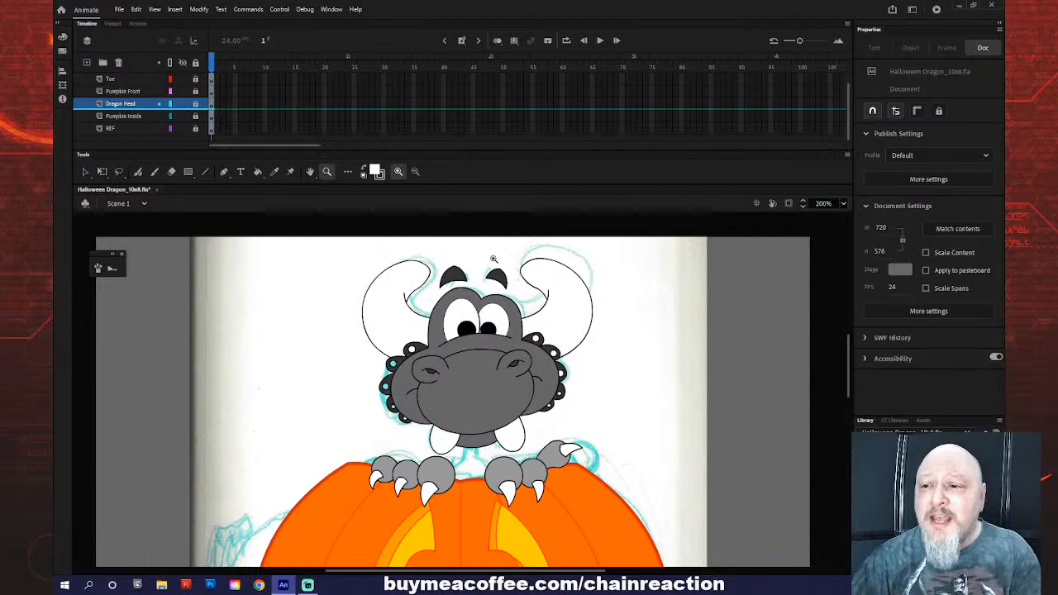
# - Examine the dragon head, the claws and the carved pumpkin artwork against the reference sketch on the stage
pyautogui.scroll(-3, 443, 444)
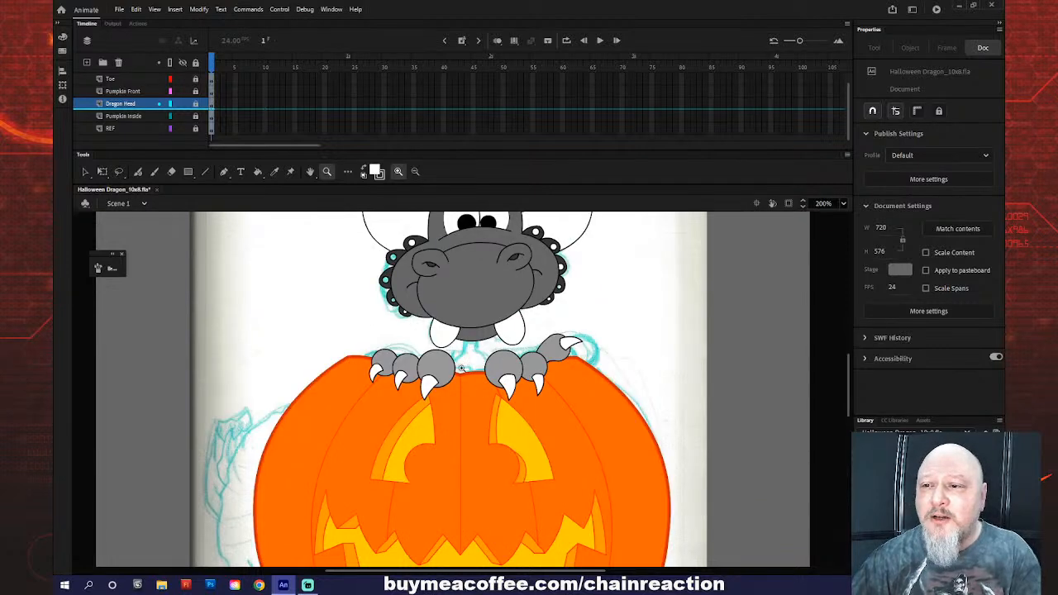
pyautogui.scroll(-3, 496, 363)
pyautogui.scroll(-2, 526, 423)
pyautogui.scroll(3, 524, 423)
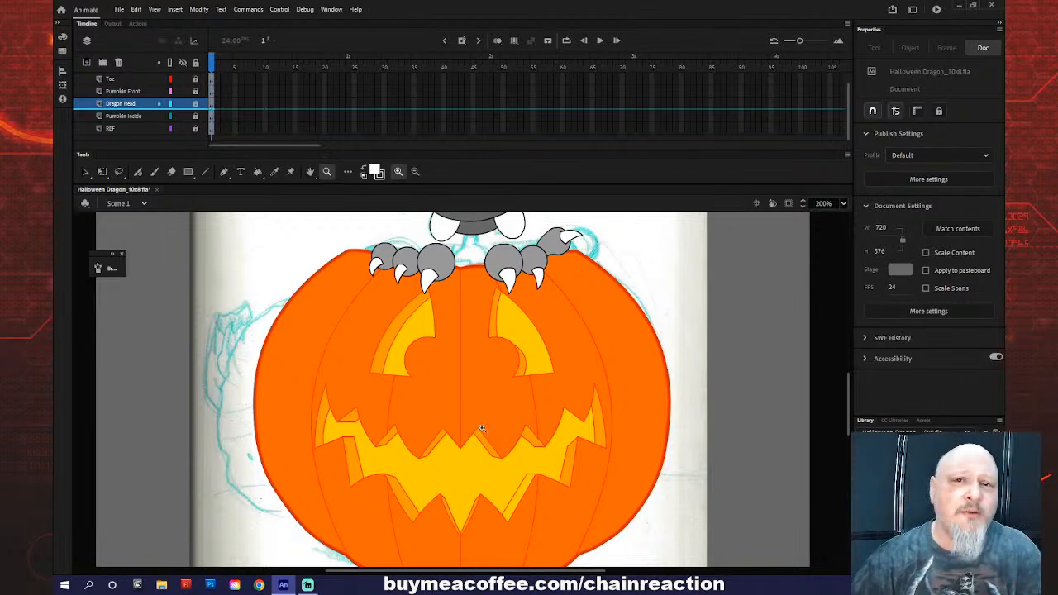
pyautogui.scroll(9, 483, 430)
pyautogui.scroll(-3, 537, 403)
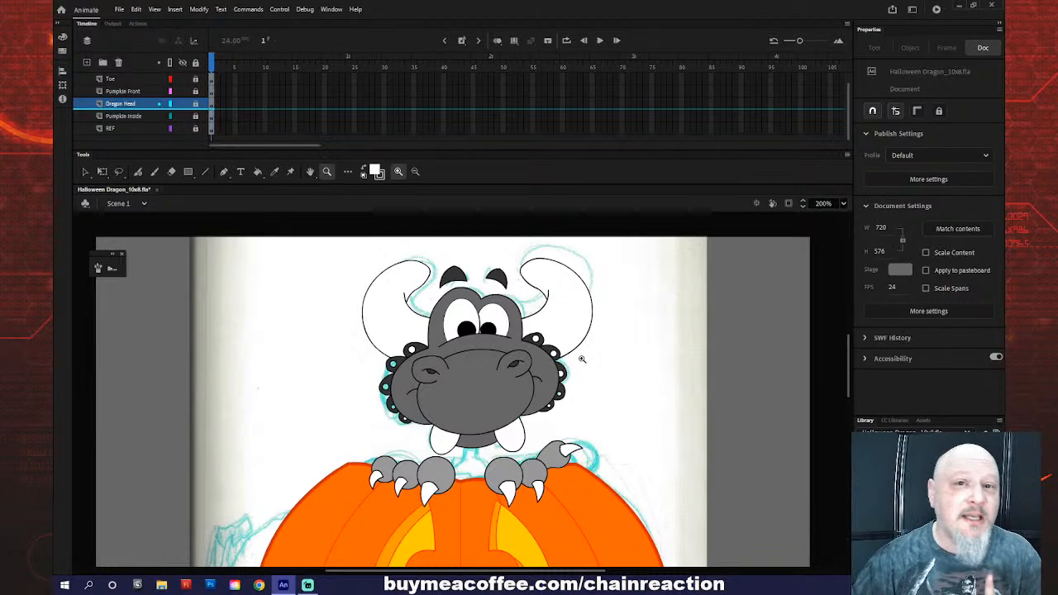
pyautogui.scroll(-3, 588, 406)
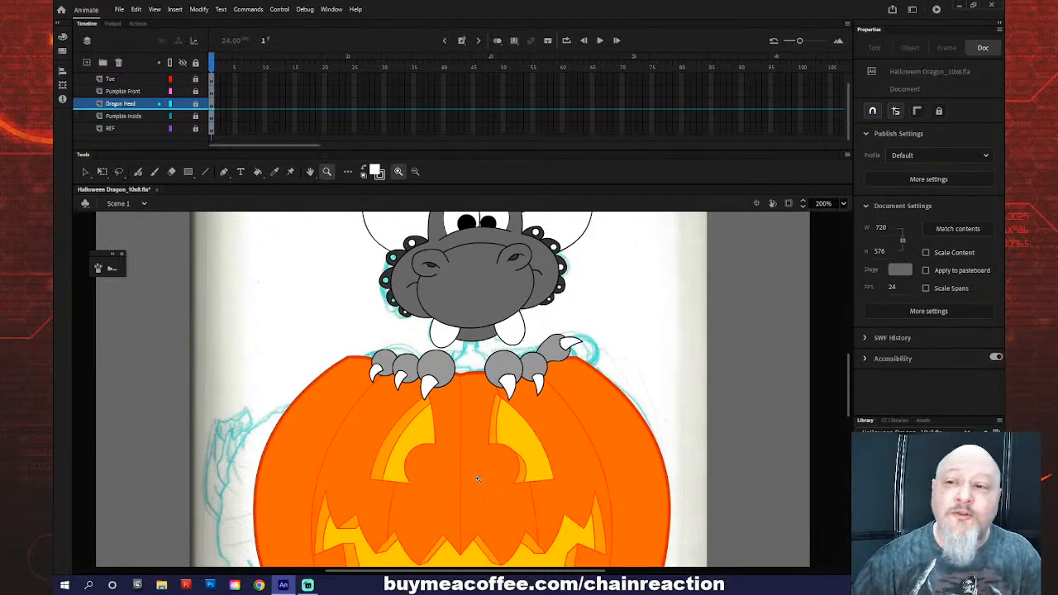
pyautogui.scroll(-3, 481, 478)
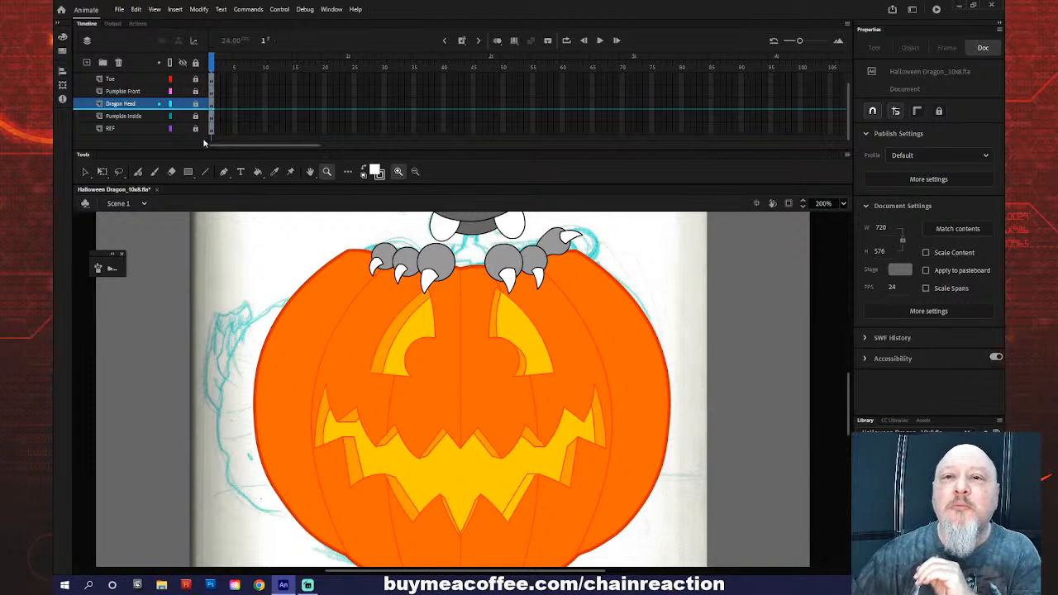
# - Hide the Pumpkin Inside and Pumpkin Front layers to expose the reference sketch
pyautogui.click(183, 115)
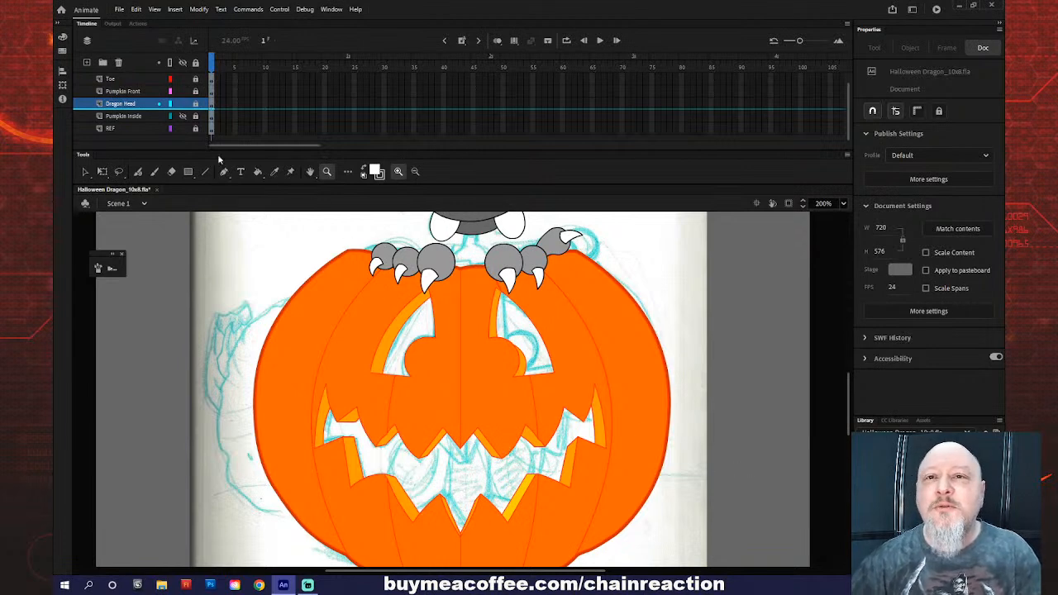
pyautogui.scroll(1, 181, 120)
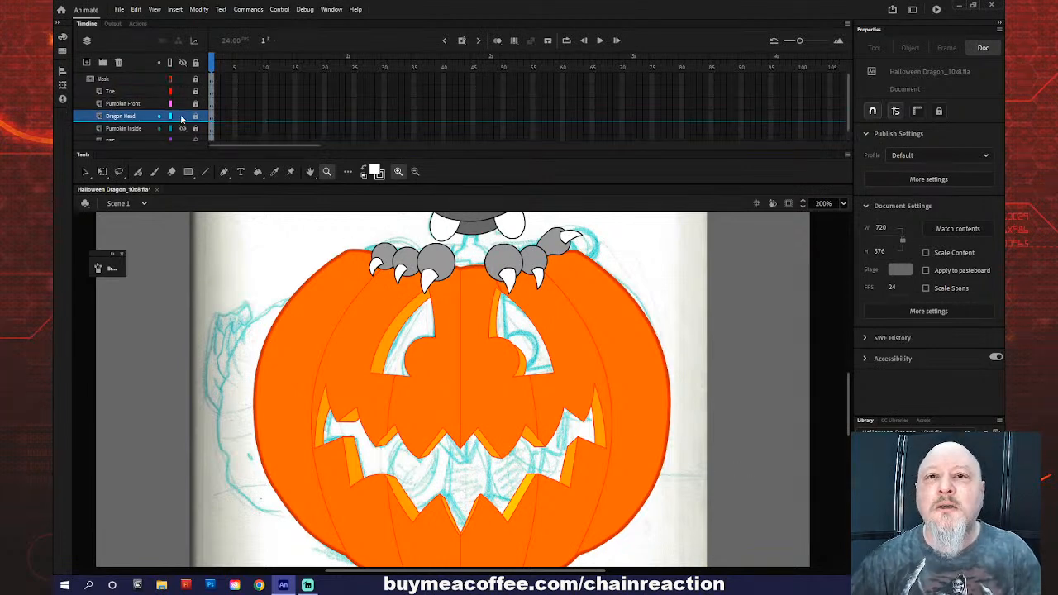
pyautogui.click(182, 103)
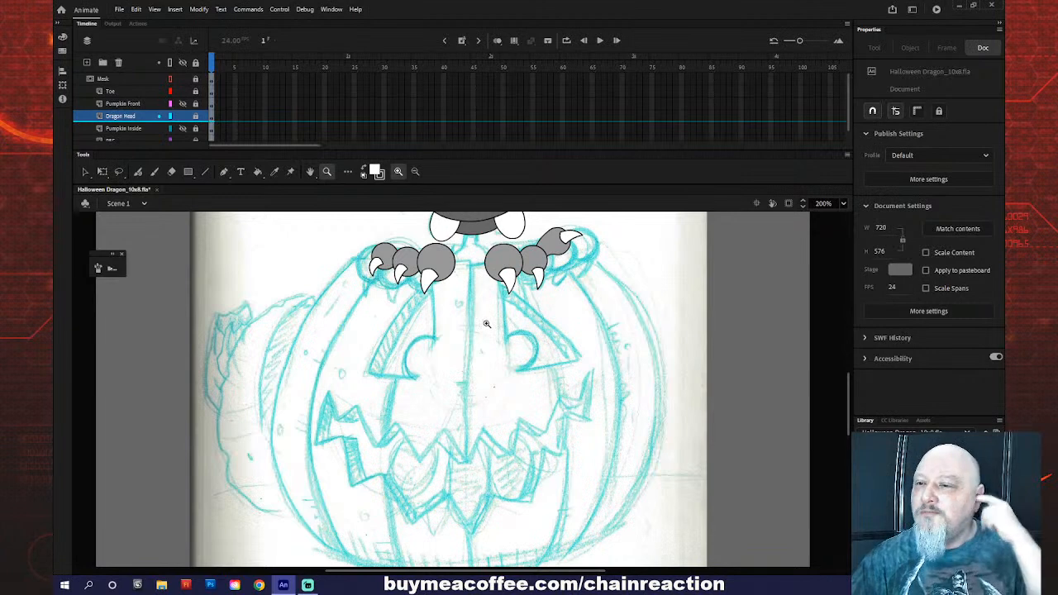
# - Insert a new layer directly above the Pumpkin Inside layer and name it Dragon Body
pyautogui.keyDown('shift'); pyautogui.click(152, 130); pyautogui.keyUp('shift')
pyautogui.rightClick(151, 129)
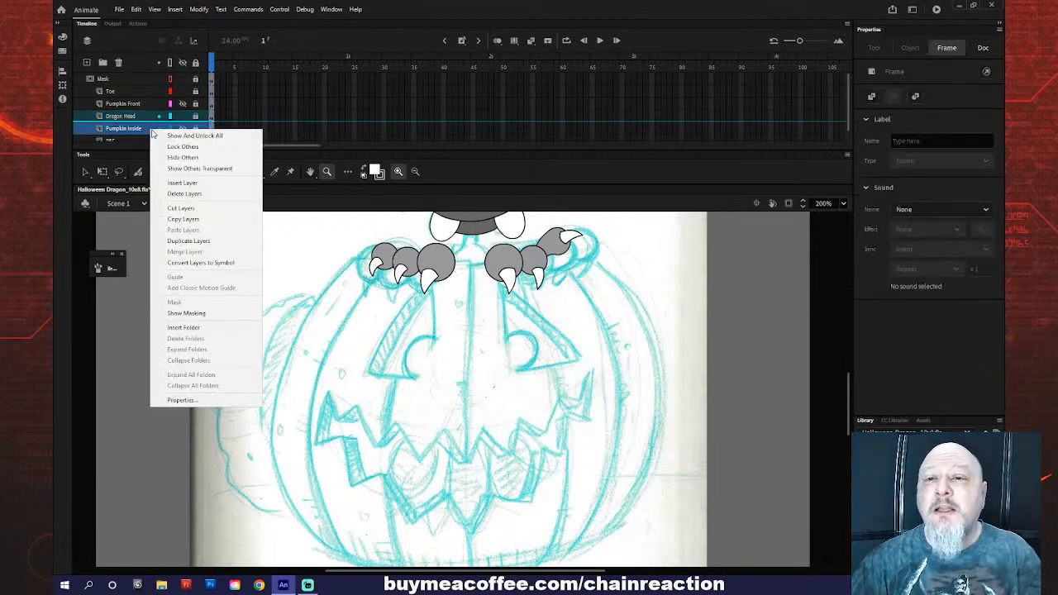
pyautogui.click(181, 183)
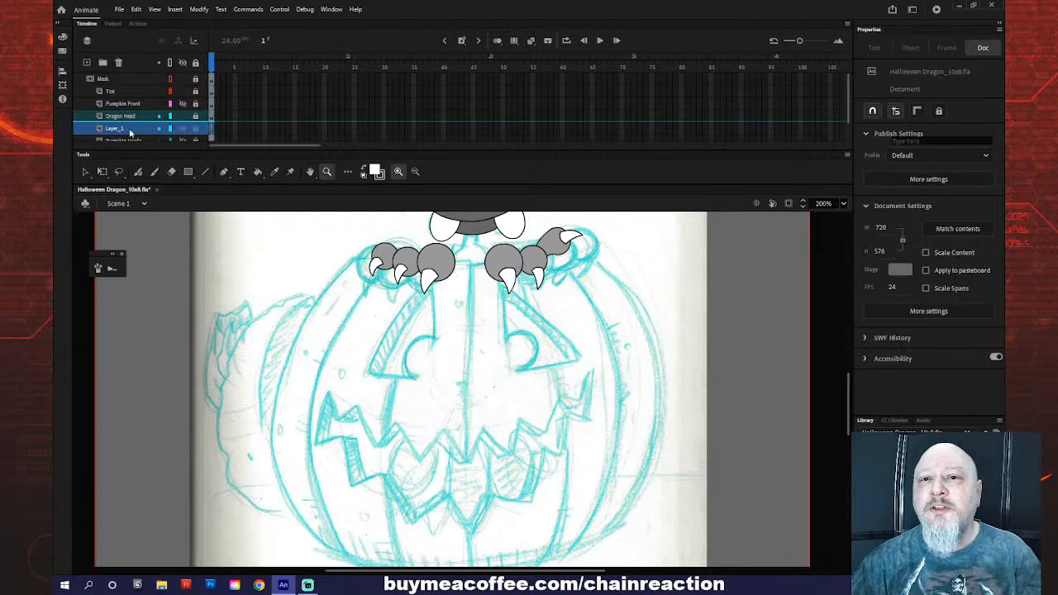
pyautogui.doubleClick(129, 131)
pyautogui.write('Dr')
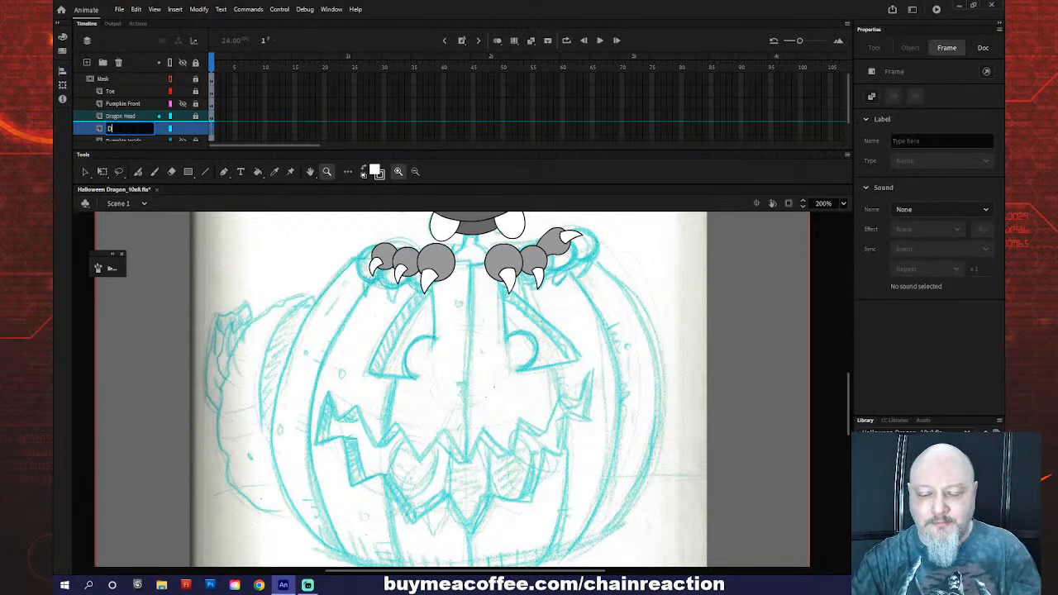
pyautogui.write('agon')
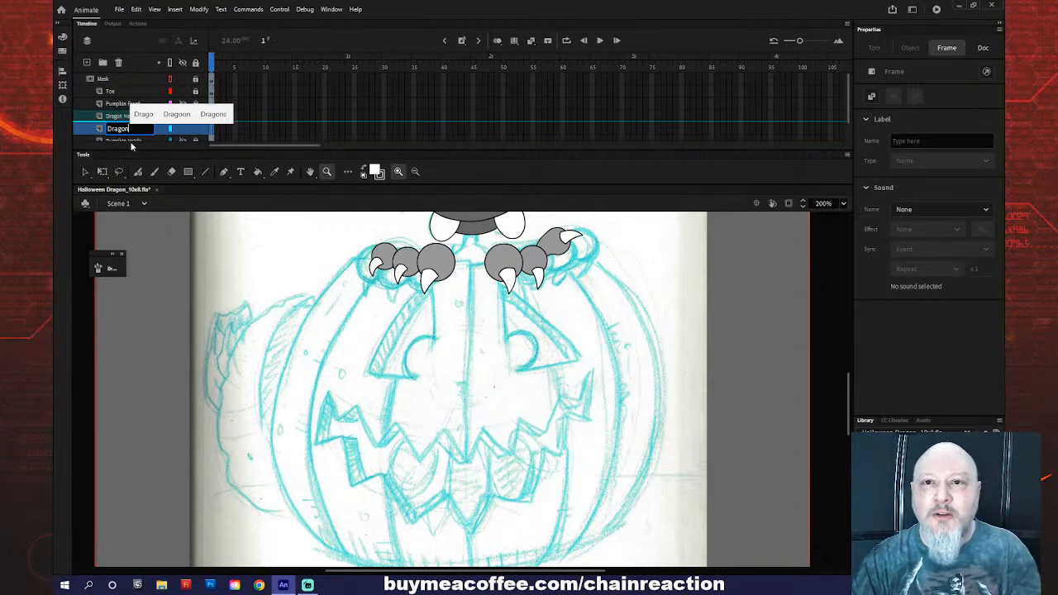
pyautogui.write(' Bo')
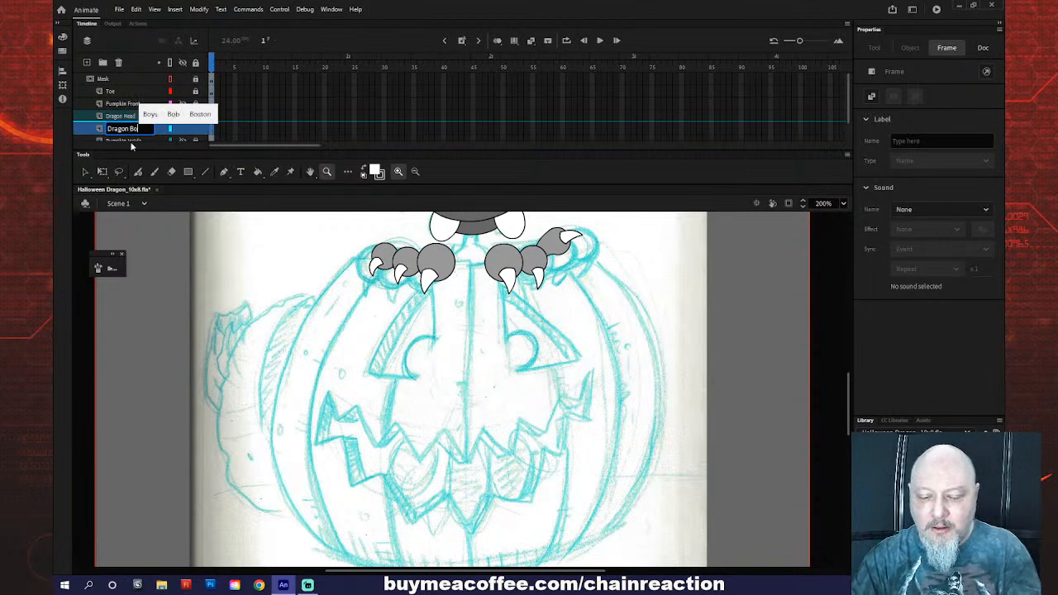
pyautogui.write('dy')
pyautogui.press('Return')
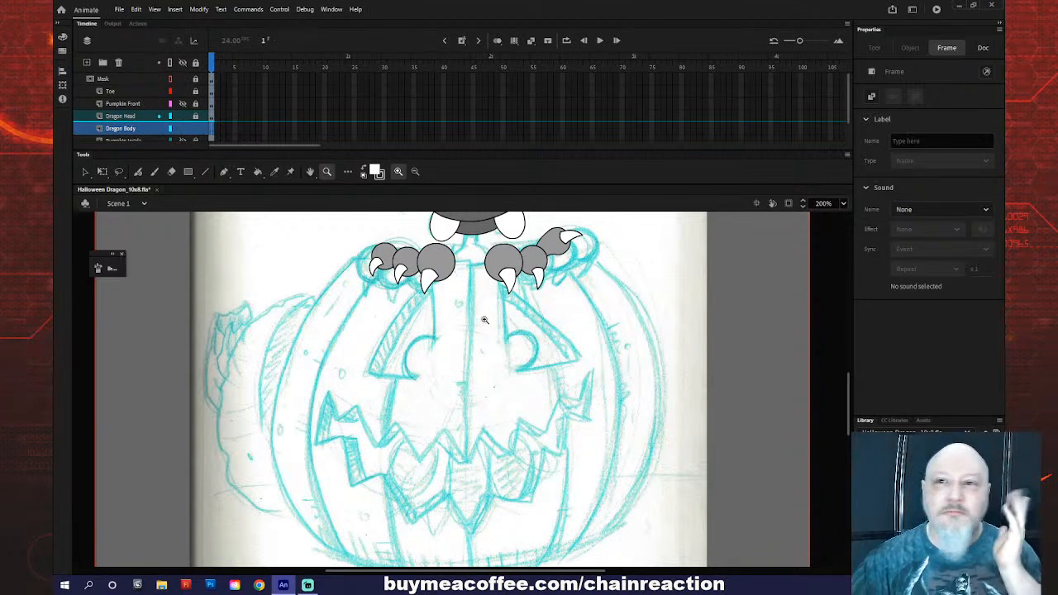
# - Set the stroke color to red and the fill to none
pyautogui.click(378, 173)
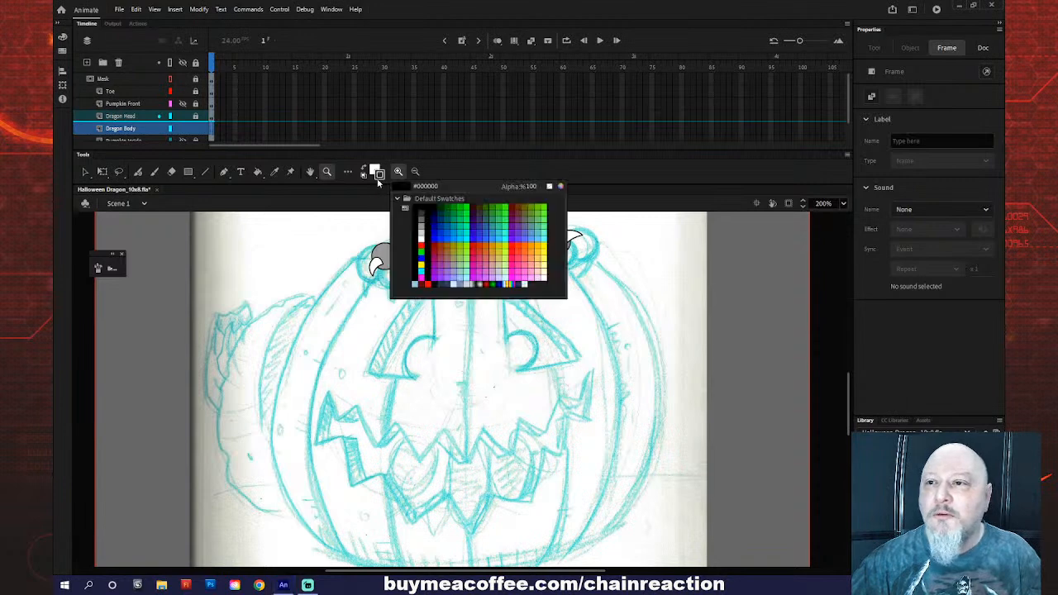
pyautogui.click(421, 235)
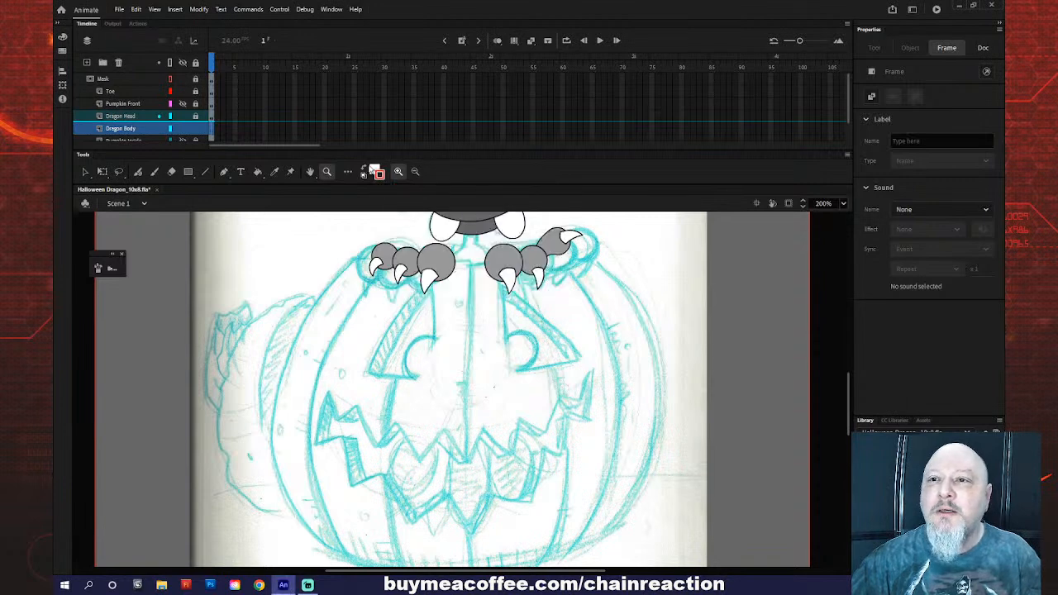
pyautogui.click(373, 171)
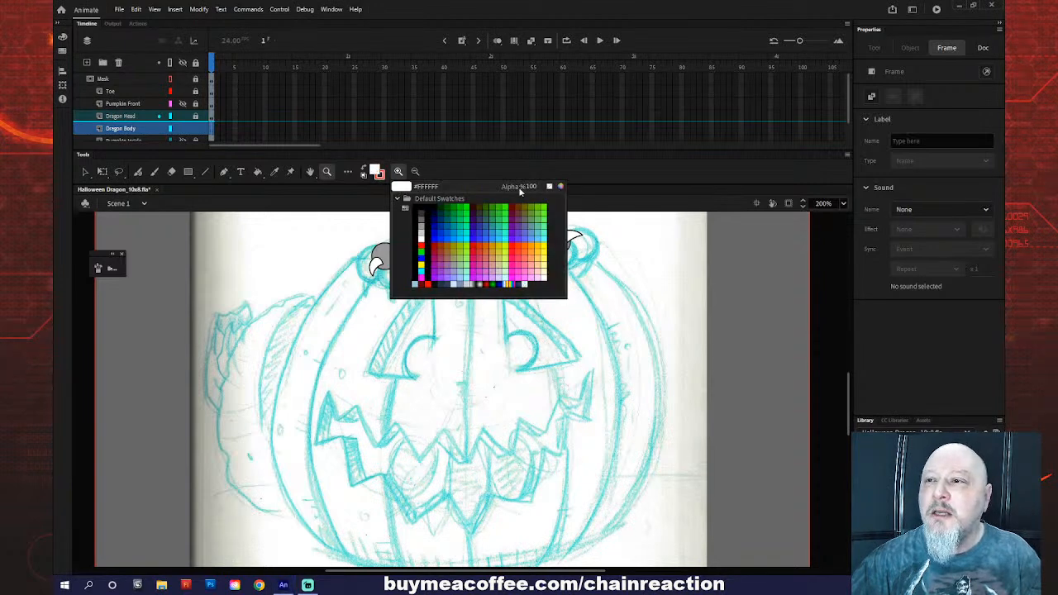
pyautogui.click(559, 186)
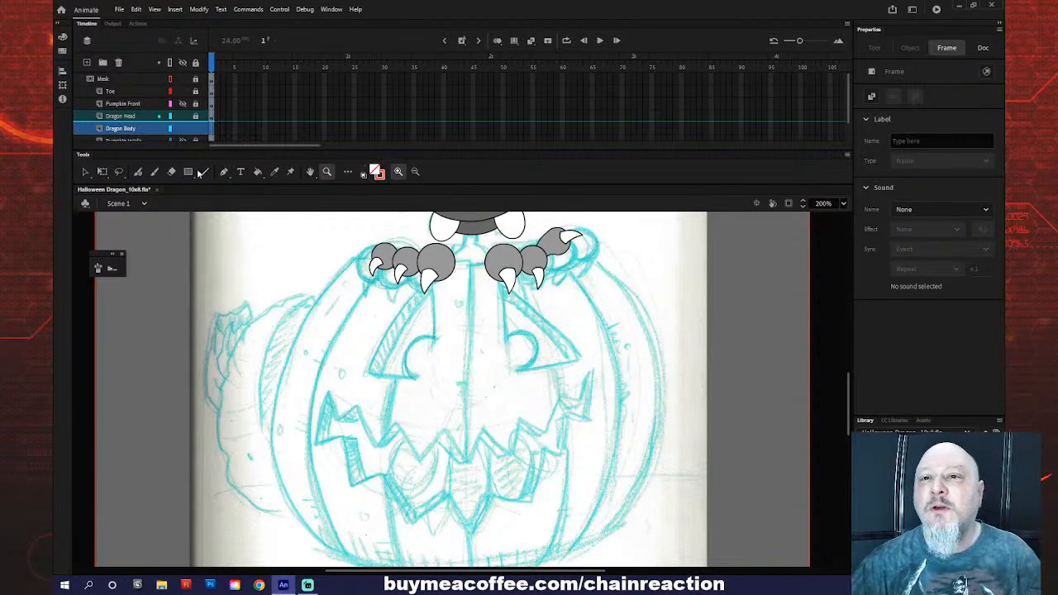
# - Draw an unfilled circle about 56.5 px across with the Oval tool, below the dragon's chin between its two sets of claws
pyautogui.click(189, 172)
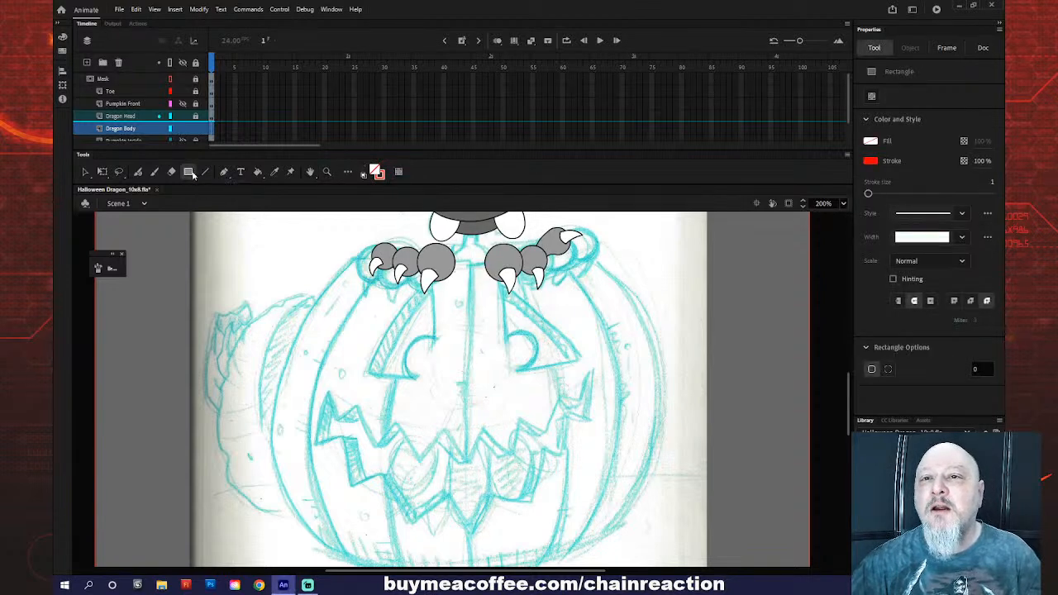
pyautogui.click(189, 172)
pyautogui.click(214, 202)
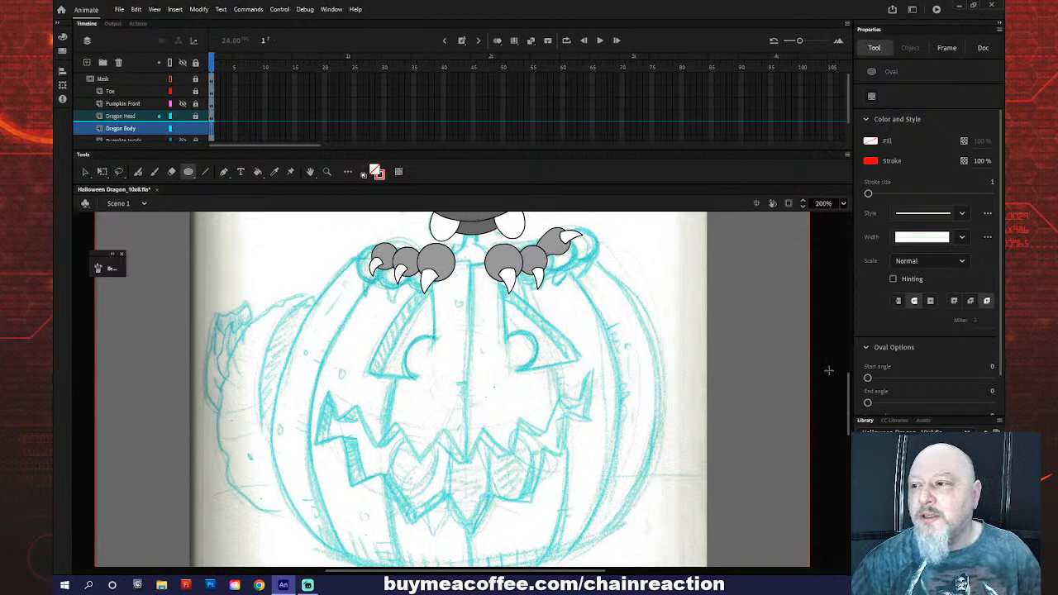
pyautogui.scroll(3, 828, 370)
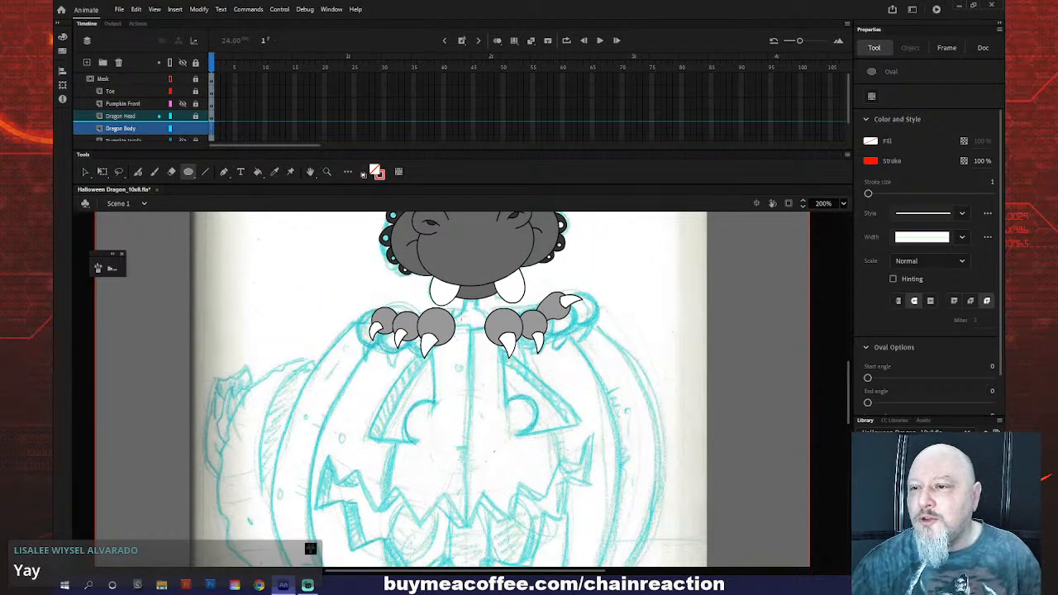
pyautogui.moveTo(448, 306); pyautogui.dragTo(502, 371)
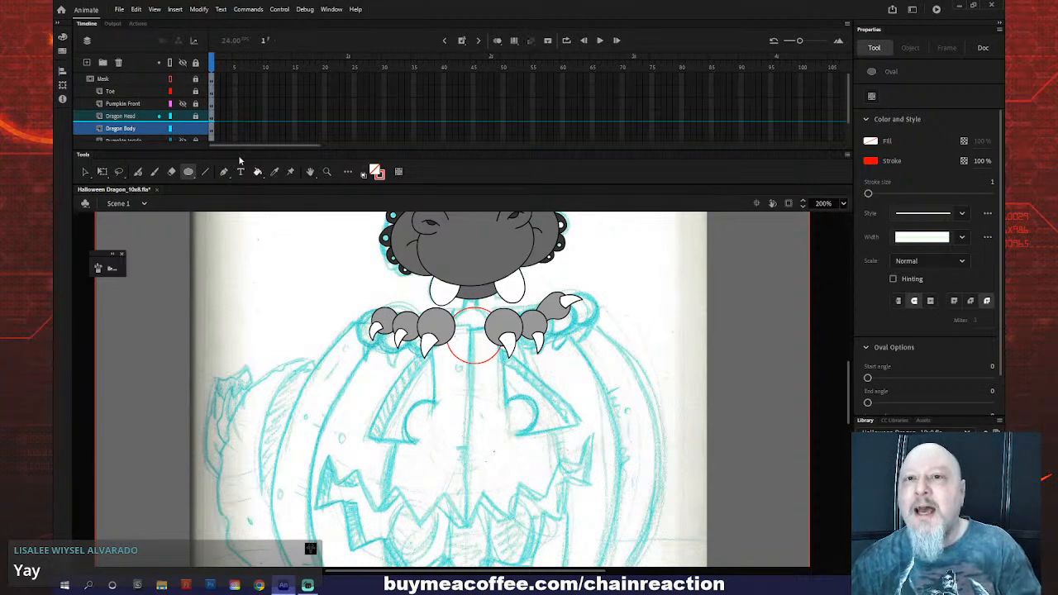
# - Select the circle and nudge it horizontally to X 348.05 so it is centered between the claws
pyautogui.click(85, 172)
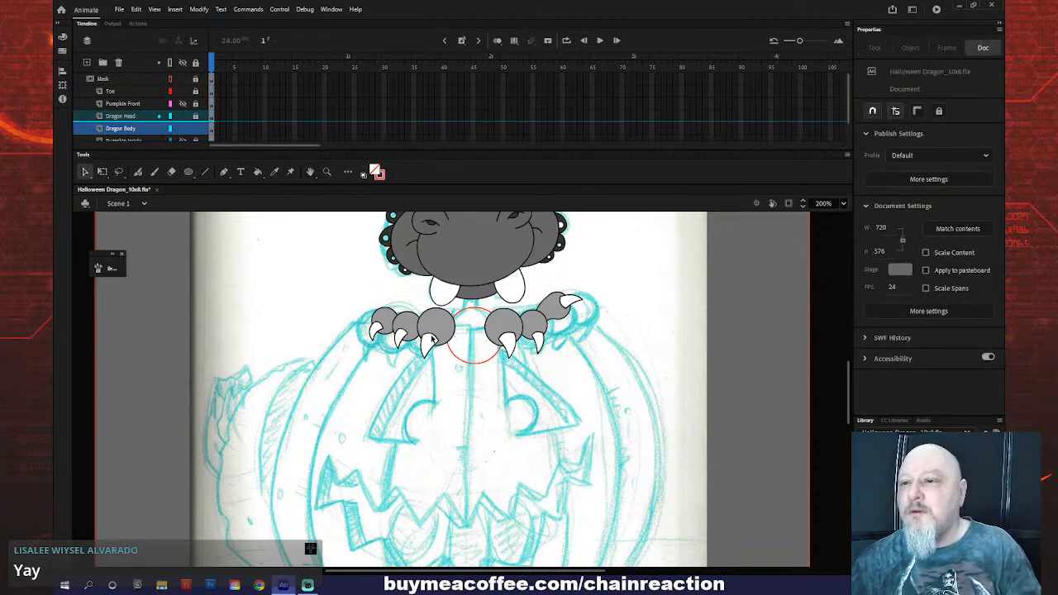
pyautogui.click(453, 354)
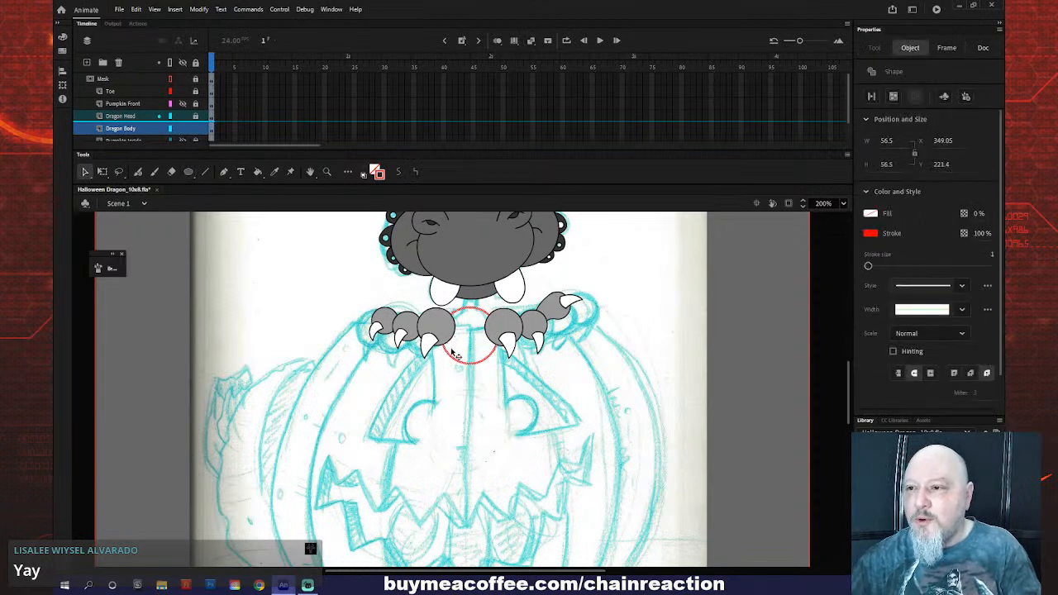
pyautogui.press('Right')
pyautogui.press('Right')
pyautogui.press('Right')
pyautogui.press('Right')
pyautogui.press('Right')
pyautogui.press('Right')
pyautogui.press('Right')
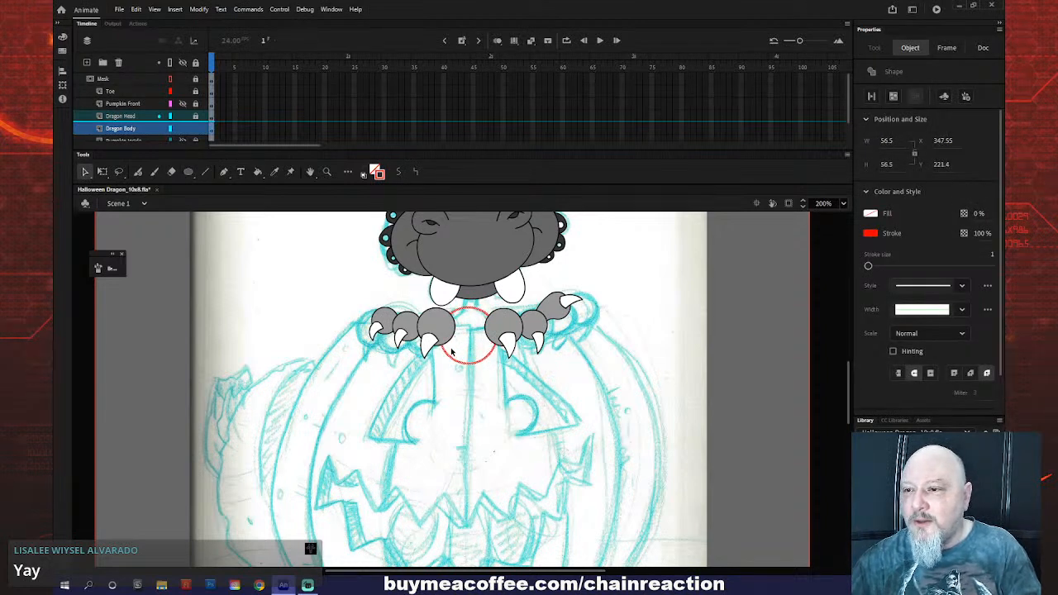
pyautogui.press('Right')
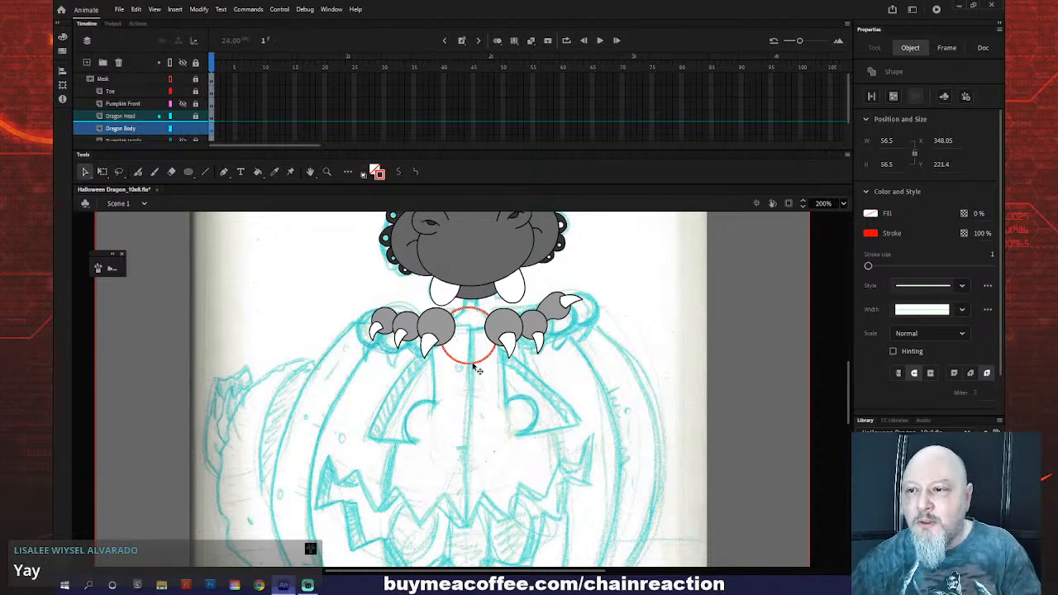
# - Duplicate the circle, enlarge the copy to about 96.8 px and place it centered directly beneath the first circle
pyautogui.moveTo(474, 366); pyautogui.dragTo(501, 417)
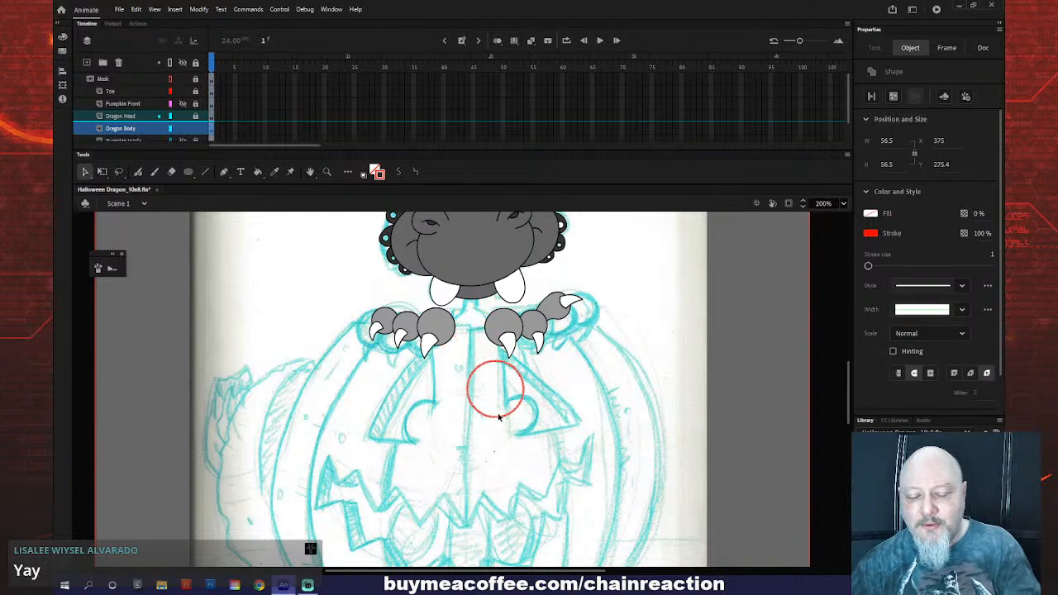
pyautogui.hotkey('ctrl', 'z')
pyautogui.moveTo(474, 367); pyautogui.dragTo(613, 487)
pyautogui.press('q')
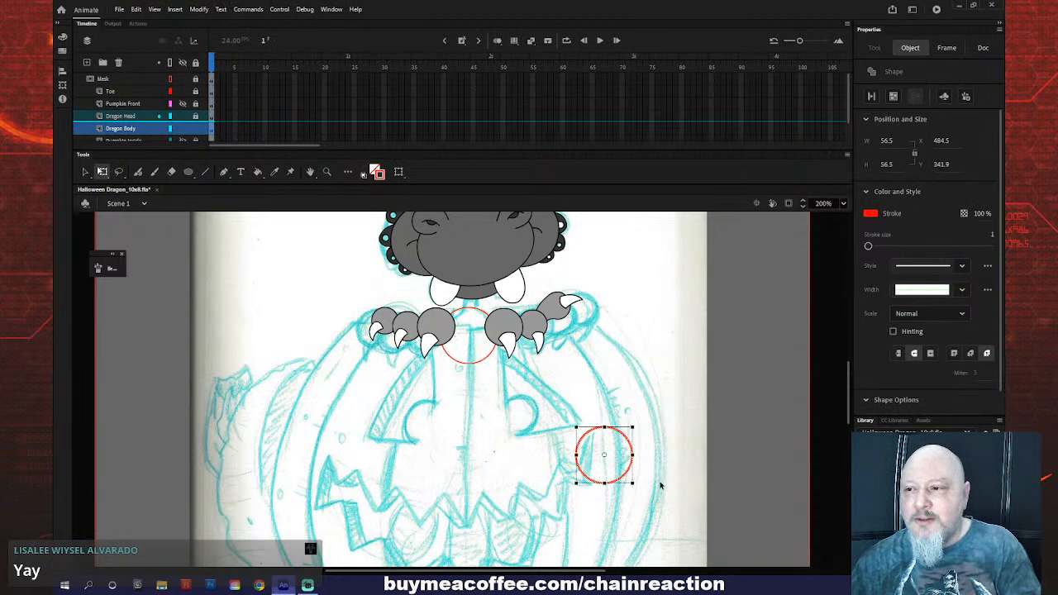
pyautogui.moveTo(632, 426); pyautogui.dragTo(512, 390)
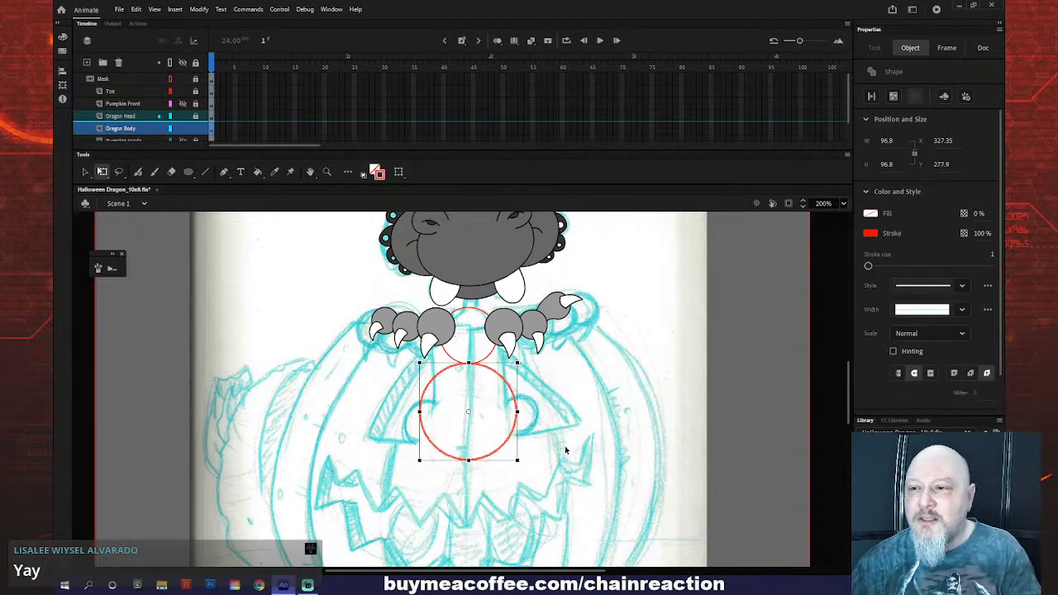
# - Show the Pumpkin Front layer briefly to check the body circles against the pumpkin, and hide it again
pyautogui.click(183, 104)
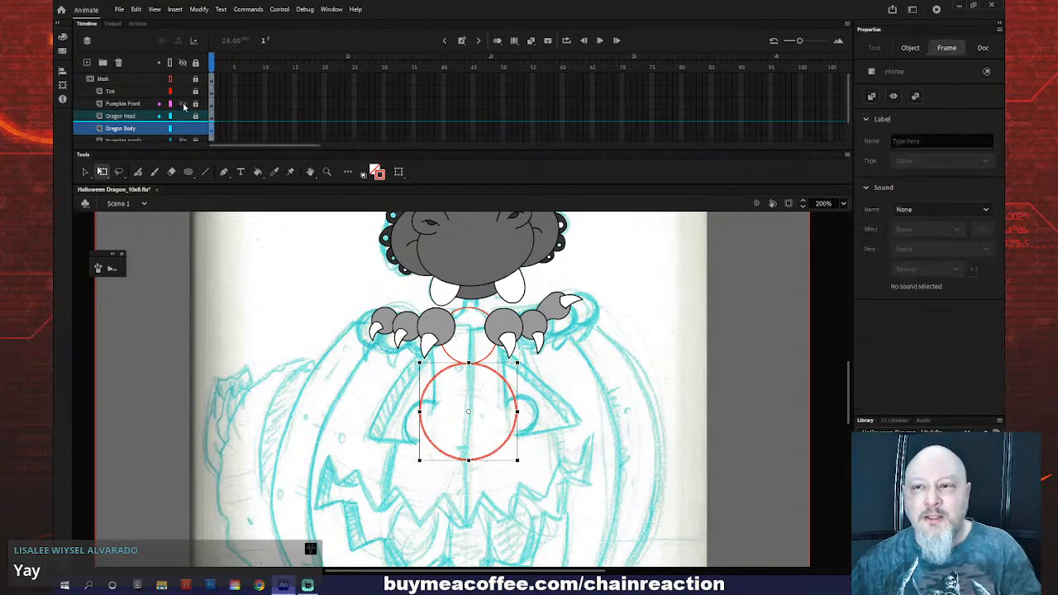
pyautogui.click(182, 103)
pyautogui.click(182, 102)
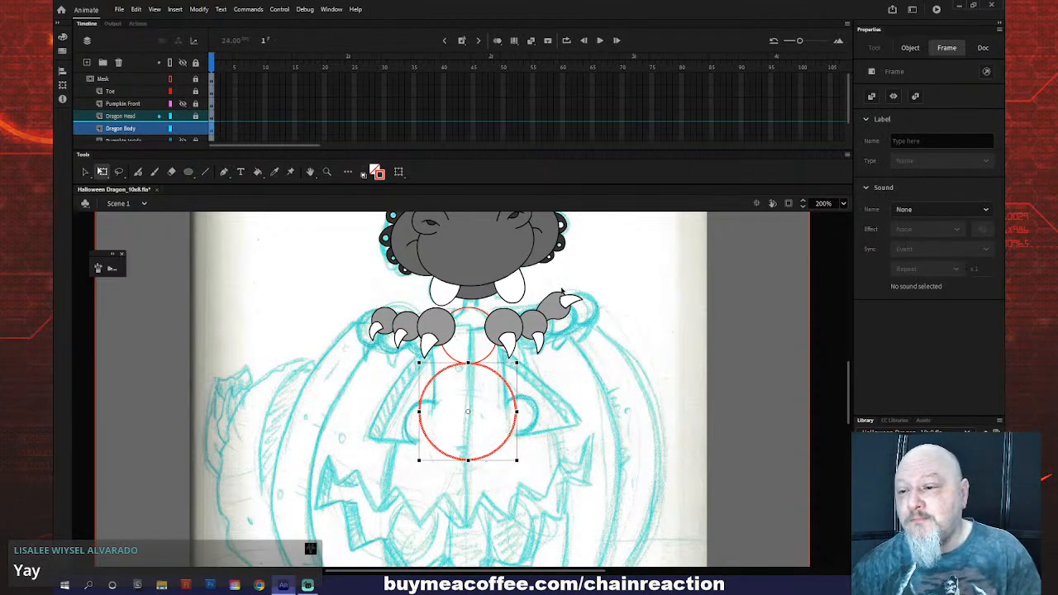
pyautogui.scroll(-2, 550, 376)
pyautogui.scroll(2, 555, 388)
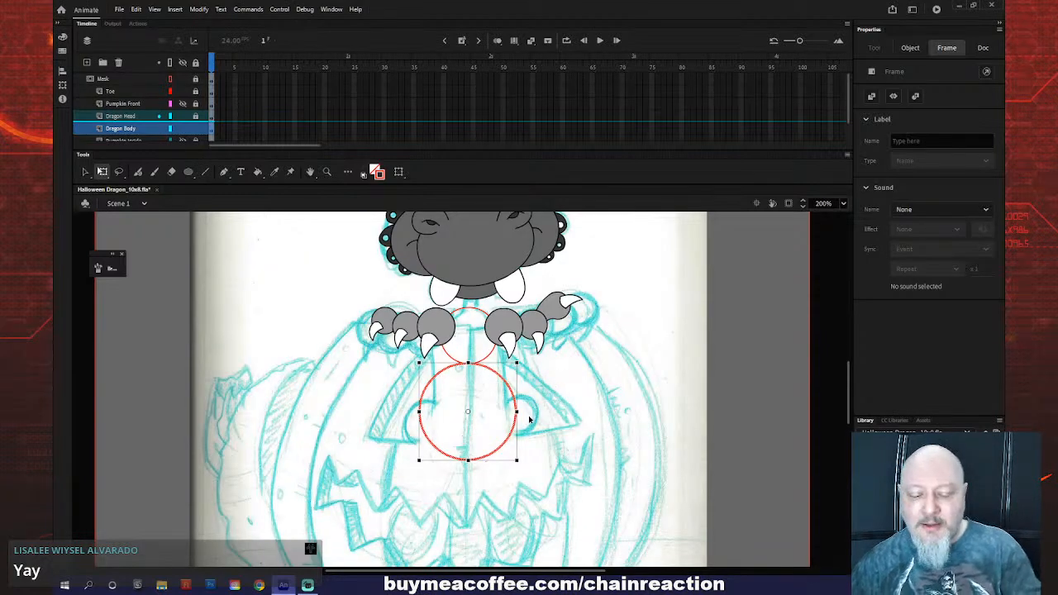
# - Enlarge the lower body circle to about 117.5 px and nudge it down to Y 271.65 so it slightly overlaps the upper circle
pyautogui.moveTo(518, 464); pyautogui.dragTo(525, 469)
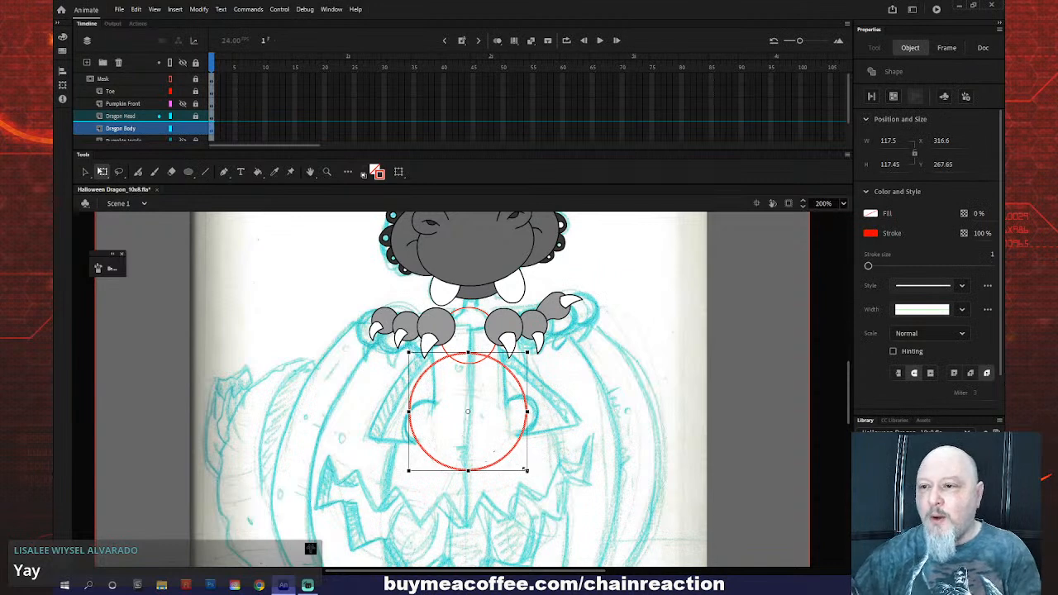
pyautogui.press('Down')
pyautogui.press('Down')
pyautogui.press('Down')
pyautogui.press('Down')
pyautogui.press('Down')
pyautogui.press('Down')
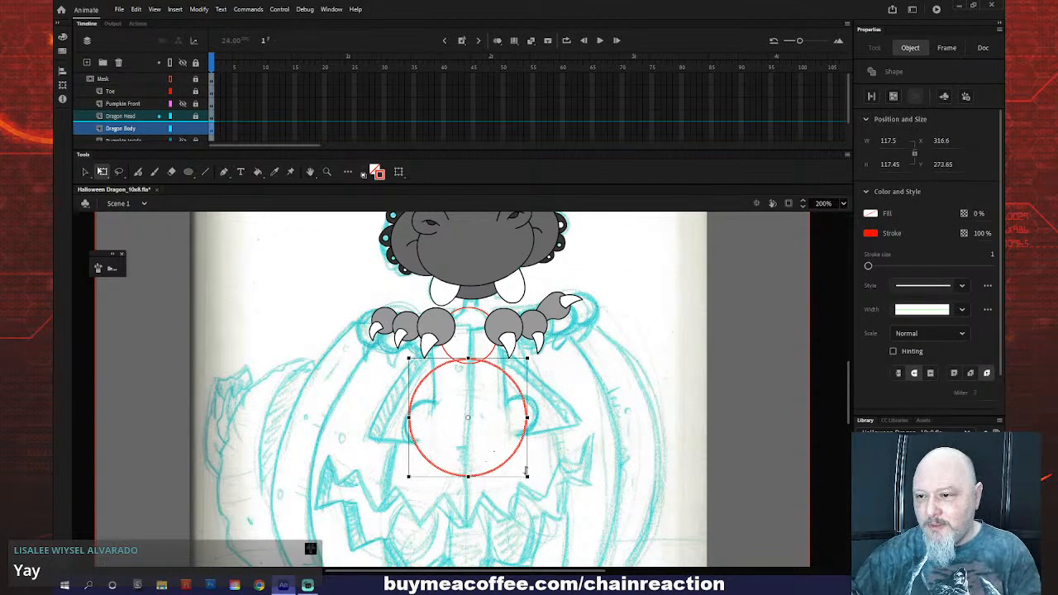
pyautogui.press('Up')
pyautogui.press('Up')
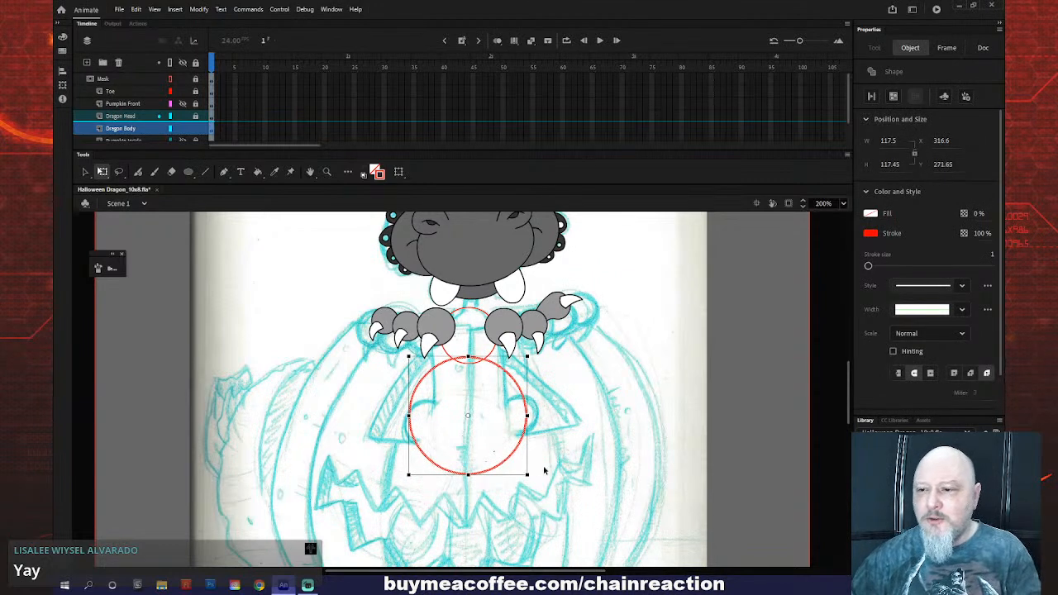
# - Stretch the lower body circle to about 126.45 px tall and nudge it horizontally to X 317.1
pyautogui.moveTo(468, 474); pyautogui.dragTo(468, 480)
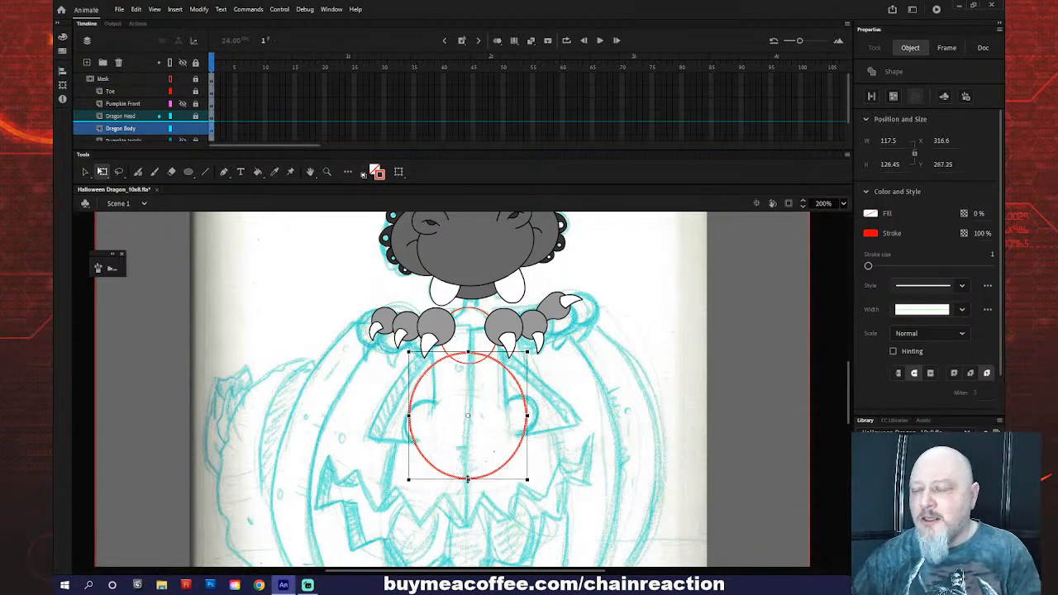
pyautogui.press('Right')
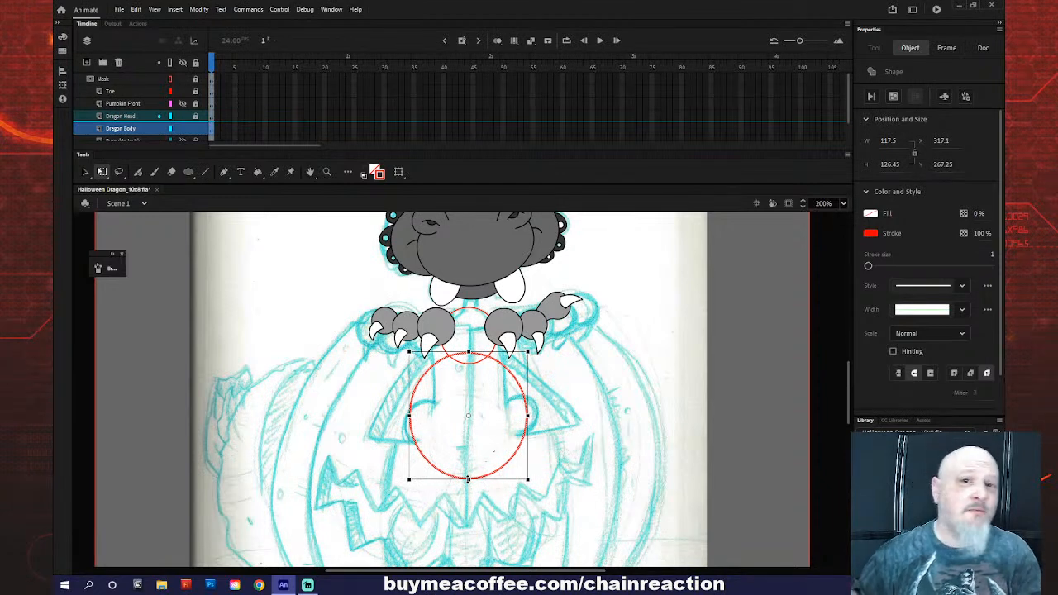
# - Hide the Dragon Head and Toe layers so only the sketch and body circles show, and deselect the lower circle
pyautogui.click(184, 116)
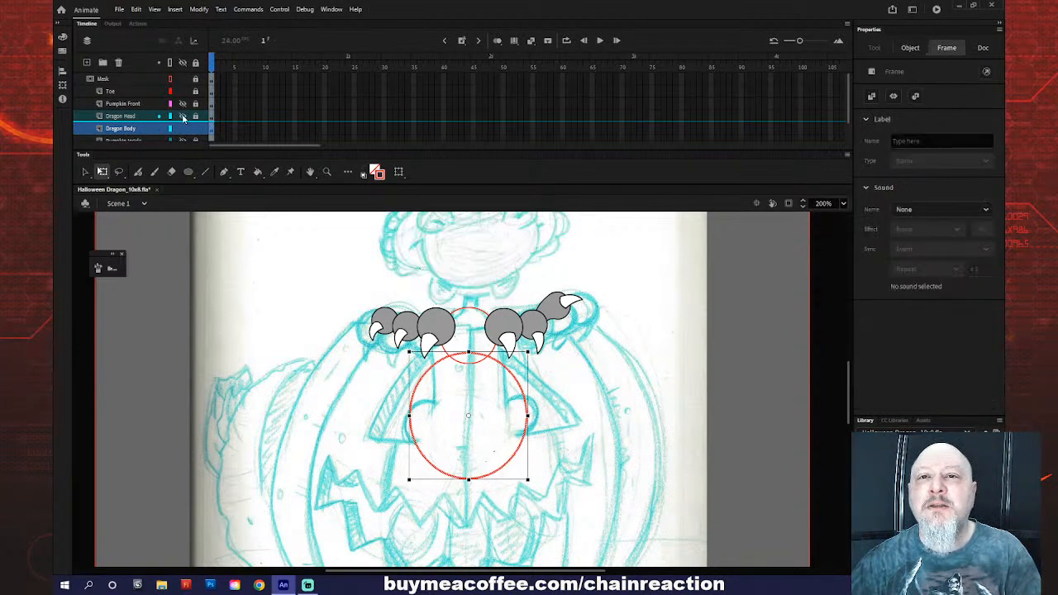
pyautogui.click(183, 103)
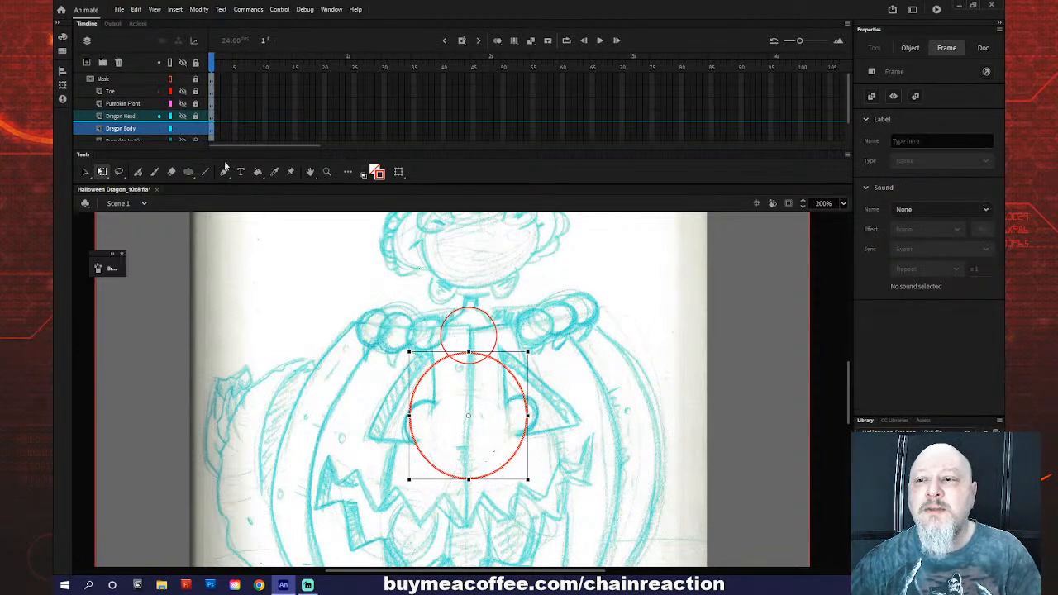
pyautogui.click(421, 343)
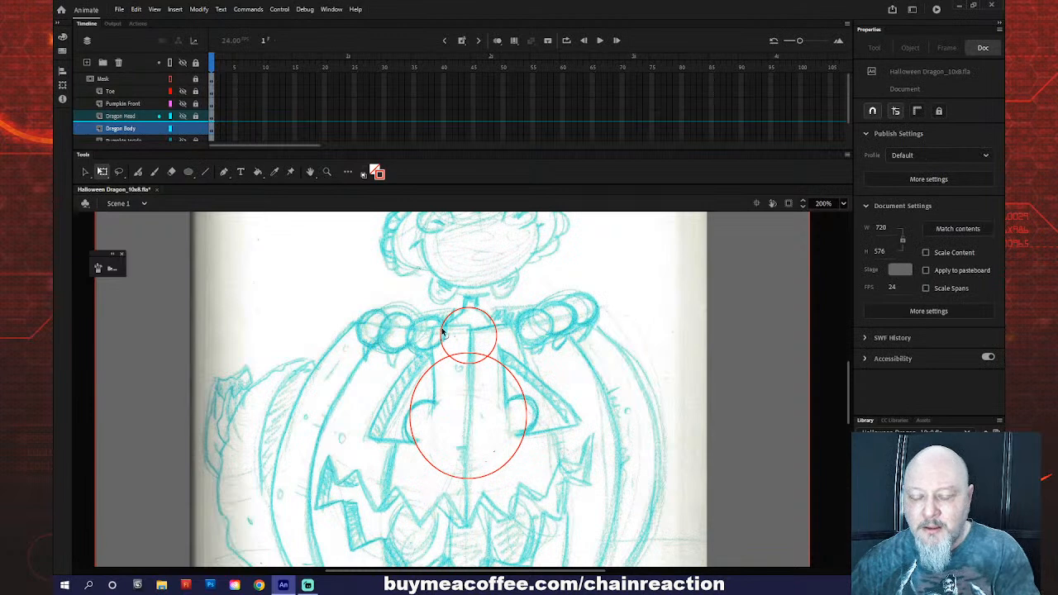
# - Draw straight lines on both sides joining the upper body circle to the outer edges of the lower one
pyautogui.press('n')
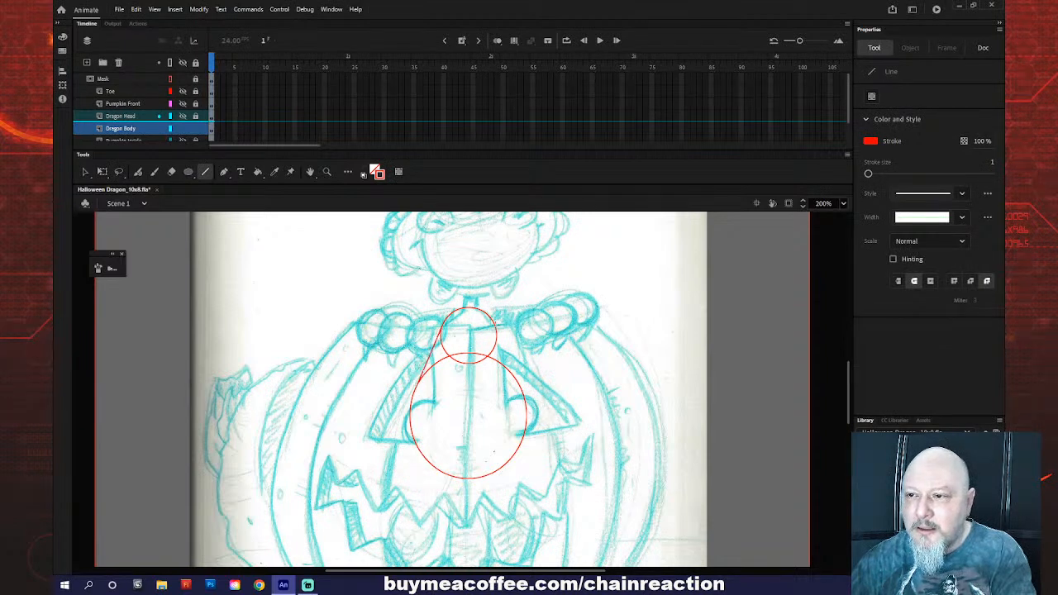
pyautogui.moveTo(494, 332)
pyautogui.mouseDown()
pyautogui.moveTo(530, 382)
pyautogui.moveTo(526, 393)
pyautogui.mouseUp()
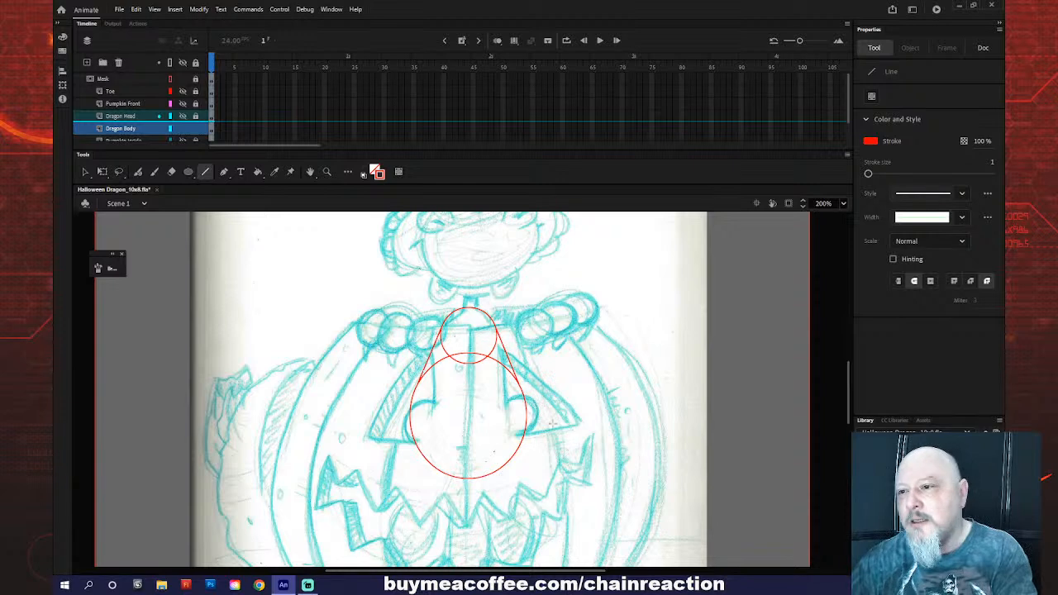
# - Delete the overlapping inner arcs where the two body circles meet, leaving a single pear-shaped outline with smooth sides
pyautogui.press('v')
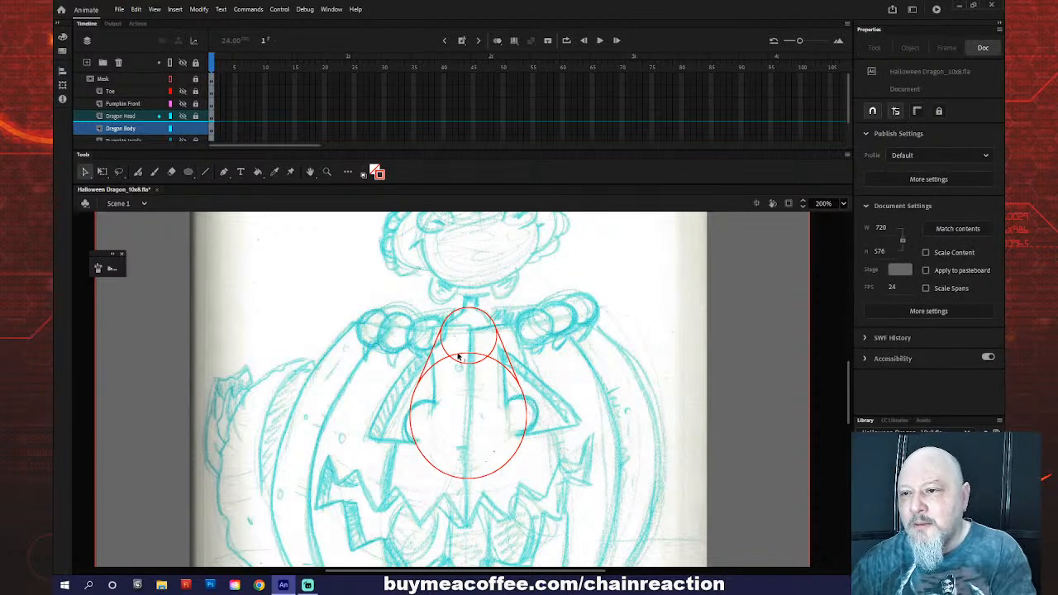
pyautogui.click(458, 355)
pyautogui.click(458, 360)
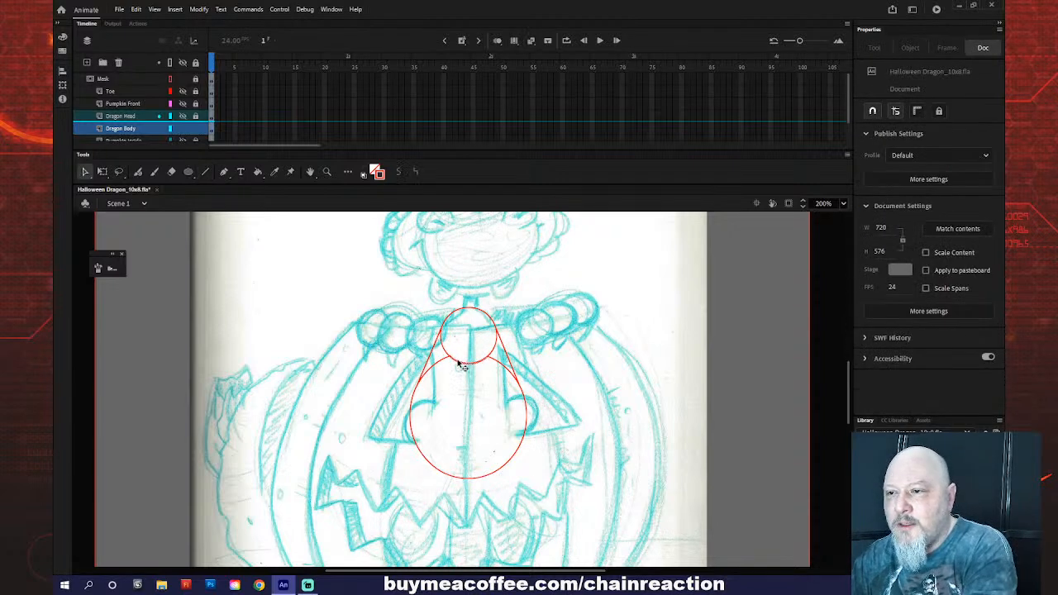
pyautogui.click(458, 361)
pyautogui.press('Delete')
pyautogui.click(446, 358)
pyautogui.press('Delete')
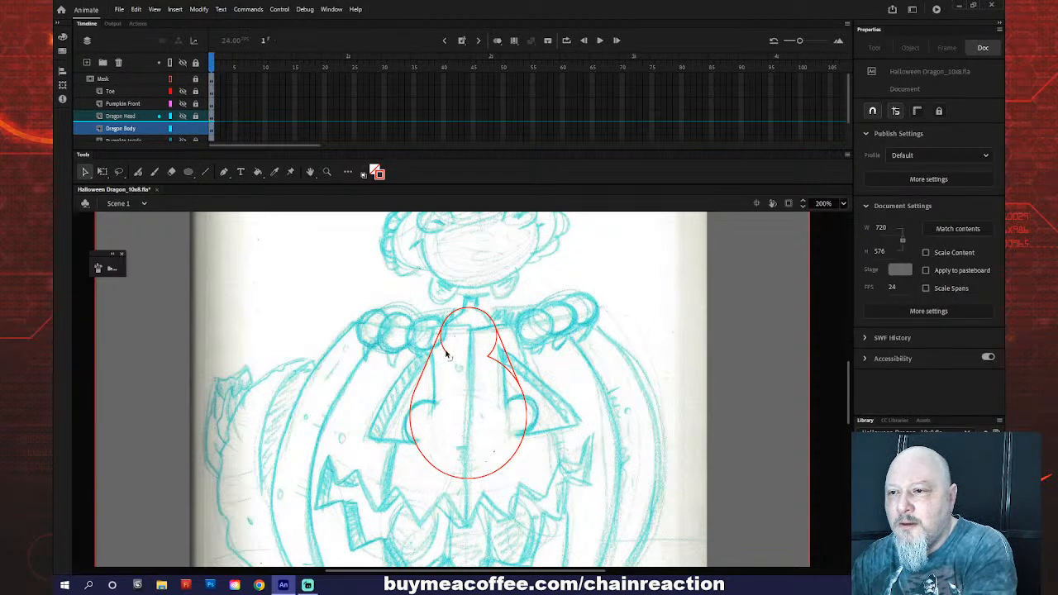
pyautogui.click(493, 355)
pyautogui.press('Delete')
pyautogui.click(498, 361)
pyautogui.press('Delete')
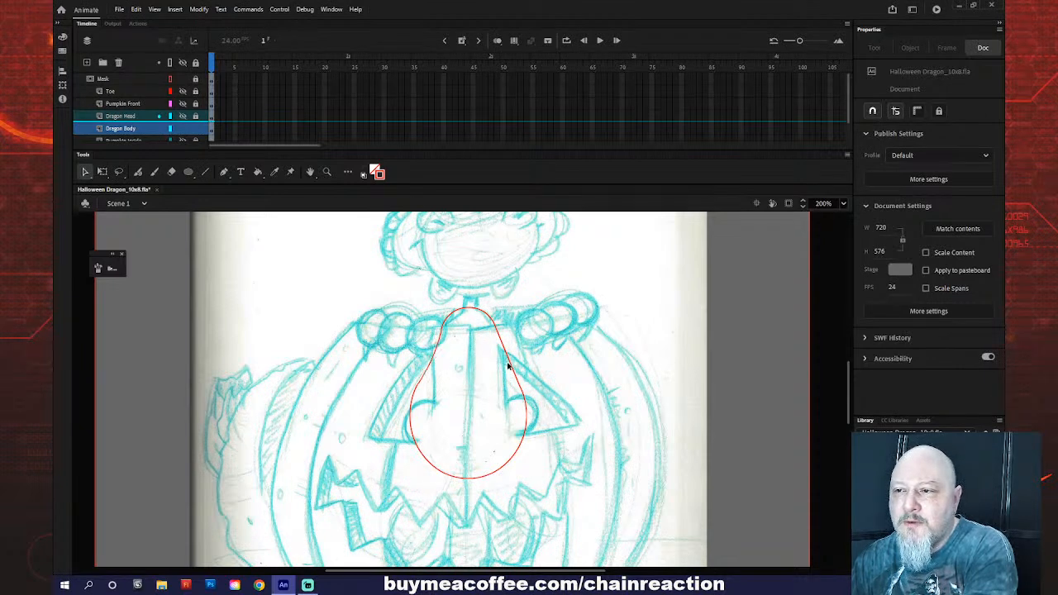
# - Draw a small unfilled red circle about 44 px wide below the body outline, at the bottom of the pumpkin's mouth
pyautogui.scroll(-5, 506, 366)
pyautogui.scroll(3, 506, 366)
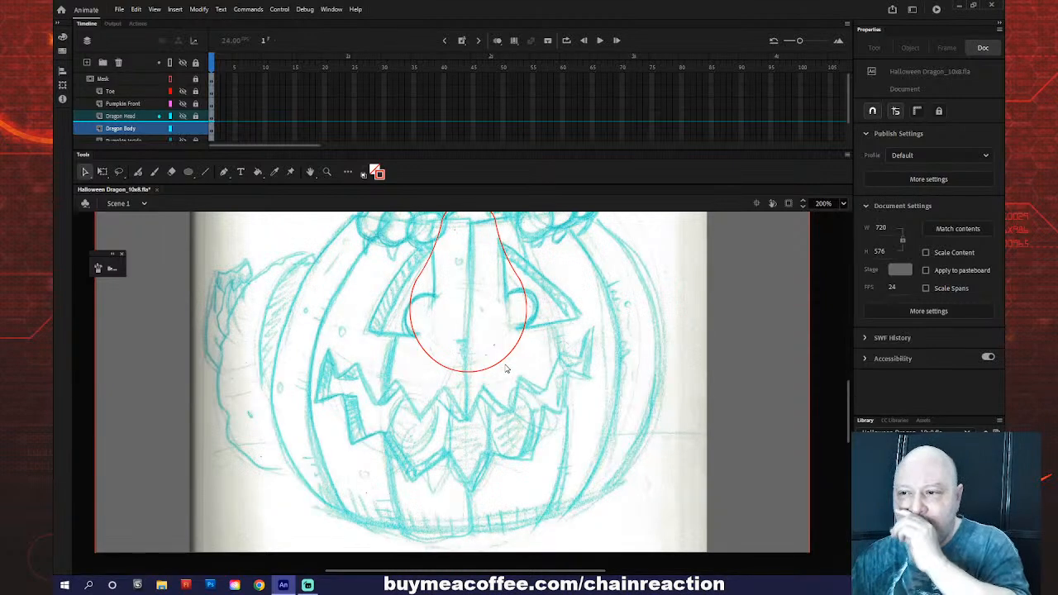
pyautogui.press('o')
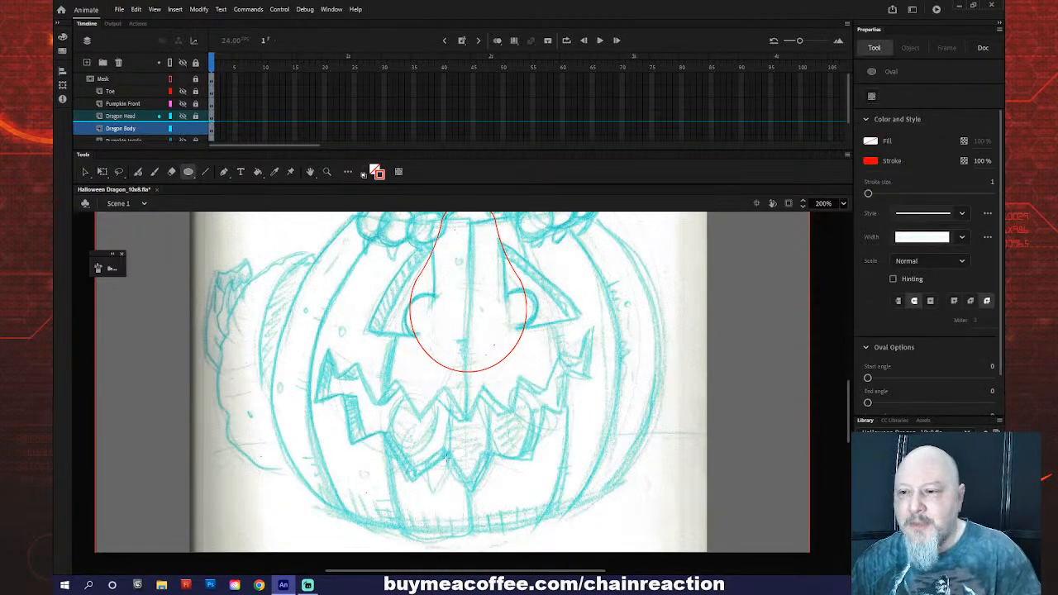
pyautogui.moveTo(450, 454); pyautogui.dragTo(494, 497)
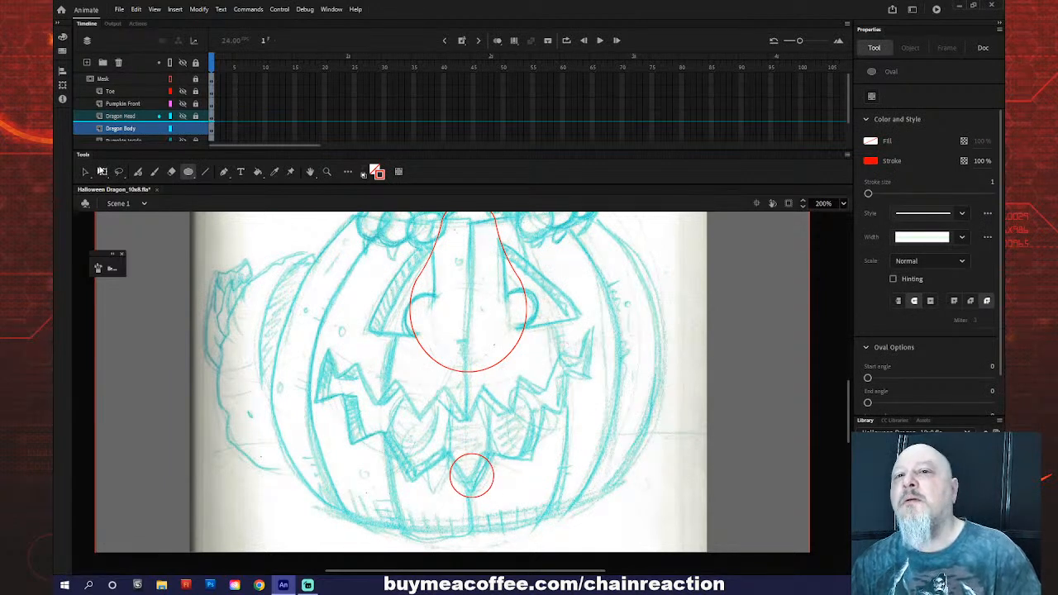
# - Center the small circle beneath the body outline and place it at X 351.05, Y 476.9
pyautogui.click(85, 172)
pyautogui.click(473, 455)
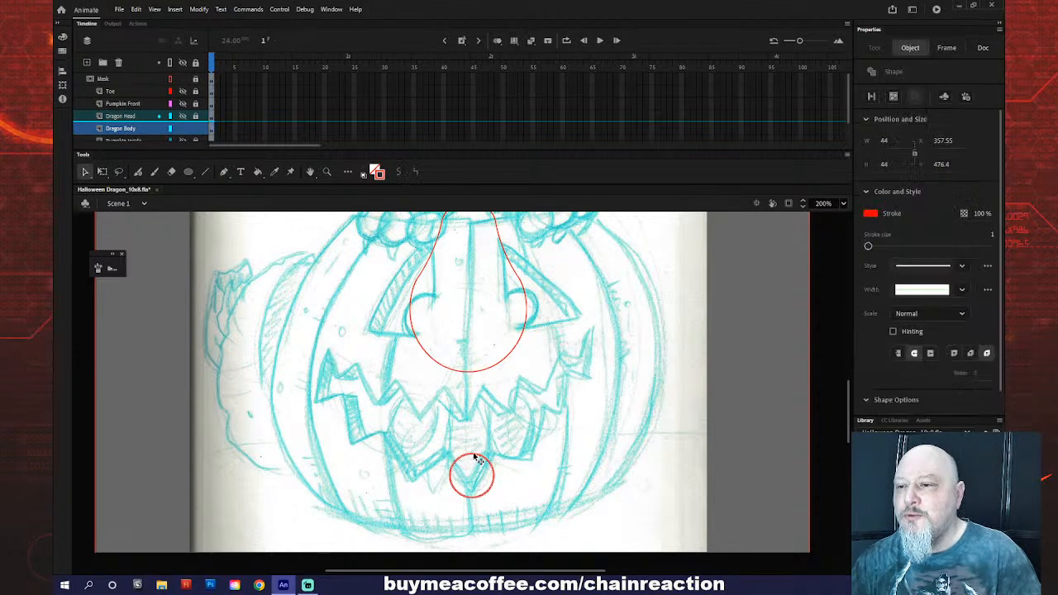
pyautogui.moveTo(468, 446); pyautogui.dragTo(469, 386)
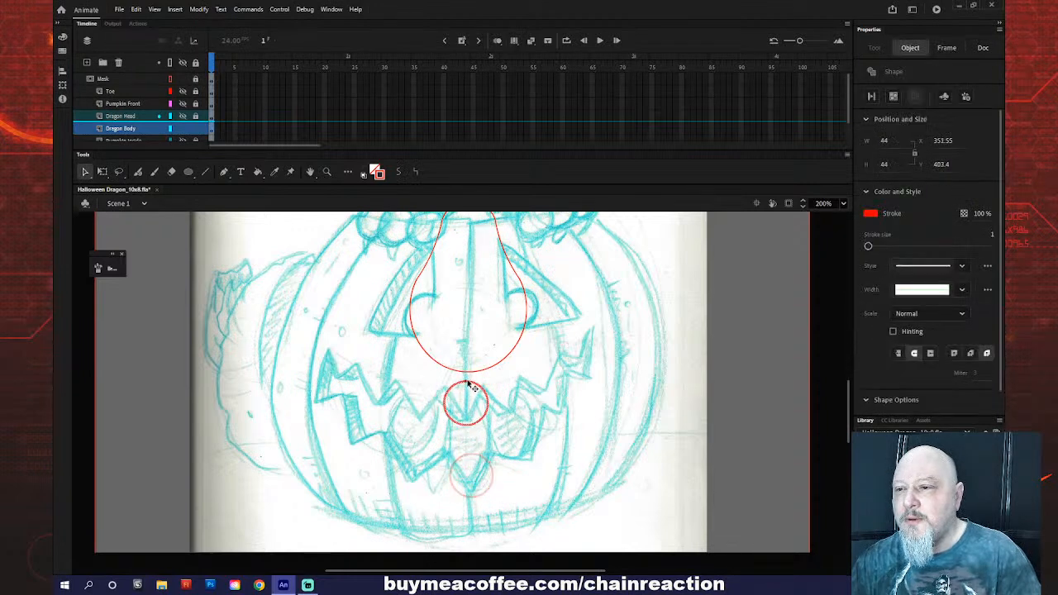
pyautogui.hotkey('shift', 'Down')
pyautogui.hotkey('shift', 'Down')
pyautogui.hotkey('shift', 'Down')
pyautogui.hotkey('shift', 'Down')
pyautogui.hotkey('shift', 'Down')
pyautogui.hotkey('shift', 'Down')
pyautogui.hotkey('shift', 'Down')
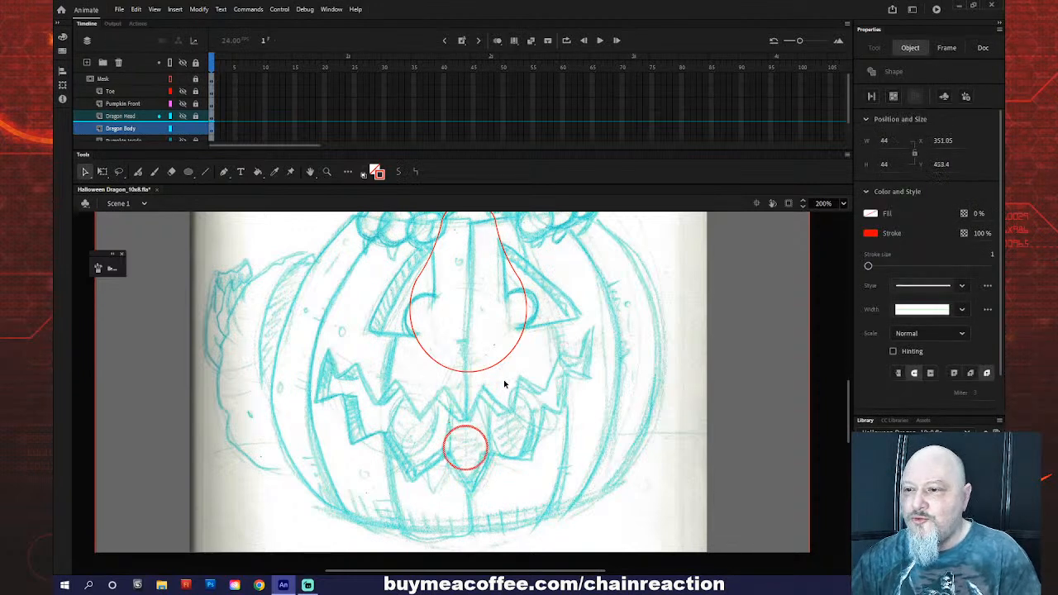
pyautogui.press('Down')
pyautogui.press('Down')
pyautogui.press('Down')
pyautogui.press('Down')
pyautogui.press('Down')
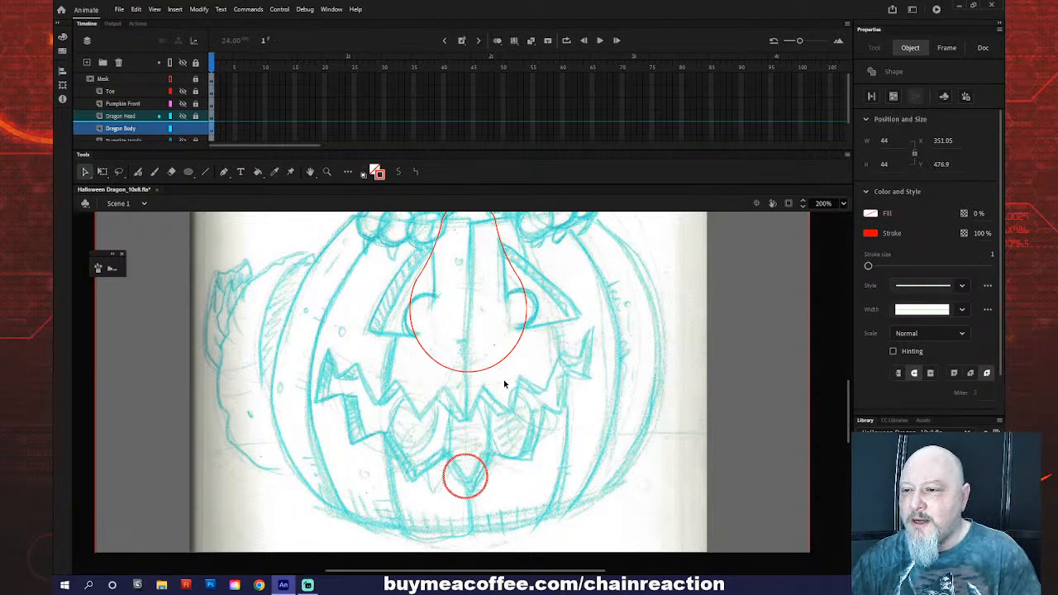
# - Try to connect the small circle to the body outline with two vertical straight lines
pyautogui.click(205, 171)
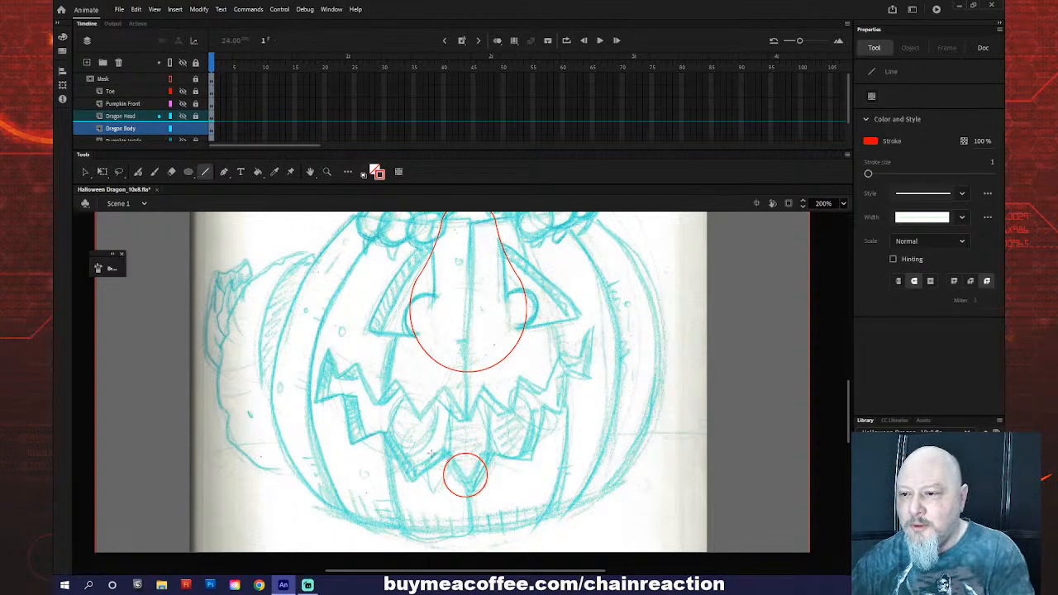
pyautogui.moveTo(442, 472); pyautogui.dragTo(441, 370)
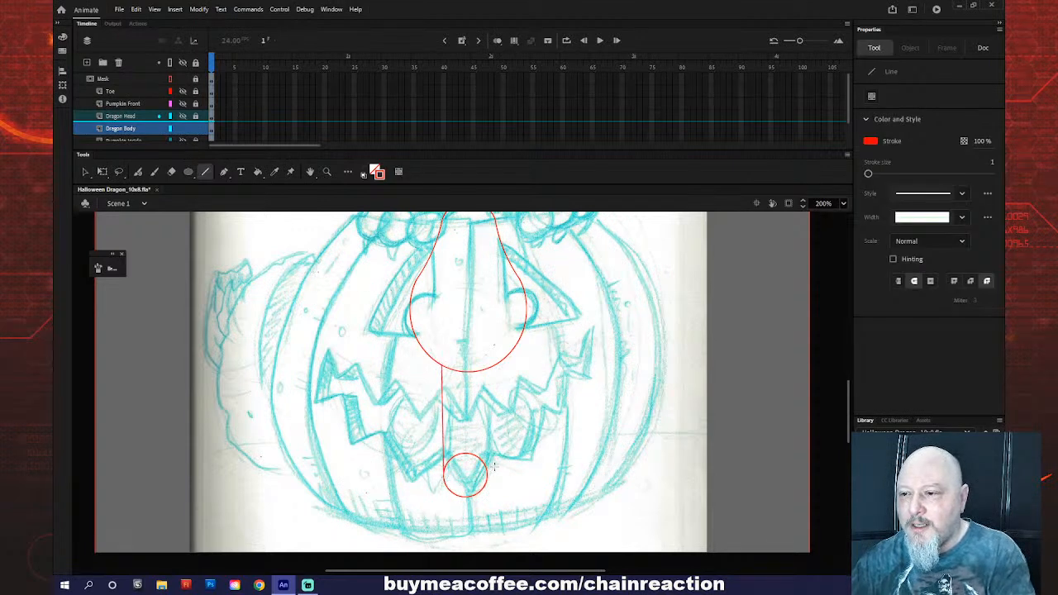
pyautogui.moveTo(488, 475); pyautogui.dragTo(488, 371)
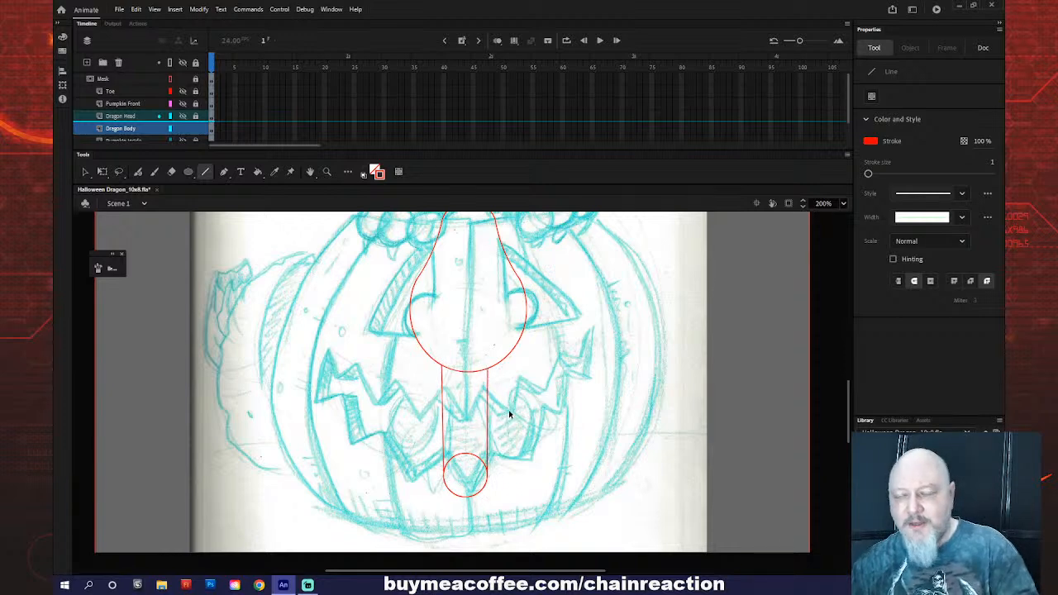
pyautogui.hotkey('ctrl', 'z')
pyautogui.hotkey('ctrl', 'z')
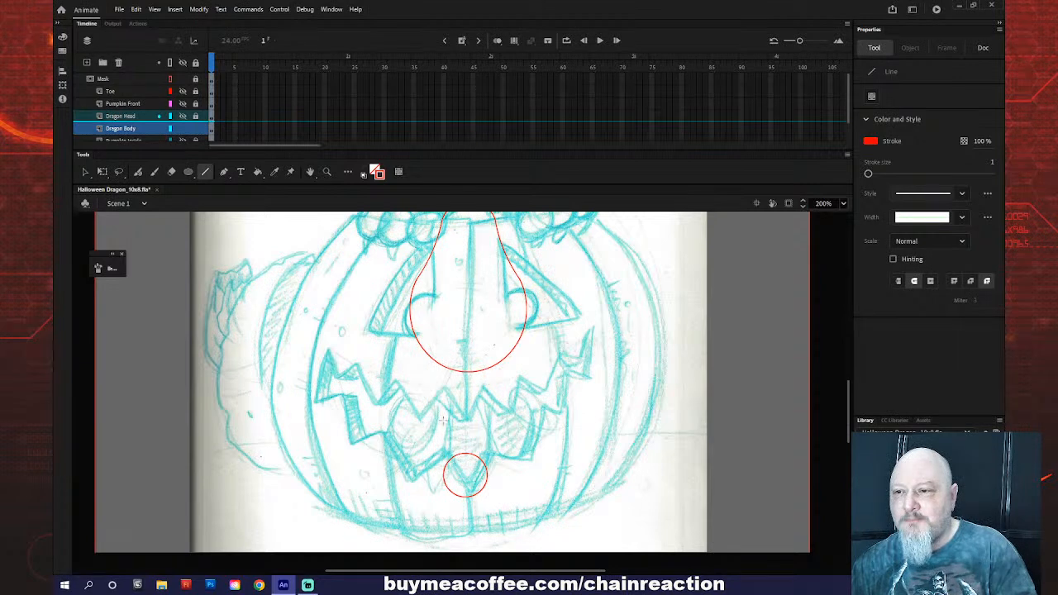
# - Try to connect the body outline to the small circle with two straight lines tapering downward
pyautogui.moveTo(424, 350); pyautogui.dragTo(443, 471)
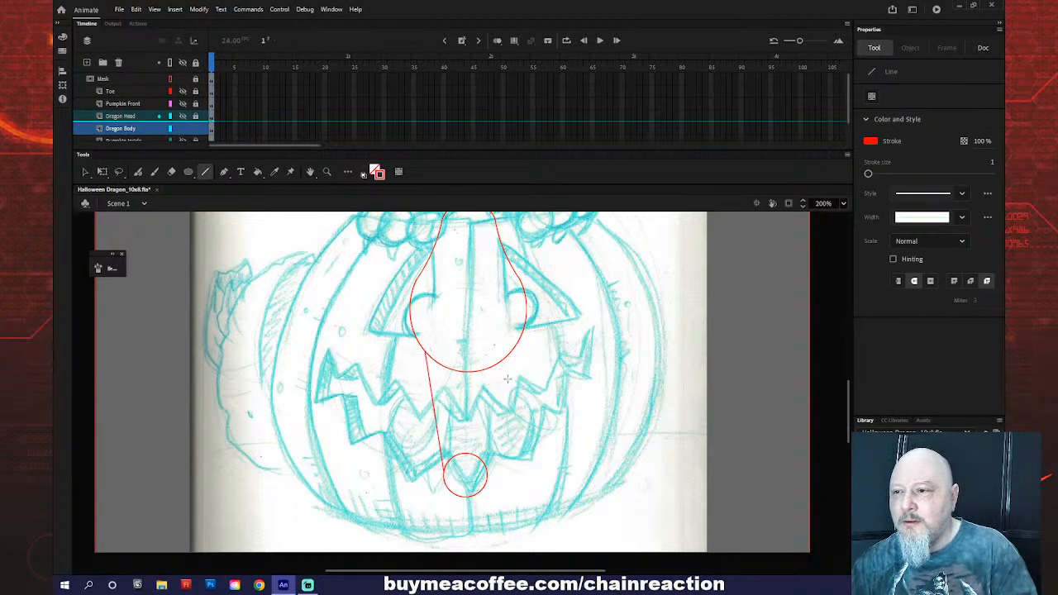
pyautogui.moveTo(509, 354); pyautogui.dragTo(490, 477)
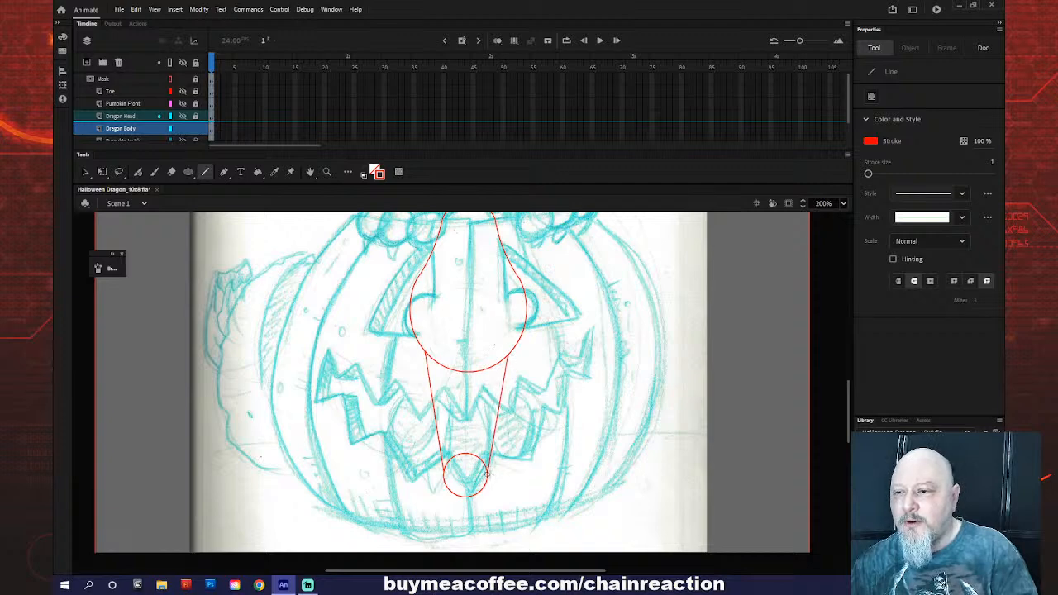
pyautogui.hotkey('ctrl', 'z')
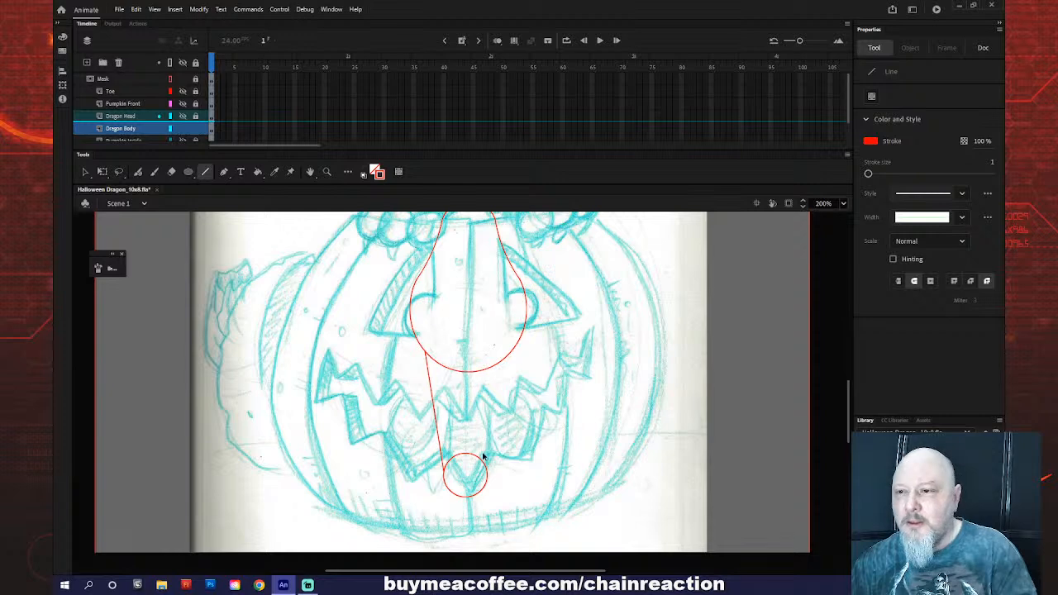
pyautogui.hotkey('ctrl', 'z')
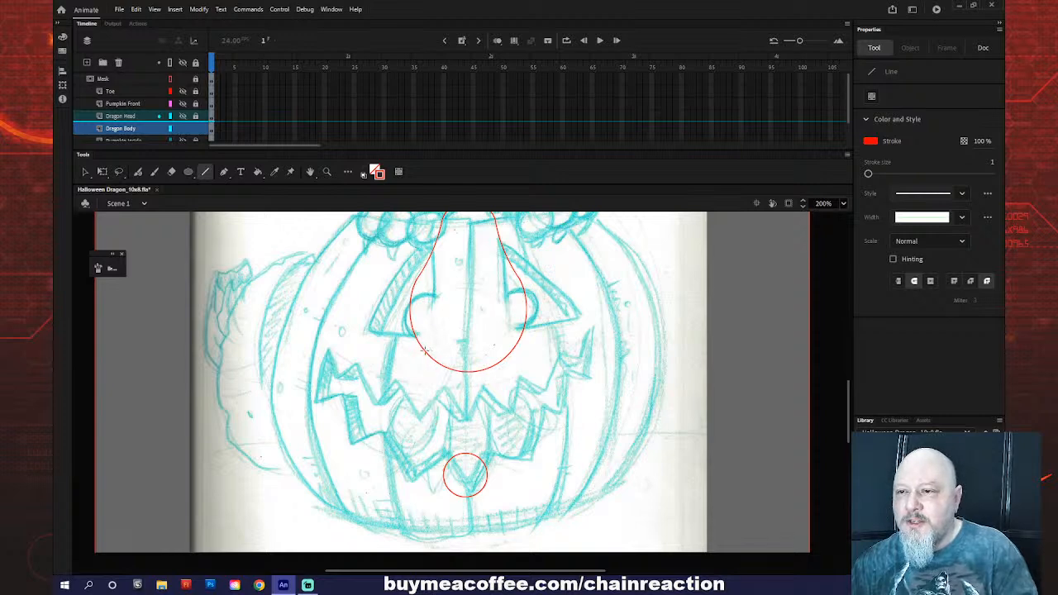
# - Draw two tapering lines from the body outline's lower curve down to either side of the small circle
pyautogui.moveTo(424, 350); pyautogui.dragTo(443, 477)
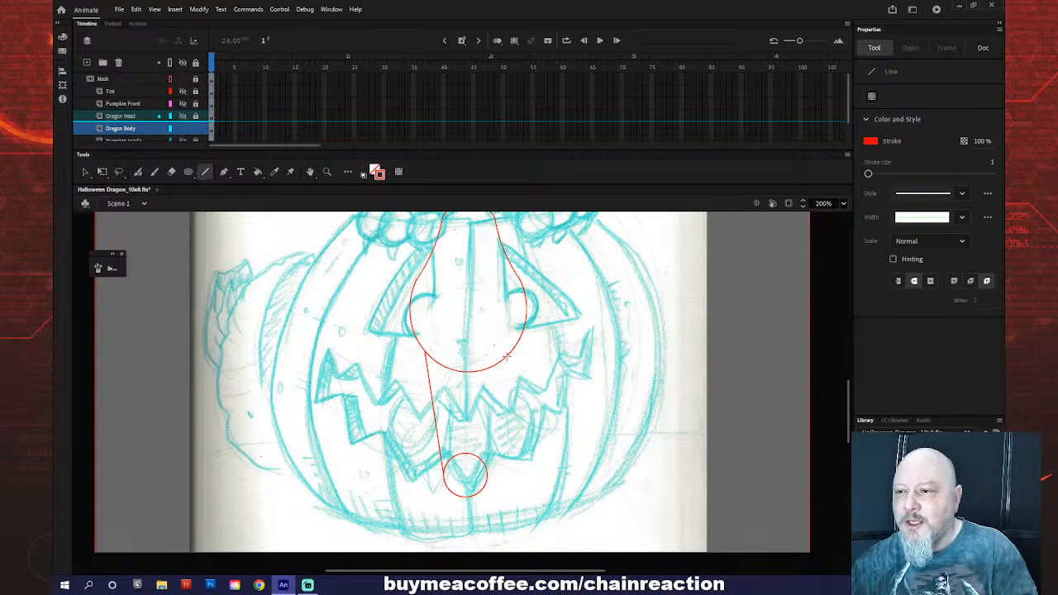
pyautogui.moveTo(508, 355); pyautogui.dragTo(489, 473)
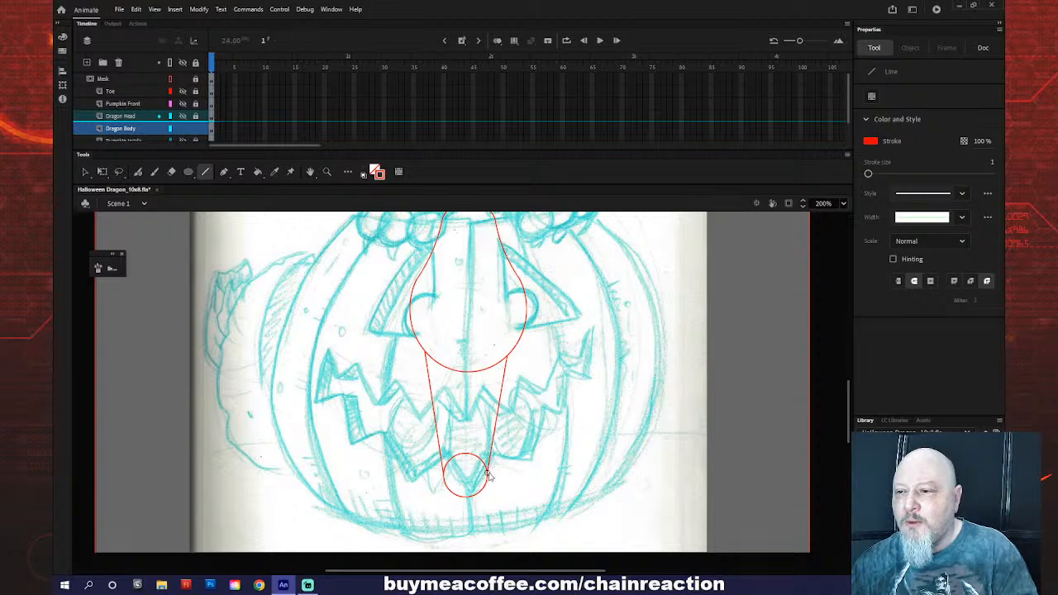
# - Bend both tapering lines slightly inward and delete the small circle's upper arc between them
pyautogui.press('v')
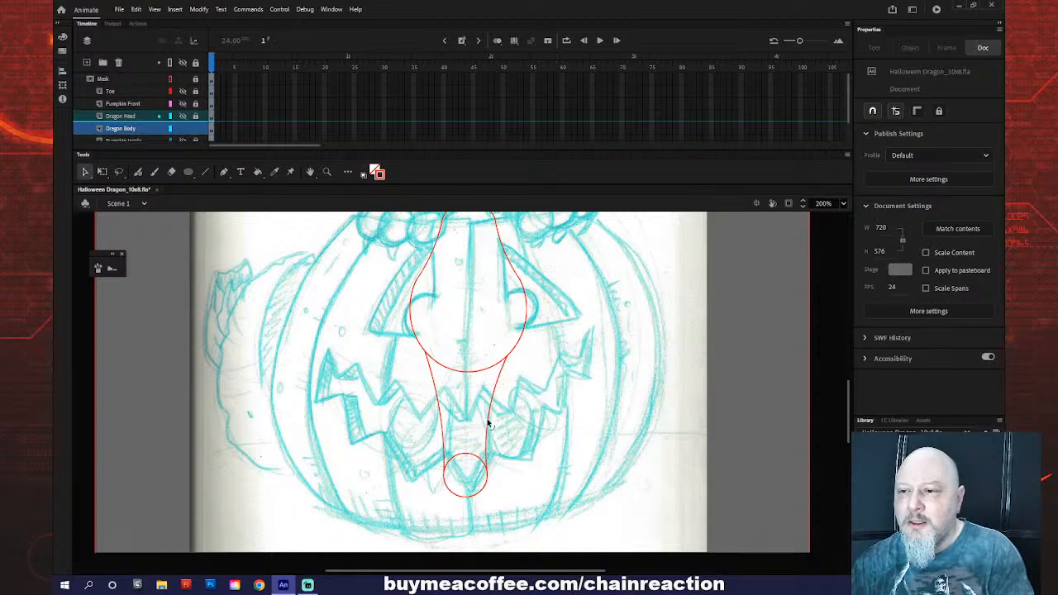
pyautogui.click(468, 456)
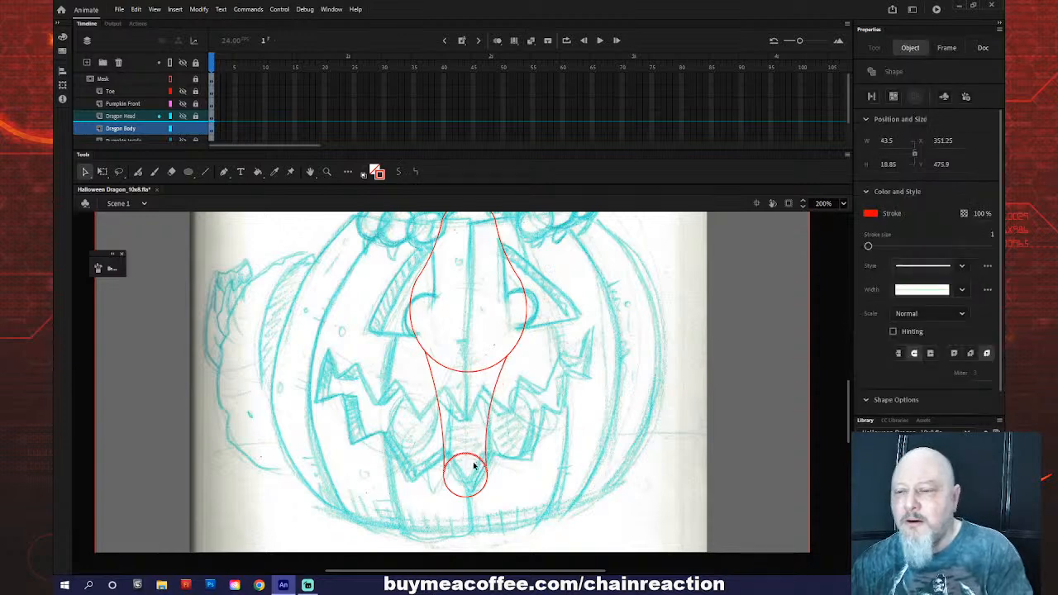
pyautogui.press('Delete')
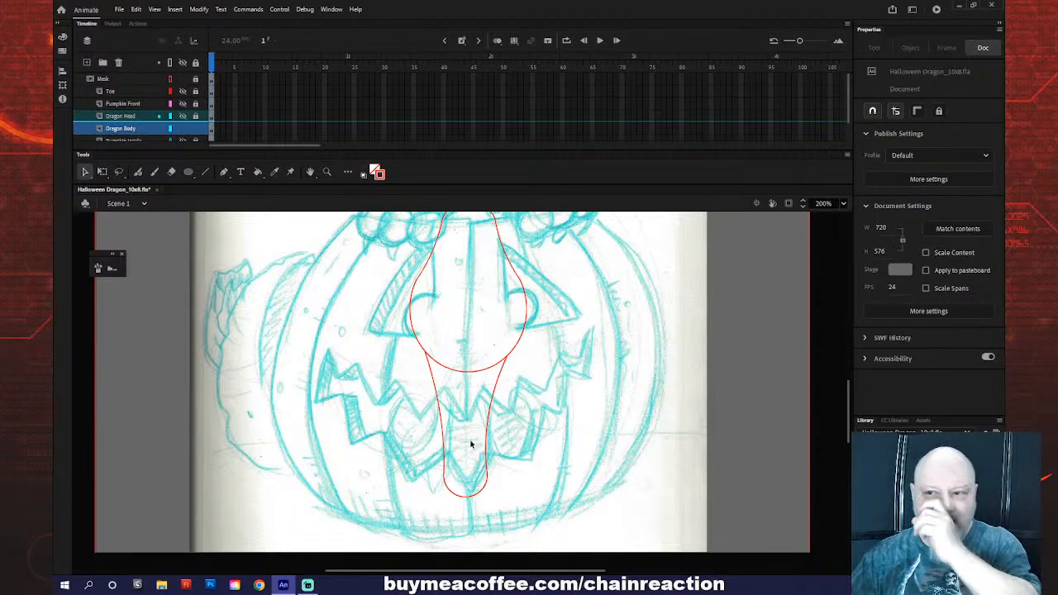
# - Draw a tall, narrow red ellipse over the pumpkin's left side, beside the corner of its mouth
pyautogui.click(188, 172)
pyautogui.moveTo(282, 351); pyautogui.dragTo(332, 444)
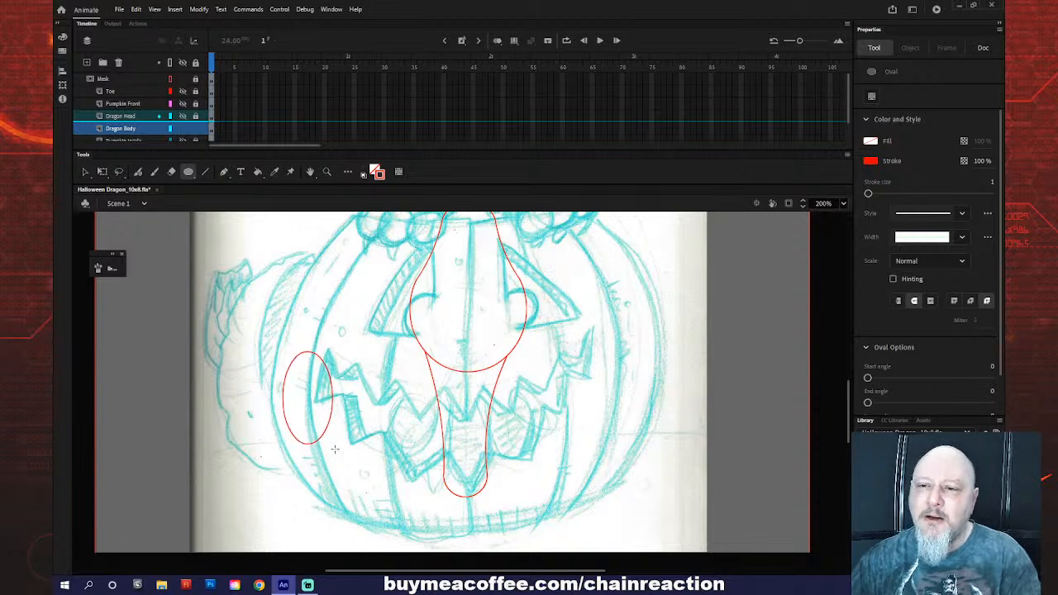
# - Draw a short line inside the ellipse rising from its bottom edge, and bend it into a slight curve
pyautogui.click(205, 172)
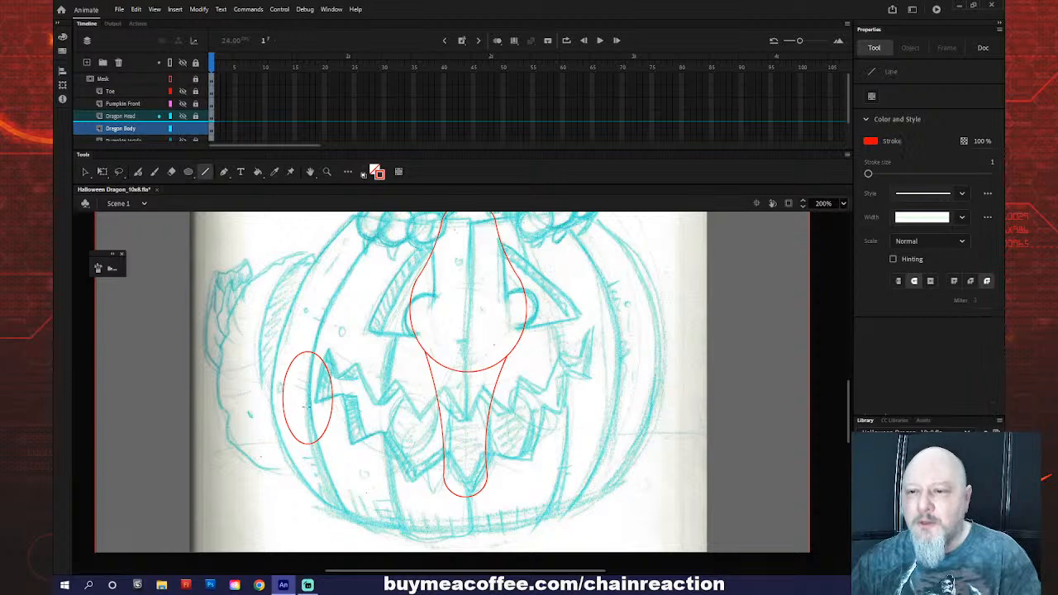
pyautogui.moveTo(303, 407); pyautogui.dragTo(310, 445)
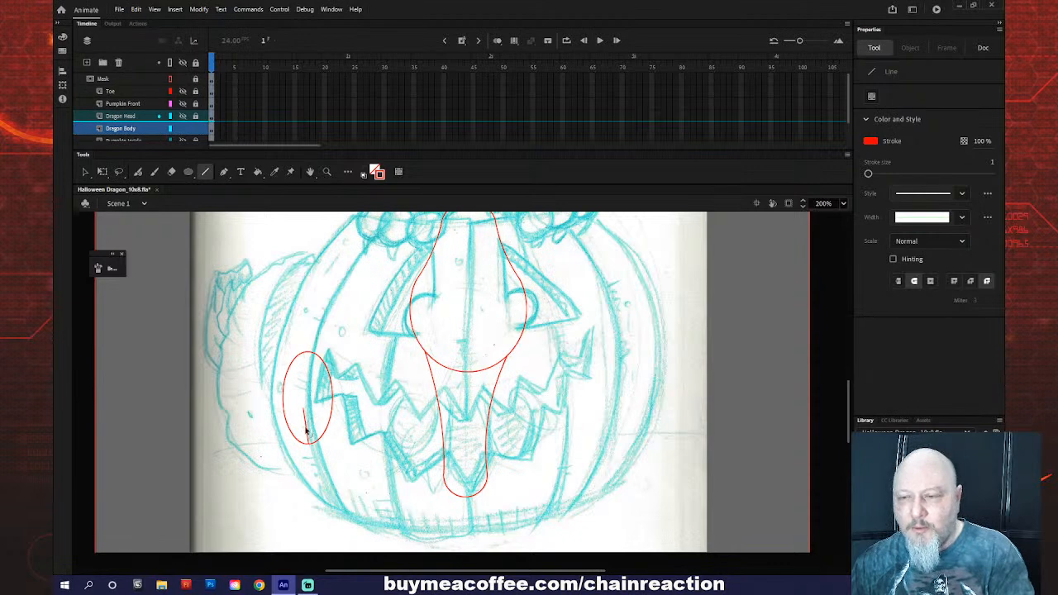
pyautogui.press('v')
pyautogui.moveTo(305, 431); pyautogui.dragTo(303, 432)
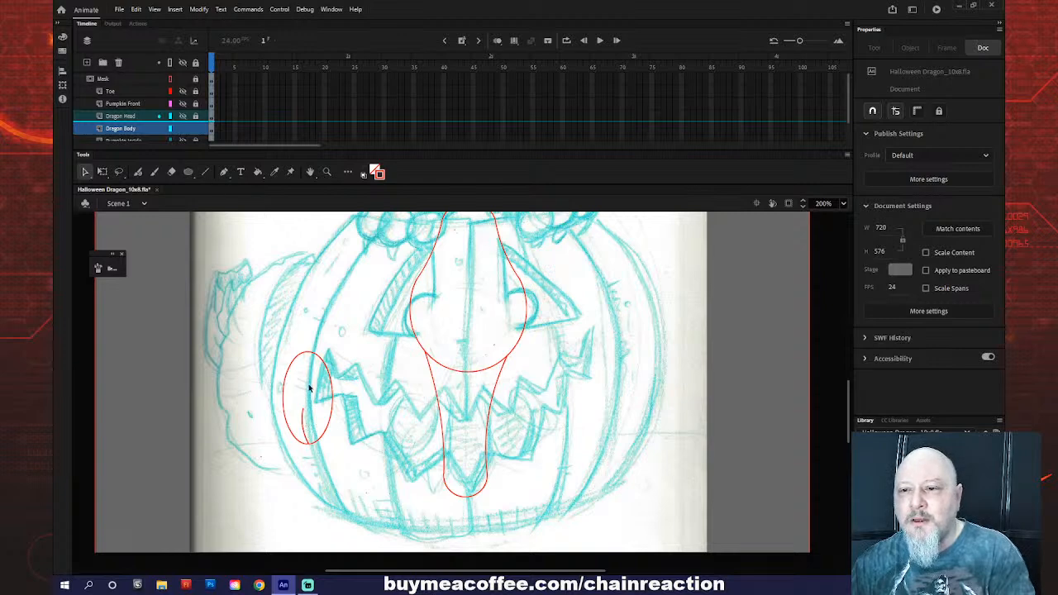
pyautogui.click(188, 172)
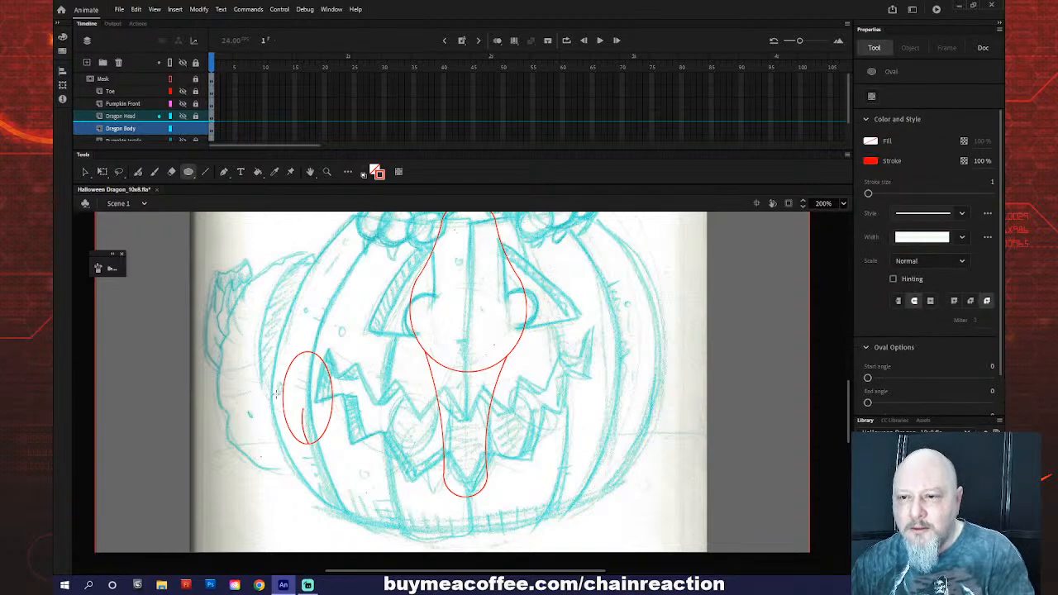
pyautogui.moveTo(282, 394); pyautogui.dragTo(271, 435)
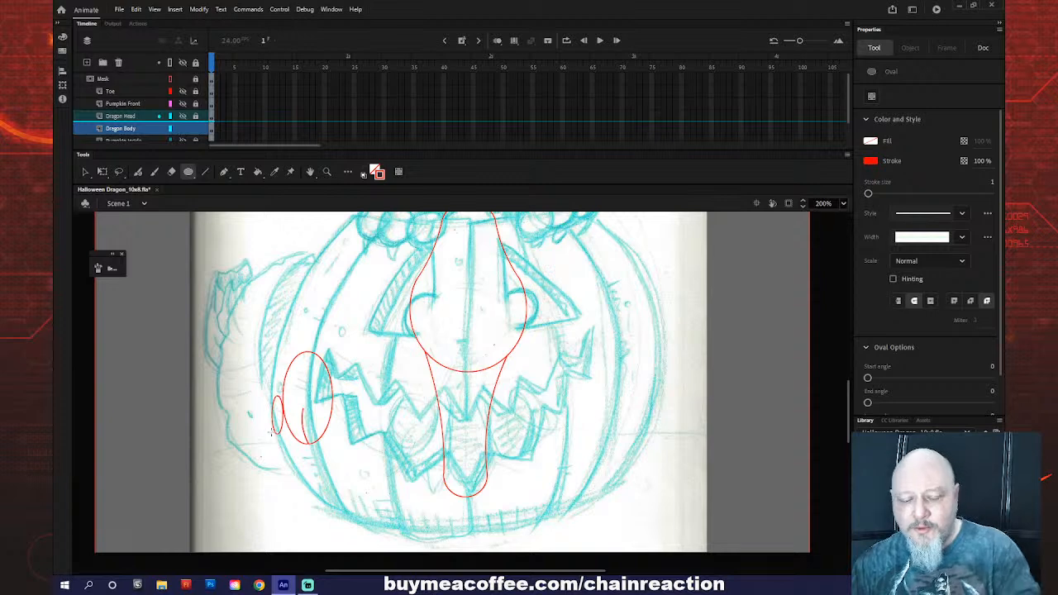
pyautogui.hotkey('ctrl', 'z')
# - Draw a short curved line about 15 by 31 px at the ellipse's lower-left edge, and shift it left to X 168.5
pyautogui.press('n')
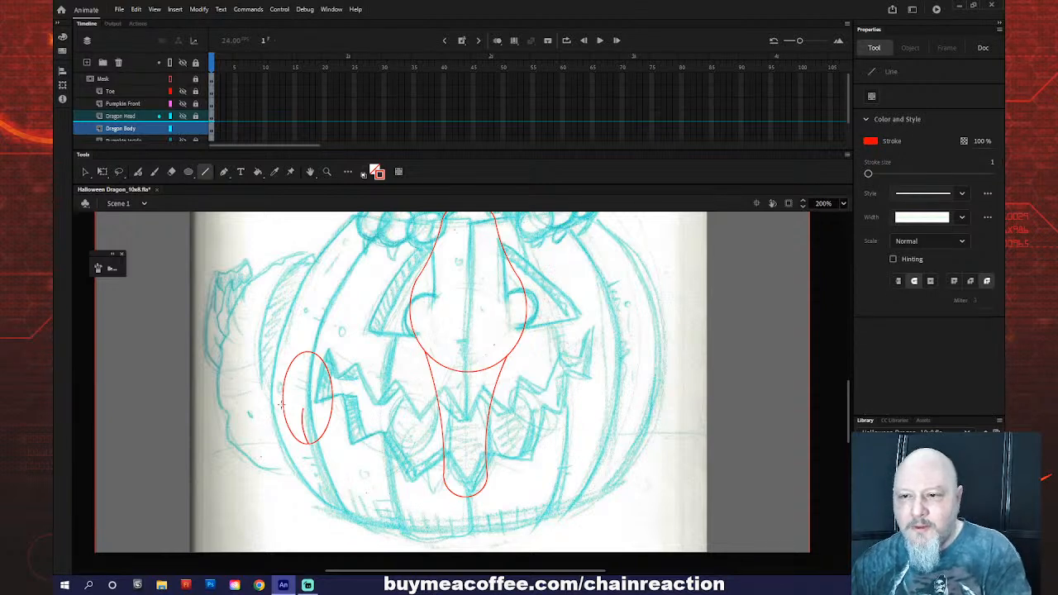
pyautogui.moveTo(281, 409); pyautogui.dragTo(283, 432)
pyautogui.press('v')
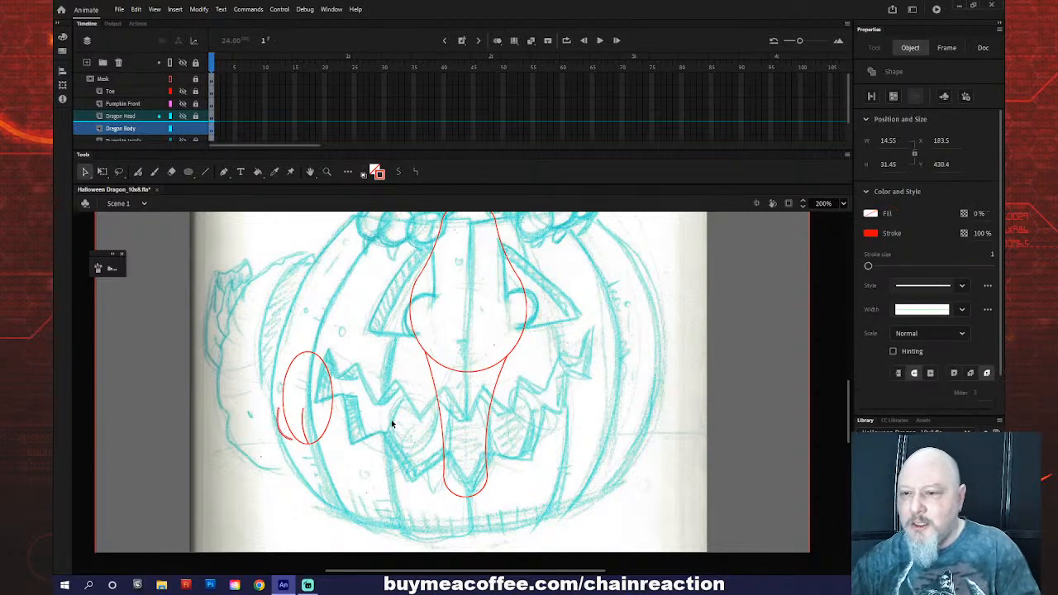
pyautogui.hotkey('shift', 'Left')
pyautogui.hotkey('shift', 'Left')
pyautogui.click(334, 471)
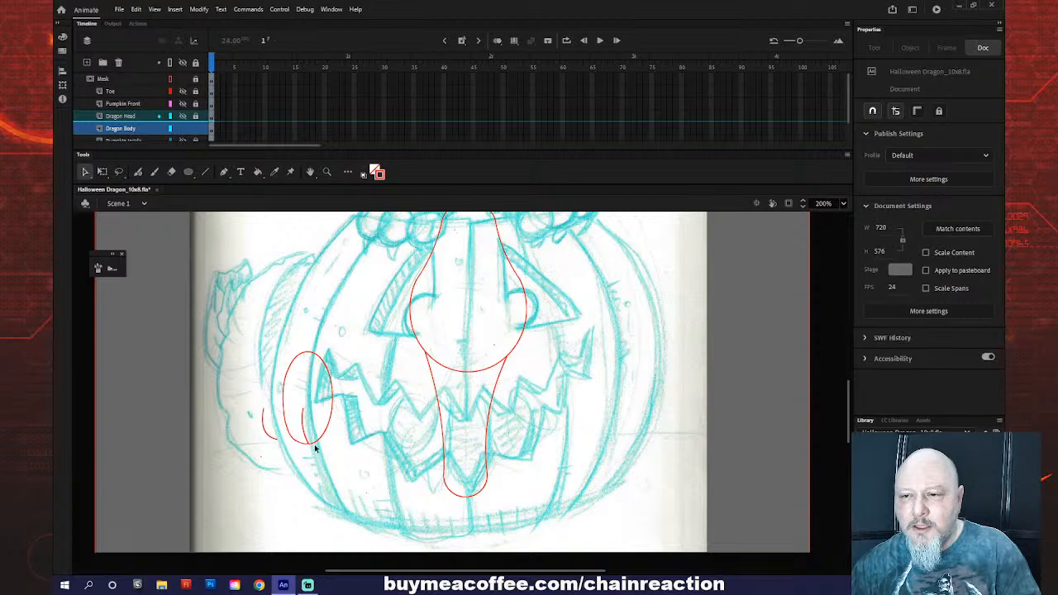
pyautogui.click(313, 443)
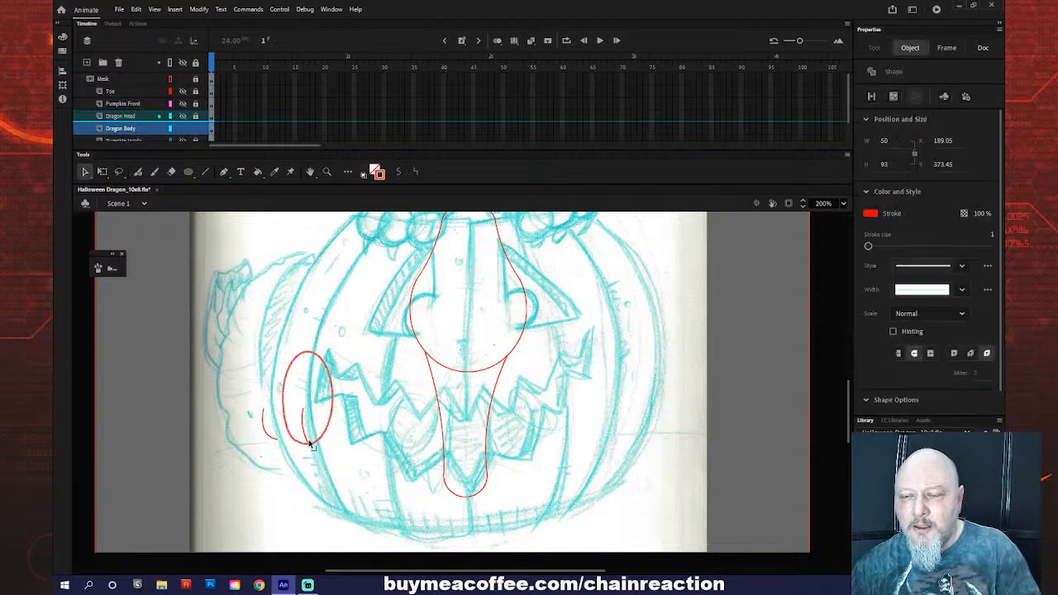
pyautogui.click(309, 437)
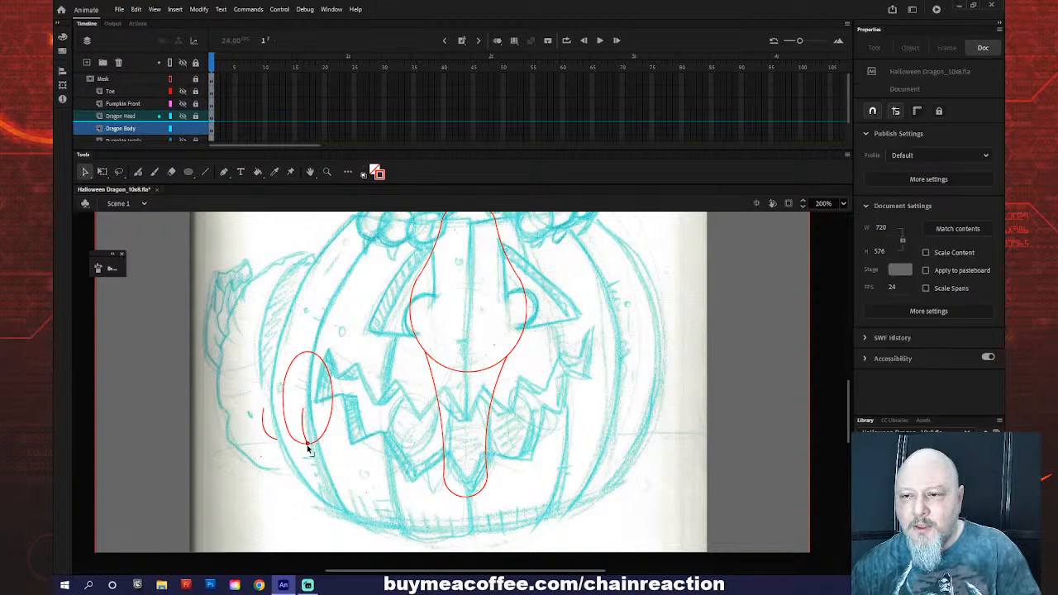
pyautogui.click(314, 444)
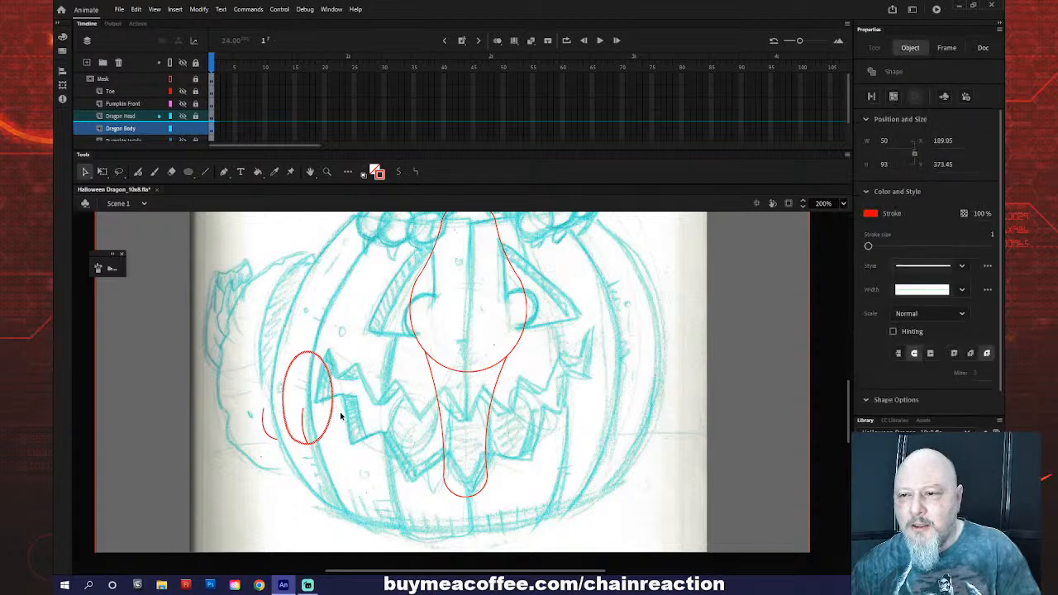
pyautogui.click(335, 414)
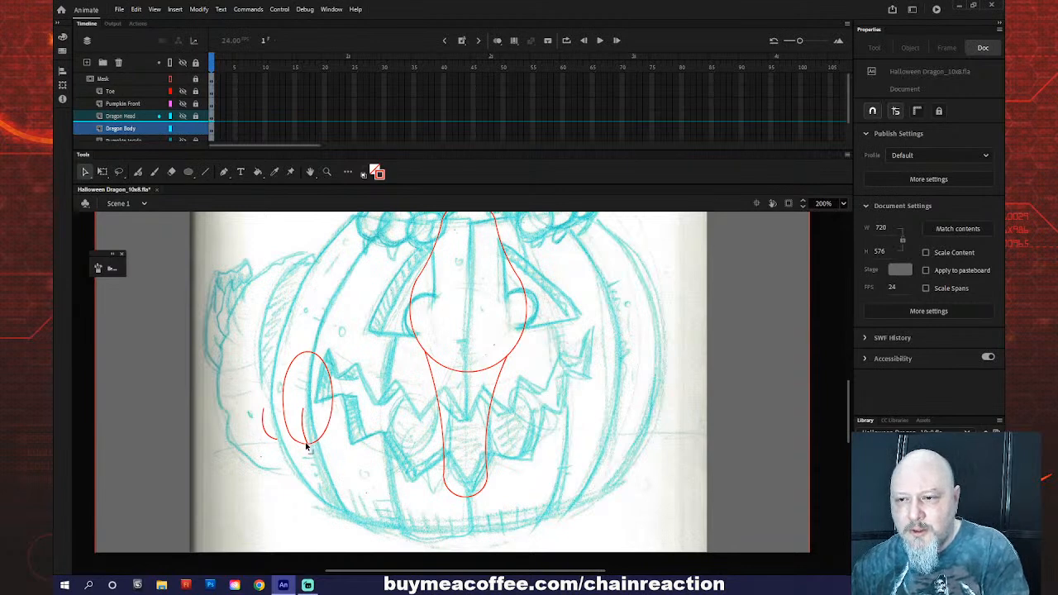
pyautogui.click(304, 442)
pyautogui.click(303, 425)
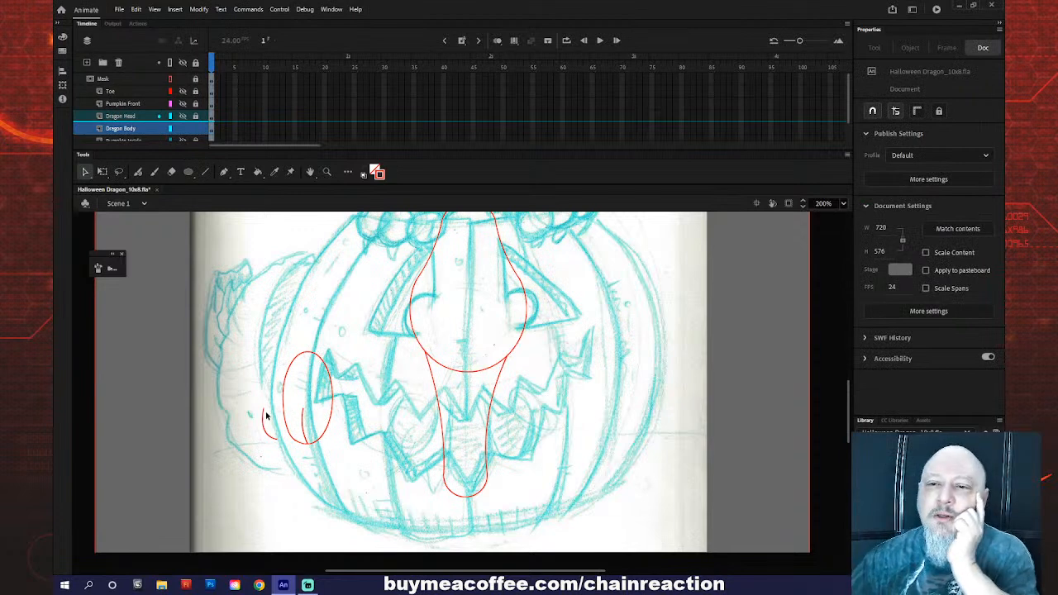
# - Move the short outer curve back right to X 188 so it overlaps the ellipse's lower-left edge
pyautogui.click(264, 419)
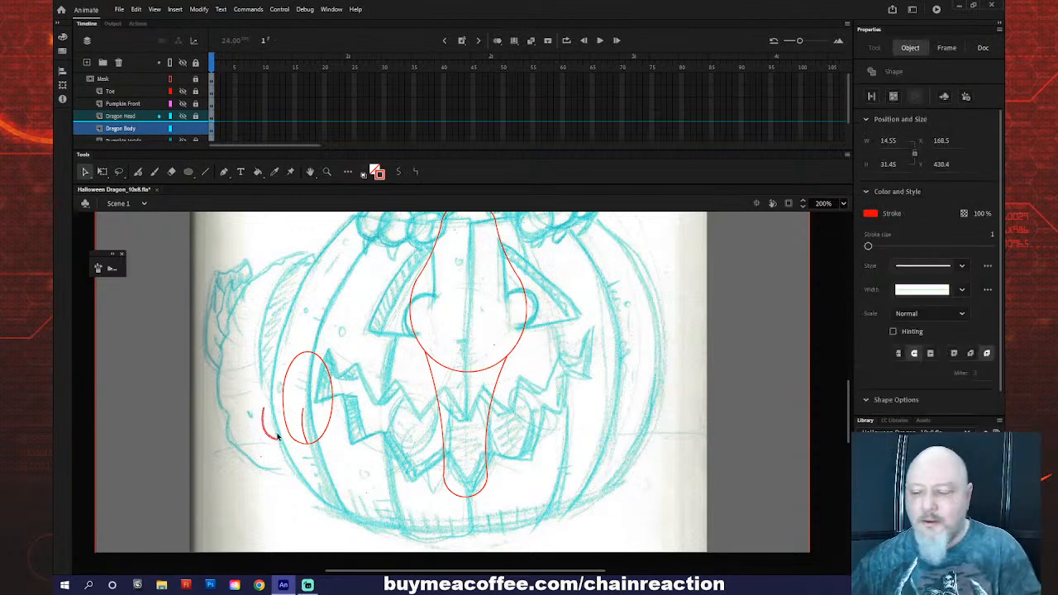
pyautogui.click(275, 432)
pyautogui.press('Left')
pyautogui.press('Left')
pyautogui.press('Left')
pyautogui.press('Left')
pyautogui.press('Left')
pyautogui.press('Left')
pyautogui.press('Left')
pyautogui.press('Left')
pyautogui.press('Left')
pyautogui.press('Left')
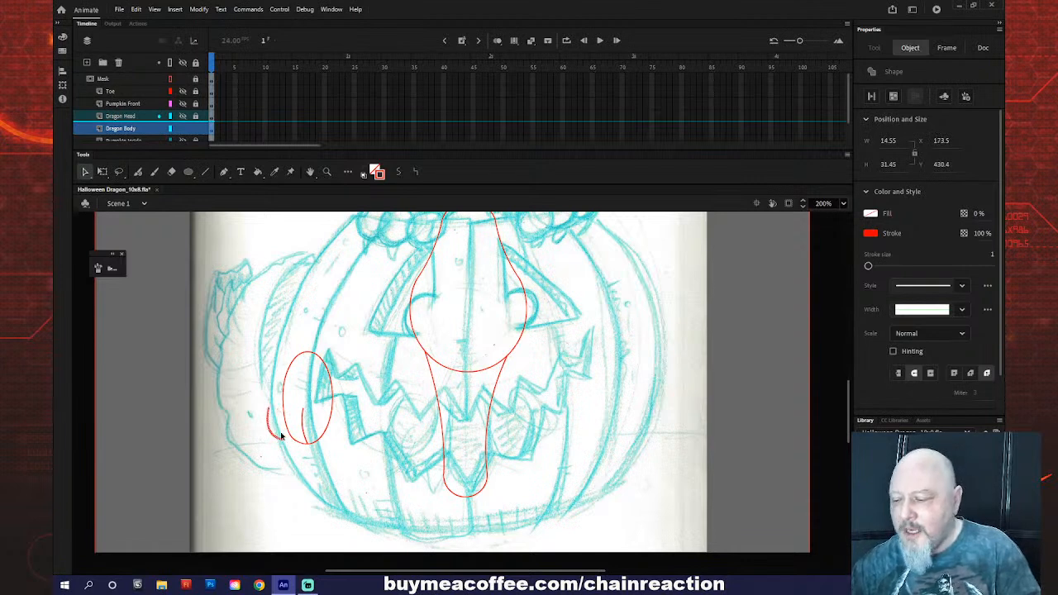
pyautogui.press('Right')
pyautogui.press('Right')
pyautogui.press('Right')
pyautogui.press('Right')
pyautogui.press('Right')
pyautogui.press('Right')
pyautogui.press('Right')
pyautogui.press('Right')
pyautogui.press('Right')
pyautogui.press('Right')
pyautogui.press('Right')
pyautogui.press('Right')
pyautogui.press('Right')
pyautogui.press('Right')
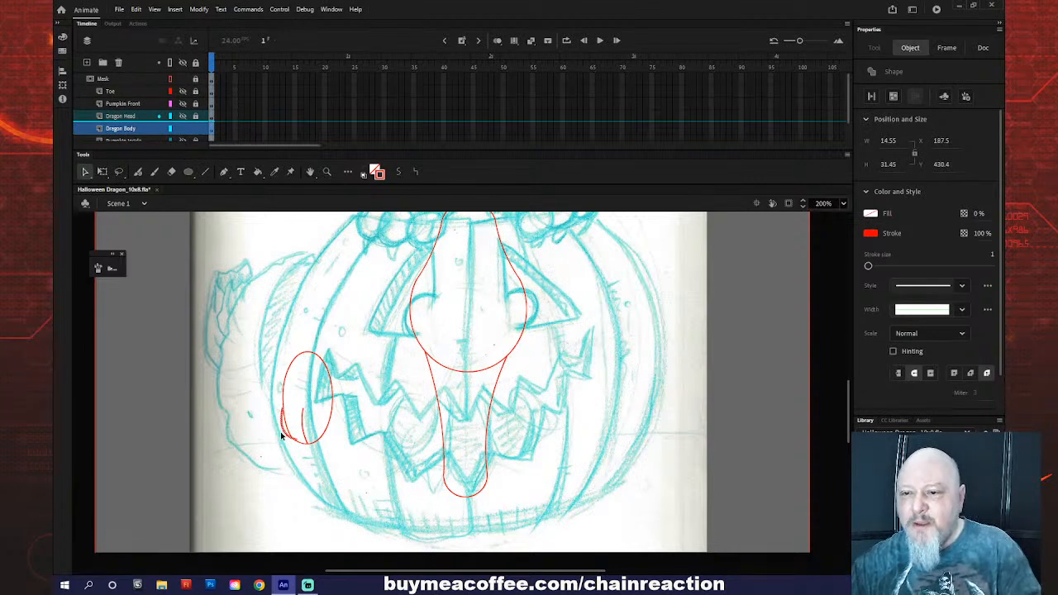
pyautogui.press('Right')
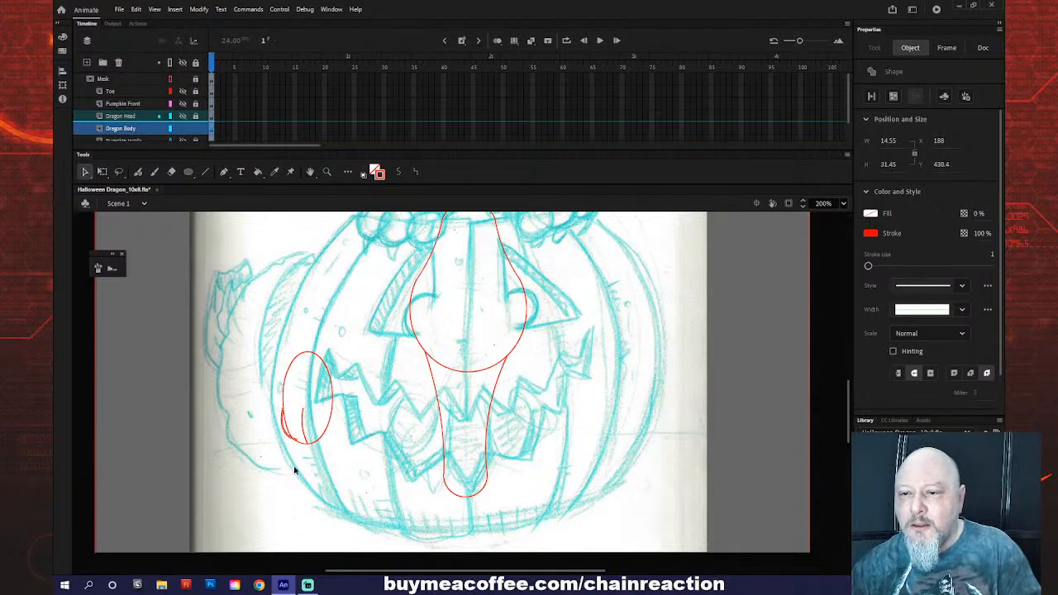
# - Free-transform the outer curve so both of its ends meet the ellipse's lower-left edge
pyautogui.press('q')
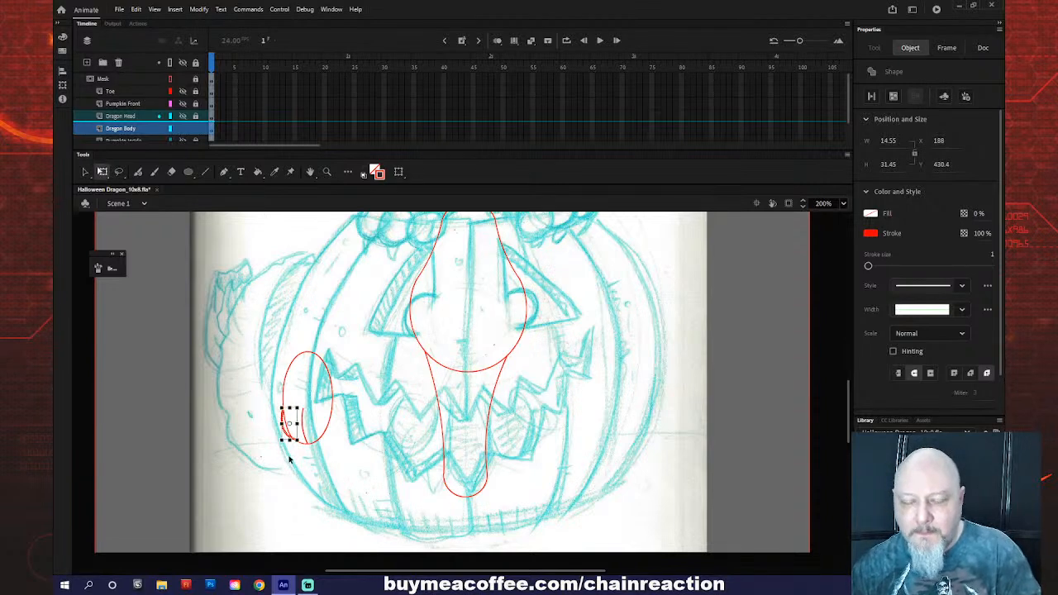
pyautogui.press('z')
pyautogui.moveTo(250, 362); pyautogui.dragTo(347, 467)
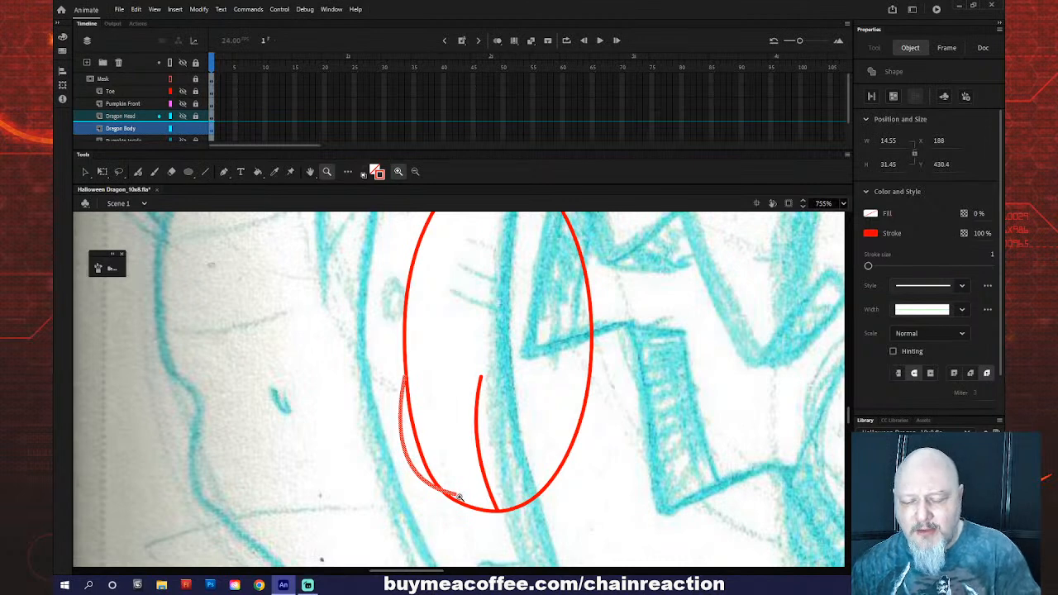
pyautogui.press('q')
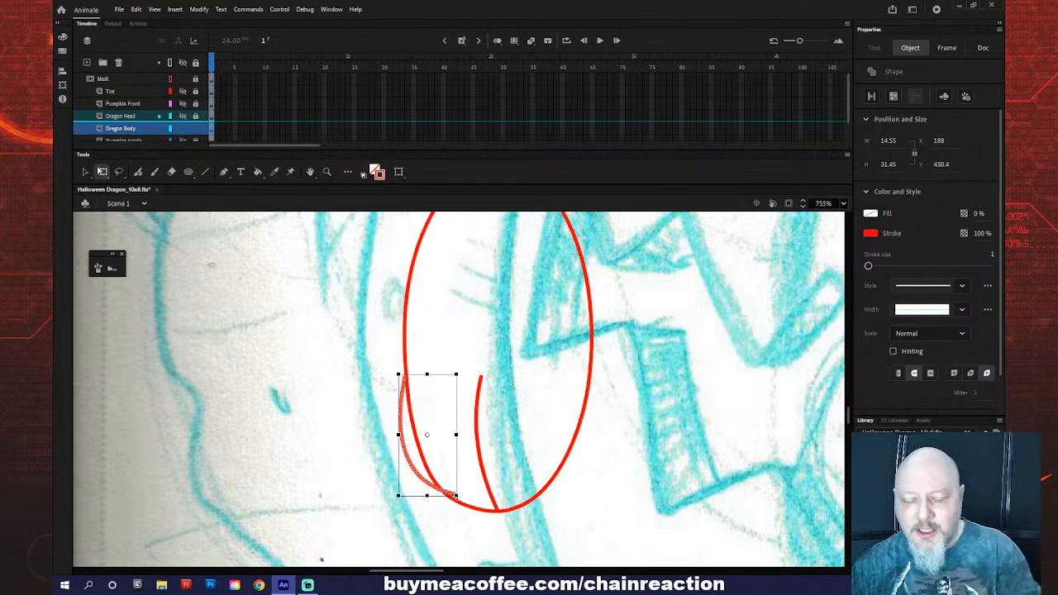
pyautogui.moveTo(423, 496); pyautogui.dragTo(413, 496)
pyautogui.hotkey('ctrl', 'z')
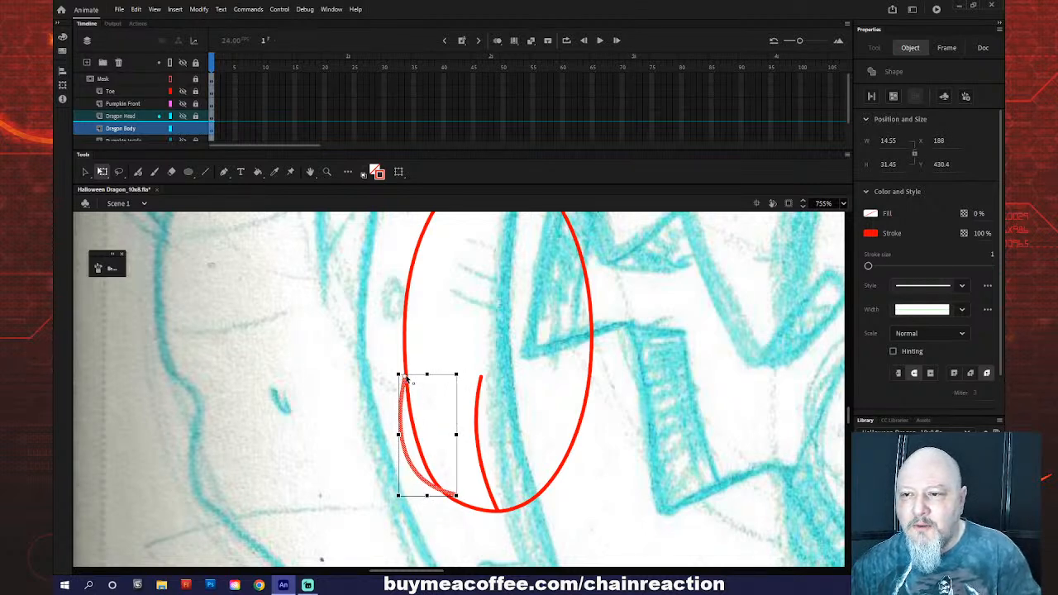
pyautogui.moveTo(416, 495); pyautogui.dragTo(395, 501)
pyautogui.click(370, 439)
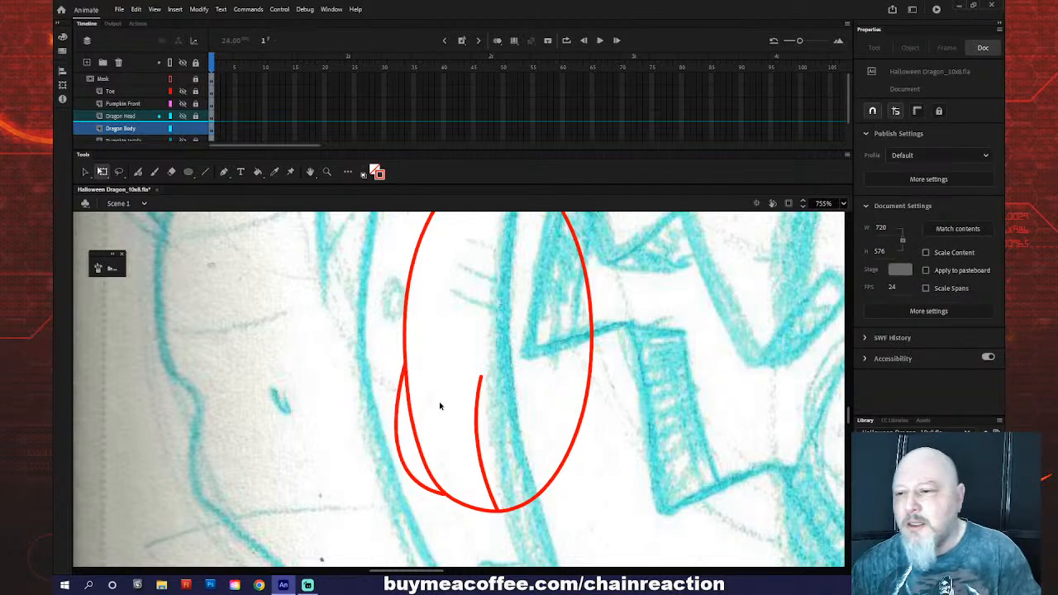
# - Move the curved line inside the ellipse left to about X 205, keeping its lower end on the ellipse's bottom edge
pyautogui.click(486, 476)
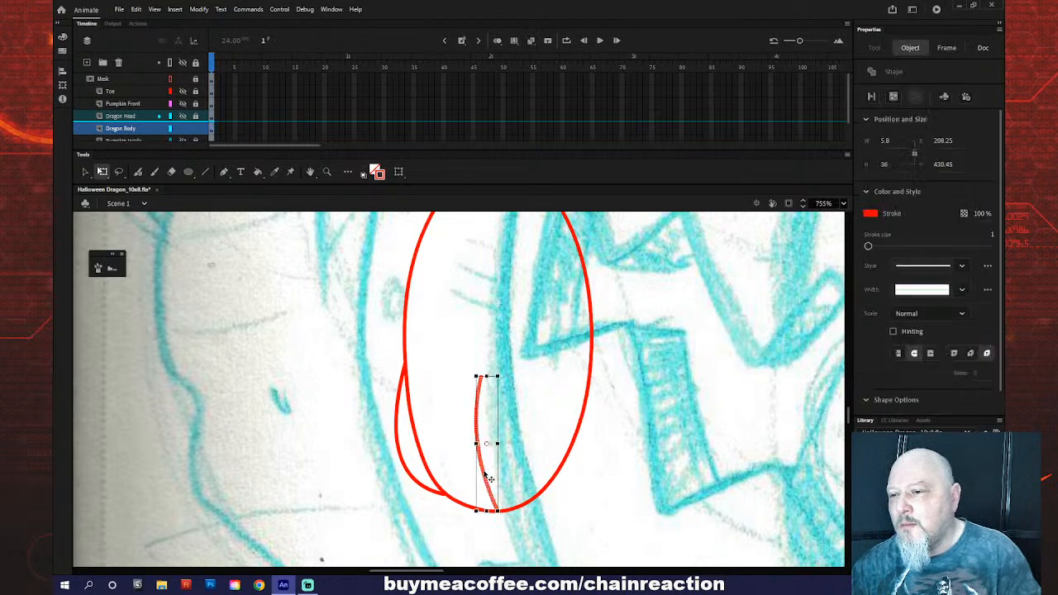
pyautogui.press('Left')
pyautogui.press('Left')
pyautogui.press('Left')
pyautogui.press('Left')
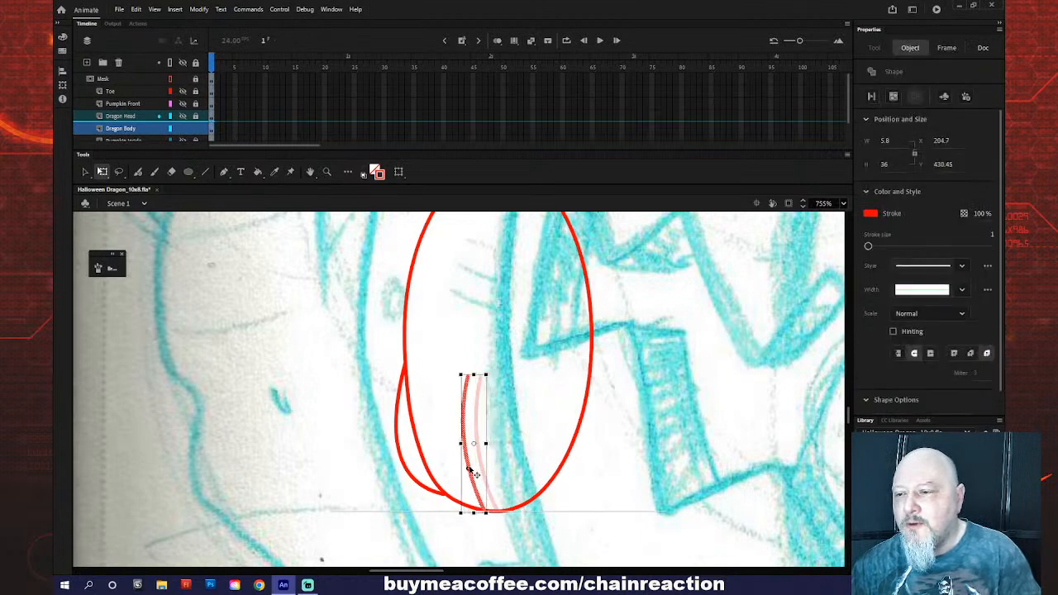
pyautogui.click(508, 465)
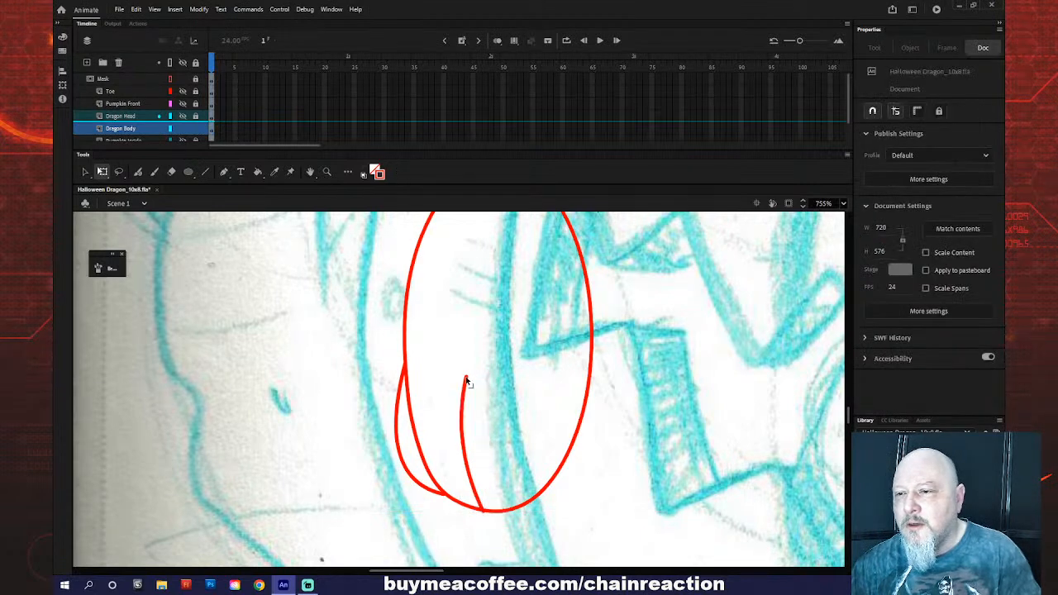
# - Nudge the ellipse's lower-left arc slightly up and left to X 188.55, Y 425.1
pyautogui.click(477, 510)
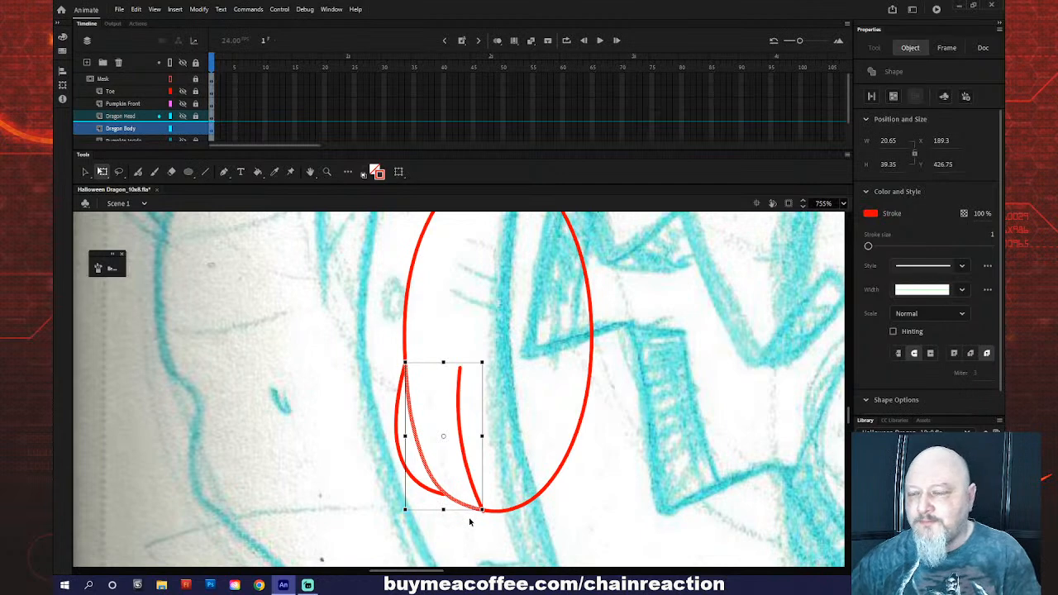
pyautogui.press('Up')
pyautogui.press('Left')
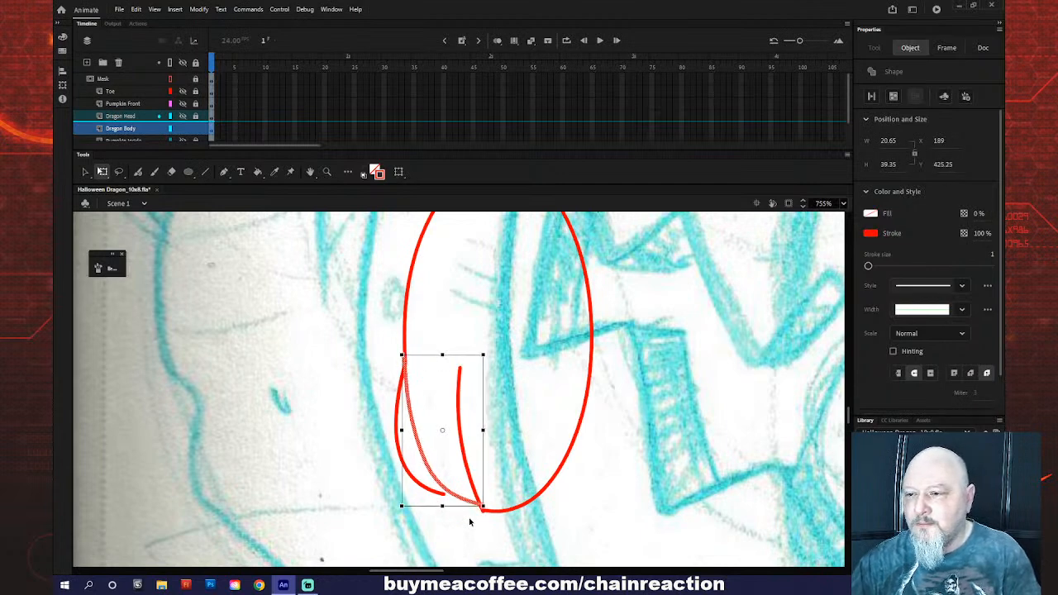
pyautogui.press('Up')
pyautogui.press('Up')
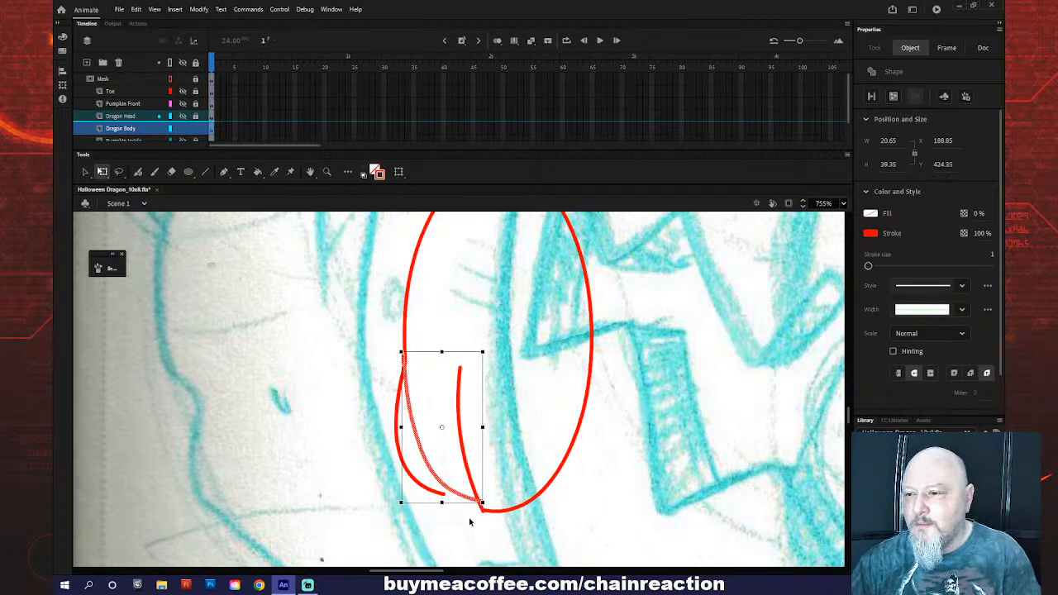
pyautogui.press('Right')
pyautogui.press('Right')
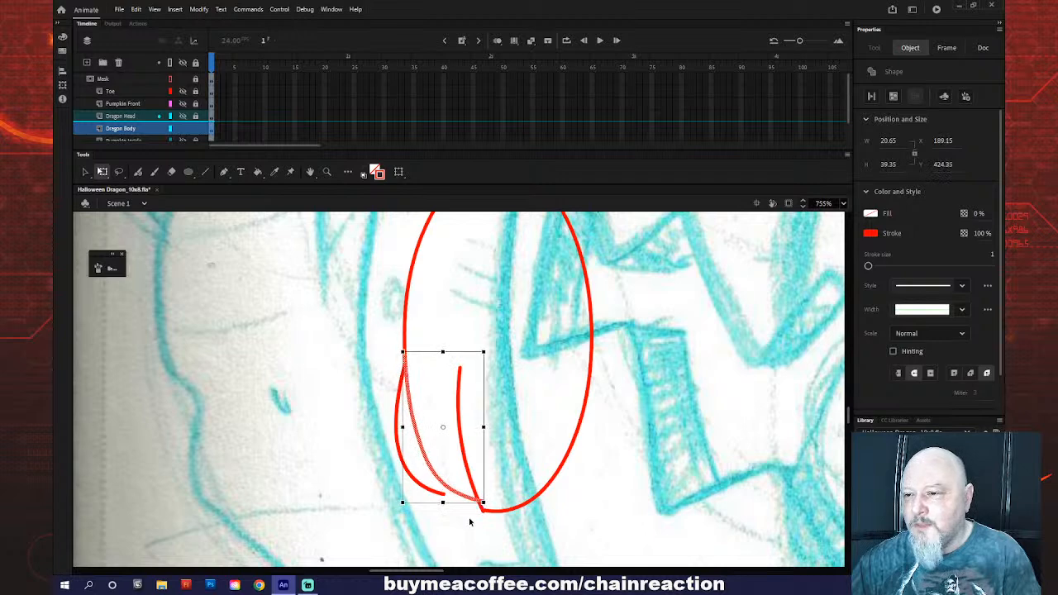
pyautogui.press('Down')
pyautogui.press('Left')
pyautogui.press('Left')
pyautogui.press('Left')
pyautogui.press('Left')
pyautogui.press('Down')
pyautogui.press('Down')
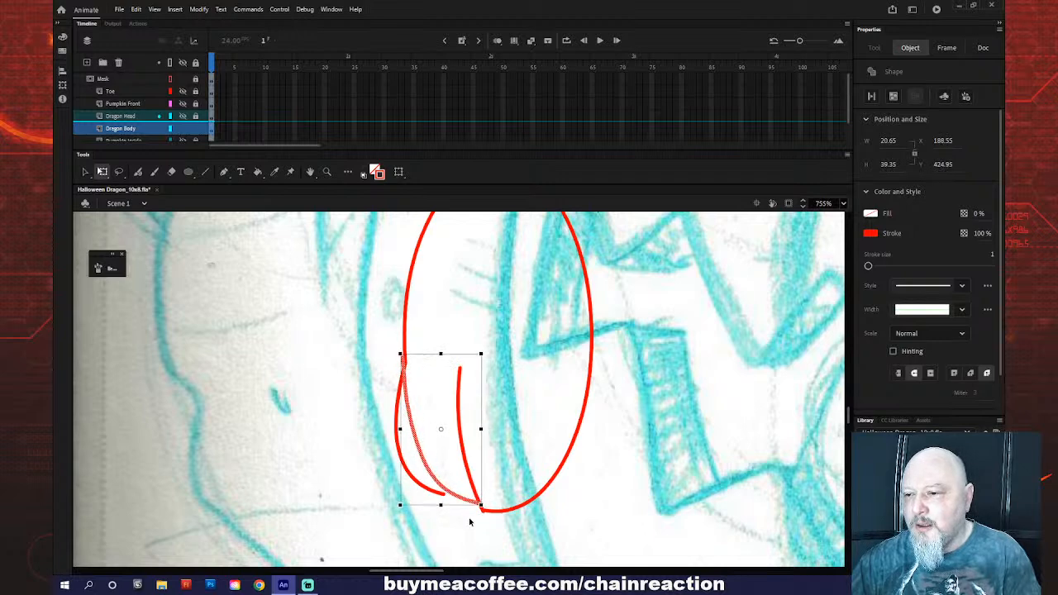
pyautogui.click(361, 465)
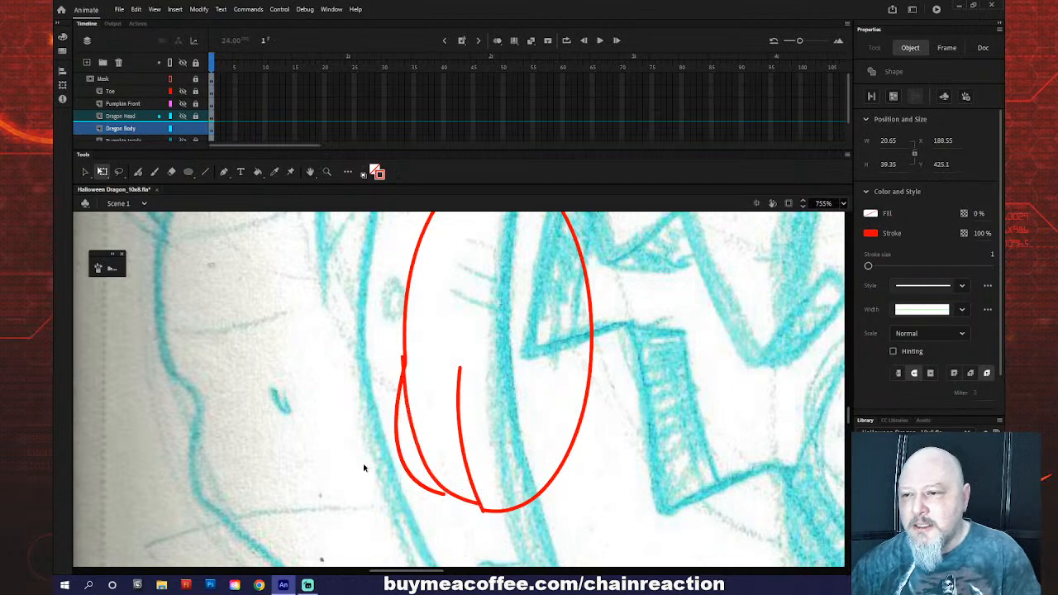
# - Nudge the outer curve left and up to X 185.35, Y 425.9, with its lower end resting on the arc
pyautogui.click(405, 469)
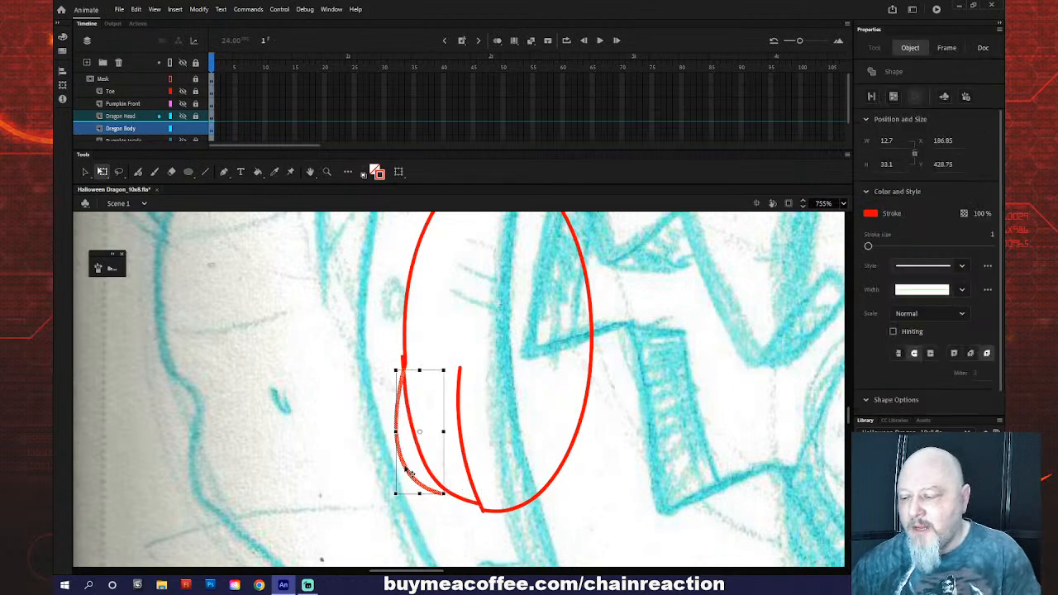
pyautogui.hotkey('shift', 'Left')
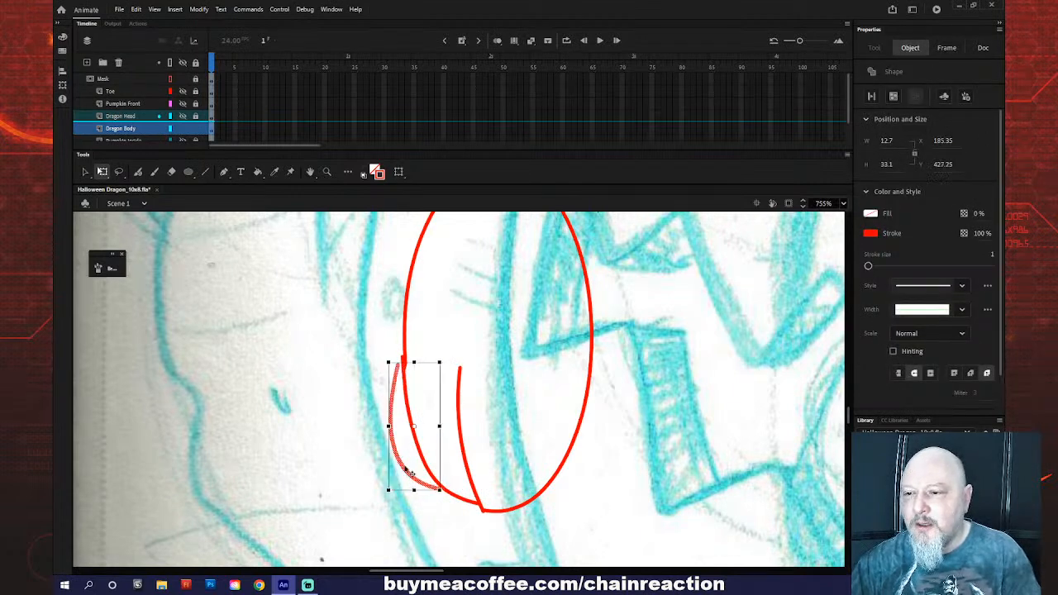
pyautogui.press('Up')
pyautogui.press('Up')
pyautogui.press('Up')
pyautogui.press('Up')
pyautogui.press('Up')
pyautogui.press('Up')
pyautogui.press('Up')
pyautogui.press('Up')
pyautogui.press('Up')
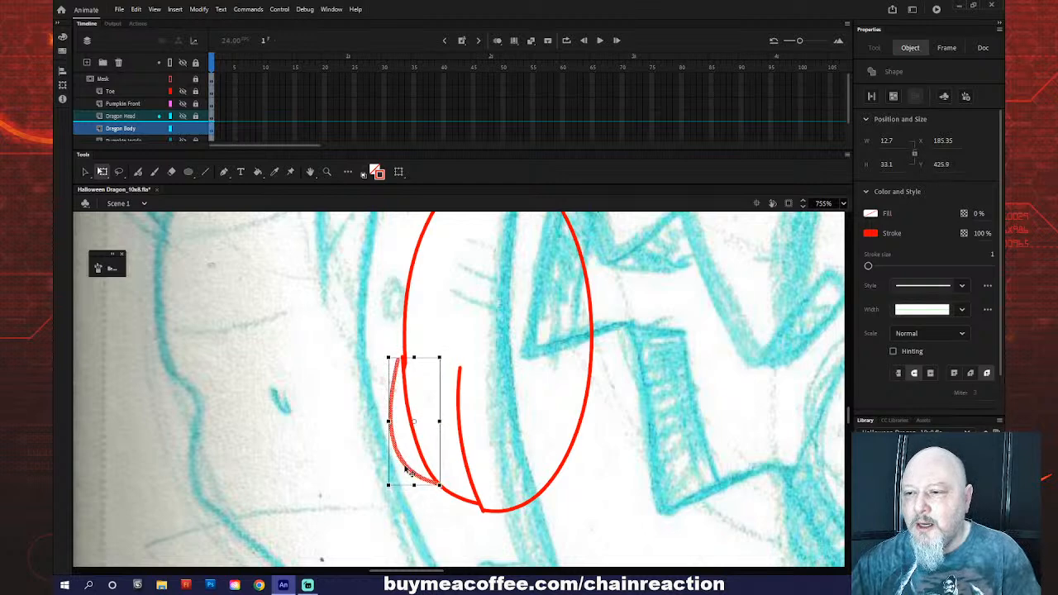
pyautogui.click(373, 422)
# - Delete the tiny stray line ends where the inner arc meets the ellipse's left edge
pyautogui.click(404, 366)
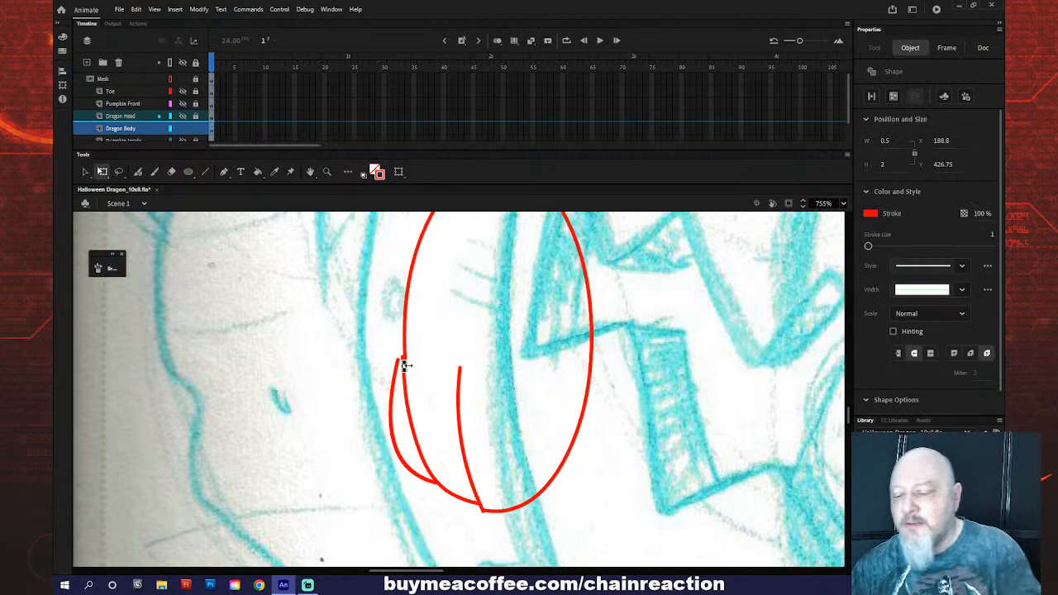
pyautogui.click(406, 369)
pyautogui.click(404, 363)
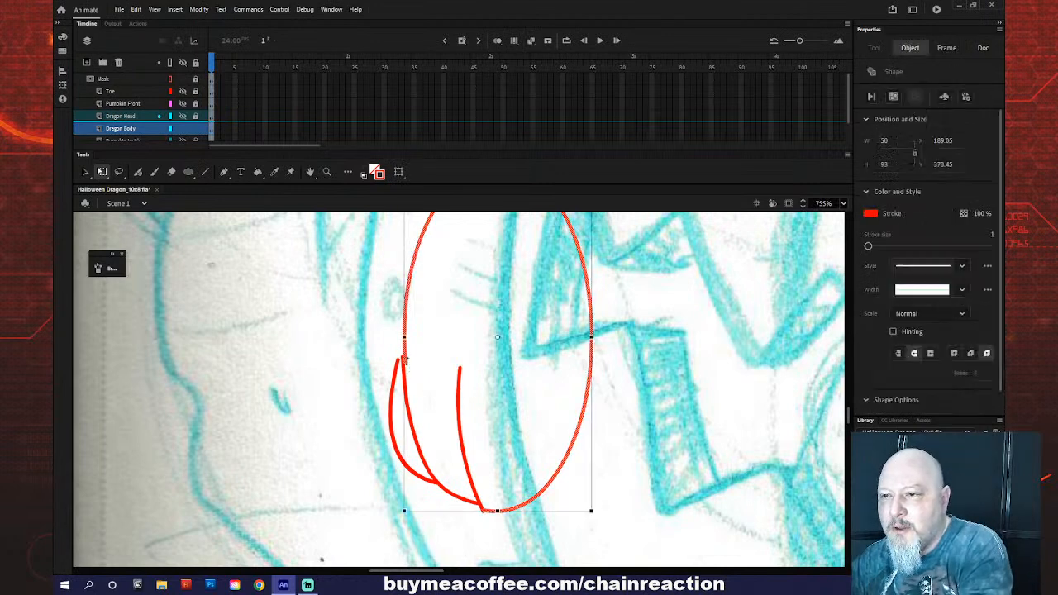
pyautogui.click(416, 369)
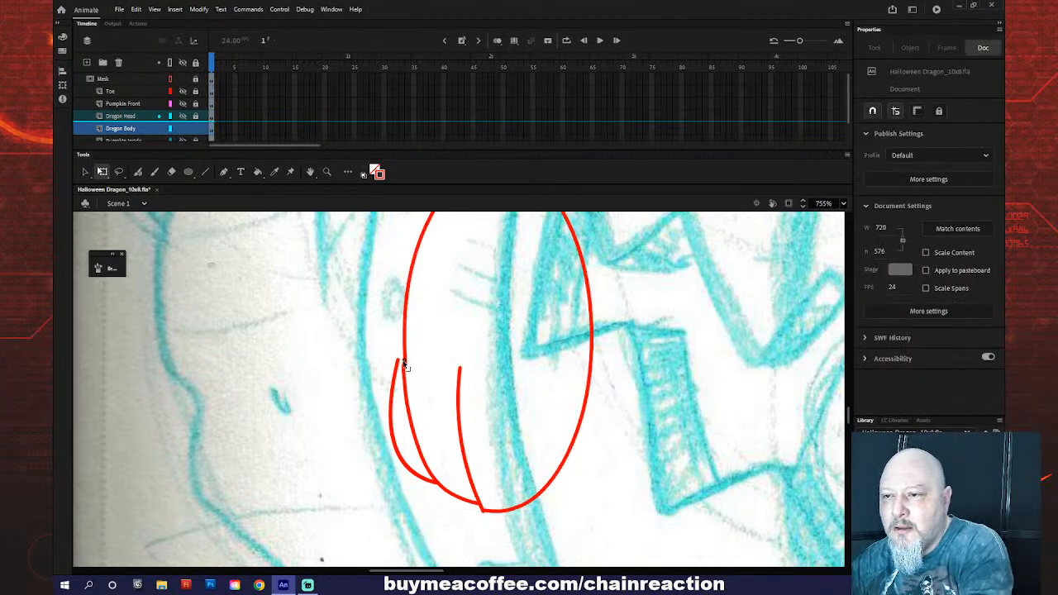
# - Smooth the ellipse's lower-left inner arc twice
pyautogui.click(405, 369)
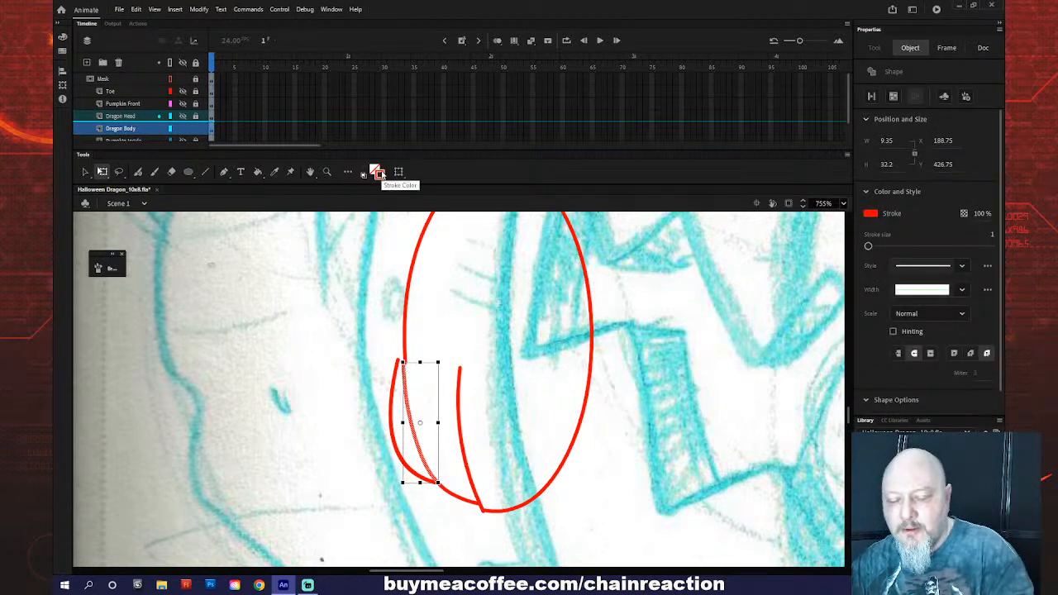
pyautogui.press('v')
pyautogui.click(399, 171)
pyautogui.click(399, 171)
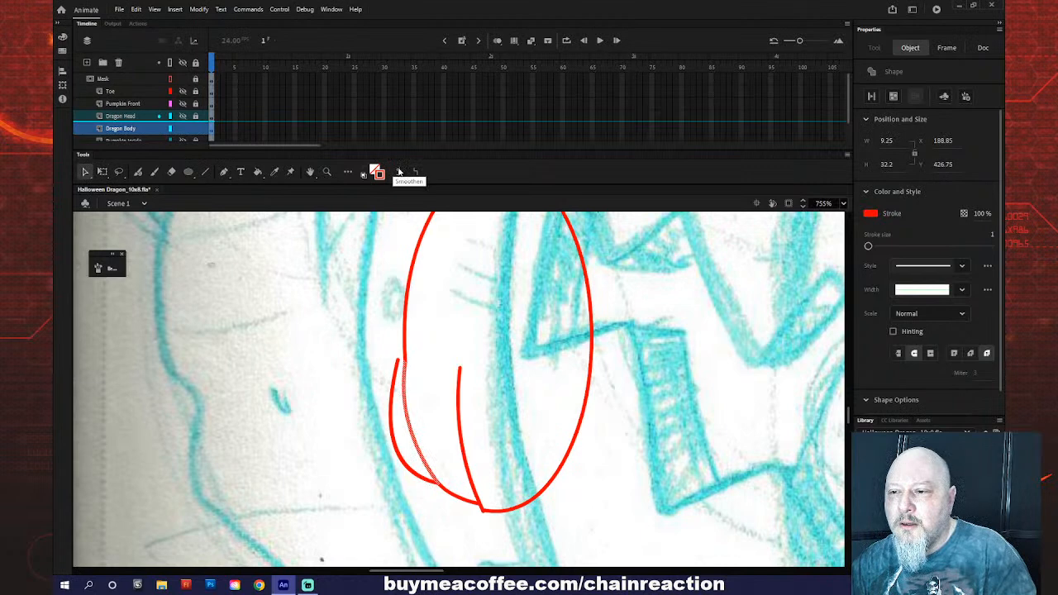
# - Attach the outer curve's upper end to the ellipse, then shift the inner curve's upper end left and bow the curve outward to the left
pyautogui.click(386, 370)
pyautogui.moveTo(397, 367); pyautogui.dragTo(444, 366)
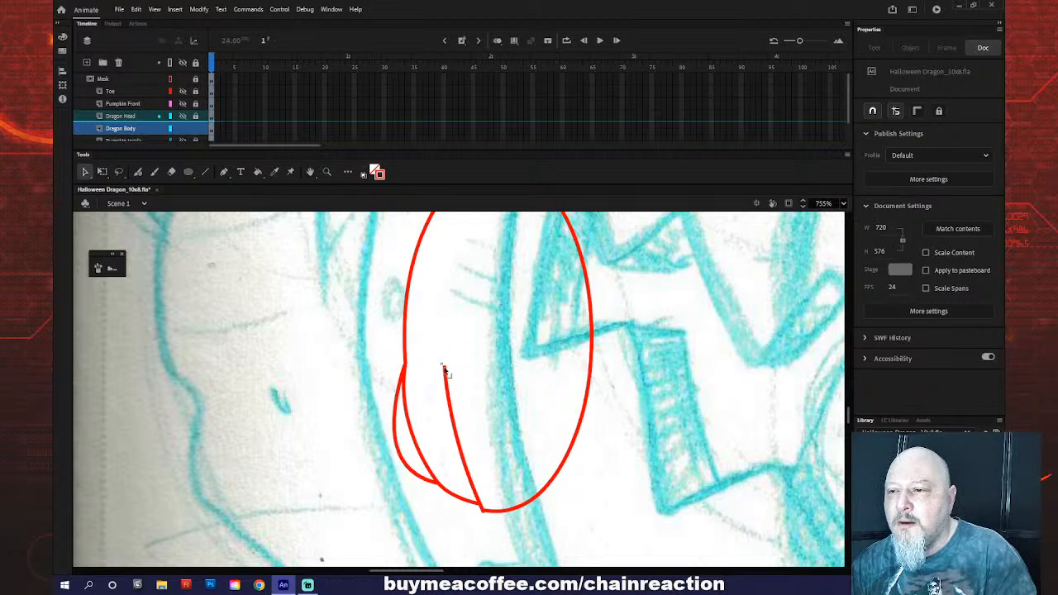
pyautogui.moveTo(464, 456); pyautogui.dragTo(454, 468)
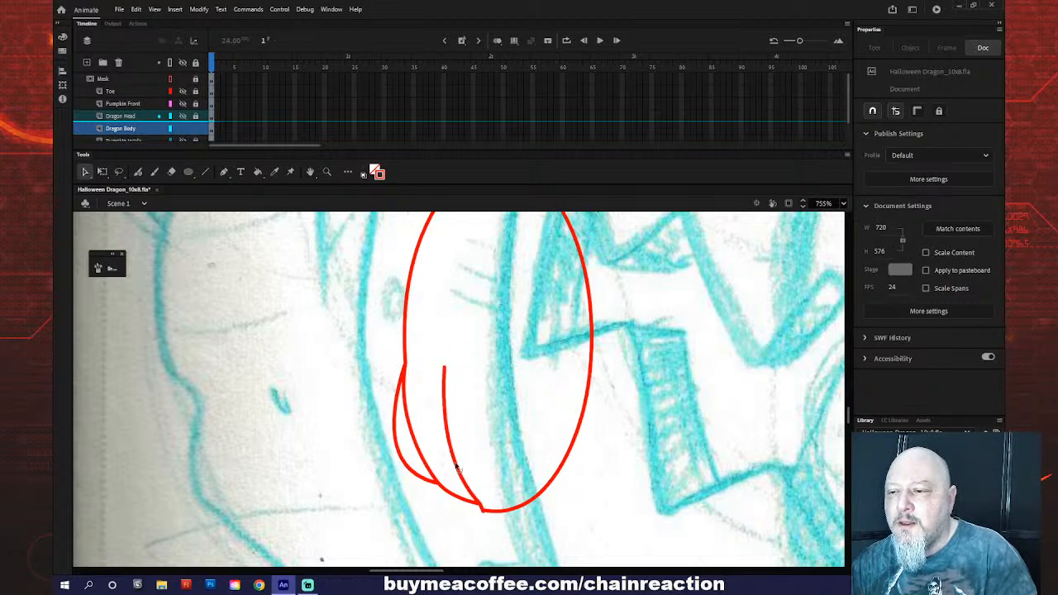
# - Delete the short stray segment between the inner curve's lower end and the ellipse's bottom edge
pyautogui.click(483, 510)
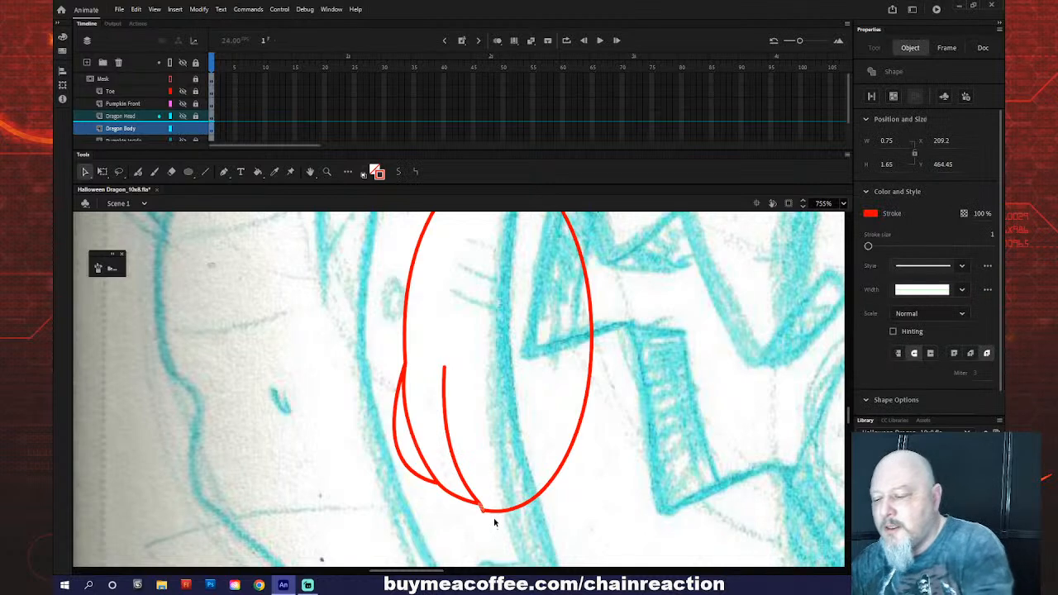
pyautogui.press('Delete')
pyautogui.click(484, 513)
pyautogui.press('Delete')
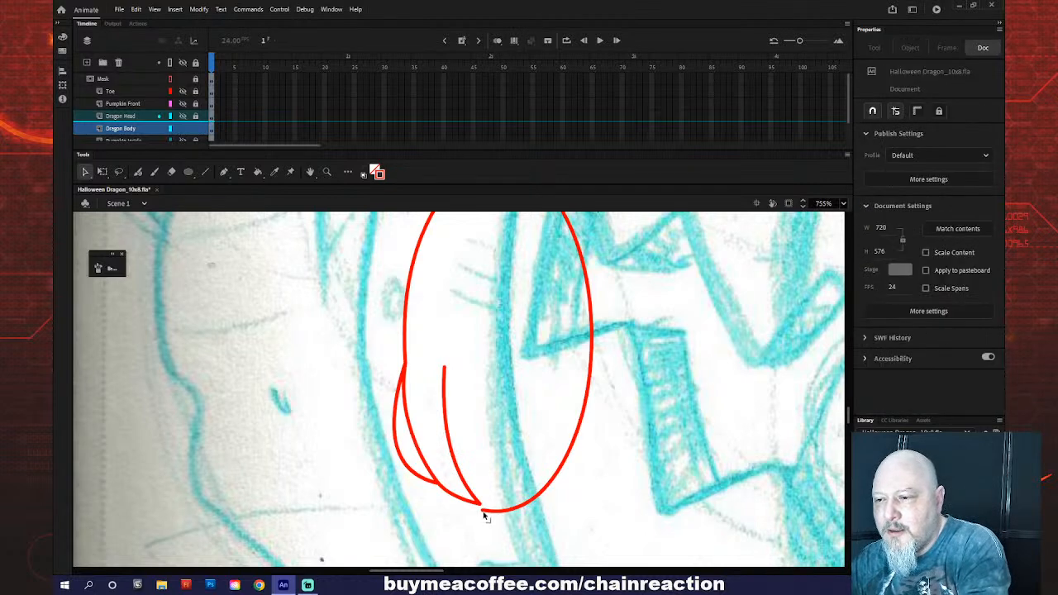
# - Move the inner curve down to X 200.35, Y 429.9 so it meets the ellipse's bottom end, and delete the leftover stub beside it
pyautogui.click(484, 512)
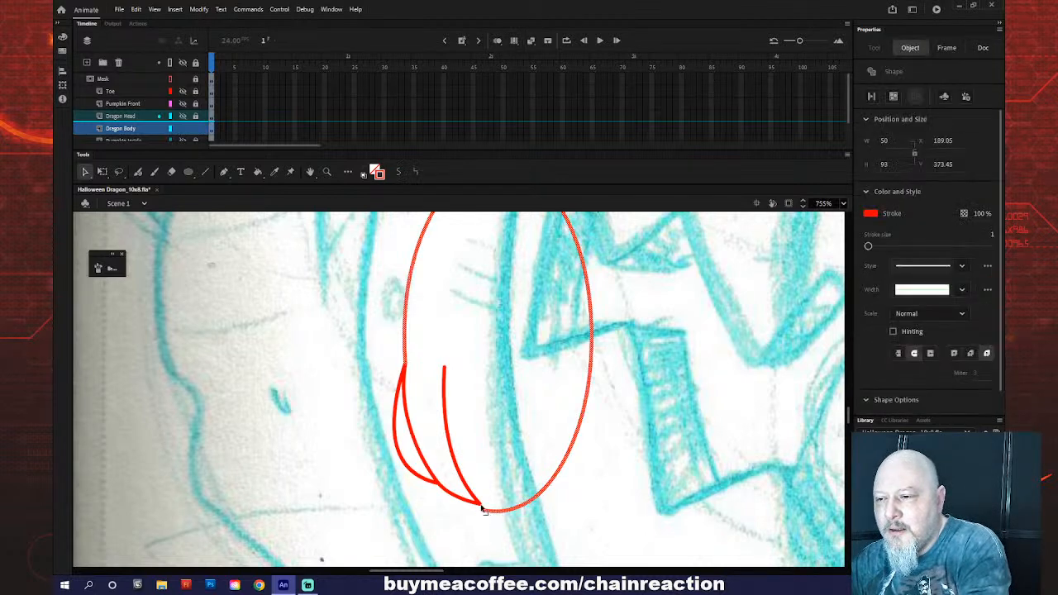
pyautogui.click(479, 507)
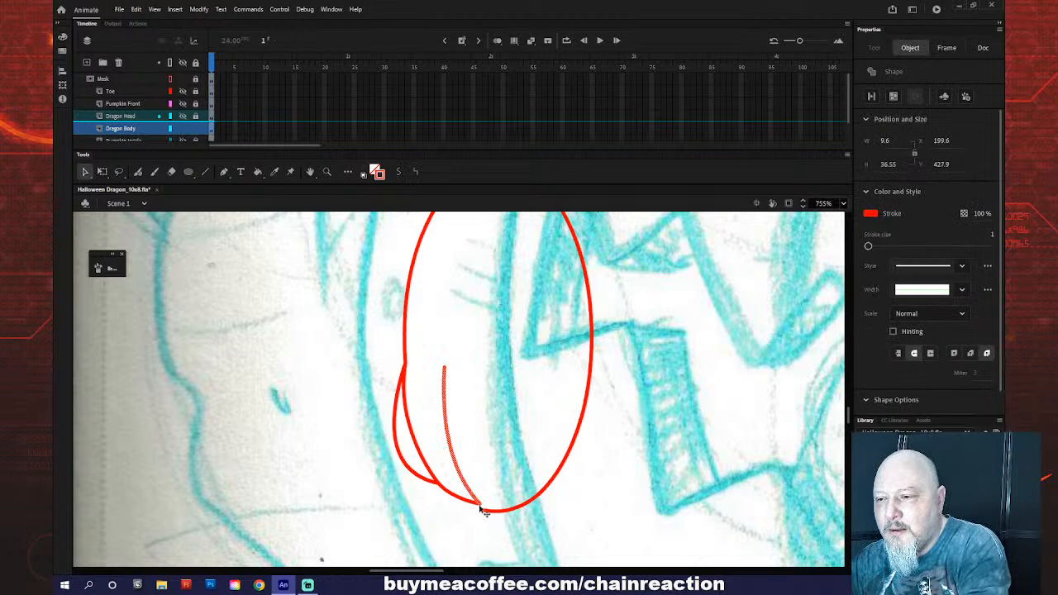
pyautogui.moveTo(483, 507); pyautogui.dragTo(486, 514)
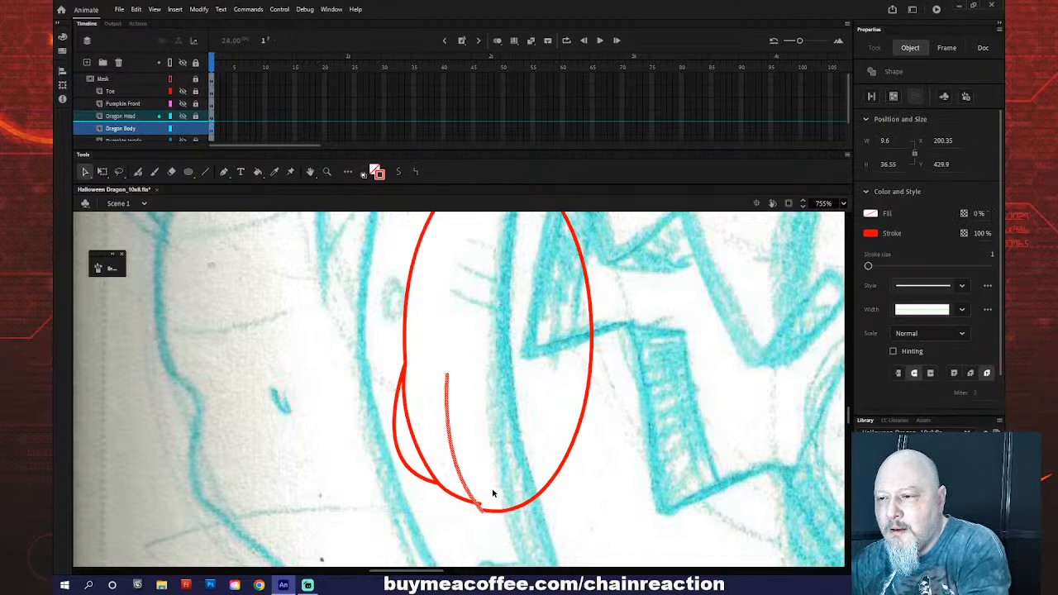
pyautogui.click(483, 505)
pyautogui.click(480, 504)
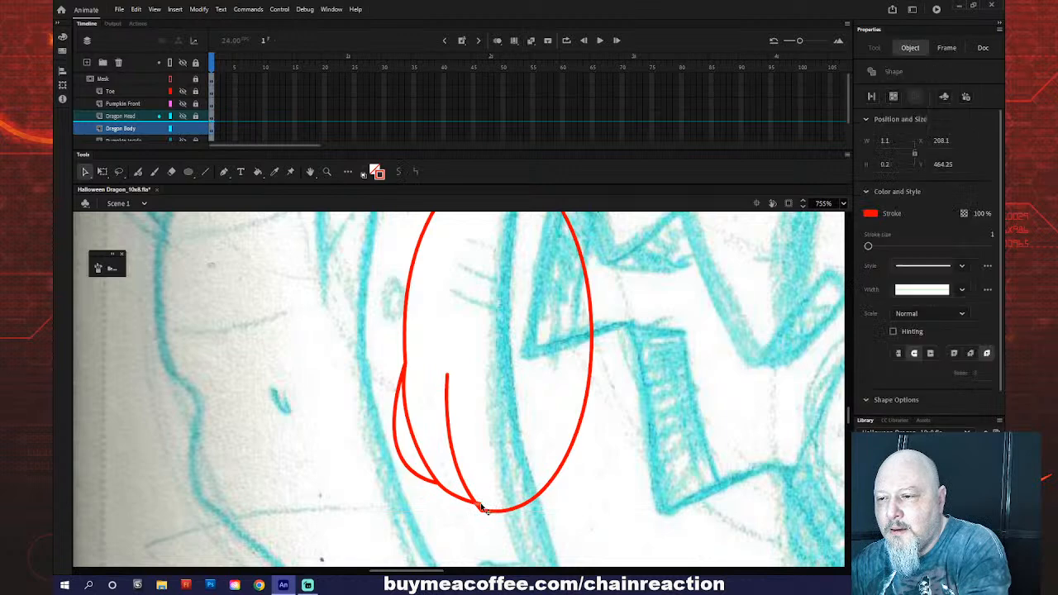
pyautogui.press('Delete')
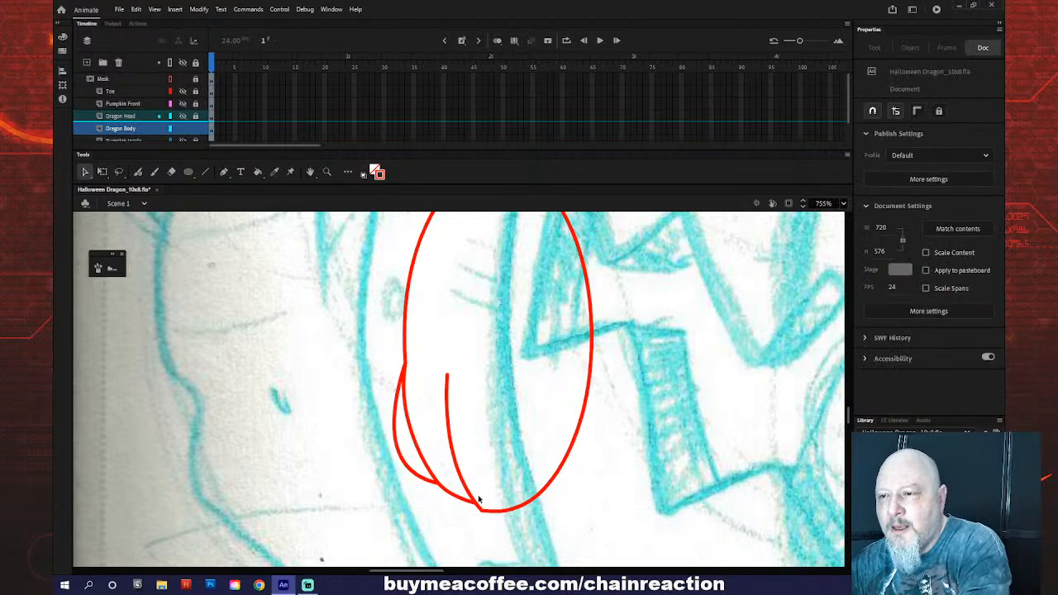
# - Delete the inner arc and the inner curved line so only the foot's outer outline remains
pyautogui.click(405, 422)
pyautogui.click(444, 440)
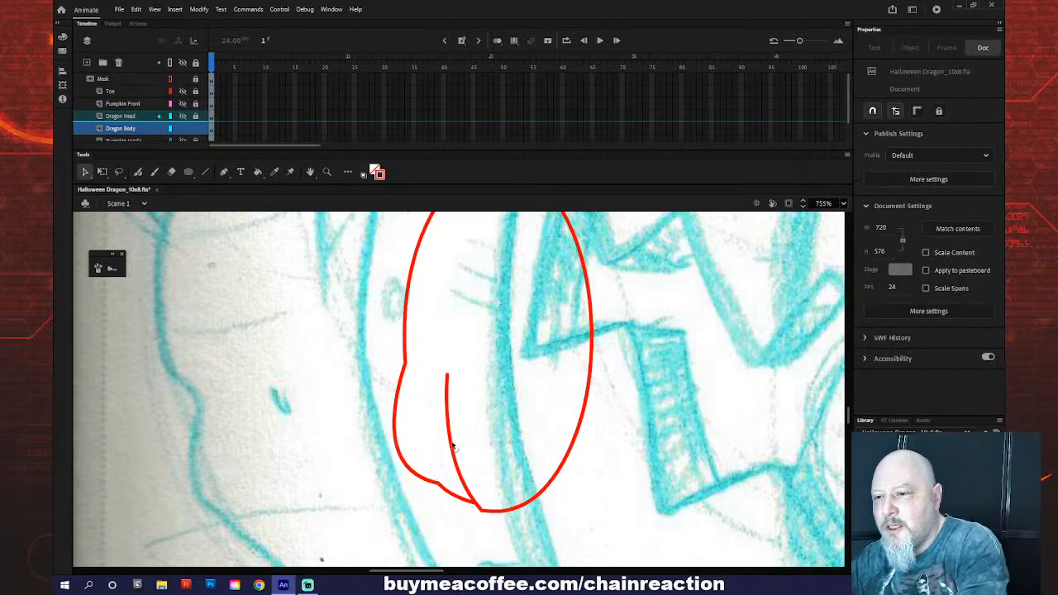
pyautogui.click(451, 443)
pyautogui.press('Delete')
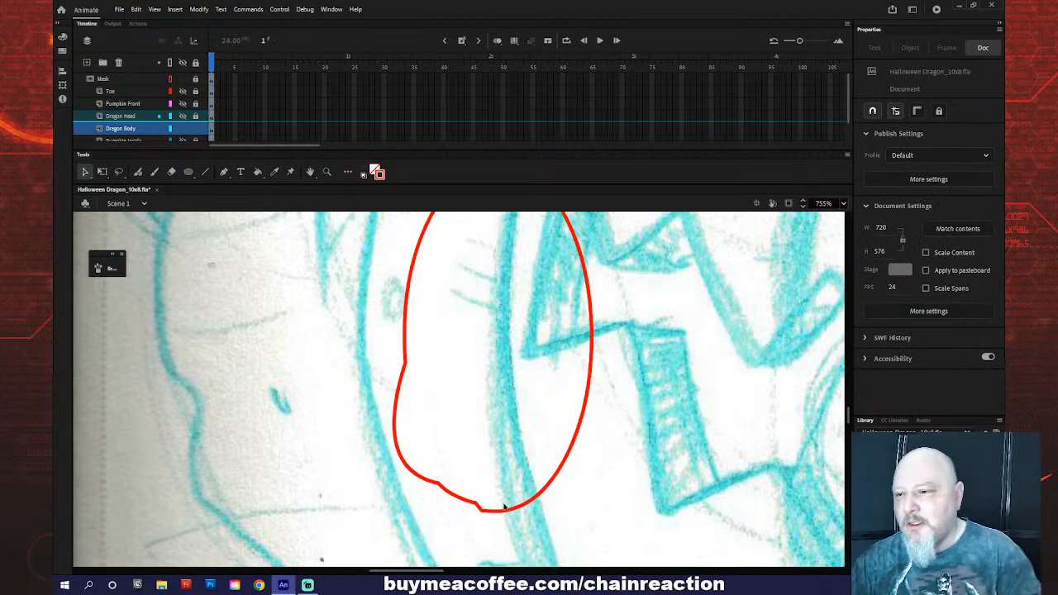
# - Bulge the lower segments of the foot outline outward into rounded toes
pyautogui.moveTo(493, 510)
pyautogui.mouseDown()
pyautogui.moveTo(505, 514)
pyautogui.moveTo(454, 500)
pyautogui.mouseUp()
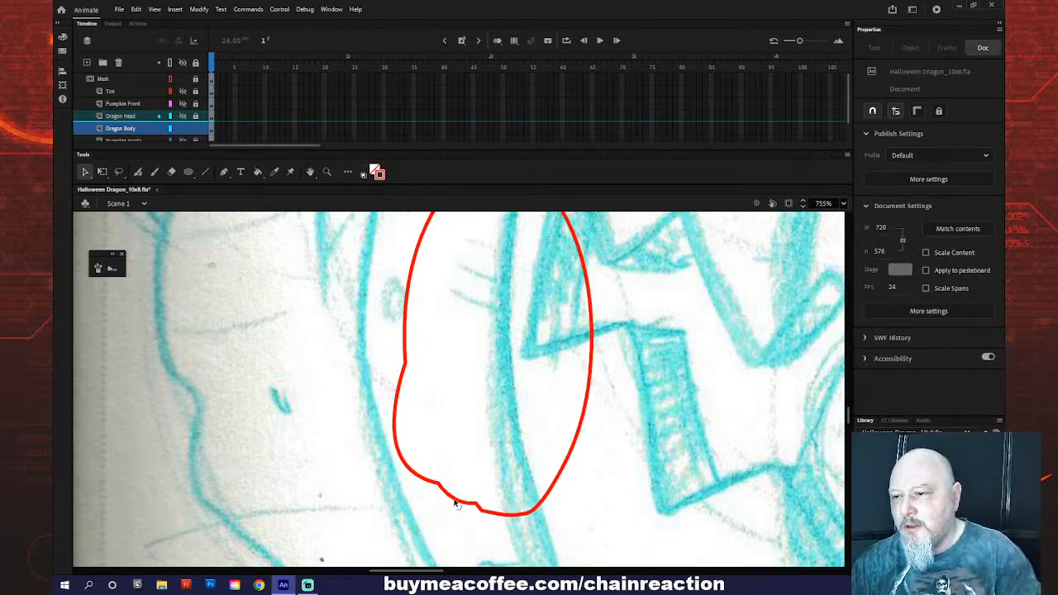
pyautogui.click(430, 484)
pyautogui.click(502, 447)
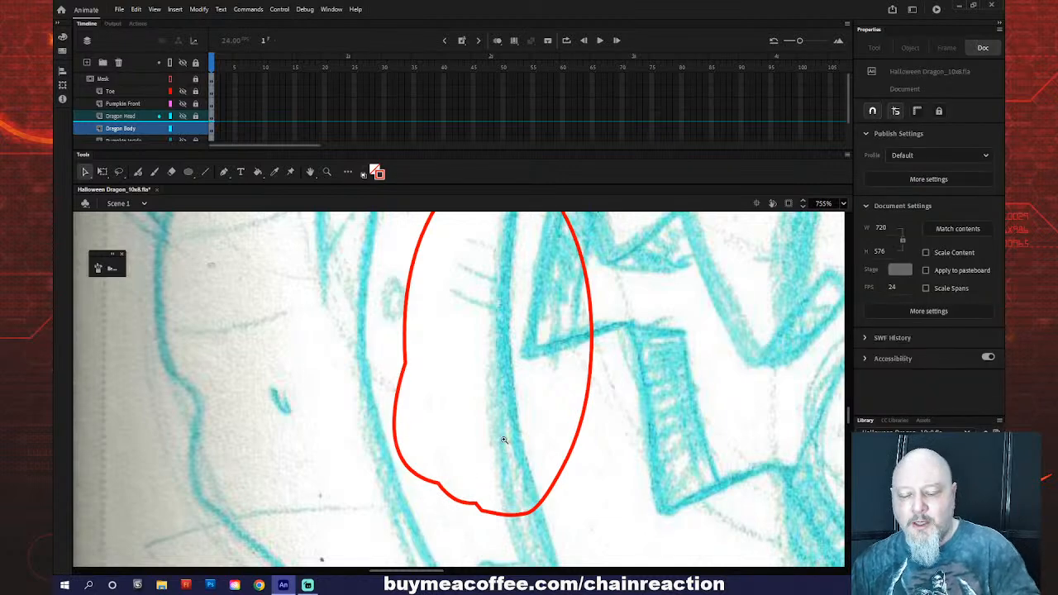
# - Move the whole foot outline beside the dragon's lower body, to about X 289.15, Y 400.8
pyautogui.press('z')
pyautogui.keyDown('alt'); pyautogui.click(501, 442); pyautogui.keyUp('alt')
pyautogui.keyDown('alt'); pyautogui.click(502, 440); pyautogui.keyUp('alt')
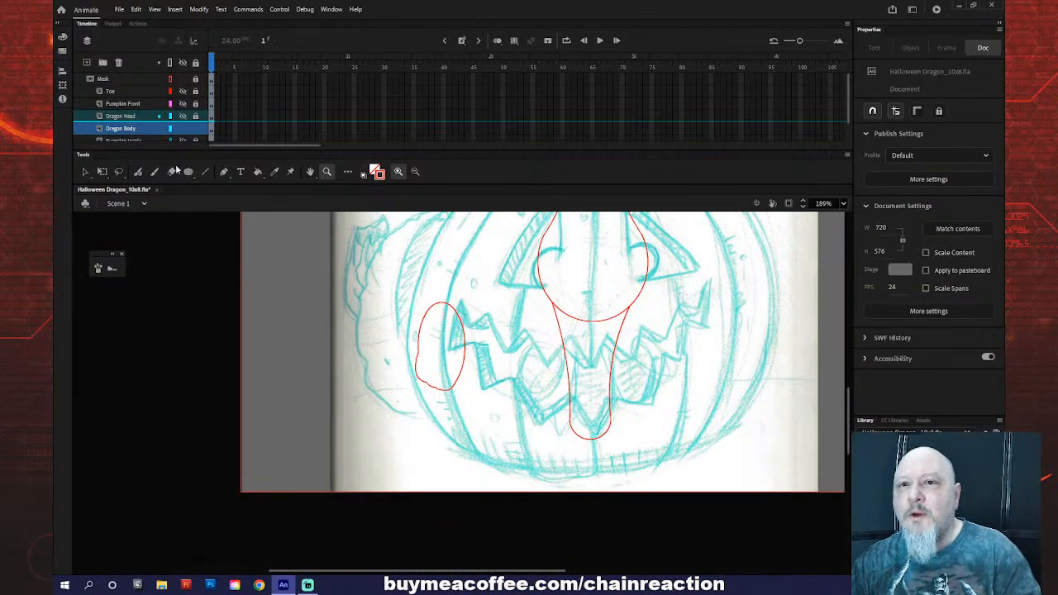
pyautogui.click(85, 172)
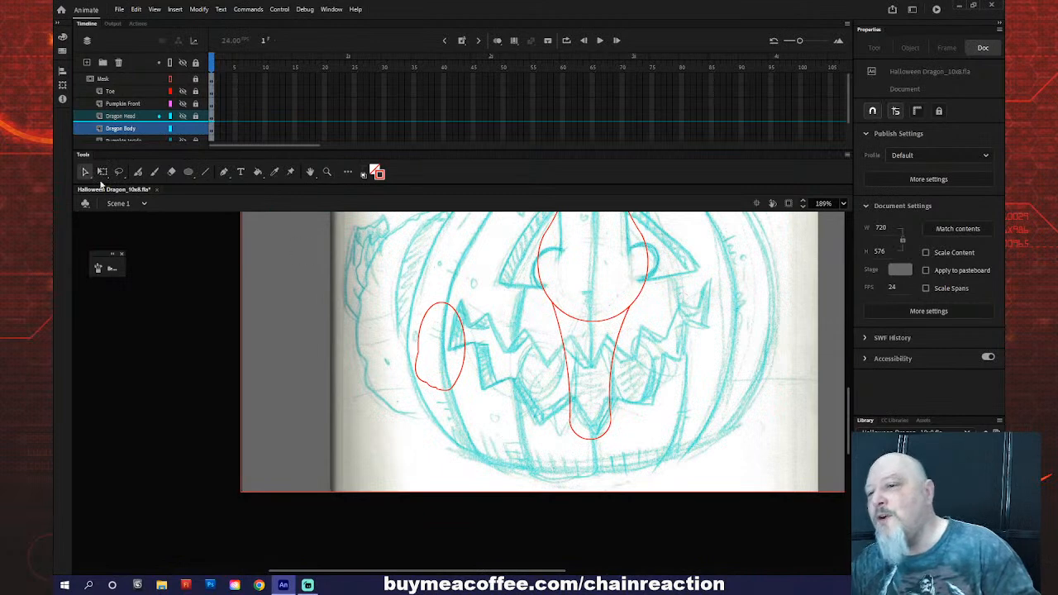
pyautogui.click(427, 320)
pyautogui.moveTo(425, 316); pyautogui.dragTo(523, 348)
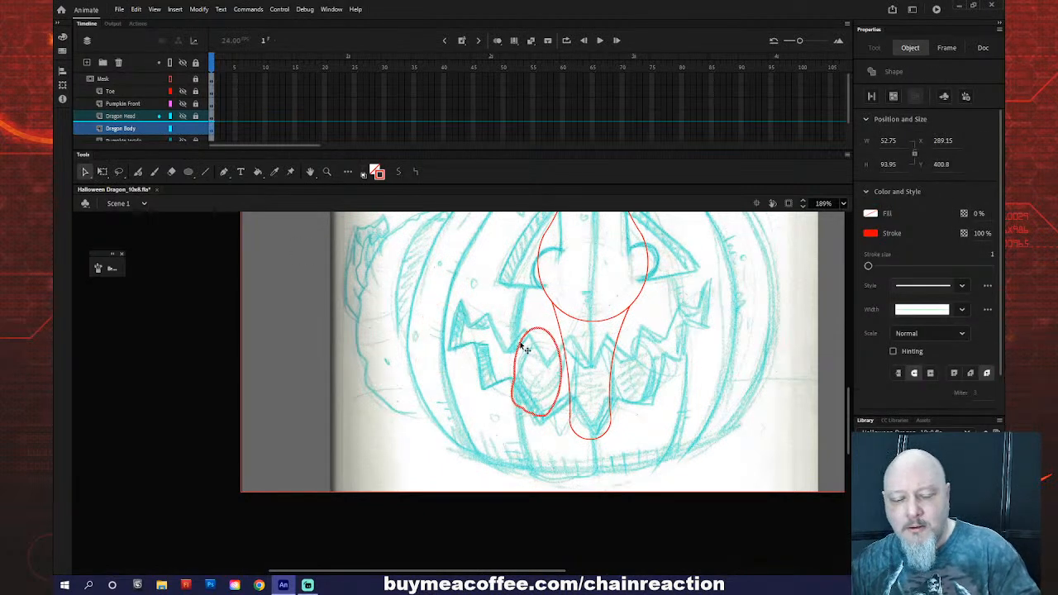
# - Free-transform the foot to about 46.3 by 77.15 with a rightward slant and nudge it to X 295.35, Y 410.9
pyautogui.press('q')
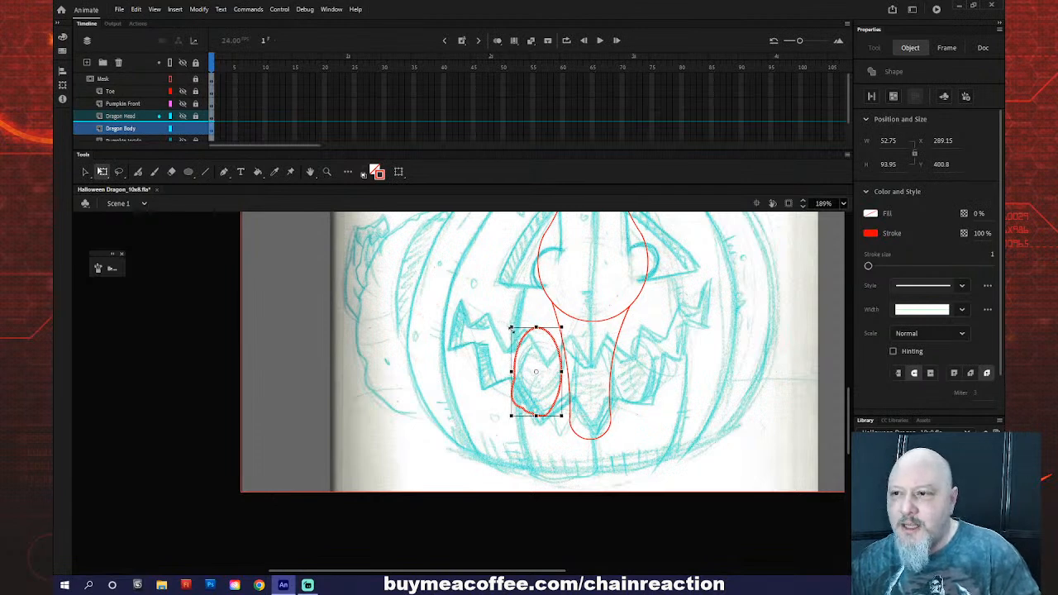
pyautogui.moveTo(509, 328); pyautogui.dragTo(549, 336)
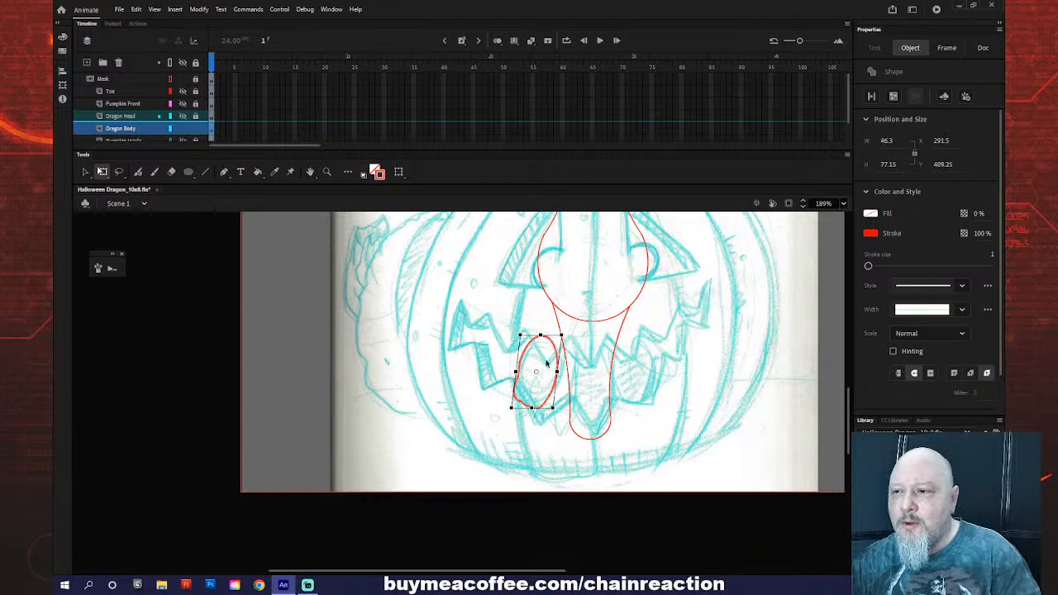
pyautogui.press('Right')
pyautogui.press('Right')
pyautogui.press('Right')
pyautogui.press('Right')
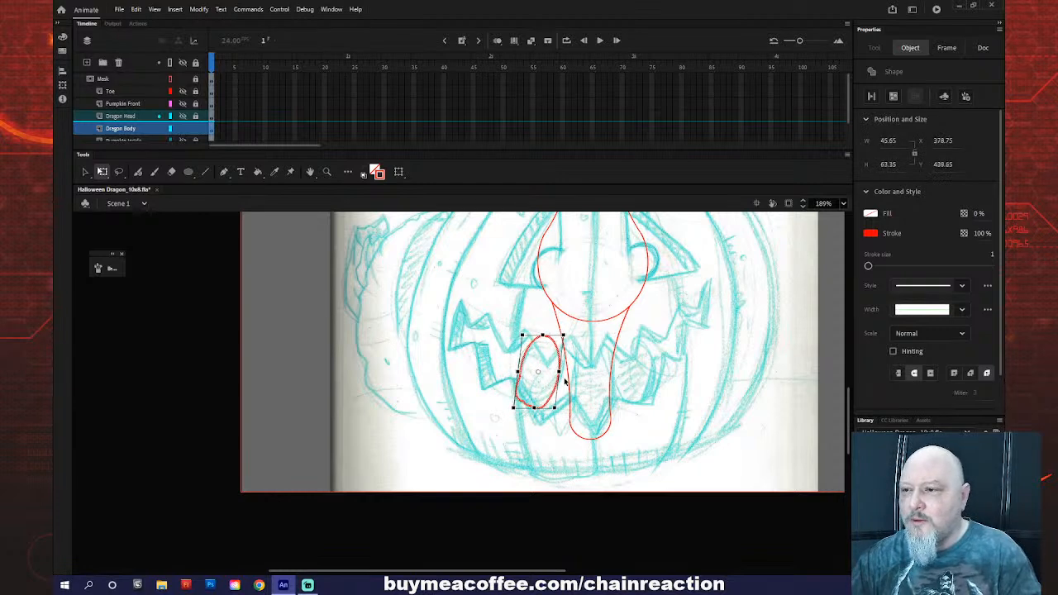
pyautogui.press('Down')
pyautogui.press('Down')
pyautogui.press('Down')
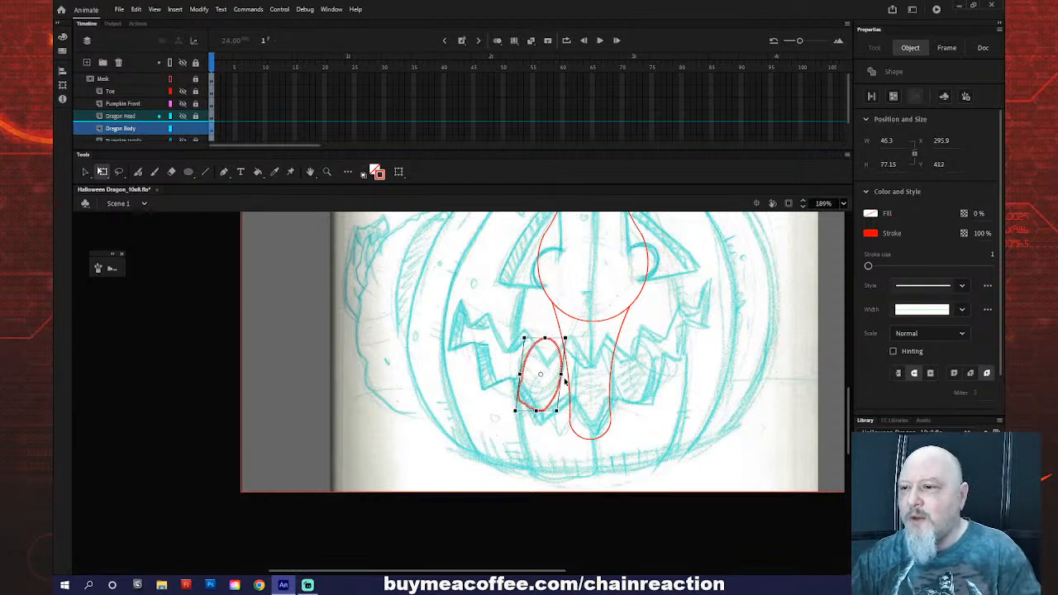
pyautogui.press('Up')
pyautogui.press('Up')
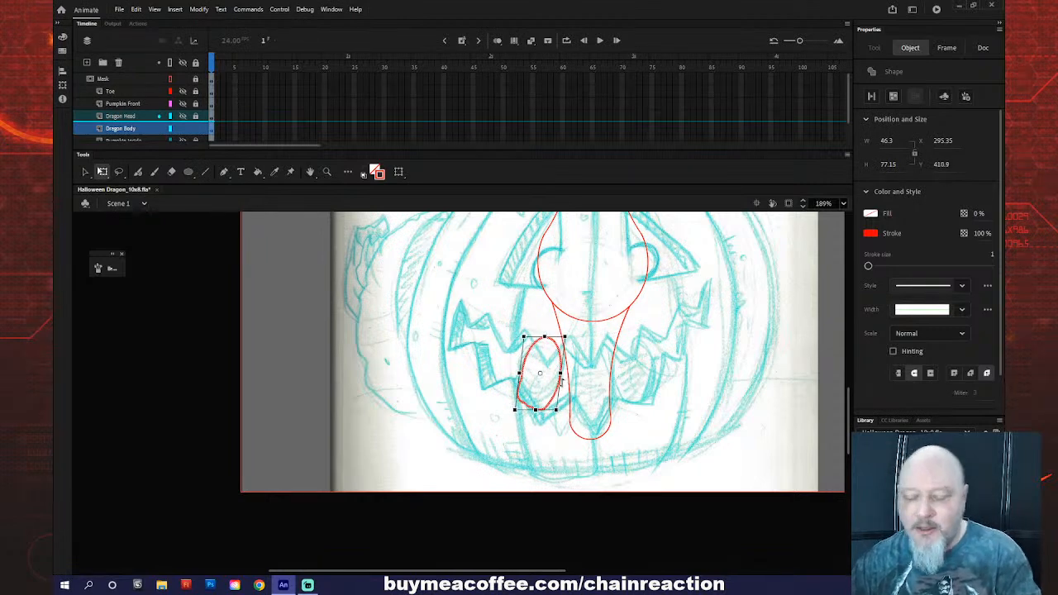
# - Duplicate the foot to the other side of the body at X 434.6, Y 410.9, and flip the copy horizontally
pyautogui.press('v')
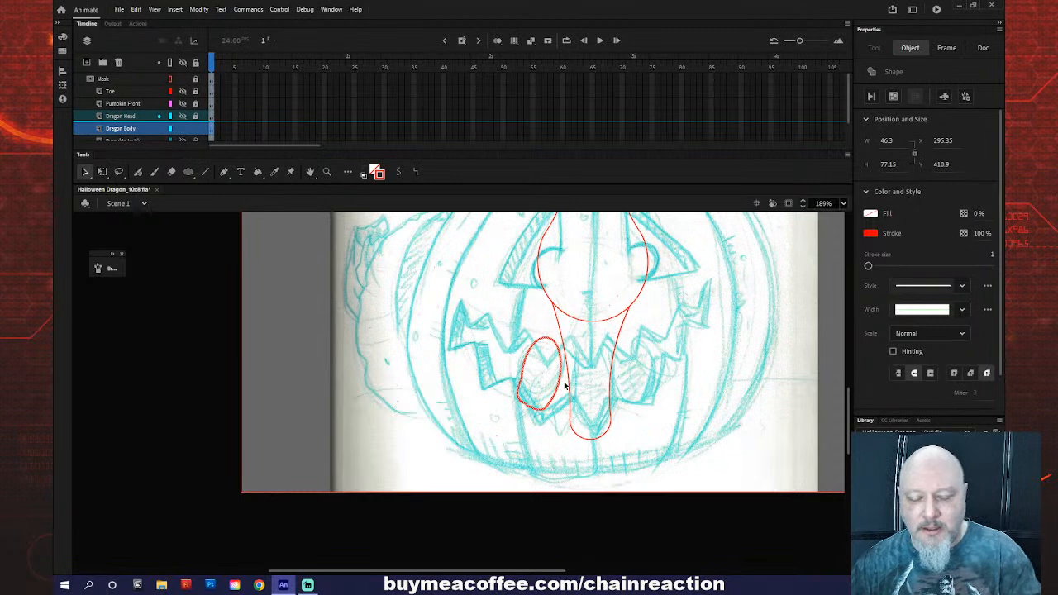
pyautogui.moveTo(562, 387); pyautogui.dragTo(685, 396)
pyautogui.click(200, 9)
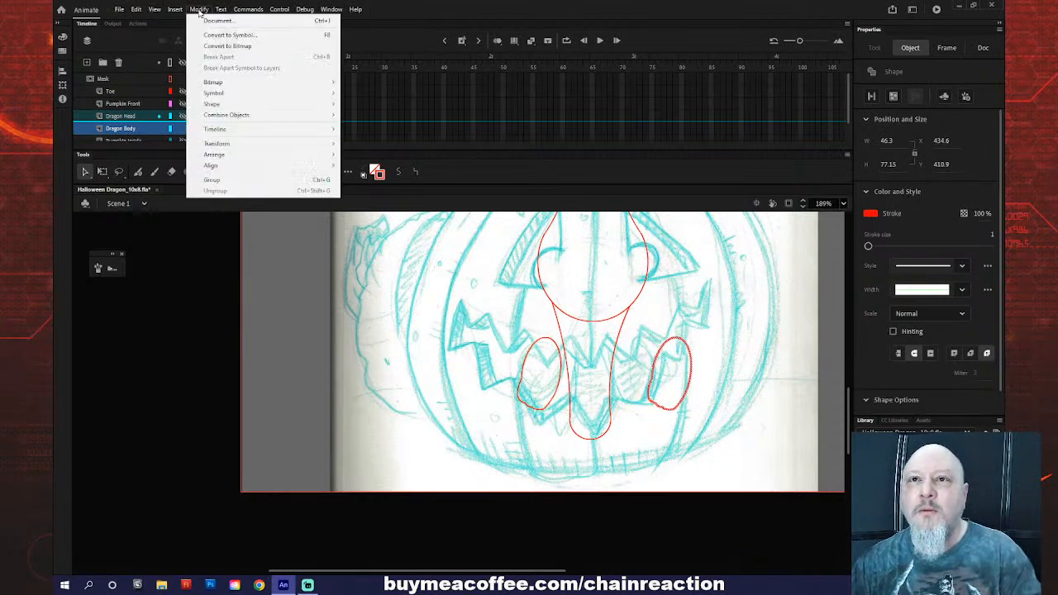
pyautogui.moveTo(222, 144)
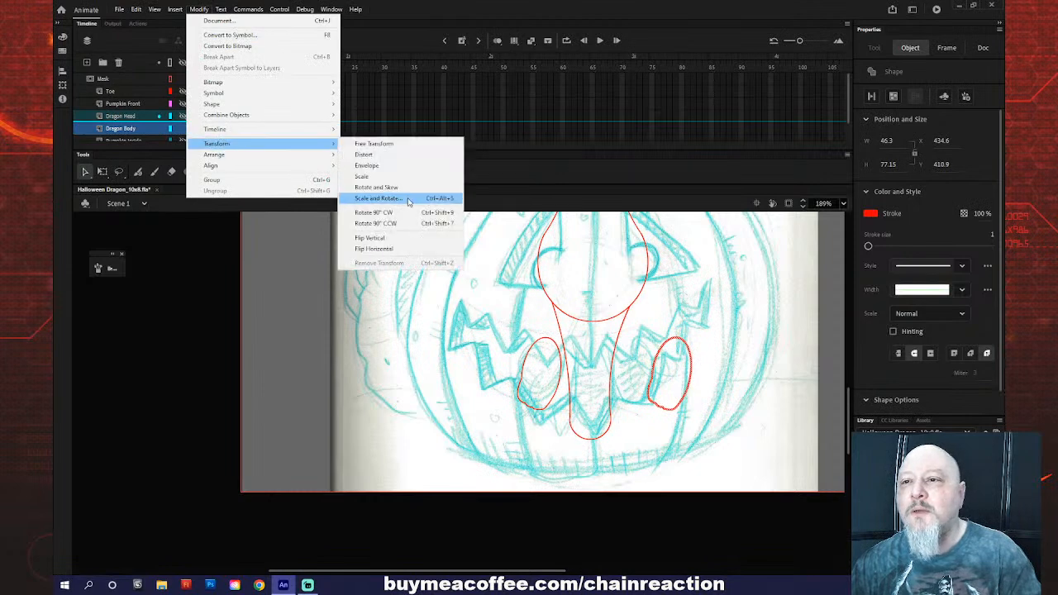
pyautogui.click(373, 249)
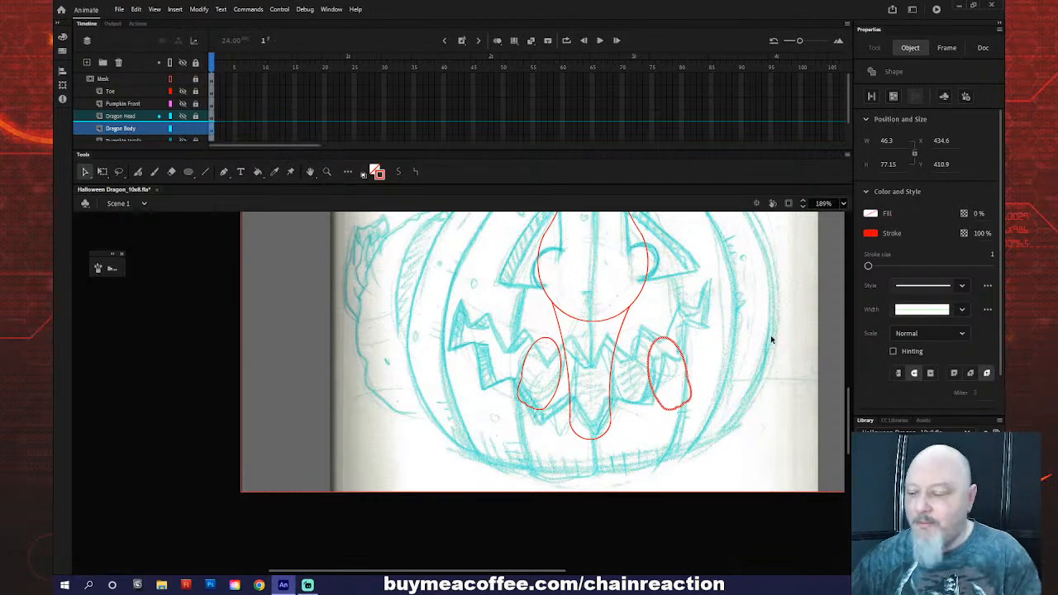
# - Nudge the mirrored foot left to X 403.8 so it sits beside the lower body
pyautogui.press('Left')
pyautogui.press('Left')
pyautogui.press('Left')
pyautogui.press('Left')
pyautogui.press('Left')
pyautogui.press('Left')
pyautogui.press('Left')
pyautogui.press('Left')
pyautogui.press('Left')
pyautogui.press('Left')
pyautogui.press('Left')
pyautogui.press('Left')
pyautogui.press('Left')
pyautogui.press('Left')
pyautogui.press('Left')
pyautogui.press('Left')
pyautogui.press('Left')
pyautogui.press('Left')
pyautogui.press('Left')
pyautogui.press('Left')
pyautogui.press('Left')
pyautogui.press('Left')
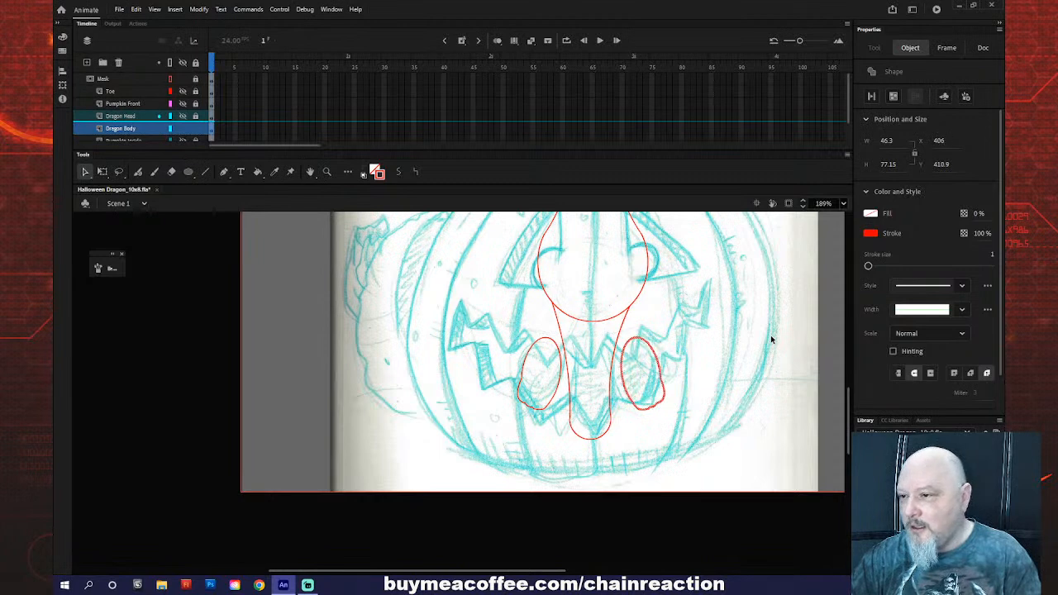
pyautogui.press('Left')
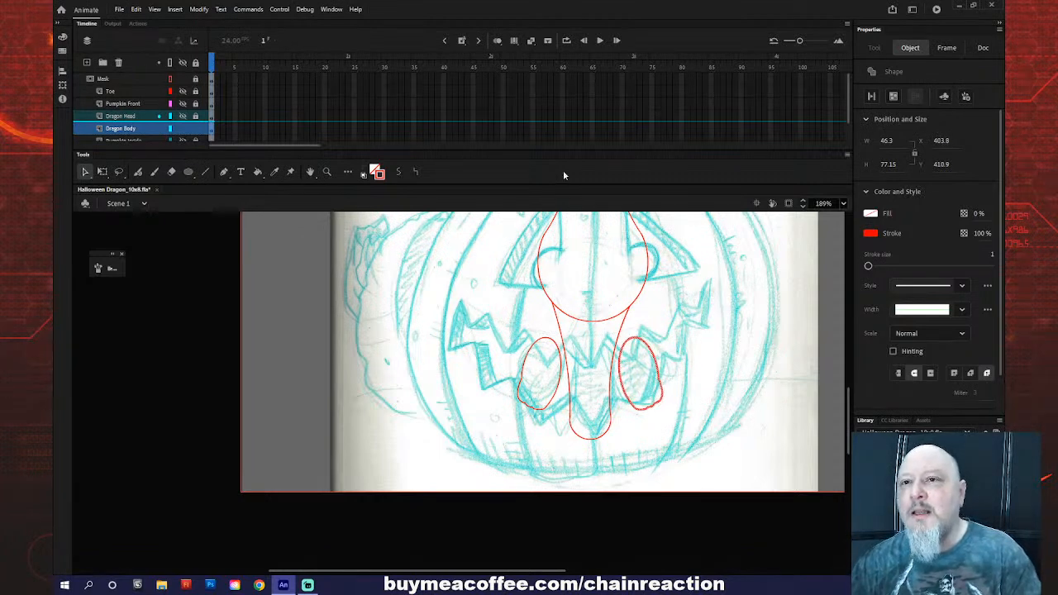
pyautogui.press('n')
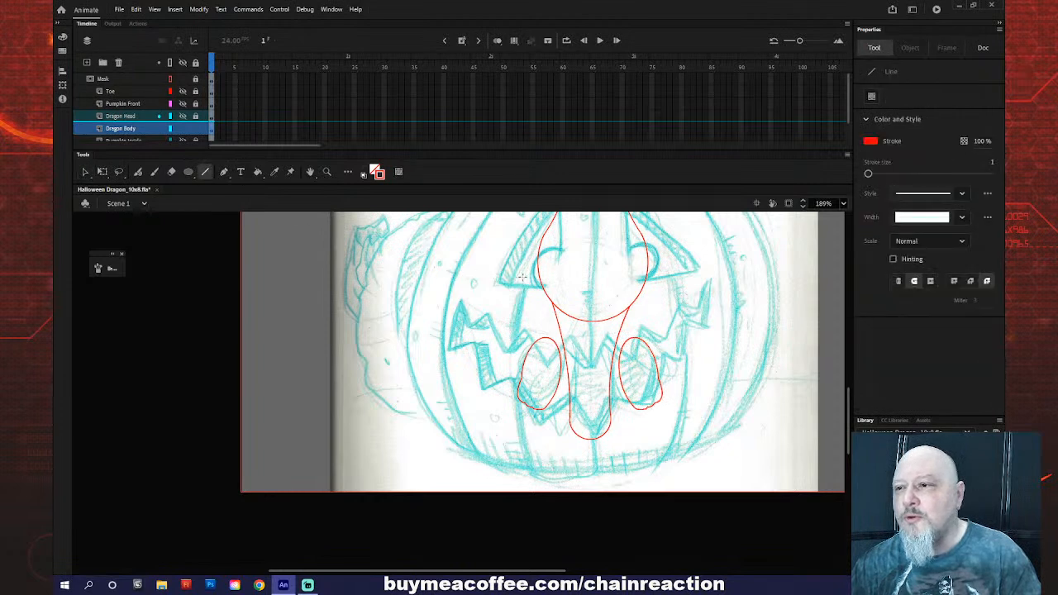
pyautogui.moveTo(537, 279); pyautogui.dragTo(538, 319)
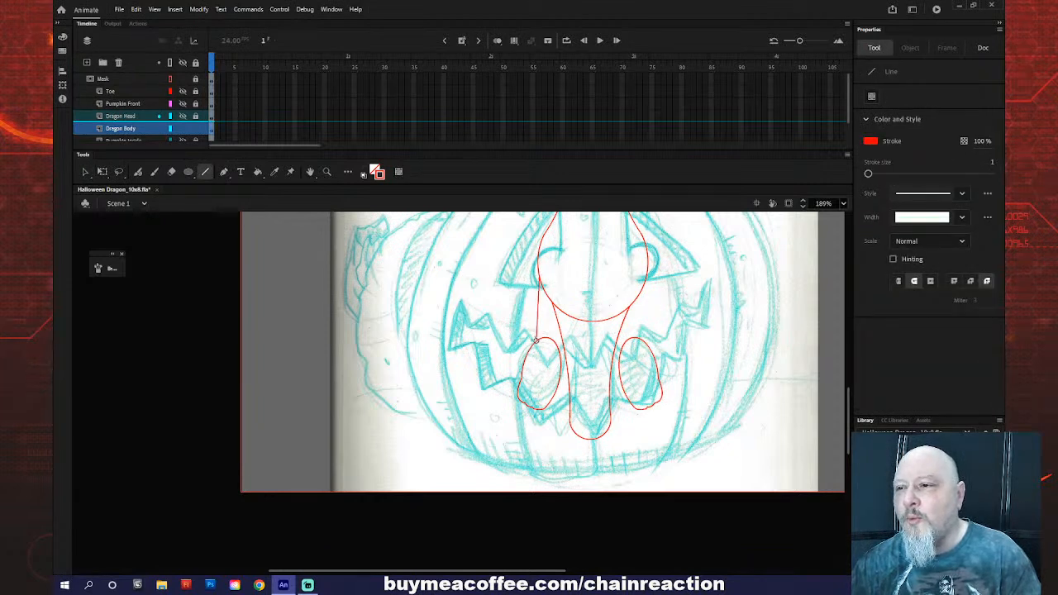
pyautogui.hotkey('ctrl', 'z')
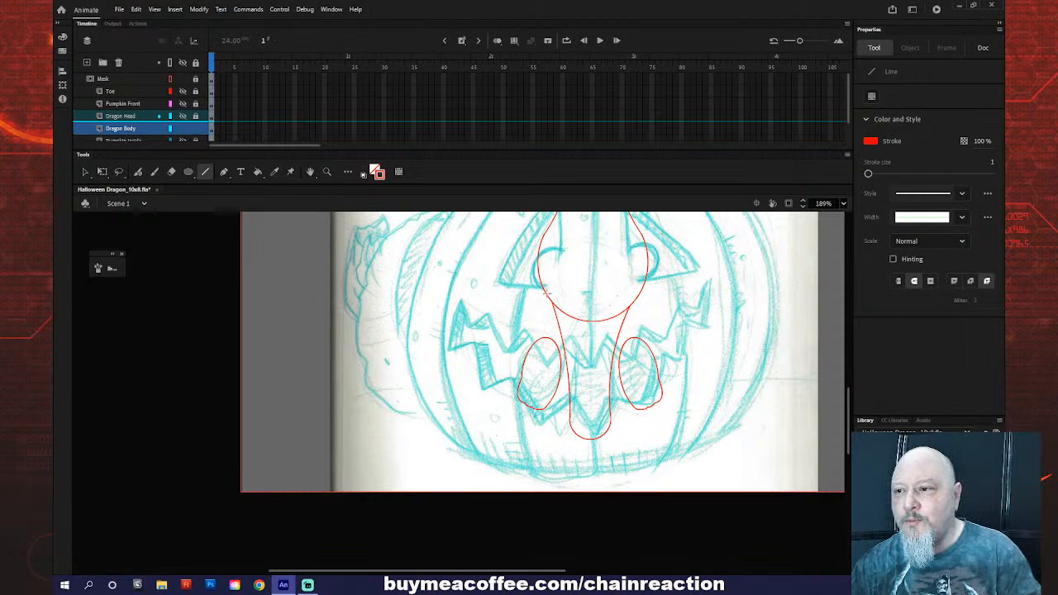
# - Draw straight red lines from the body's lower edge to both feet as the outer and inner edges of the dragon's legs
pyautogui.moveTo(544, 289); pyautogui.dragTo(537, 339)
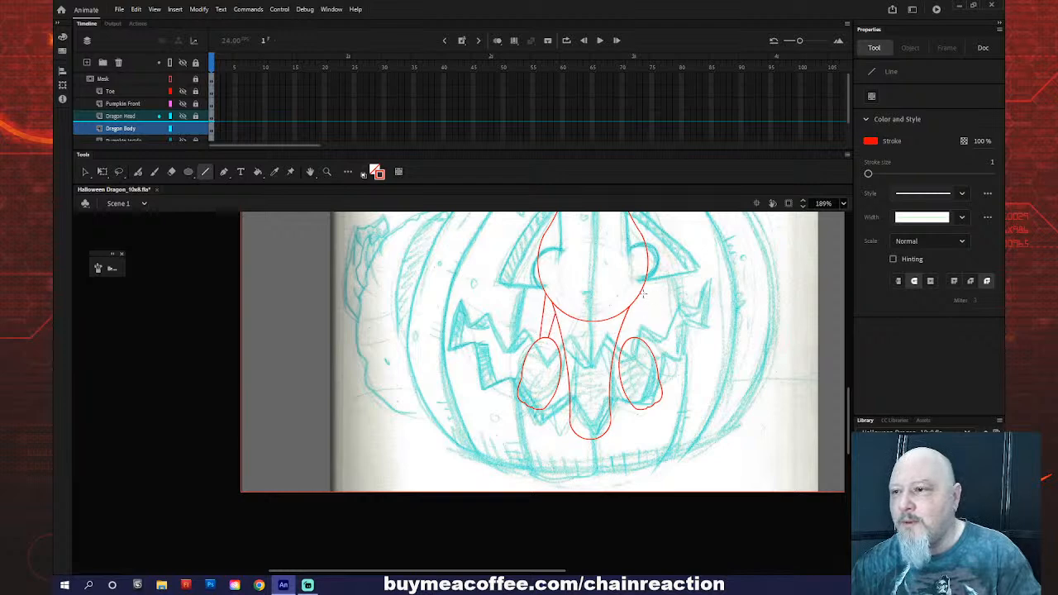
pyautogui.moveTo(639, 292)
pyautogui.mouseDown()
pyautogui.moveTo(642, 337)
pyautogui.moveTo(634, 301)
pyautogui.mouseUp()
pyautogui.hotkey('ctrl', 'z')
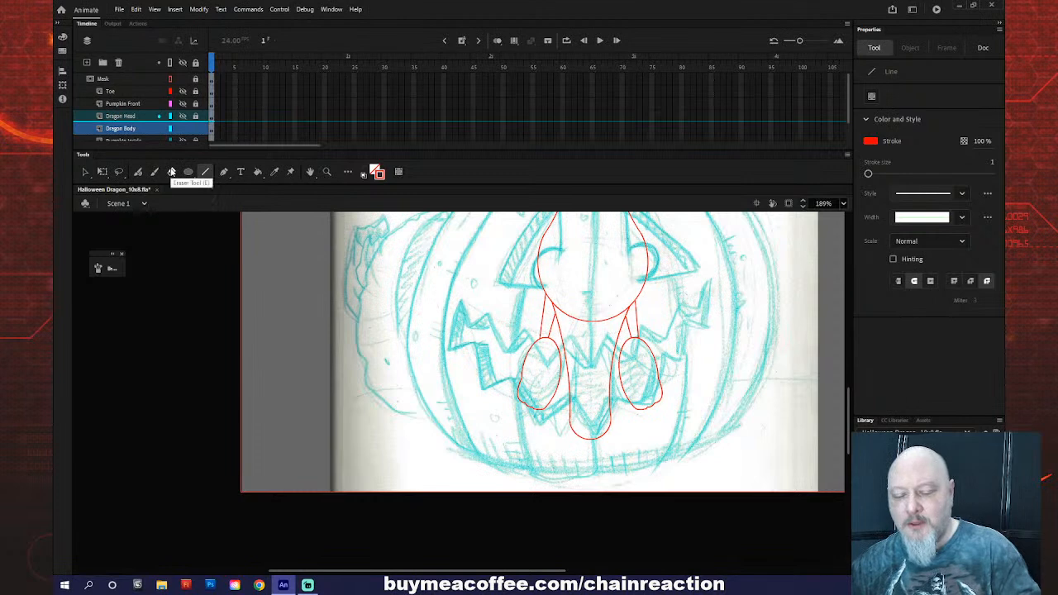
# - Delete the overlapping line segments where the legs join the feet and body, including the body's lower arc
pyautogui.press('v')
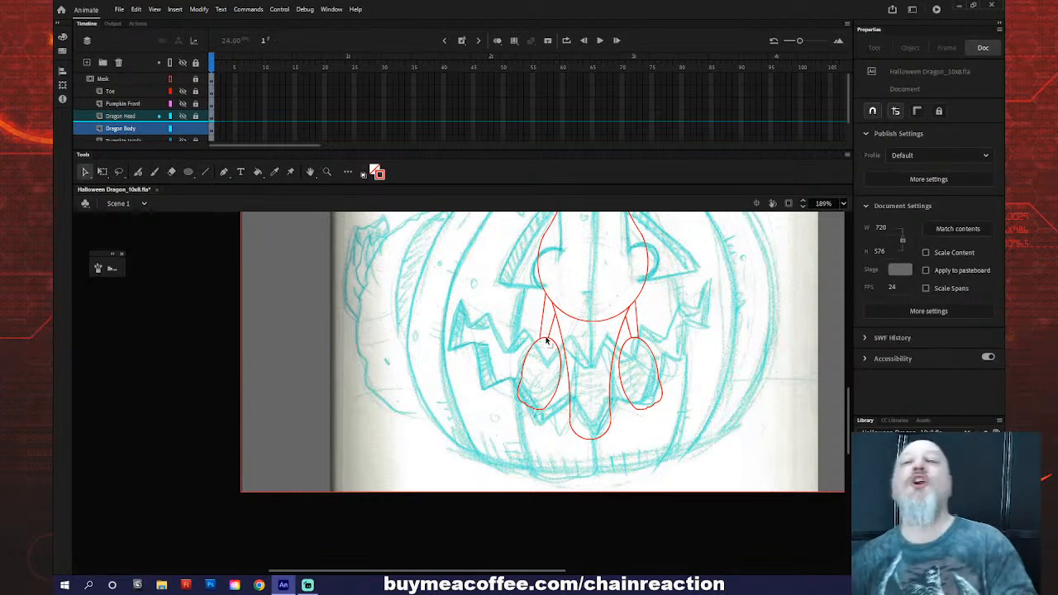
pyautogui.click(545, 341)
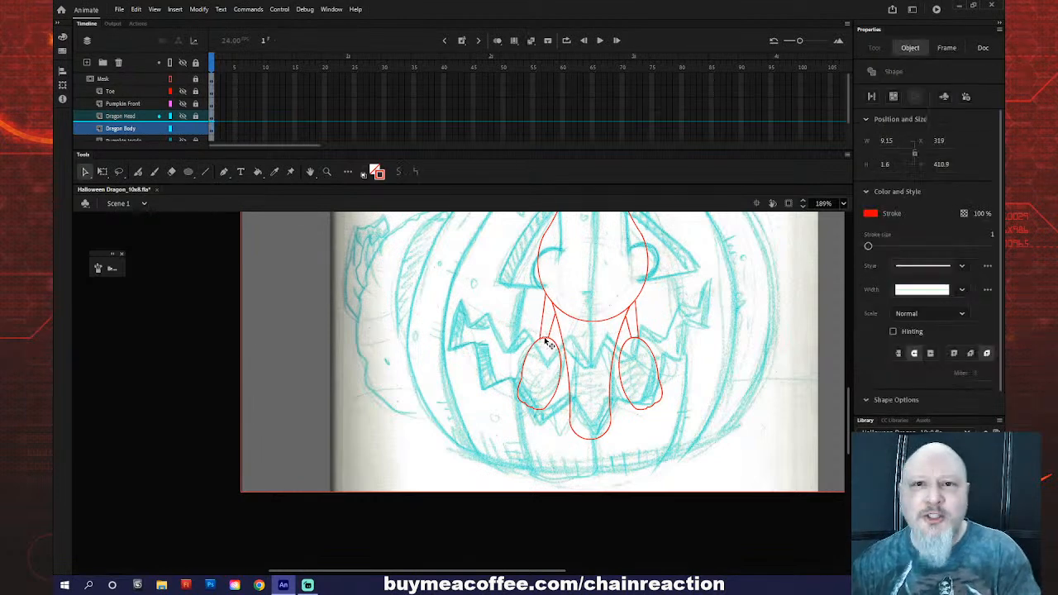
pyautogui.press('Delete')
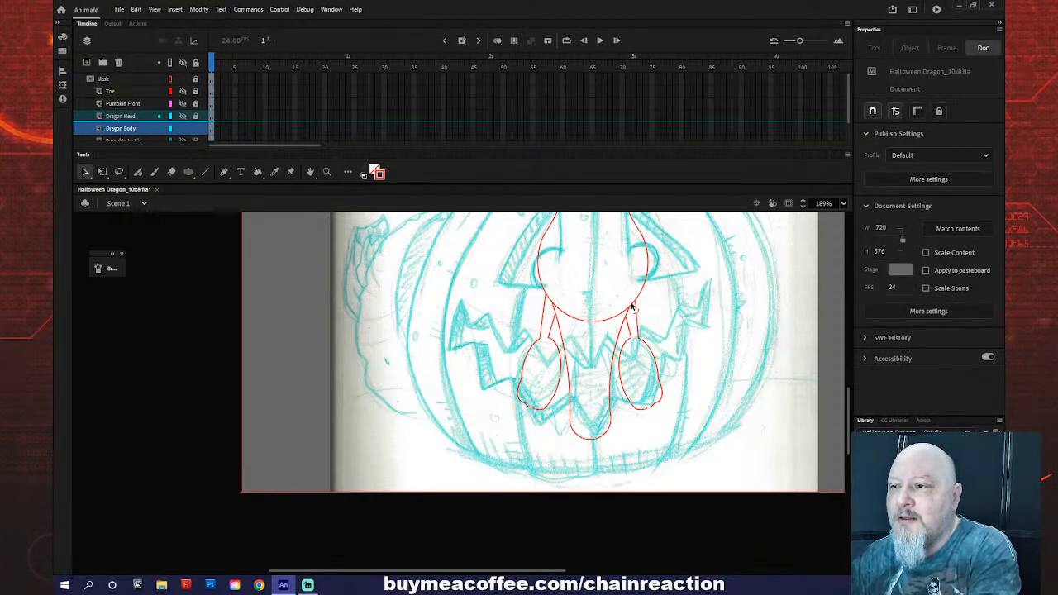
pyautogui.click(634, 308)
pyautogui.press('Delete')
pyautogui.click(631, 312)
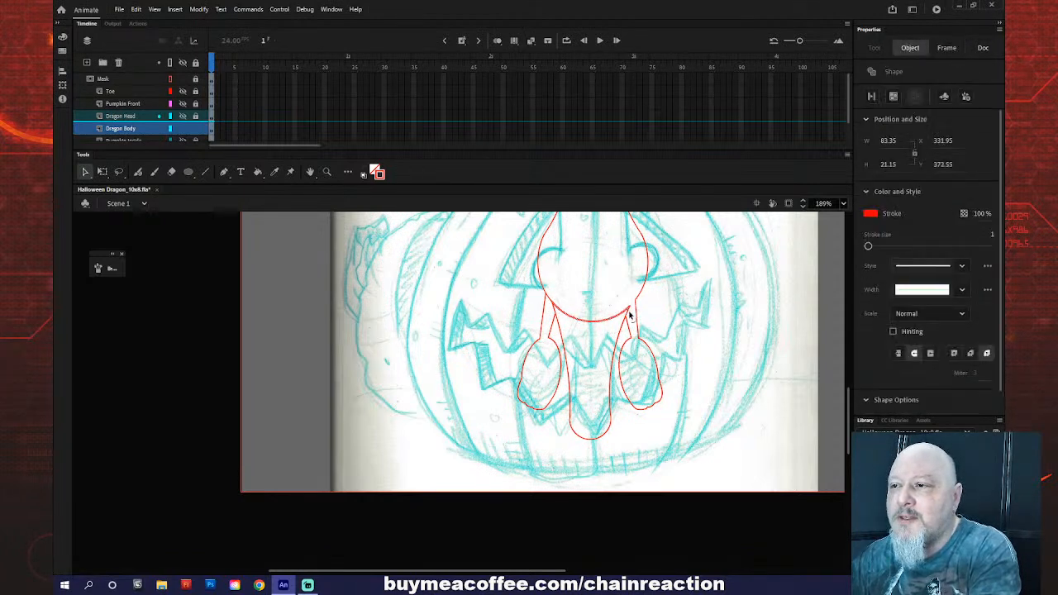
pyautogui.press('Delete')
pyautogui.click(628, 314)
pyautogui.press('Delete')
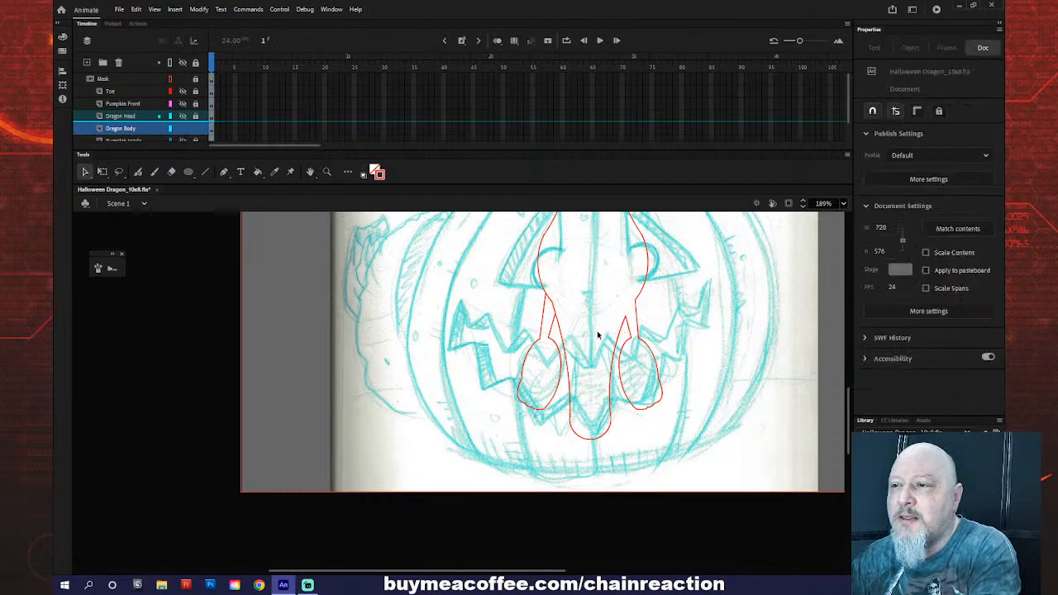
pyautogui.click(553, 308)
pyautogui.press('Delete')
# - Show the Dragon Head and Toe layers, and nudge the whole Dragon Body outline slightly right
pyautogui.scroll(6, 611, 425)
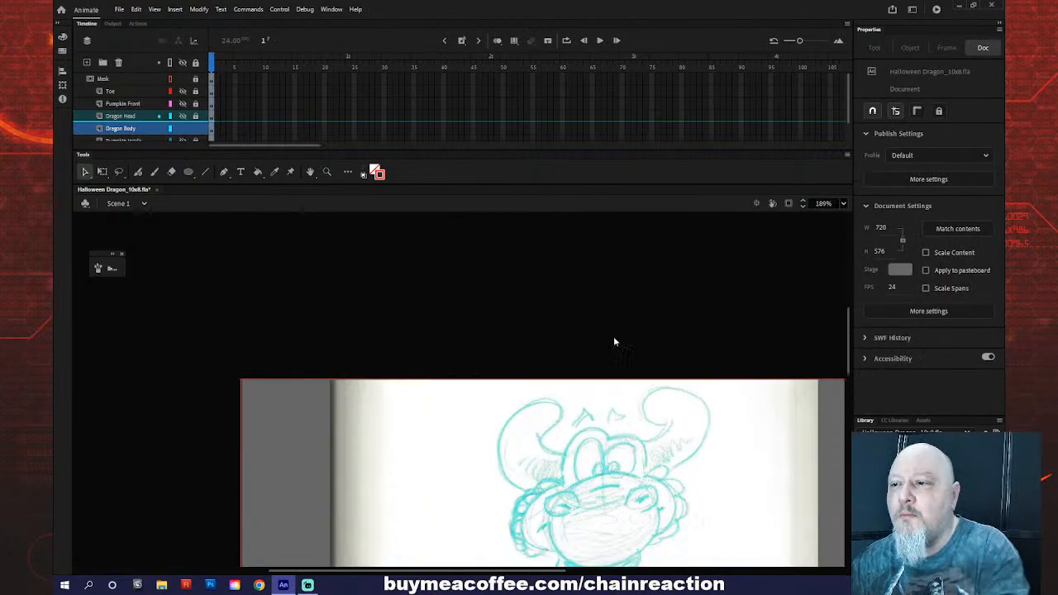
pyautogui.scroll(-3, 613, 388)
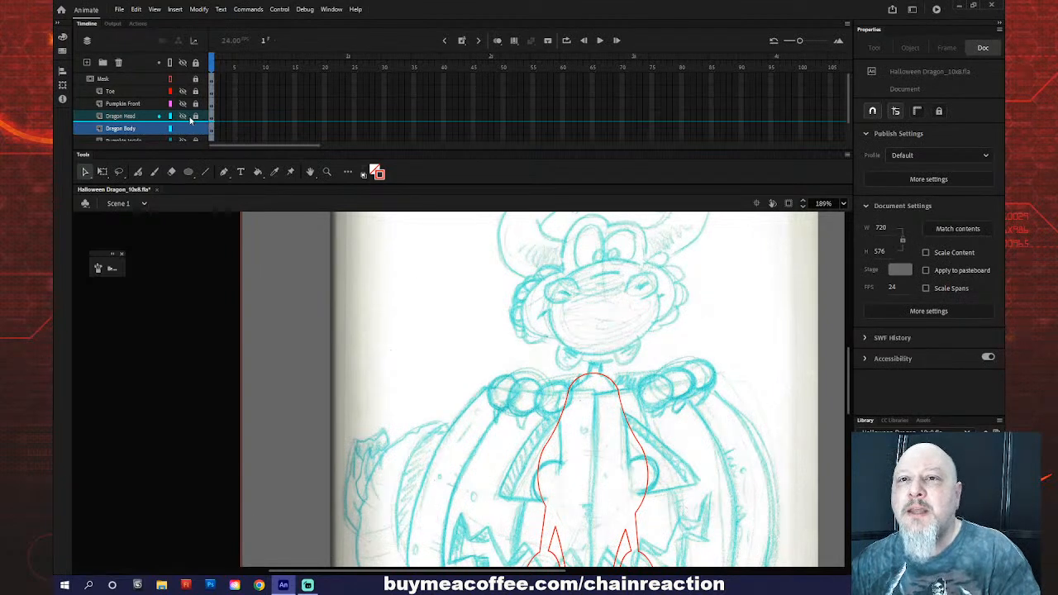
pyautogui.click(184, 117)
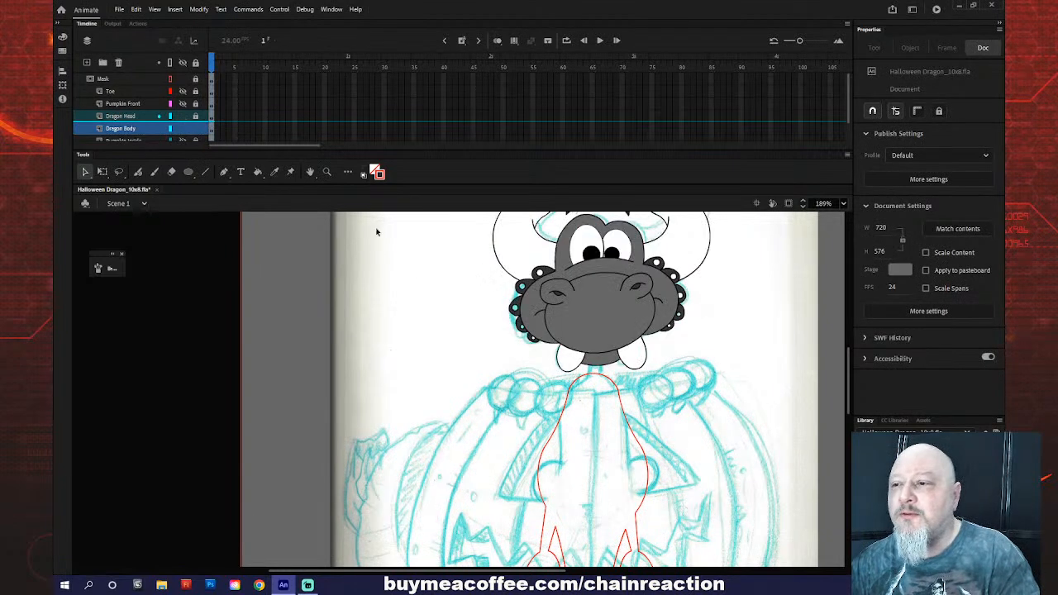
pyautogui.click(583, 380)
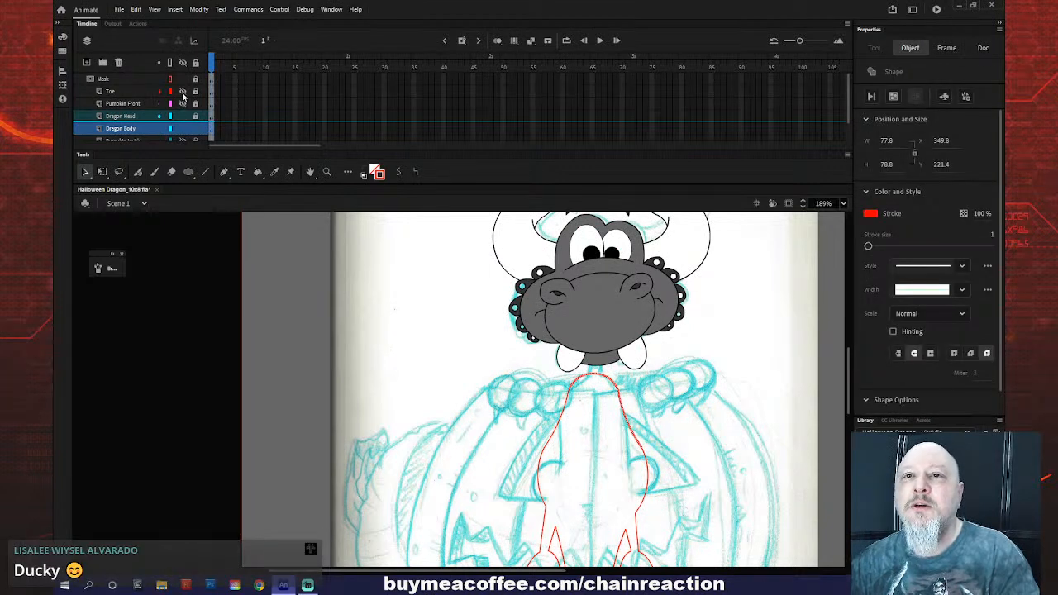
pyautogui.click(183, 90)
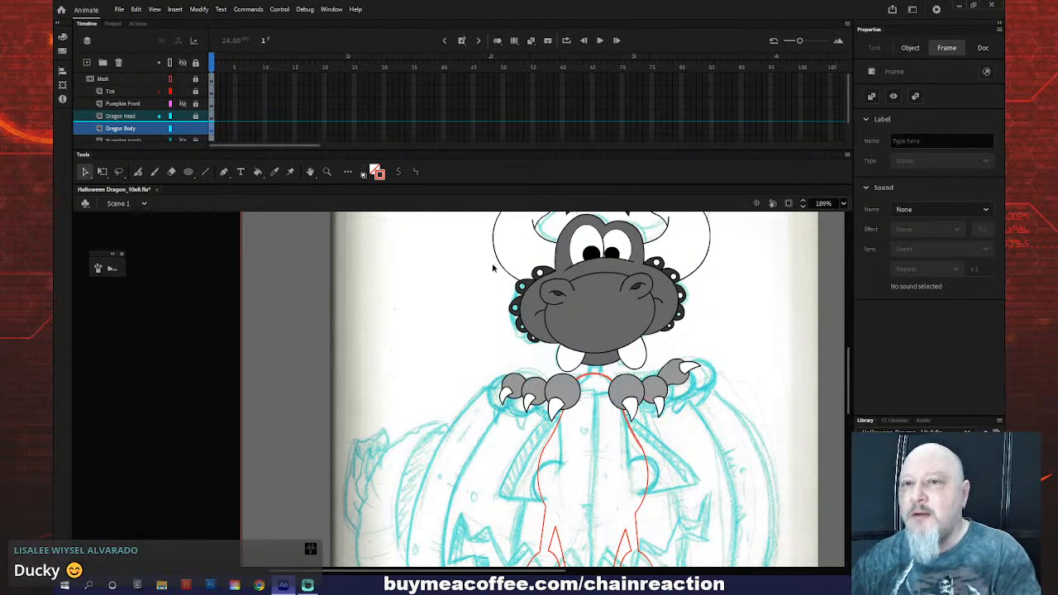
pyautogui.click(147, 129)
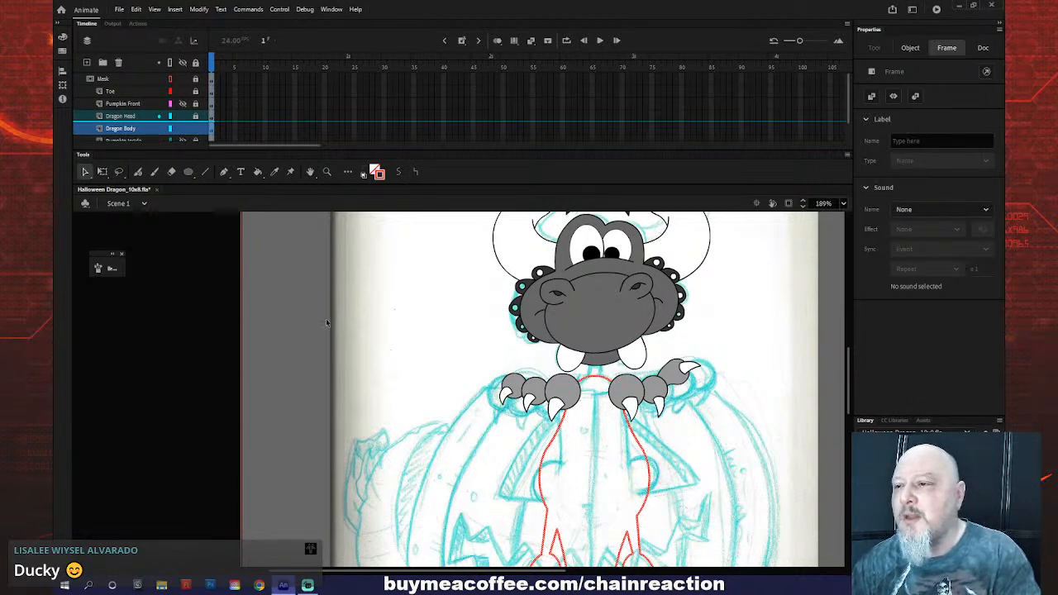
# - Draw the dragon's neck sides between the head and body, and delete the body's top arc between them
pyautogui.click(205, 172)
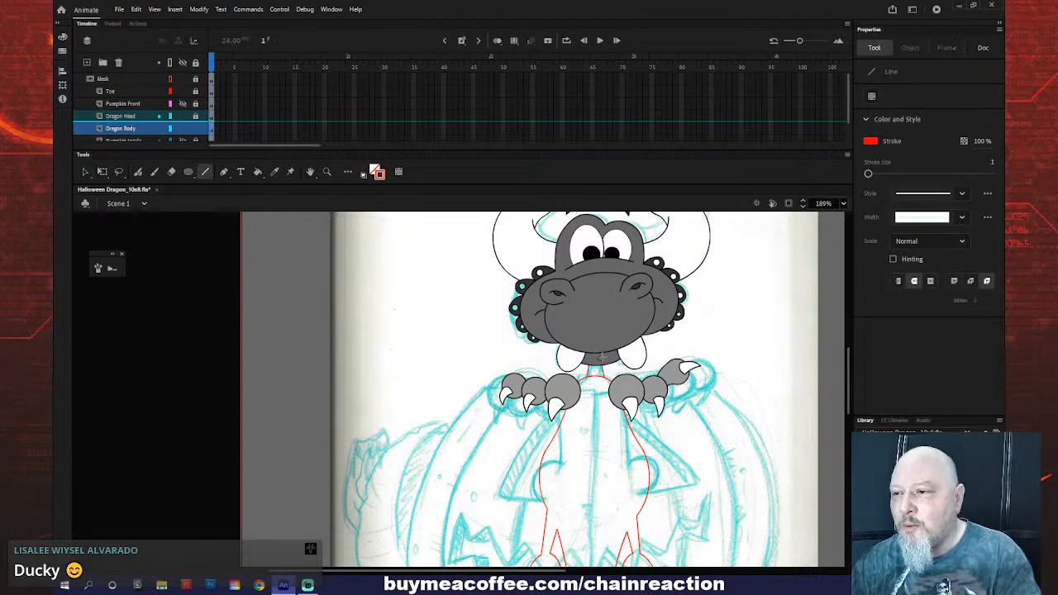
pyautogui.press('v')
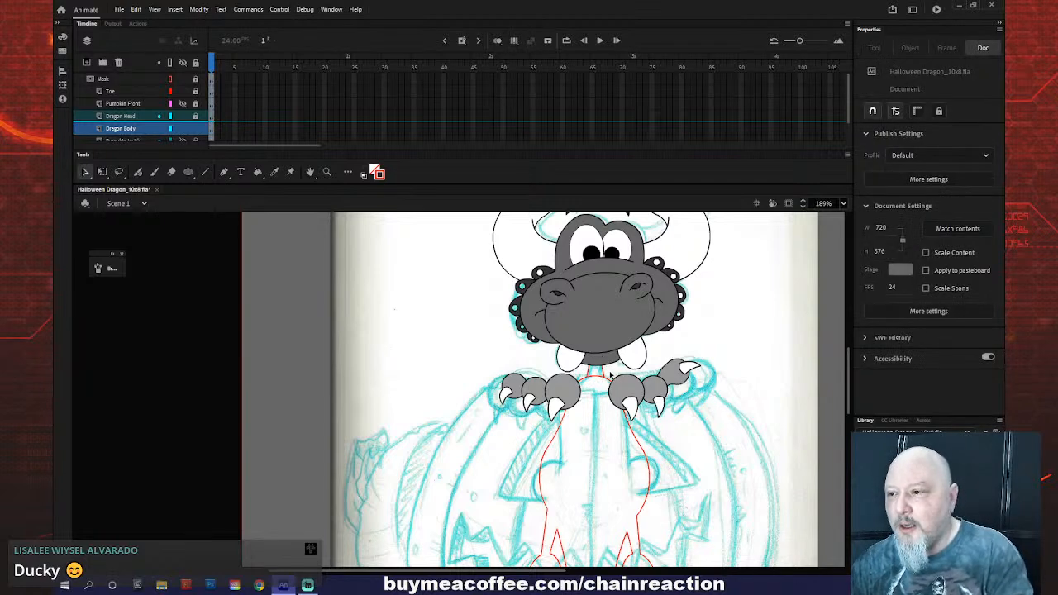
pyautogui.click(592, 378)
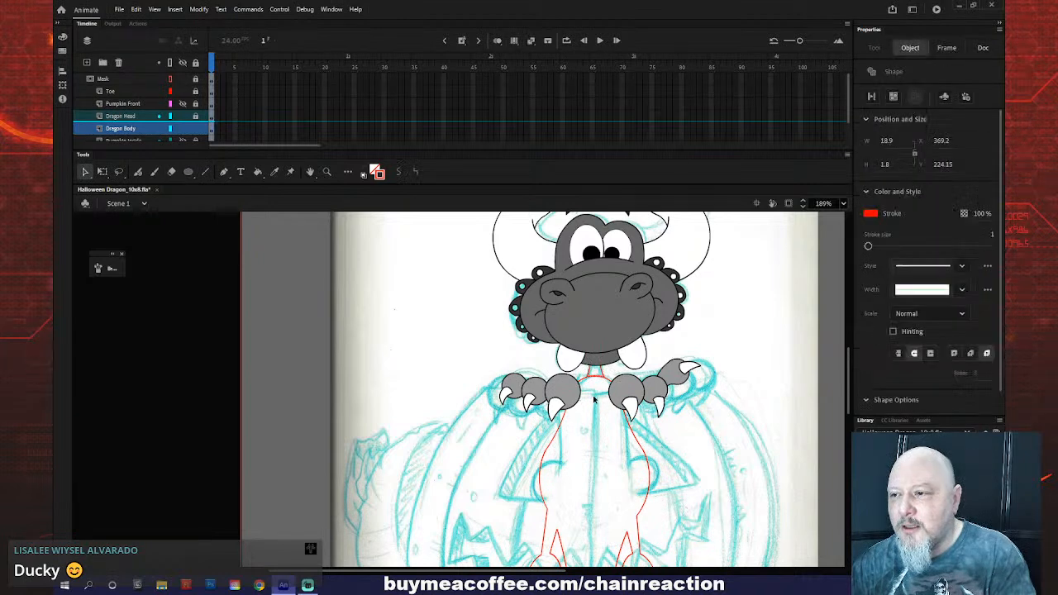
pyautogui.click(594, 395)
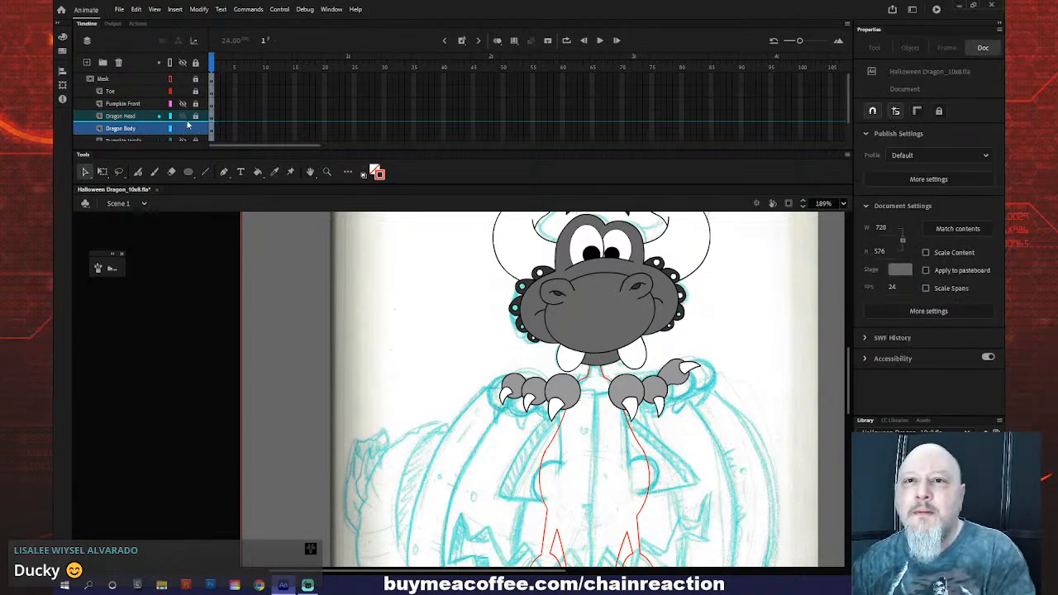
# - Hide the Dragon Head layer and close the top of the neck outline with a small curved line
pyautogui.click(182, 116)
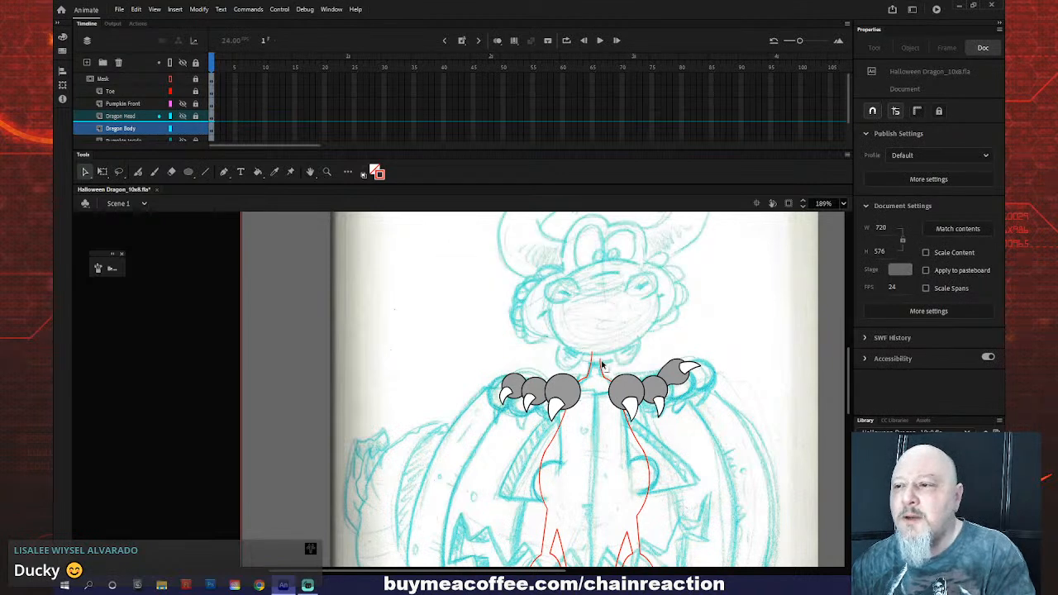
pyautogui.press('n')
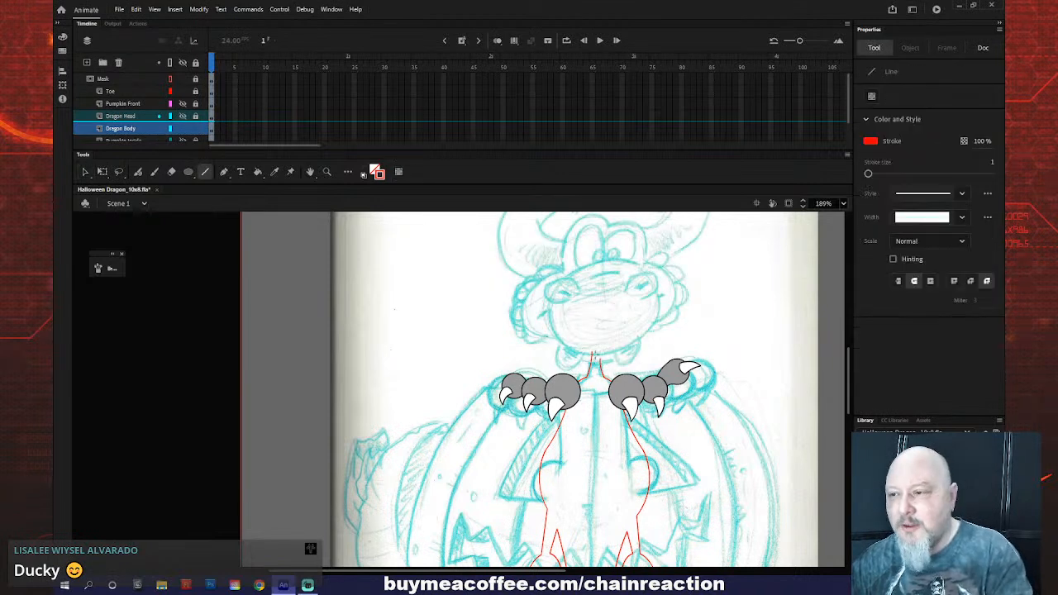
pyautogui.press('v')
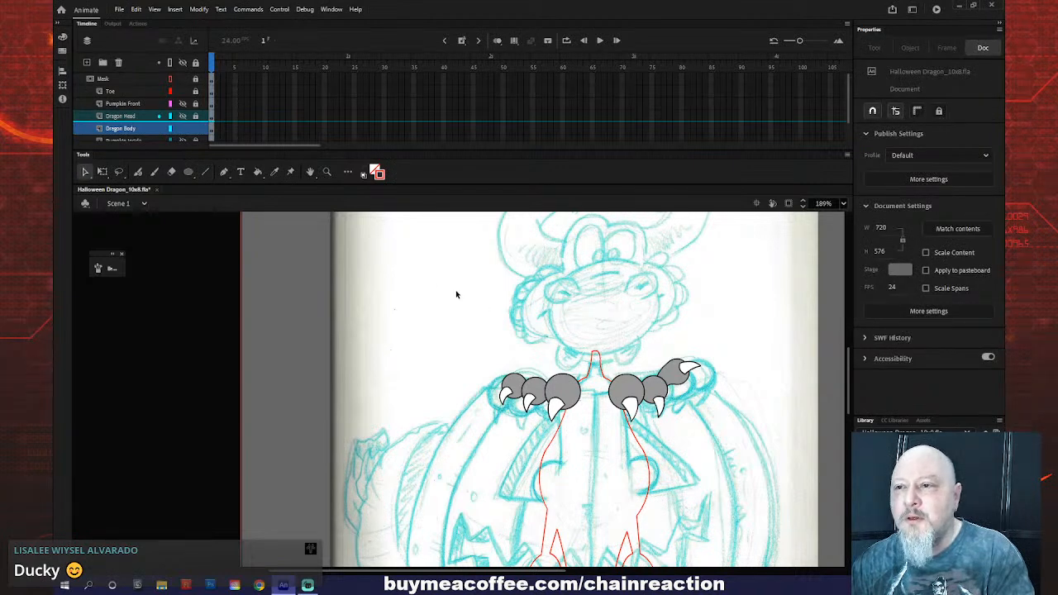
pyautogui.click(183, 130)
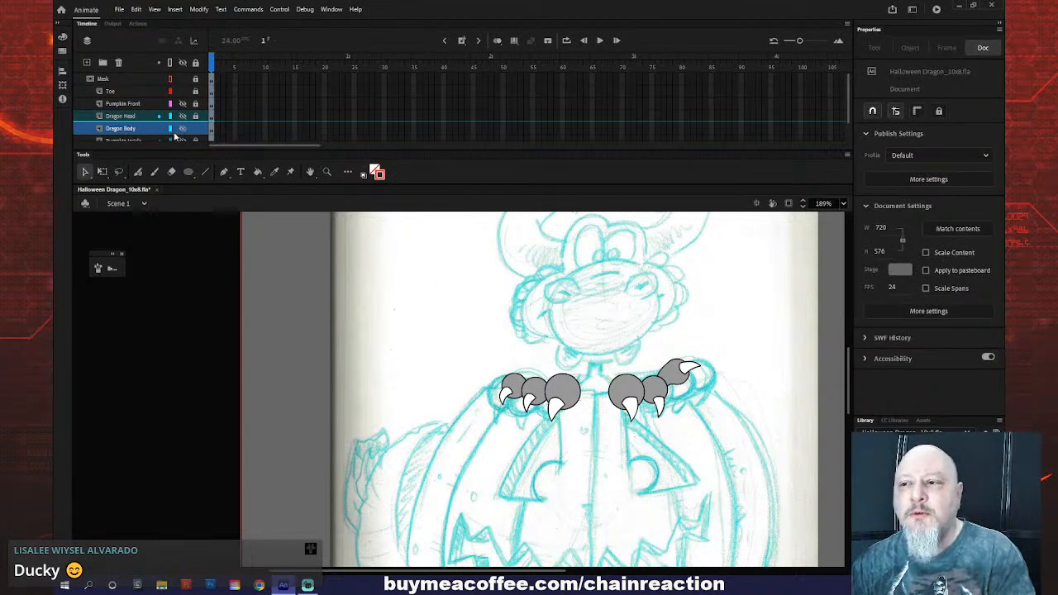
pyautogui.click(184, 130)
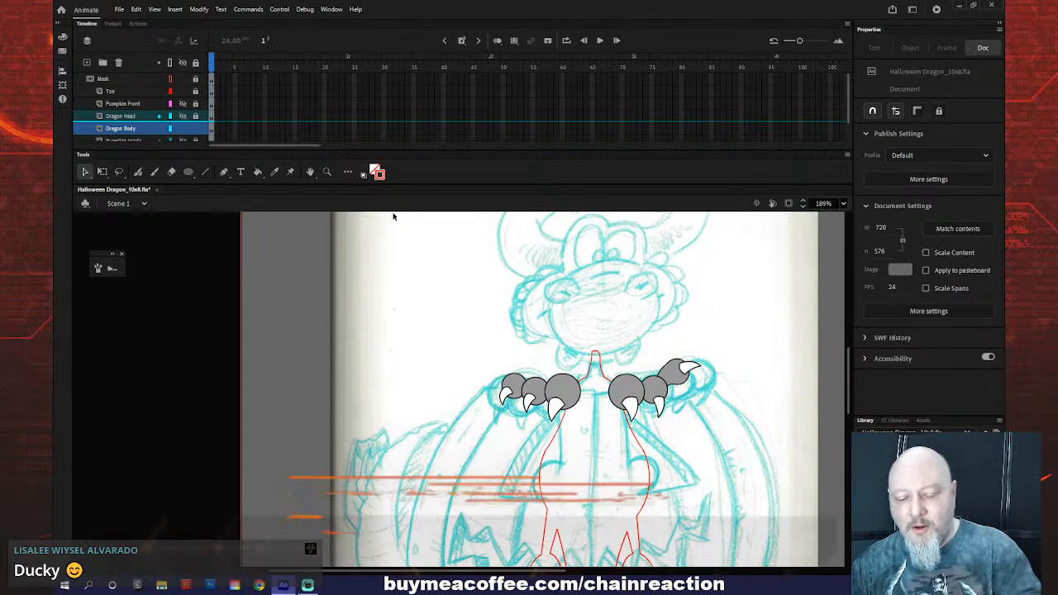
pyautogui.scroll(-4, 495, 289)
pyautogui.scroll(4, 531, 314)
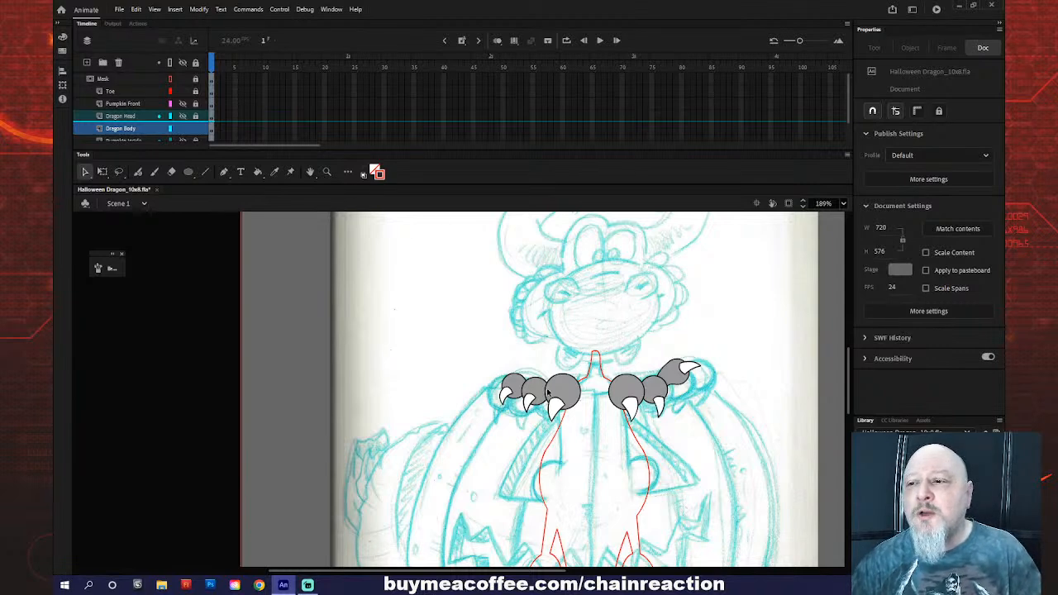
pyautogui.scroll(-3, 580, 424)
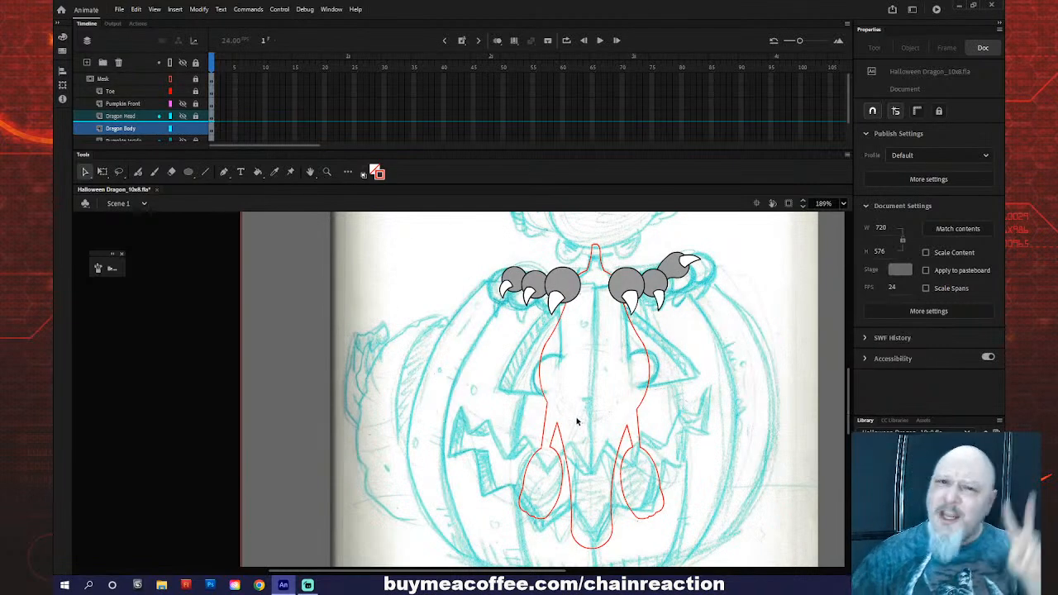
pyautogui.scroll(3, 579, 422)
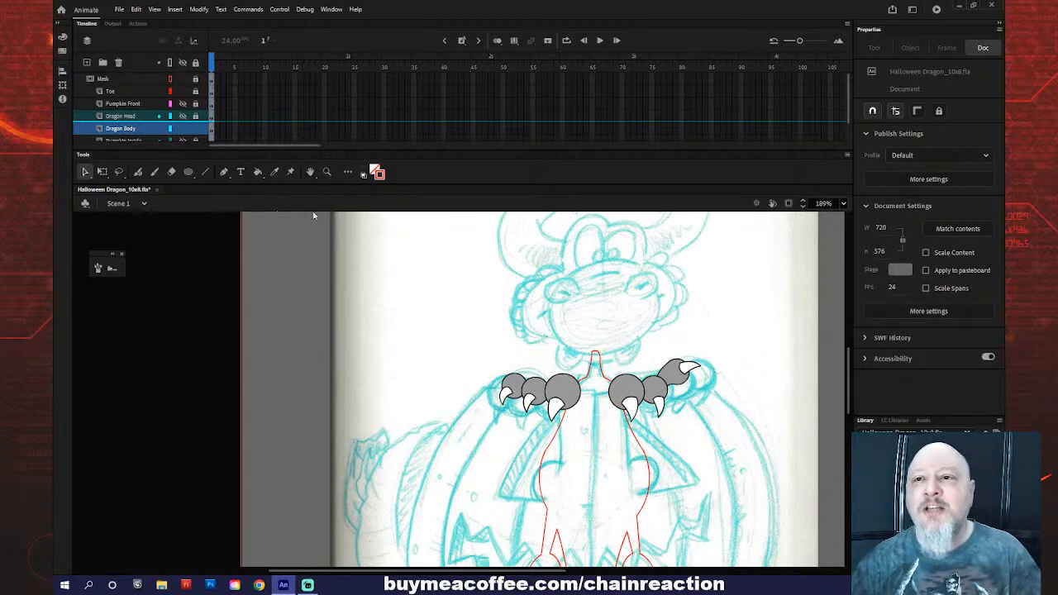
# - Set the fill color type to a black-to-white linear gradient
pyautogui.click(378, 173)
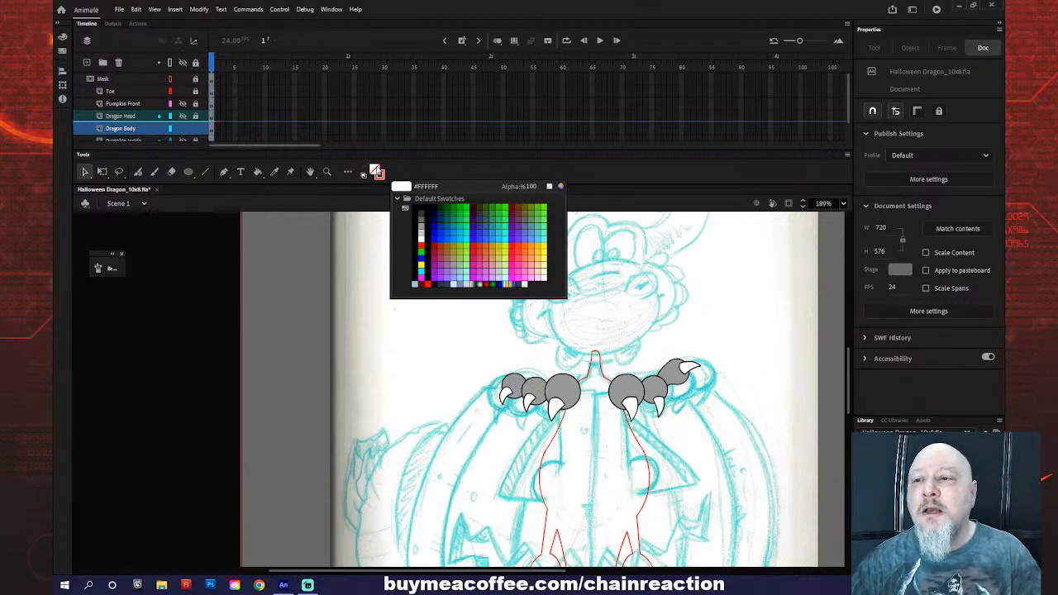
pyautogui.click(472, 283)
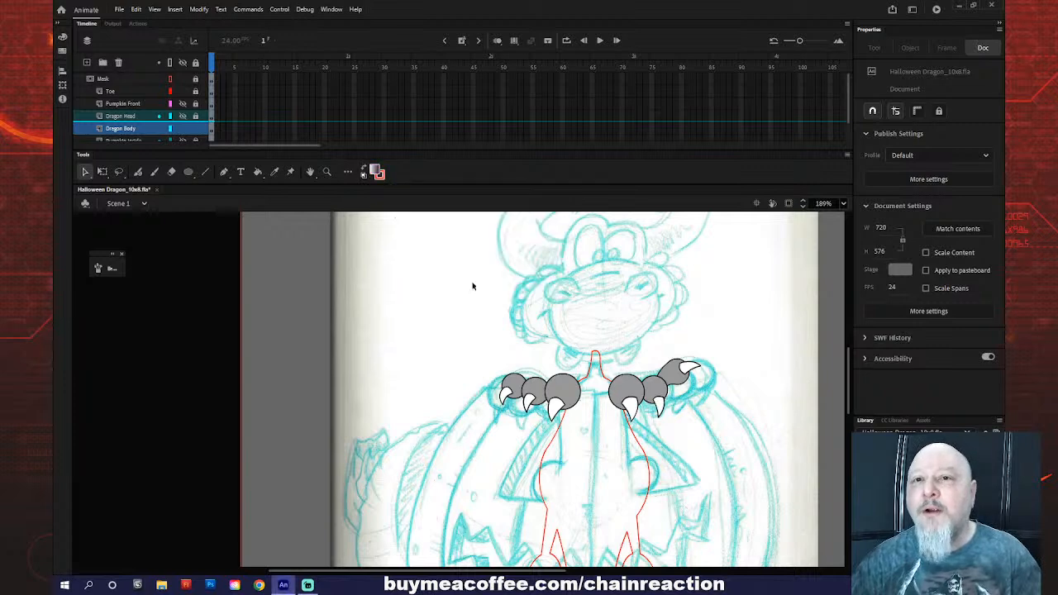
pyautogui.click(63, 37)
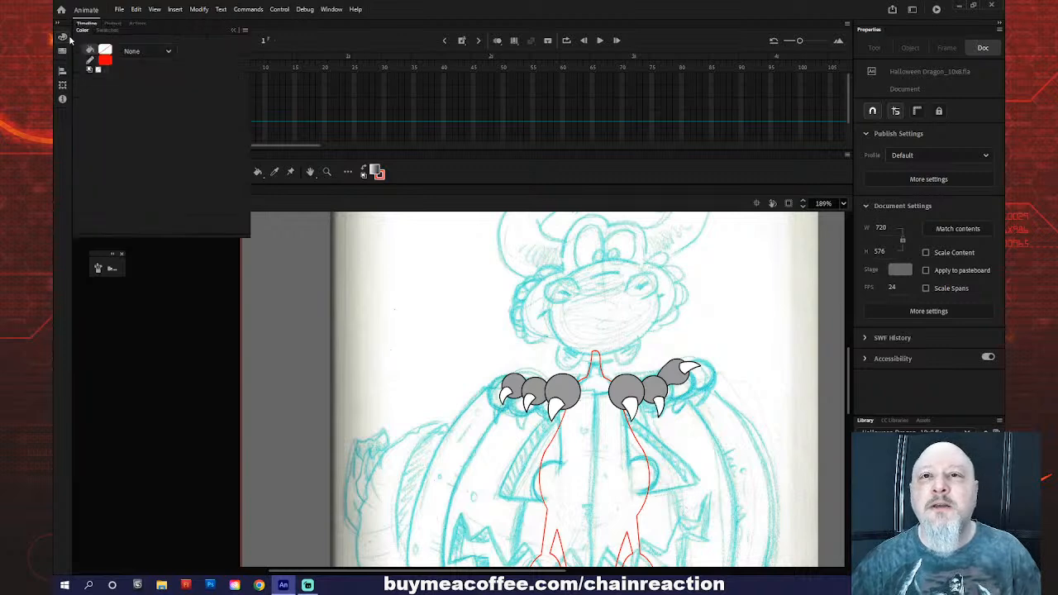
pyautogui.click(108, 53)
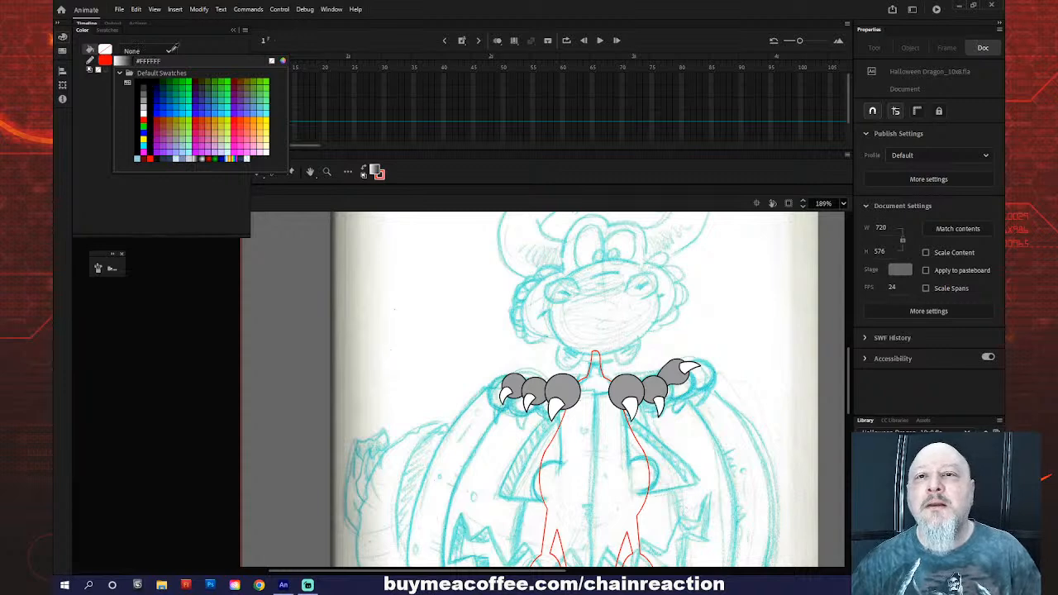
pyautogui.click(171, 50)
pyautogui.click(169, 51)
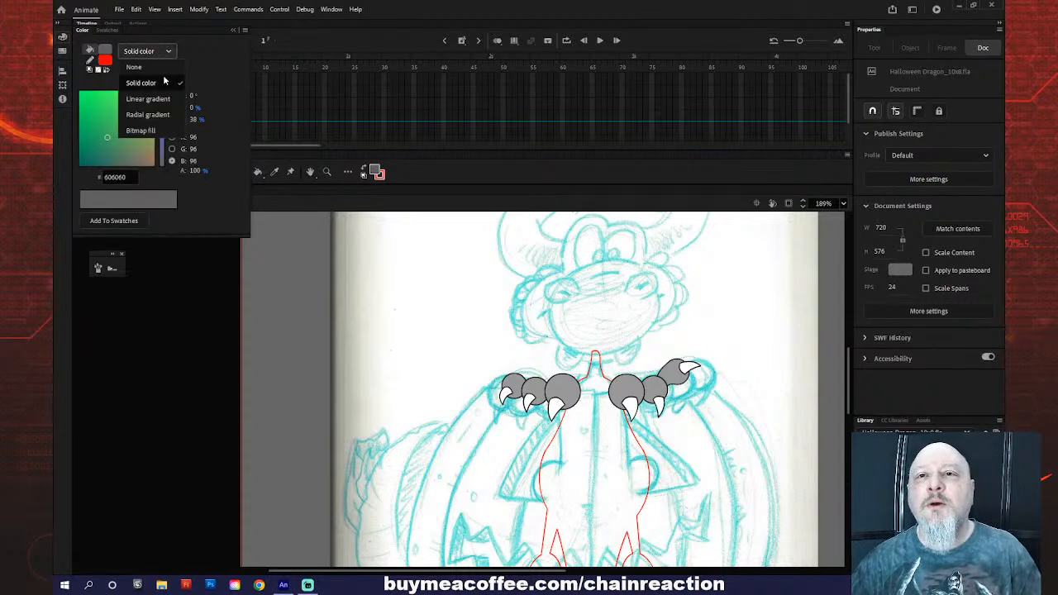
pyautogui.click(158, 99)
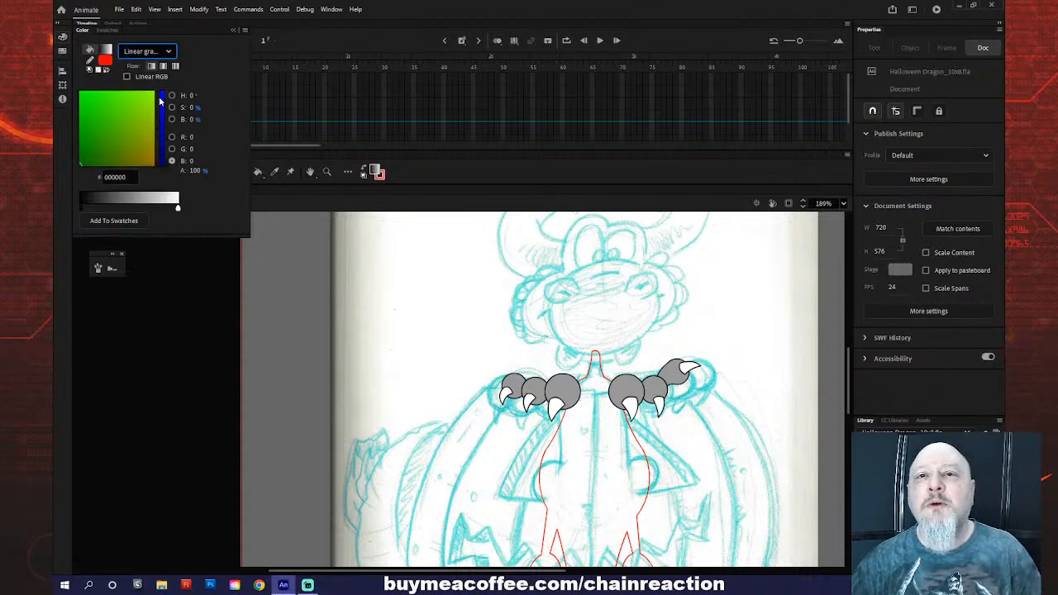
# - Change the gradient's white stop to the toes' gray, #999999
pyautogui.click(178, 210)
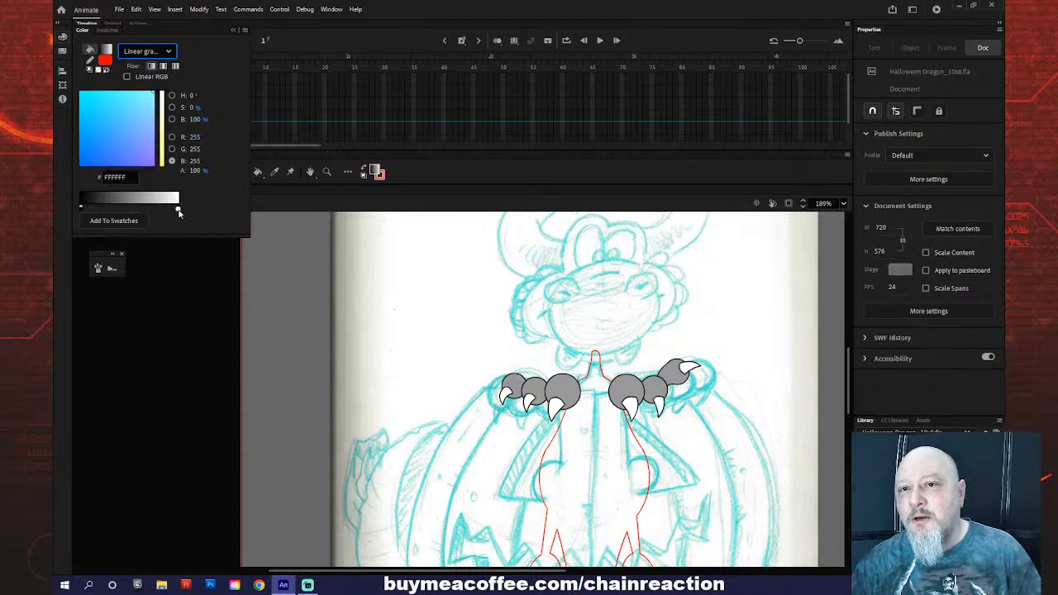
pyautogui.click(178, 210)
pyautogui.click(558, 391)
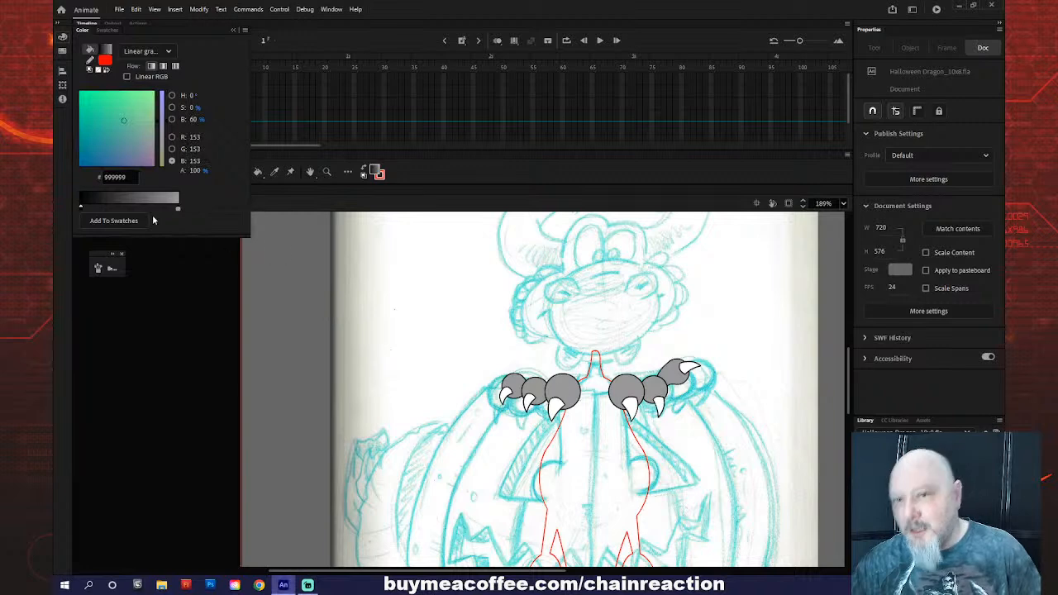
# - Move the gradient's black stop just past the middle and fill the dragon's body outline with the Paint Bucket
pyautogui.click(82, 208)
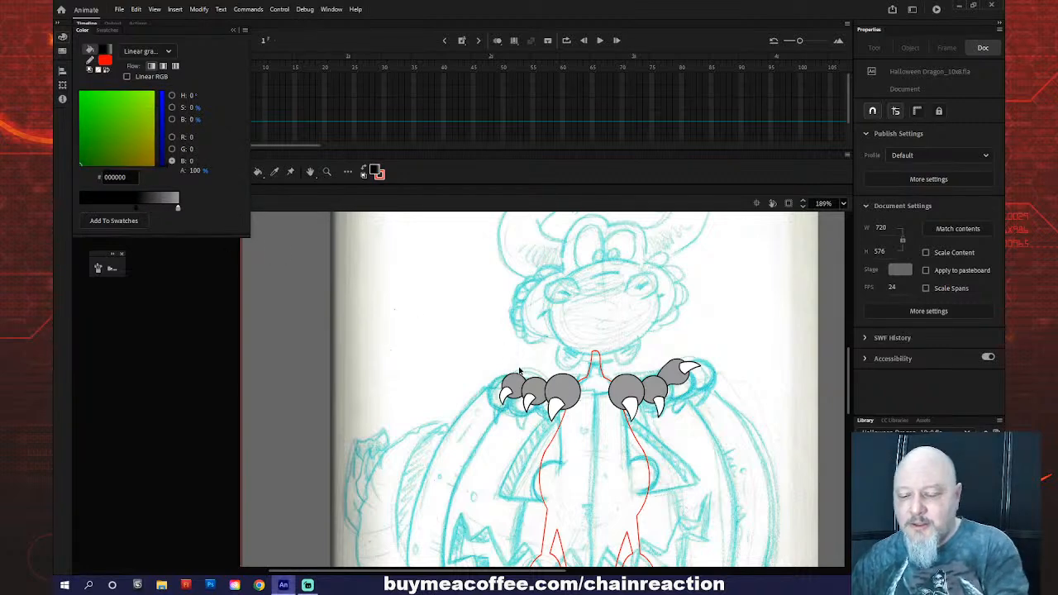
pyautogui.press('k')
pyautogui.click(606, 459)
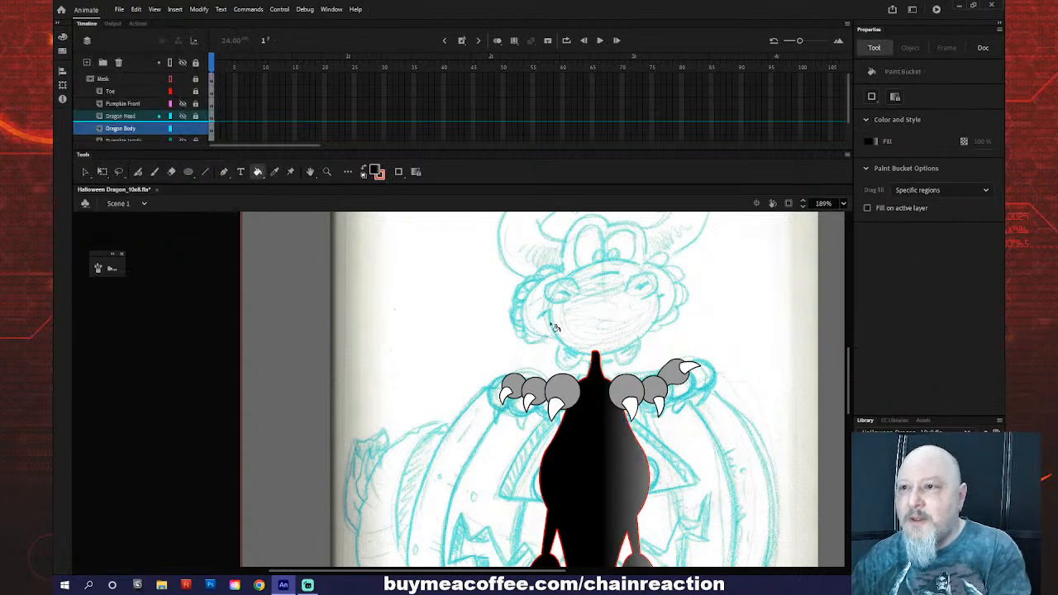
# - Rotate the body's gradient to vertical with the Gradient Transform tool and shift it up so the gray fades in at the neck
pyautogui.click(416, 171)
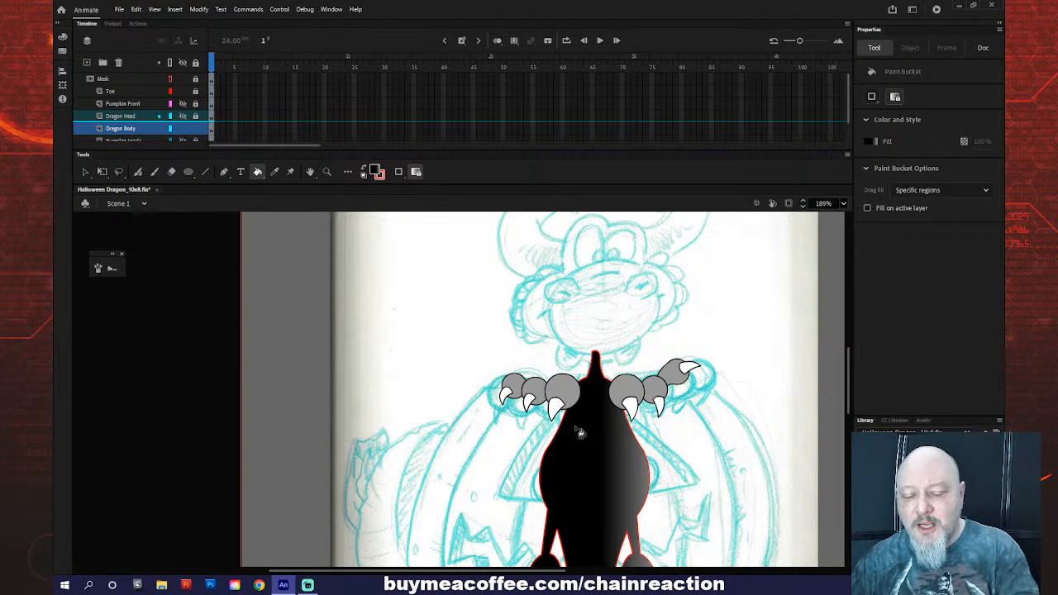
pyautogui.press('q')
pyautogui.click(593, 444)
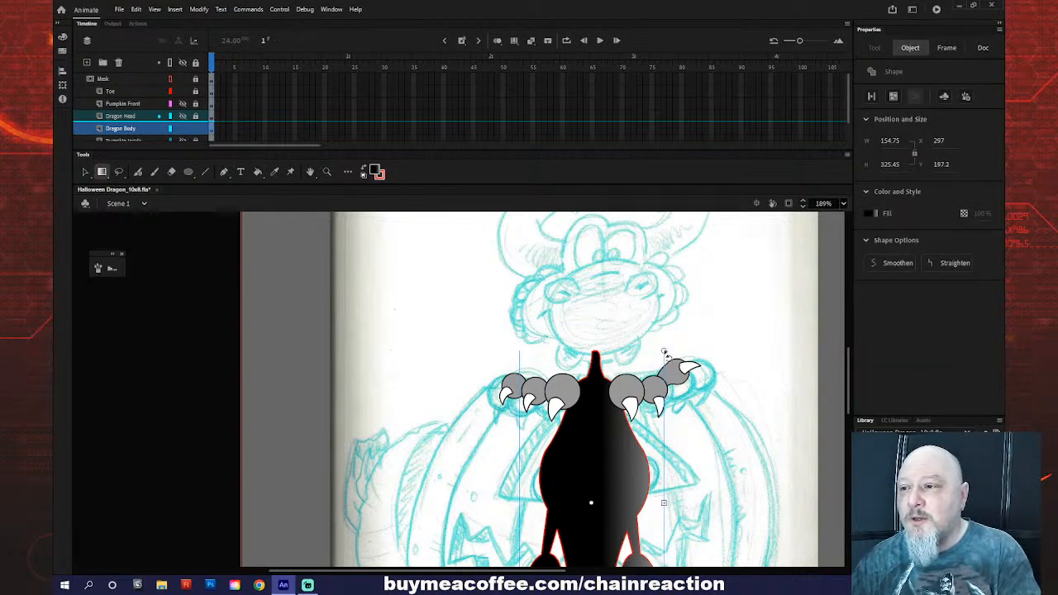
pyautogui.moveTo(665, 353); pyautogui.dragTo(461, 438)
pyautogui.moveTo(591, 431); pyautogui.dragTo(591, 408)
pyautogui.moveTo(591, 494); pyautogui.dragTo(591, 435)
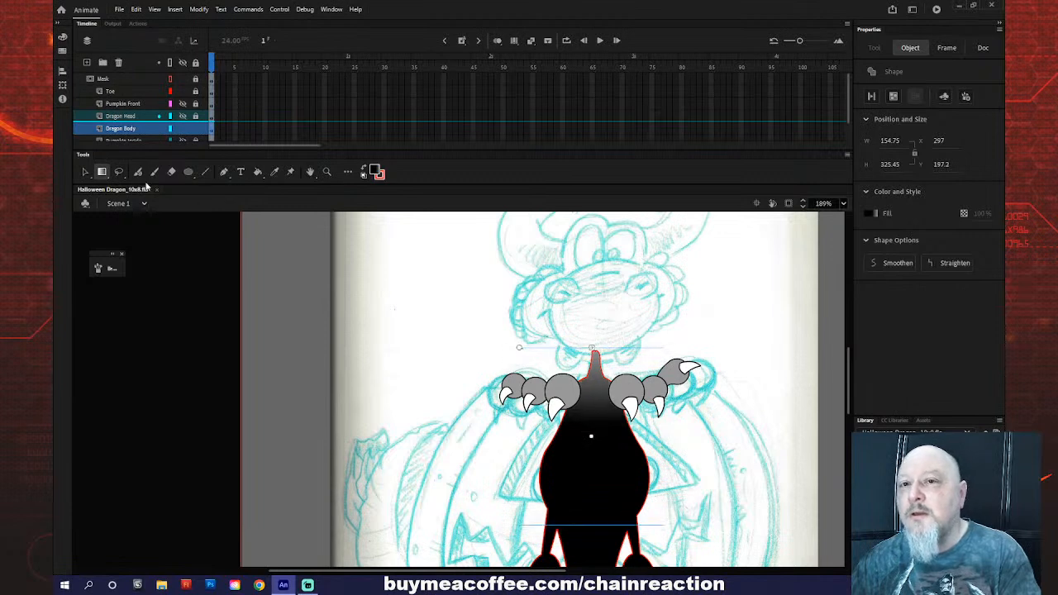
# - Select the dragon's body artwork and change its red outline to black
pyautogui.click(144, 129)
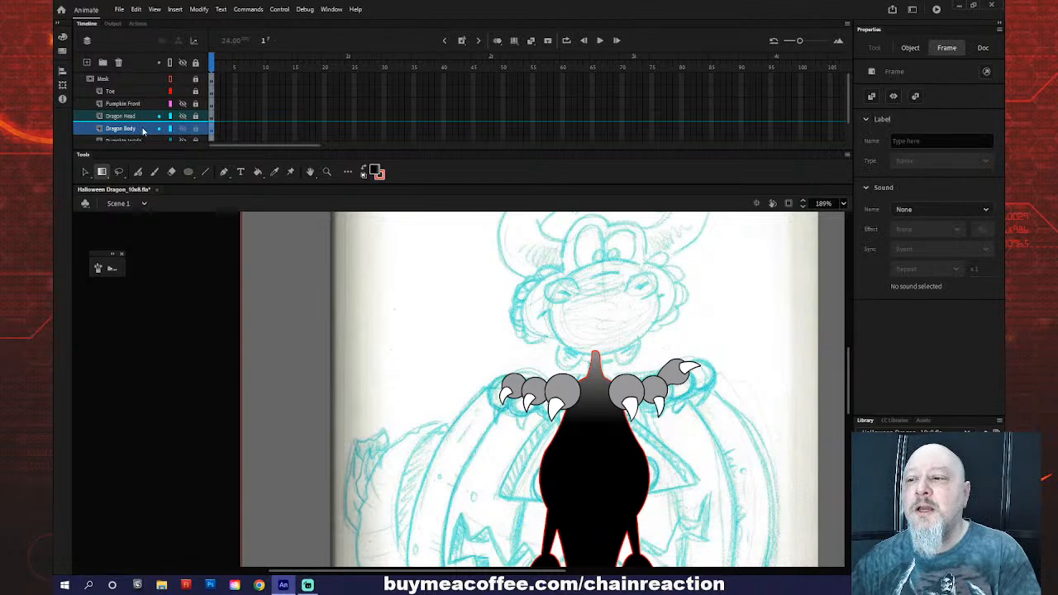
pyautogui.click(379, 174)
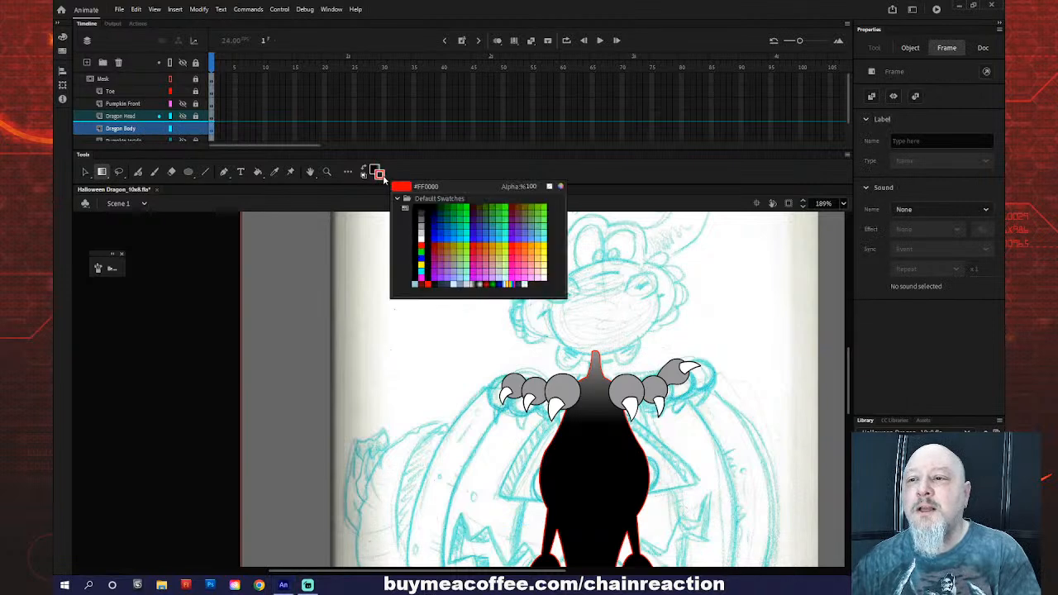
pyautogui.click(442, 263)
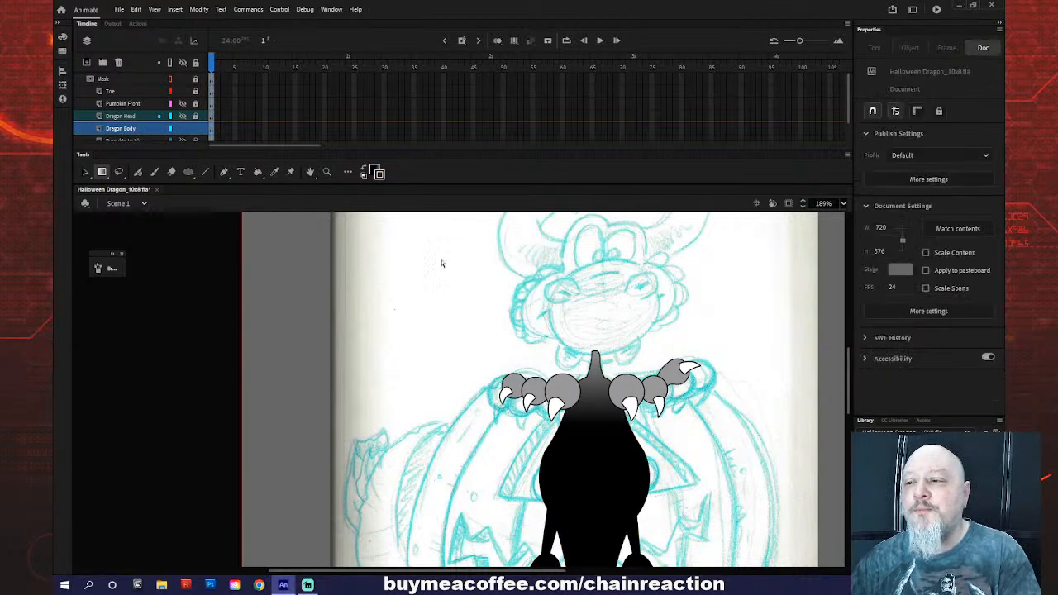
# - Show the Pumpkin Front, Dragon Head and Pumpkin Inside layers again and save the document
pyautogui.click(183, 104)
pyautogui.click(183, 115)
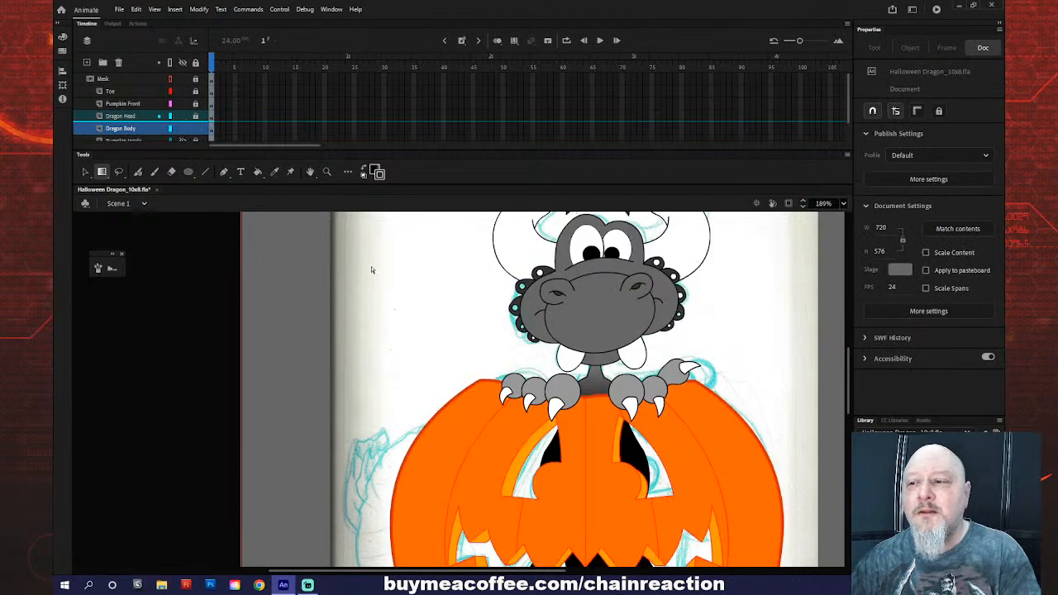
pyautogui.scroll(-1, 185, 119)
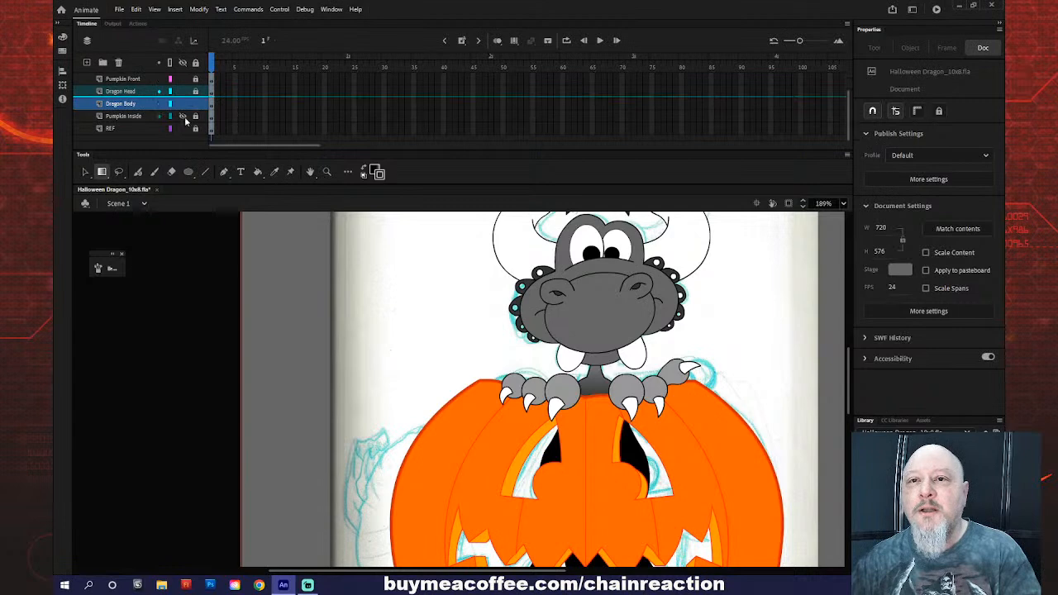
pyautogui.click(182, 116)
pyautogui.press('z')
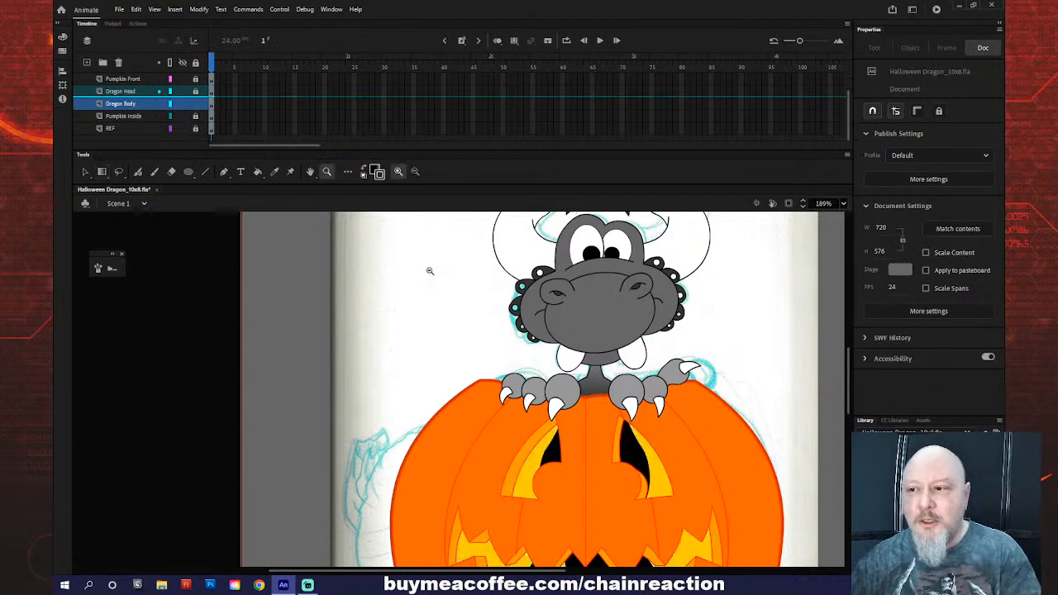
pyautogui.keyDown('alt'); pyautogui.click(477, 333); pyautogui.keyUp('alt')
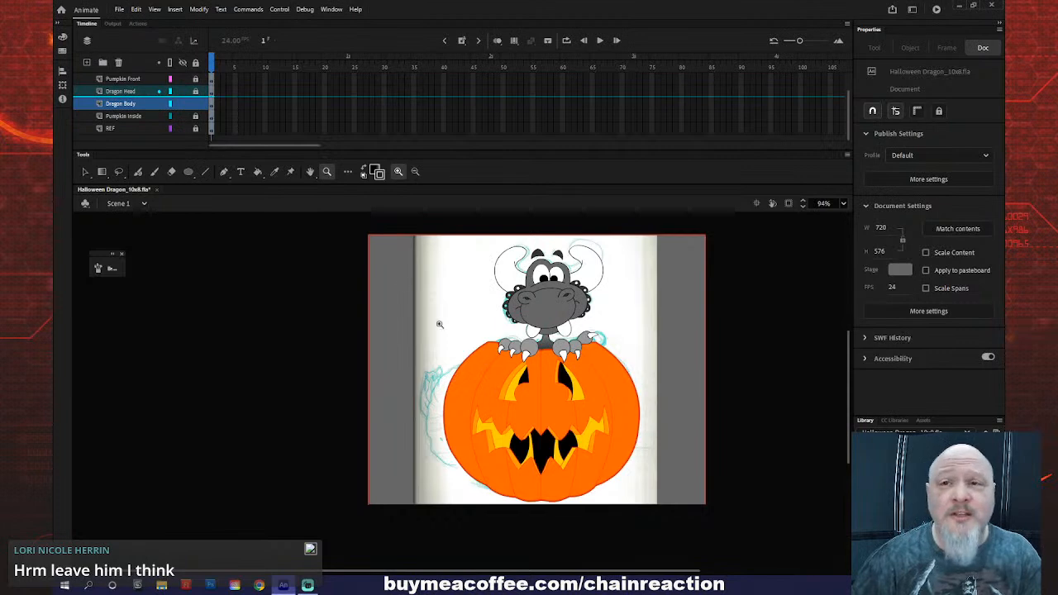
pyautogui.click(120, 9)
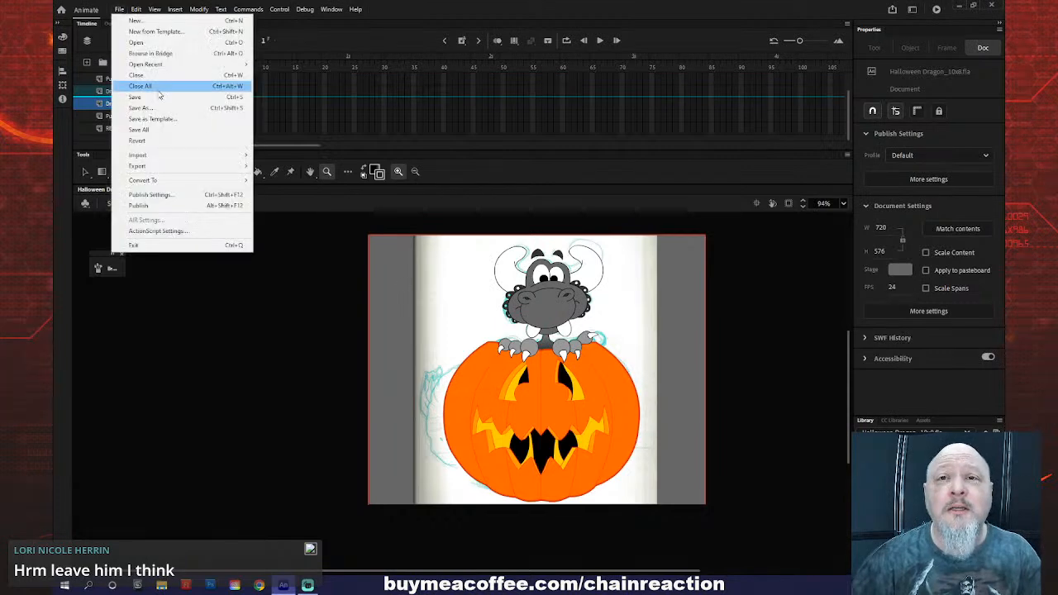
pyautogui.click(157, 97)
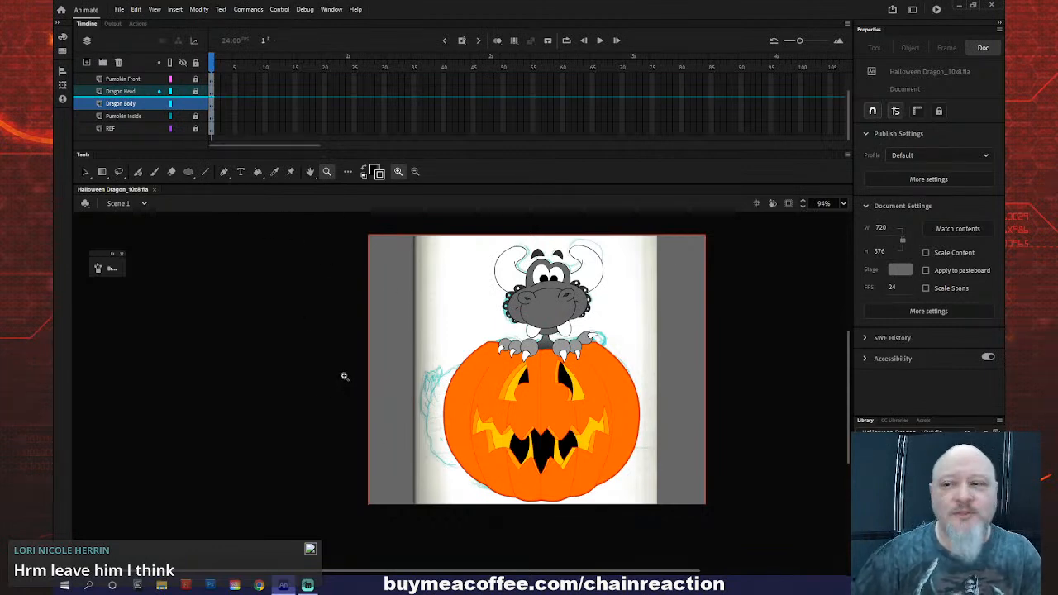
# - Insert a new layer directly above the REF layer and name it Sky
pyautogui.click(126, 129)
pyautogui.rightClick(125, 130)
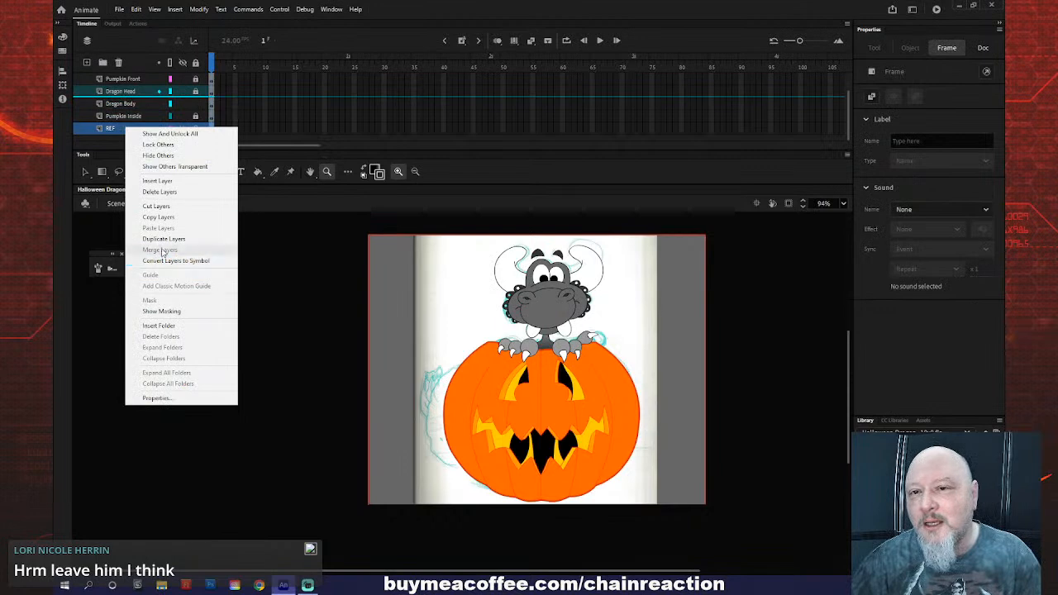
pyautogui.click(160, 183)
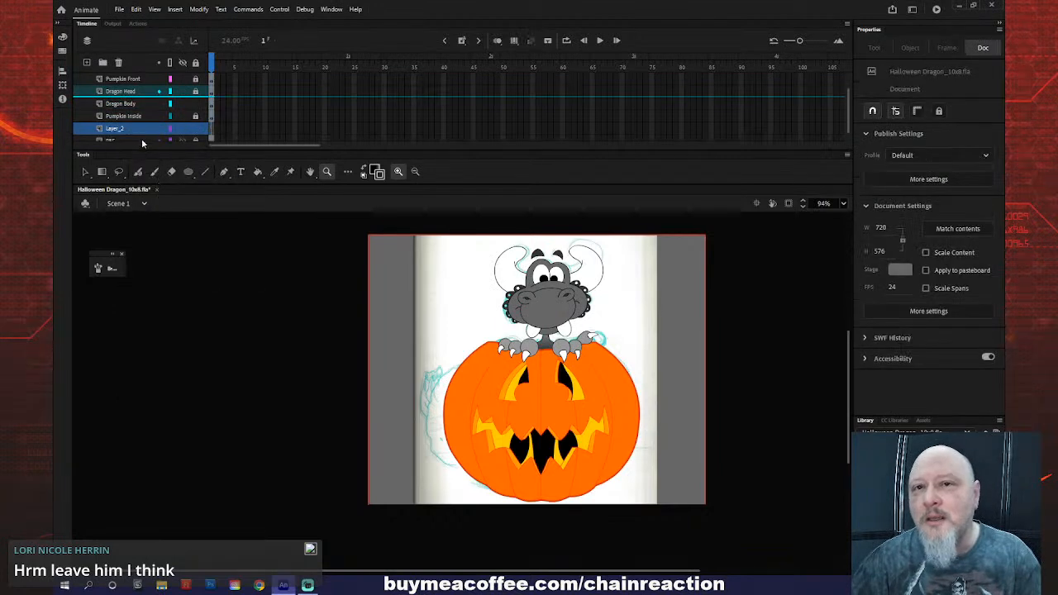
pyautogui.doubleClick(135, 128)
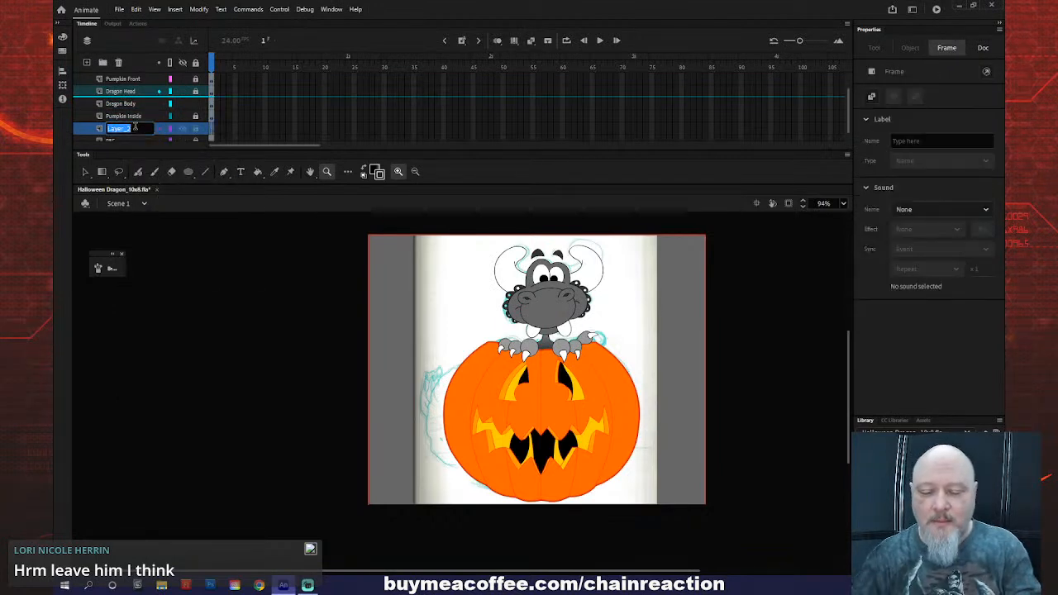
pyautogui.write('Sky')
pyautogui.press('Return')
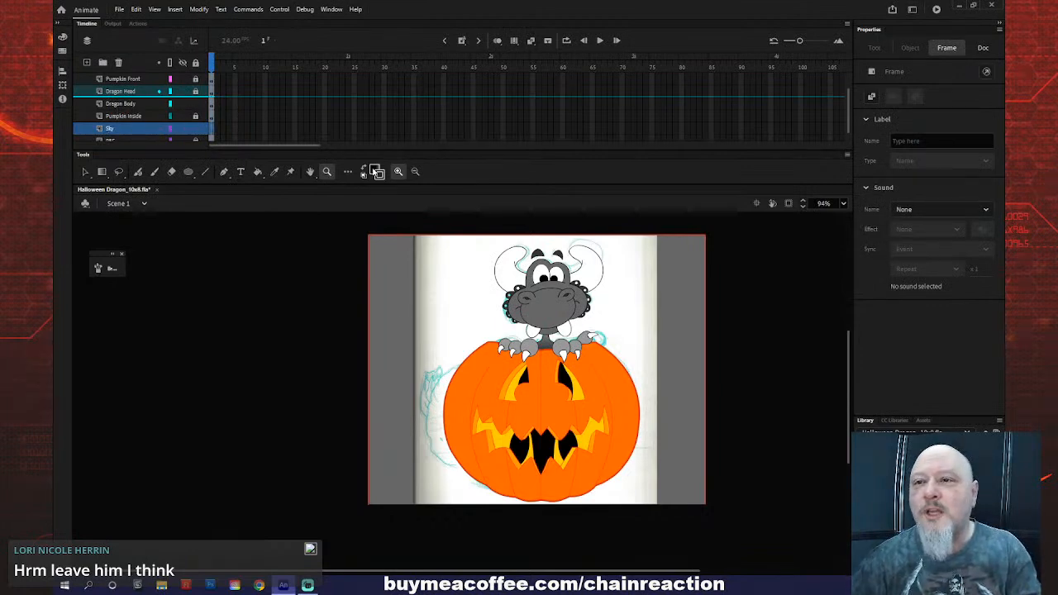
# - Draw a blue square about 158.5 px wide with no stroke beside the stage on the Sky layer
pyautogui.click(377, 171)
pyautogui.click(422, 274)
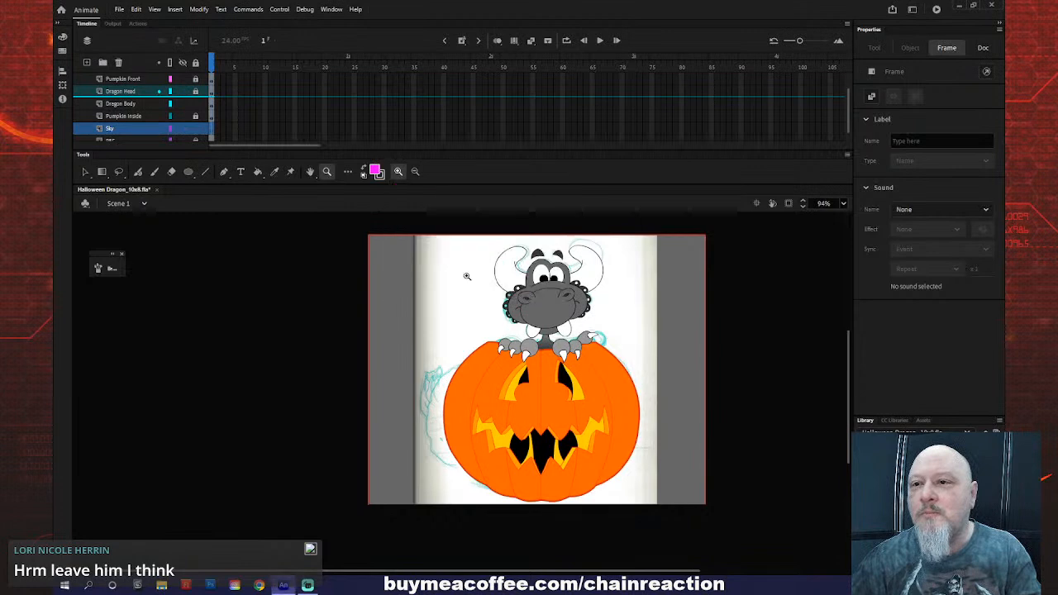
pyautogui.click(377, 172)
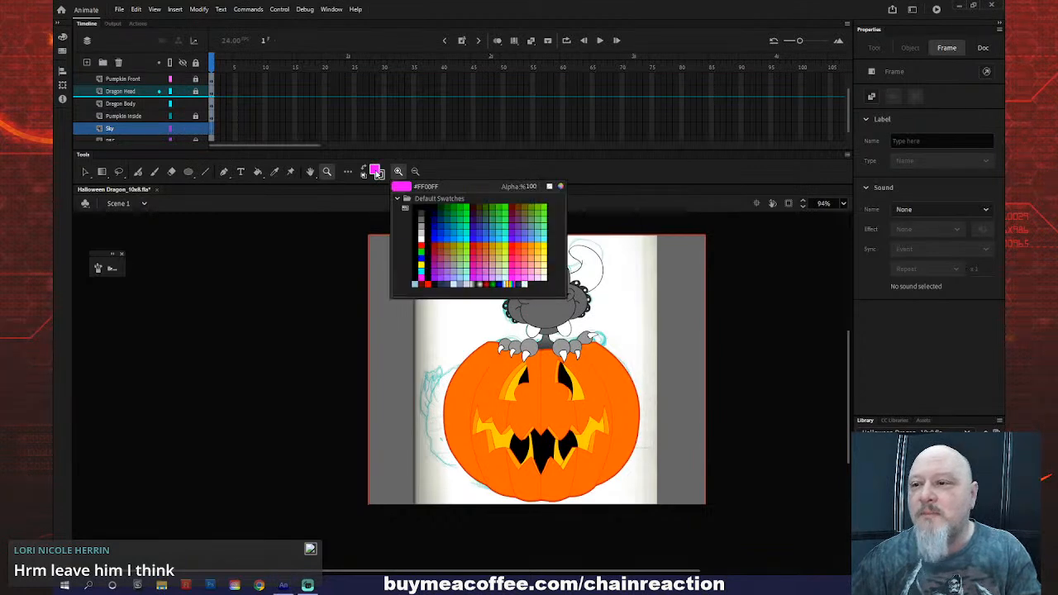
pyautogui.click(442, 238)
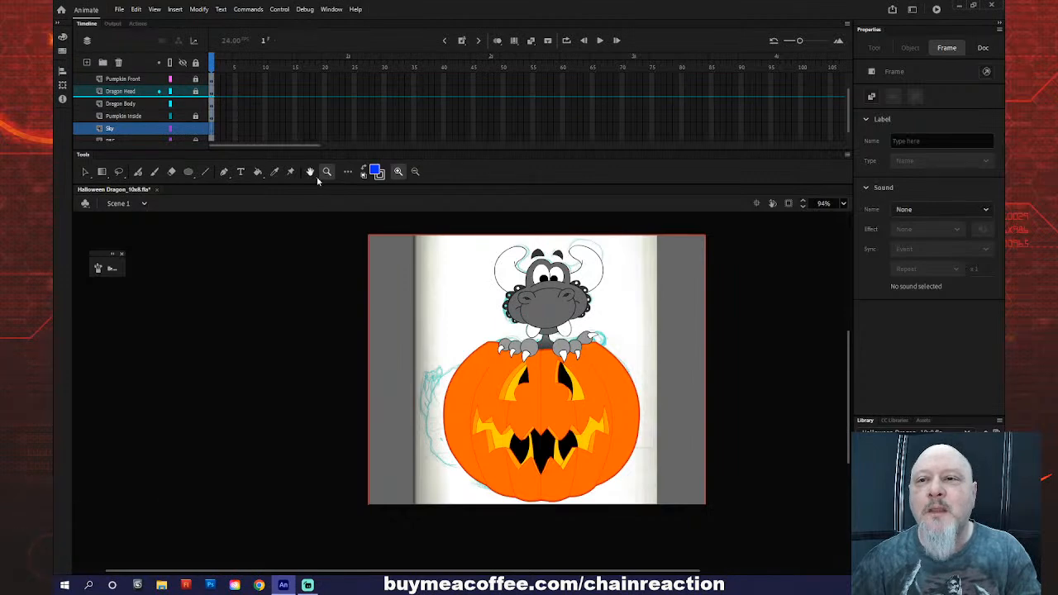
pyautogui.click(378, 174)
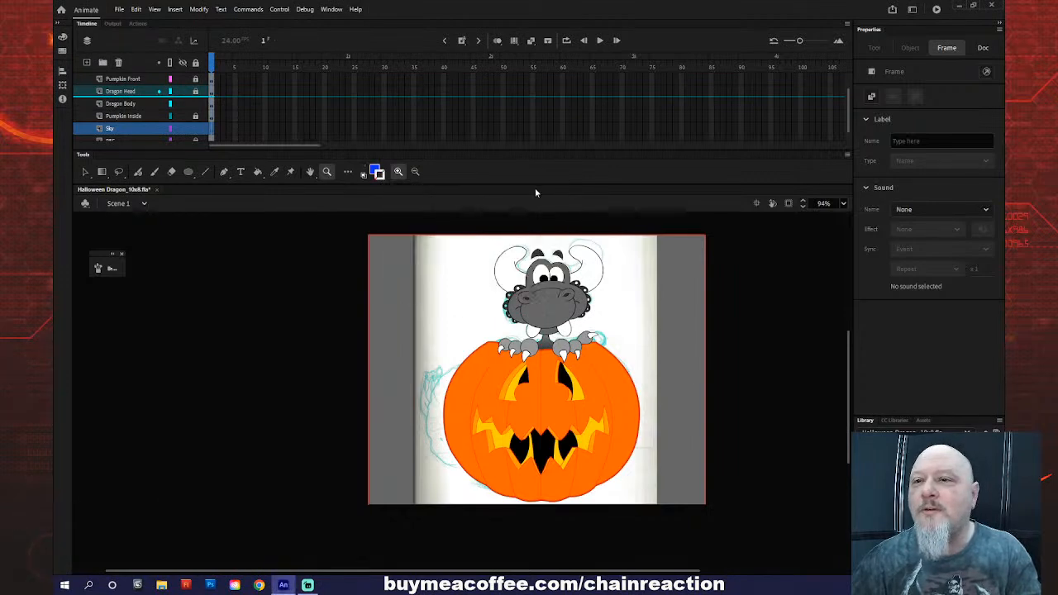
pyautogui.click(188, 172)
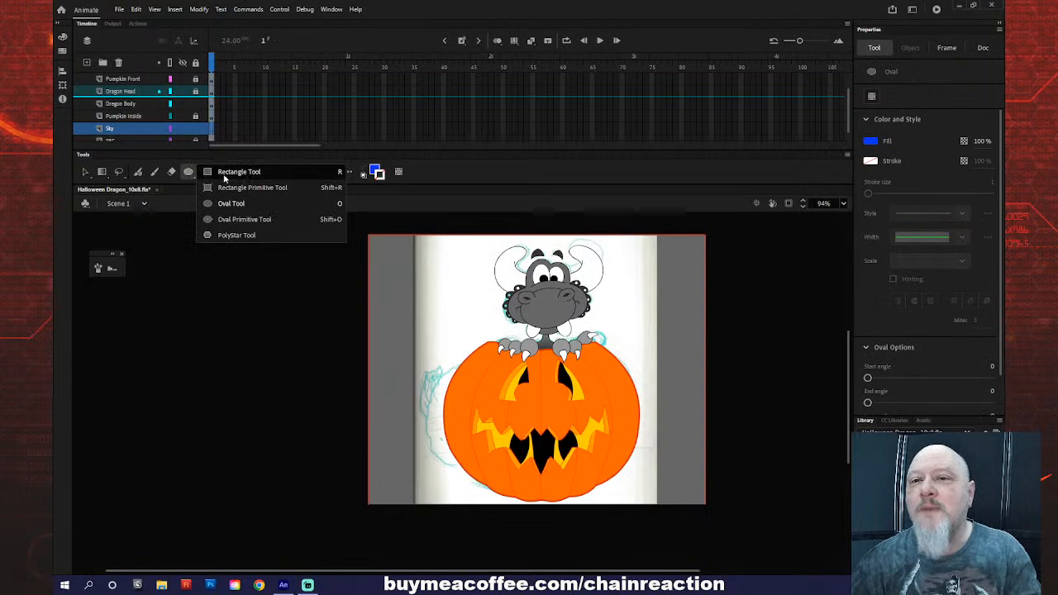
pyautogui.click(216, 172)
pyautogui.moveTo(195, 264); pyautogui.dragTo(269, 339)
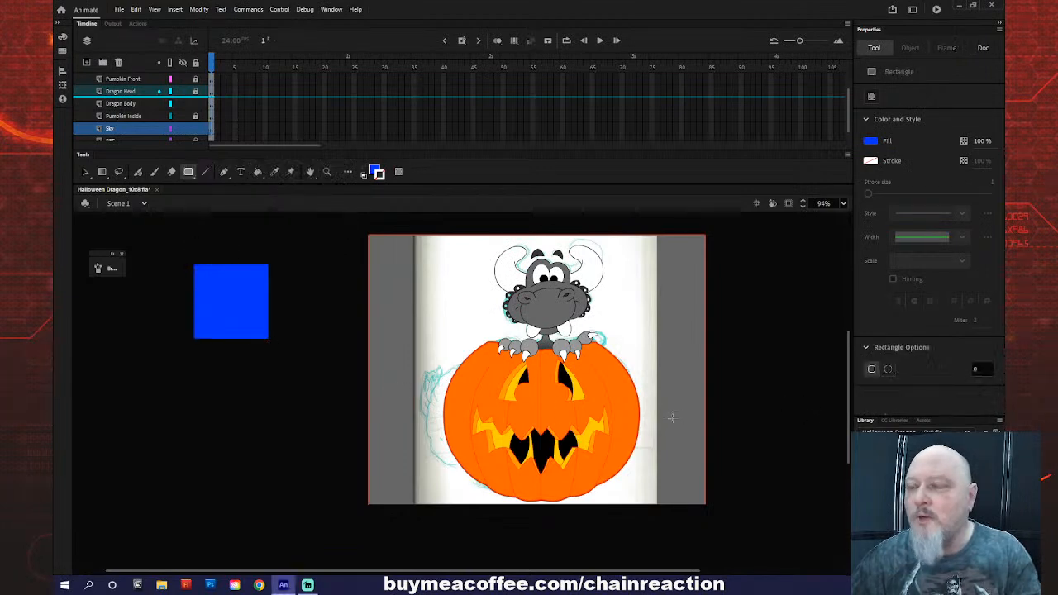
# - Position the blue square at X 0, Y 0, in the stage's corner
pyautogui.press('v')
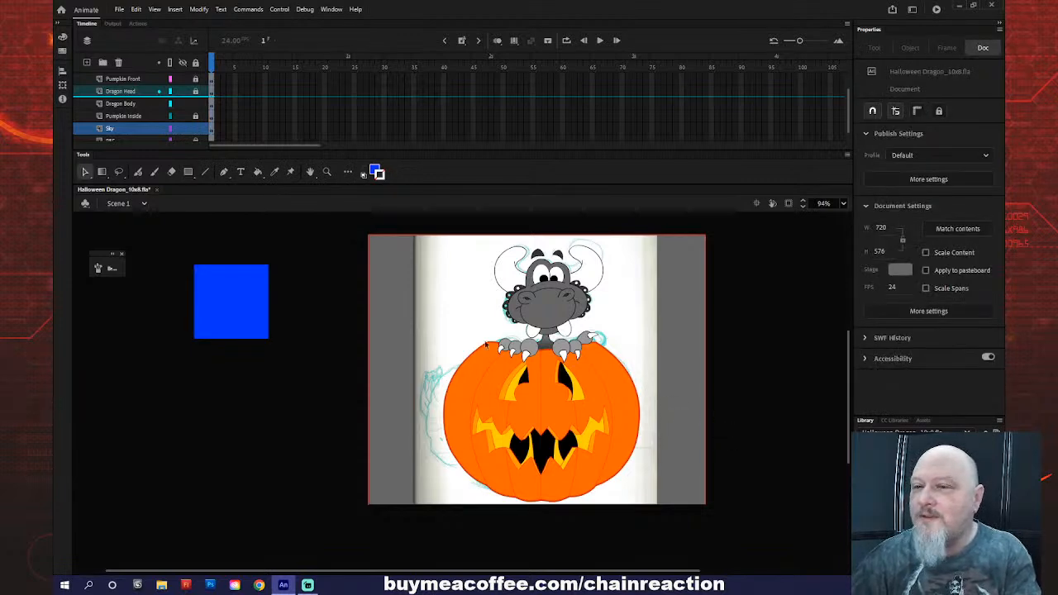
pyautogui.click(242, 296)
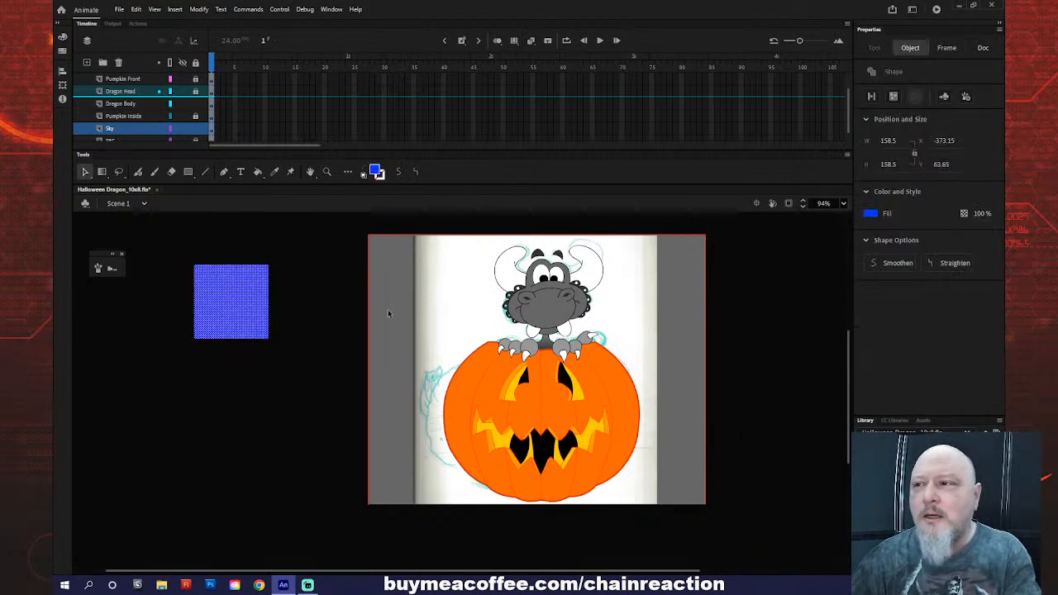
pyautogui.click(944, 141)
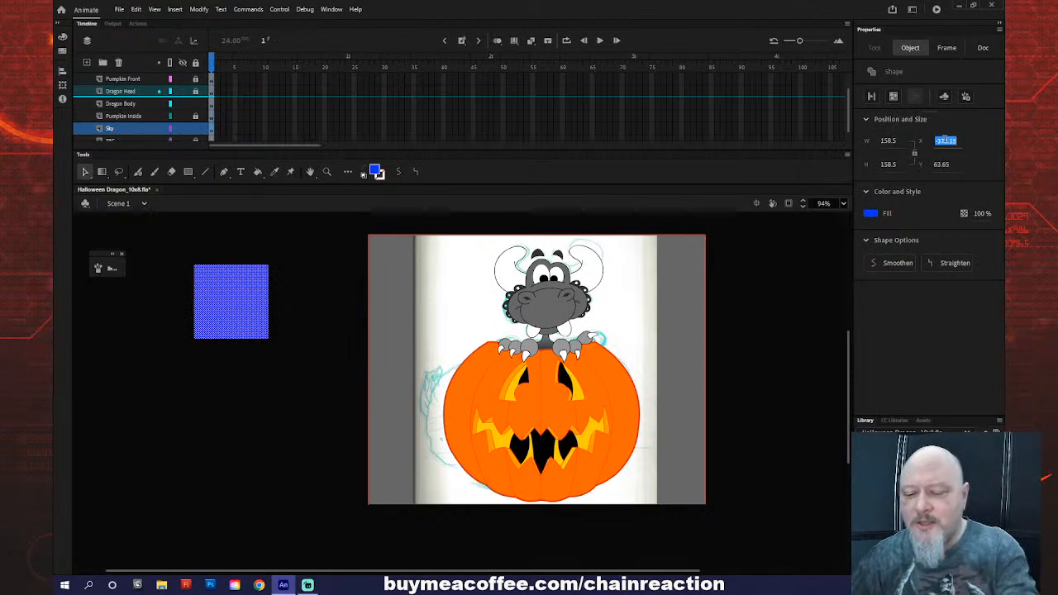
pyautogui.write('0')
pyautogui.click(937, 164)
pyautogui.write('0')
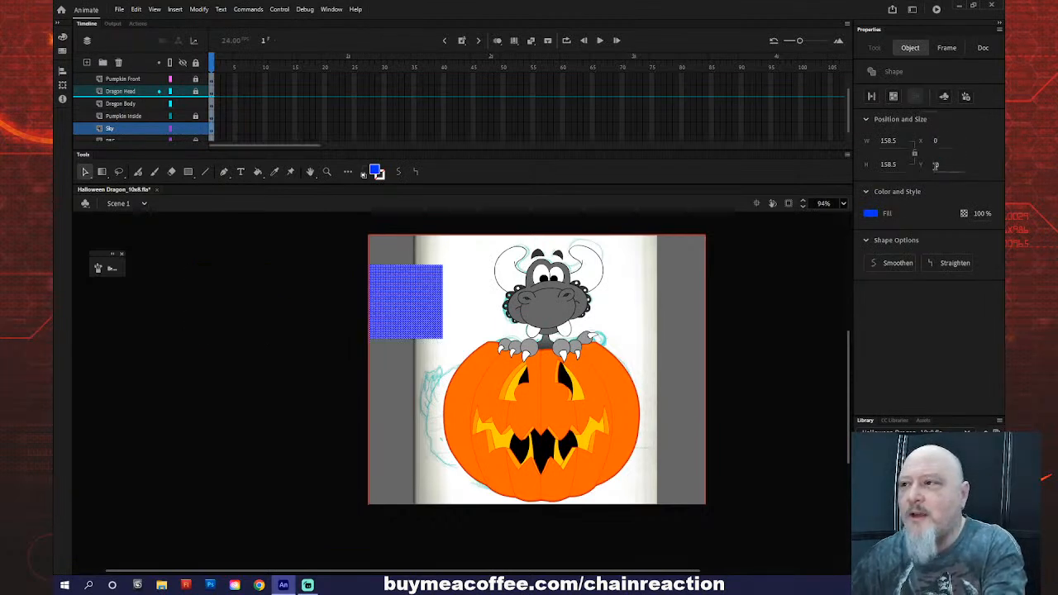
pyautogui.press('Return')
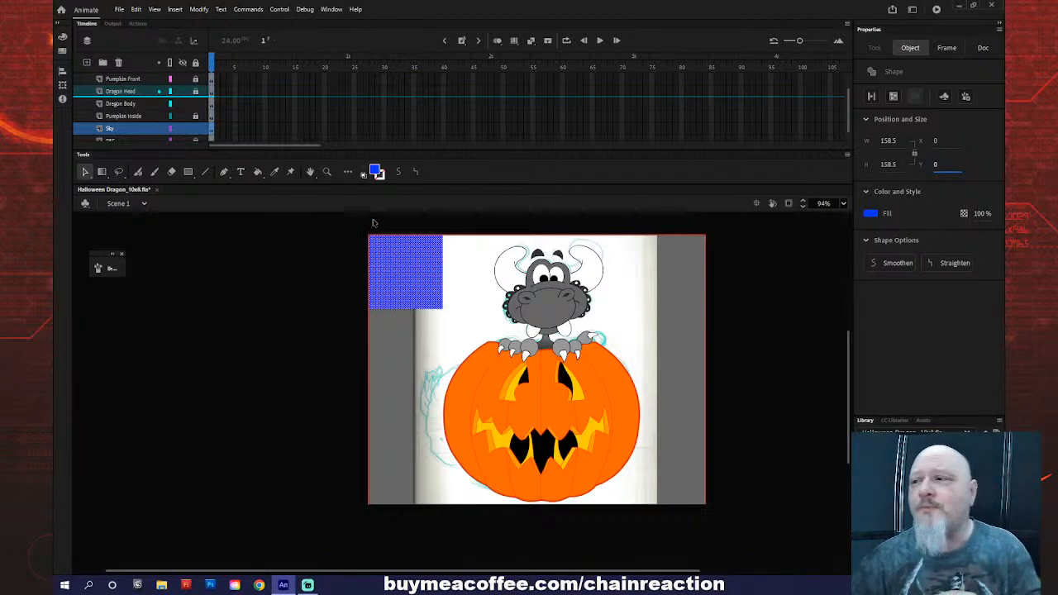
# - Resize the blue shape to 720 wide by 576 high to match the stage
pyautogui.click(797, 307)
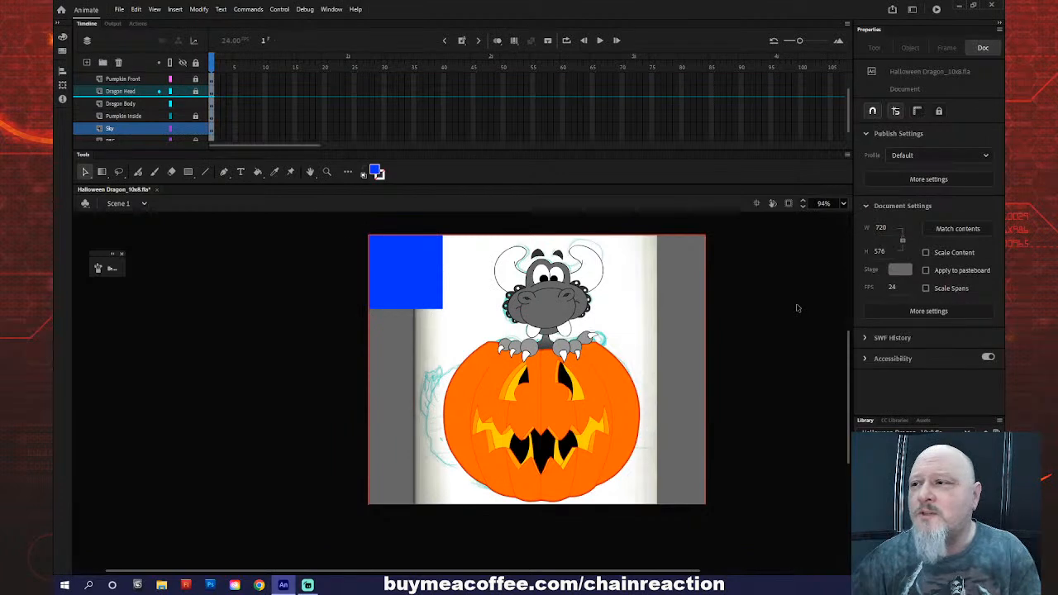
pyautogui.click(425, 264)
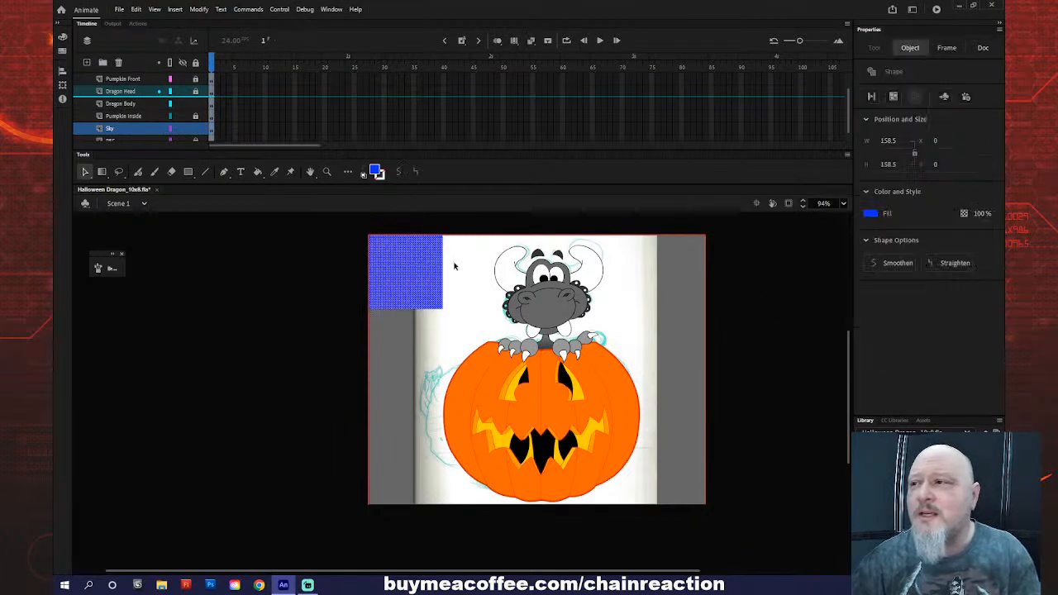
pyautogui.click(889, 140)
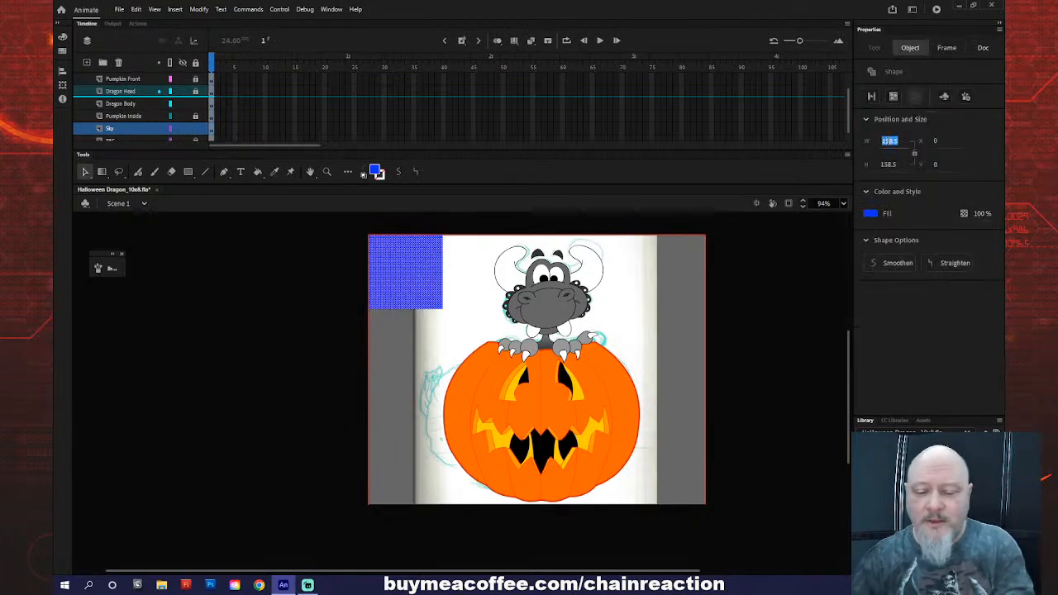
pyautogui.write('72')
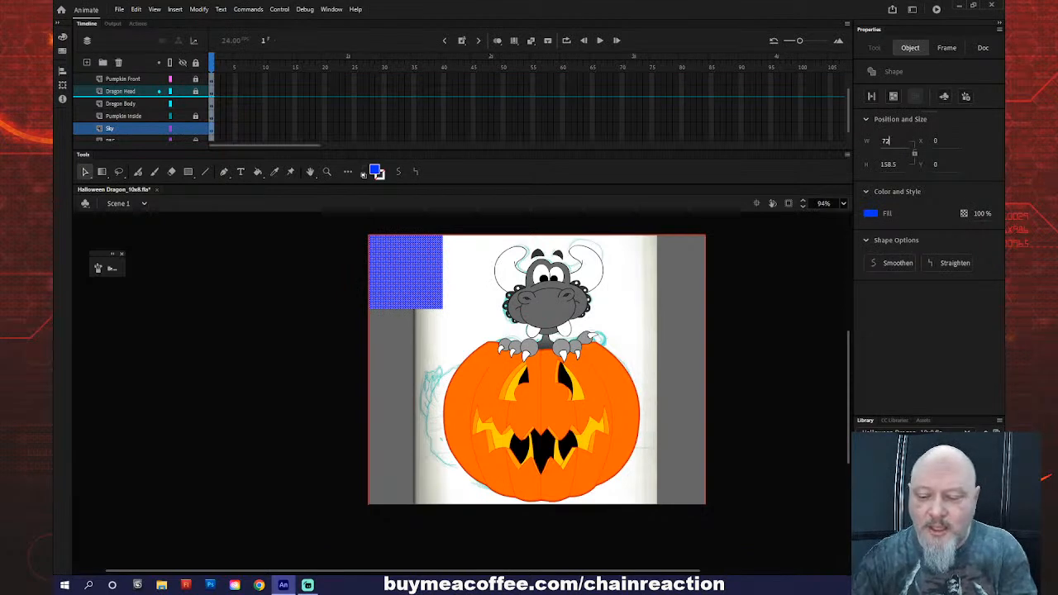
pyautogui.write('0')
pyautogui.press('Return')
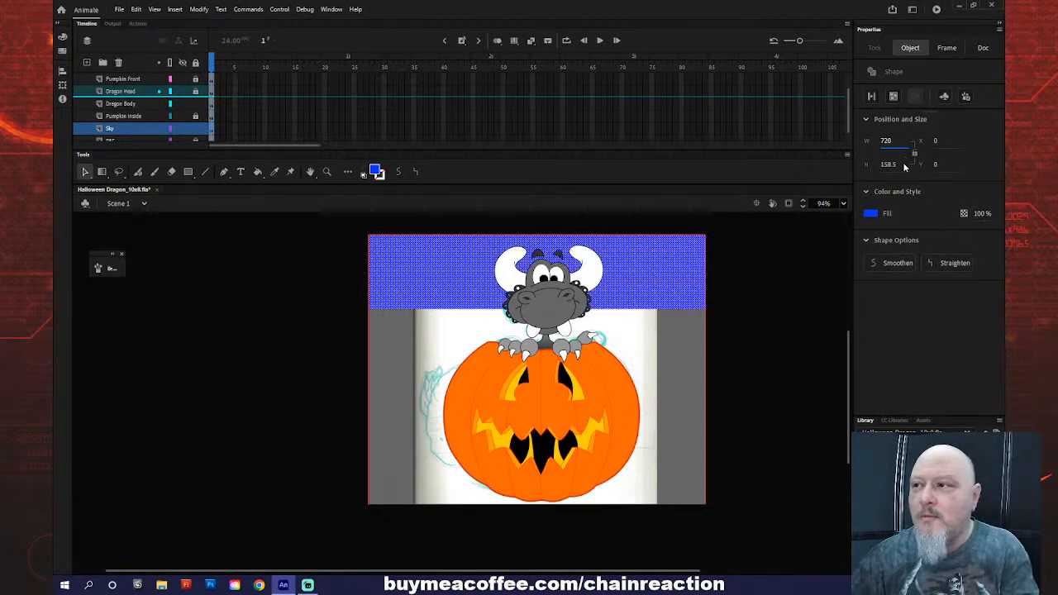
pyautogui.click(890, 163)
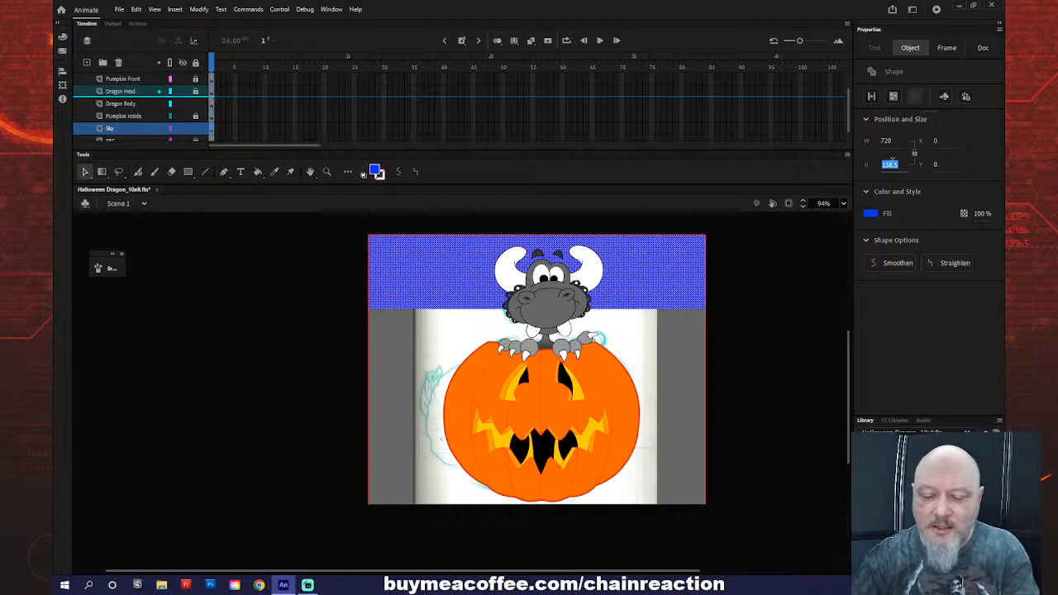
pyautogui.write('576')
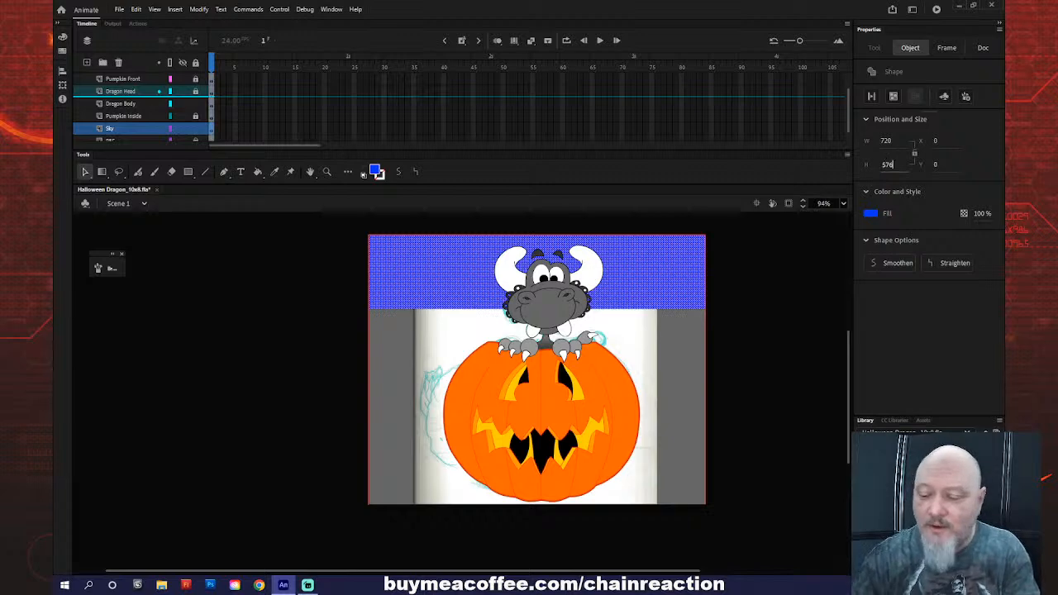
pyautogui.press('Return')
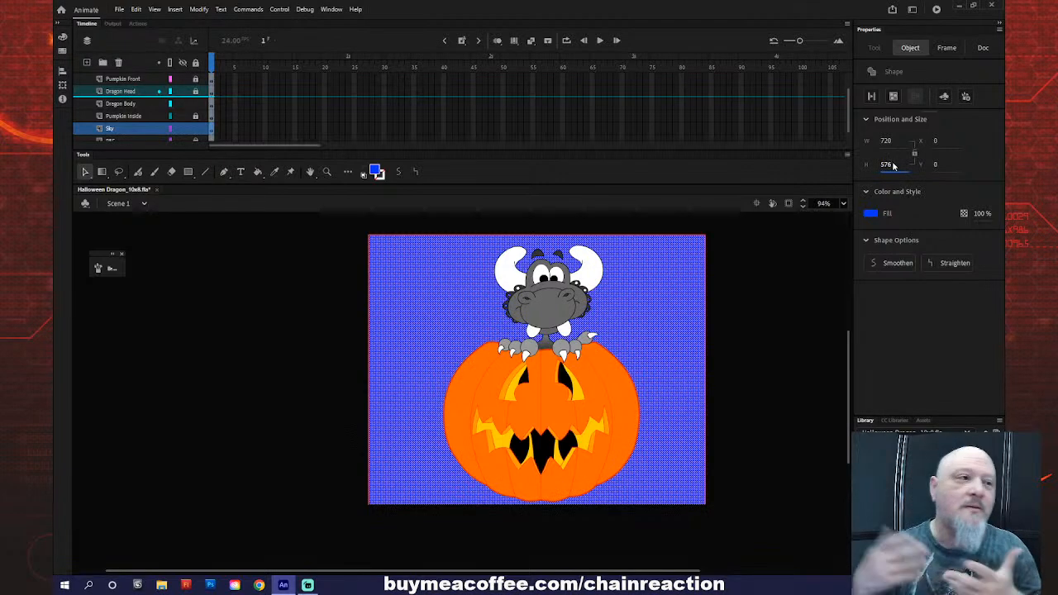
# - Deselect the blue sky shape, switch the fill to a linear gradient, and move the black stop to the start of the ramp
pyautogui.click(285, 334)
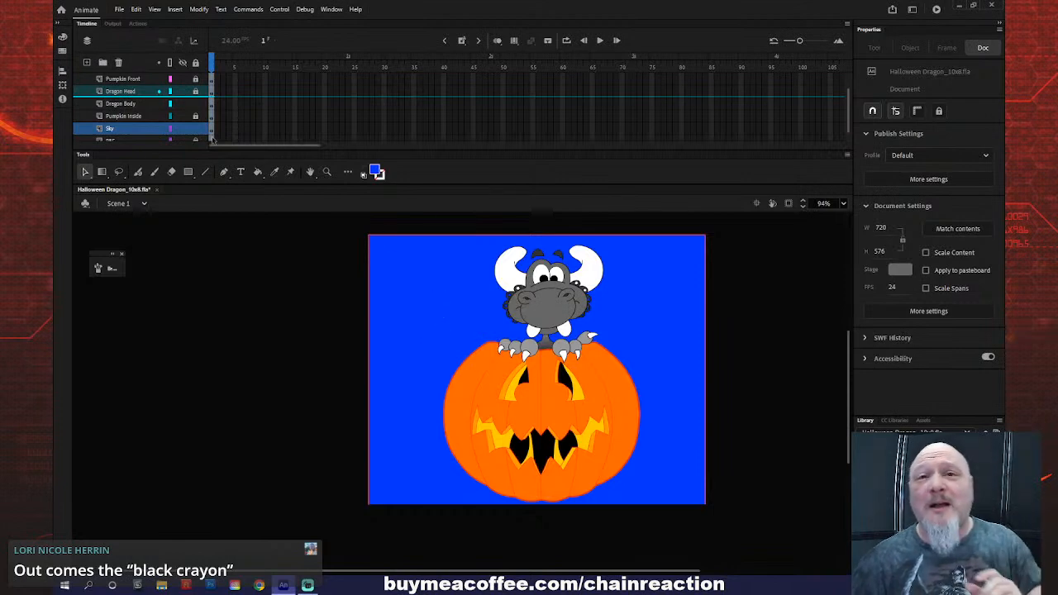
pyautogui.click(61, 37)
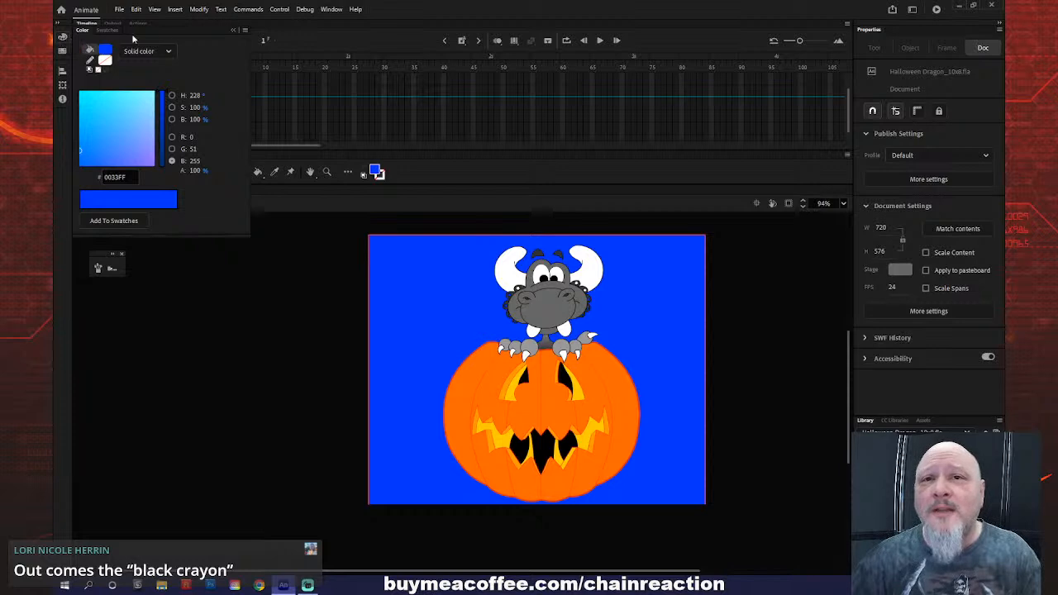
pyautogui.moveTo(168, 29); pyautogui.dragTo(240, 282)
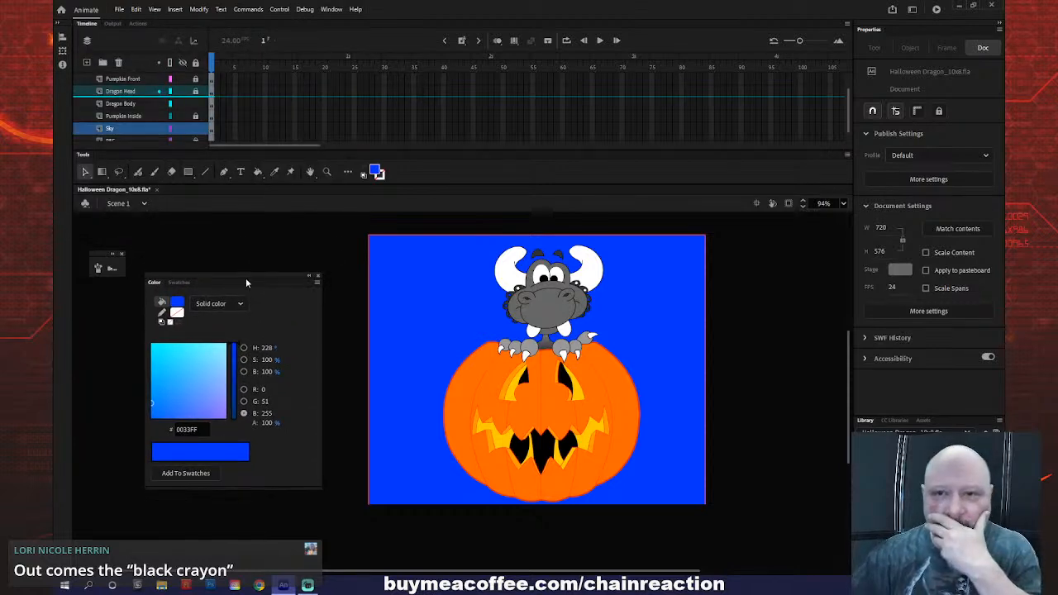
pyautogui.click(240, 304)
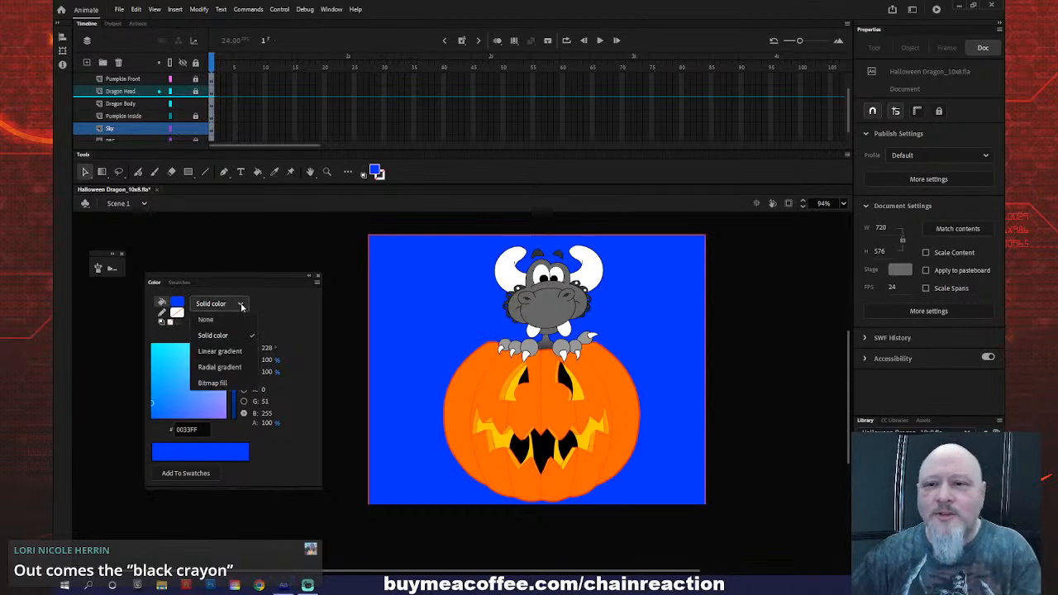
pyautogui.click(236, 351)
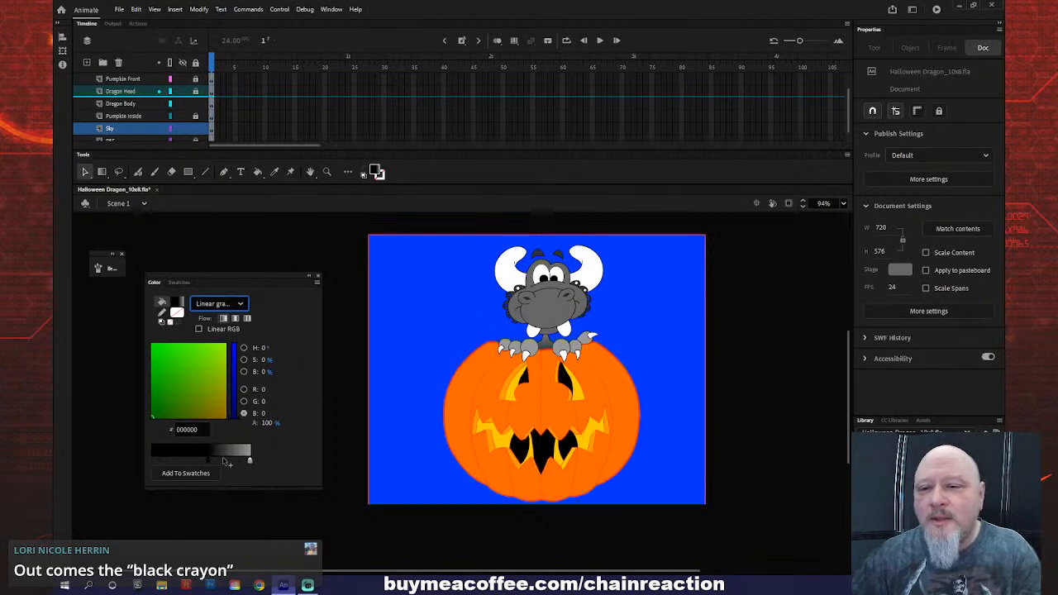
pyautogui.moveTo(206, 460); pyautogui.dragTo(150, 462)
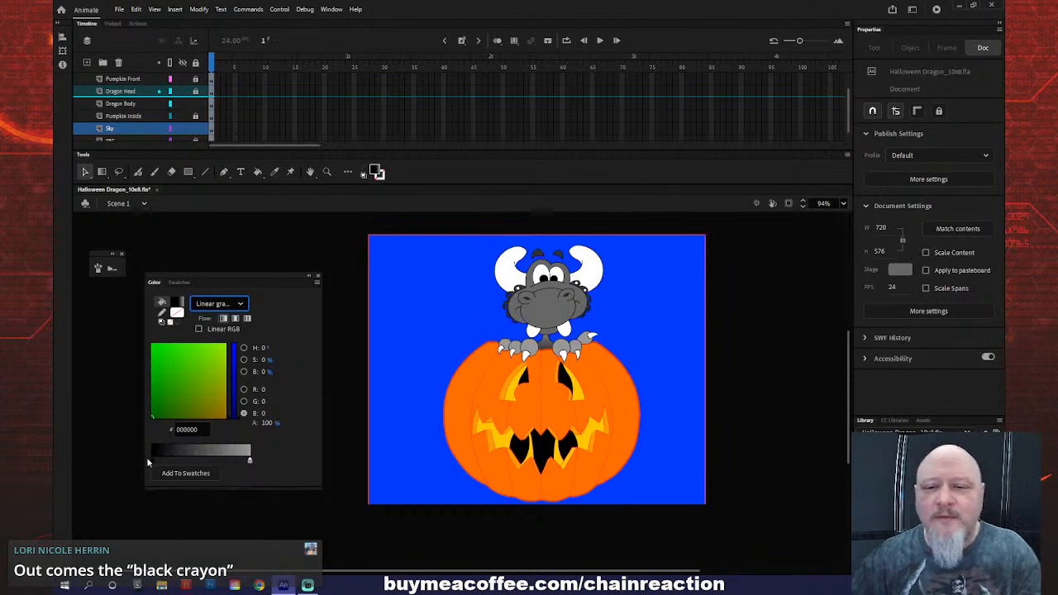
# - Set the gradient's starting stop to the very dark blue 0E1115
pyautogui.doubleClick(152, 461)
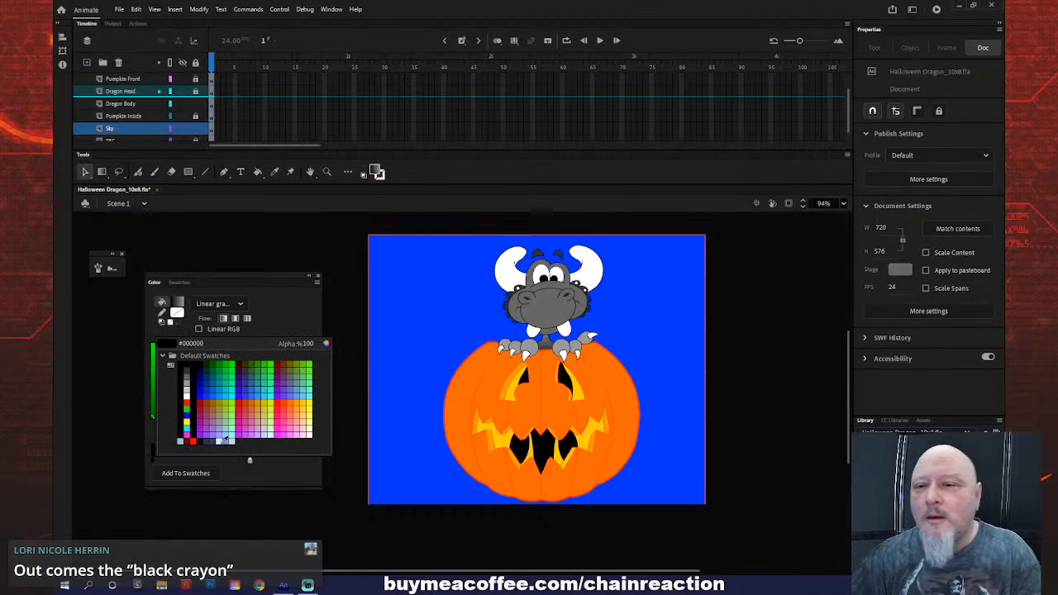
pyautogui.click(327, 346)
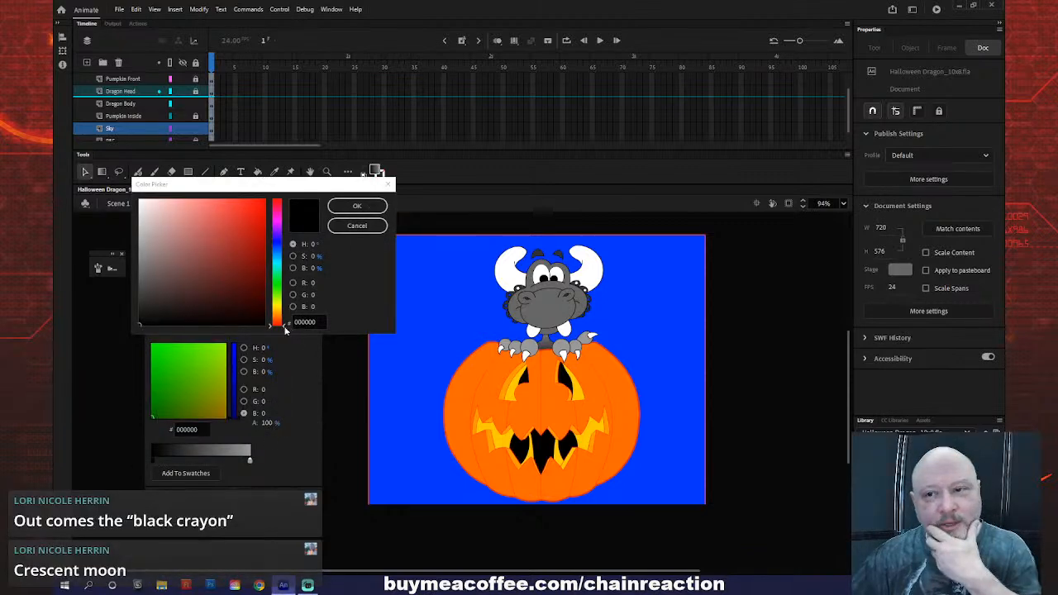
pyautogui.moveTo(289, 324); pyautogui.dragTo(286, 254)
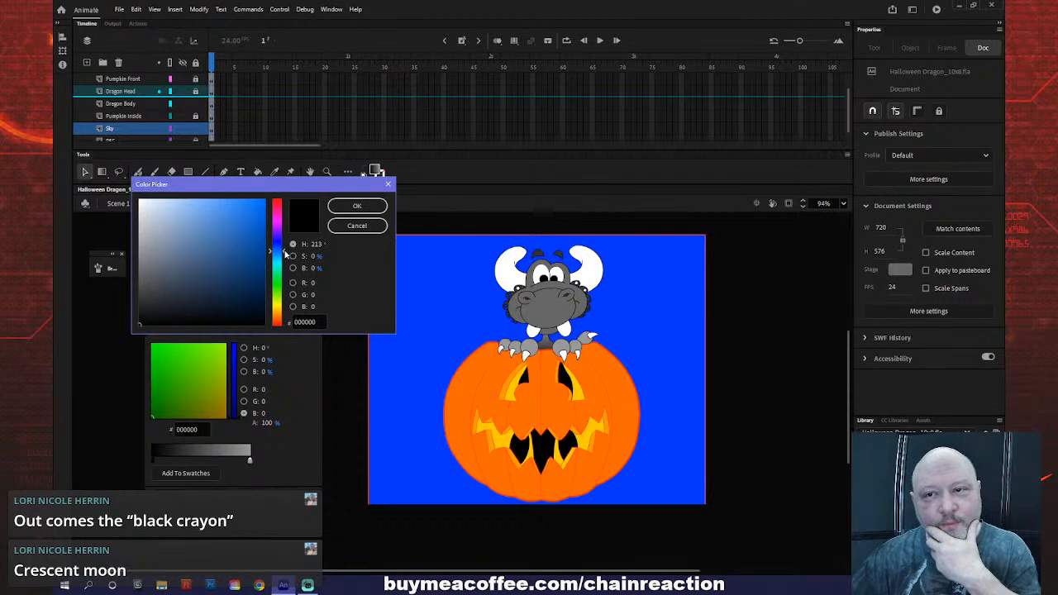
pyautogui.moveTo(219, 298); pyautogui.dragTo(196, 312)
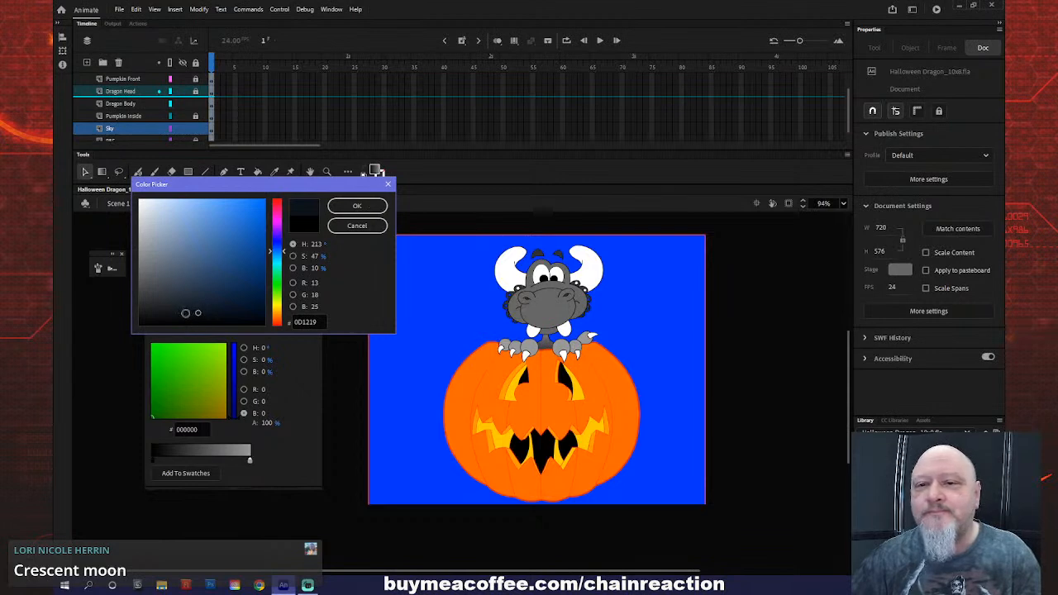
pyautogui.moveTo(188, 312); pyautogui.dragTo(181, 315)
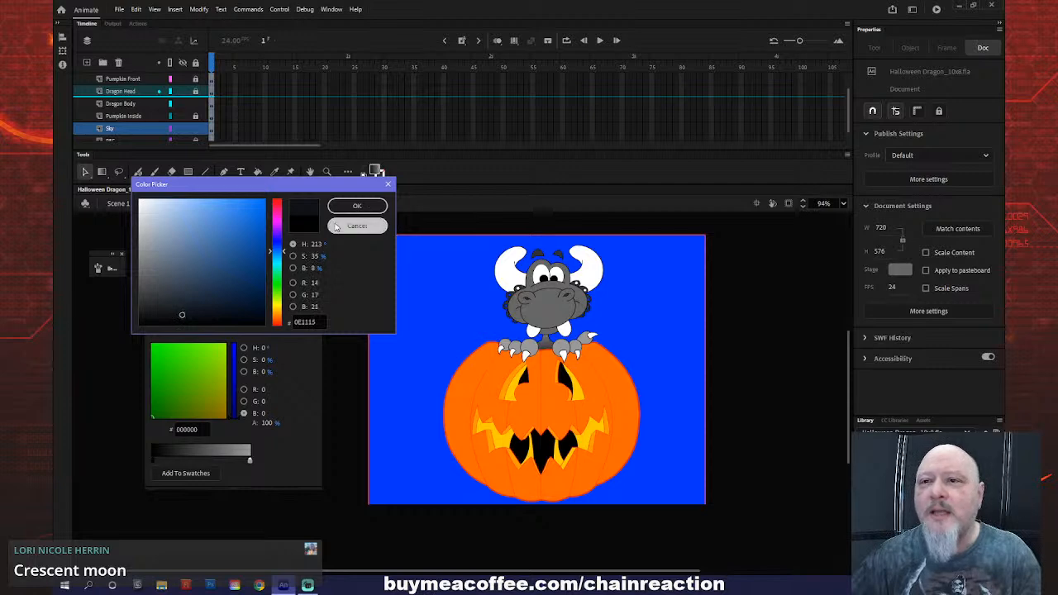
pyautogui.click(342, 207)
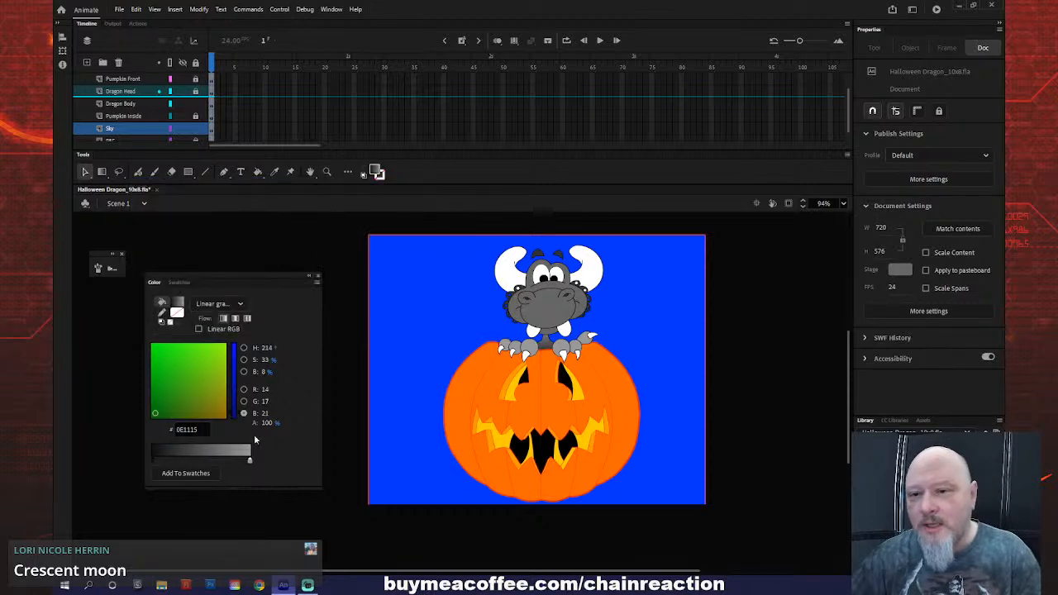
# - Set the gradient's end stop to the muted dark blue 2C395F
pyautogui.doubleClick(250, 461)
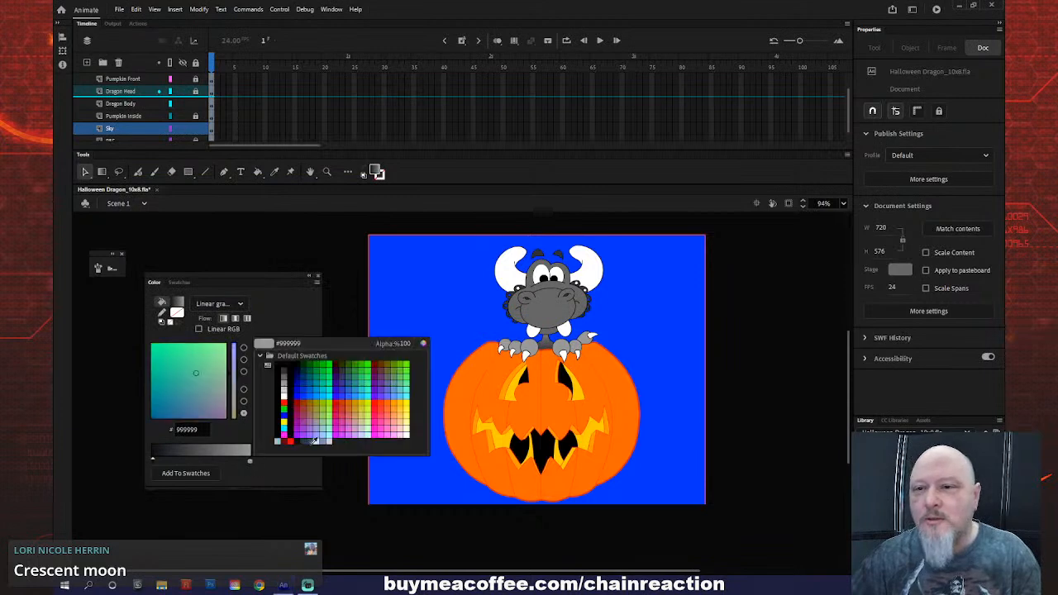
pyautogui.click(304, 387)
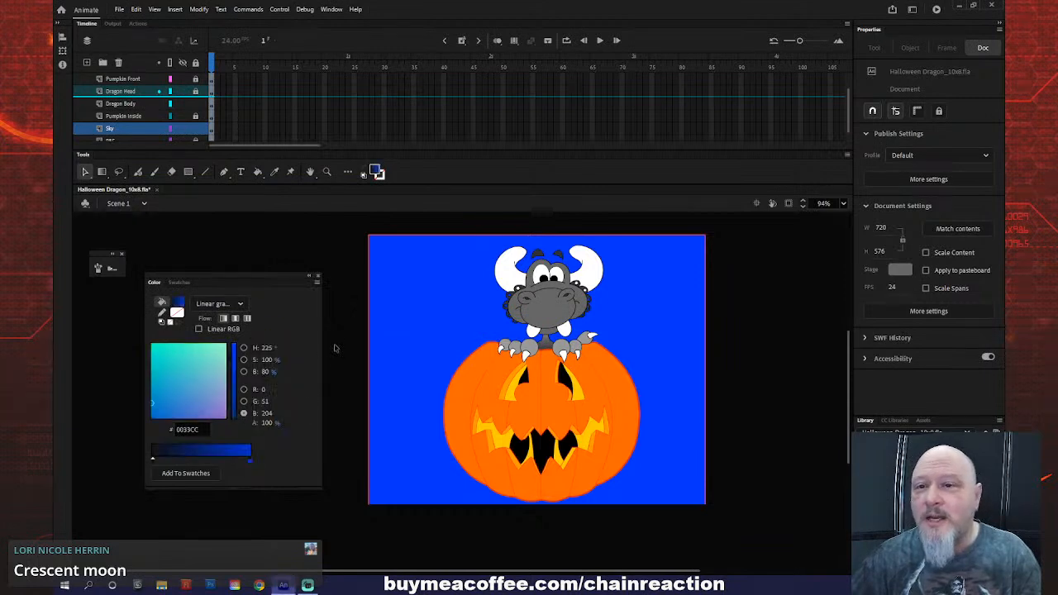
pyautogui.doubleClick(250, 460)
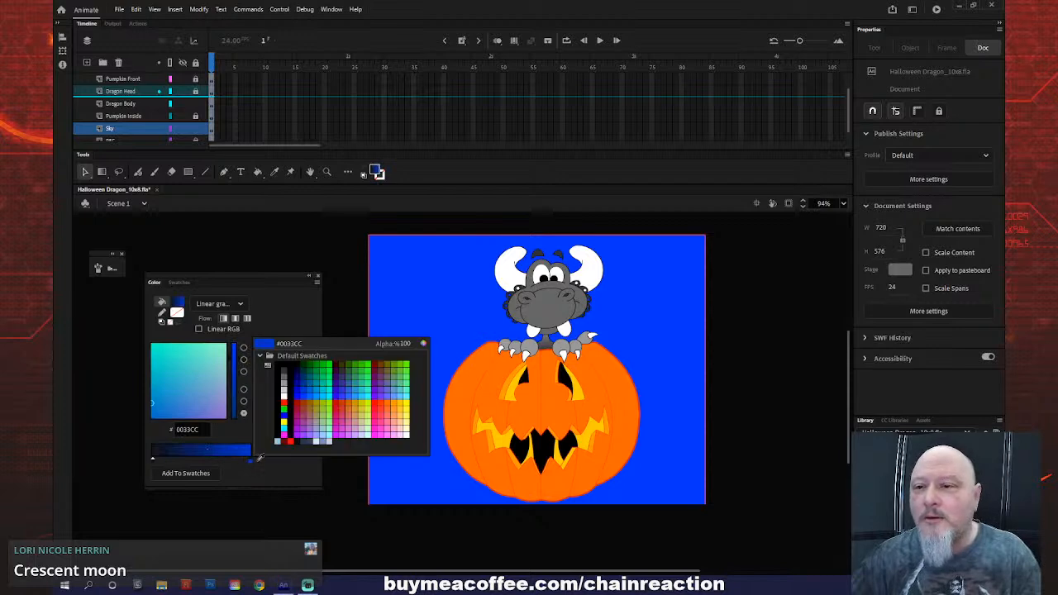
pyautogui.click(423, 344)
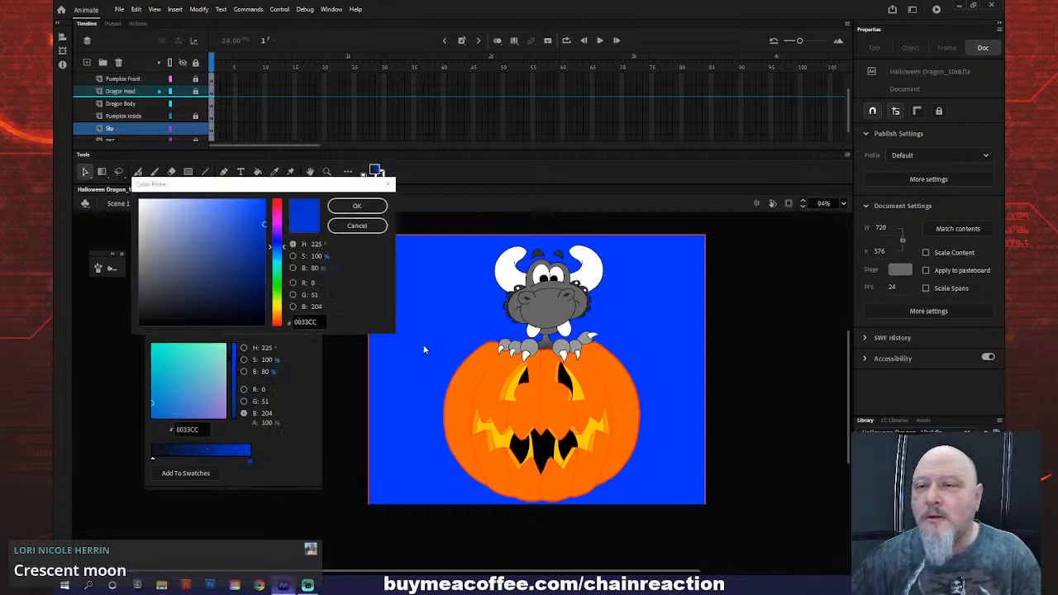
pyautogui.click(198, 232)
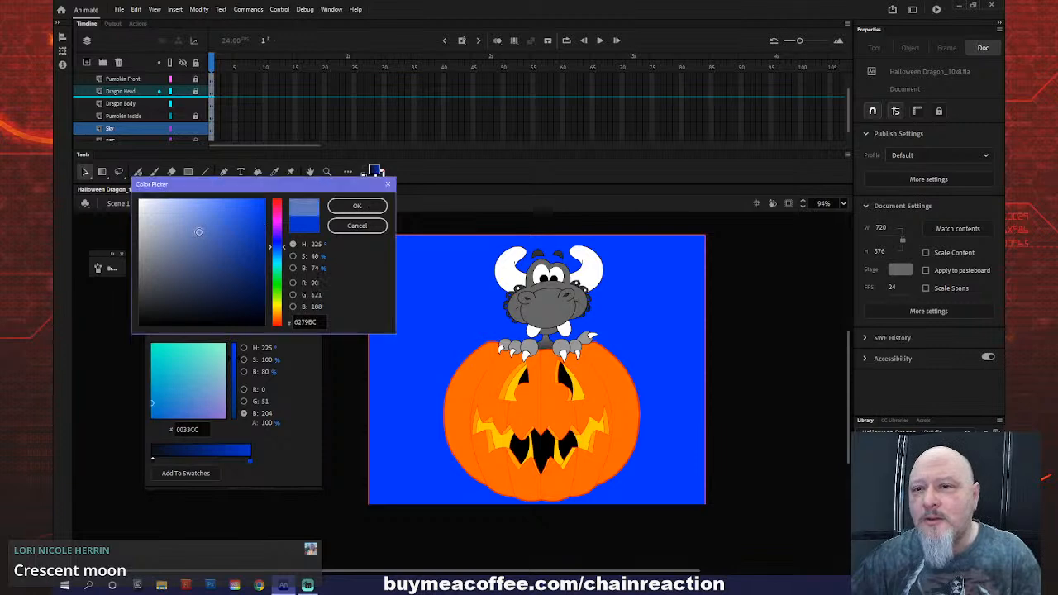
pyautogui.click(210, 257)
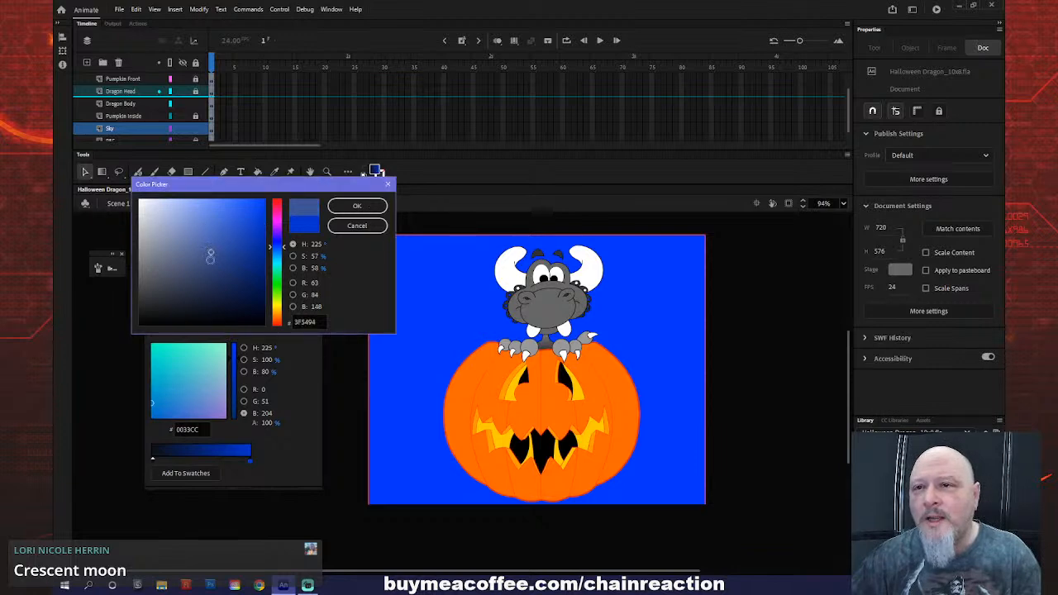
pyautogui.click(209, 266)
pyautogui.moveTo(209, 265); pyautogui.dragTo(208, 279)
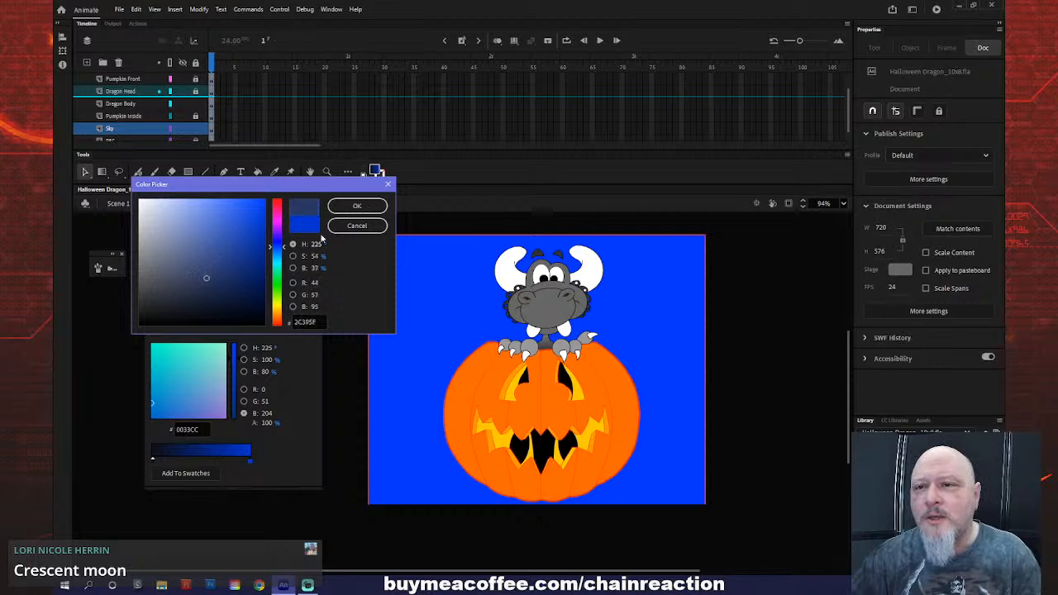
pyautogui.click(357, 206)
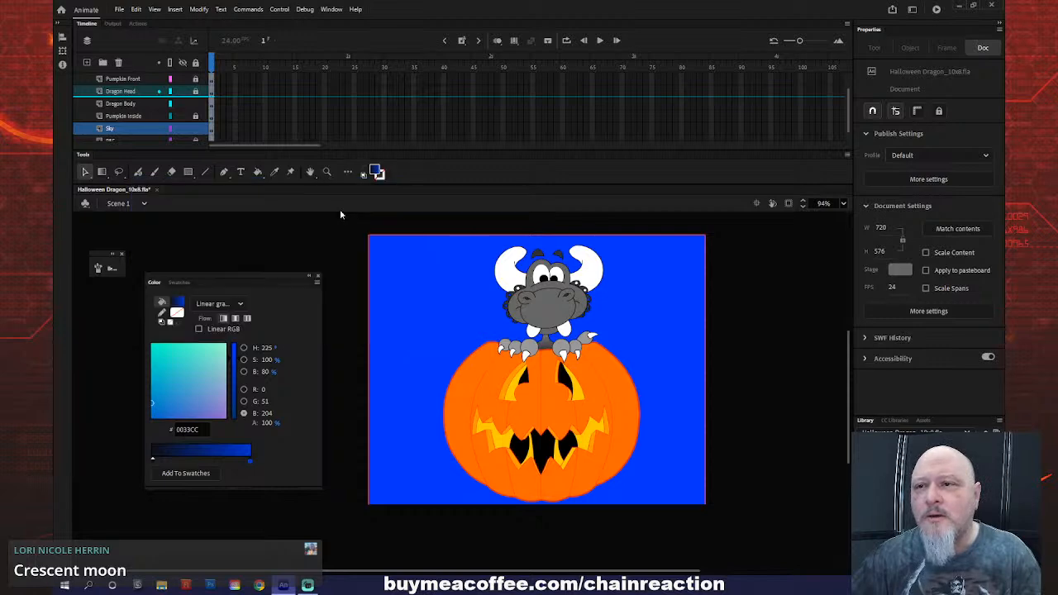
# - Fill the sky rectangle with the dark blue gradient using the Paint Bucket with Lock Fill turned off
pyautogui.press('k')
pyautogui.click(437, 298)
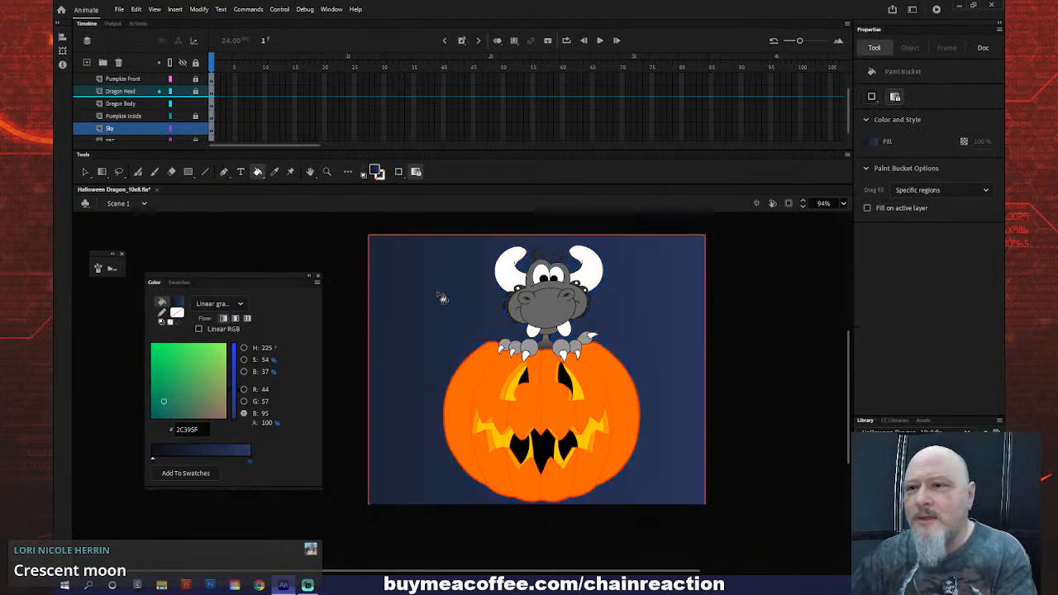
pyautogui.click(428, 264)
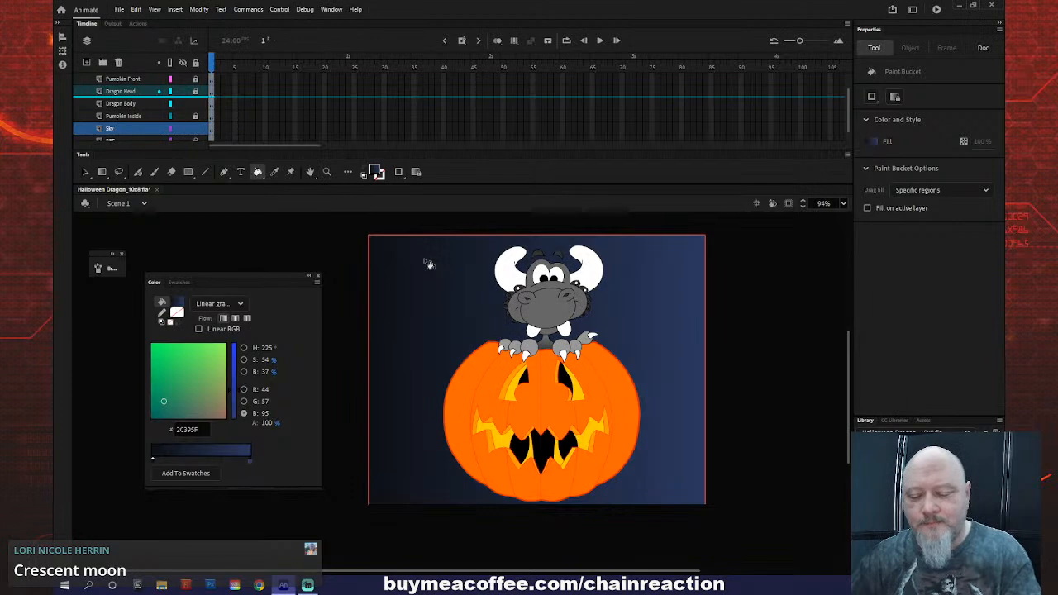
pyautogui.click(428, 264)
# - Rotate the sky gradient to run vertically with the dark end at the top, shorten it, and shift it upward with Gradient Transform
pyautogui.press('f')
pyautogui.click(467, 289)
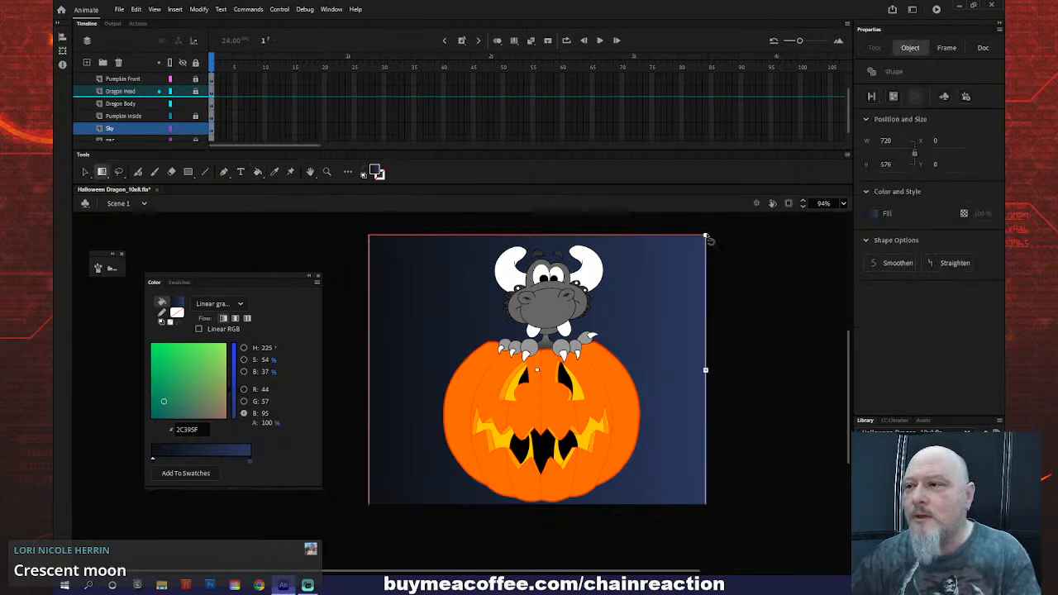
pyautogui.moveTo(706, 238); pyautogui.dragTo(633, 492)
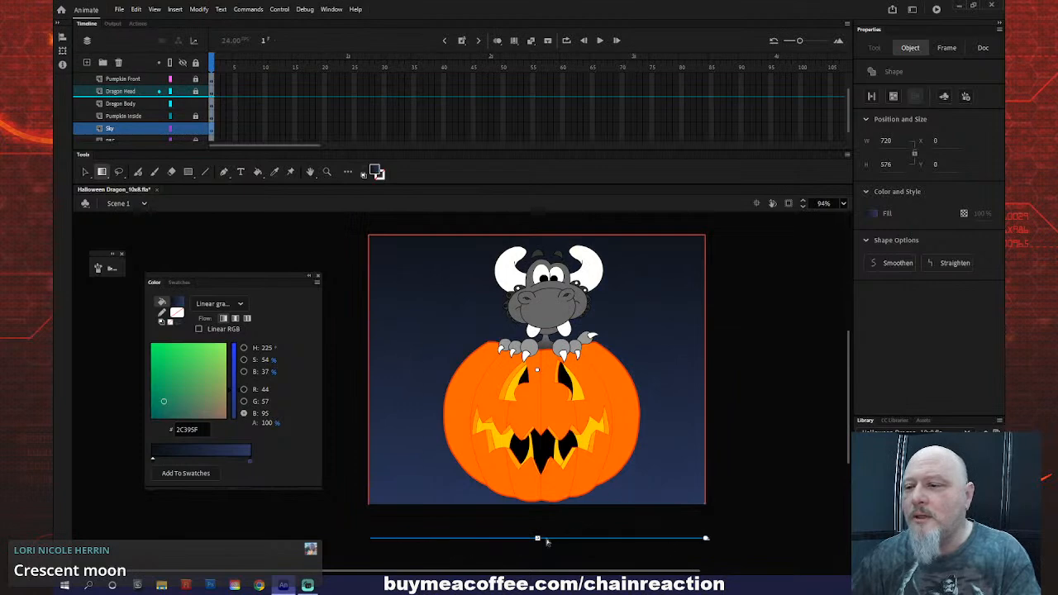
pyautogui.moveTo(537, 537); pyautogui.dragTo(537, 448)
pyautogui.moveTo(537, 369); pyautogui.dragTo(534, 331)
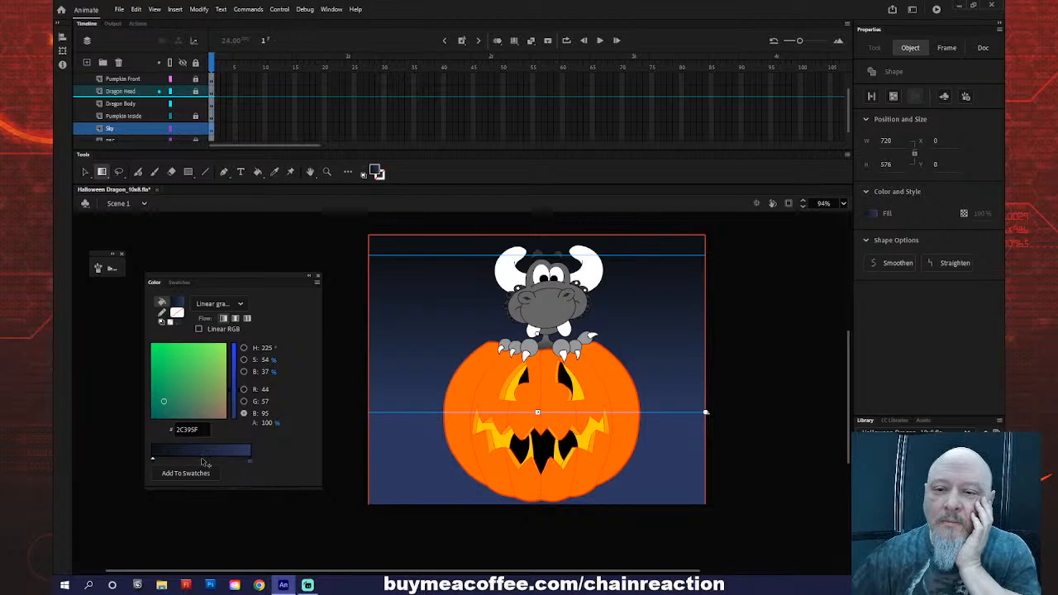
# - Add a stop midway along the sky gradient and set its blue end stop to 1C2D5E
pyautogui.click(250, 458)
pyautogui.click(250, 462)
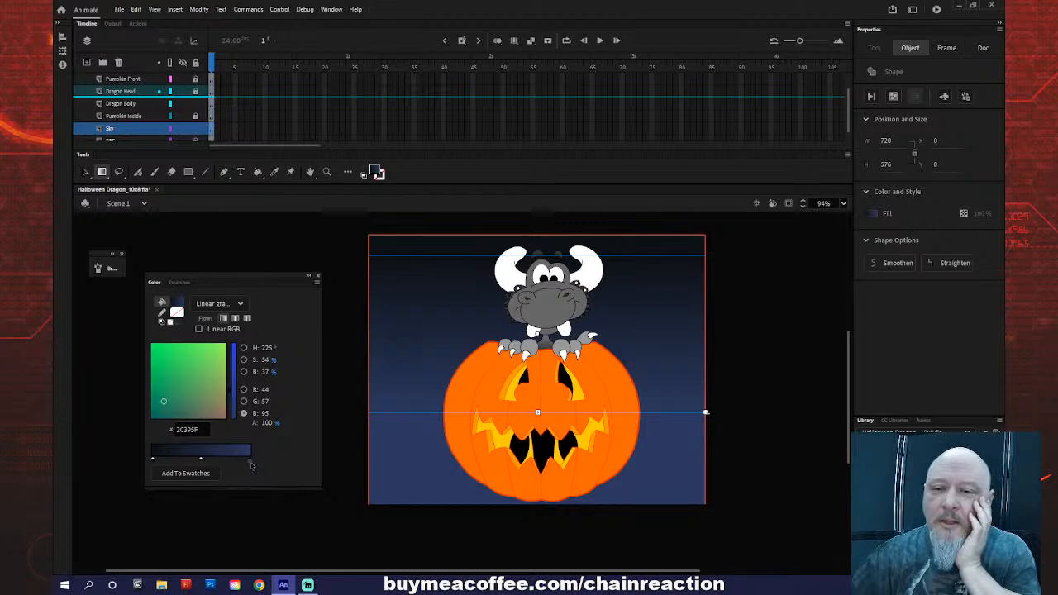
pyautogui.doubleClick(250, 462)
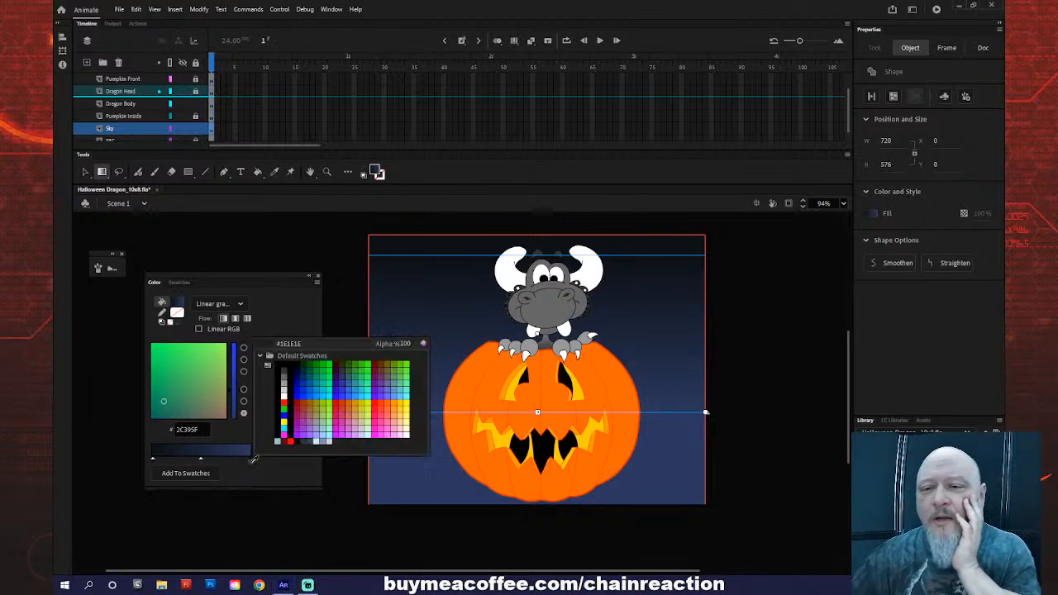
pyautogui.click(423, 344)
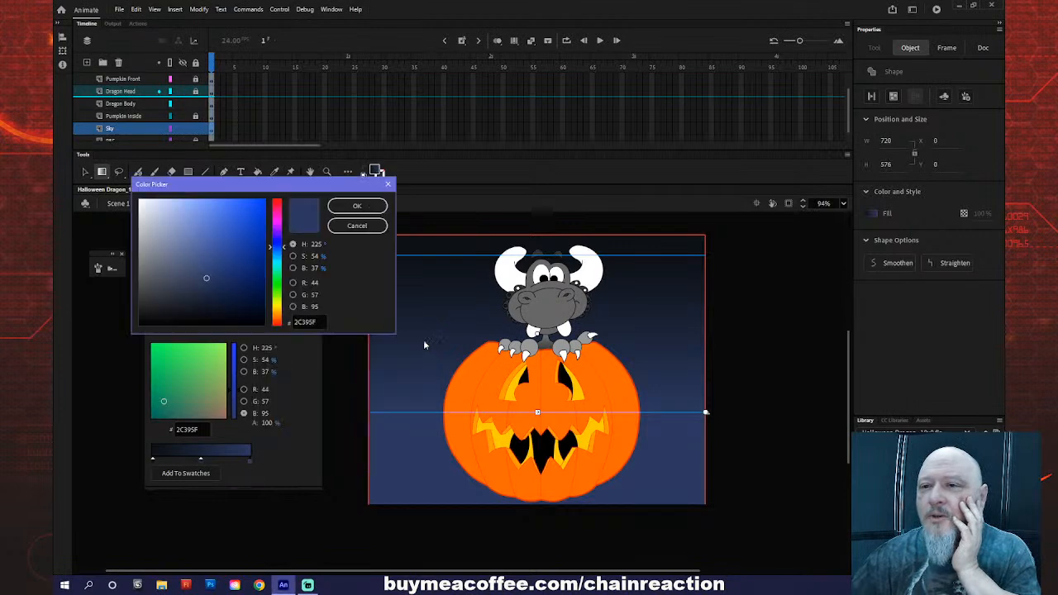
pyautogui.click(243, 290)
pyautogui.click(227, 279)
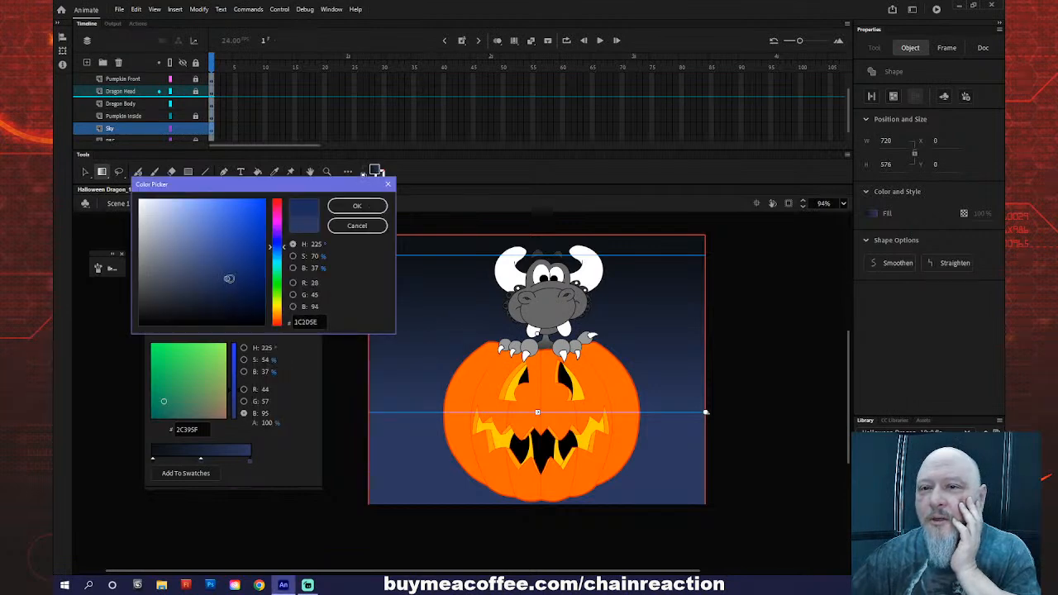
pyautogui.click(340, 207)
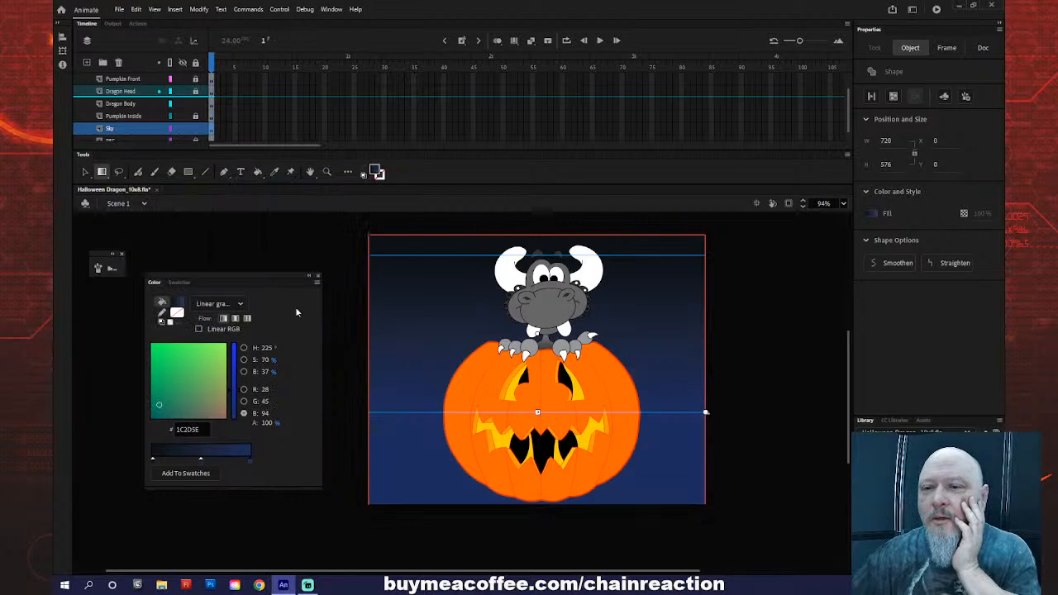
# - Set the sky gradient's end stop to the deeper blue 162962 and close the color settings
pyautogui.click(251, 465)
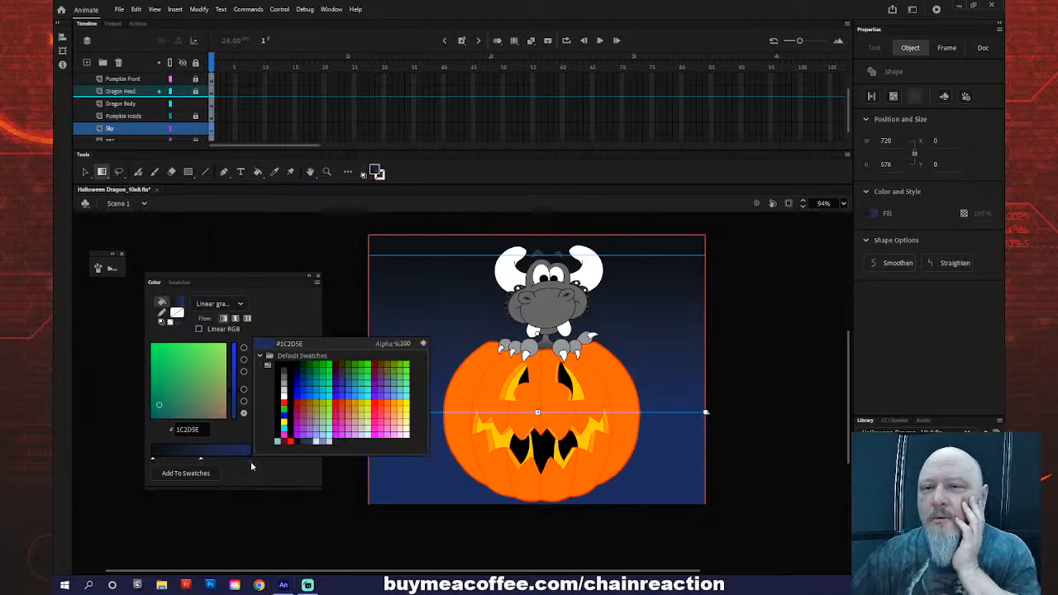
pyautogui.click(424, 345)
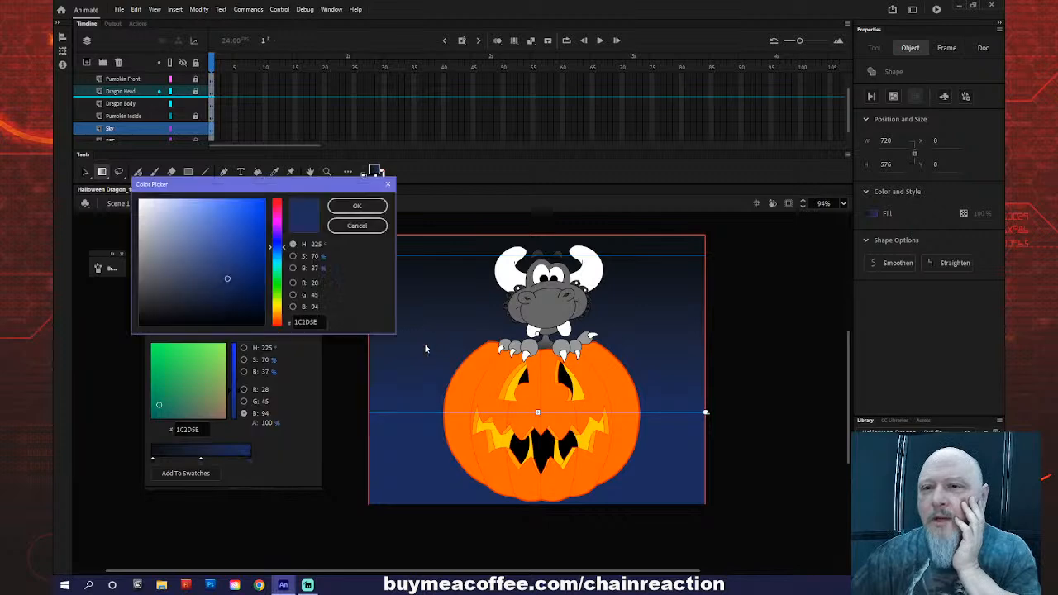
pyautogui.click(237, 276)
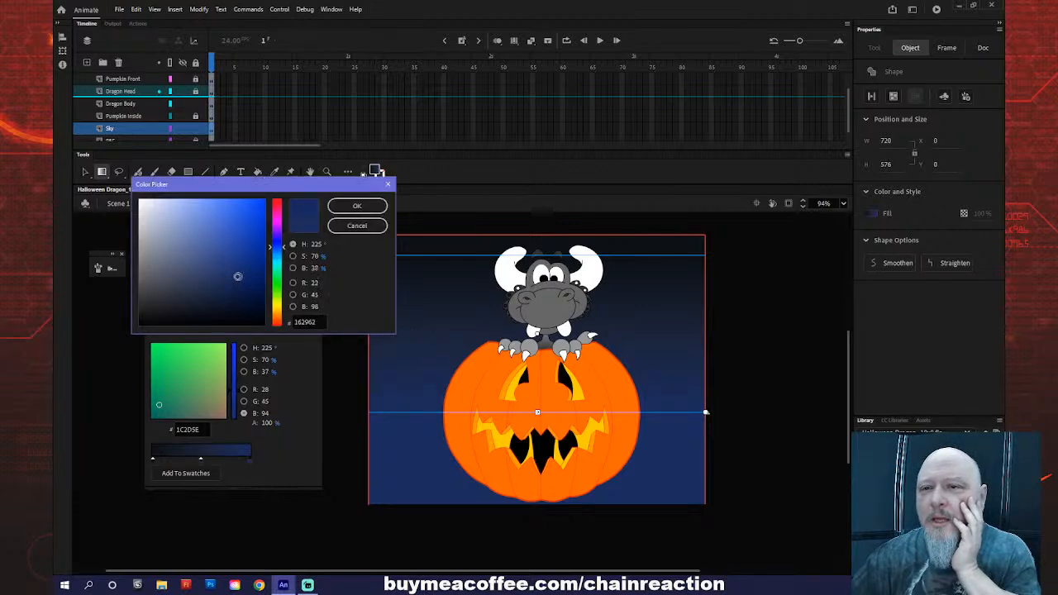
pyautogui.click(357, 205)
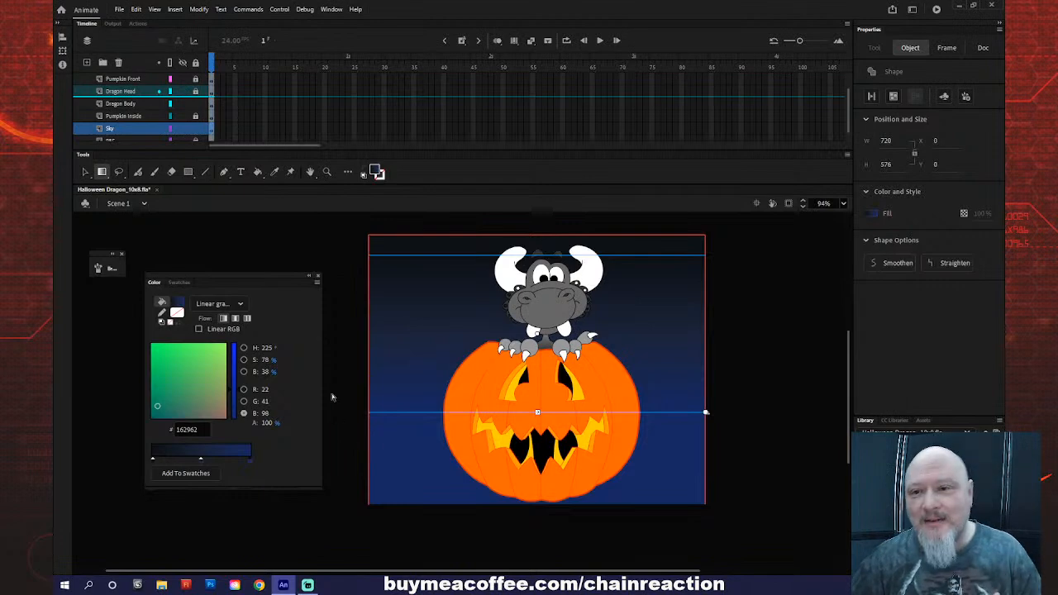
pyautogui.click(318, 277)
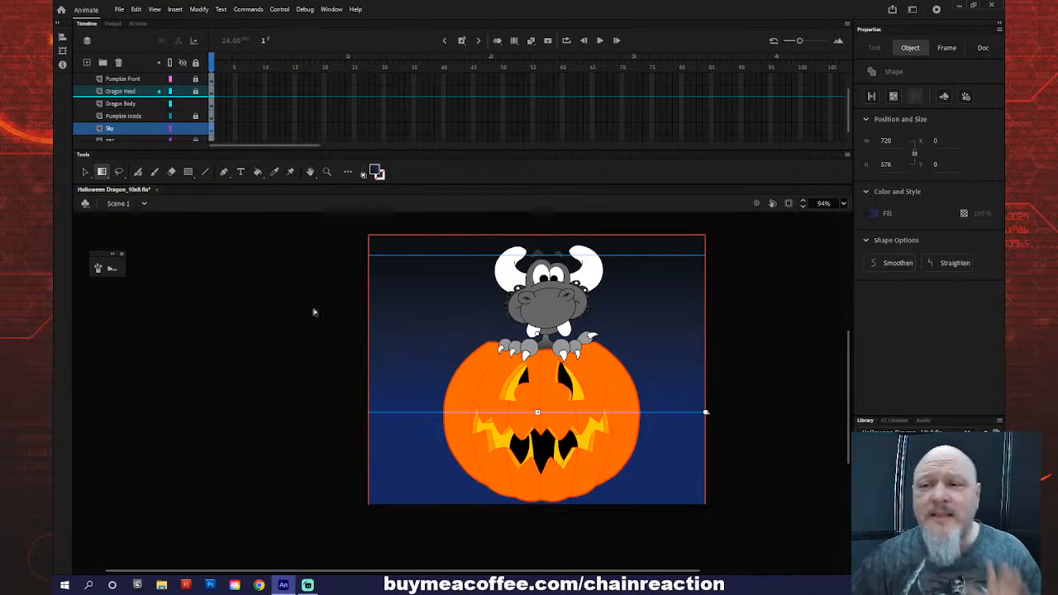
# - Deselect the sky shape and save the document
pyautogui.click(299, 308)
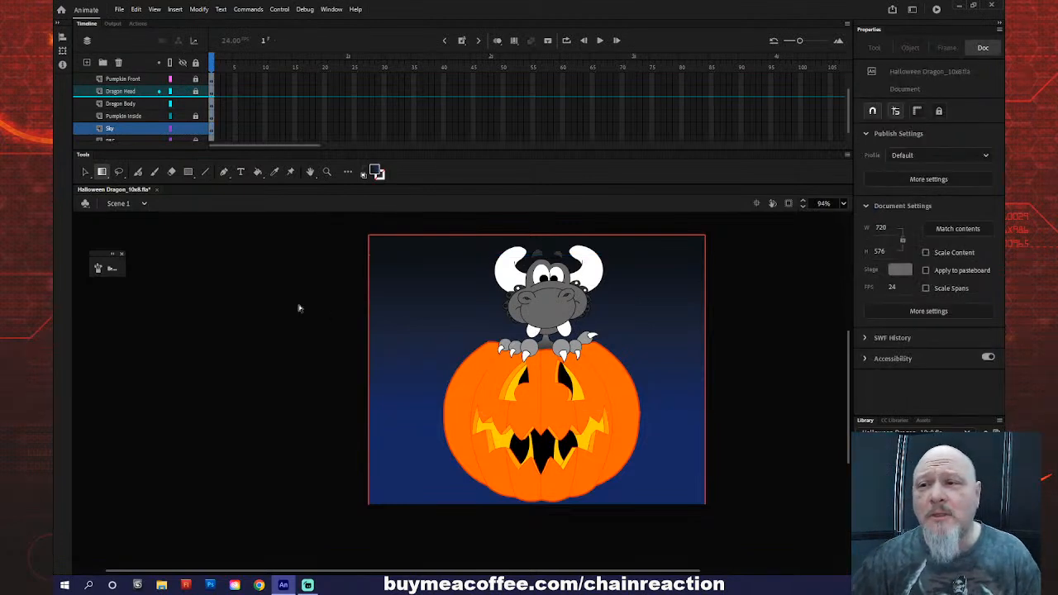
pyautogui.click(120, 10)
pyautogui.click(132, 99)
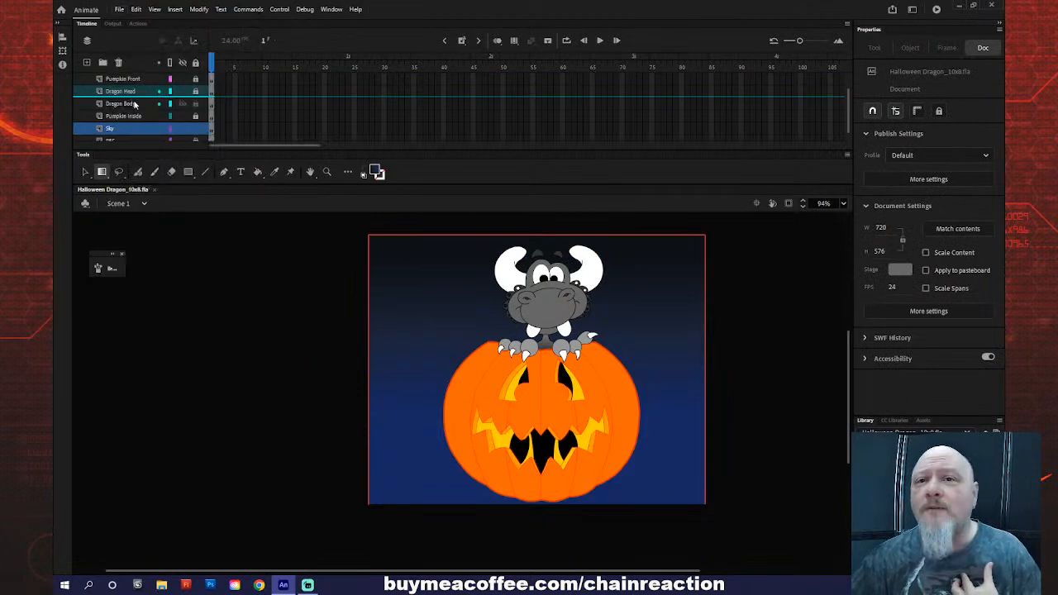
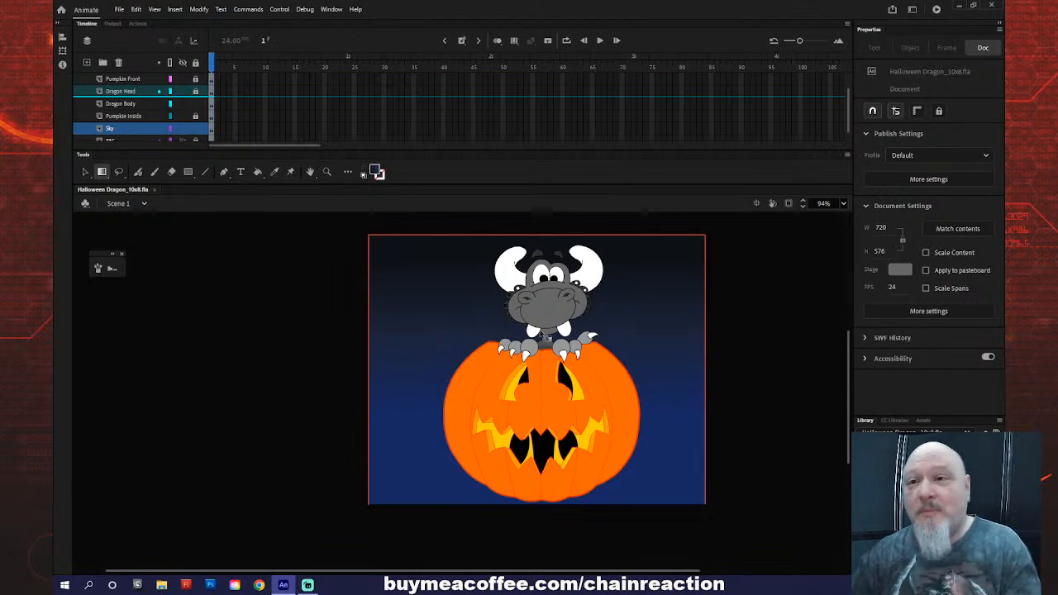
# - Insert a new layer directly above the Sky layer and name it Mid ground
pyautogui.rightClick(146, 129)
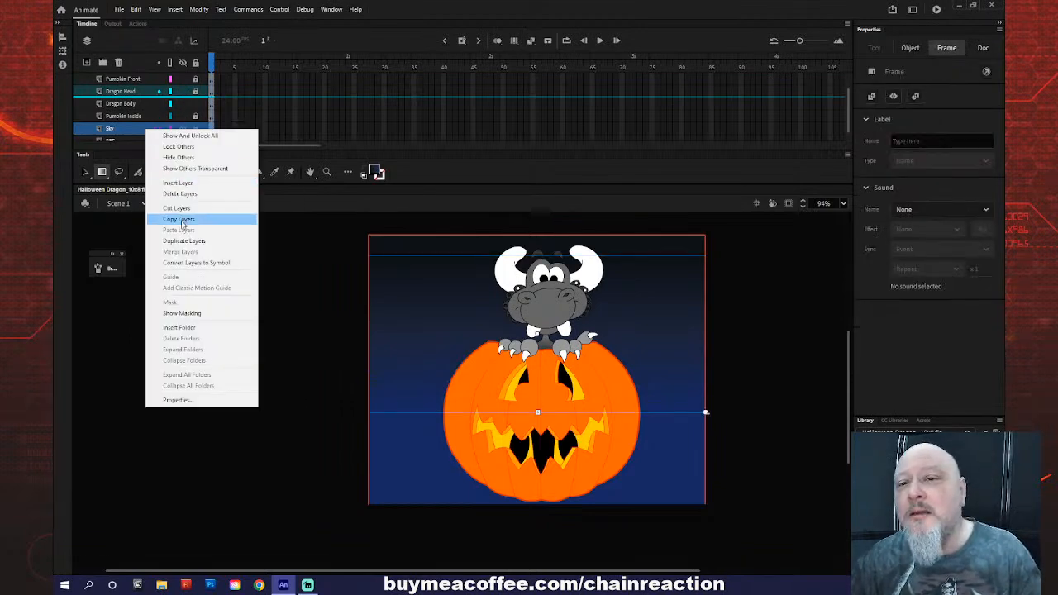
pyautogui.click(180, 183)
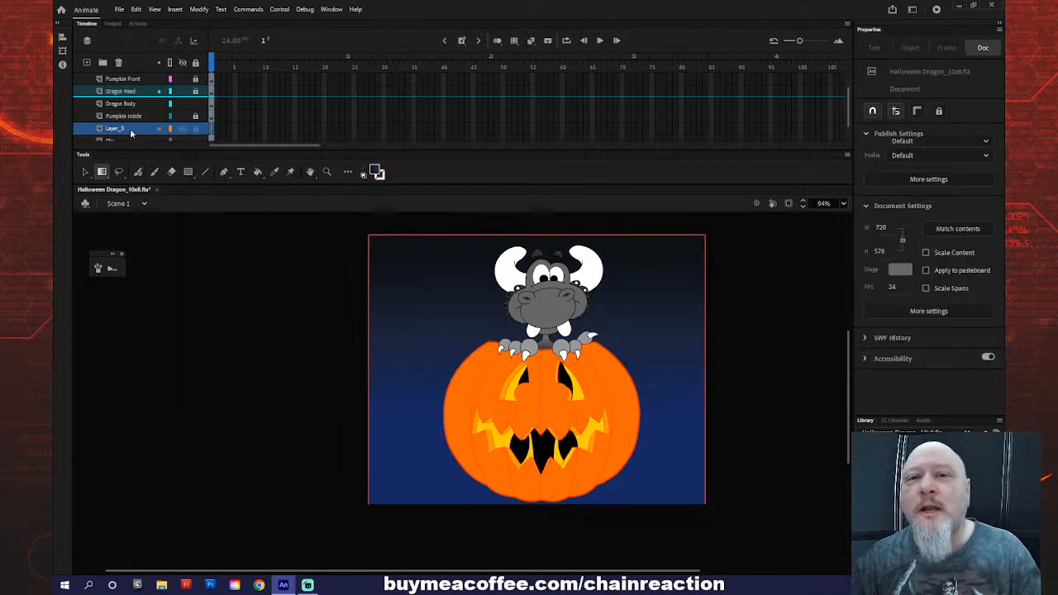
pyautogui.doubleClick(118, 129)
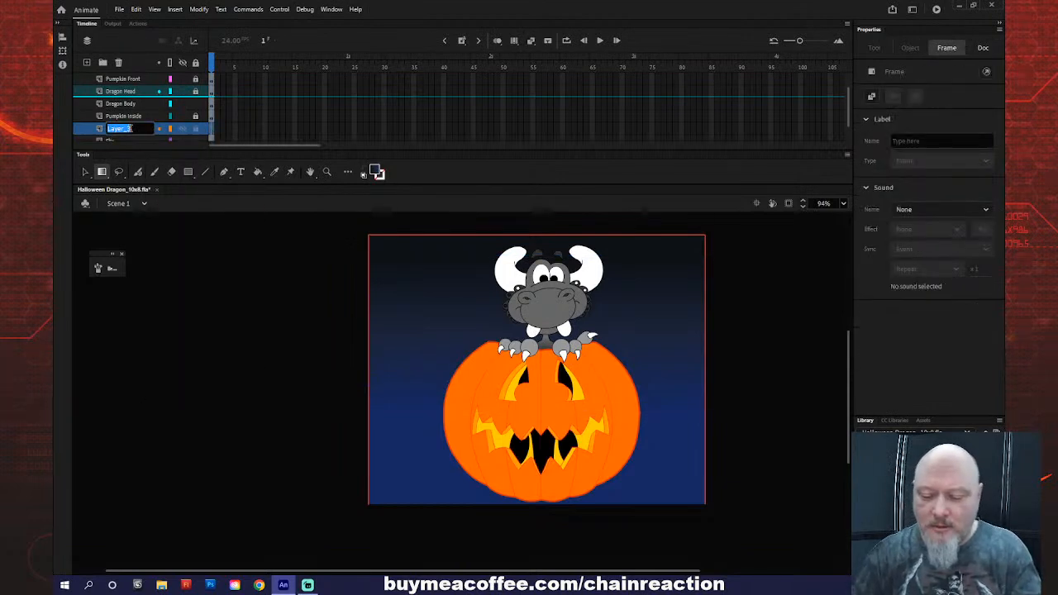
pyautogui.write('Mid')
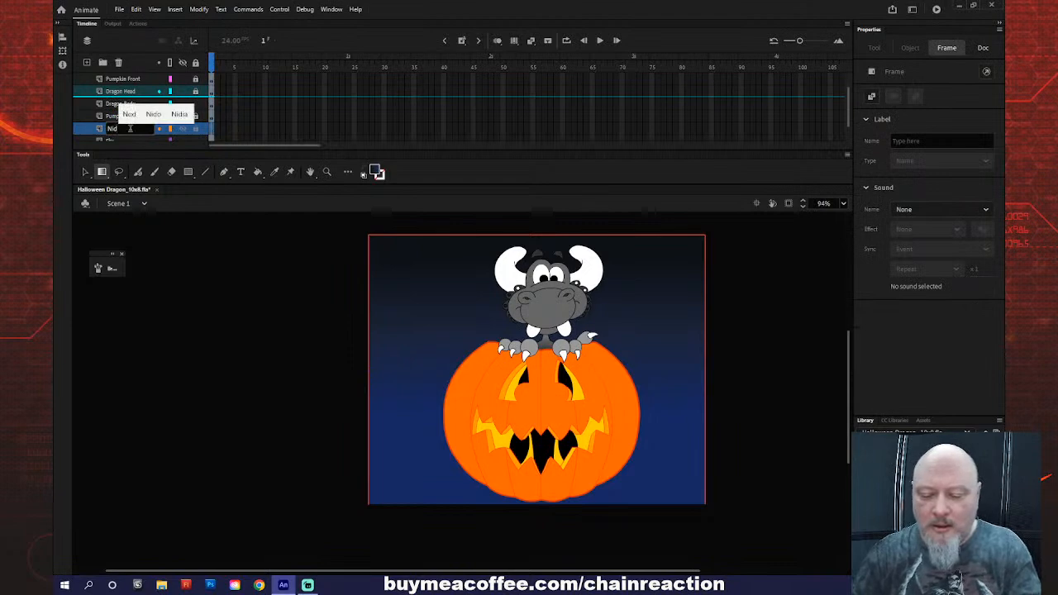
pyautogui.write(' ground')
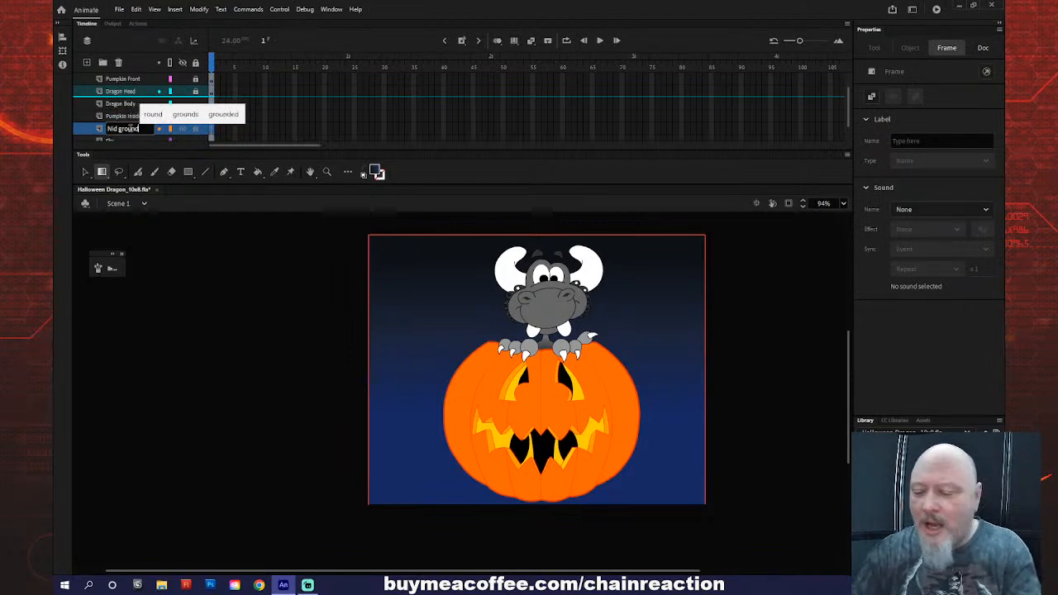
pyautogui.press('Return')
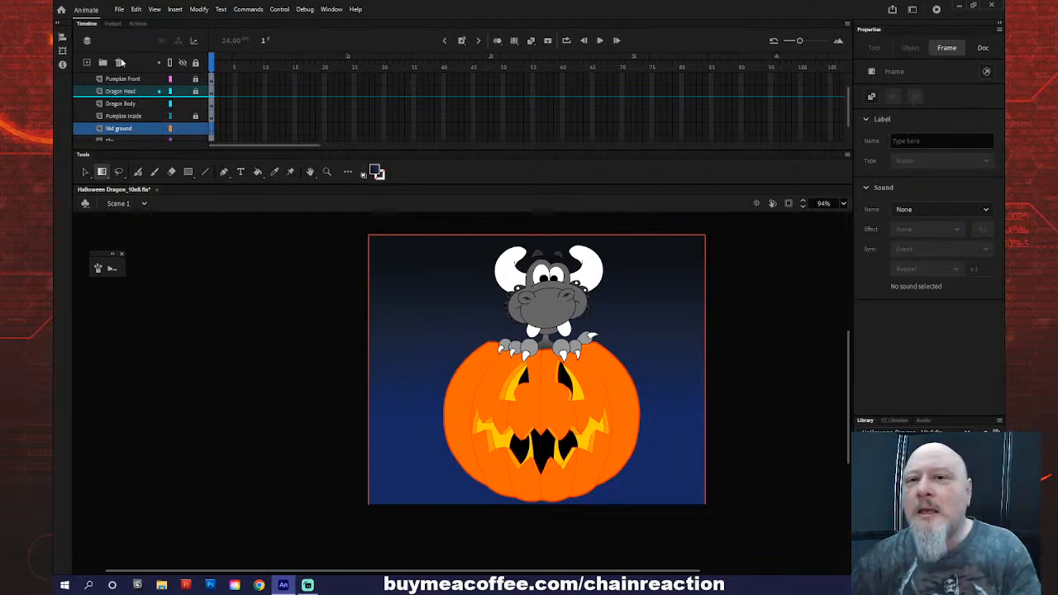
pyautogui.doubleClick(117, 129)
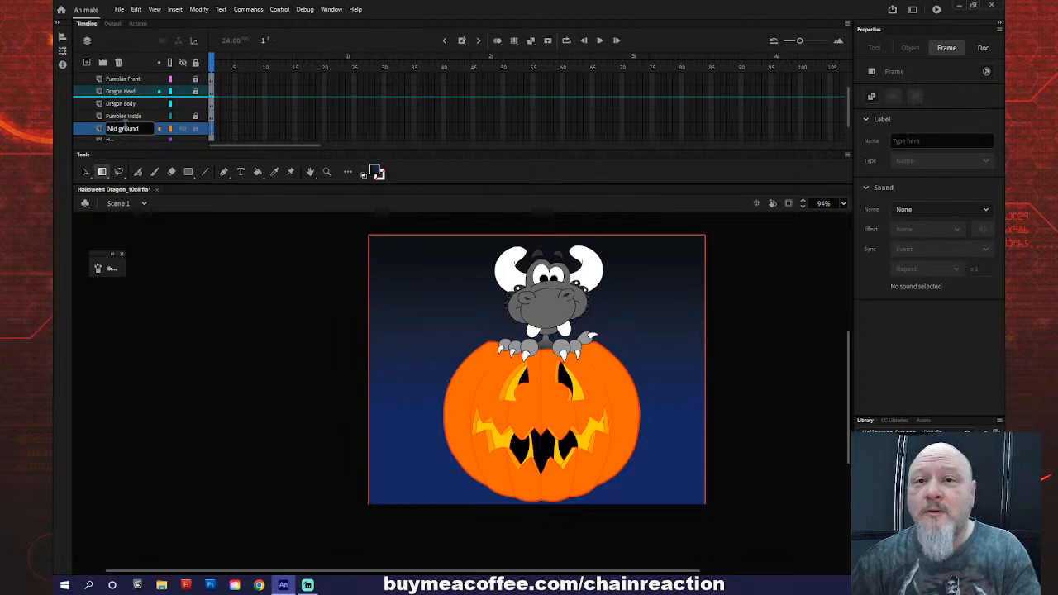
pyautogui.press('BackSpace')
pyautogui.write('M')
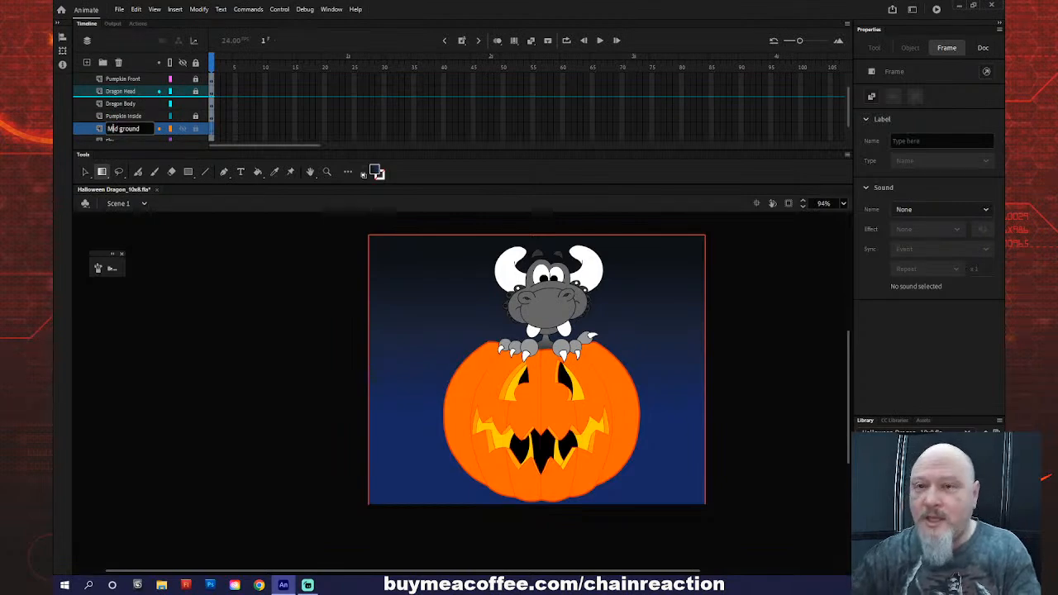
pyautogui.click(205, 289)
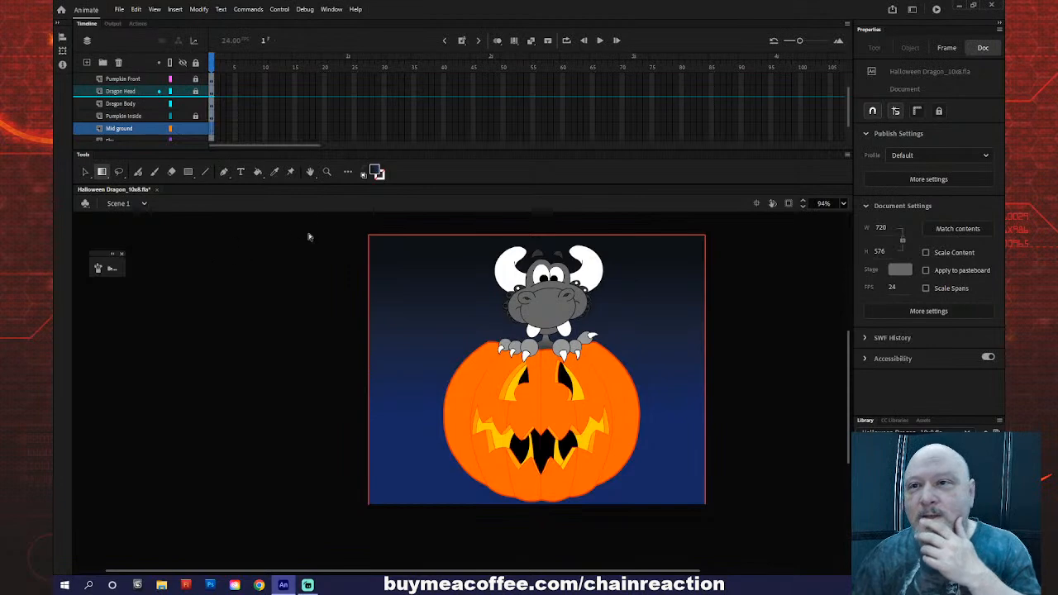
# - Paint a thin, gently uneven black horizon line across the stage behind the pumpkin with the Classic Brush
pyautogui.click(377, 173)
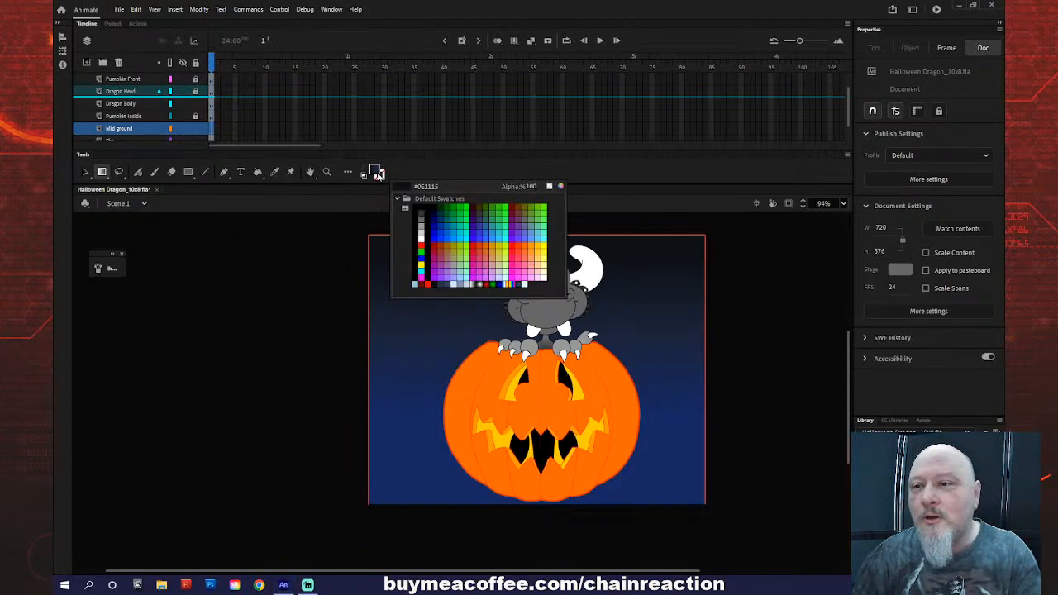
pyautogui.click(421, 208)
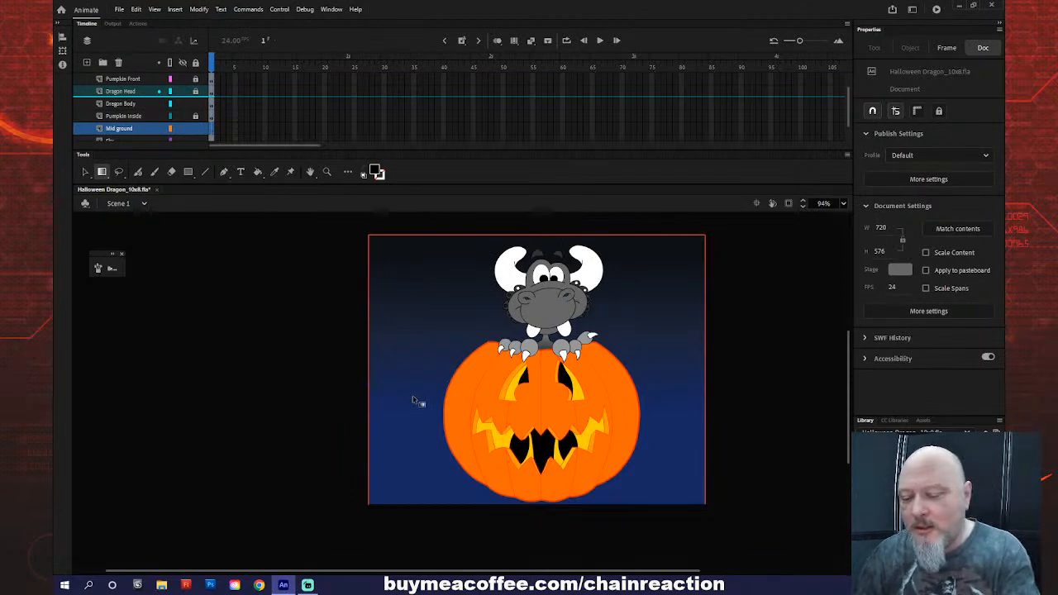
pyautogui.press('b')
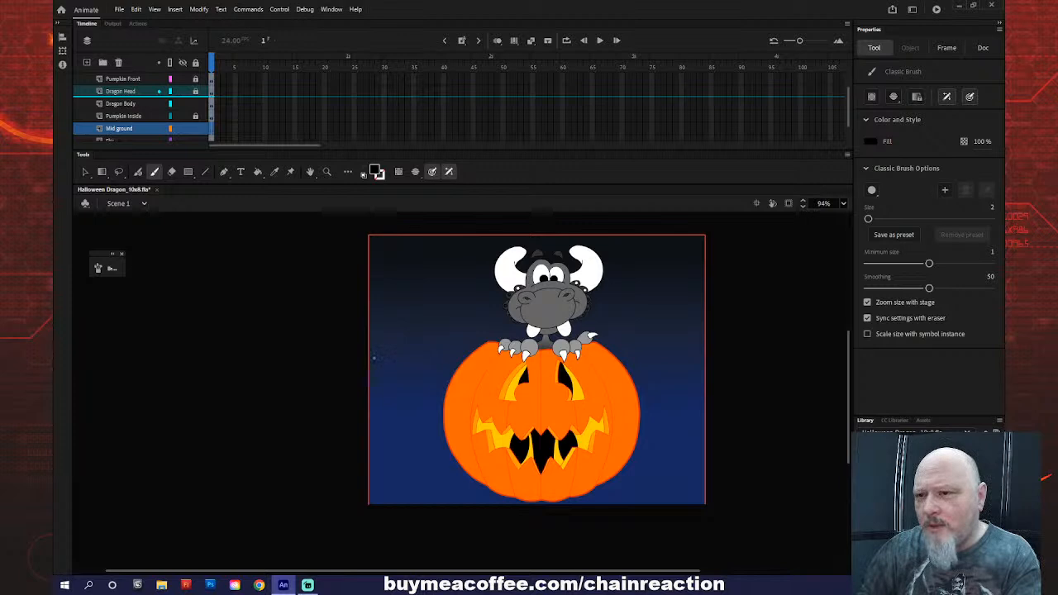
pyautogui.moveTo(485, 353); pyautogui.dragTo(545, 354)
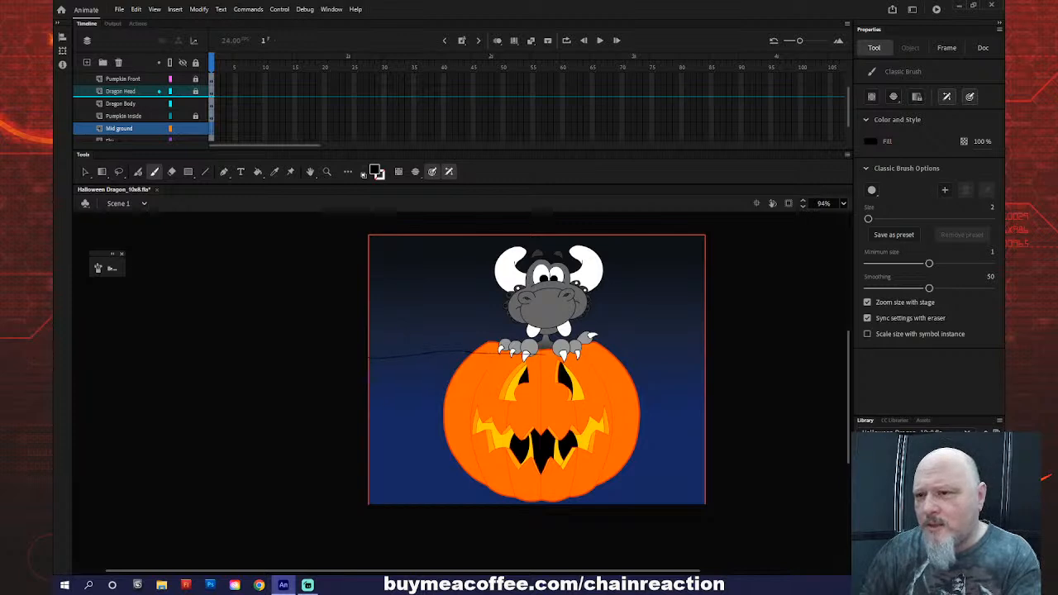
pyautogui.moveTo(688, 354); pyautogui.dragTo(700, 355)
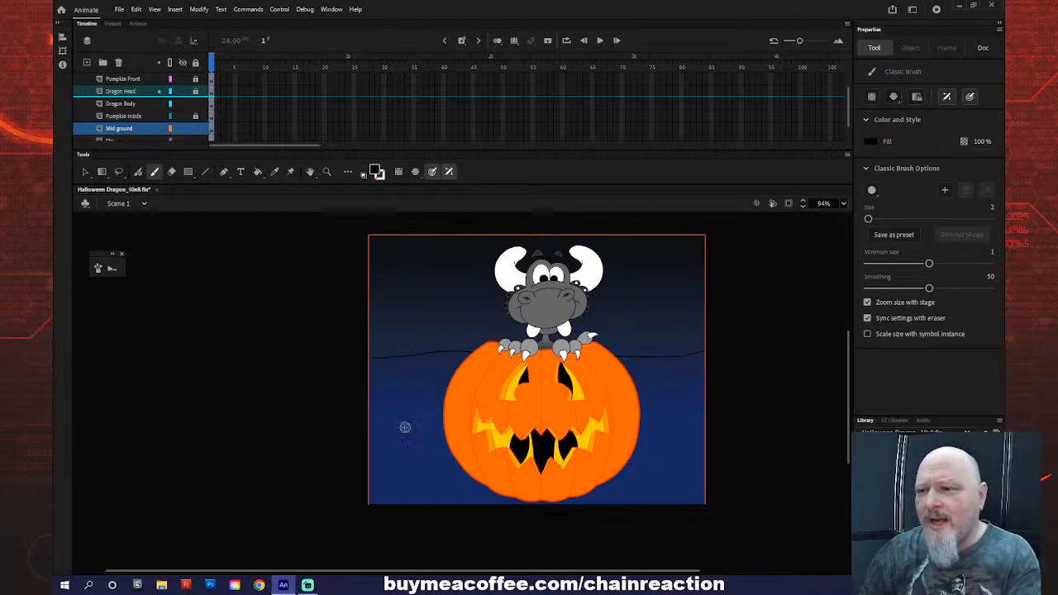
# - Hide the Sky layer and recolor the Mid ground horizon line magenta
pyautogui.click(185, 142)
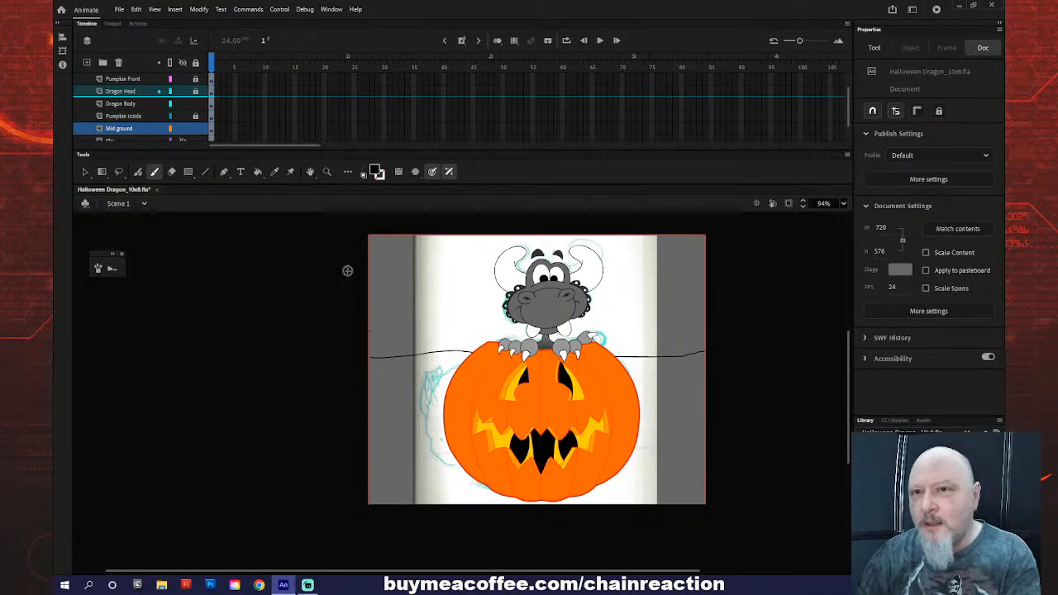
pyautogui.click(152, 134)
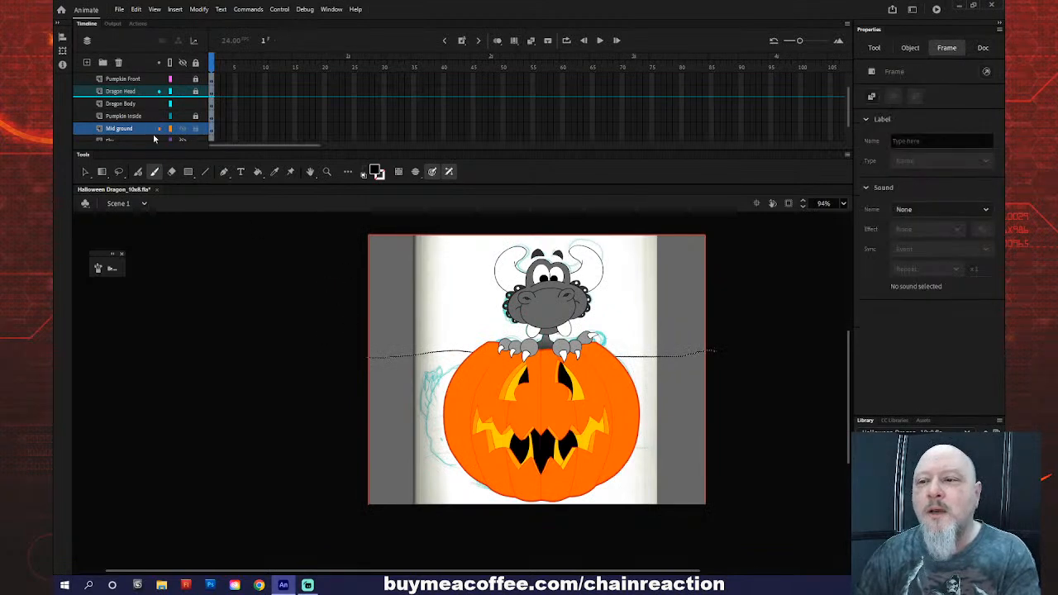
pyautogui.click(377, 172)
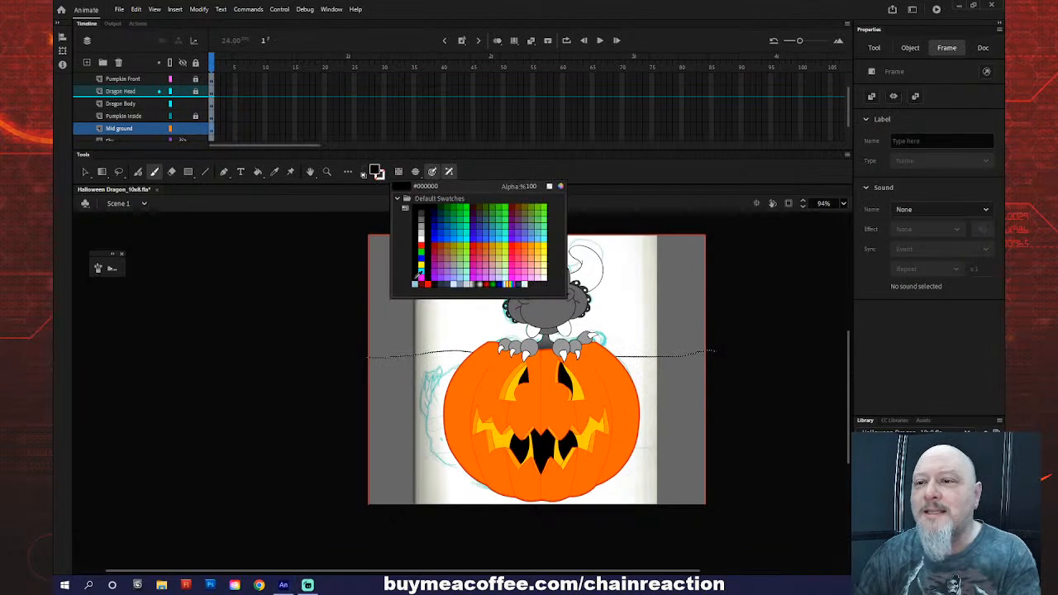
pyautogui.click(421, 274)
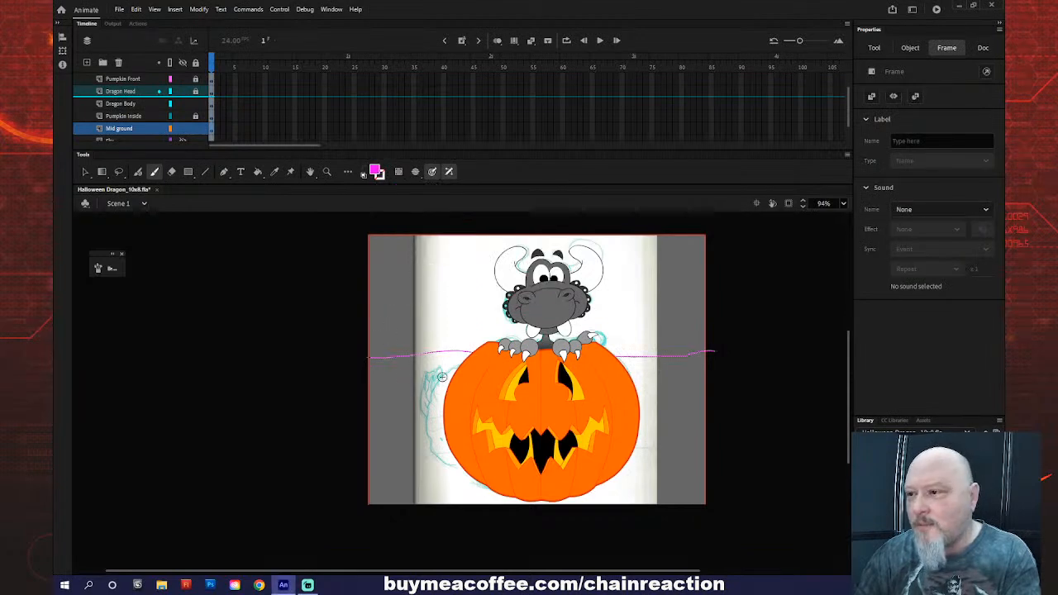
# - Brush a closed magenta outline from the horizon line around the lower stage, beyond its edges, and fill it with magenta
pyautogui.click(364, 357)
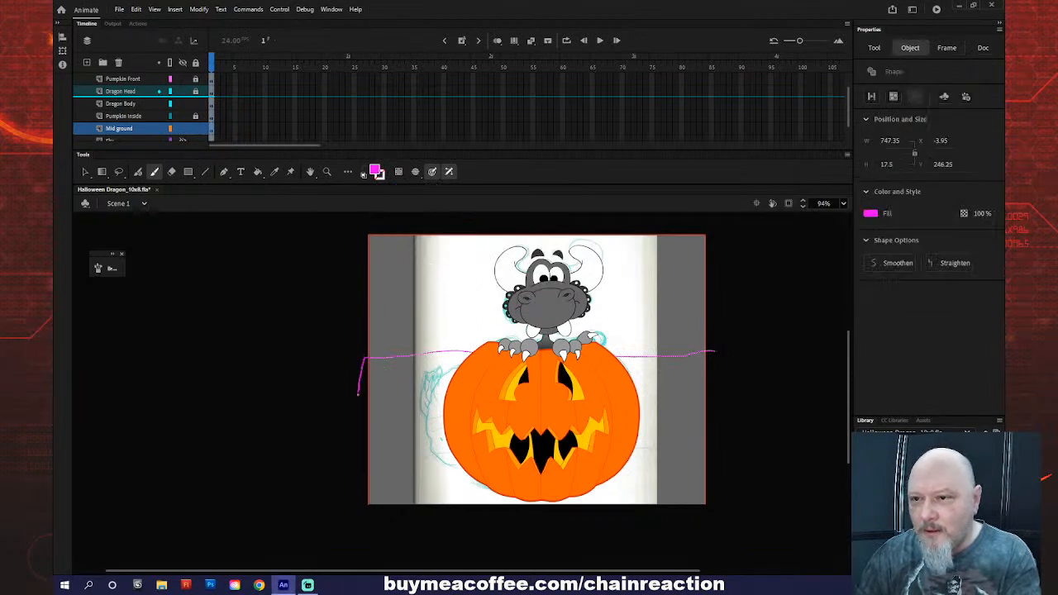
pyautogui.moveTo(358, 394)
pyautogui.mouseDown()
pyautogui.moveTo(356, 520)
pyautogui.moveTo(698, 533)
pyautogui.moveTo(727, 521)
pyautogui.moveTo(736, 430)
pyautogui.mouseUp()
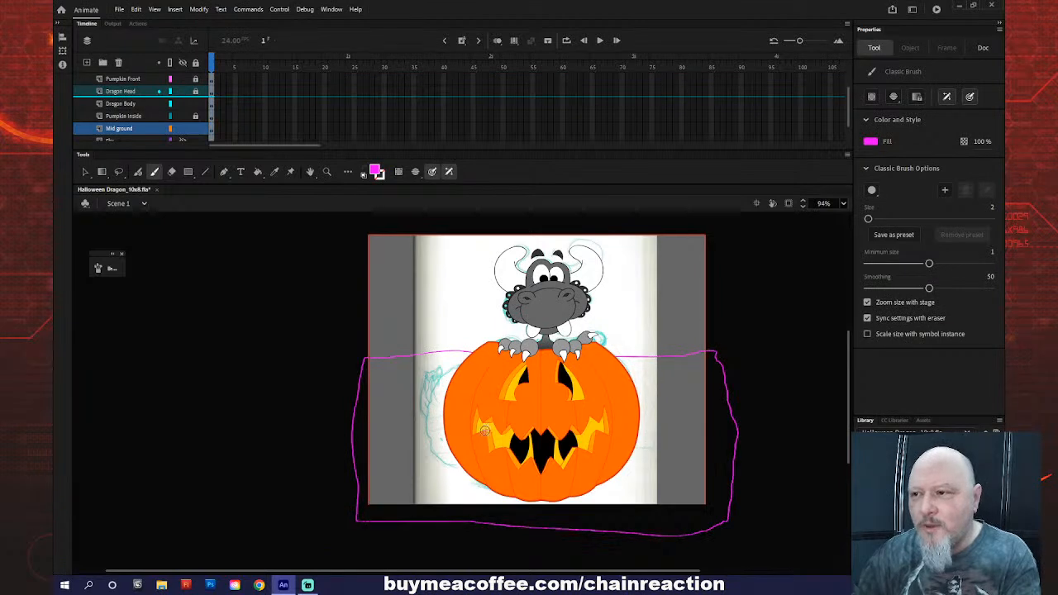
pyautogui.press('k')
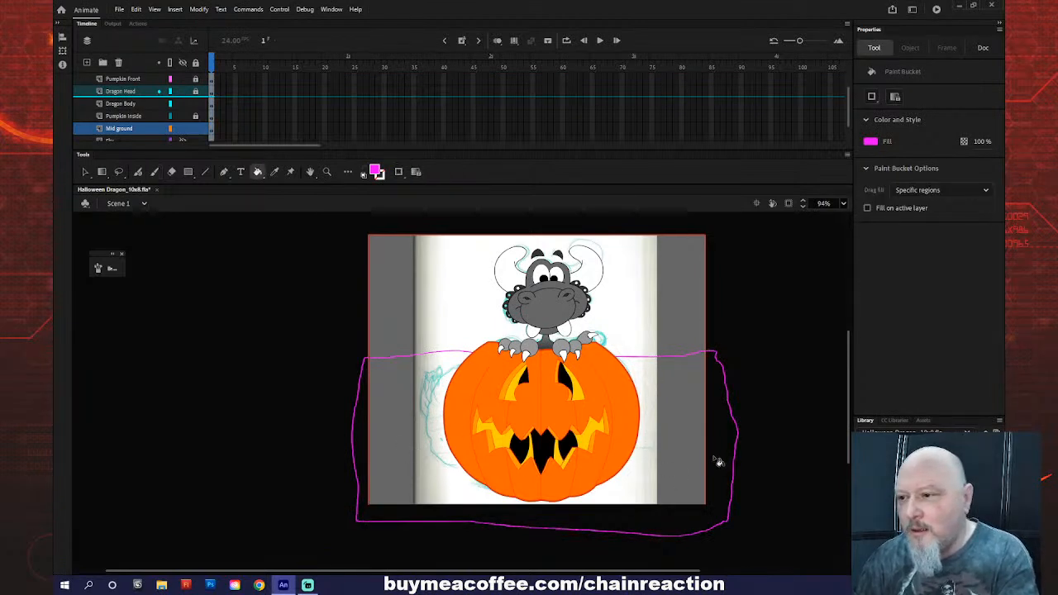
pyautogui.click(719, 459)
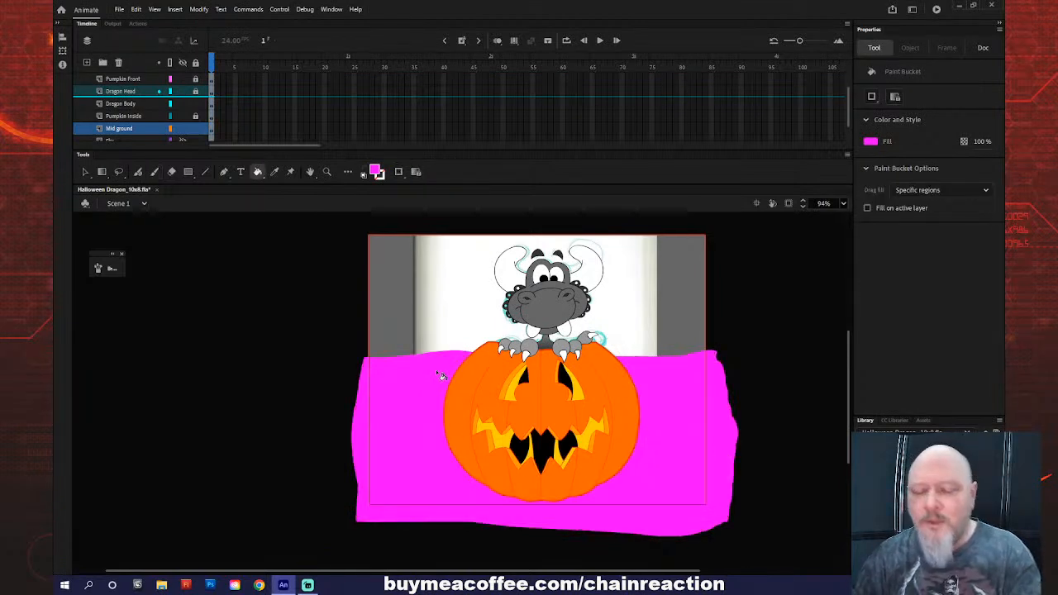
# - Refill the magenta ground shape with black using the Paint Bucket
pyautogui.press('z')
pyautogui.moveTo(349, 314); pyautogui.dragTo(504, 400)
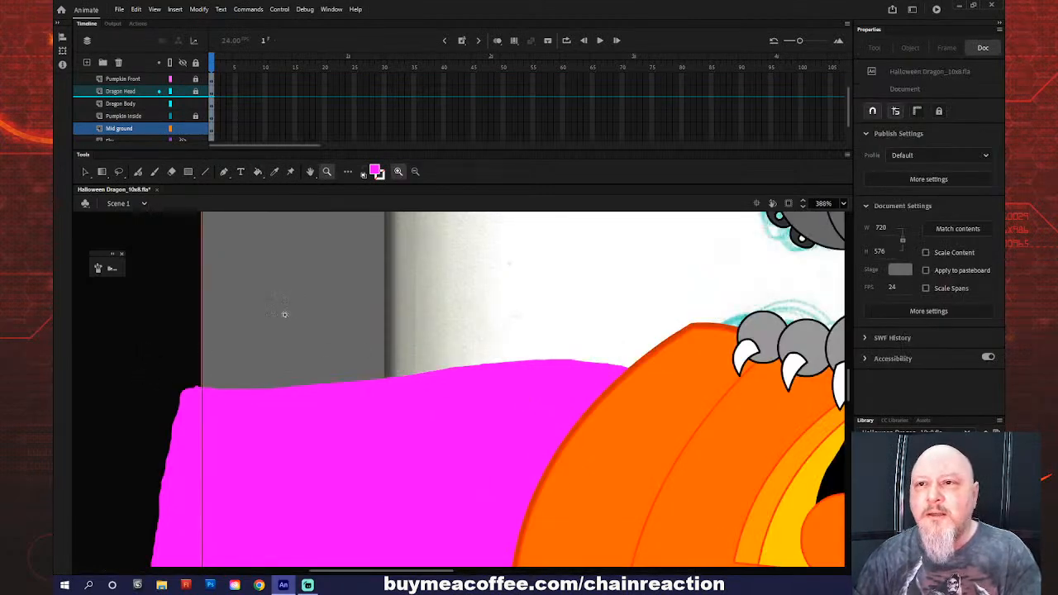
pyautogui.click(376, 171)
pyautogui.click(422, 207)
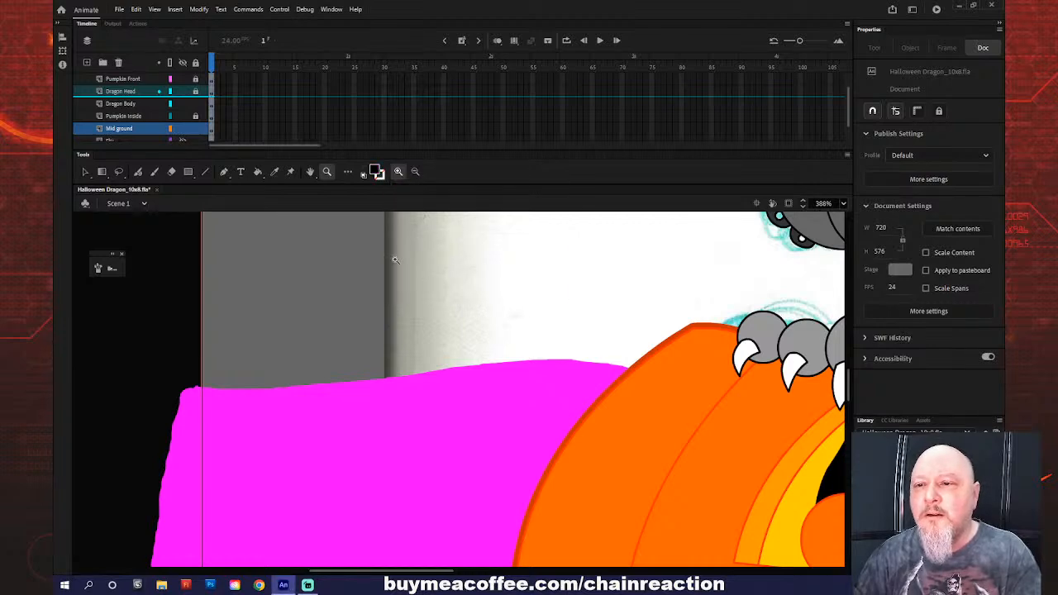
pyautogui.press('k')
pyautogui.click(353, 465)
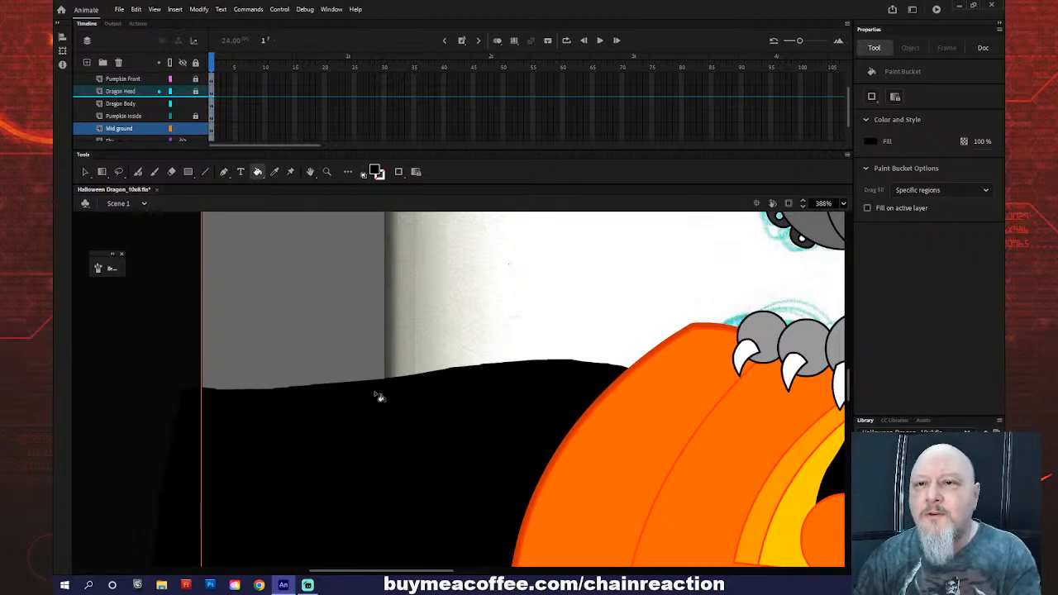
# - Smooth the edges of the black ground shape and deselect it
pyautogui.press('v')
pyautogui.click(432, 491)
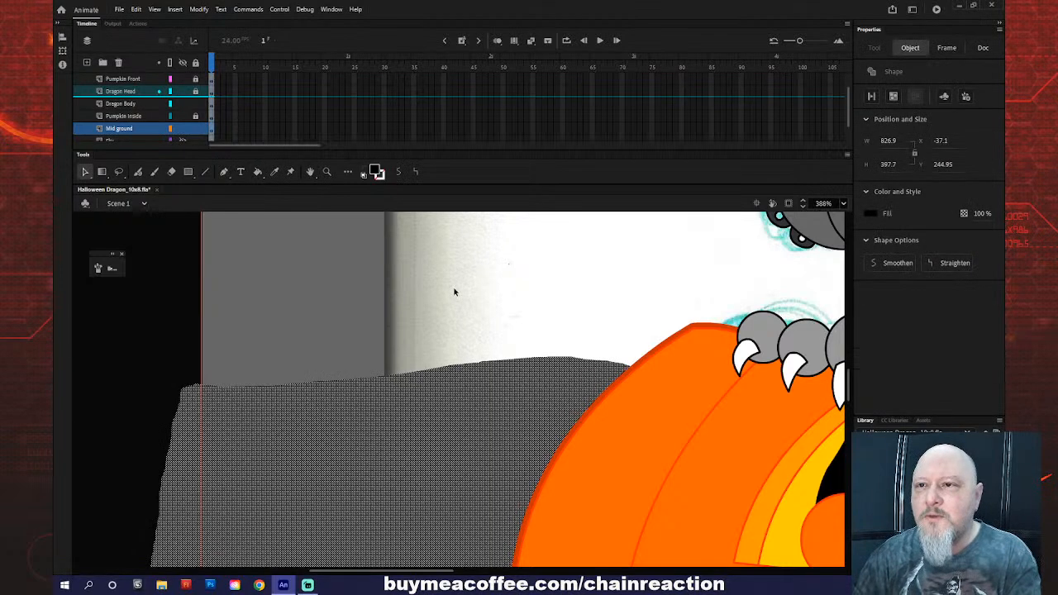
pyautogui.click(400, 174)
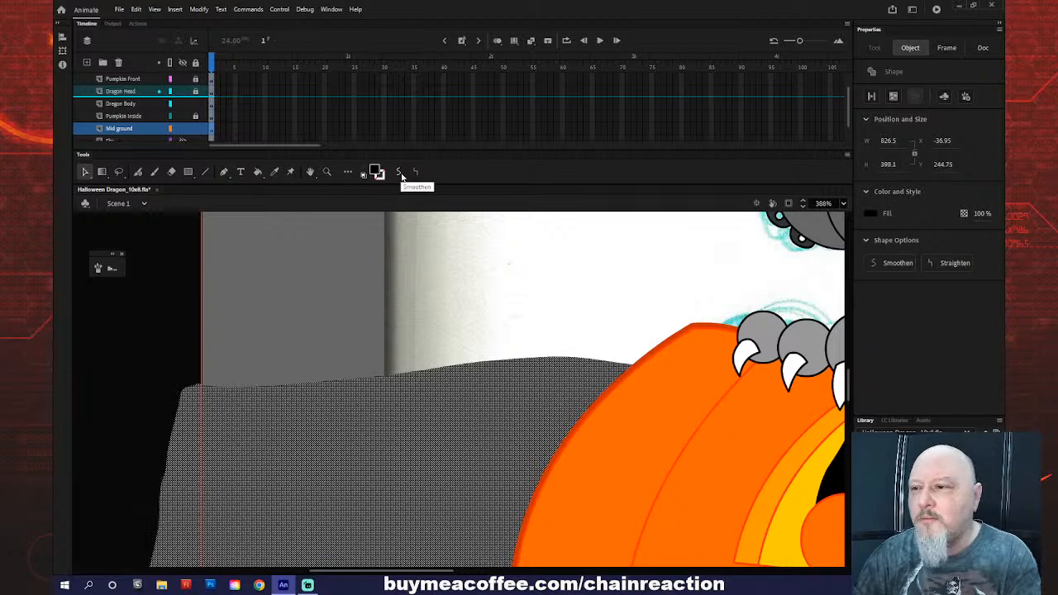
pyautogui.click(361, 275)
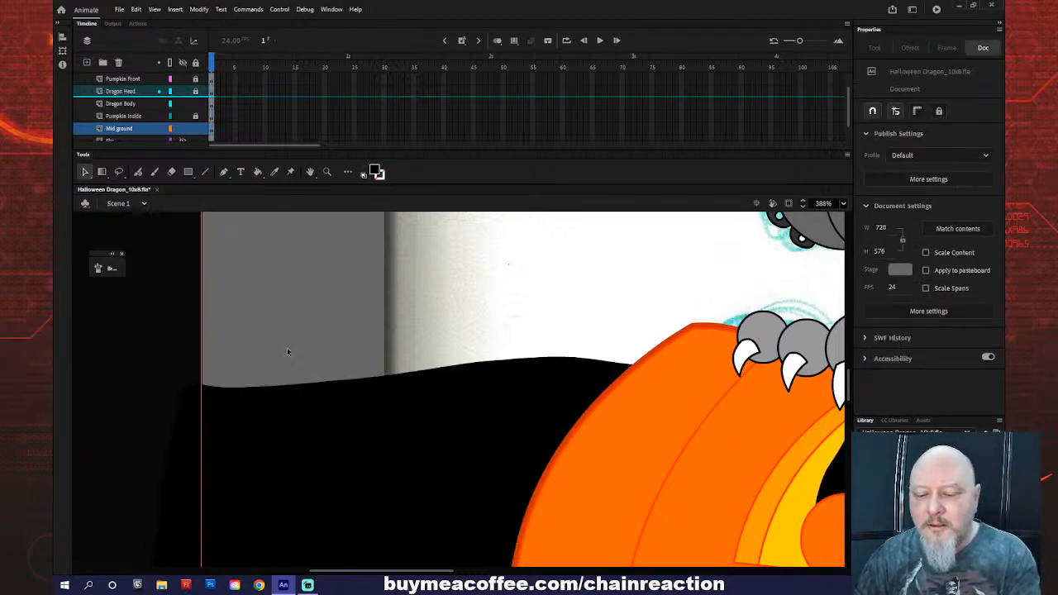
# - Brush small black grass blades along the ground's horizon from the stage's left edge to the hill crest and fill their gaps with black
pyautogui.press('b')
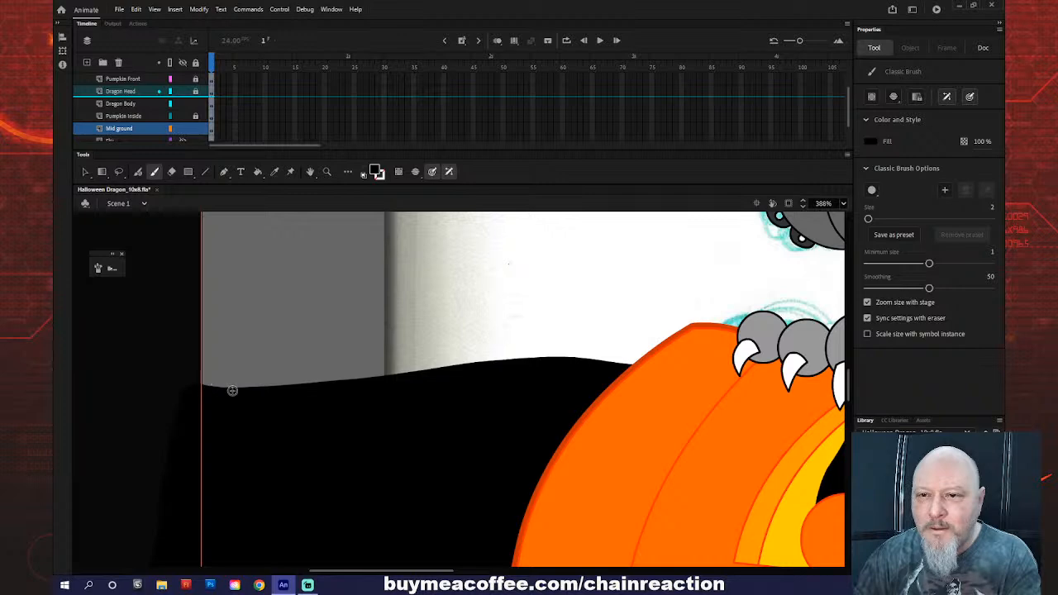
pyautogui.moveTo(237, 389); pyautogui.dragTo(232, 373)
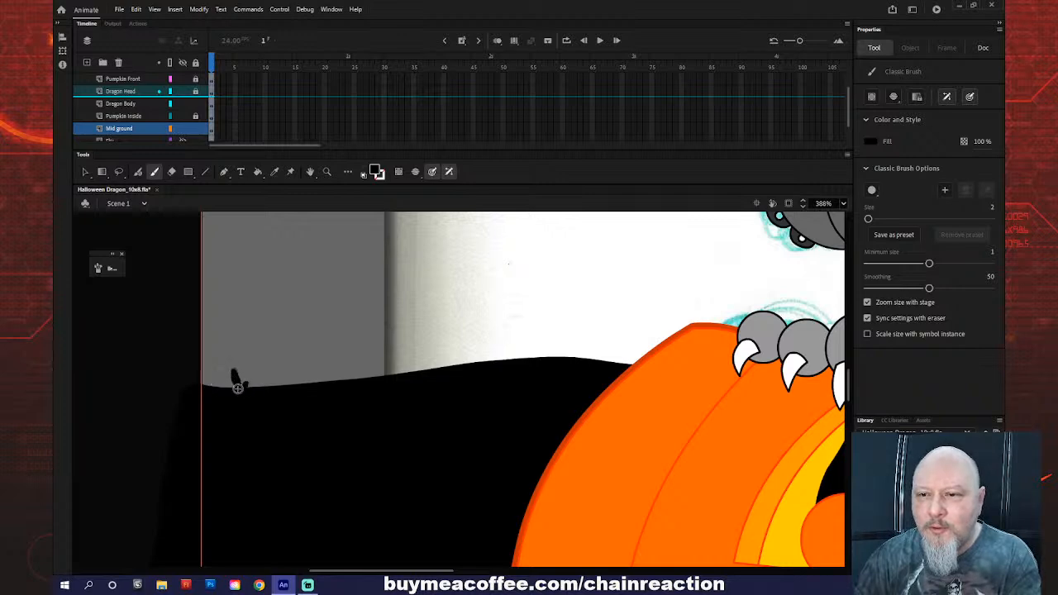
pyautogui.moveTo(244, 385)
pyautogui.mouseDown()
pyautogui.moveTo(230, 385)
pyautogui.moveTo(280, 369)
pyautogui.mouseUp()
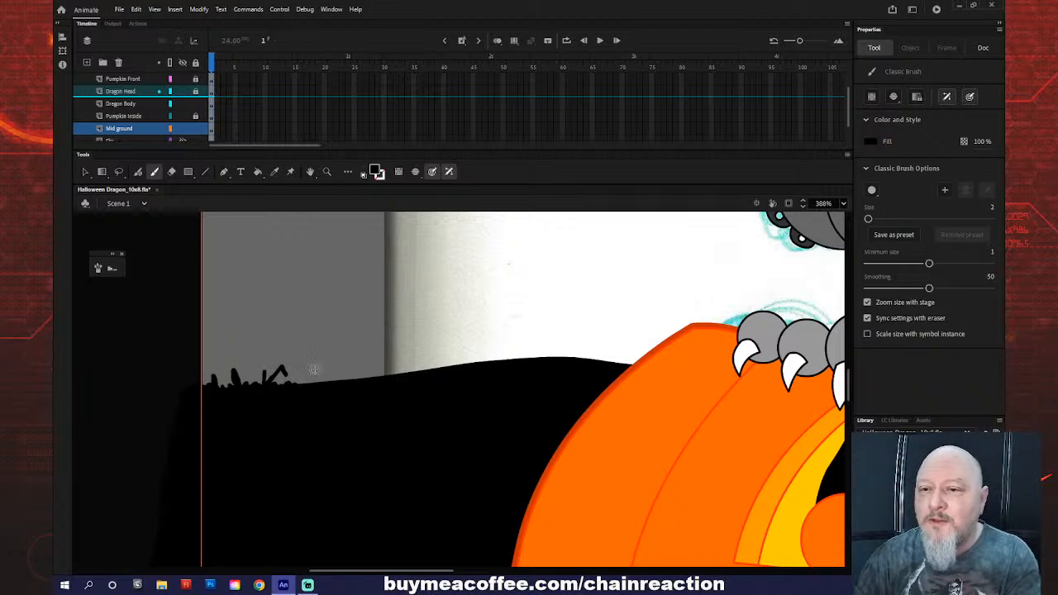
pyautogui.moveTo(307, 377)
pyautogui.mouseDown()
pyautogui.moveTo(302, 385)
pyautogui.moveTo(352, 373)
pyautogui.mouseUp()
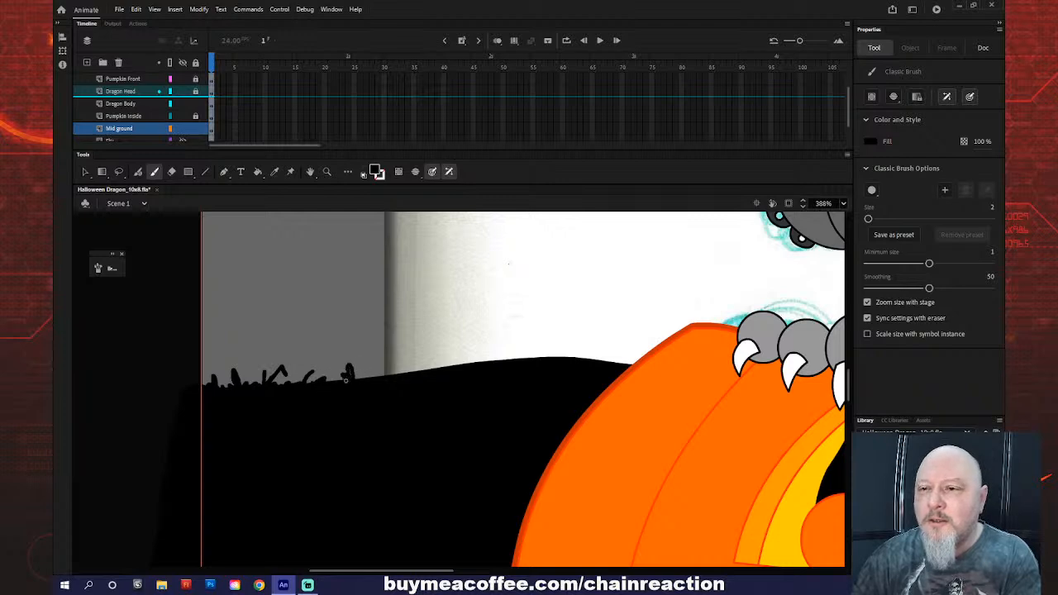
pyautogui.moveTo(344, 379); pyautogui.dragTo(359, 370)
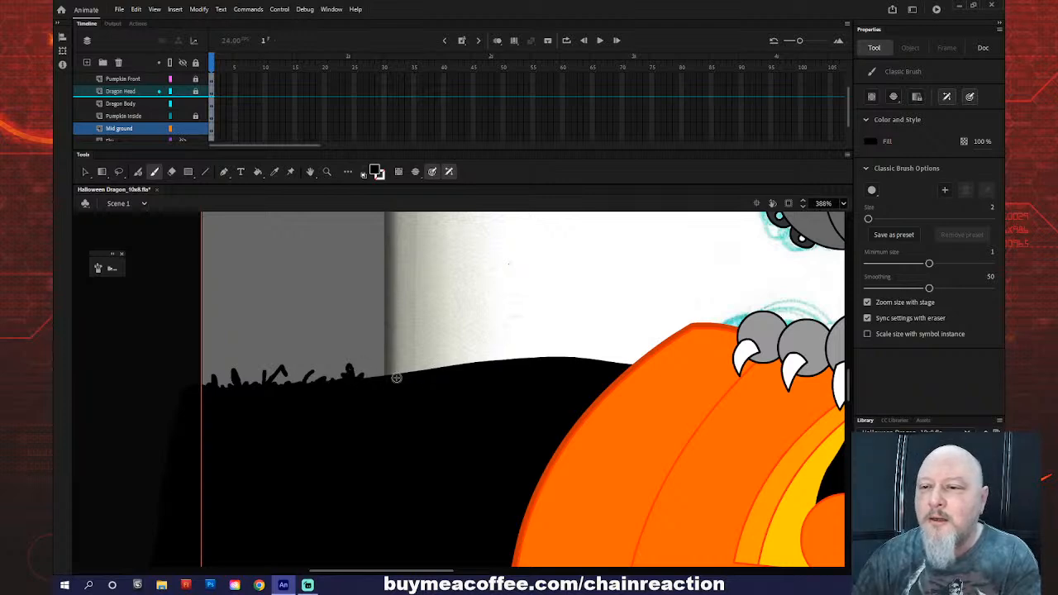
pyautogui.moveTo(374, 380)
pyautogui.mouseDown()
pyautogui.moveTo(373, 370)
pyautogui.moveTo(407, 369)
pyautogui.mouseUp()
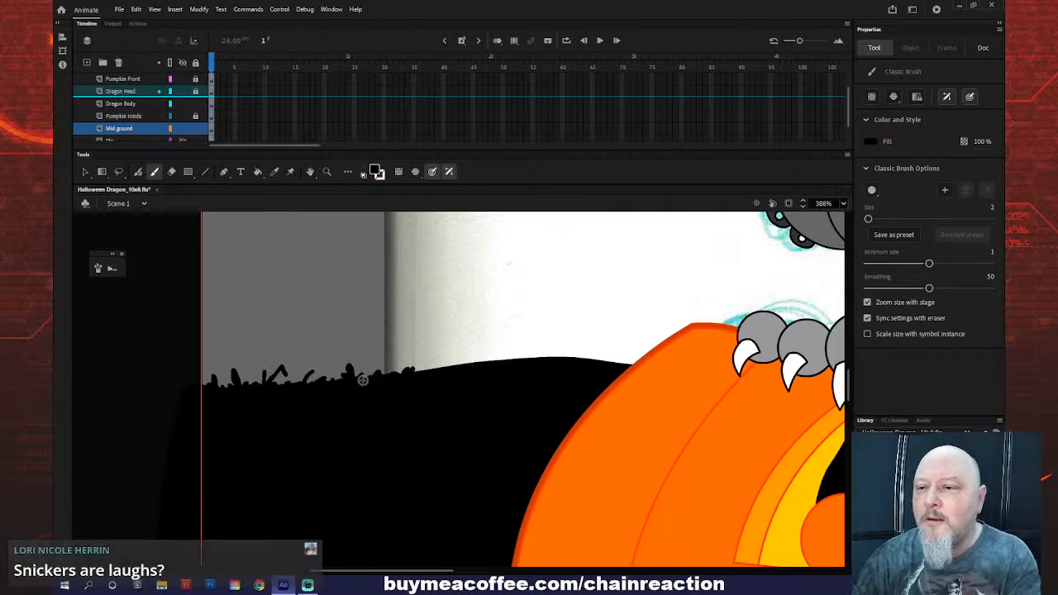
pyautogui.moveTo(424, 370); pyautogui.dragTo(428, 361)
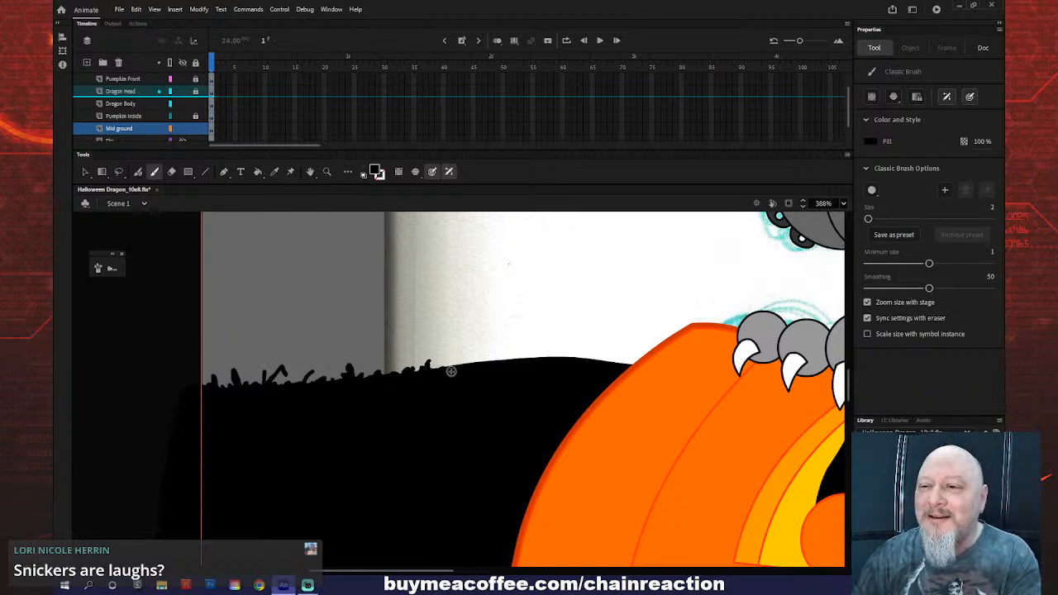
pyautogui.moveTo(456, 358)
pyautogui.mouseDown()
pyautogui.moveTo(485, 356)
pyautogui.moveTo(483, 341)
pyautogui.moveTo(485, 354)
pyautogui.moveTo(472, 357)
pyautogui.moveTo(520, 359)
pyautogui.mouseUp()
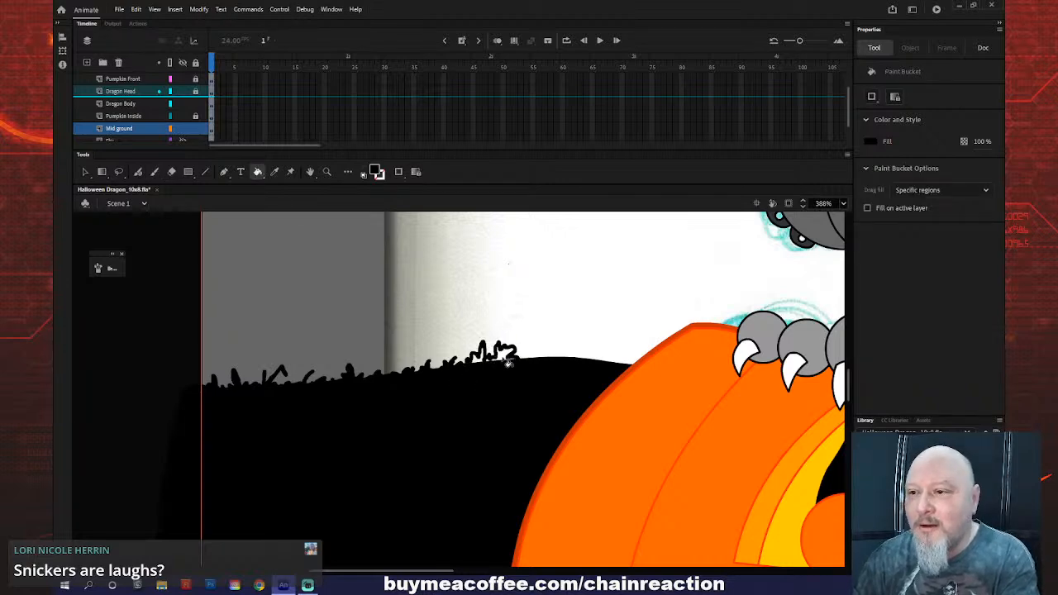
pyautogui.click(500, 357)
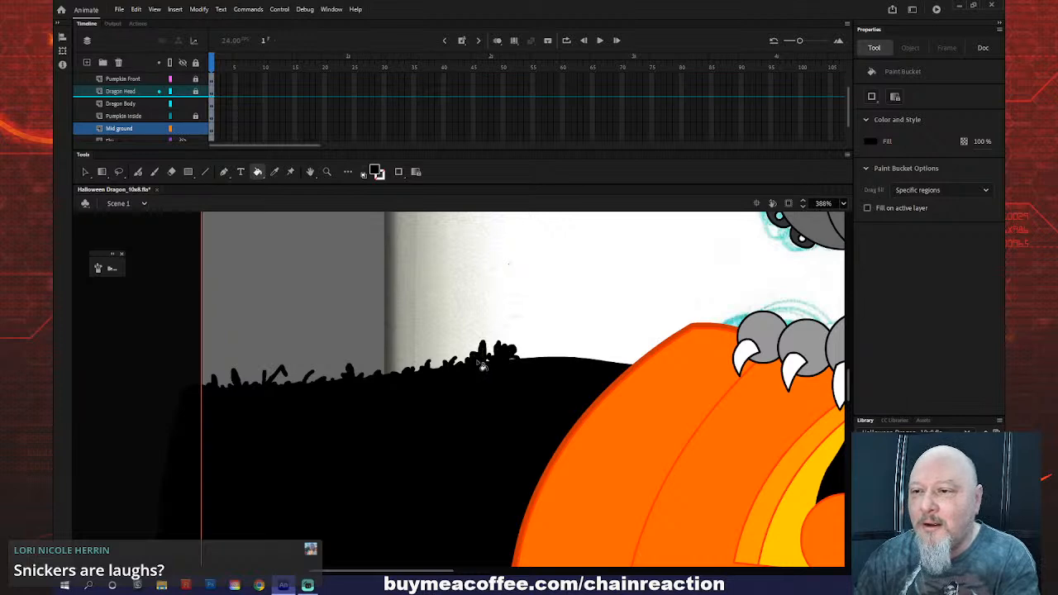
# - Hide every layer except Mid ground and brush more black grass tufts over the hill crest and down its far slope
pyautogui.press('b')
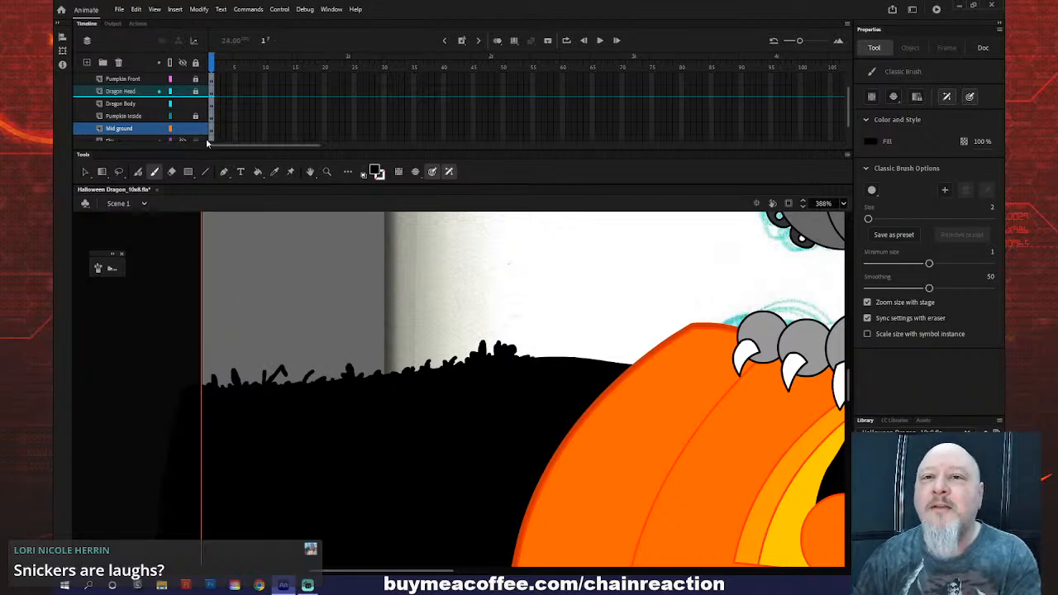
pyautogui.click(182, 63)
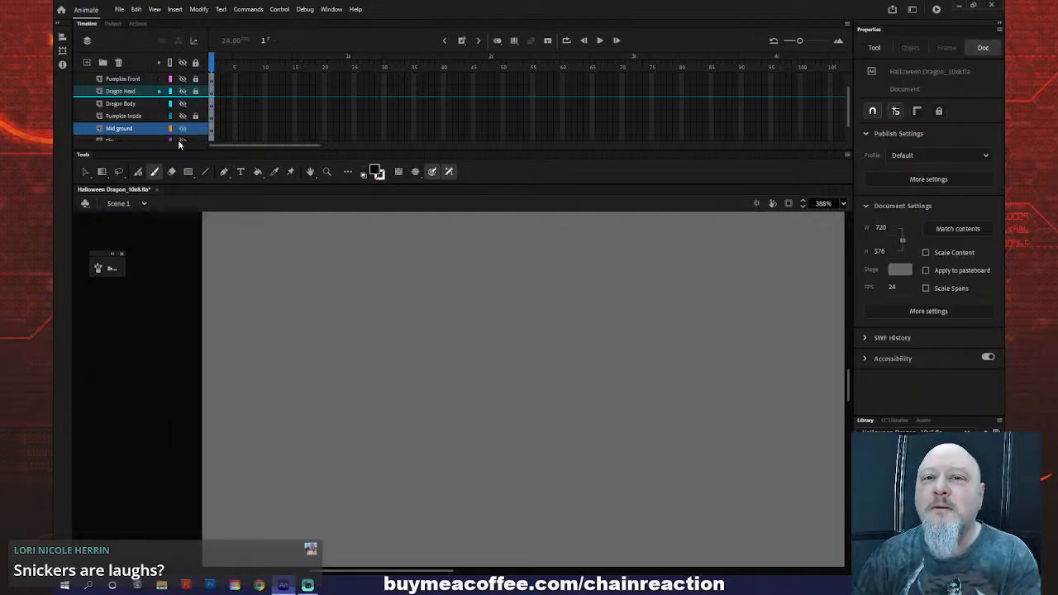
pyautogui.click(182, 129)
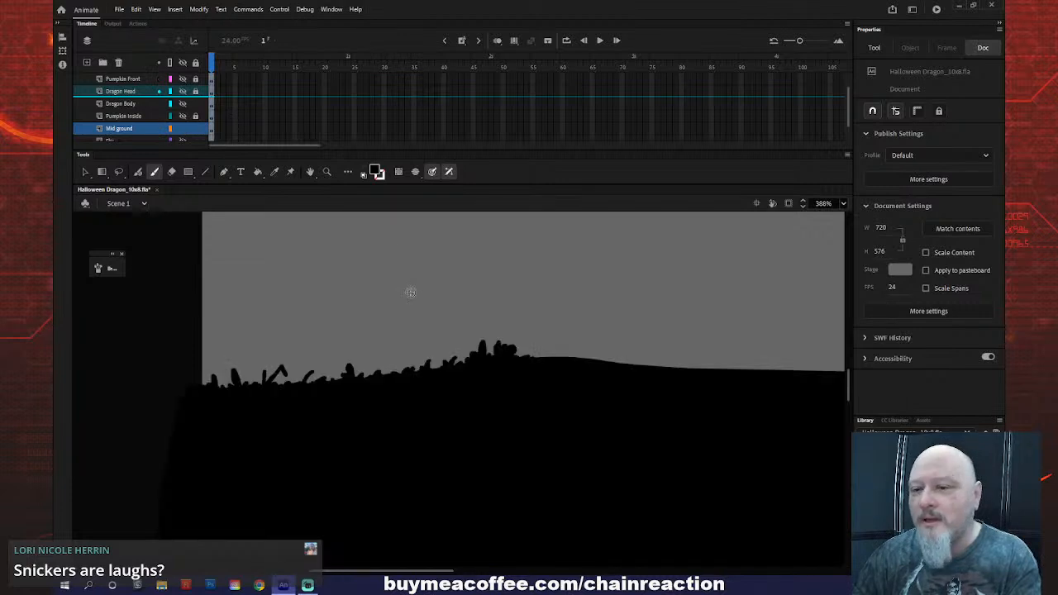
pyautogui.moveTo(372, 573); pyautogui.dragTo(420, 573)
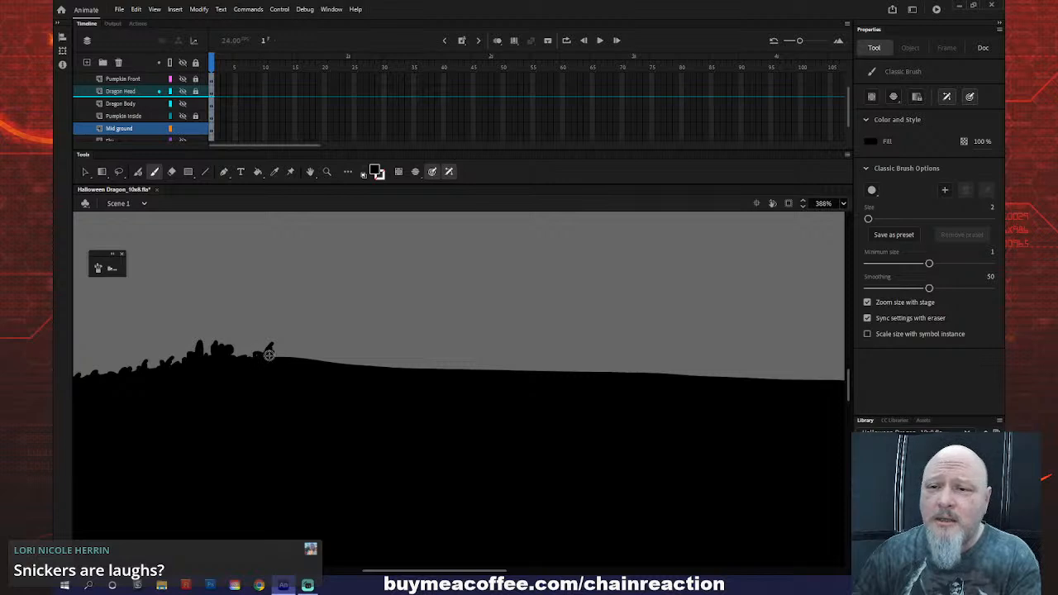
pyautogui.moveTo(278, 358); pyautogui.dragTo(301, 358)
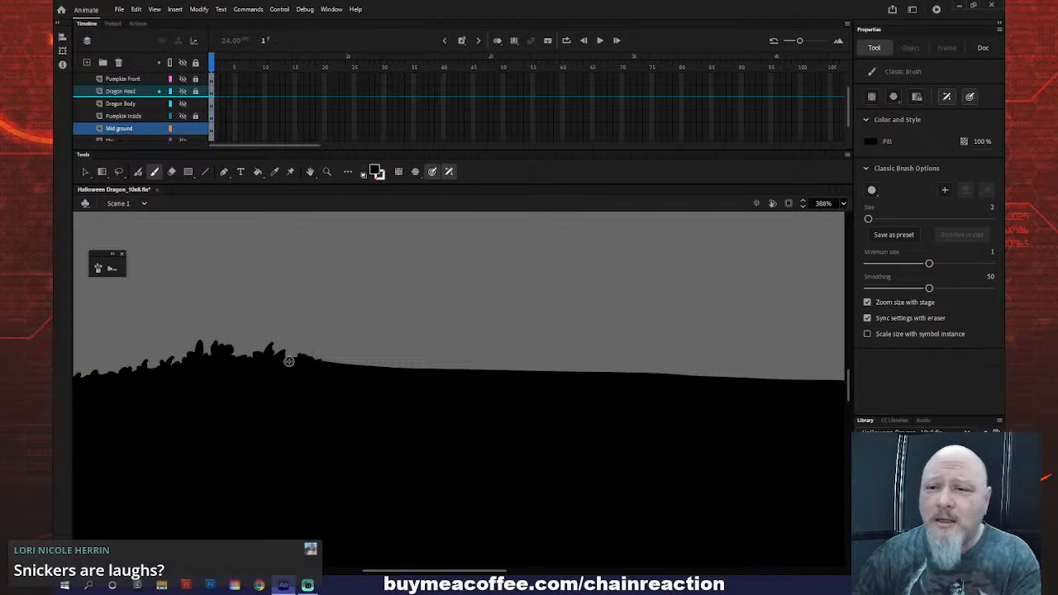
pyautogui.moveTo(329, 361); pyautogui.dragTo(340, 360)
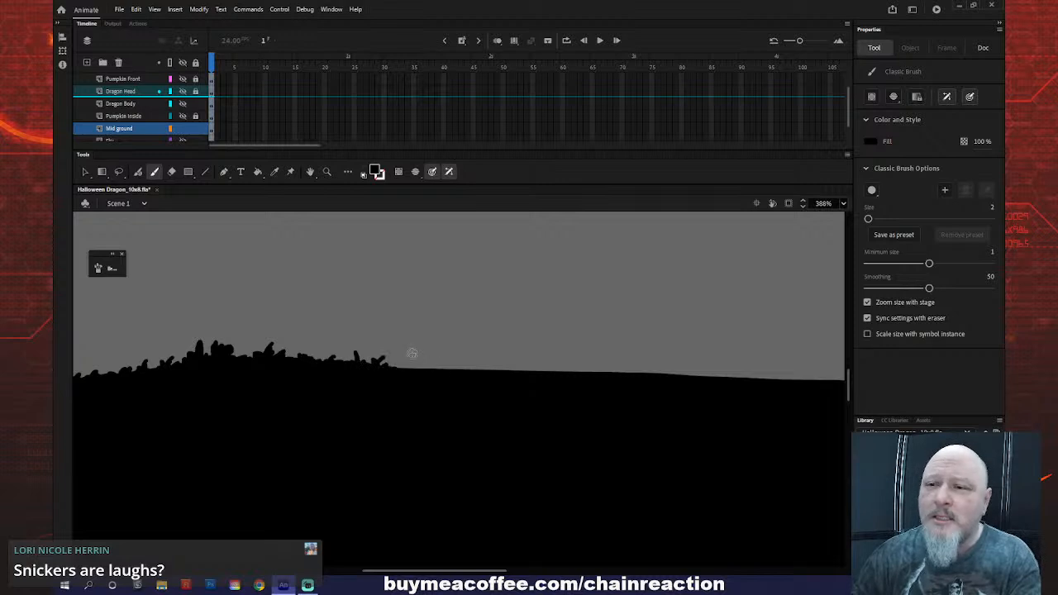
pyautogui.moveTo(406, 367)
pyautogui.mouseDown()
pyautogui.moveTo(409, 352)
pyautogui.moveTo(411, 362)
pyautogui.mouseUp()
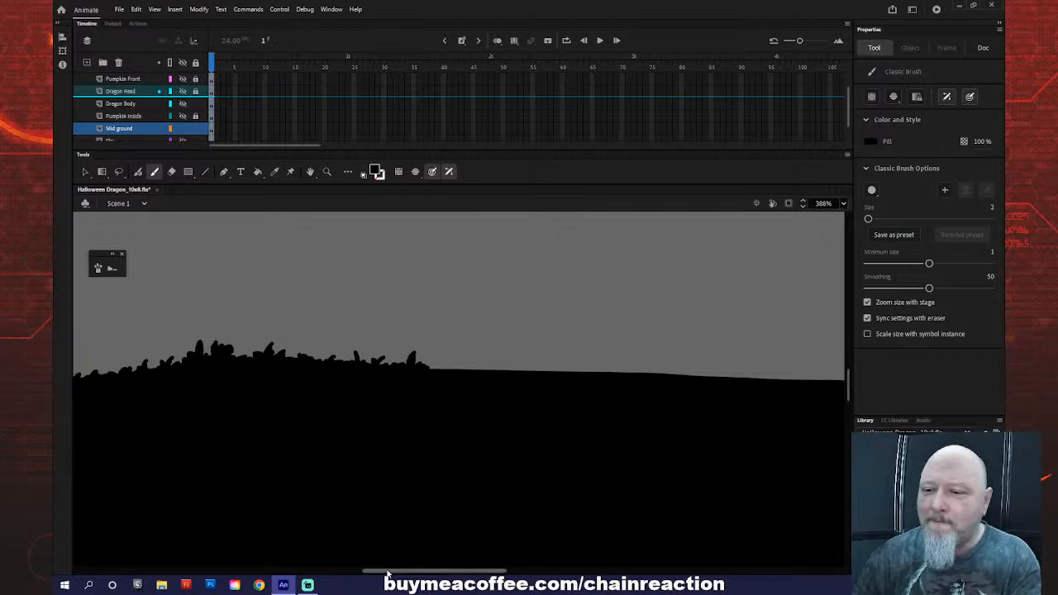
# - Extend the black grass along the horizon beyond the slope, building a denser clump of taller blades
pyautogui.moveTo(386, 571); pyautogui.dragTo(422, 571)
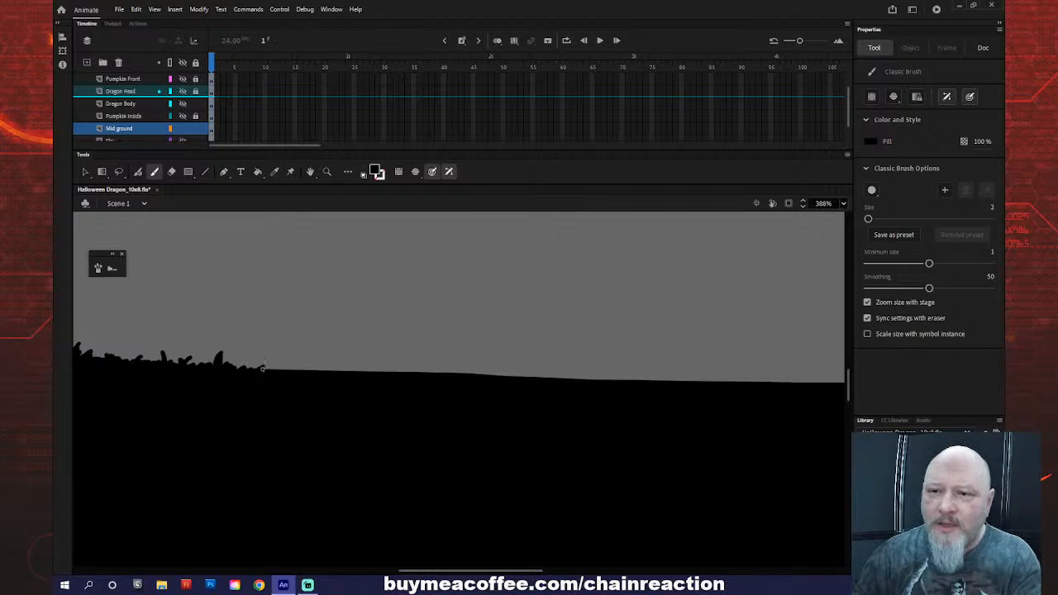
pyautogui.moveTo(283, 366); pyautogui.dragTo(282, 354)
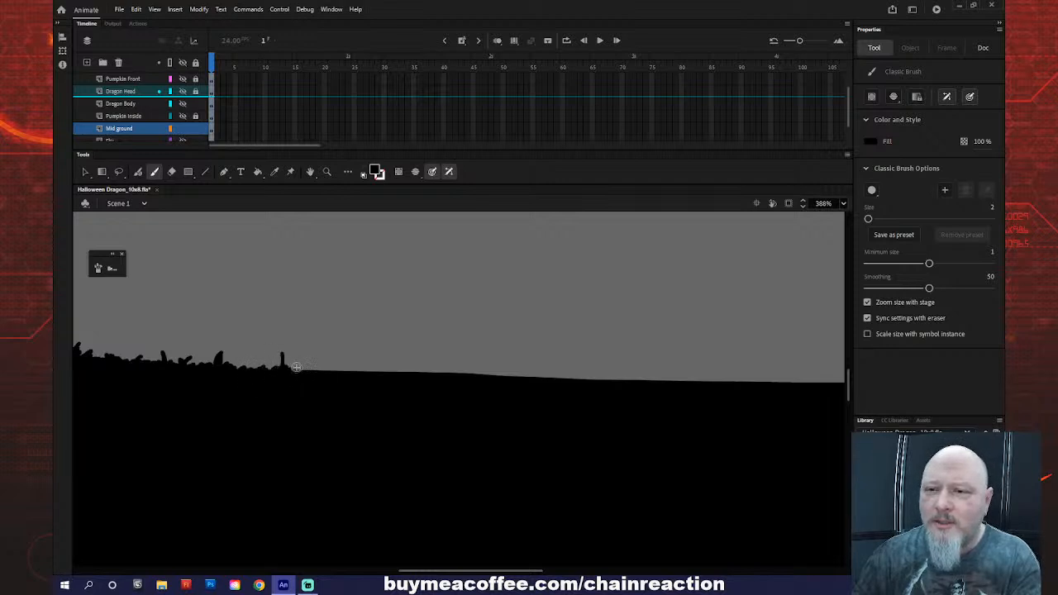
pyautogui.moveTo(283, 365); pyautogui.dragTo(291, 358)
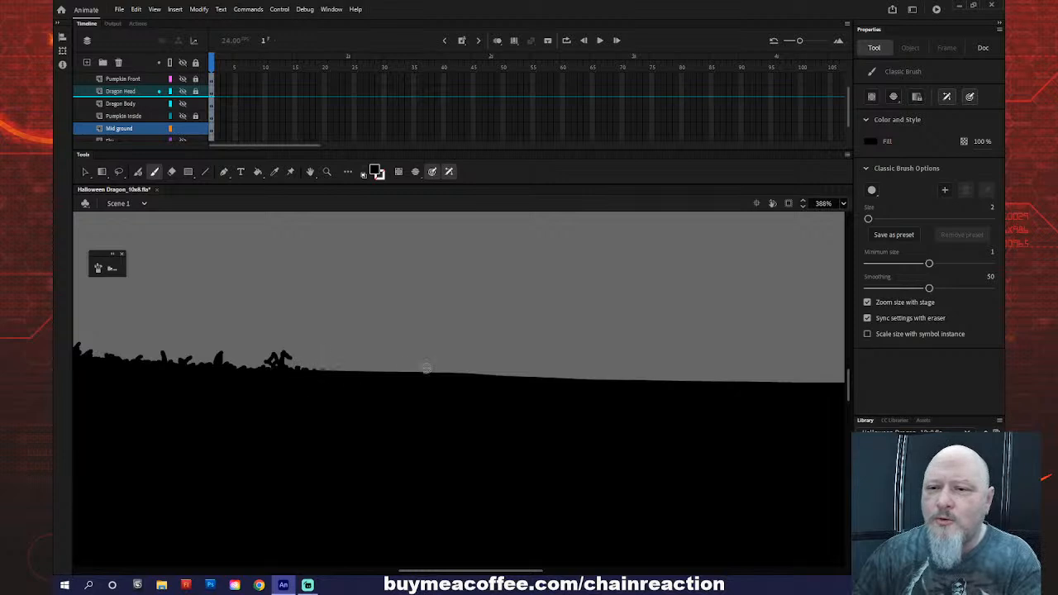
pyautogui.moveTo(338, 368); pyautogui.dragTo(354, 366)
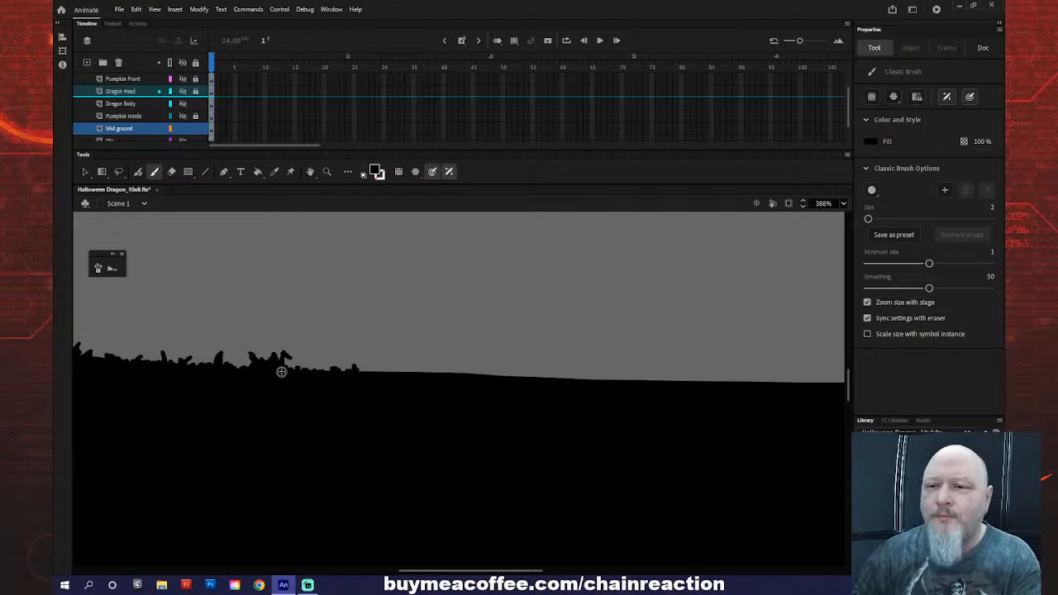
pyautogui.moveTo(292, 366)
pyautogui.mouseDown()
pyautogui.moveTo(322, 365)
pyautogui.moveTo(305, 352)
pyautogui.mouseUp()
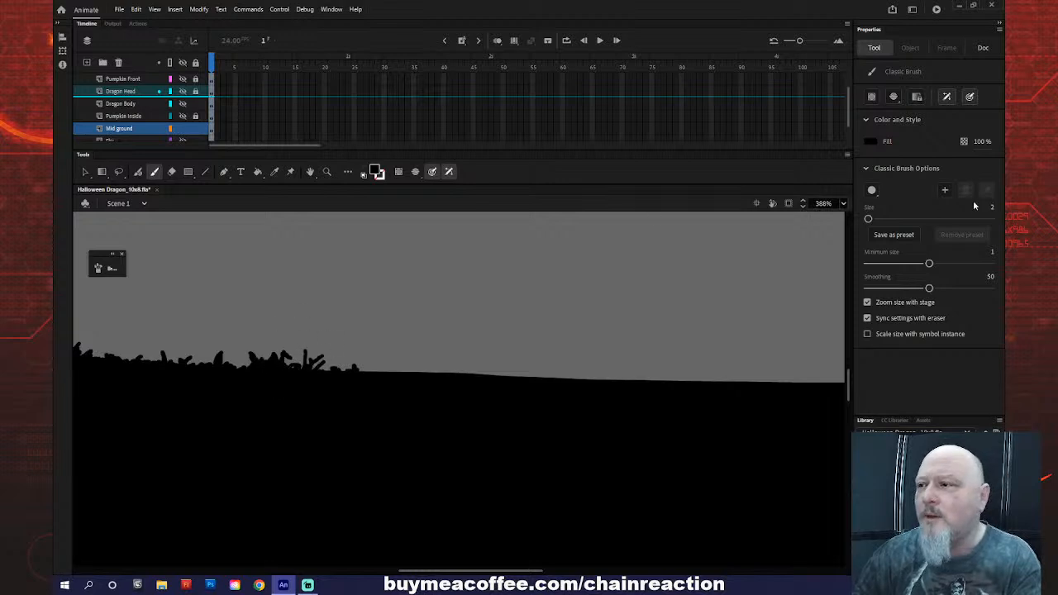
# - Set the brush size to 1 and add thin grass blades in and around the existing tufts
pyautogui.click(867, 219)
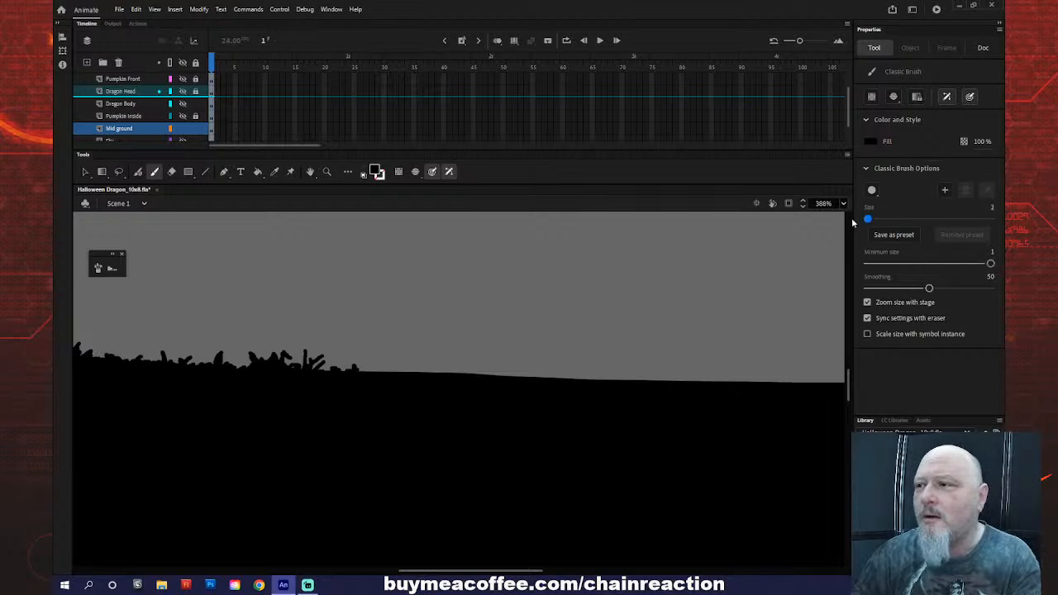
pyautogui.moveTo(322, 370); pyautogui.dragTo(335, 361)
pyautogui.moveTo(246, 367)
pyautogui.mouseDown()
pyautogui.moveTo(243, 352)
pyautogui.moveTo(232, 359)
pyautogui.mouseUp()
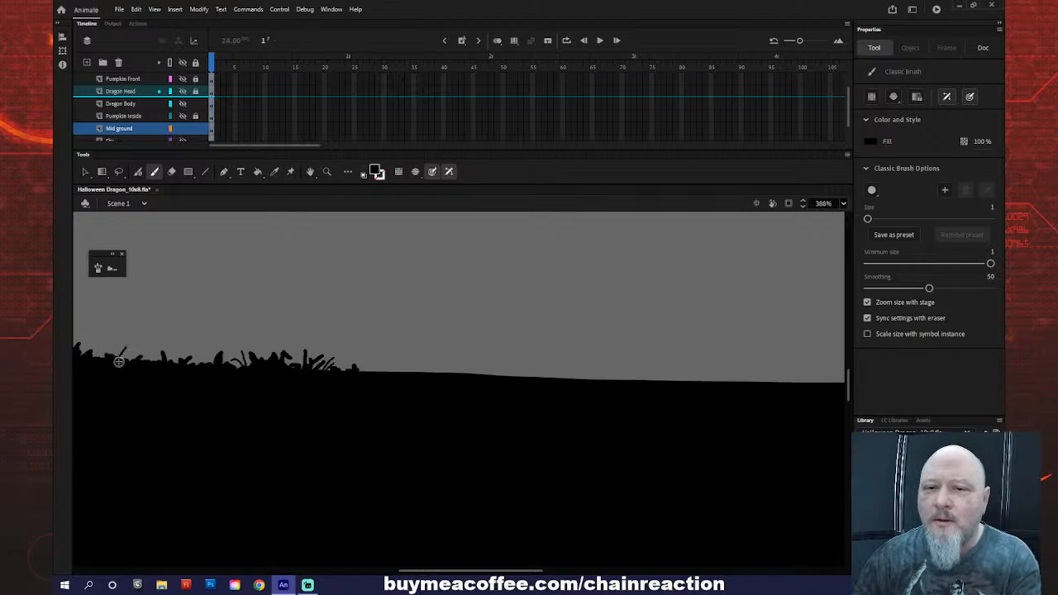
pyautogui.moveTo(117, 363)
pyautogui.mouseDown()
pyautogui.moveTo(122, 347)
pyautogui.moveTo(104, 342)
pyautogui.mouseUp()
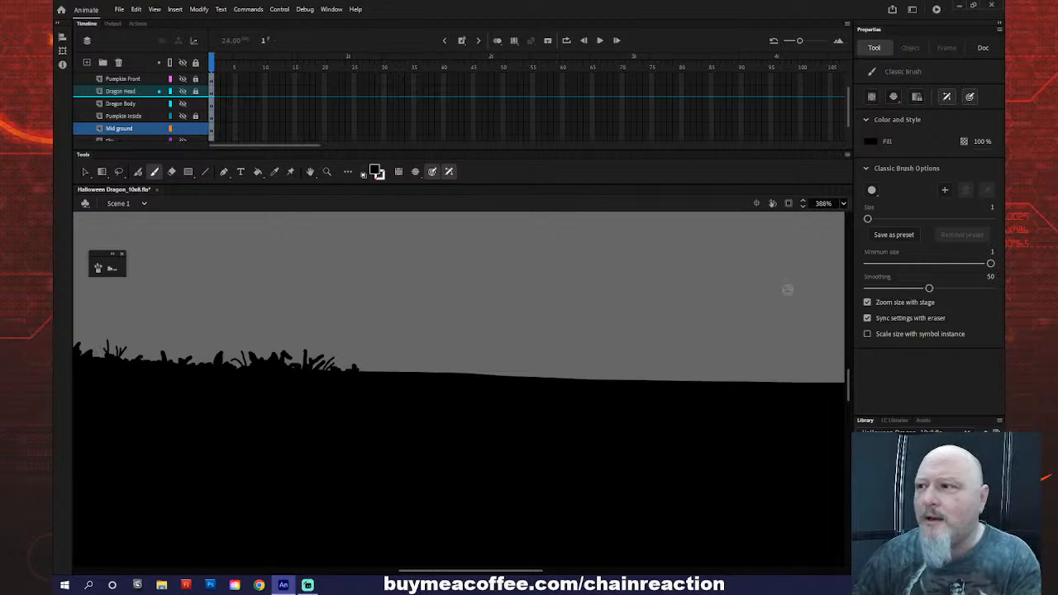
# - Set the brush size to 2 and brush low, stubby grass along the next stretch of horizon
pyautogui.click(868, 220)
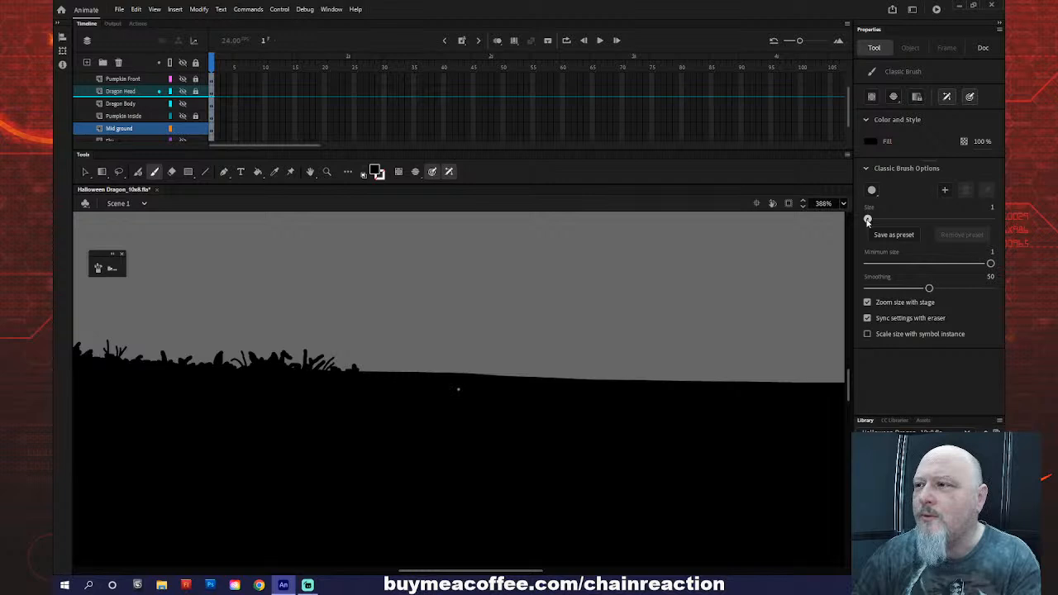
pyautogui.moveTo(868, 220); pyautogui.dragTo(868, 218)
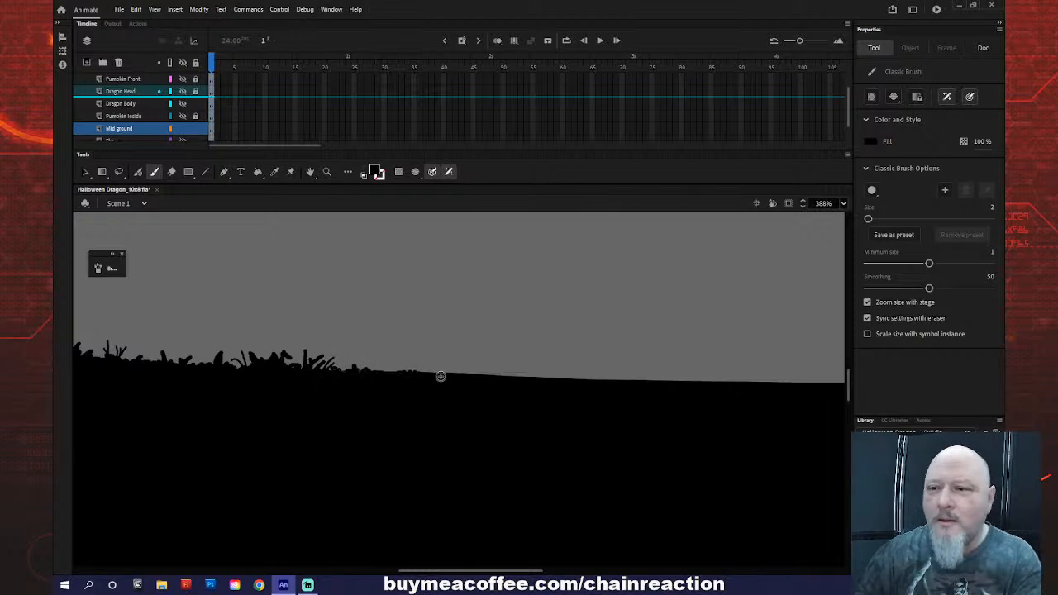
pyautogui.moveTo(470, 372); pyautogui.dragTo(466, 373)
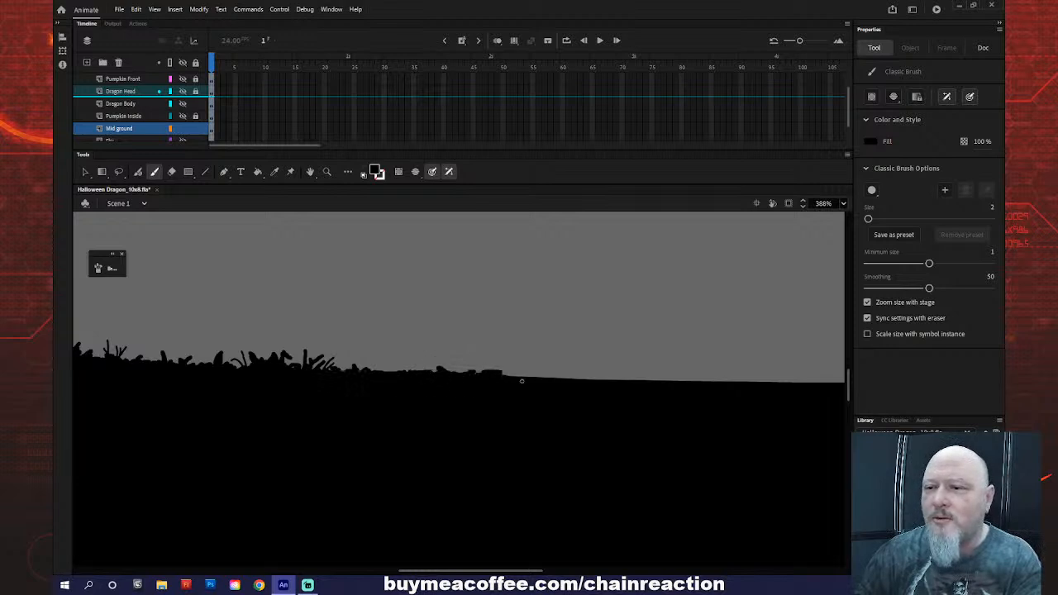
pyautogui.moveTo(513, 371); pyautogui.dragTo(509, 375)
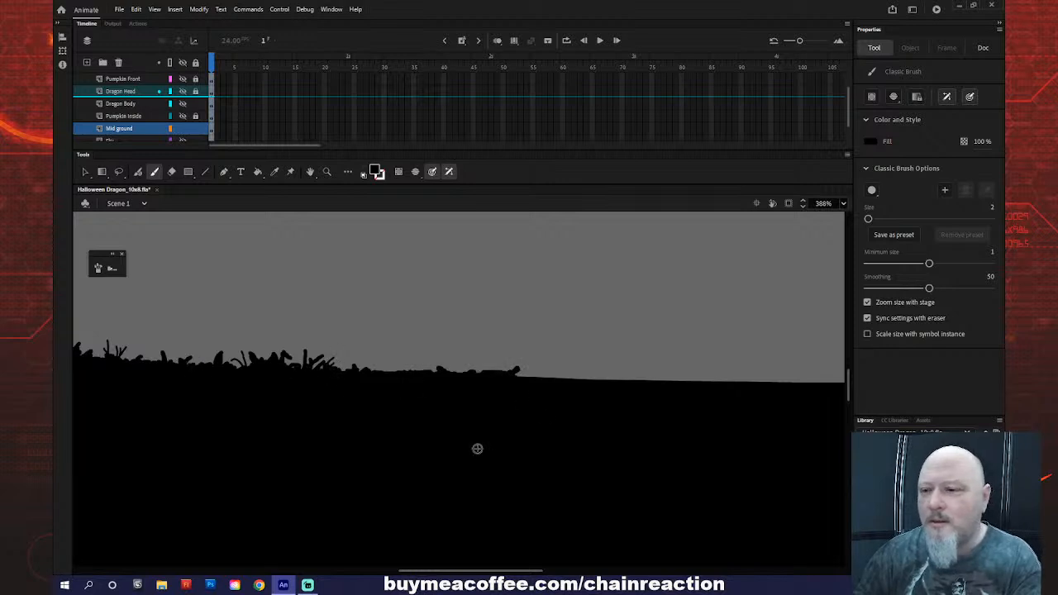
# - Brush short grass and two taller leafy clumps along the flat stretch of horizon toward the rise at the stage's right edge
pyautogui.moveTo(452, 571); pyautogui.dragTo(498, 570)
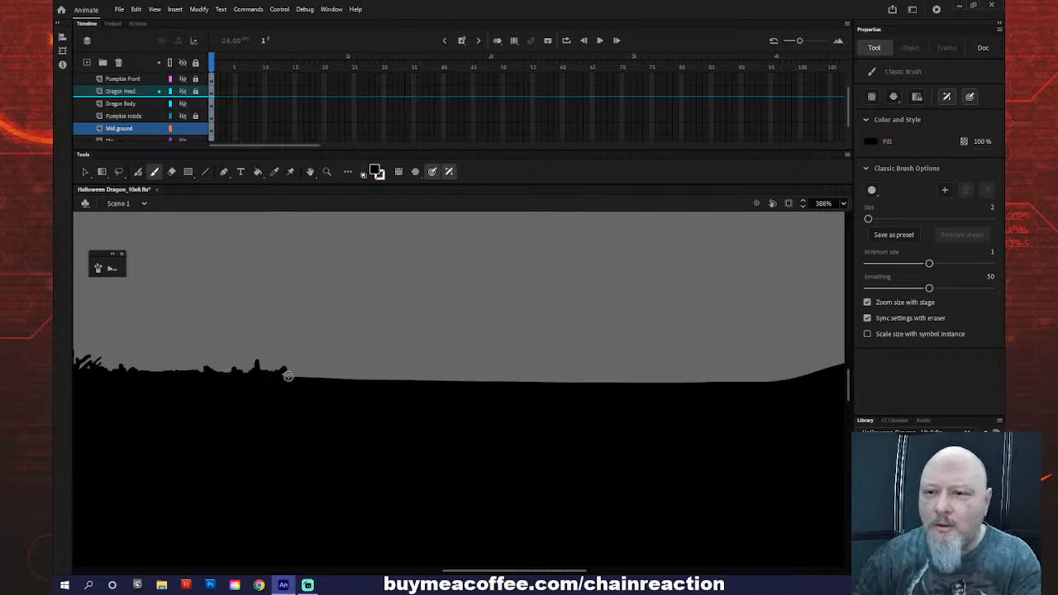
pyautogui.moveTo(286, 377); pyautogui.dragTo(294, 369)
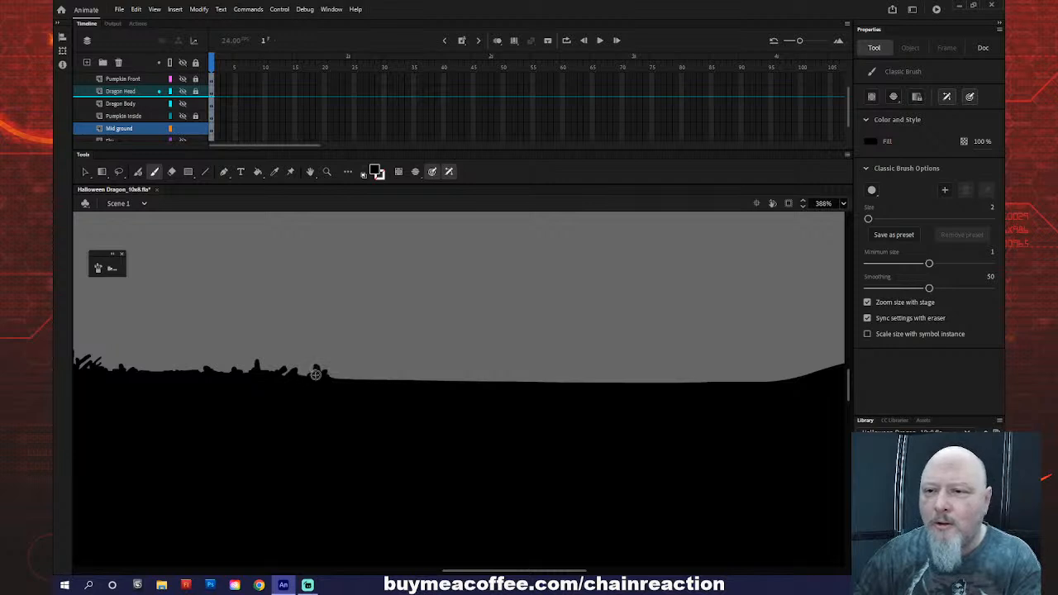
pyautogui.moveTo(385, 358)
pyautogui.mouseDown()
pyautogui.moveTo(373, 379)
pyautogui.moveTo(396, 370)
pyautogui.moveTo(350, 380)
pyautogui.moveTo(371, 378)
pyautogui.mouseUp()
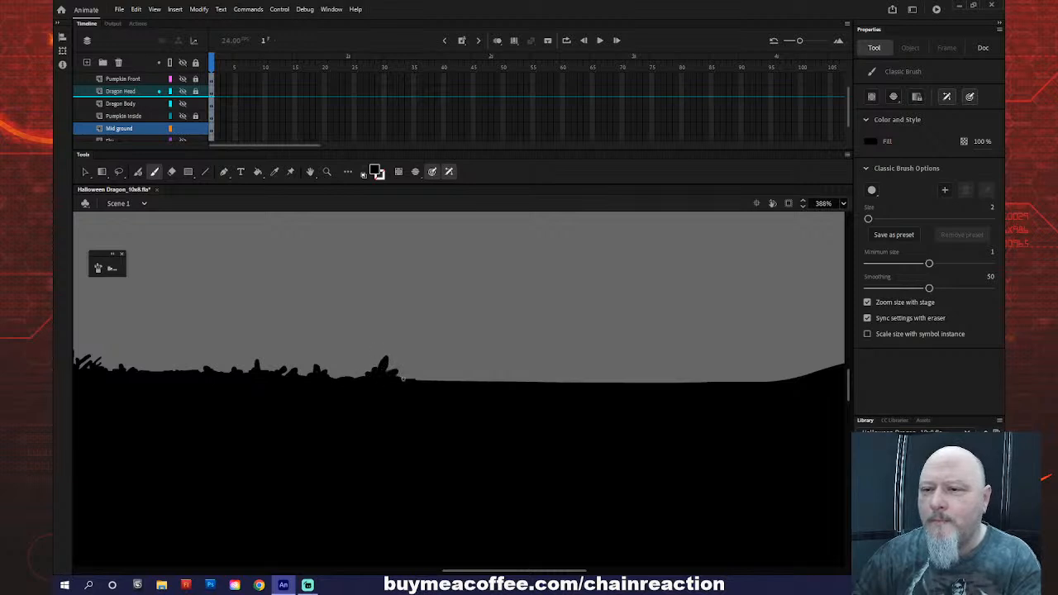
pyautogui.moveTo(420, 374)
pyautogui.mouseDown()
pyautogui.moveTo(453, 380)
pyautogui.moveTo(405, 377)
pyautogui.moveTo(462, 369)
pyautogui.moveTo(443, 381)
pyautogui.moveTo(474, 380)
pyautogui.moveTo(449, 371)
pyautogui.mouseUp()
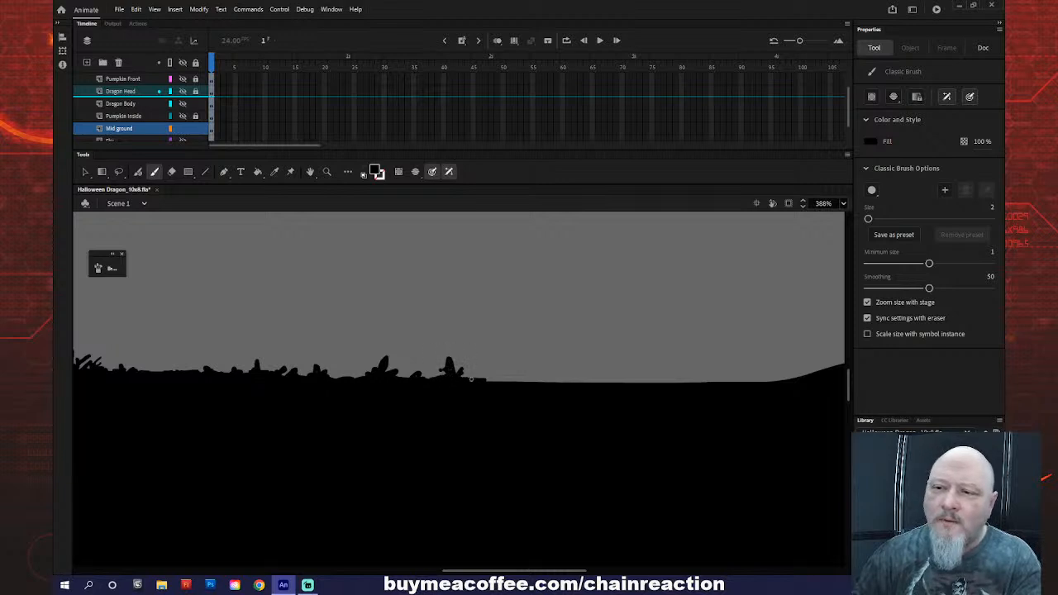
pyautogui.moveTo(489, 379); pyautogui.dragTo(512, 377)
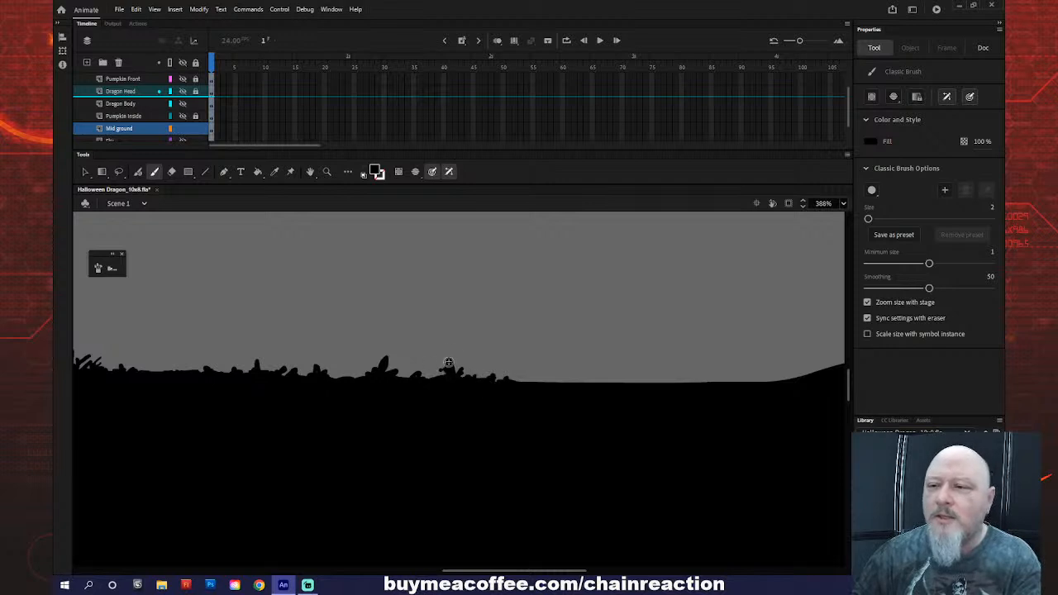
pyautogui.moveTo(435, 359); pyautogui.dragTo(447, 361)
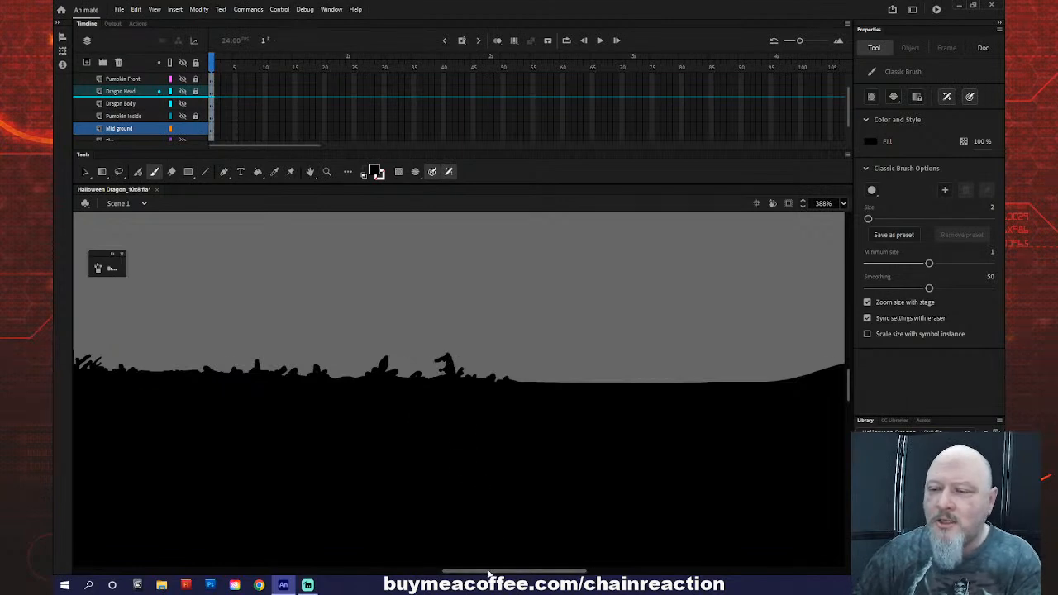
pyautogui.moveTo(488, 574); pyautogui.dragTo(513, 573)
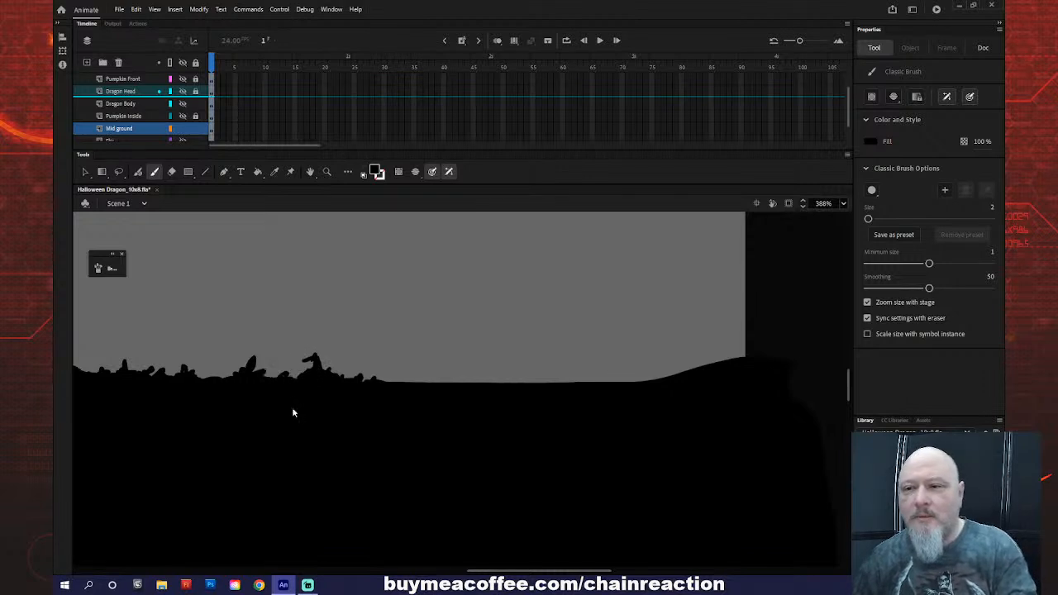
# - Undo the last brushed grass strokes on the flat stretch, back past the second tall leafy clump
pyautogui.hotkey('ctrl', 'z')
pyautogui.hotkey('ctrl', 'z')
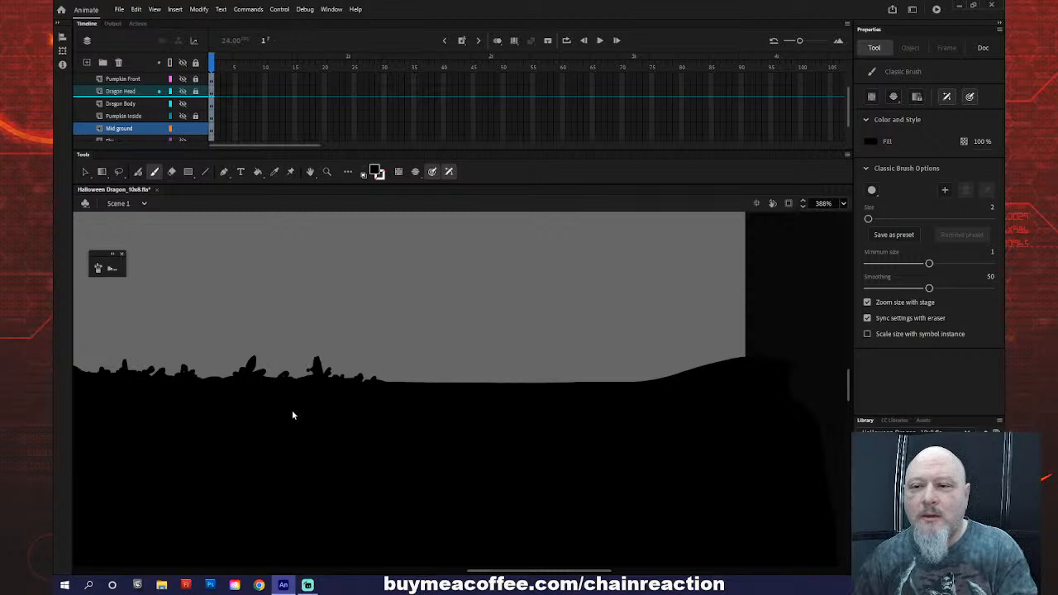
pyautogui.hotkey('ctrl', 'z')
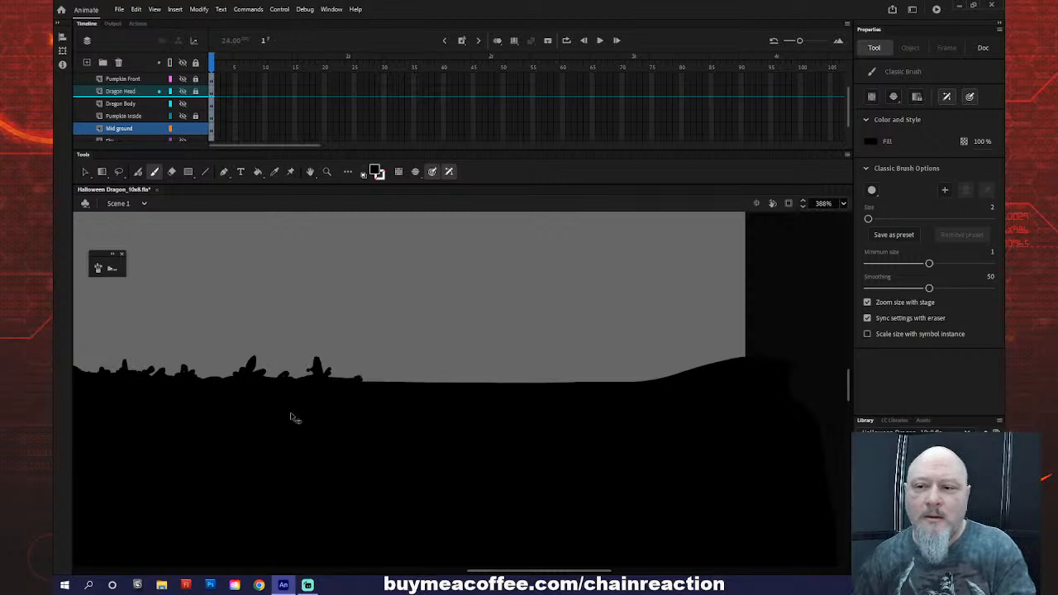
pyautogui.hotkey('ctrl', 'z')
pyautogui.hotkey('ctrl', 'z')
pyautogui.hotkey('ctrl', 'z')
pyautogui.hotkey('ctrl', 'z')
pyautogui.hotkey('ctrl', 'z')
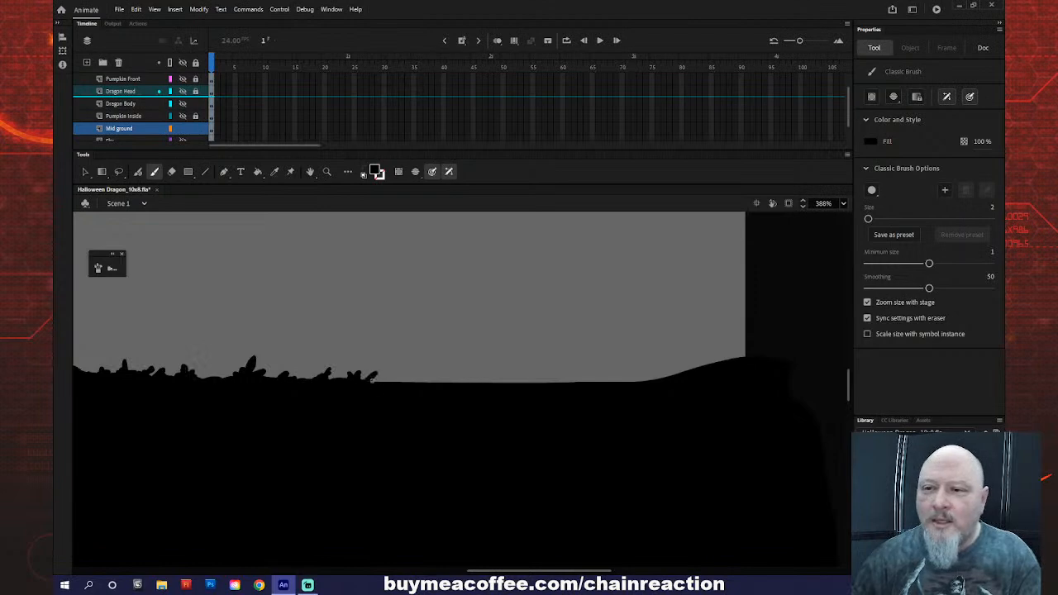
# - Brush short tufts and a few taller pointed blades along the flat stretch of horizon beyond the leafy clump
pyautogui.moveTo(381, 380)
pyautogui.mouseDown()
pyautogui.moveTo(400, 365)
pyautogui.moveTo(398, 376)
pyautogui.mouseUp()
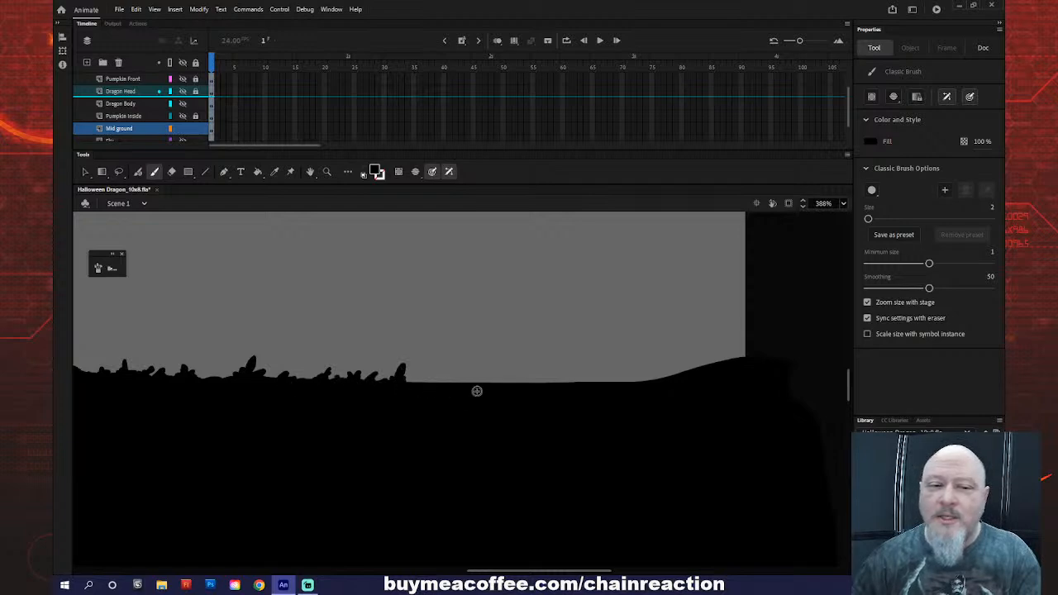
pyautogui.moveTo(424, 367)
pyautogui.mouseDown()
pyautogui.moveTo(413, 381)
pyautogui.moveTo(449, 378)
pyautogui.moveTo(431, 378)
pyautogui.mouseUp()
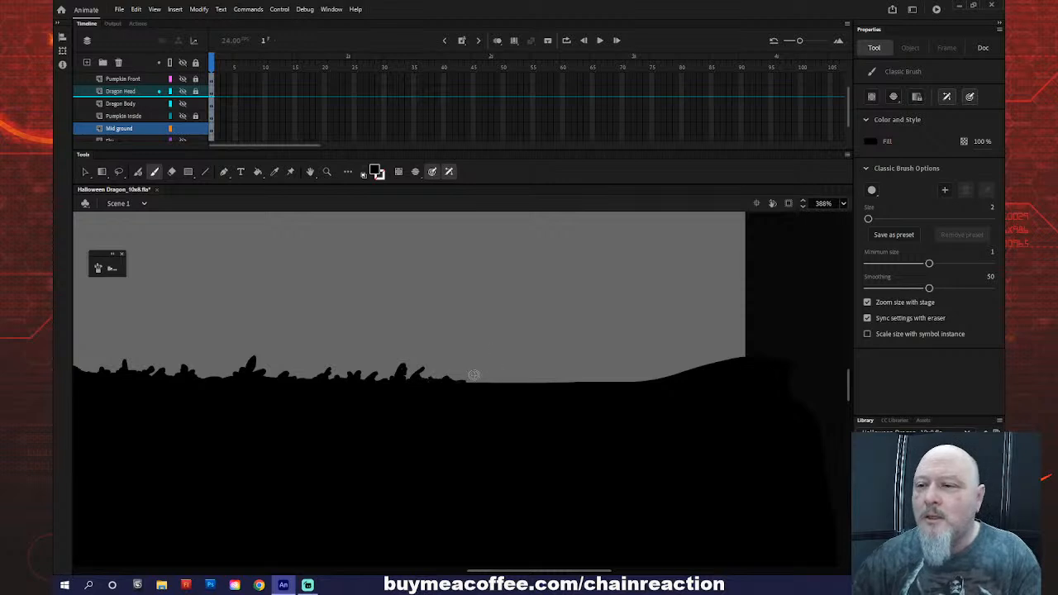
pyautogui.moveTo(474, 375)
pyautogui.mouseDown()
pyautogui.moveTo(468, 383)
pyautogui.moveTo(493, 365)
pyautogui.moveTo(504, 372)
pyautogui.mouseUp()
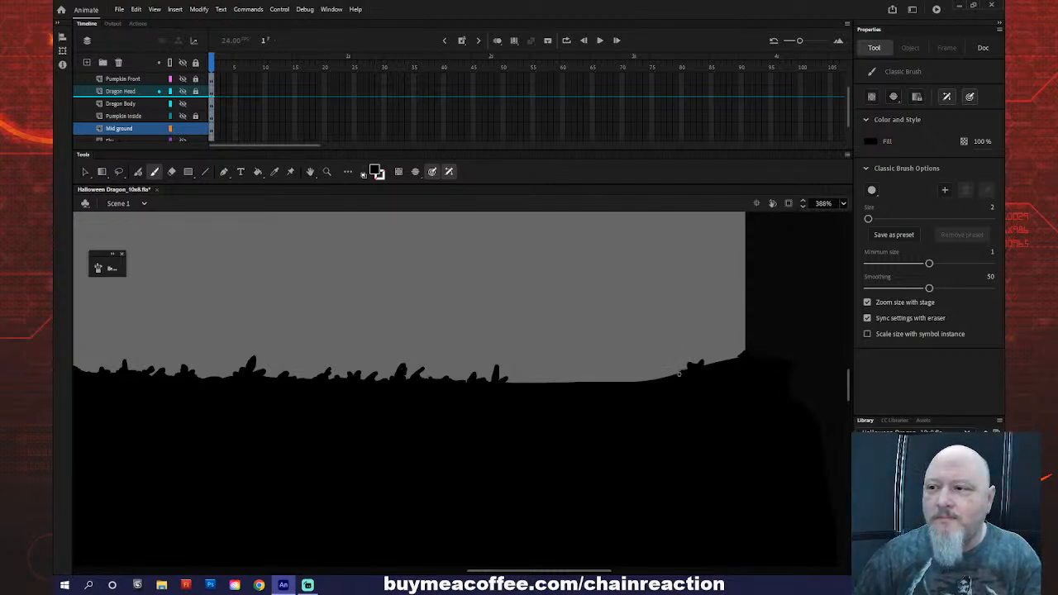
# - Brush grass on the rise at the stage's right edge and fill the remaining bare horizon with short and tall blades
pyautogui.moveTo(655, 371); pyautogui.dragTo(655, 379)
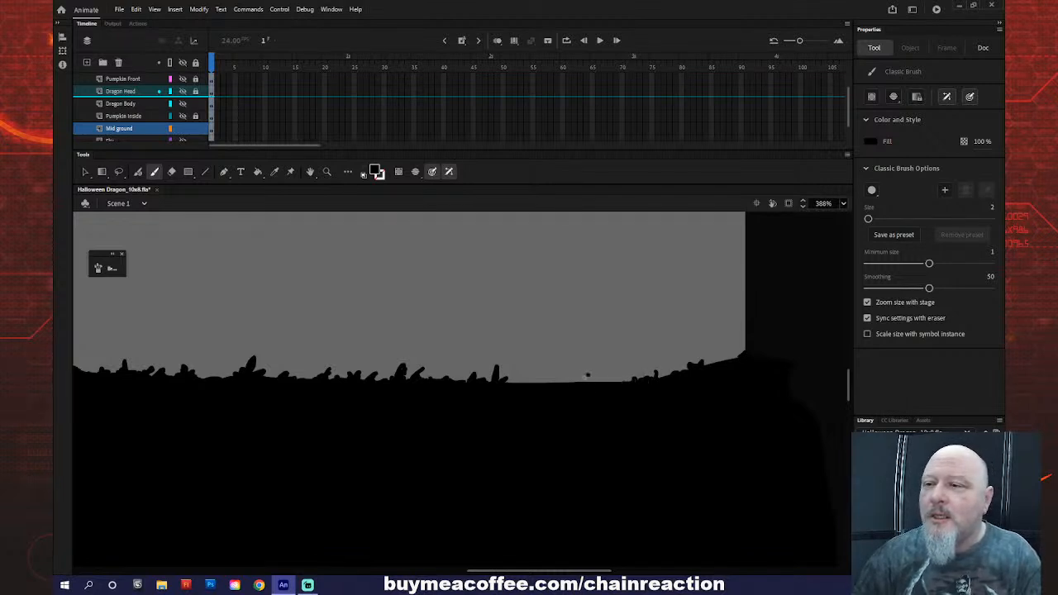
pyautogui.moveTo(587, 376); pyautogui.dragTo(580, 383)
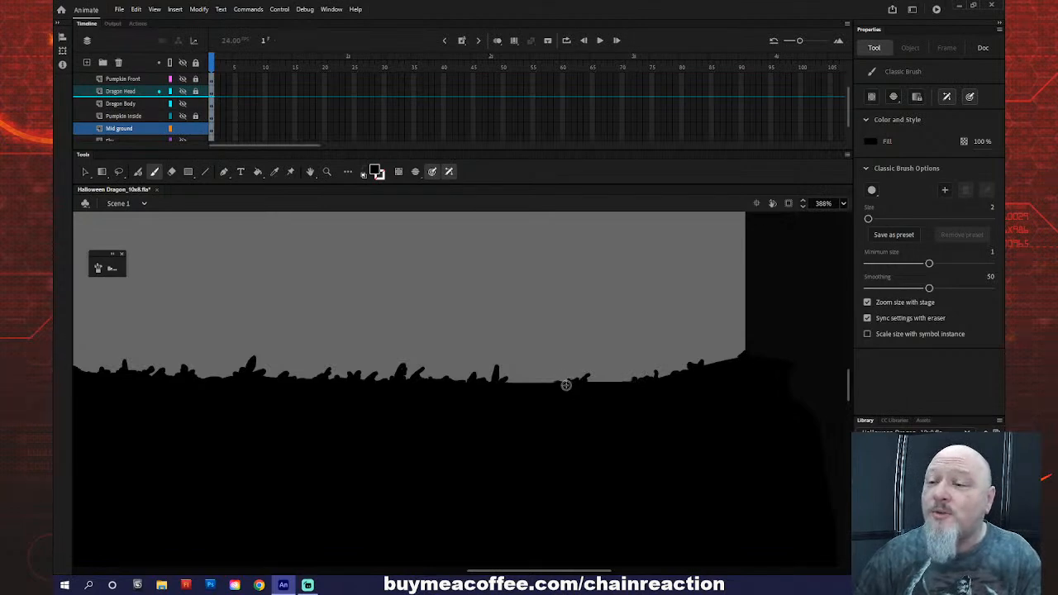
pyautogui.moveTo(534, 374)
pyautogui.mouseDown()
pyautogui.moveTo(508, 382)
pyautogui.moveTo(544, 382)
pyautogui.mouseUp()
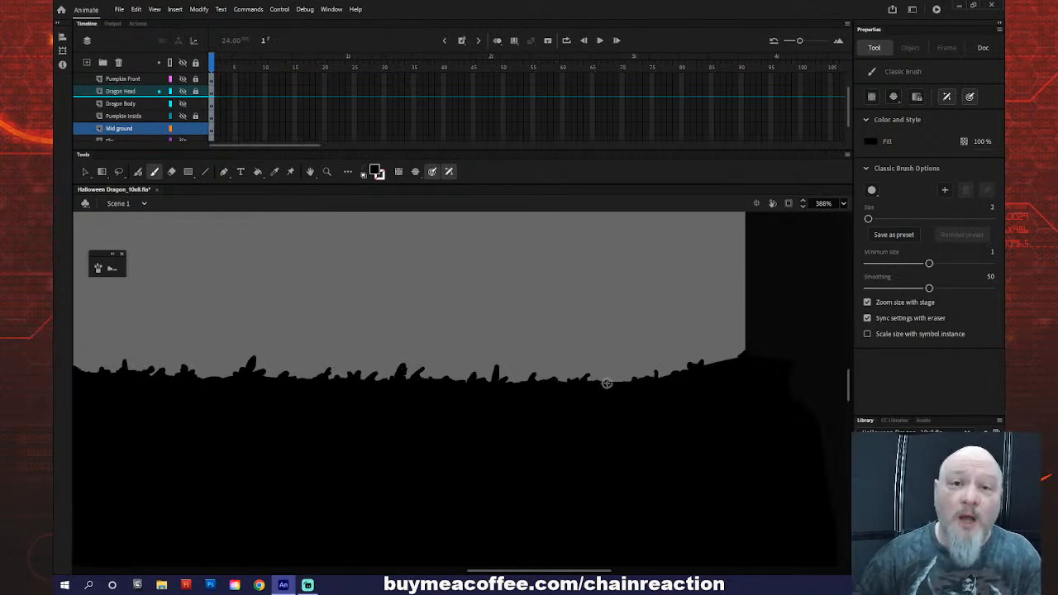
pyautogui.moveTo(605, 383); pyautogui.dragTo(623, 380)
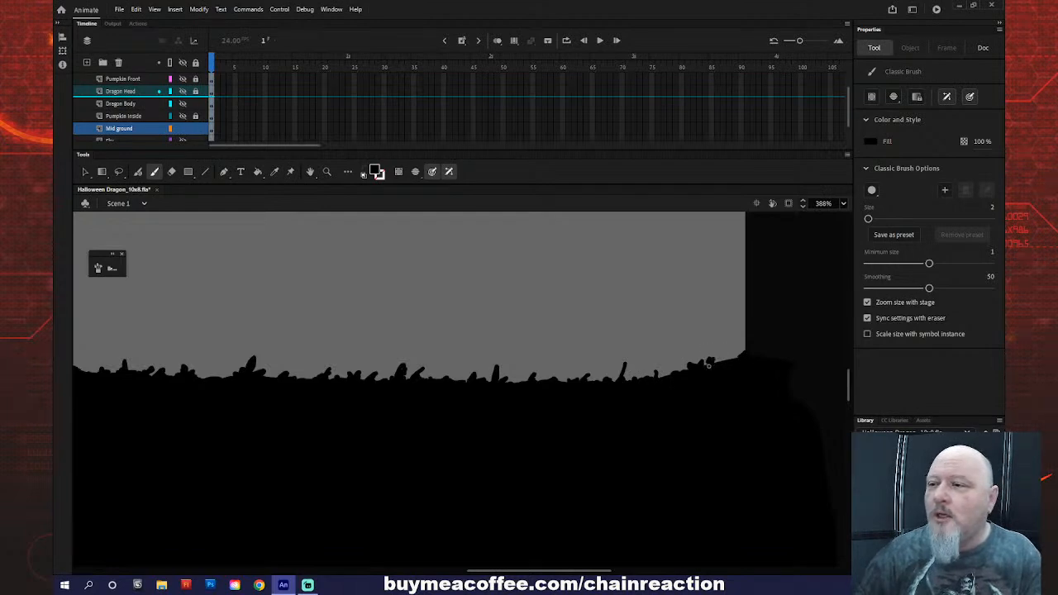
pyautogui.moveTo(723, 359); pyautogui.dragTo(724, 362)
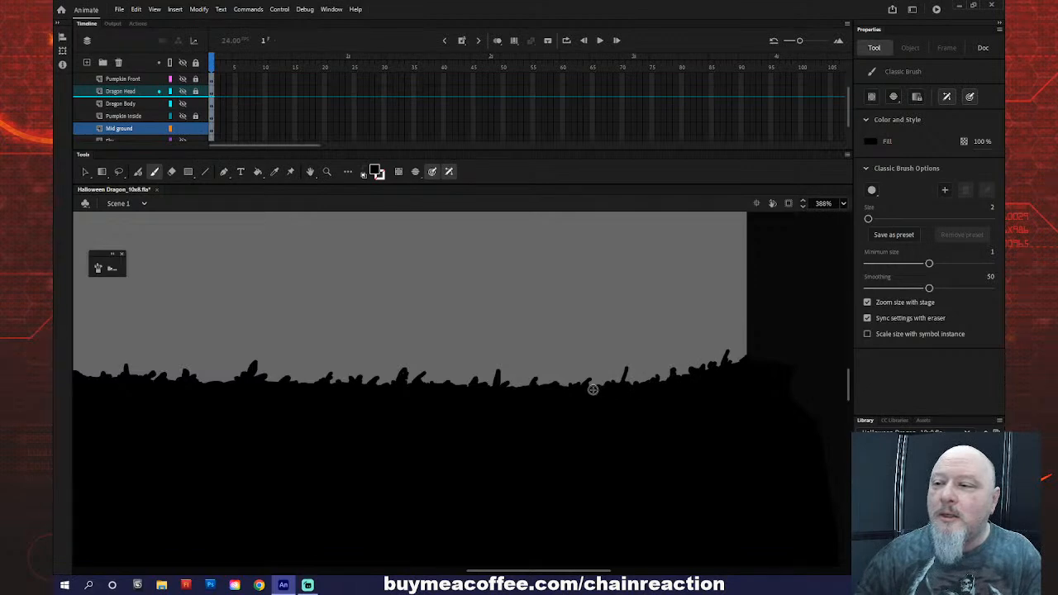
# - Fill the bare gap between the existing tufts near the middle of the horizon with small grass blades at brush size 2
pyautogui.hscroll(-2, 644, 382)
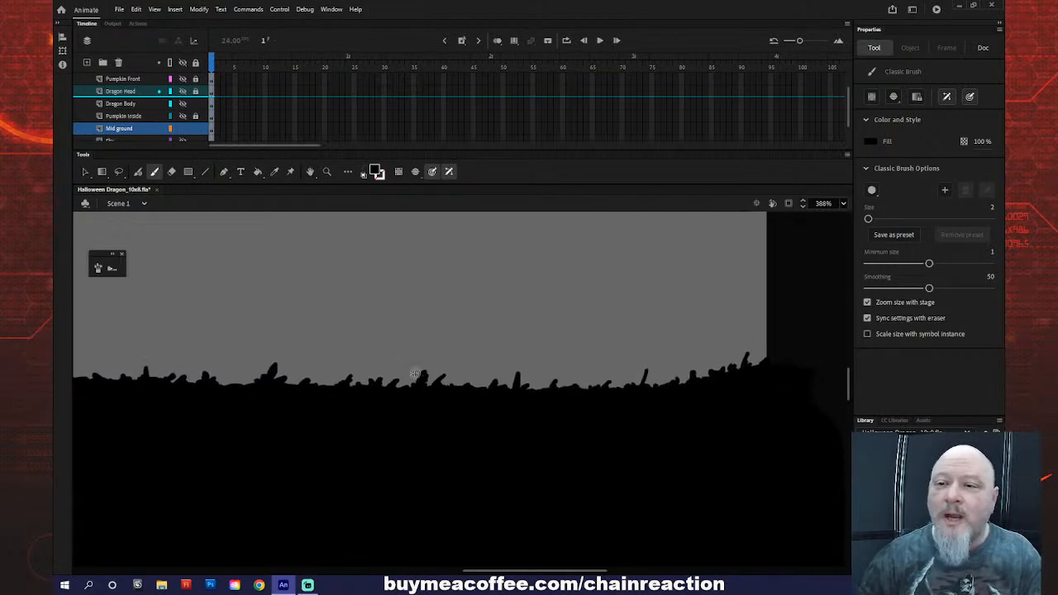
pyautogui.hscroll(-1, 408, 361)
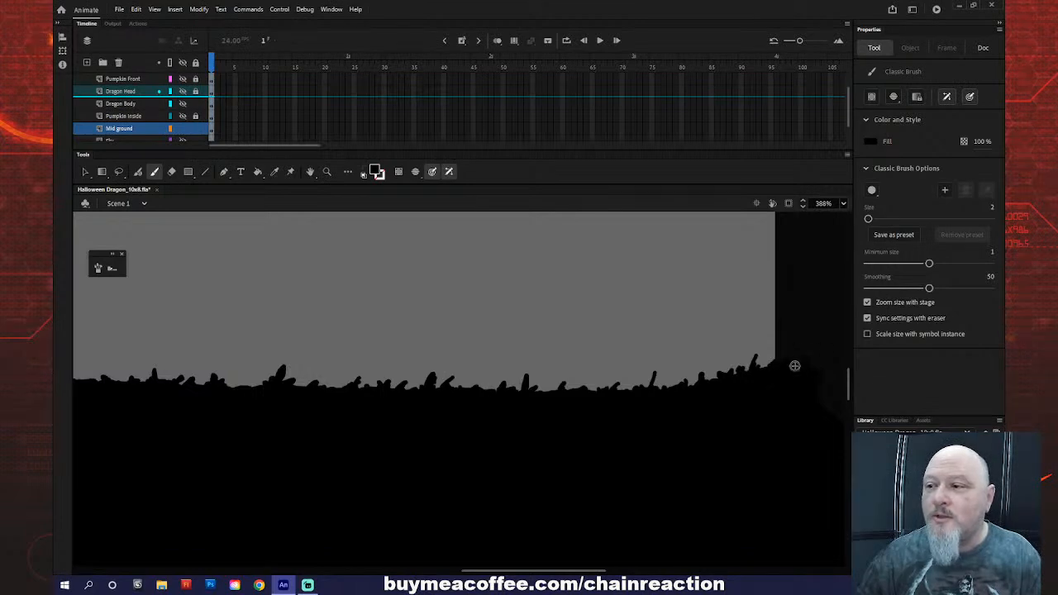
pyautogui.press('z')
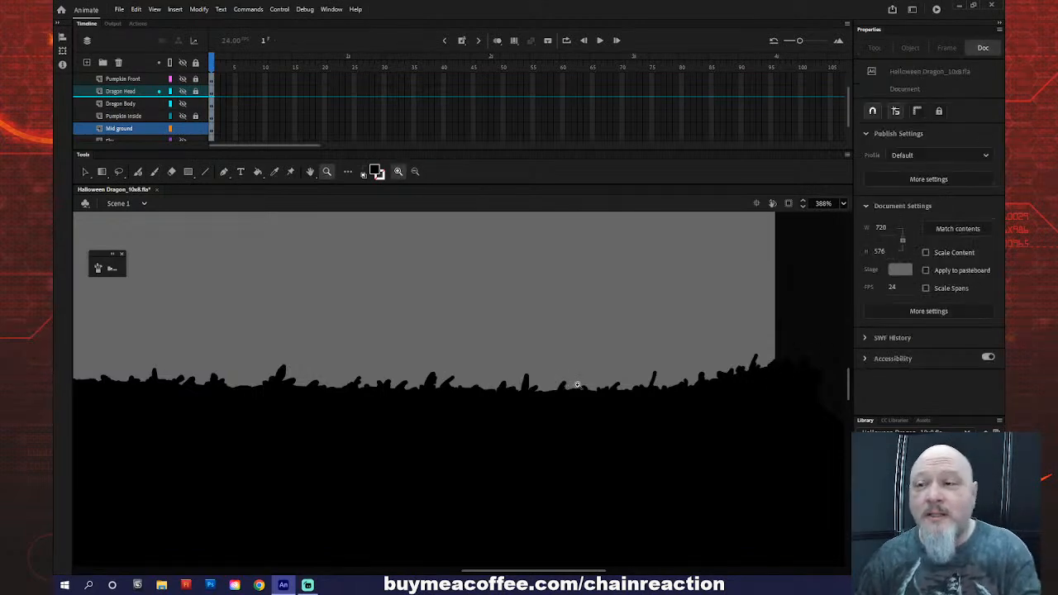
pyautogui.keyDown('alt'); pyautogui.click(578, 386); pyautogui.keyUp('alt')
pyautogui.keyDown('alt'); pyautogui.click(562, 393); pyautogui.keyUp('alt')
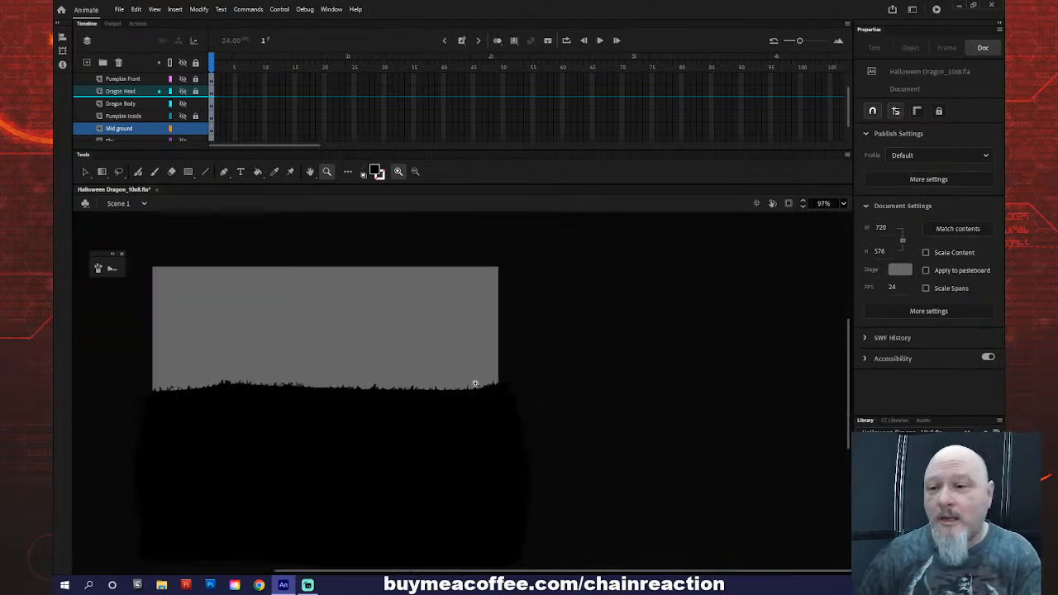
pyautogui.moveTo(288, 361); pyautogui.dragTo(352, 423)
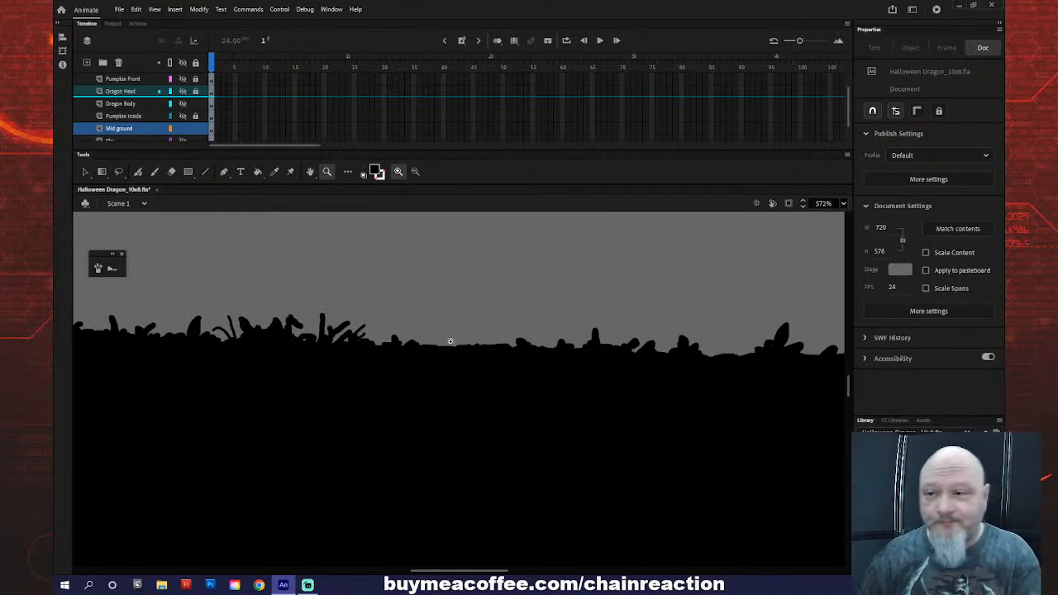
pyautogui.press('v')
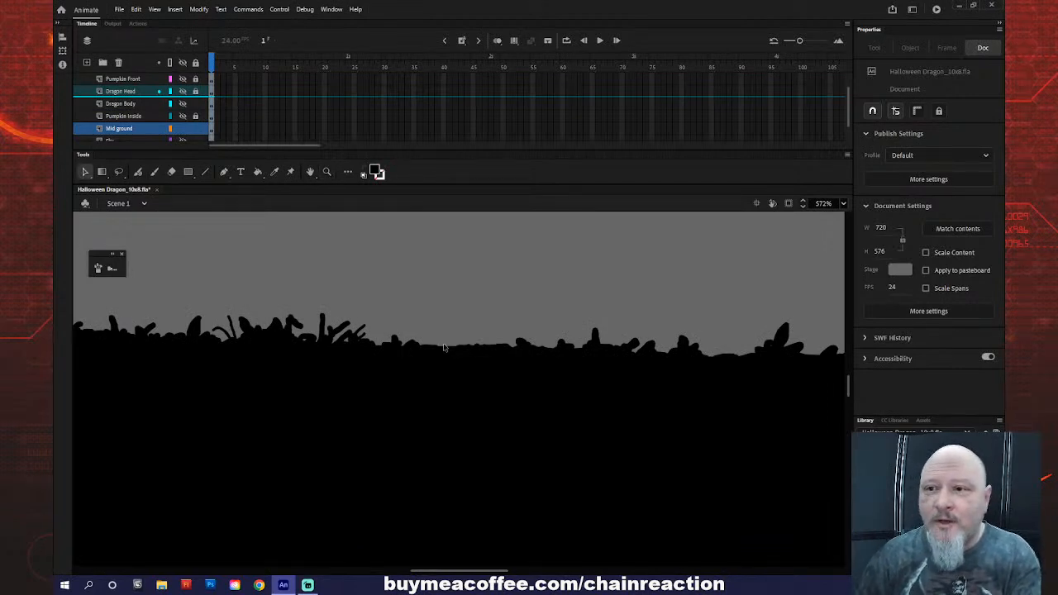
pyautogui.press('b')
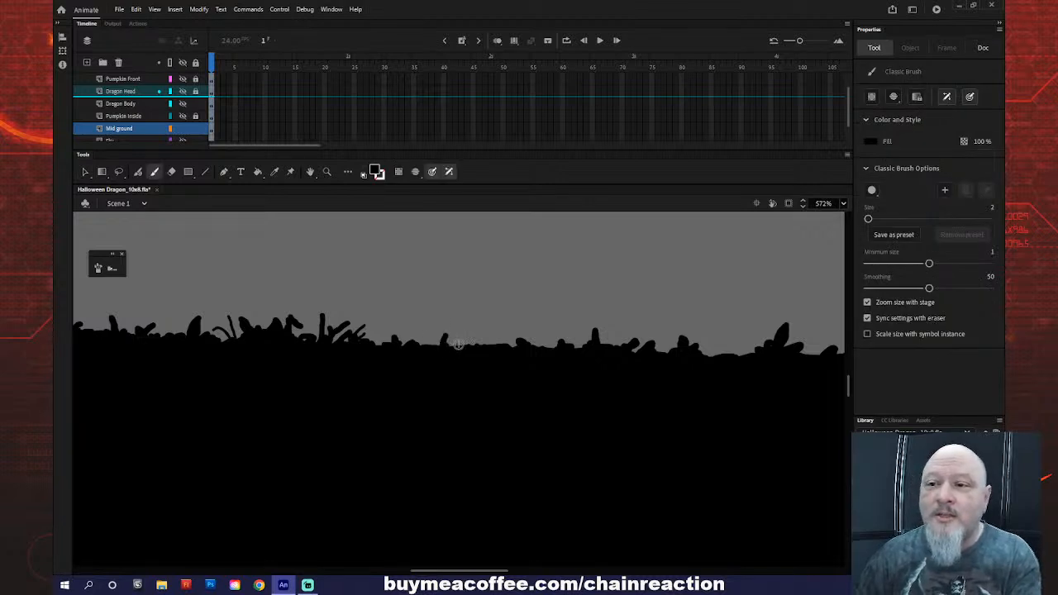
pyautogui.moveTo(459, 346); pyautogui.dragTo(464, 334)
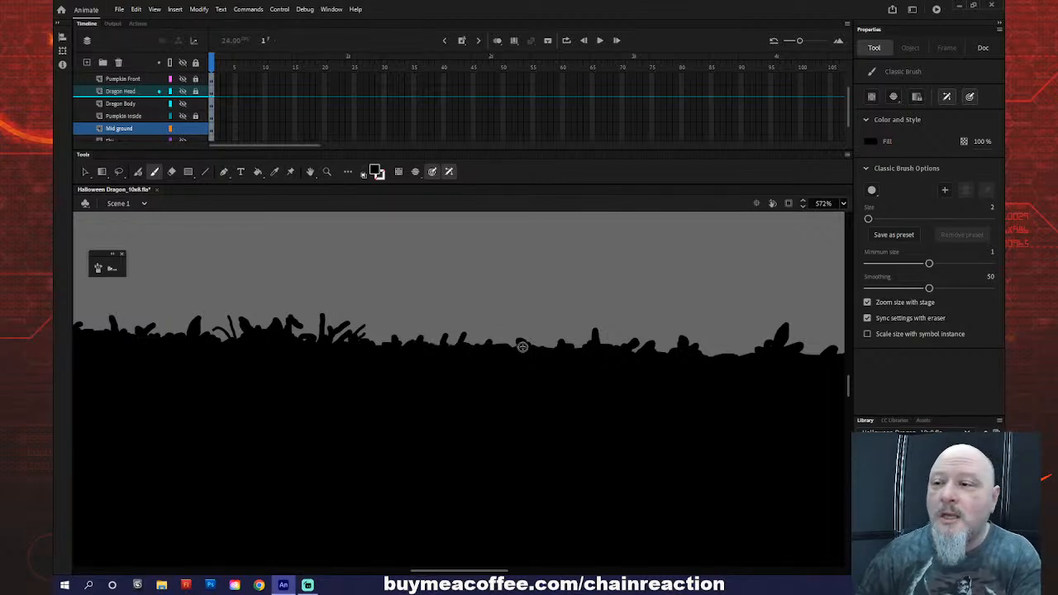
# - Show all layers with the whole illustration in view, and lock every layer except Mid ground
pyautogui.press('z')
pyautogui.keyDown('alt'); pyautogui.click(509, 368); pyautogui.keyUp('alt')
pyautogui.keyDown('alt'); pyautogui.click(509, 369); pyautogui.keyUp('alt')
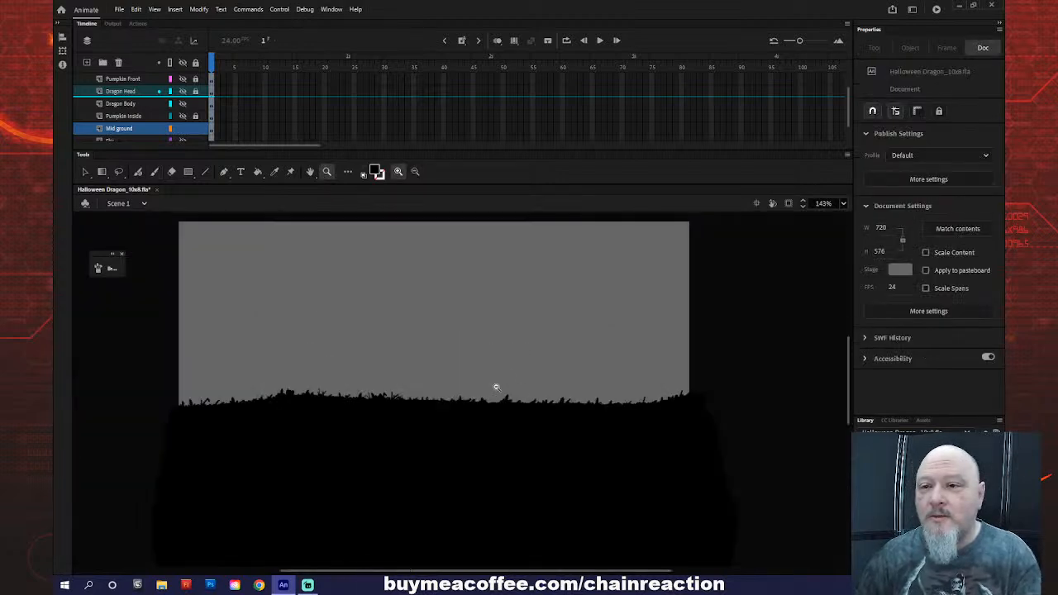
pyautogui.keyDown('alt'); pyautogui.click(497, 387); pyautogui.keyUp('alt')
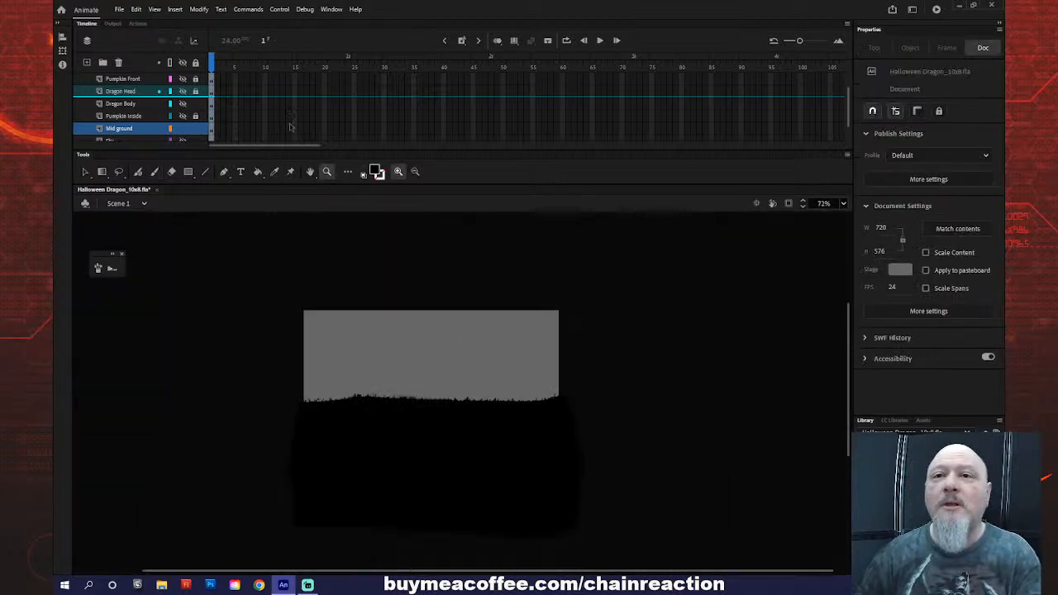
pyautogui.click(182, 62)
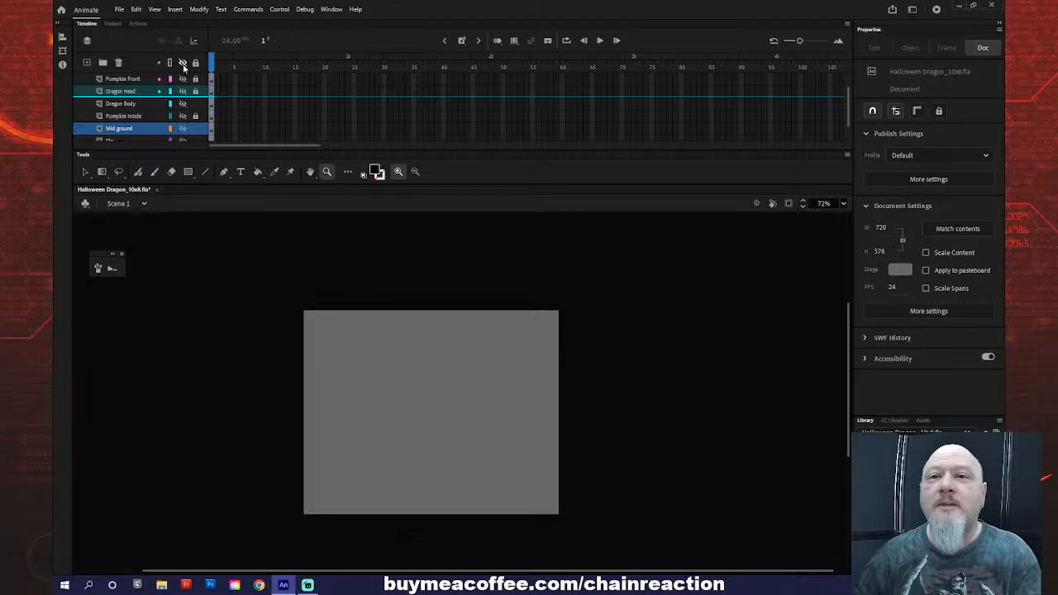
pyautogui.click(182, 62)
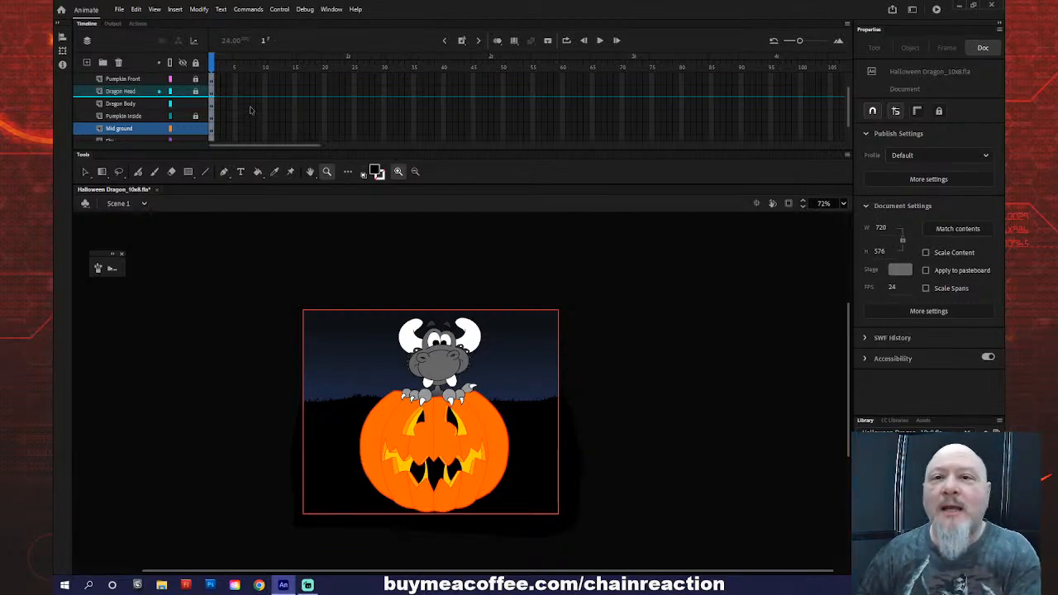
pyautogui.click(195, 62)
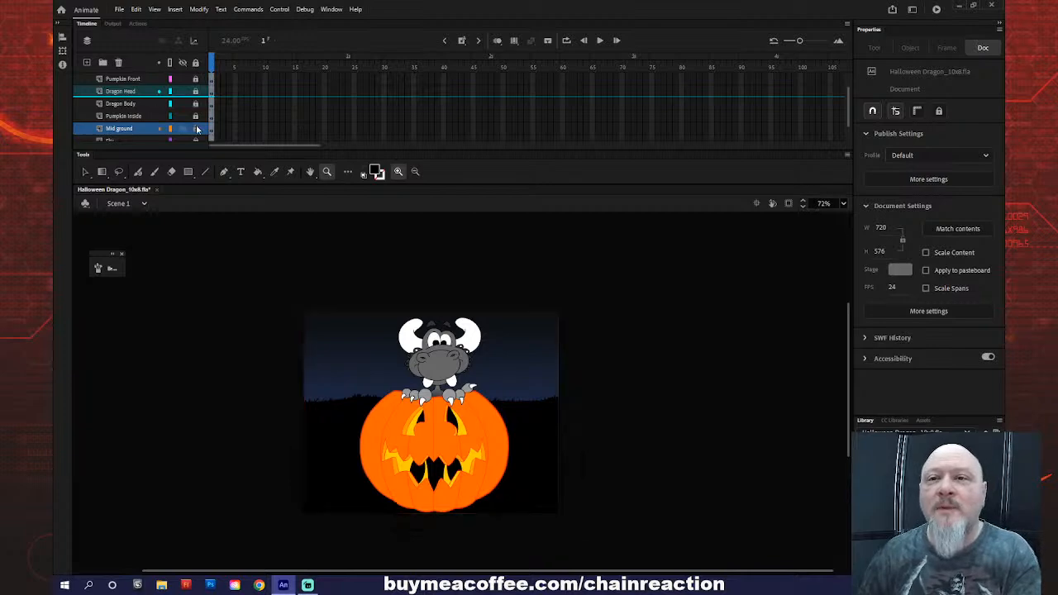
pyautogui.click(196, 128)
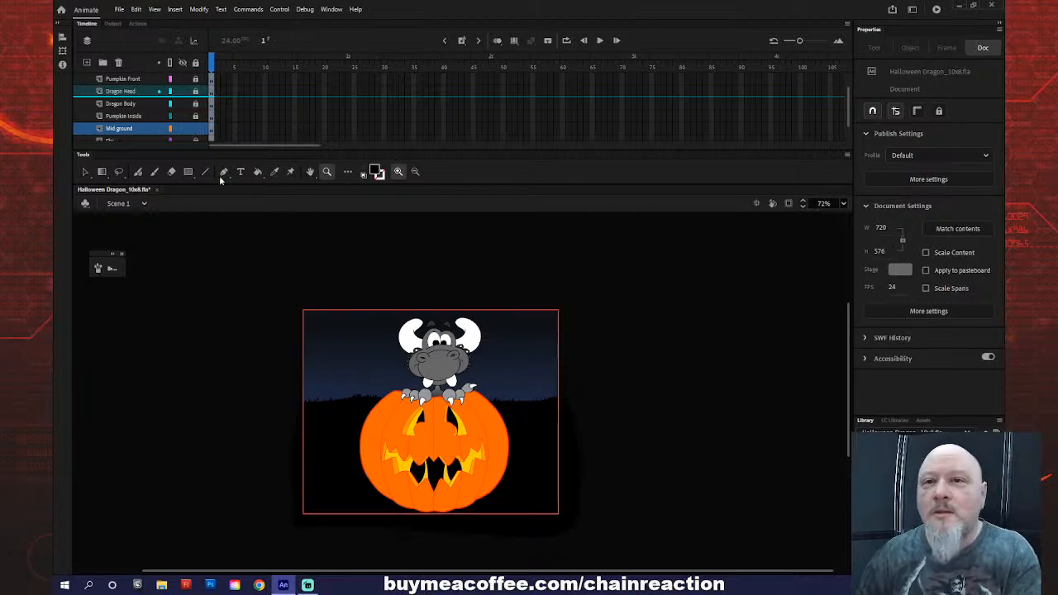
# - Select the Mid ground silhouette and open the swatches for its fill color
pyautogui.click(153, 130)
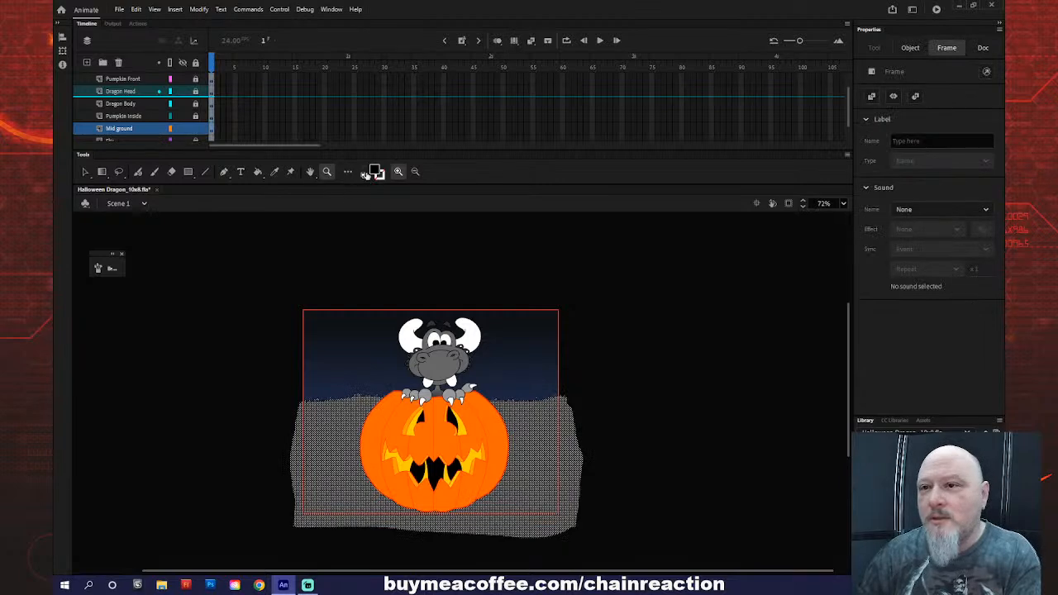
pyautogui.click(376, 172)
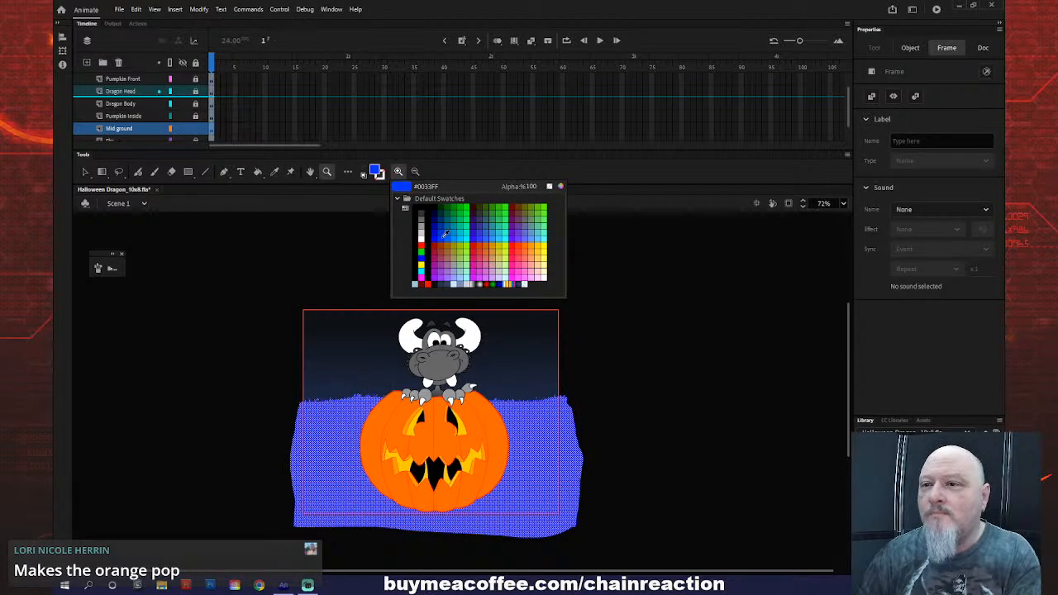
# - Set the selected mid-ground shape's fill to the near-black blue 121316, deselect it and lock all layers
pyautogui.click(444, 230)
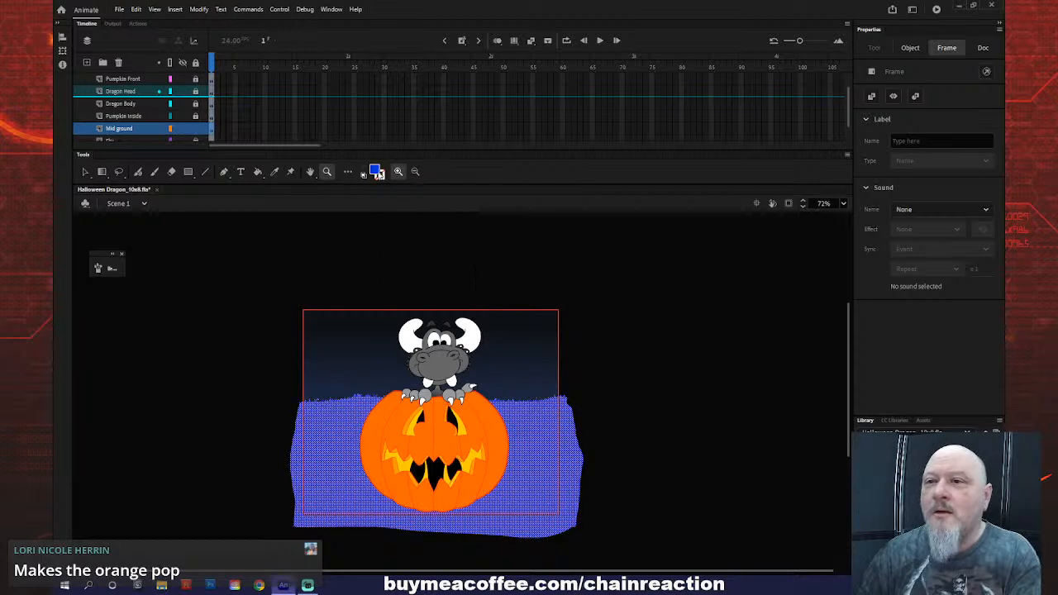
pyautogui.click(377, 173)
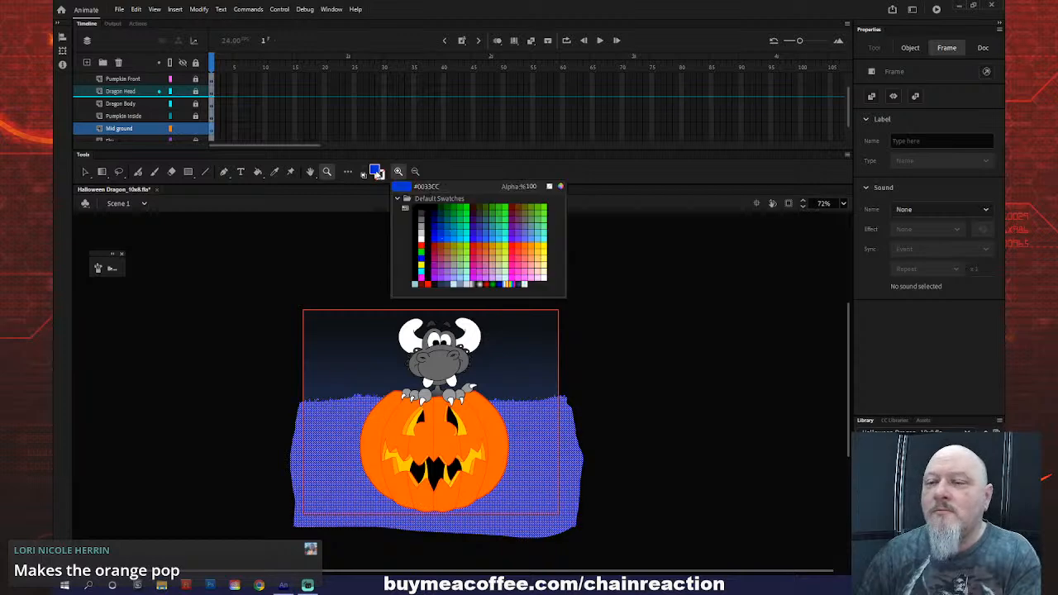
pyautogui.click(561, 187)
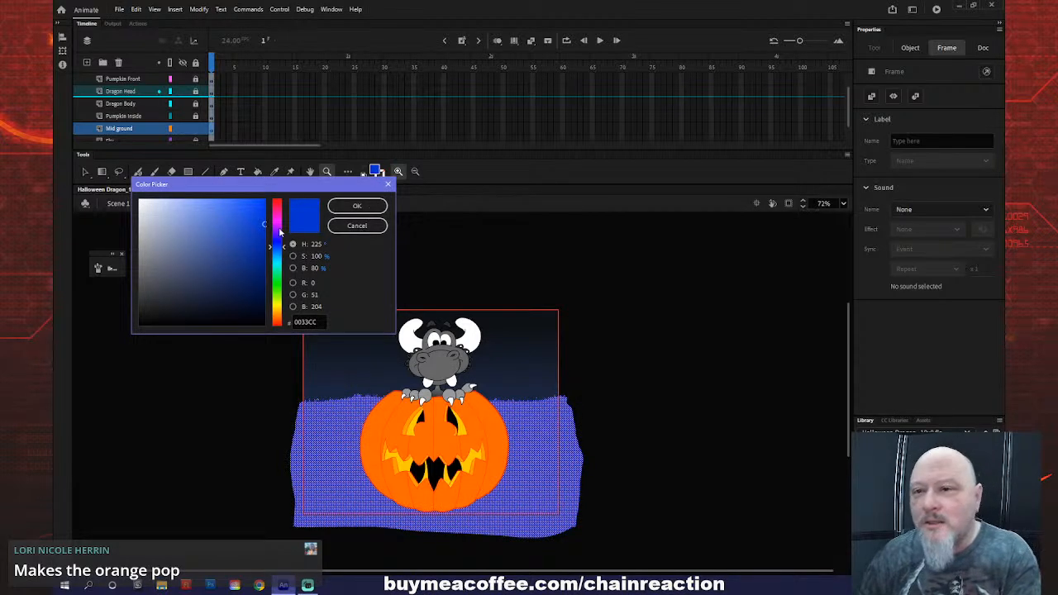
pyautogui.click(224, 306)
pyautogui.moveTo(223, 307); pyautogui.dragTo(163, 314)
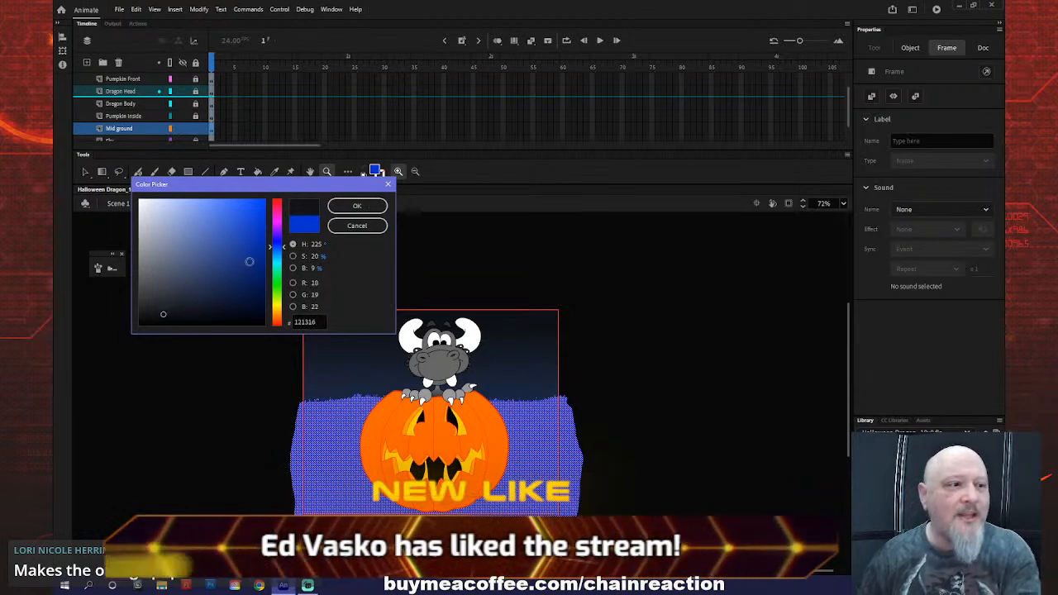
pyautogui.click(357, 207)
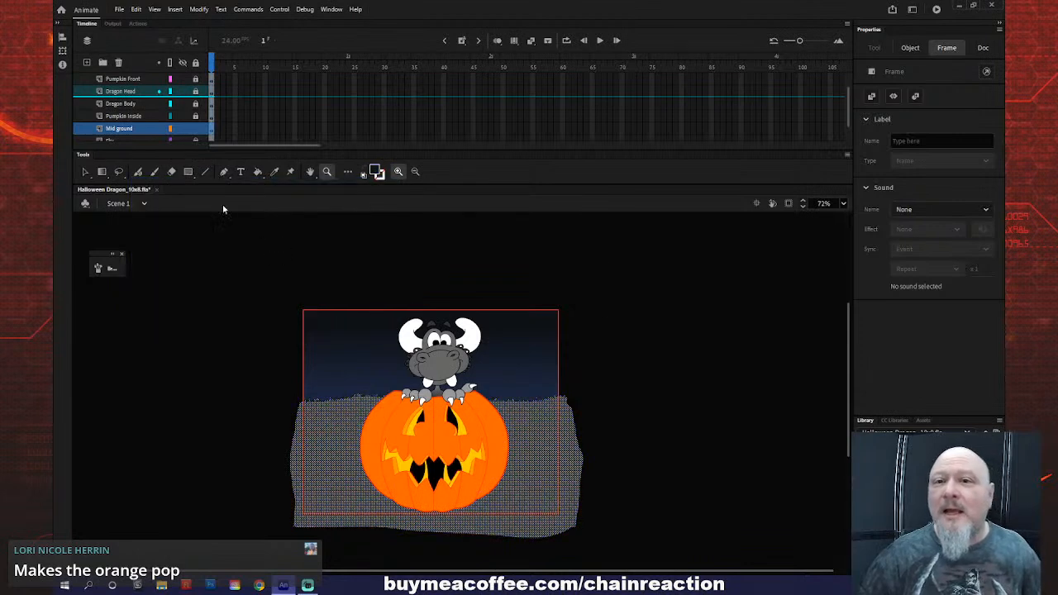
pyautogui.click(179, 147)
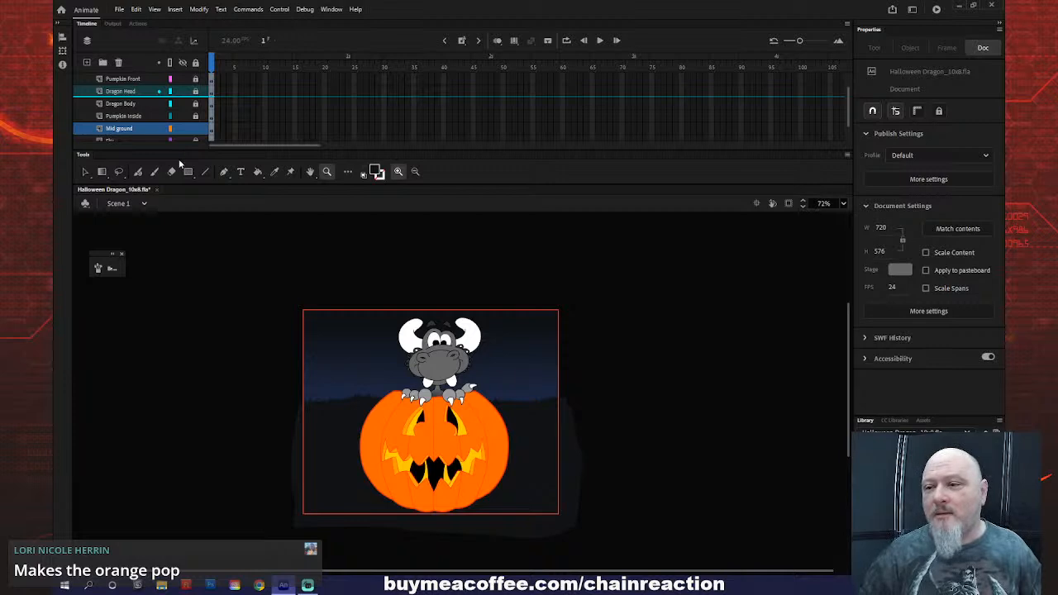
pyautogui.click(196, 64)
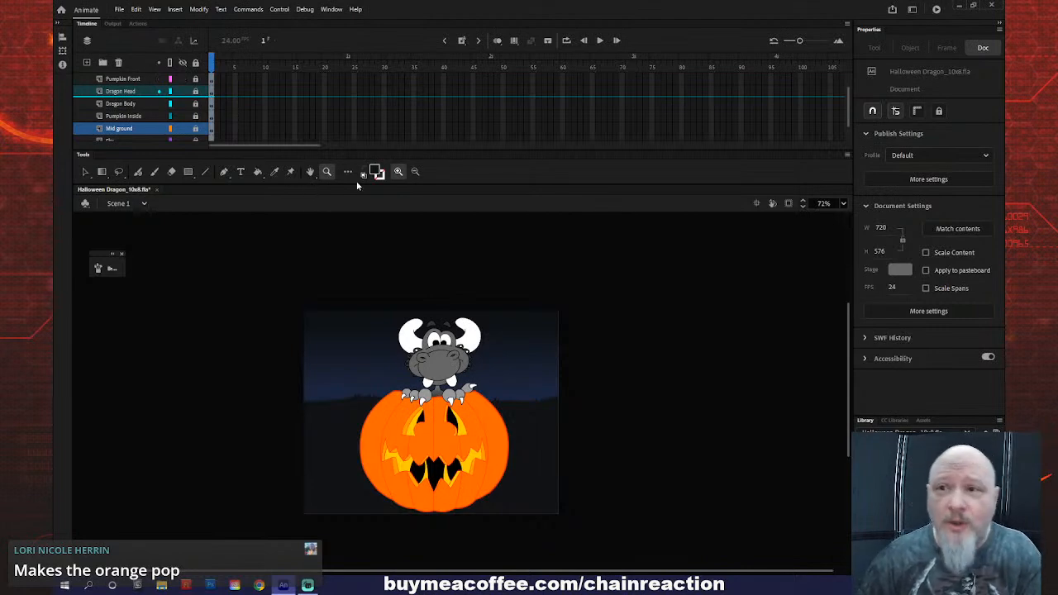
pyautogui.click(376, 172)
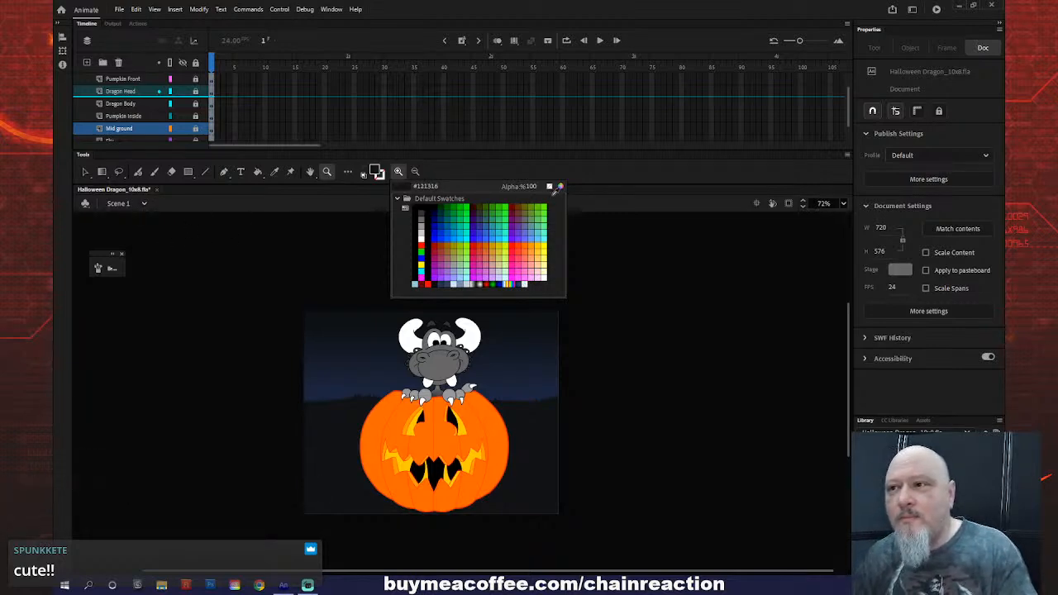
pyautogui.click(562, 187)
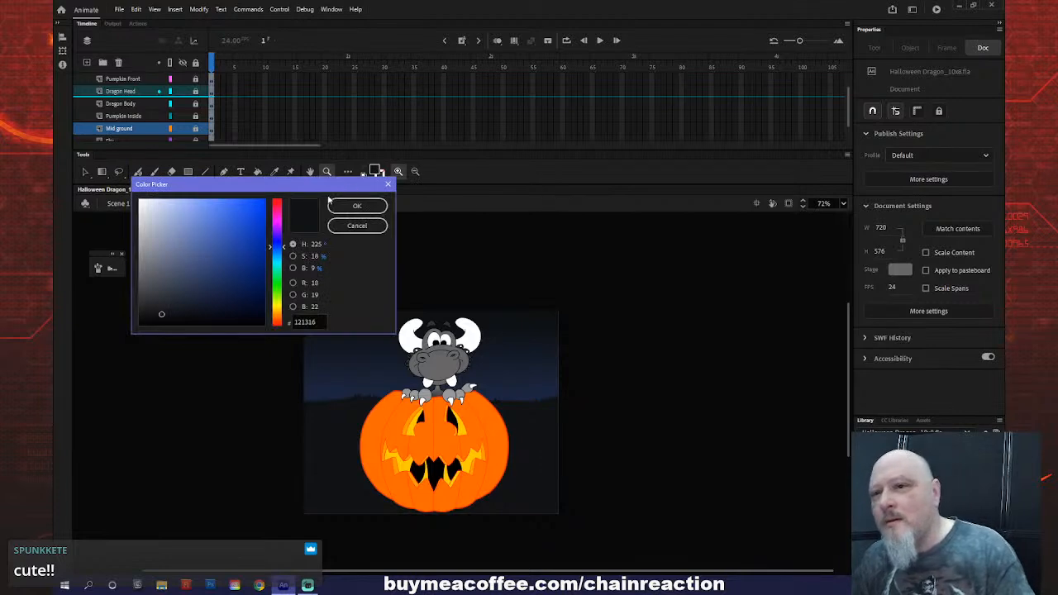
pyautogui.click(388, 185)
pyautogui.click(102, 173)
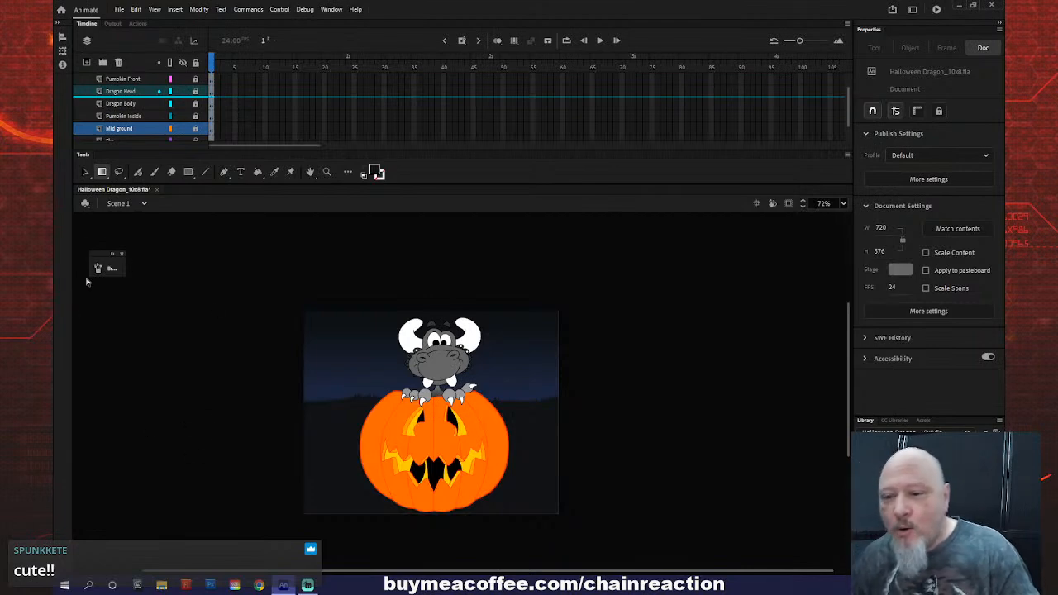
pyautogui.click(284, 585)
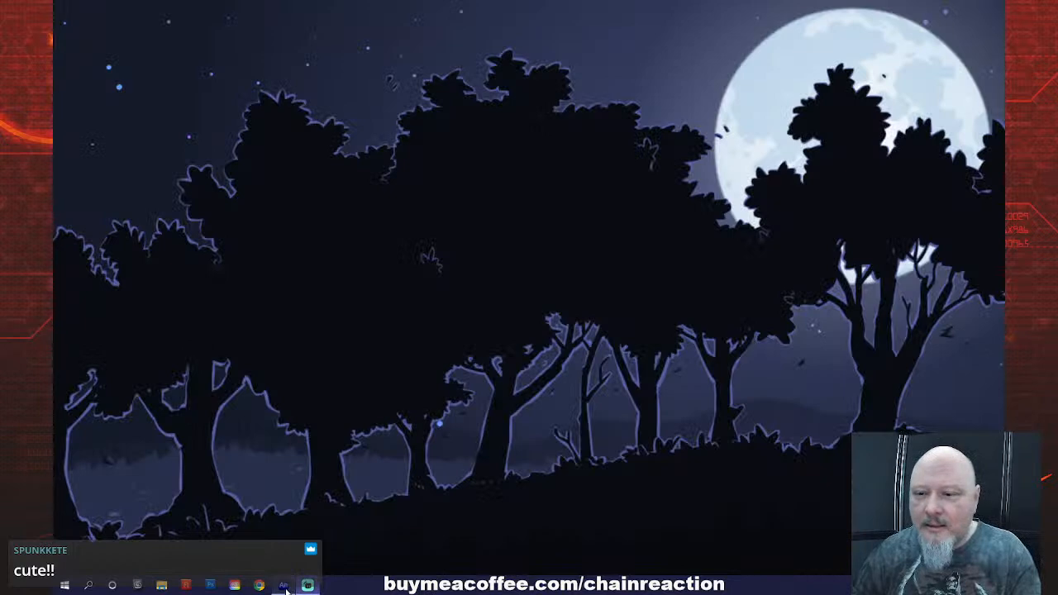
pyautogui.click(283, 586)
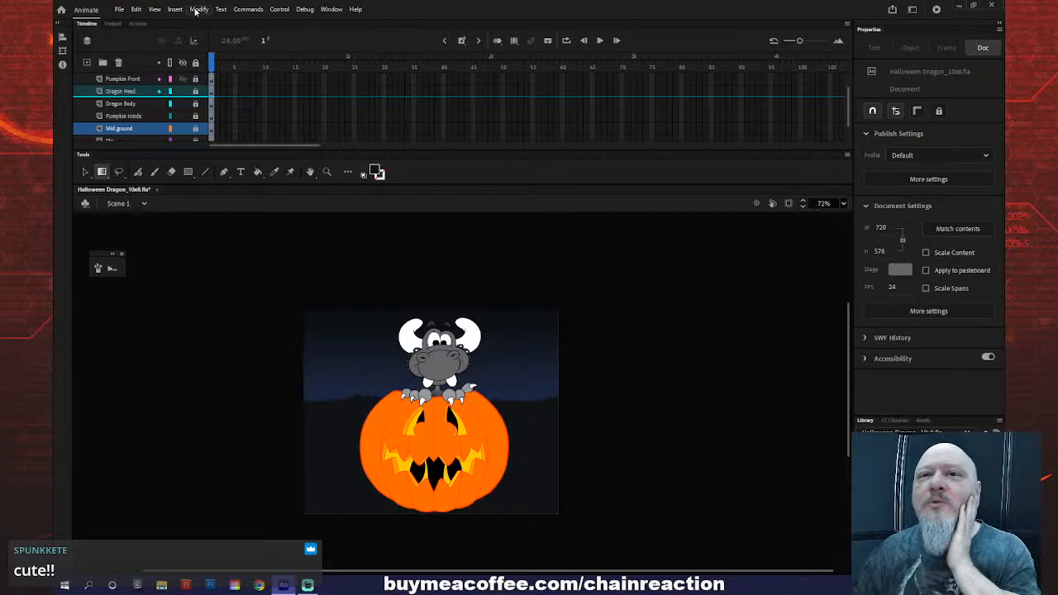
# - Display the Color panel and change the fill type from solid colour to linear gradient
pyautogui.click(331, 10)
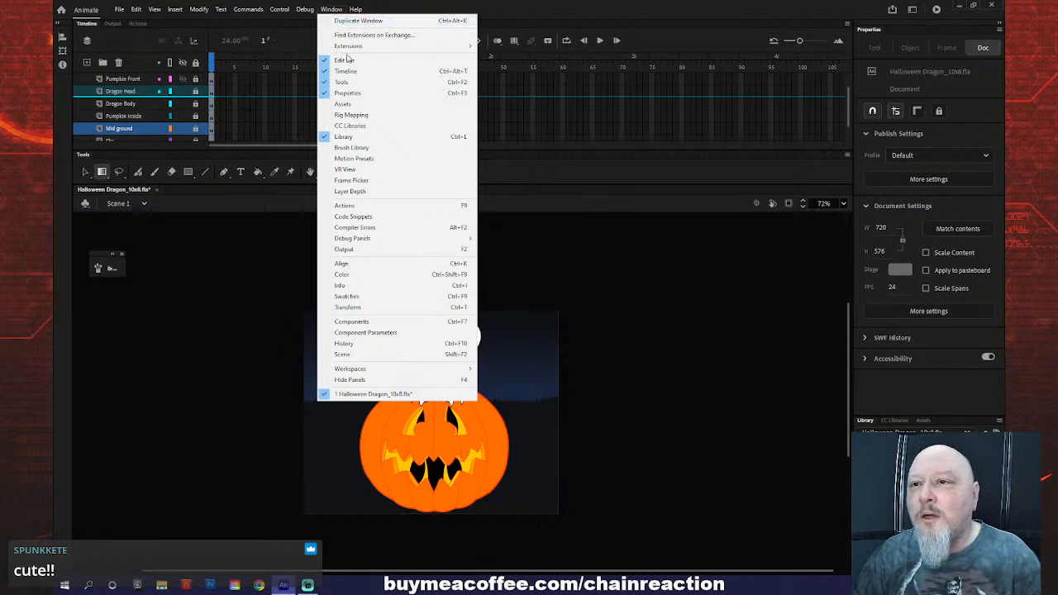
pyautogui.click(356, 299)
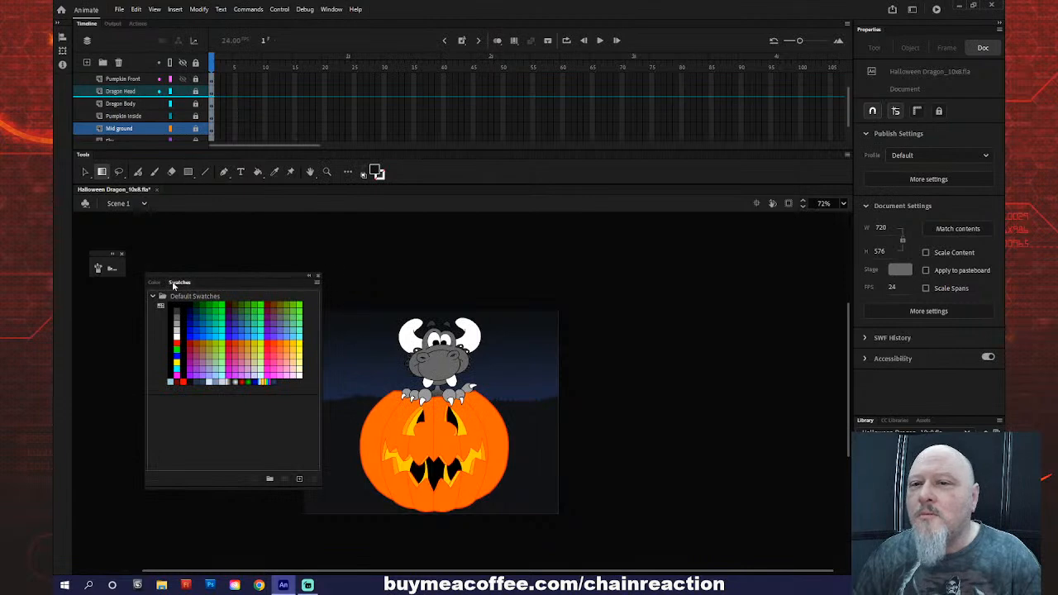
pyautogui.click(153, 285)
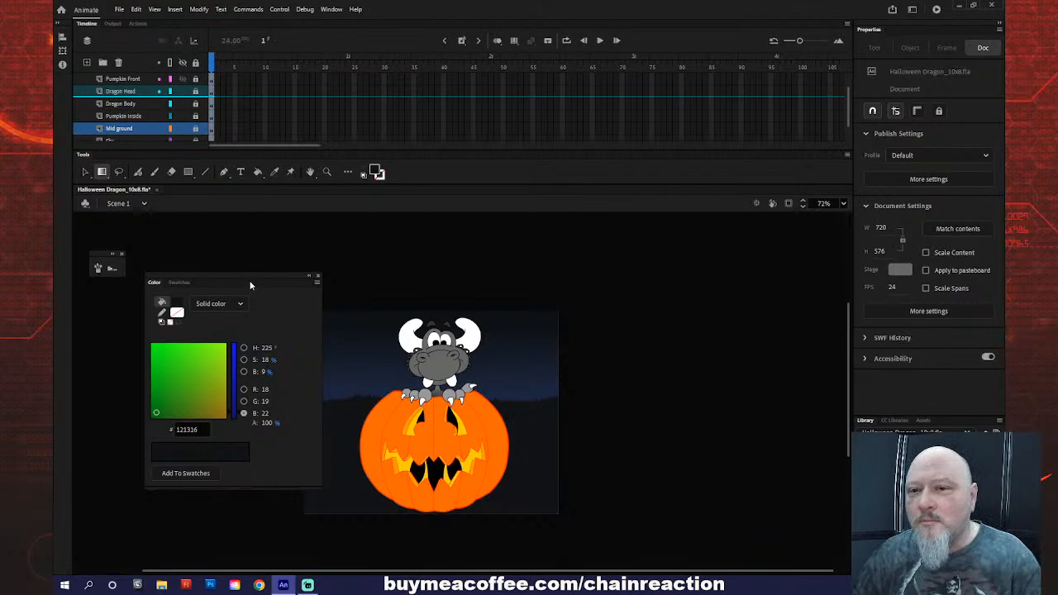
pyautogui.moveTo(255, 278); pyautogui.dragTo(237, 274)
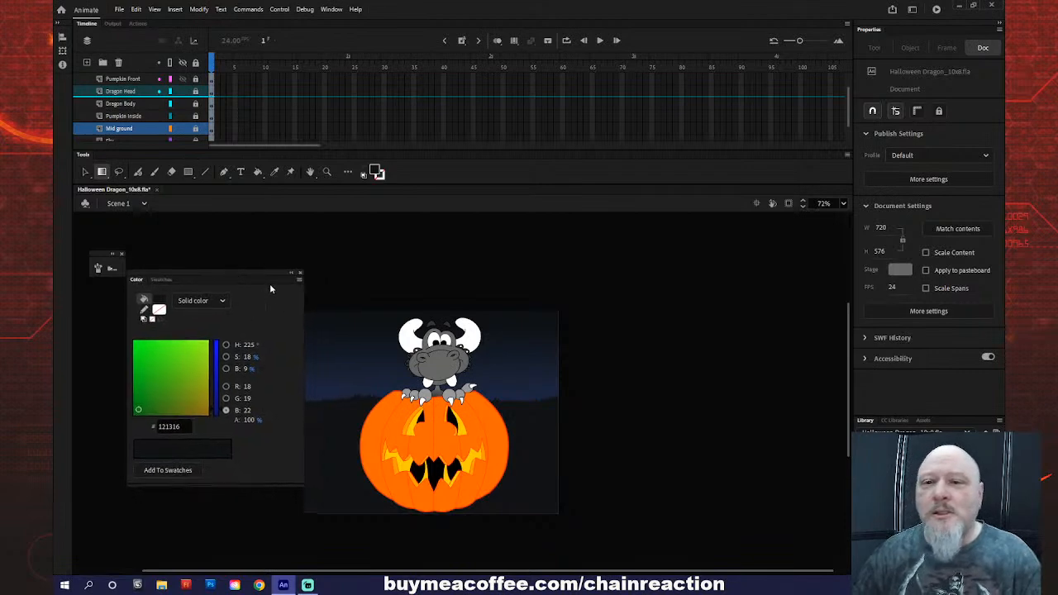
pyautogui.click(223, 302)
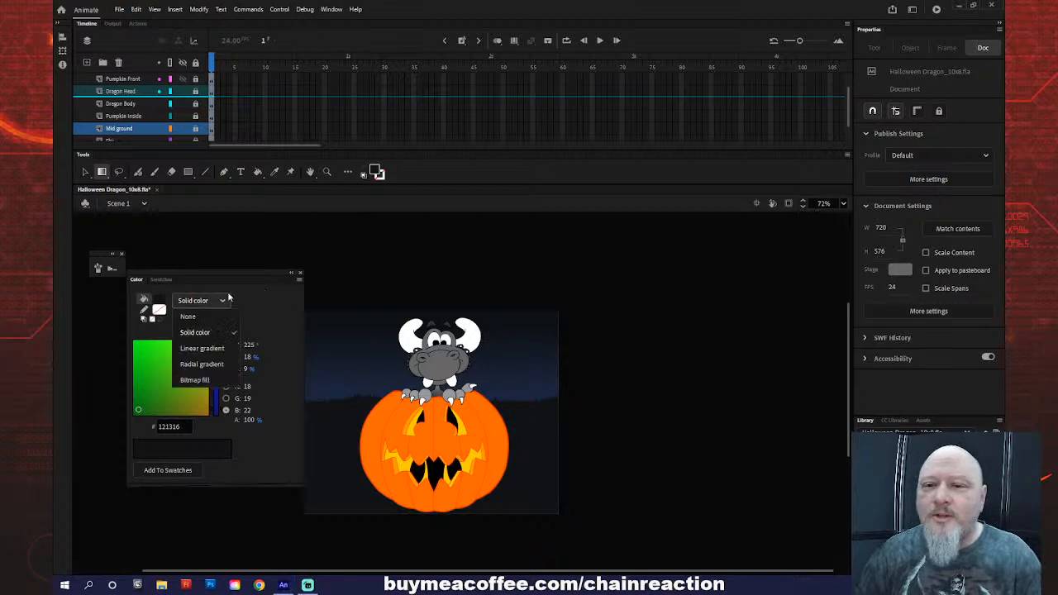
pyautogui.click(212, 349)
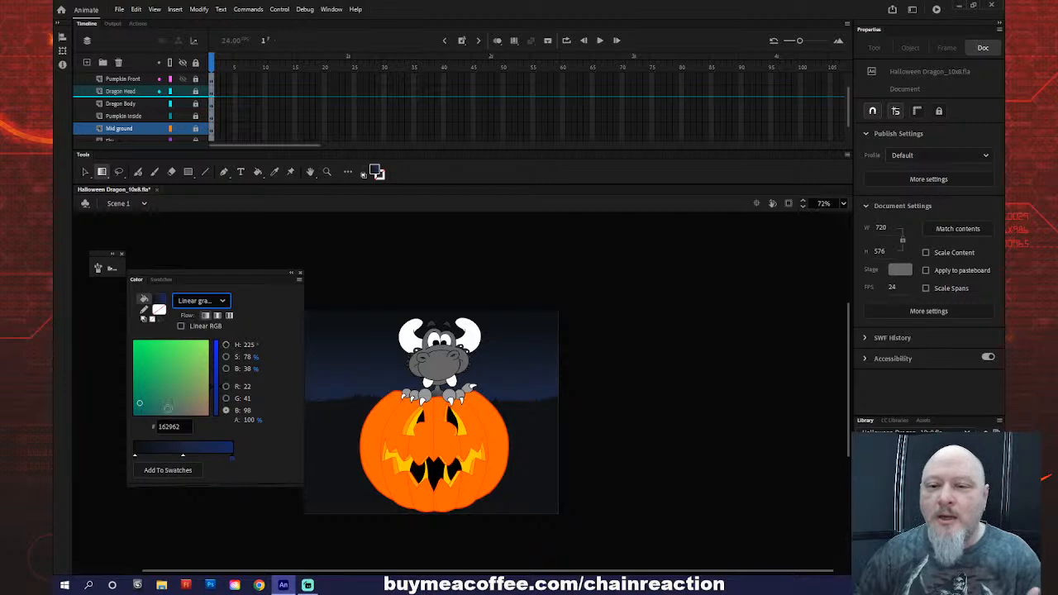
# - Make a two-stop gradient from black 000000 to the ground's sampled colour 121316, then collapse and dock the Color panel with the brush panel
pyautogui.moveTo(183, 458); pyautogui.dragTo(185, 475)
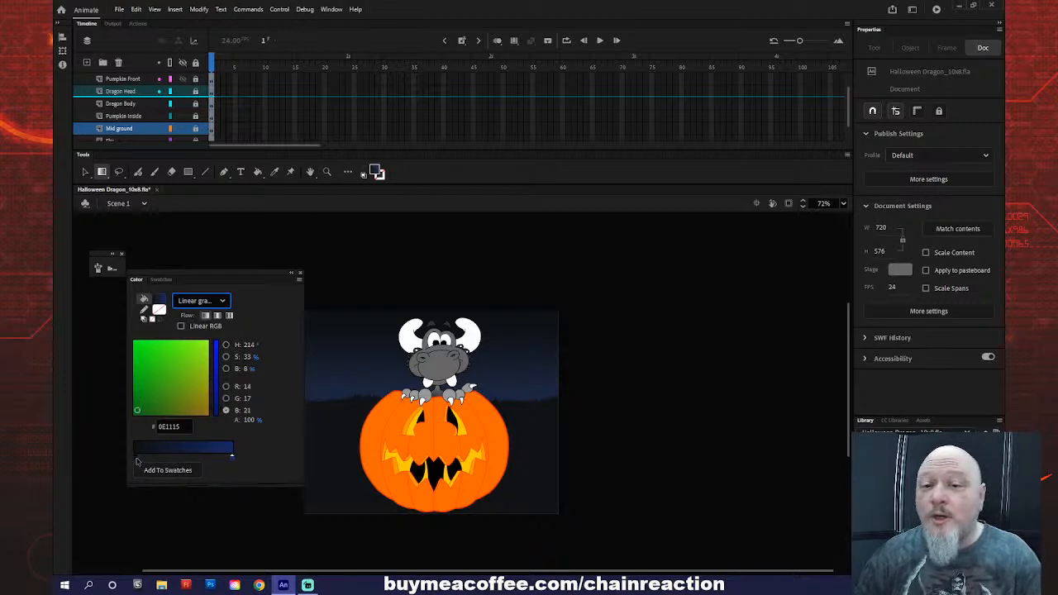
pyautogui.doubleClick(136, 459)
pyautogui.click(170, 364)
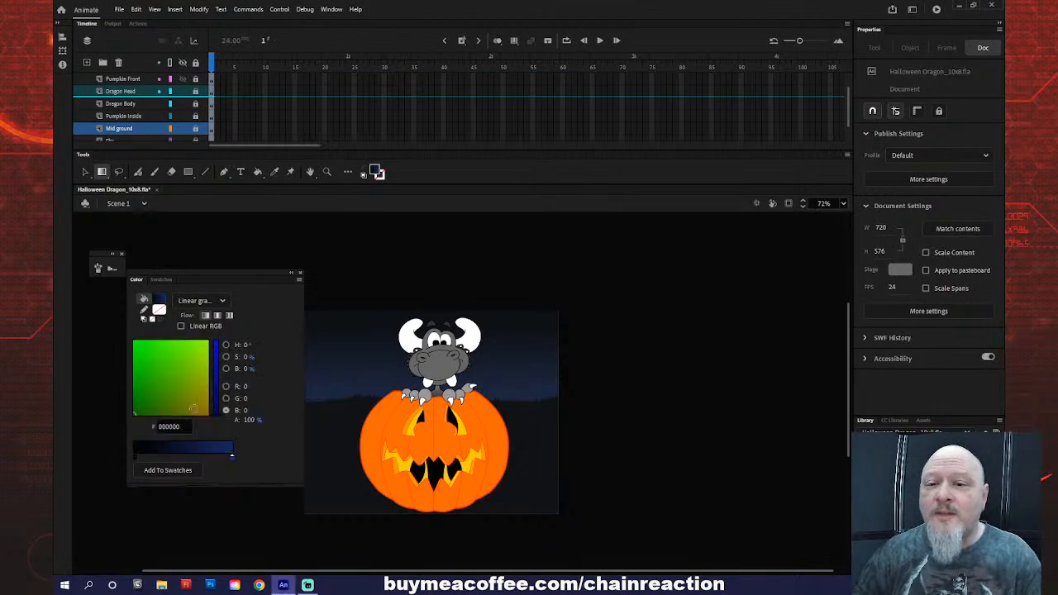
pyautogui.doubleClick(231, 456)
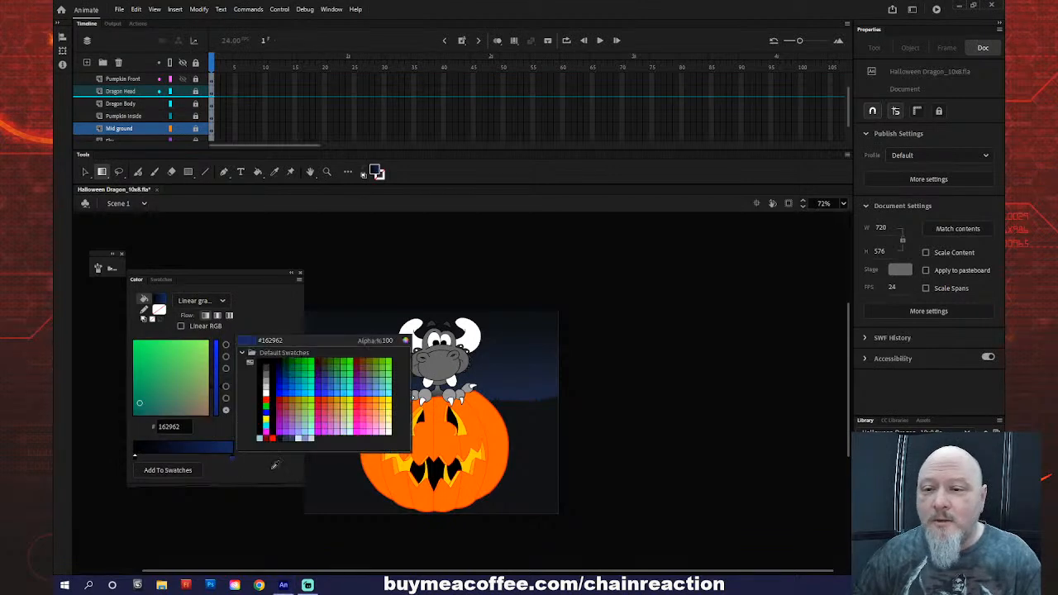
pyautogui.click(334, 481)
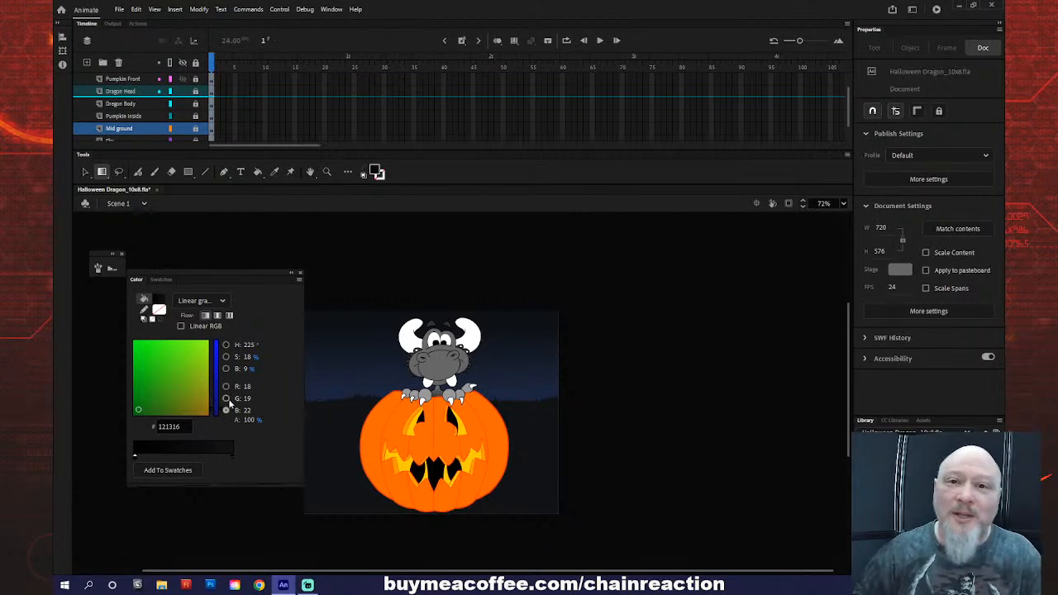
pyautogui.click(290, 274)
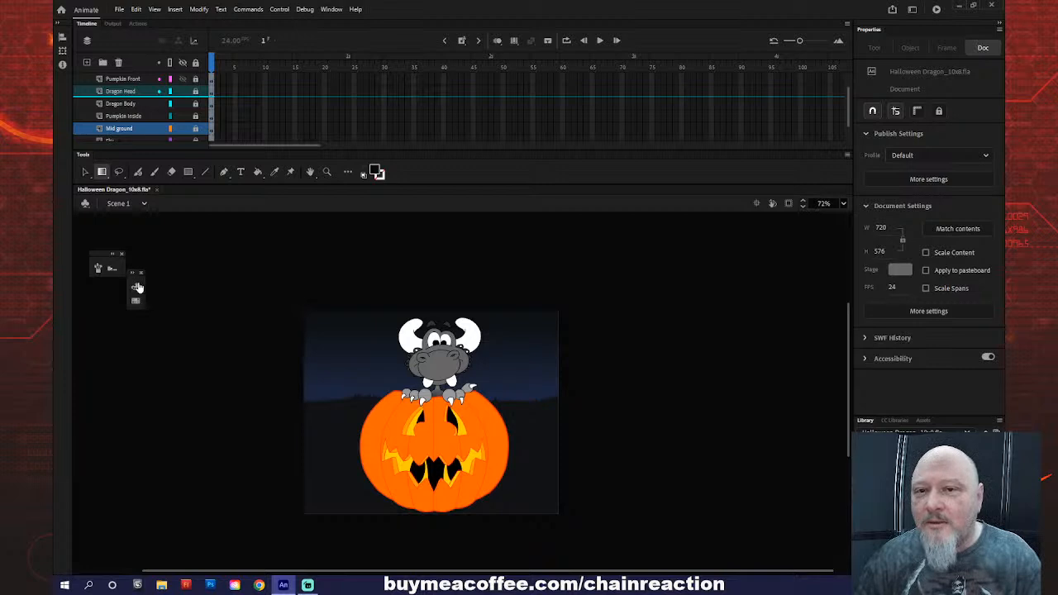
pyautogui.moveTo(146, 282); pyautogui.dragTo(99, 289)
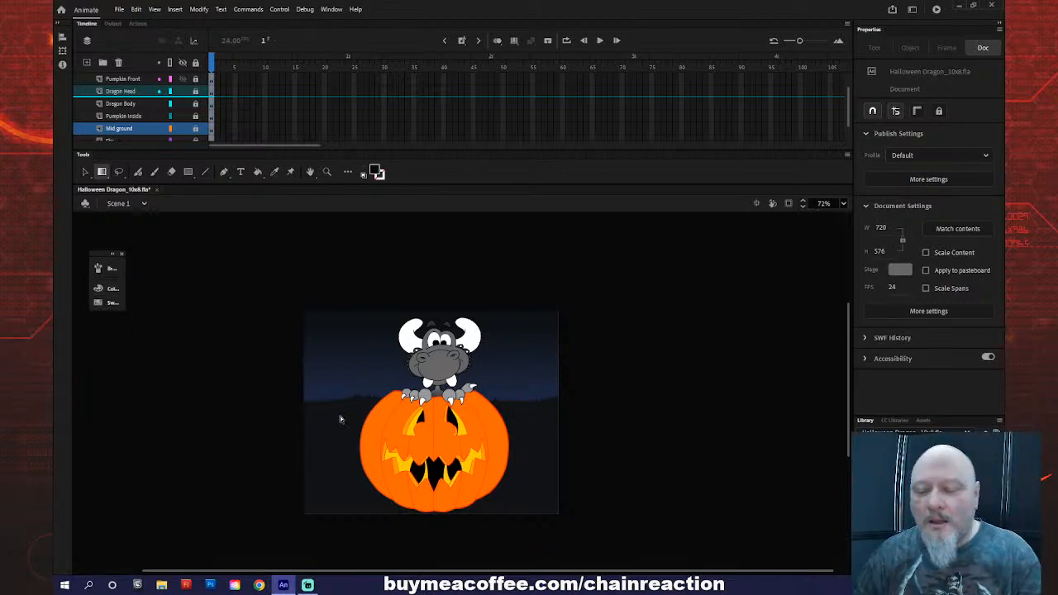
# - Unlock the Mid ground layer and fill the ground shape with the linear gradient using the Paint Bucket
pyautogui.press('k')
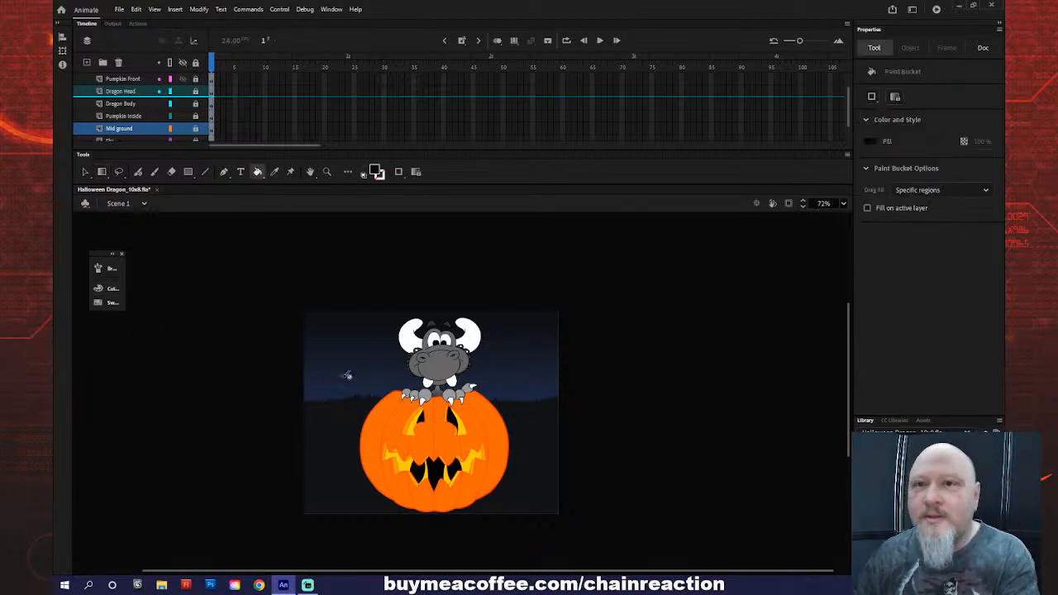
pyautogui.click(196, 128)
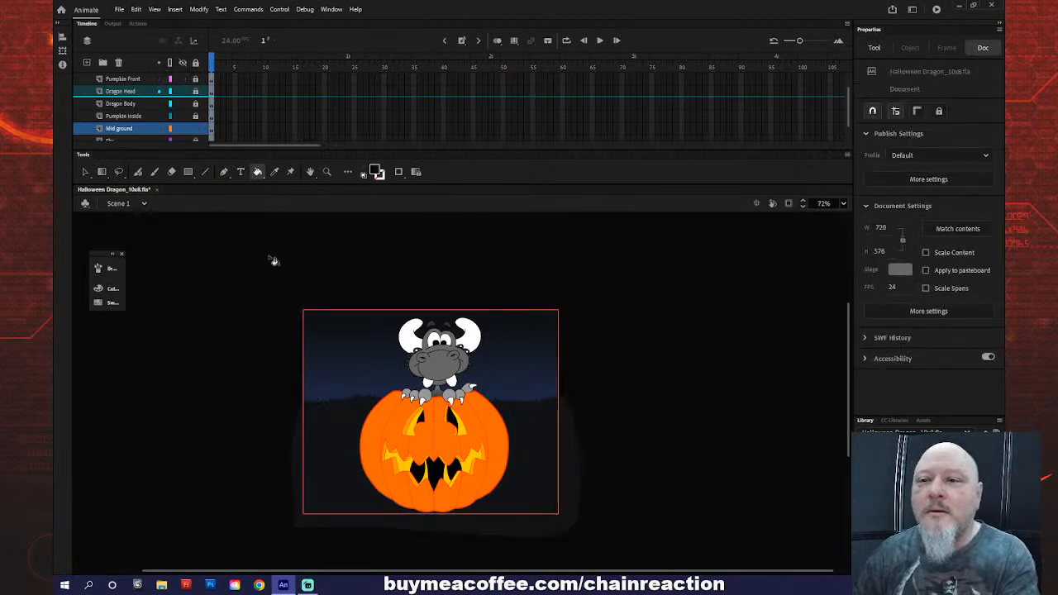
pyautogui.click(329, 445)
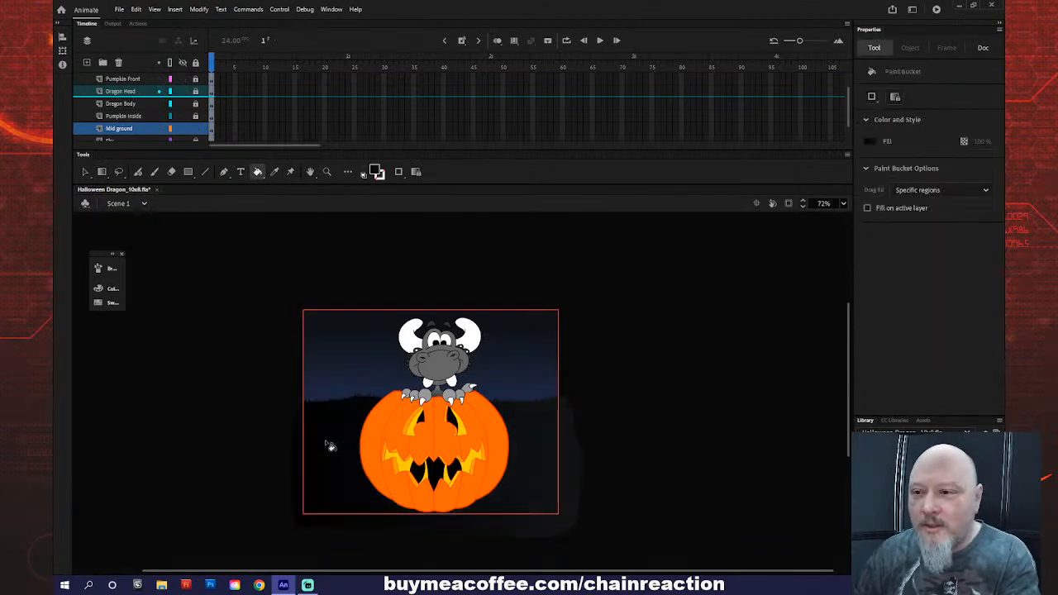
# - Turn the ground's gradient vertical with black at the bottom, fit it to the ground's height, shift it slightly up and lock the layer
pyautogui.press('q')
pyautogui.click(331, 446)
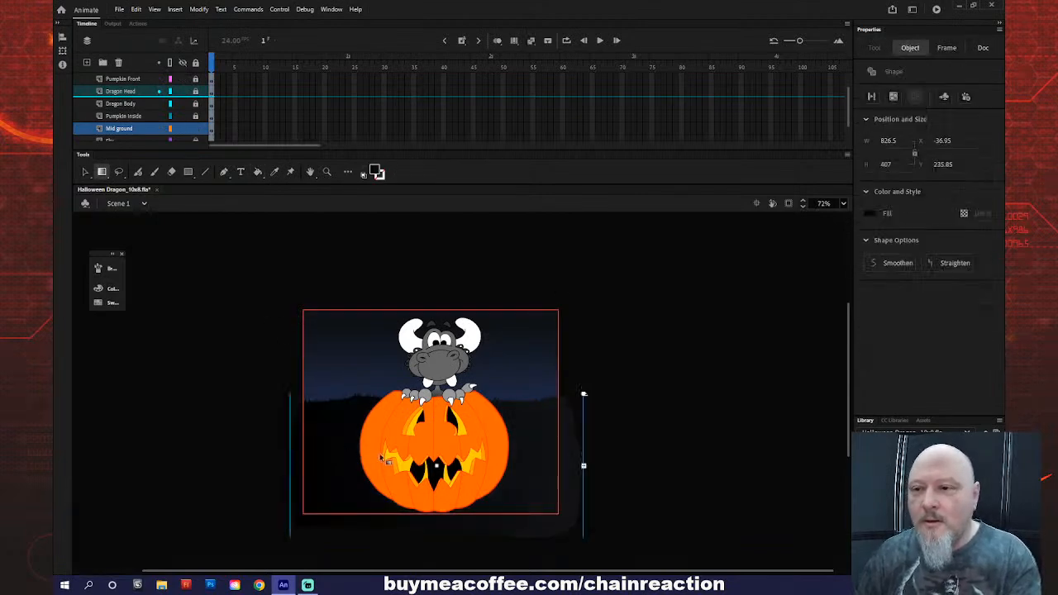
pyautogui.moveTo(586, 398); pyautogui.dragTo(417, 423)
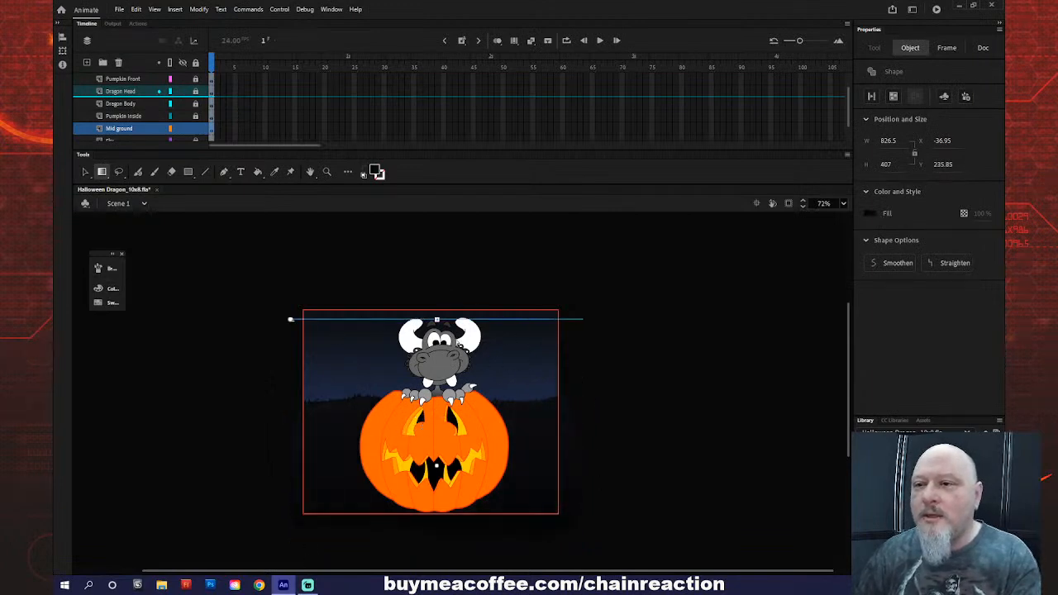
pyautogui.moveTo(436, 319); pyautogui.dragTo(437, 396)
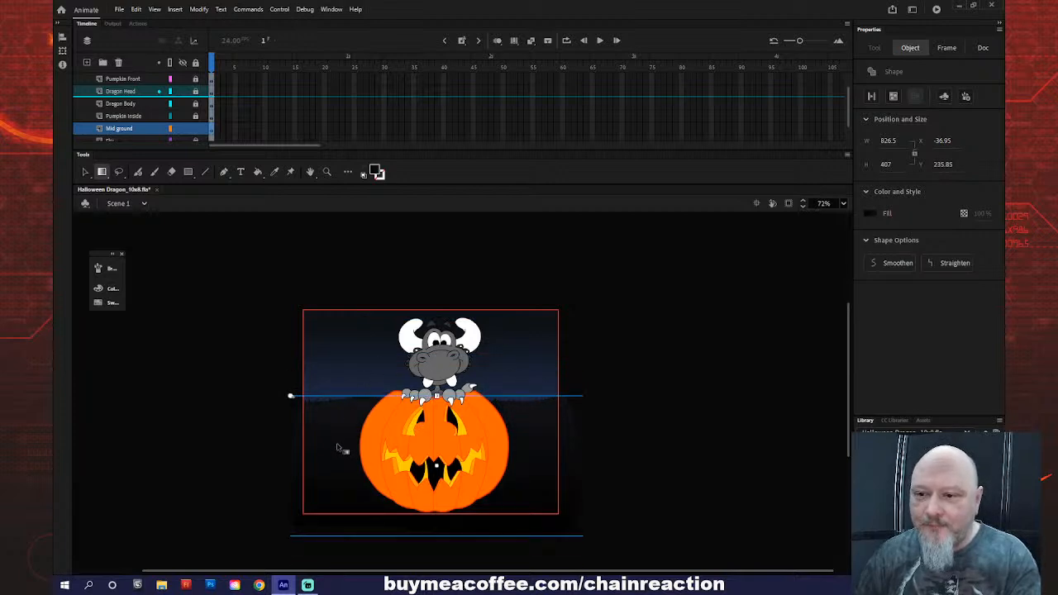
pyautogui.moveTo(437, 466); pyautogui.dragTo(439, 452)
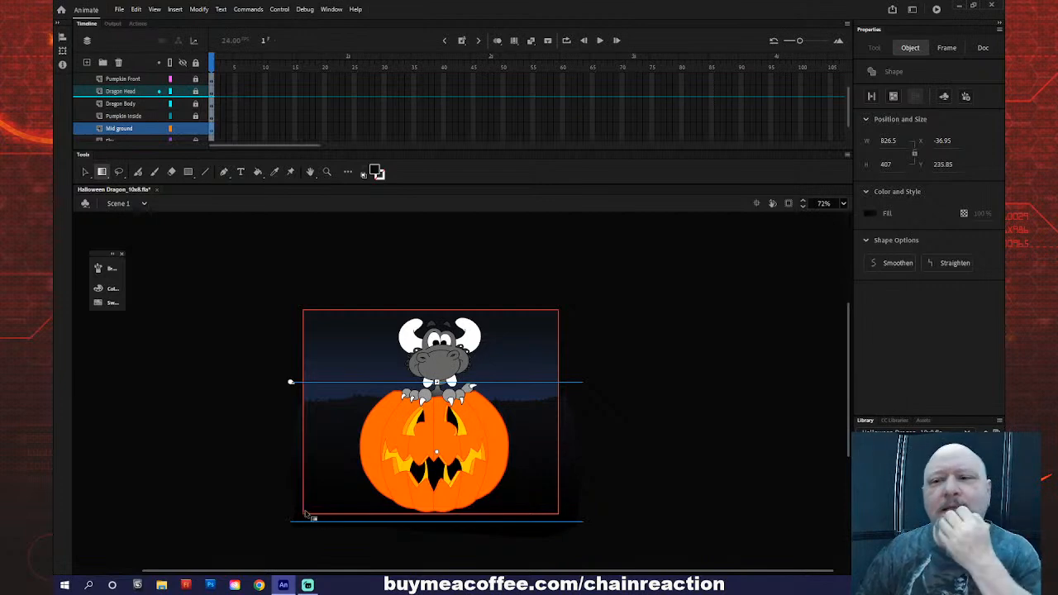
pyautogui.click(263, 436)
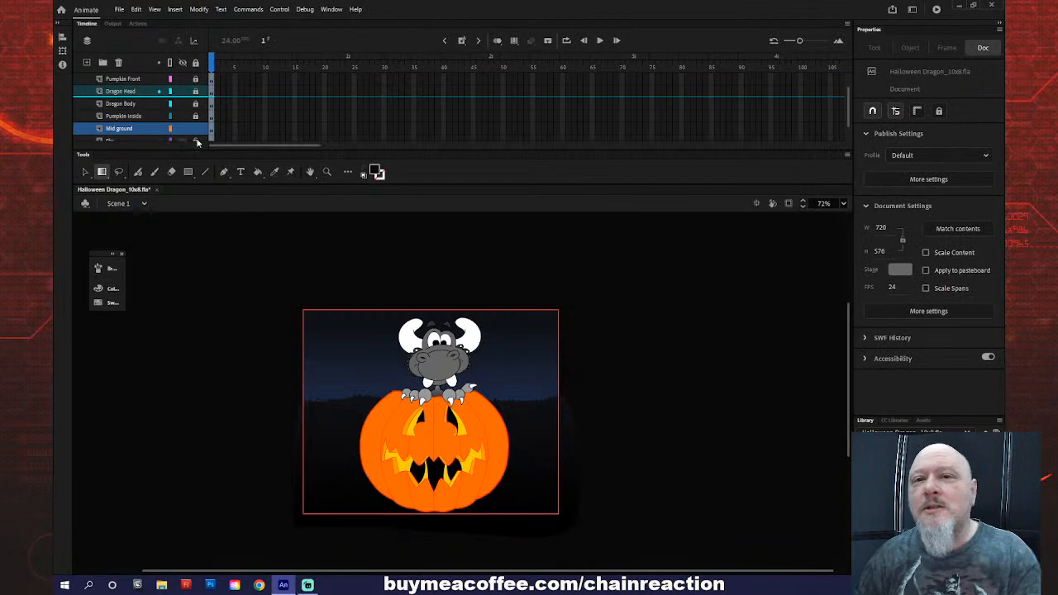
pyautogui.click(196, 132)
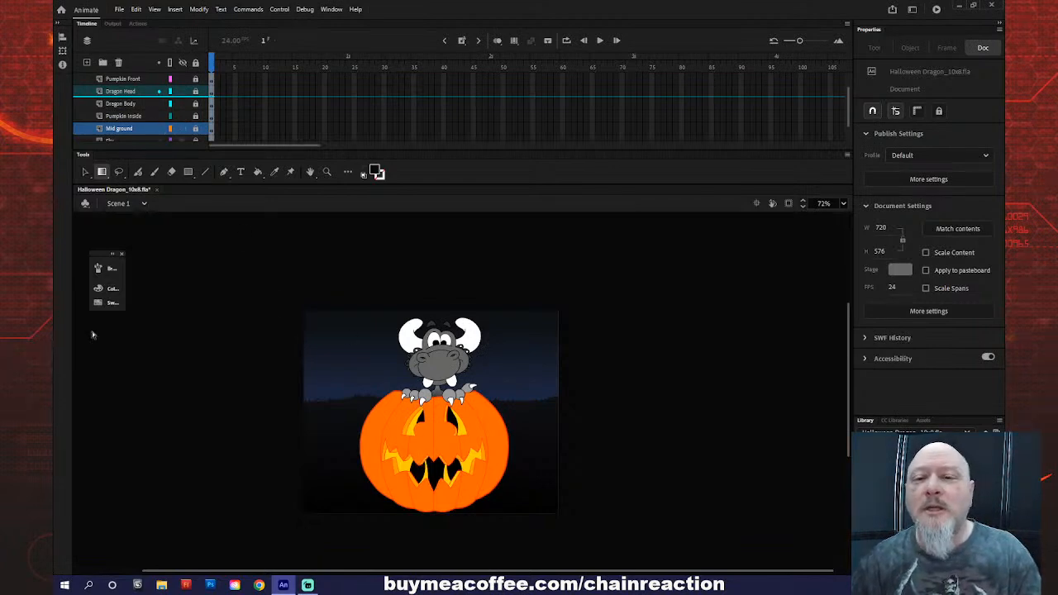
# - Unlock the Pumpkin Inside layer and sample the yellow fill of the pumpkin's inner surface
pyautogui.click(155, 124)
pyautogui.scroll(-1, 155, 124)
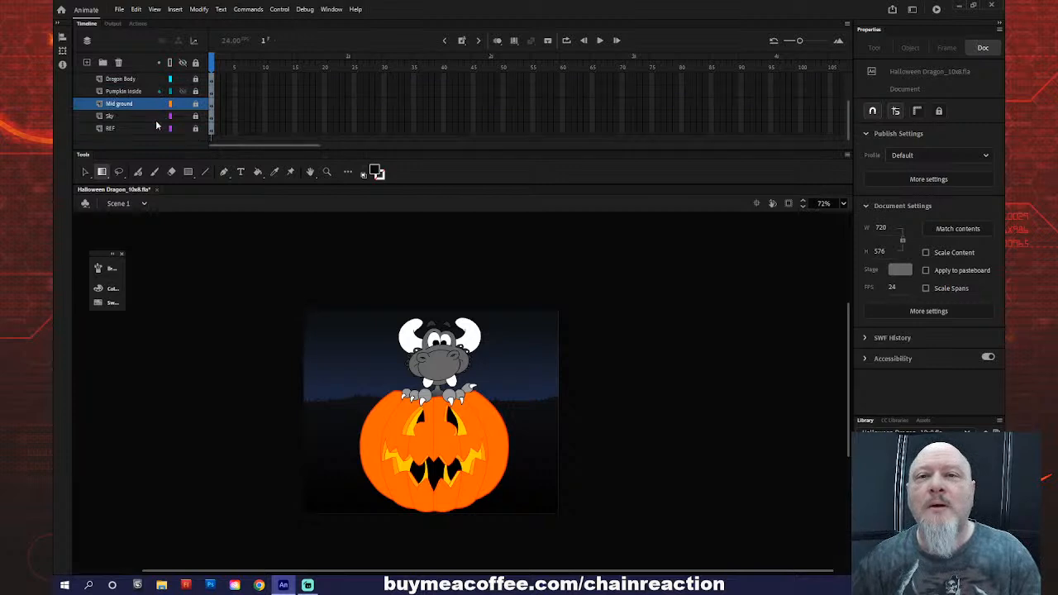
pyautogui.click(137, 96)
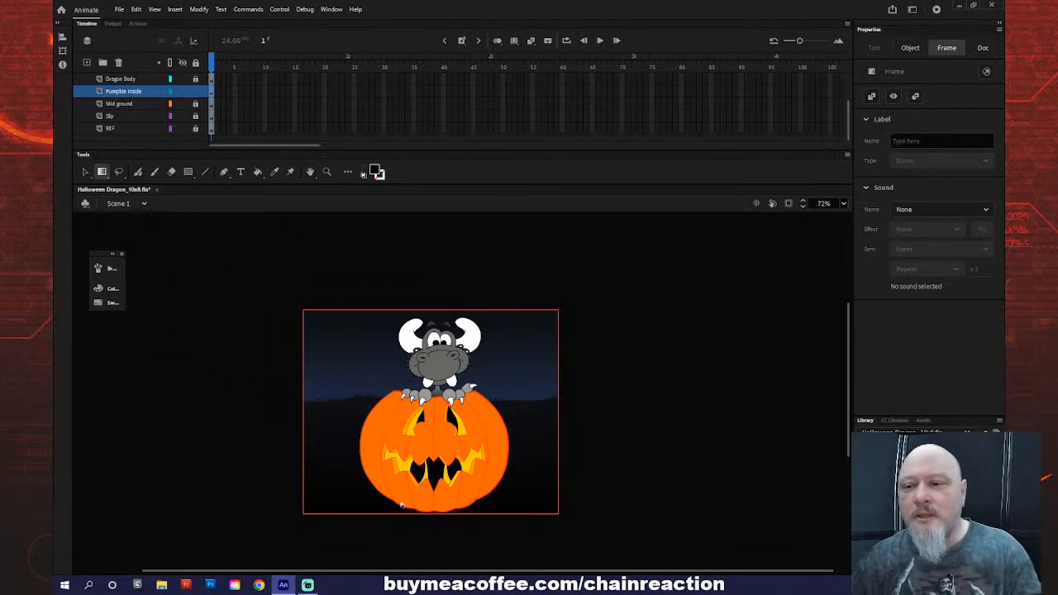
pyautogui.press('i')
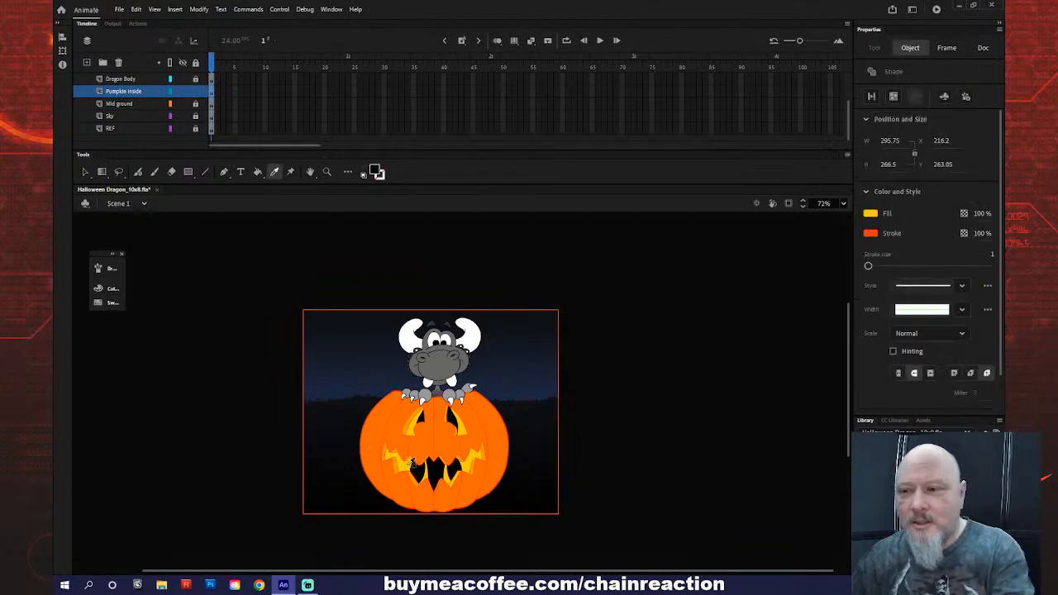
pyautogui.click(410, 466)
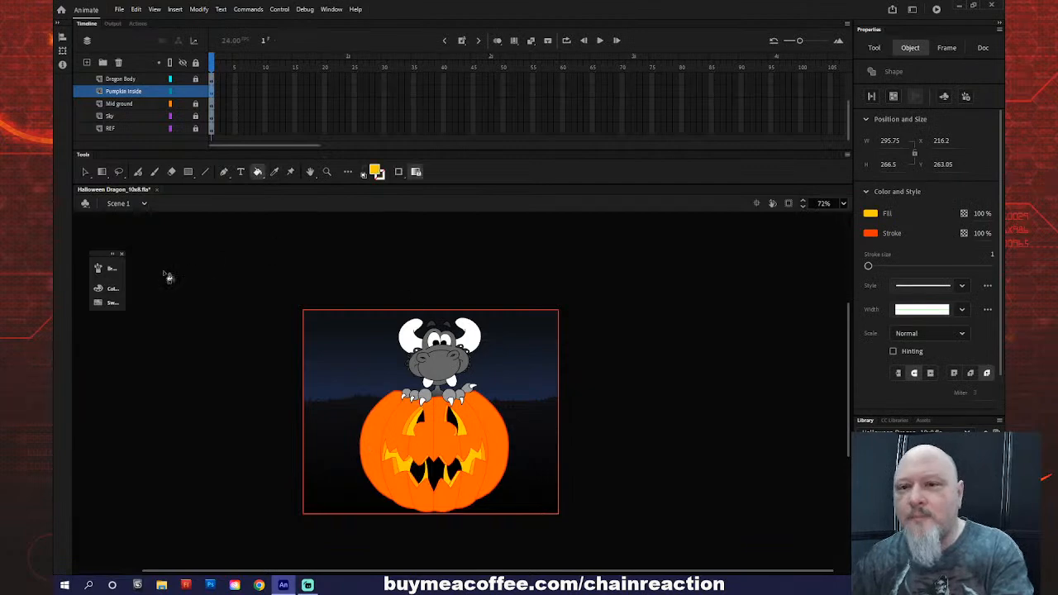
# - Change the inner pumpkin's fill to a radial gradient with stops of yellow FFCC00 and orange-red FF3300
pyautogui.click(102, 287)
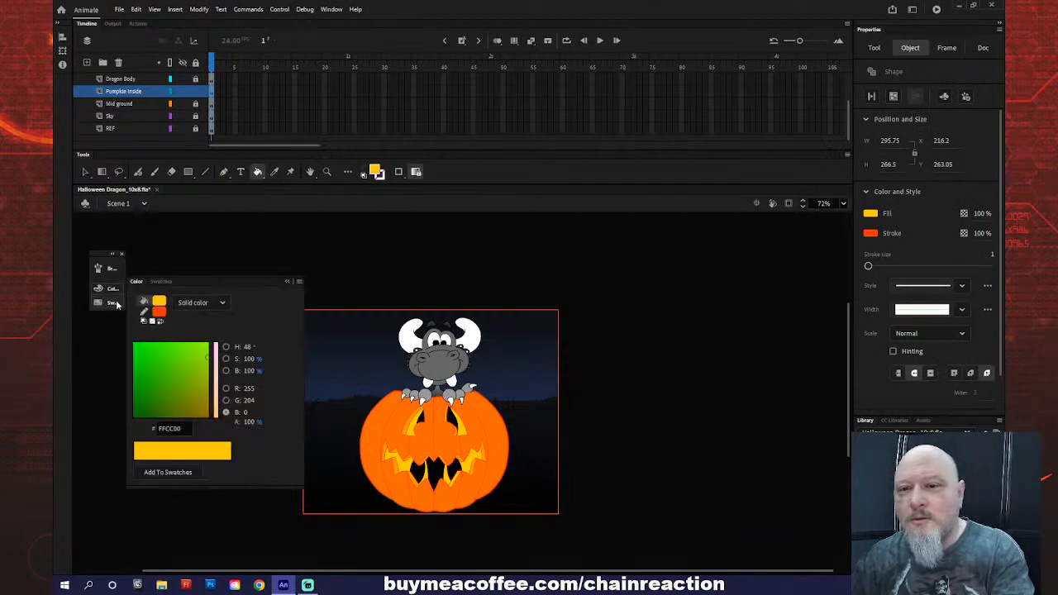
pyautogui.click(203, 302)
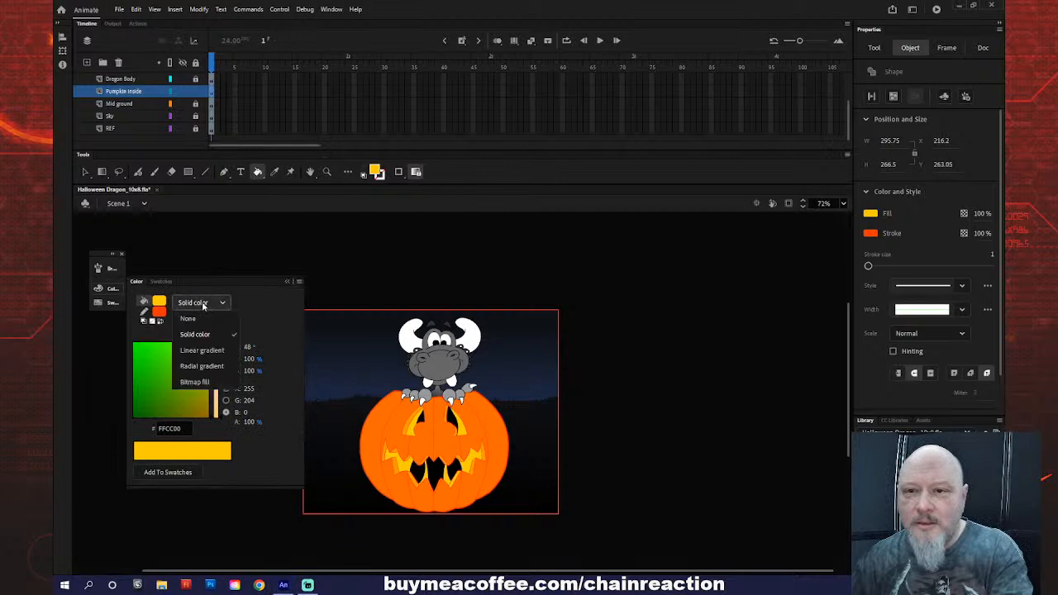
pyautogui.click(201, 366)
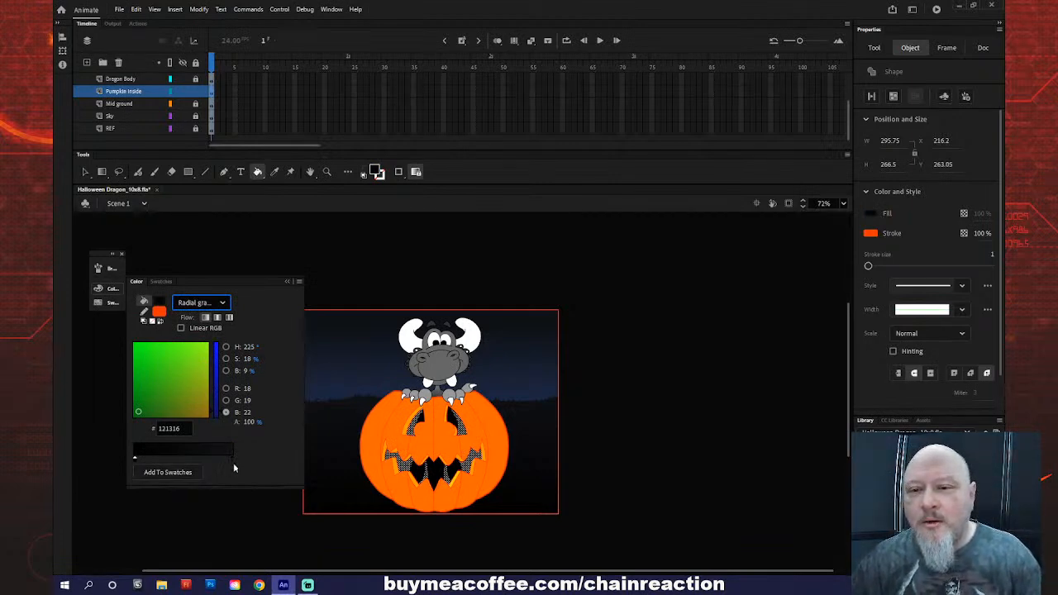
pyautogui.doubleClick(233, 460)
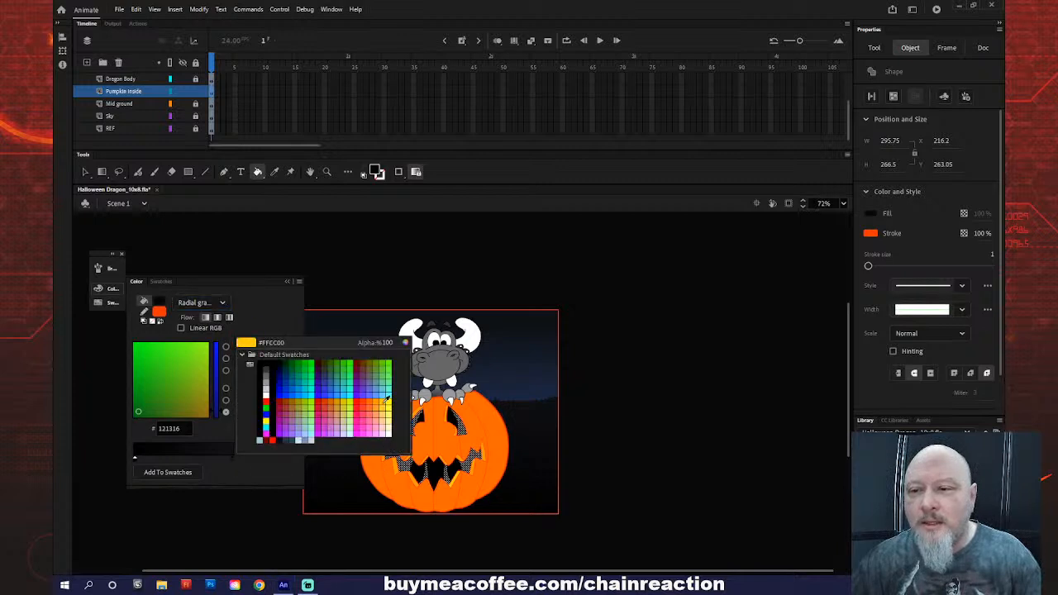
pyautogui.click(389, 401)
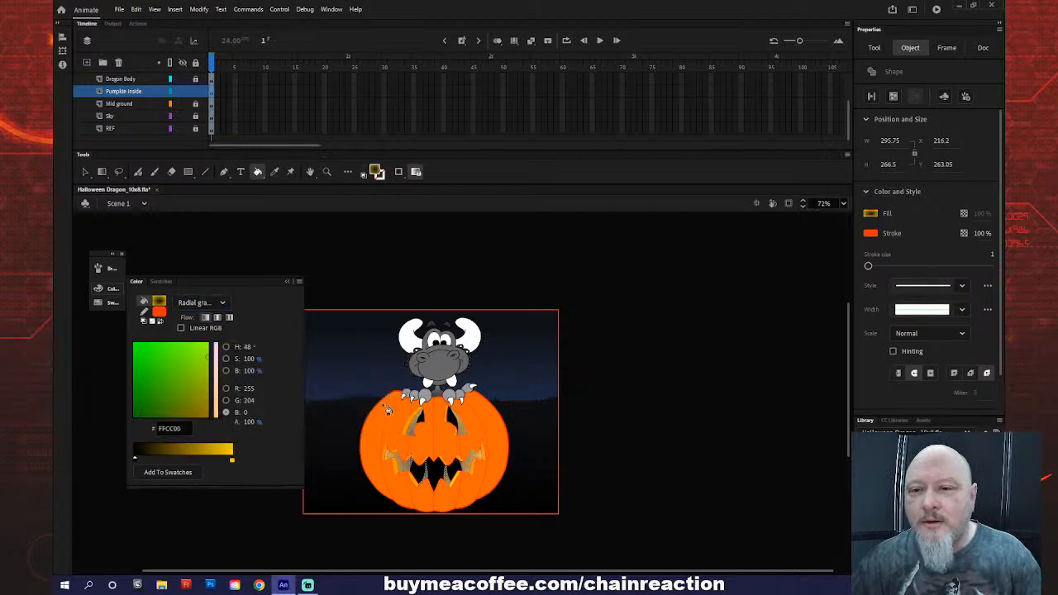
pyautogui.doubleClick(136, 459)
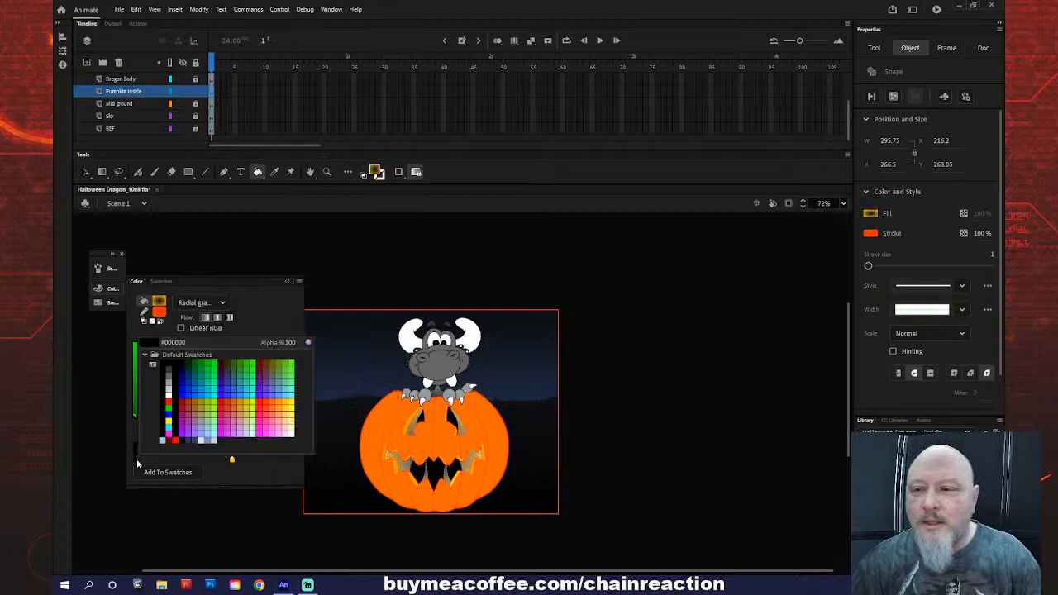
pyautogui.click(266, 399)
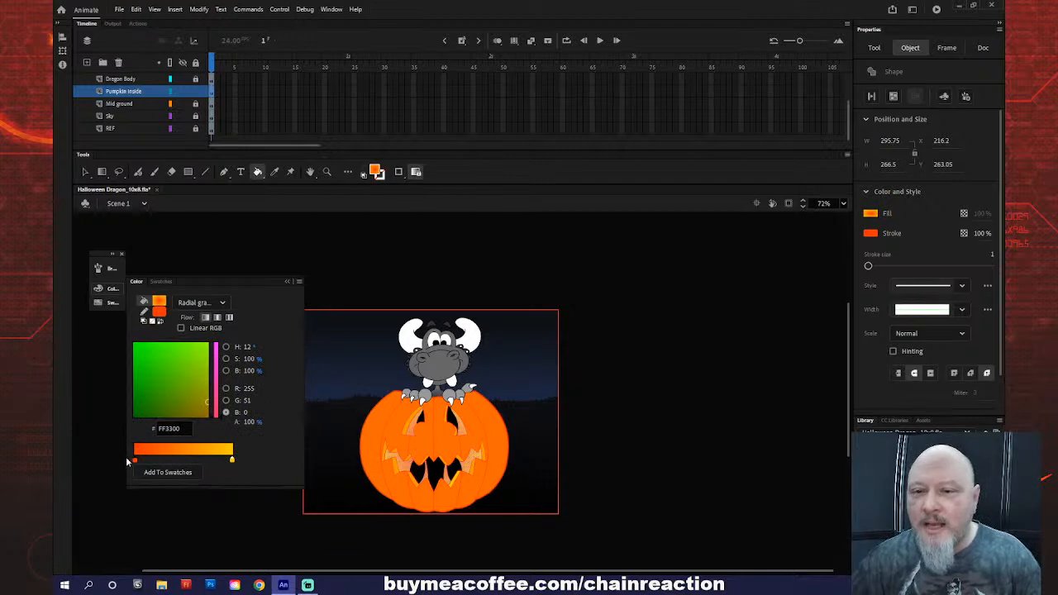
# - Reverse the gradient stops so FFCC00 is at the centre and FF3300 at the outer end, and fill the pumpkin's inside with it
pyautogui.moveTo(143, 464); pyautogui.dragTo(191, 461)
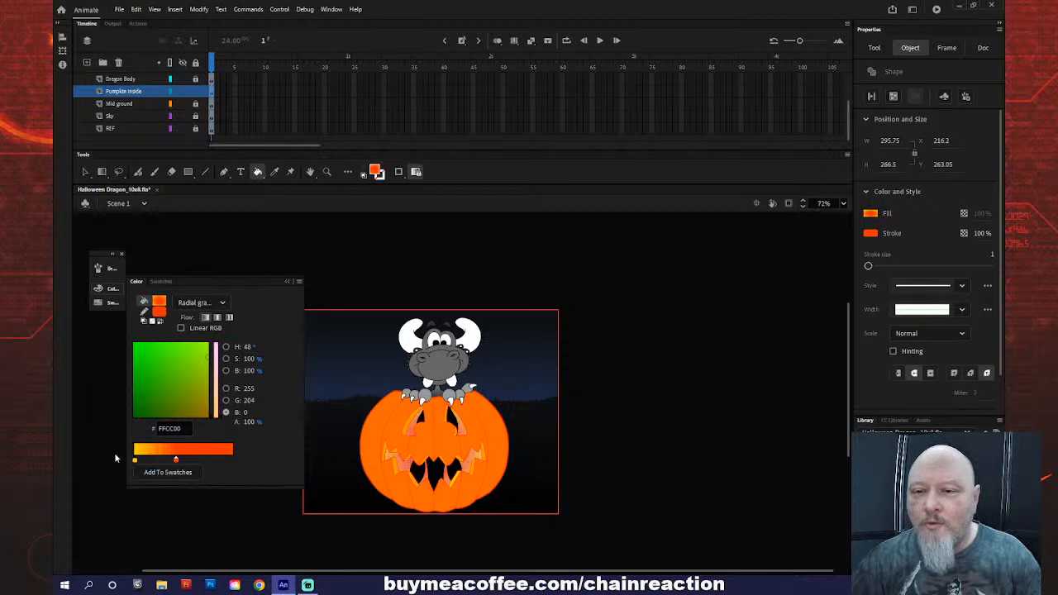
pyautogui.click(179, 459)
pyautogui.click(231, 461)
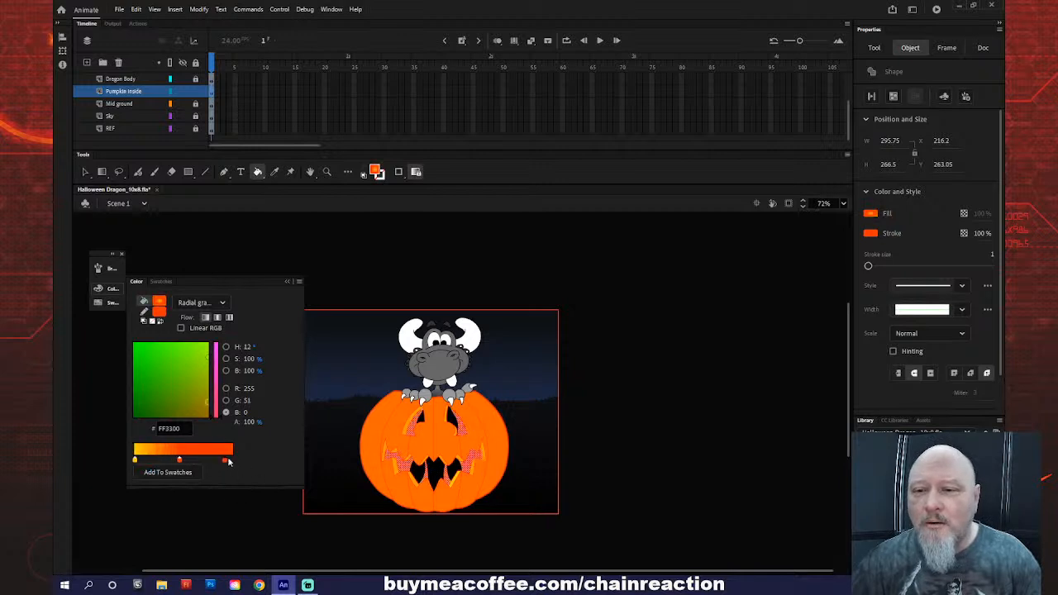
pyautogui.moveTo(180, 460); pyautogui.dragTo(182, 491)
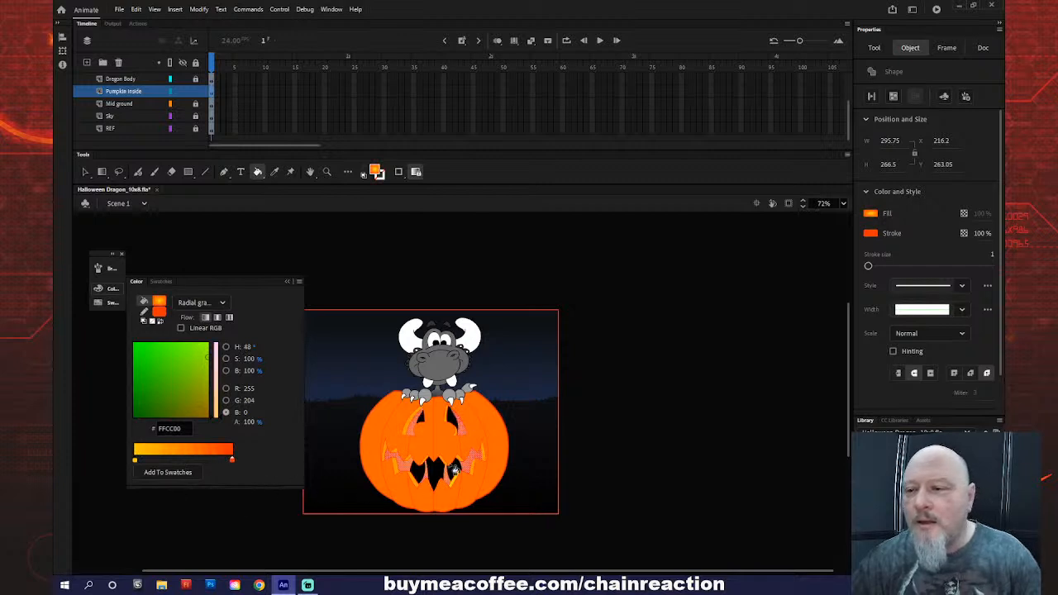
pyautogui.click(439, 451)
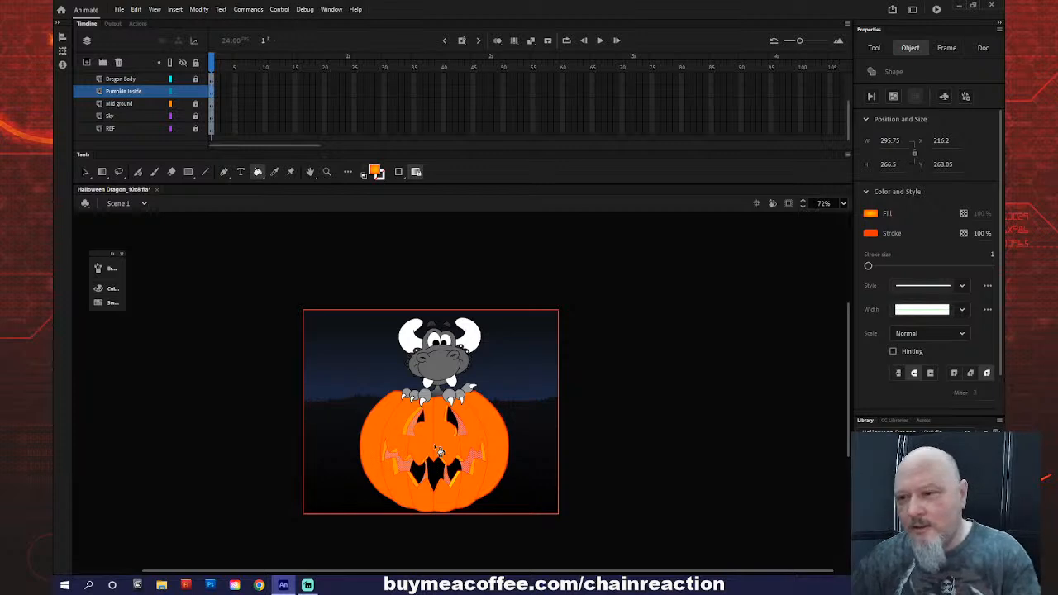
pyautogui.click(154, 148)
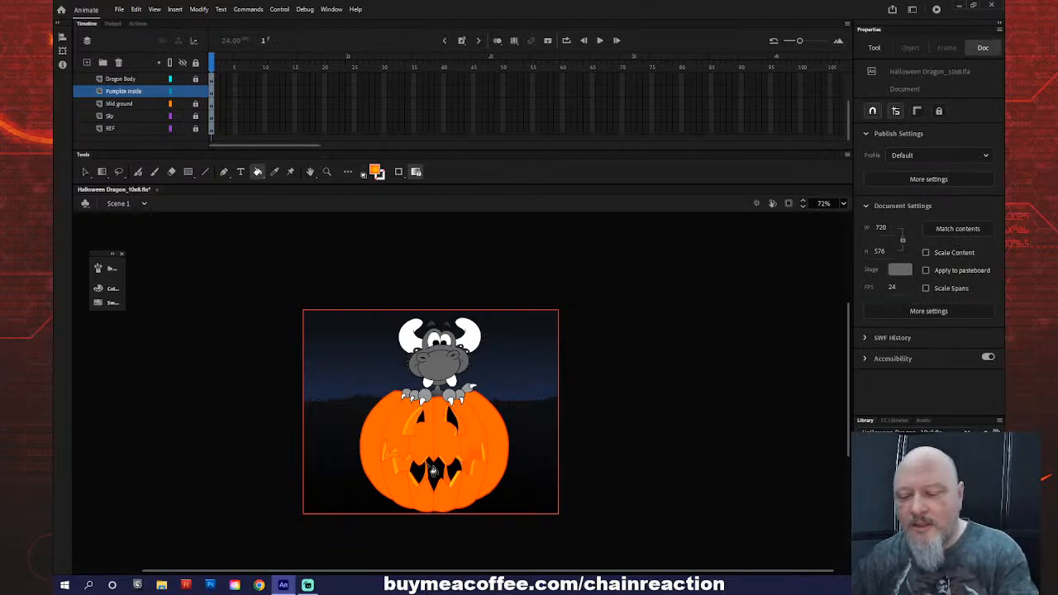
pyautogui.press('k')
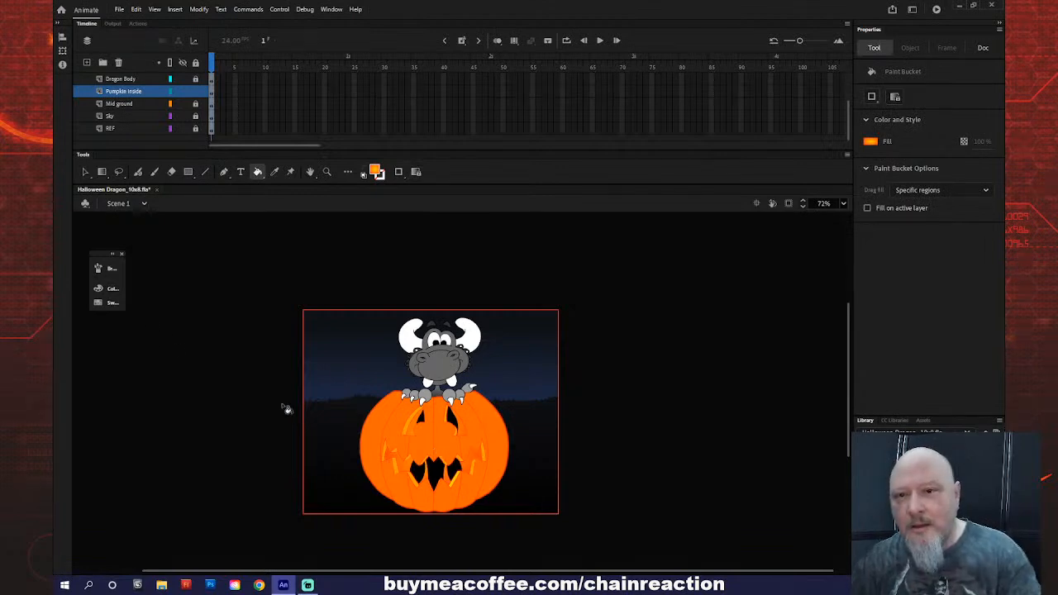
# - Move the FFCC00 colour inward as a middle stop, set the centre stop to pale yellow FFFF99 and refill the pumpkin's inside
pyautogui.click(105, 288)
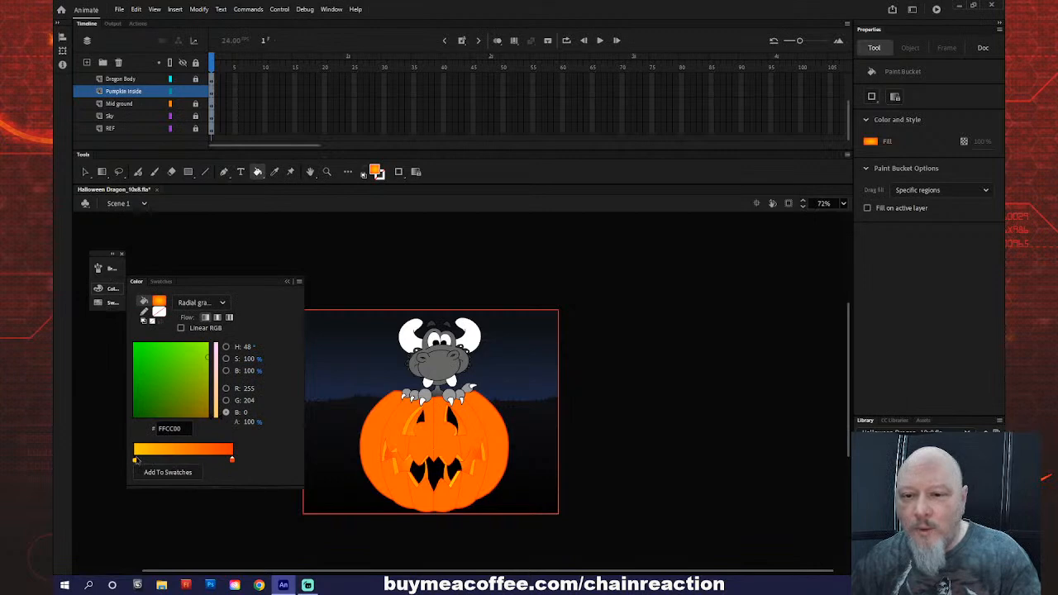
pyautogui.moveTo(136, 461); pyautogui.dragTo(174, 464)
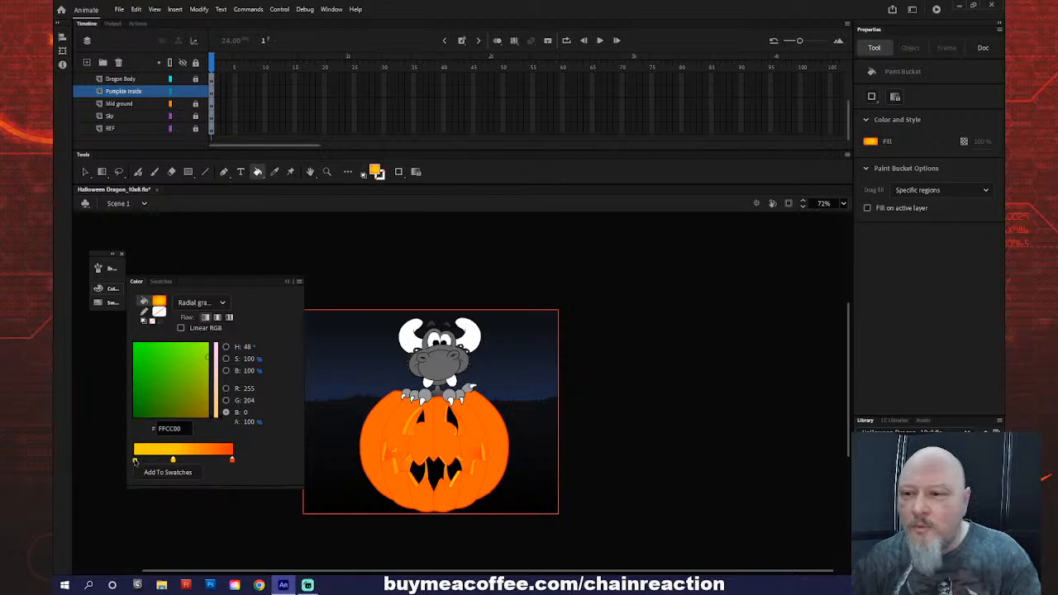
pyautogui.doubleClick(135, 461)
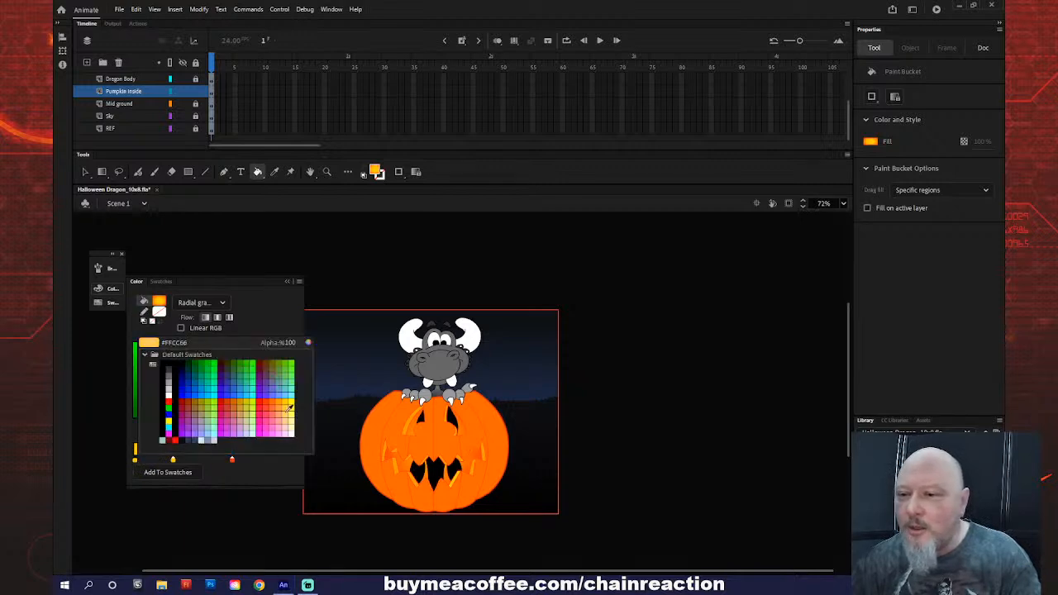
pyautogui.click(290, 420)
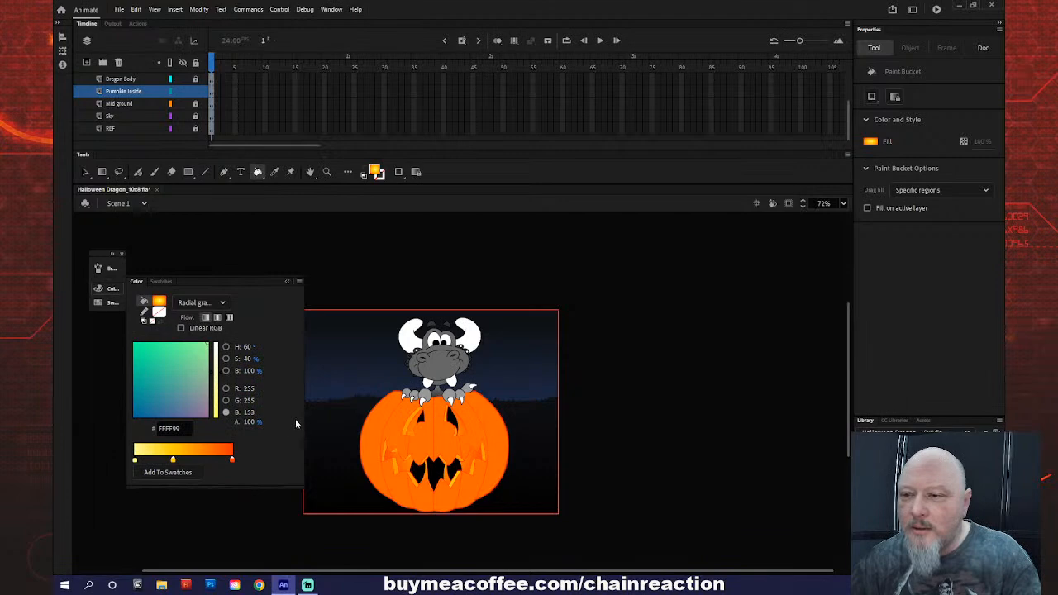
pyautogui.click(435, 455)
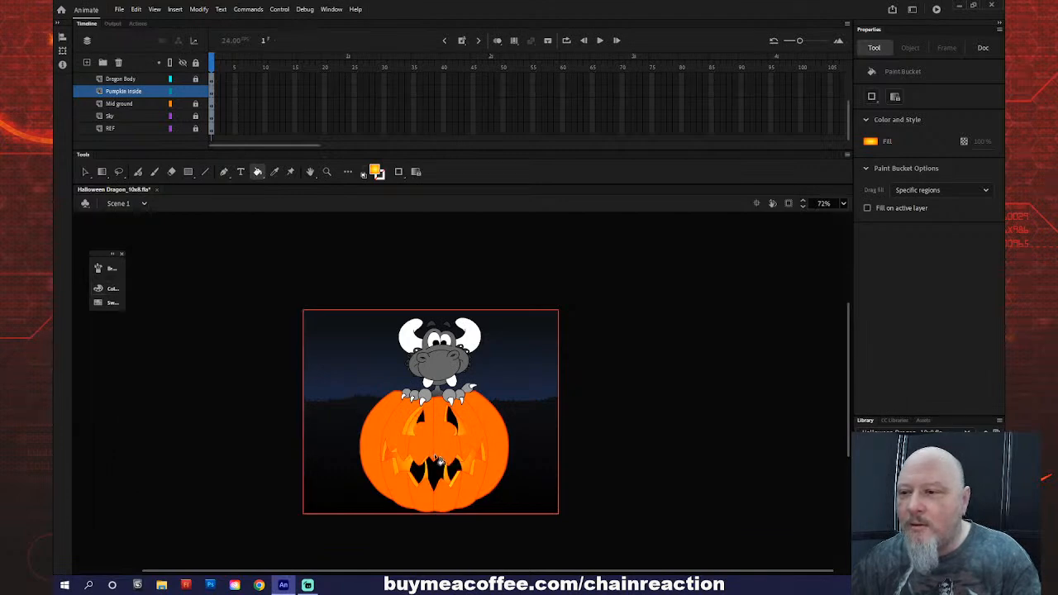
pyautogui.click(441, 460)
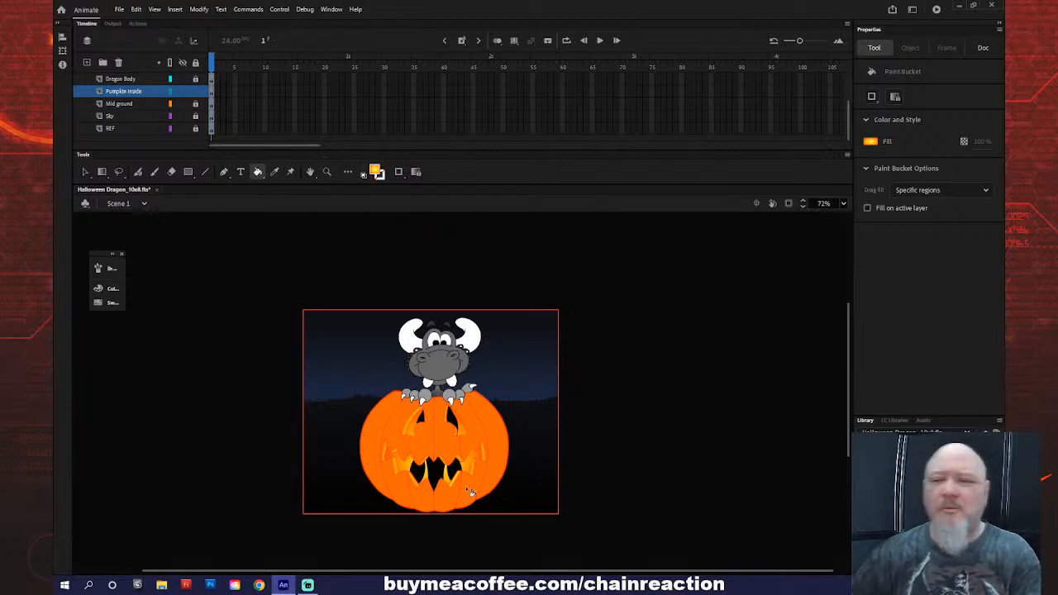
# - Give the gradient a fourth, red outer stop, move the FFCC00 and FF3300 stops towards the centre and refill the pumpkin's inside
pyautogui.click(106, 288)
pyautogui.click(215, 460)
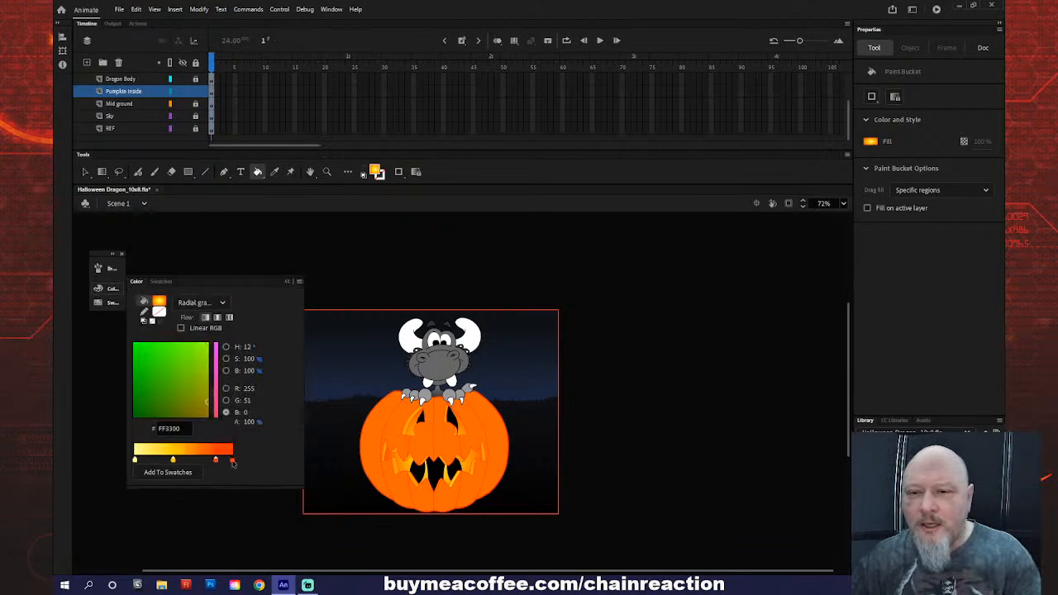
pyautogui.click(233, 460)
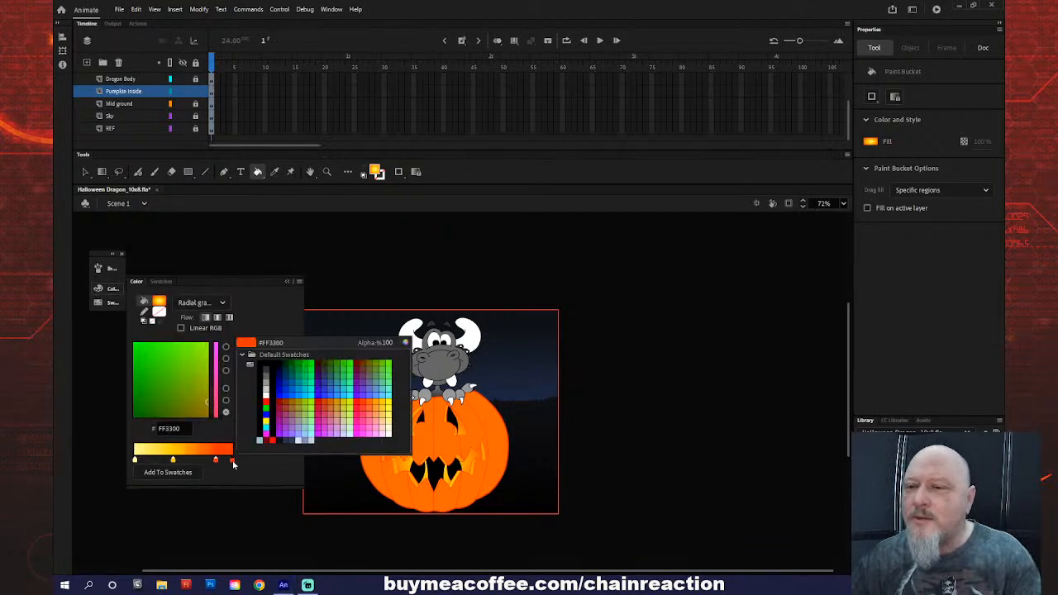
pyautogui.click(325, 401)
pyautogui.moveTo(216, 459); pyautogui.dragTo(209, 463)
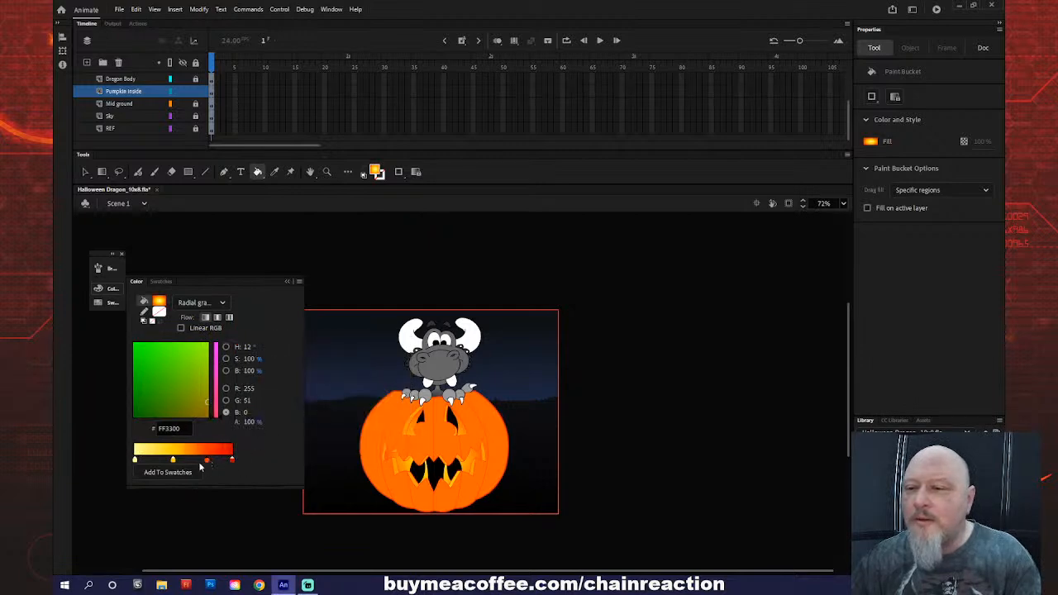
pyautogui.moveTo(171, 460); pyautogui.dragTo(197, 462)
pyautogui.click(205, 461)
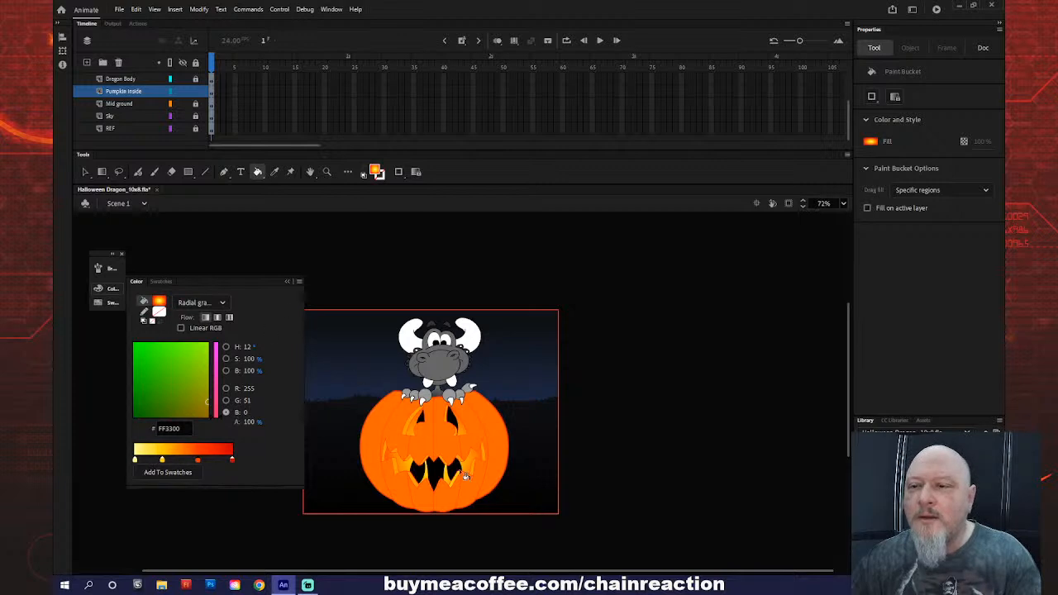
pyautogui.click(439, 456)
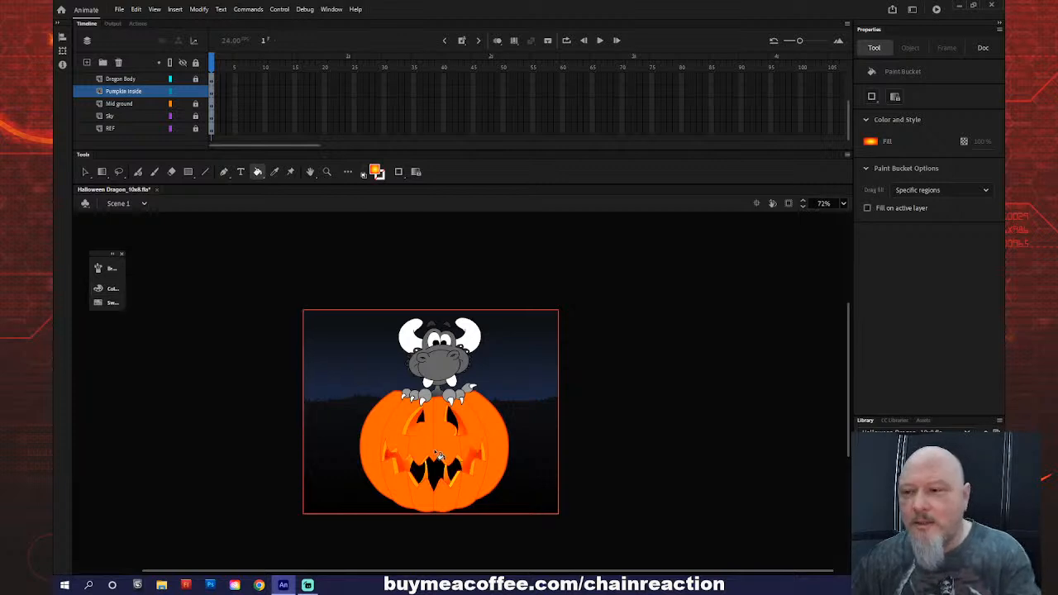
# - Enlarge the radial gradient inside the pumpkin with the Gradient Transform tool until it spans roughly the pumpkin's full width
pyautogui.press('f')
pyautogui.click(433, 450)
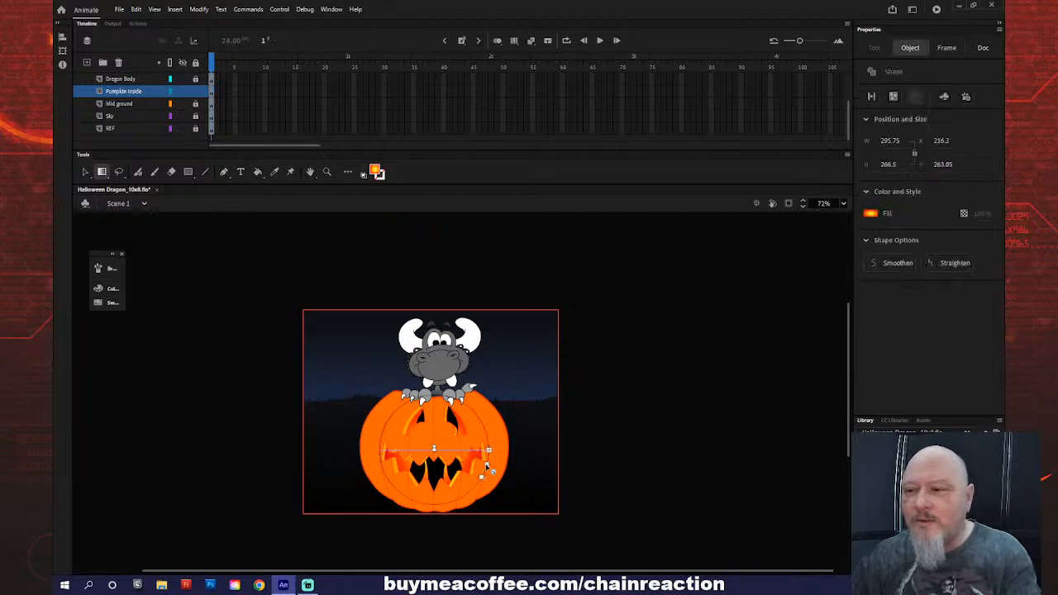
pyautogui.moveTo(486, 467); pyautogui.dragTo(508, 480)
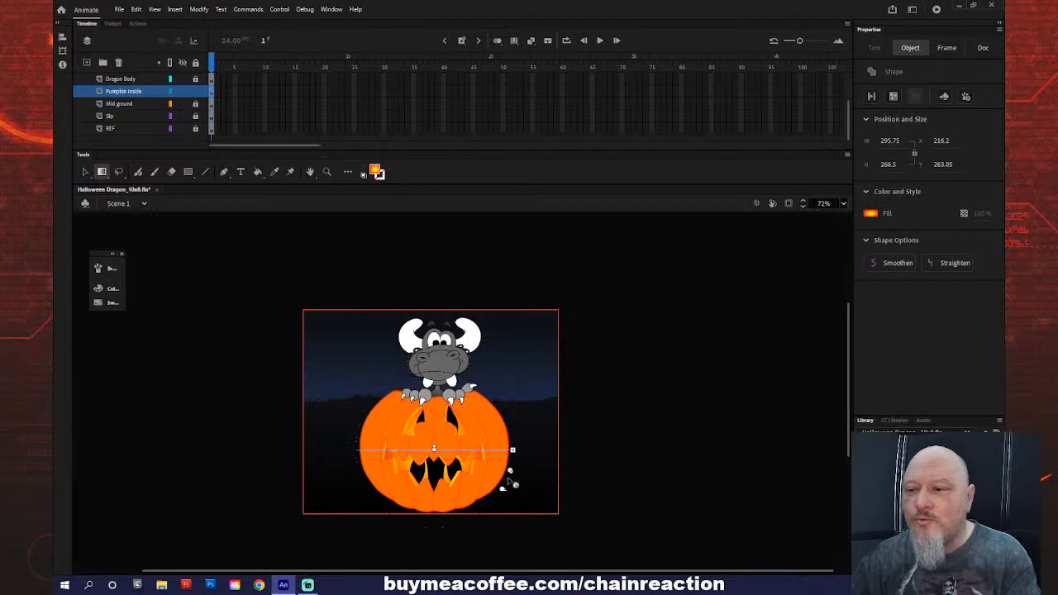
pyautogui.click(622, 497)
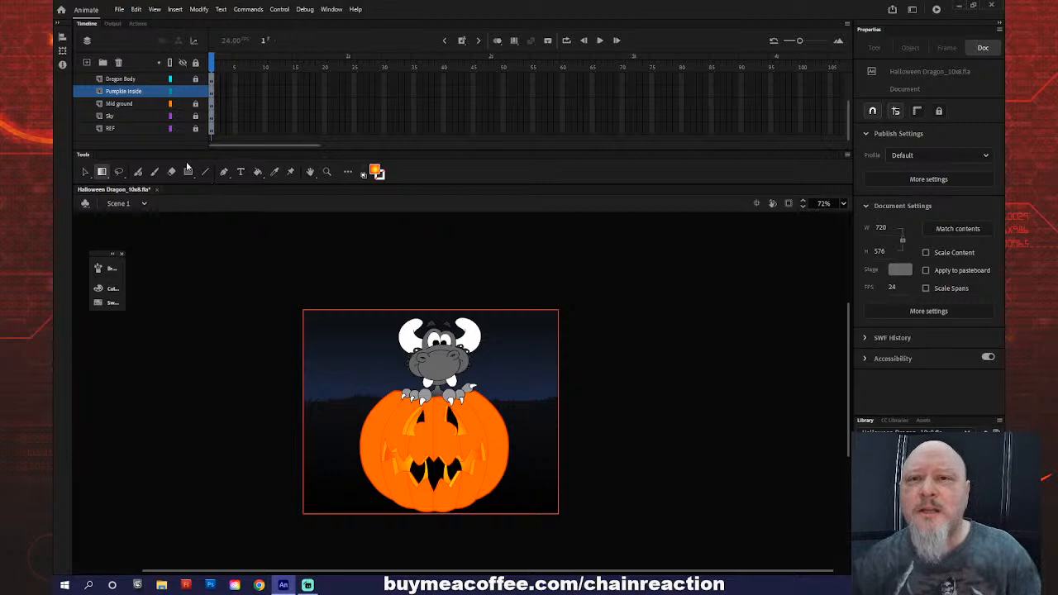
# - Unlock the dragon and pumpkin layers from Dragon Body up through Dragon Head, Pumpkin Front and Toe
pyautogui.click(149, 95)
pyautogui.scroll(2, 149, 98)
pyautogui.scroll(2, 150, 98)
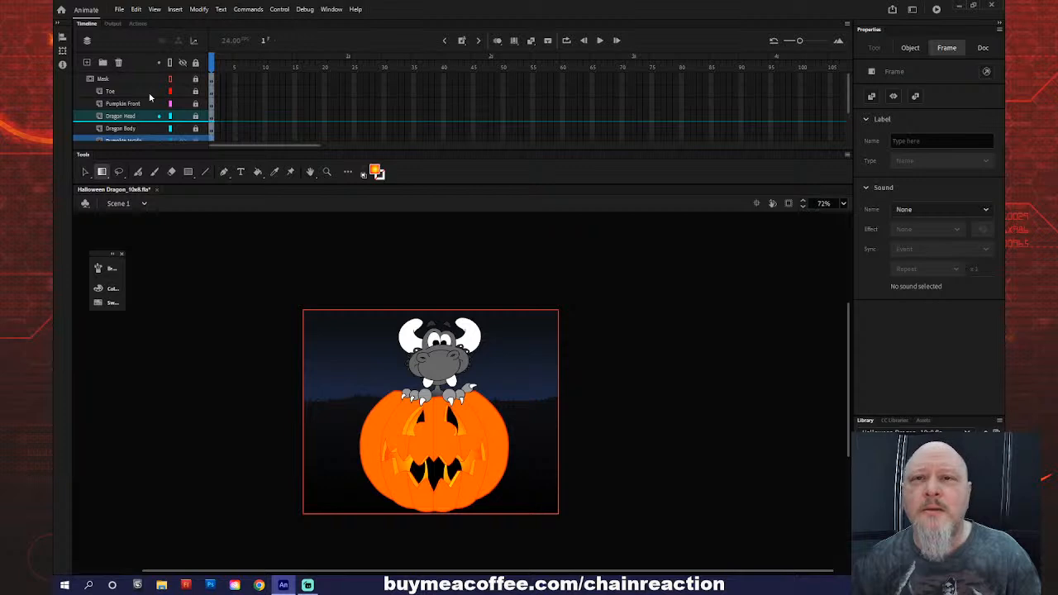
pyautogui.scroll(-2, 174, 111)
pyautogui.click(195, 104)
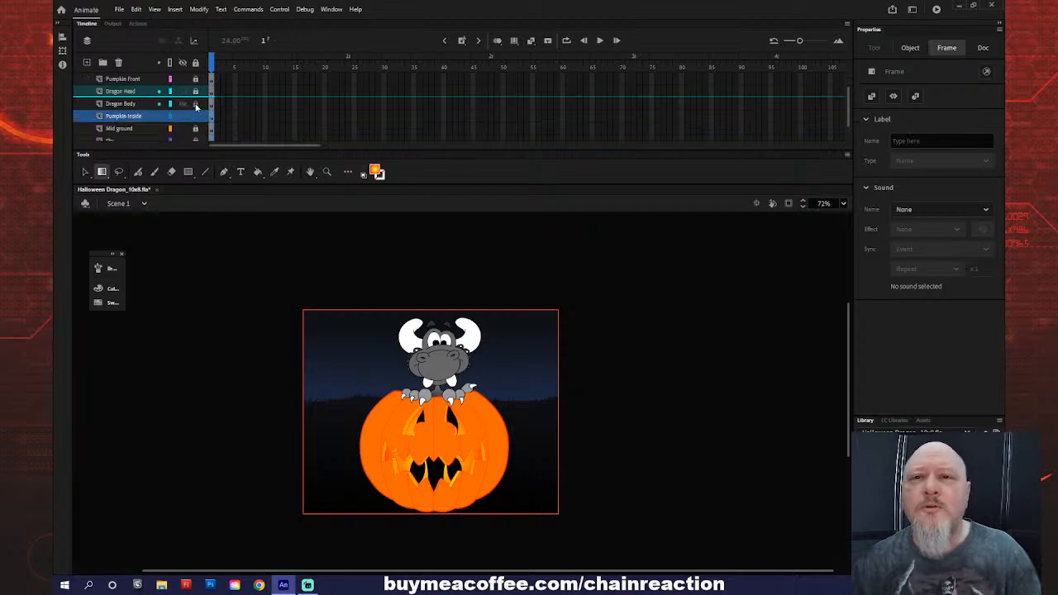
pyautogui.click(196, 94)
pyautogui.click(198, 81)
pyautogui.scroll(2, 198, 86)
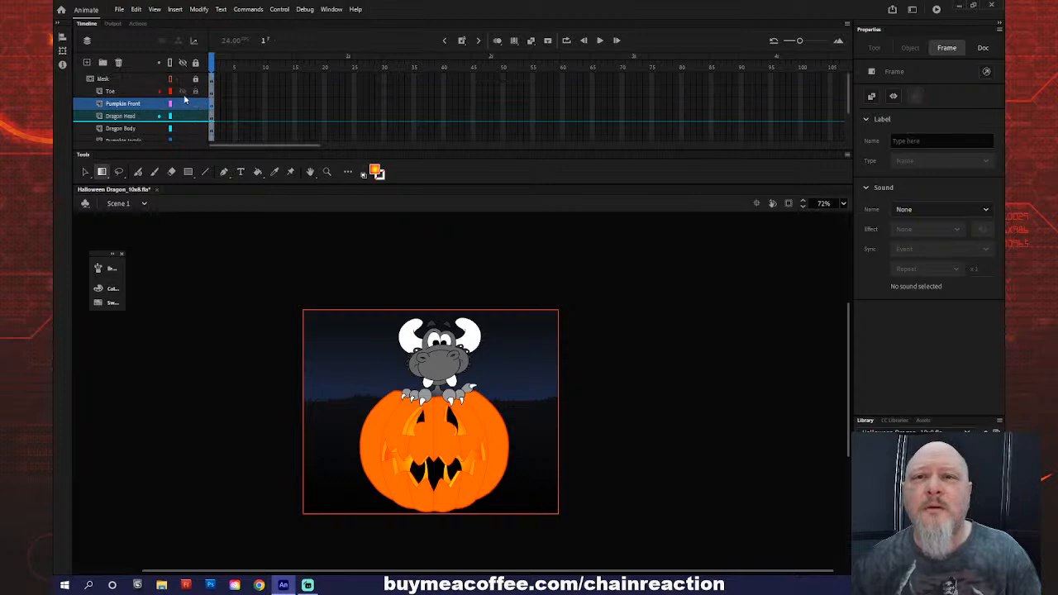
# - Select everything on the layers from Toe to Pumpkin Inside and nudge the dragon and pumpkin left and slightly up on the stage
pyautogui.click(140, 91)
pyautogui.scroll(-4, 139, 95)
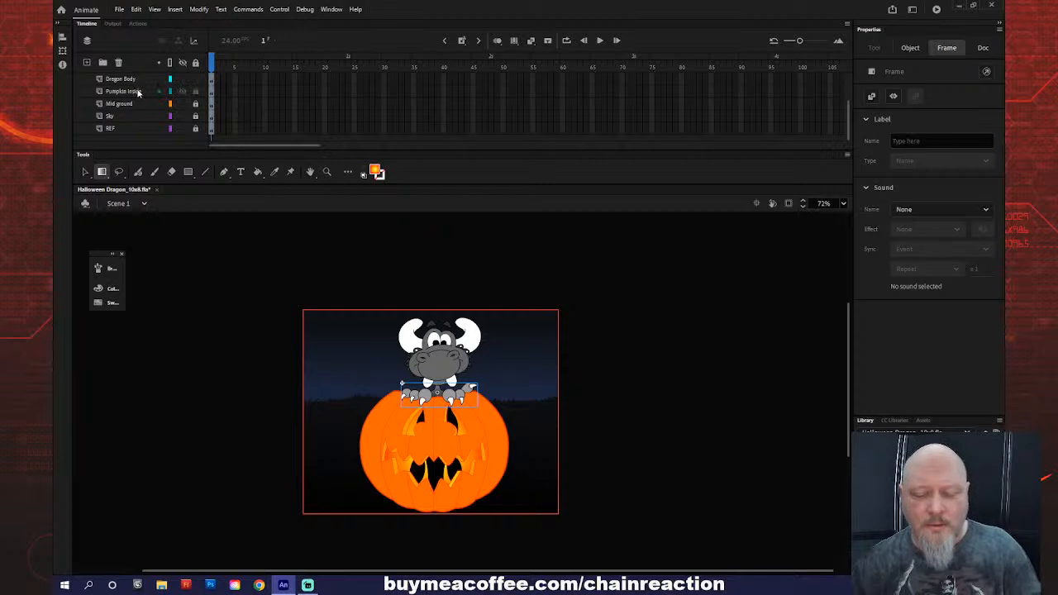
pyautogui.keyDown('shift'); pyautogui.click(138, 93); pyautogui.keyUp('shift')
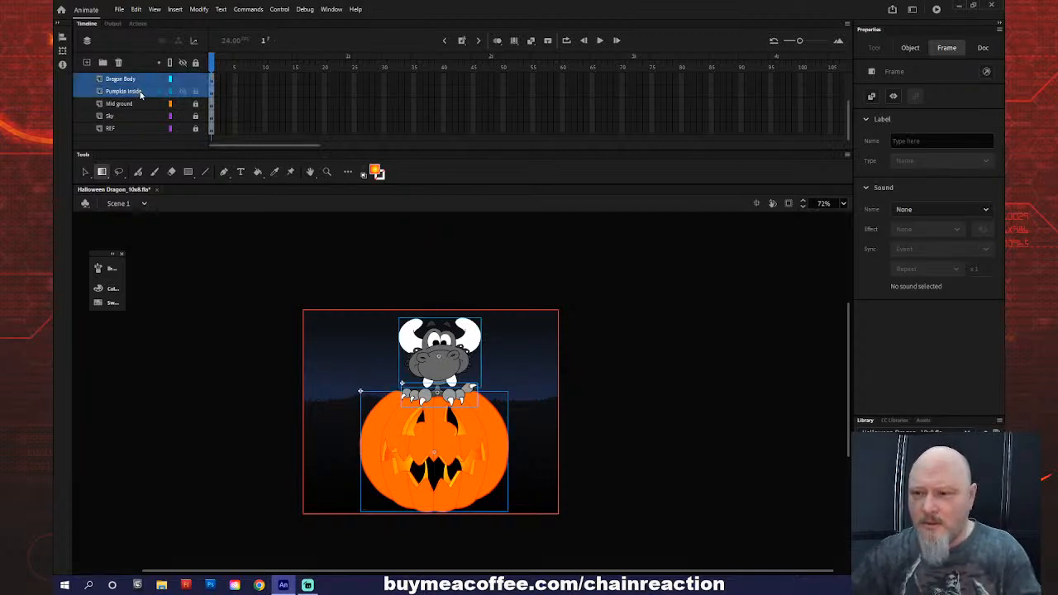
pyautogui.hotkey('shift', 'Left')
pyautogui.press('Left')
pyautogui.press('Left')
pyautogui.press('Left')
pyautogui.press('Left')
pyautogui.press('Left')
pyautogui.press('Left')
pyautogui.press('Left')
pyautogui.press('Left')
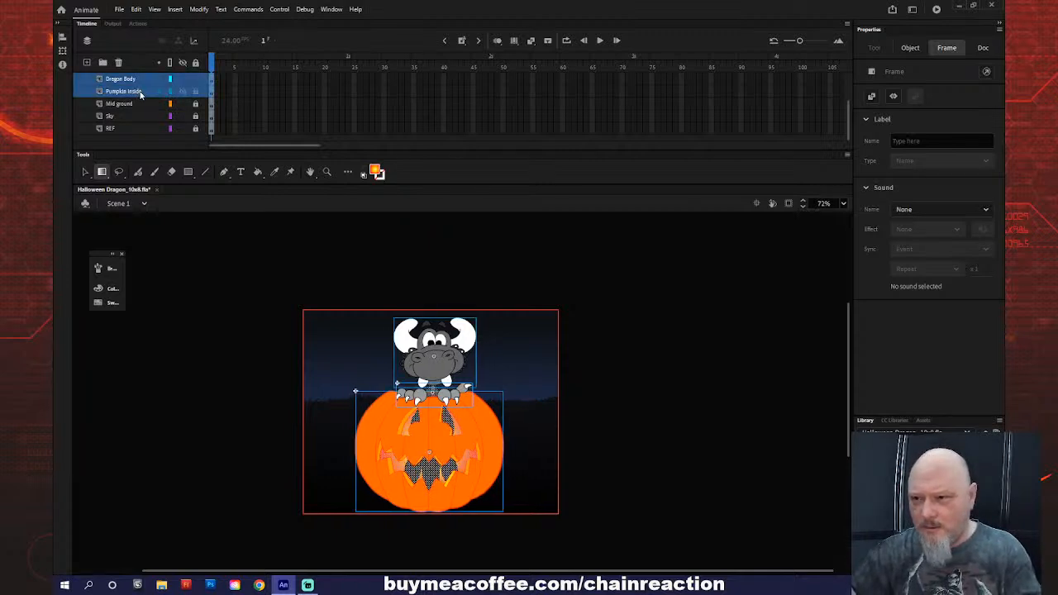
pyautogui.press('Up')
pyautogui.press('Up')
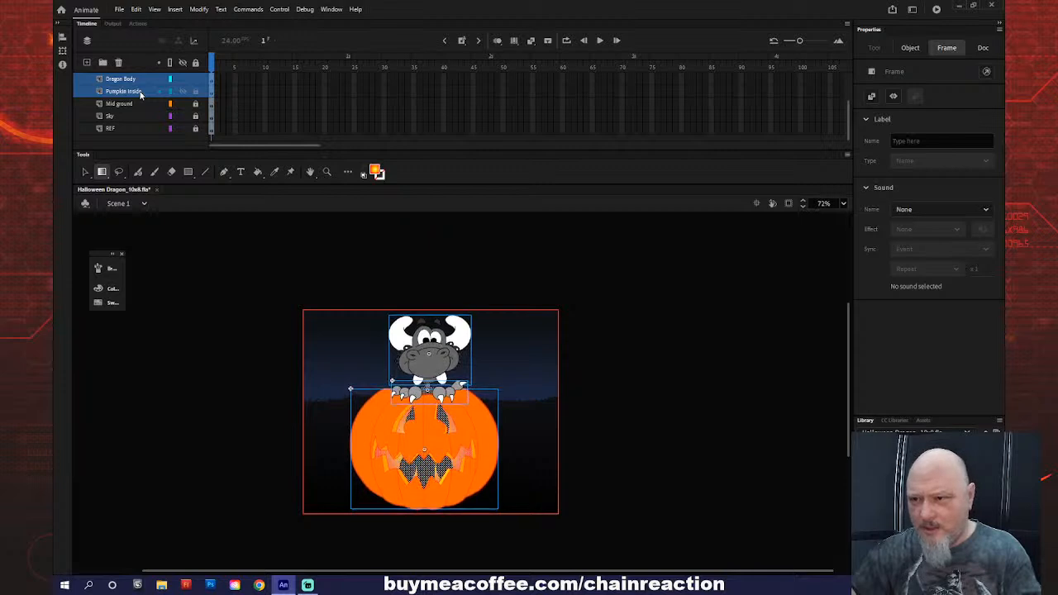
pyautogui.press('Right')
pyautogui.press('Right')
pyautogui.press('Right')
pyautogui.press('Right')
pyautogui.press('Right')
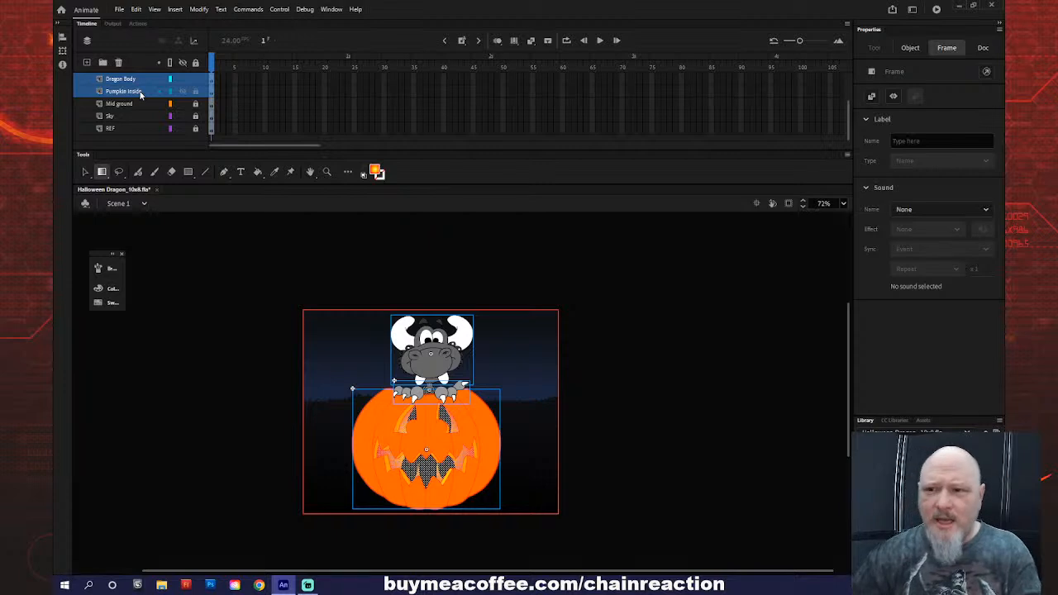
pyautogui.click(621, 310)
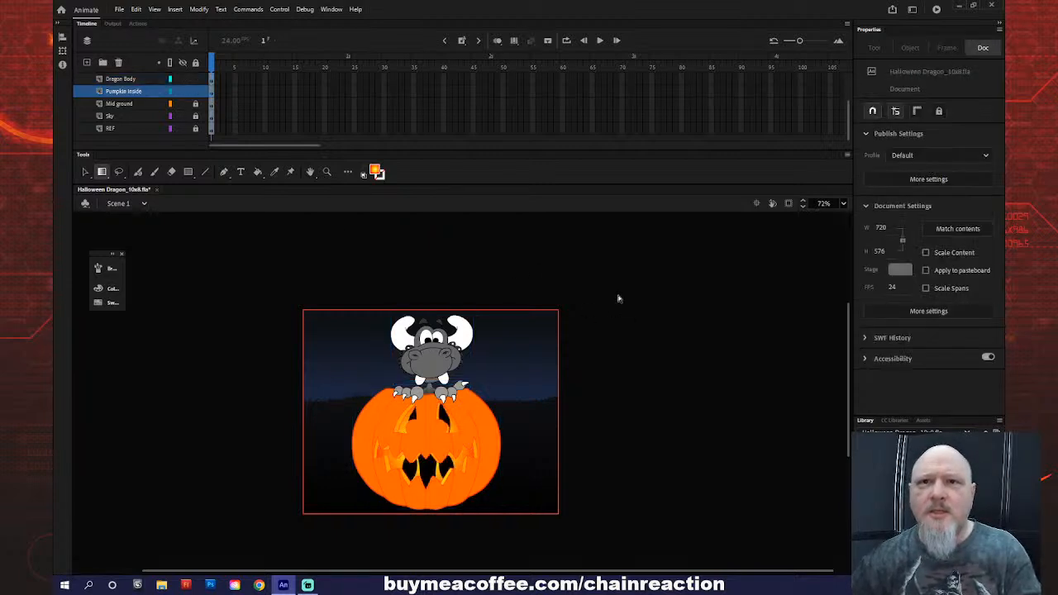
# - Convert the Dragon Body layer's artwork to a movie clip symbol named Dragon Body
pyautogui.click(141, 80)
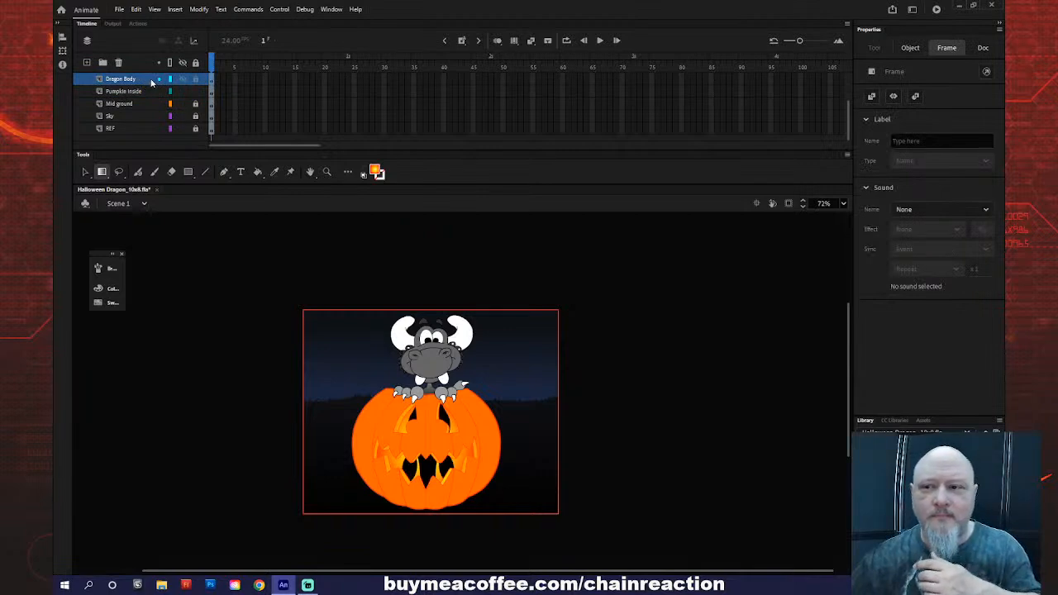
pyautogui.scroll(2, 169, 108)
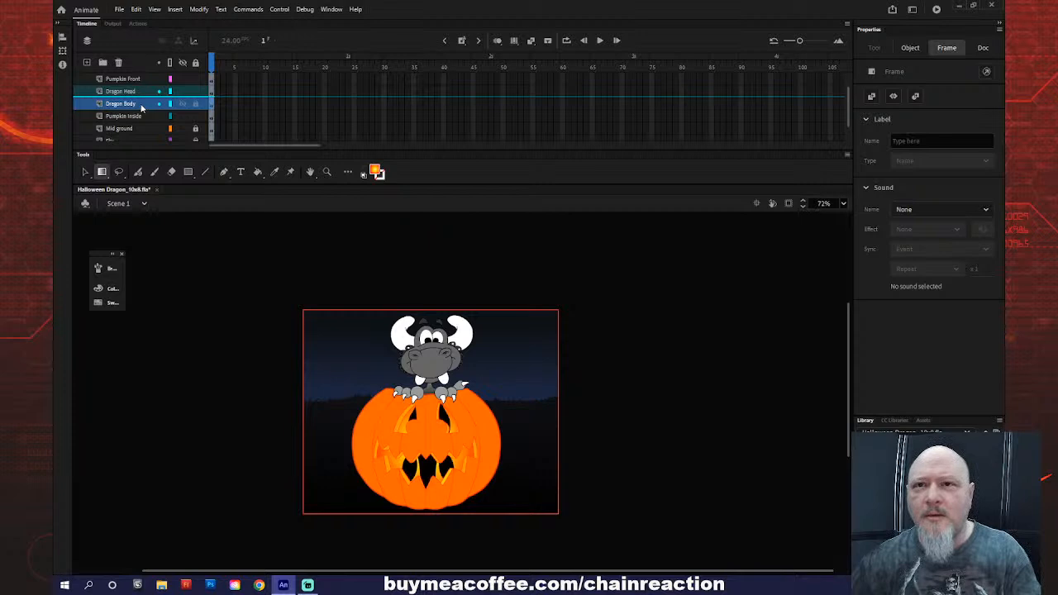
pyautogui.click(183, 104)
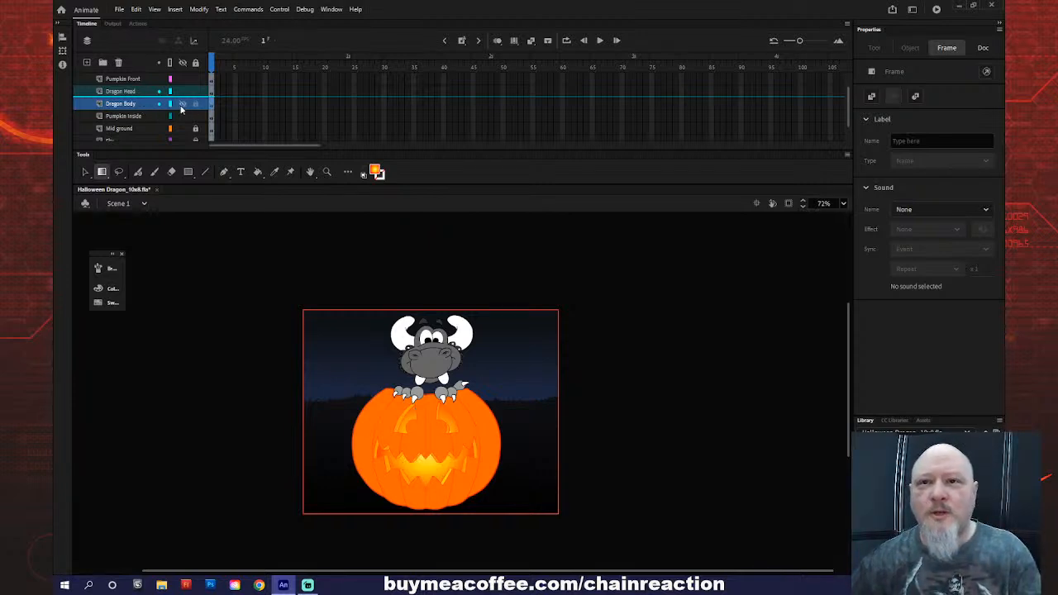
pyautogui.click(184, 106)
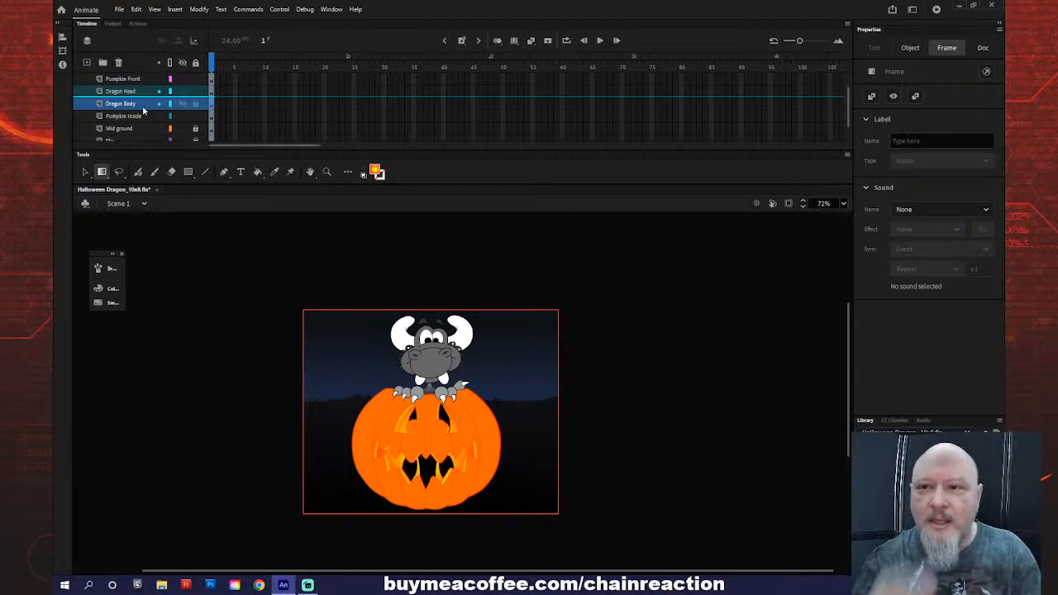
pyautogui.press('F8')
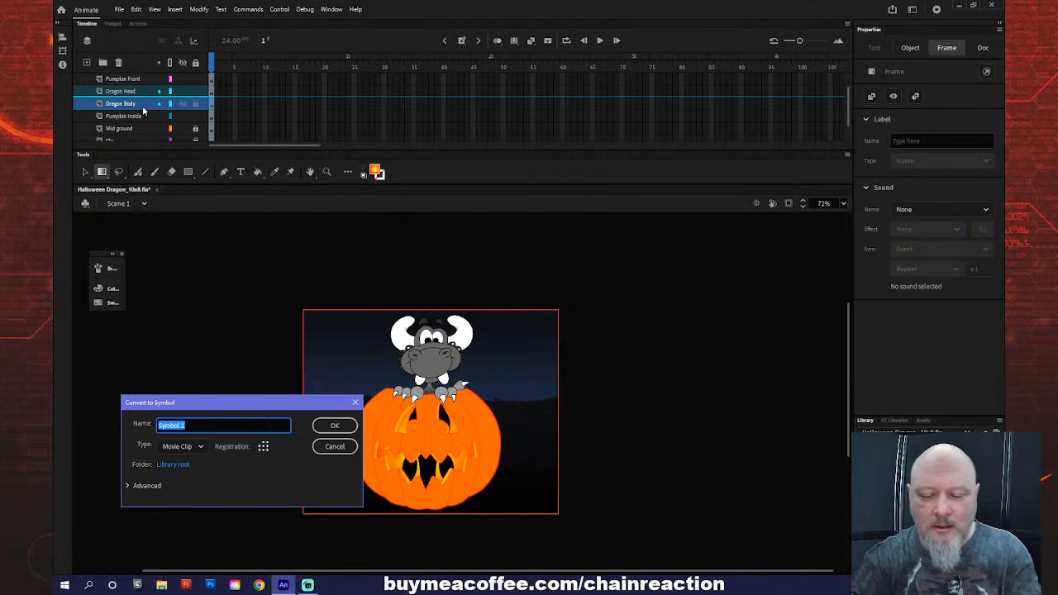
pyautogui.write('Dra')
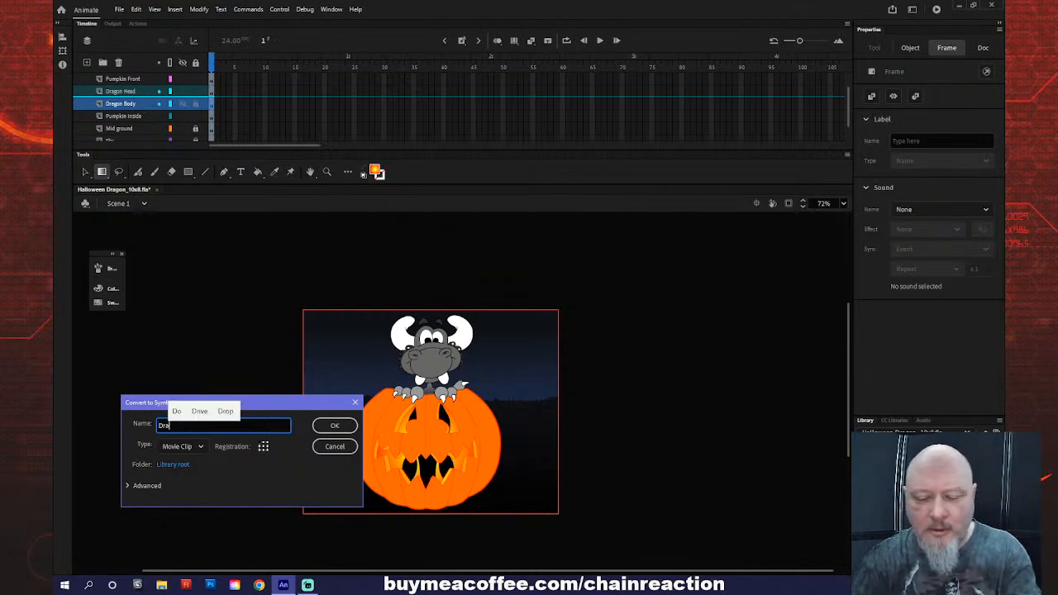
pyautogui.write('gon Body')
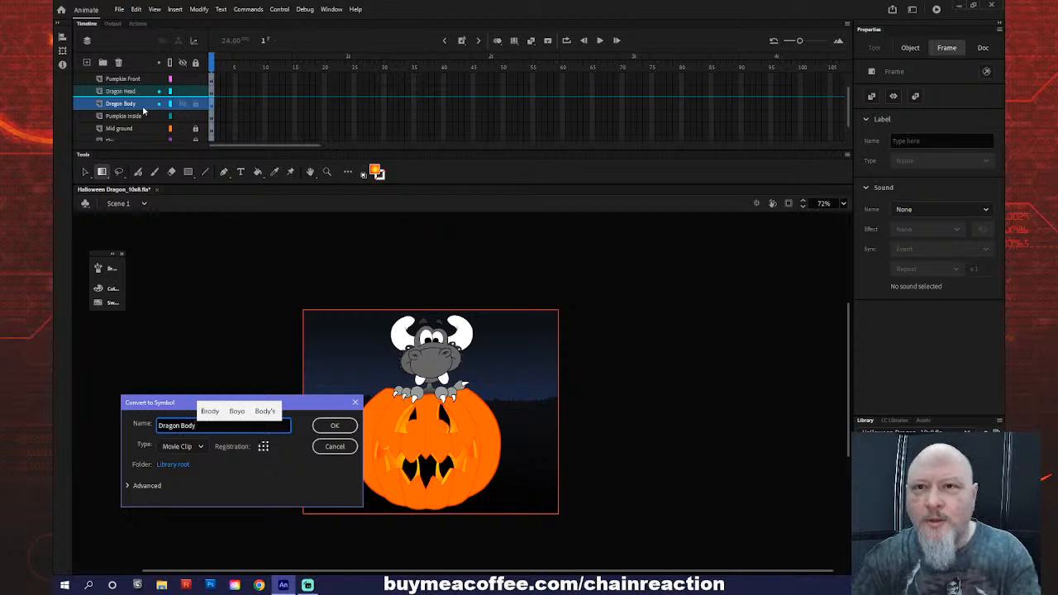
pyautogui.press('Return')
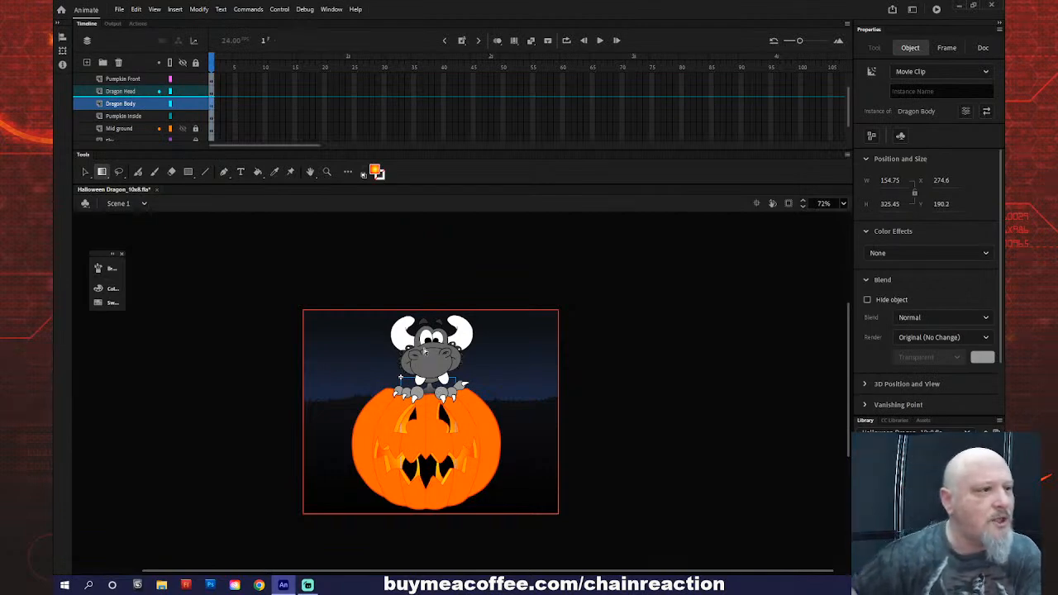
# - Lock all layers, unlock only Mid ground and select its ground shape behind the pumpkin
pyautogui.press('z')
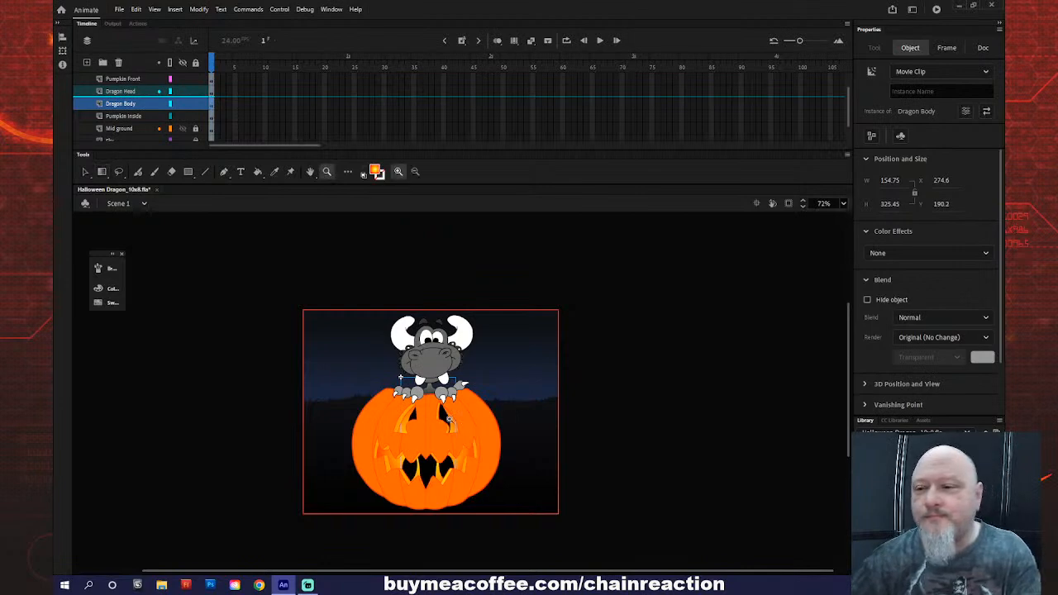
pyautogui.click(451, 419)
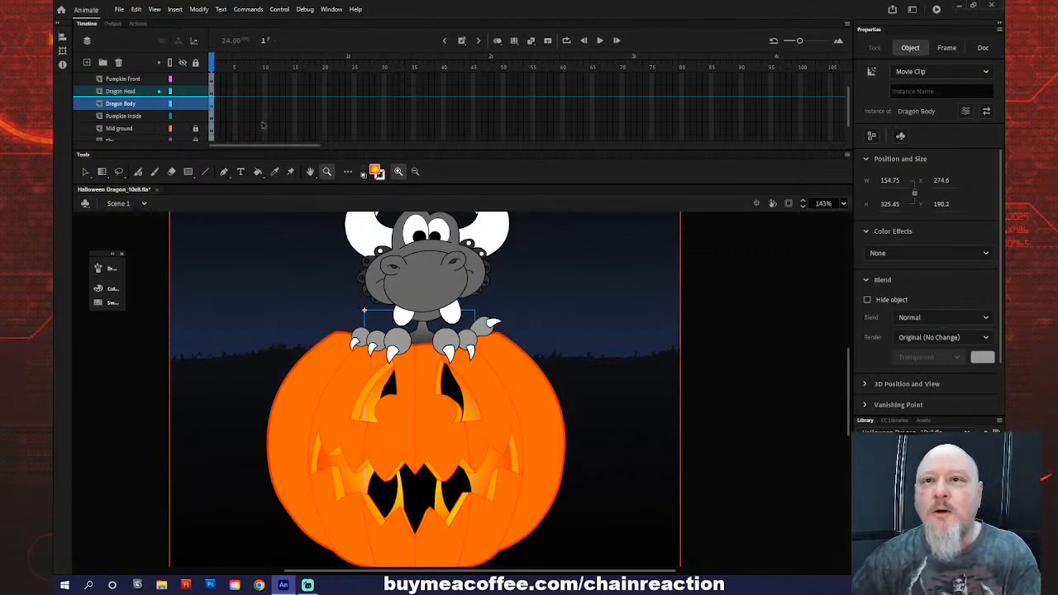
pyautogui.click(196, 64)
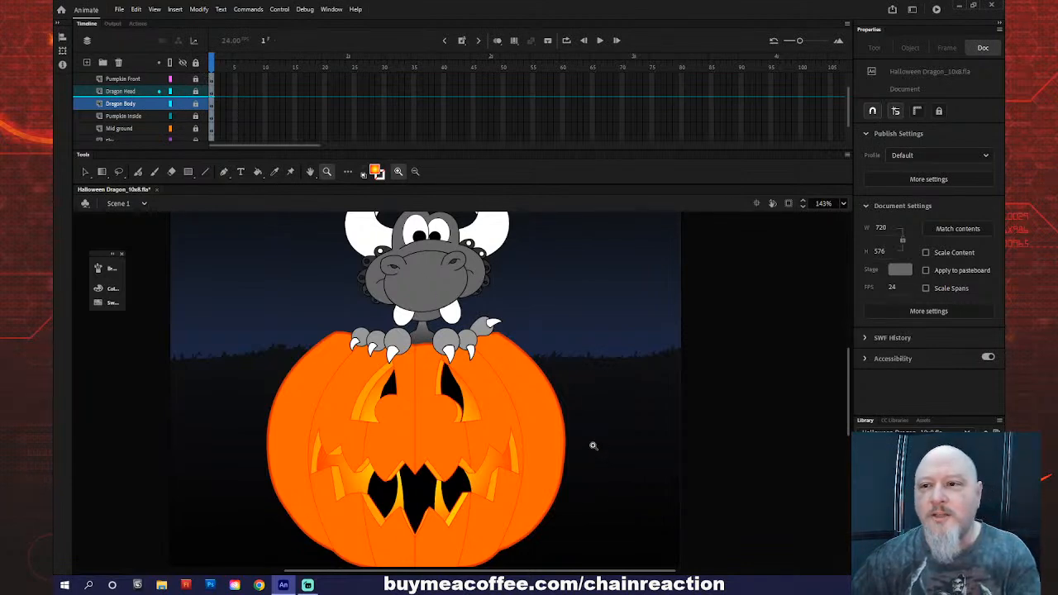
pyautogui.moveTo(849, 378); pyautogui.dragTo(851, 389)
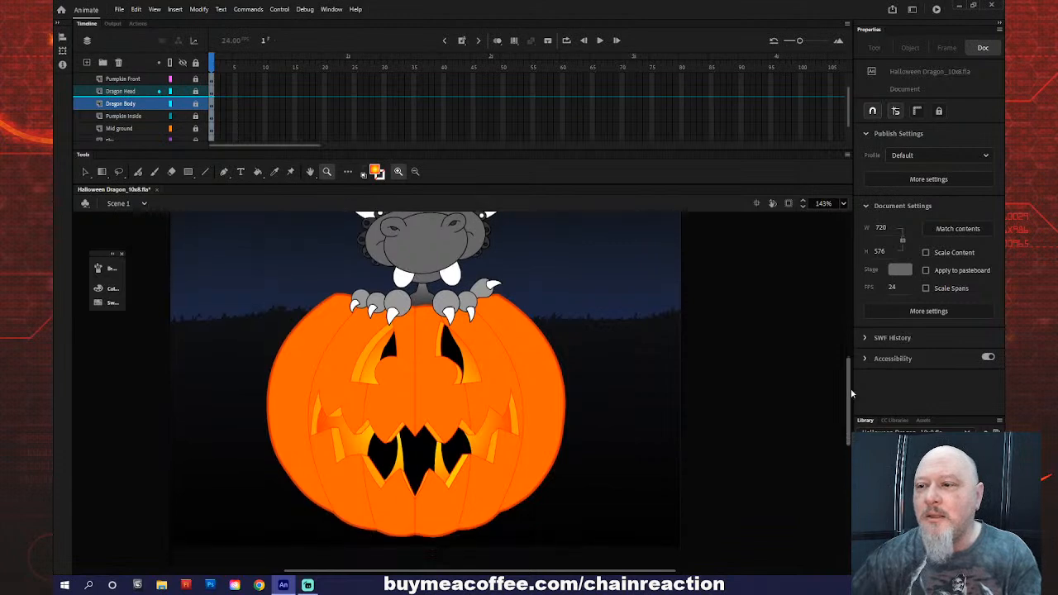
pyautogui.click(195, 130)
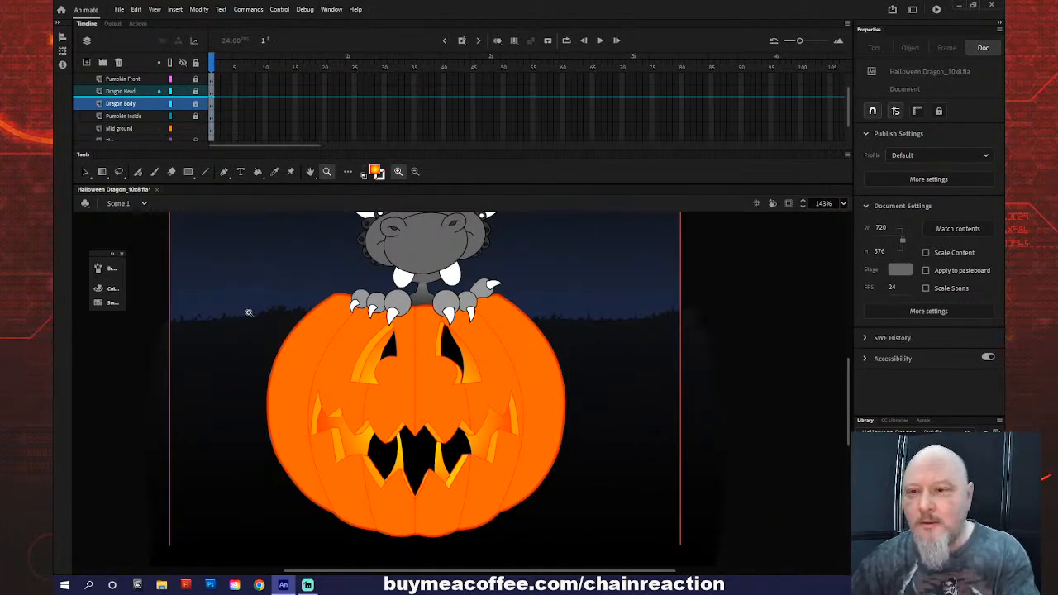
pyautogui.press('v')
pyautogui.click(245, 359)
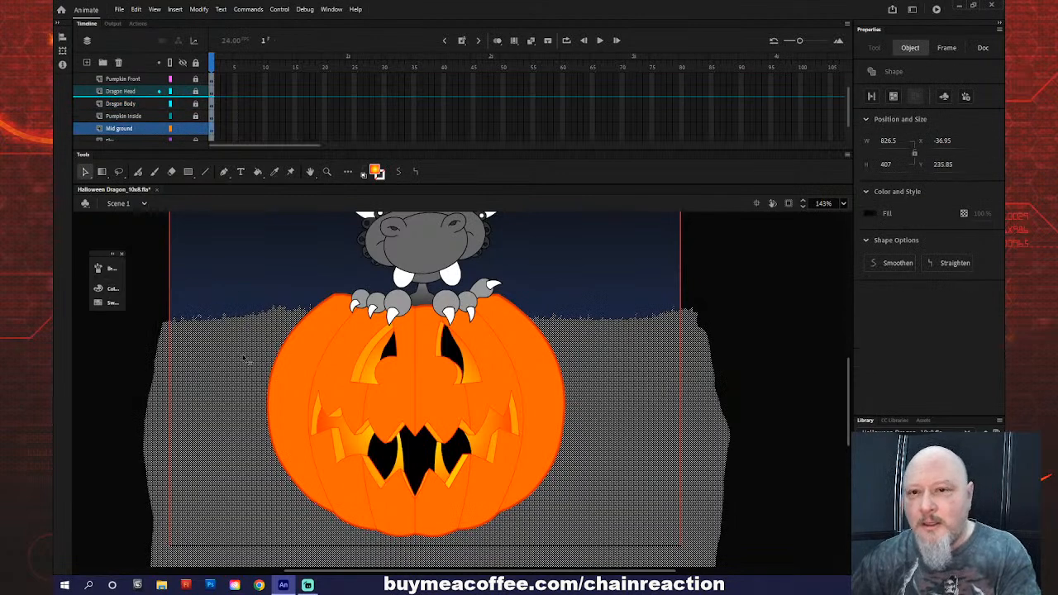
# - Set the lighter stop of the ground shape's linear gradient to the dark blue-grey 1B1D23 and deselect the shape
pyautogui.click(112, 291)
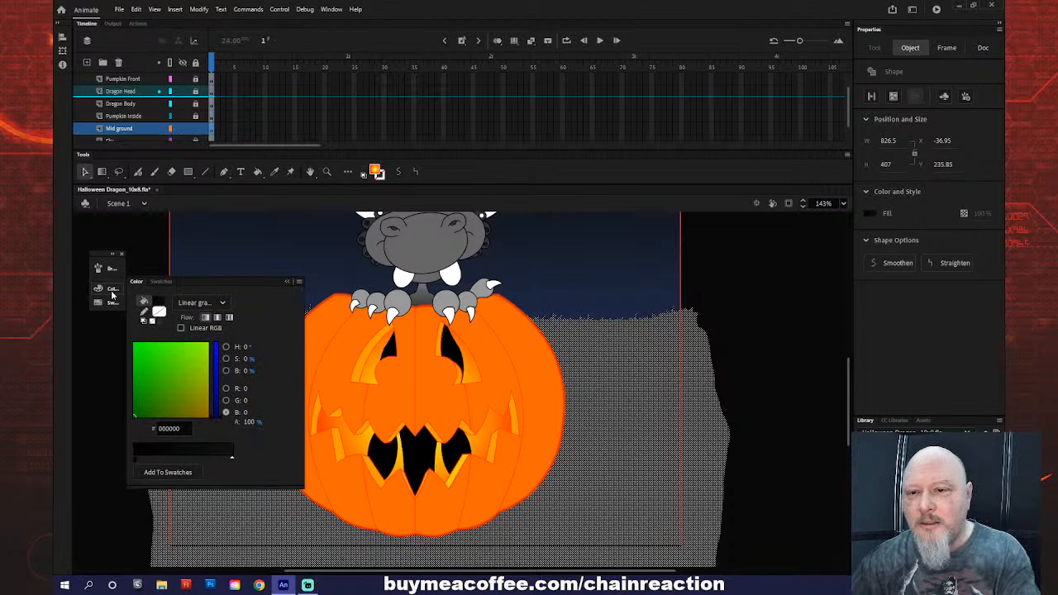
pyautogui.doubleClick(232, 458)
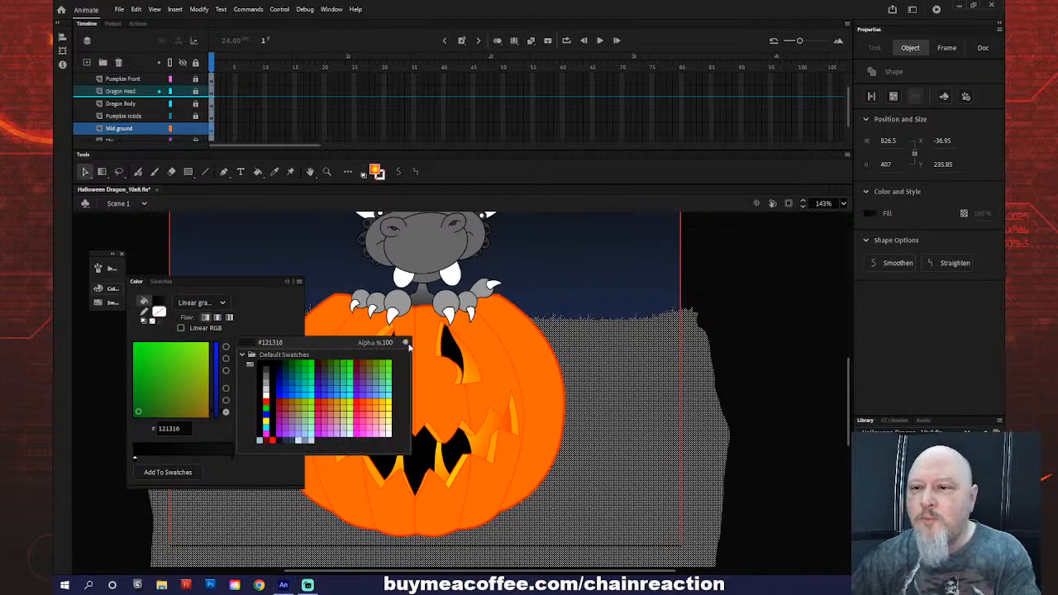
pyautogui.click(405, 342)
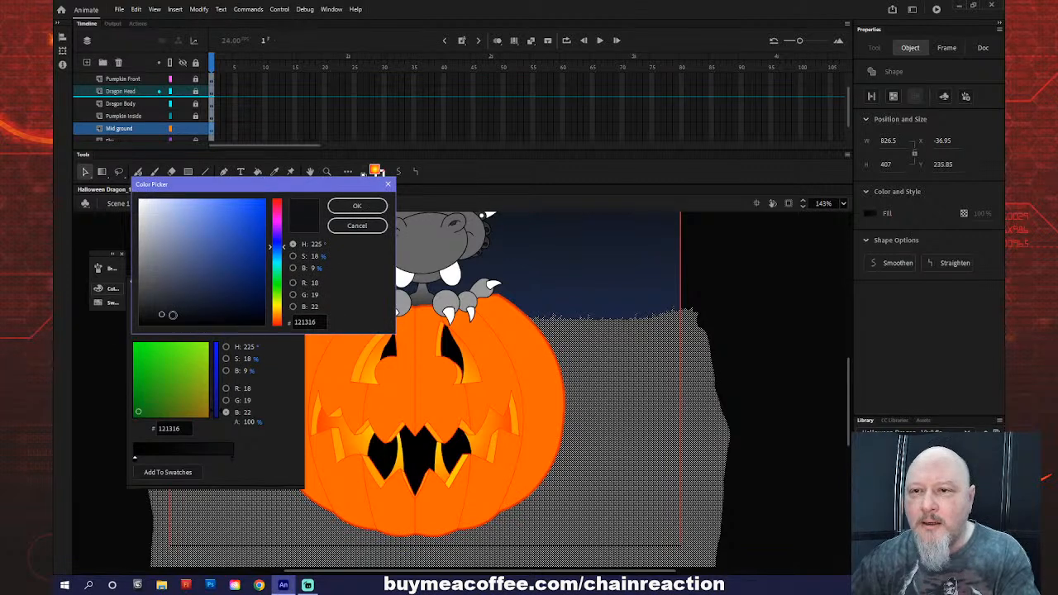
pyautogui.click(166, 314)
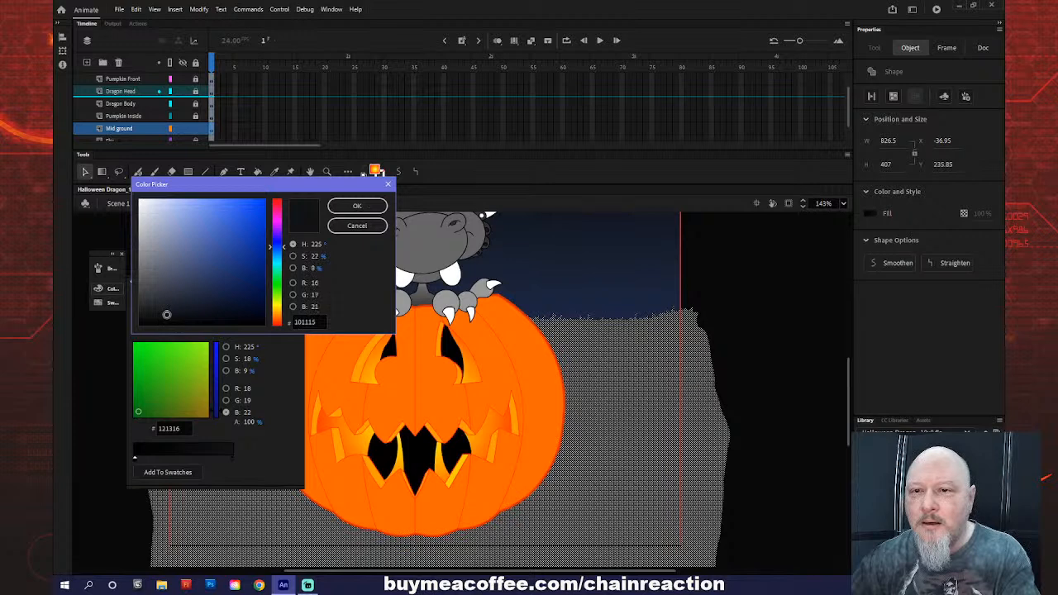
pyautogui.moveTo(166, 314); pyautogui.dragTo(167, 310)
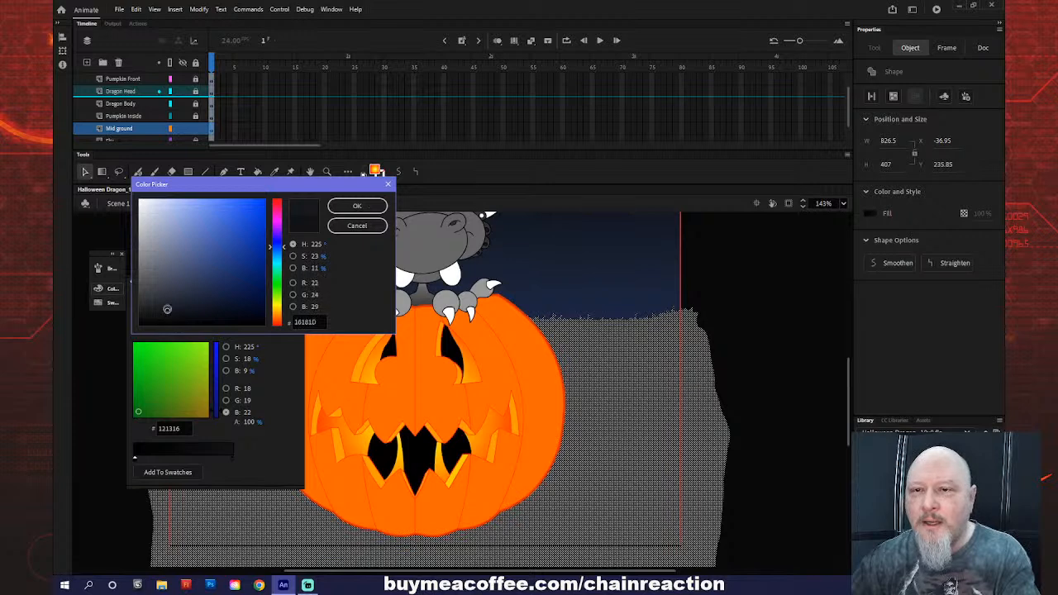
pyautogui.click(166, 307)
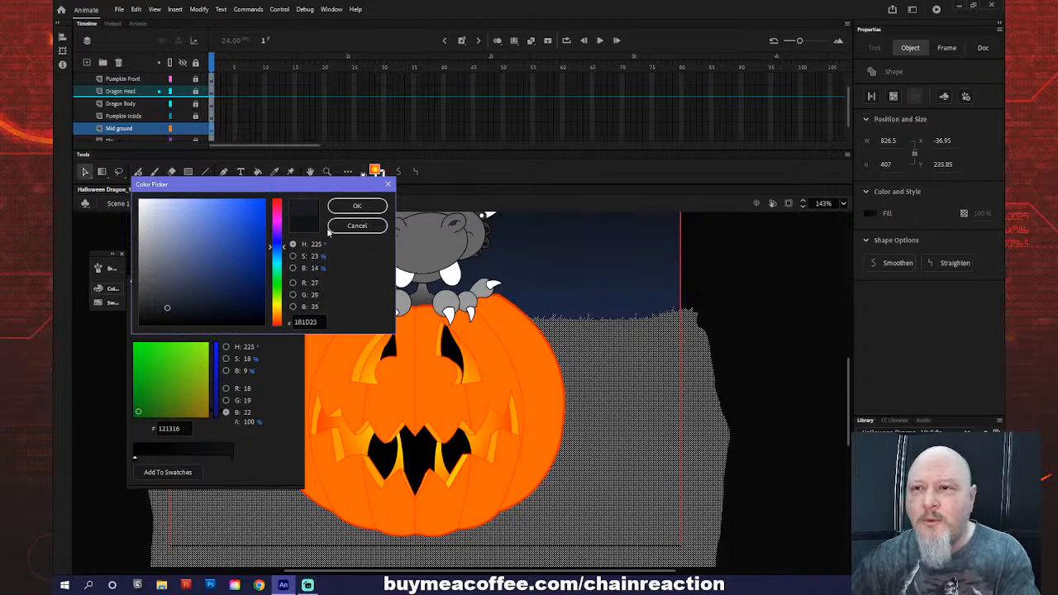
pyautogui.click(354, 206)
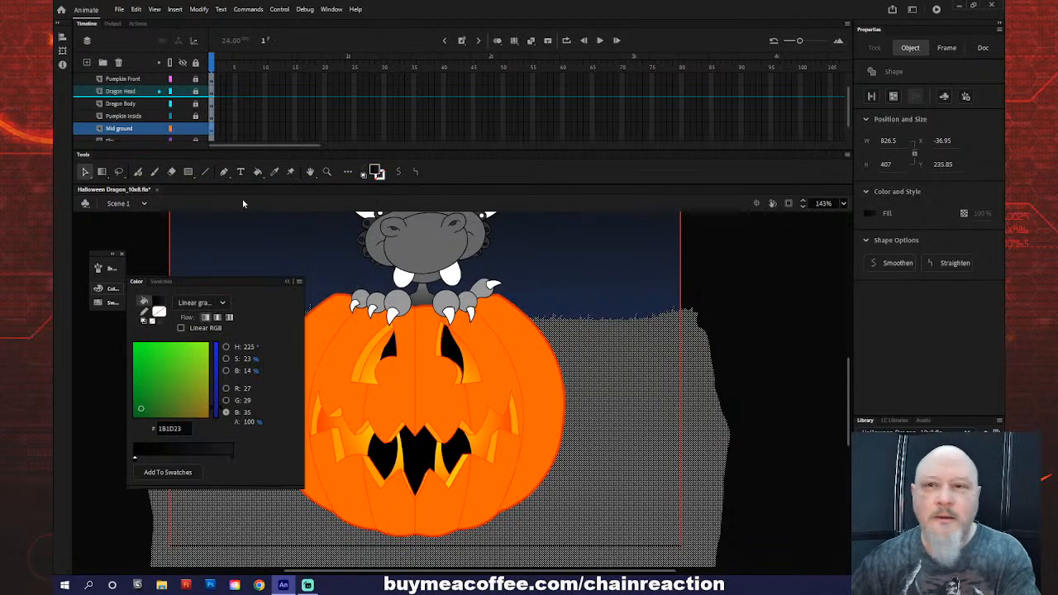
pyautogui.click(166, 147)
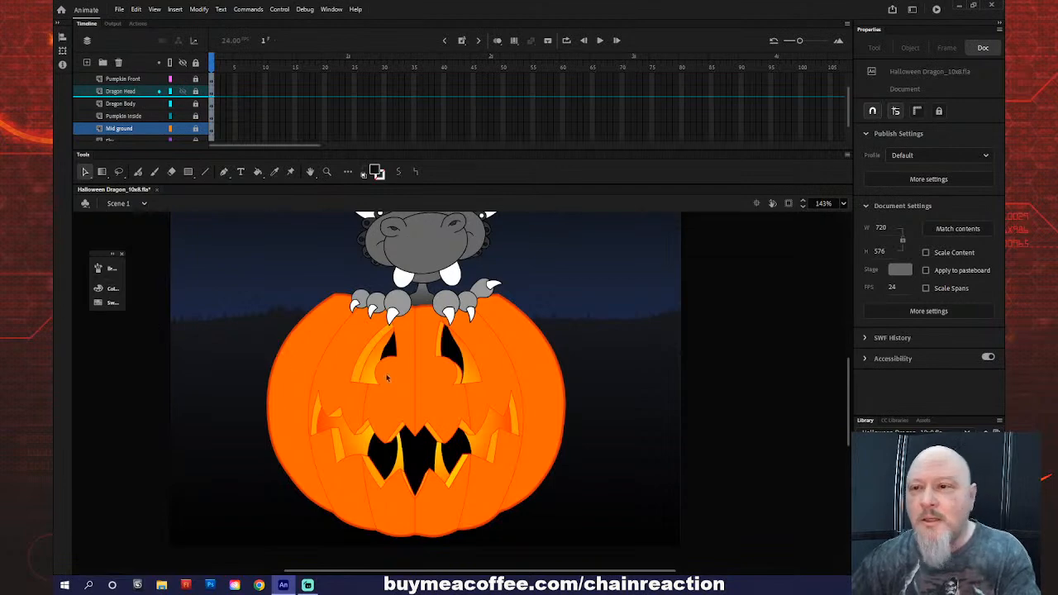
pyautogui.scroll(2, 413, 383)
pyautogui.scroll(-5, 438, 389)
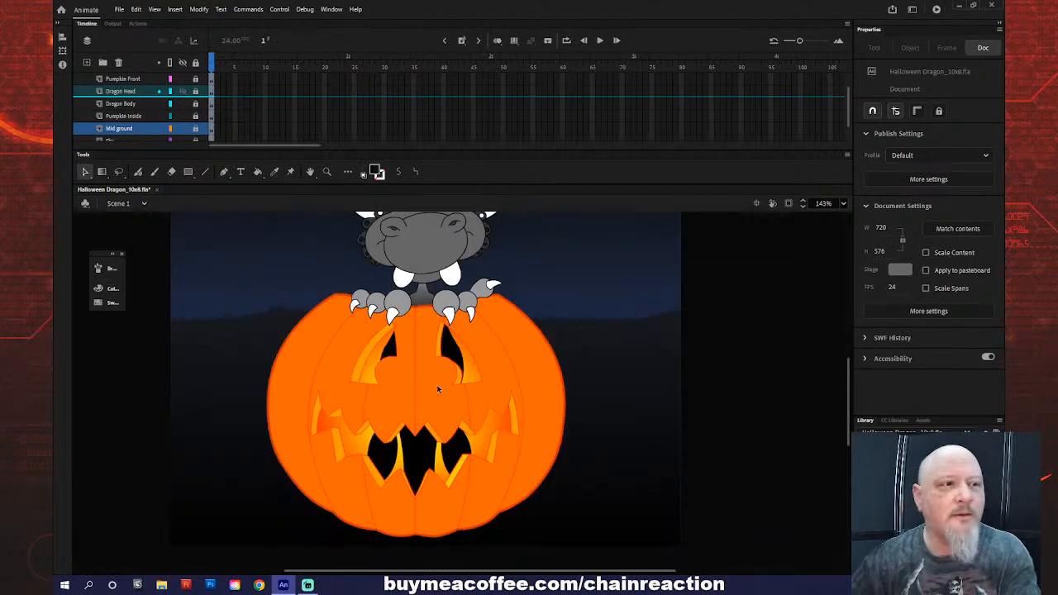
pyautogui.scroll(5, 438, 388)
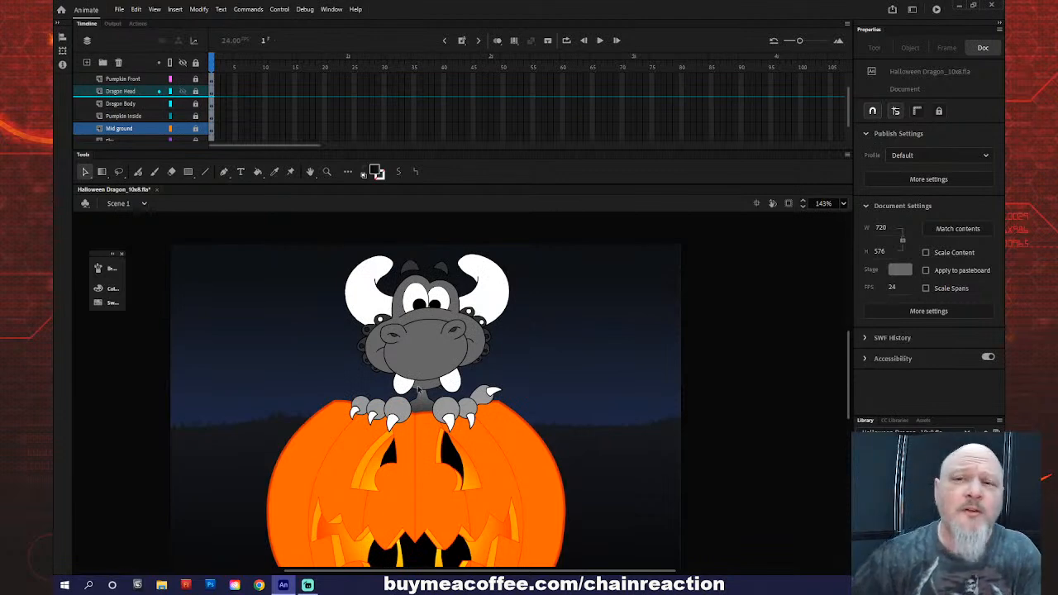
pyautogui.scroll(-9, 453, 442)
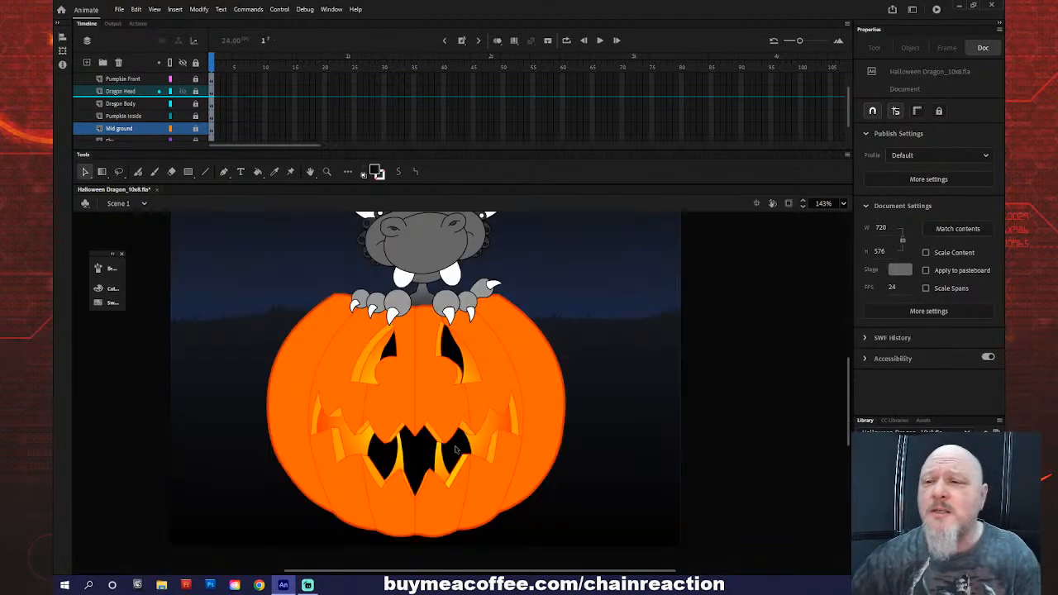
pyautogui.scroll(4, 376, 425)
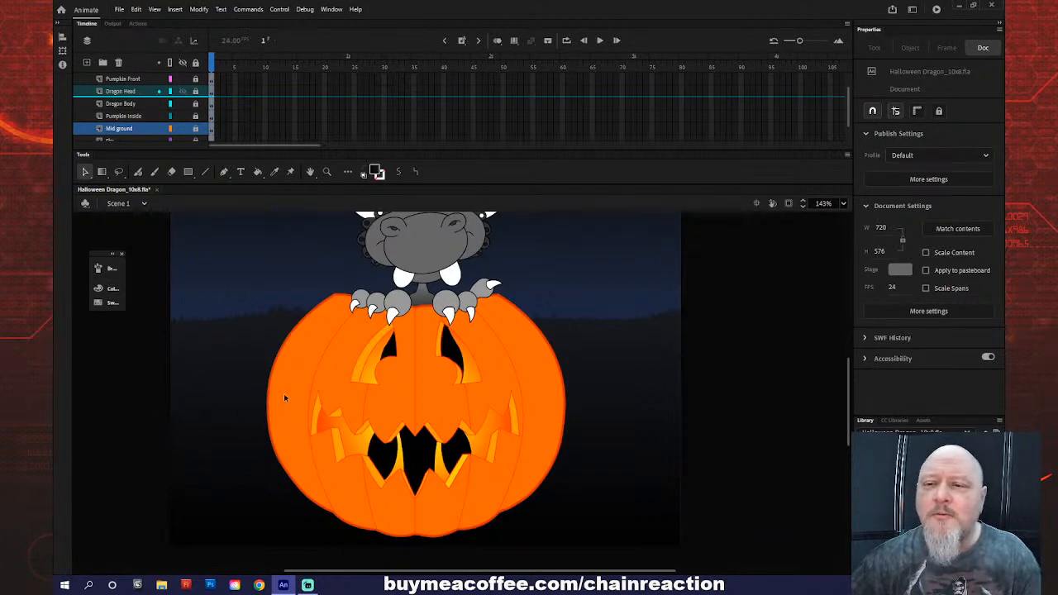
# - Insert a new layer directly above the Pumpkin Front layer
pyautogui.scroll(-3, 382, 447)
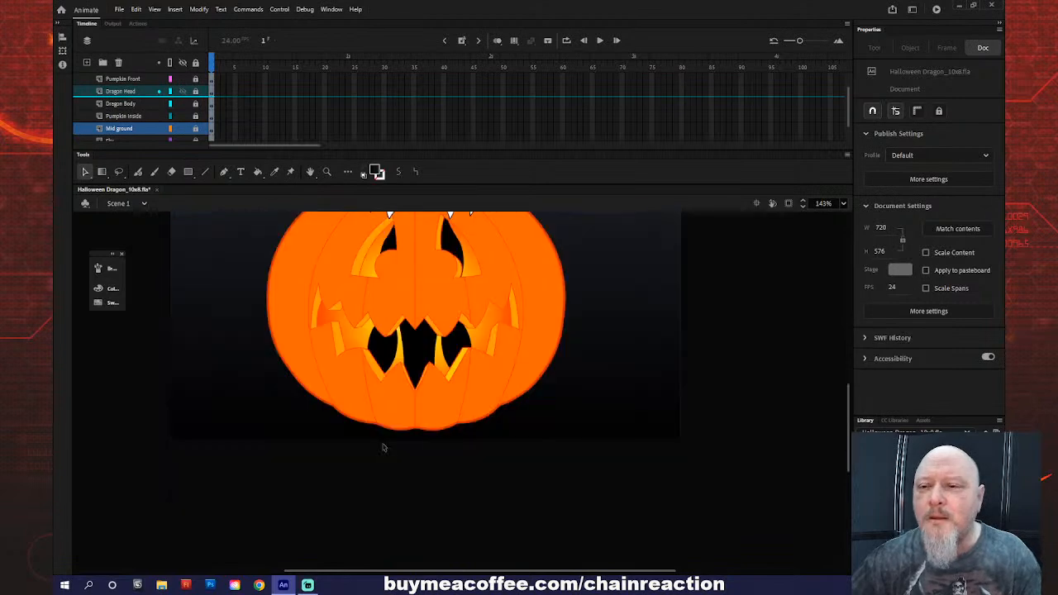
pyautogui.scroll(3, 383, 447)
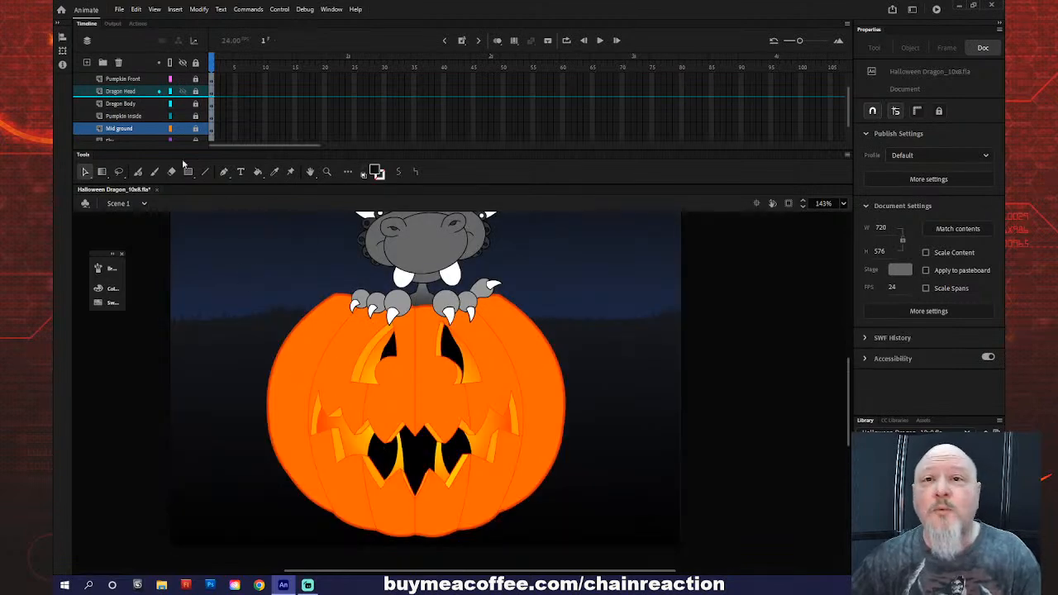
pyautogui.scroll(1, 137, 103)
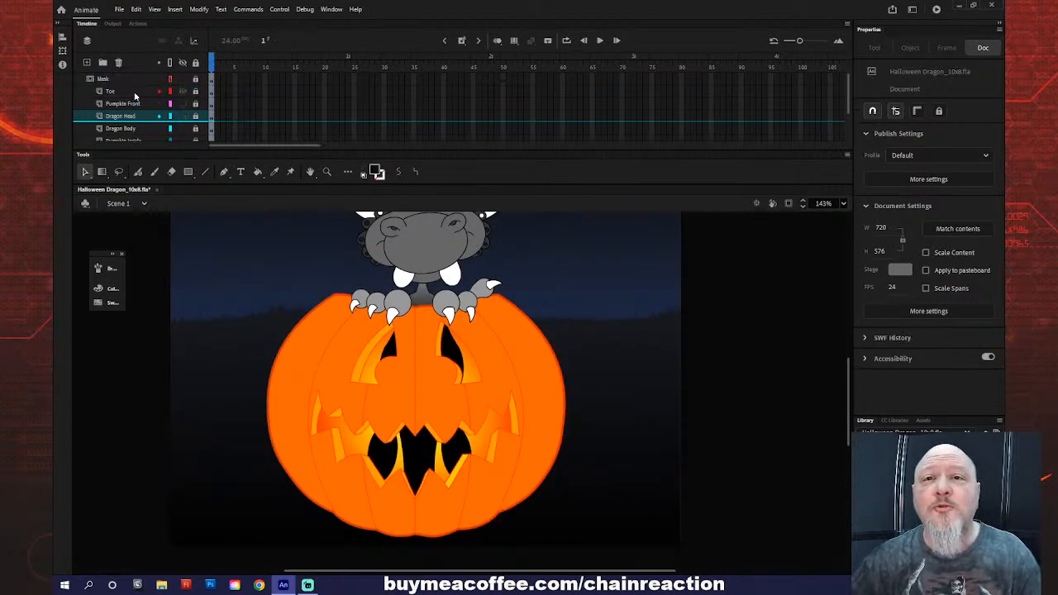
pyautogui.rightClick(135, 94)
pyautogui.click(121, 104)
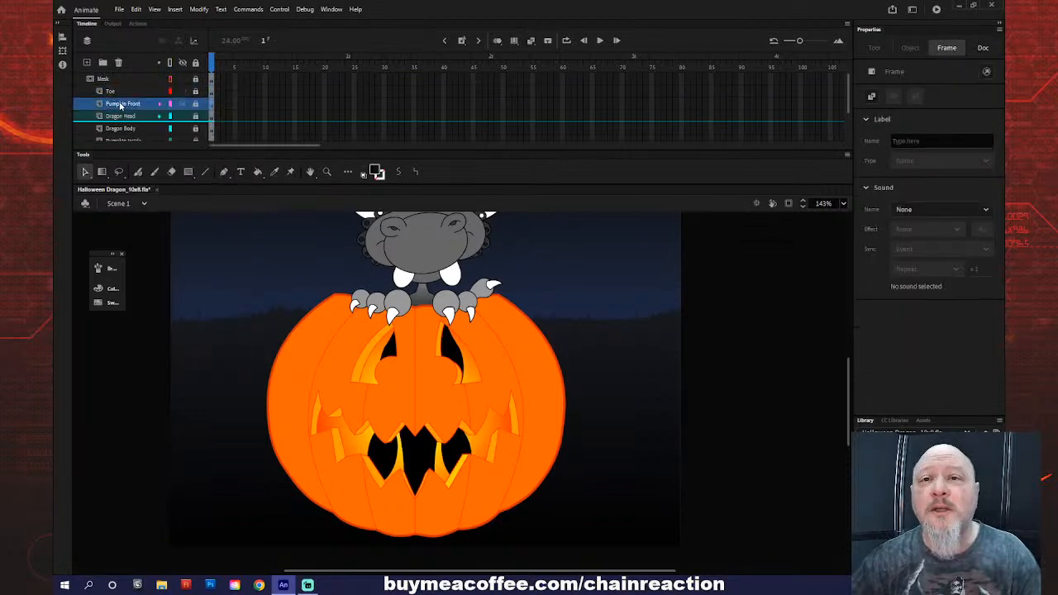
pyautogui.rightClick(121, 104)
pyautogui.click(150, 159)
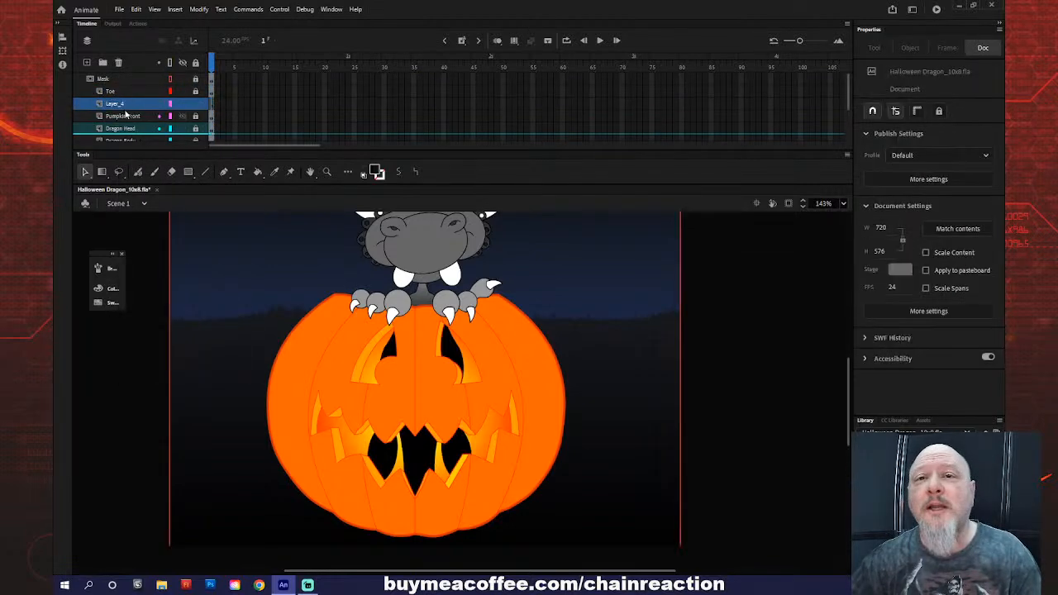
# - Rename the new layer above Pumpkin Front as Foreground Grass
pyautogui.doubleClick(116, 103)
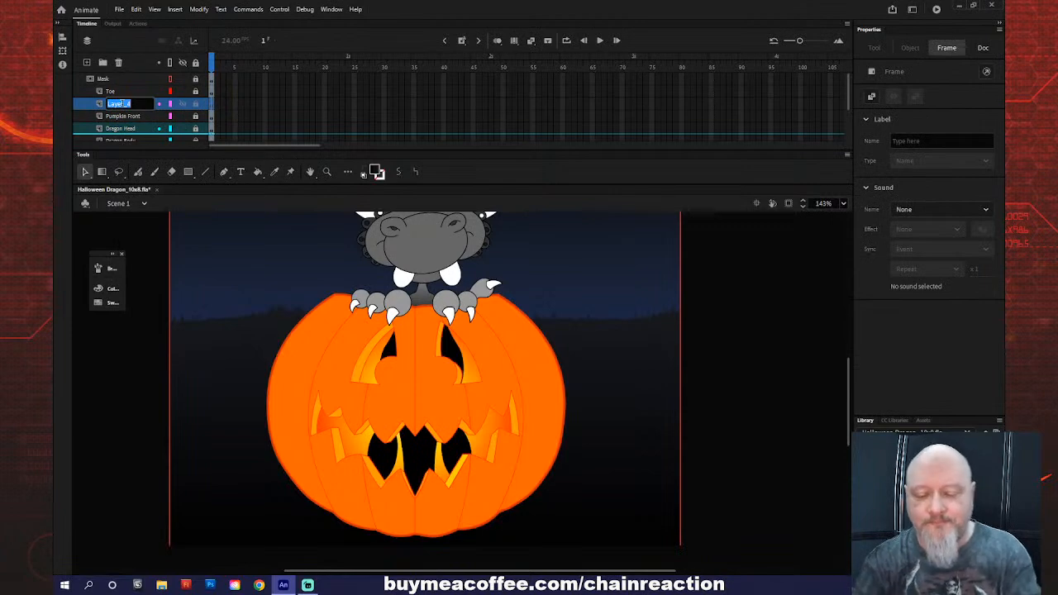
pyautogui.write('Fore')
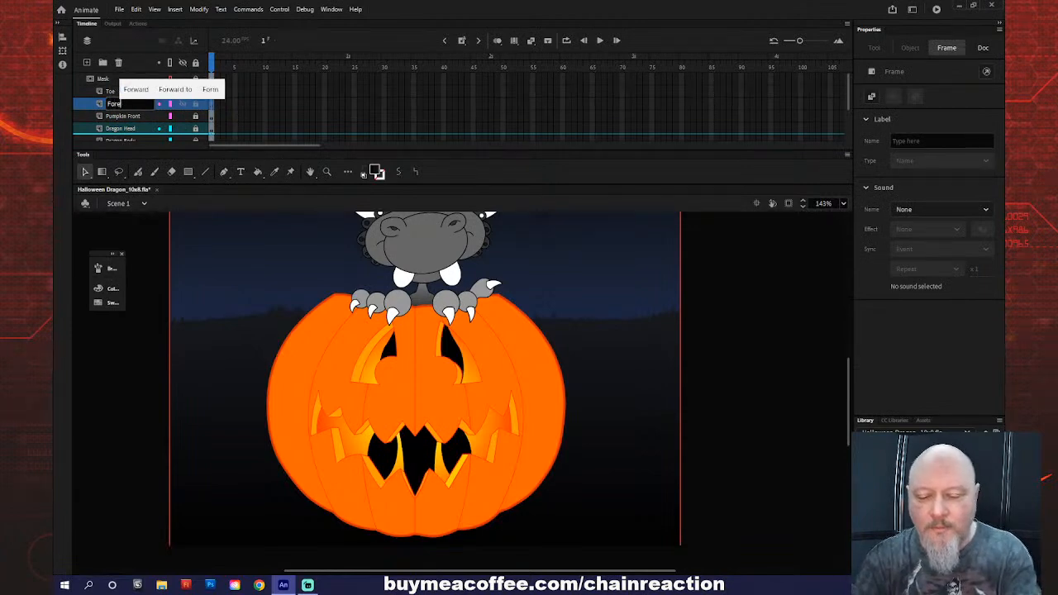
pyautogui.write('grou')
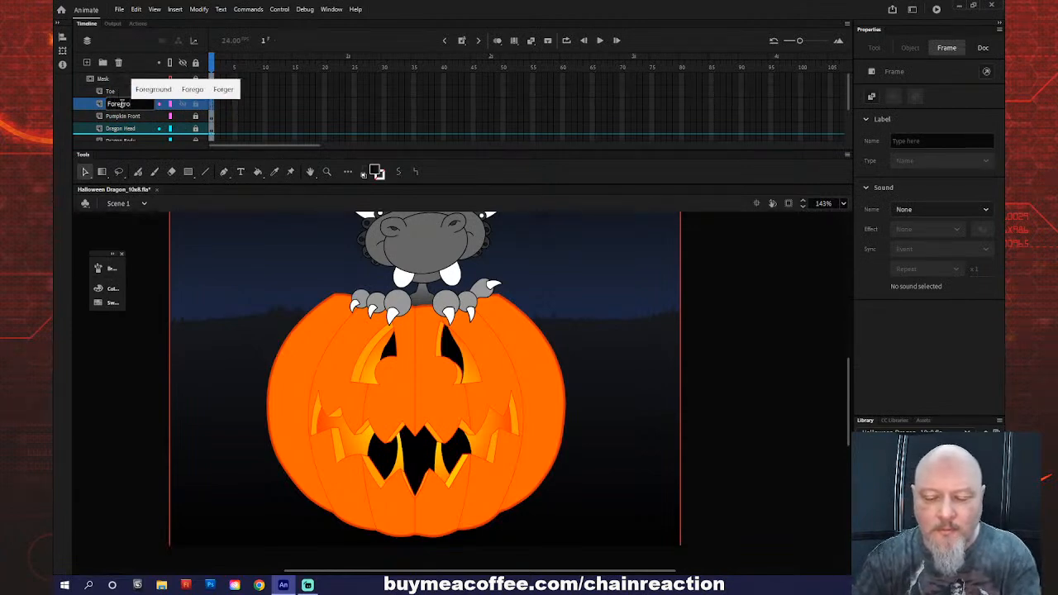
pyautogui.write('nd Gr')
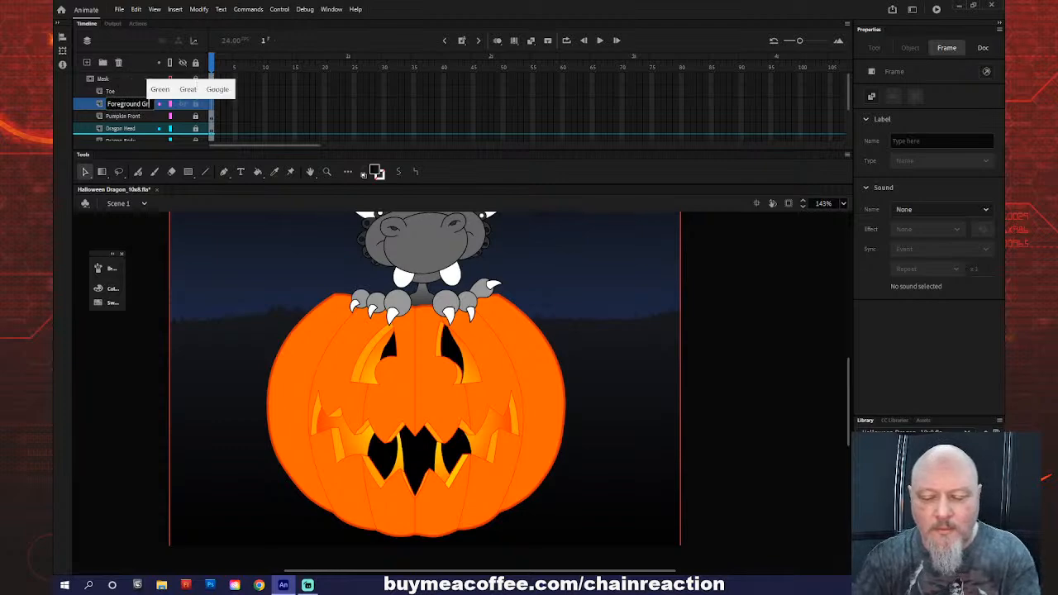
pyautogui.write('ass')
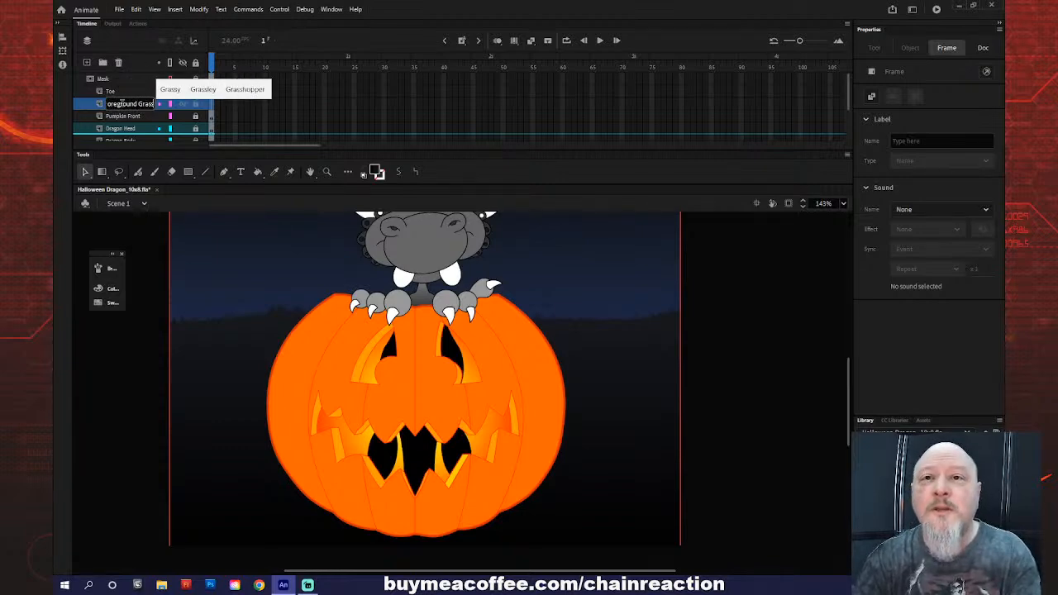
pyautogui.press('Return')
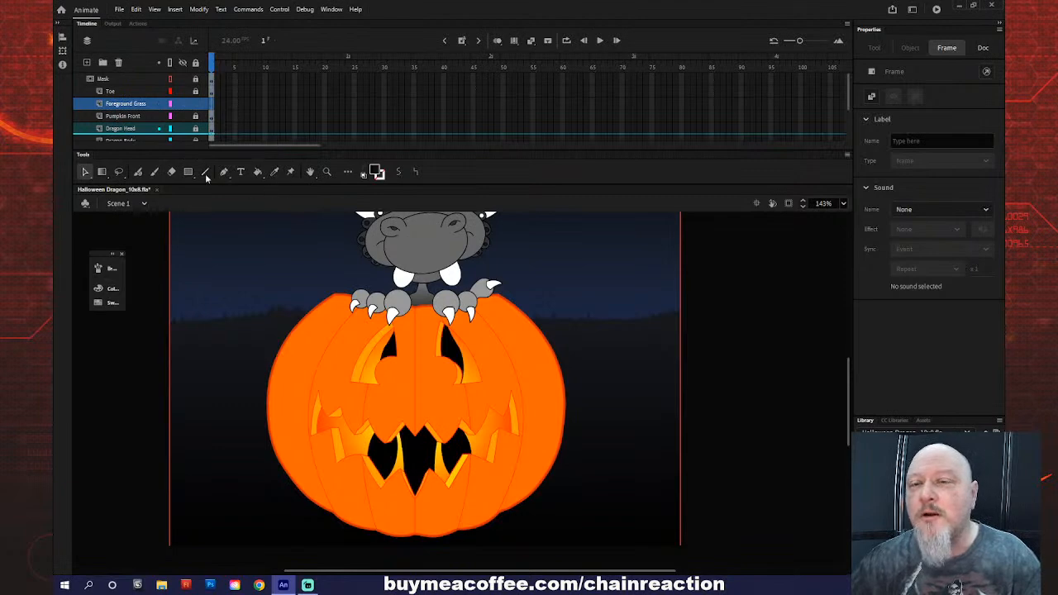
# - With the Classic Brush in magenta FF00FF, draw a jagged grass outline with some tall blades across the stage and the pumpkin's base
pyautogui.click(155, 171)
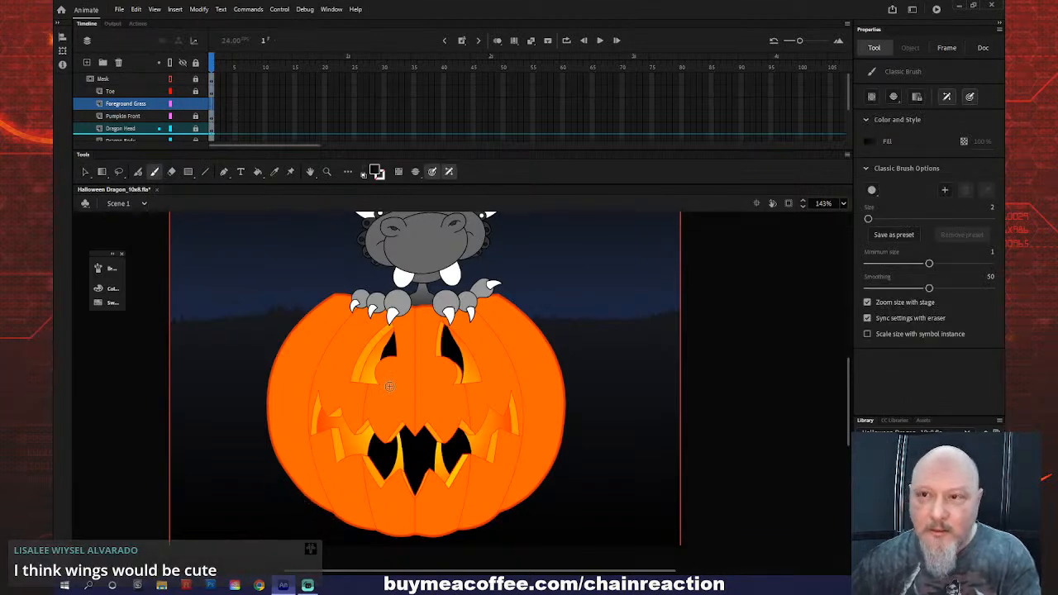
pyautogui.click(376, 172)
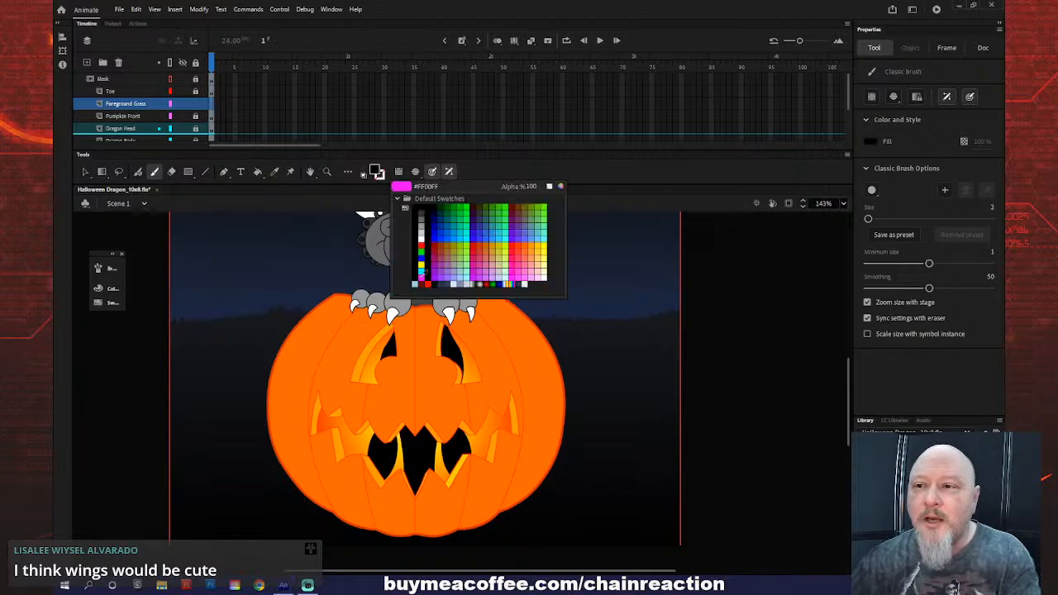
pyautogui.click(418, 261)
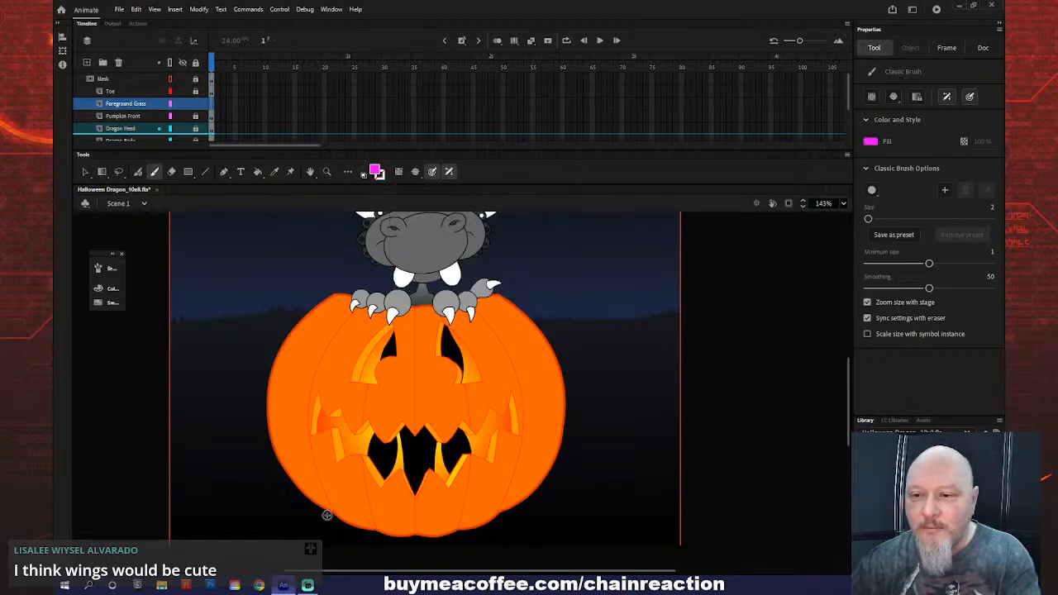
pyautogui.moveTo(327, 518); pyautogui.dragTo(319, 491)
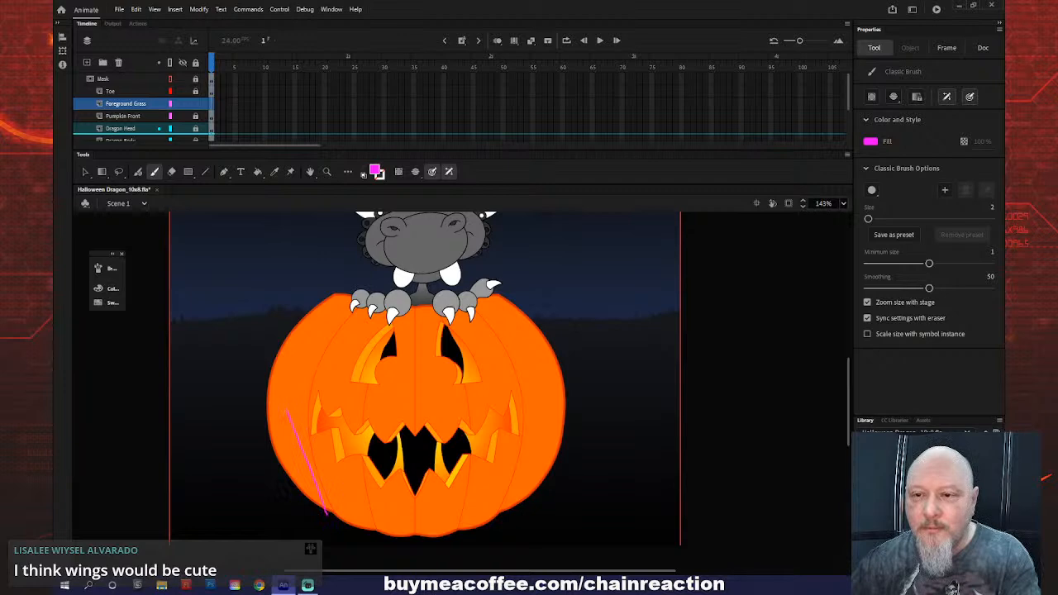
pyautogui.moveTo(287, 410)
pyautogui.mouseDown()
pyautogui.moveTo(215, 451)
pyautogui.moveTo(288, 438)
pyautogui.mouseUp()
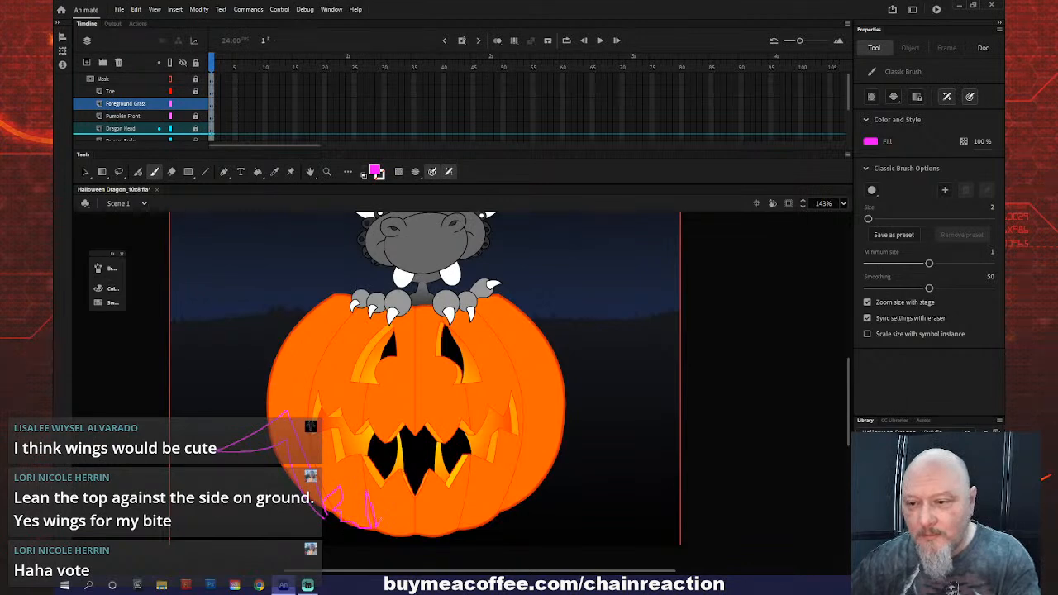
pyautogui.moveTo(412, 536); pyautogui.dragTo(426, 539)
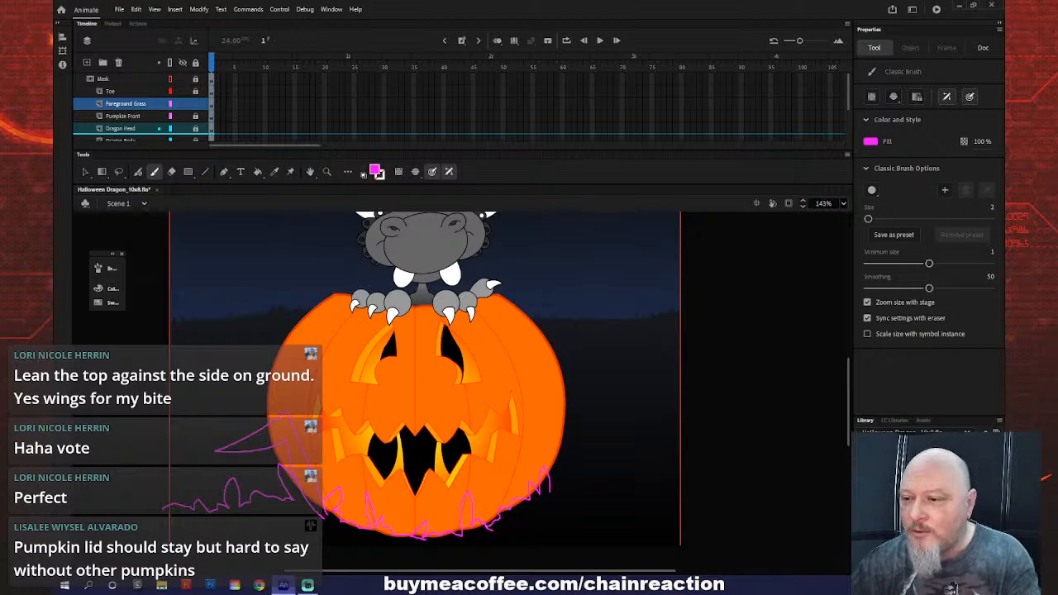
pyautogui.moveTo(493, 521)
pyautogui.mouseDown()
pyautogui.moveTo(529, 521)
pyautogui.moveTo(550, 491)
pyautogui.moveTo(565, 495)
pyautogui.mouseUp()
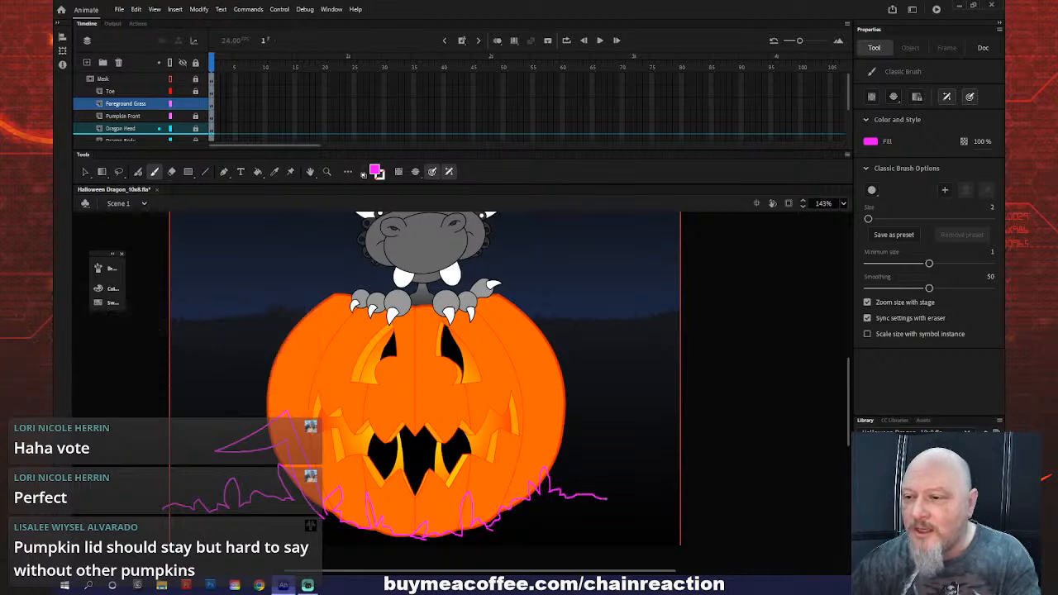
pyautogui.moveTo(621, 507)
pyautogui.mouseDown()
pyautogui.moveTo(624, 487)
pyautogui.moveTo(649, 506)
pyautogui.moveTo(696, 507)
pyautogui.mouseUp()
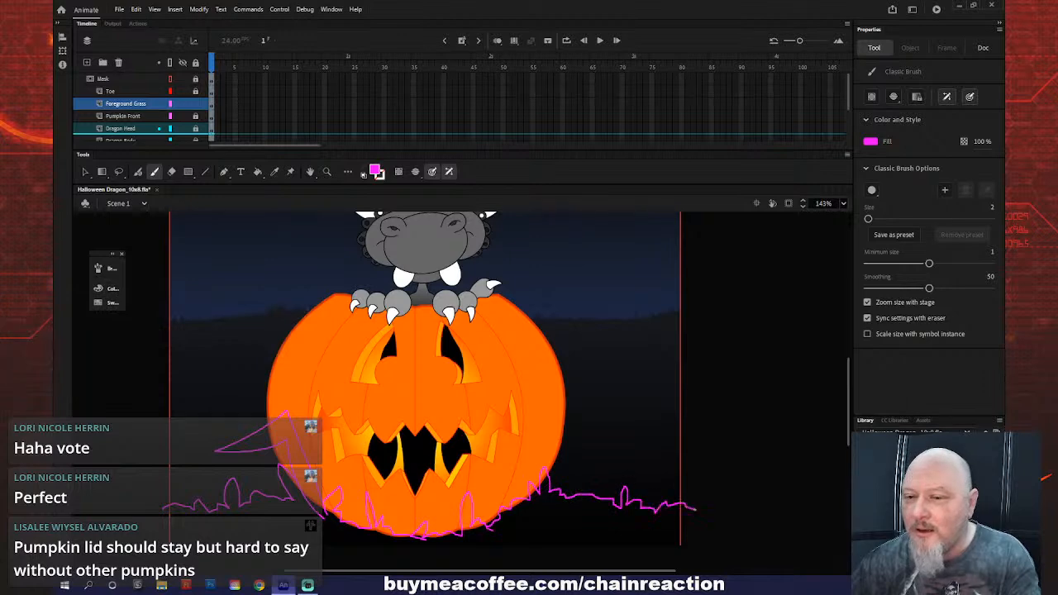
# - Close the grass outline along both sides and below the stage, and fill the enclosed area with magenta
pyautogui.scroll(-3, 659, 547)
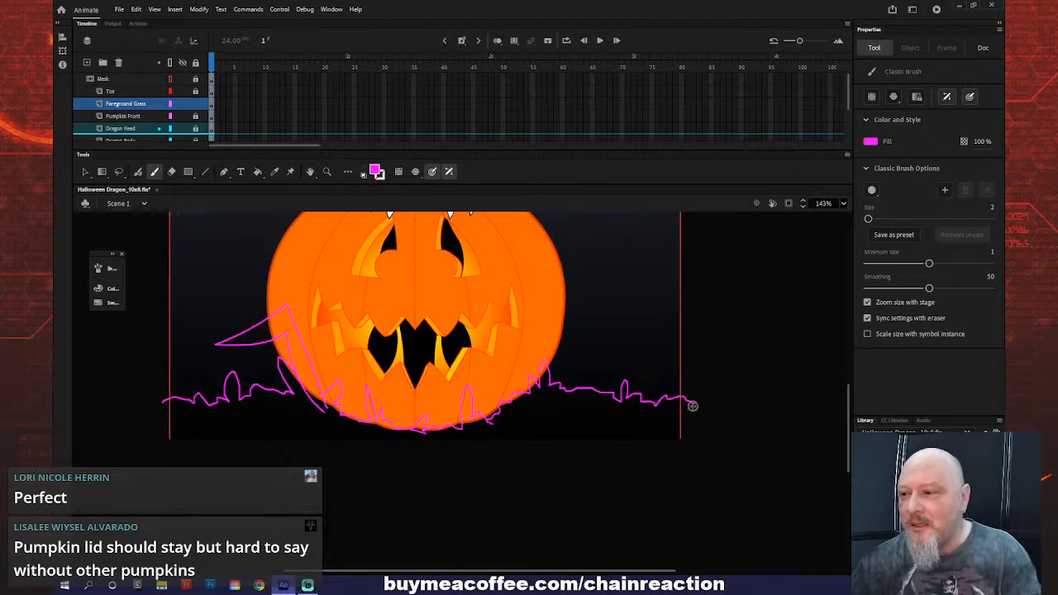
pyautogui.moveTo(695, 404)
pyautogui.mouseDown()
pyautogui.moveTo(702, 413)
pyautogui.moveTo(653, 457)
pyautogui.moveTo(152, 452)
pyautogui.mouseUp()
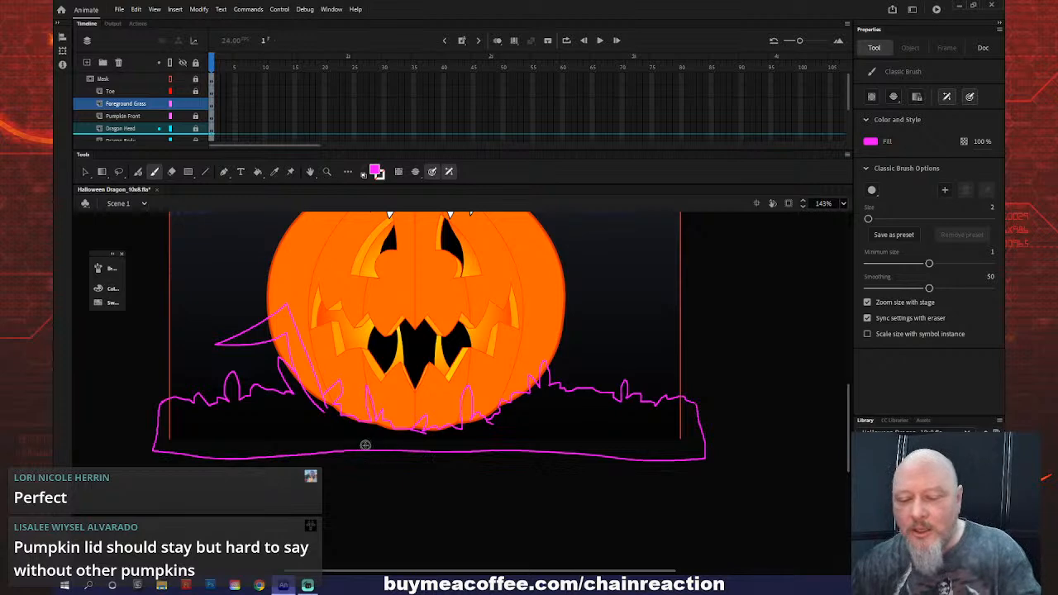
pyautogui.press('k')
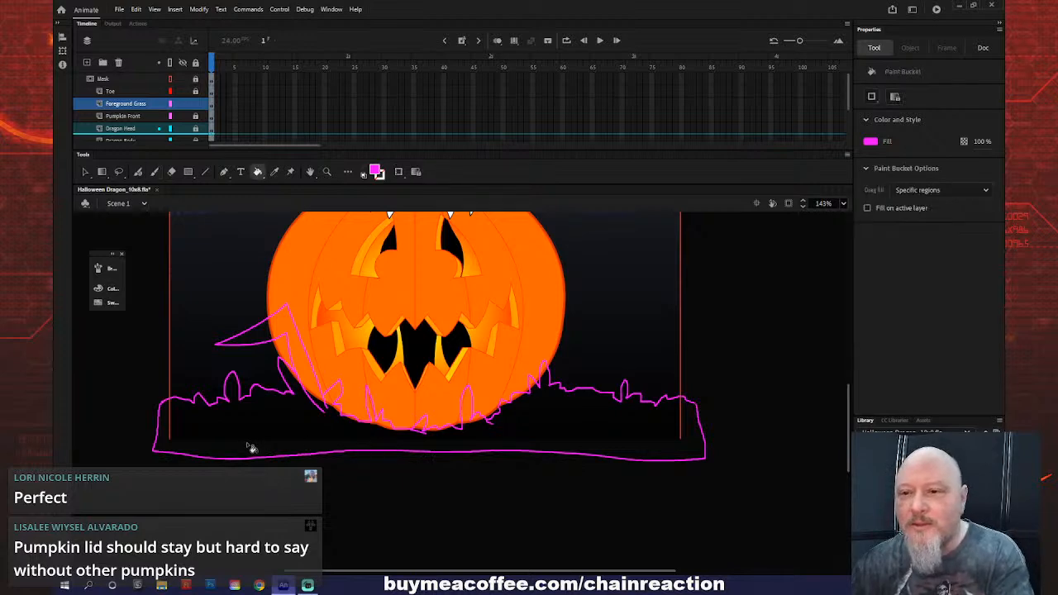
pyautogui.click(398, 173)
pyautogui.click(424, 181)
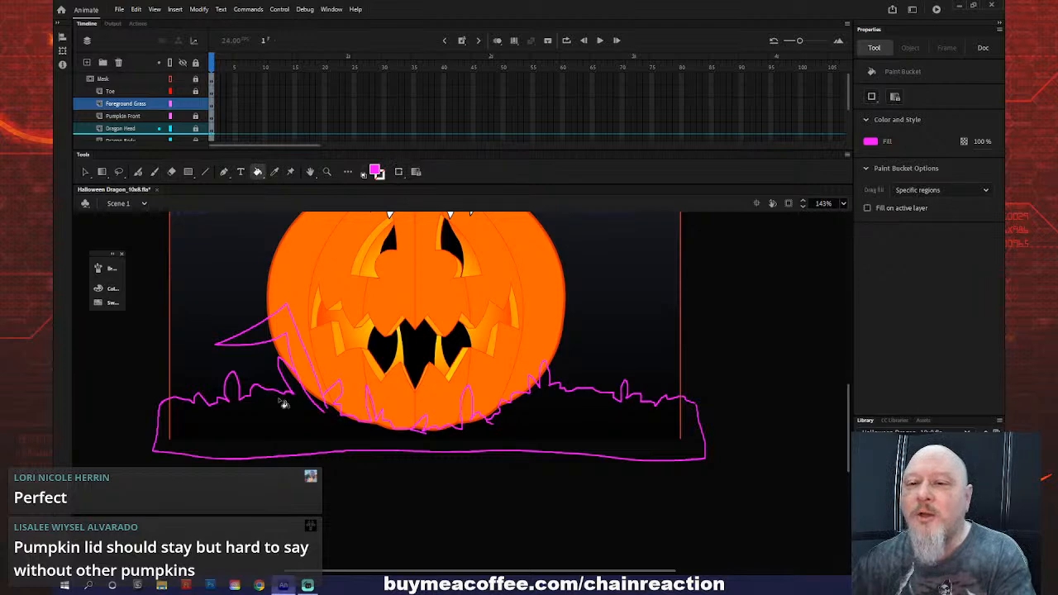
pyautogui.click(213, 445)
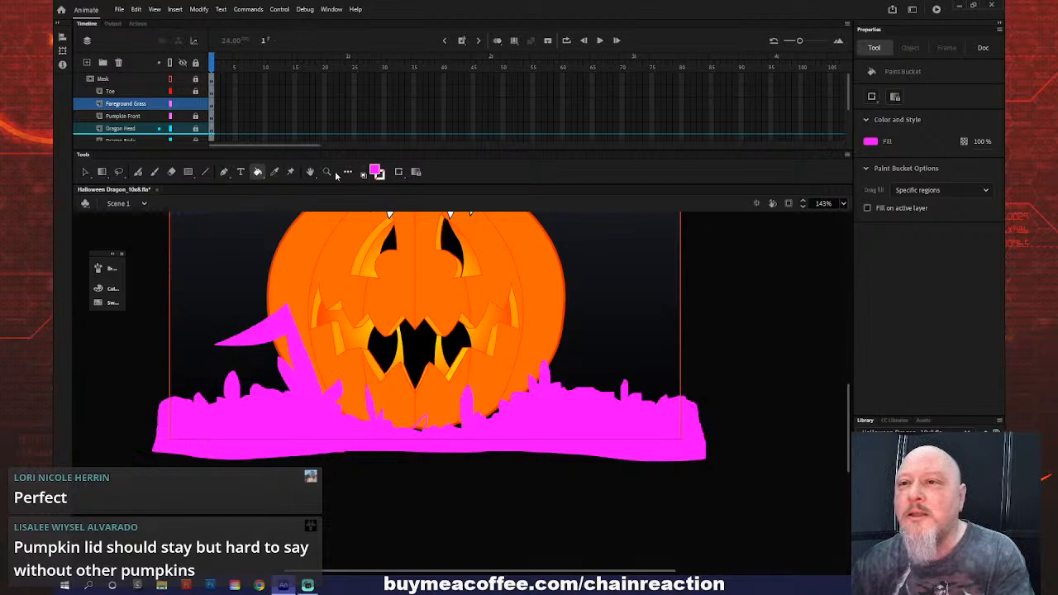
# - Check the filled grass shape by selecting it, and patch the small unfilled gaps along the pumpkin's base with magenta
pyautogui.click(142, 105)
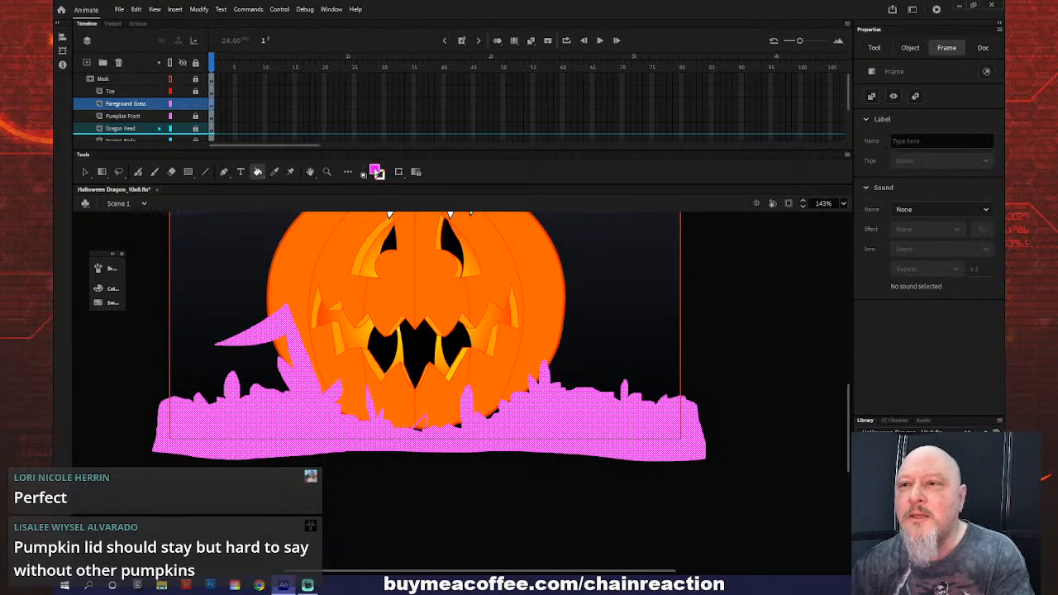
pyautogui.press('v')
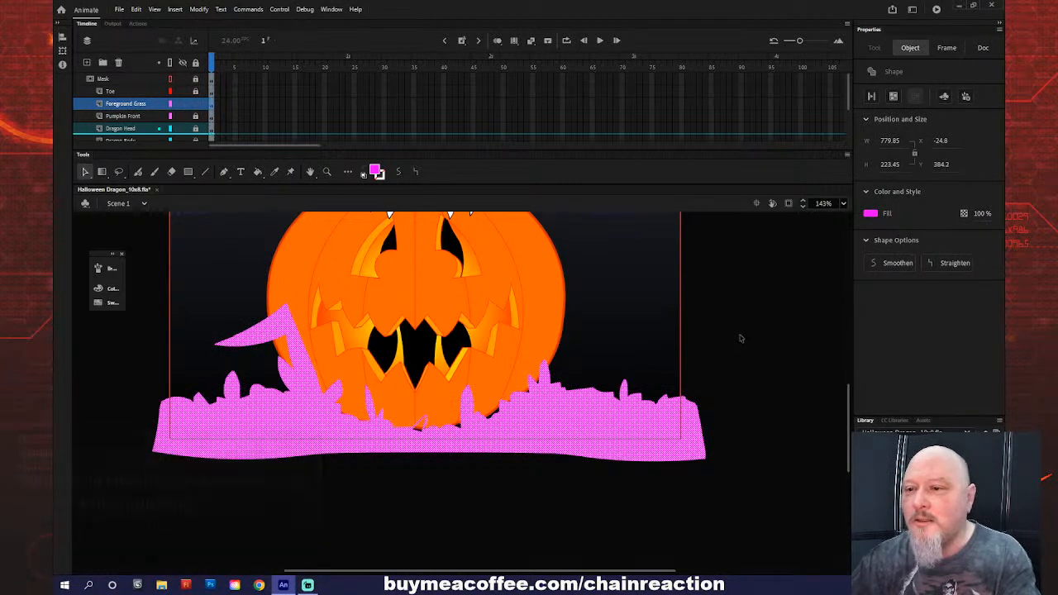
pyautogui.click(472, 491)
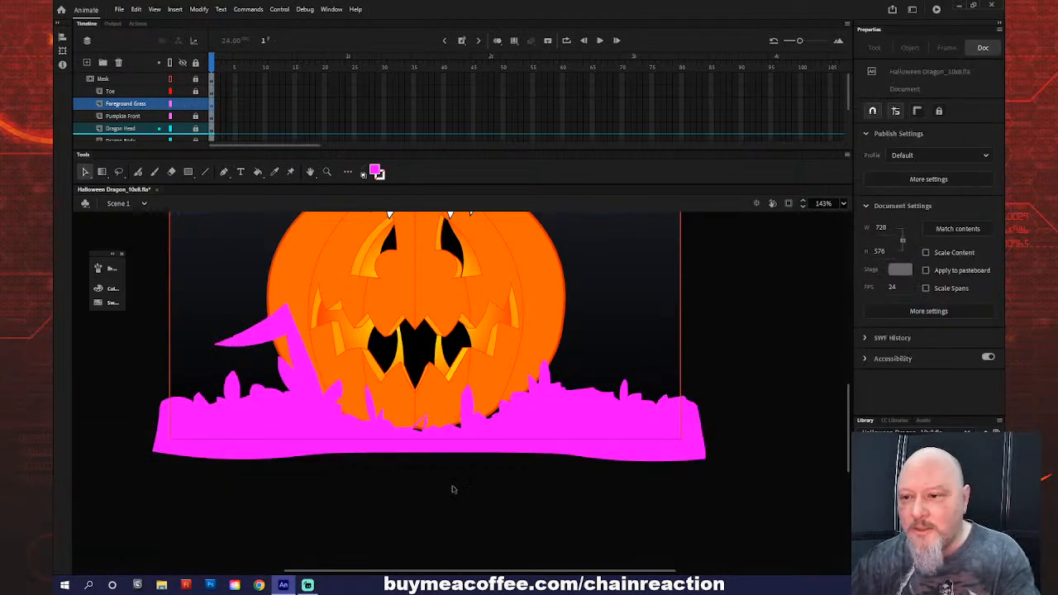
pyautogui.press('k')
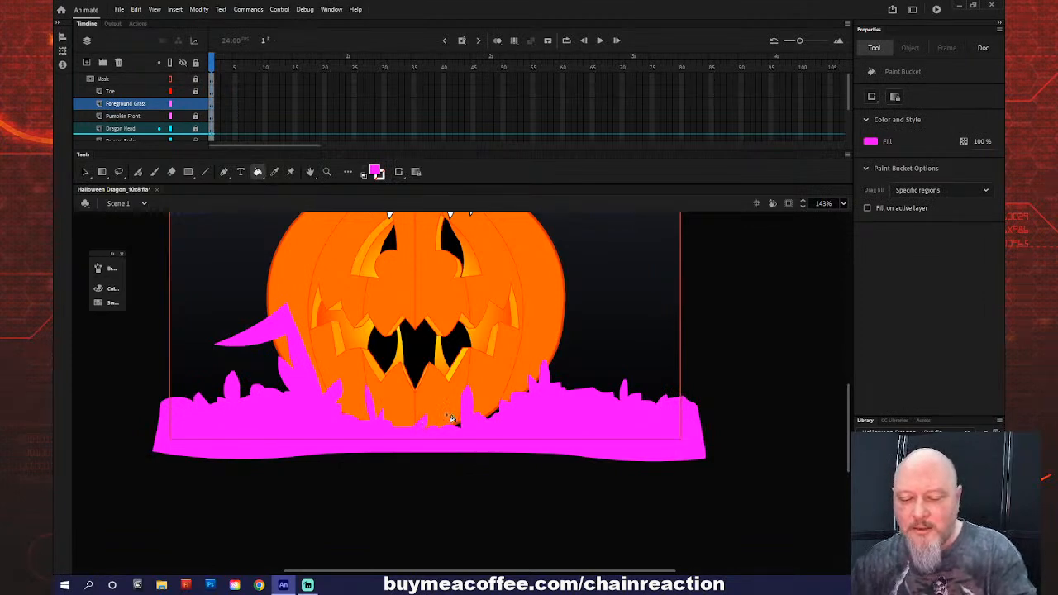
pyautogui.press('b')
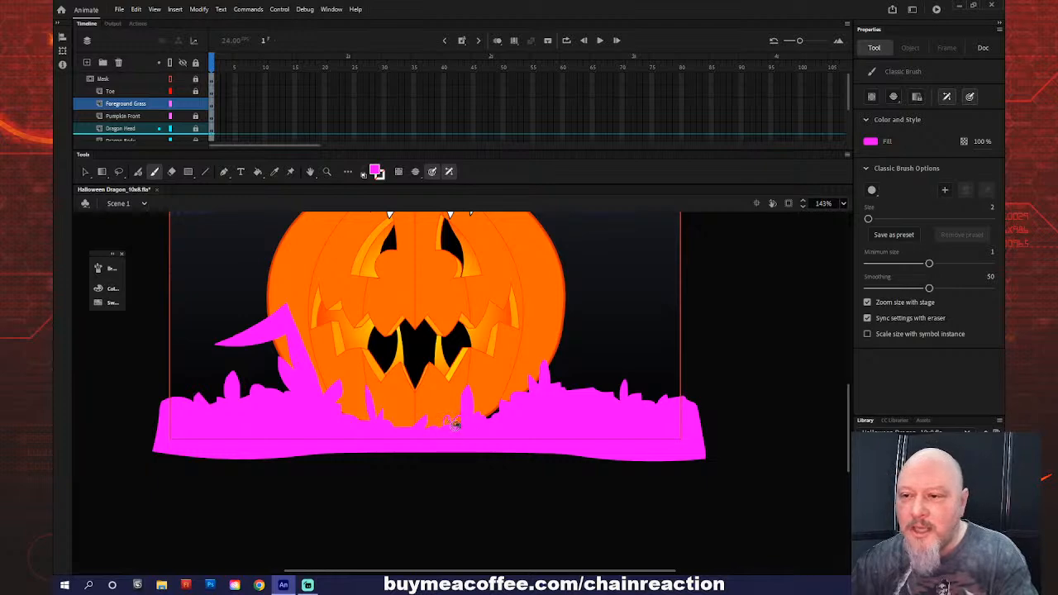
pyautogui.press('k')
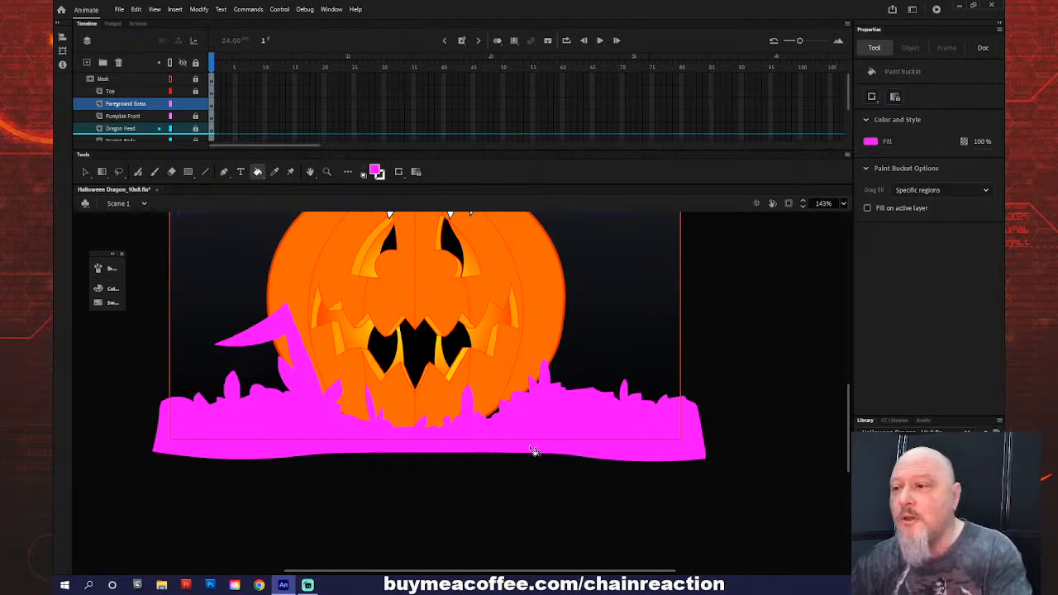
# - Select the Foreground Grass artwork and change its fill to black
pyautogui.press('z')
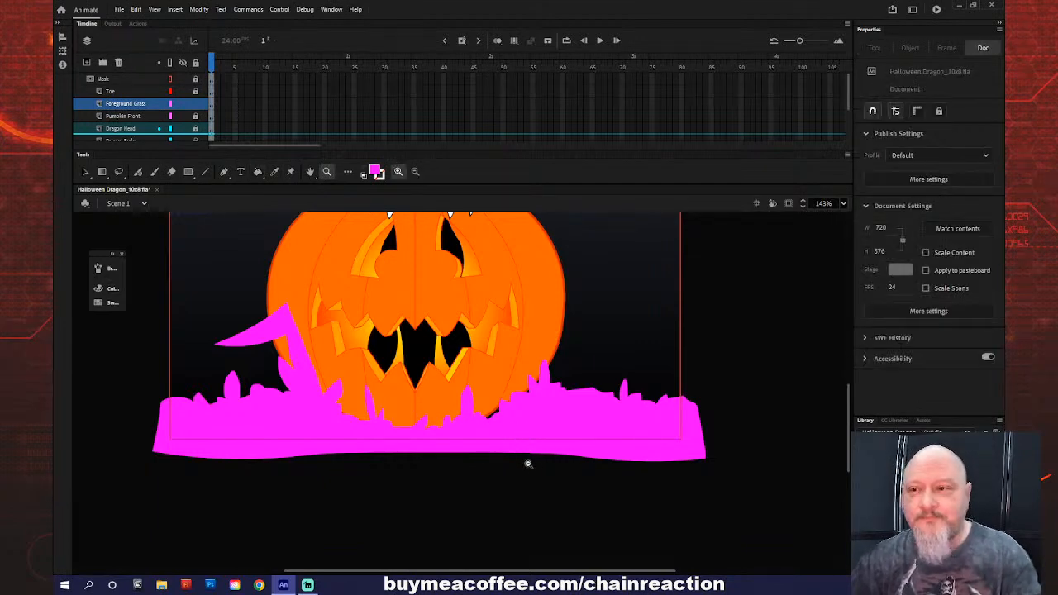
pyautogui.keyDown('alt'); pyautogui.click(527, 466); pyautogui.keyUp('alt')
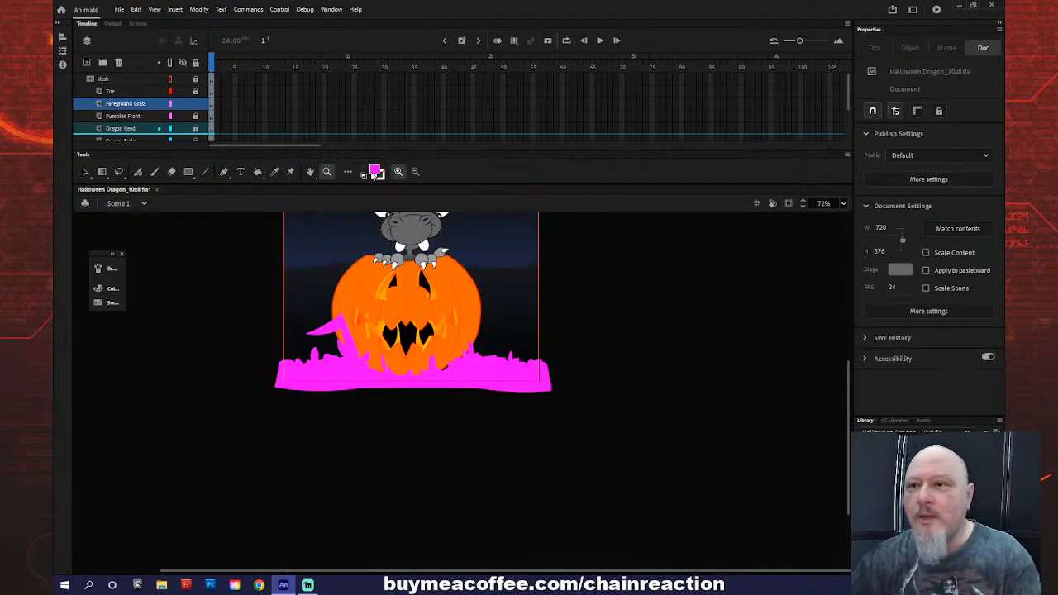
pyautogui.click(143, 103)
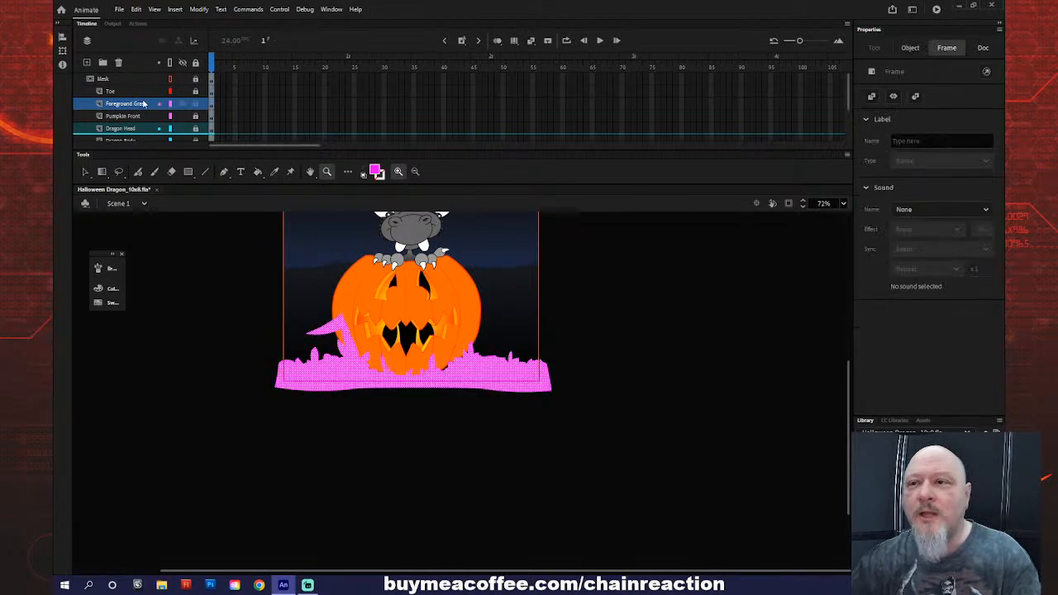
pyautogui.click(377, 172)
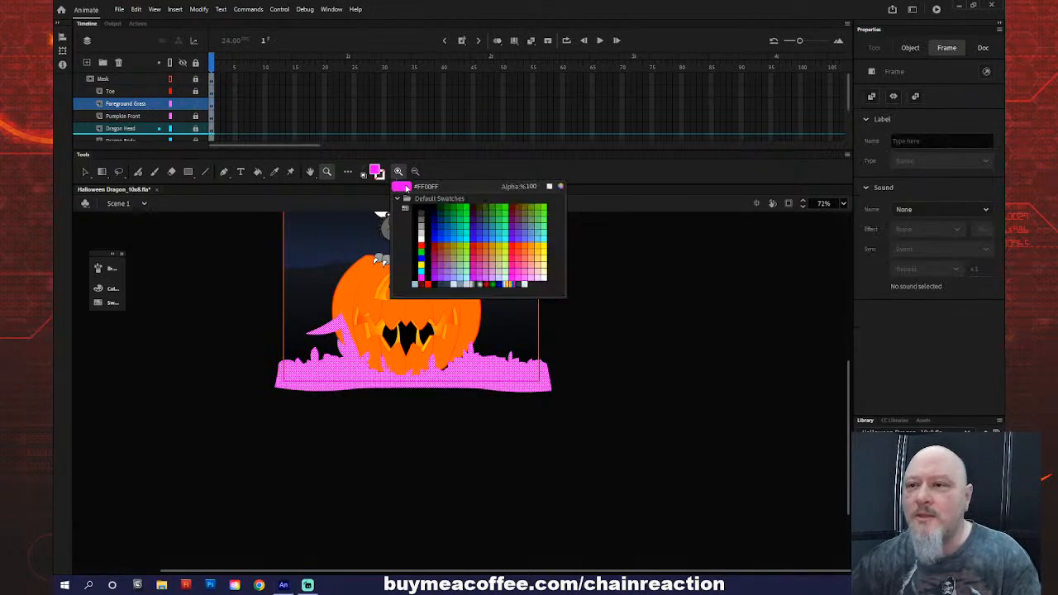
pyautogui.click(409, 192)
pyautogui.click(576, 318)
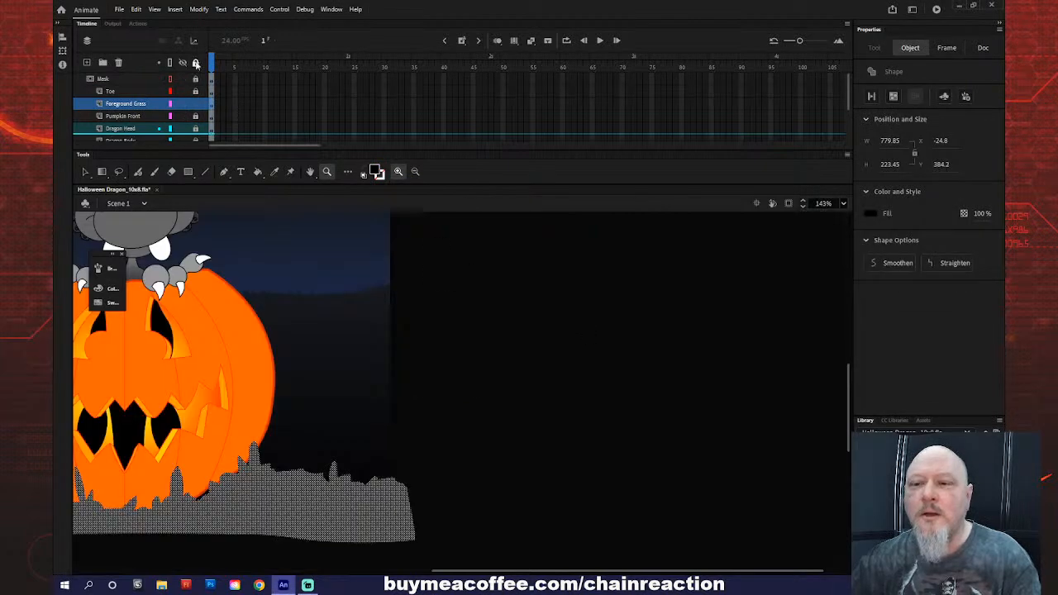
# - Lock all layers to preview the masked scene and inspect the black grass beside the pumpkin's right side
pyautogui.click(195, 63)
pyautogui.keyDown('alt'); pyautogui.click(398, 413); pyautogui.keyUp('alt')
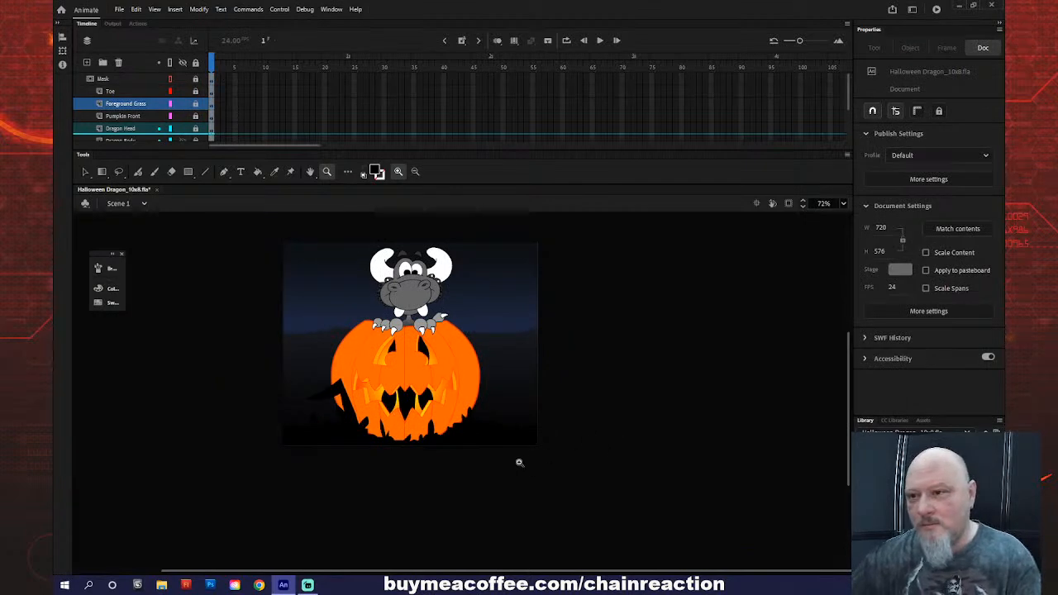
pyautogui.moveTo(479, 435); pyautogui.dragTo(494, 397)
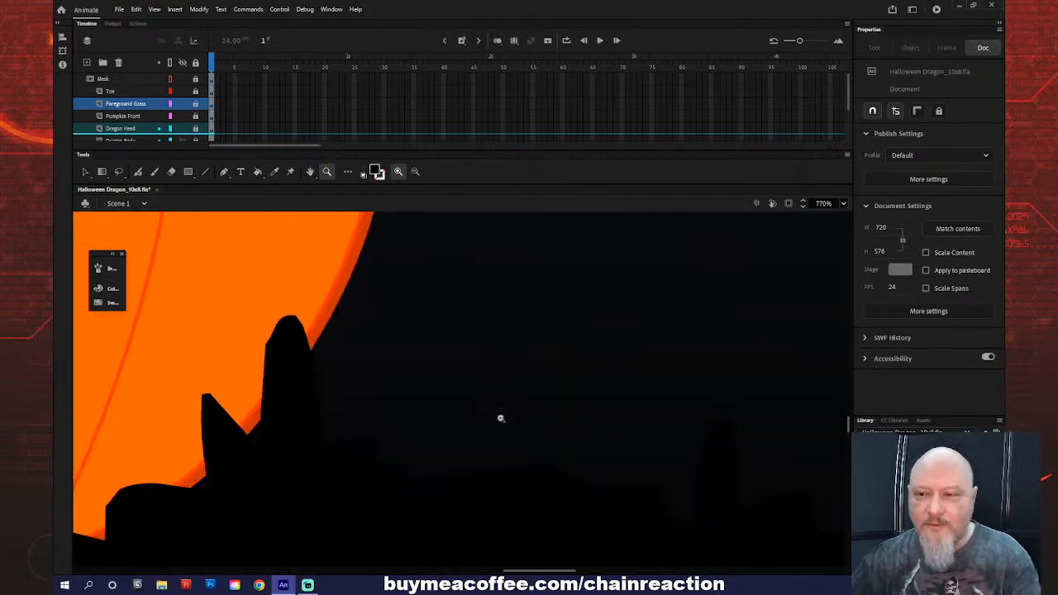
pyautogui.keyDown('alt'); pyautogui.click(498, 418); pyautogui.keyUp('alt')
pyautogui.keyDown('alt'); pyautogui.click(496, 420); pyautogui.keyUp('alt')
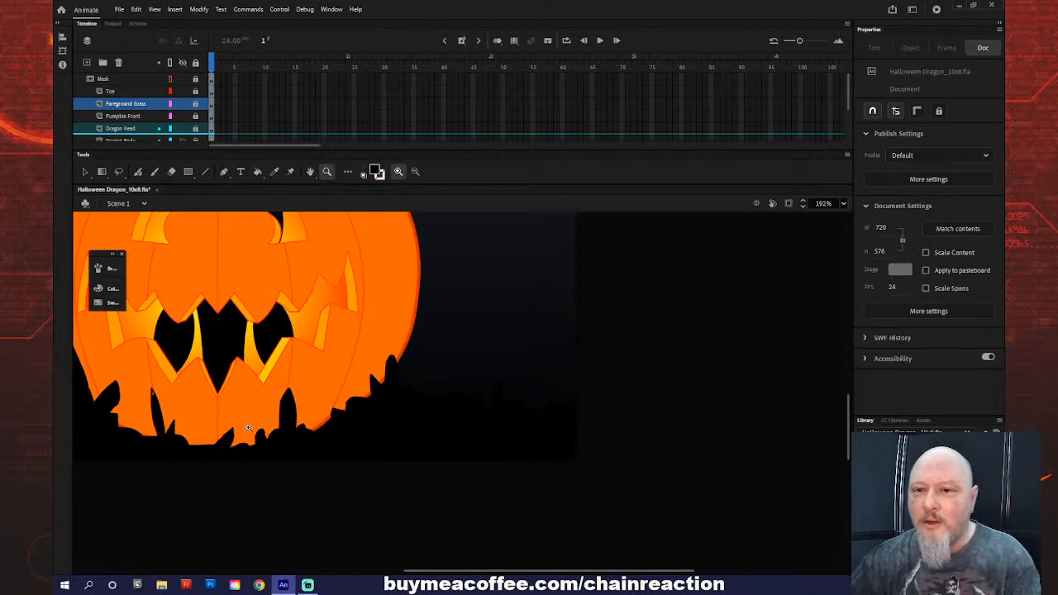
# - Unlock the Foreground Grass layer and fill the small triangular gap near the tip of the grass blade with black
pyautogui.moveTo(141, 391); pyautogui.dragTo(165, 417)
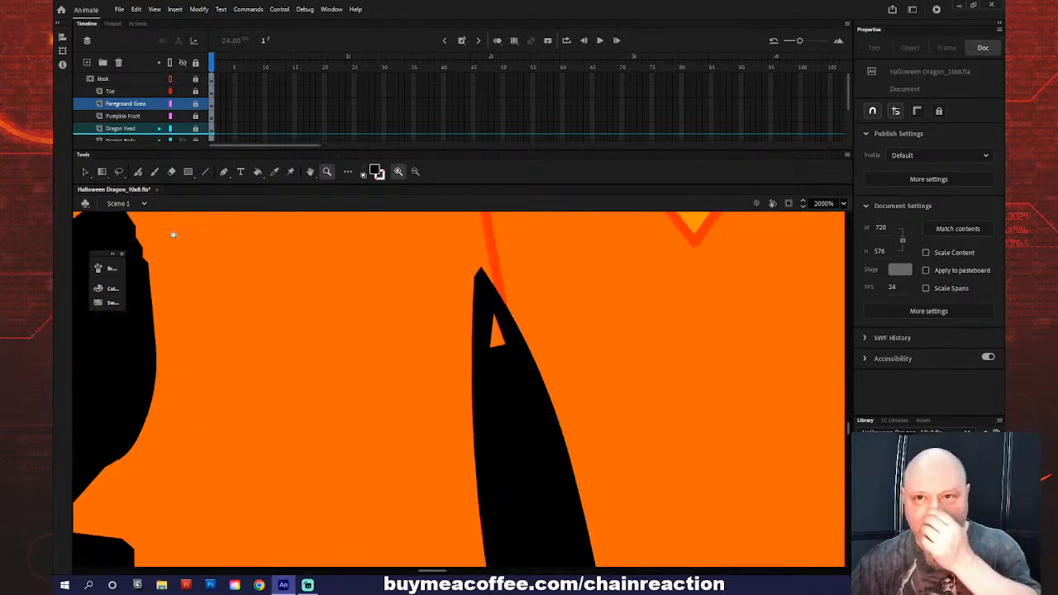
pyautogui.click(202, 106)
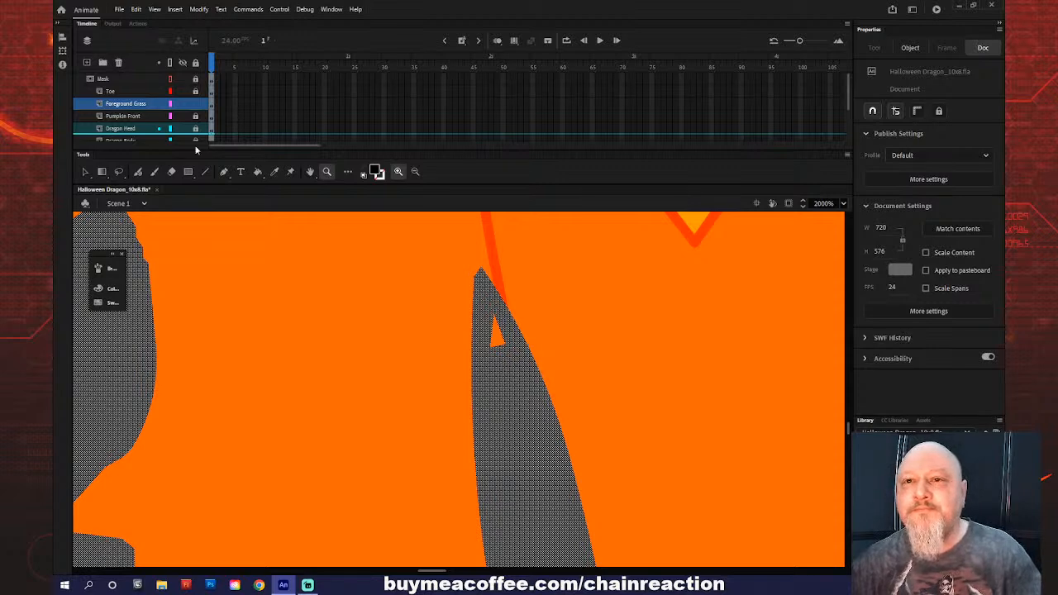
pyautogui.scroll(3, 287, 298)
pyautogui.scroll(-3, 287, 298)
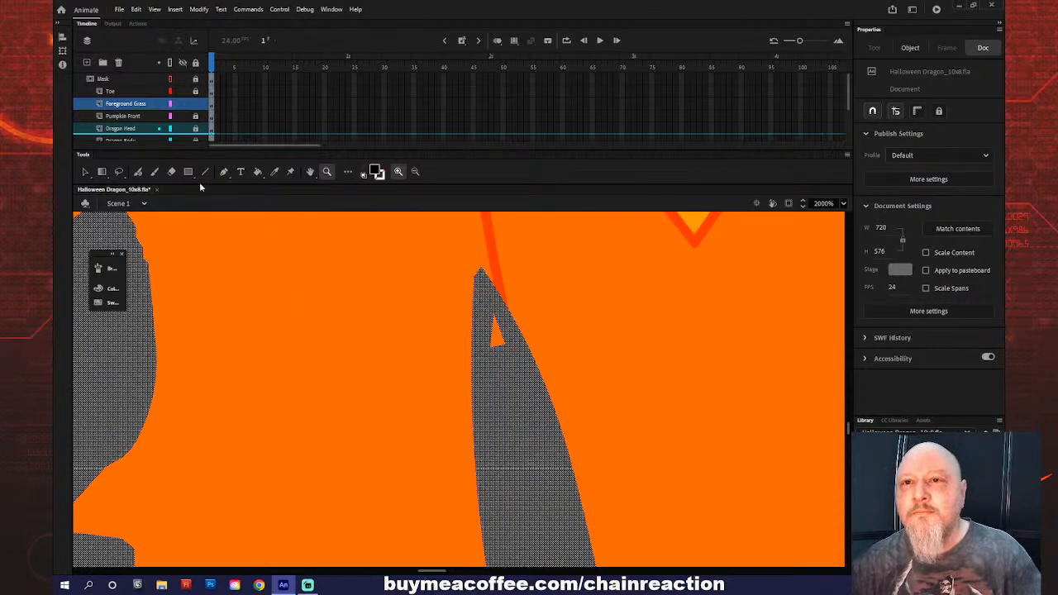
pyautogui.click(148, 107)
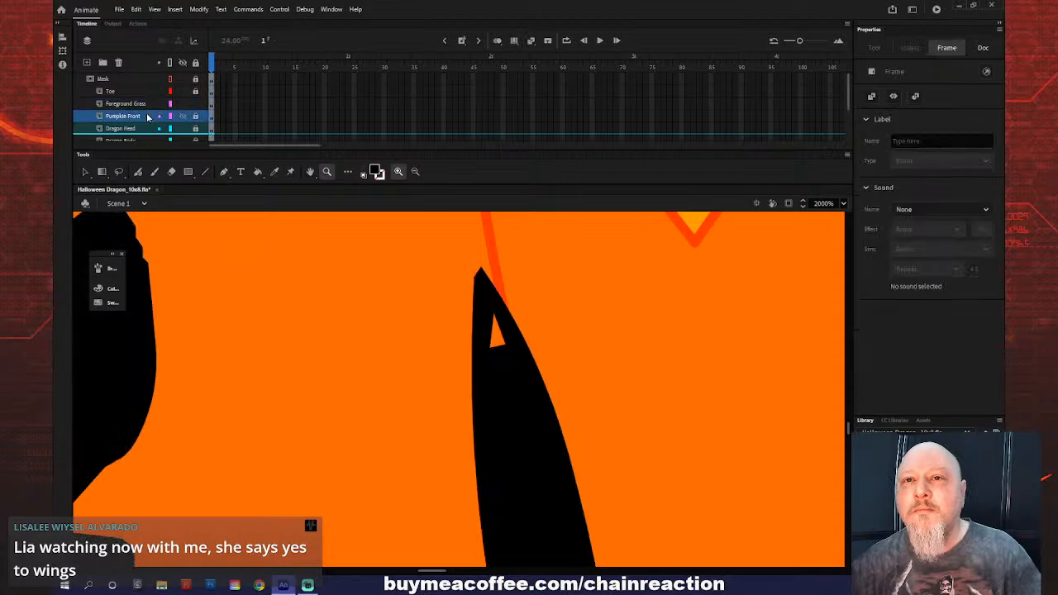
pyautogui.click(147, 104)
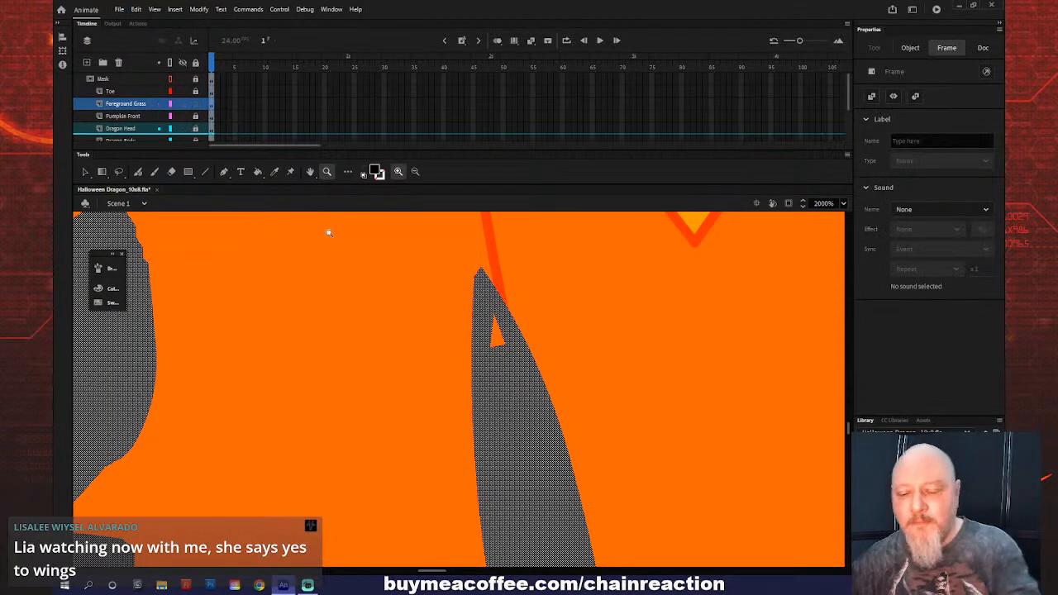
pyautogui.press('k')
pyautogui.click(501, 339)
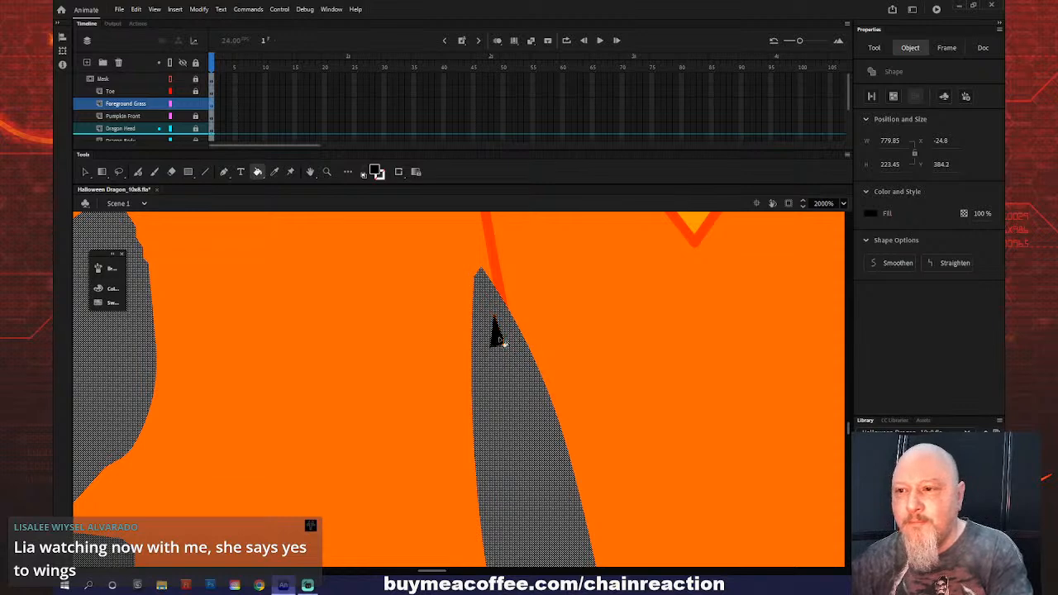
pyautogui.hotkey('ctrl', 'shift', 'a')
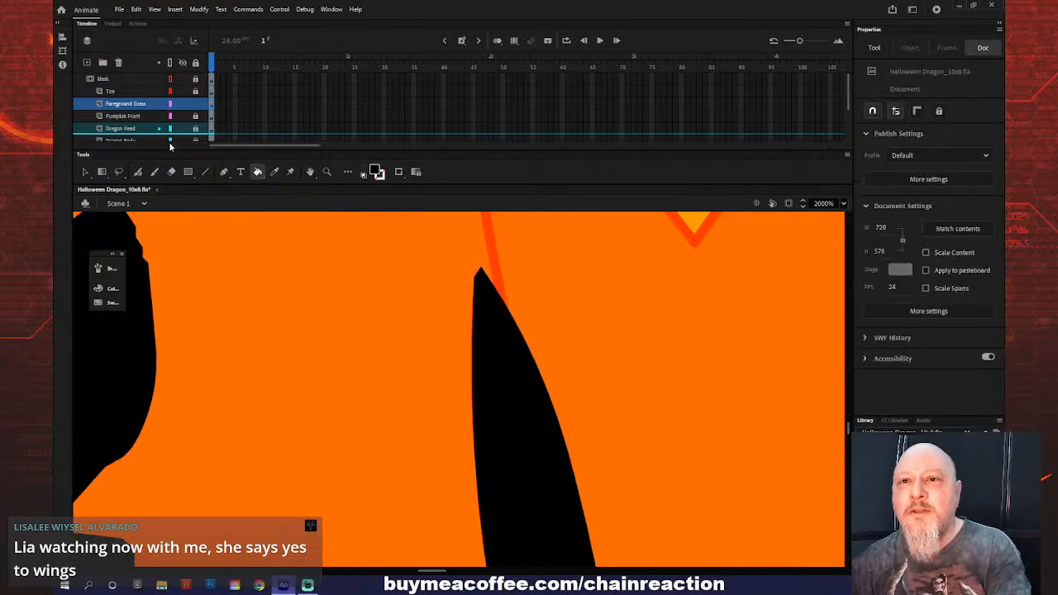
# - With the Classic Brush in black, outline several tall grass blades between the pumpkin's right side and the stage's right edge
pyautogui.press('z')
pyautogui.keyDown('alt'); pyautogui.click(358, 279); pyautogui.keyUp('alt')
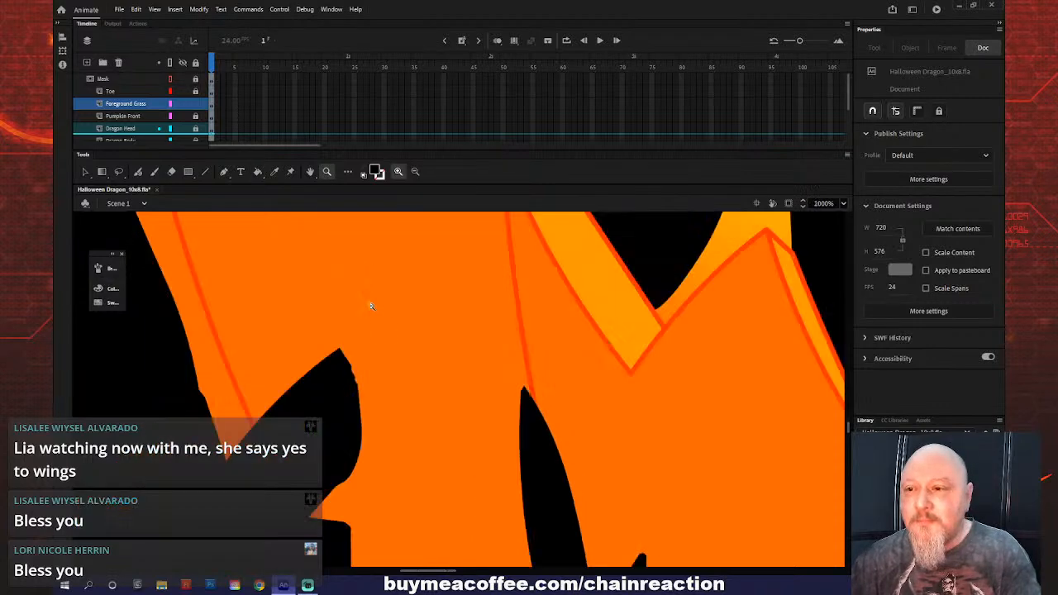
pyautogui.keyDown('alt'); pyautogui.click(371, 305); pyautogui.keyUp('alt')
pyautogui.keyDown('alt'); pyautogui.click(393, 343); pyautogui.keyUp('alt')
pyautogui.keyDown('alt'); pyautogui.click(404, 357); pyautogui.keyUp('alt')
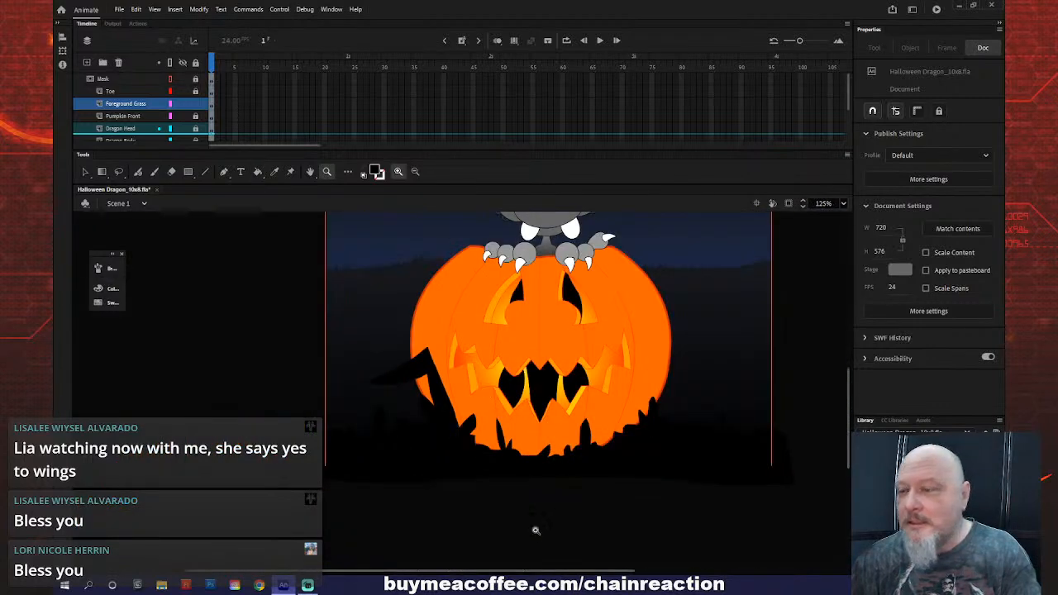
pyautogui.moveTo(477, 576); pyautogui.dragTo(558, 576)
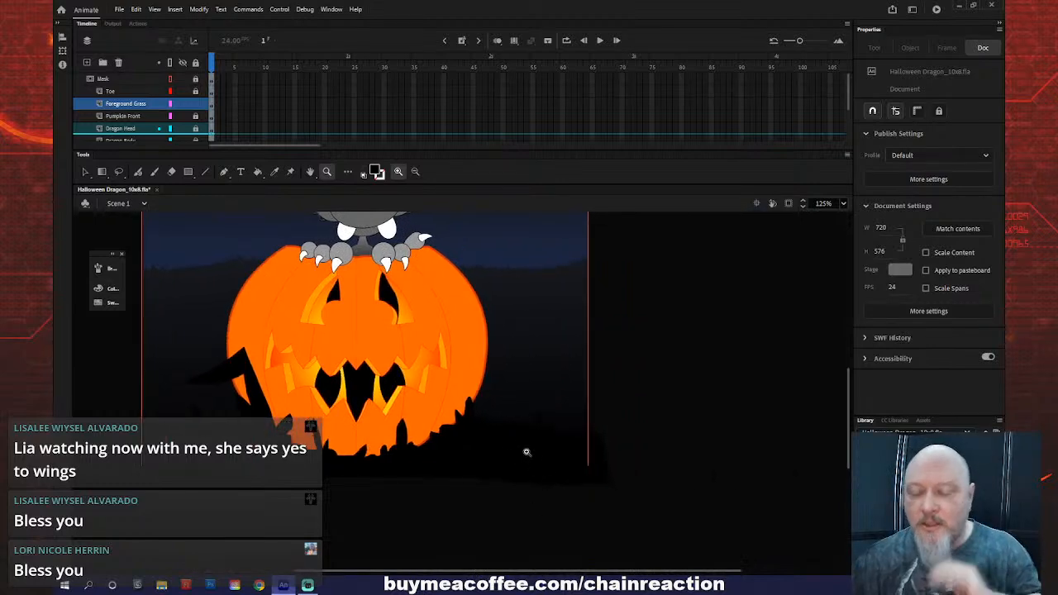
pyautogui.press('b')
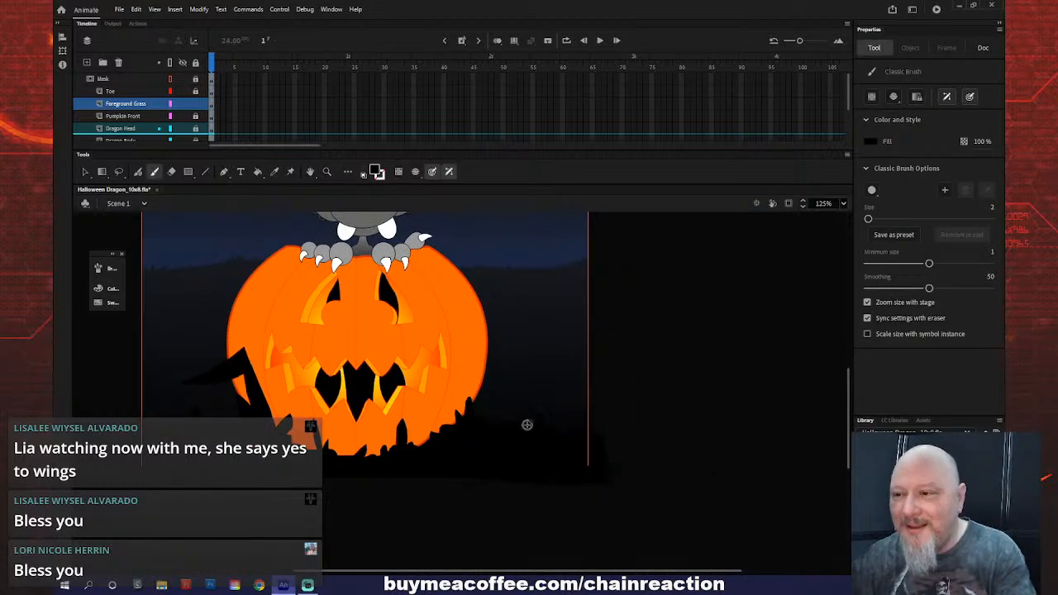
pyautogui.press('z')
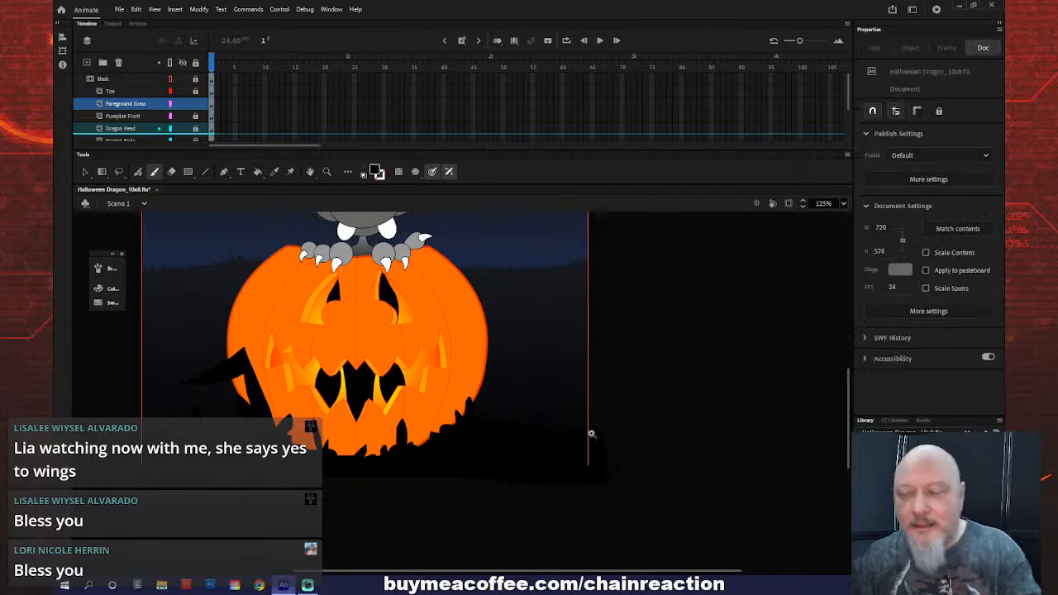
pyautogui.moveTo(662, 371); pyautogui.dragTo(462, 479)
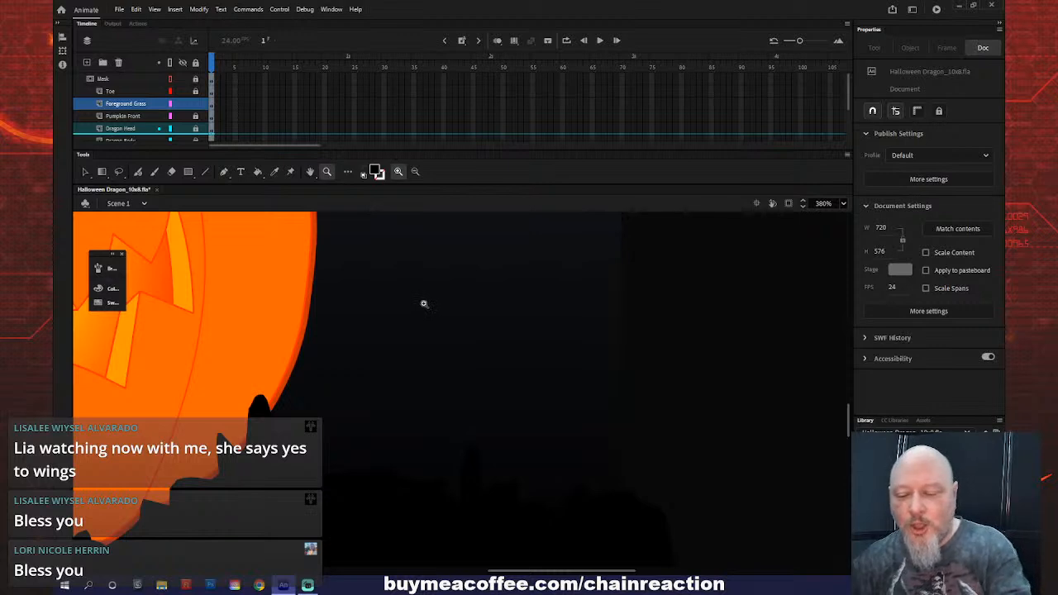
pyautogui.press('n')
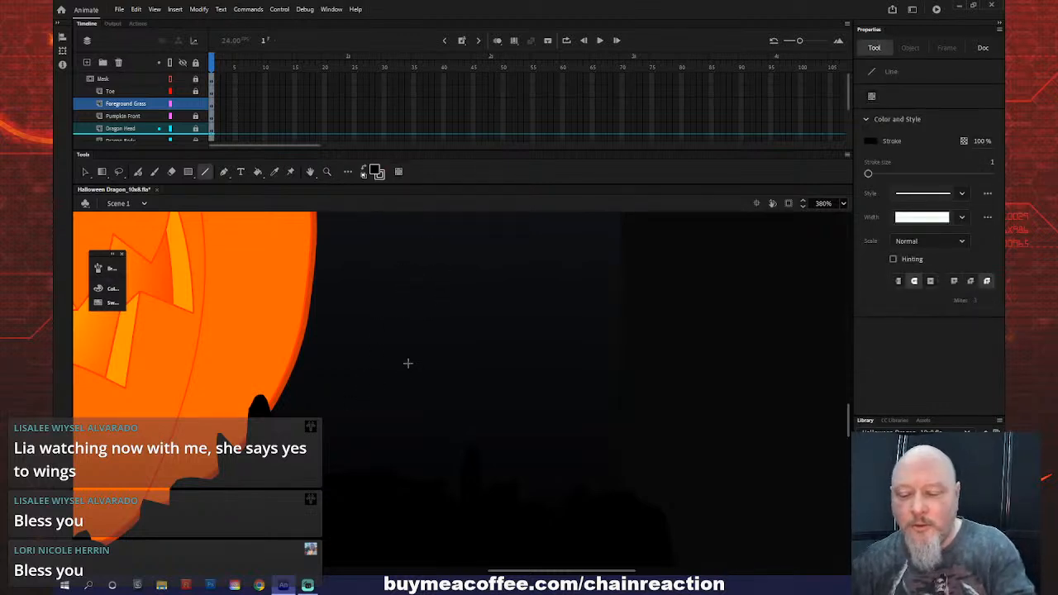
pyautogui.press('b')
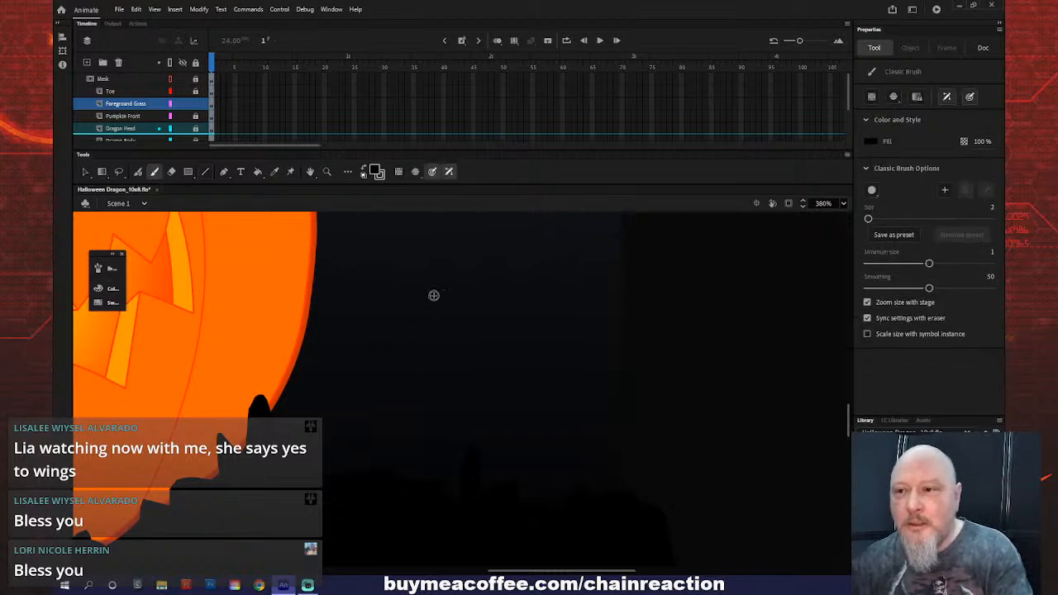
pyautogui.moveTo(462, 241); pyautogui.dragTo(430, 263)
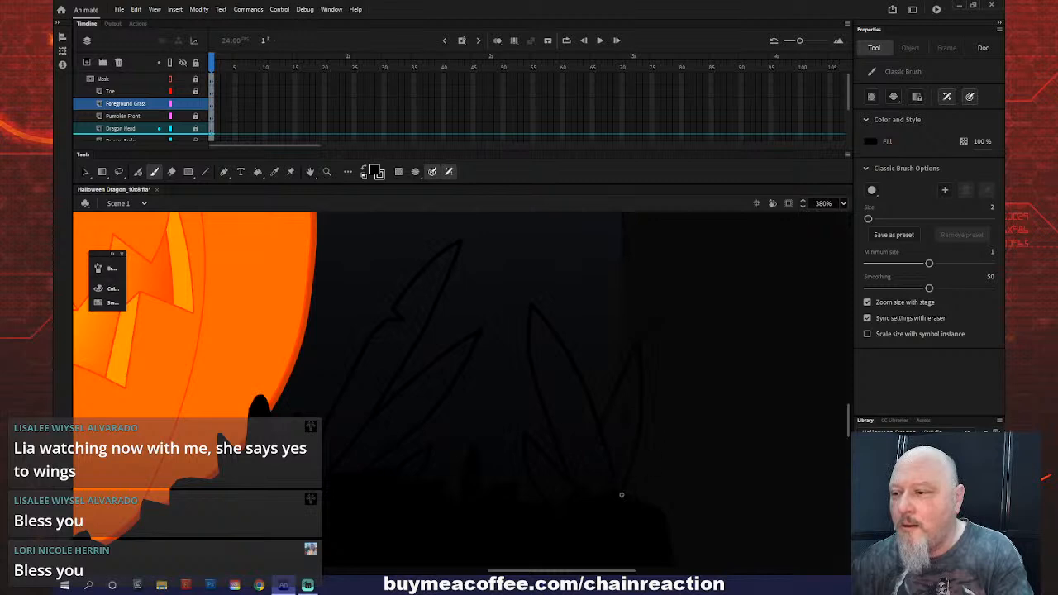
# - Fill the outlined grass blades to the right of the pumpkin with black using the Paint Bucket
pyautogui.press('k')
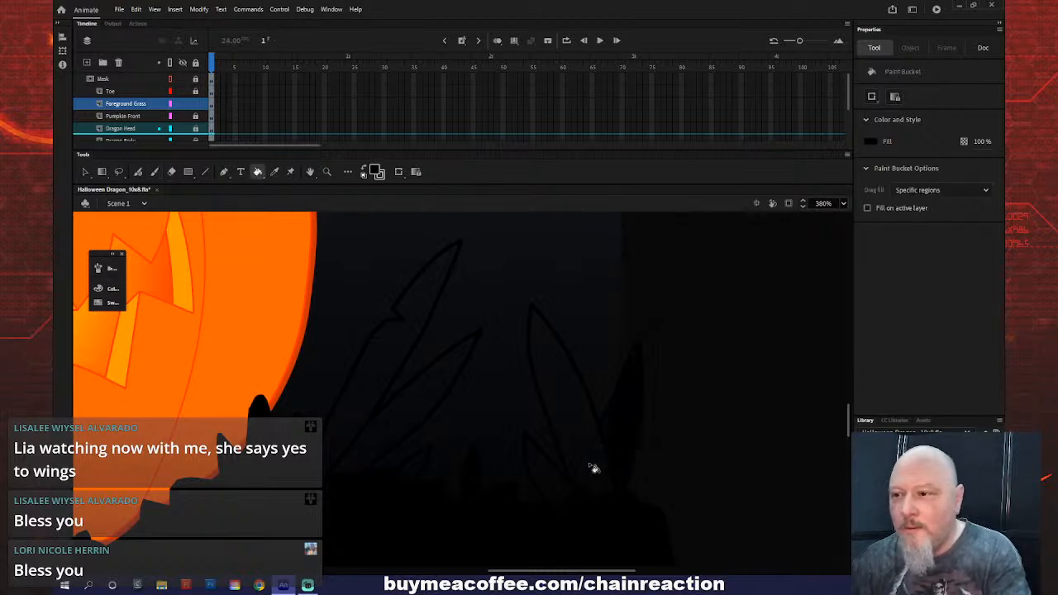
pyautogui.click(592, 467)
pyautogui.click(552, 483)
pyautogui.click(423, 404)
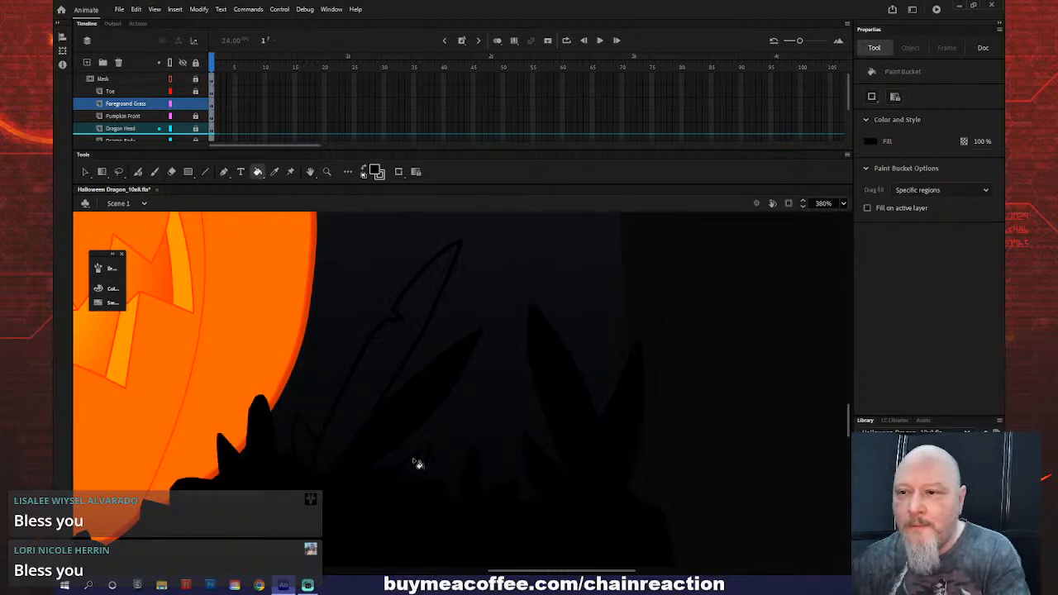
pyautogui.click(355, 416)
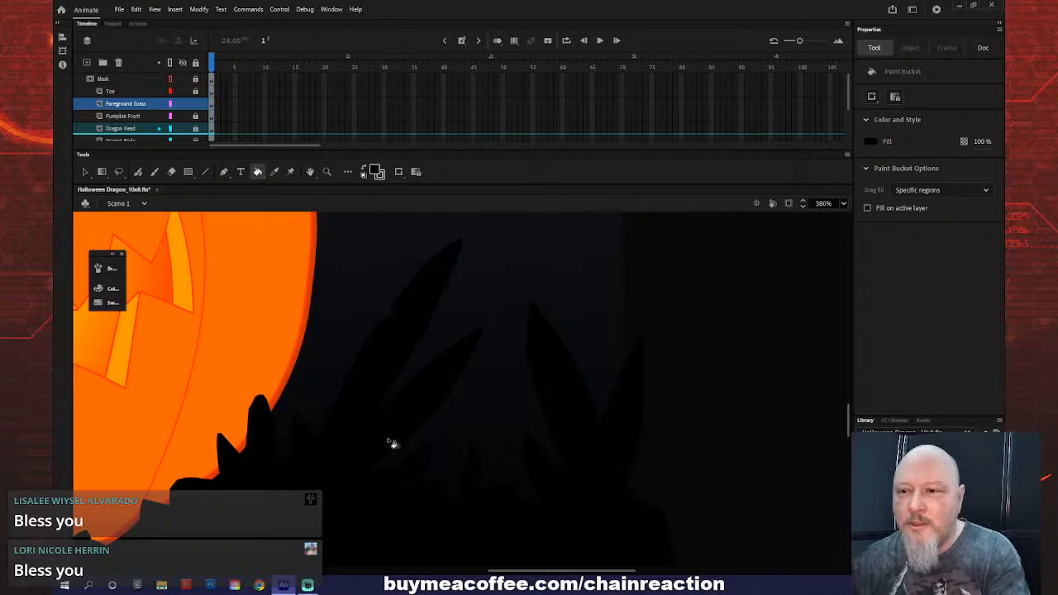
# - With the Classic Brush in black, outline more grass blades around the stage's left edge, beside the bent blade
pyautogui.press('z')
pyautogui.keyDown('alt'); pyautogui.click(473, 434); pyautogui.keyUp('alt')
pyautogui.keyDown('alt'); pyautogui.click(466, 436); pyautogui.keyUp('alt')
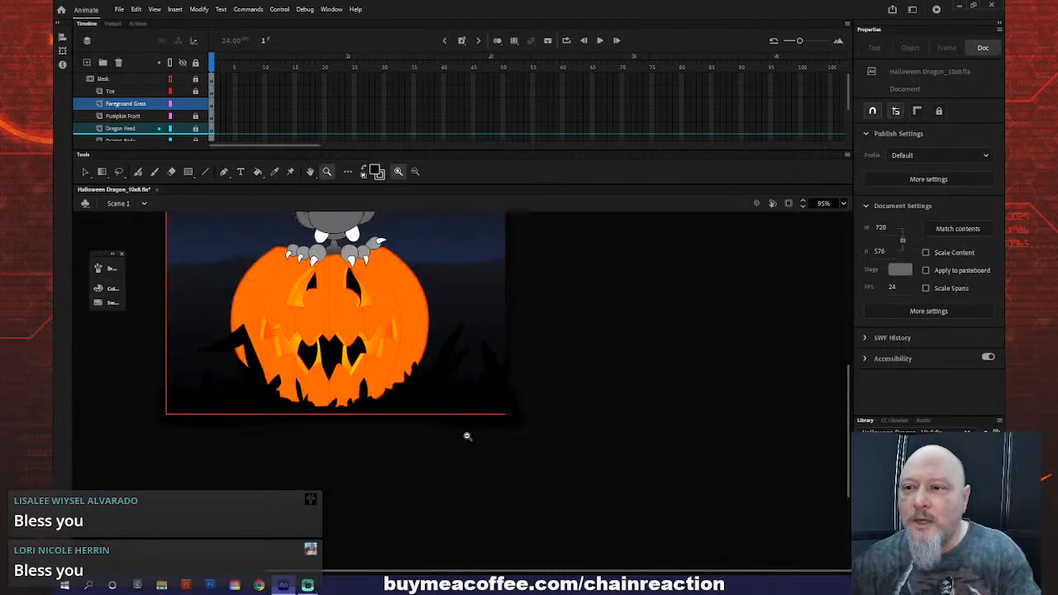
pyautogui.moveTo(133, 335); pyautogui.dragTo(486, 441)
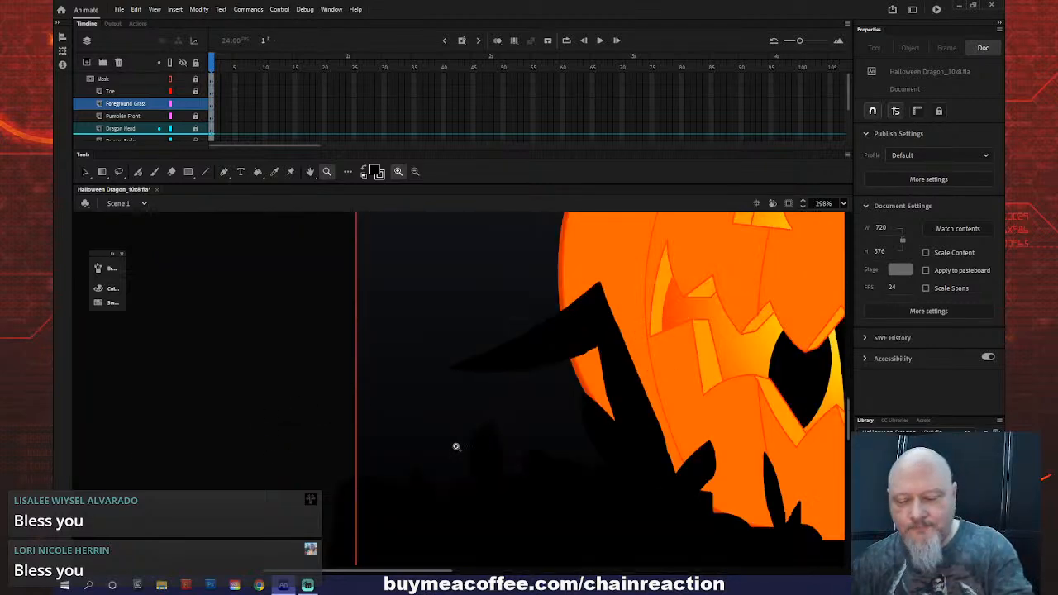
pyautogui.press('n')
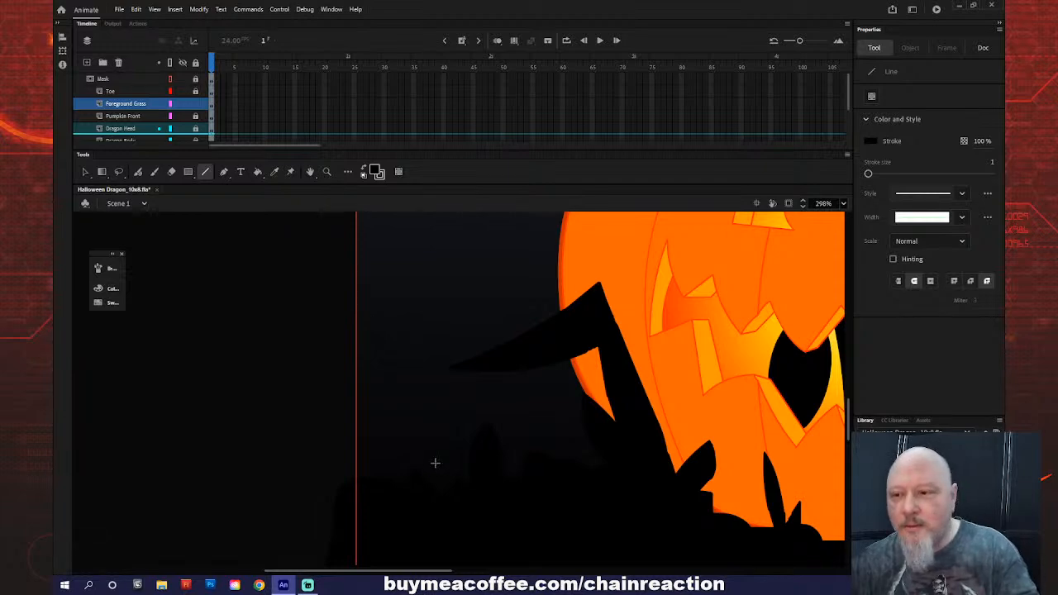
pyautogui.press('b')
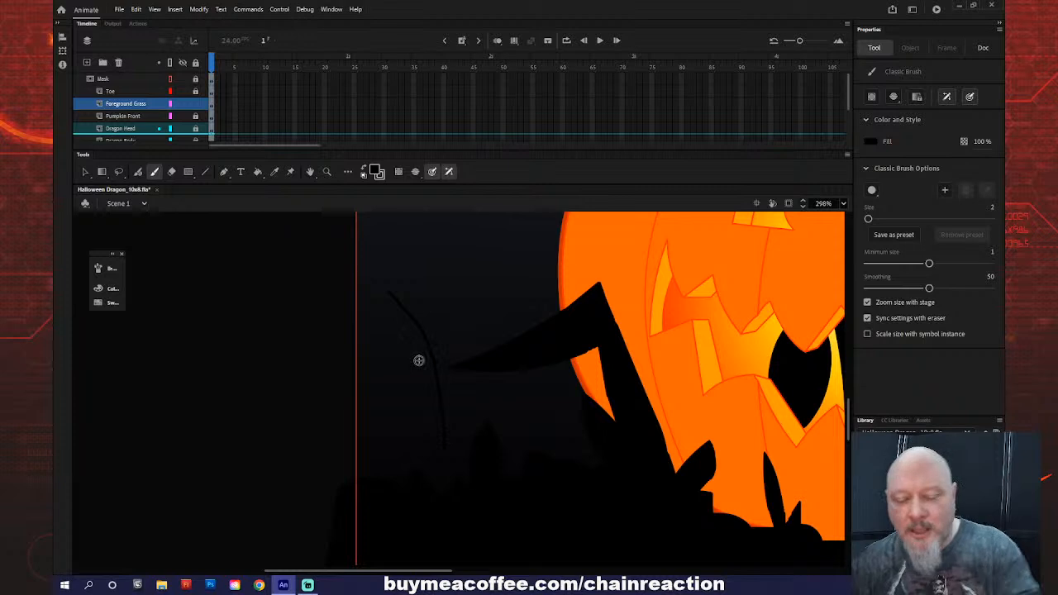
pyautogui.moveTo(390, 302); pyautogui.dragTo(428, 404)
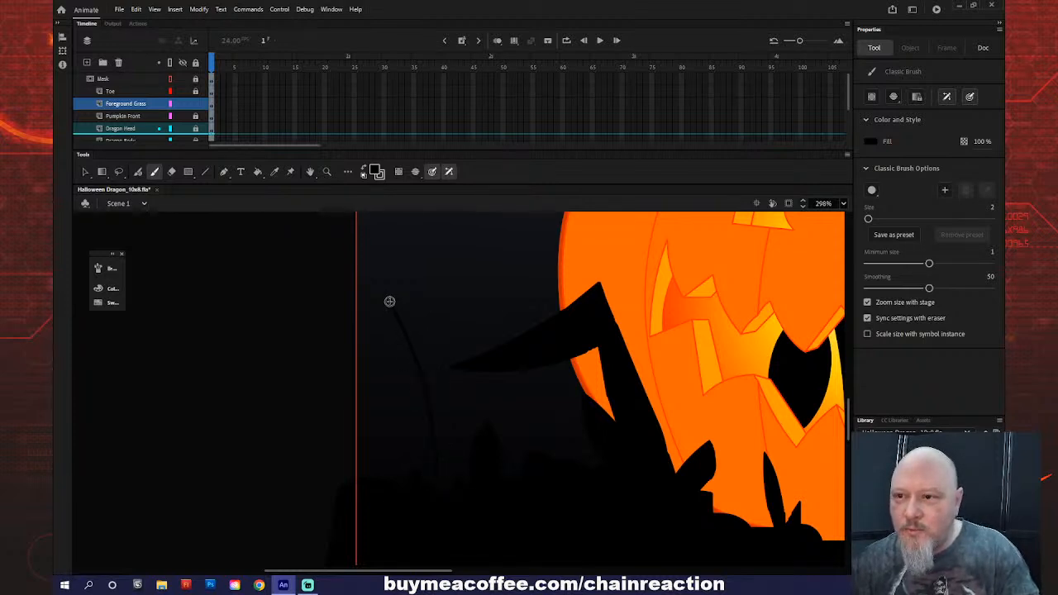
pyautogui.moveTo(390, 301); pyautogui.dragTo(387, 355)
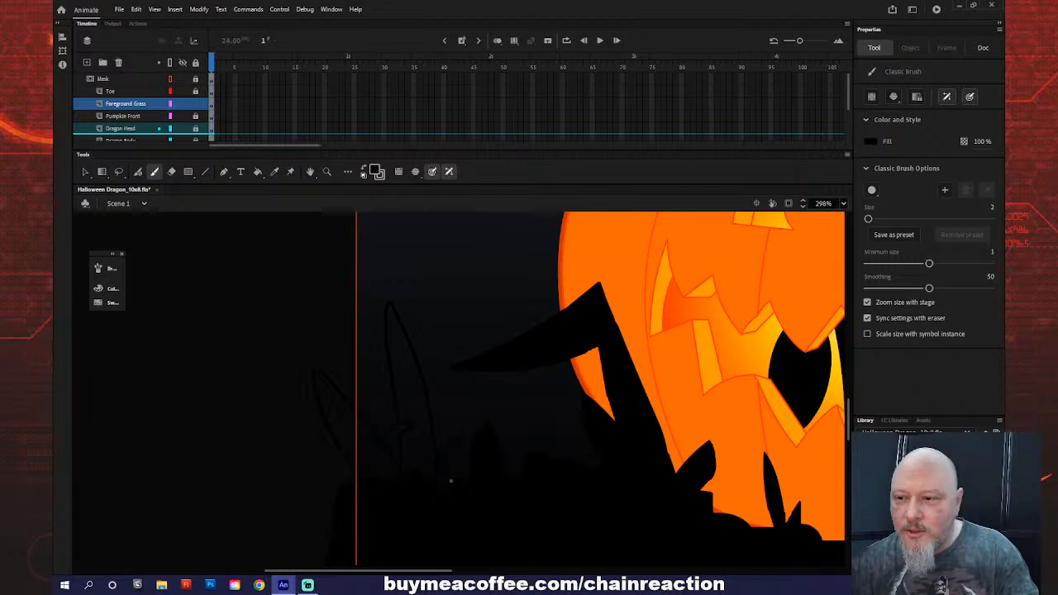
# - Fill the outlined grass blades around the stage's left edge with black using the Paint Bucket
pyautogui.press('k')
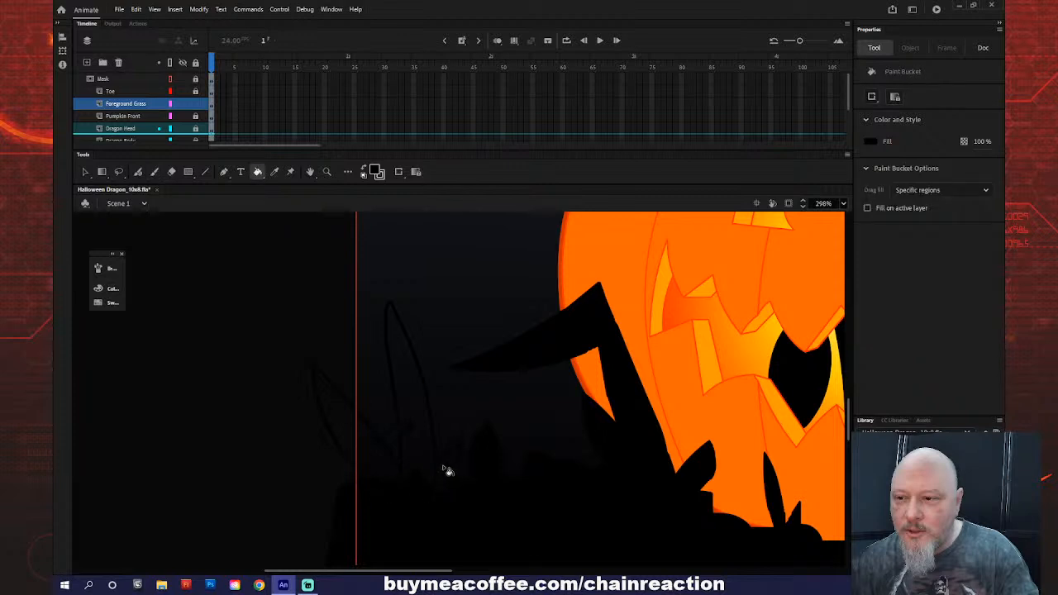
pyautogui.click(431, 472)
pyautogui.click(397, 470)
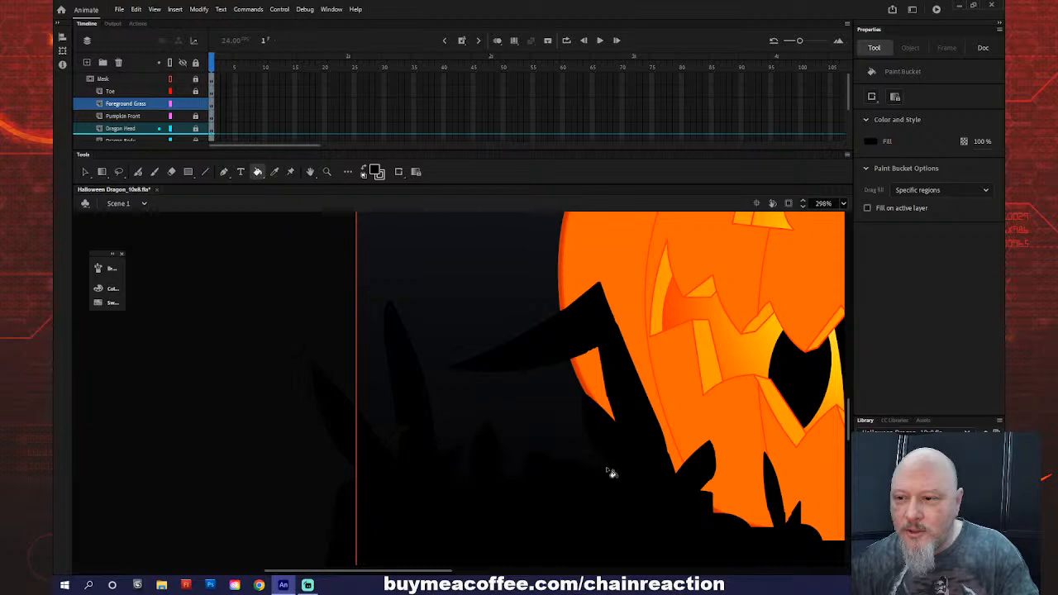
# - Lock all layers to show the masked scene and save the document
pyautogui.press('z')
pyautogui.keyDown('alt'); pyautogui.click(590, 466); pyautogui.keyUp('alt')
pyautogui.keyDown('alt'); pyautogui.click(578, 456); pyautogui.keyUp('alt')
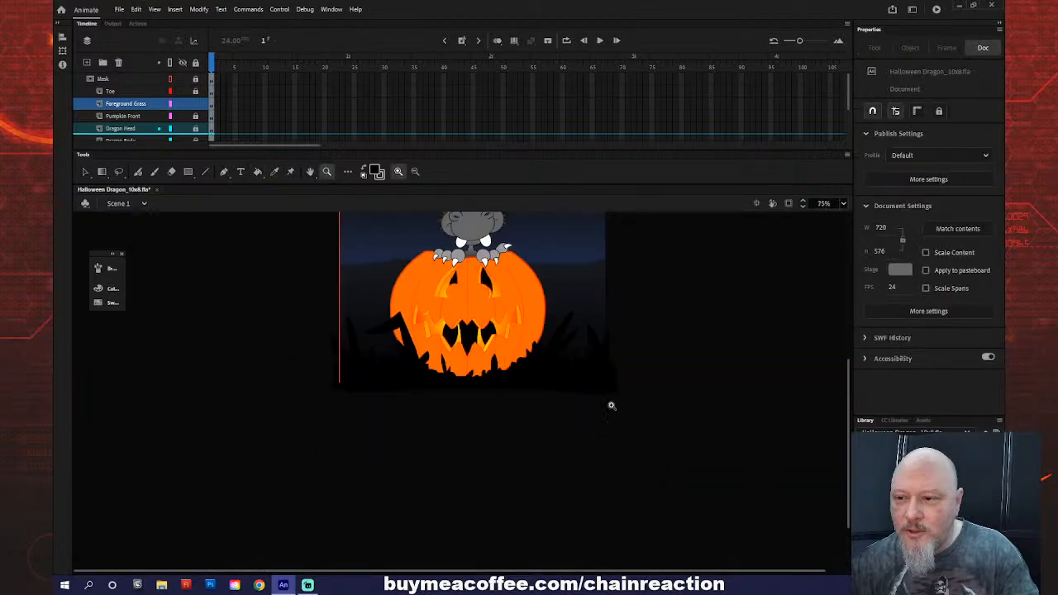
pyautogui.click(195, 62)
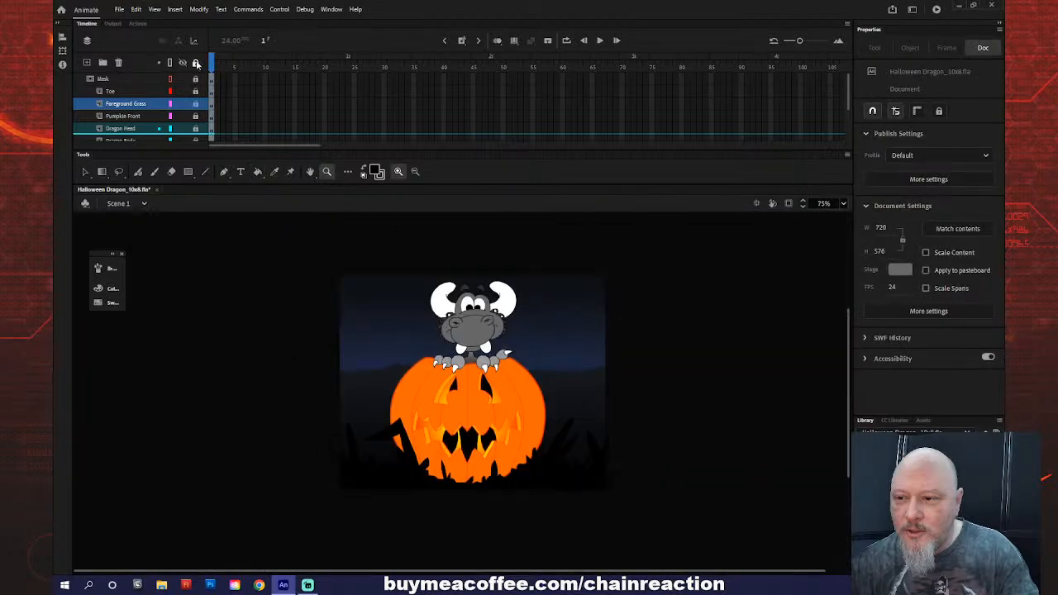
pyautogui.click(119, 9)
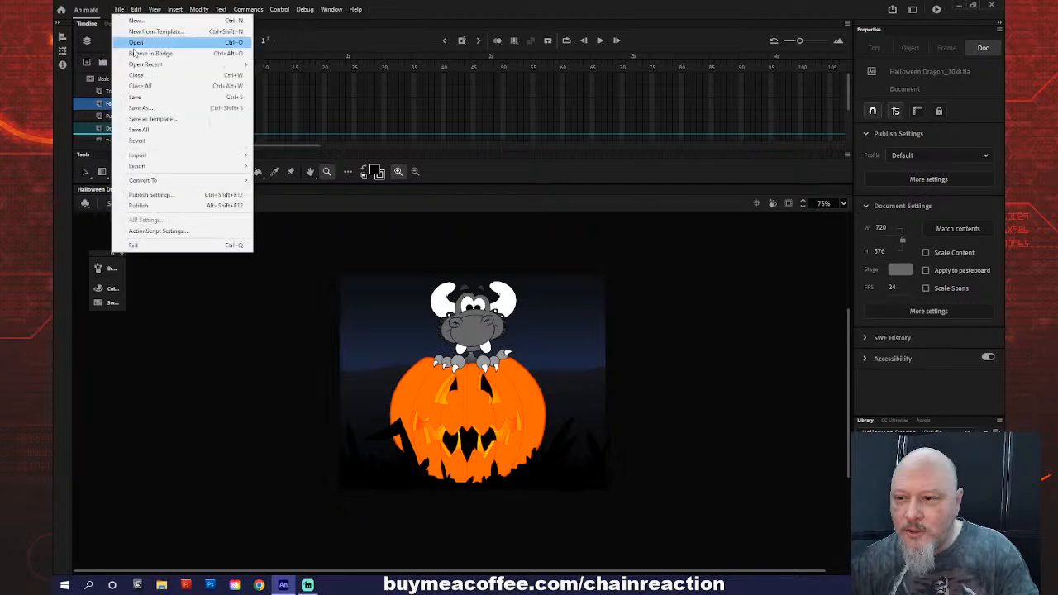
pyautogui.click(138, 98)
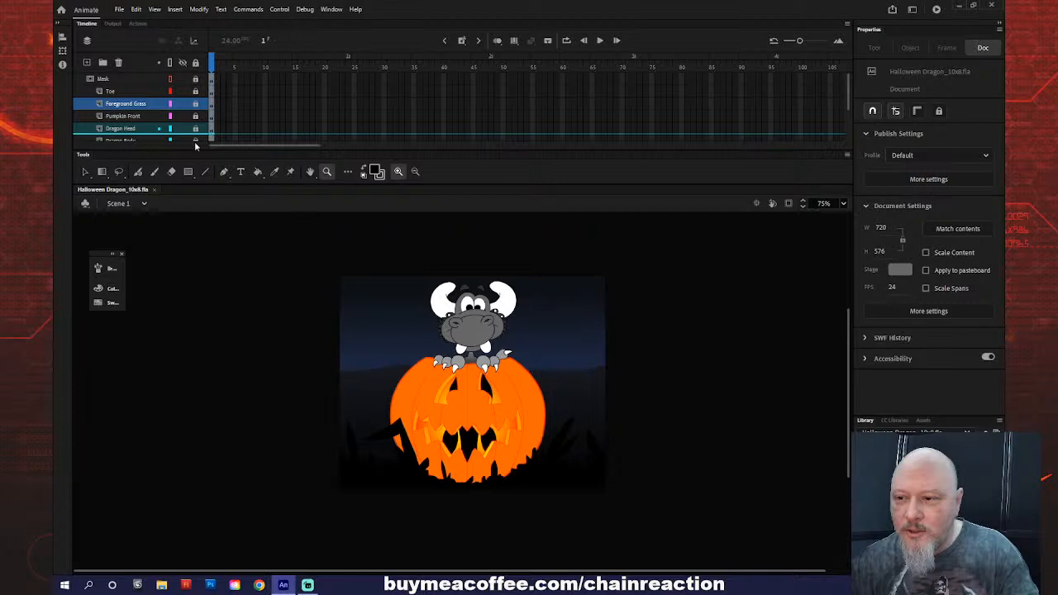
# - Unlock the Foreground Grass layer, nudge its whole silhouette up slightly over the pumpkin's base, and lock all layers again
pyautogui.click(195, 104)
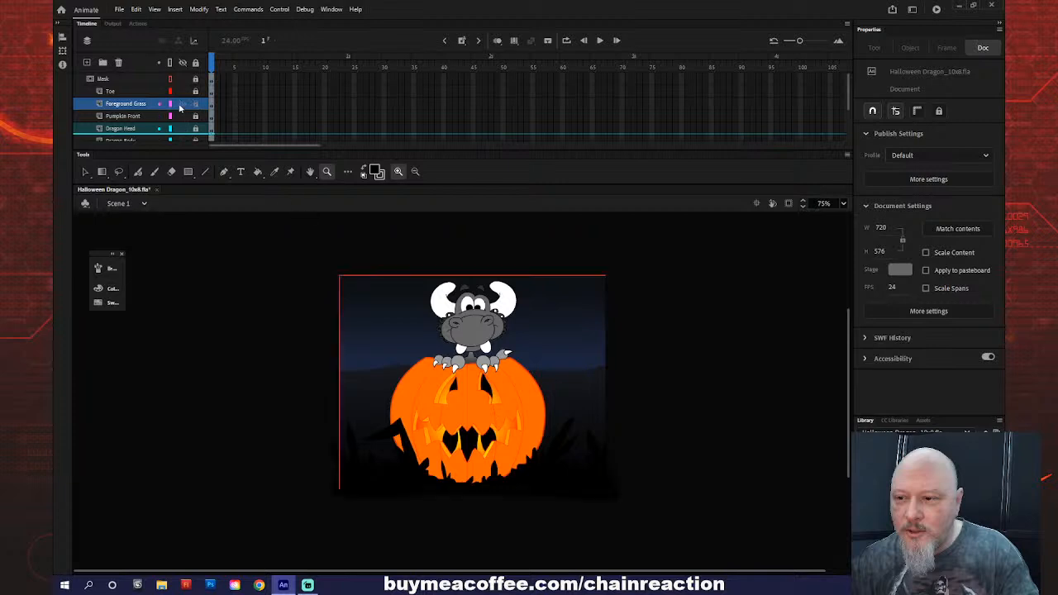
pyautogui.click(147, 104)
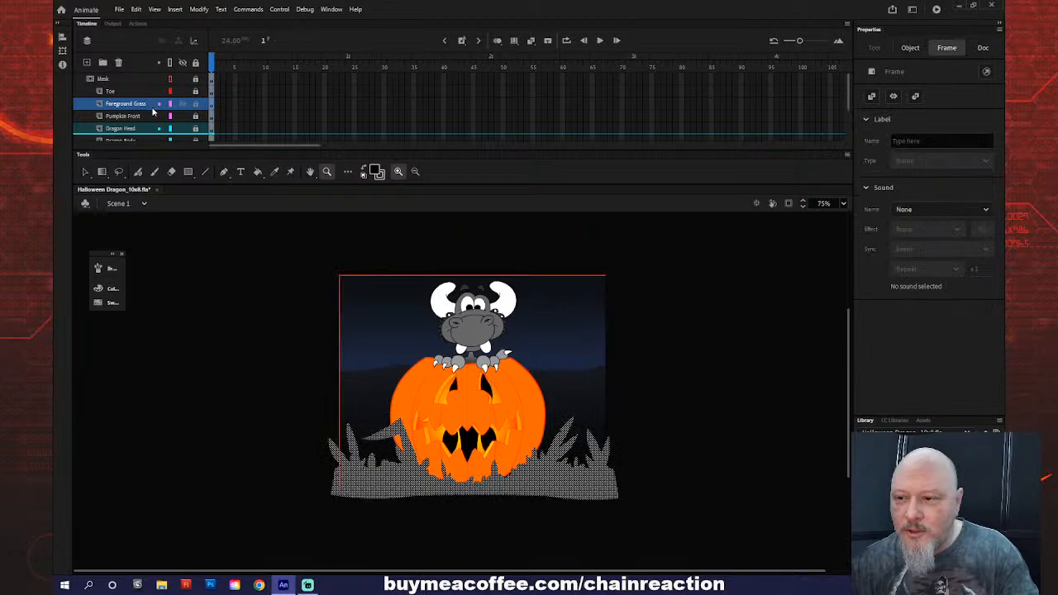
pyautogui.press('Up')
pyautogui.press('Up')
pyautogui.press('Up')
pyautogui.press('Up')
pyautogui.press('Up')
pyautogui.press('Up')
pyautogui.press('Up')
pyautogui.press('Up')
pyautogui.press('Up')
pyautogui.press('Up')
pyautogui.press('Up')
pyautogui.press('Up')
pyautogui.press('Up')
pyautogui.press('Up')
pyautogui.press('Up')
pyautogui.press('Up')
pyautogui.press('Up')
pyautogui.press('Up')
pyautogui.press('Up')
pyautogui.press('Up')
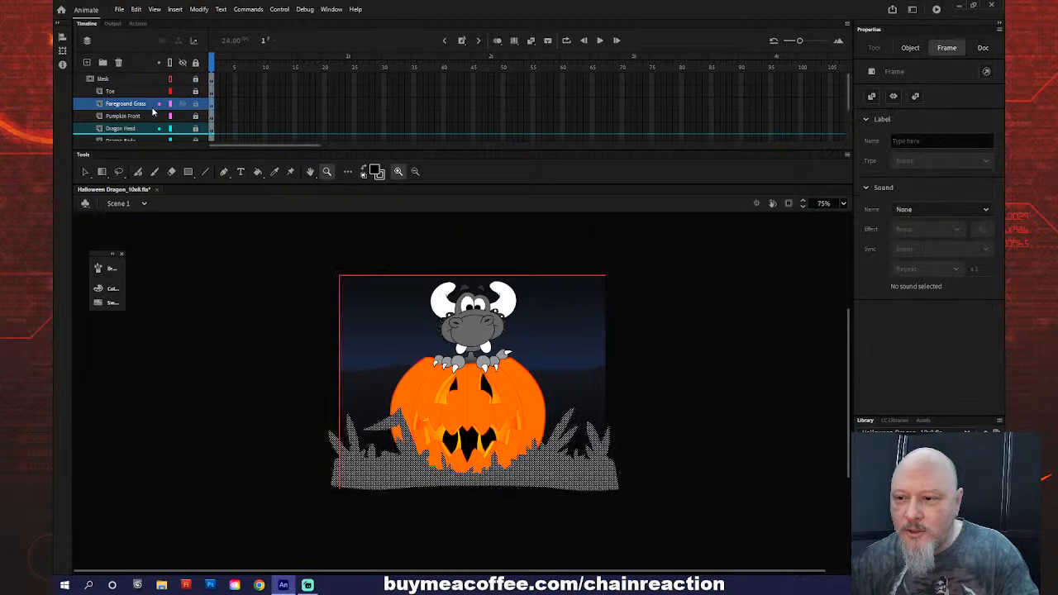
pyautogui.press('Down')
pyautogui.press('Down')
pyautogui.press('Down')
pyautogui.press('Down')
pyautogui.press('Down')
pyautogui.press('Down')
pyautogui.press('Down')
pyautogui.press('Down')
pyautogui.press('Down')
pyautogui.press('Down')
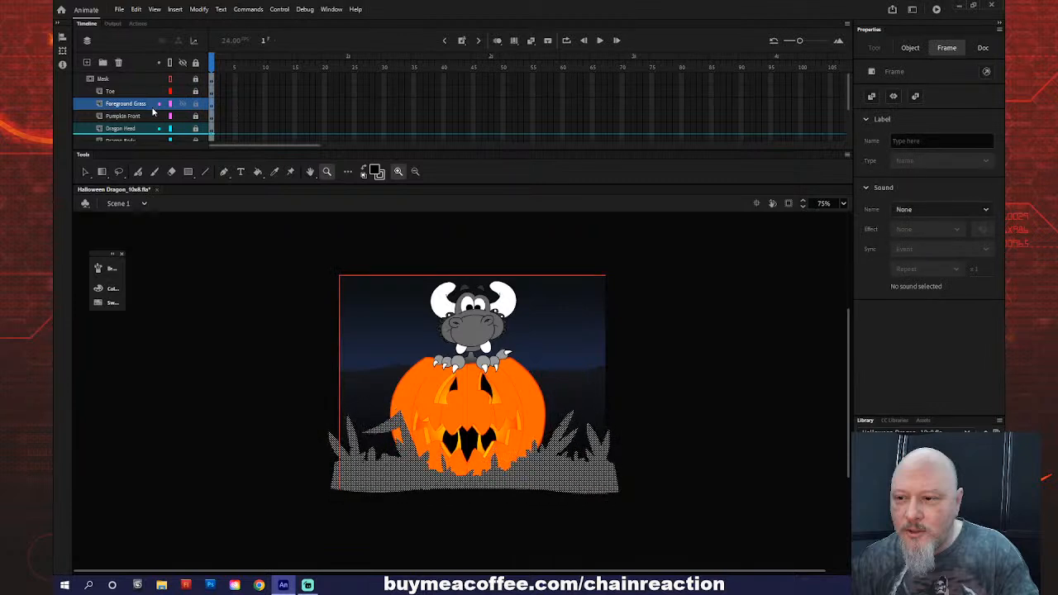
pyautogui.press('Up')
pyautogui.press('Up')
pyautogui.press('Up')
pyautogui.press('Up')
pyautogui.press('Up')
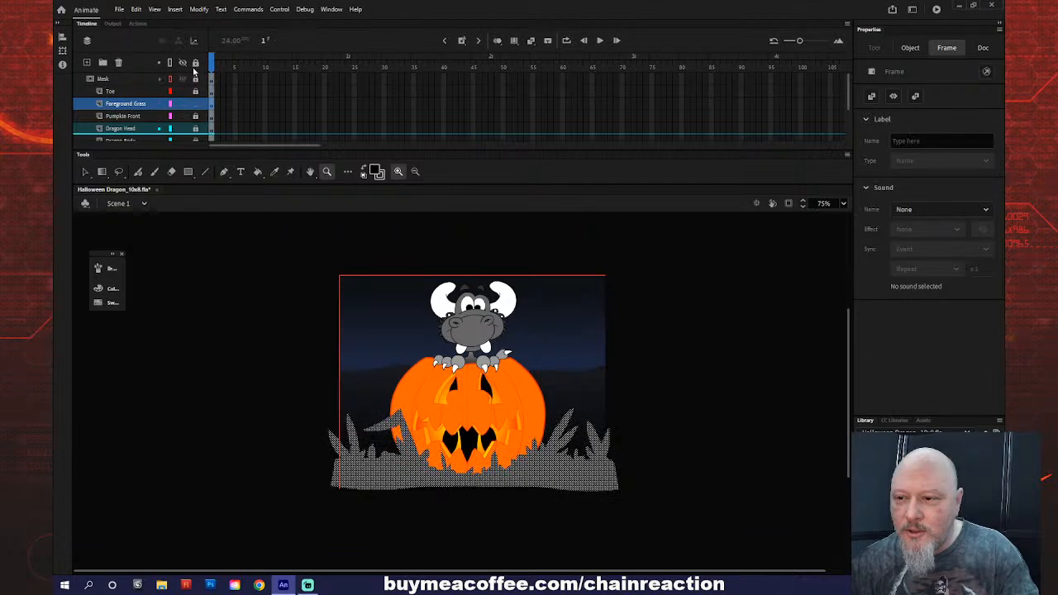
pyautogui.click(196, 63)
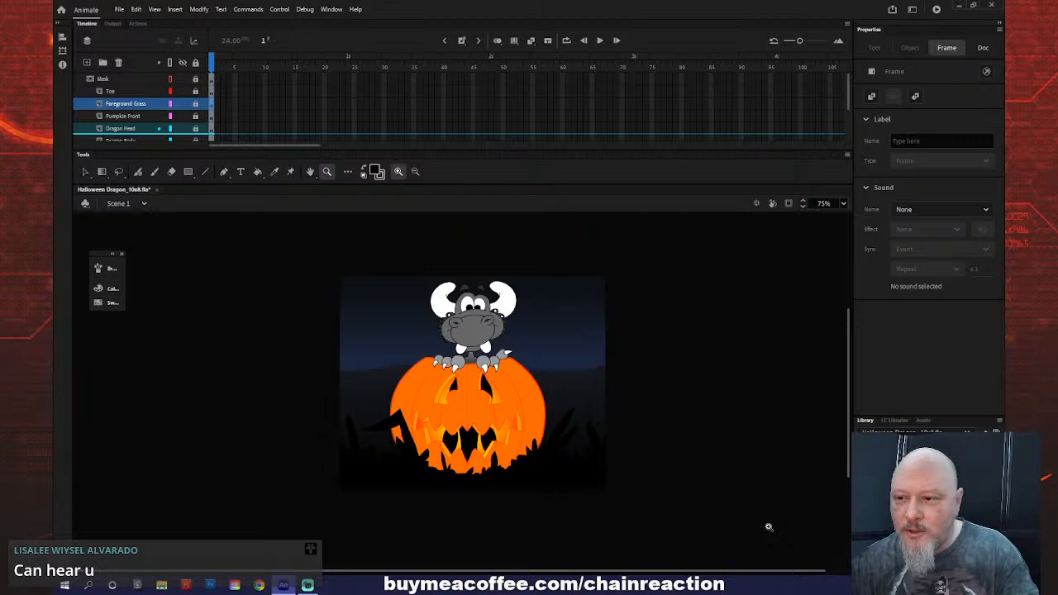
pyautogui.scroll(3, 813, 453)
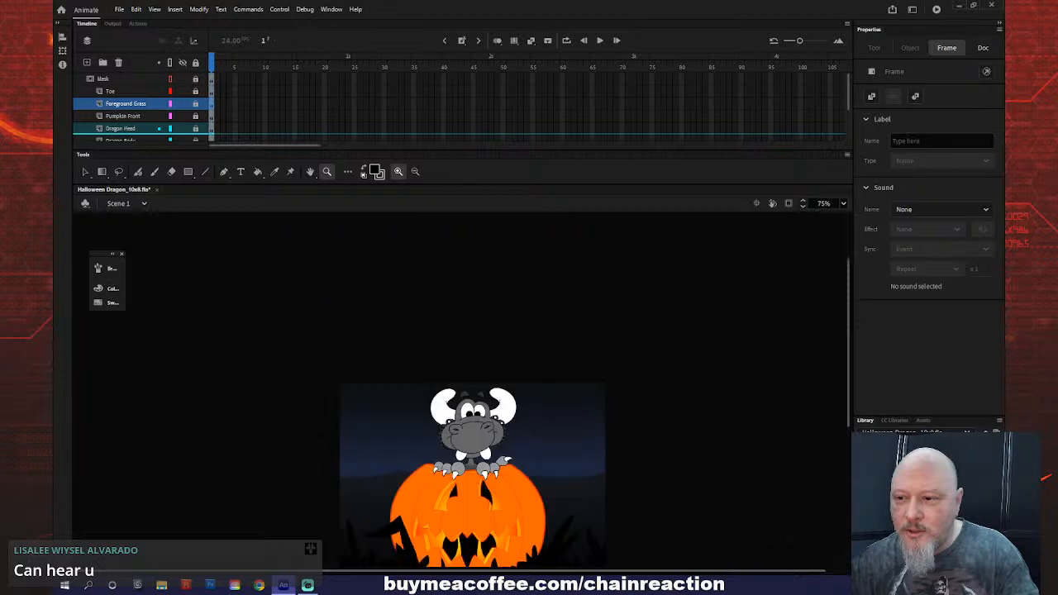
pyautogui.scroll(-3, 763, 490)
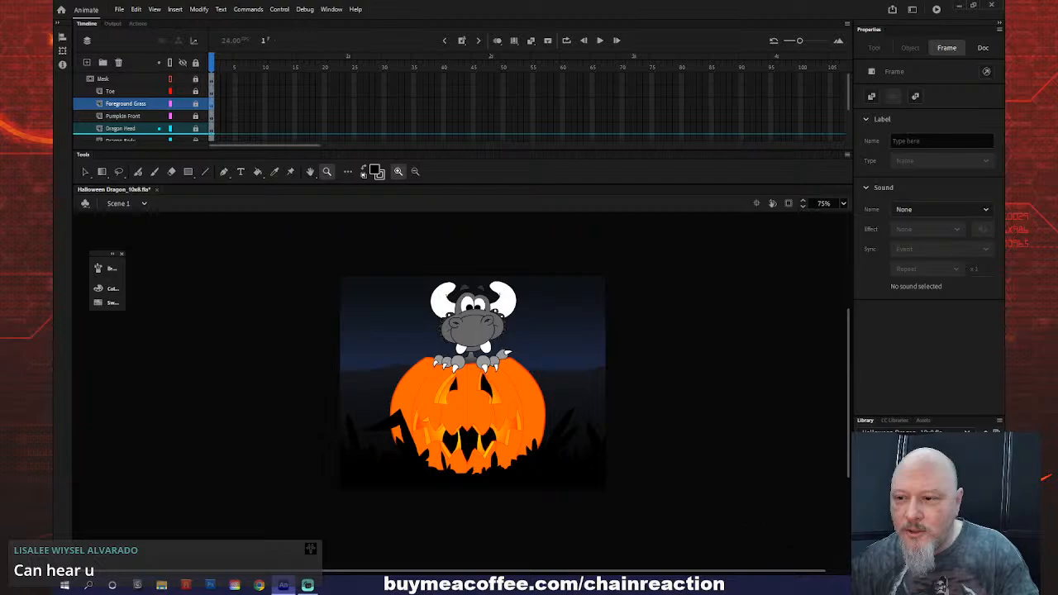
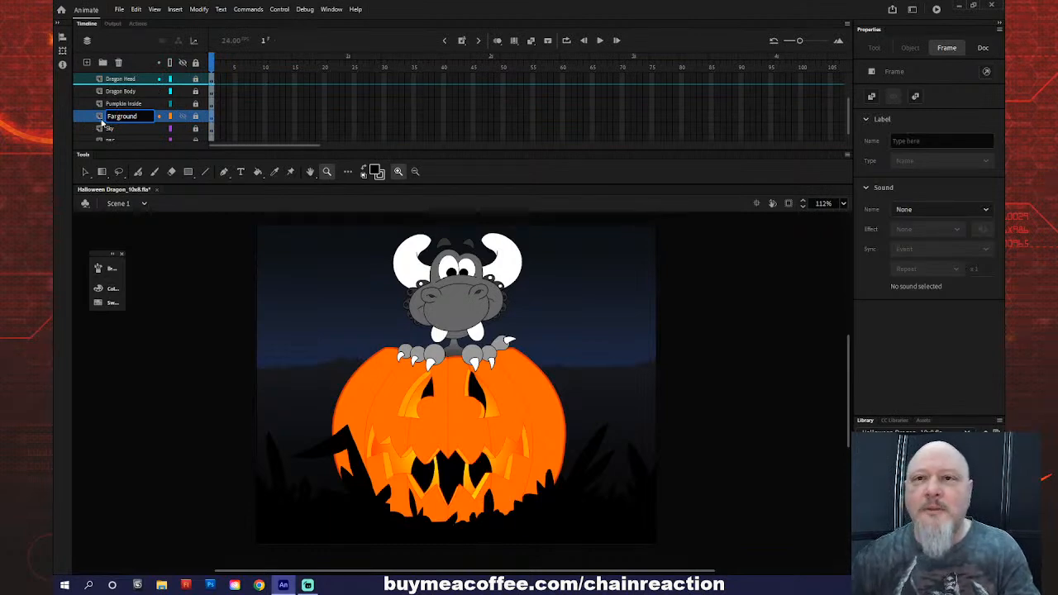
# - Finish naming the Farground layer, insert a new layer directly above the Sky layer, and name it Fence
pyautogui.press('Return')
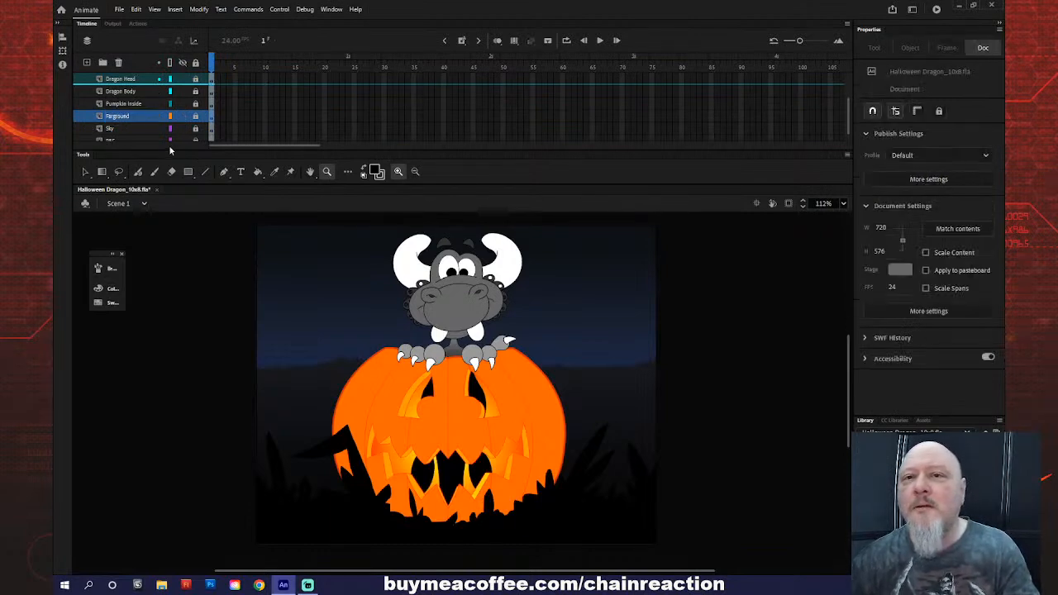
pyautogui.rightClick(132, 129)
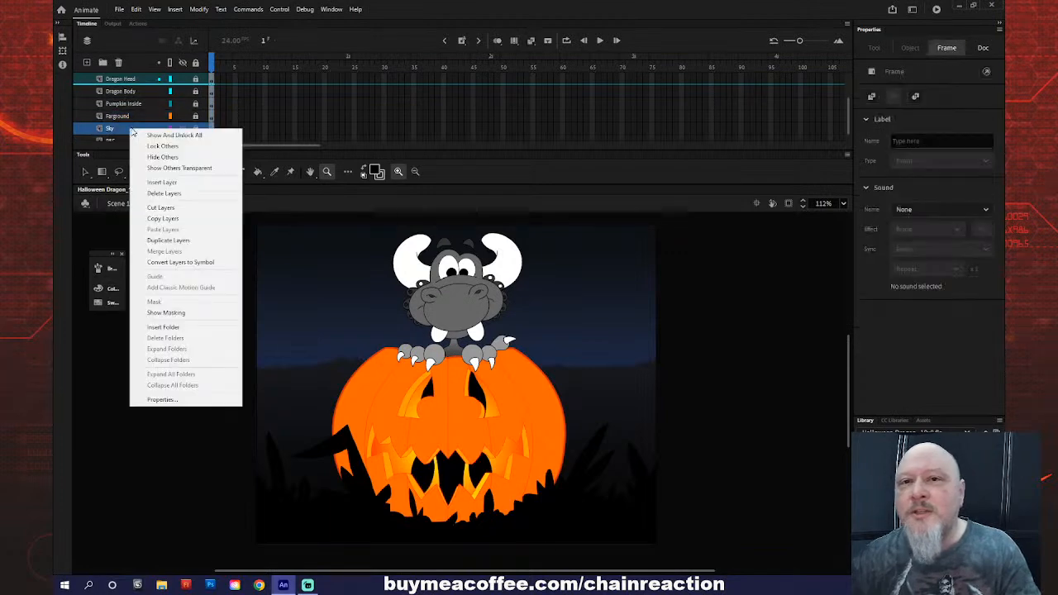
pyautogui.click(157, 182)
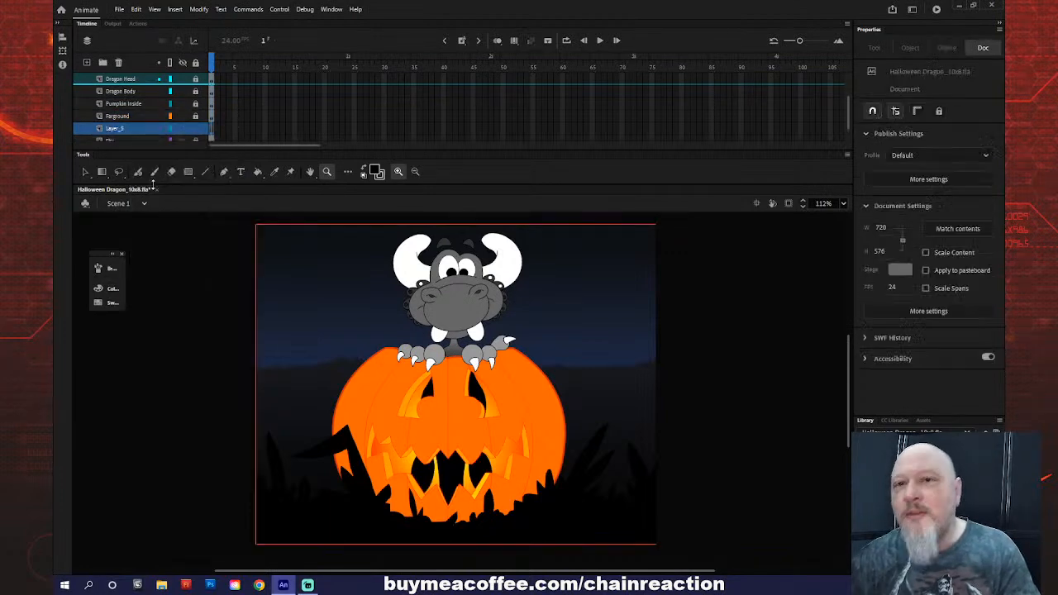
pyautogui.doubleClick(126, 130)
pyautogui.write('Fence')
pyautogui.press('Return')
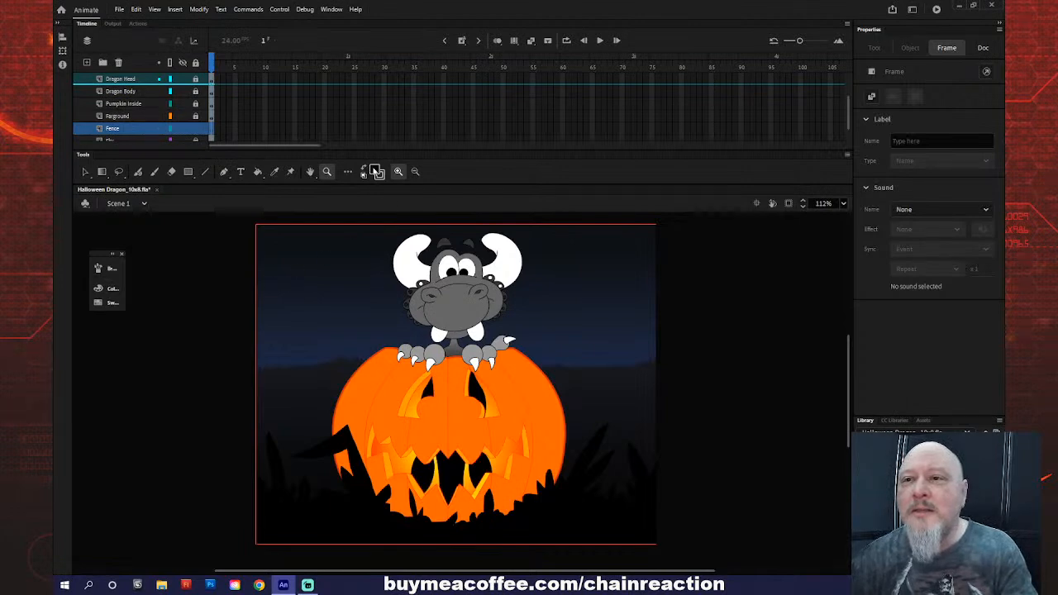
# - Set up the Rectangle tool with a magenta #FF00FF stroke and no fill
pyautogui.click(379, 173)
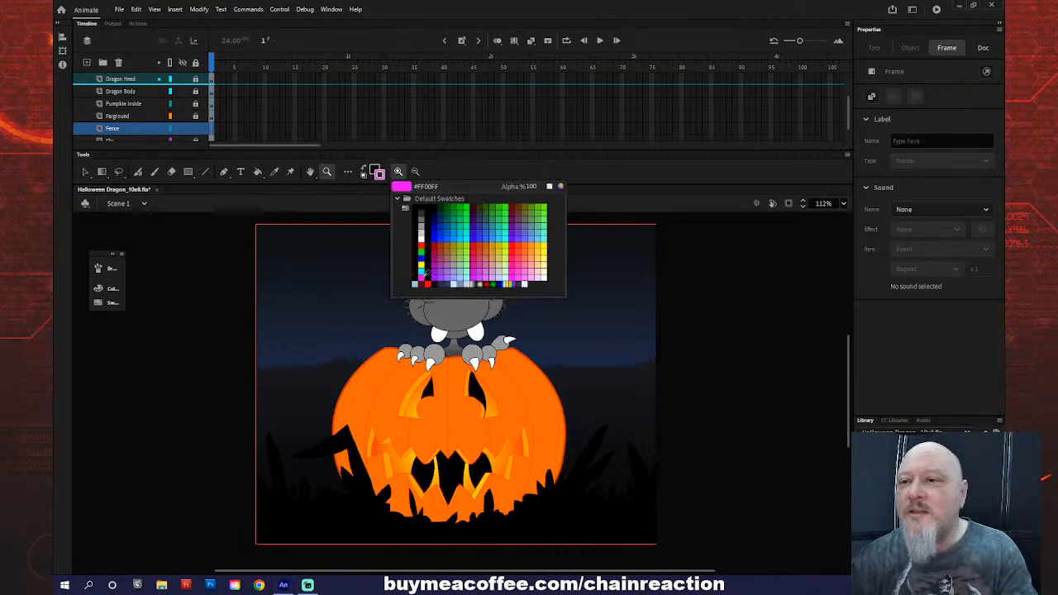
pyautogui.click(462, 289)
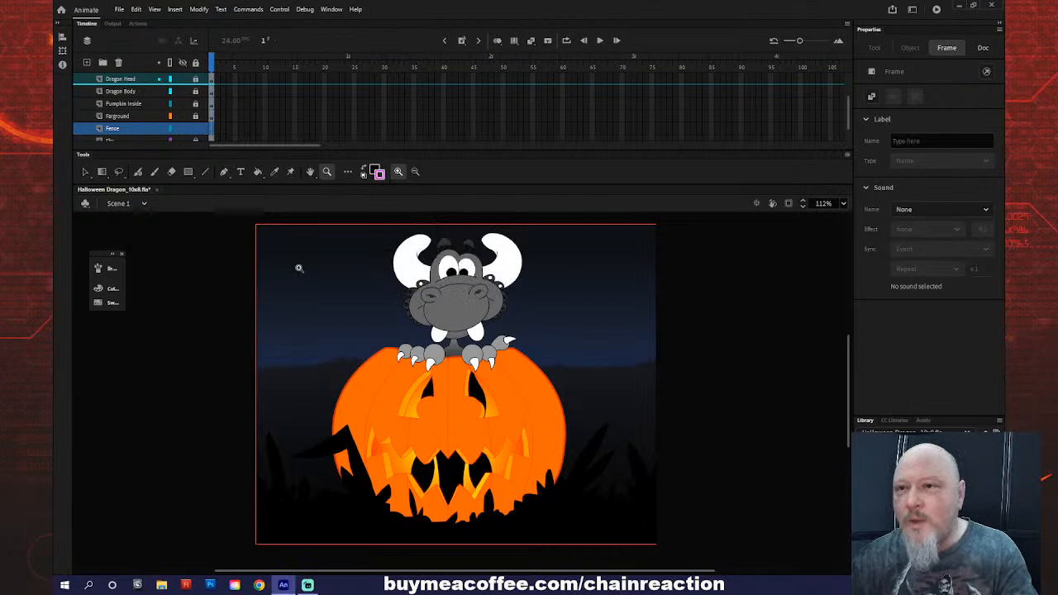
pyautogui.click(188, 172)
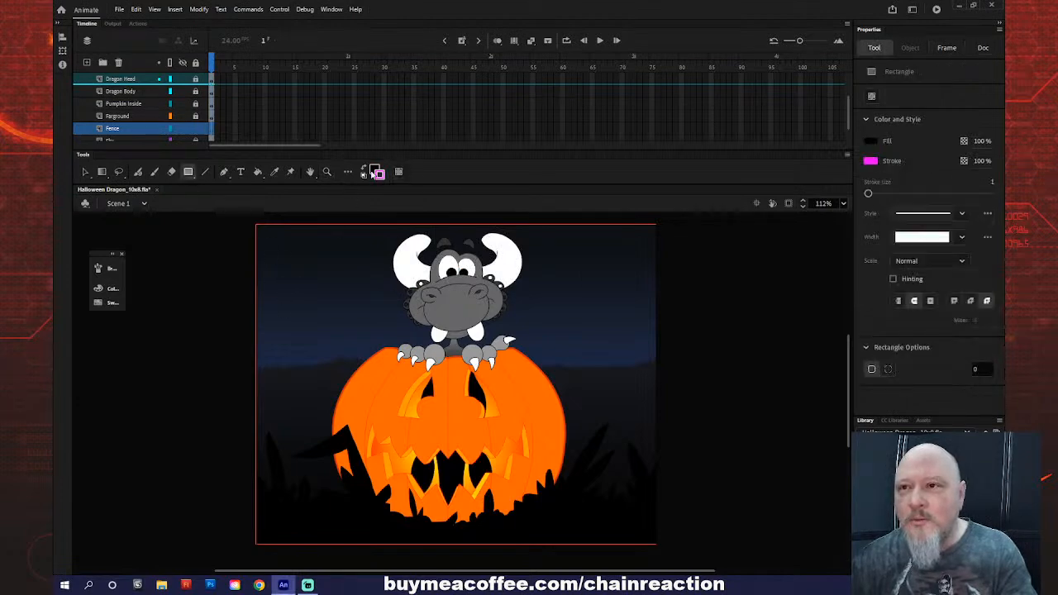
pyautogui.click(373, 171)
pyautogui.click(561, 188)
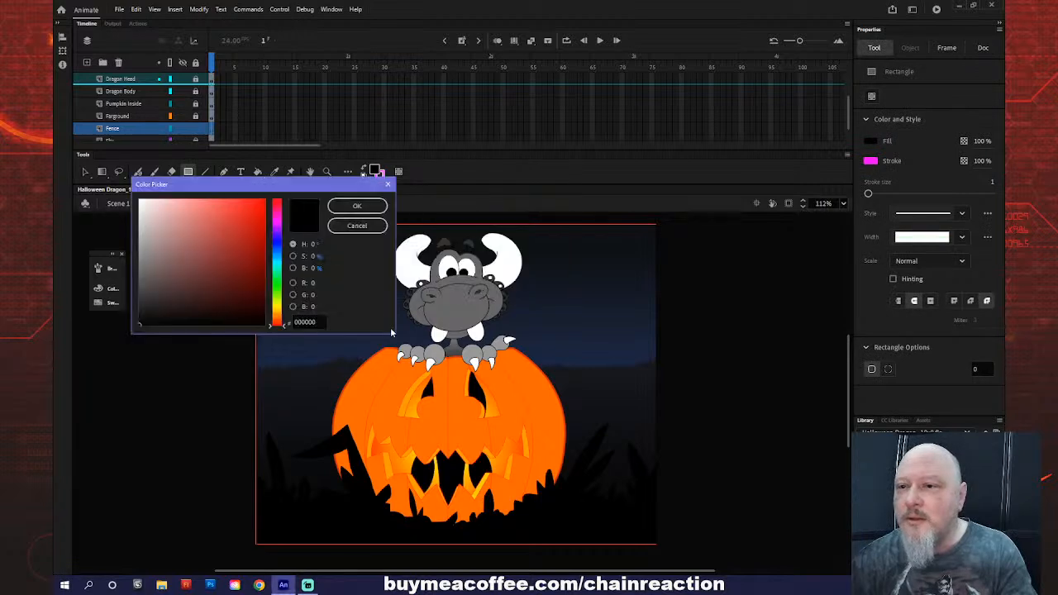
pyautogui.click(390, 183)
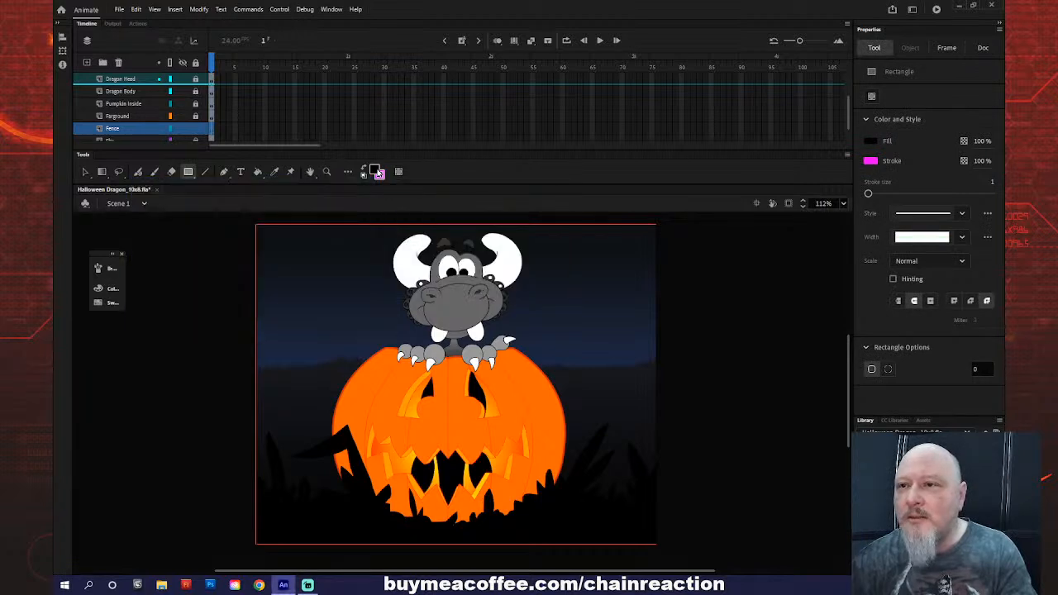
pyautogui.click(374, 171)
pyautogui.click(550, 186)
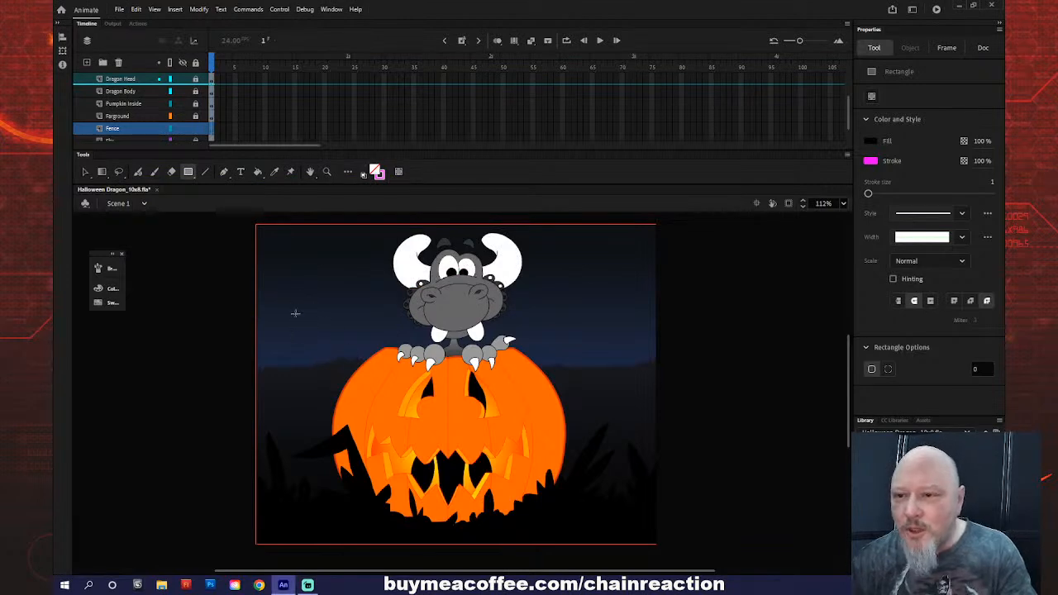
# - Draw an upright fence picket about 15 px wide in the sky beside the dragon, using a rectangle topped by two lines meeting in a point
pyautogui.moveTo(291, 318); pyautogui.dragTo(300, 373)
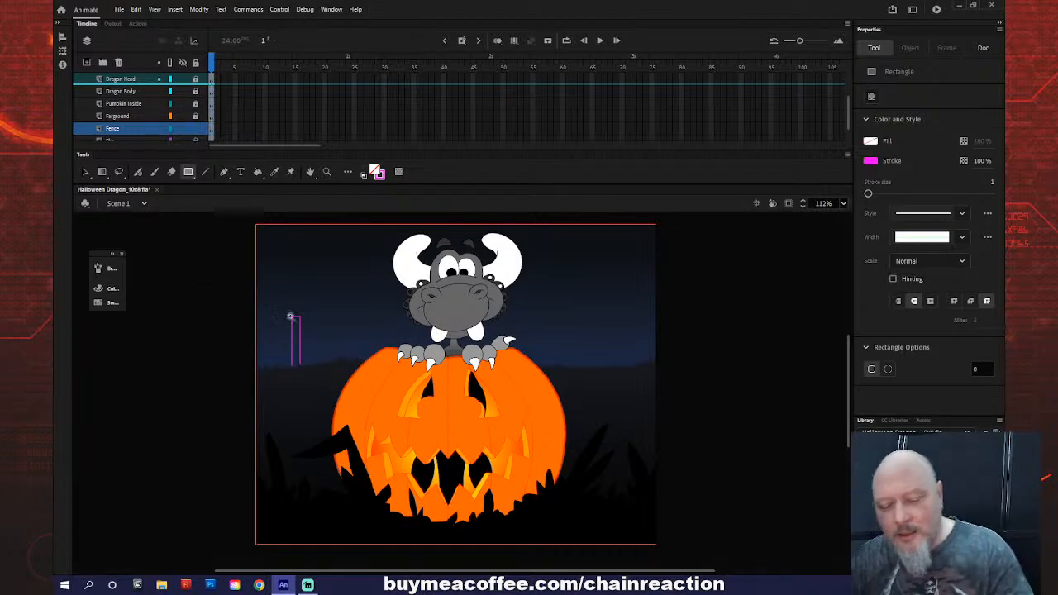
pyautogui.press('z')
pyautogui.moveTo(271, 298); pyautogui.dragTo(325, 351)
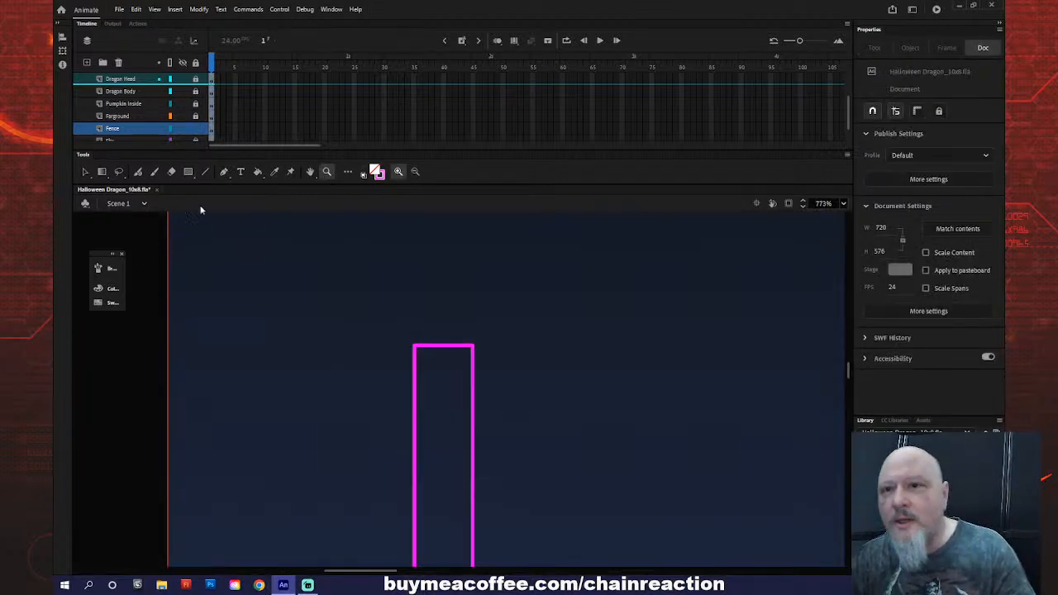
pyautogui.click(206, 171)
pyautogui.moveTo(439, 303); pyautogui.dragTo(417, 348)
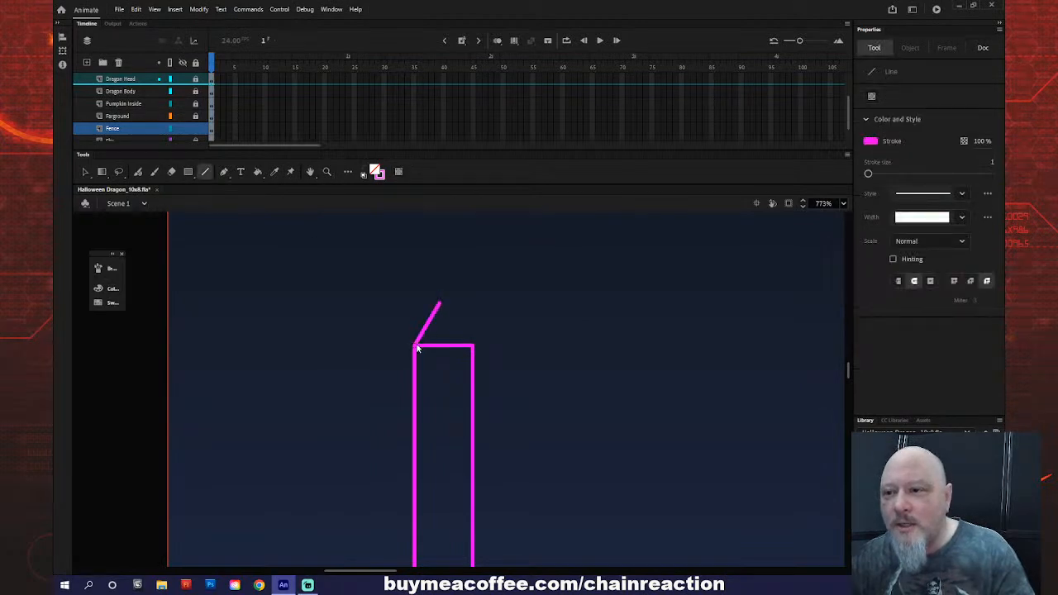
pyautogui.moveTo(441, 304); pyautogui.dragTo(472, 348)
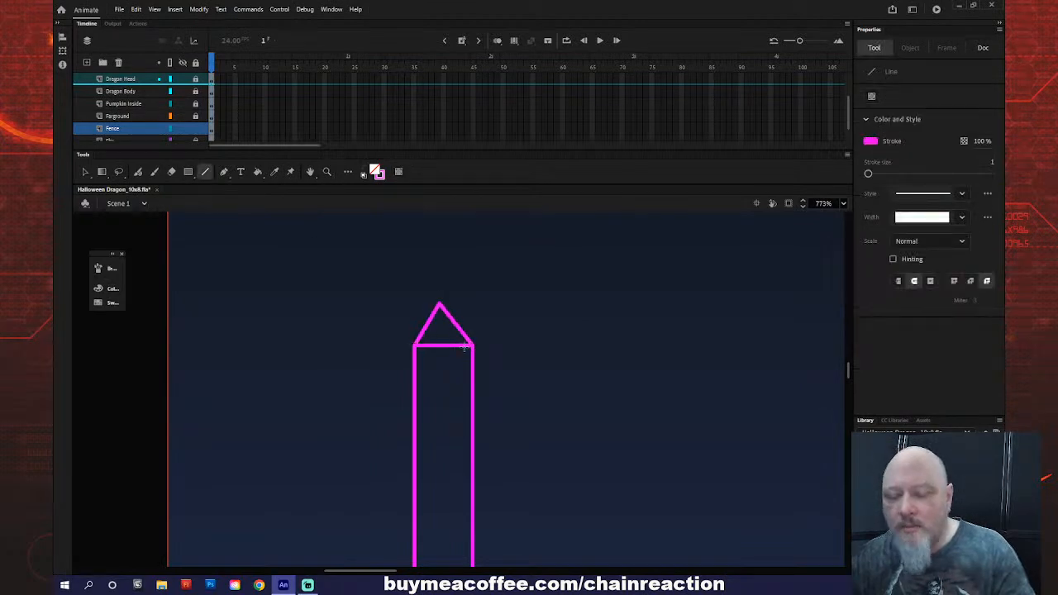
# - Centre the picket's pointed tip over its body and delete the horizontal line between tip and body
pyautogui.press('v')
pyautogui.moveTo(438, 304); pyautogui.dragTo(445, 309)
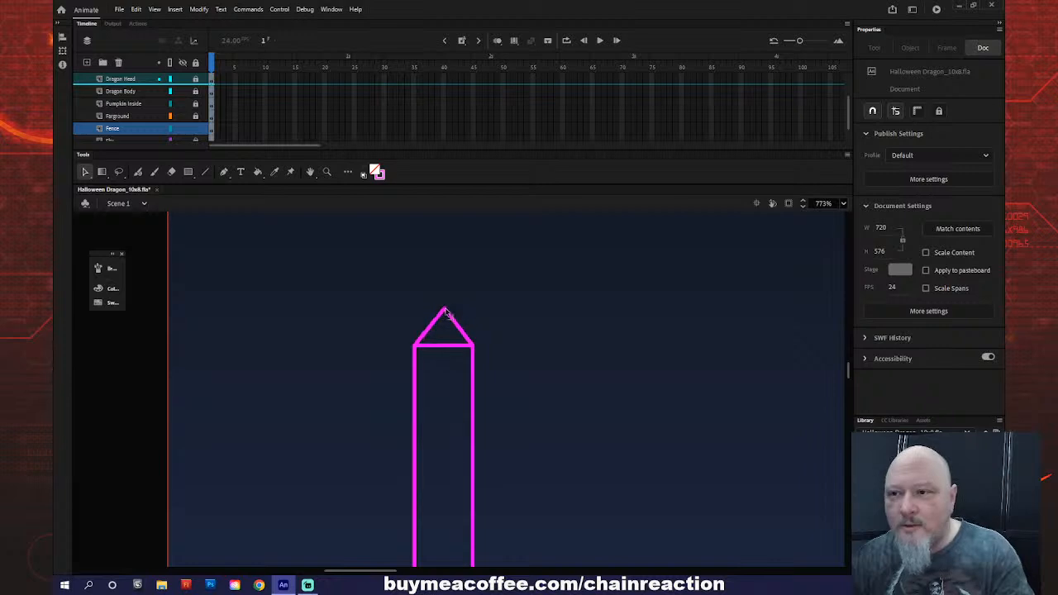
pyautogui.click(445, 347)
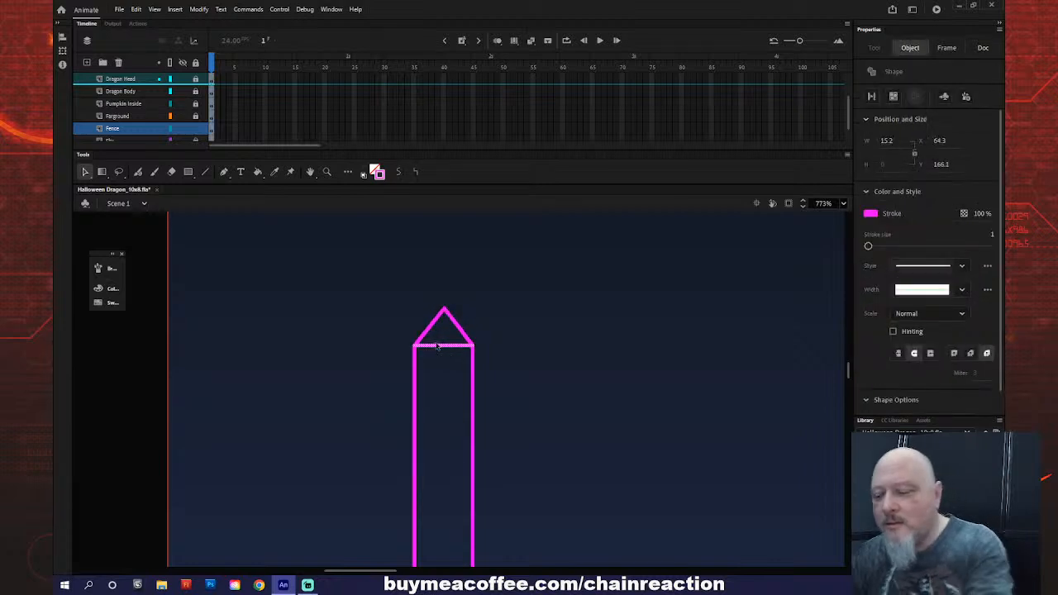
pyautogui.press('Delete')
# - Select the whole picket outline and move it down to about Y 171 so its base sits deeper behind the hill
pyautogui.press('z')
pyautogui.keyDown('alt'); pyautogui.click(423, 366); pyautogui.keyUp('alt')
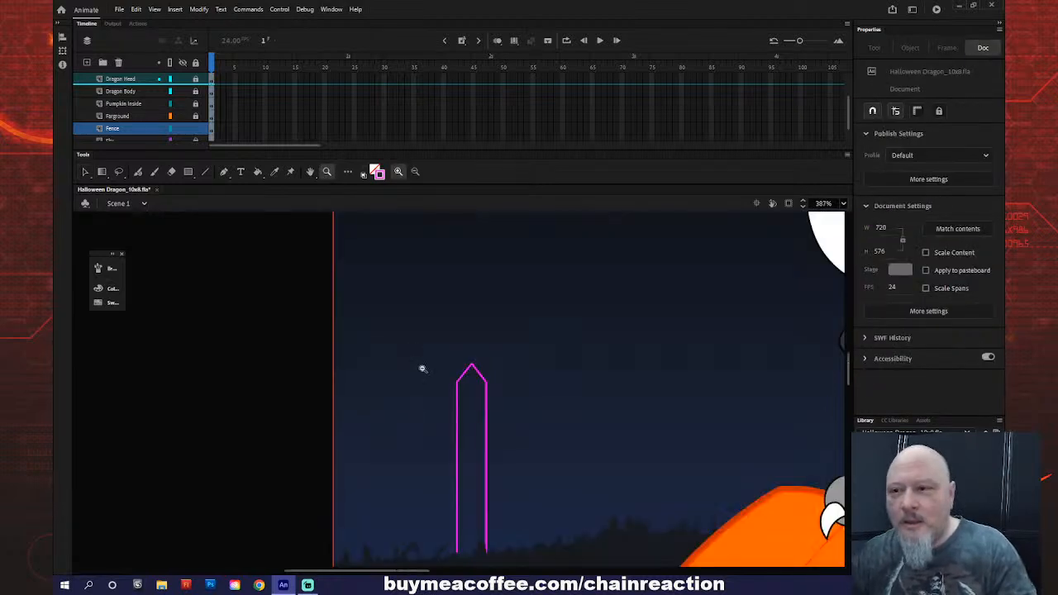
pyautogui.keyDown('alt'); pyautogui.click(423, 367); pyautogui.keyUp('alt')
pyautogui.click(86, 172)
pyautogui.click(478, 433)
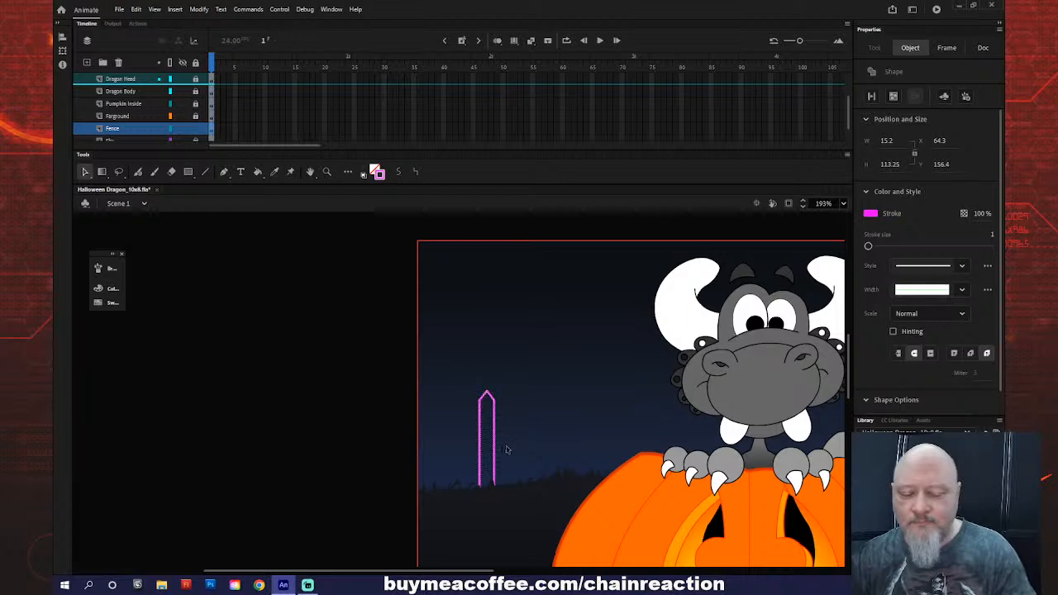
pyautogui.moveTo(497, 453); pyautogui.dragTo(497, 467)
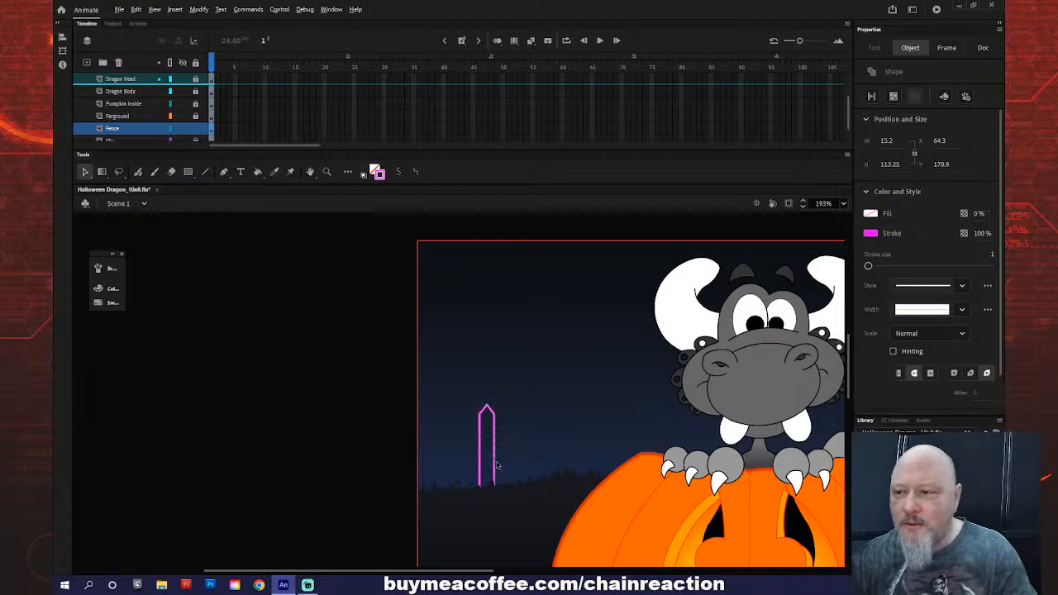
# - Place a copy of the picket at about X 176, nearer the pumpkin, and rotate it slightly clockwise so it leans
pyautogui.click(500, 454)
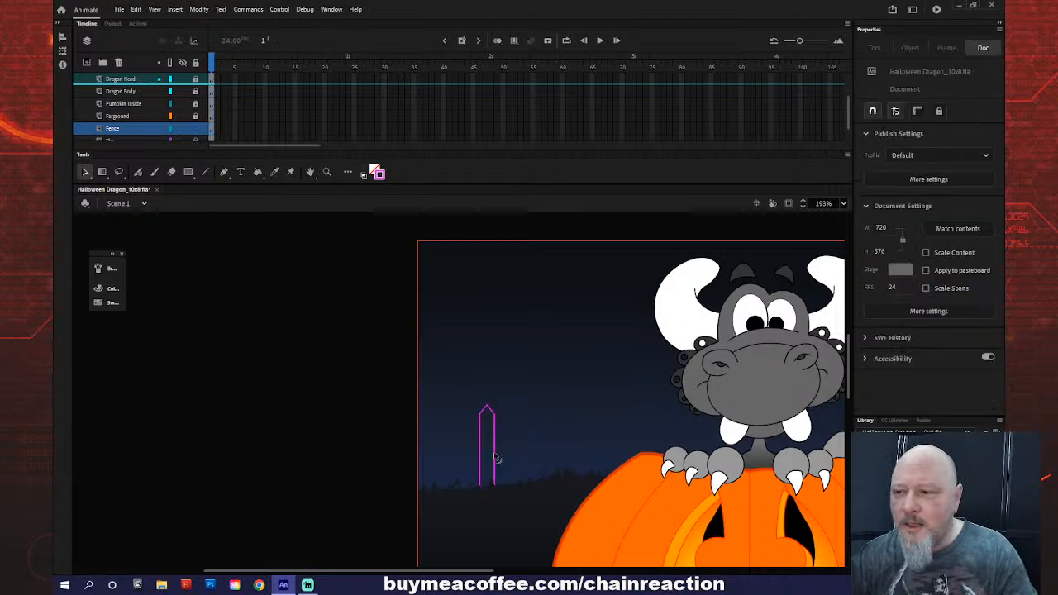
pyautogui.click(496, 458)
pyautogui.moveTo(500, 457); pyautogui.dragTo(604, 452)
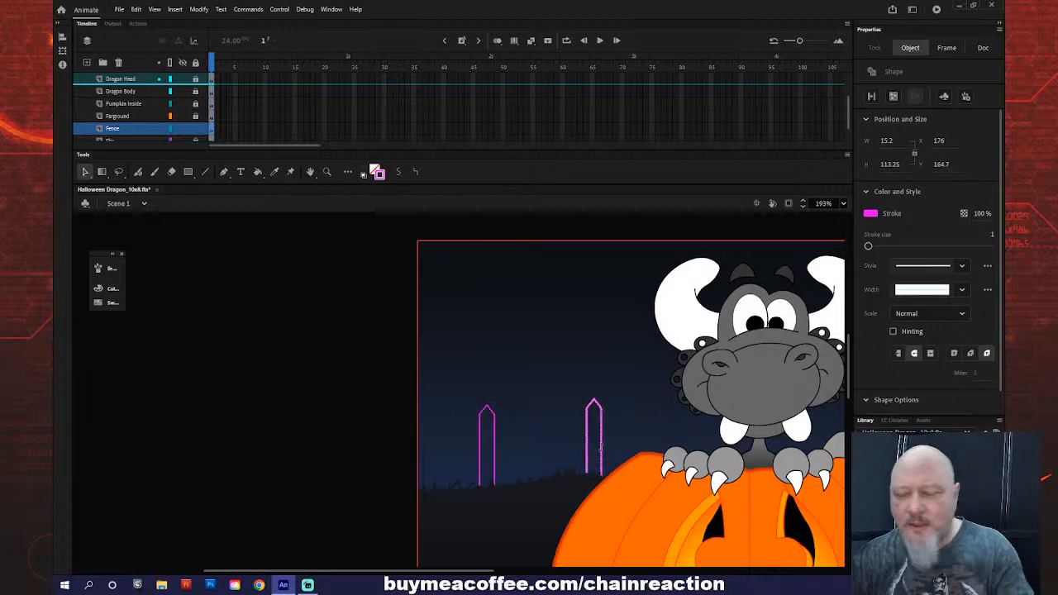
pyautogui.press('q')
pyautogui.moveTo(609, 409); pyautogui.dragTo(617, 411)
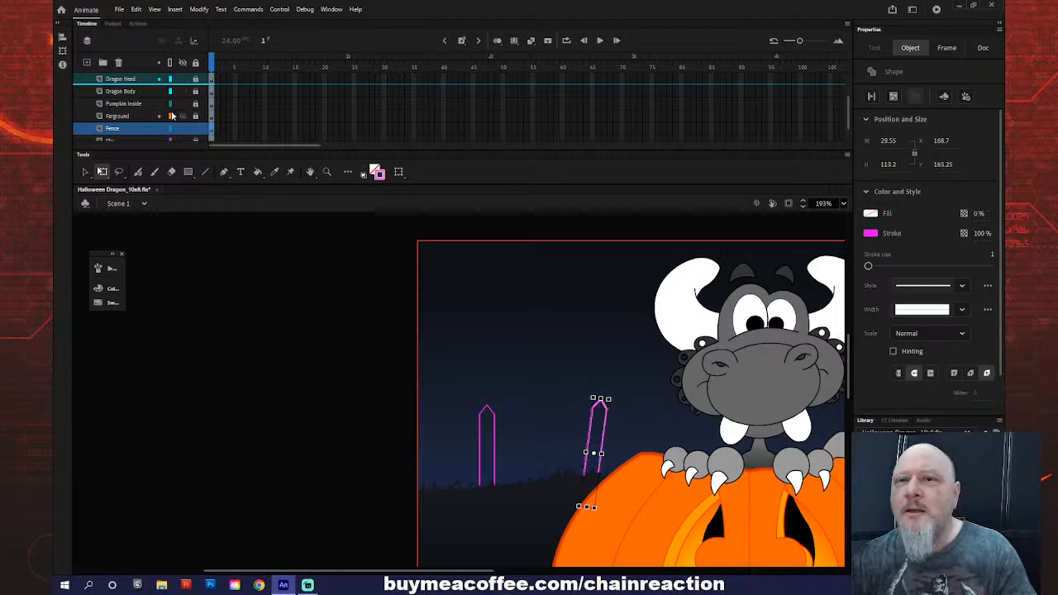
# - Hide all layers except Farground and Fence to work on the pickets along the whole hill
pyautogui.click(183, 62)
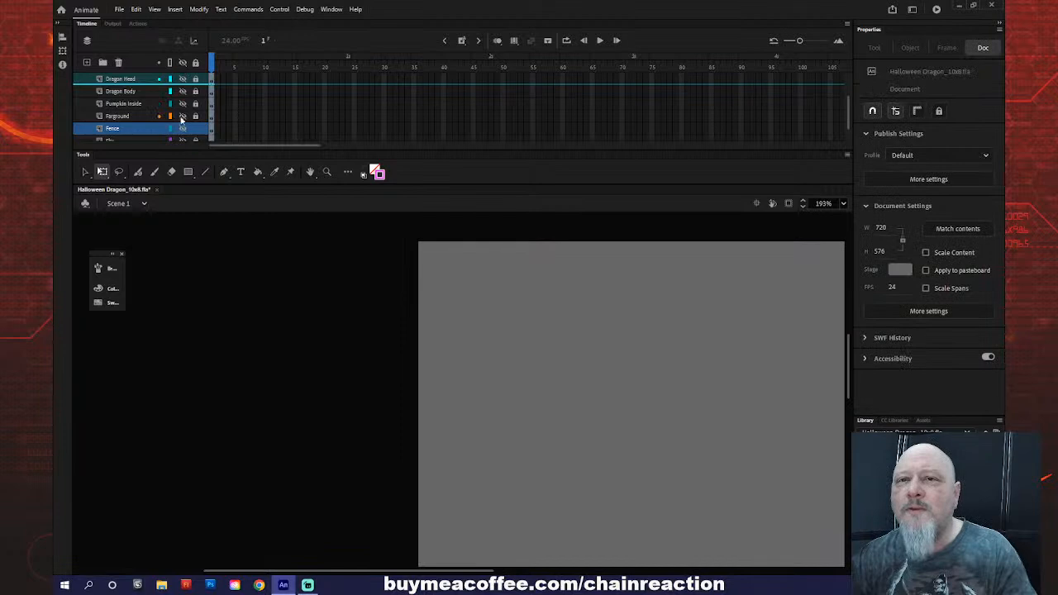
pyautogui.click(183, 116)
pyautogui.click(182, 128)
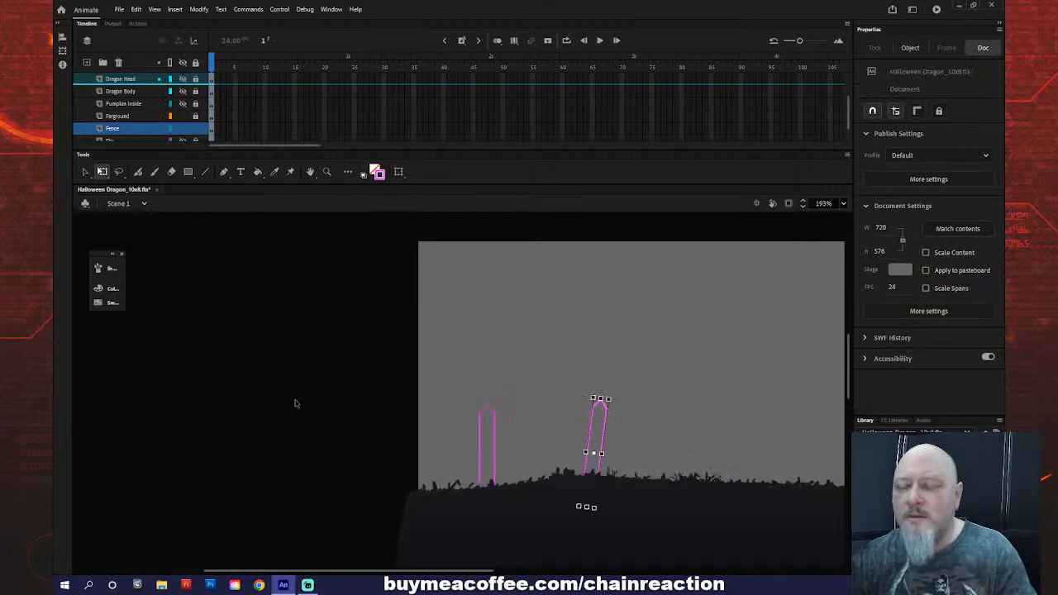
pyautogui.moveTo(433, 571); pyautogui.dragTo(530, 571)
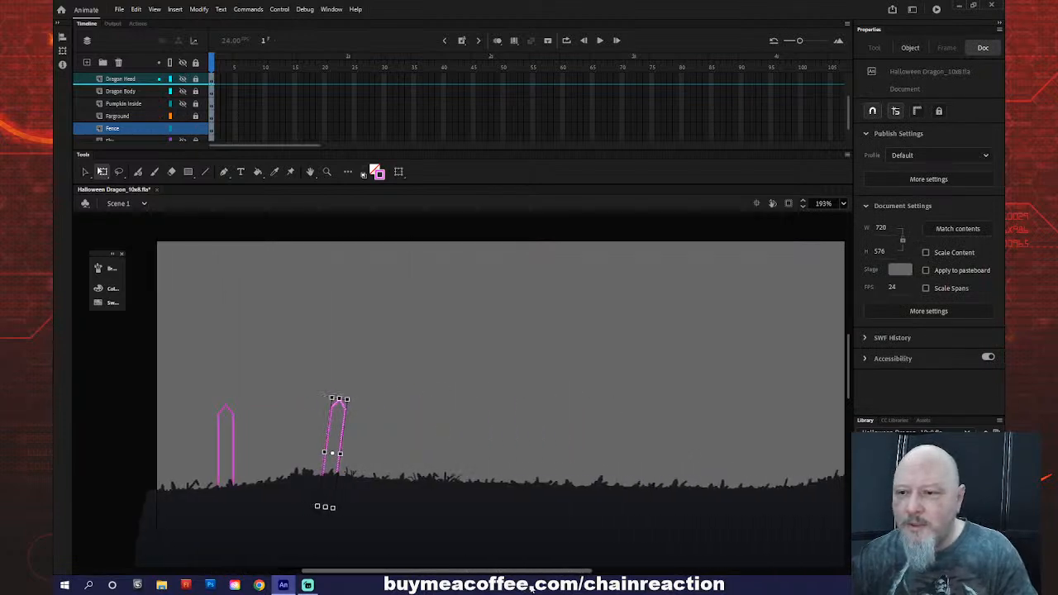
# - Place copies of the upright picket beyond the stage's left edge at about X -43 and along the hill at about X 296 and X 410
pyautogui.click(234, 463)
pyautogui.press('v')
pyautogui.click(232, 462)
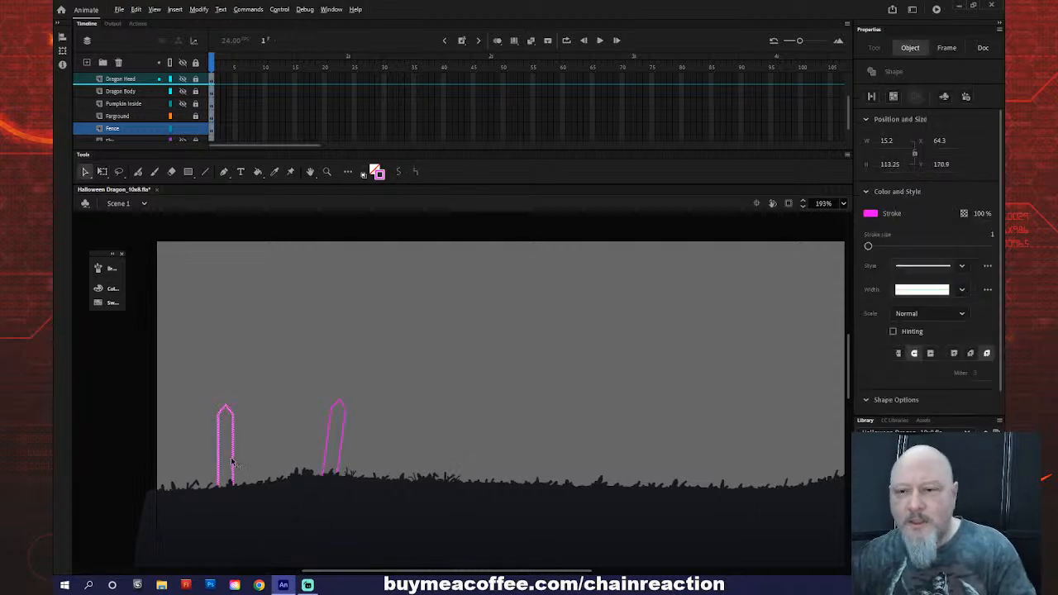
pyautogui.moveTo(234, 463); pyautogui.dragTo(134, 453)
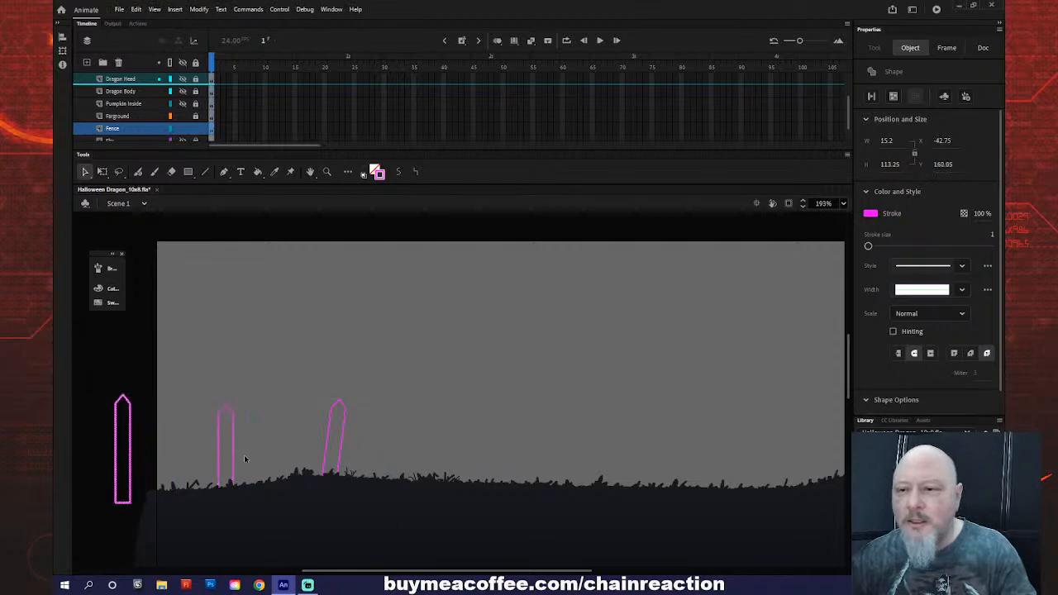
pyautogui.moveTo(136, 455); pyautogui.dragTo(564, 454)
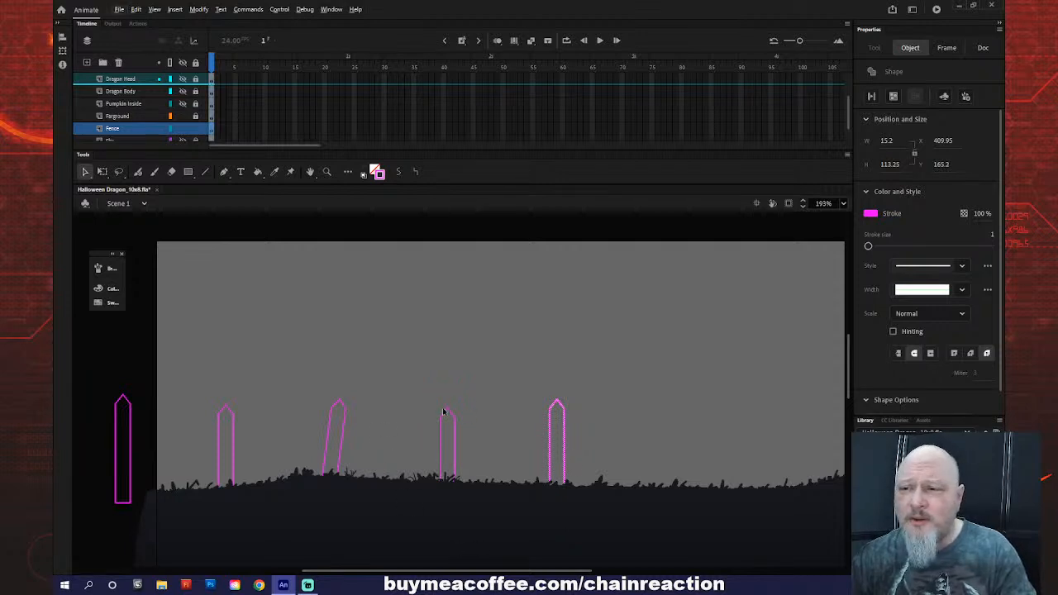
# - Copy the upright picket further right along the hill, lean it slightly clockwise and position it at about X 514, Y 181
pyautogui.moveTo(386, 571); pyautogui.dragTo(439, 571)
pyautogui.moveTo(424, 446); pyautogui.dragTo(518, 451)
pyautogui.press('w')
pyautogui.press('q')
pyautogui.moveTo(526, 404); pyautogui.dragTo(534, 419)
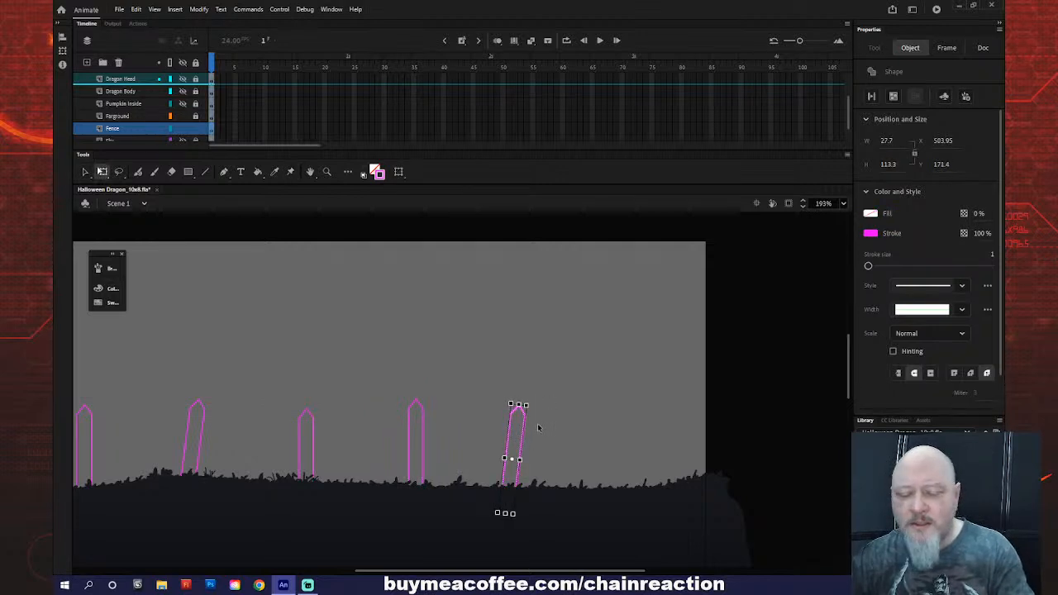
pyautogui.hotkey('shift', 'Down')
pyautogui.hotkey('shift', 'Down')
pyautogui.hotkey('shift', 'Right')
pyautogui.hotkey('shift', 'Right')
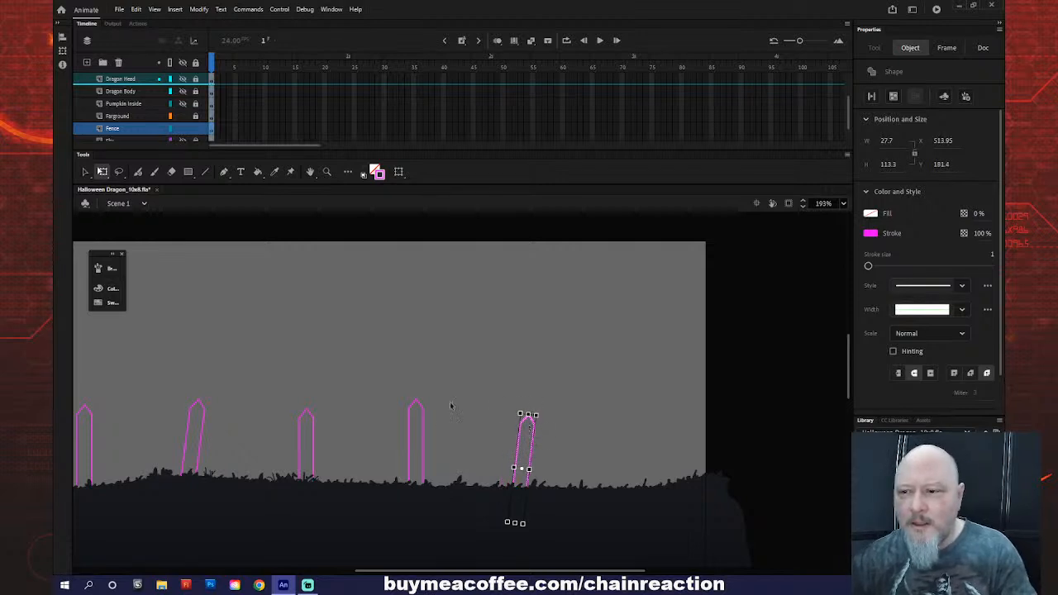
# - Copy the upright picket to a spot right of the second leaning picket and beyond the stage's right edge at about X 761, Y 168
pyautogui.click(422, 435)
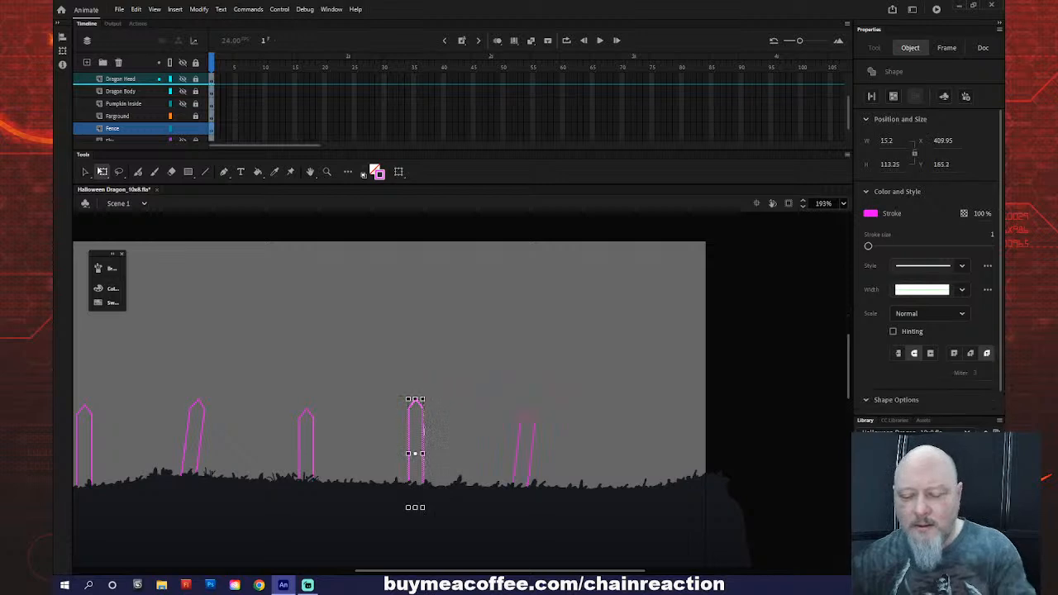
pyautogui.press('v')
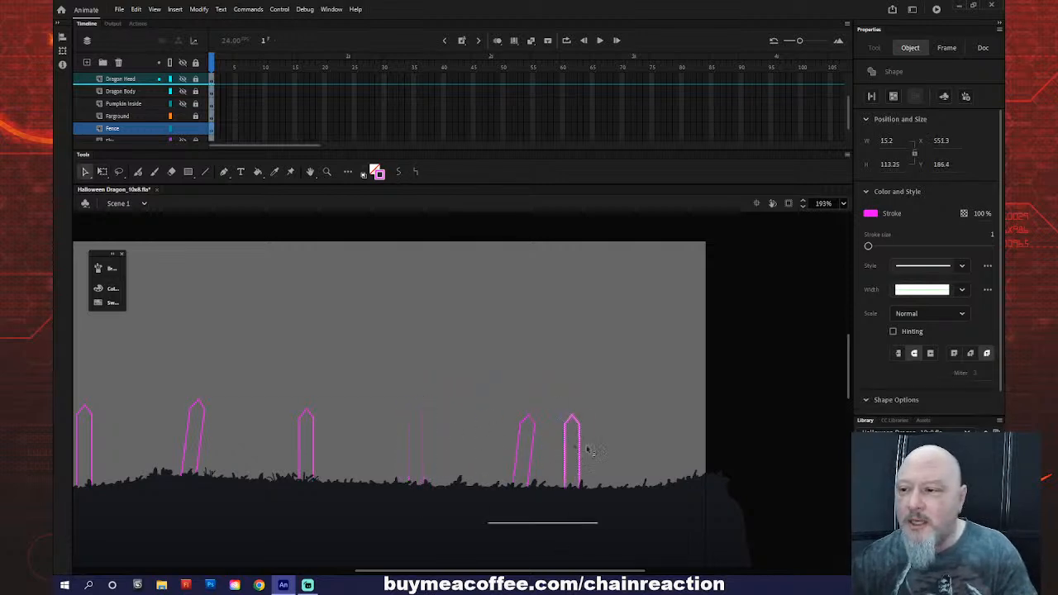
pyautogui.moveTo(425, 450); pyautogui.dragTo(764, 457)
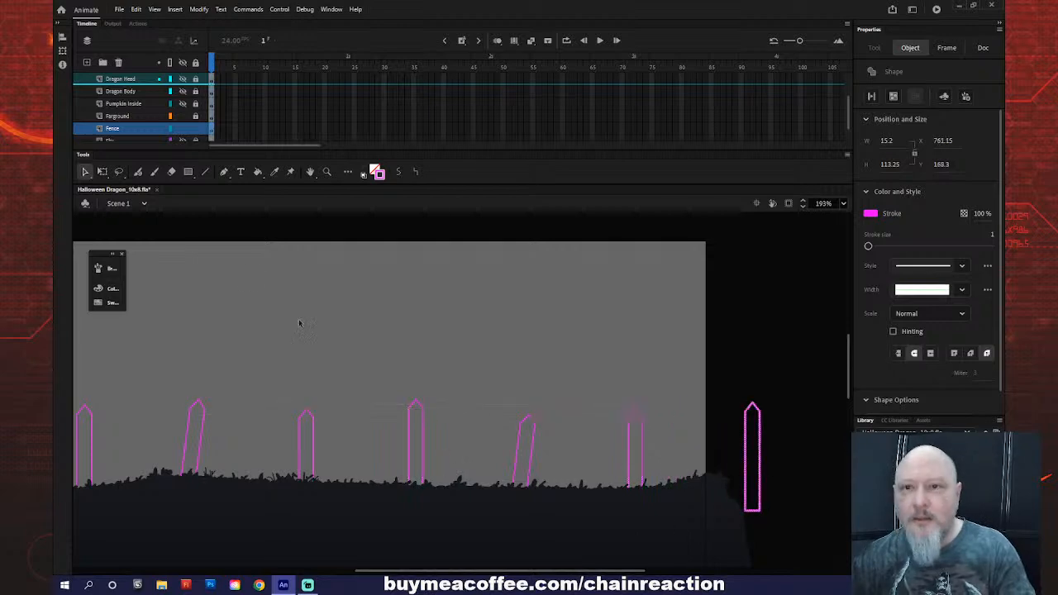
# - Show all layers again and delete the two pickets hidden behind the dragon's head
pyautogui.click(183, 62)
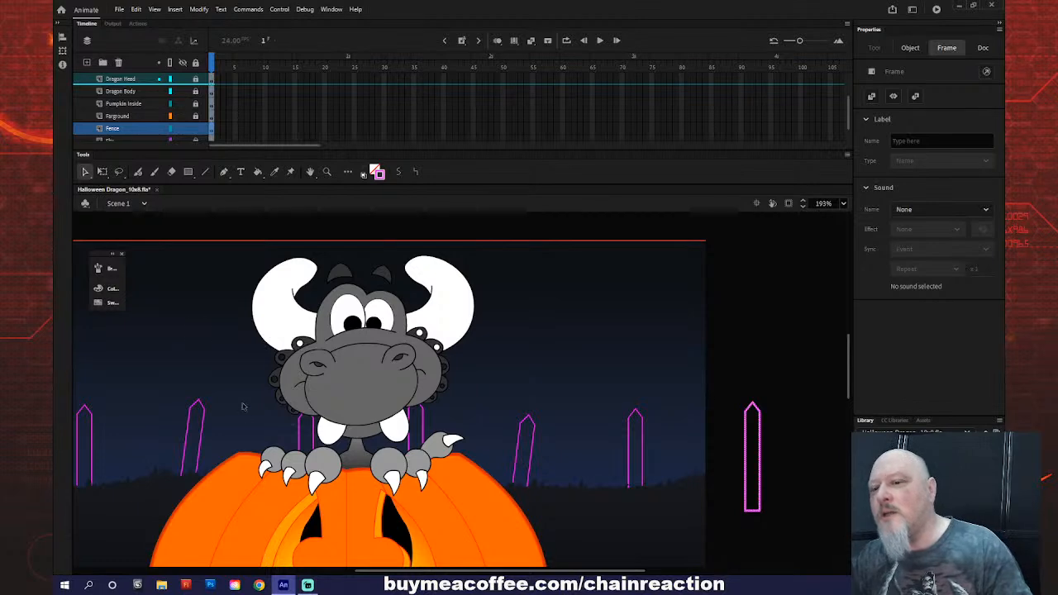
pyautogui.doubleClick(300, 436)
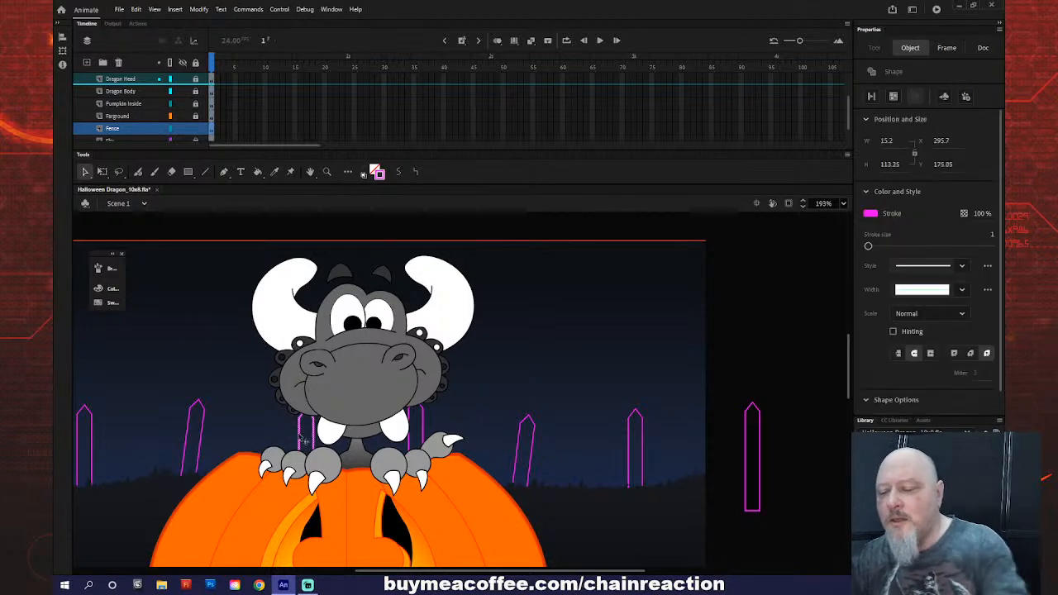
pyautogui.press('Delete')
pyautogui.doubleClick(420, 425)
pyautogui.press('Delete')
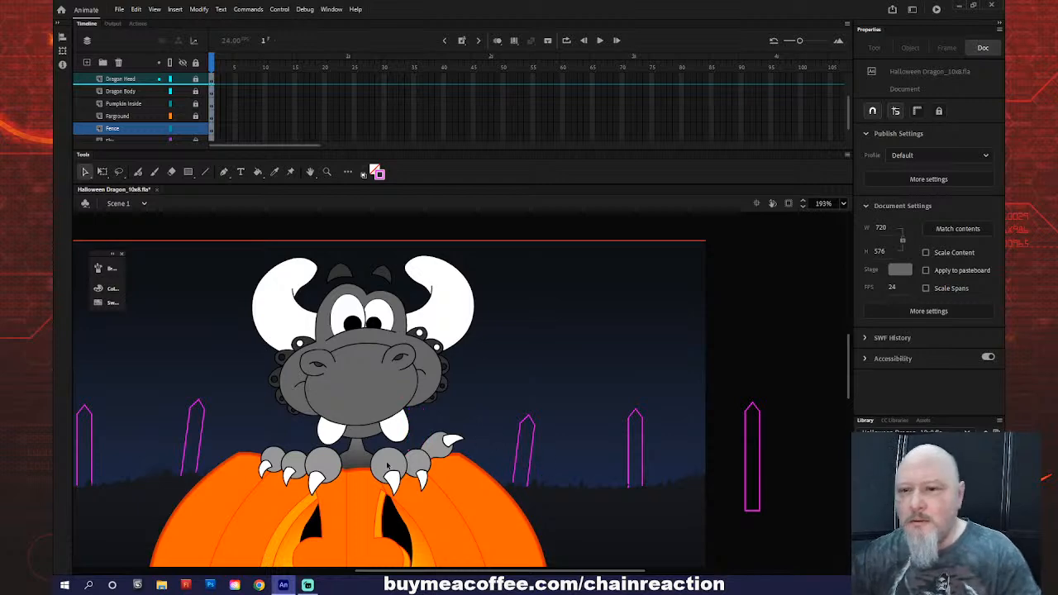
# - Draw uneven rails with the Line tool between the three pickets on the pumpkin's right: one between the first two, two between the last two
pyautogui.click(205, 171)
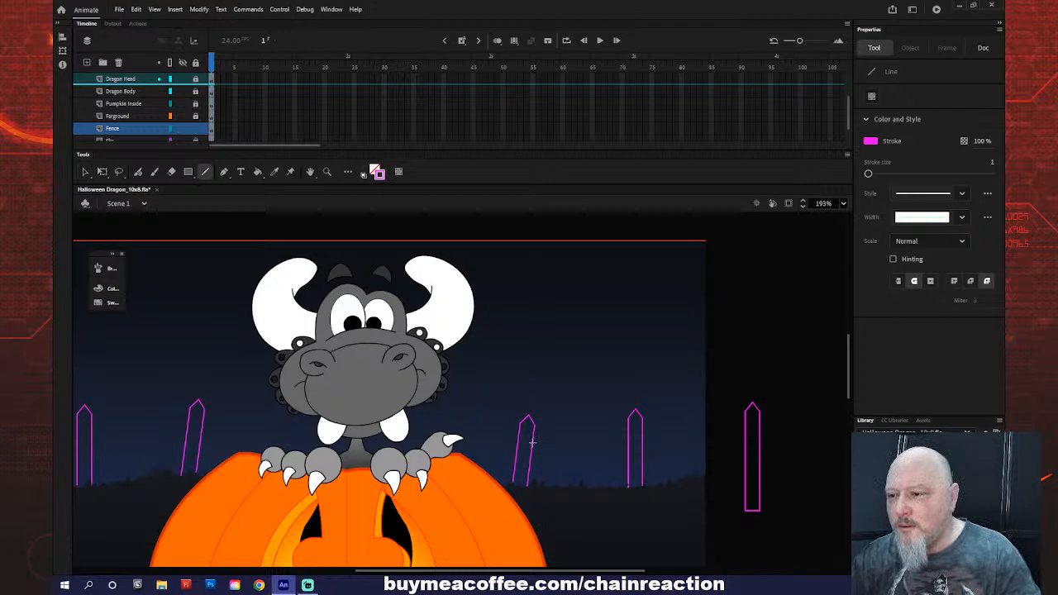
pyautogui.moveTo(530, 468)
pyautogui.mouseDown()
pyautogui.moveTo(628, 475)
pyautogui.moveTo(534, 453)
pyautogui.mouseUp()
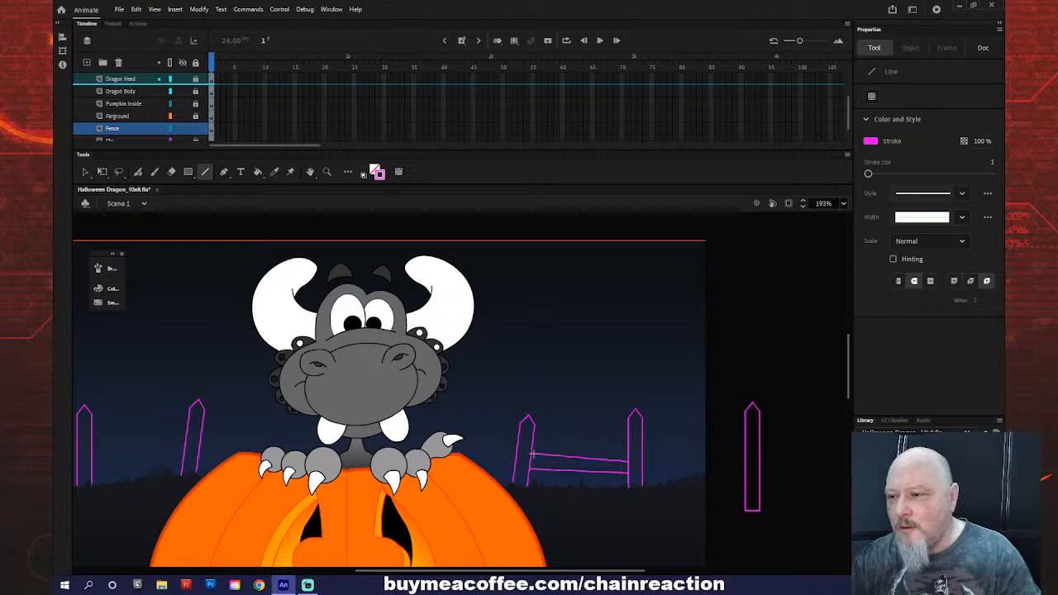
pyautogui.moveTo(642, 431)
pyautogui.mouseDown()
pyautogui.moveTo(738, 422)
pyautogui.moveTo(643, 442)
pyautogui.moveTo(744, 475)
pyautogui.moveTo(643, 477)
pyautogui.mouseUp()
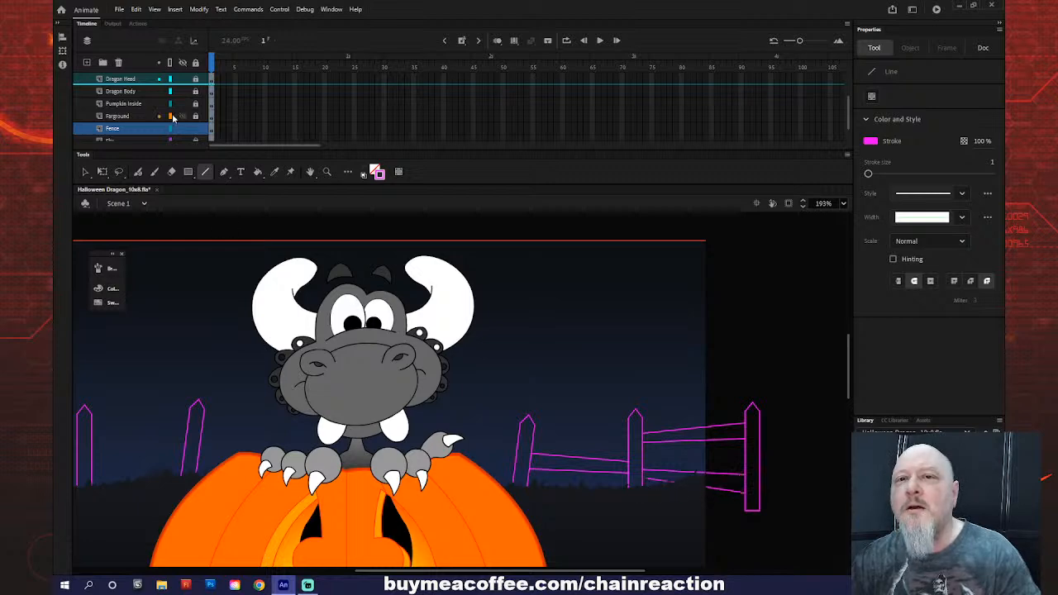
# - Hide the Farground layer, widen the lowest rail's left end, and move the rail beside the leaning picket down to about Y 242
pyautogui.click(183, 115)
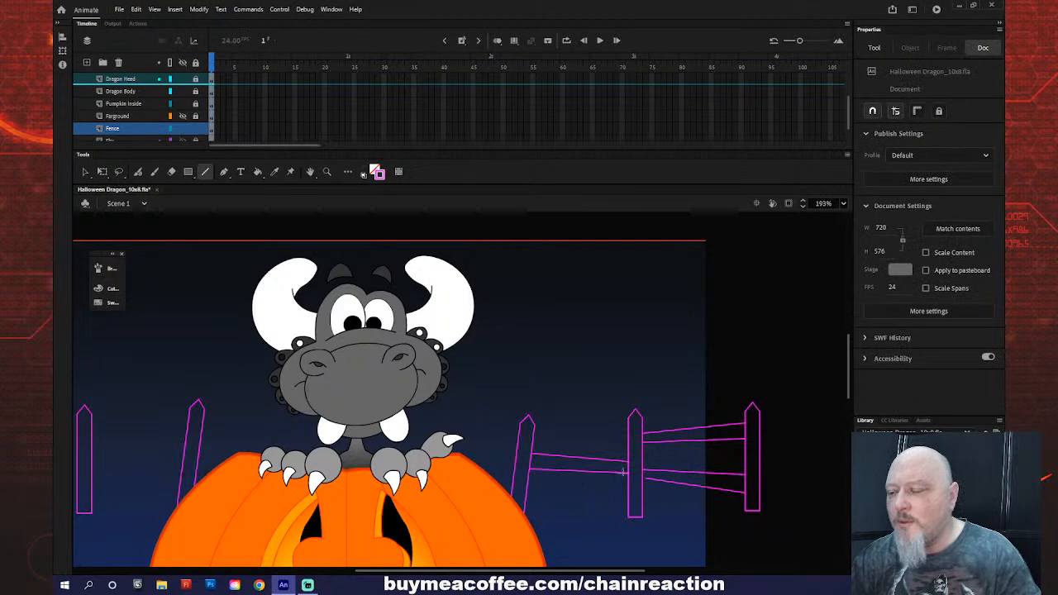
pyautogui.press('v')
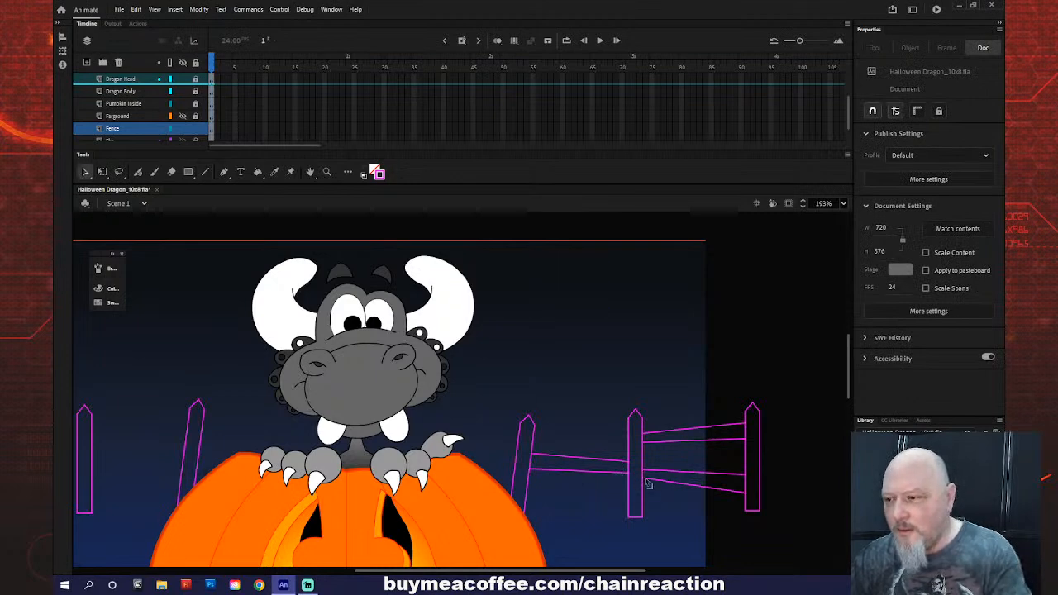
pyautogui.moveTo(649, 485); pyautogui.dragTo(648, 490)
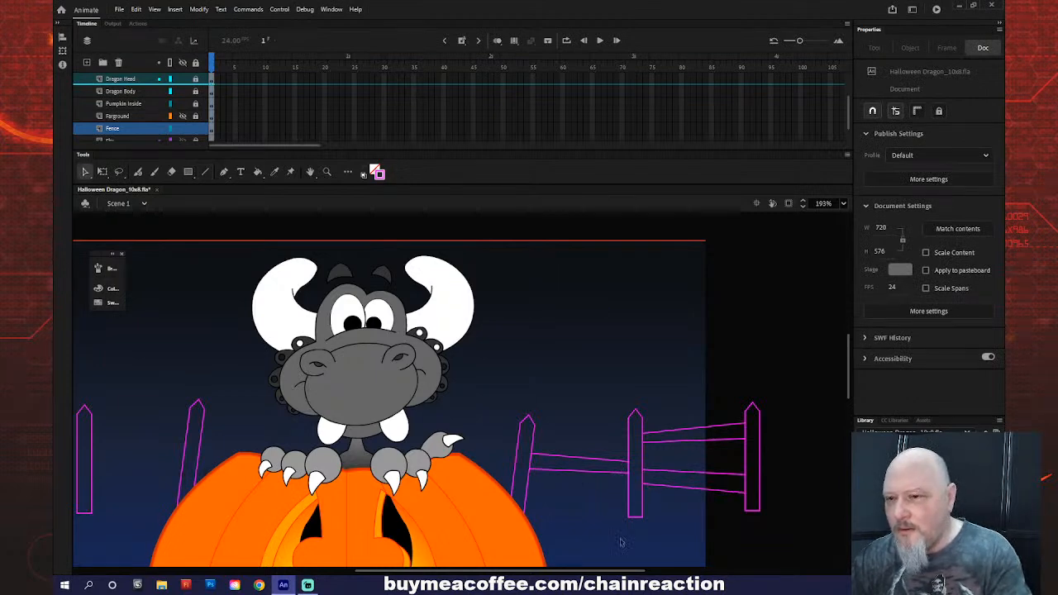
pyautogui.moveTo(561, 577)
pyautogui.mouseDown()
pyautogui.moveTo(457, 579)
pyautogui.moveTo(549, 576)
pyautogui.mouseUp()
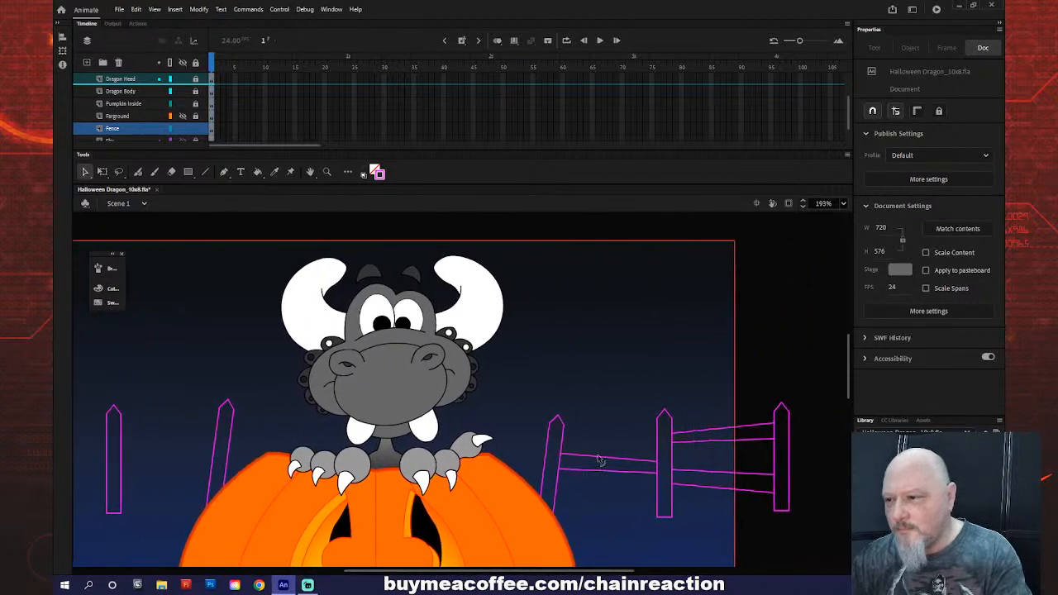
pyautogui.click(569, 457)
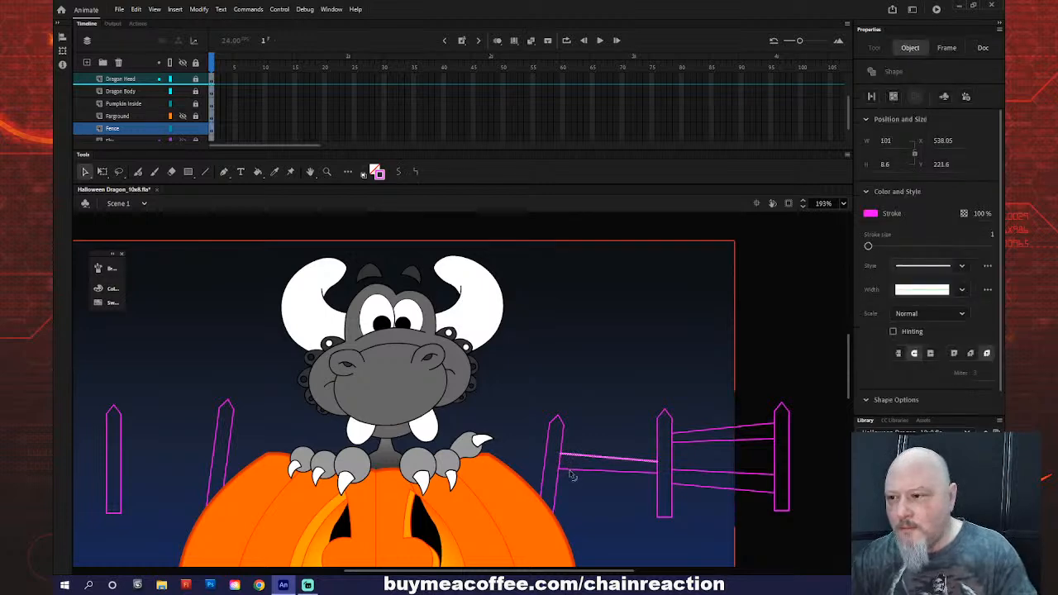
pyautogui.click(572, 474)
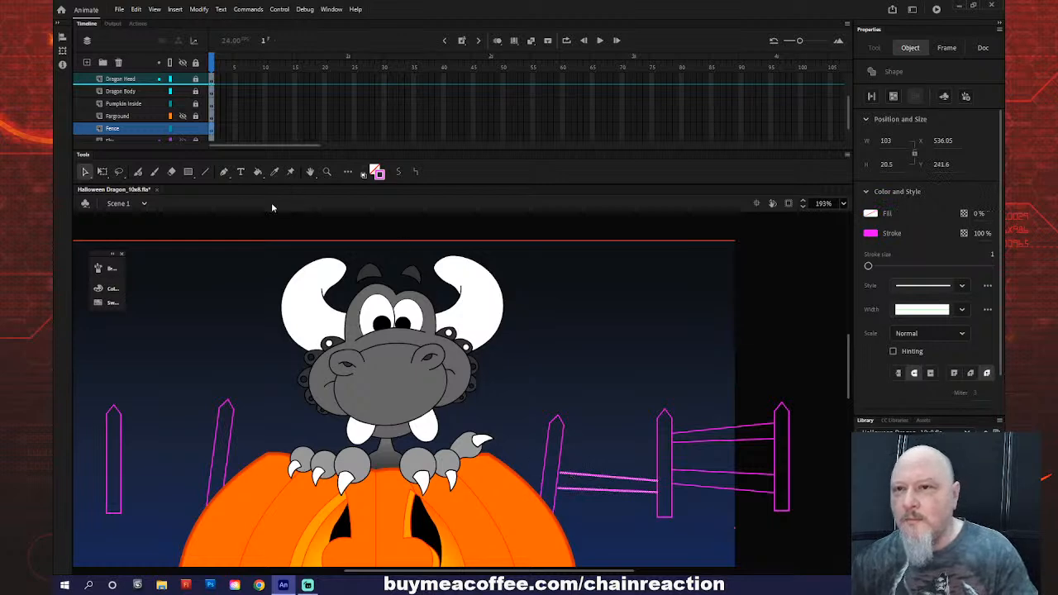
# - Draw a fallen board slanting down from the right-hand leaning picket across its rail toward the next picket's base
pyautogui.click(205, 172)
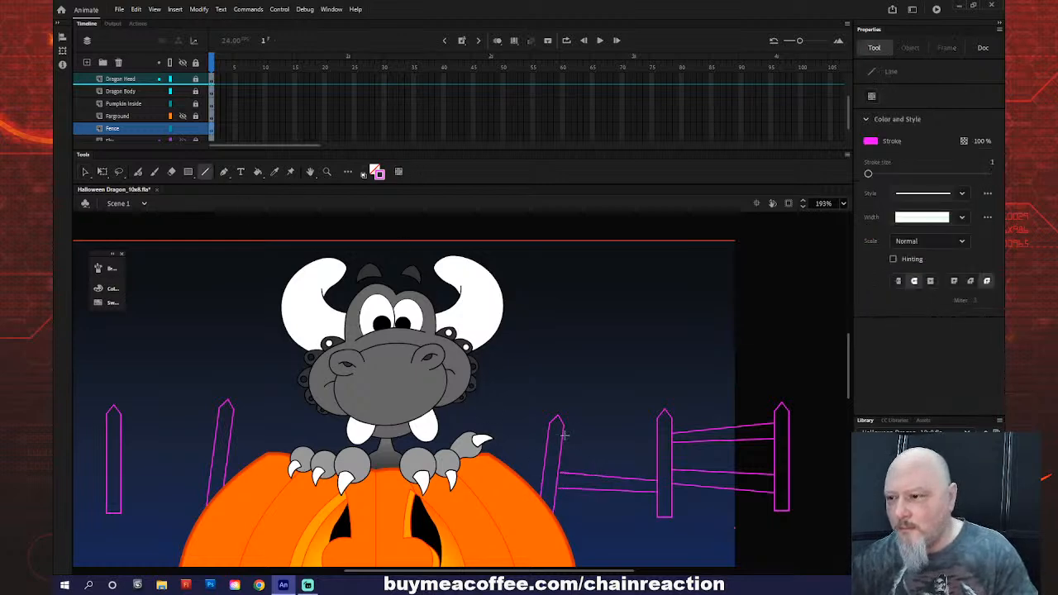
pyautogui.moveTo(562, 435); pyautogui.dragTo(648, 513)
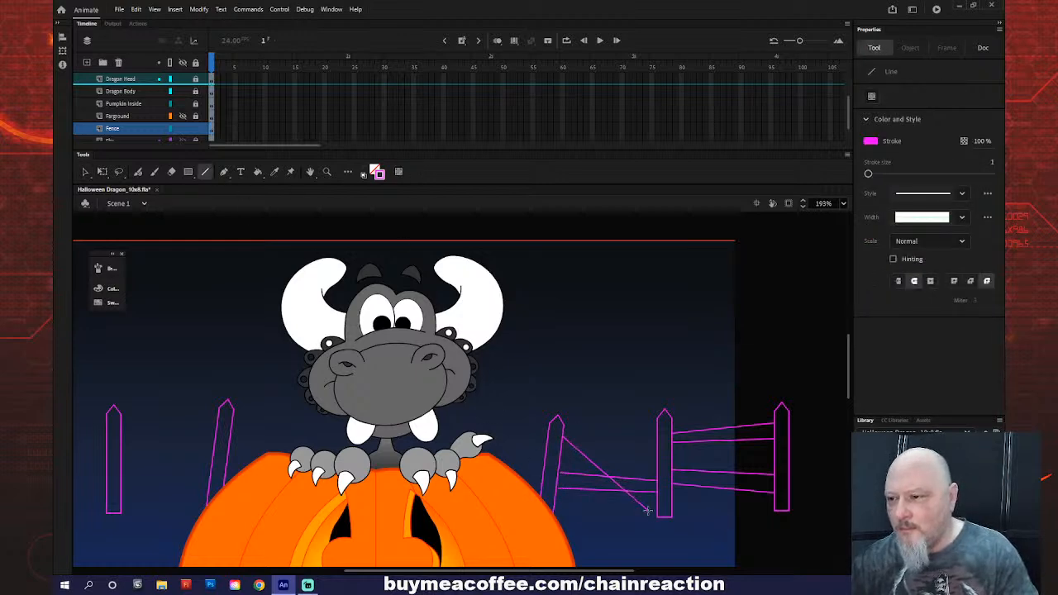
pyautogui.moveTo(562, 446); pyautogui.dragTo(642, 512)
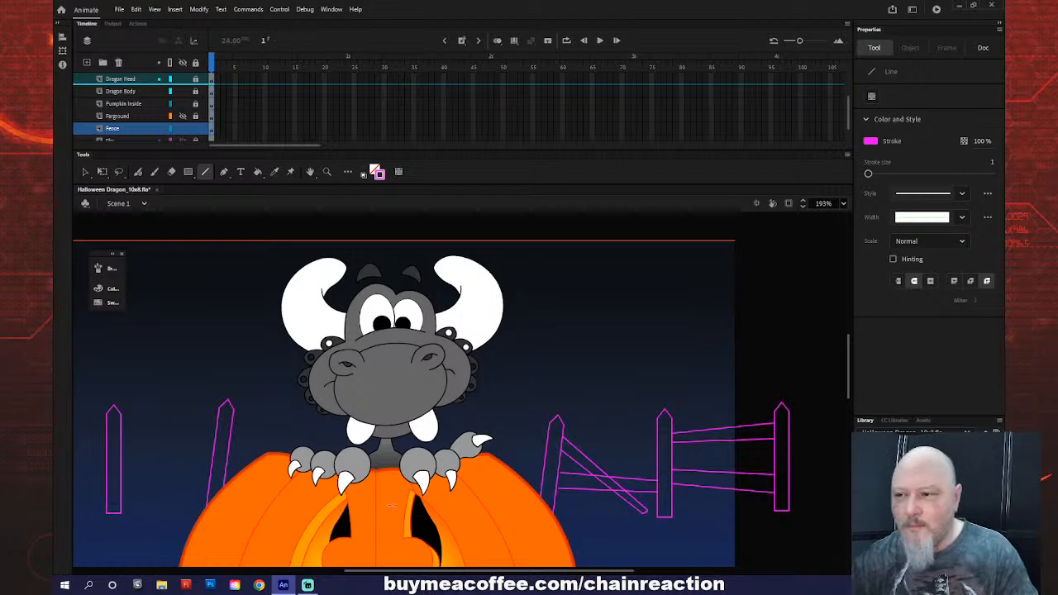
pyautogui.press('v')
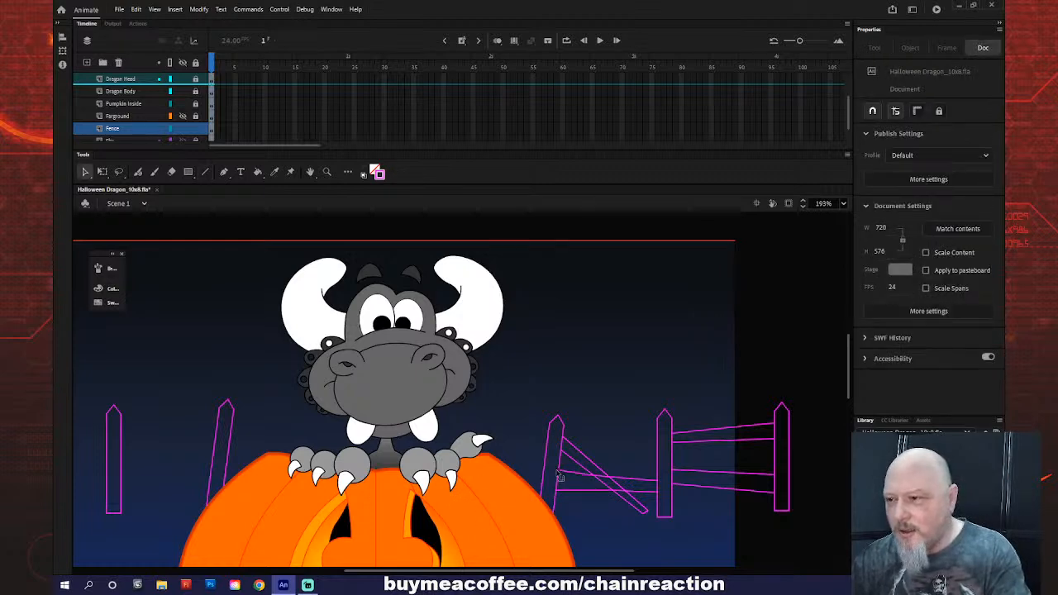
# - Draw an upper and a lower crooked rail with the Line tool in both gaps between the three pickets on the pumpkin's left
pyautogui.moveTo(498, 571); pyautogui.dragTo(396, 571)
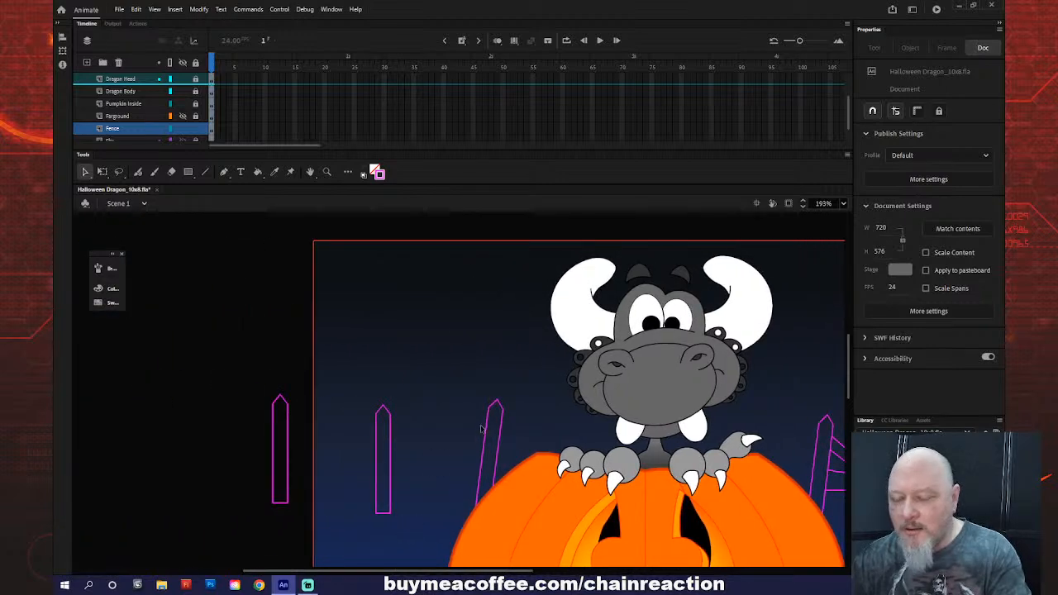
pyautogui.press('n')
pyautogui.moveTo(485, 424)
pyautogui.mouseDown()
pyautogui.moveTo(386, 432)
pyautogui.moveTo(480, 444)
pyautogui.mouseUp()
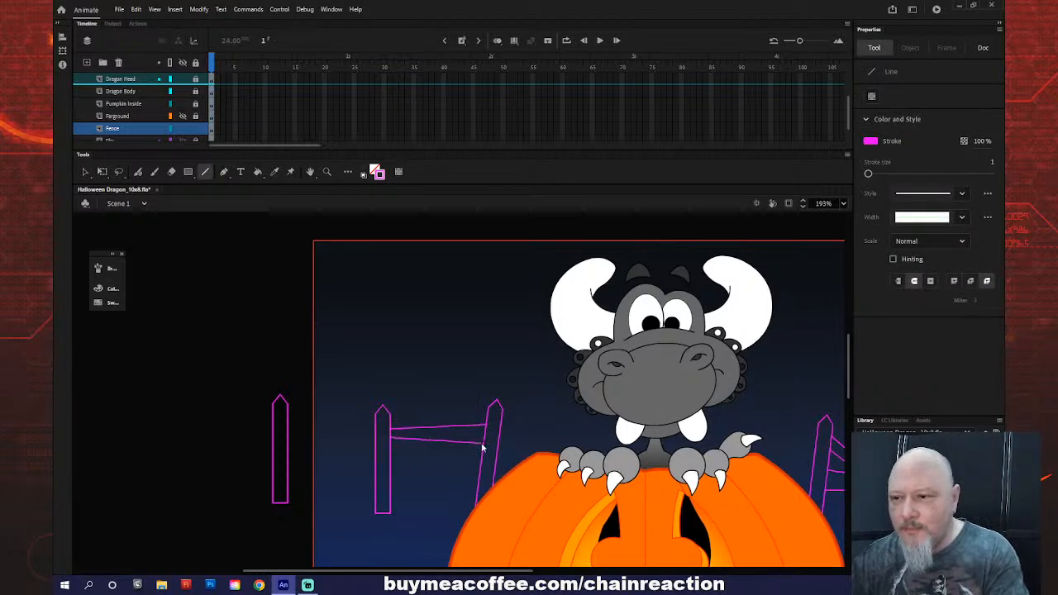
pyautogui.moveTo(476, 480)
pyautogui.mouseDown()
pyautogui.moveTo(389, 477)
pyautogui.moveTo(471, 498)
pyautogui.mouseUp()
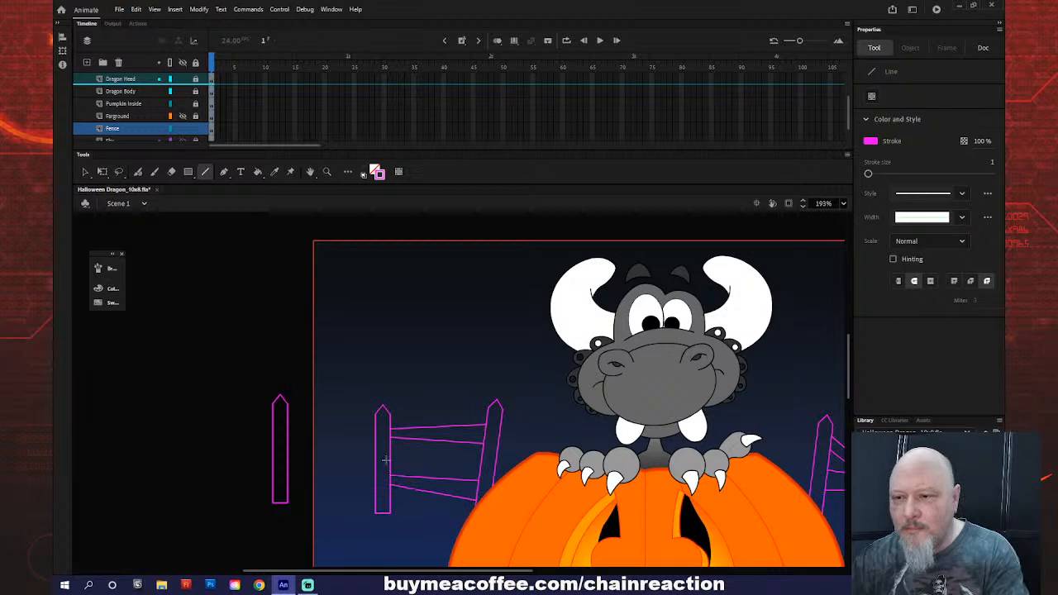
pyautogui.moveTo(374, 432); pyautogui.dragTo(376, 497)
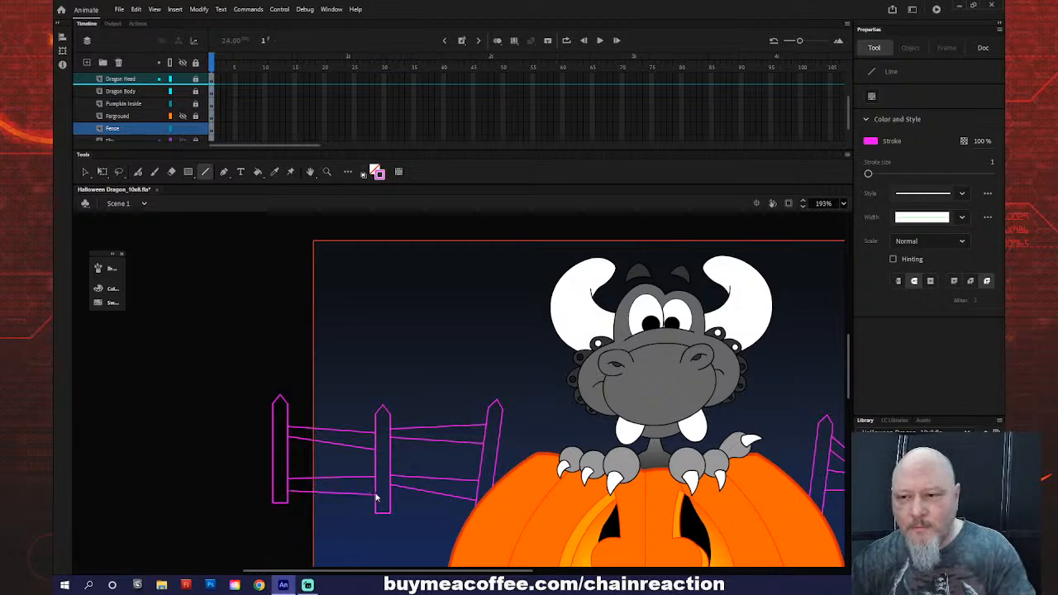
# - Cut a rounded notch about 13 px wide into the top edge of the upper rail beside the left leaning picket, deleting the straight segment across it
pyautogui.press('z')
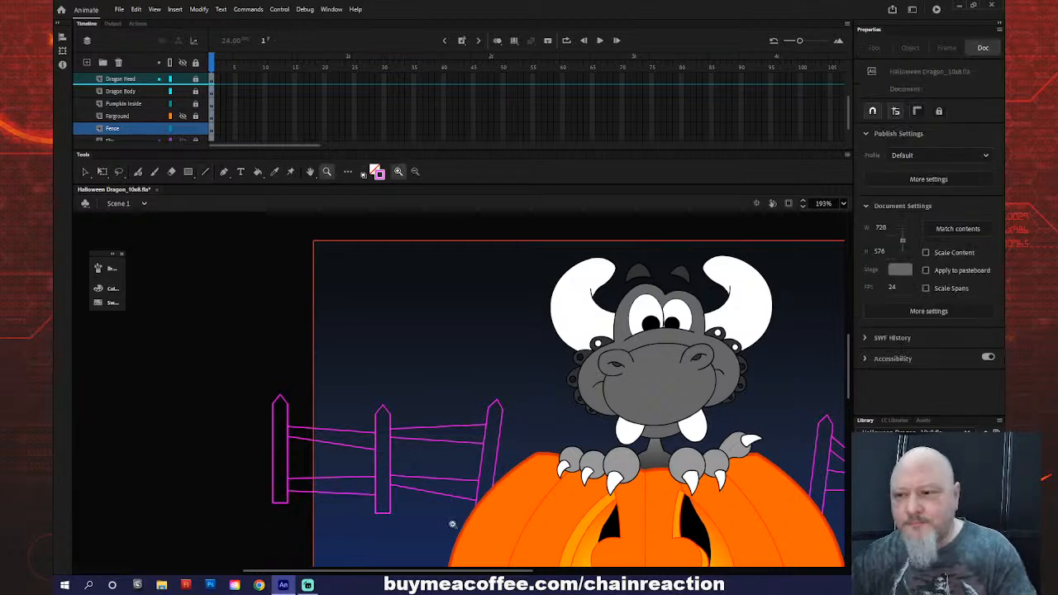
pyautogui.keyDown('alt'); pyautogui.click(446, 502); pyautogui.keyUp('alt')
pyautogui.moveTo(339, 310); pyautogui.dragTo(520, 420)
pyautogui.moveTo(448, 296); pyautogui.dragTo(583, 360)
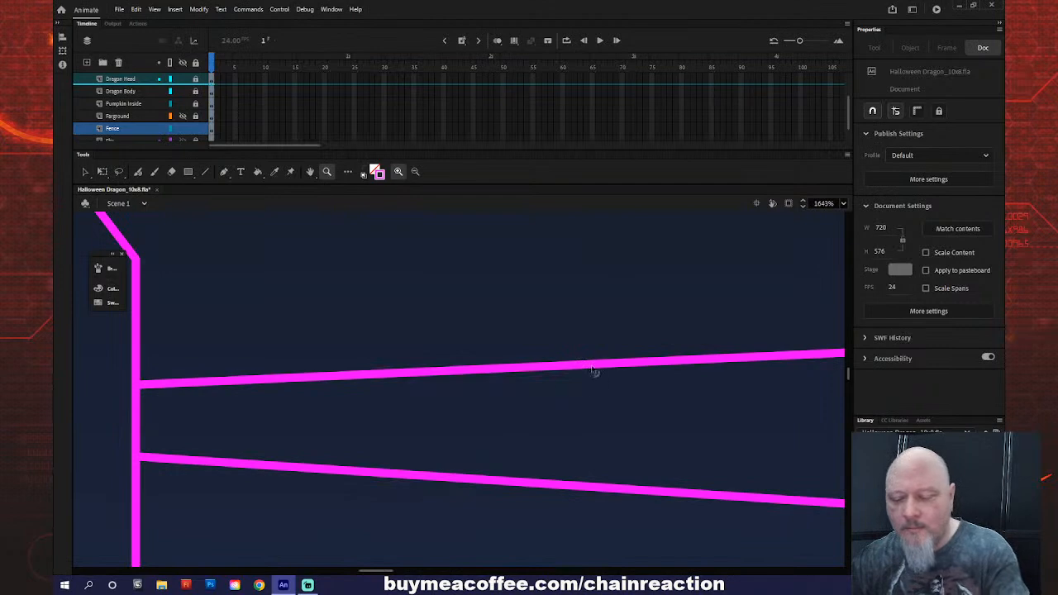
pyautogui.press('v')
pyautogui.press('n')
pyautogui.moveTo(621, 362)
pyautogui.mouseDown()
pyautogui.moveTo(588, 403)
pyautogui.moveTo(514, 367)
pyautogui.moveTo(566, 398)
pyautogui.moveTo(614, 397)
pyautogui.mouseUp()
pyautogui.press('v')
pyautogui.click(588, 372)
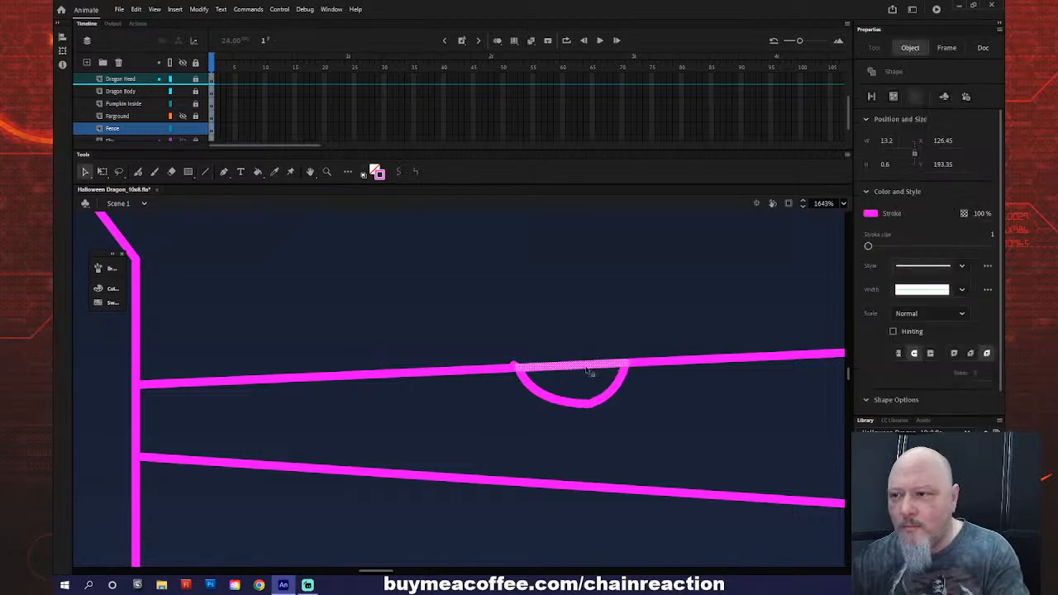
pyautogui.press('Delete')
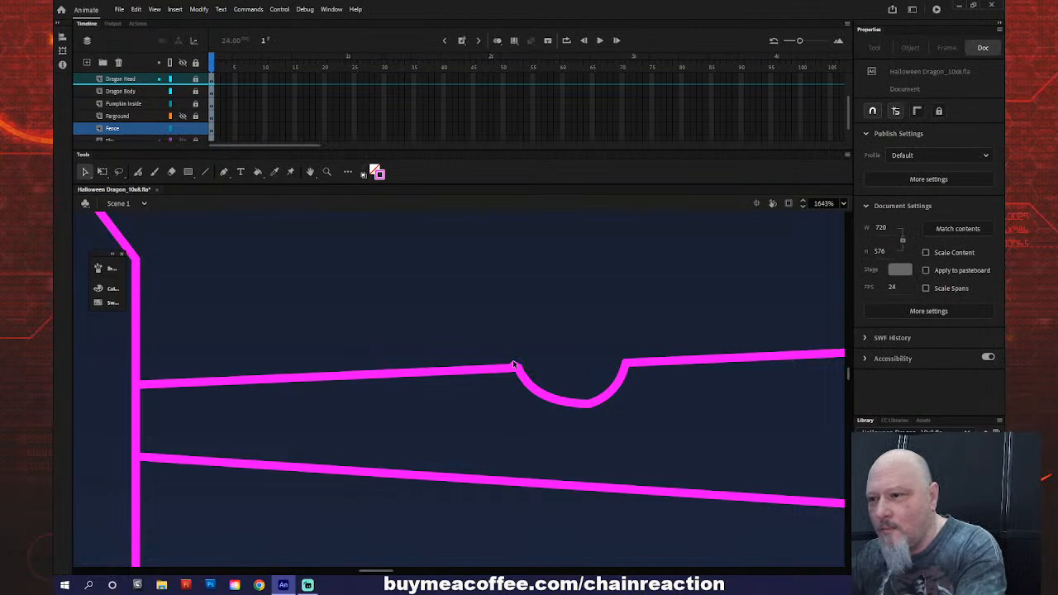
# - Remove the stray line end at the notch's left corner, then view the left fence section as a whole
pyautogui.click(516, 366)
pyautogui.click(525, 373)
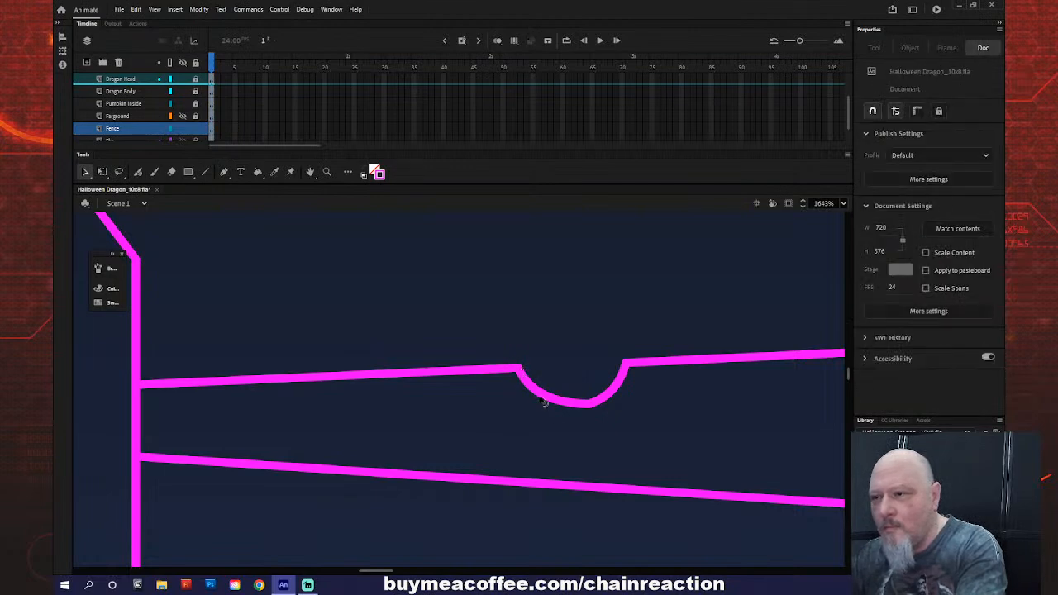
pyautogui.scroll(-5, 535, 527)
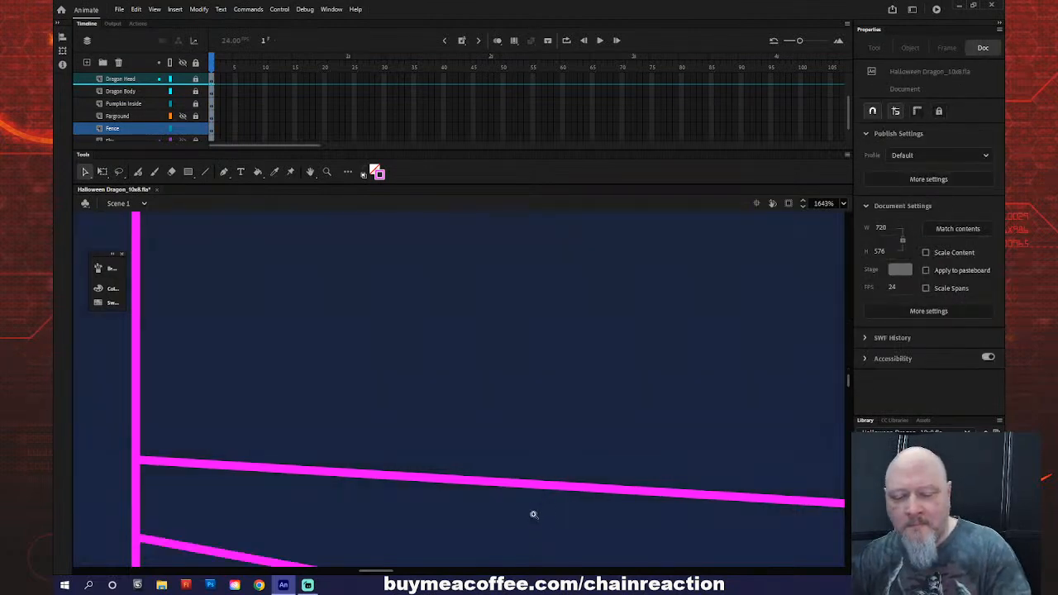
pyautogui.press('z')
pyautogui.keyDown('alt'); pyautogui.click(505, 489); pyautogui.keyUp('alt')
pyautogui.keyDown('alt'); pyautogui.click(495, 459); pyautogui.keyUp('alt')
pyautogui.keyDown('alt'); pyautogui.click(499, 448); pyautogui.keyUp('alt')
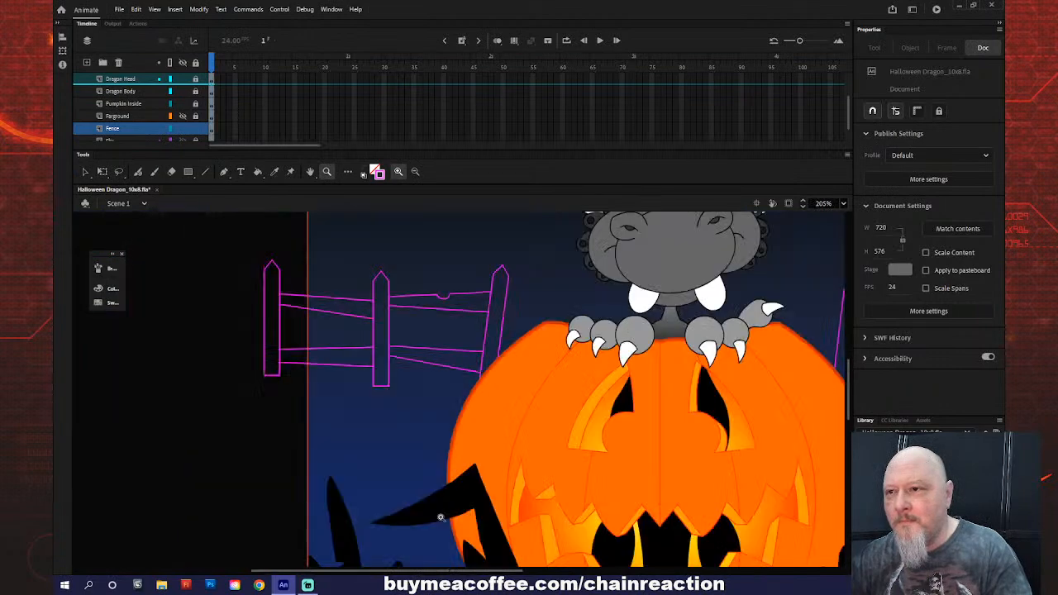
# - Cut a small triangular notch into the pumpkin-facing edge of the leaning picket on the pumpkin's right, deleting the stray end and straight segment across it
pyautogui.moveTo(388, 571); pyautogui.dragTo(521, 572)
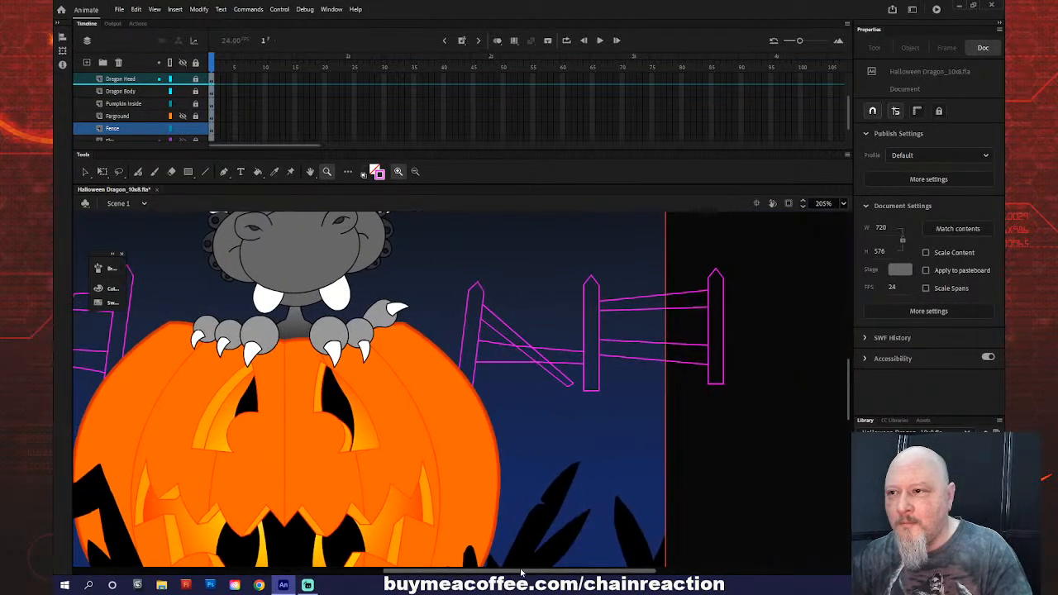
pyautogui.moveTo(444, 285); pyautogui.dragTo(506, 369)
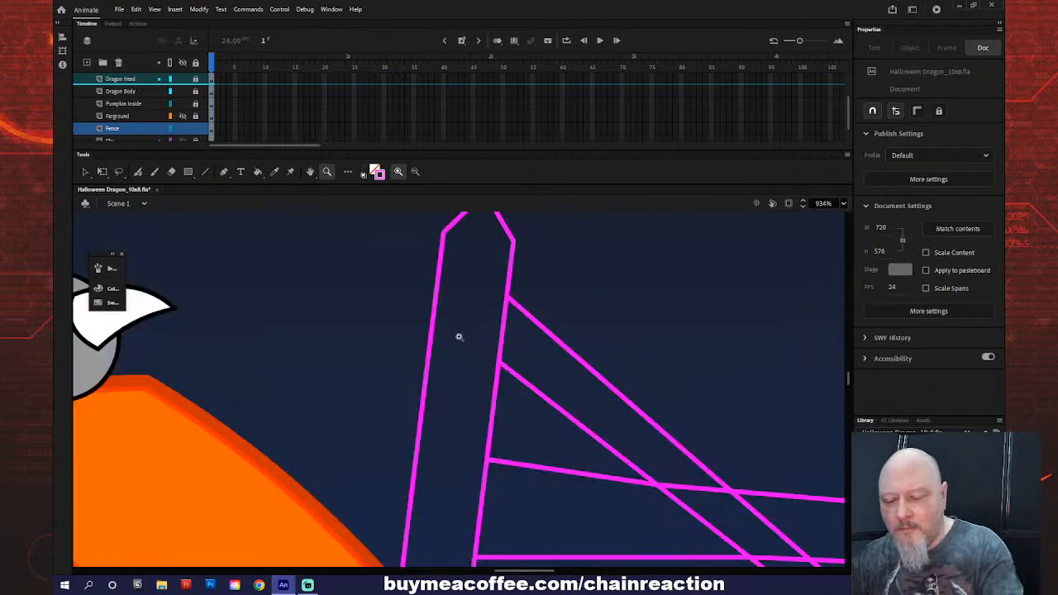
pyautogui.press('n')
pyautogui.moveTo(430, 334); pyautogui.dragTo(421, 367)
pyautogui.press('v')
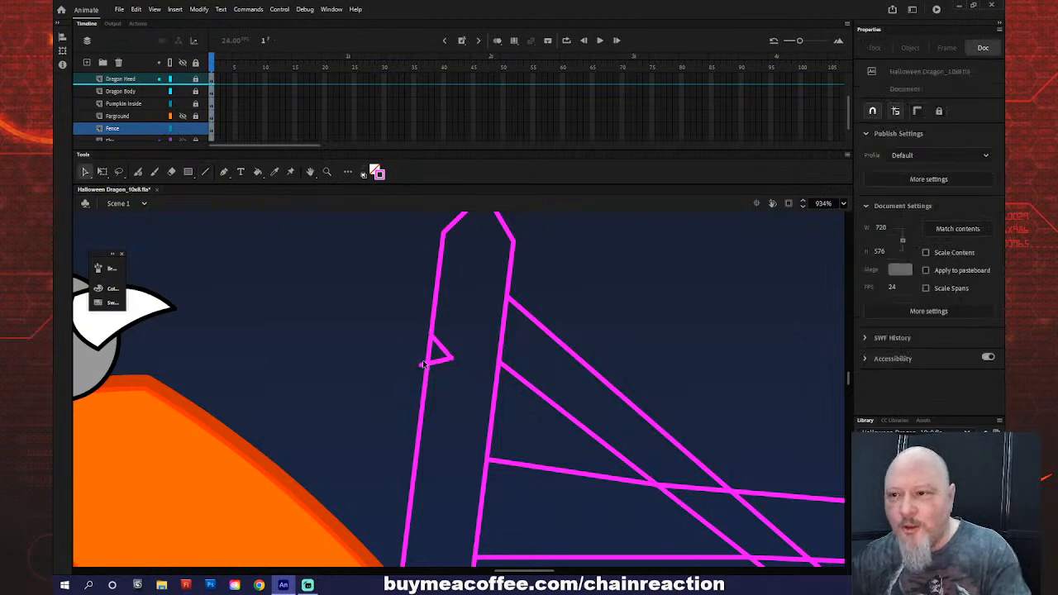
pyautogui.click(423, 369)
pyautogui.click(431, 361)
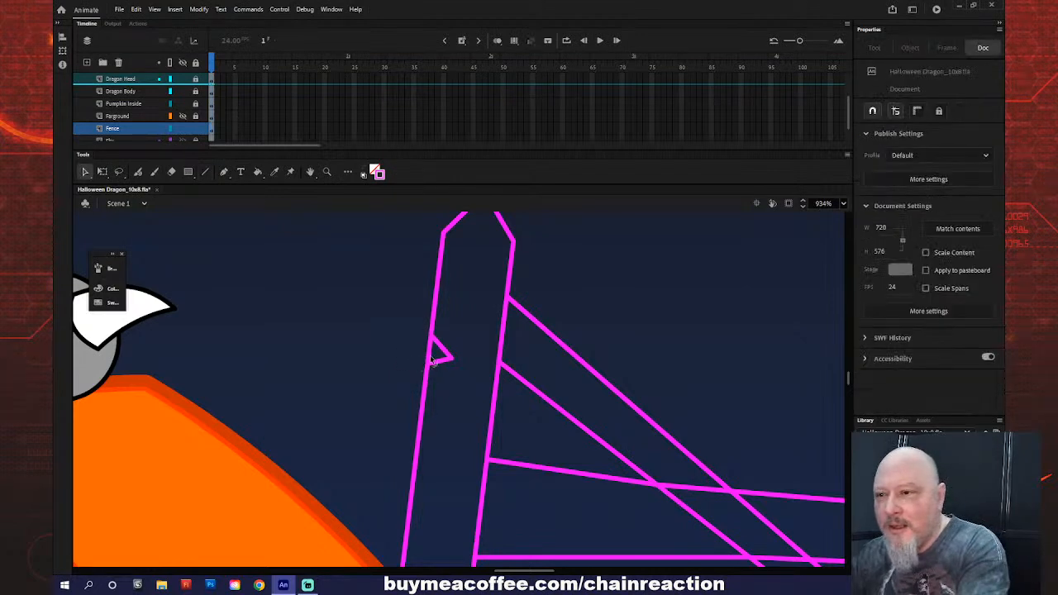
pyautogui.click(429, 354)
pyautogui.press('Delete')
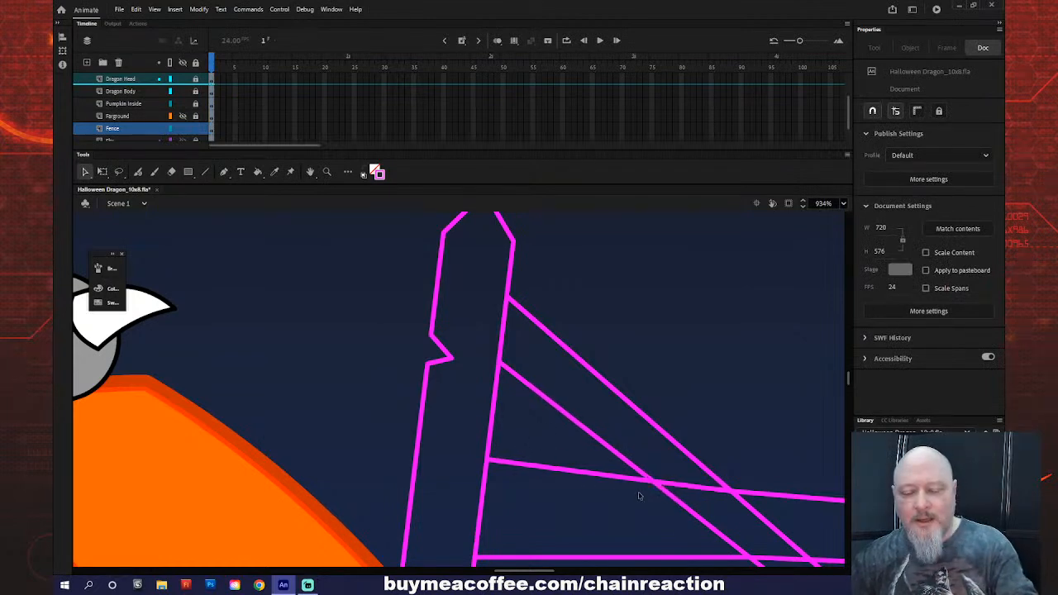
# - Show the Farground layer and sample the dark hill colour #16181D as the fill colour
pyautogui.press('z')
pyautogui.keyDown('alt'); pyautogui.click(589, 472); pyautogui.keyUp('alt')
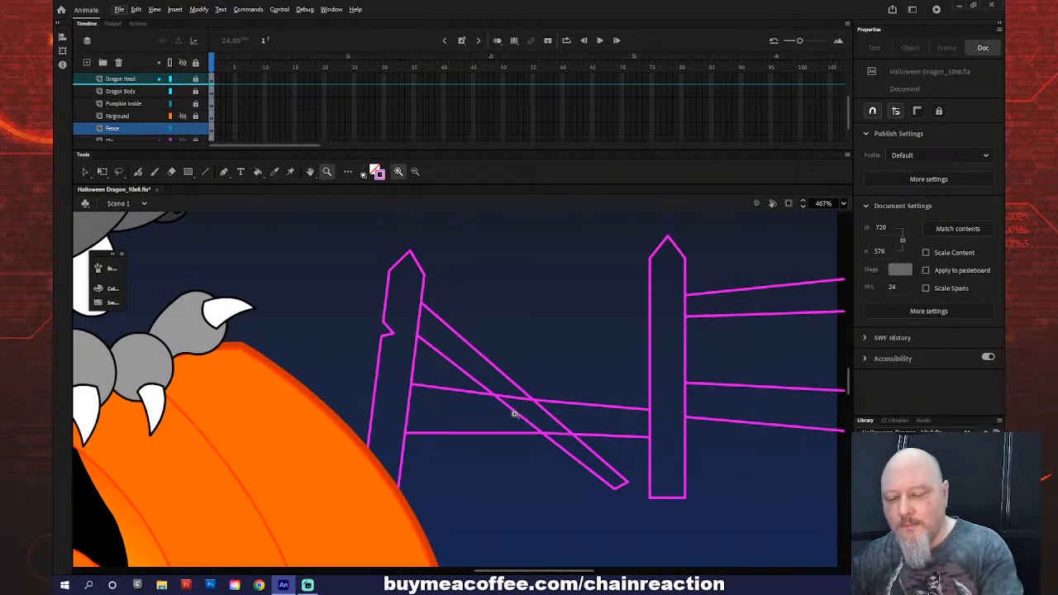
pyautogui.keyDown('alt'); pyautogui.click(479, 430); pyautogui.keyUp('alt')
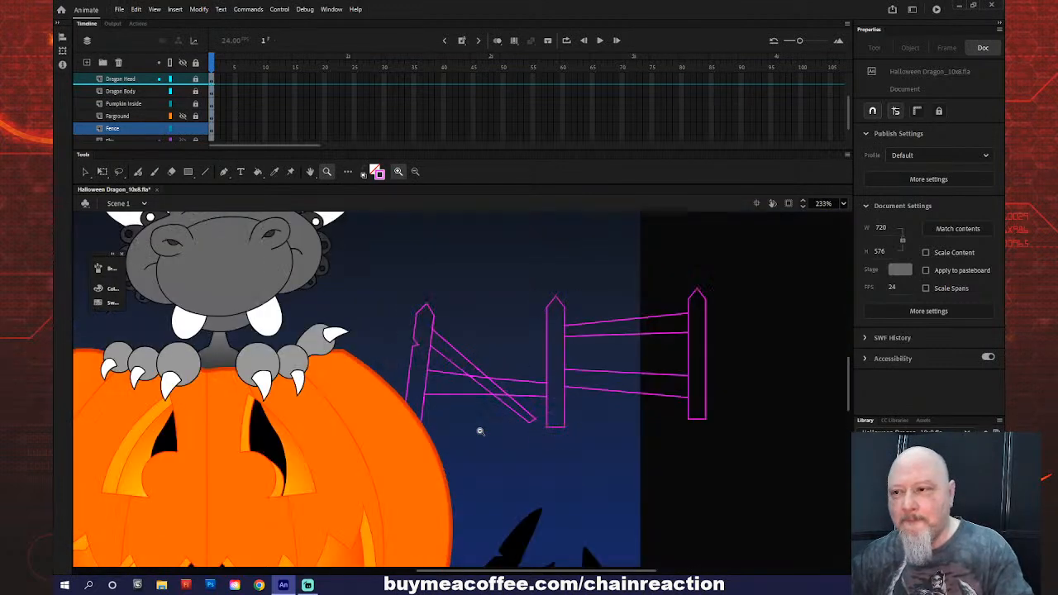
pyautogui.click(183, 116)
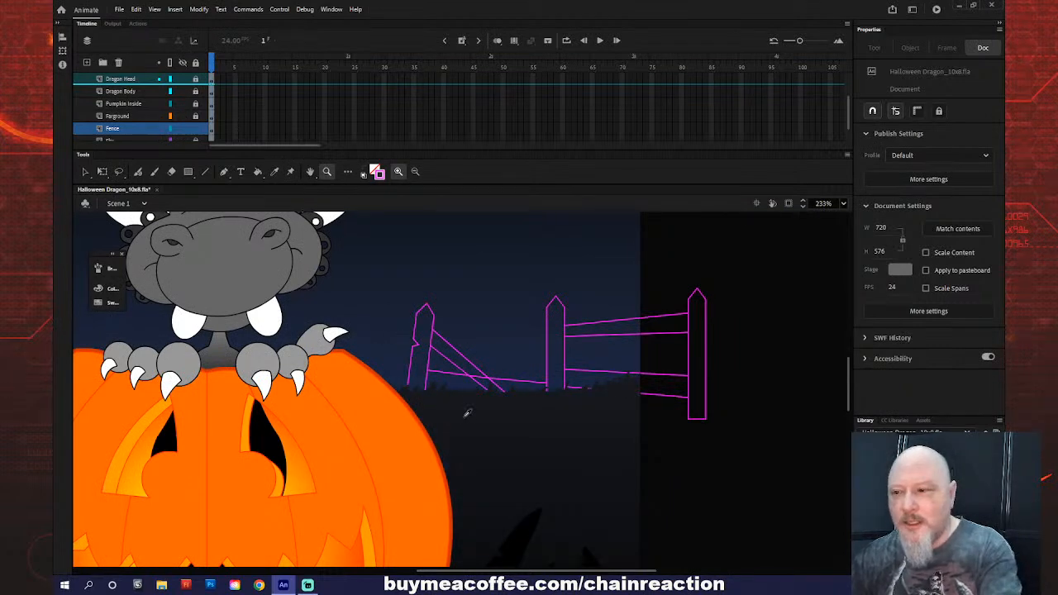
pyautogui.press('i')
pyautogui.click(486, 393)
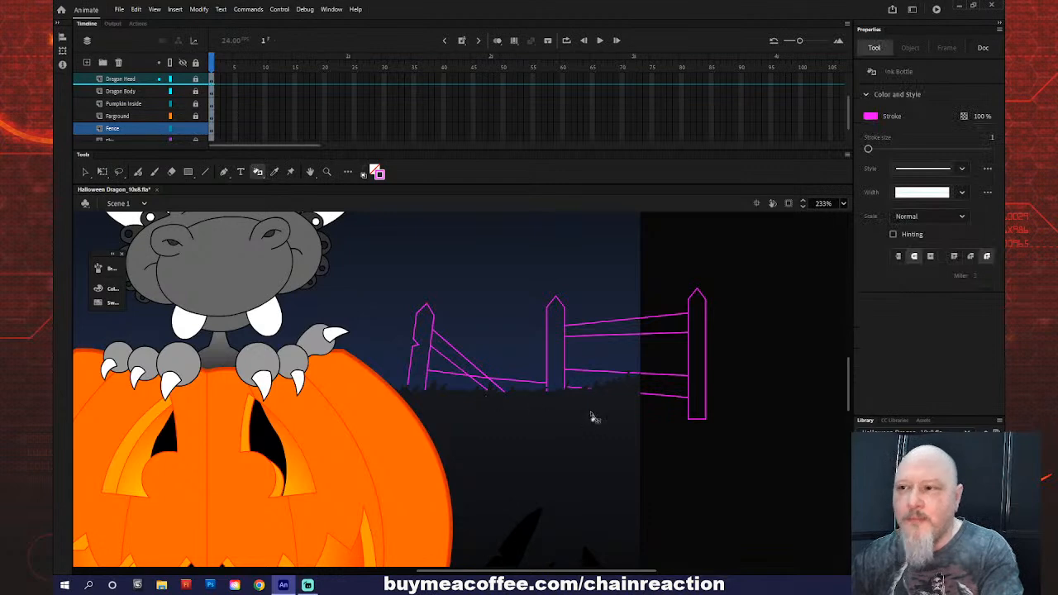
pyautogui.click(377, 172)
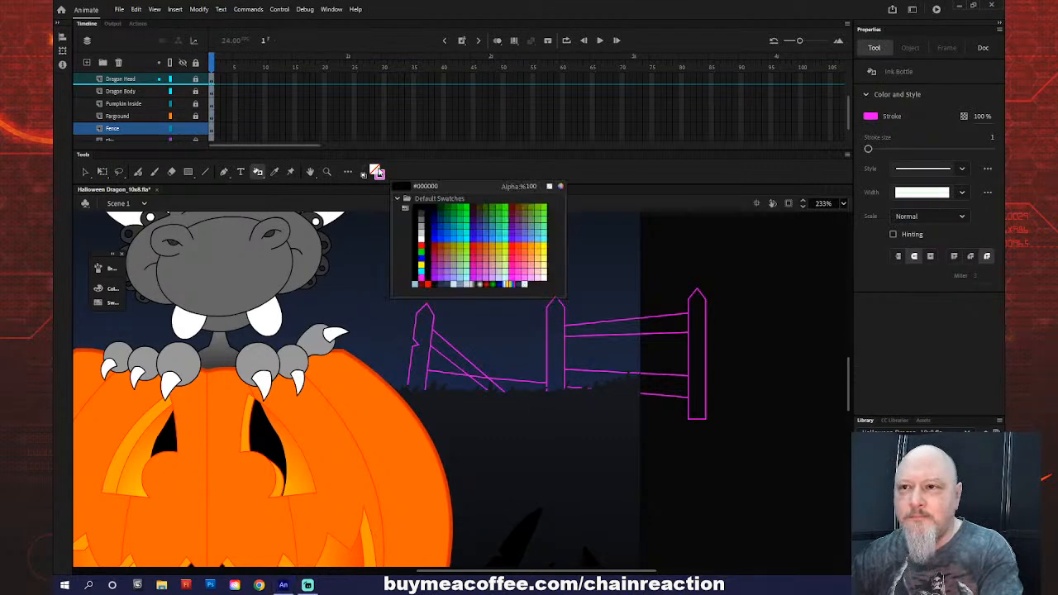
pyautogui.press('i')
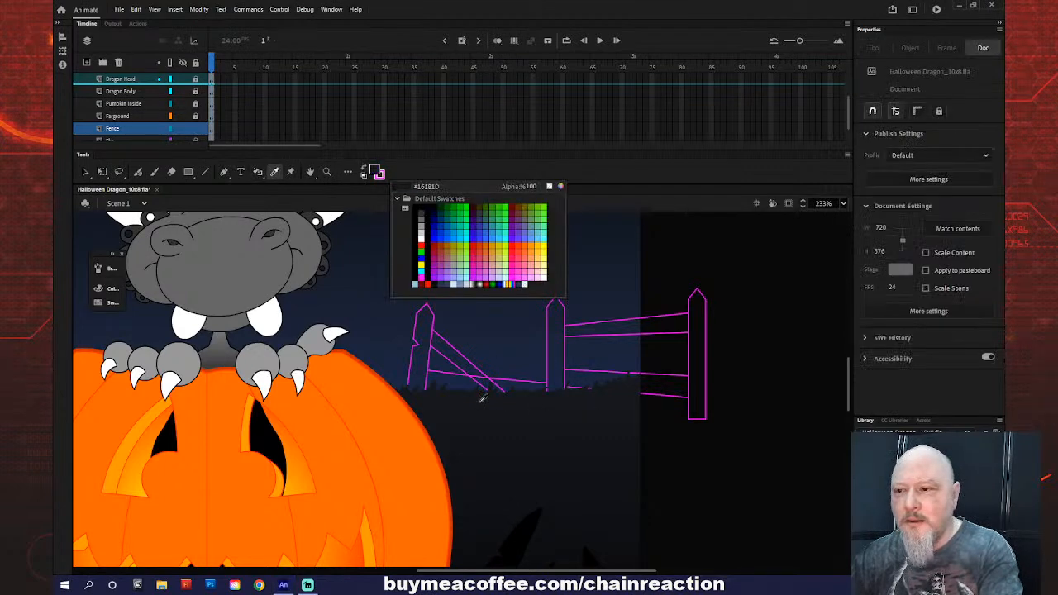
pyautogui.click(479, 397)
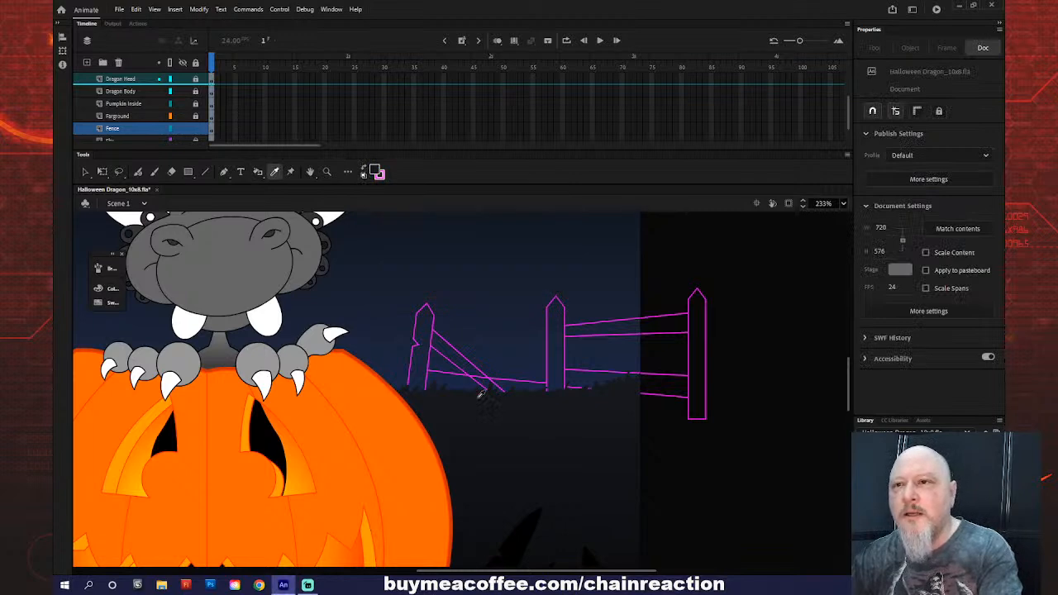
# - Fill the pickets, rails and fallen board of the fence section on the pumpkin's right with the sampled hill colour
pyautogui.click(434, 335)
pyautogui.click(425, 344)
pyautogui.click(448, 381)
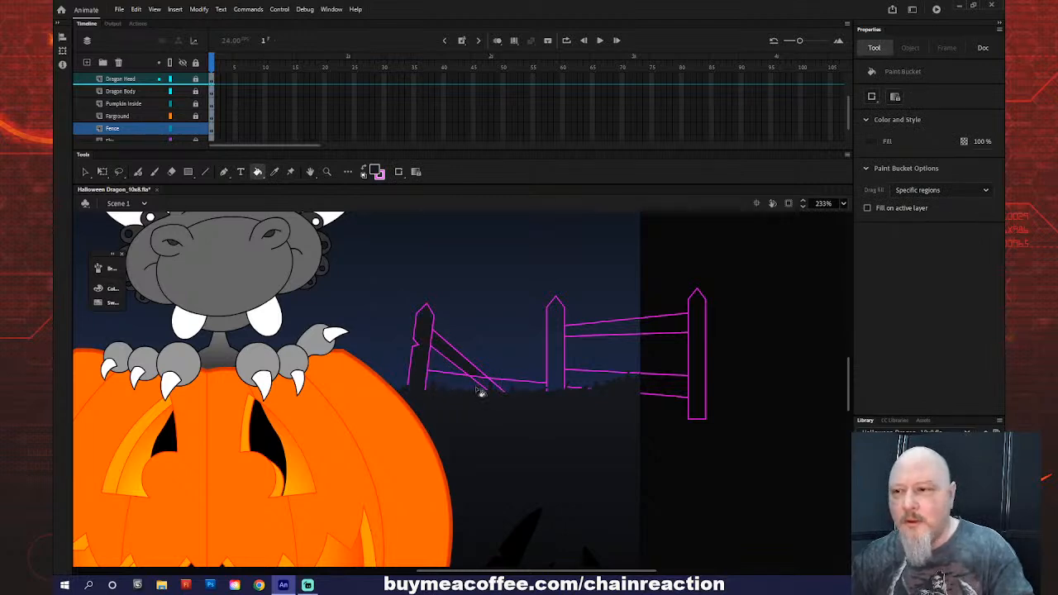
pyautogui.click(519, 385)
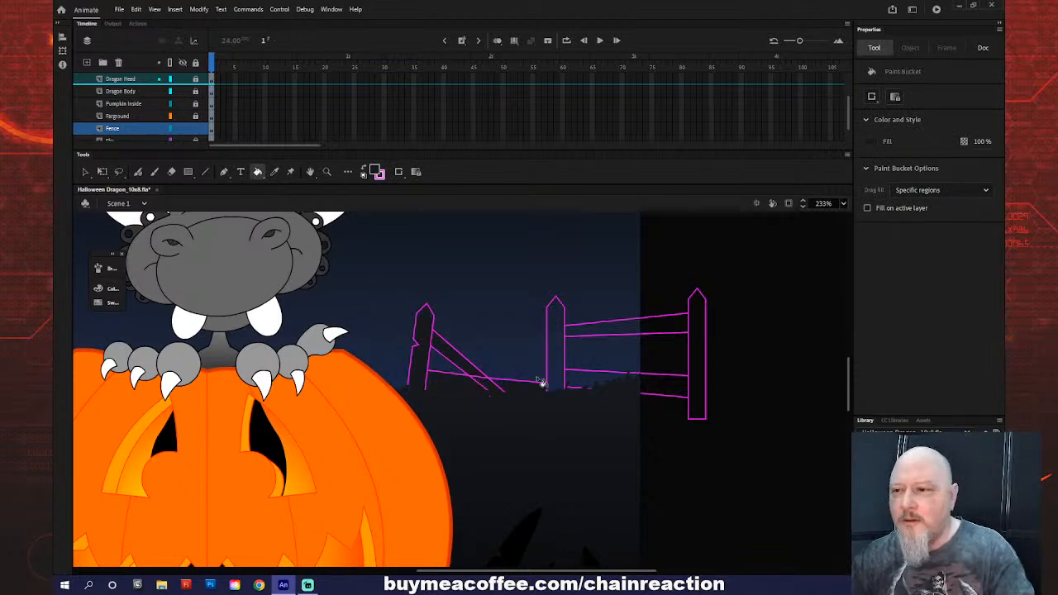
pyautogui.click(554, 367)
pyautogui.click(587, 330)
pyautogui.click(582, 376)
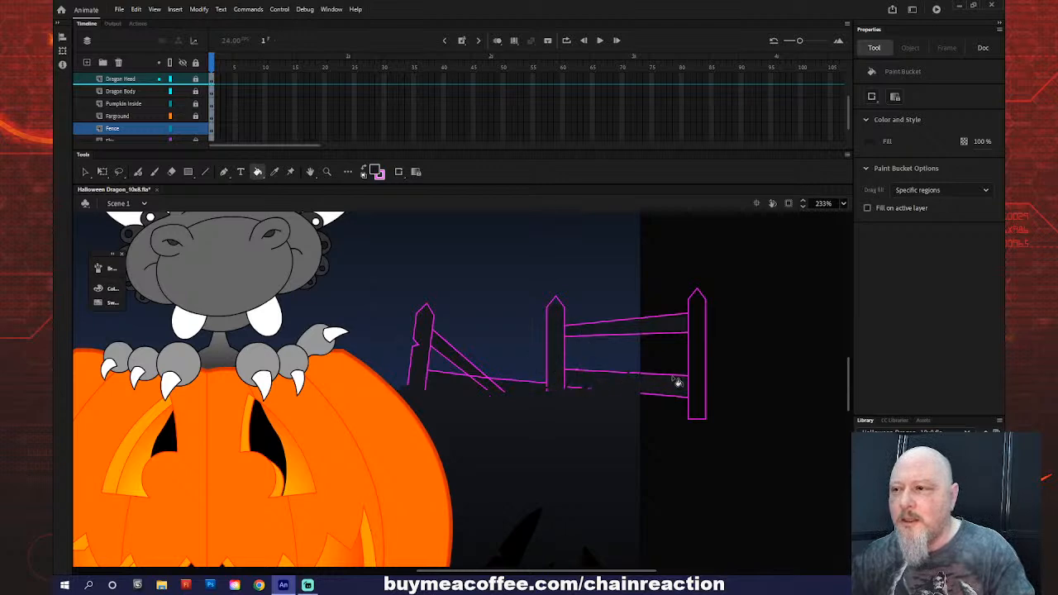
pyautogui.click(698, 378)
# - Fill the pickets and rails of the fence section on the pumpkin's left with the same dark hill colour
pyautogui.moveTo(570, 570); pyautogui.dragTo(404, 570)
pyautogui.click(547, 359)
pyautogui.click(515, 333)
pyautogui.click(408, 358)
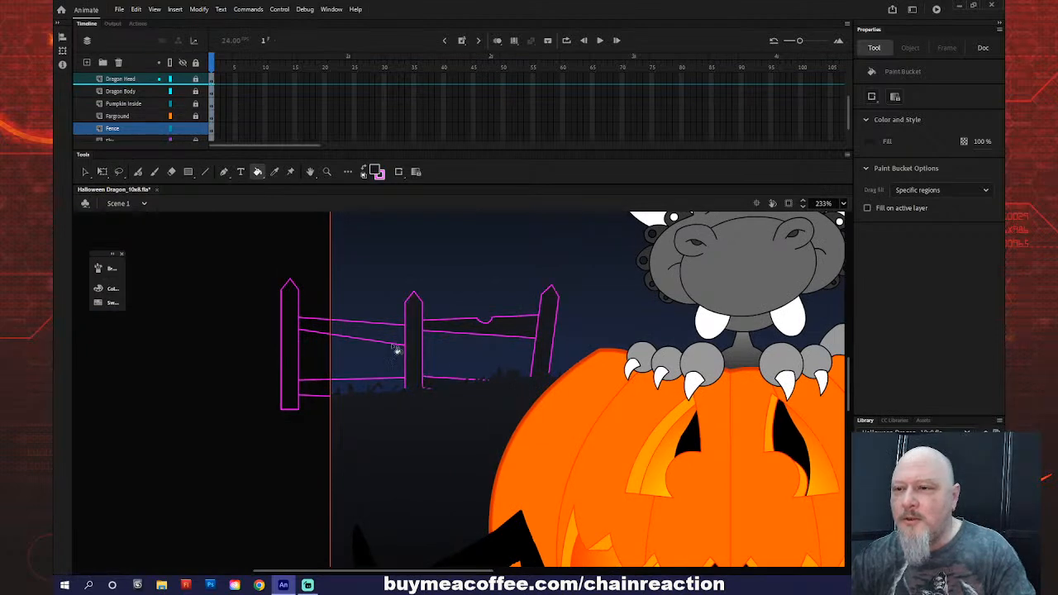
pyautogui.click(378, 336)
pyautogui.click(310, 388)
pyautogui.click(293, 387)
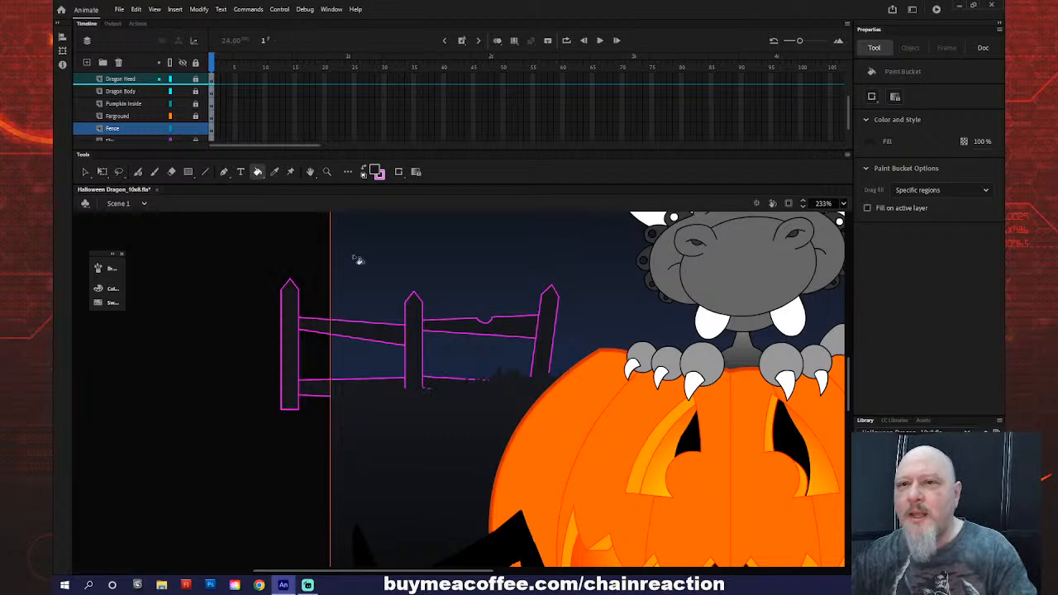
# - Select all artwork on the Fence layer and lighten its fill to the dark blue-grey #212327
pyautogui.click(137, 130)
pyautogui.click(377, 172)
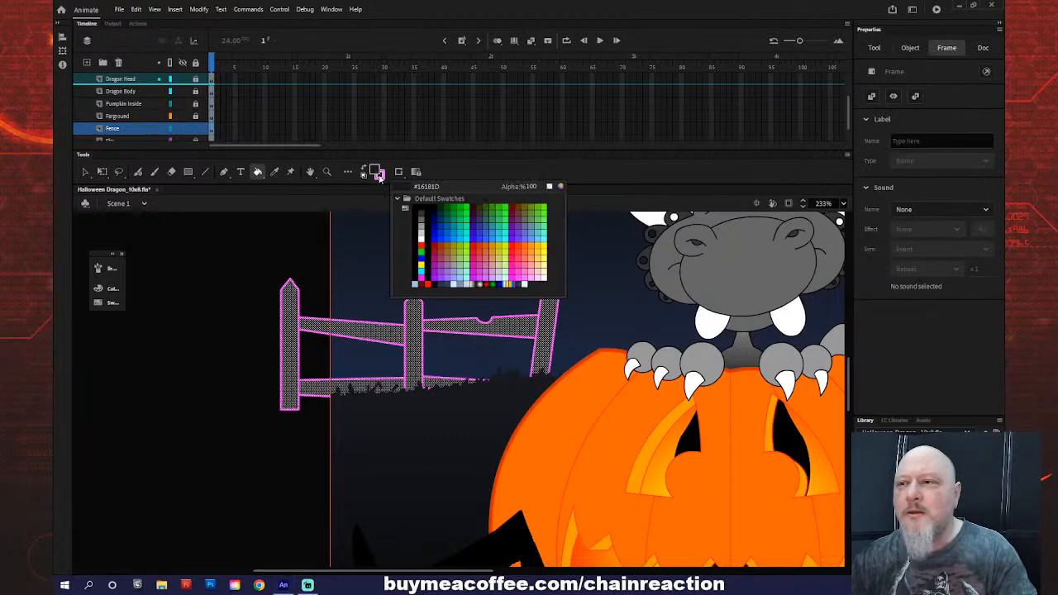
pyautogui.click(560, 187)
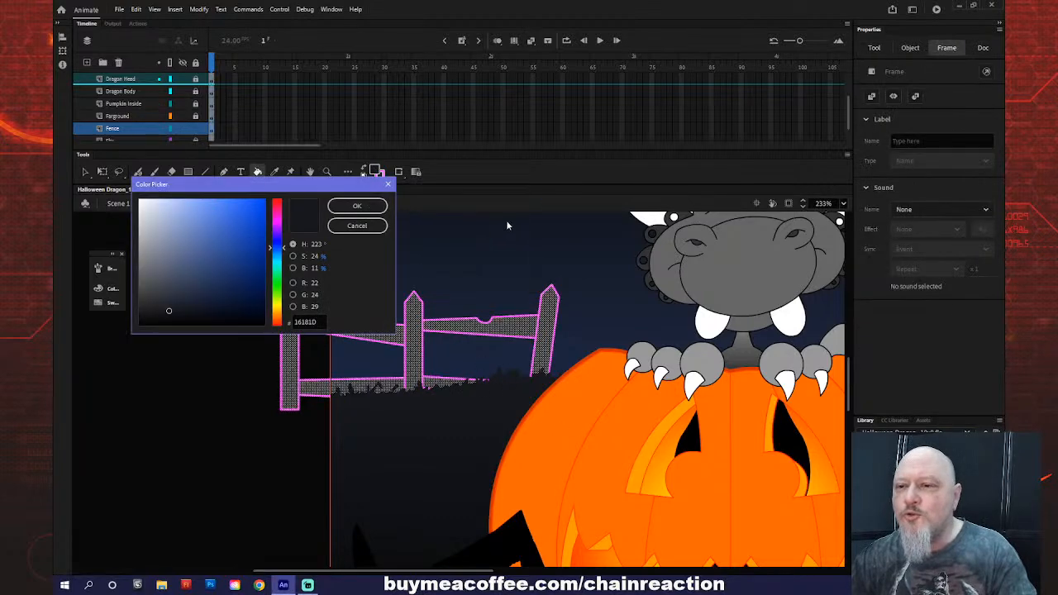
pyautogui.click(160, 309)
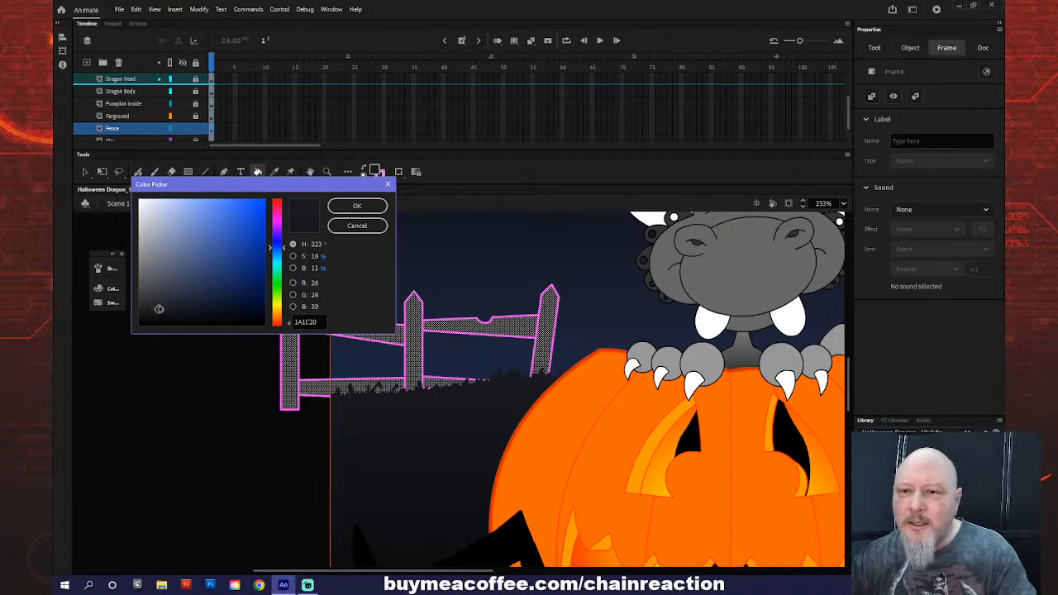
pyautogui.click(339, 208)
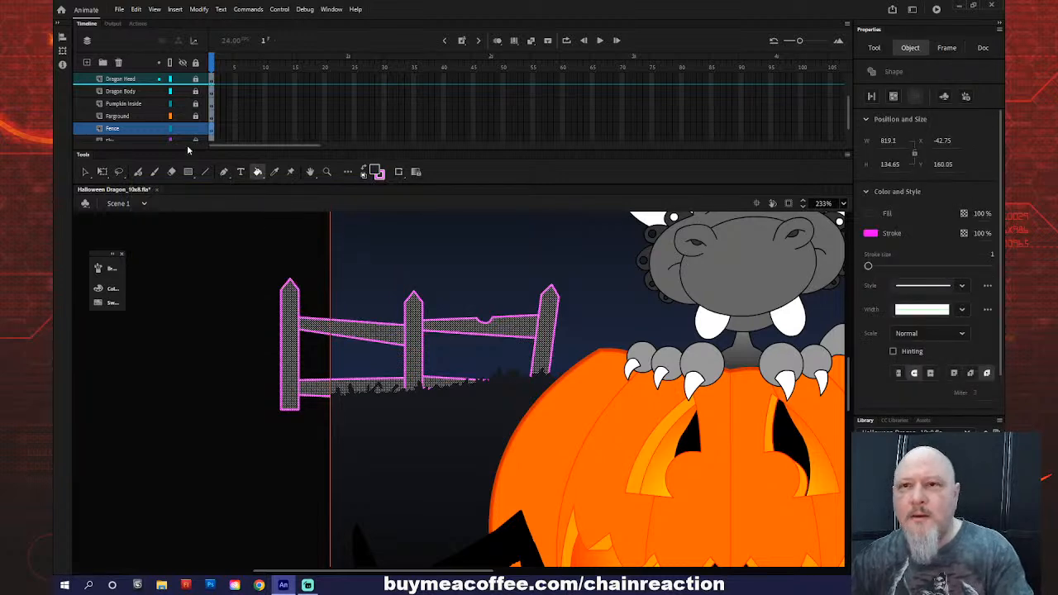
pyautogui.hotkey('ctrl', 'shift', 'a')
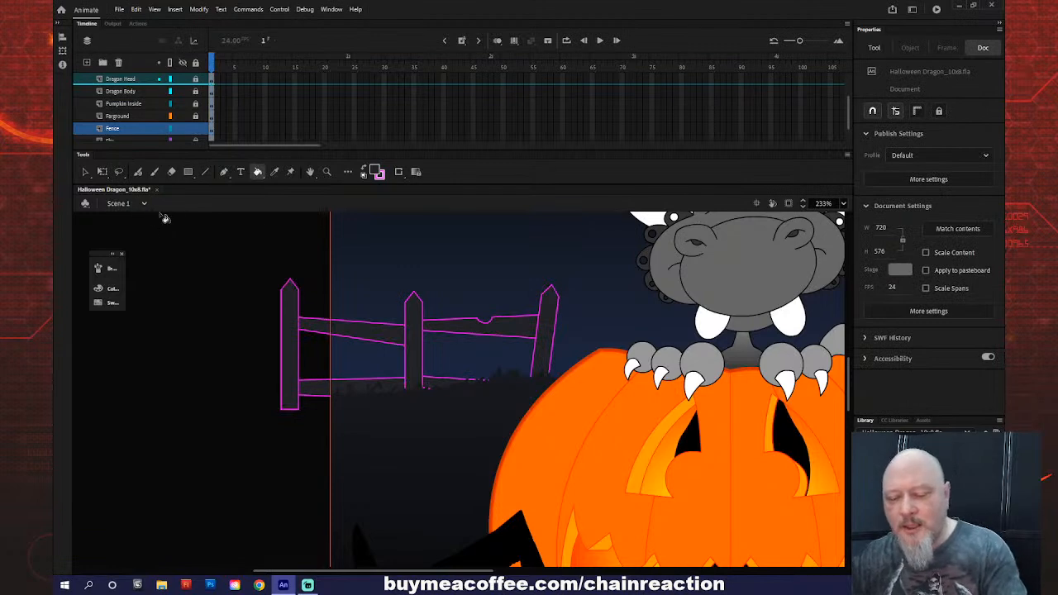
# - Recolour all magenta outlines on the Fence layer to match the fence's dark blue-grey fill
pyautogui.click(149, 134)
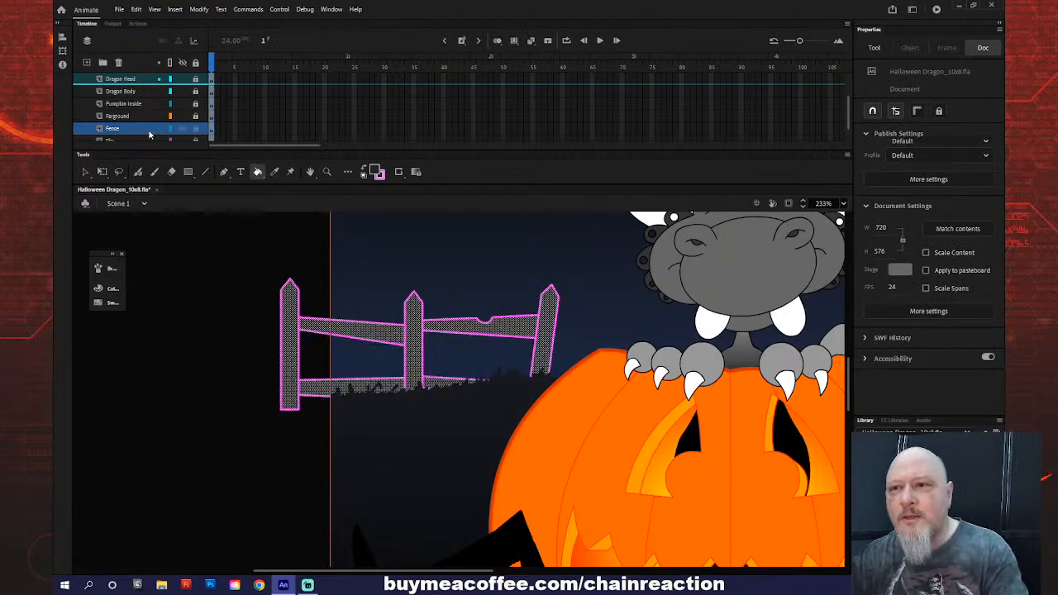
pyautogui.click(377, 172)
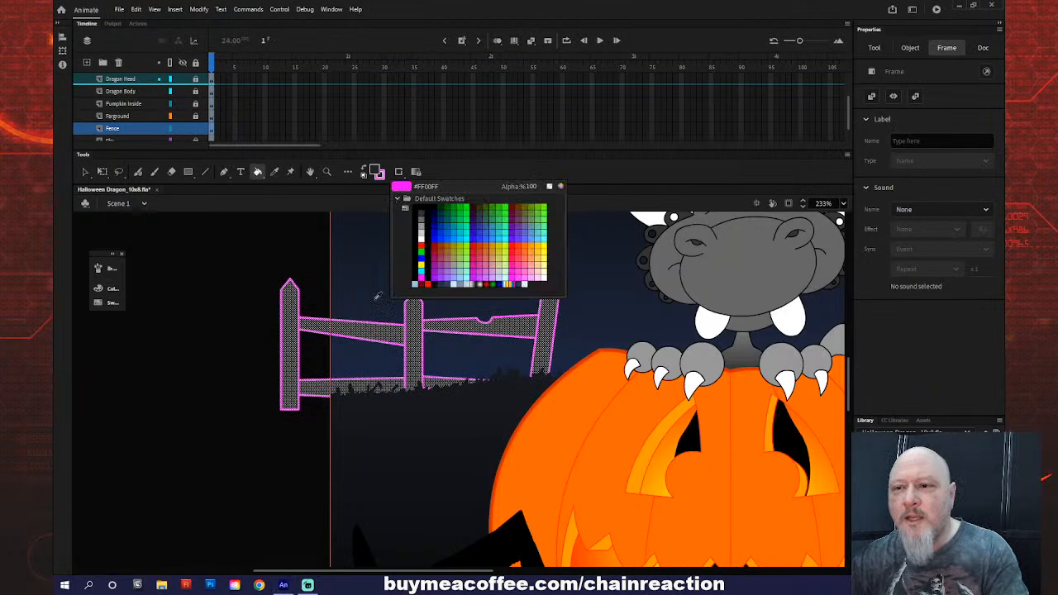
pyautogui.click(549, 184)
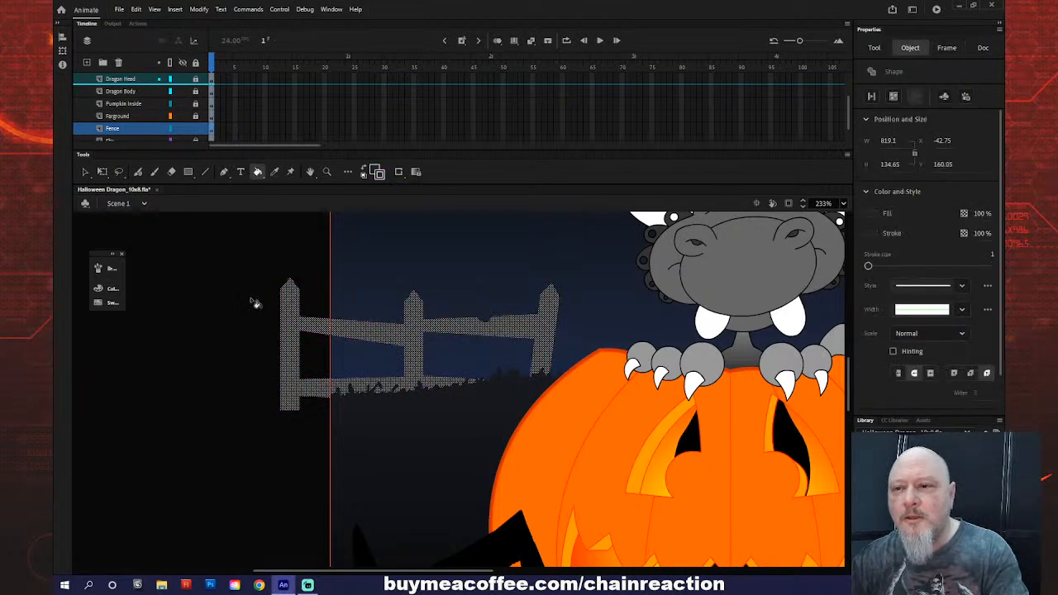
pyautogui.click(180, 146)
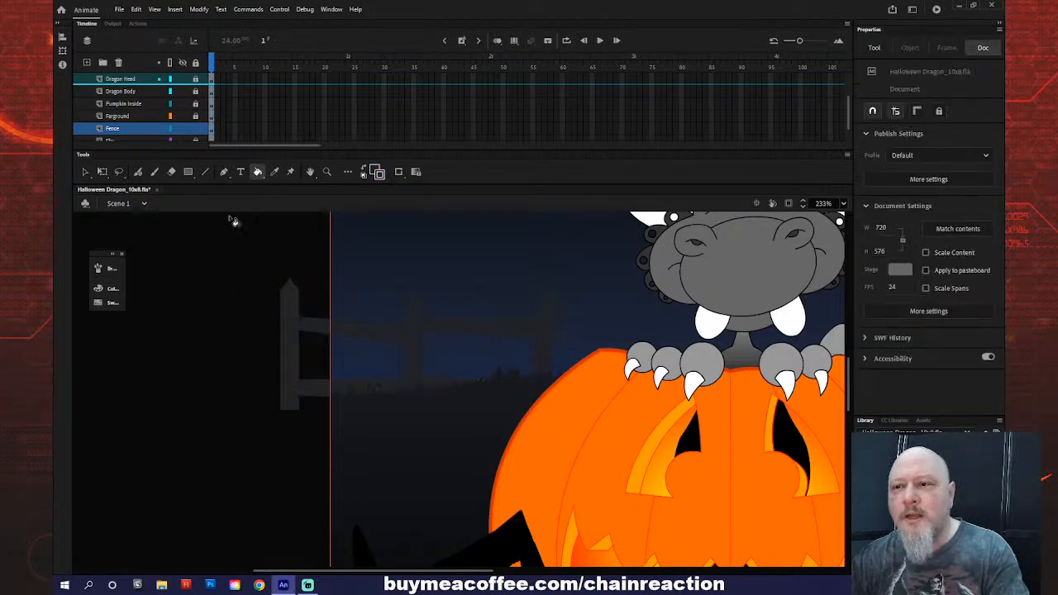
# - Darken the fill of the whole fence to a near-black blue-grey, judging it against the full illustration
pyautogui.press('z')
pyautogui.keyDown('alt'); pyautogui.click(331, 319); pyautogui.keyUp('alt')
pyautogui.keyDown('alt'); pyautogui.click(345, 332); pyautogui.keyUp('alt')
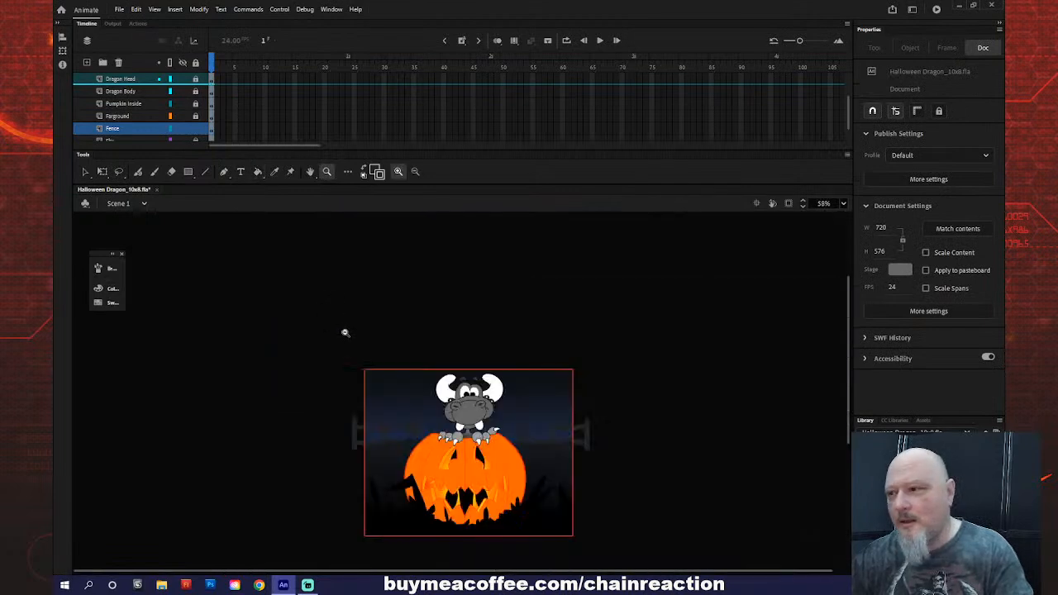
pyautogui.moveTo(310, 334); pyautogui.dragTo(620, 563)
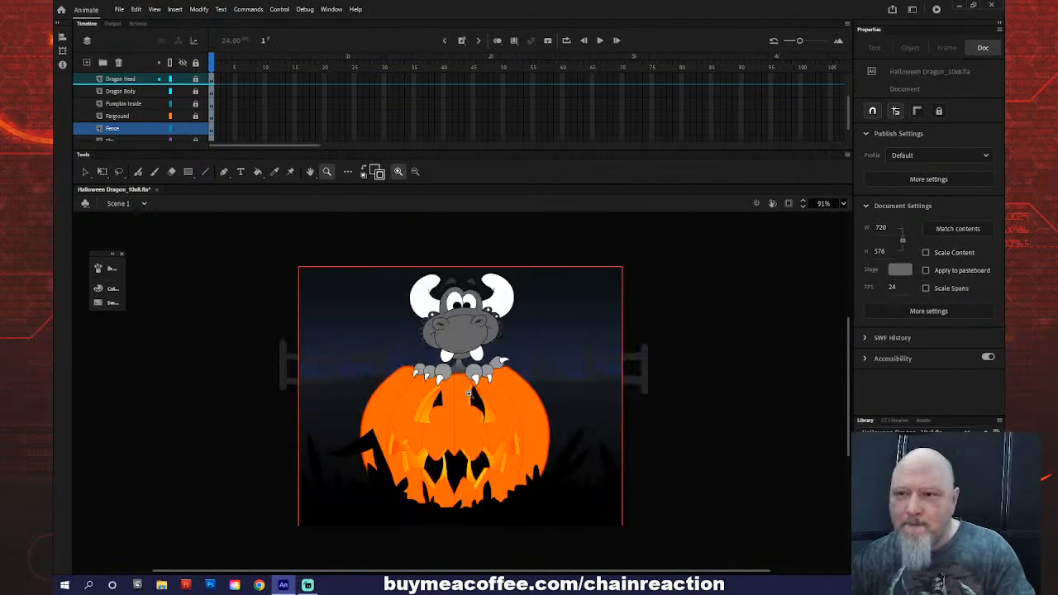
pyautogui.click(150, 133)
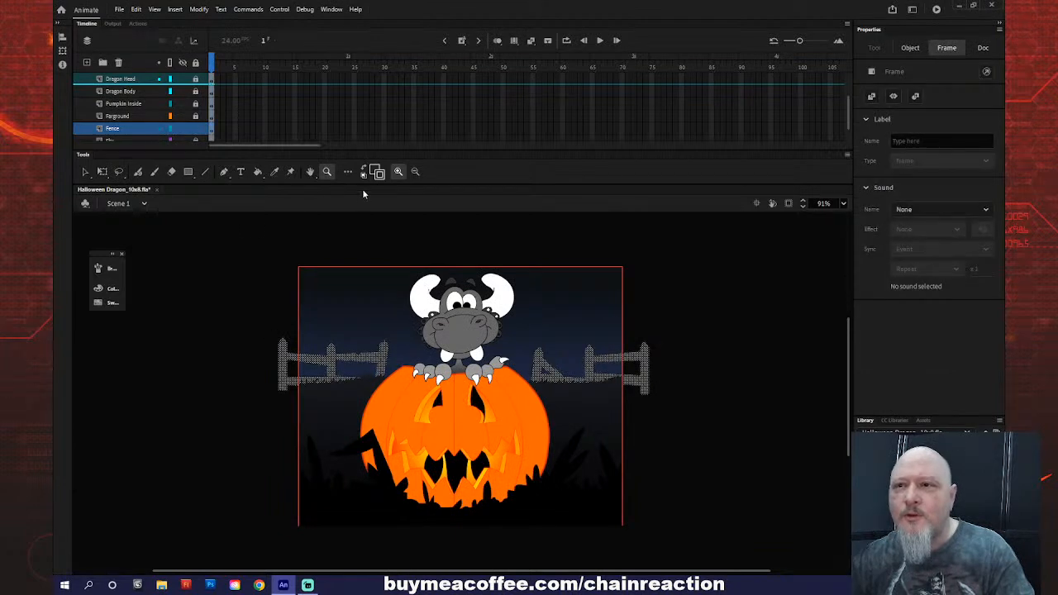
pyautogui.click(377, 171)
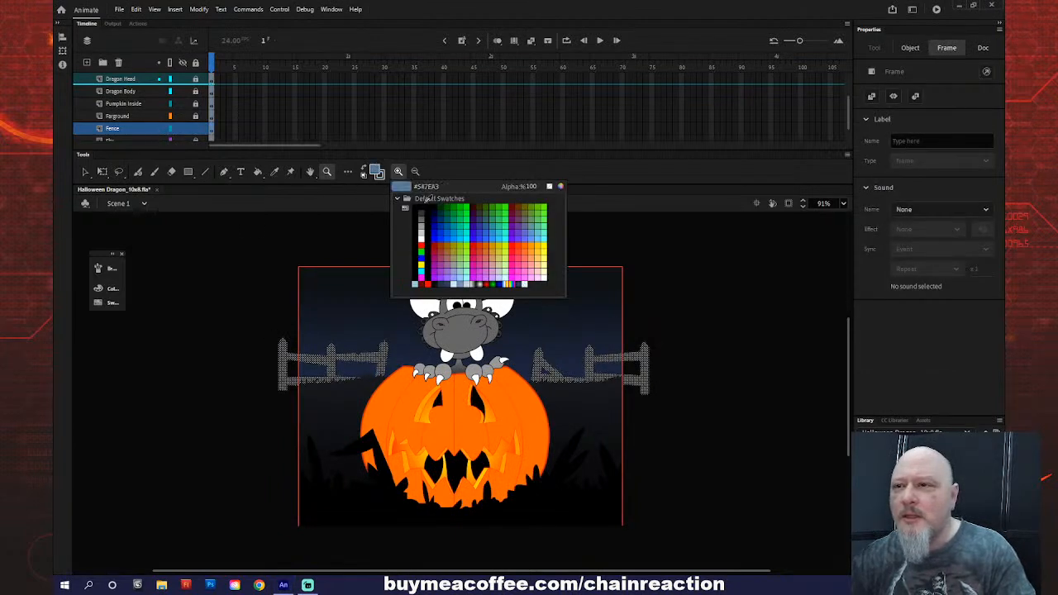
pyautogui.click(560, 187)
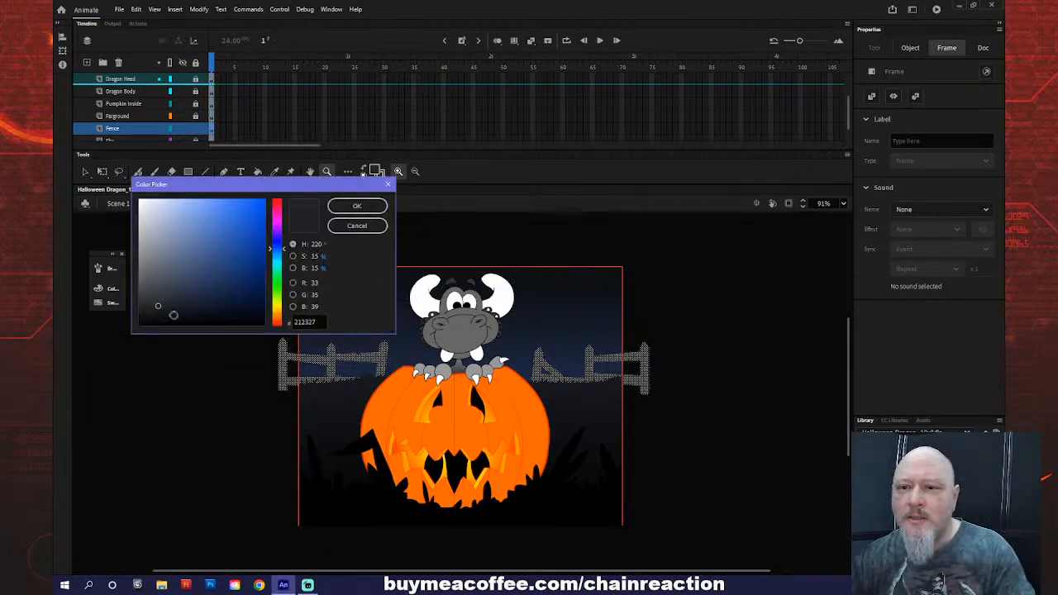
pyautogui.click(361, 207)
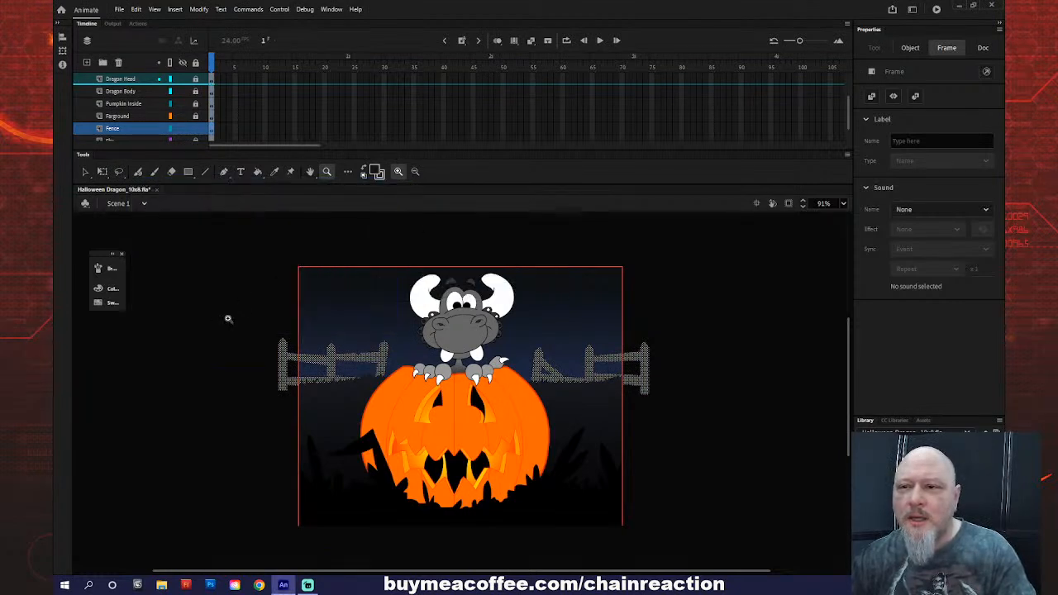
pyautogui.click(151, 148)
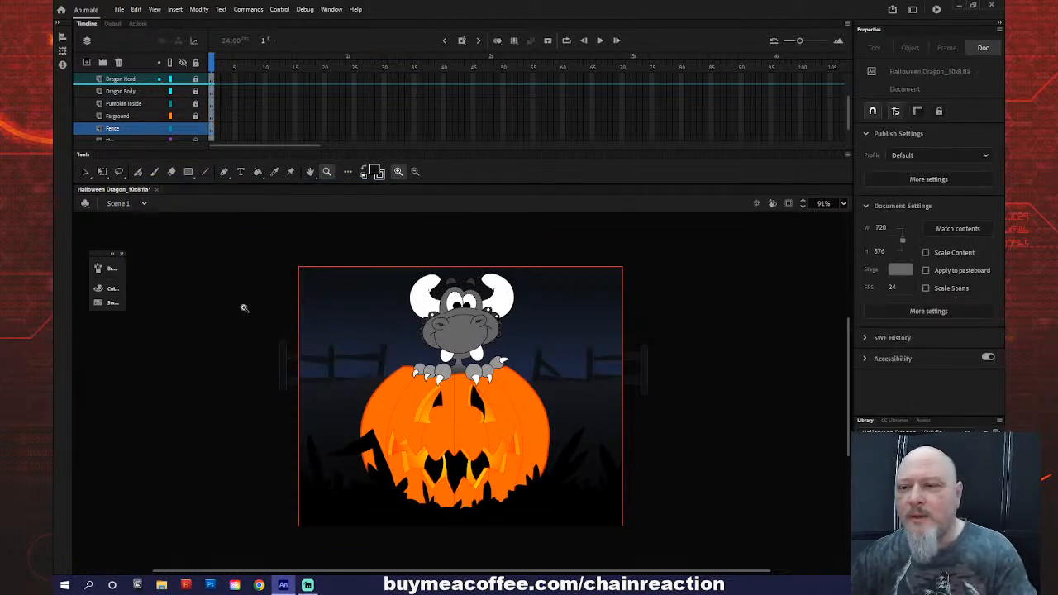
# - Recolour the outlines of the whole fence to match its near-black blue-grey fill, and deselect the fence
pyautogui.click(149, 131)
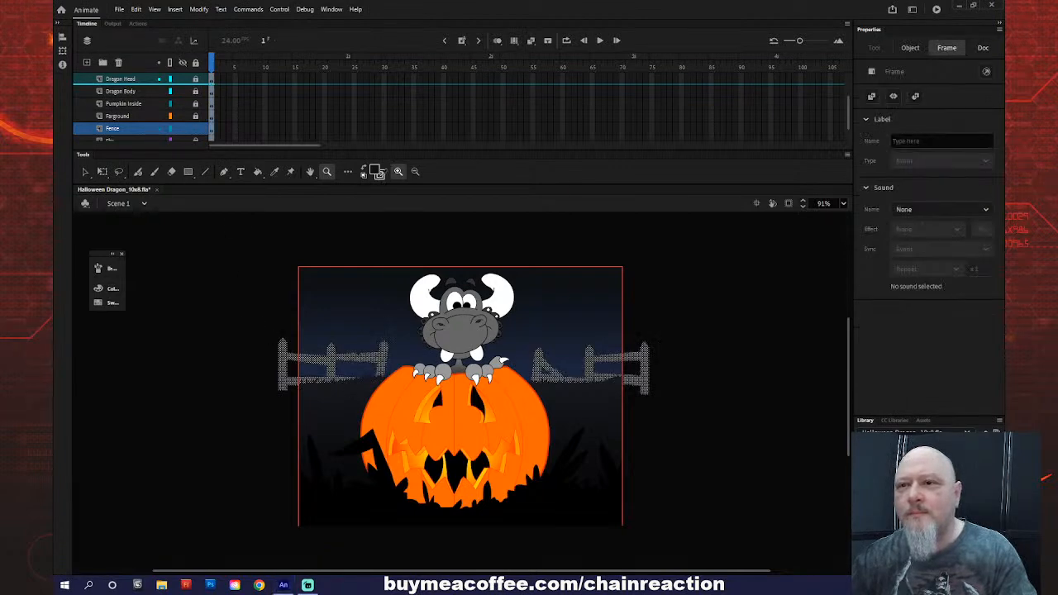
pyautogui.click(378, 172)
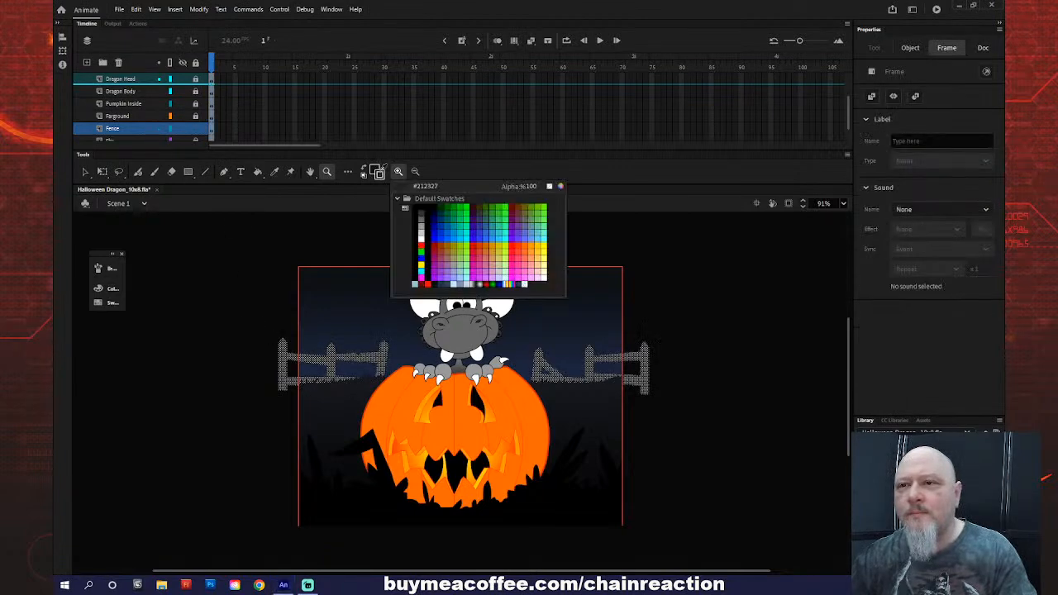
pyautogui.click(289, 347)
pyautogui.click(255, 350)
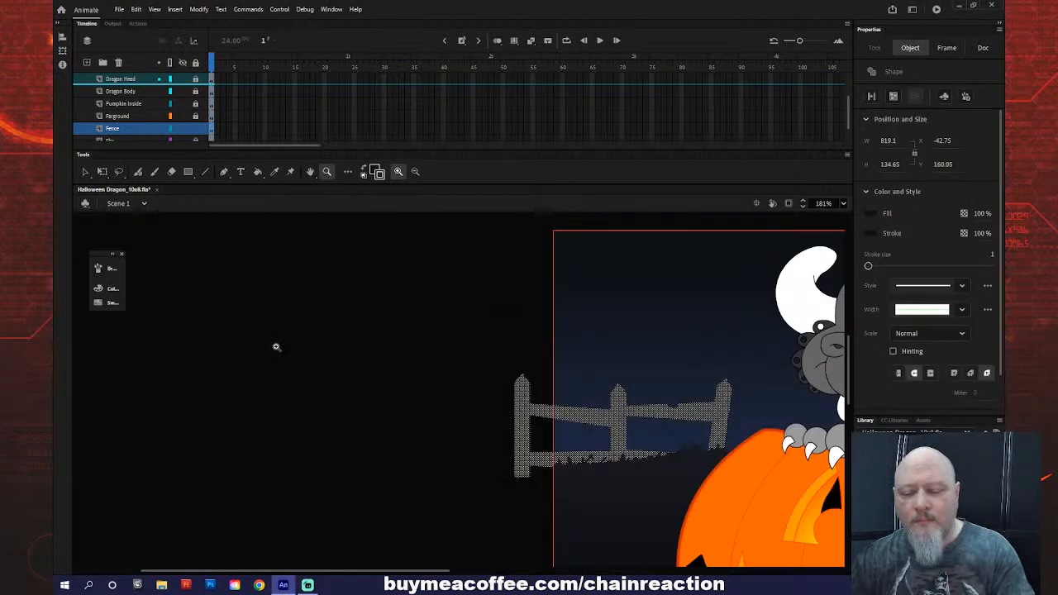
pyautogui.keyDown('alt'); pyautogui.click(385, 398); pyautogui.keyUp('alt')
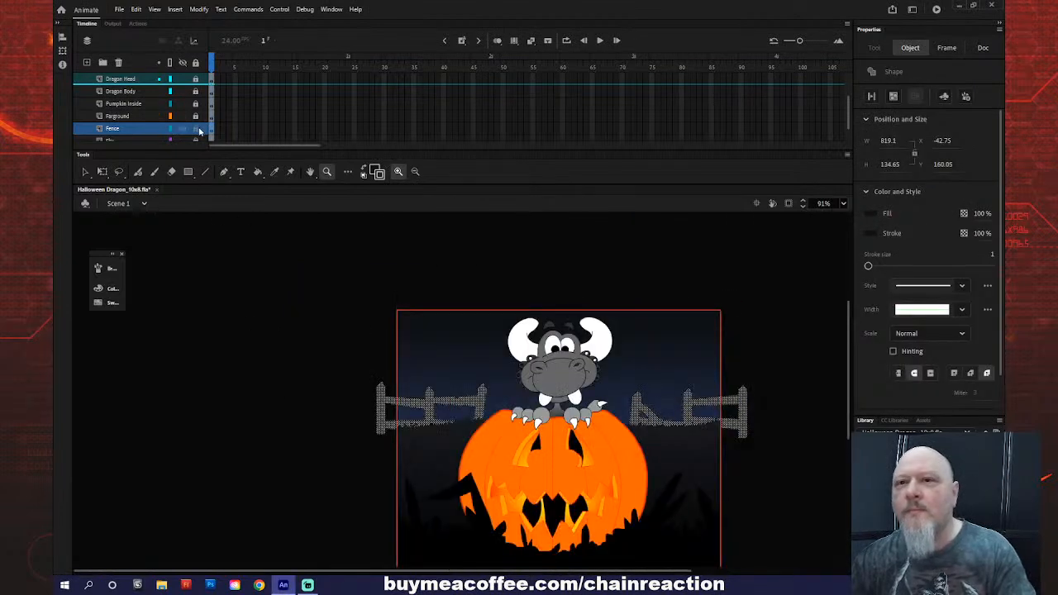
pyautogui.press('Escape')
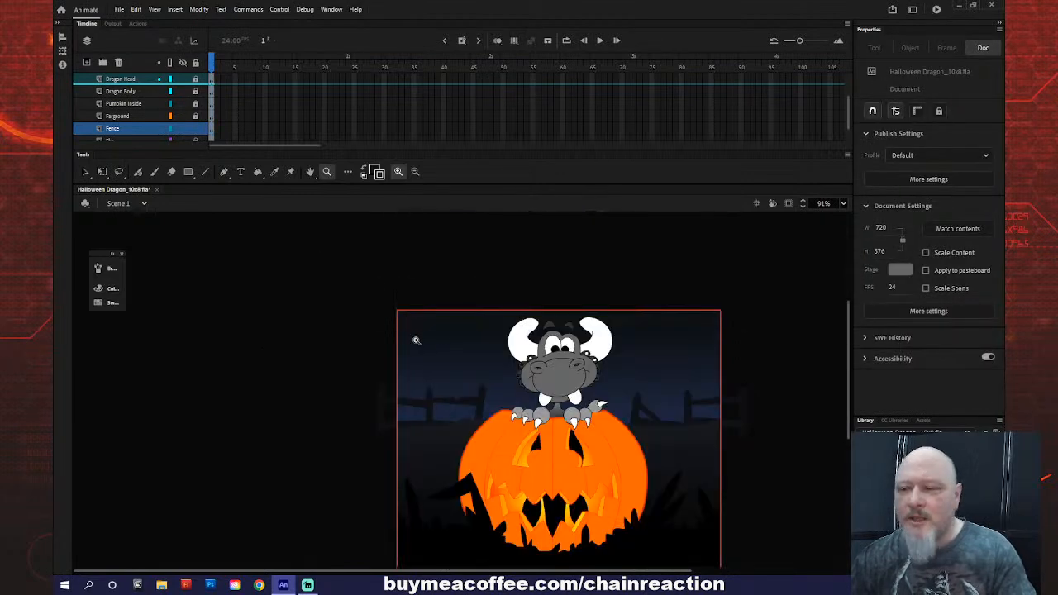
# - Convert all artwork on the Fence layer into a movie clip symbol named Fence
pyautogui.click(140, 129)
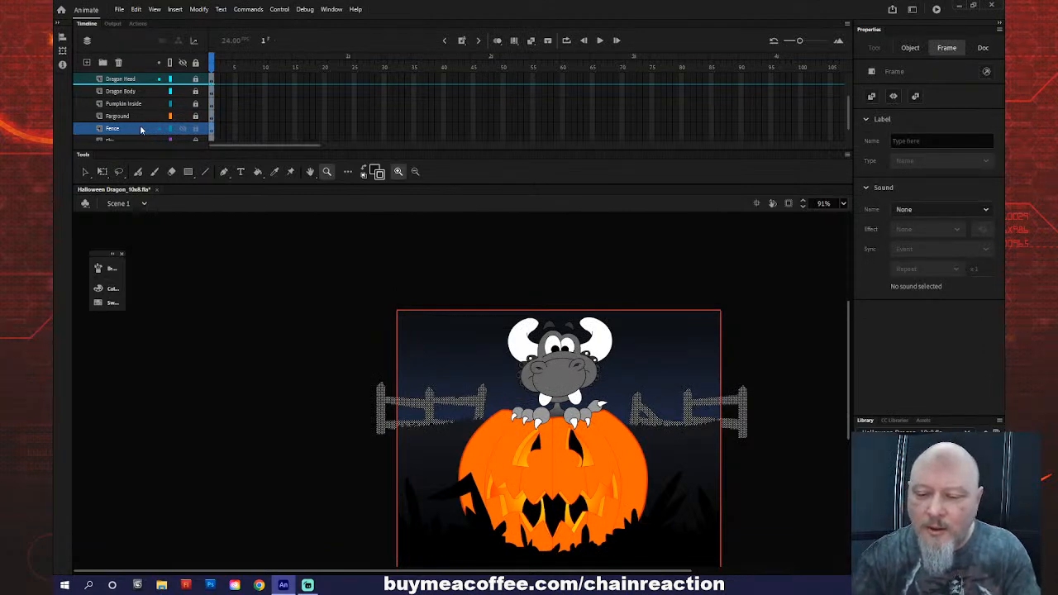
pyautogui.press('F8')
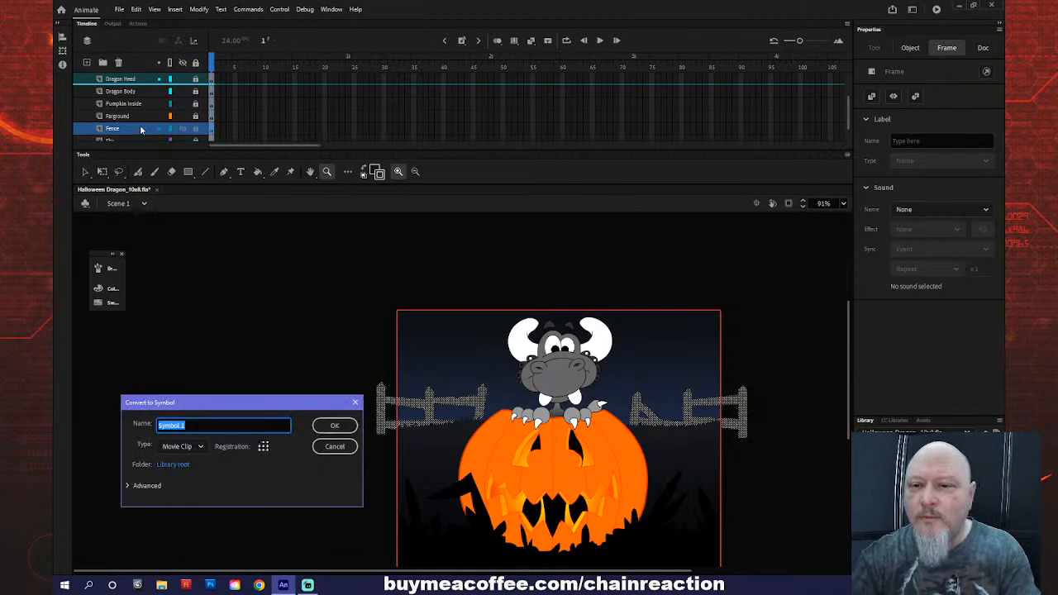
pyautogui.write('Fence')
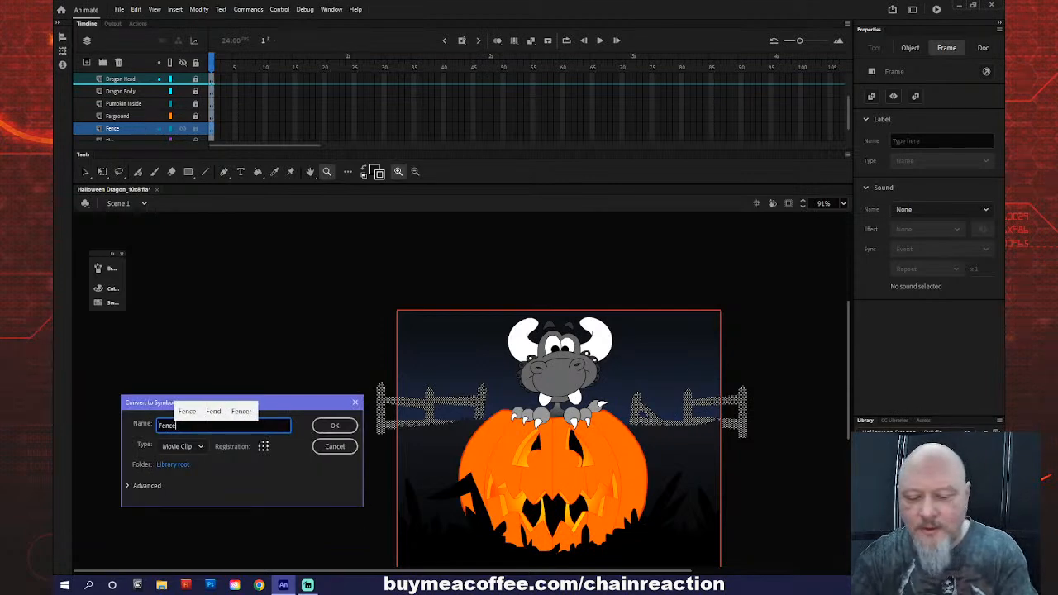
pyautogui.press('Return')
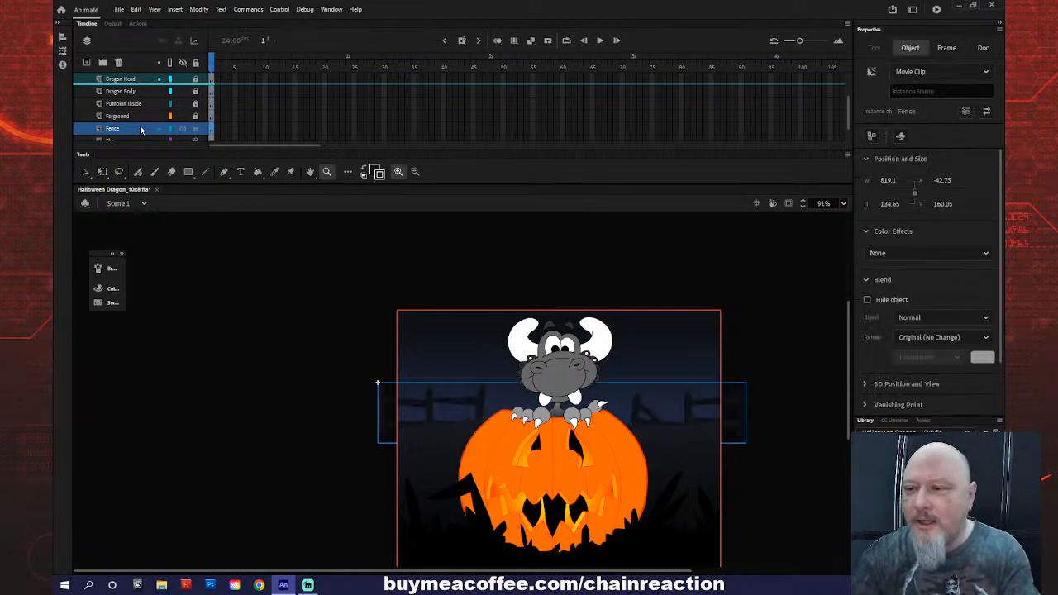
# - Add a Blur filter to the Fence movie clip with Blur X and Blur Y at 4 and low quality
pyautogui.scroll(-2, 909, 297)
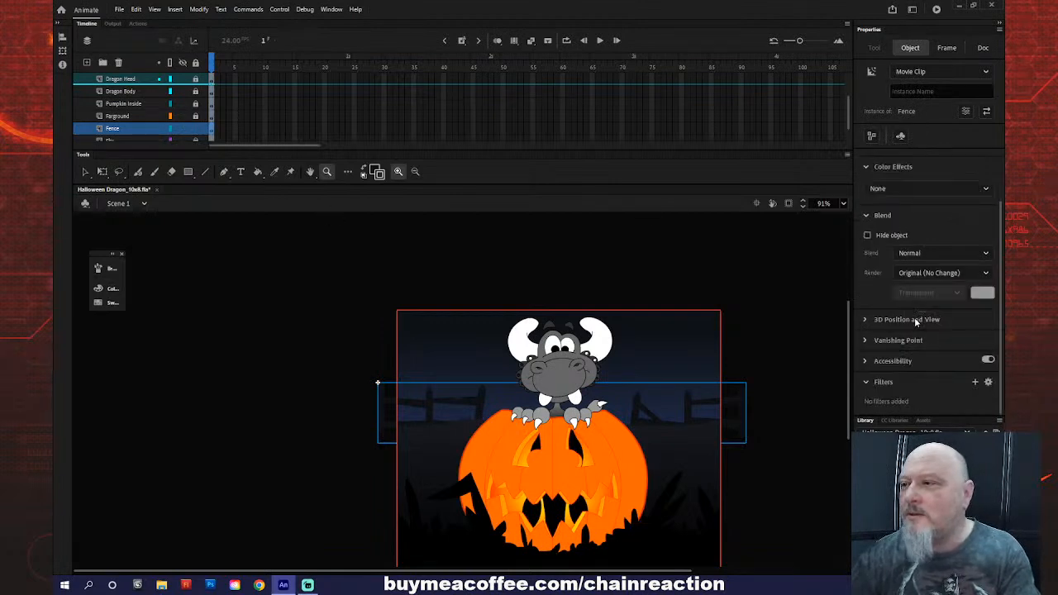
pyautogui.click(975, 382)
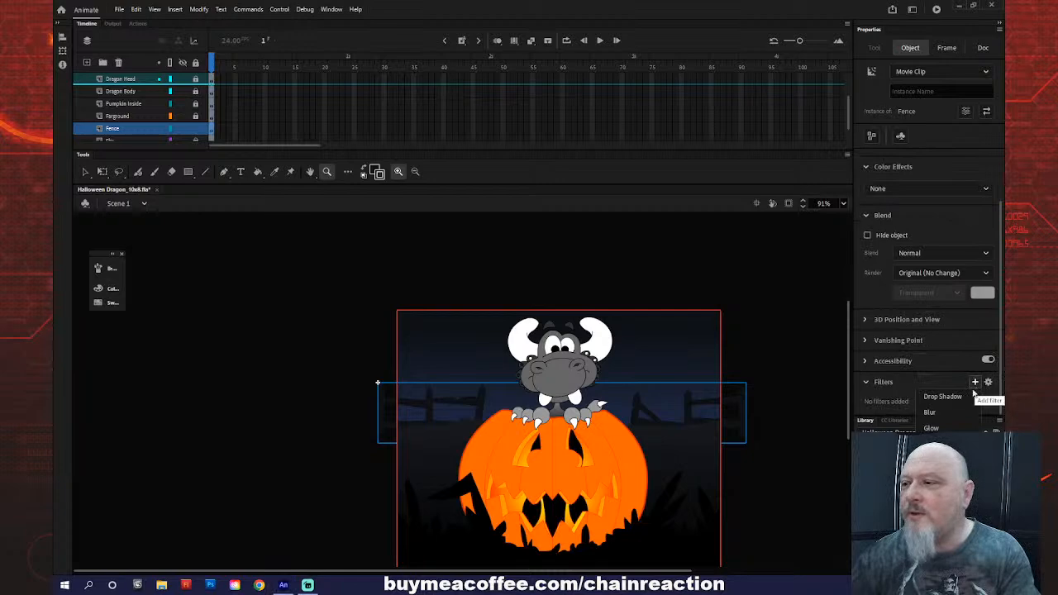
pyautogui.click(952, 413)
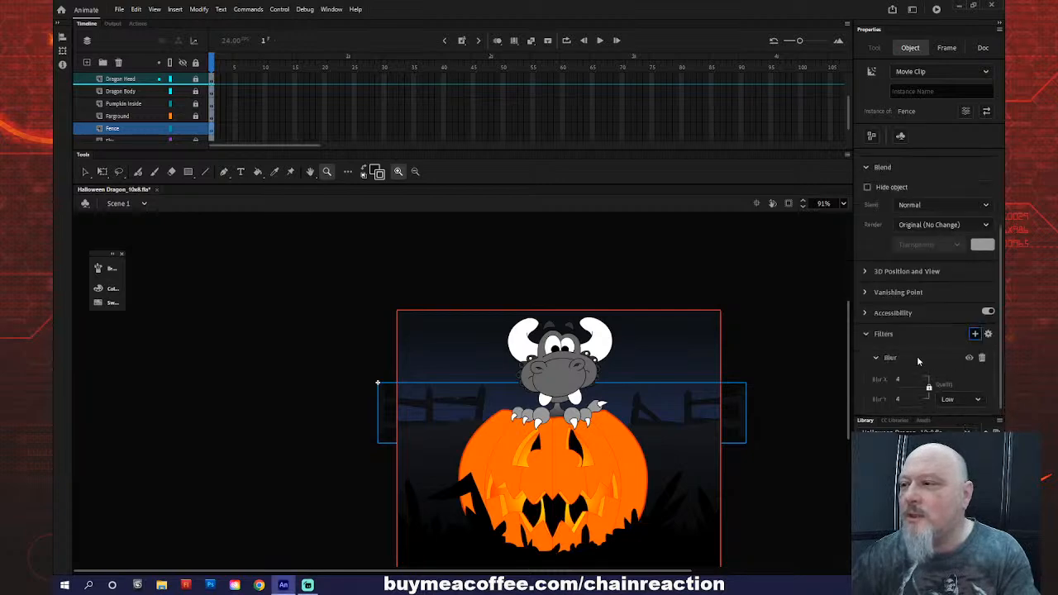
pyautogui.moveTo(897, 380)
pyautogui.mouseDown()
pyautogui.moveTo(931, 376)
pyautogui.moveTo(900, 378)
pyautogui.mouseUp()
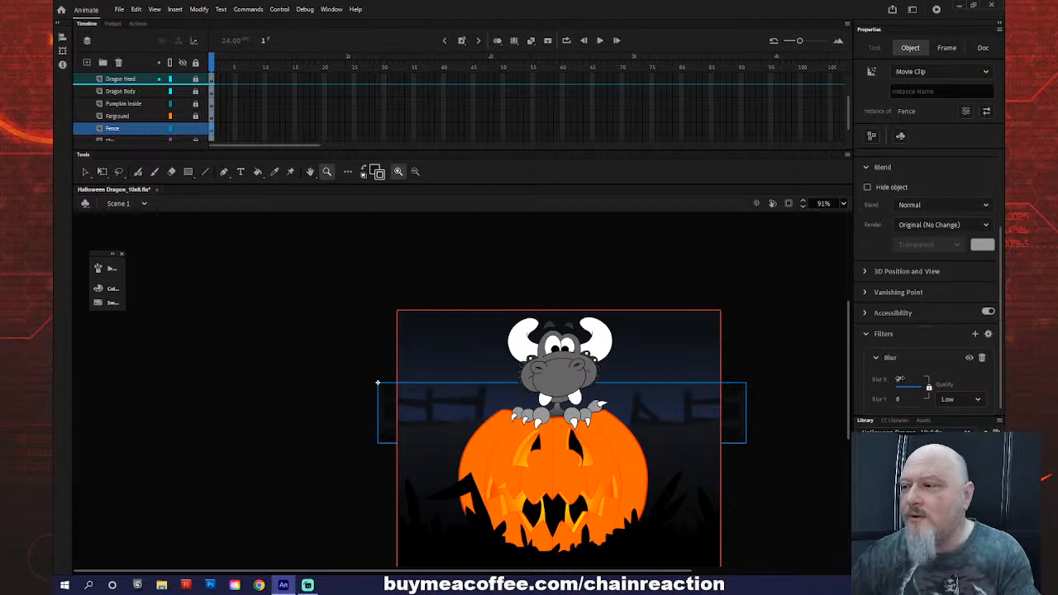
pyautogui.click(765, 366)
pyautogui.keyDown('alt'); pyautogui.click(624, 372); pyautogui.keyUp('alt')
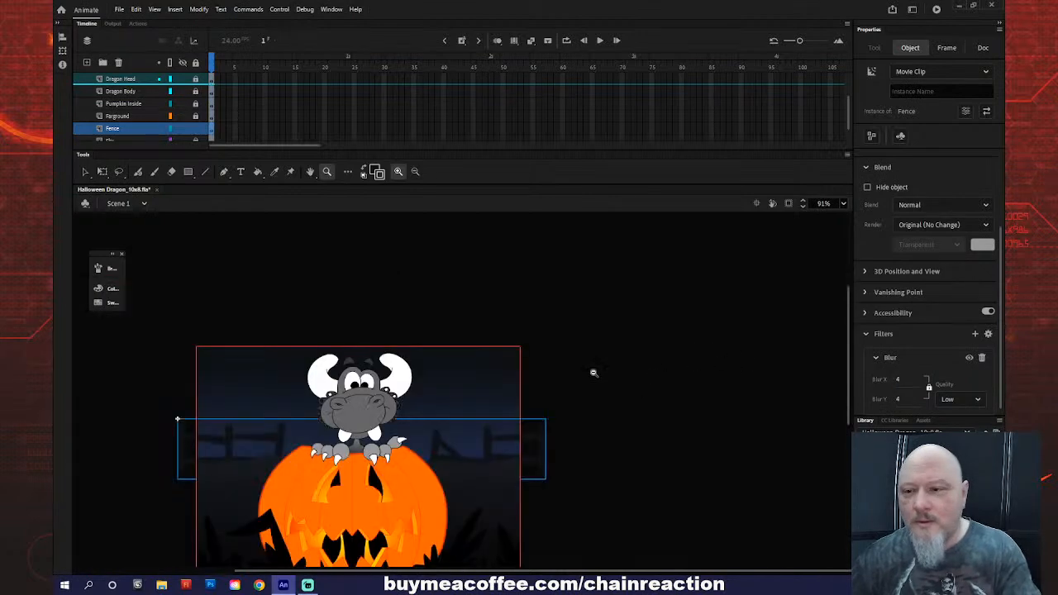
pyautogui.keyDown('alt'); pyautogui.click(584, 376); pyautogui.keyUp('alt')
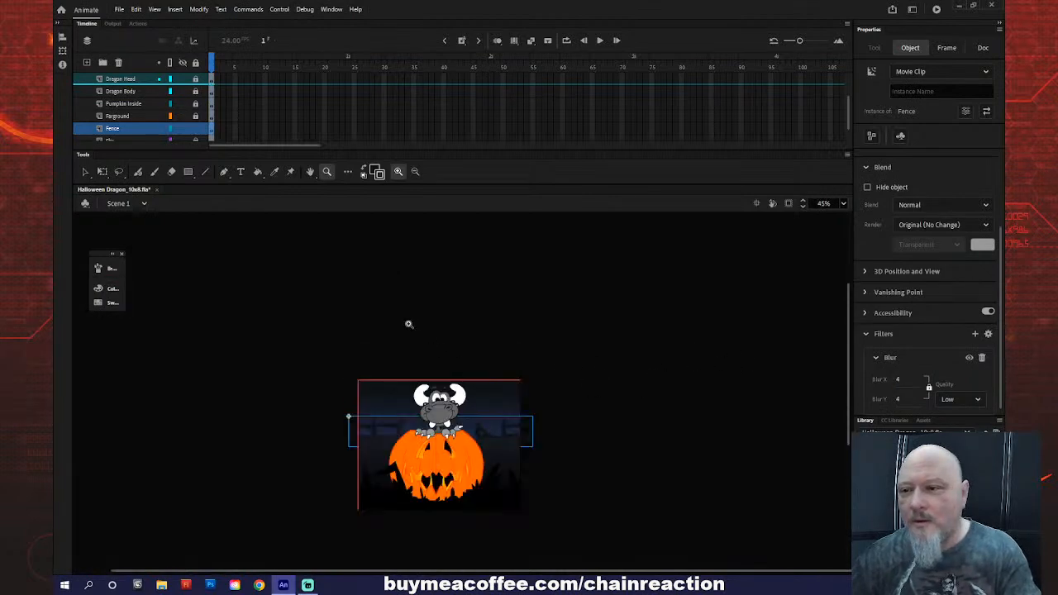
# - Lock all layers and check how the blurred fence looks in the full illustration
pyautogui.click(198, 81)
pyautogui.click(196, 64)
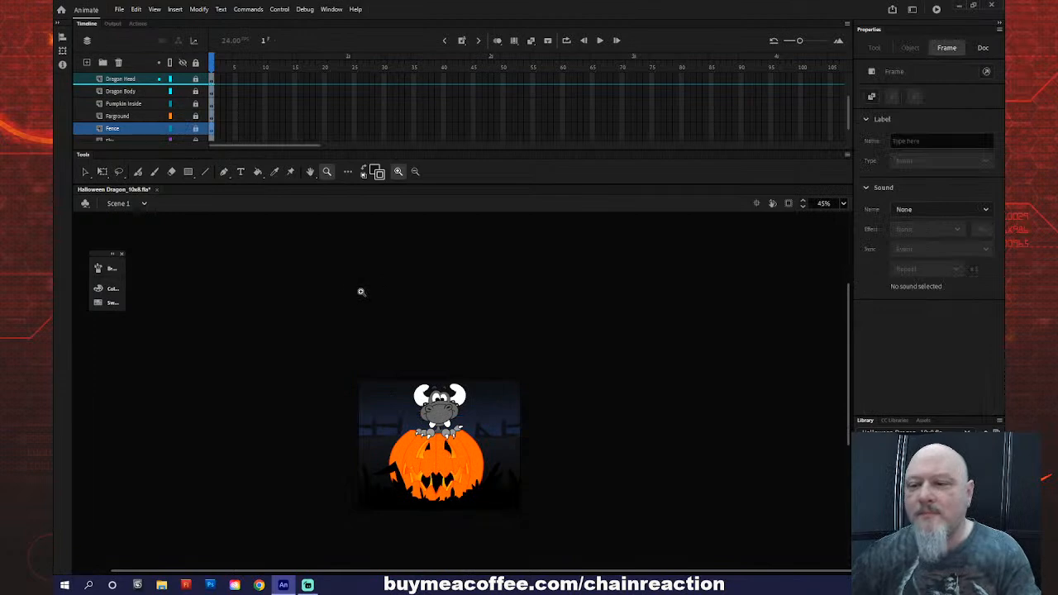
pyautogui.scroll(-3, 358, 294)
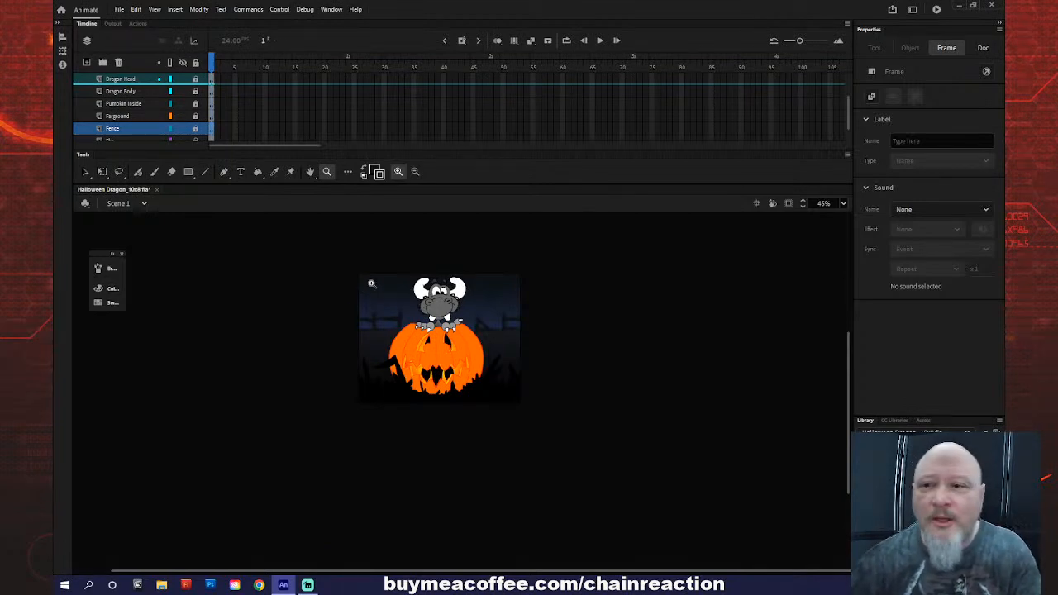
pyautogui.moveTo(343, 264); pyautogui.dragTo(530, 410)
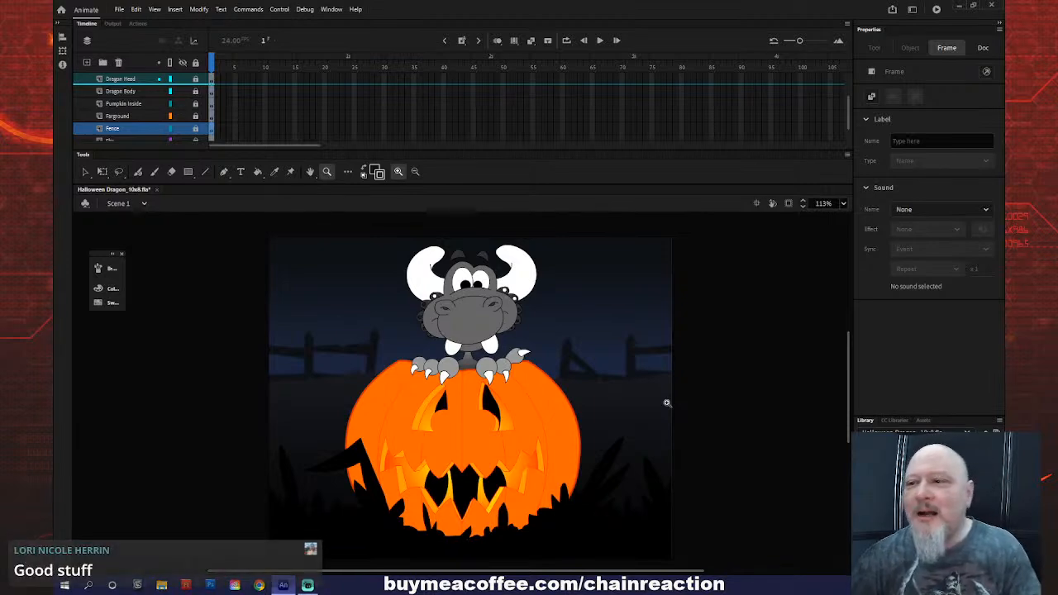
# - Insert a new layer directly above the Sky layer, beneath the Fence layer
pyautogui.scroll(-1, 192, 129)
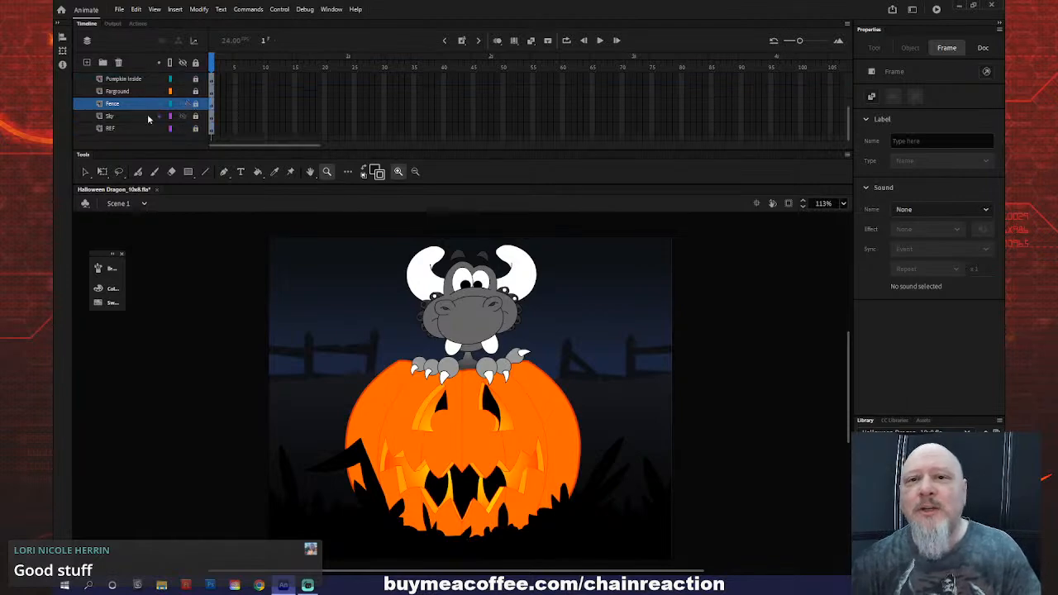
pyautogui.click(150, 121)
pyautogui.rightClick(150, 120)
pyautogui.click(179, 169)
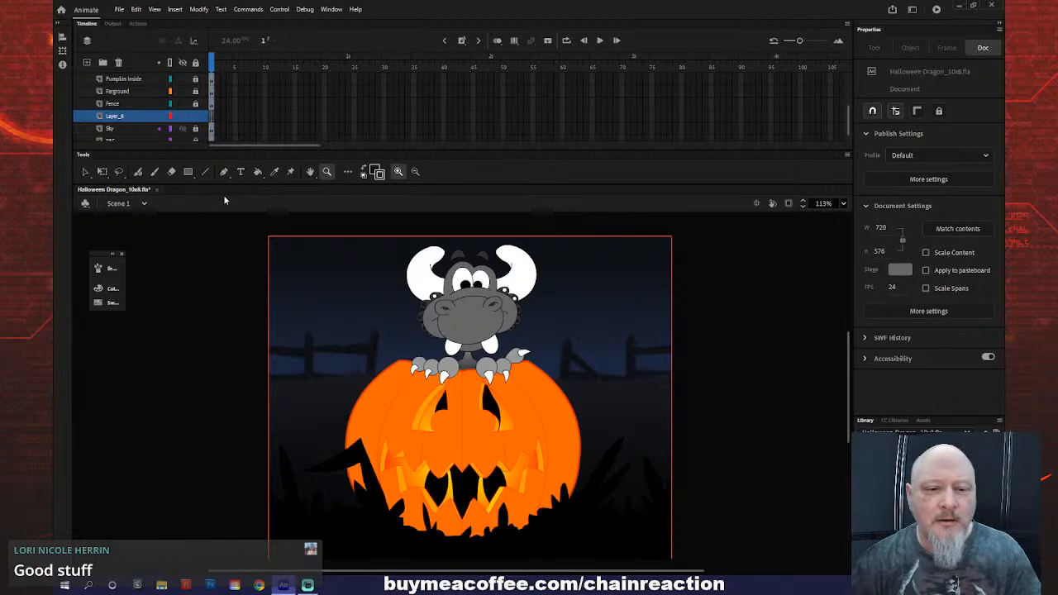
# - Paint small light-grey star dots in the night sky on both sides of the dragon with the Classic Brush at size 2
pyautogui.click(376, 172)
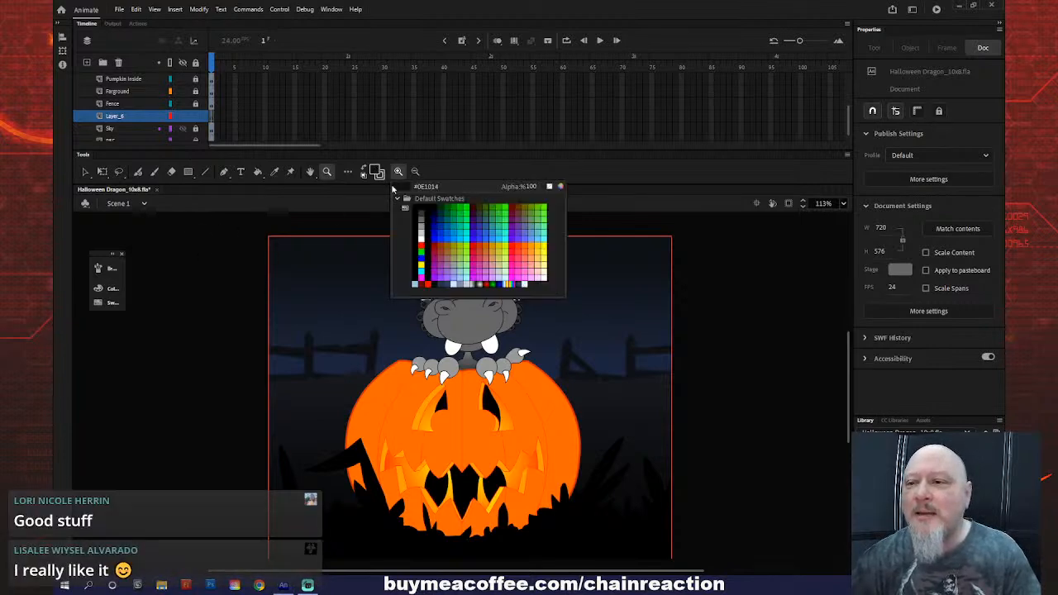
pyautogui.click(423, 222)
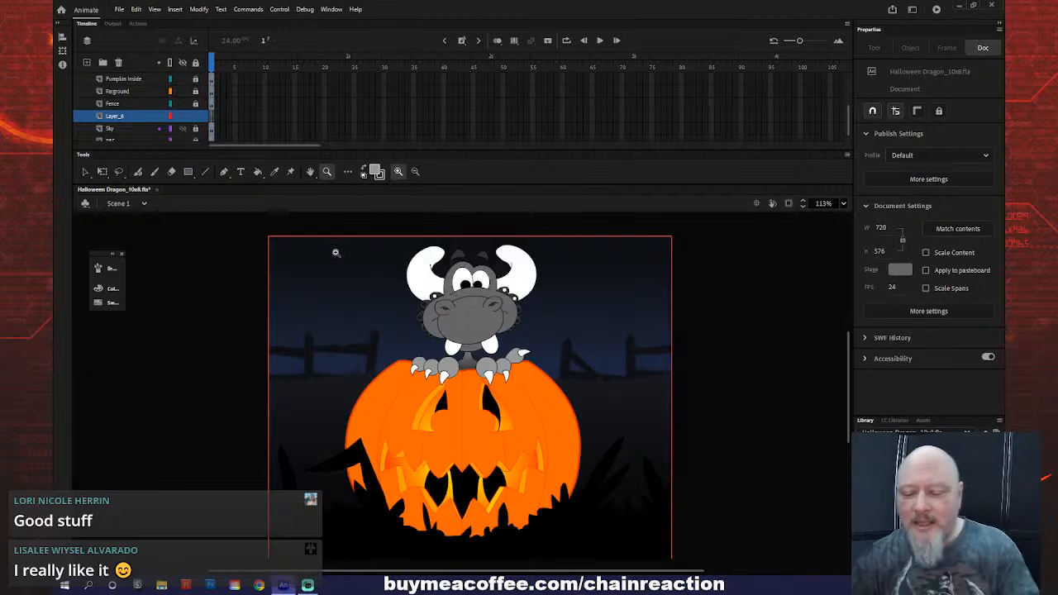
pyautogui.press('b')
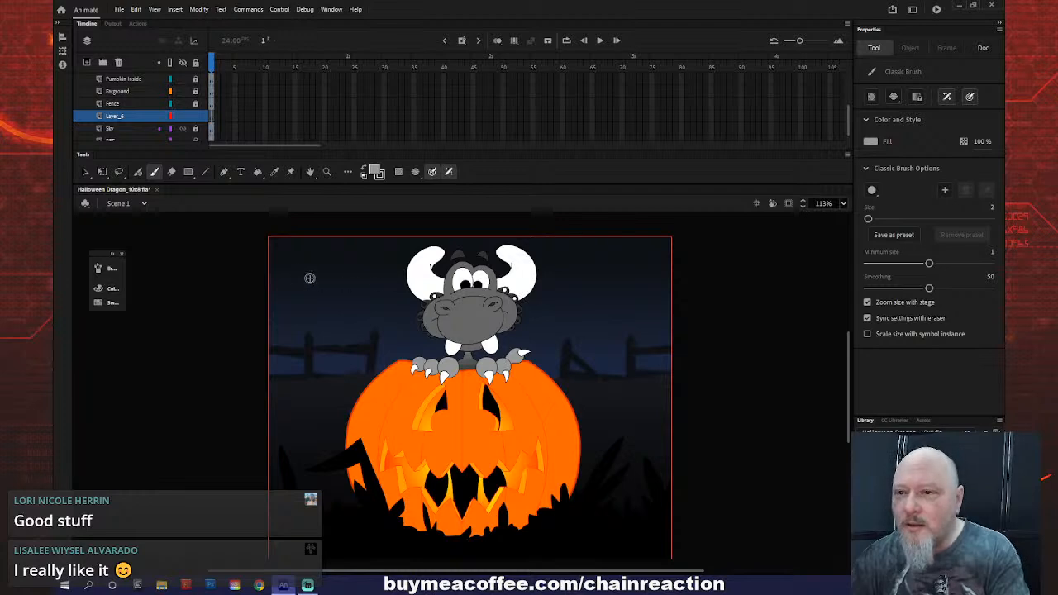
pyautogui.press('z')
pyautogui.moveTo(253, 230); pyautogui.dragTo(548, 393)
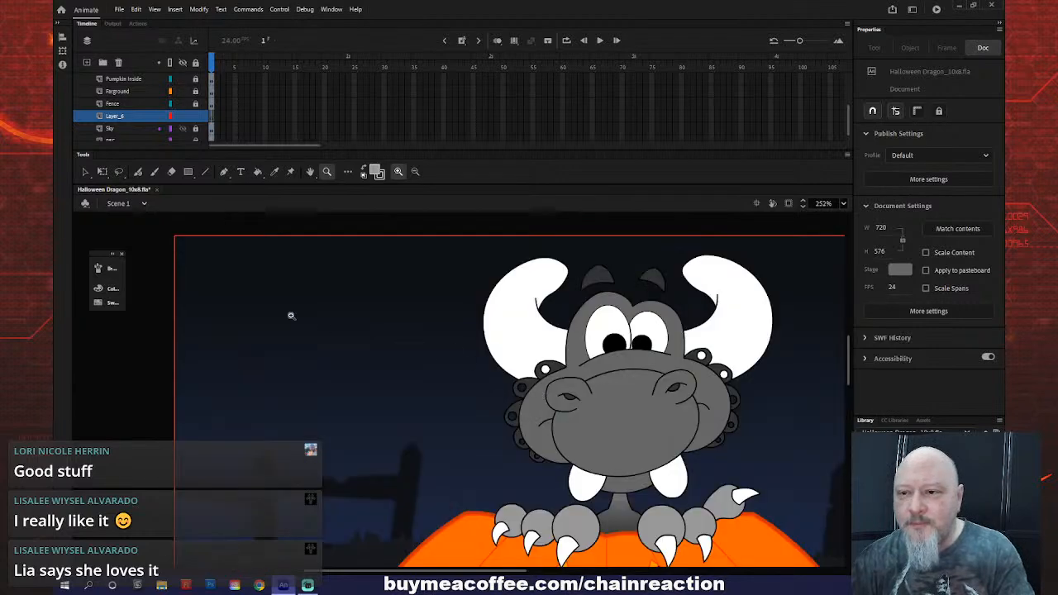
pyautogui.press('b')
pyautogui.moveTo(289, 315); pyautogui.dragTo(288, 323)
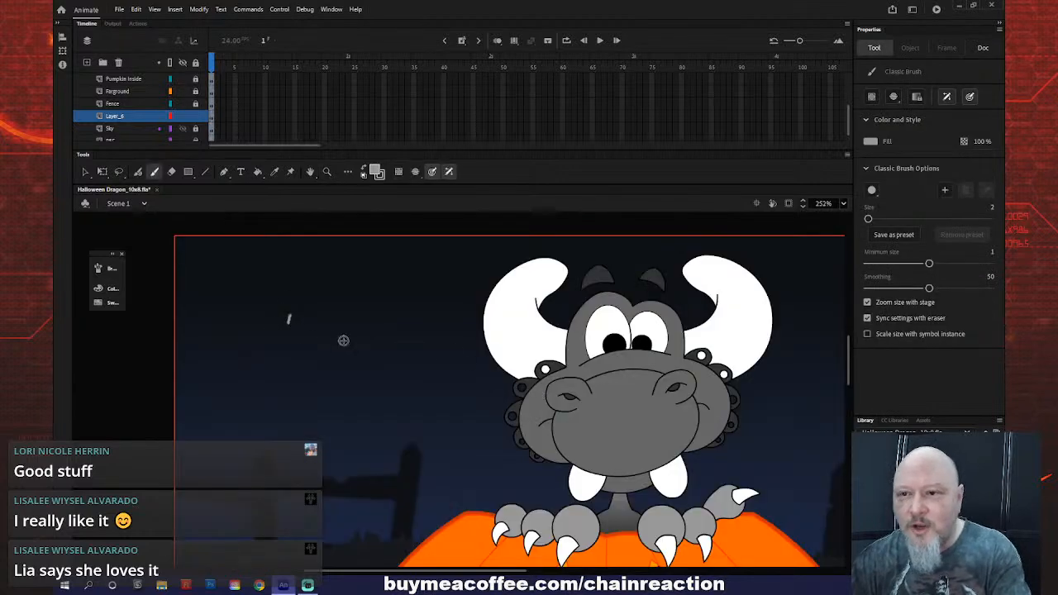
pyautogui.hotkey('ctrl', 'z')
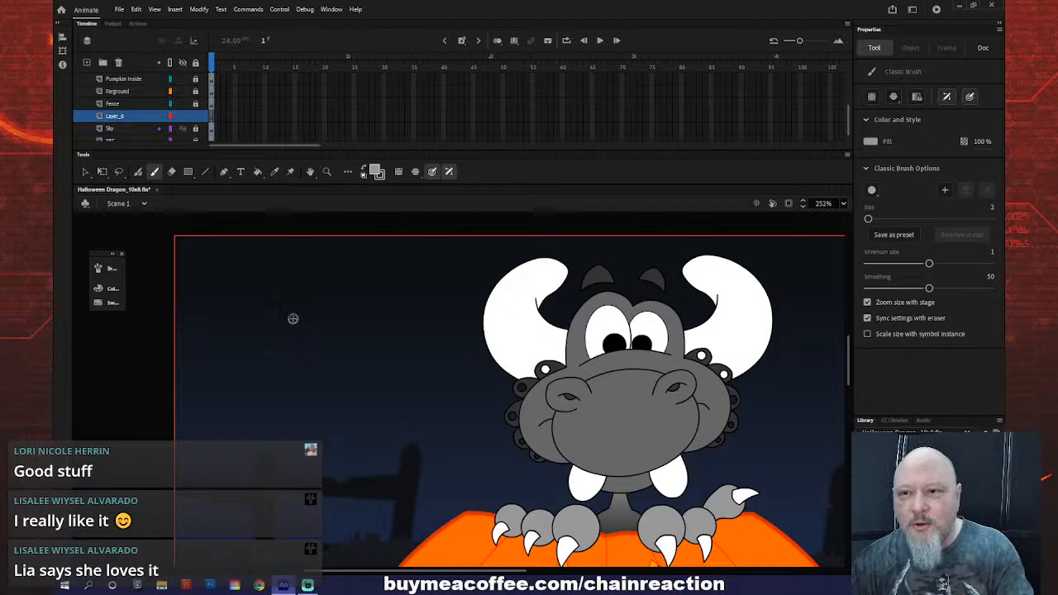
pyautogui.click(371, 287)
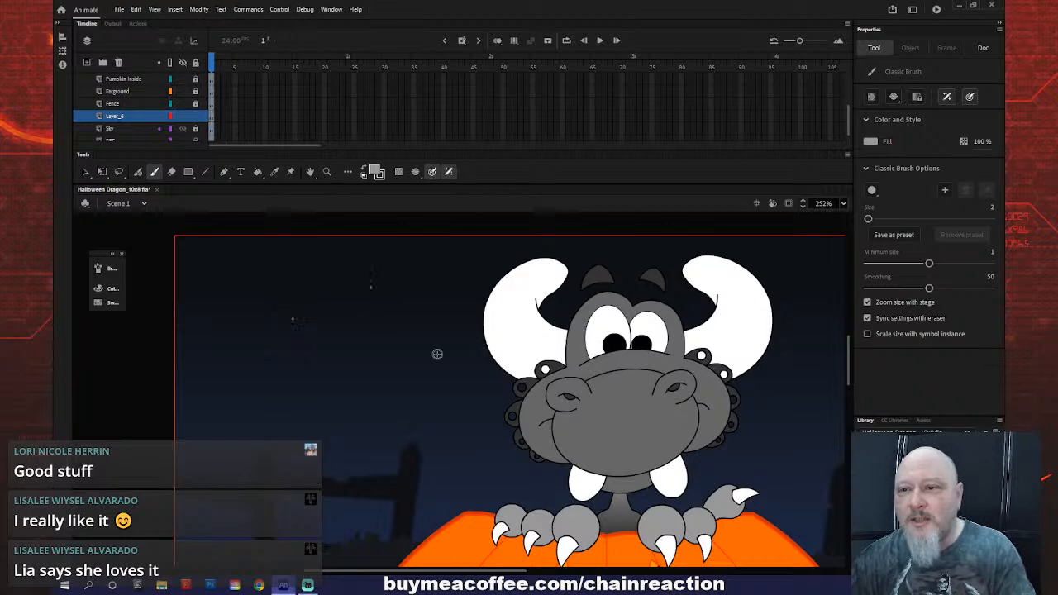
pyautogui.click(776, 406)
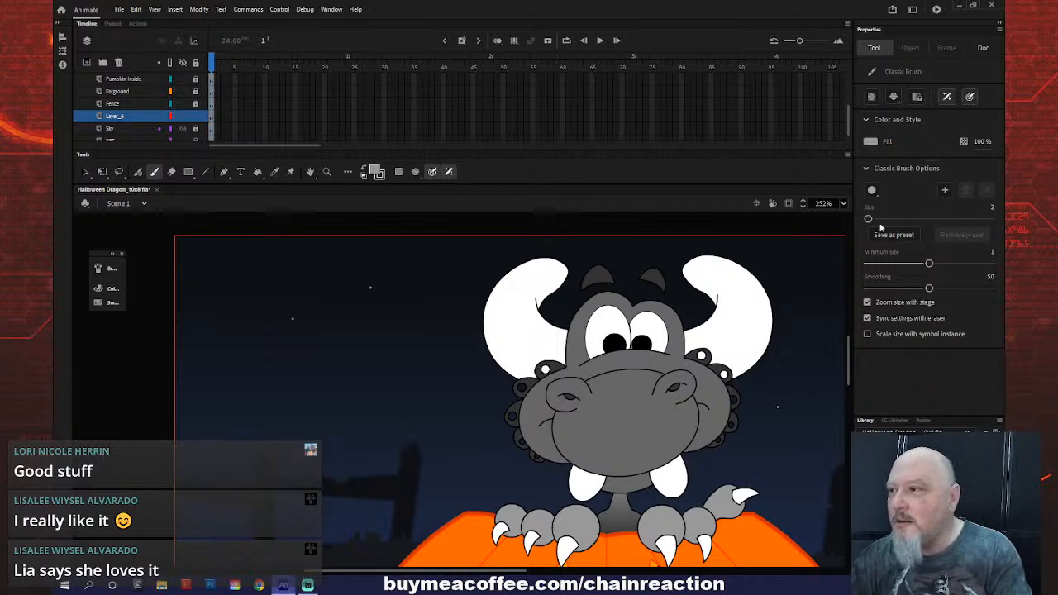
# - Set the brush size to 3 and dab slightly larger stars on both sides of the sky
pyautogui.moveTo(868, 219); pyautogui.dragTo(868, 220)
pyautogui.click(212, 257)
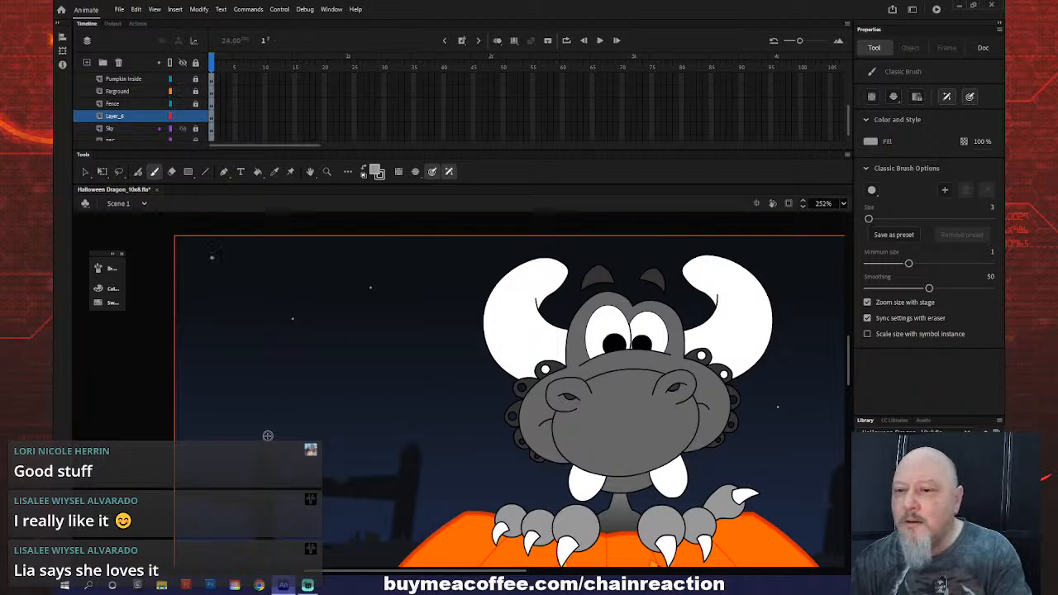
pyautogui.moveTo(321, 576); pyautogui.dragTo(420, 575)
pyautogui.click(649, 272)
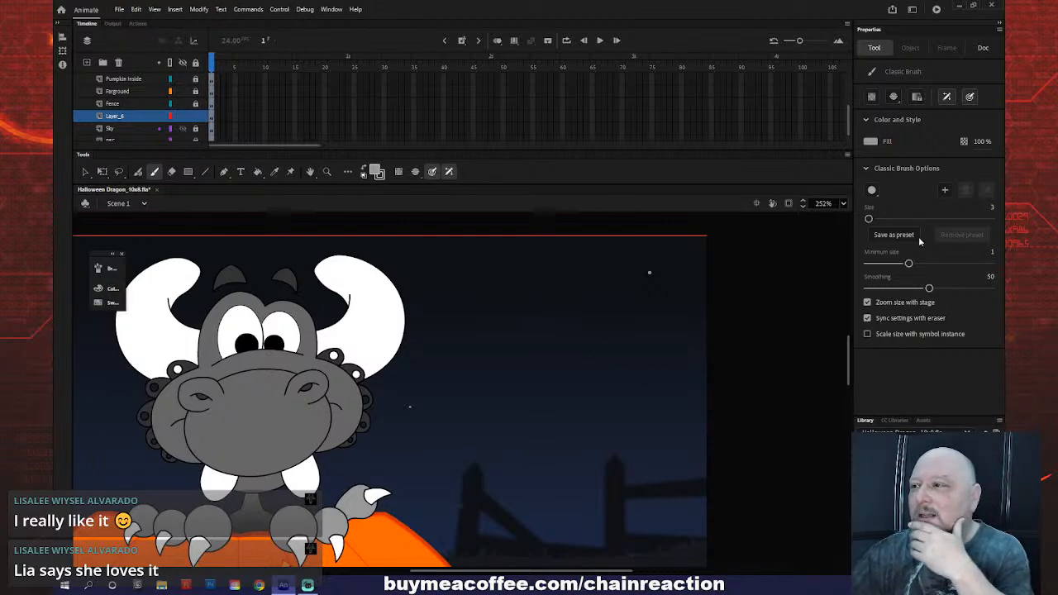
# - Set the brush size to 1 and add tiny, faint stars to the sky on the dragon's right
pyautogui.moveTo(875, 220); pyautogui.dragTo(830, 215)
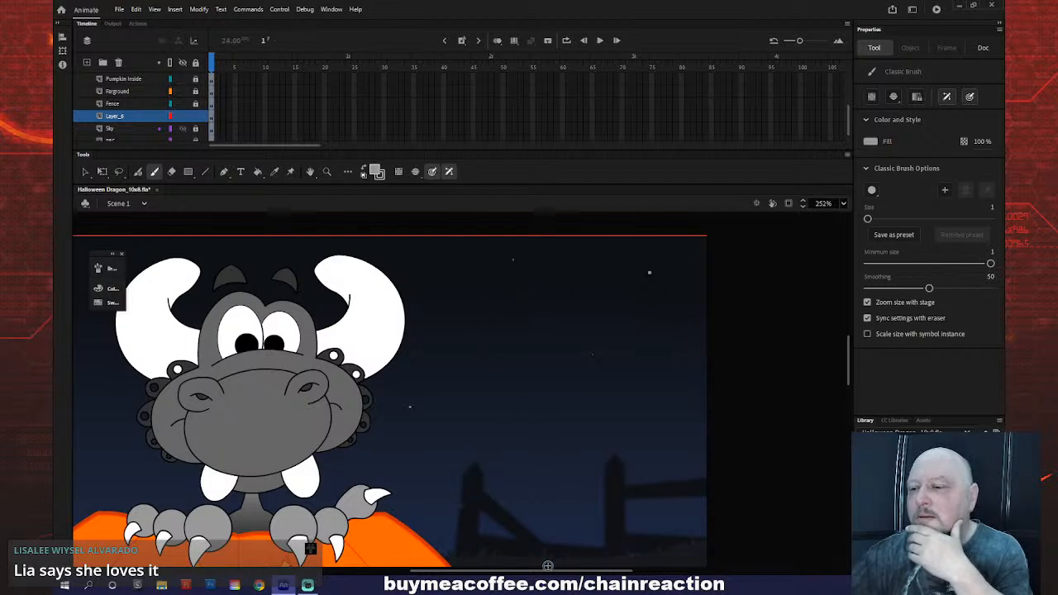
pyautogui.moveTo(549, 570); pyautogui.dragTo(441, 570)
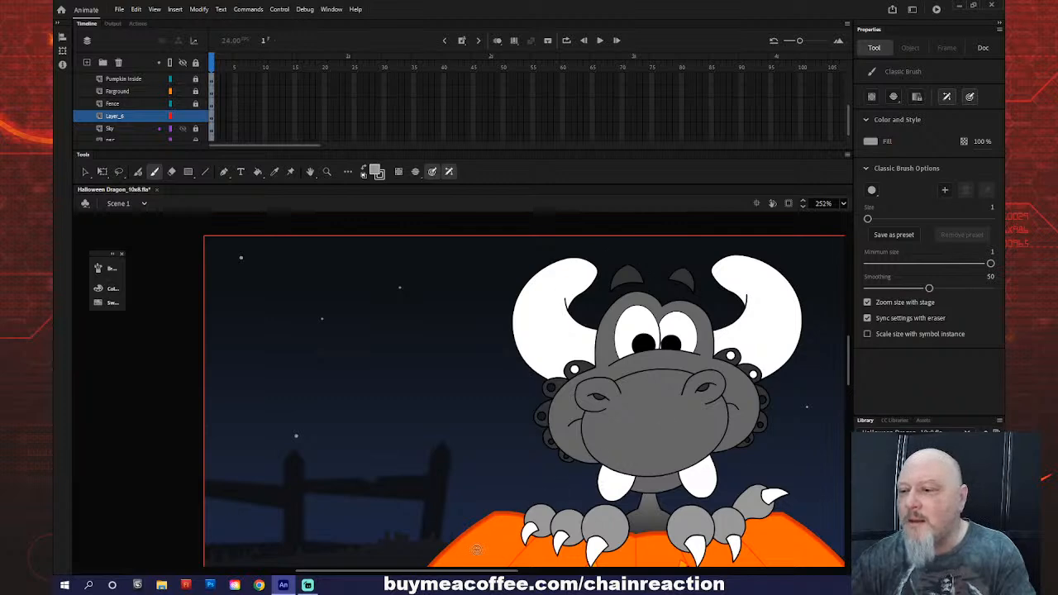
pyautogui.hscroll(5, 459, 570)
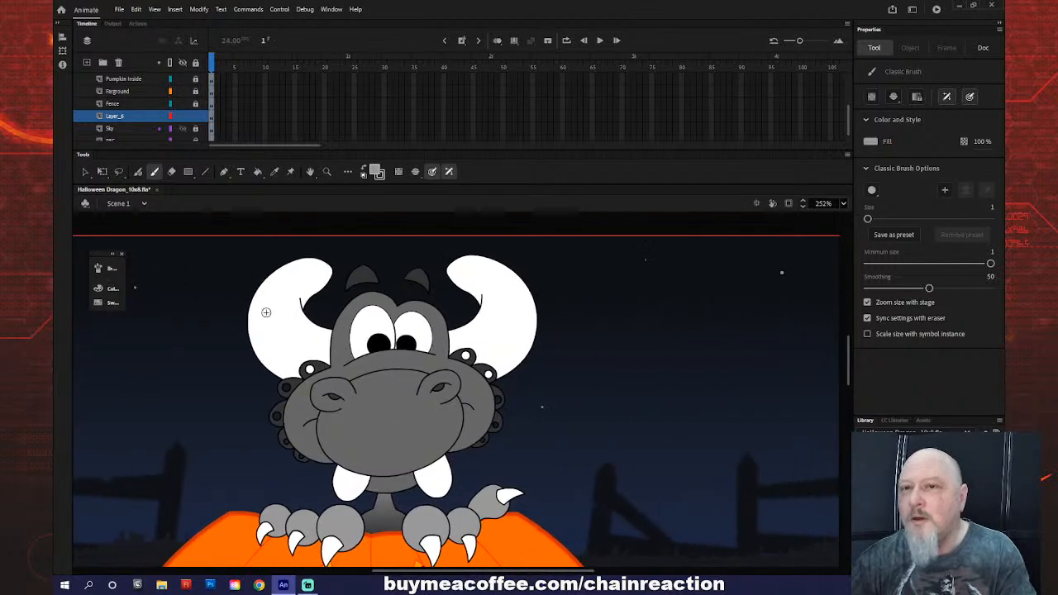
# - Move the faint star above the right-hand fence to the sky just above the dragon's head, at about X 346, Y 11
pyautogui.click(85, 171)
pyautogui.moveTo(705, 338); pyautogui.dragTo(732, 366)
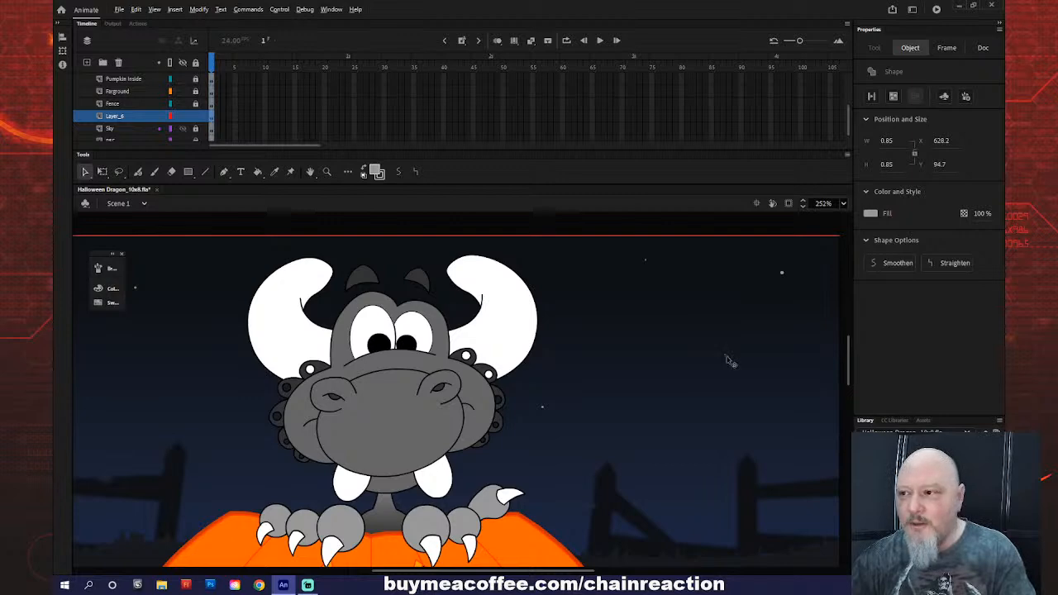
pyautogui.moveTo(723, 361); pyautogui.dragTo(376, 256)
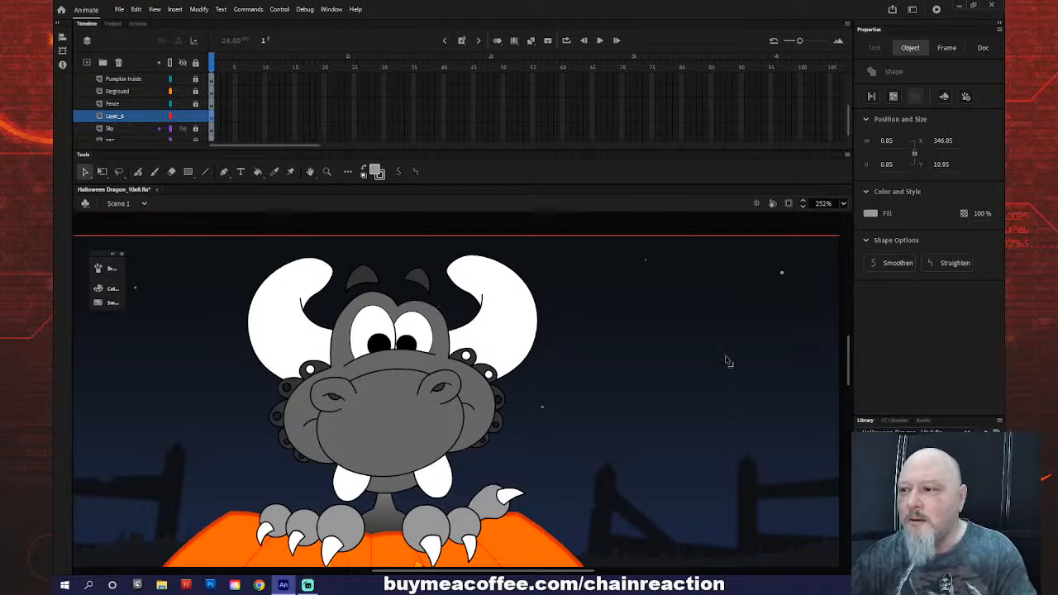
# - Place a copy of the tiny faint star from the right-hand sky in the sky left of the dragon, at about X 217, Y 142
pyautogui.moveTo(725, 357)
pyautogui.mouseDown()
pyautogui.moveTo(619, 411)
pyautogui.moveTo(231, 420)
pyautogui.mouseUp()
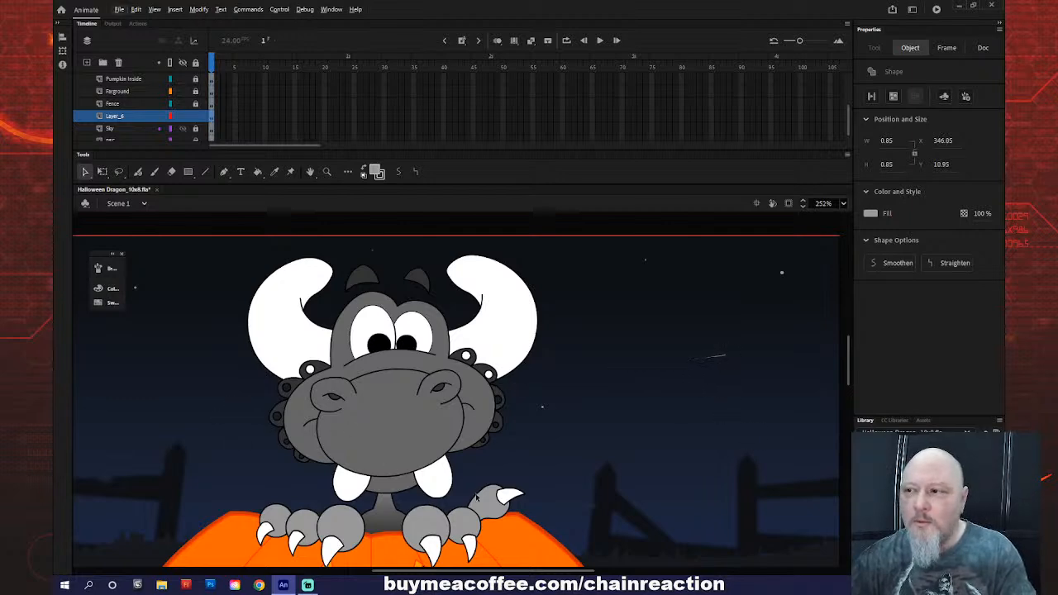
pyautogui.click(729, 361)
pyautogui.moveTo(729, 361); pyautogui.dragTo(221, 420)
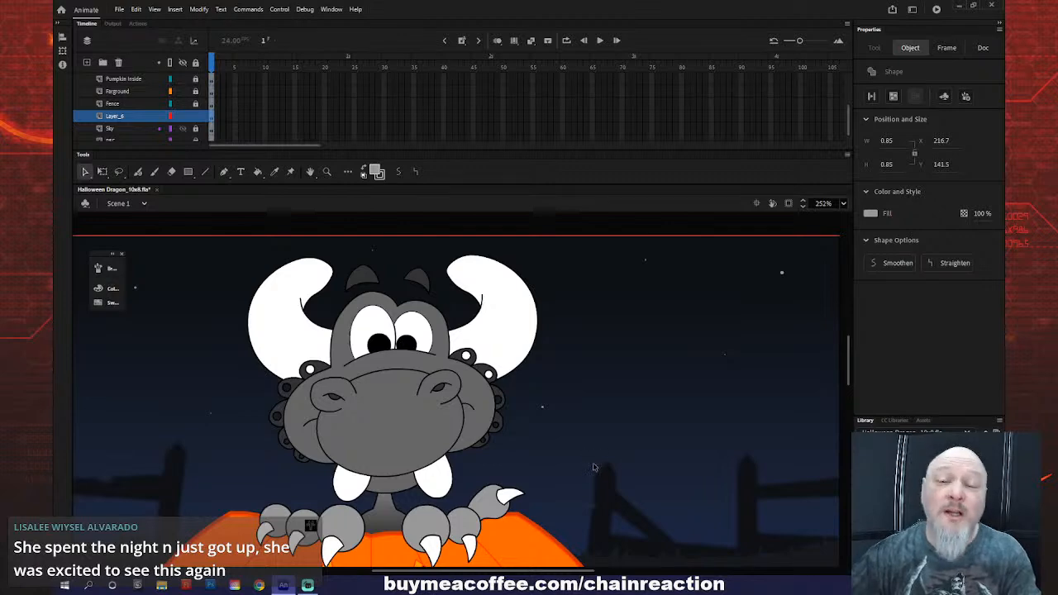
# - Copy the larger star above the left-hand fence to the sky near the artwork's left edge, at about X 28
pyautogui.press('z')
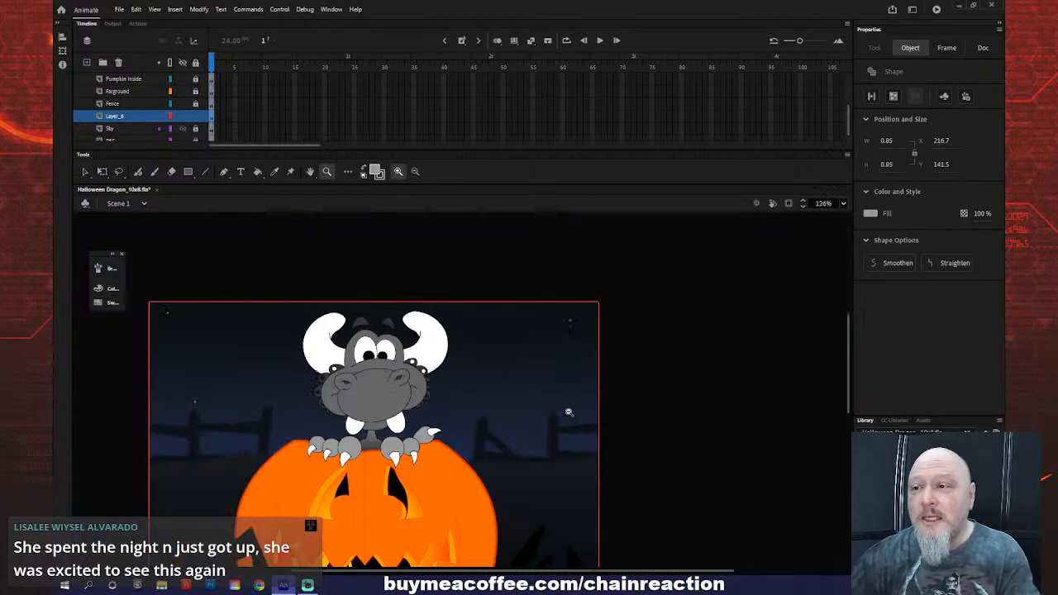
pyautogui.keyDown('alt'); pyautogui.click(567, 418); pyautogui.keyUp('alt')
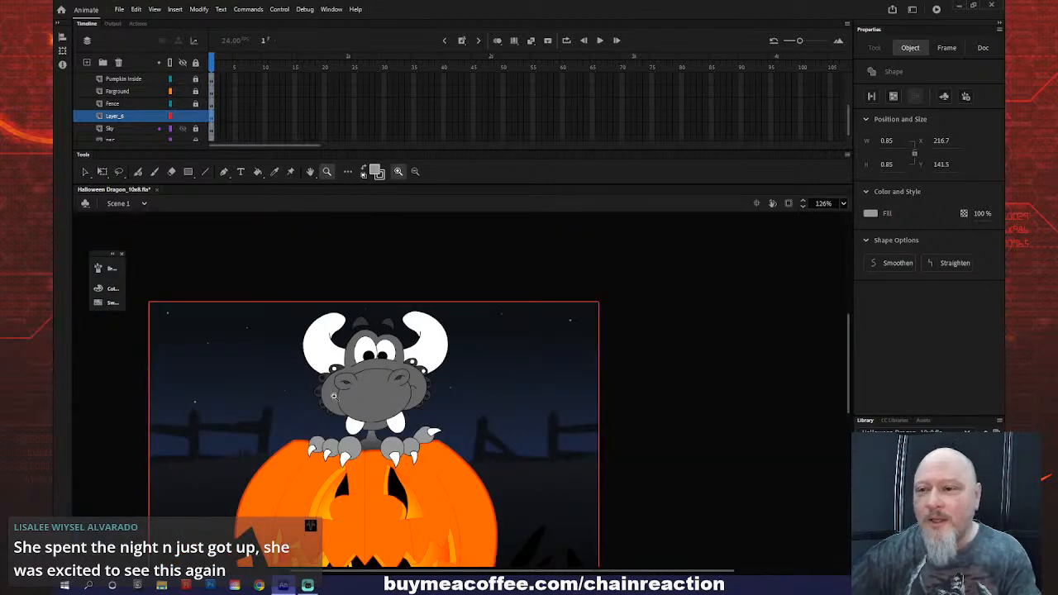
pyautogui.scroll(-2, 431, 411)
pyautogui.scroll(2, 431, 412)
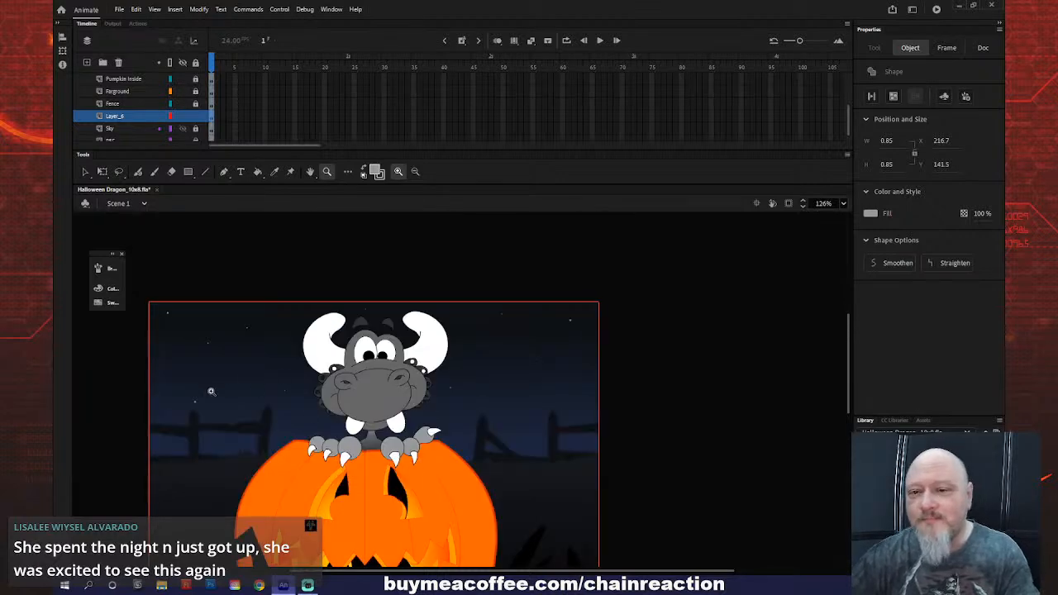
pyautogui.press('v')
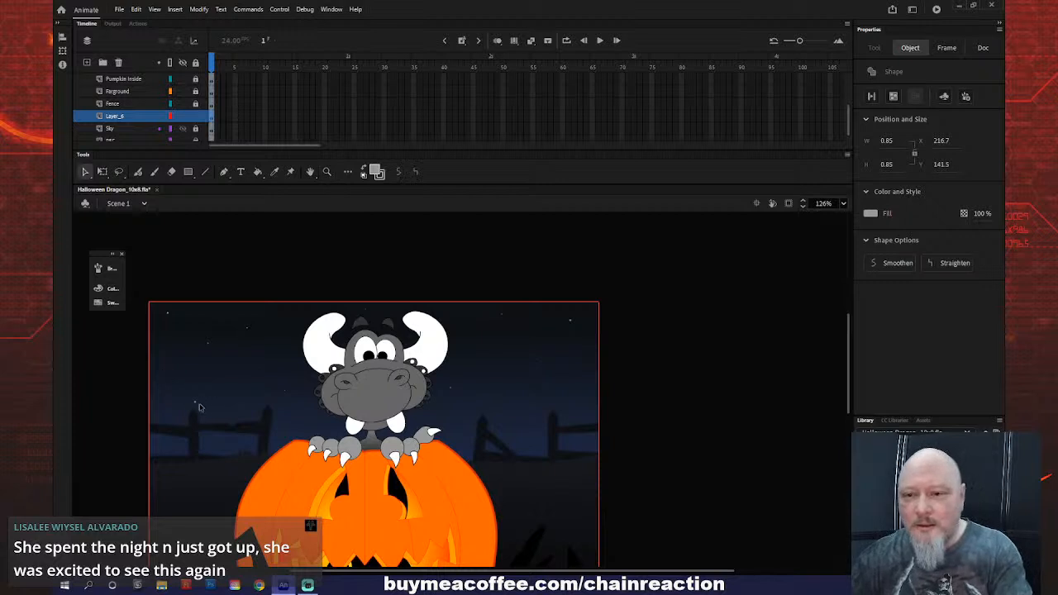
pyautogui.click(195, 404)
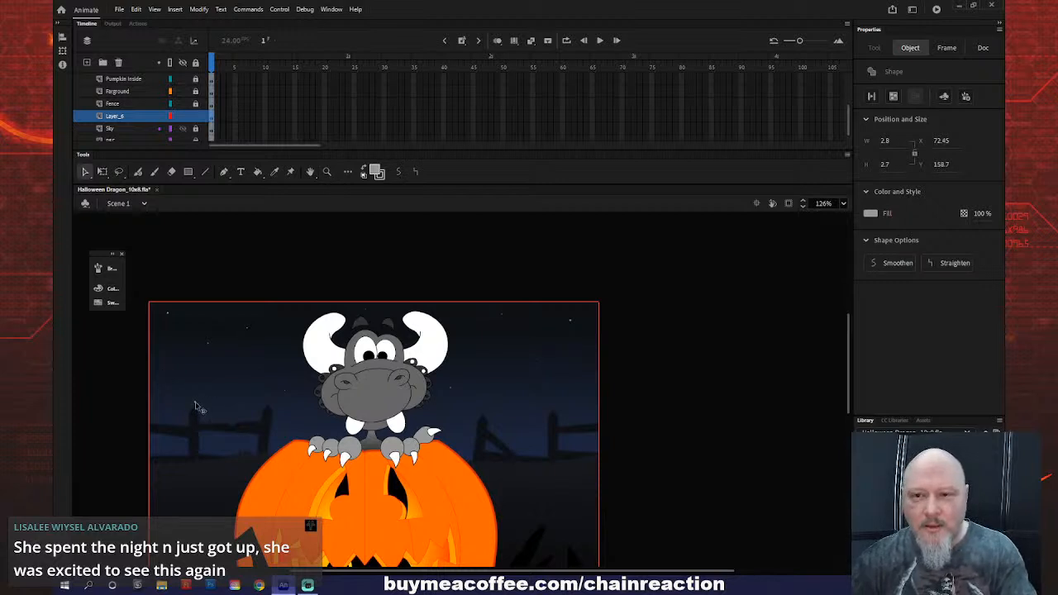
pyautogui.moveTo(196, 404); pyautogui.dragTo(168, 404)
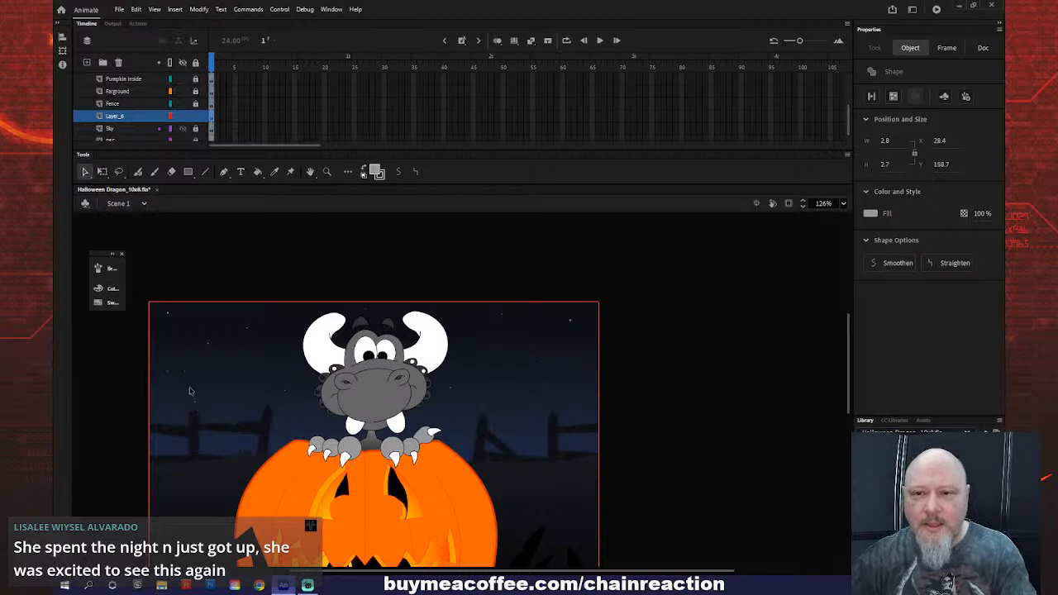
# - Copy the bright star near the artwork's upper-right corner to the sky between the right-hand fence posts
pyautogui.click(570, 324)
pyautogui.moveTo(575, 328); pyautogui.dragTo(577, 439)
pyautogui.click(710, 452)
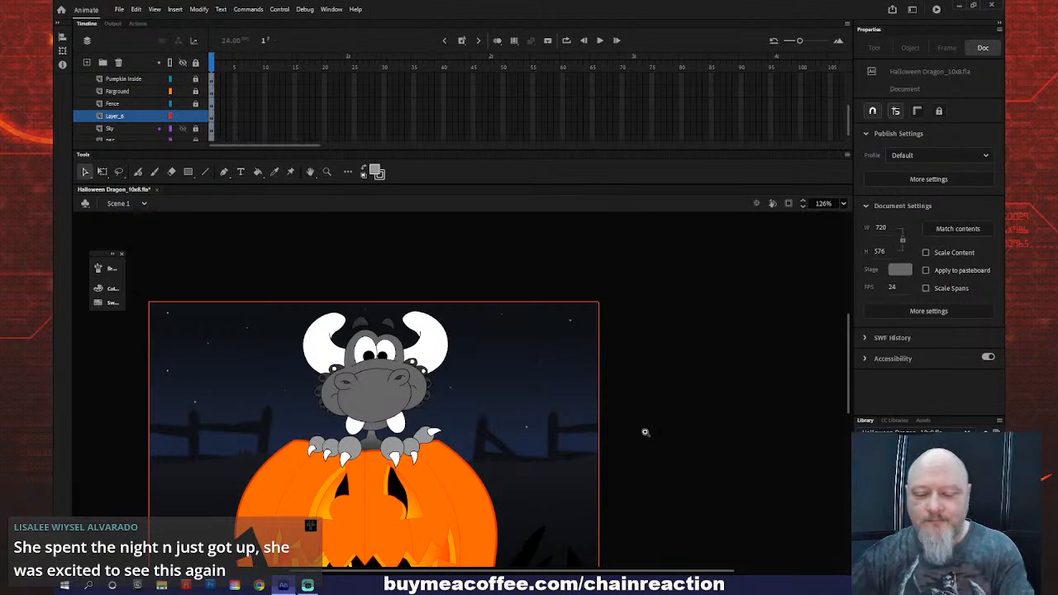
# - Rename the layer holding the stars as Stars and save the document
pyautogui.press('z')
pyautogui.hotkey('ctrl', '-')
pyautogui.moveTo(295, 319); pyautogui.dragTo(551, 519)
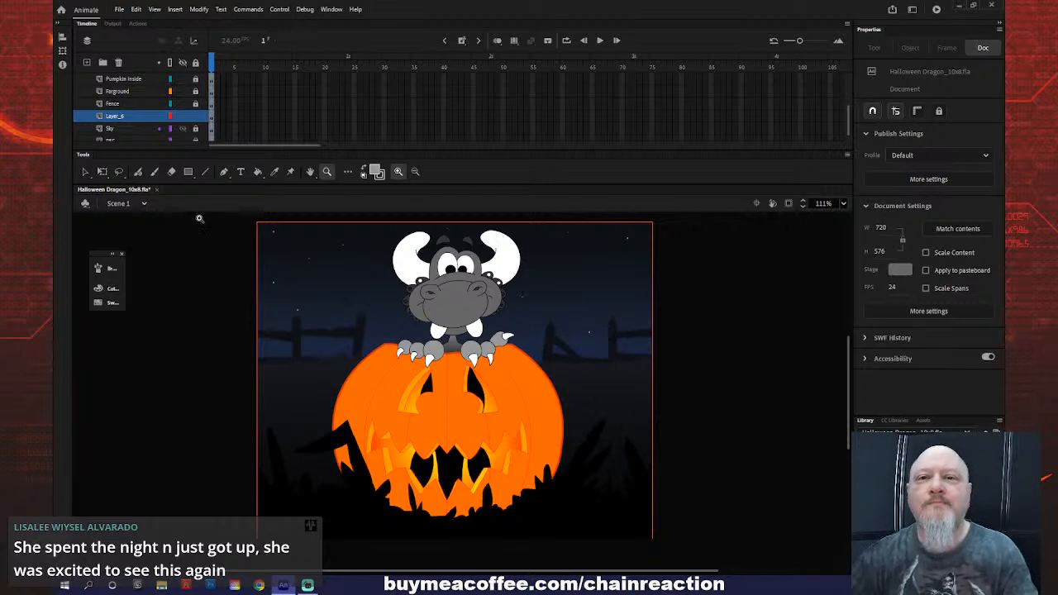
pyautogui.doubleClick(131, 117)
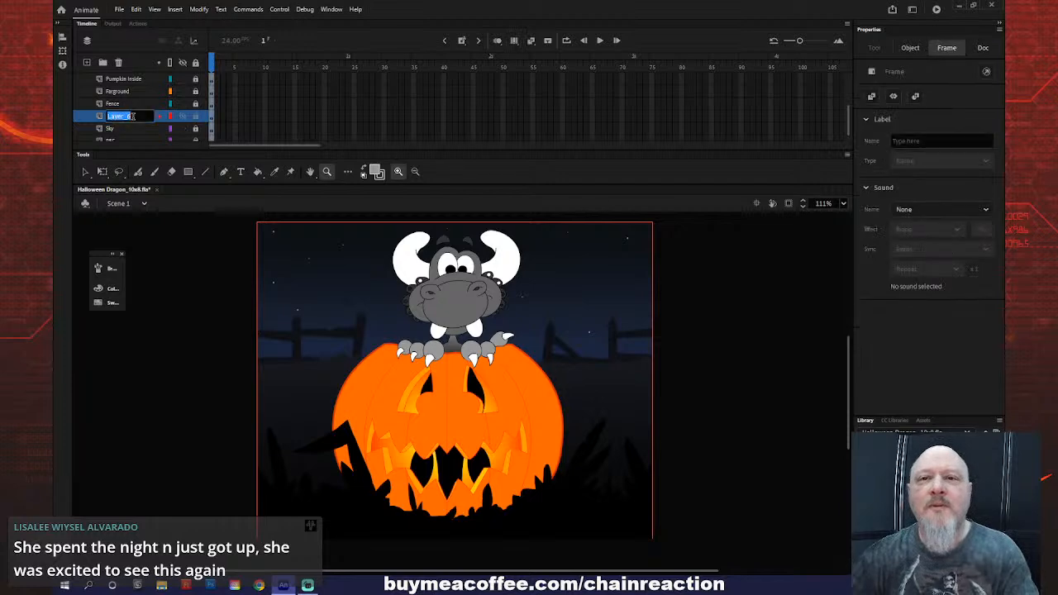
pyautogui.write('Stars')
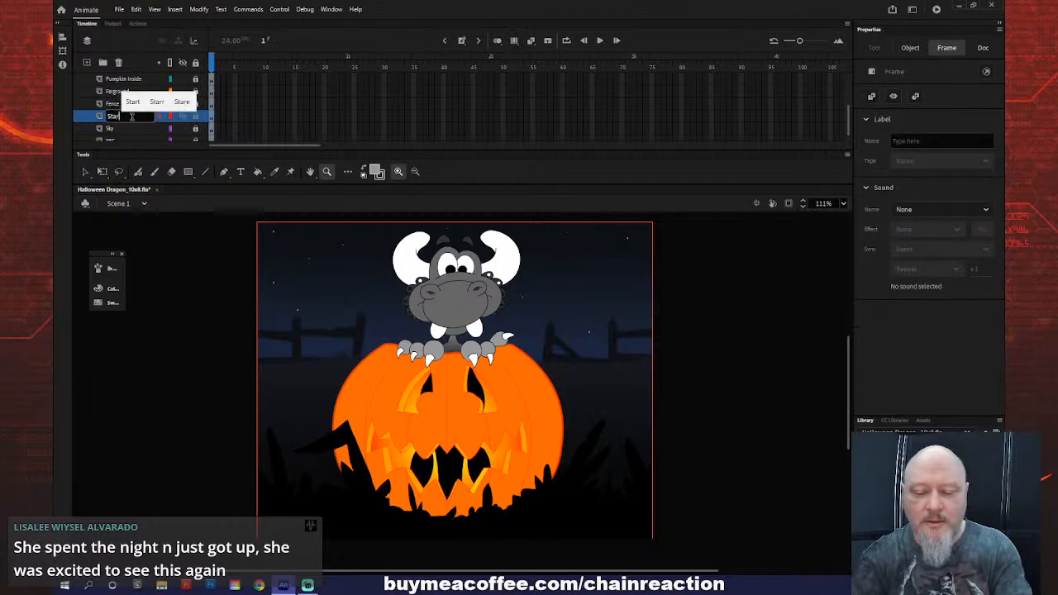
pyautogui.press('Return')
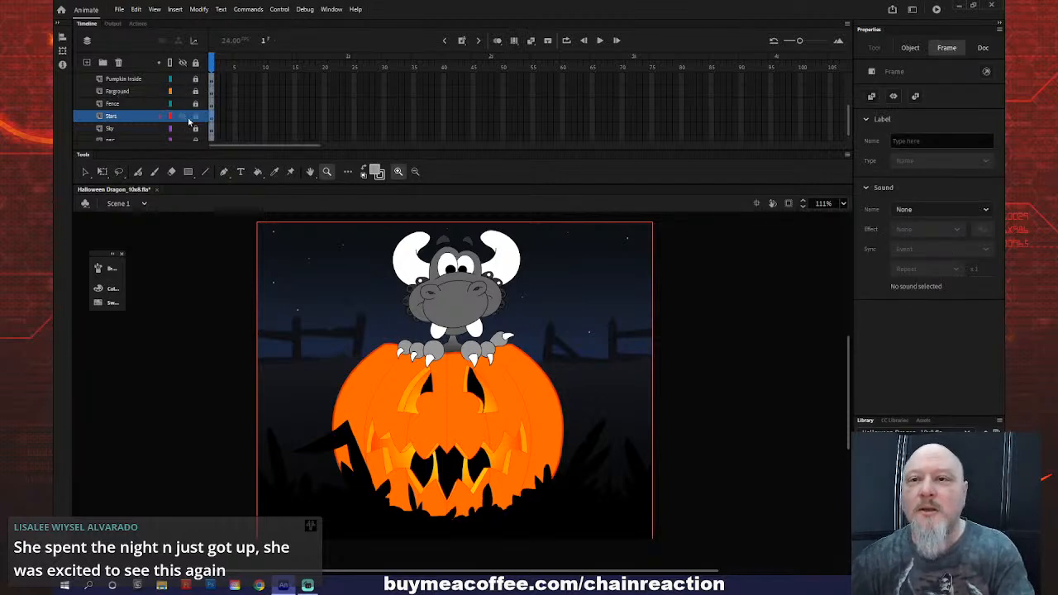
pyautogui.click(119, 10)
pyautogui.click(134, 98)
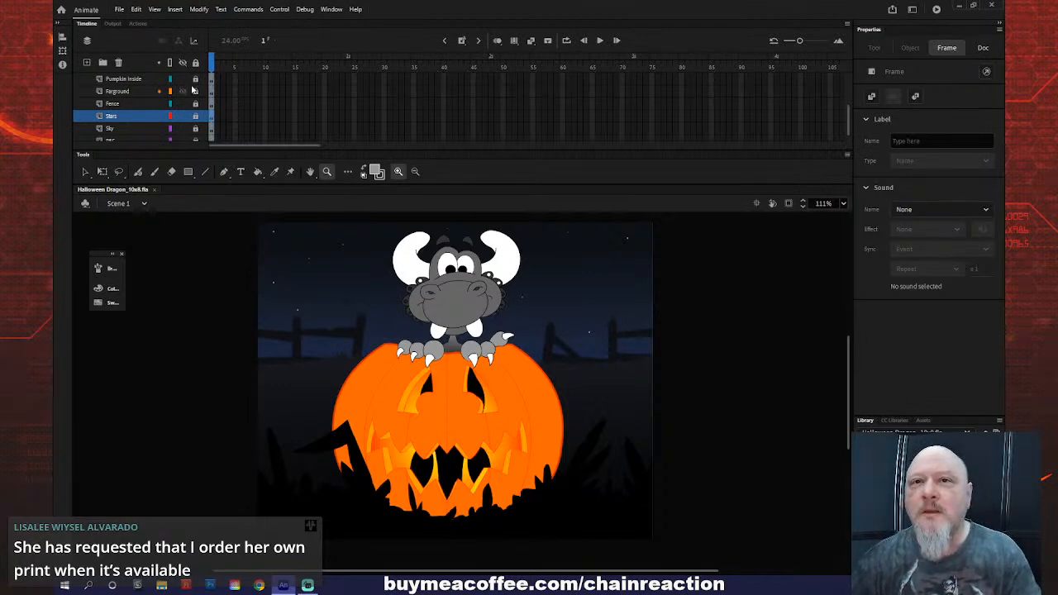
# - Unlock the Pumpkin Front layer and add an Adjust Color filter to the pumpkin movie clip
pyautogui.moveTo(190, 90); pyautogui.dragTo(188, 87)
pyautogui.scroll(-2, 182, 105)
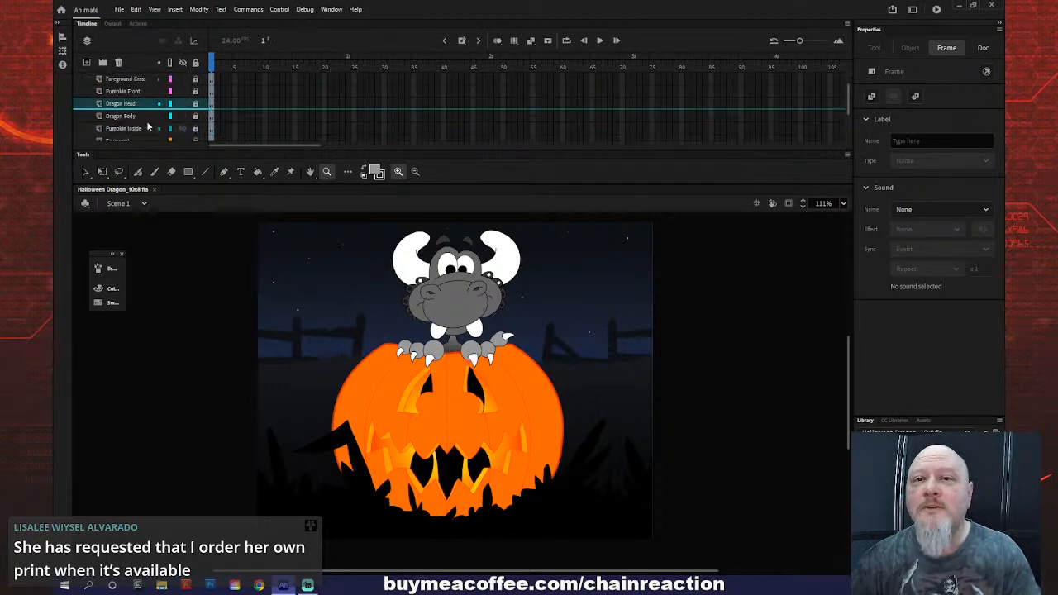
pyautogui.scroll(2, 148, 126)
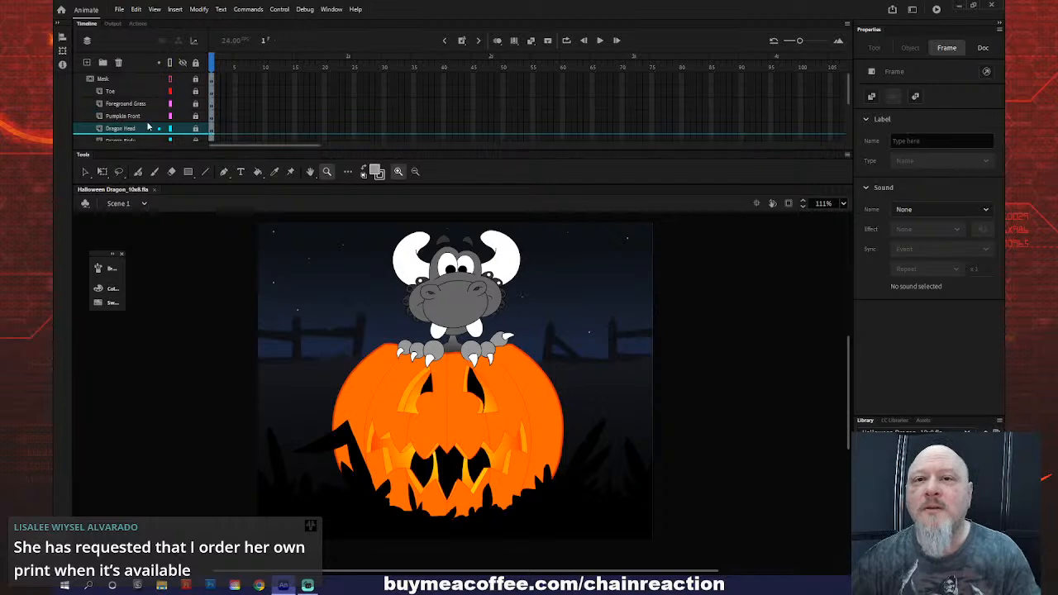
pyautogui.click(149, 118)
pyautogui.click(86, 119)
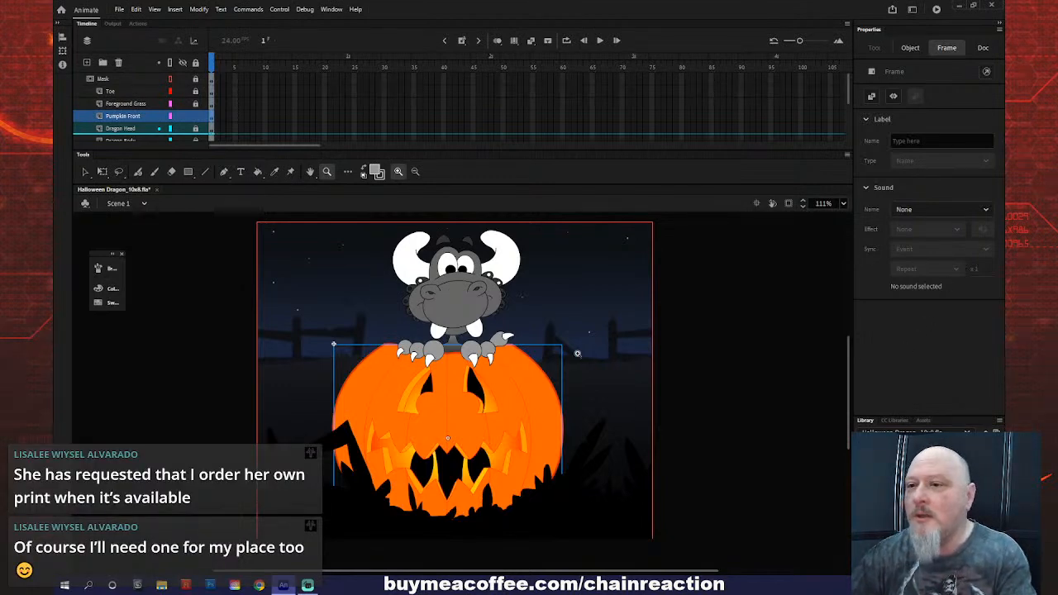
pyautogui.press('v')
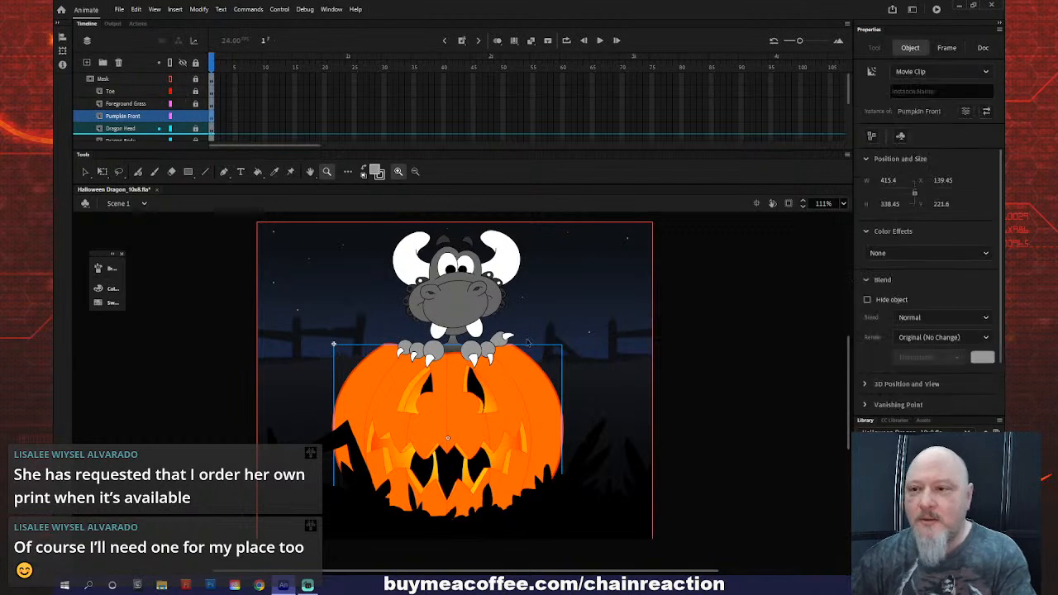
pyautogui.scroll(-2, 959, 302)
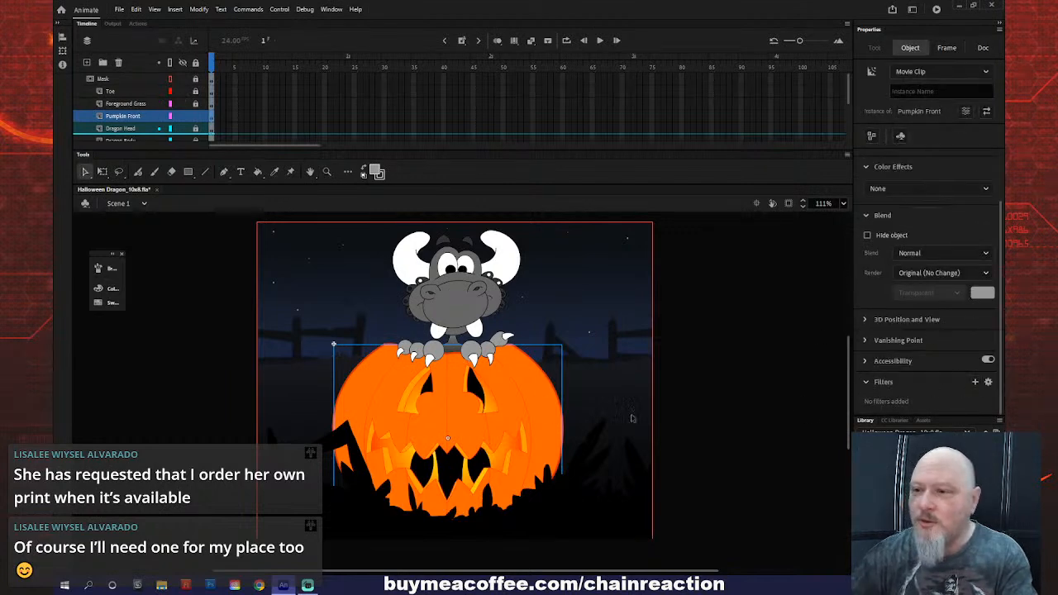
pyautogui.click(975, 382)
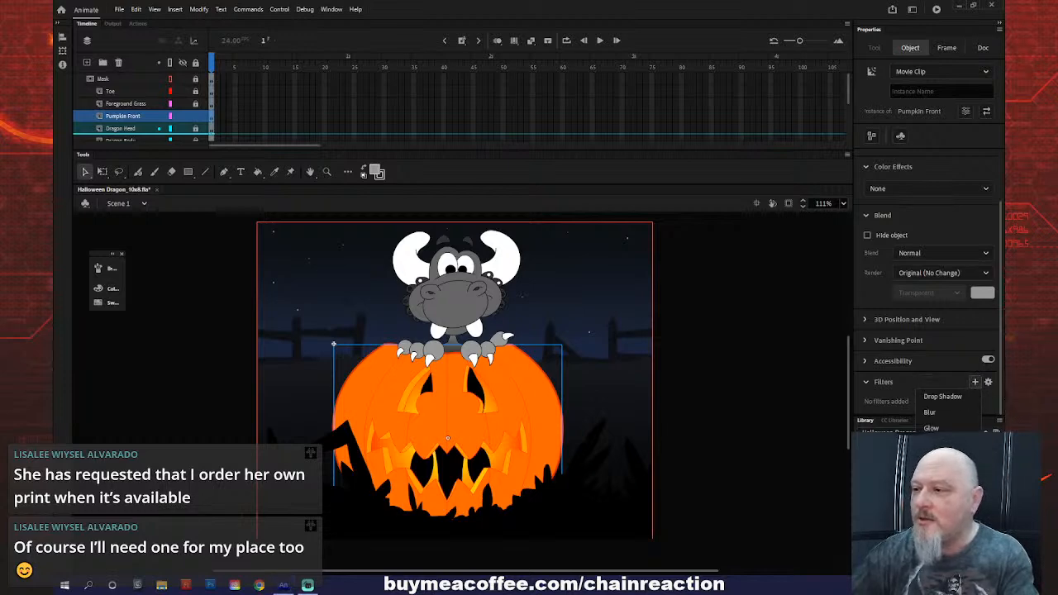
pyautogui.click(943, 491)
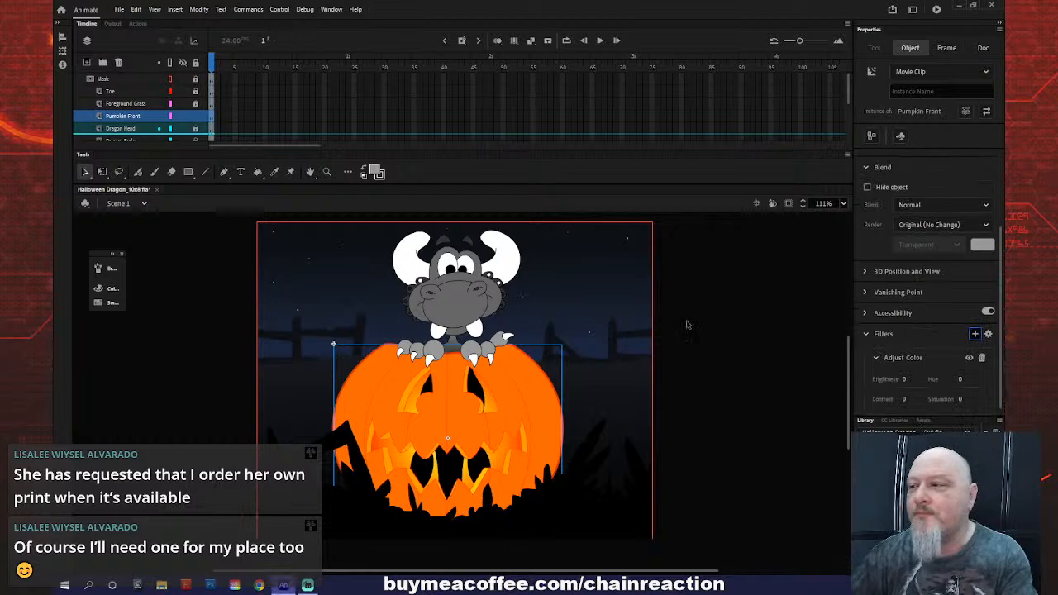
# - Set the pumpkin filter's brightness to -70 and lower its saturation until the shell is a dark, muted brown-orange
pyautogui.click(961, 401)
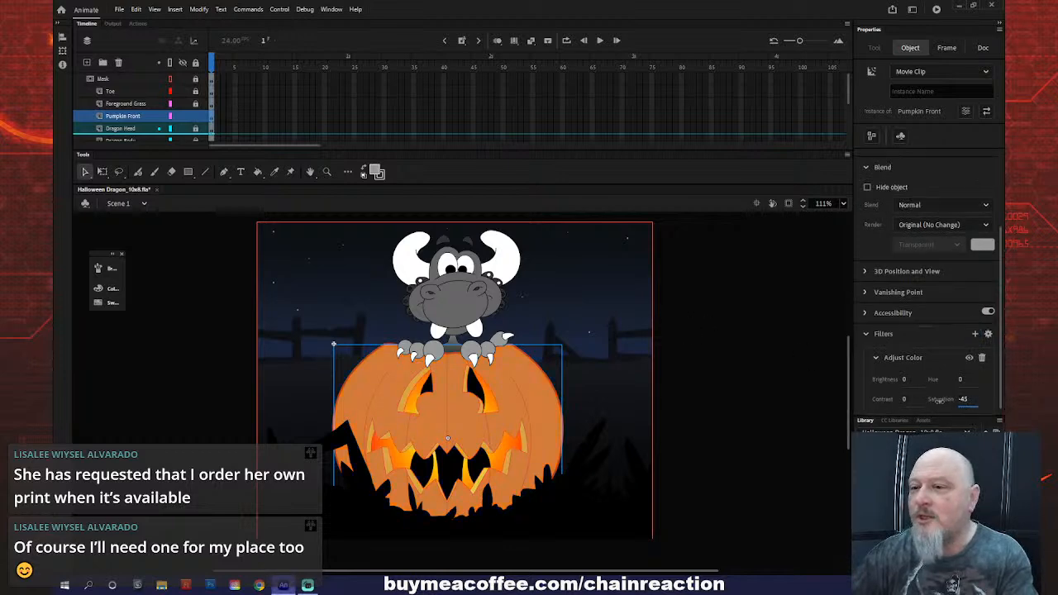
pyautogui.moveTo(905, 380); pyautogui.dragTo(879, 384)
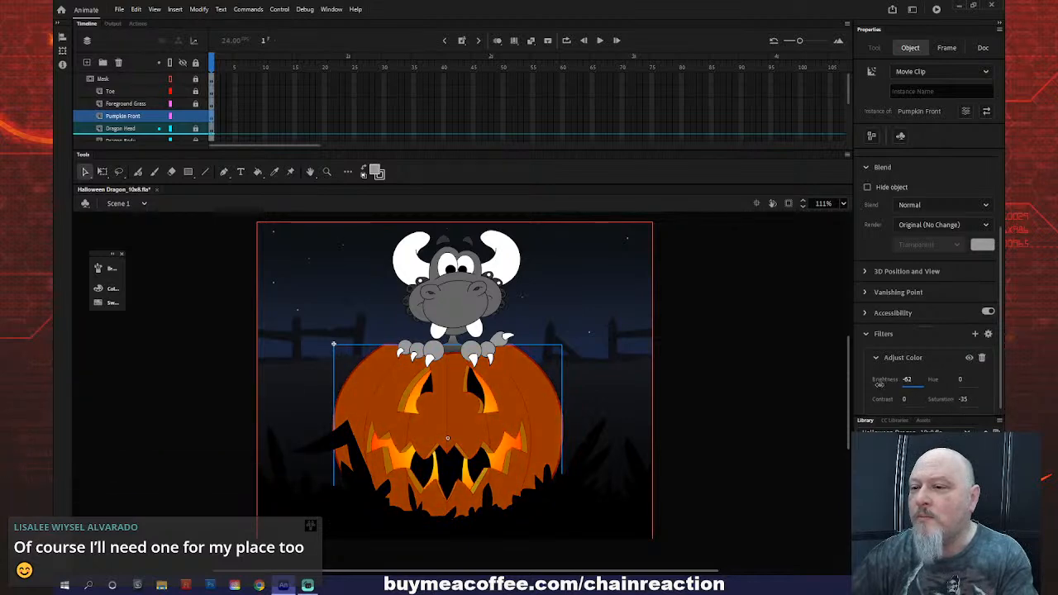
pyautogui.moveTo(962, 400); pyautogui.dragTo(942, 400)
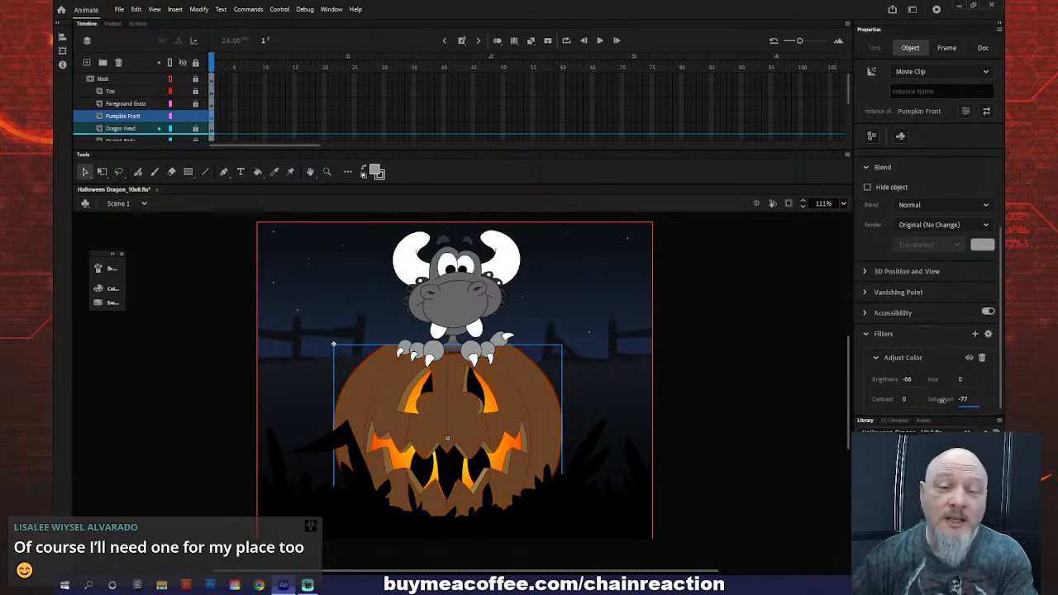
pyautogui.moveTo(942, 399); pyautogui.dragTo(909, 379)
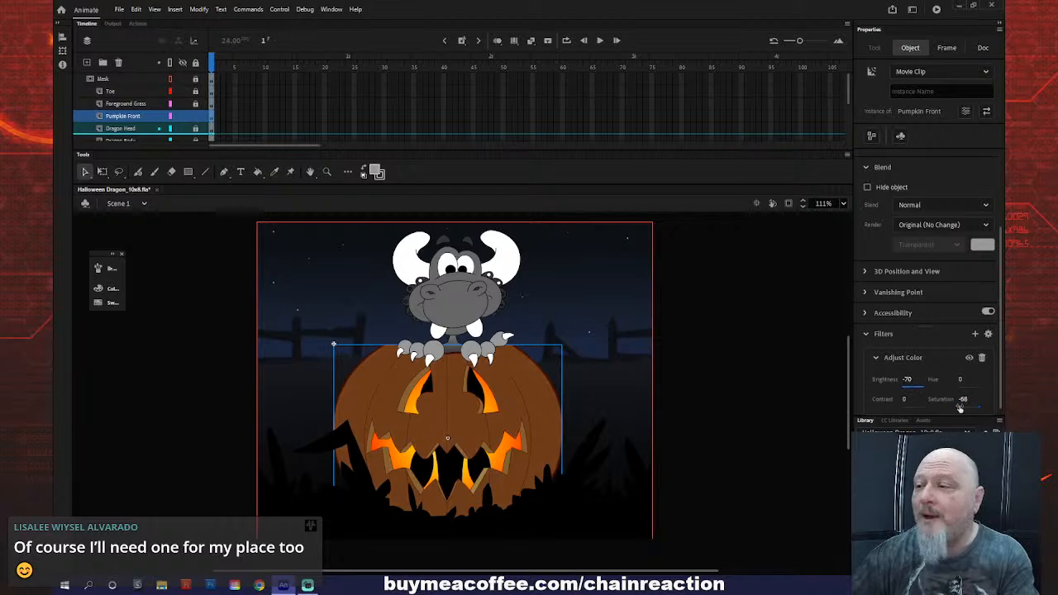
pyautogui.moveTo(960, 400); pyautogui.dragTo(963, 399)
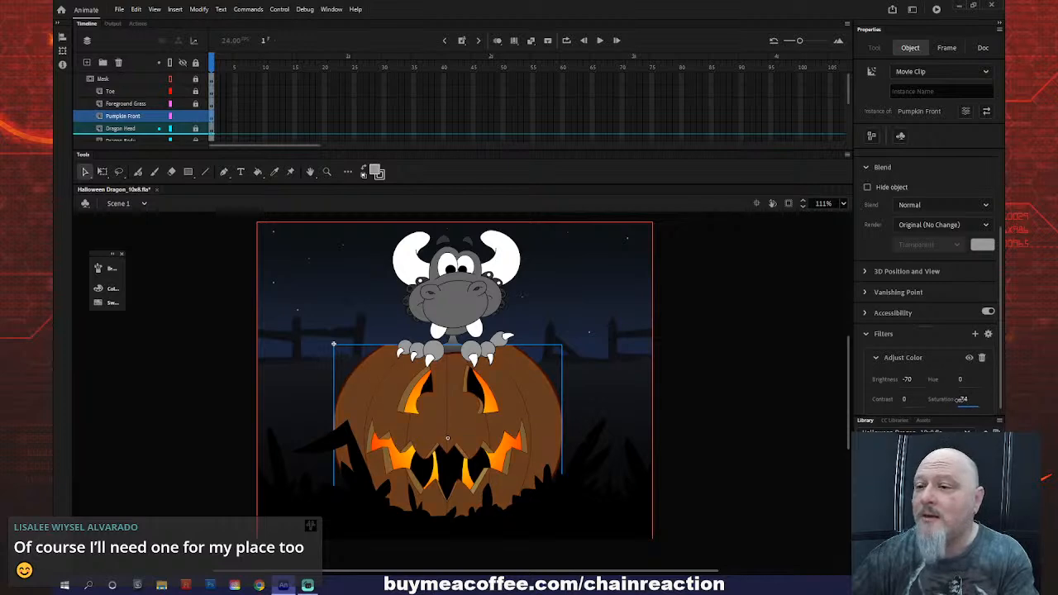
pyautogui.click(816, 420)
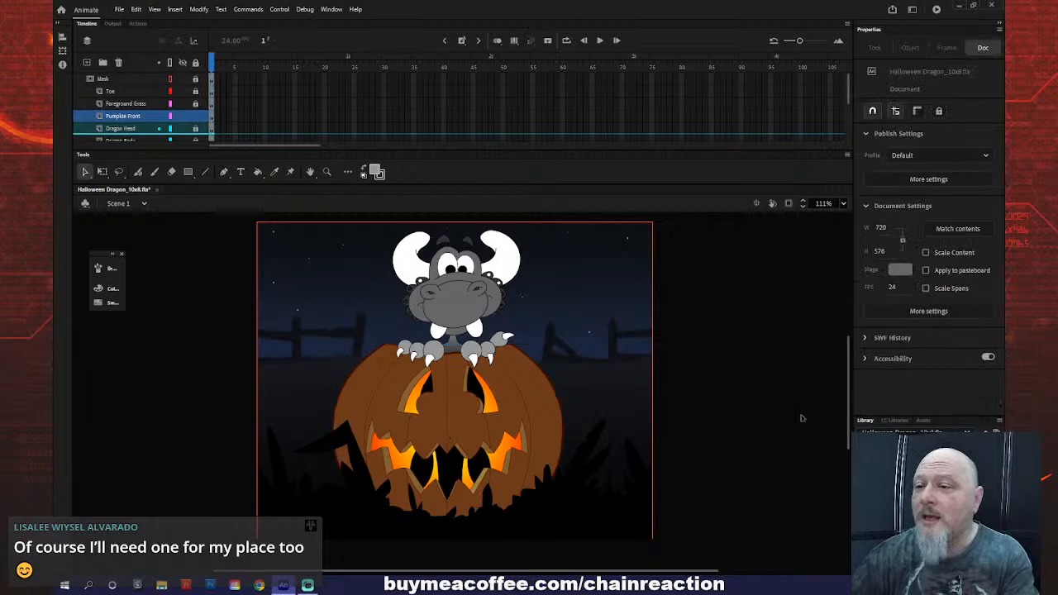
pyautogui.scroll(-3, 781, 405)
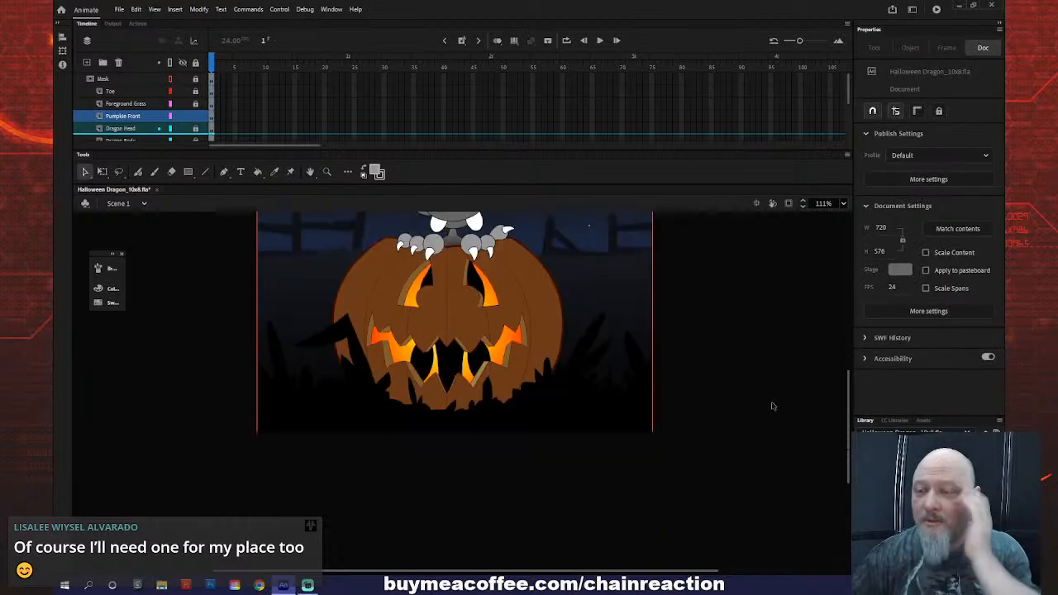
pyautogui.press('z')
pyautogui.keyDown('alt'); pyautogui.click(720, 407); pyautogui.keyUp('alt')
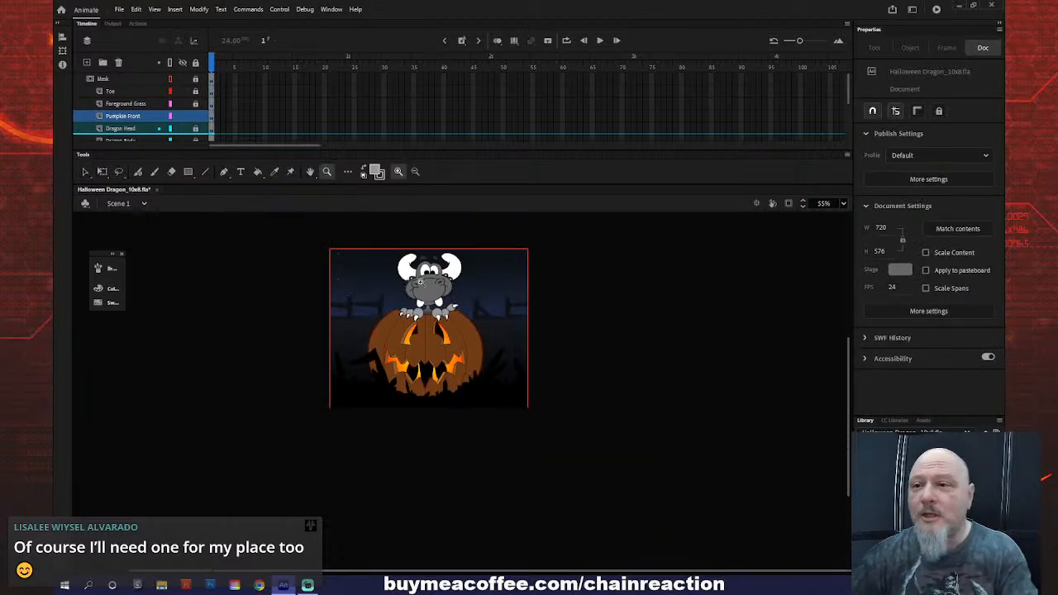
# - Open the jack-o'-lantern's Pumpkin Front symbol for editing
pyautogui.moveTo(314, 241); pyautogui.dragTo(549, 410)
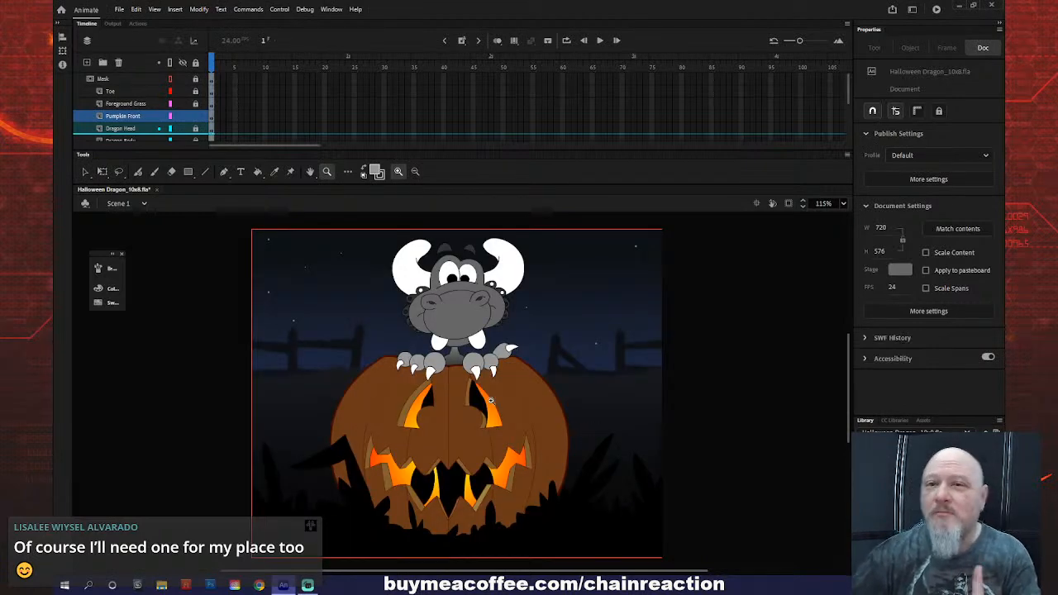
pyautogui.click(85, 176)
pyautogui.doubleClick(445, 415)
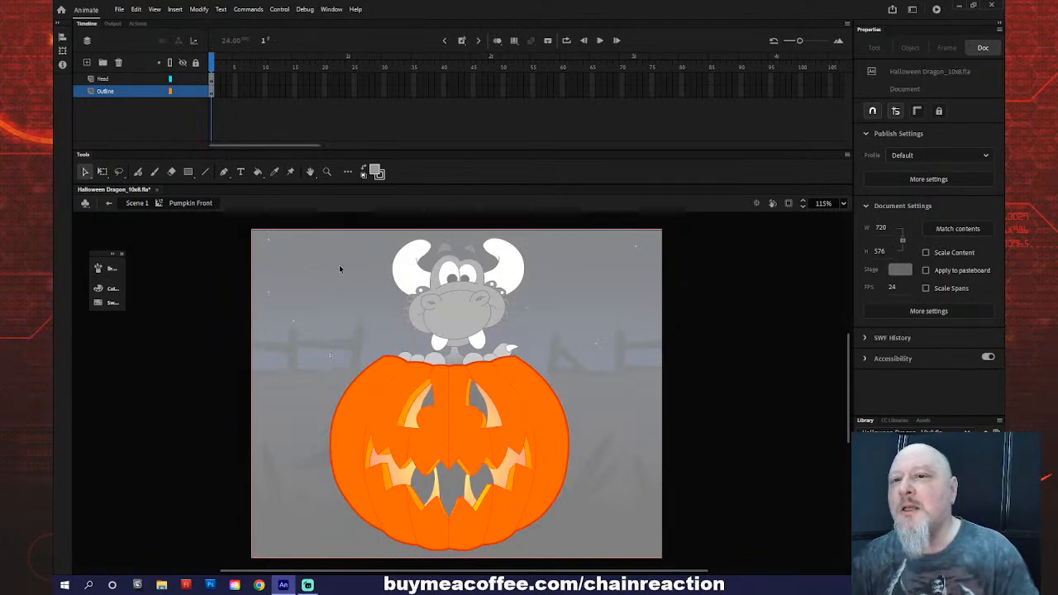
# - Switch the fill to a radial gradient and place an orange FF6600 colour stop near its middle
pyautogui.click(98, 291)
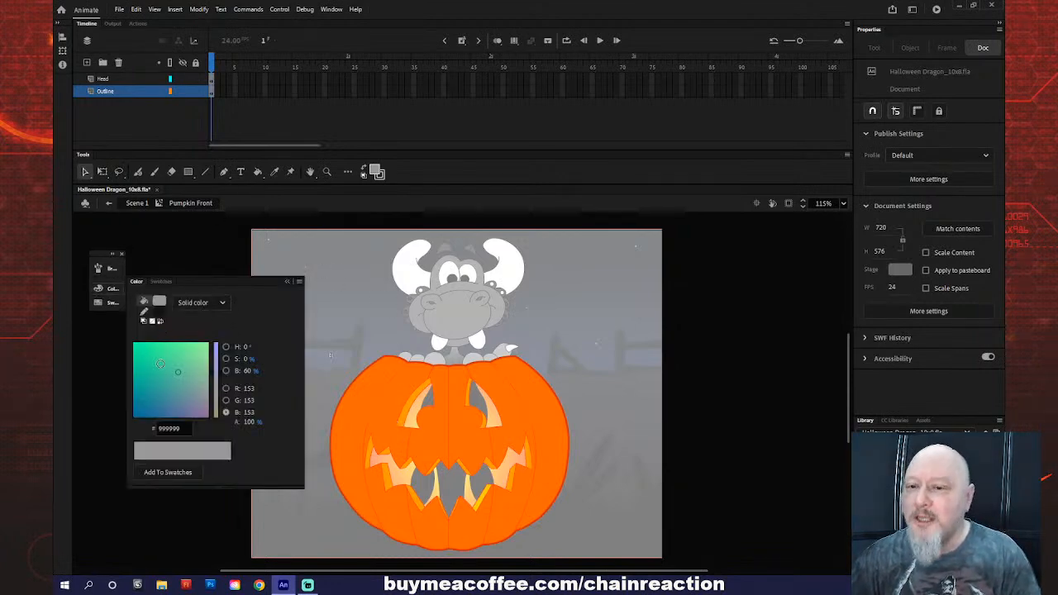
pyautogui.click(160, 302)
pyautogui.click(199, 301)
pyautogui.click(199, 302)
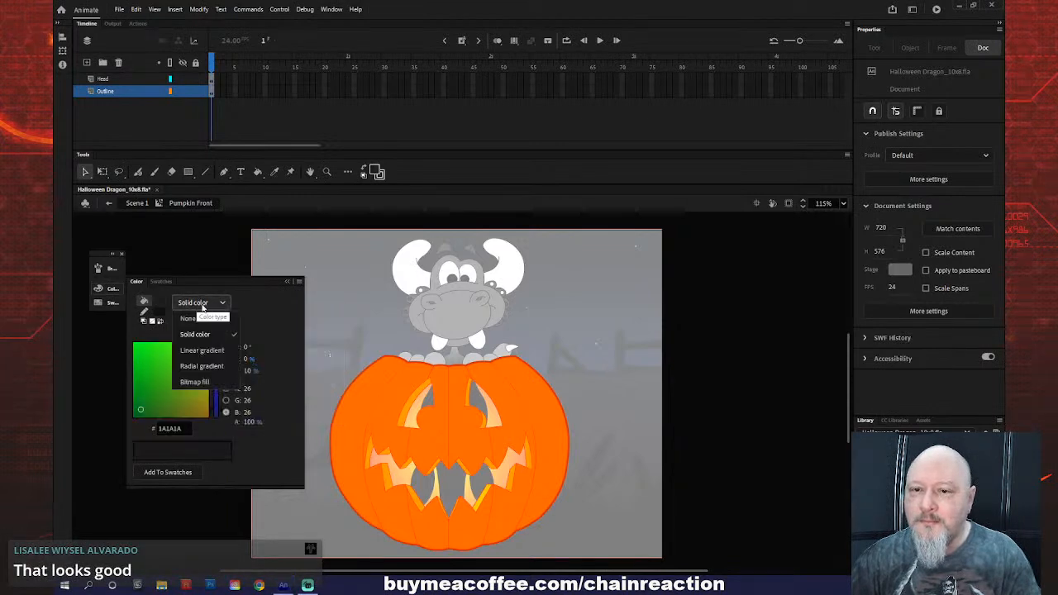
pyautogui.click(195, 366)
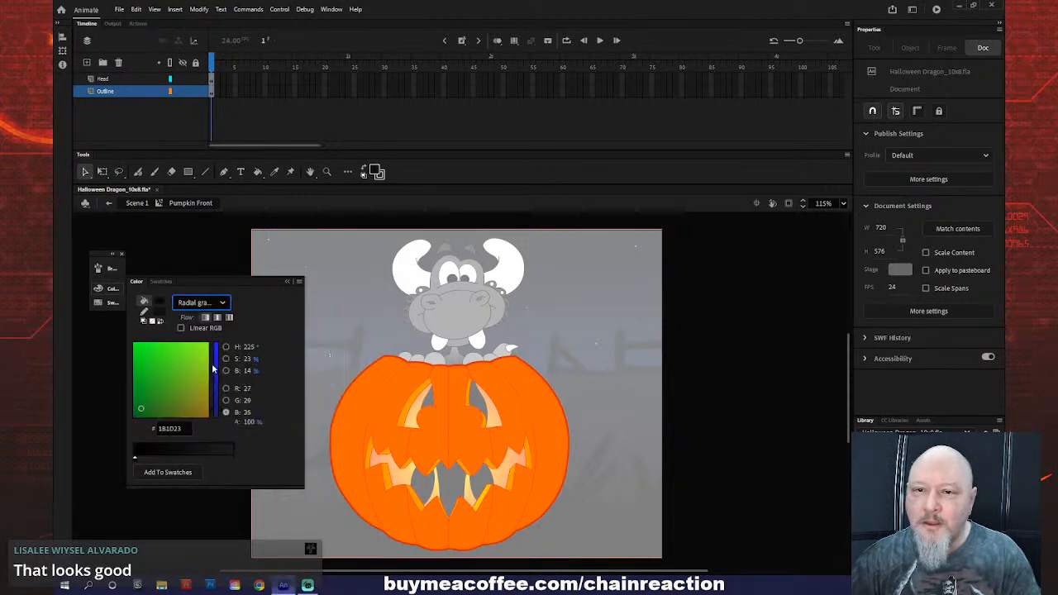
pyautogui.click(234, 465)
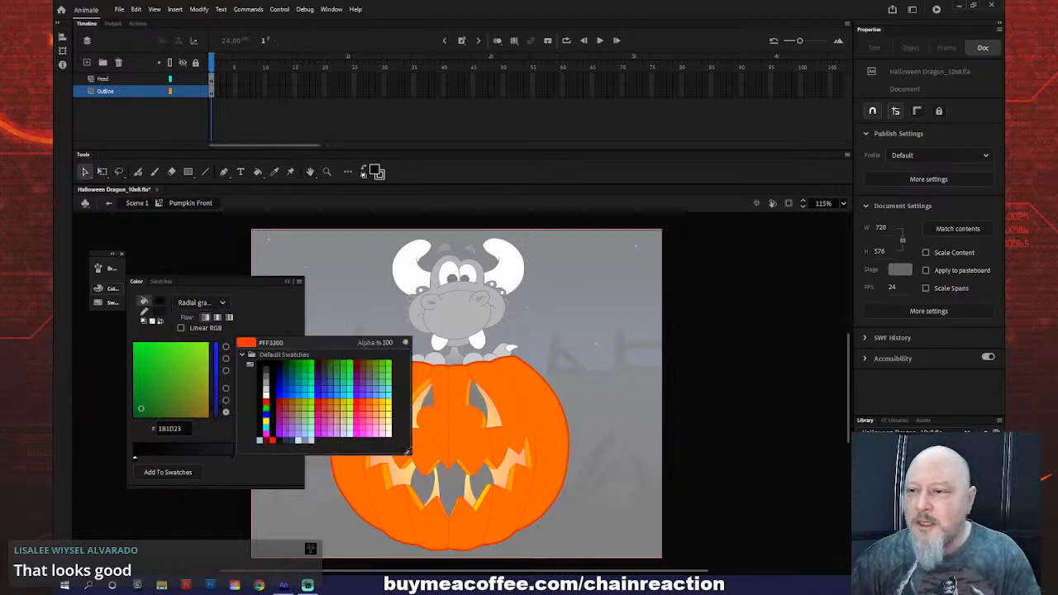
pyautogui.click(467, 435)
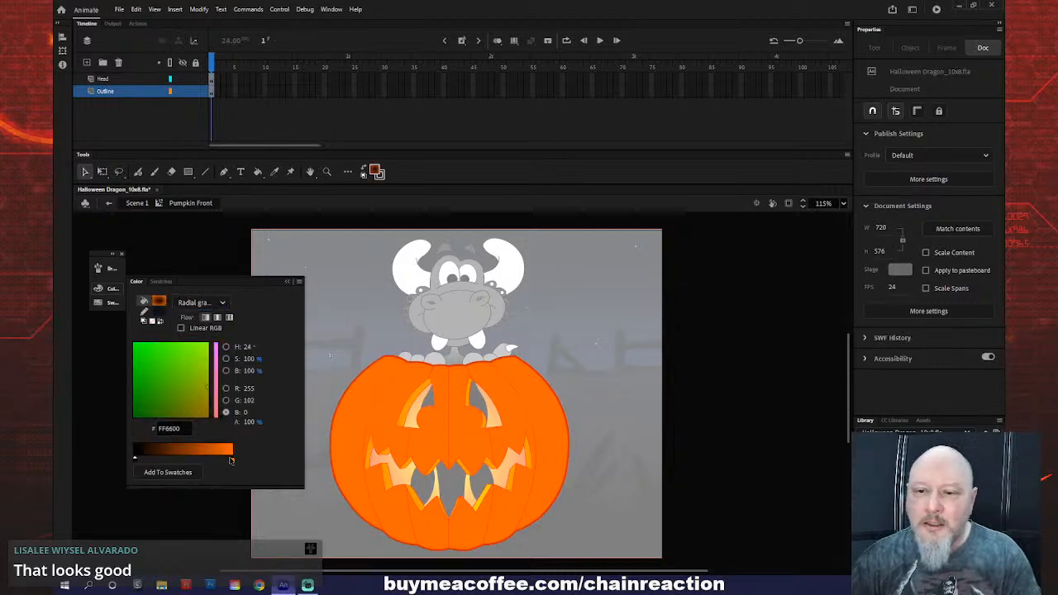
pyautogui.moveTo(234, 464); pyautogui.dragTo(187, 463)
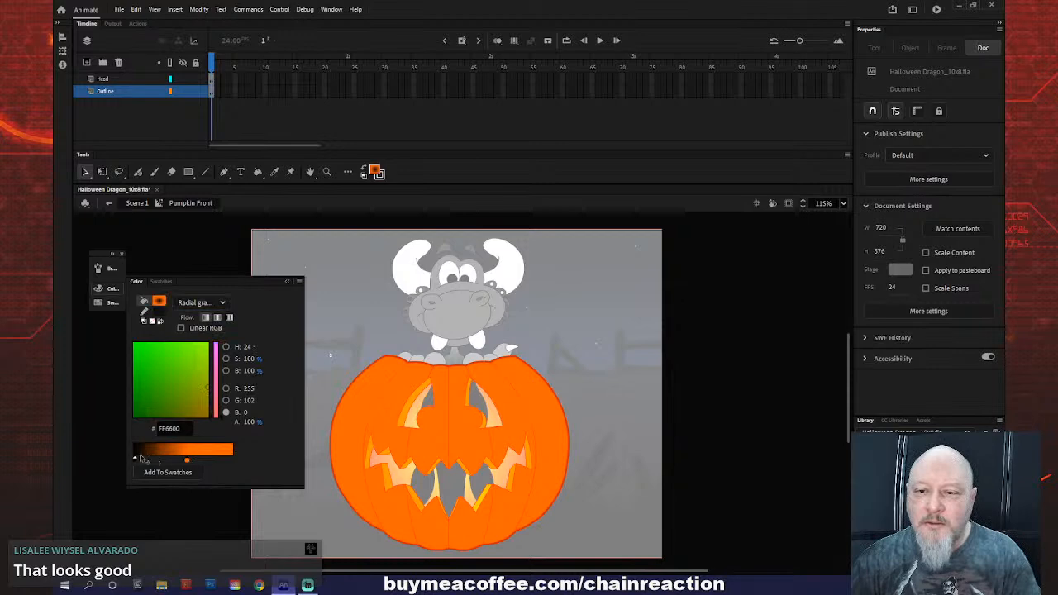
# - Try FF3300 and FF0000 as the colour of the gradient's first stop
pyautogui.click(136, 461)
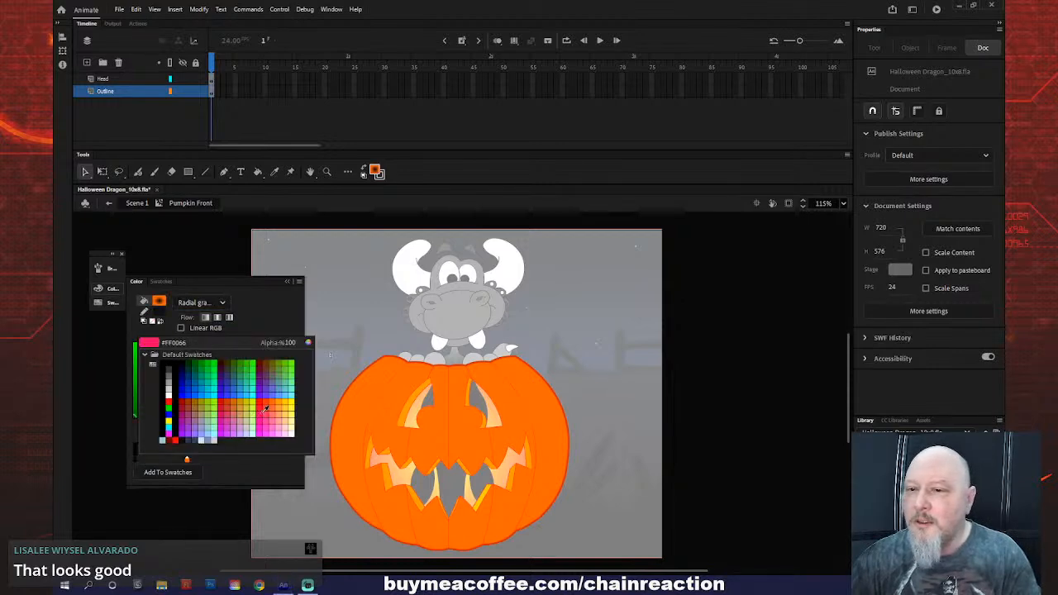
pyautogui.click(269, 398)
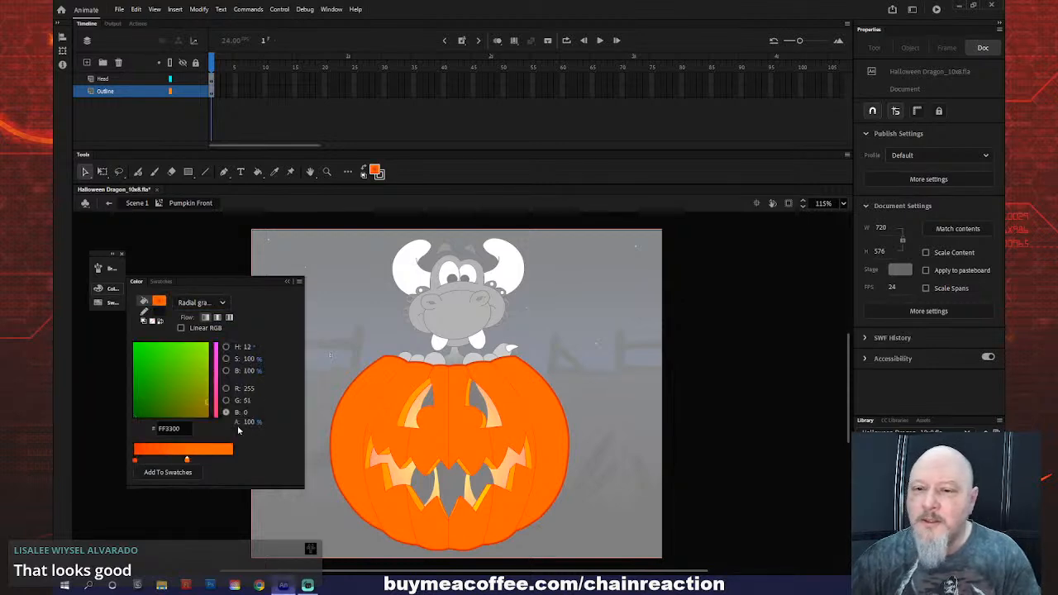
pyautogui.click(135, 460)
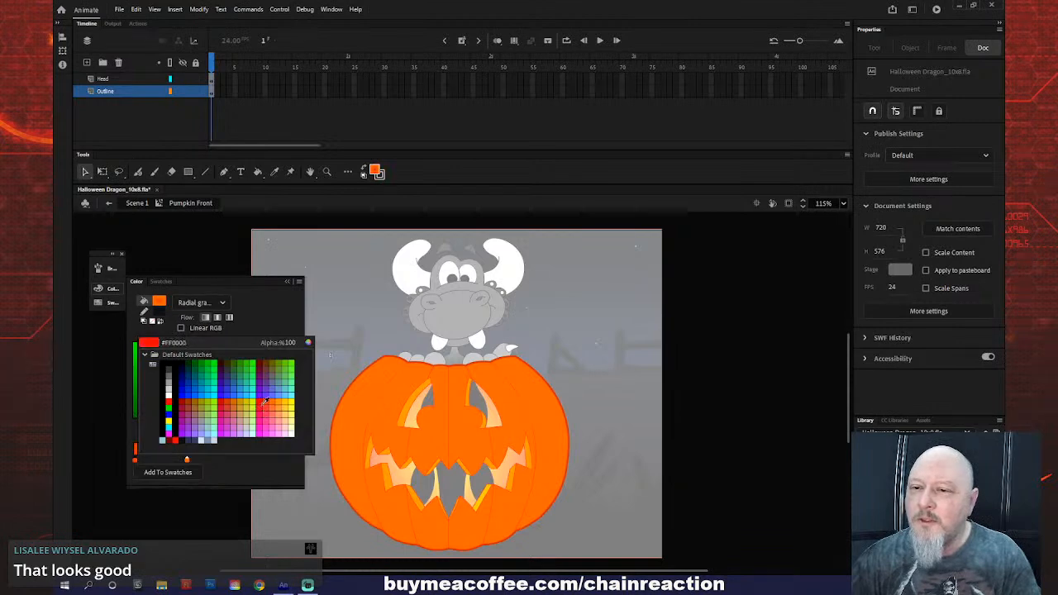
pyautogui.click(261, 400)
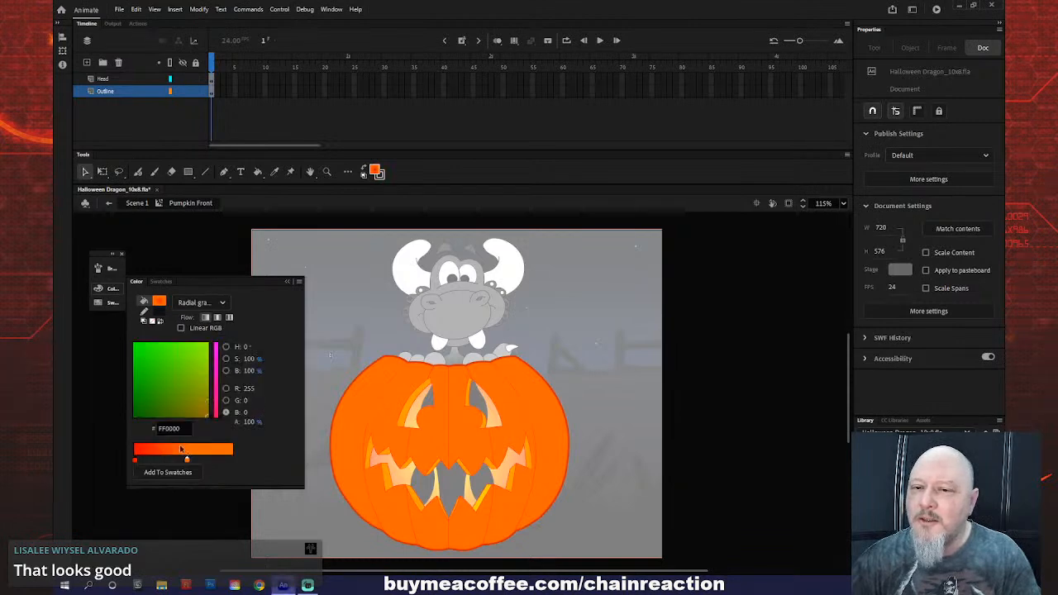
# - Set the gradient's first stop to the dark reddish brown 8E2602 with the colour picker
pyautogui.click(136, 461)
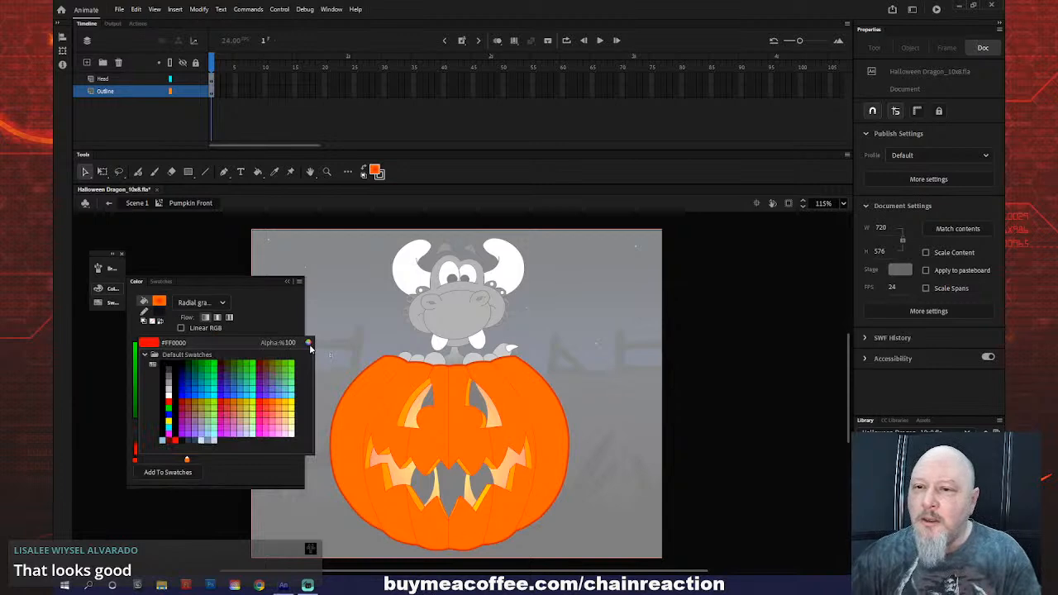
pyautogui.click(310, 343)
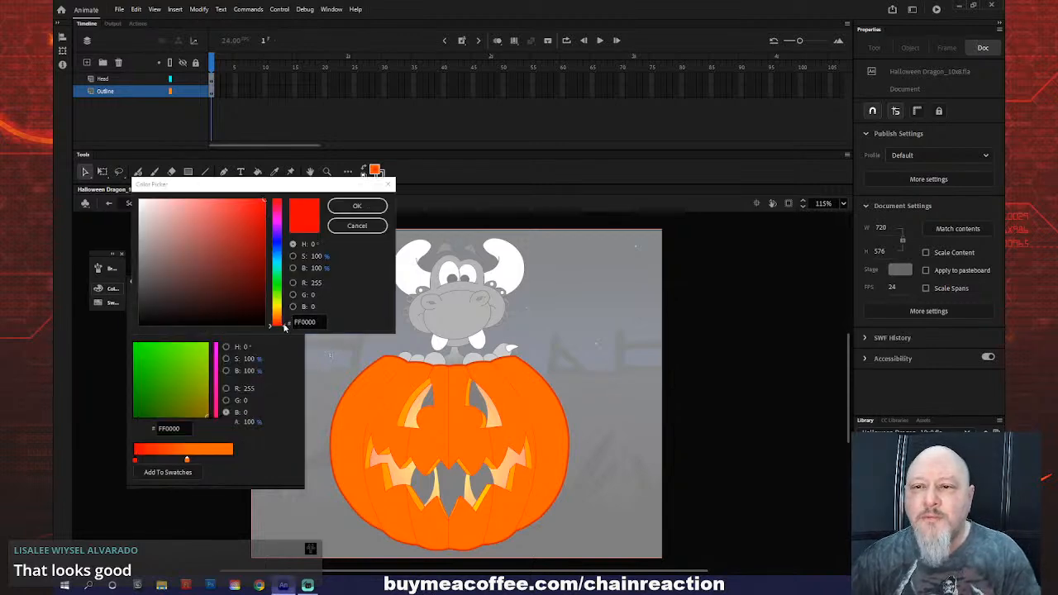
pyautogui.click(278, 321)
pyautogui.click(261, 258)
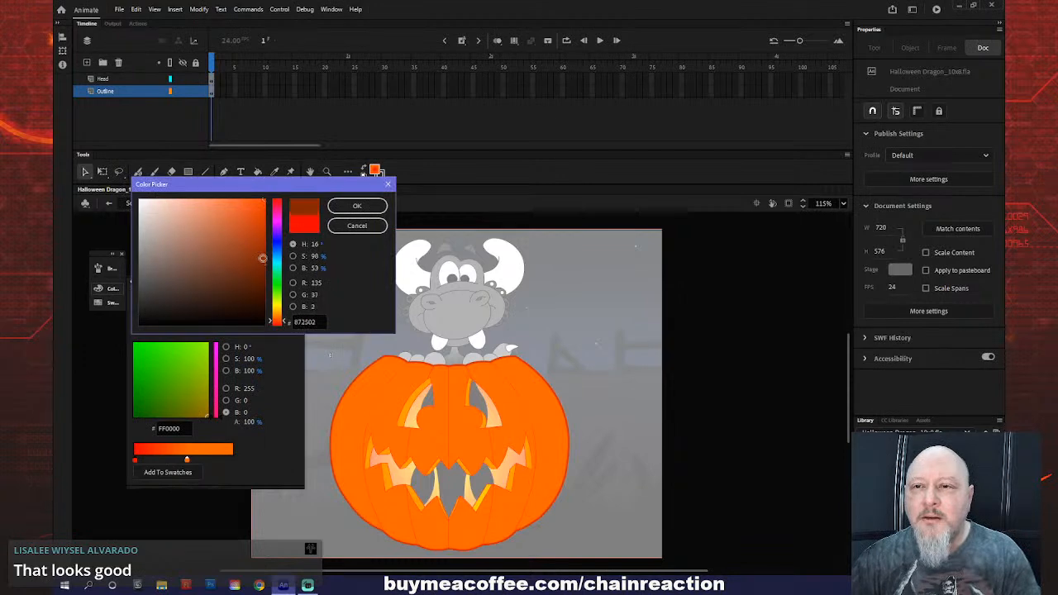
pyautogui.click(347, 208)
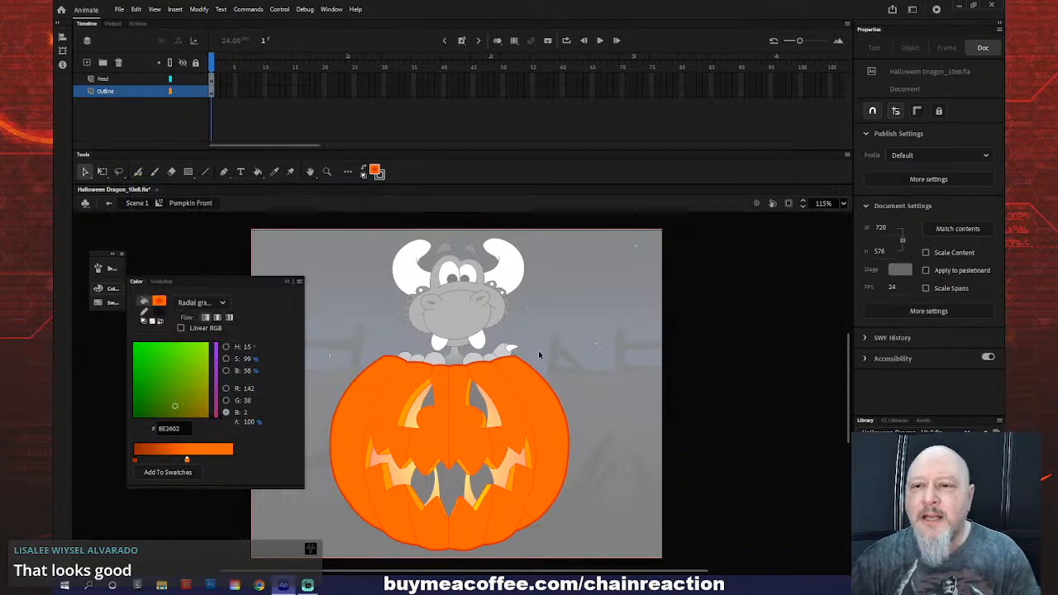
# - Add a third colour stop at the end of the gradient and set it to light orange FF9829
pyautogui.click(232, 460)
pyautogui.doubleClick(231, 461)
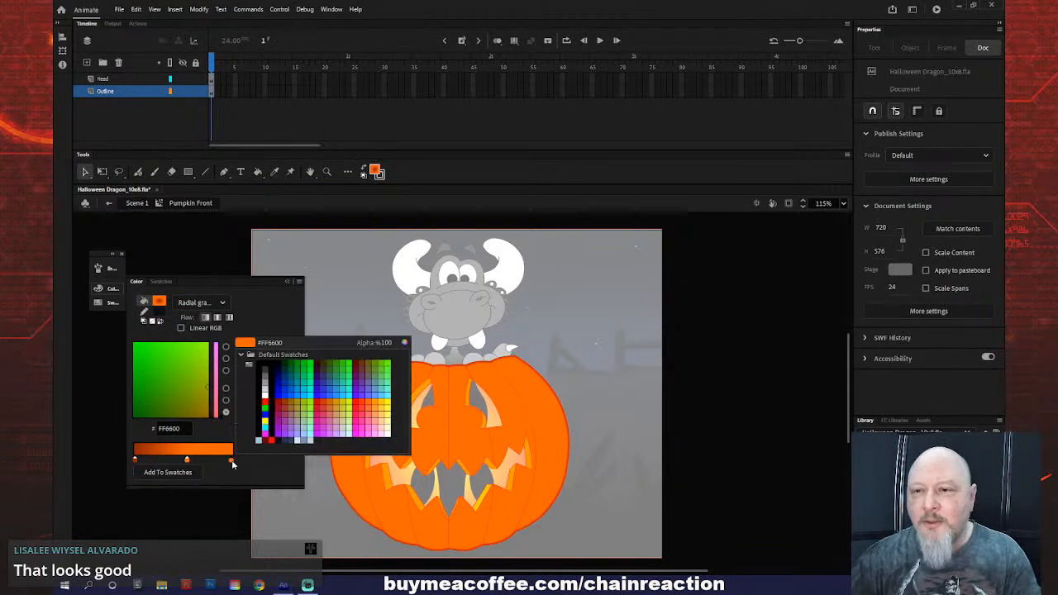
pyautogui.click(404, 344)
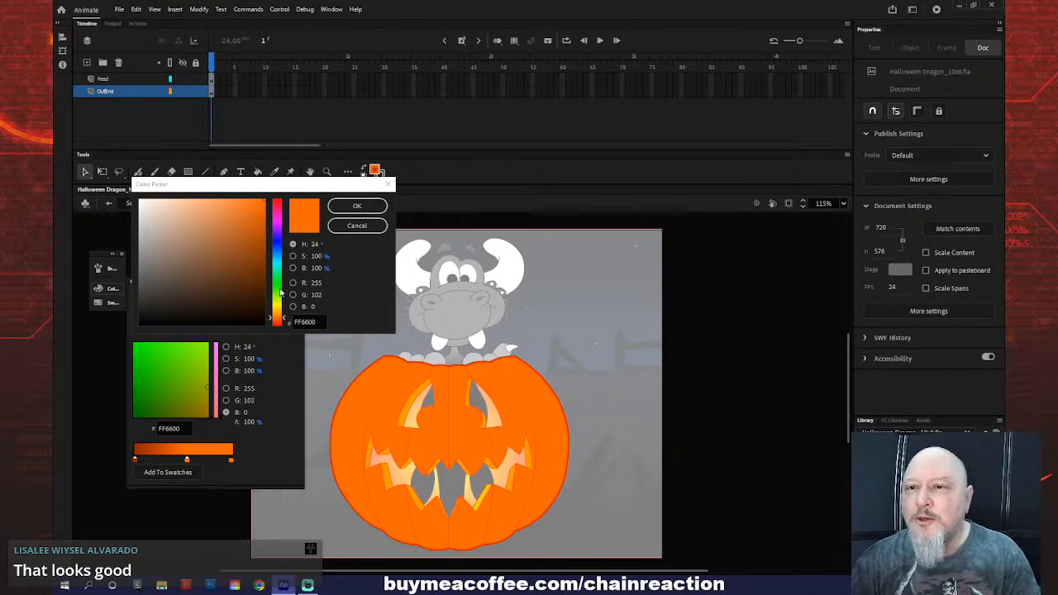
pyautogui.click(284, 320)
pyautogui.moveTo(284, 320); pyautogui.dragTo(284, 315)
pyautogui.click(245, 200)
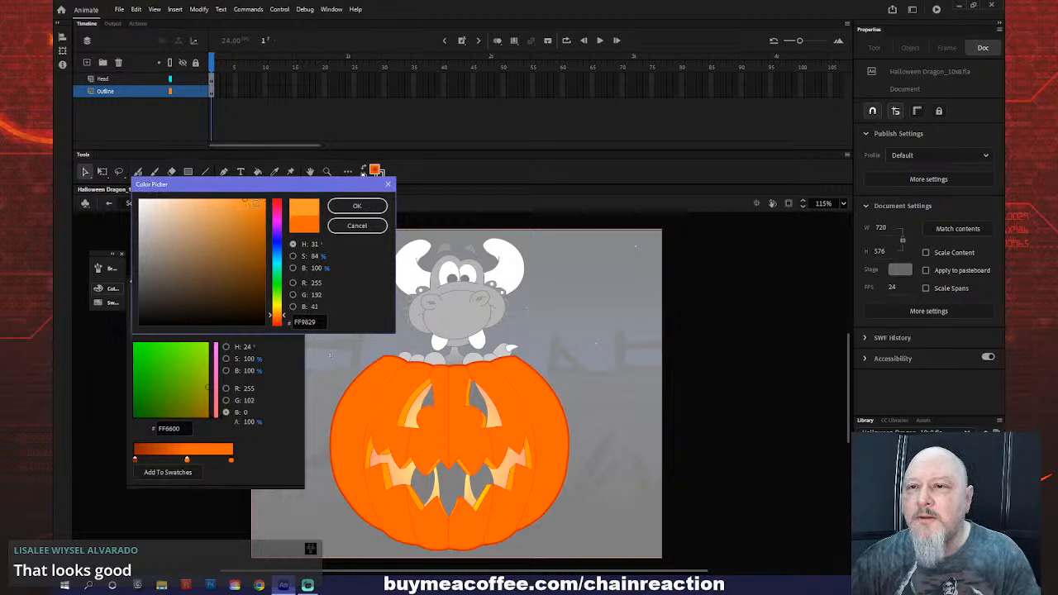
pyautogui.click(357, 206)
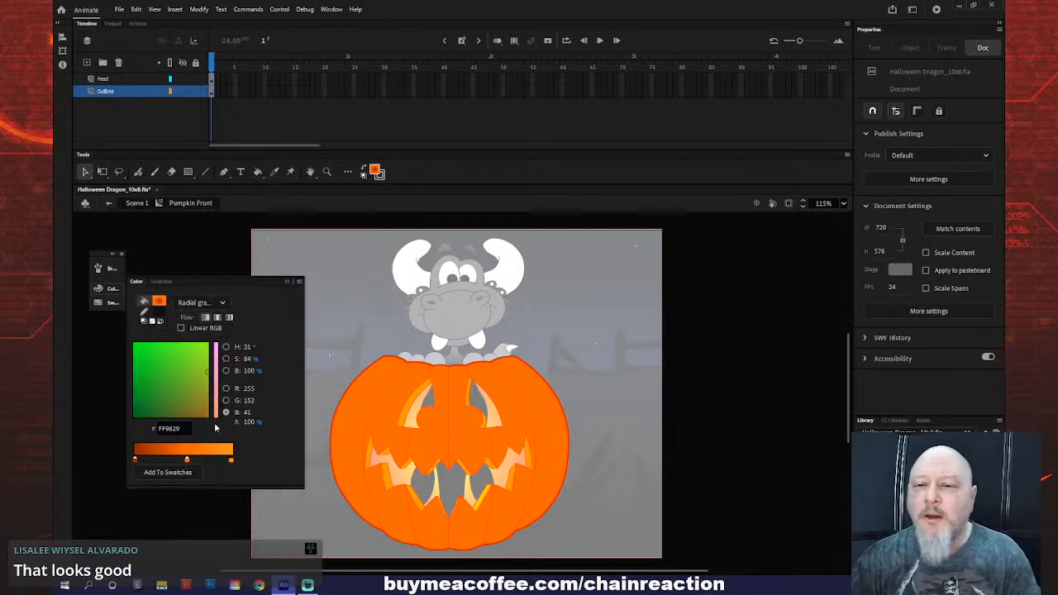
# - Reverse the gradient so FF9829 is at the start and 8E2602 at the end, with FF6600 just off the middle
pyautogui.moveTo(188, 461); pyautogui.dragTo(185, 462)
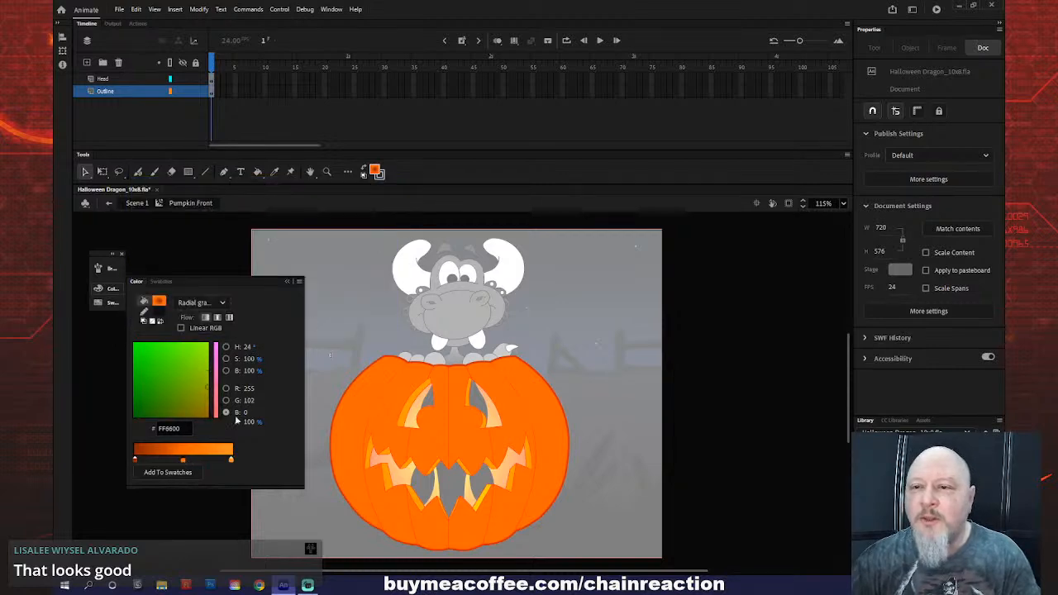
pyautogui.click(229, 253)
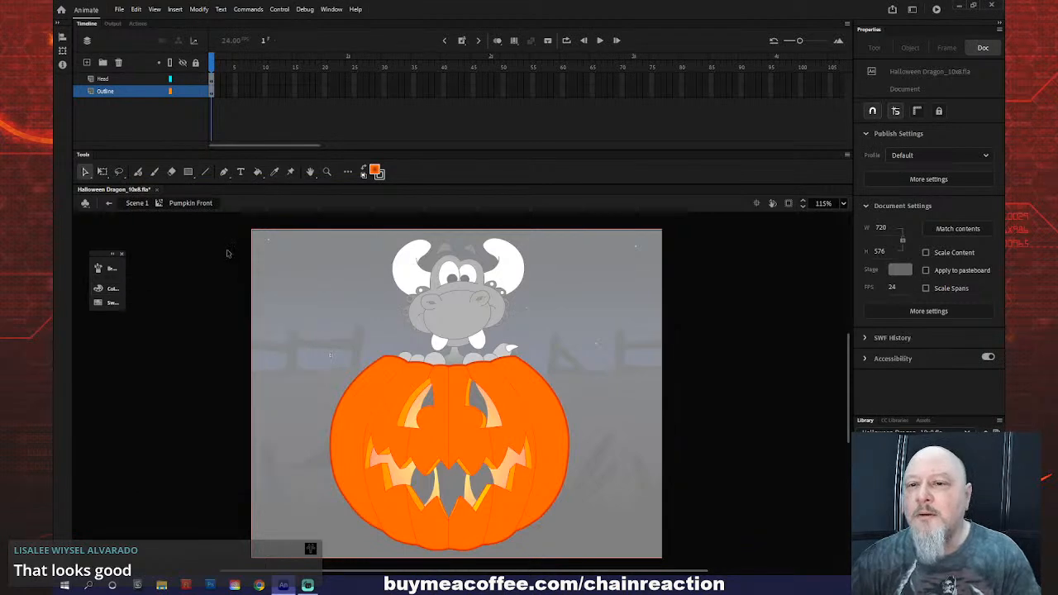
pyautogui.click(101, 289)
pyautogui.click(101, 291)
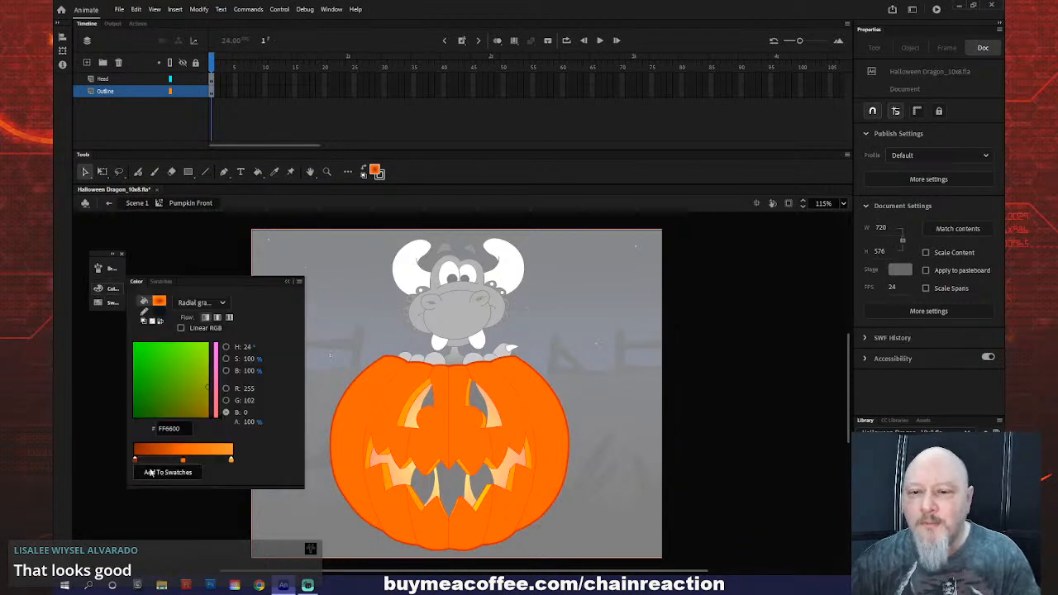
pyautogui.moveTo(136, 461)
pyautogui.mouseDown()
pyautogui.moveTo(209, 465)
pyautogui.moveTo(137, 460)
pyautogui.mouseUp()
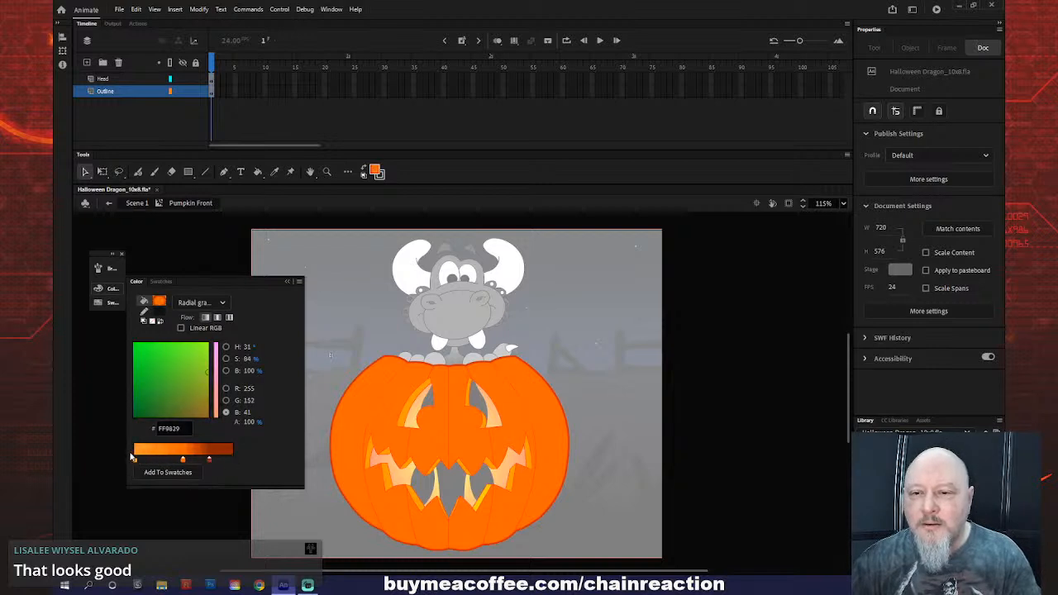
pyautogui.moveTo(209, 460); pyautogui.dragTo(232, 465)
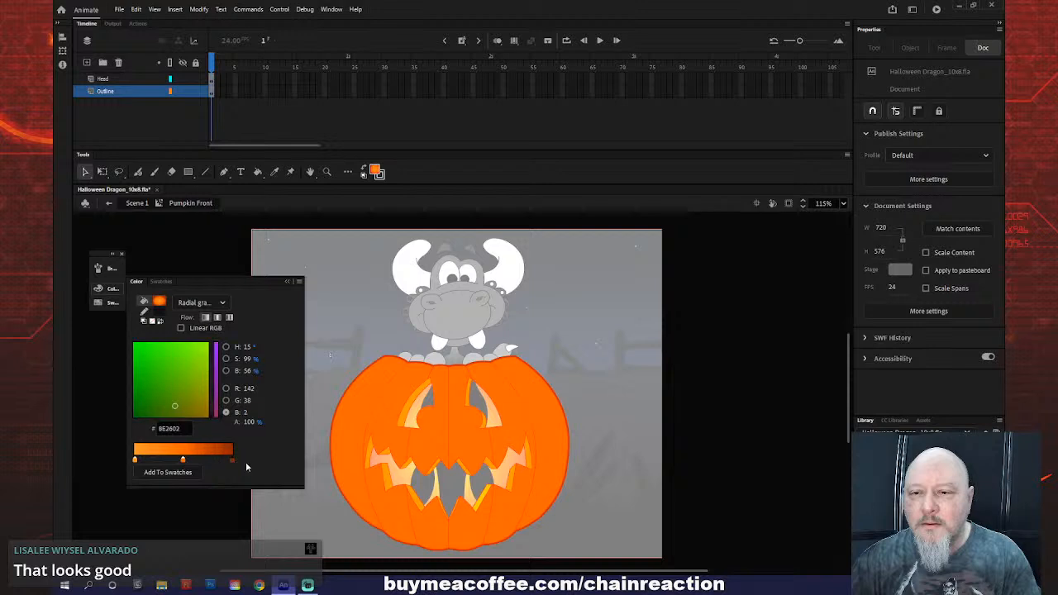
# - Select the pumpkin on the Head layer and fill it with the radial gradient, centred near its upper-right shoulder
pyautogui.click(328, 377)
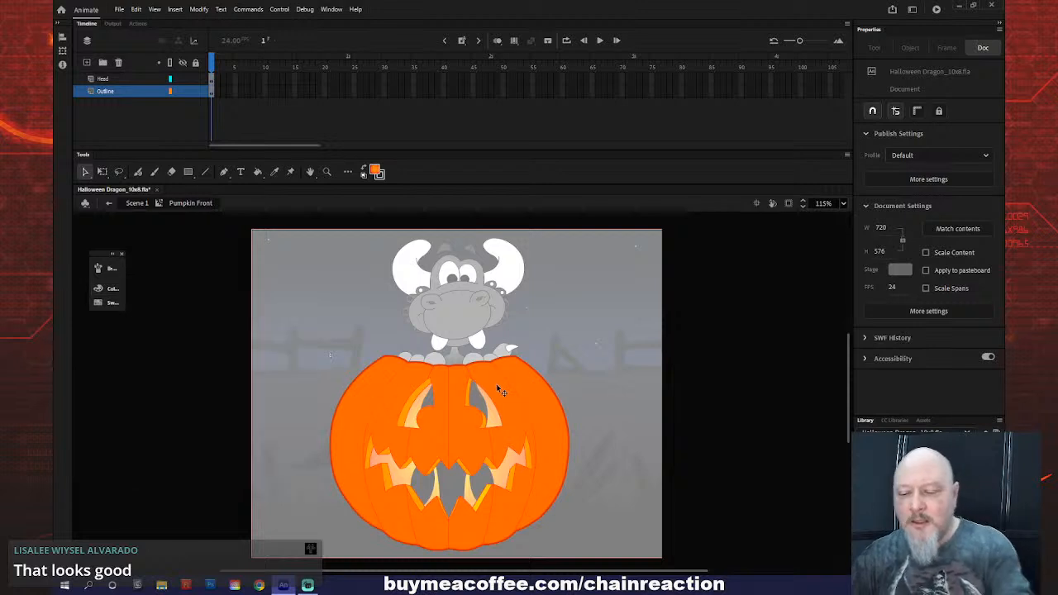
pyautogui.click(132, 79)
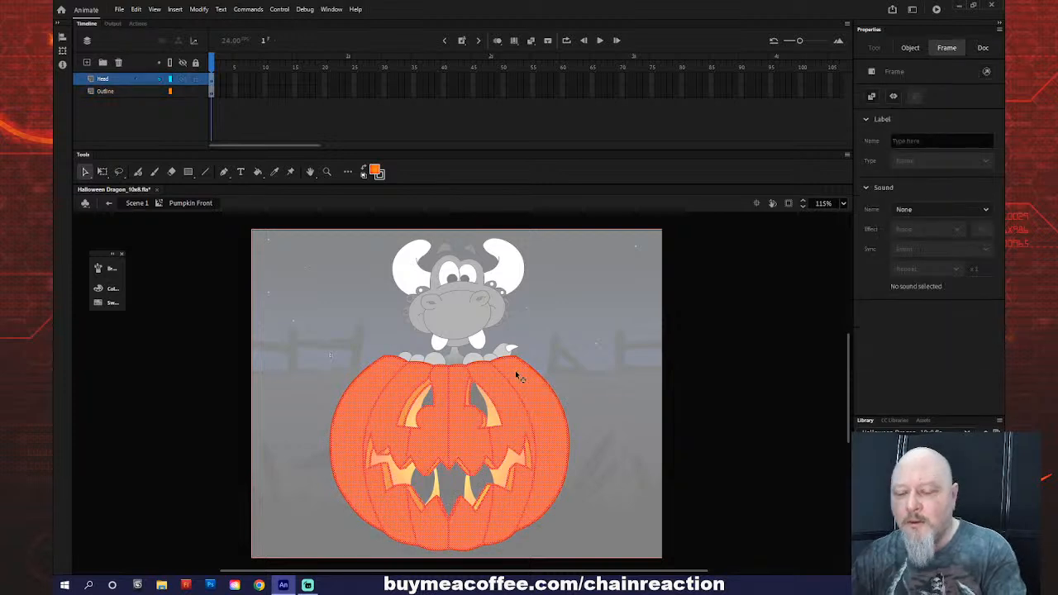
pyautogui.press('k')
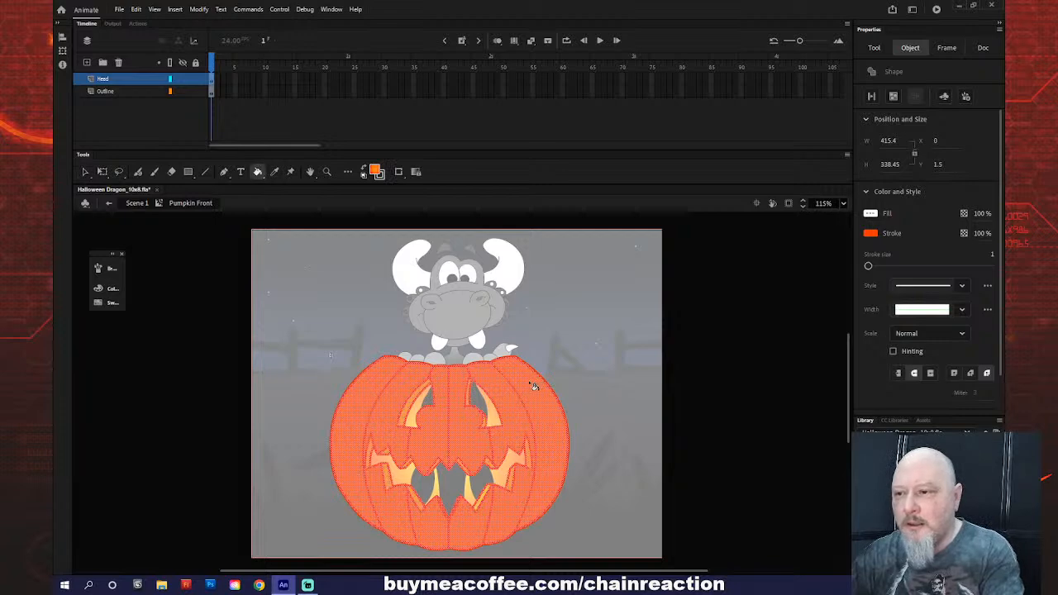
pyautogui.click(533, 386)
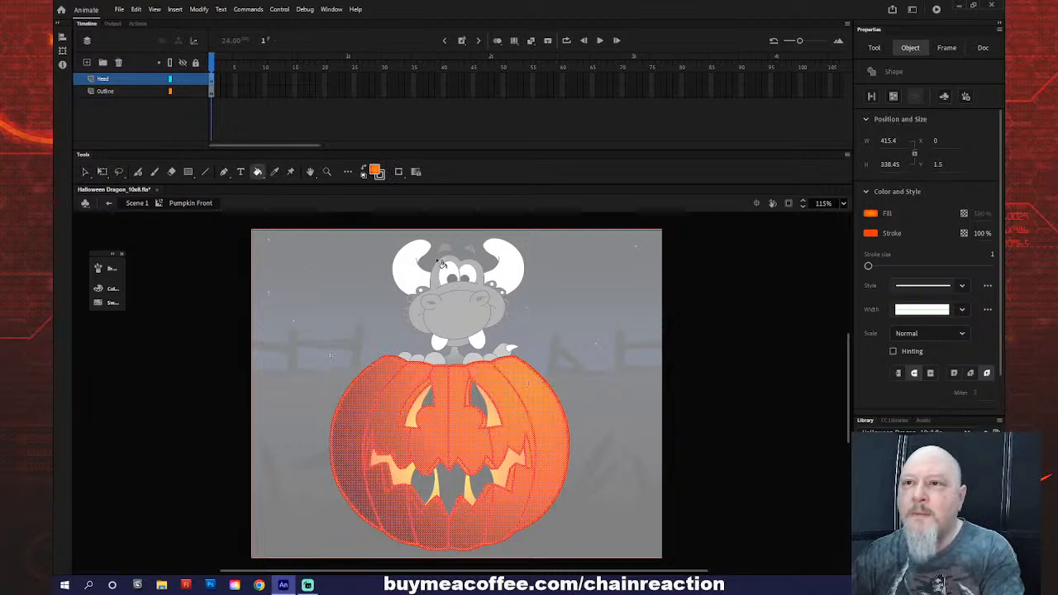
# - Enlarge the pumpkin's radial gradient with the Gradient Transform tool and fine-tune its centre near the upper-right shoulder
pyautogui.press('f')
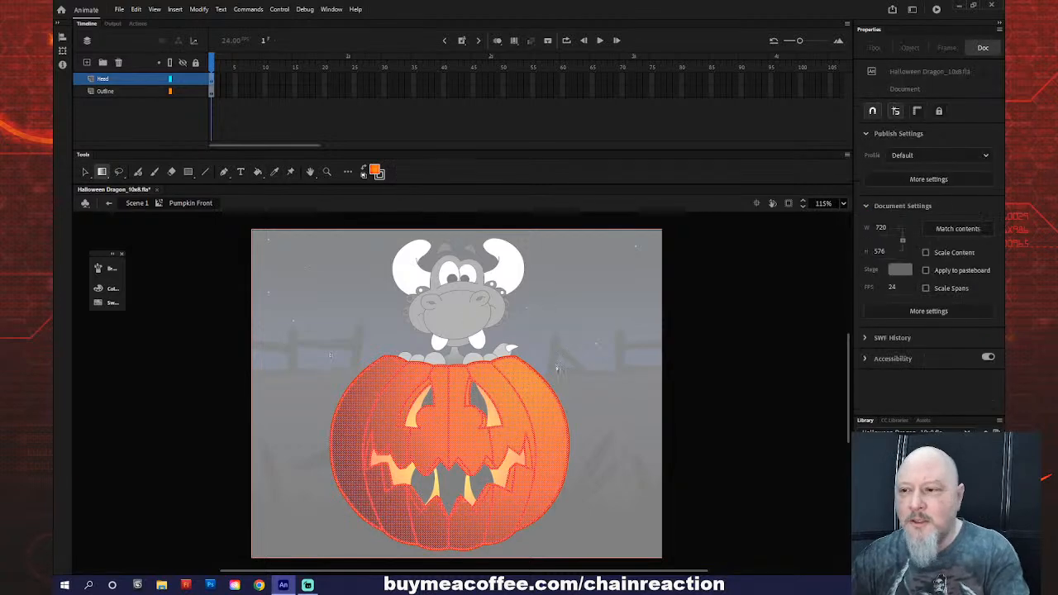
pyautogui.click(529, 384)
pyautogui.moveTo(738, 440); pyautogui.dragTo(778, 469)
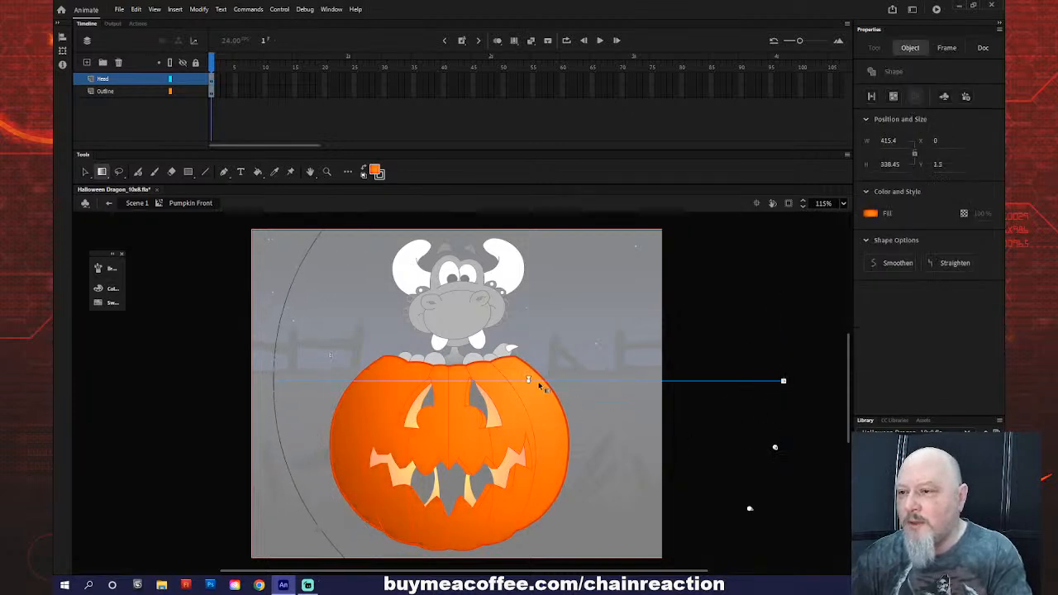
pyautogui.moveTo(528, 379); pyautogui.dragTo(526, 380)
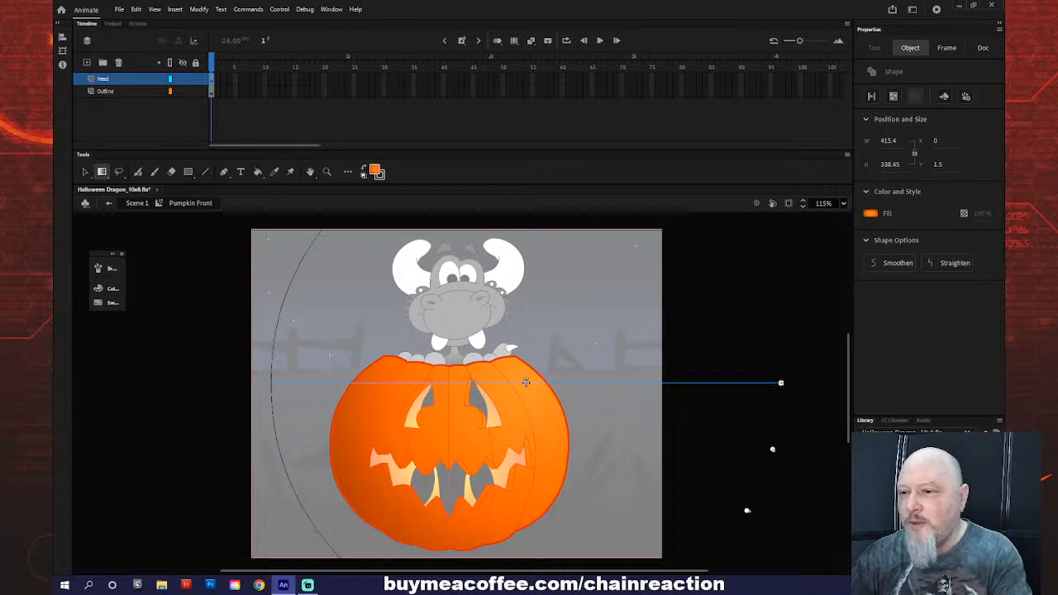
pyautogui.click(215, 414)
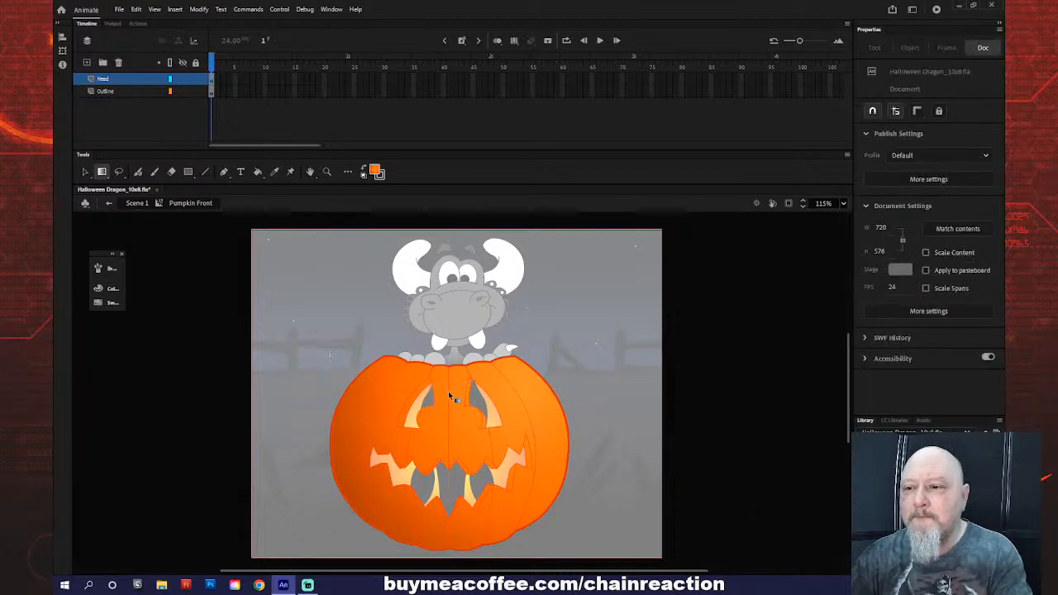
# - Select the pumpkin's connected outlines on the Head layer and sample a dark orange from its lower-left edge as their stroke color
pyautogui.press('v')
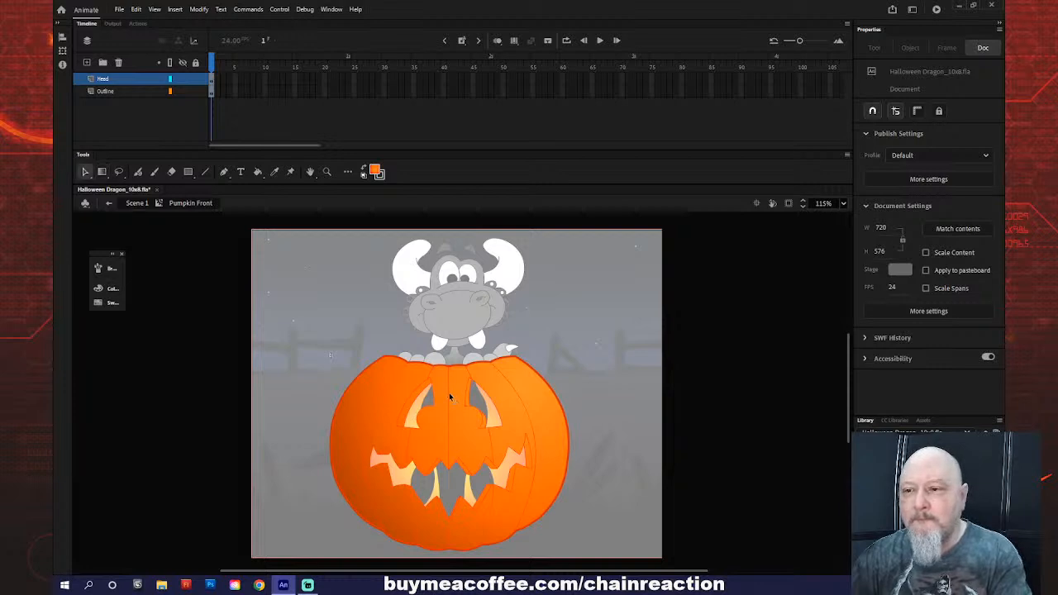
pyautogui.click(450, 398)
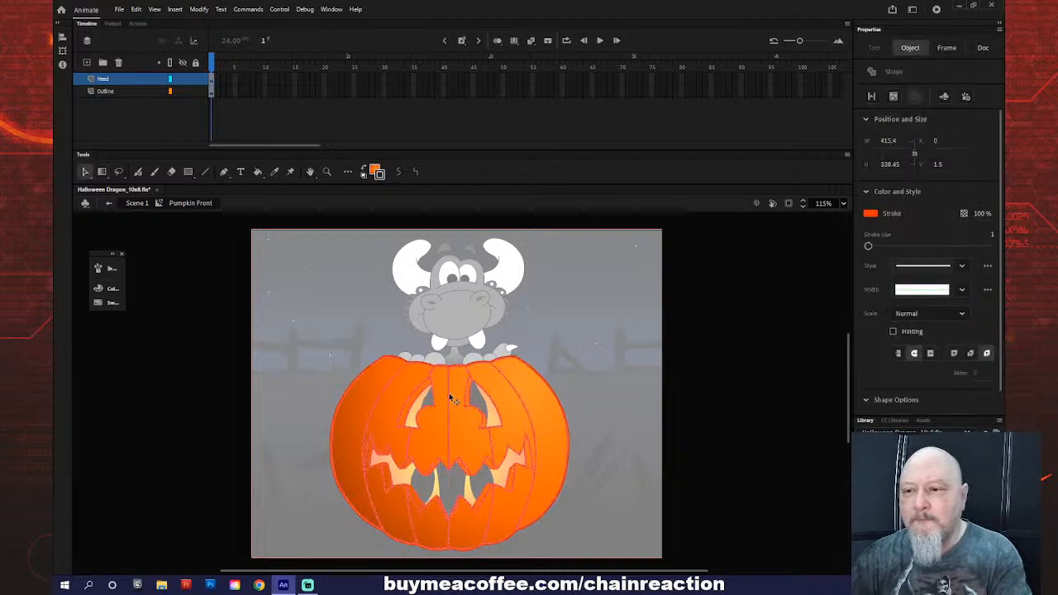
pyautogui.click(378, 176)
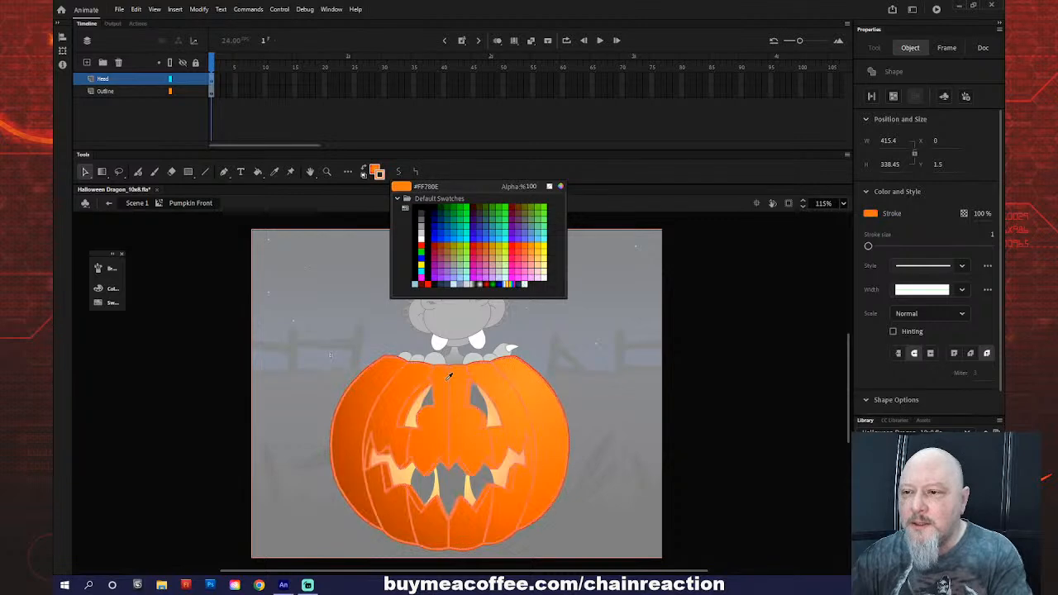
pyautogui.click(451, 378)
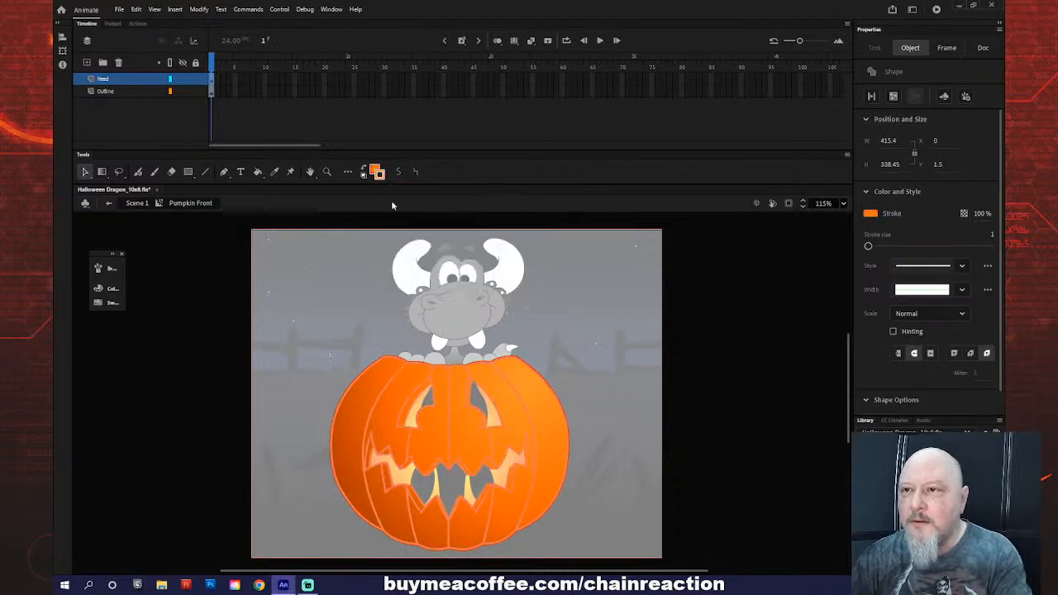
pyautogui.click(379, 175)
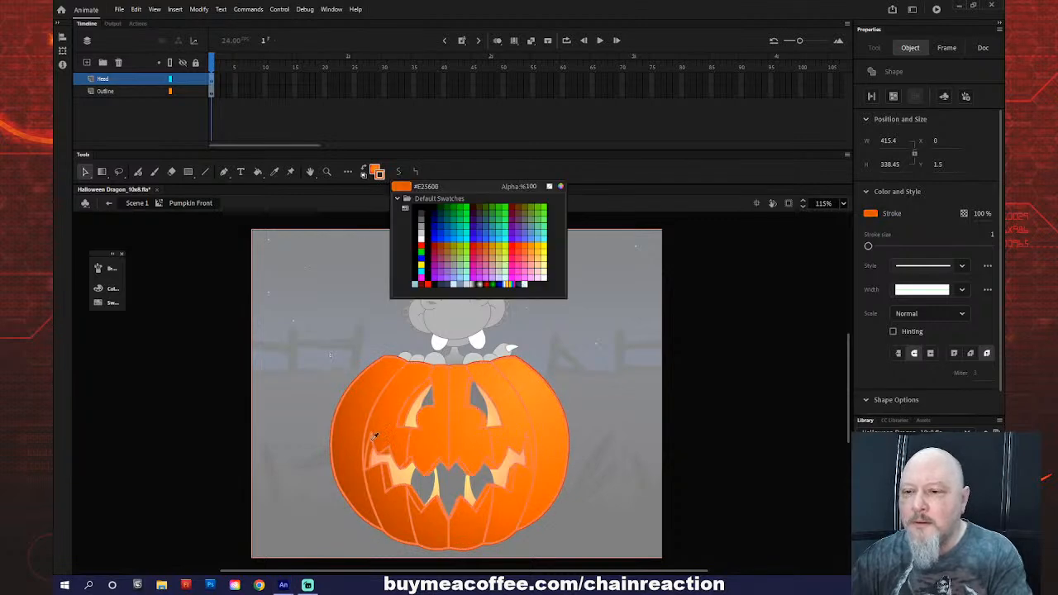
pyautogui.click(369, 510)
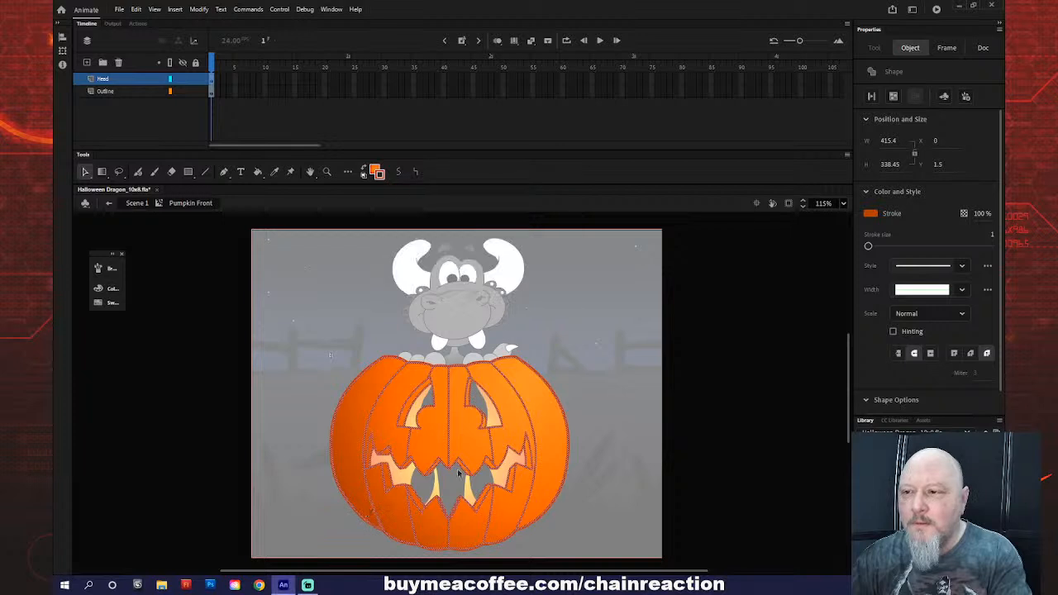
# - Darken the stroke of the pumpkin's Head layer outlines to the custom brown 862E02
pyautogui.click(378, 173)
pyautogui.click(560, 188)
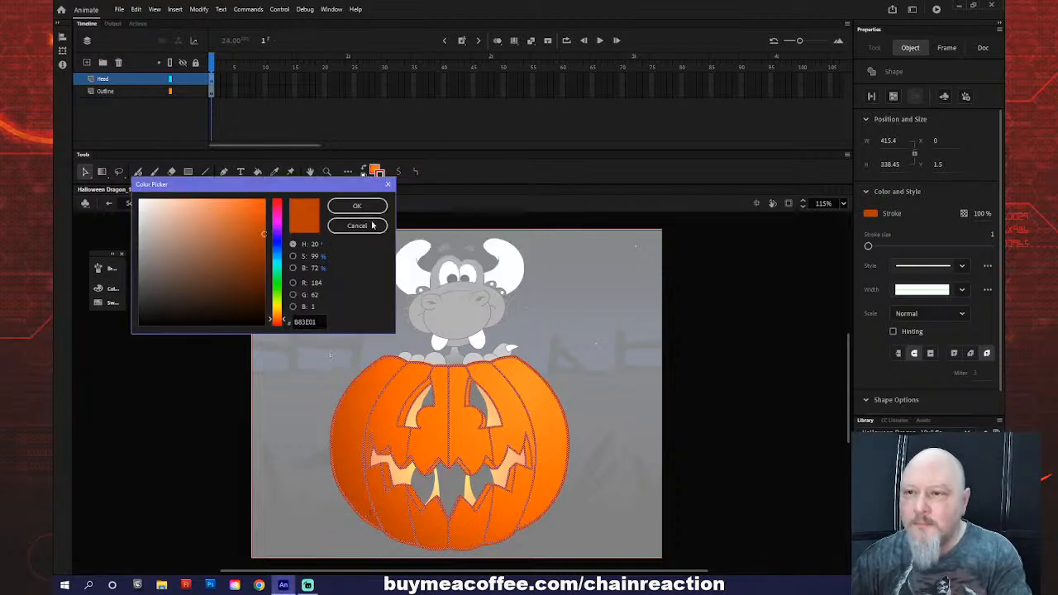
pyautogui.click(262, 259)
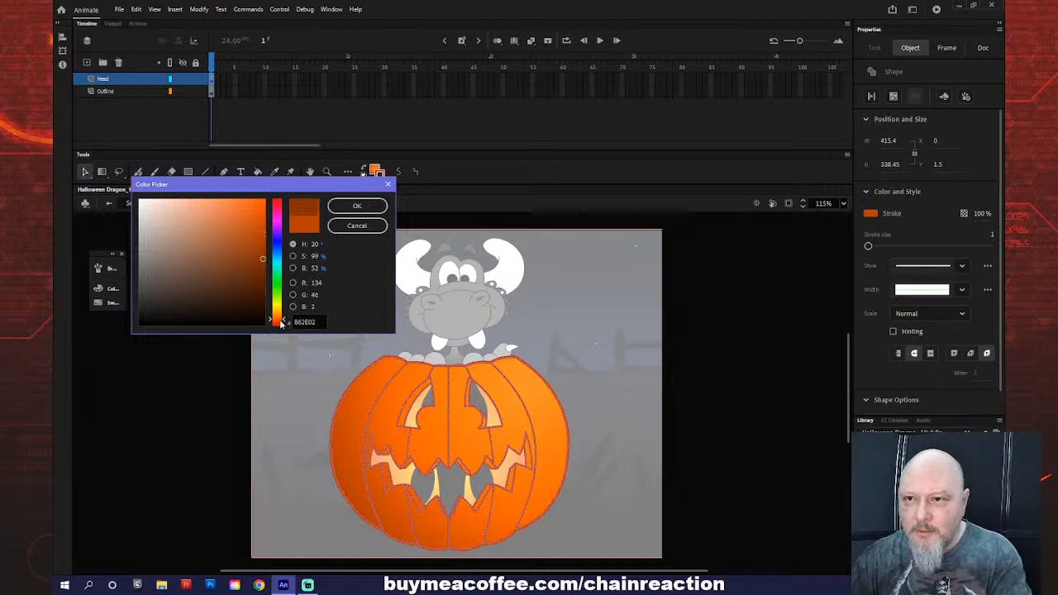
pyautogui.click(356, 205)
pyautogui.click(279, 293)
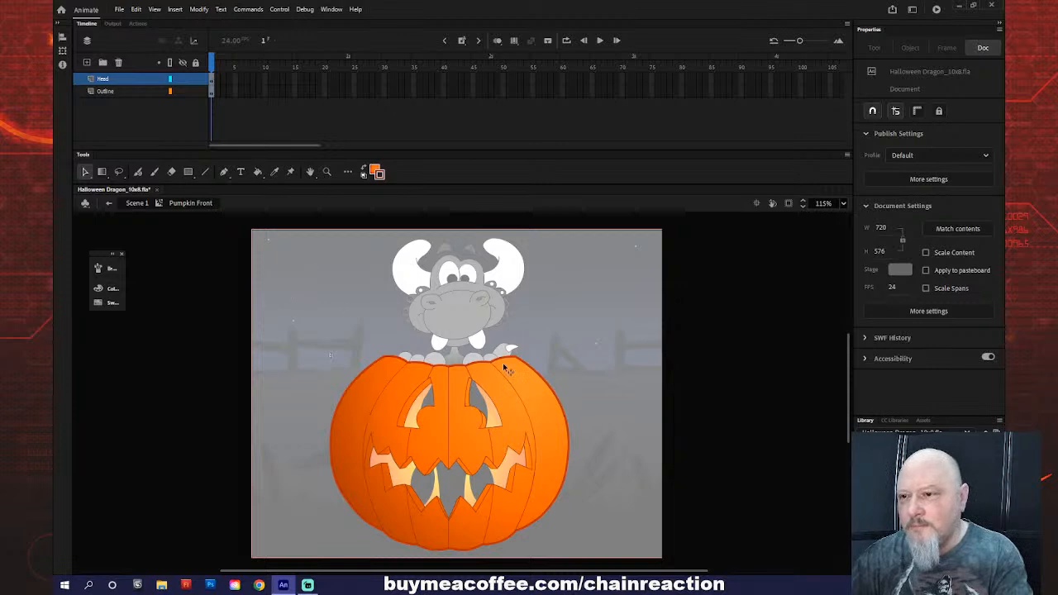
# - Recolor the pumpkin's thick outer contour on the Outline layer with a darker brown and return to Scene 1
pyautogui.click(138, 91)
pyautogui.click(377, 173)
pyautogui.press('Escape')
pyautogui.click(326, 256)
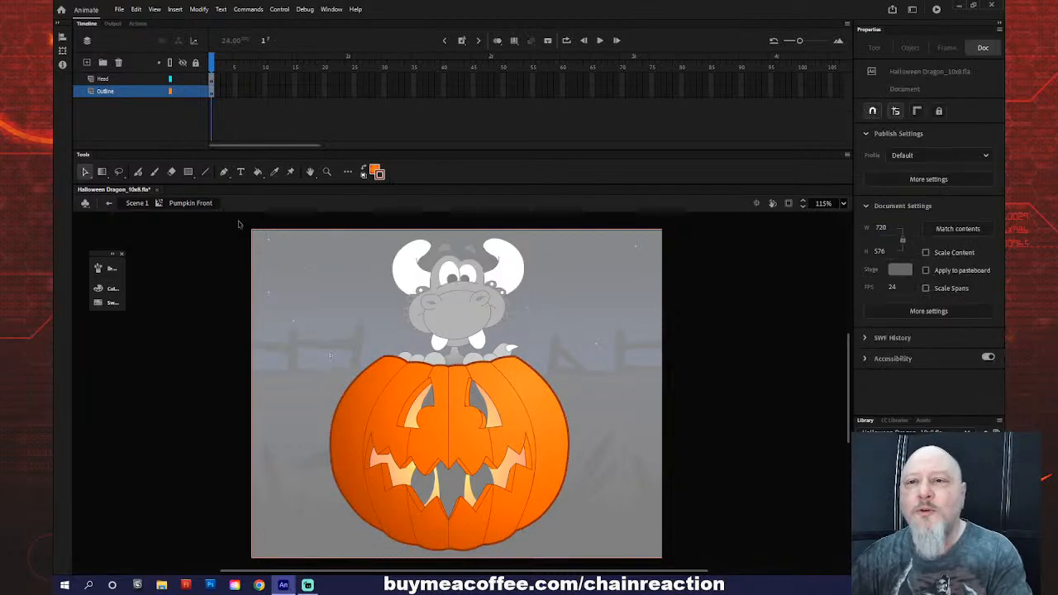
pyautogui.click(108, 203)
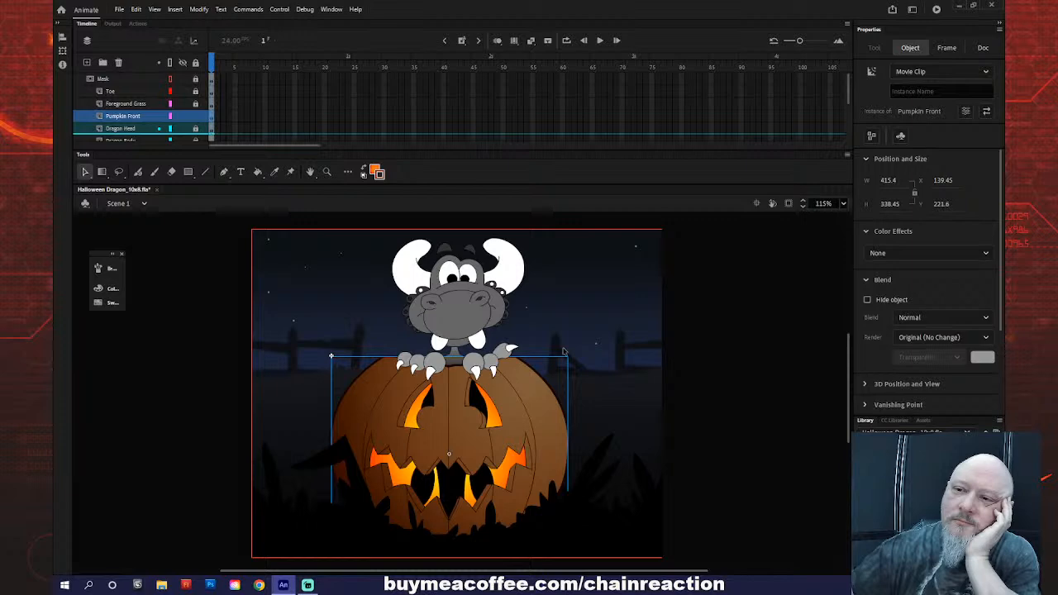
# - Set the front pumpkin's Adjust Color filter to saturation -50 and brightness -63, and save the document
pyautogui.doubleClick(534, 386)
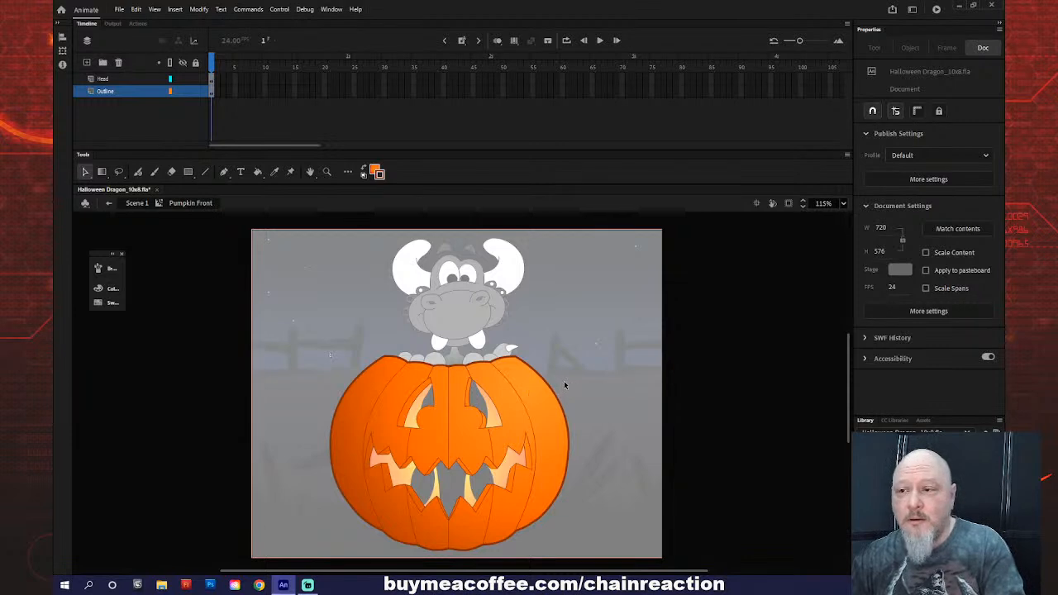
pyautogui.doubleClick(564, 384)
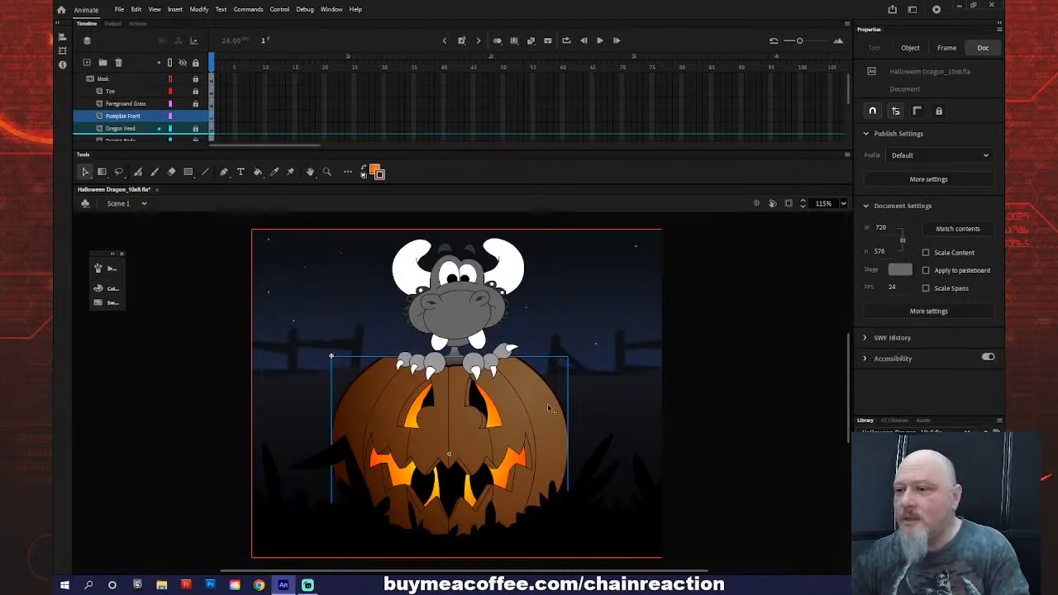
pyautogui.click(548, 407)
pyautogui.scroll(-3, 886, 328)
pyautogui.moveTo(963, 399); pyautogui.dragTo(971, 388)
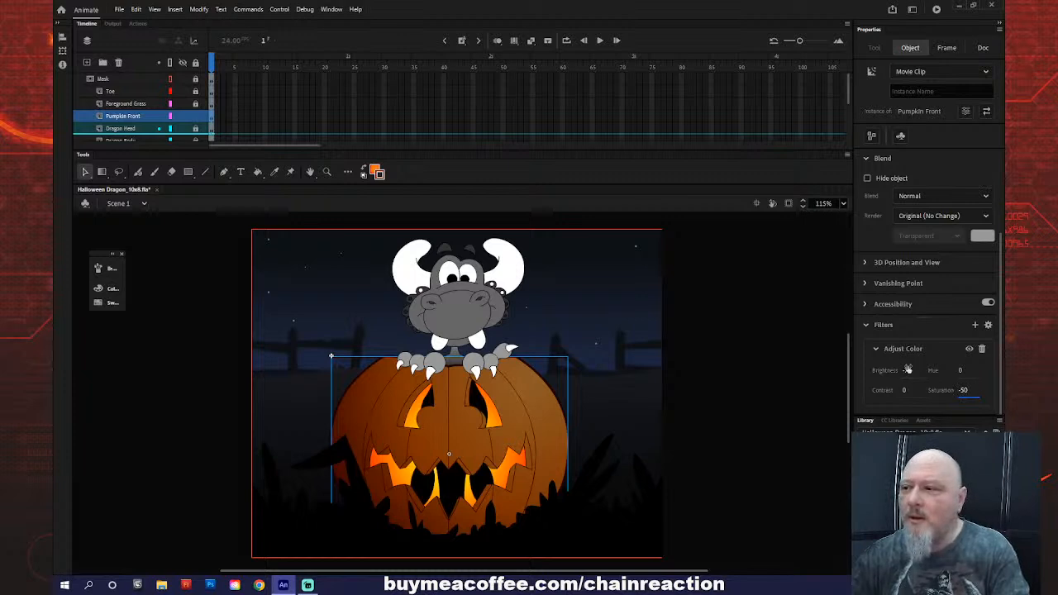
pyautogui.moveTo(908, 371)
pyautogui.mouseDown()
pyautogui.moveTo(975, 368)
pyautogui.moveTo(910, 379)
pyautogui.moveTo(928, 376)
pyautogui.mouseUp()
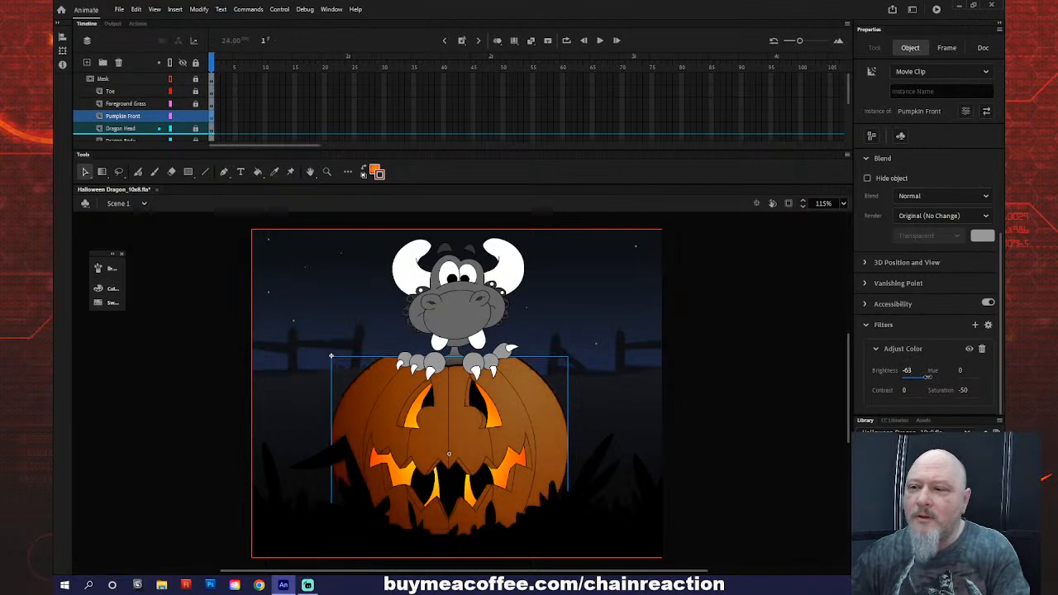
pyautogui.click(786, 409)
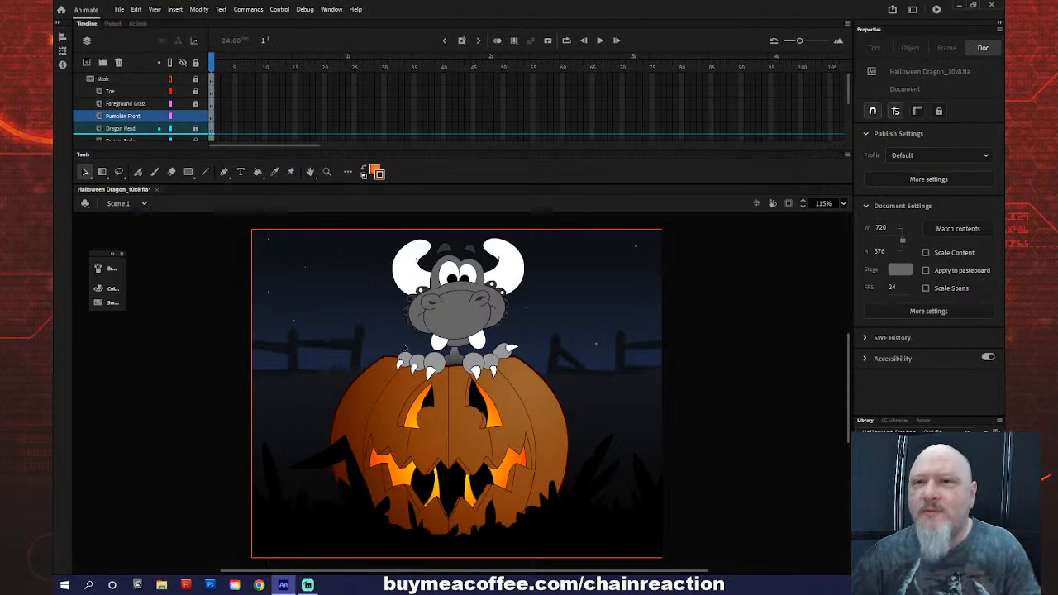
pyautogui.click(120, 10)
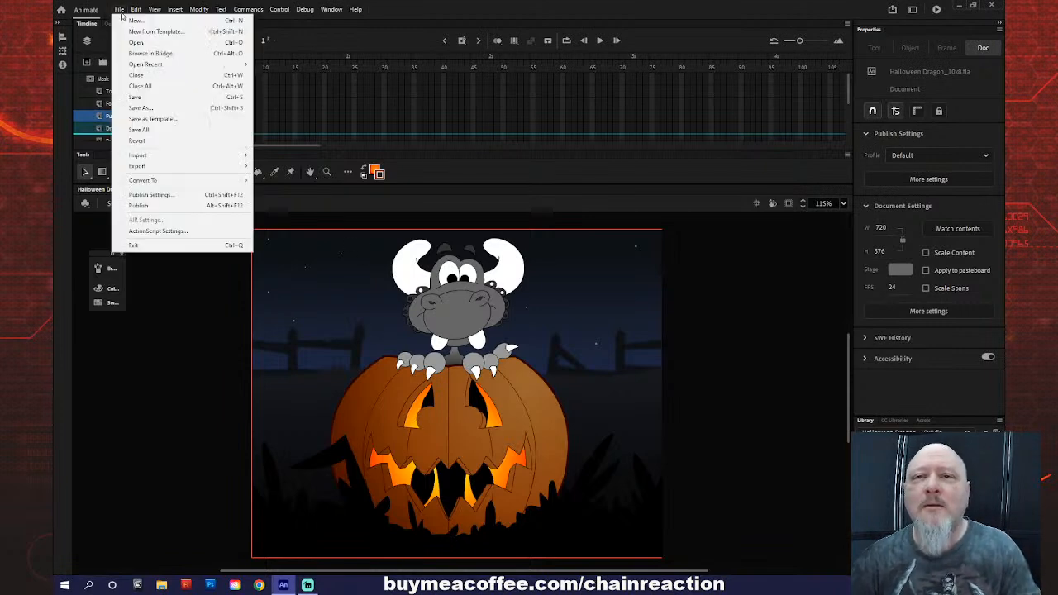
pyautogui.click(139, 98)
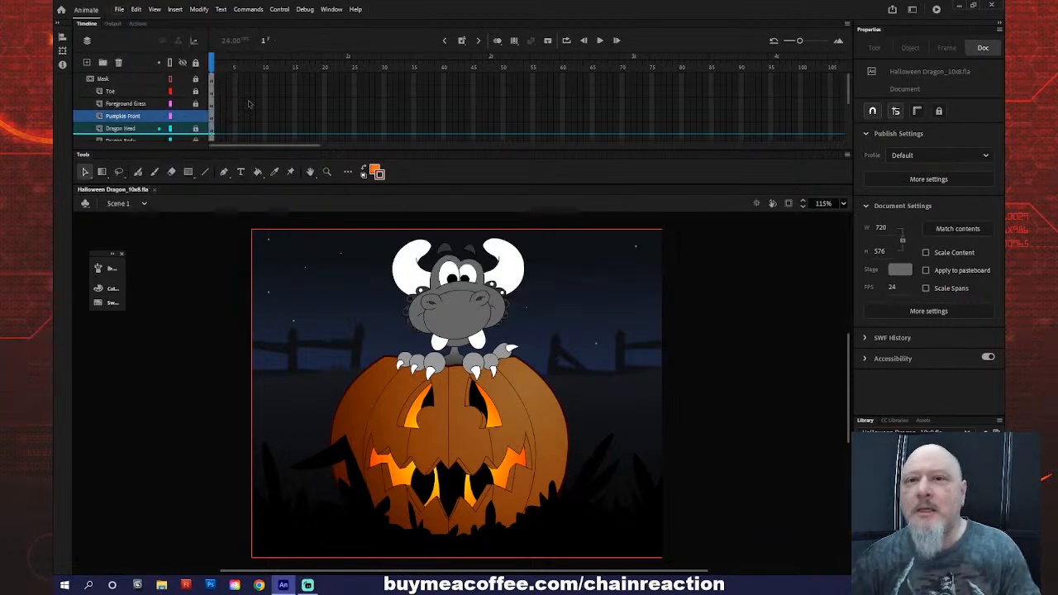
# - Unlock the Pumpkin Inside layer and convert its artwork to a movie clip symbol named Pumpkin Inside
pyautogui.scroll(-4, 153, 100)
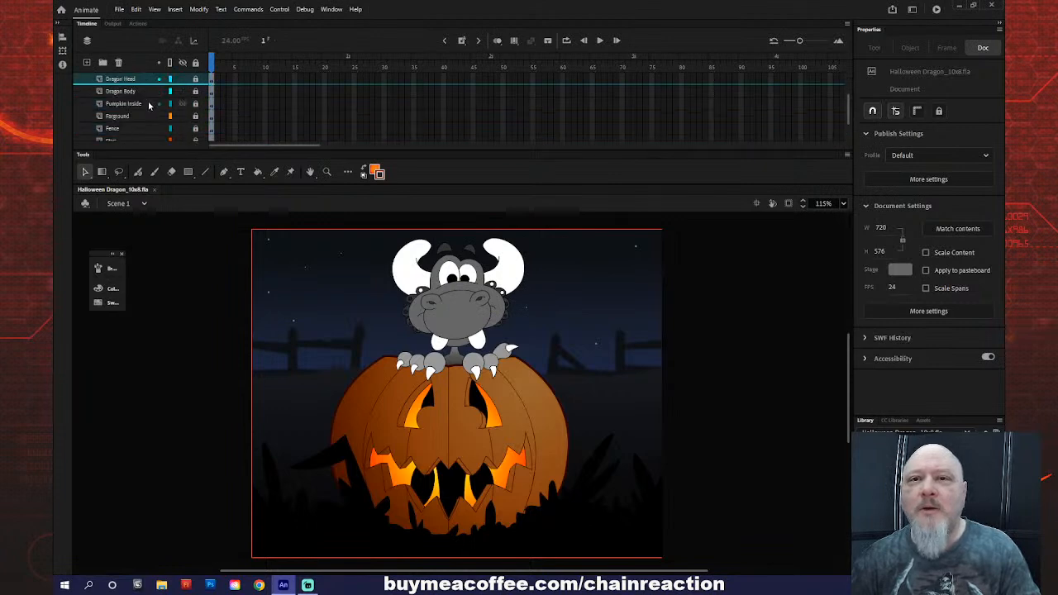
pyautogui.click(149, 104)
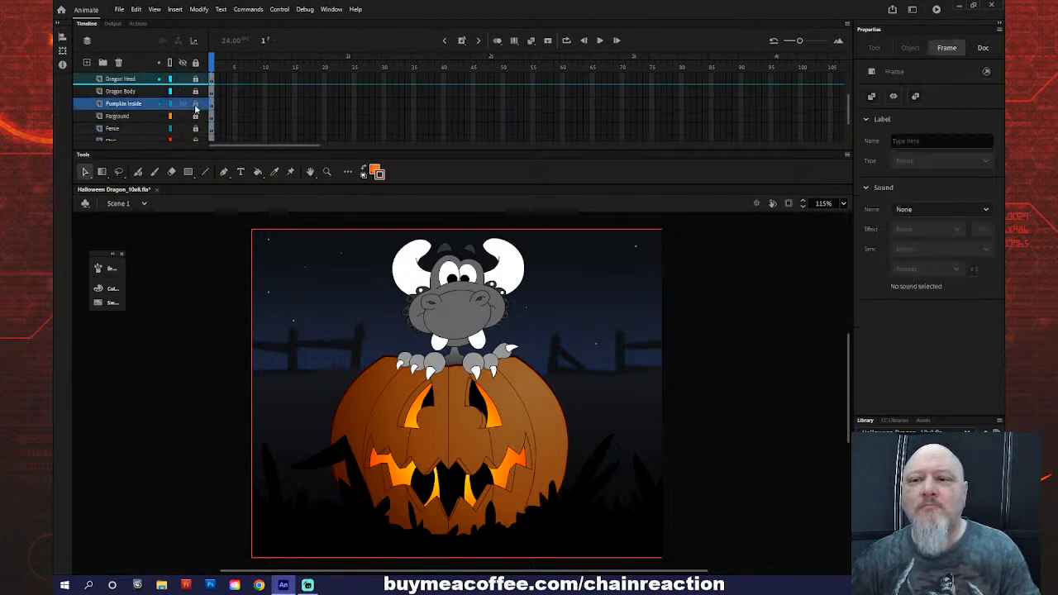
pyautogui.click(144, 107)
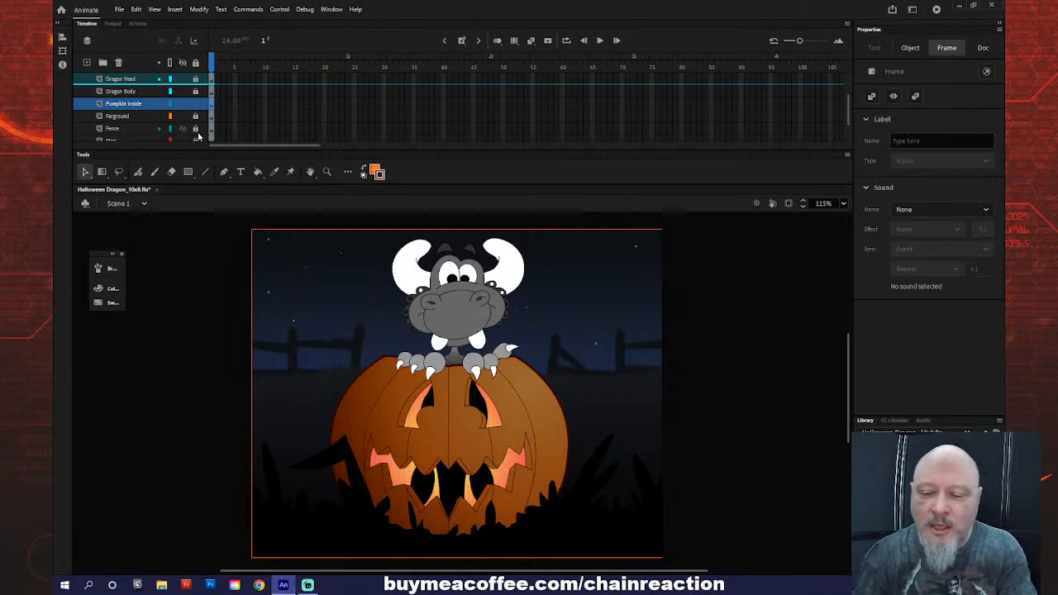
pyautogui.press('F8')
pyautogui.write('P')
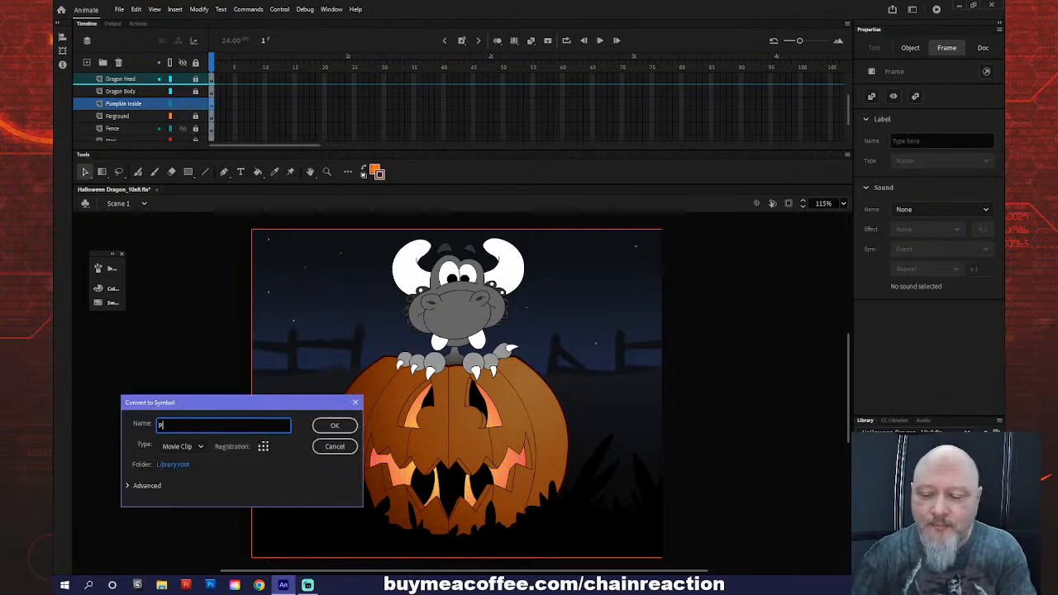
pyautogui.write('umpkin inside')
pyautogui.press('Return')
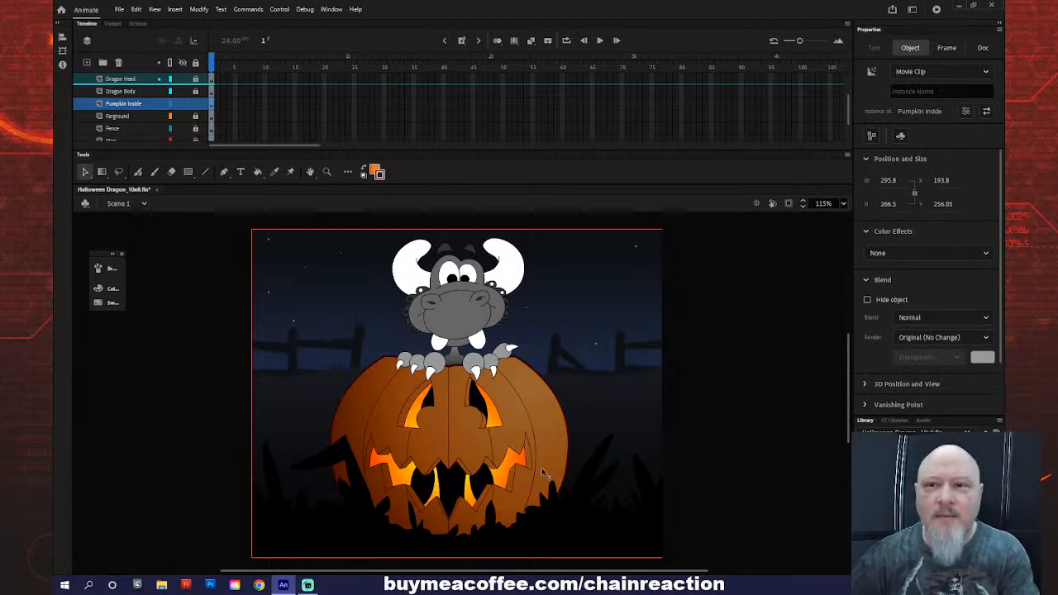
# - Add an Adjust Color filter to the Pumpkin Inside clip with saturation 59 and brightness 48
pyautogui.scroll(-2, 944, 289)
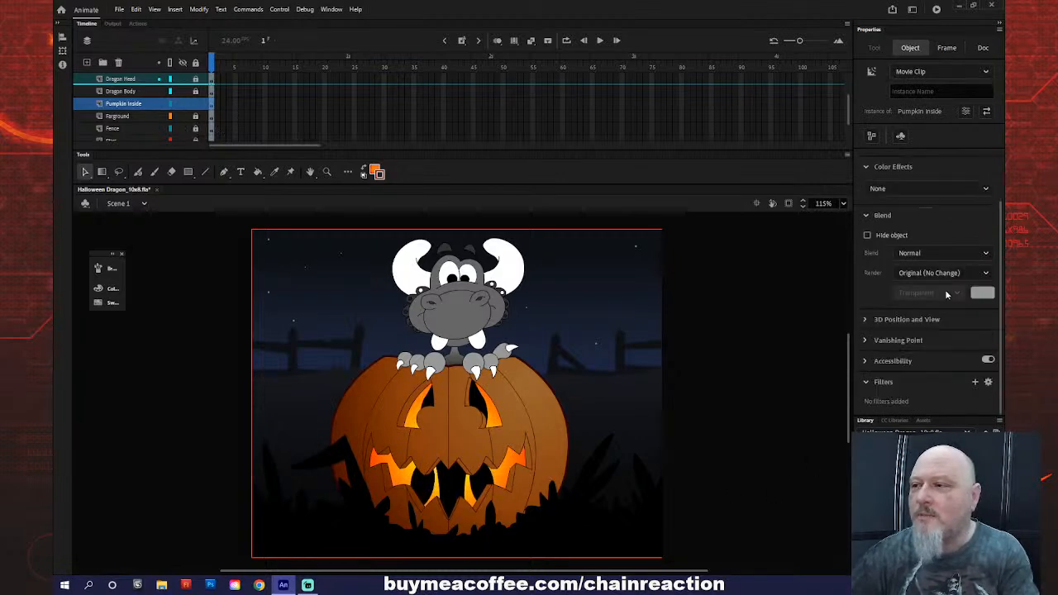
pyautogui.click(975, 382)
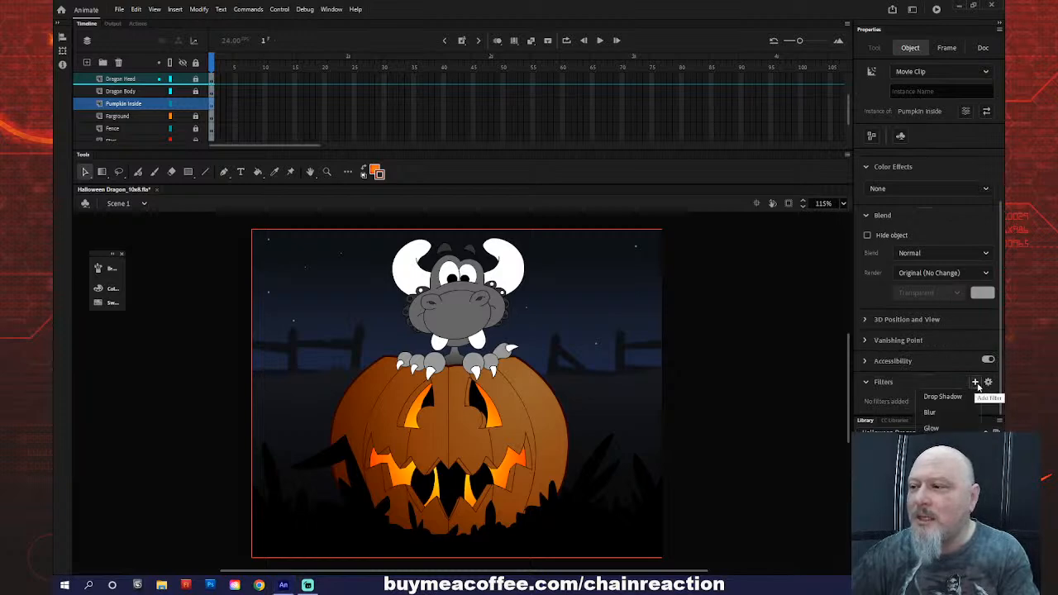
pyautogui.click(944, 491)
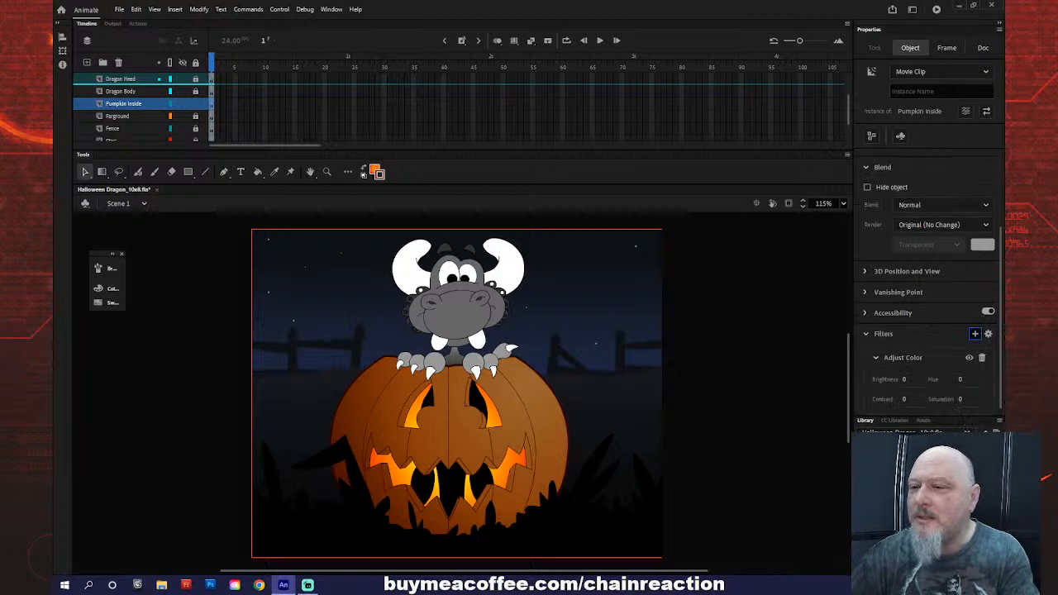
pyautogui.moveTo(960, 398); pyautogui.dragTo(989, 402)
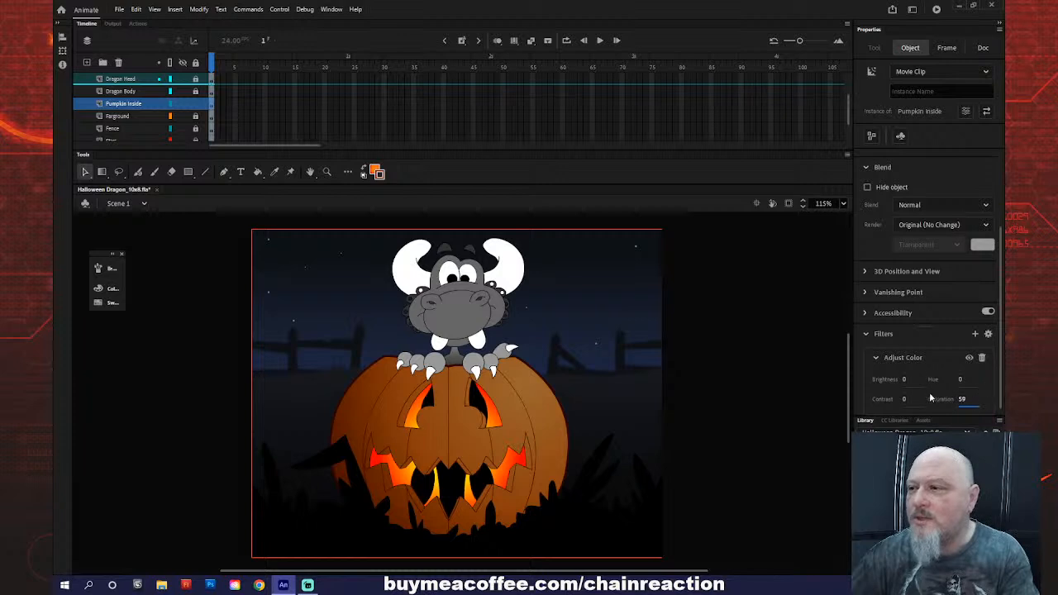
pyautogui.moveTo(903, 378); pyautogui.dragTo(926, 379)
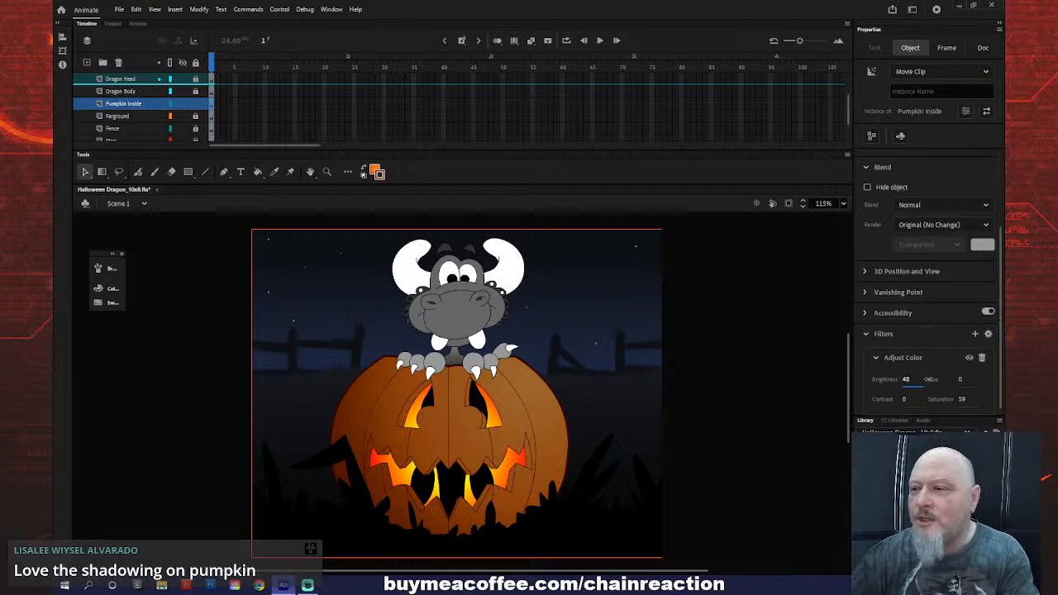
pyautogui.click(765, 442)
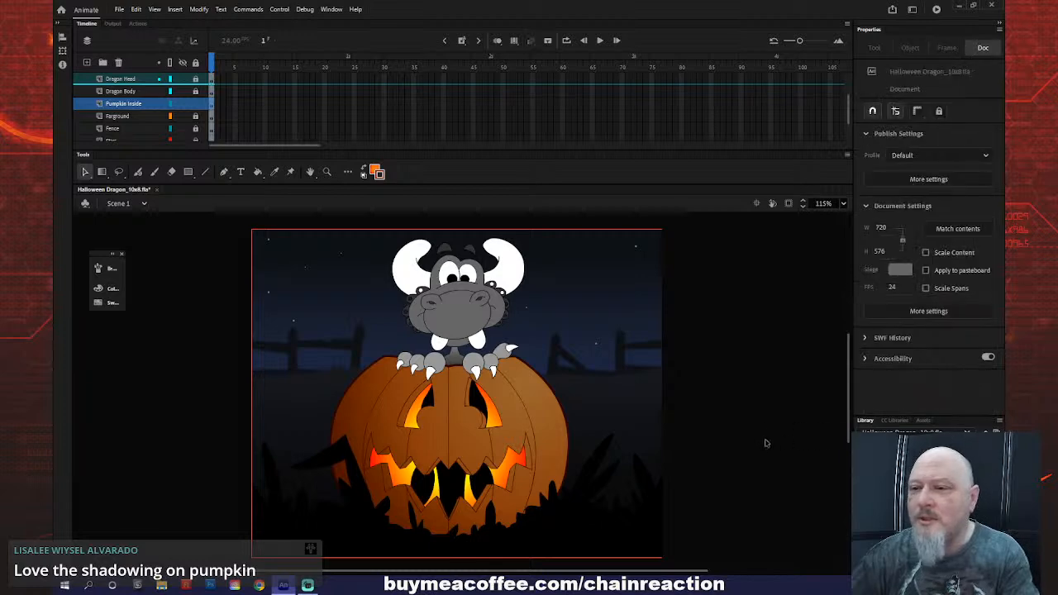
# - Lock all layers and briefly hide the Farground layer to check its contents
pyautogui.click(195, 63)
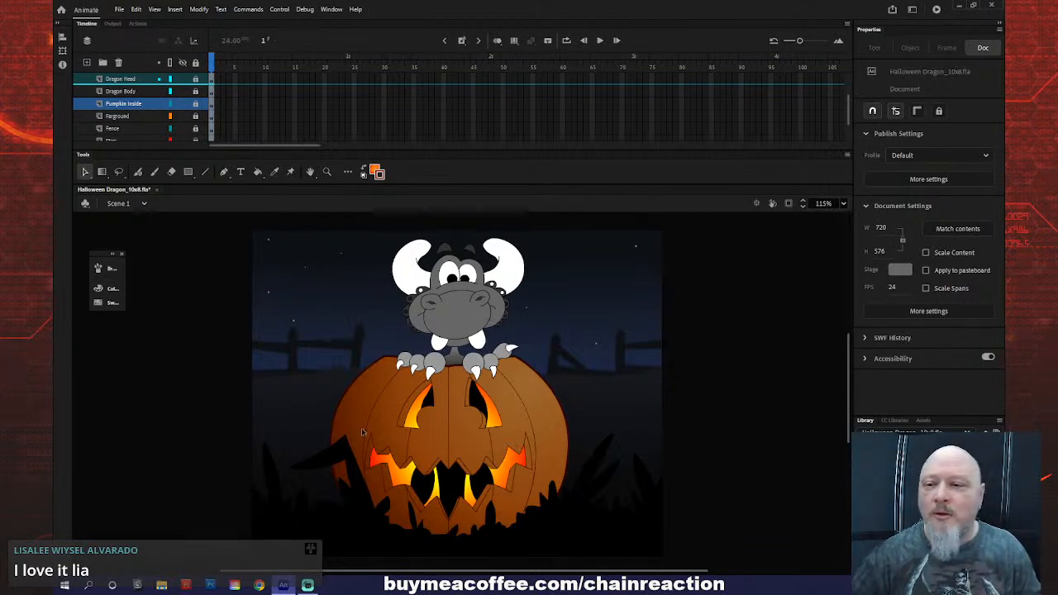
pyautogui.click(183, 119)
pyautogui.click(182, 118)
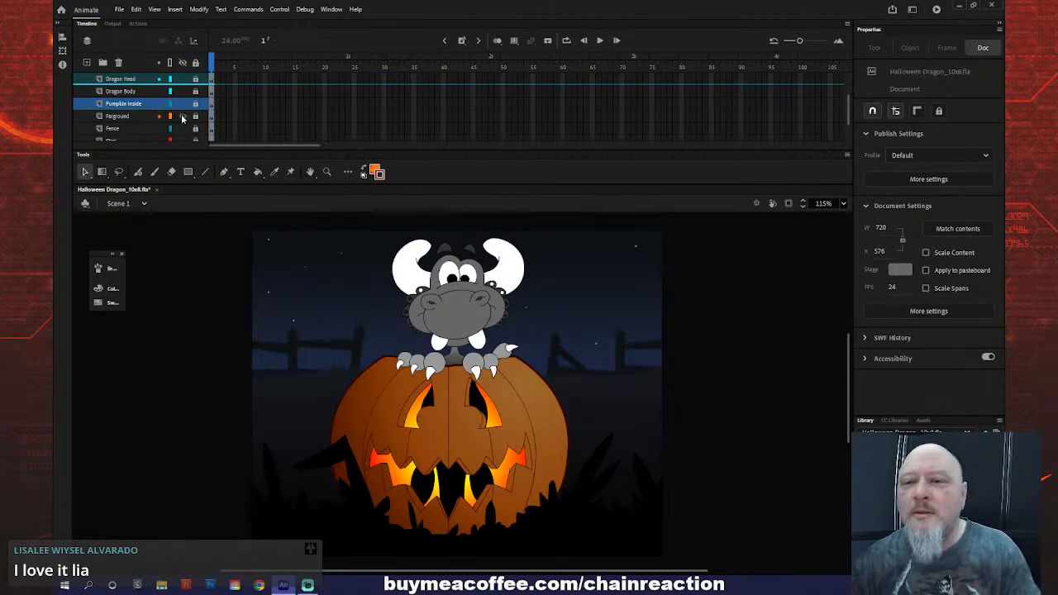
# - Insert a new layer above the Farground layer and name it Midground
pyautogui.rightClick(137, 123)
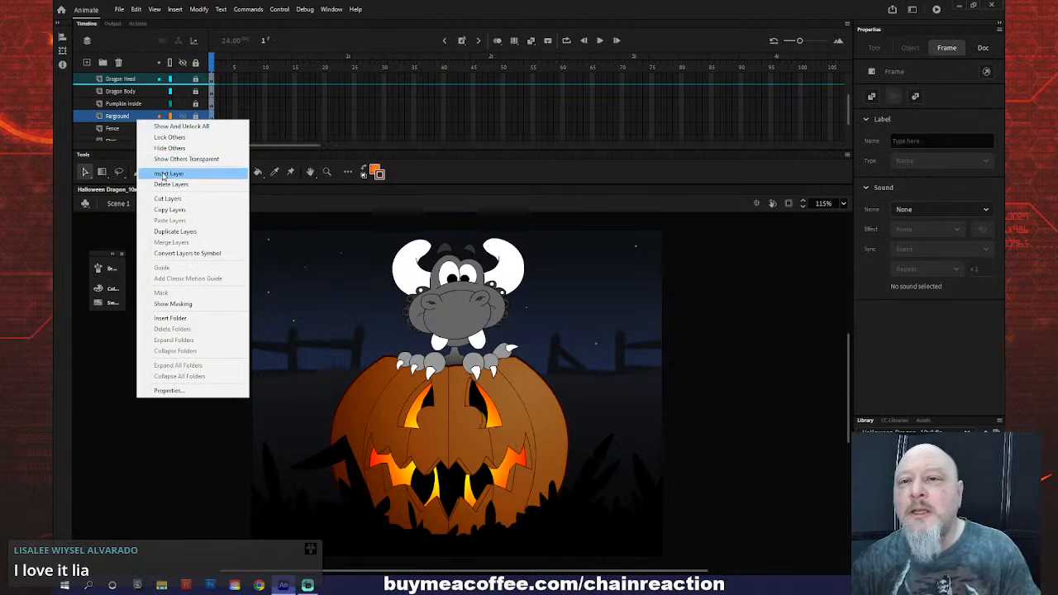
pyautogui.click(163, 175)
pyautogui.doubleClick(131, 117)
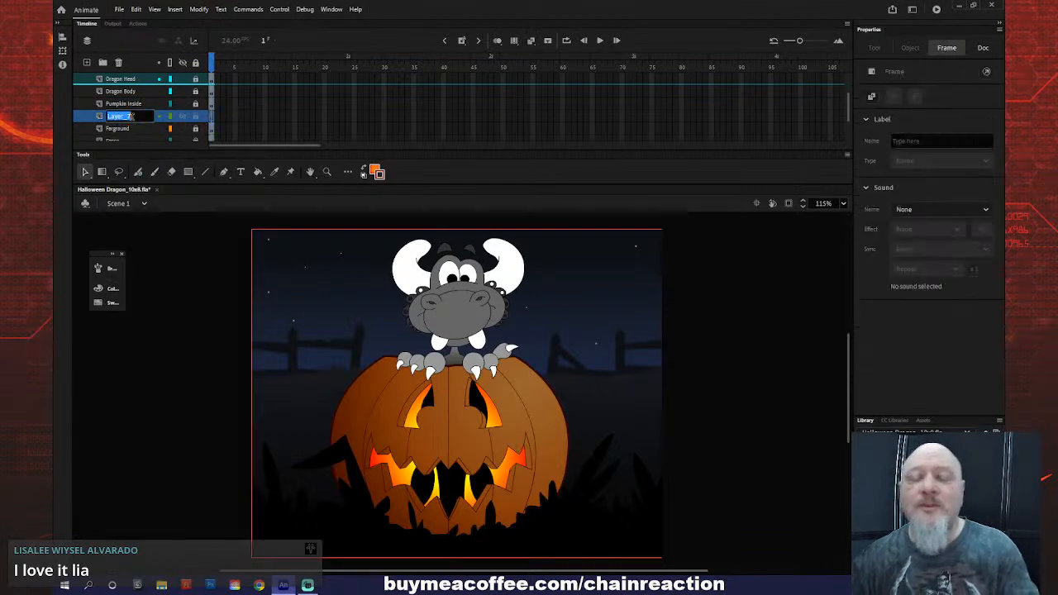
pyautogui.write('Midgr')
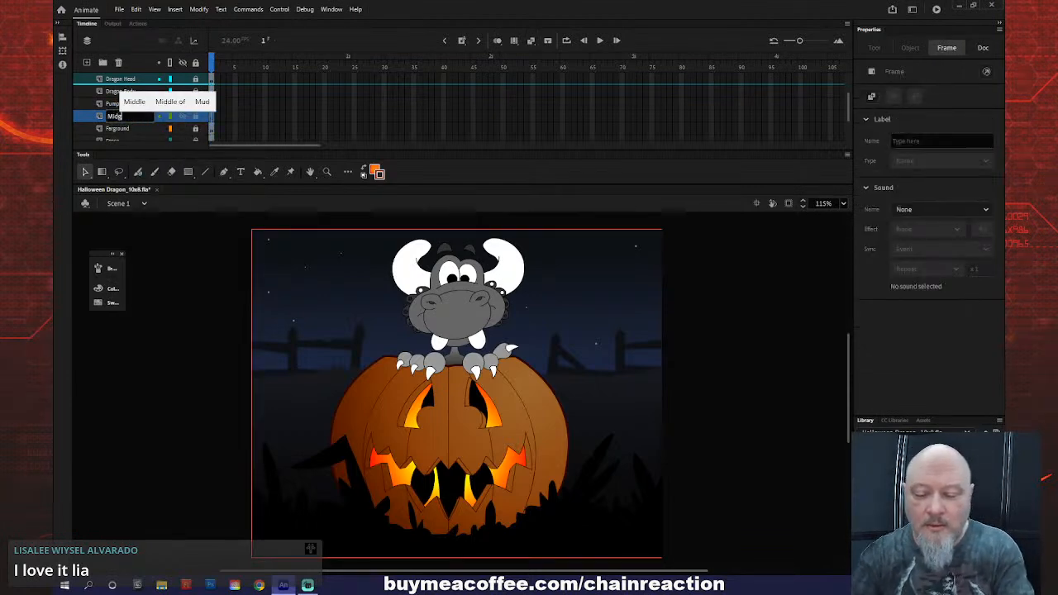
pyautogui.write('oun')
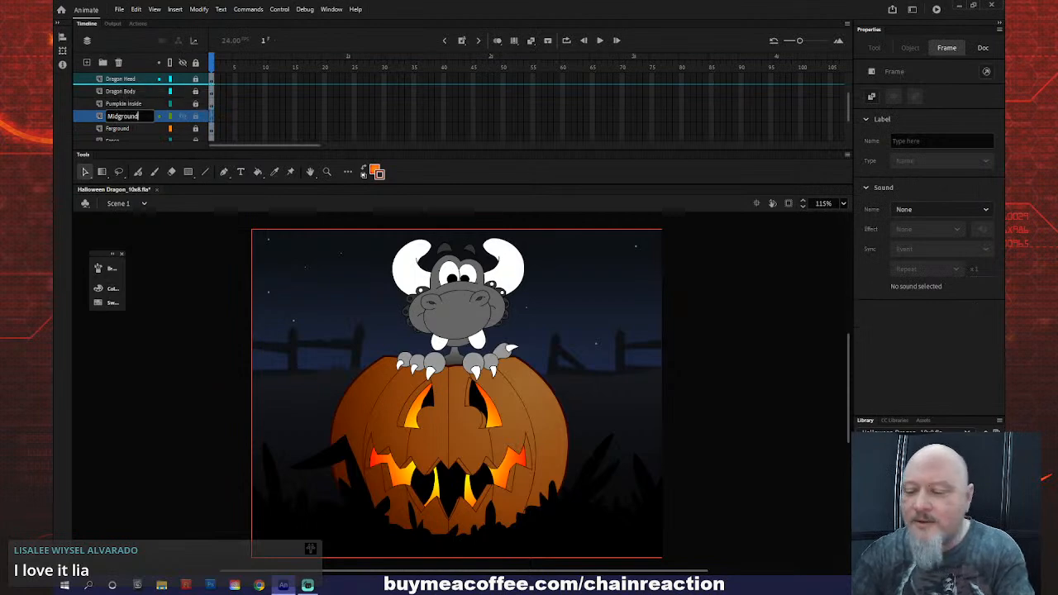
# - Finish naming the new layer Midground and sample the dark ground color near the grass as the fill
pyautogui.write('d')
pyautogui.press('Return')
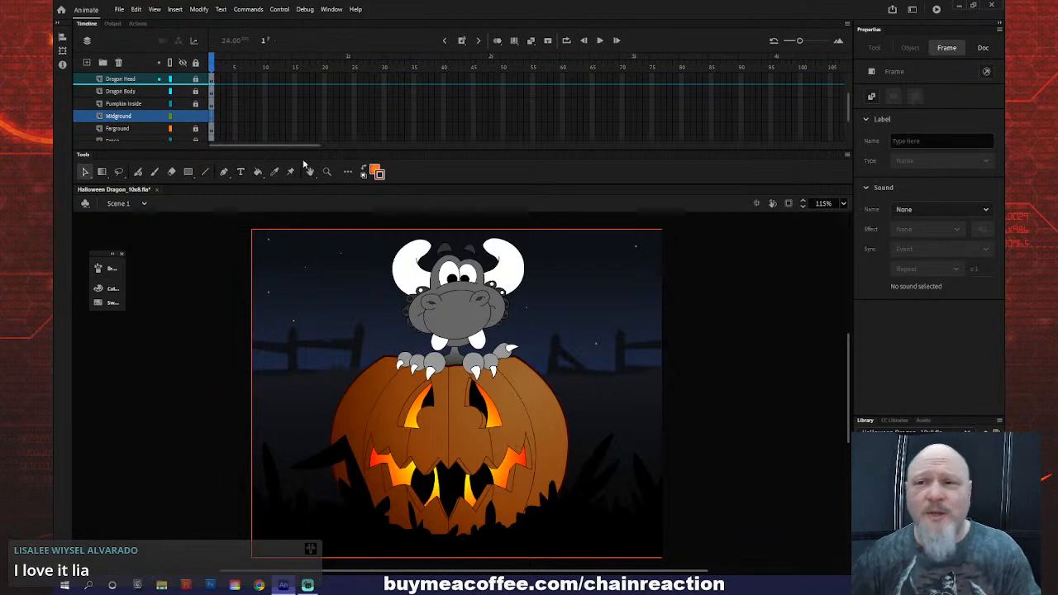
pyautogui.click(275, 171)
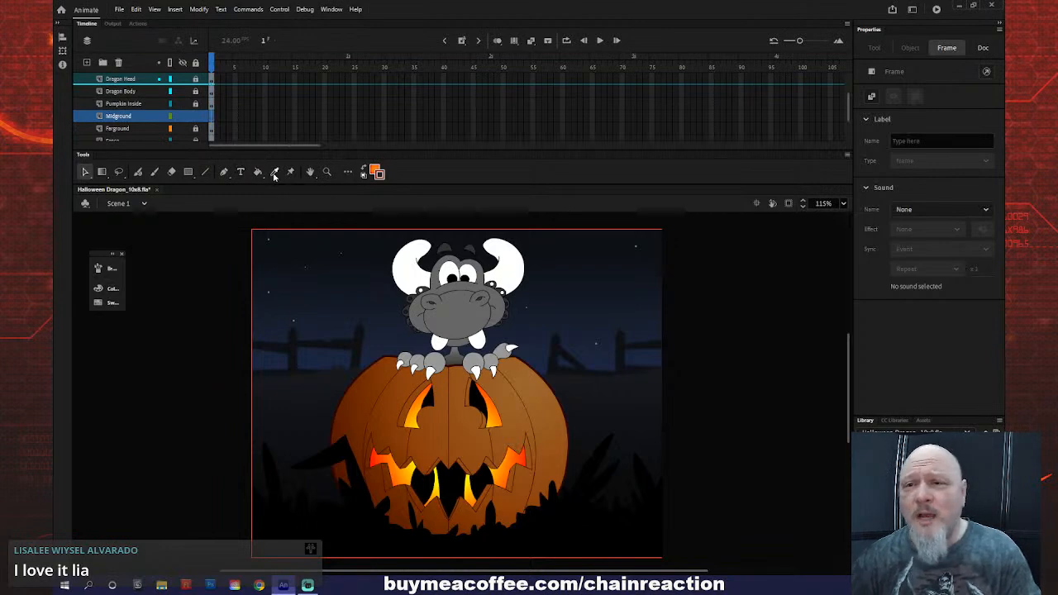
pyautogui.click(626, 484)
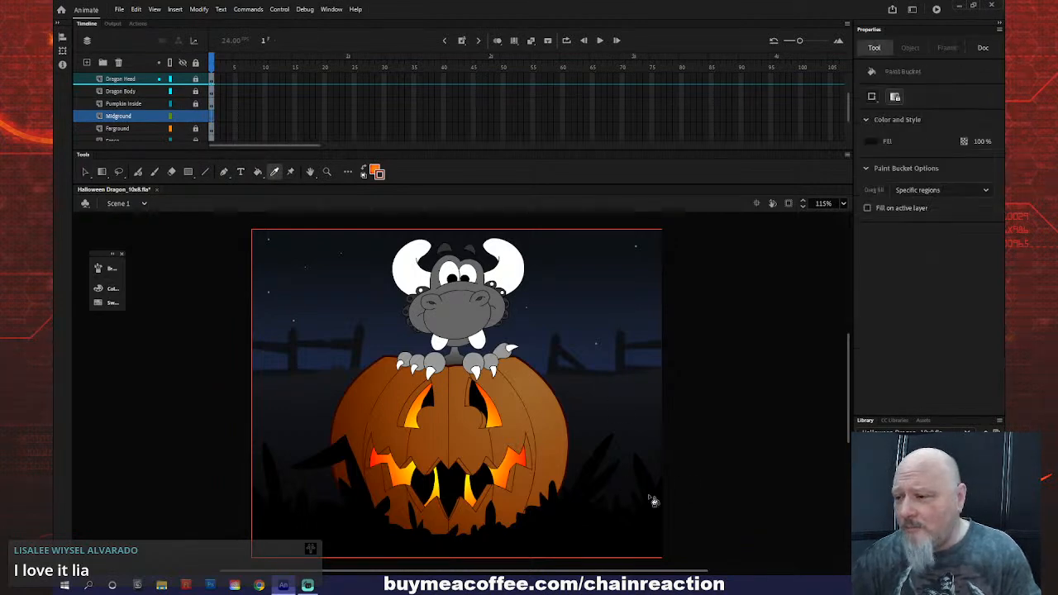
# - Brush a horizontal ground line across the scene behind the pumpkin on the Midground layer and recolor it magenta
pyautogui.click(156, 172)
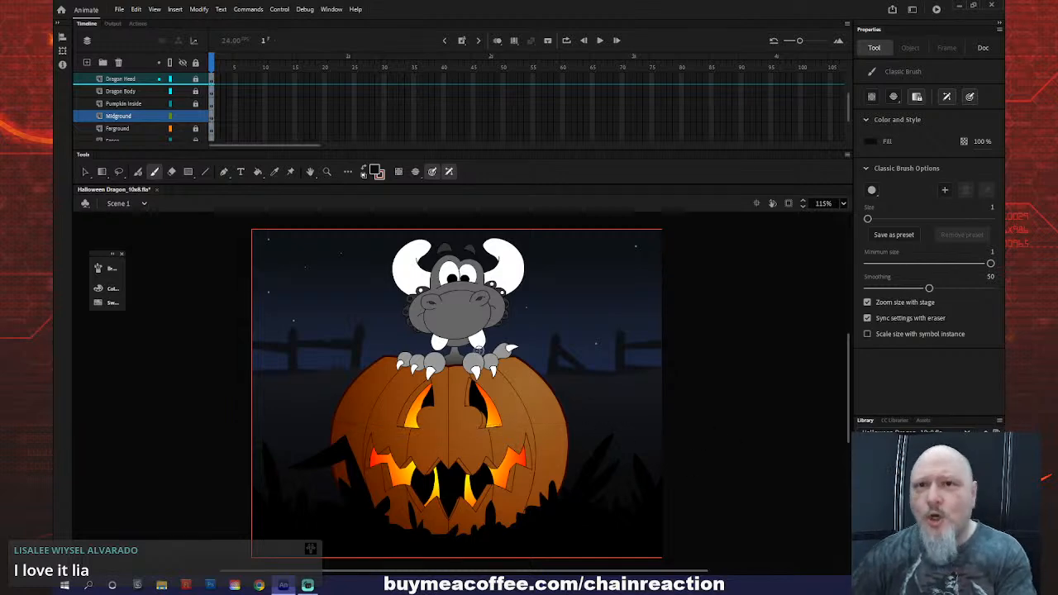
pyautogui.click(149, 118)
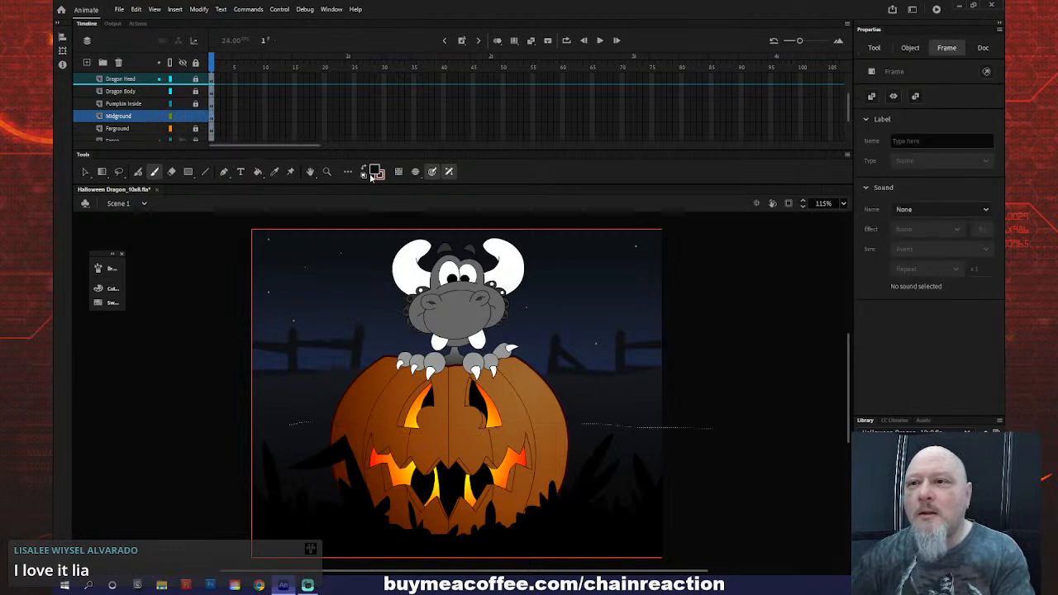
pyautogui.click(375, 171)
pyautogui.click(416, 292)
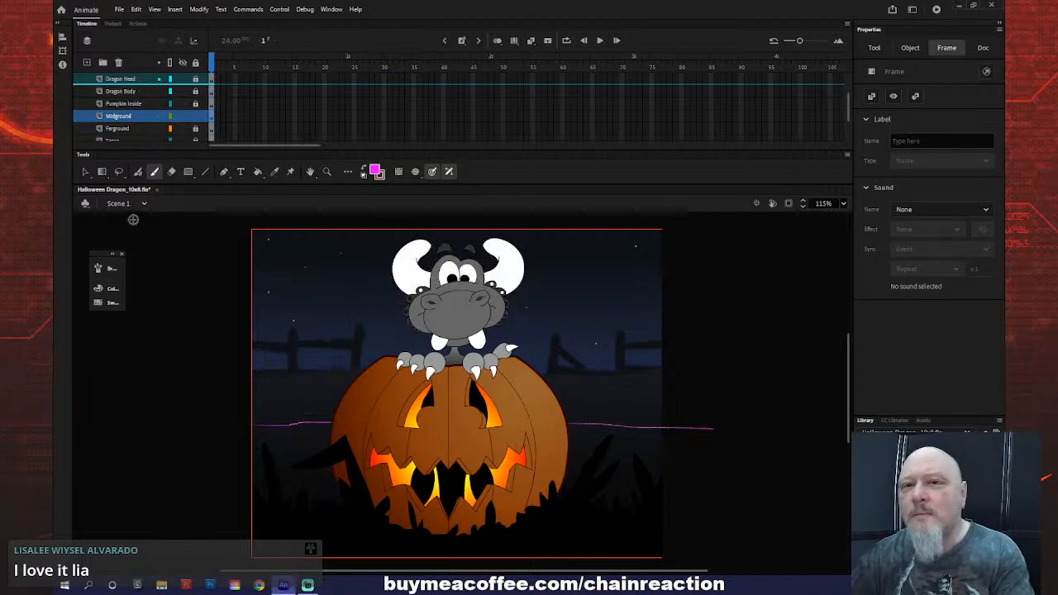
# - Continue the magenta line down both sides and beneath the stage to outline the ground shape
pyautogui.click(212, 404)
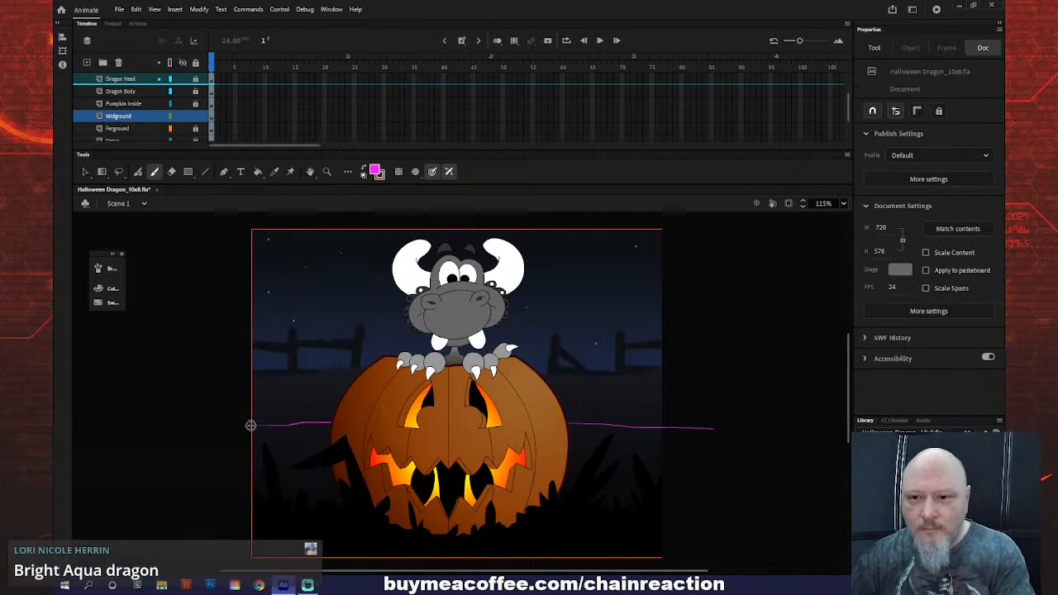
pyautogui.moveTo(240, 425); pyautogui.dragTo(231, 522)
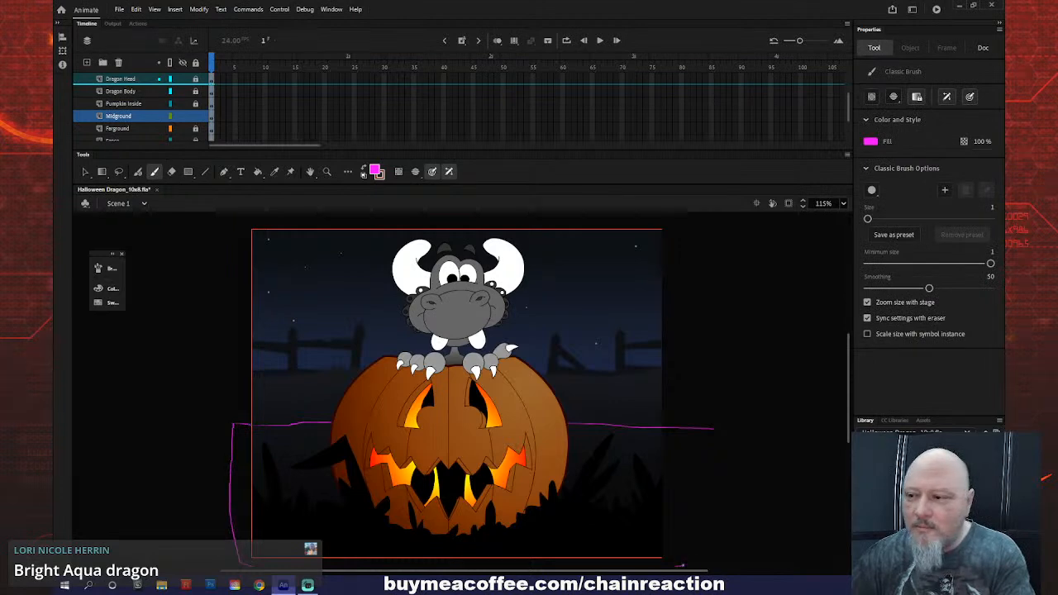
pyautogui.moveTo(704, 537); pyautogui.dragTo(711, 454)
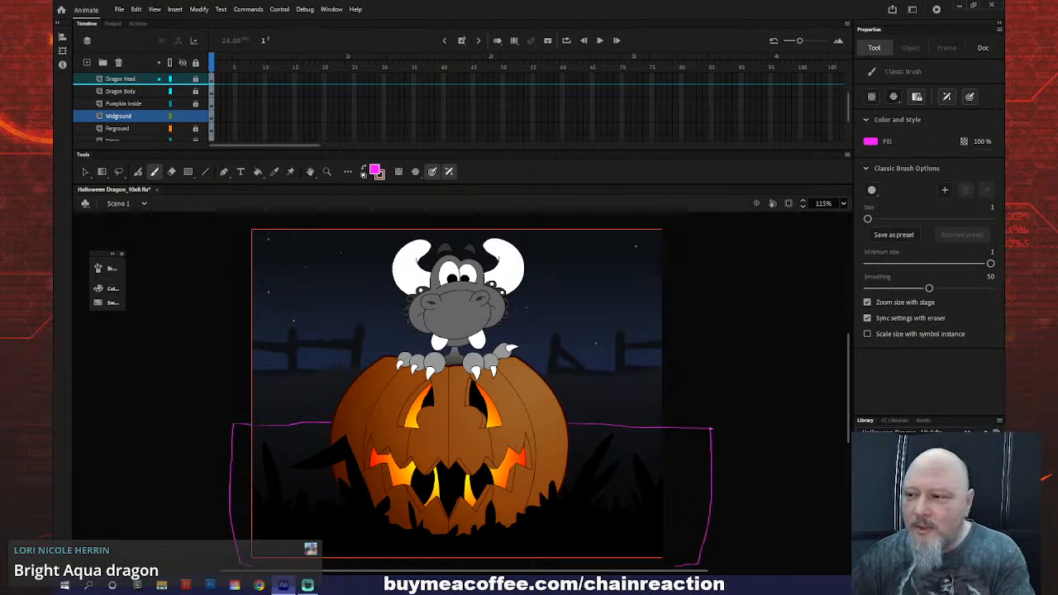
# - Try to fill the ground outline with the Paint Bucket, using Close Medium Gaps and Close Large Gaps
pyautogui.press('z')
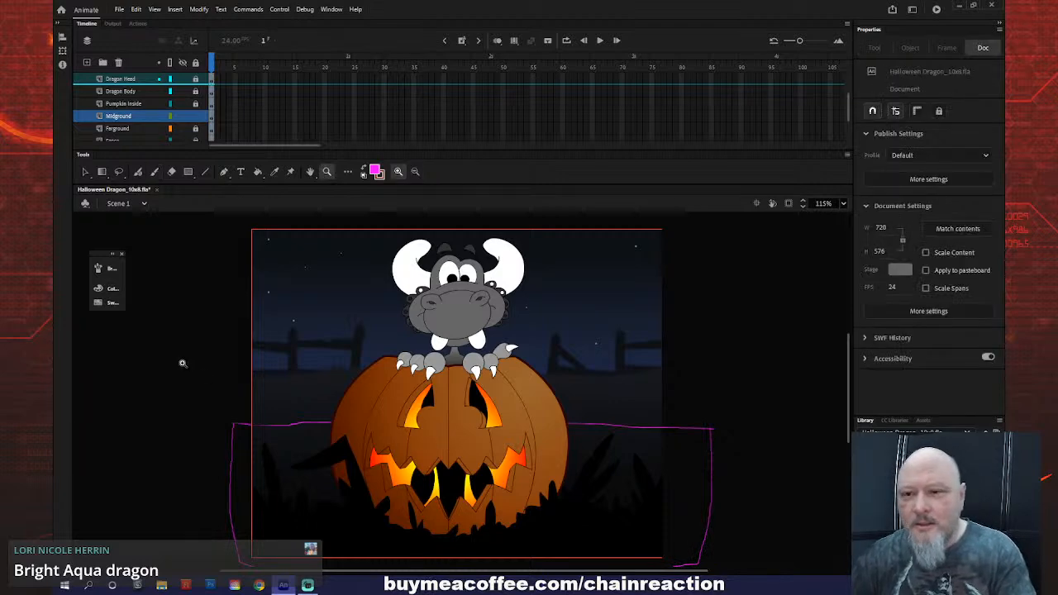
pyautogui.moveTo(183, 345); pyautogui.dragTo(779, 481)
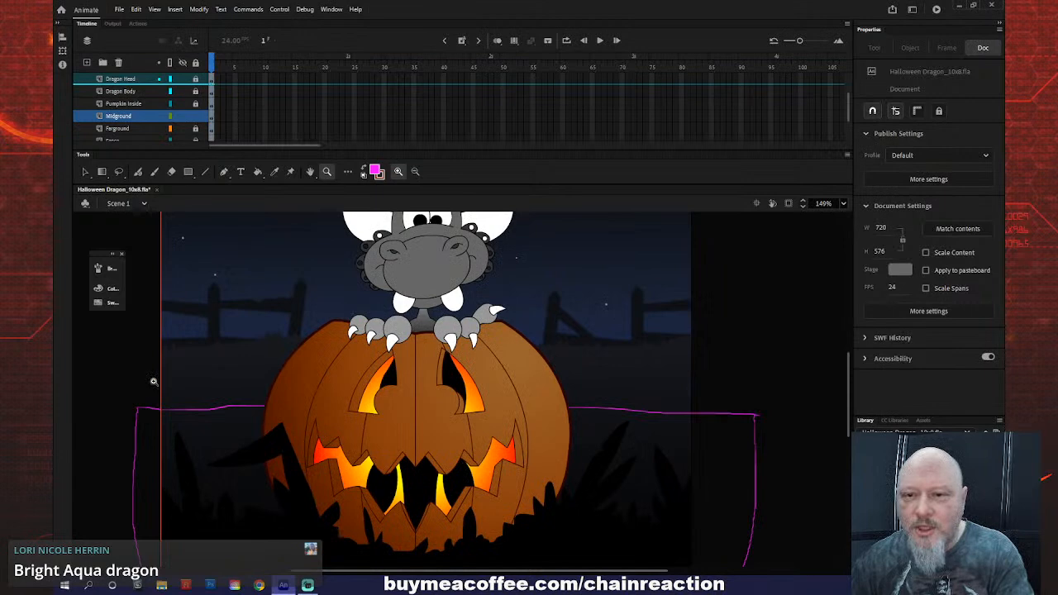
pyautogui.press('k')
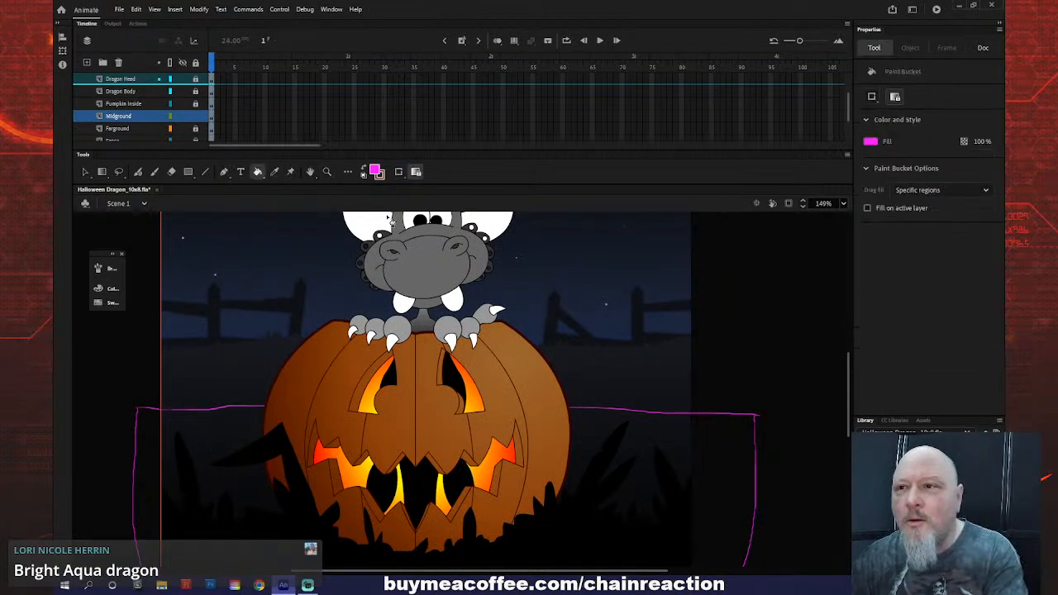
pyautogui.click(397, 175)
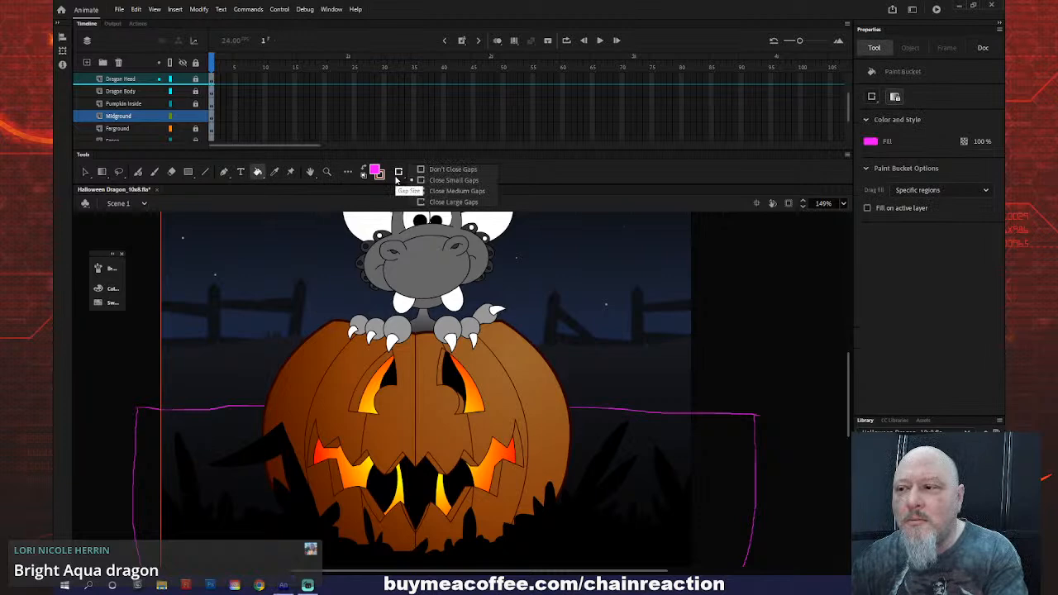
pyautogui.click(423, 191)
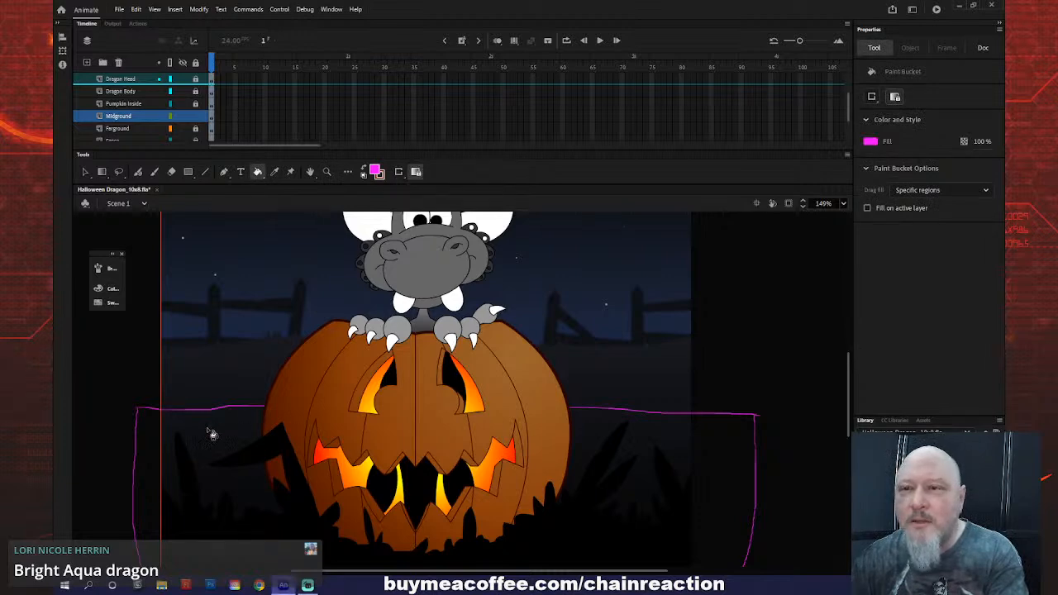
pyautogui.click(399, 172)
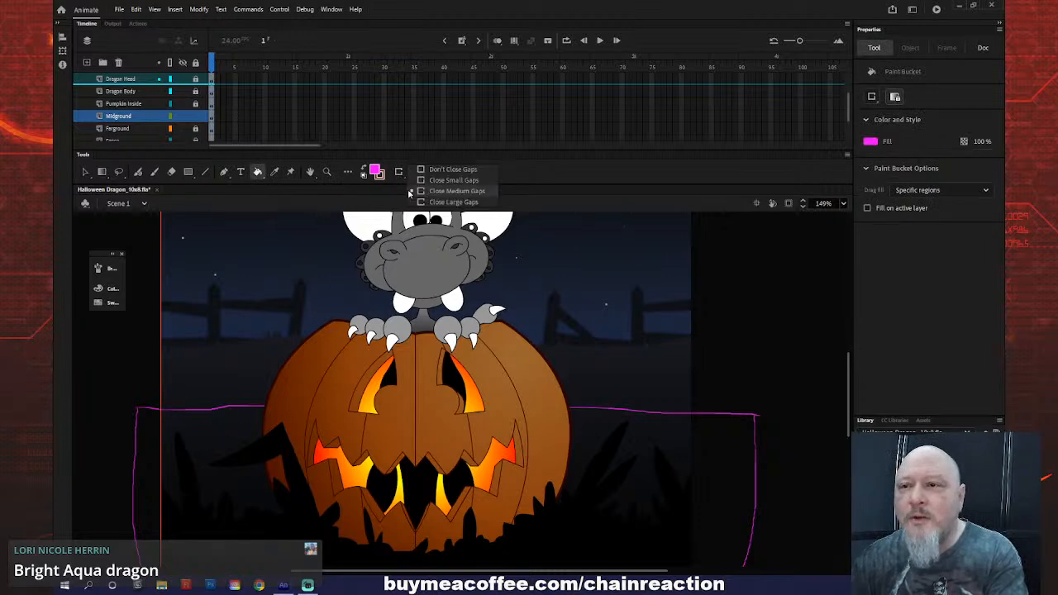
pyautogui.click(421, 203)
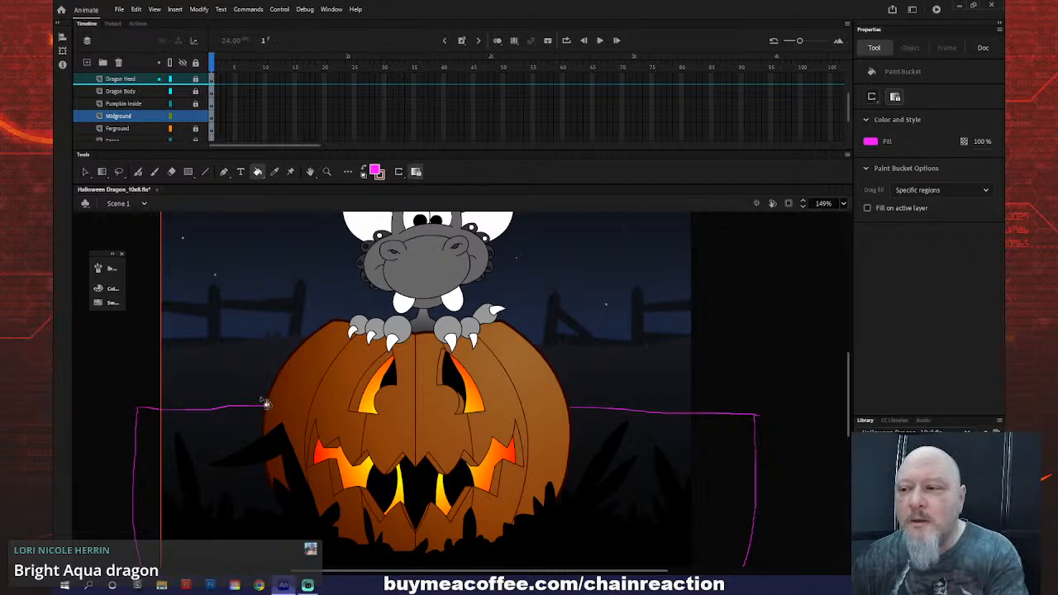
# - Brush in the missing section of the magenta outline below the stage
pyautogui.scroll(-5, 263, 401)
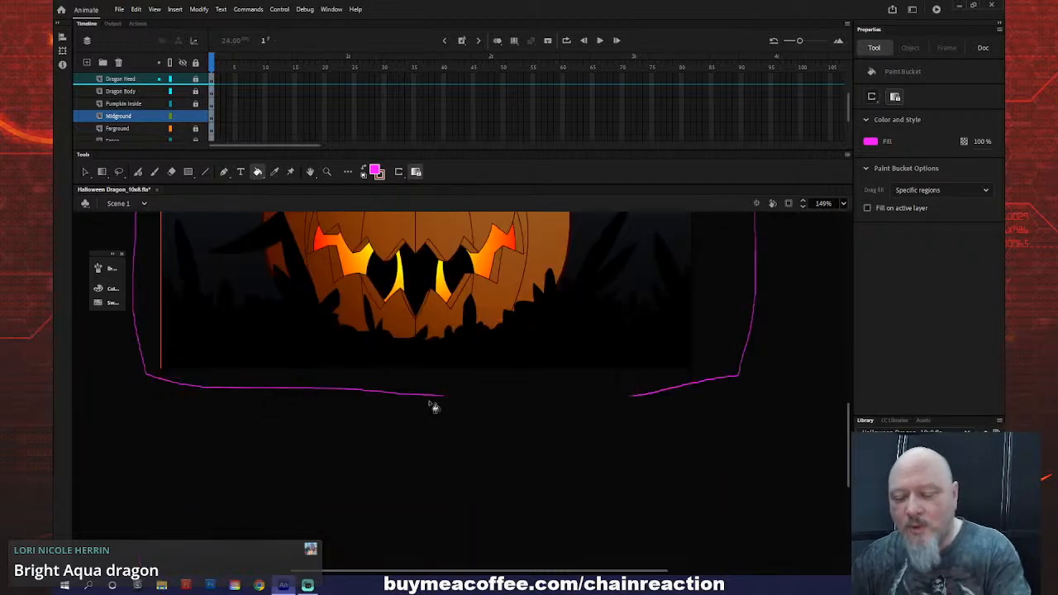
pyautogui.press('b')
pyautogui.moveTo(425, 394); pyautogui.dragTo(621, 396)
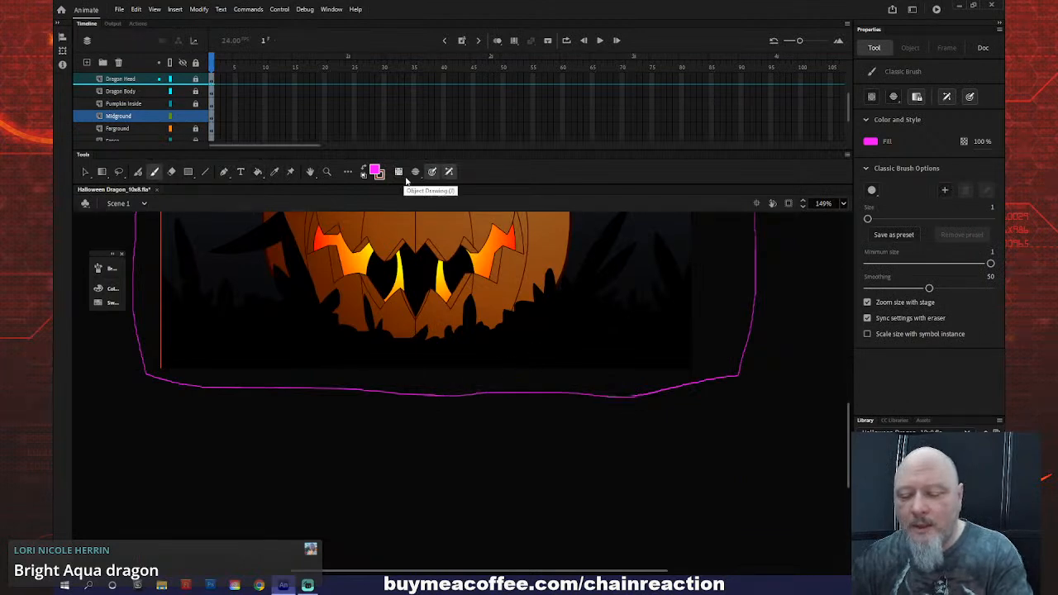
# - Try again to fill the joined outline with magenta, using Close Small Gaps and Close Medium Gaps
pyautogui.press('k')
pyautogui.click(398, 173)
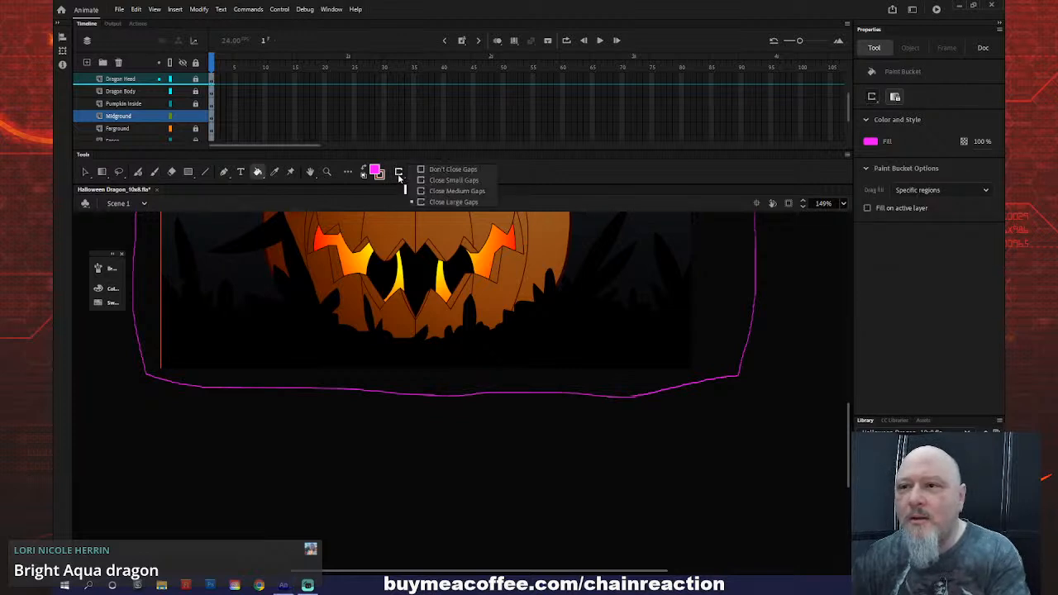
pyautogui.click(442, 180)
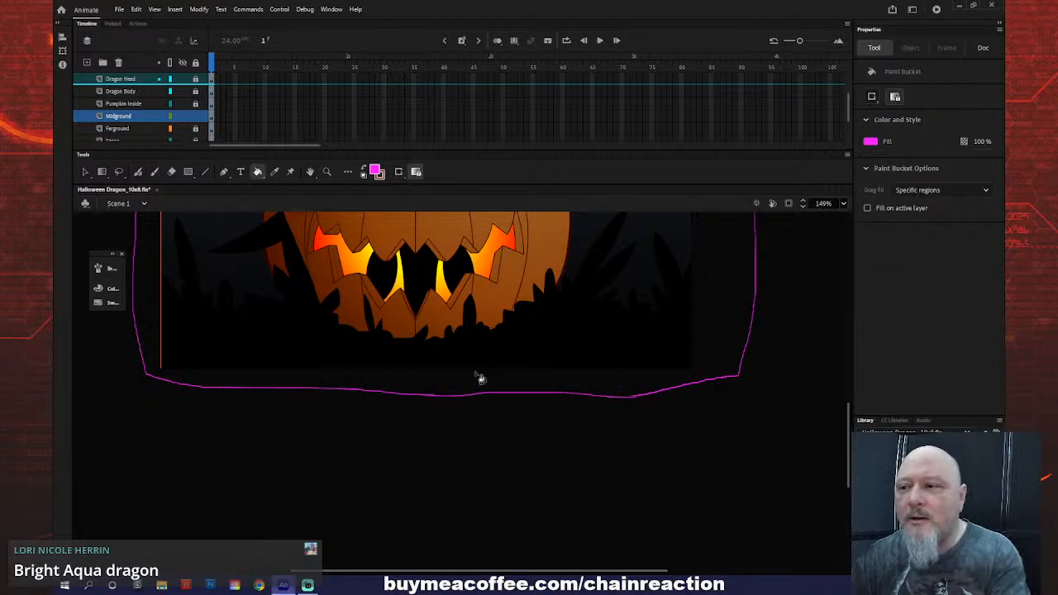
pyautogui.click(399, 172)
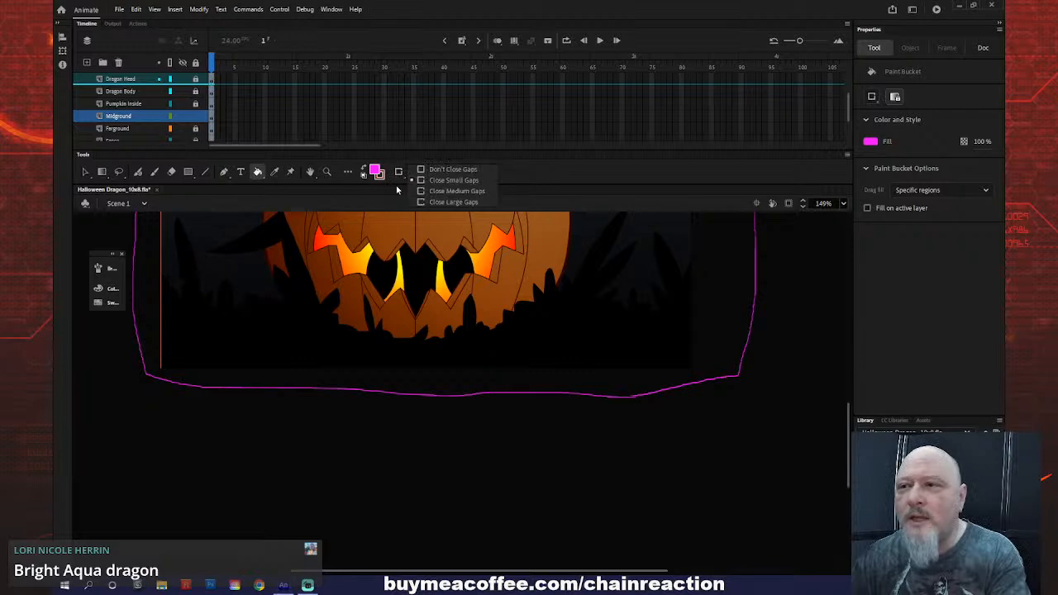
pyautogui.click(422, 192)
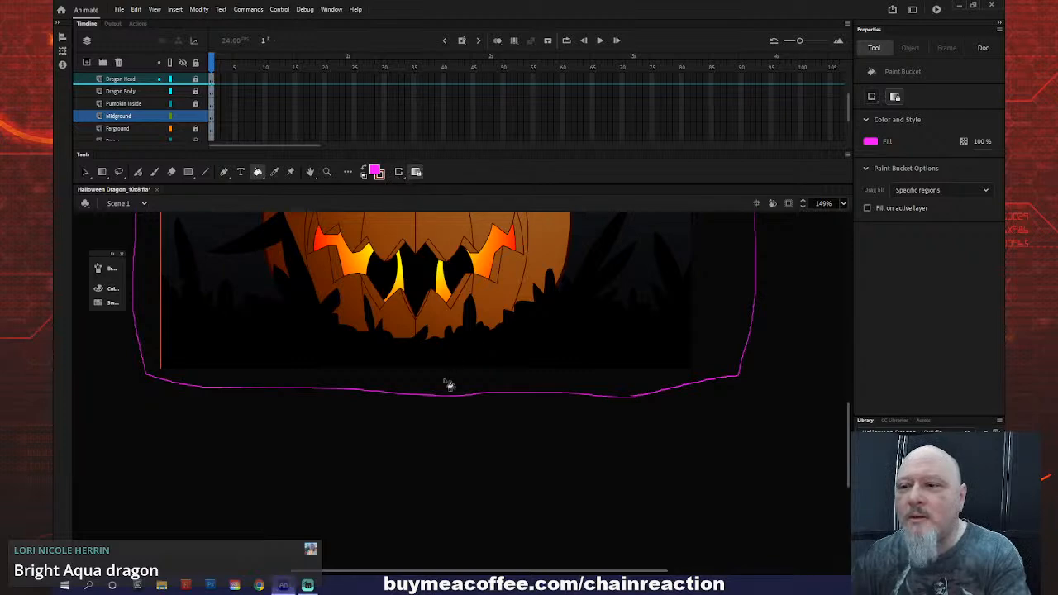
# - Brush over the outline's right and left sides down to the bottom corners to seal them, and retry the fill
pyautogui.scroll(3, 647, 410)
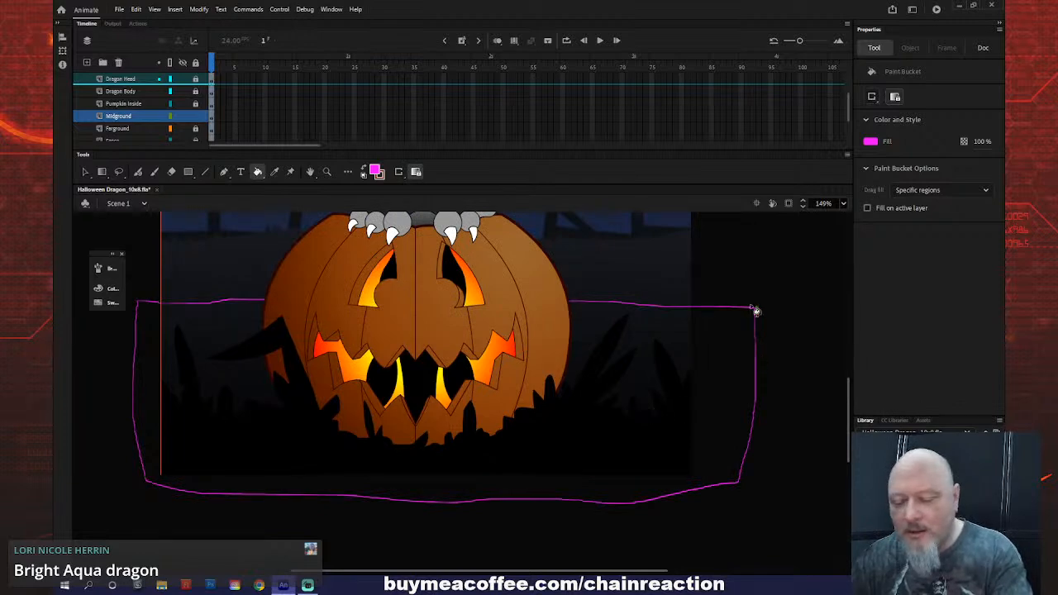
pyautogui.press('b')
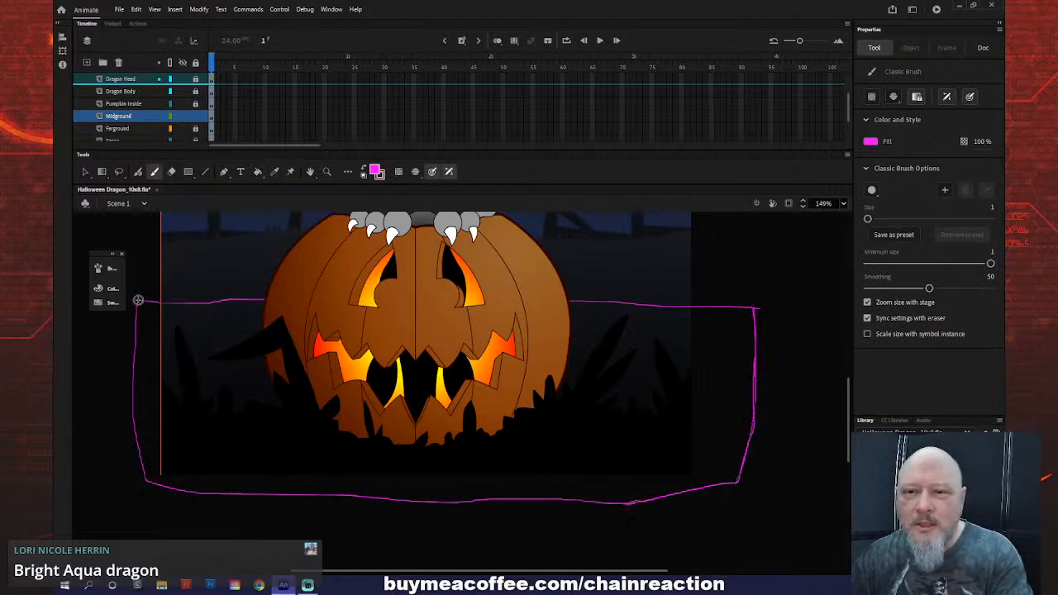
pyautogui.moveTo(129, 334); pyautogui.dragTo(142, 480)
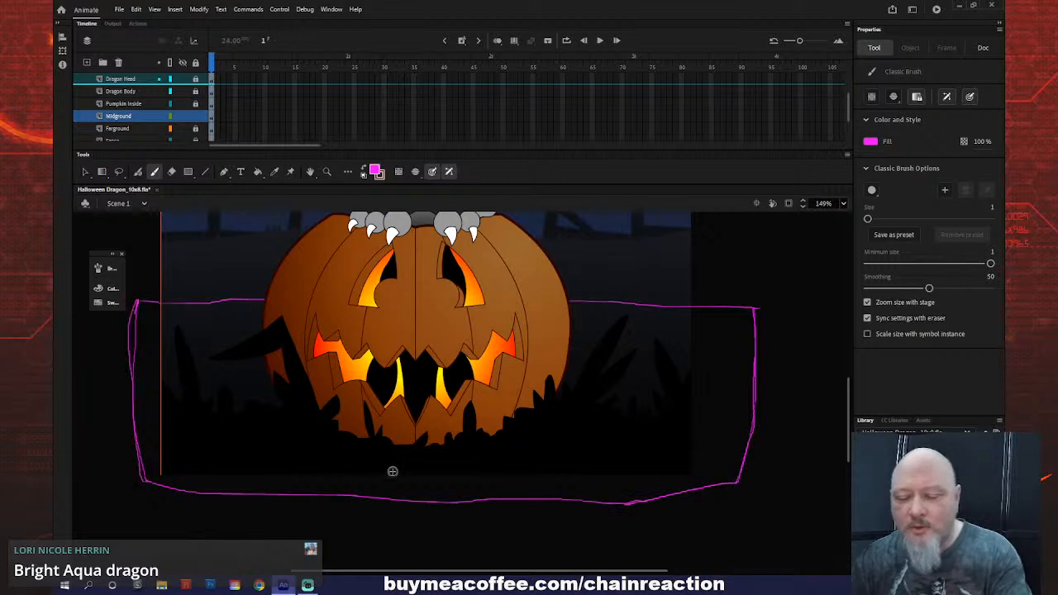
pyautogui.press('k')
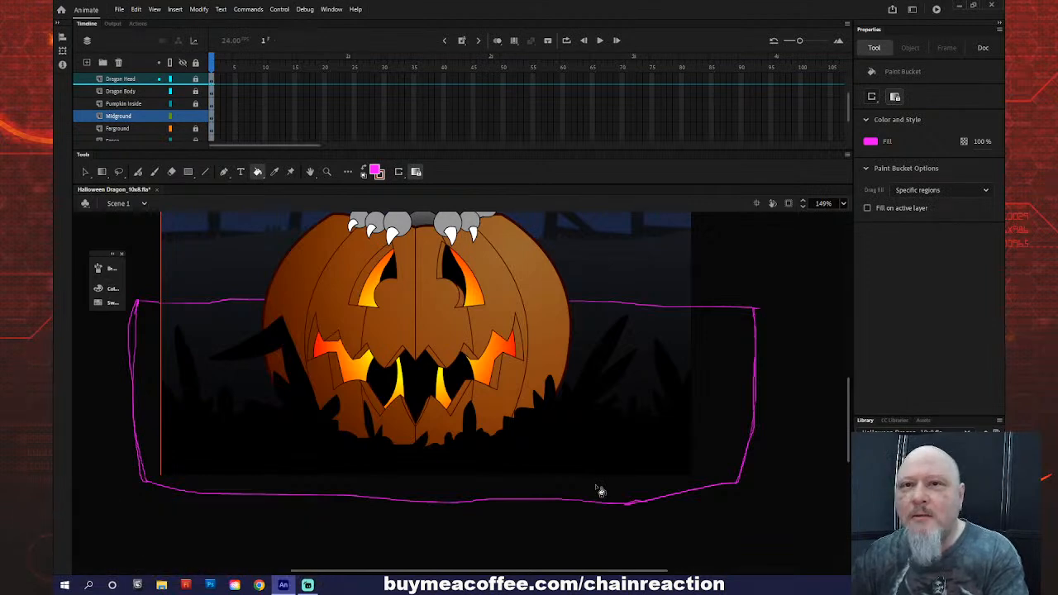
# - Select the Midground outline and examine its corners and side edges at high magnification for gaps
pyautogui.click(151, 116)
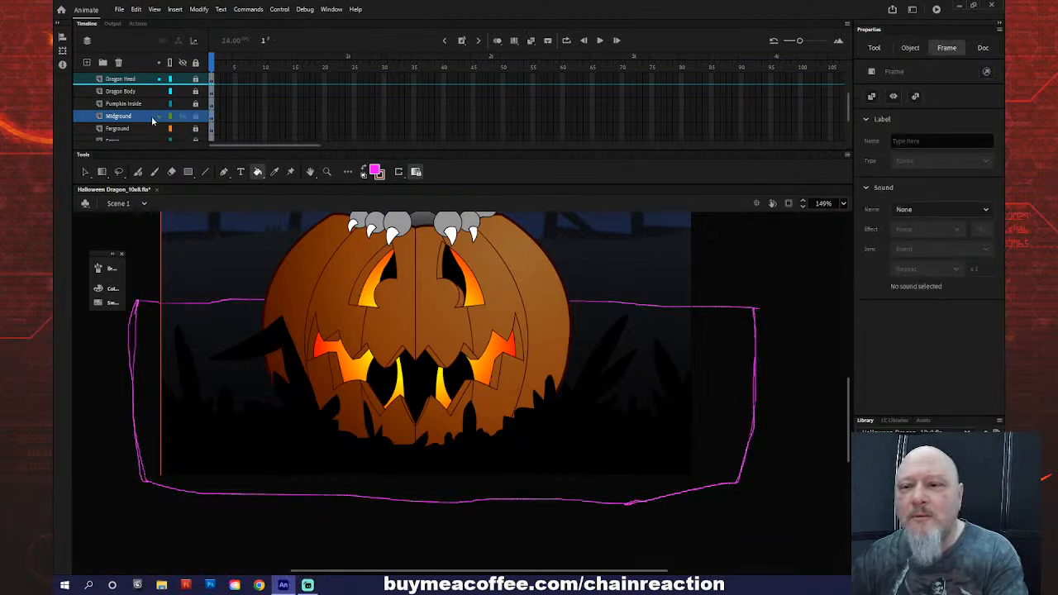
pyautogui.press('z')
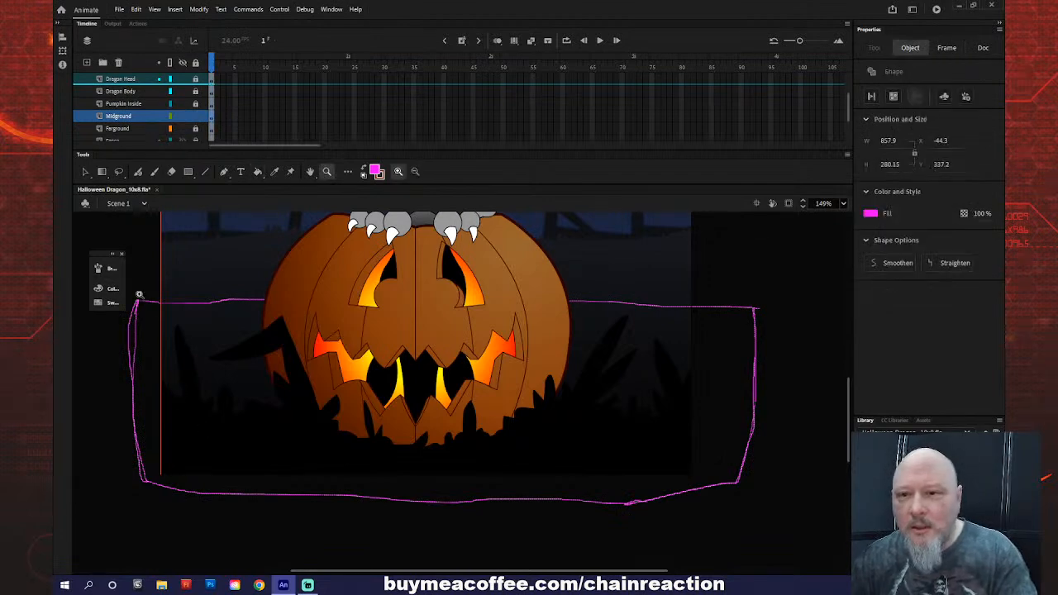
pyautogui.moveTo(133, 292); pyautogui.dragTo(150, 316)
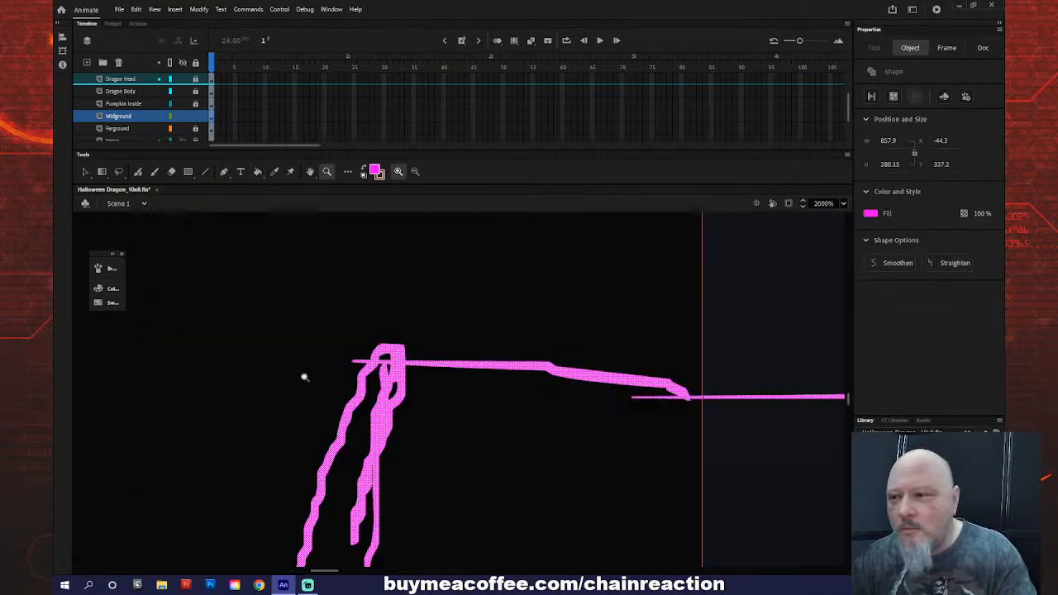
pyautogui.scroll(-10, 370, 430)
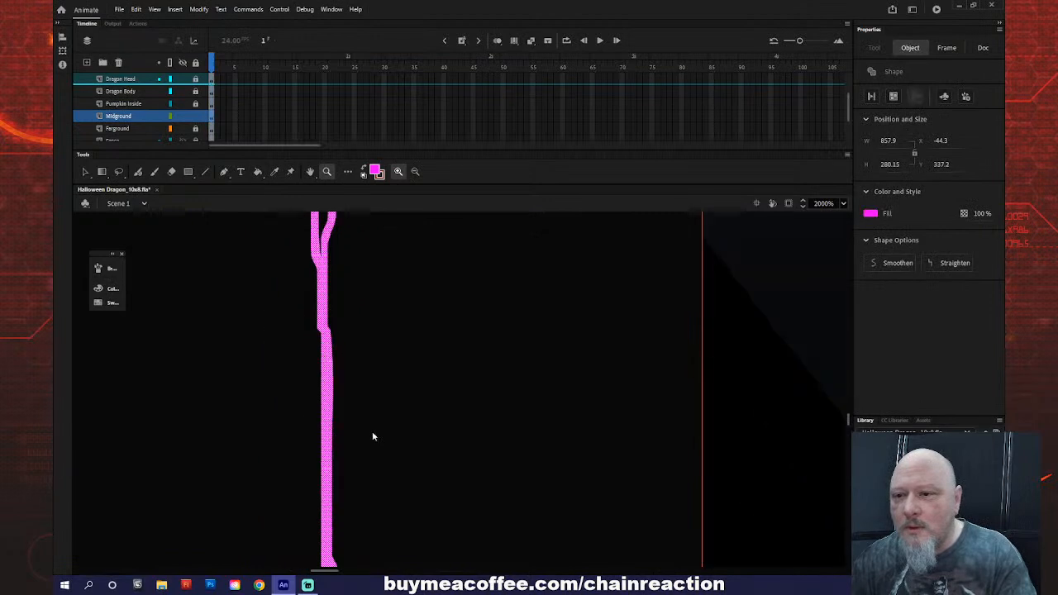
pyautogui.scroll(-10, 373, 437)
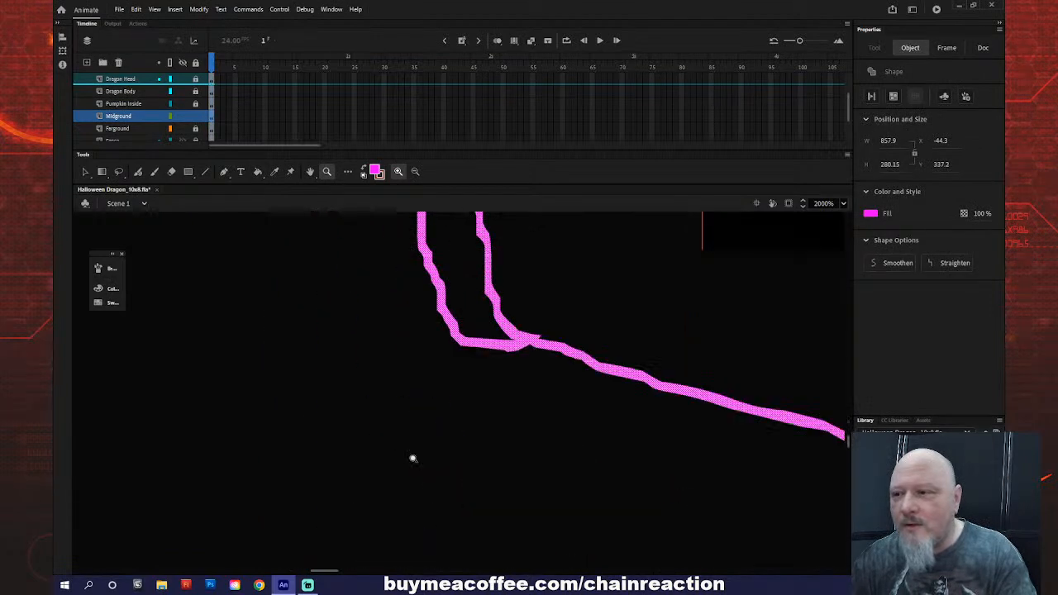
pyautogui.moveTo(328, 572)
pyautogui.mouseDown()
pyautogui.moveTo(433, 578)
pyautogui.moveTo(580, 563)
pyautogui.moveTo(672, 500)
pyautogui.moveTo(655, 535)
pyautogui.moveTo(593, 571)
pyautogui.moveTo(603, 570)
pyautogui.moveTo(680, 518)
pyautogui.mouseUp()
pyautogui.scroll(-3, 443, 508)
pyautogui.scroll(6, 681, 518)
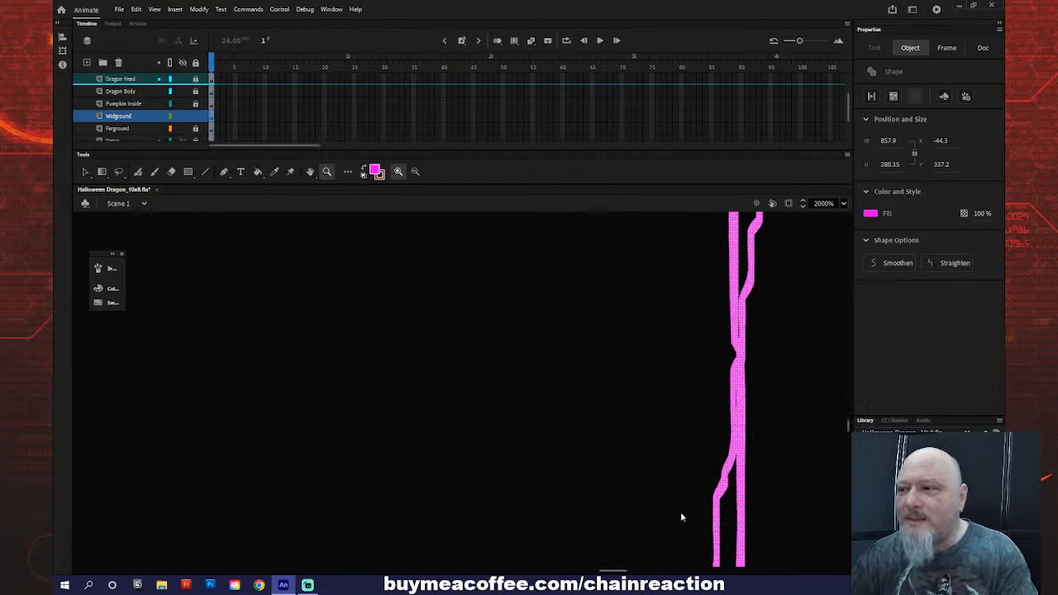
pyautogui.scroll(6, 681, 517)
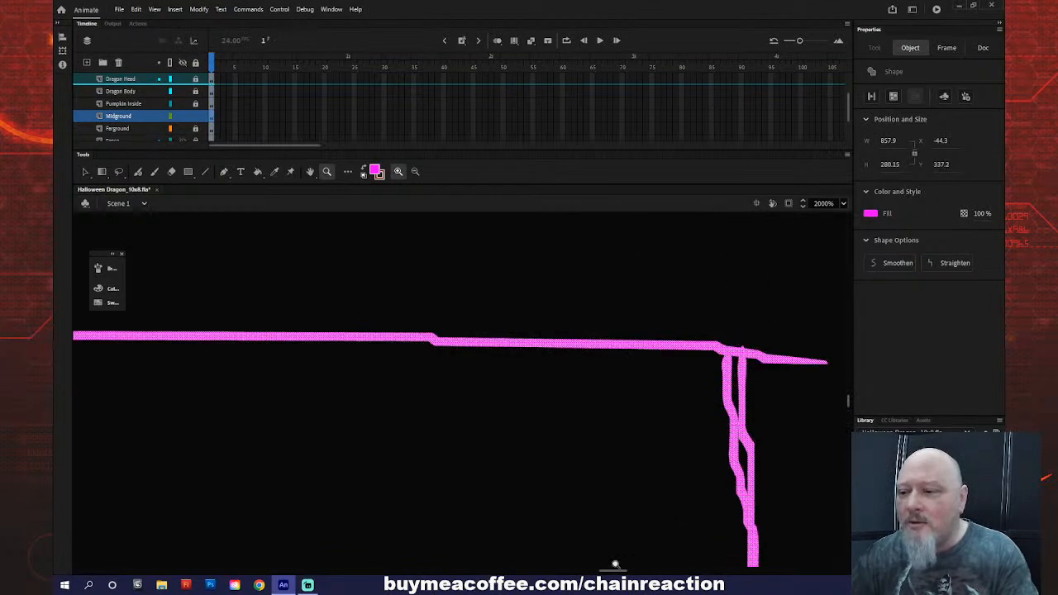
pyautogui.moveTo(615, 571); pyautogui.dragTo(416, 570)
pyautogui.keyDown('alt'); pyautogui.click(421, 481); pyautogui.keyUp('alt')
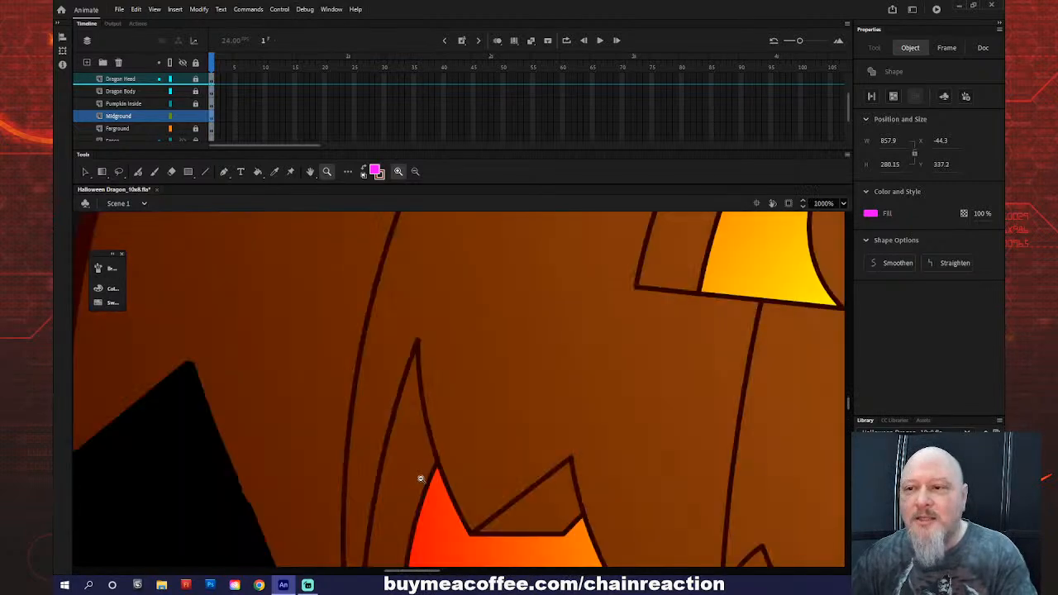
pyautogui.keyDown('alt'); pyautogui.click(422, 476); pyautogui.keyUp('alt')
pyautogui.keyDown('alt'); pyautogui.click(422, 475); pyautogui.keyUp('alt')
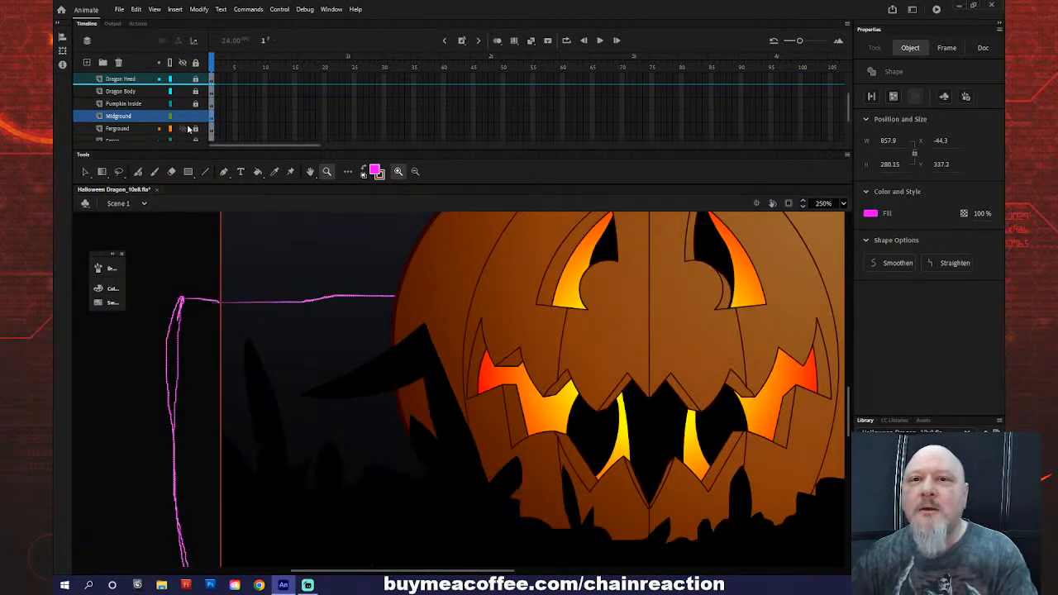
# - Isolate the Midground layer's visibility and brush across the gap in the magenta outline's top edge
pyautogui.click(183, 62)
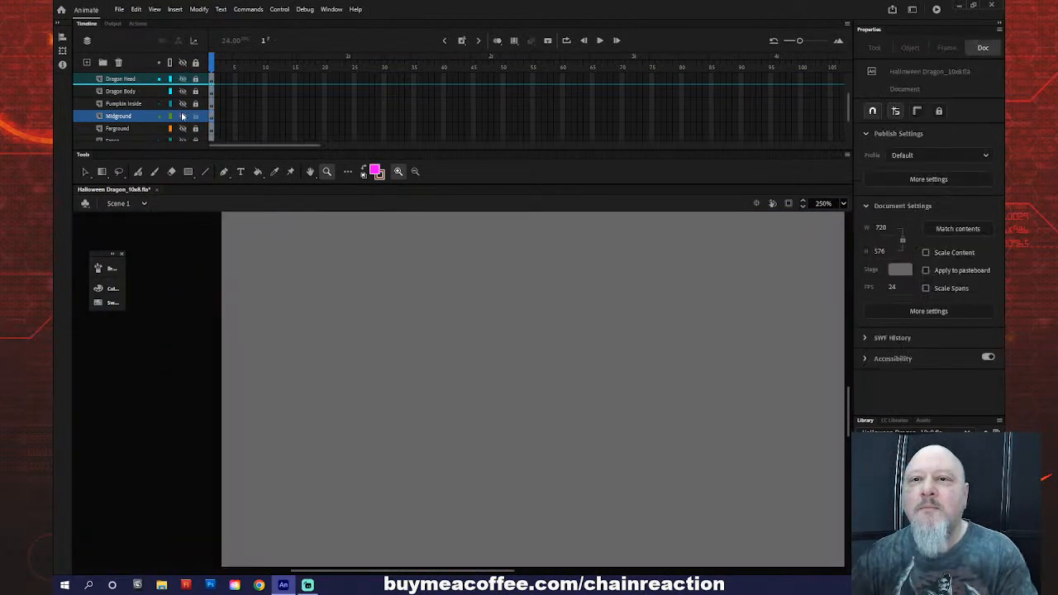
pyautogui.click(182, 120)
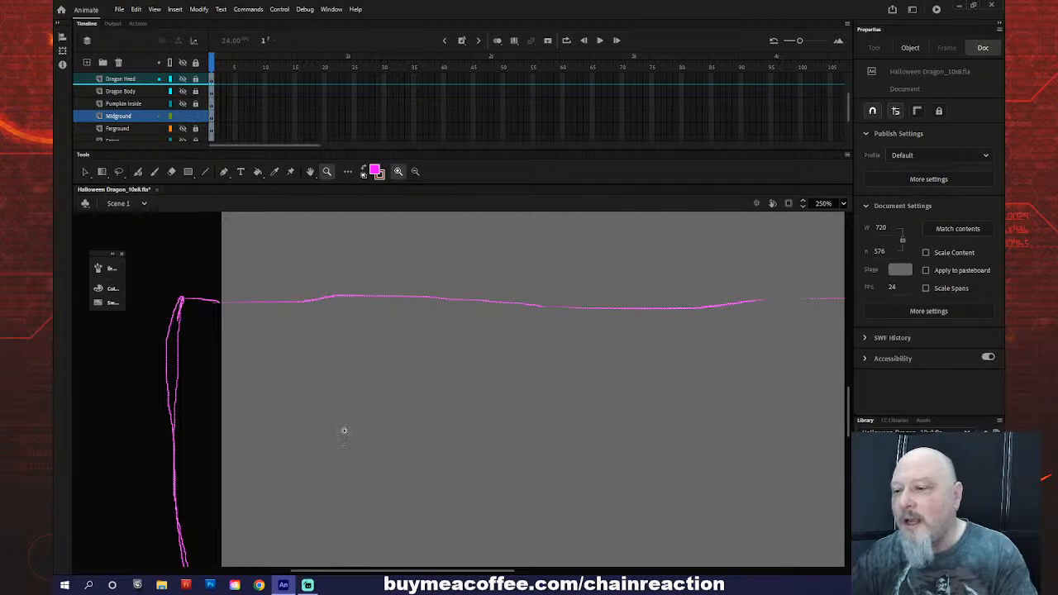
pyautogui.moveTo(372, 573); pyautogui.dragTo(465, 559)
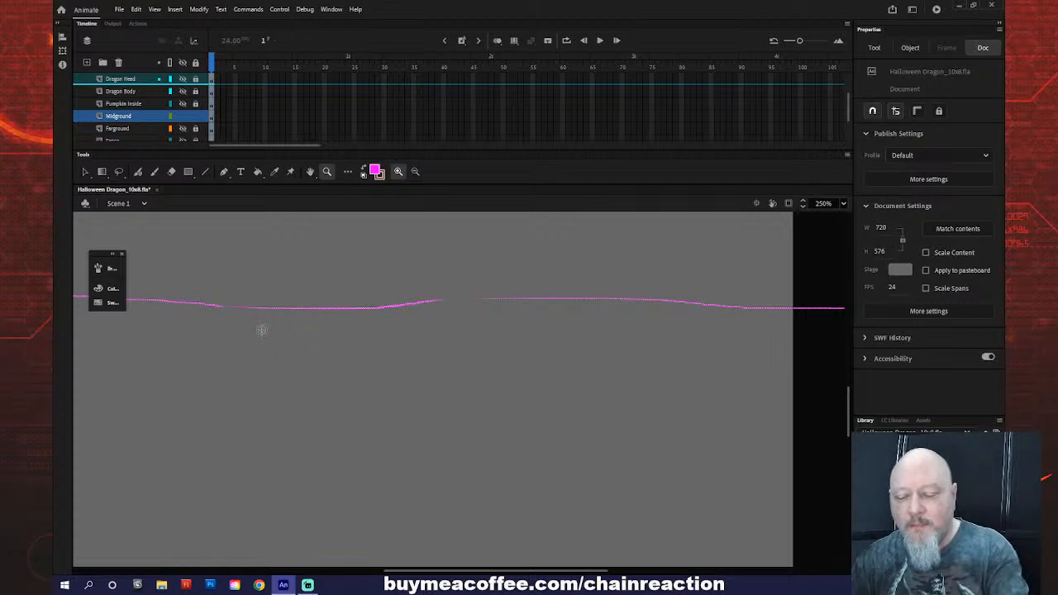
pyautogui.press('b')
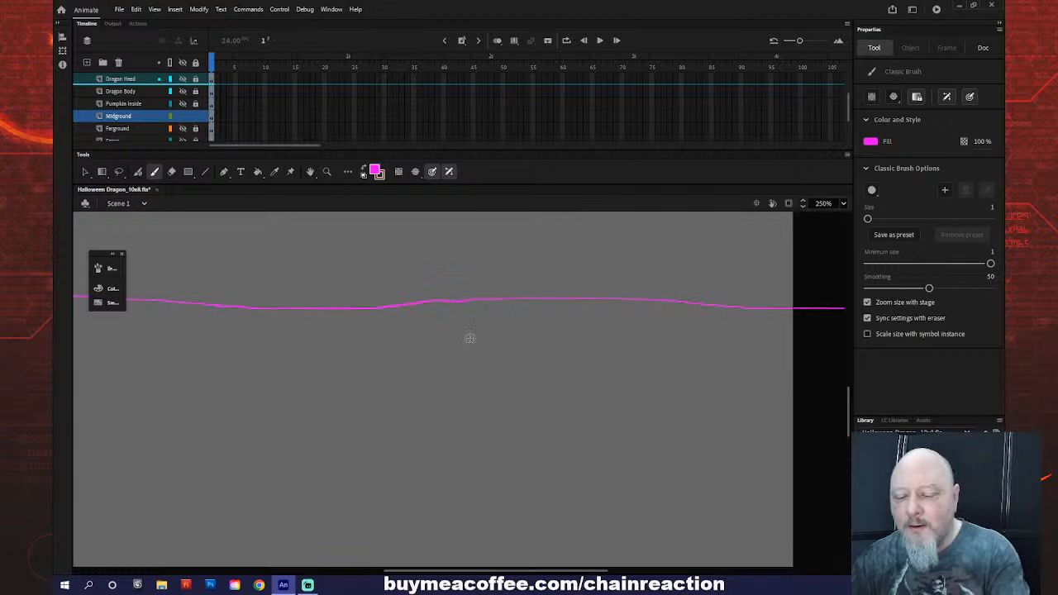
# - Fill the closed Midground outline with magenta and check the whole shape
pyautogui.press('k')
pyautogui.click(454, 386)
pyautogui.press('z')
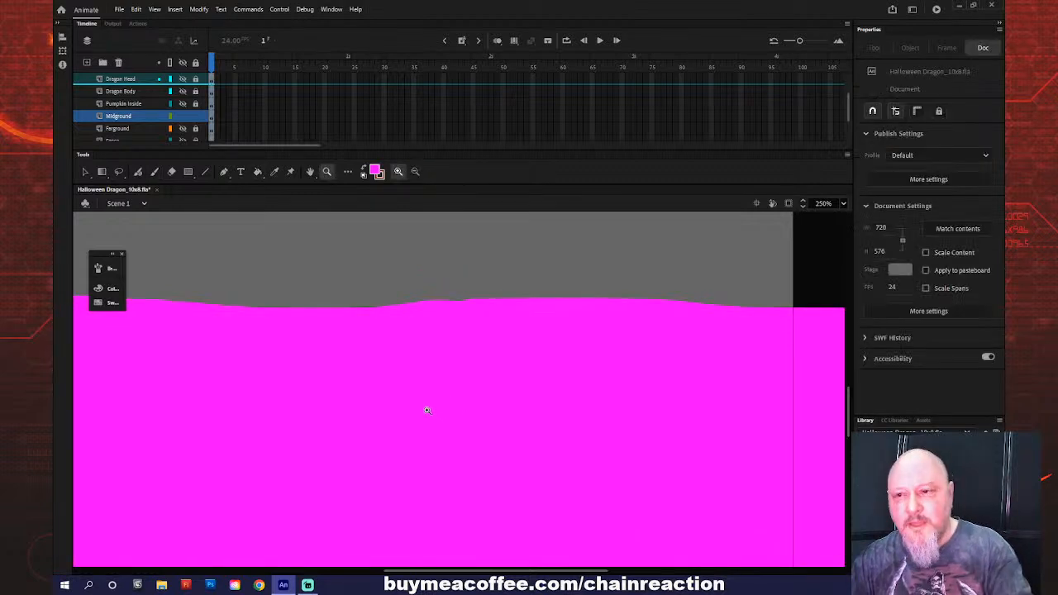
pyautogui.keyDown('alt'); pyautogui.click(426, 410); pyautogui.keyUp('alt')
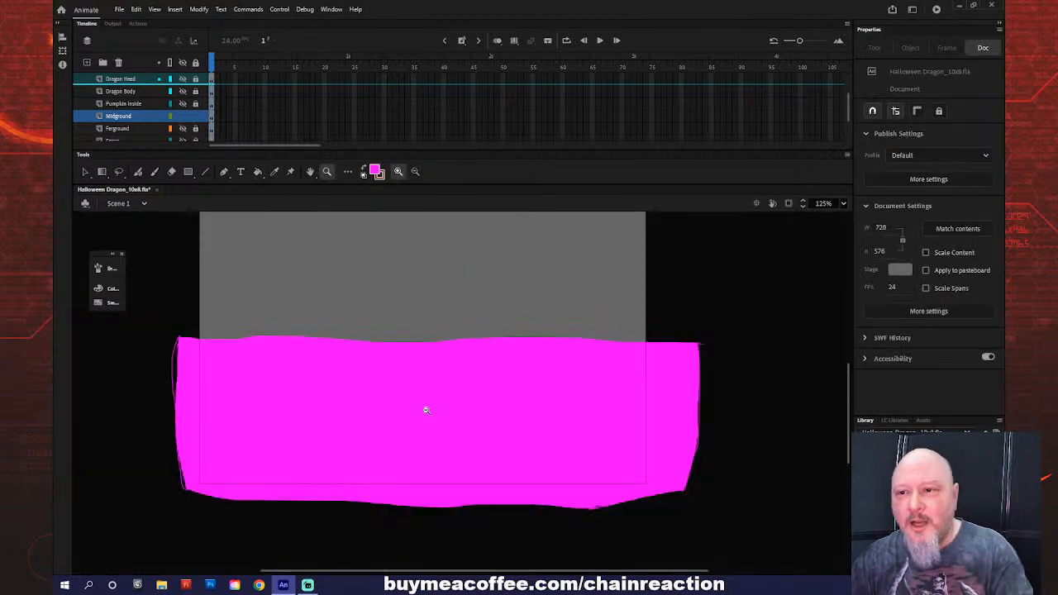
# - Fill the leftover slivers along the shape's left edge with magenta and make all layers visible again
pyautogui.press('k')
pyautogui.click(179, 371)
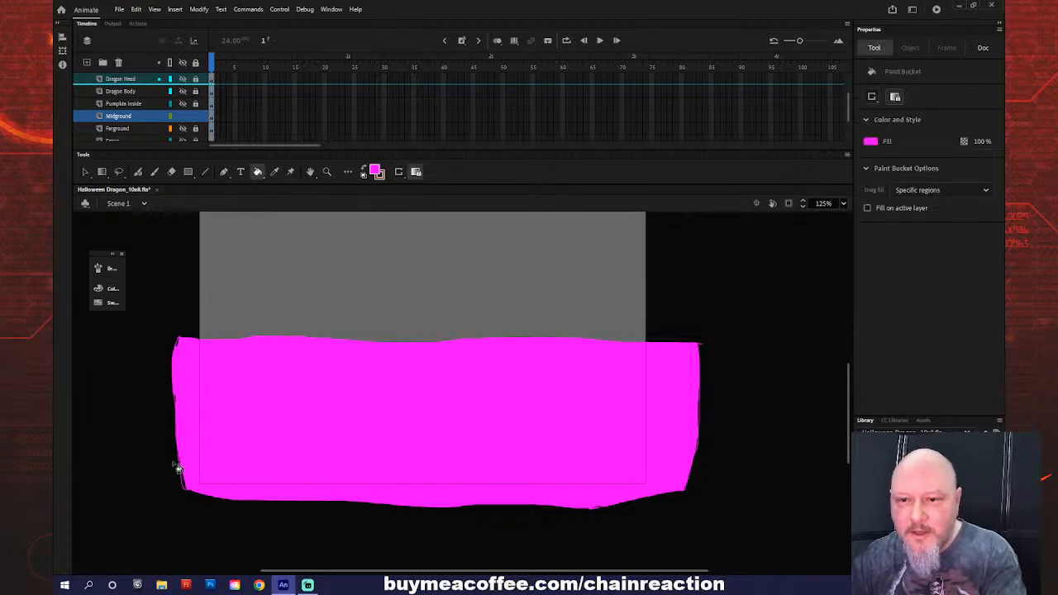
pyautogui.hotkey('ctrl', 'z')
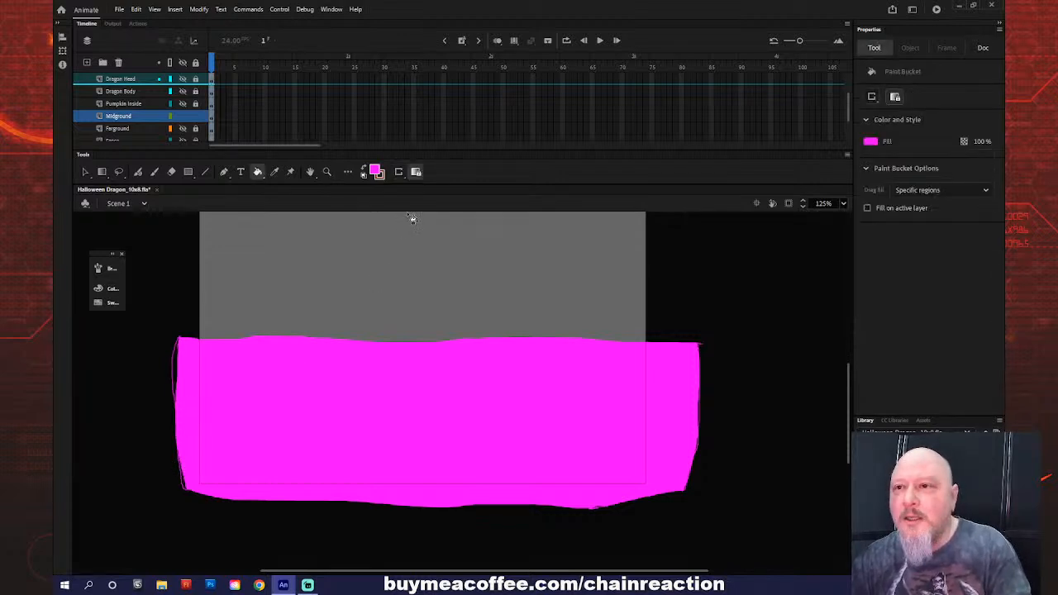
pyautogui.click(399, 174)
pyautogui.click(426, 171)
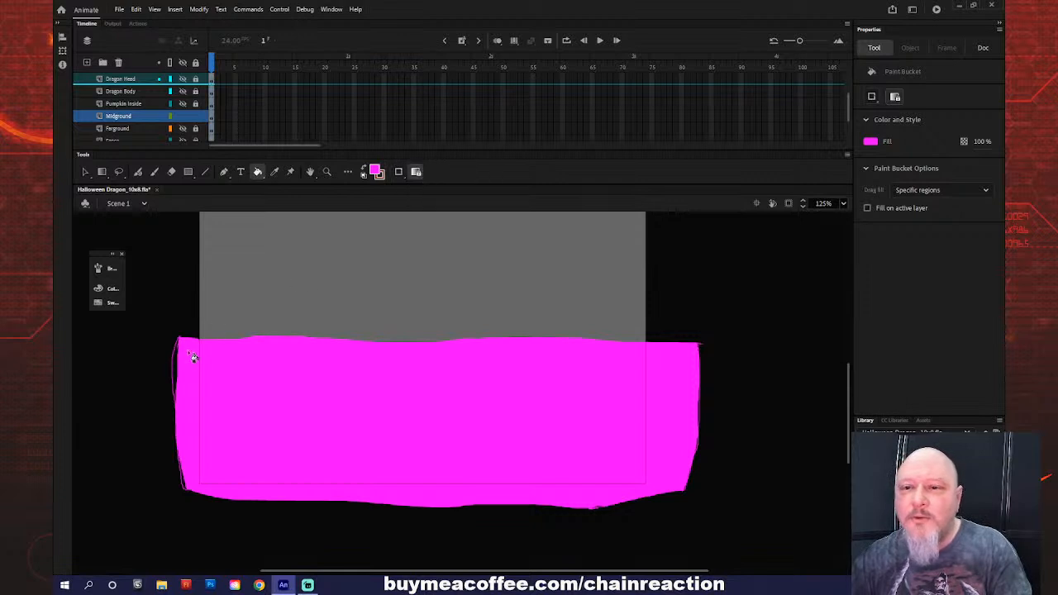
pyautogui.click(181, 372)
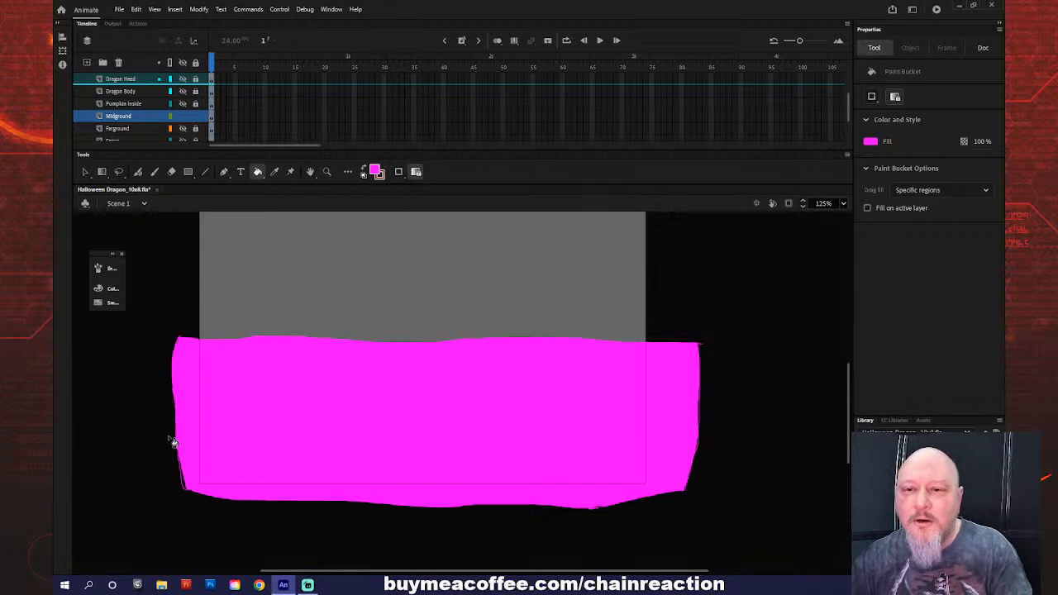
pyautogui.click(189, 491)
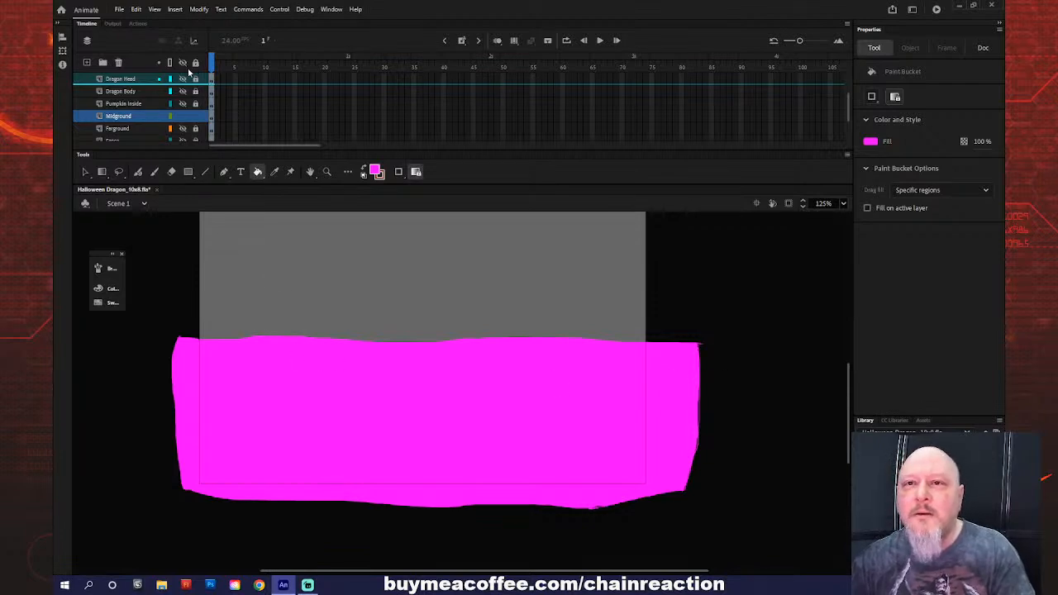
pyautogui.click(183, 63)
pyautogui.click(182, 63)
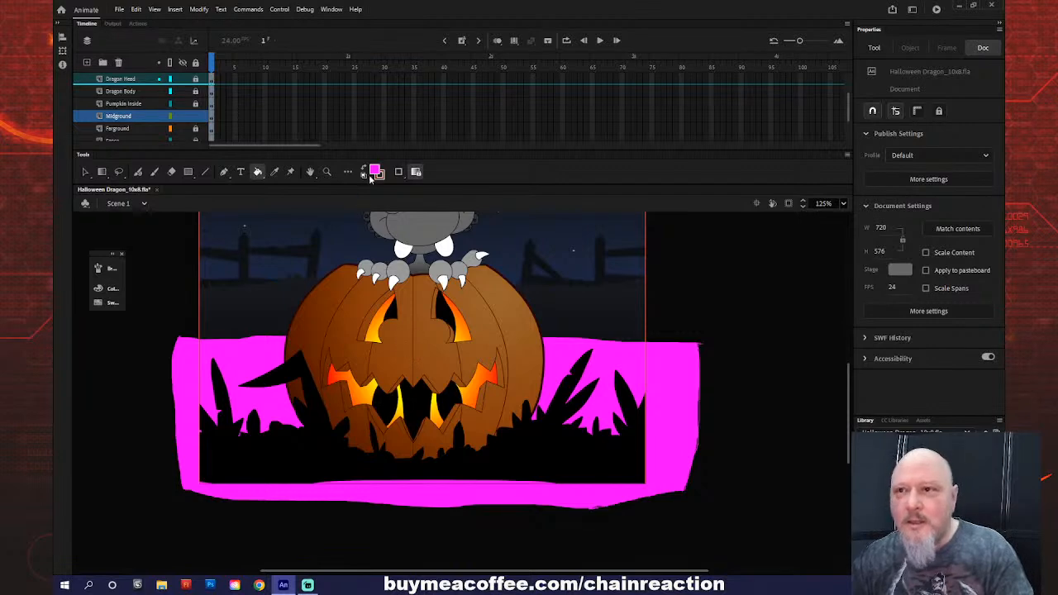
# - Recolor the Midground shape with a gray swatch
pyautogui.click(375, 171)
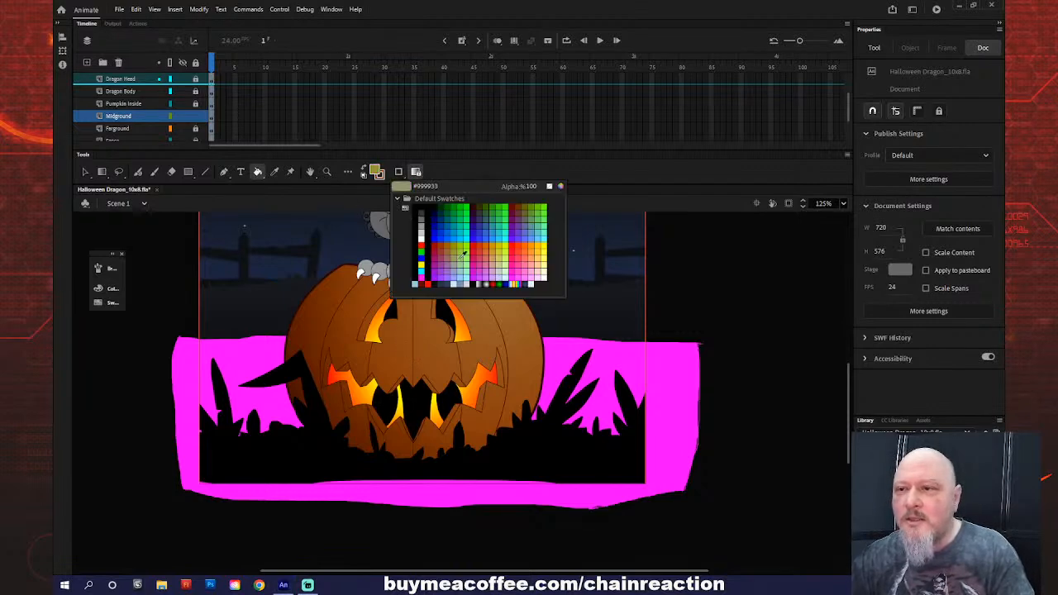
pyautogui.click(422, 217)
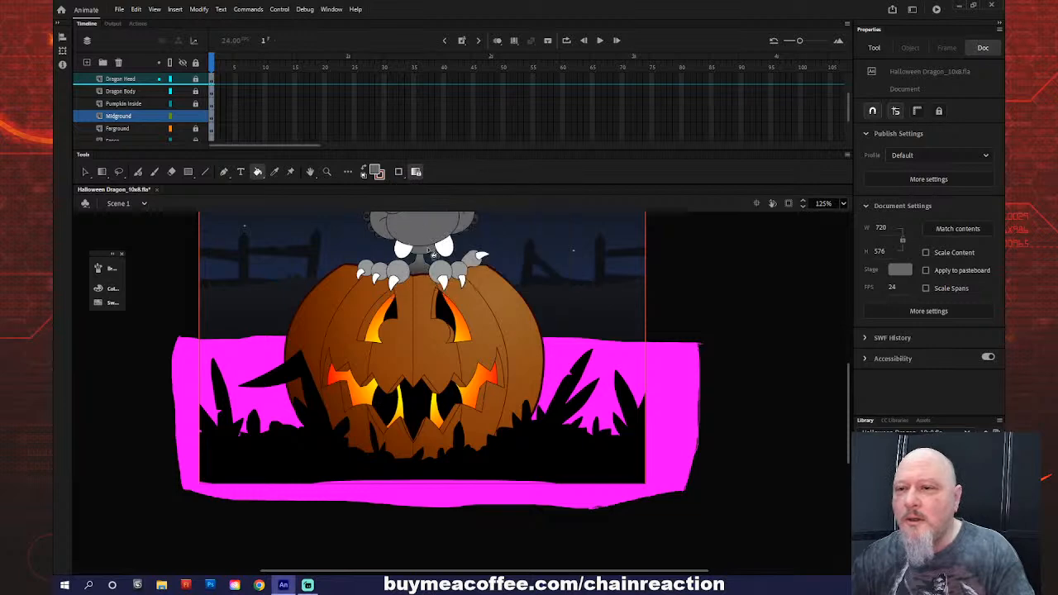
pyautogui.click(253, 357)
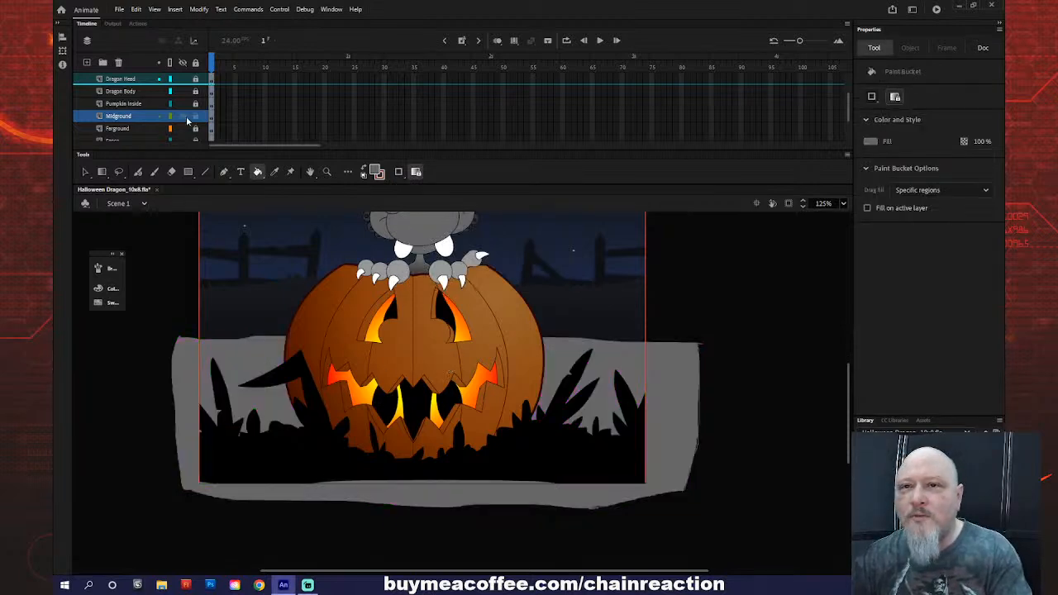
# - Sample the dark color beside the foreground grass with Midground hidden, and recolor the Midground shape with it
pyautogui.click(184, 117)
pyautogui.press('i')
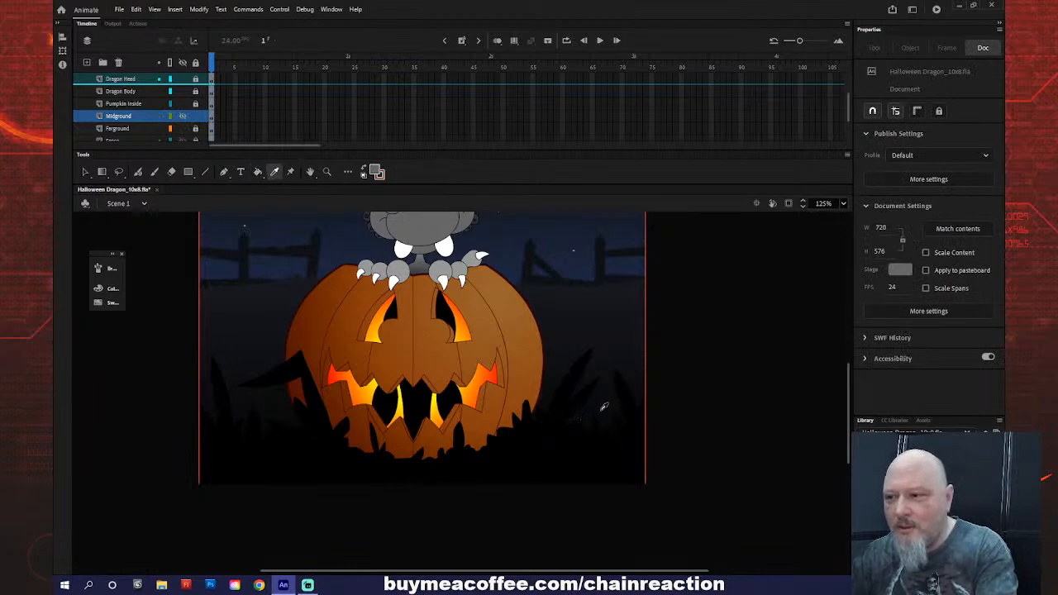
pyautogui.click(604, 407)
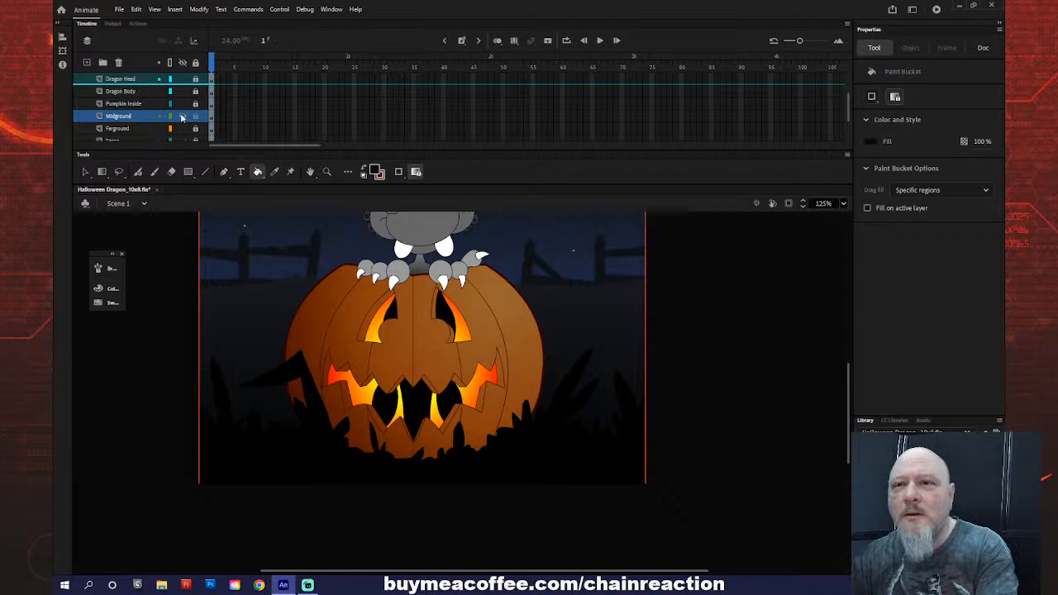
pyautogui.click(183, 118)
pyautogui.click(244, 352)
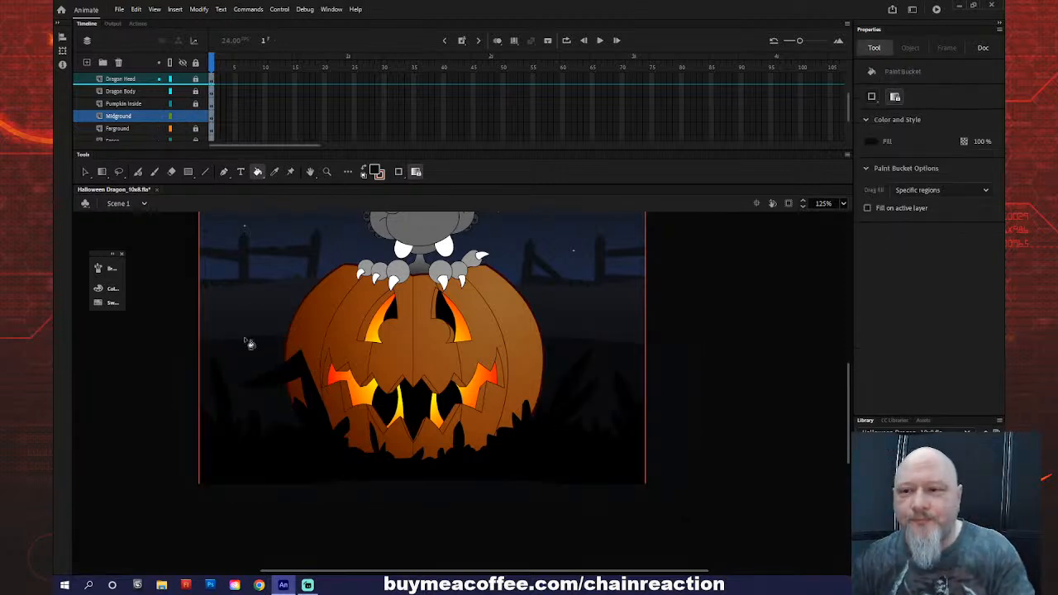
# - Brush grass blades along the Midground's upper edge to the left of the pumpkin and fill them with the dark color
pyautogui.press('z')
pyautogui.moveTo(250, 298); pyautogui.dragTo(659, 405)
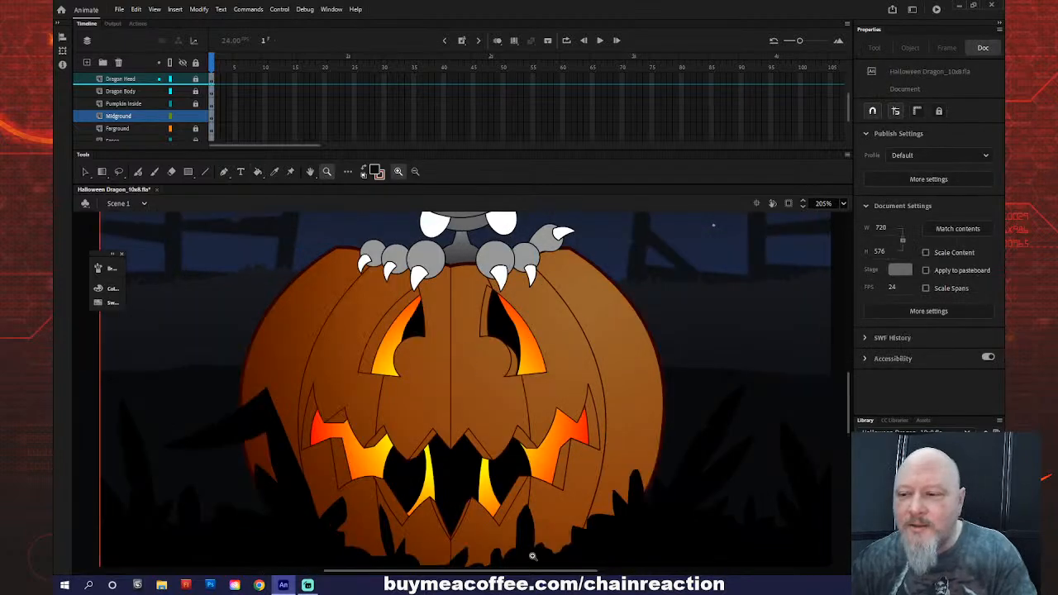
pyautogui.moveTo(499, 575); pyautogui.dragTo(438, 576)
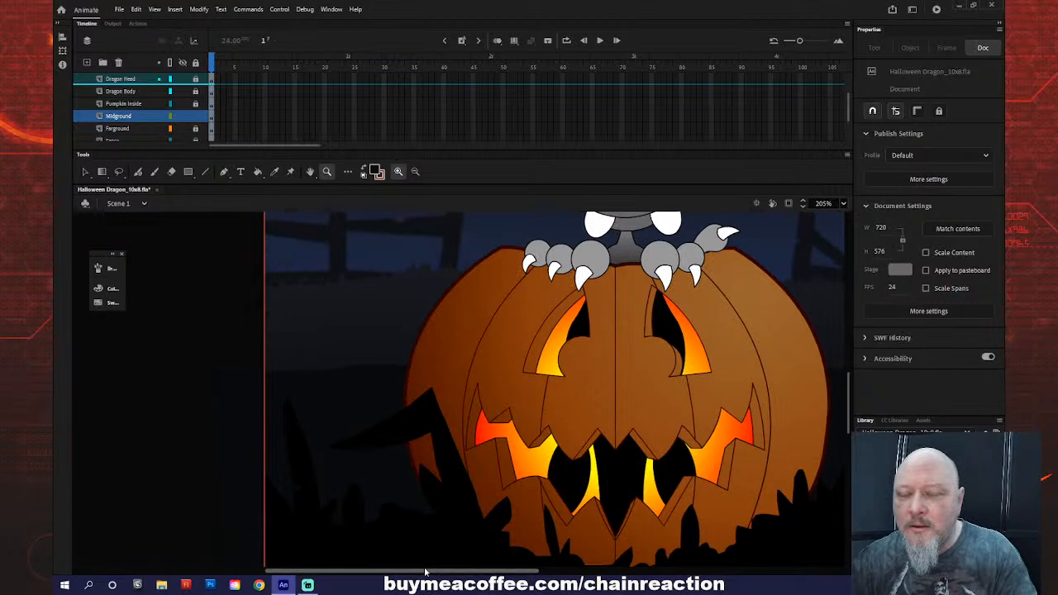
pyautogui.press('b')
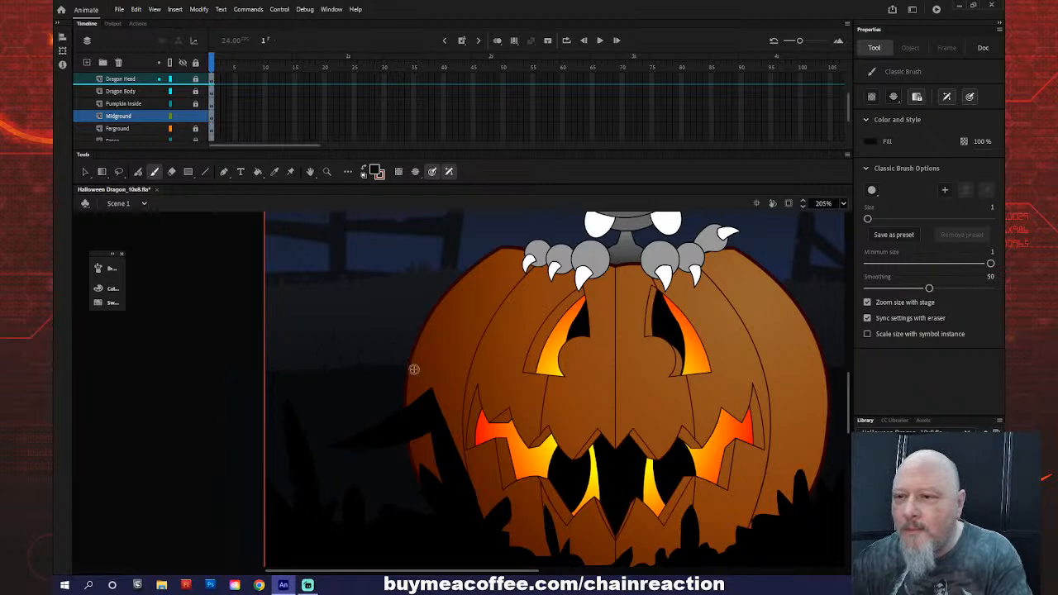
pyautogui.press('k')
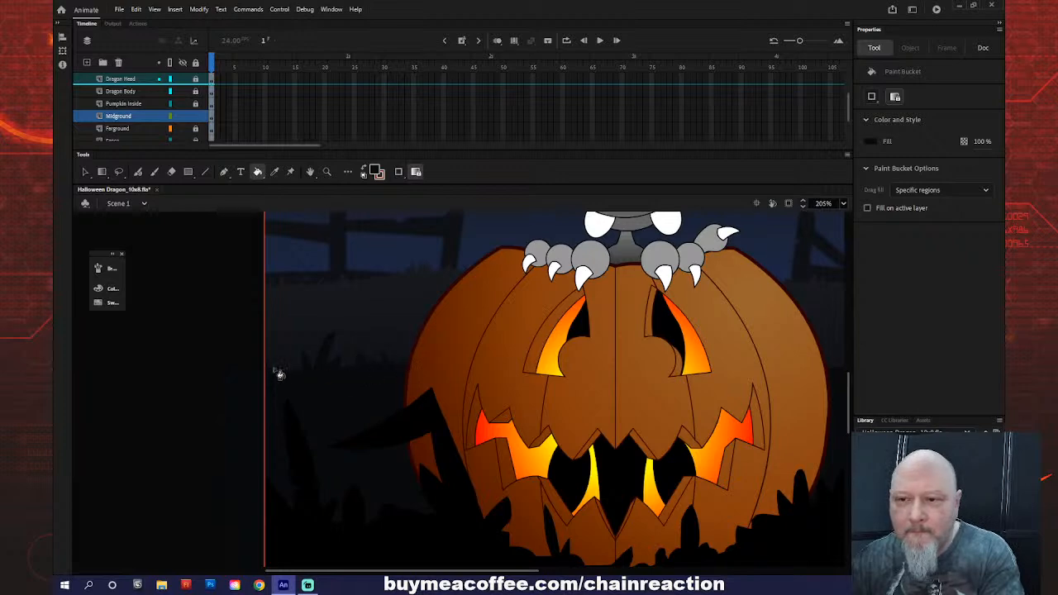
# - Set the brush size to 2 and outline grass blades along the Midground's upper edge to the right of the pumpkin
pyautogui.press('b')
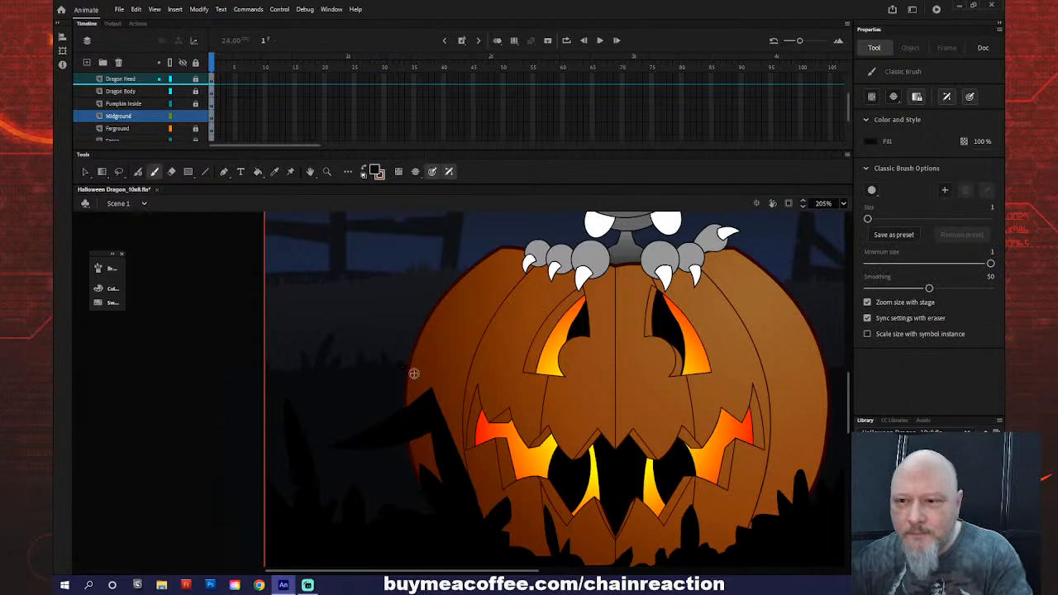
pyautogui.click(992, 205)
pyautogui.write('2')
pyautogui.press('Return')
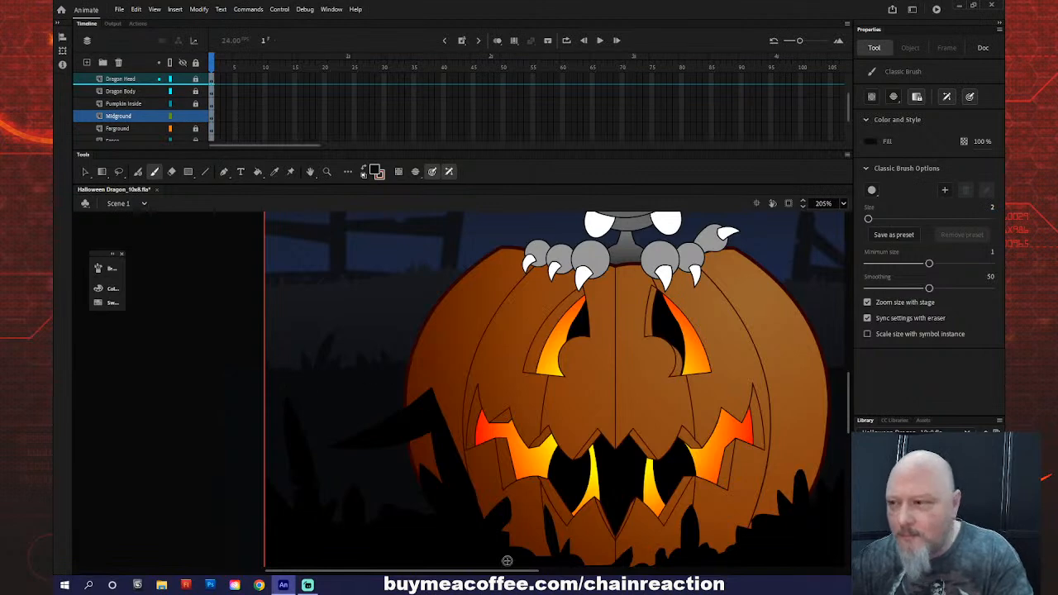
pyautogui.moveTo(429, 572); pyautogui.dragTo(586, 571)
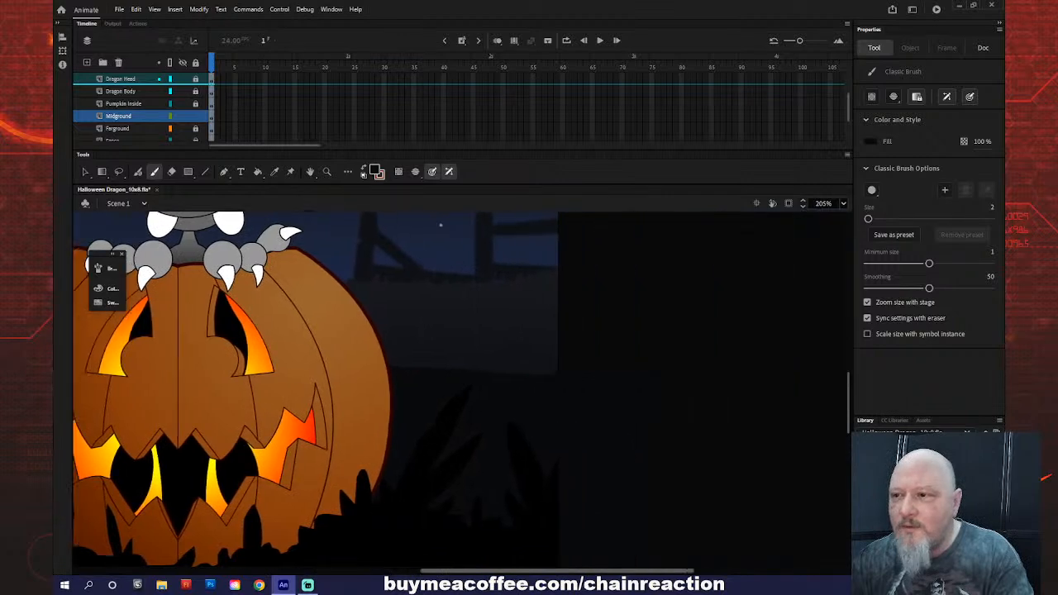
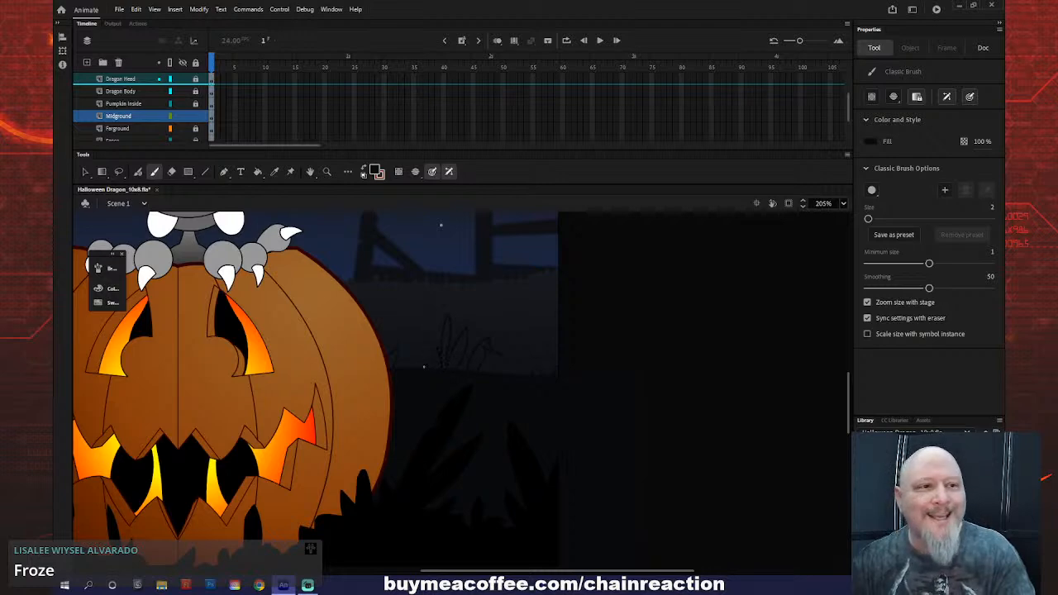
pyautogui.moveTo(459, 573)
pyautogui.mouseDown()
pyautogui.moveTo(413, 572)
pyautogui.moveTo(537, 572)
pyautogui.moveTo(364, 572)
pyautogui.moveTo(438, 570)
pyautogui.moveTo(391, 550)
pyautogui.moveTo(332, 547)
pyautogui.moveTo(511, 541)
pyautogui.moveTo(404, 544)
pyautogui.moveTo(458, 537)
pyautogui.moveTo(472, 516)
pyautogui.mouseUp()
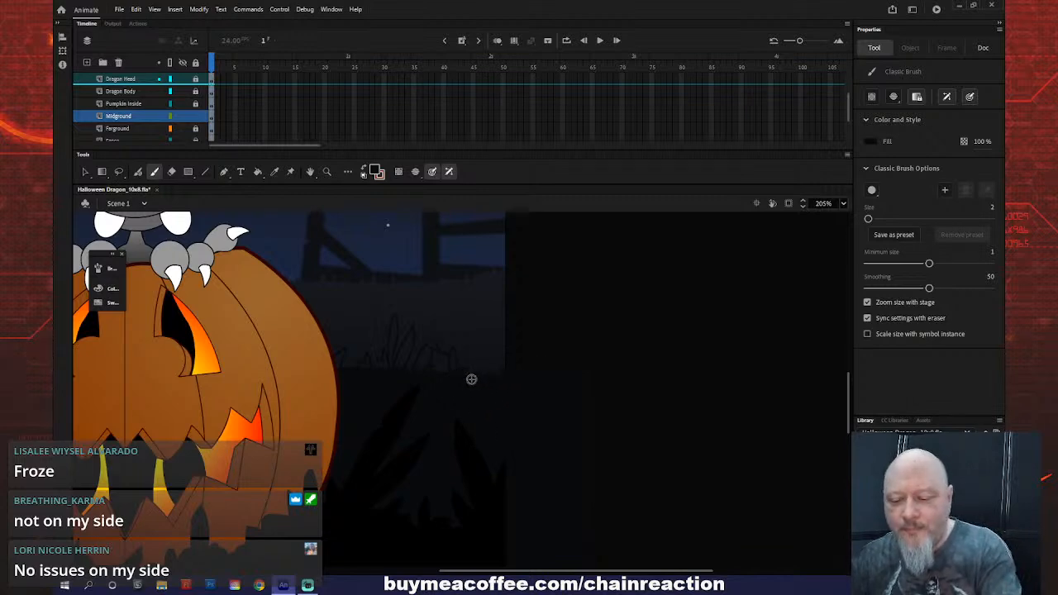
# - Fill the grass outlines to the right of the pumpkin with the dark color, including the small tufts near the stage edge
pyautogui.press('k')
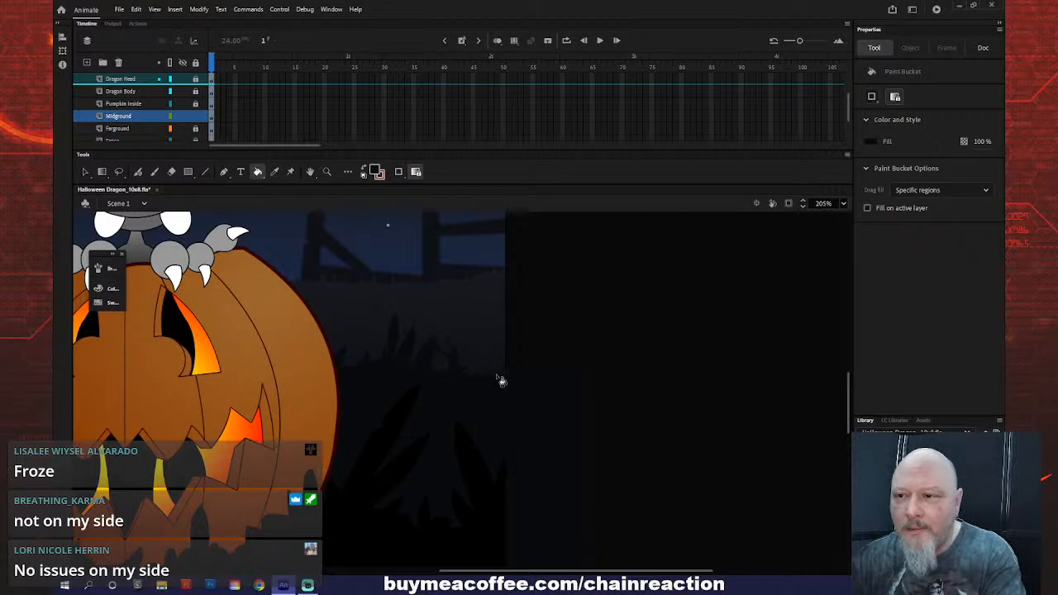
pyautogui.press('z')
pyautogui.moveTo(380, 311); pyautogui.dragTo(586, 419)
pyautogui.press('k')
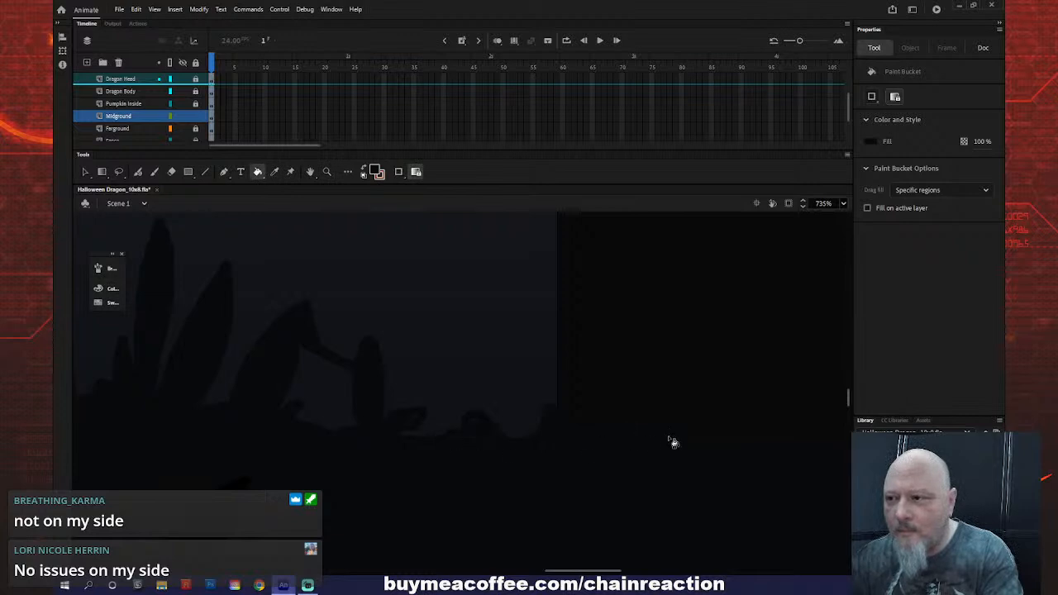
pyautogui.press('z')
pyautogui.keyDown('alt'); pyautogui.click(467, 449); pyautogui.keyUp('alt')
pyautogui.keyDown('alt'); pyautogui.click(467, 449); pyautogui.keyUp('alt')
pyautogui.keyDown('alt'); pyautogui.click(467, 448); pyautogui.keyUp('alt')
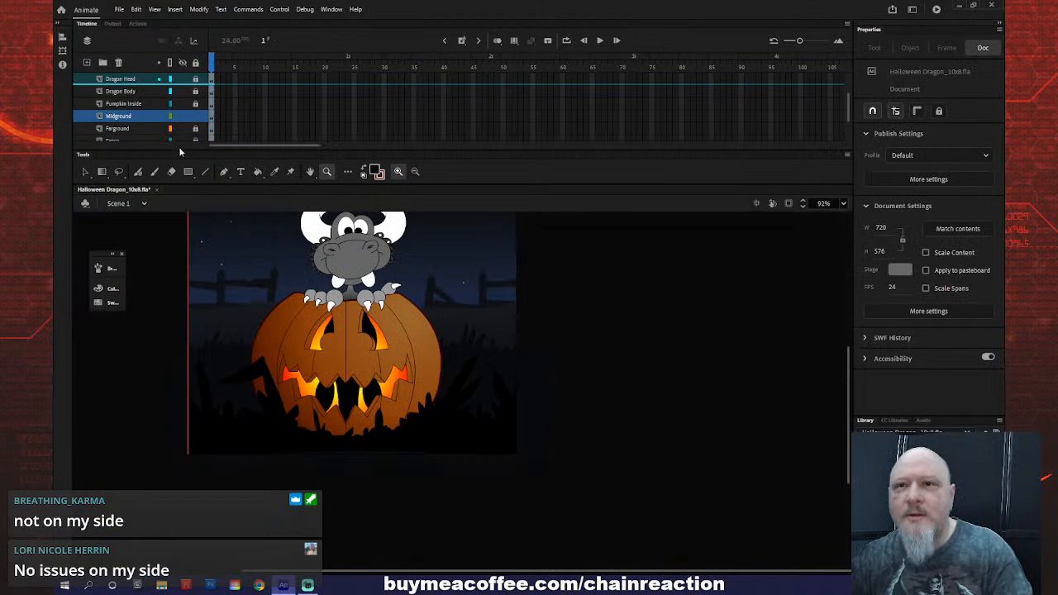
# - Select the Midground grass shape and move it slightly down, to about Y 299
pyautogui.click(147, 117)
pyautogui.press('v')
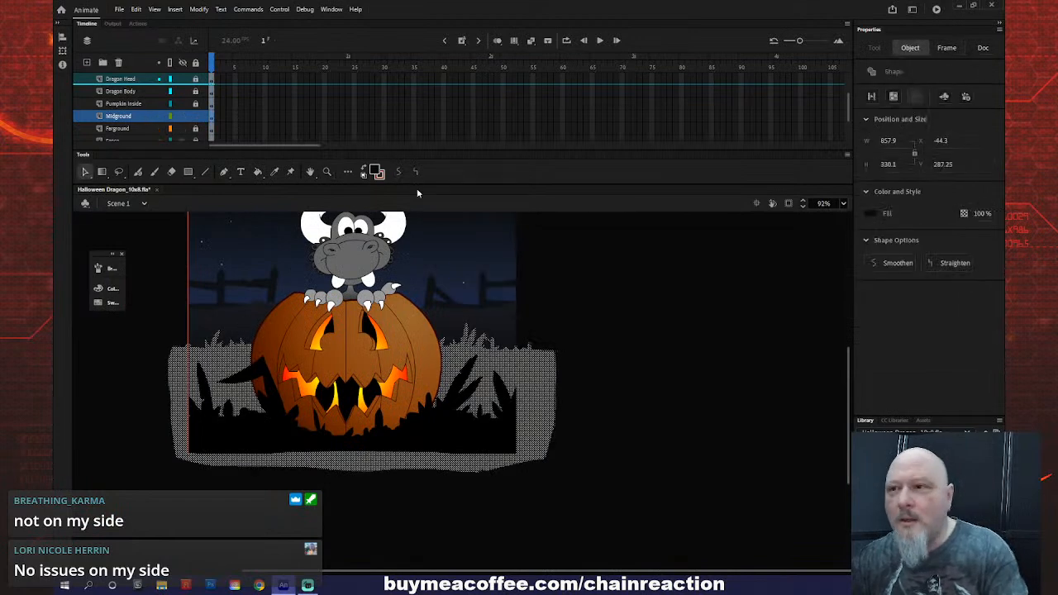
pyautogui.click(574, 279)
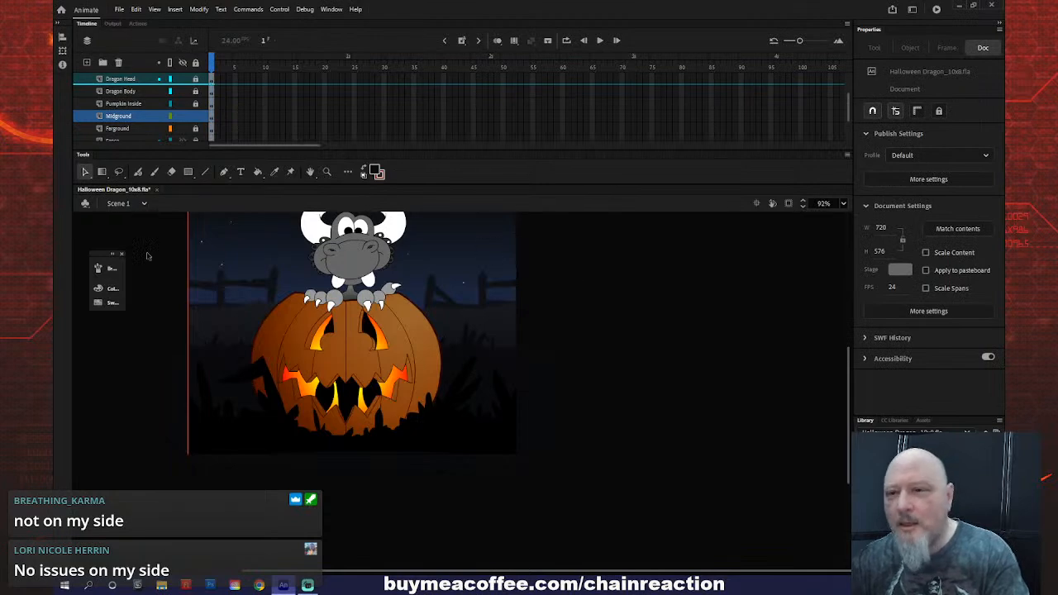
pyautogui.click(146, 117)
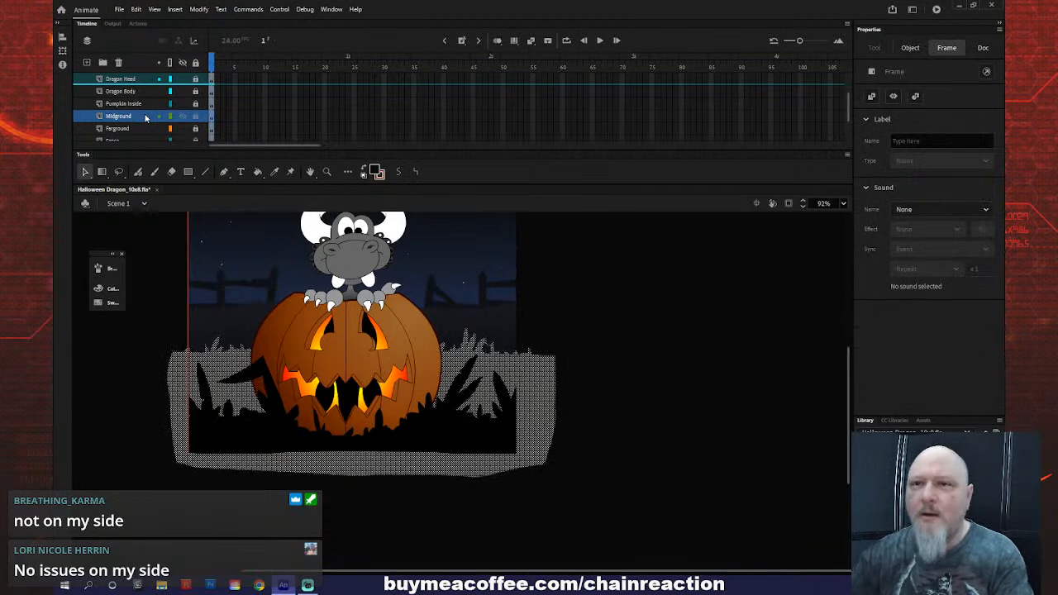
pyautogui.click(697, 367)
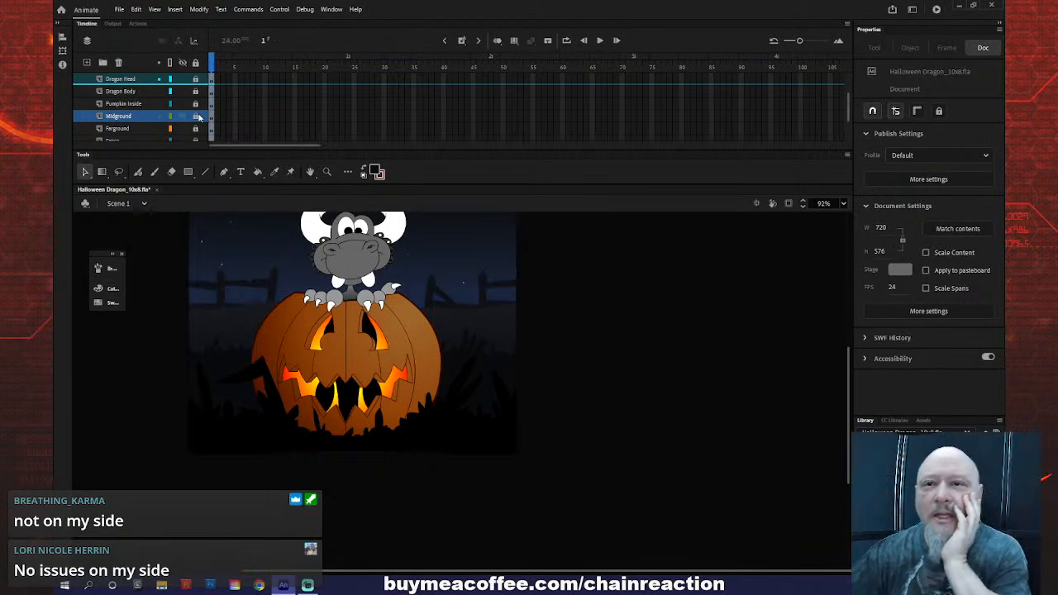
pyautogui.click(525, 379)
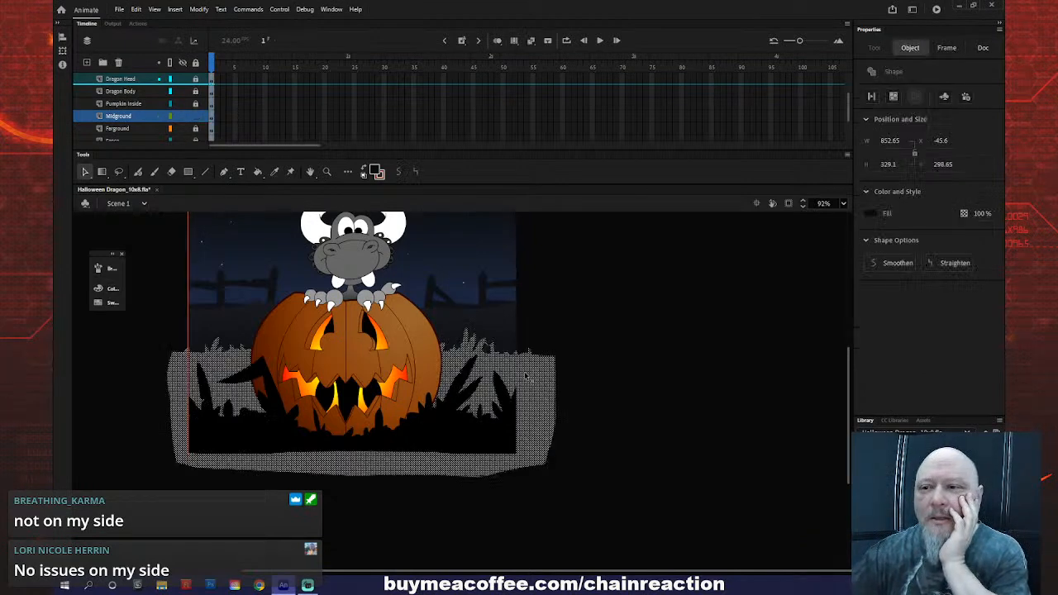
# - Lighten the Midground grass shape's fill slightly to the dark blue-grey #181B20
pyautogui.click(373, 171)
pyautogui.click(525, 367)
pyautogui.click(376, 172)
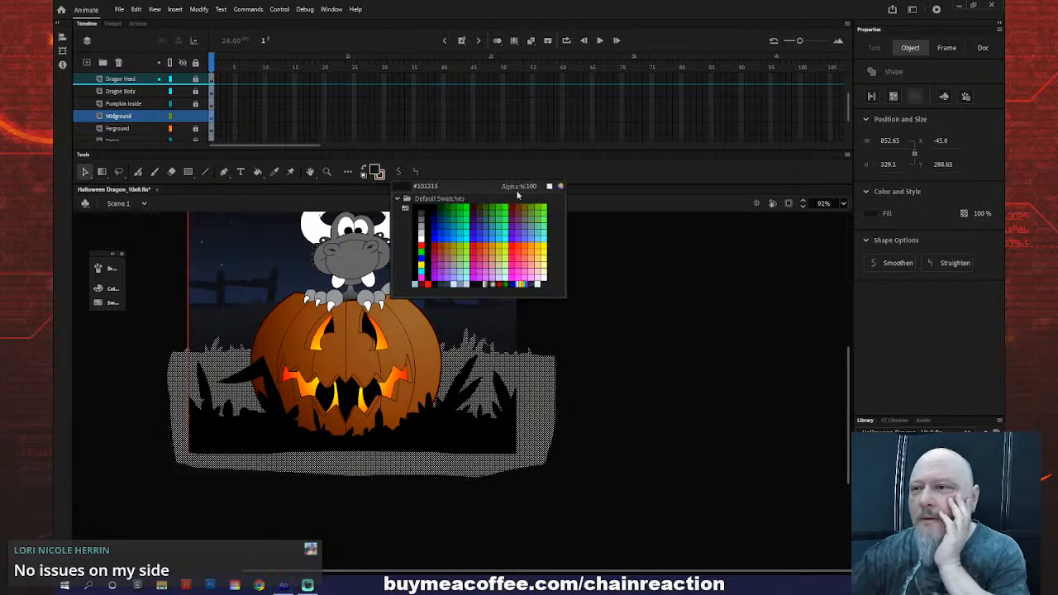
pyautogui.click(560, 188)
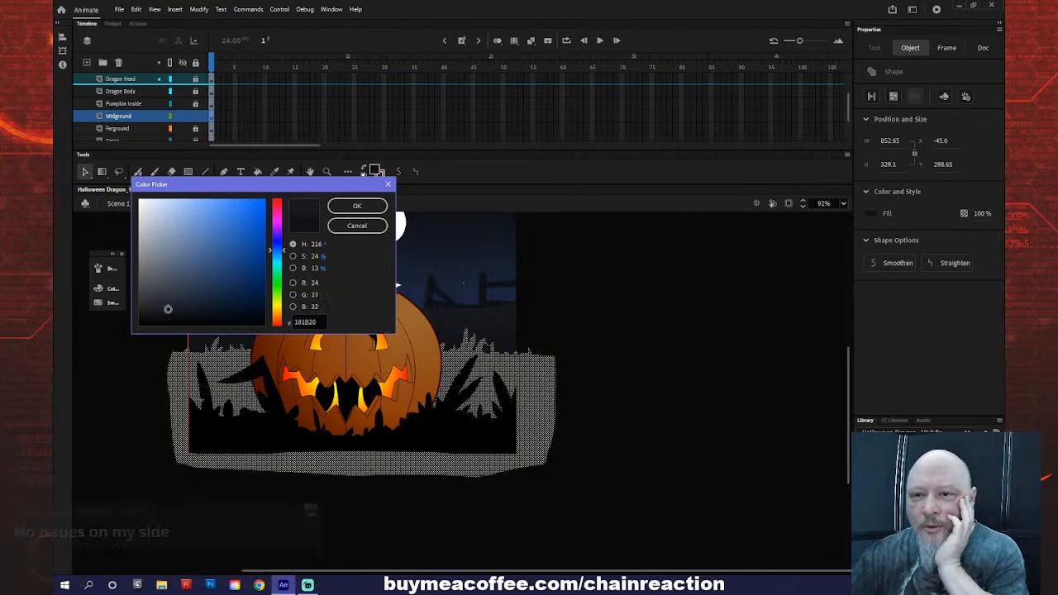
pyautogui.click(349, 211)
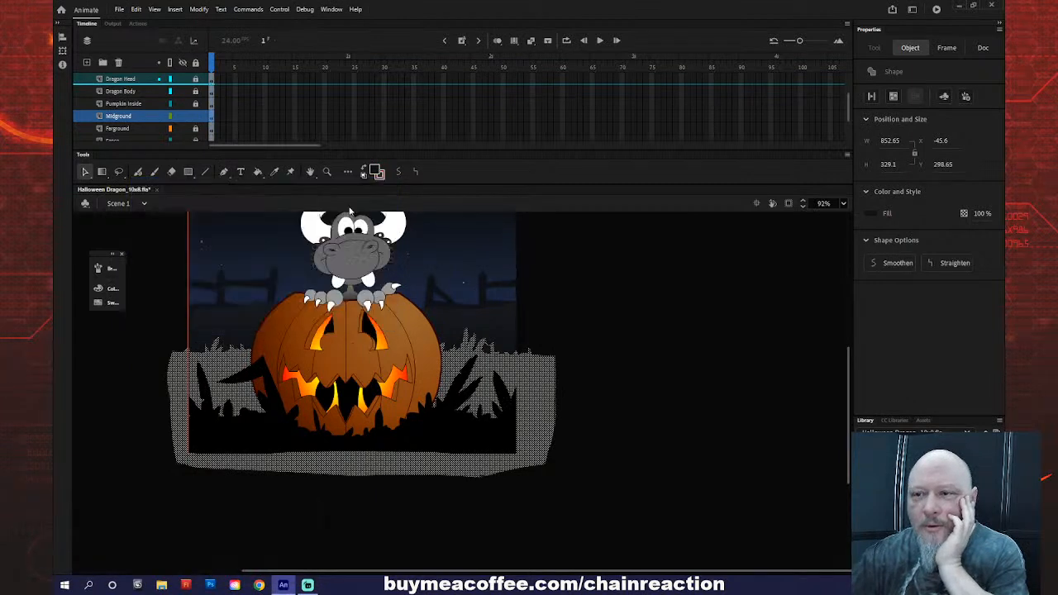
pyautogui.click(553, 302)
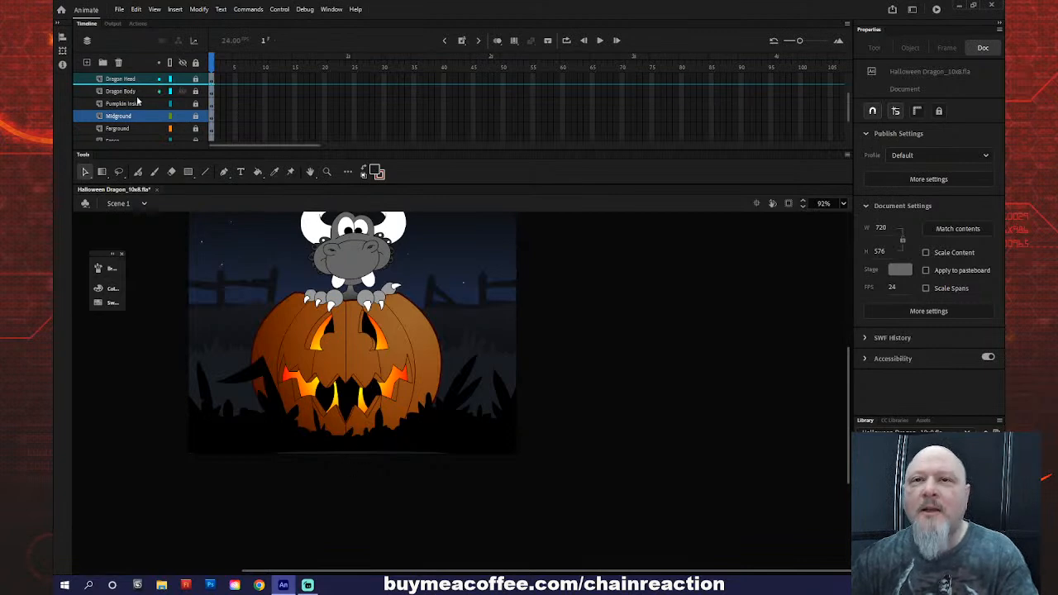
# - Unlock the Foreground Grass layer and paint over the thin gap along its bottom edge with a black Classic Brush at size 16
pyautogui.scroll(2, 139, 105)
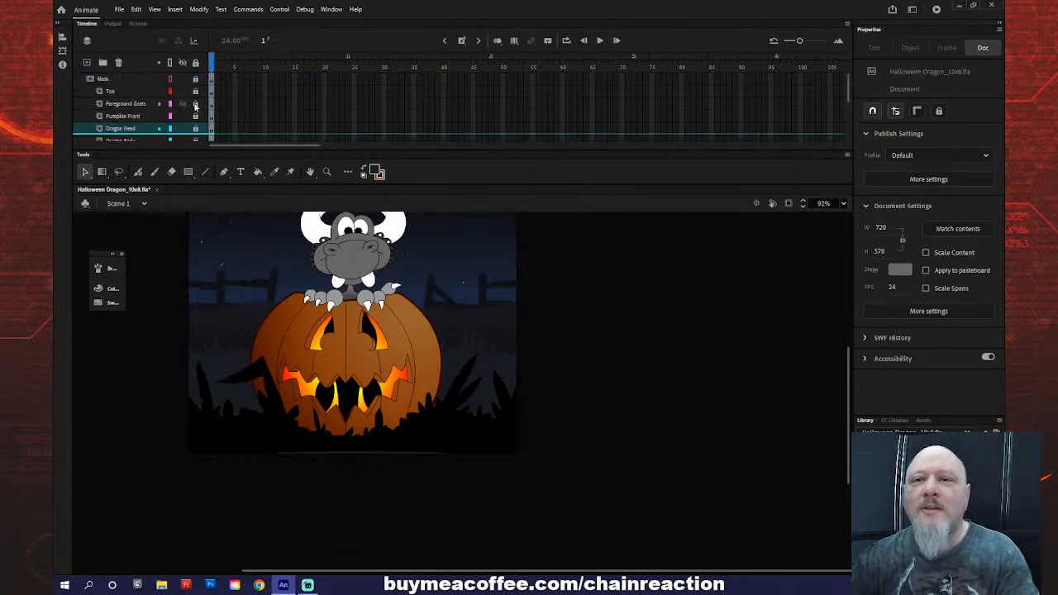
pyautogui.click(195, 106)
pyautogui.click(522, 298)
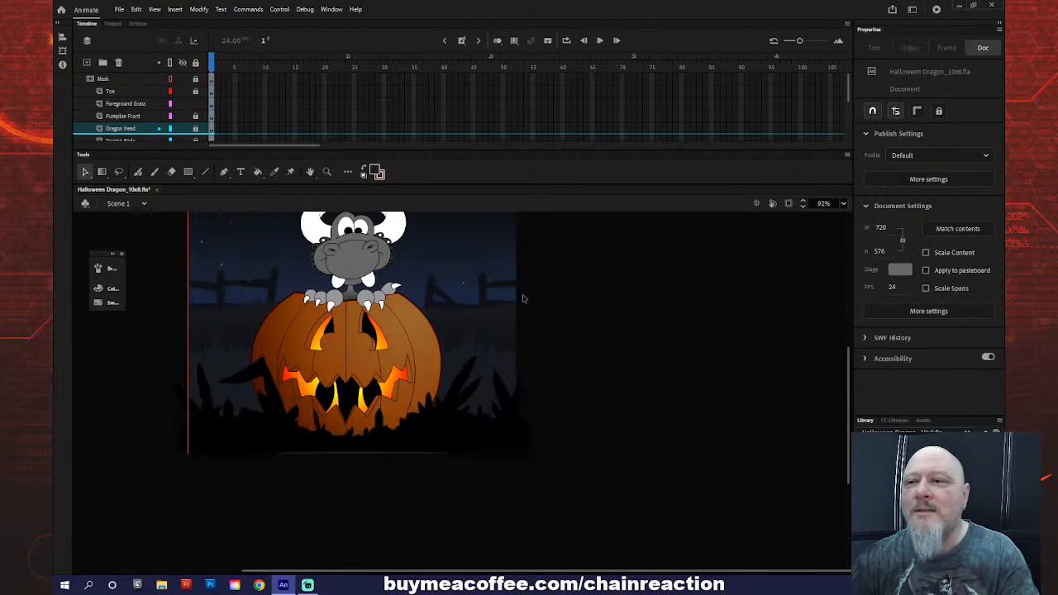
pyautogui.click(376, 172)
pyautogui.click(423, 204)
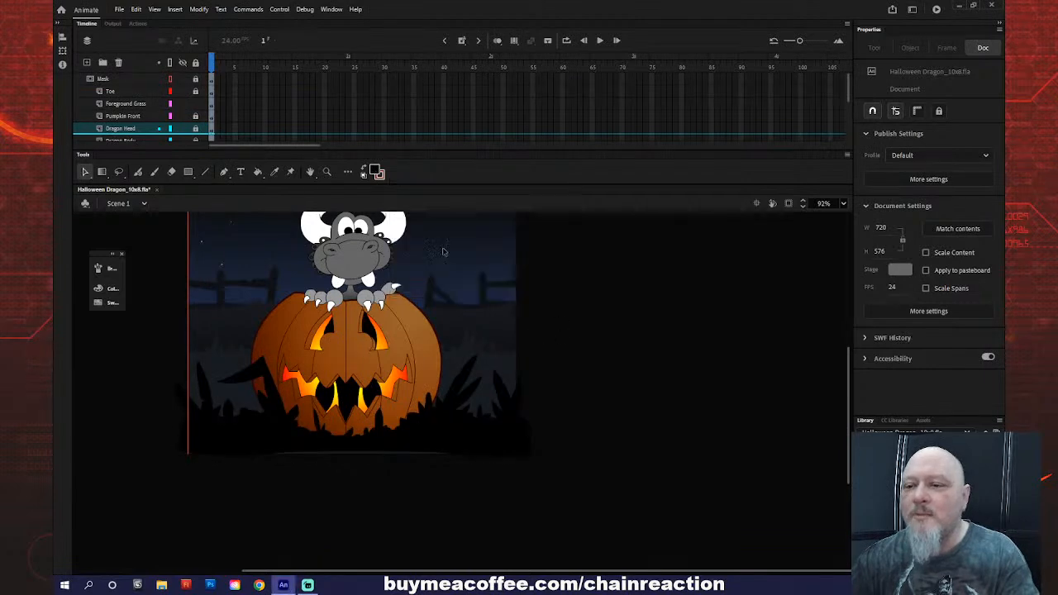
pyautogui.press('b')
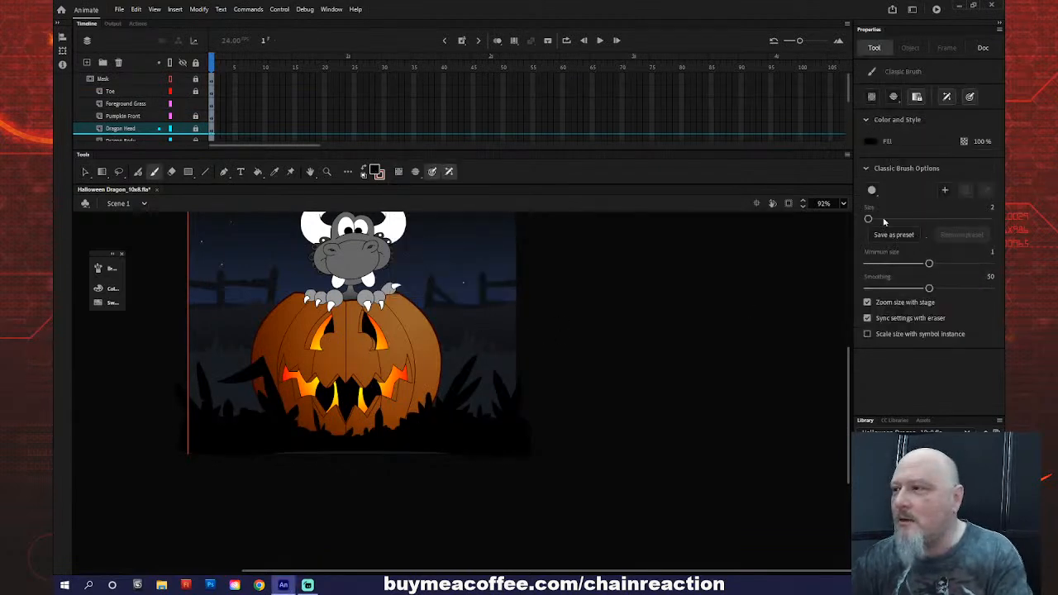
pyautogui.moveTo(867, 219); pyautogui.dragTo(877, 219)
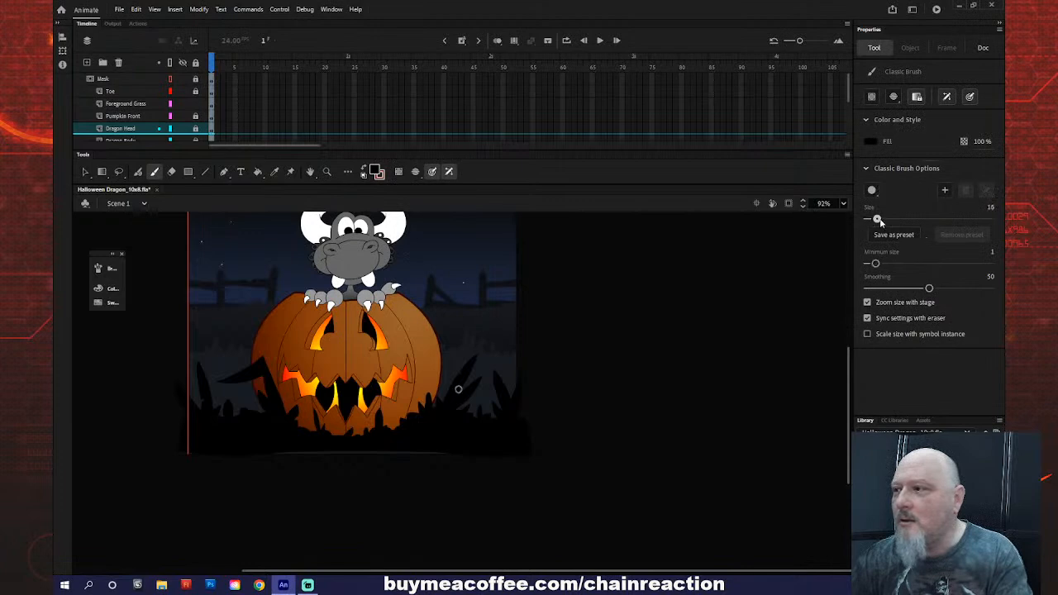
pyautogui.click(188, 460)
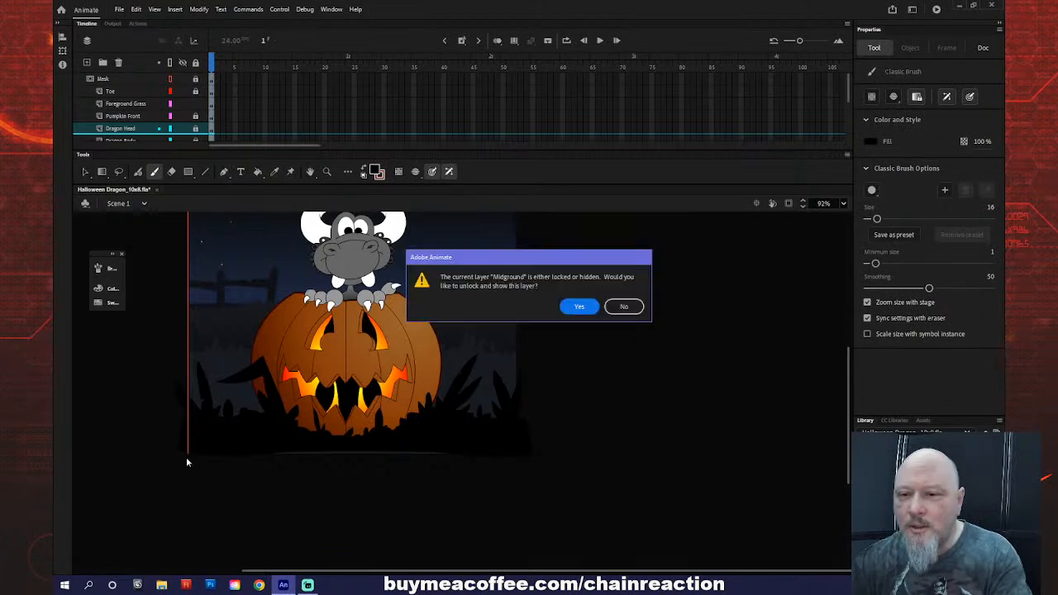
pyautogui.click(623, 306)
pyautogui.click(126, 104)
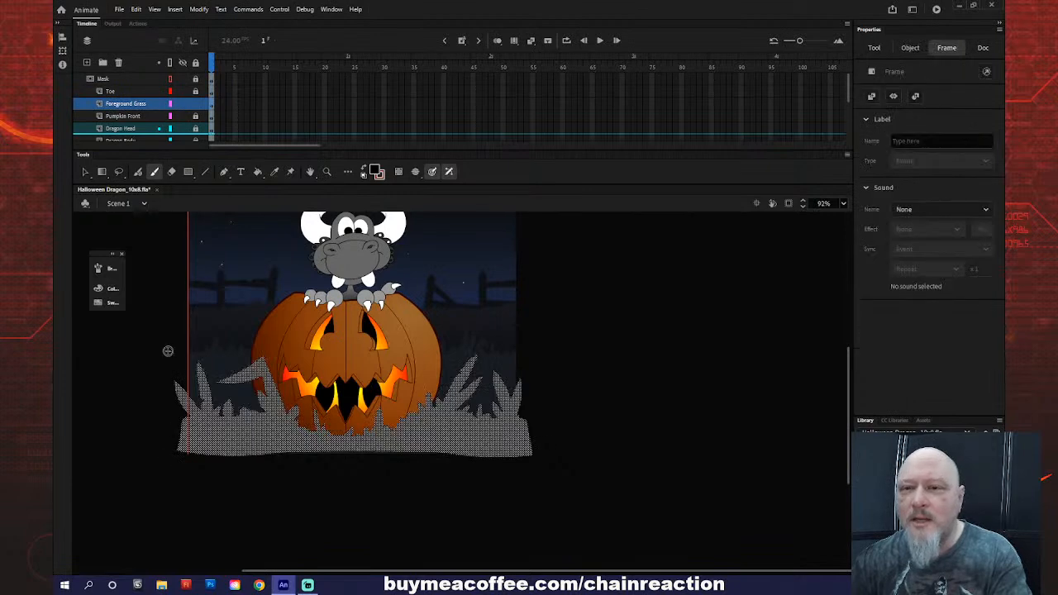
pyautogui.hotkey('ctrl', 'shift', 'a')
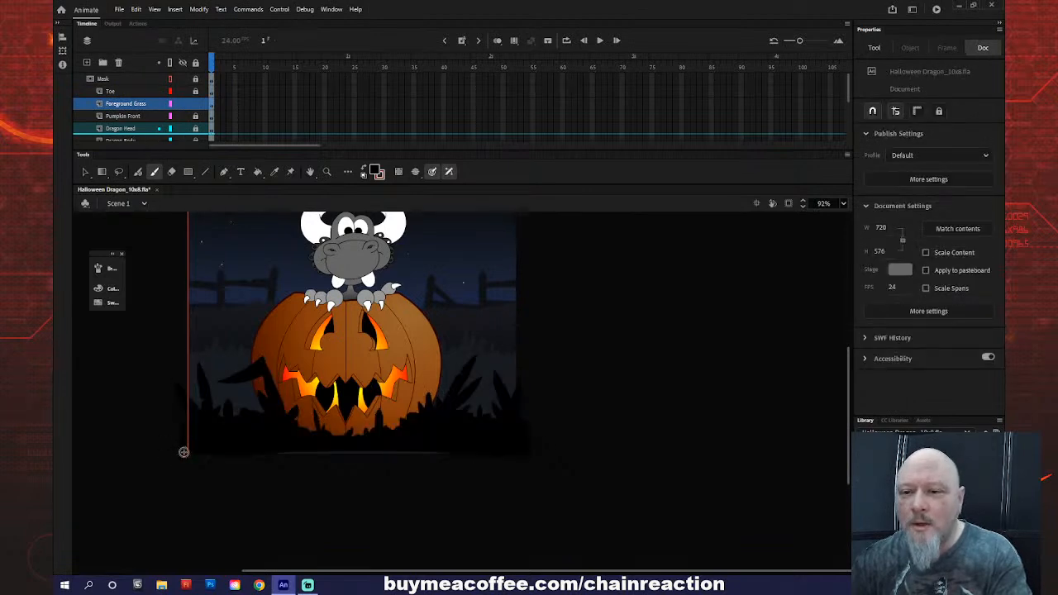
pyautogui.moveTo(361, 450)
pyautogui.mouseDown()
pyautogui.moveTo(466, 457)
pyautogui.moveTo(278, 451)
pyautogui.moveTo(397, 451)
pyautogui.mouseUp()
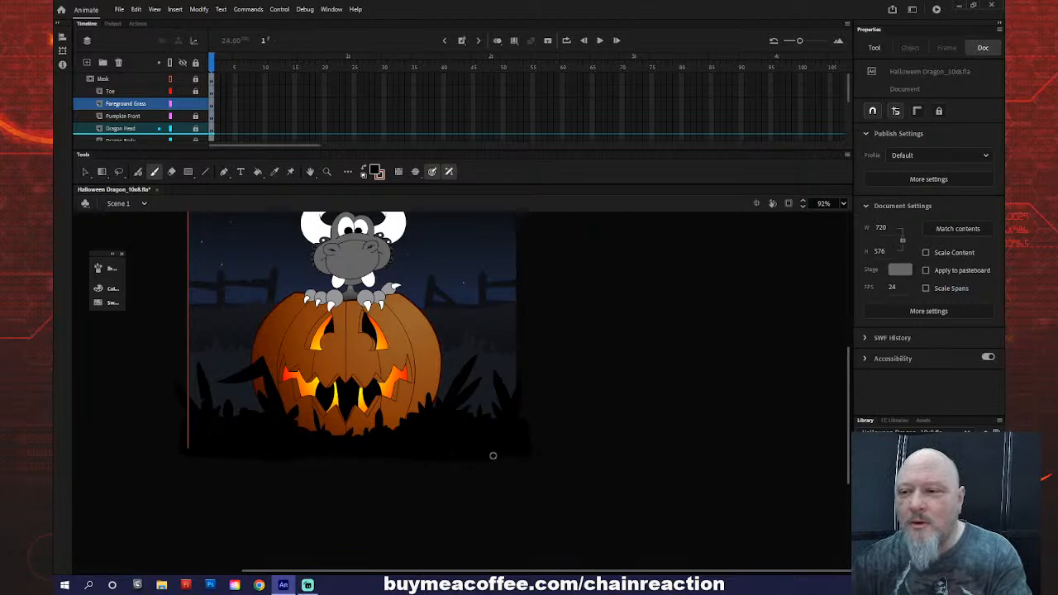
pyautogui.moveTo(516, 456); pyautogui.dragTo(513, 457)
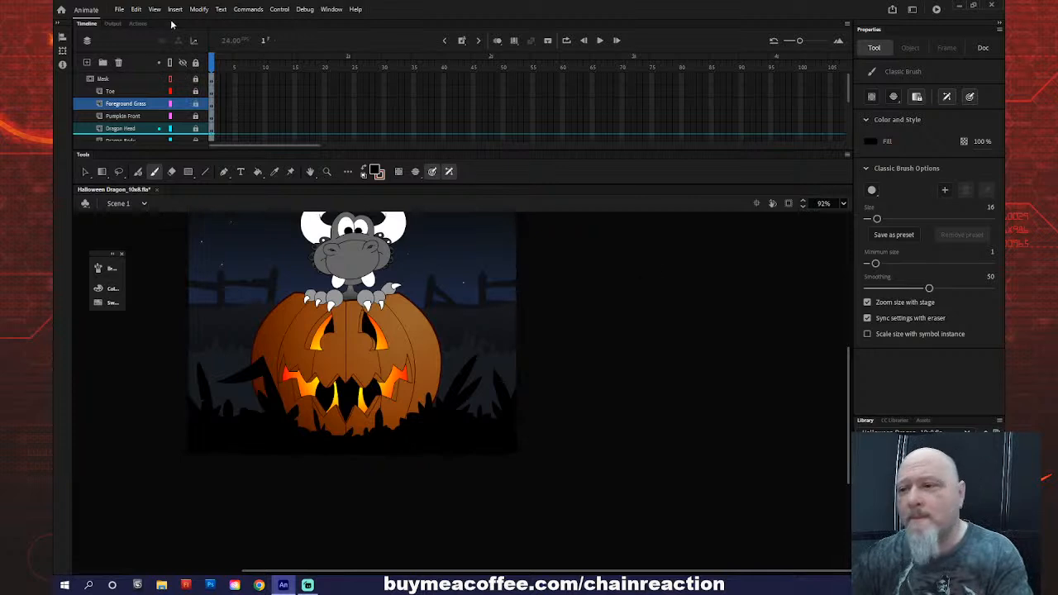
# - Save the document and fit the whole stage in the window
pyautogui.click(136, 9)
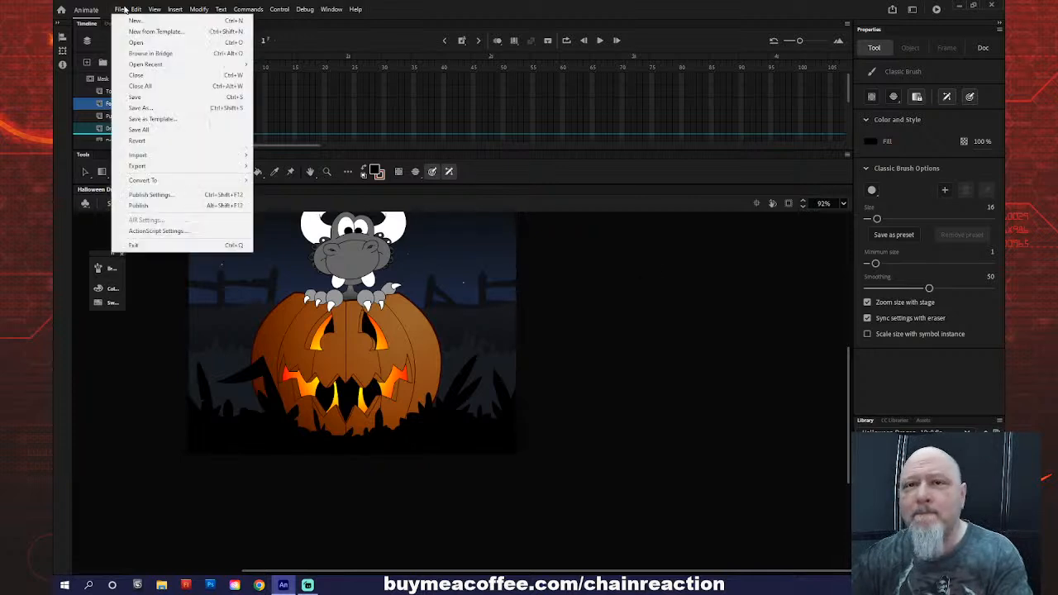
pyautogui.click(143, 105)
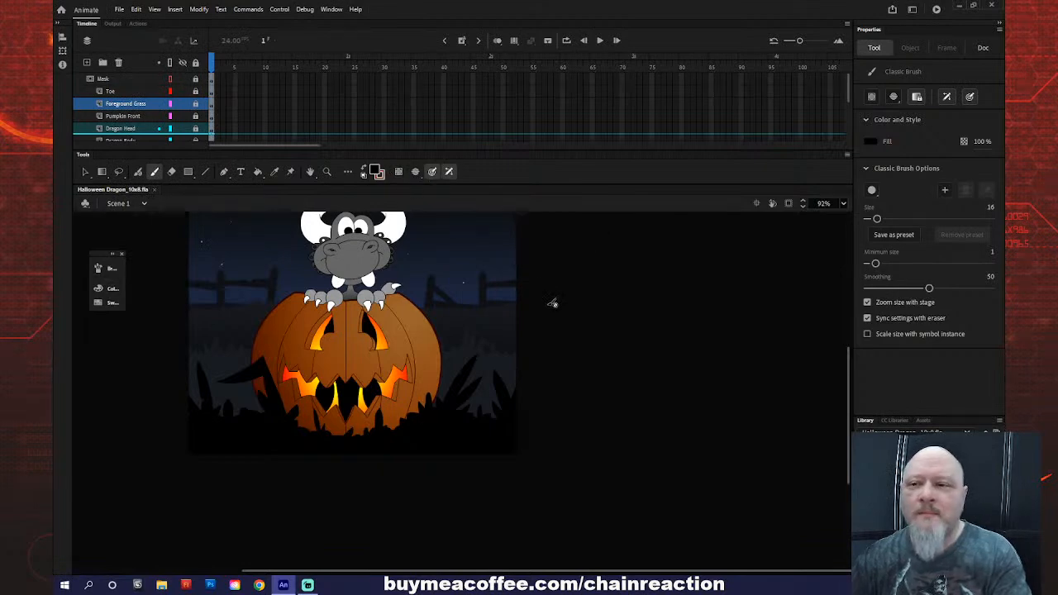
pyautogui.scroll(2, 553, 306)
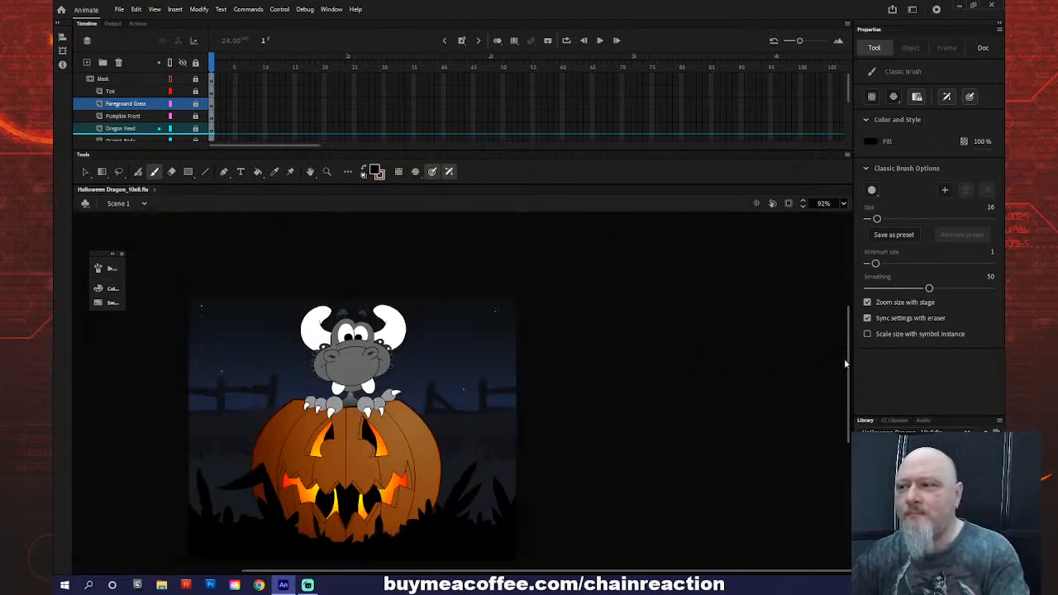
pyautogui.press('z')
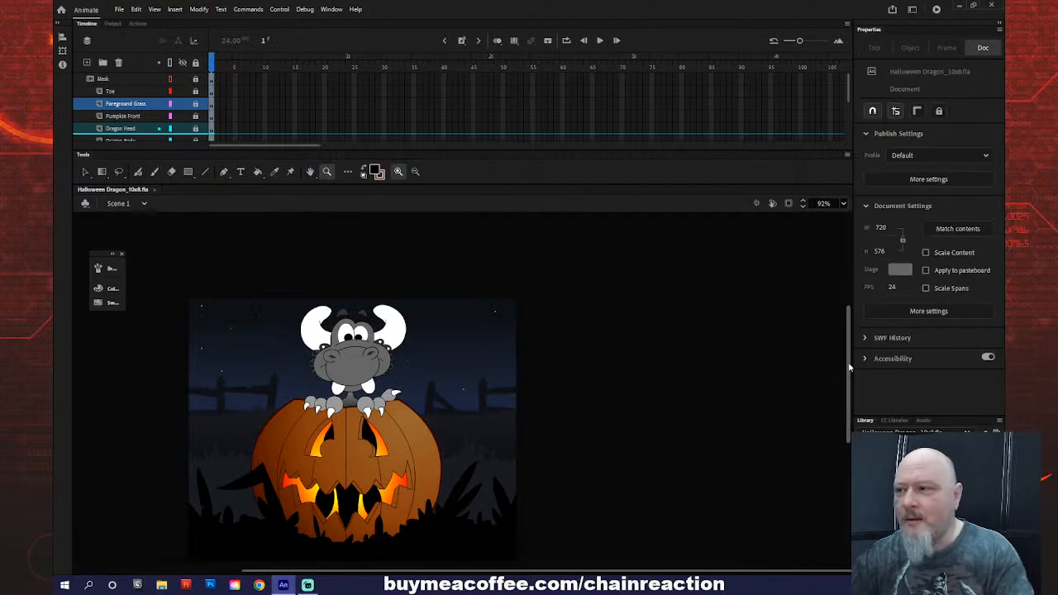
pyautogui.press('v')
pyautogui.scroll(-1, 849, 367)
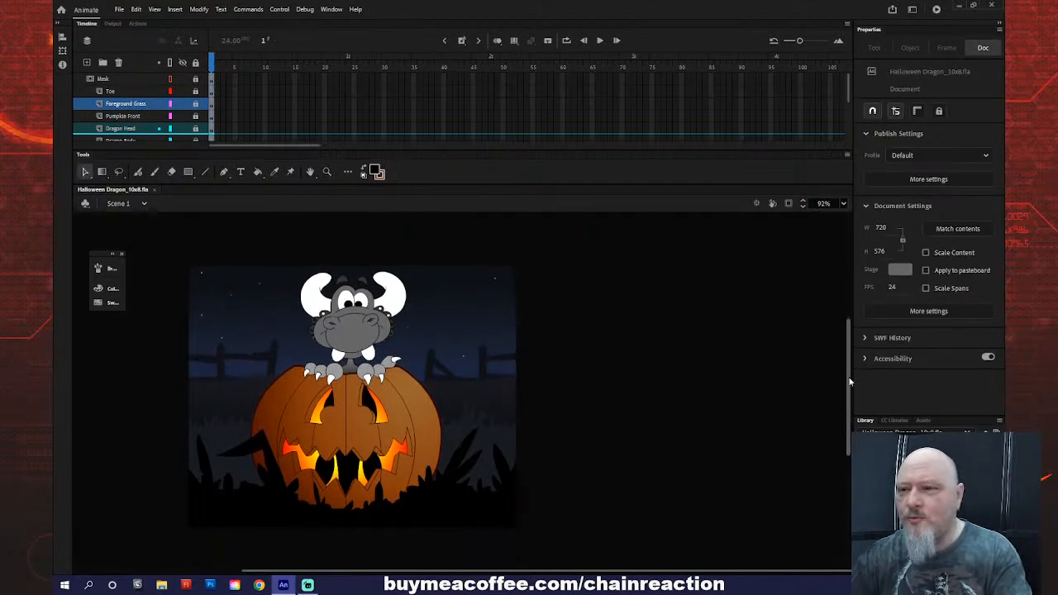
pyautogui.click(843, 205)
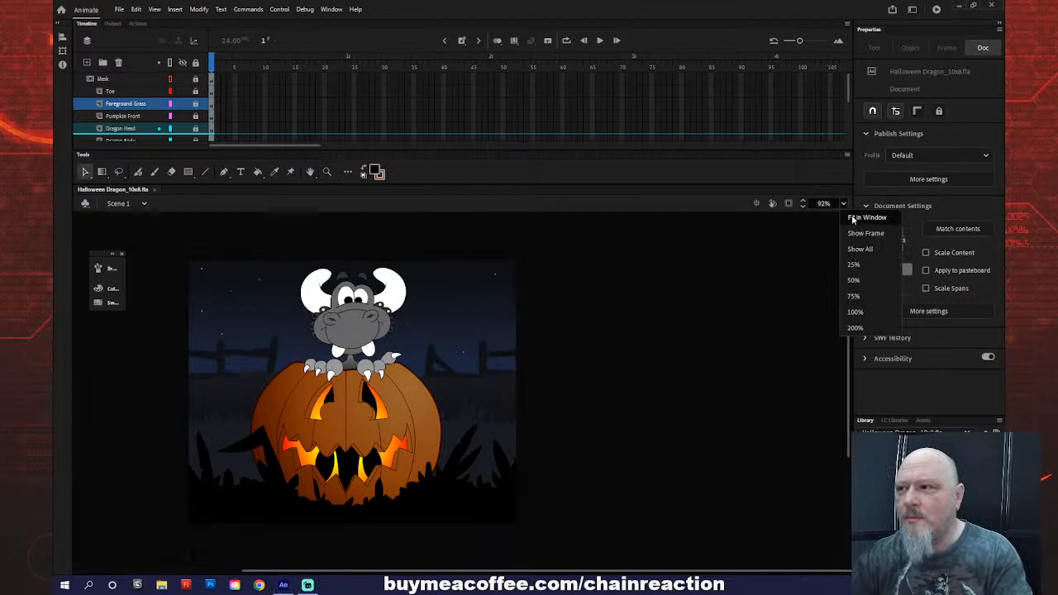
pyautogui.click(855, 217)
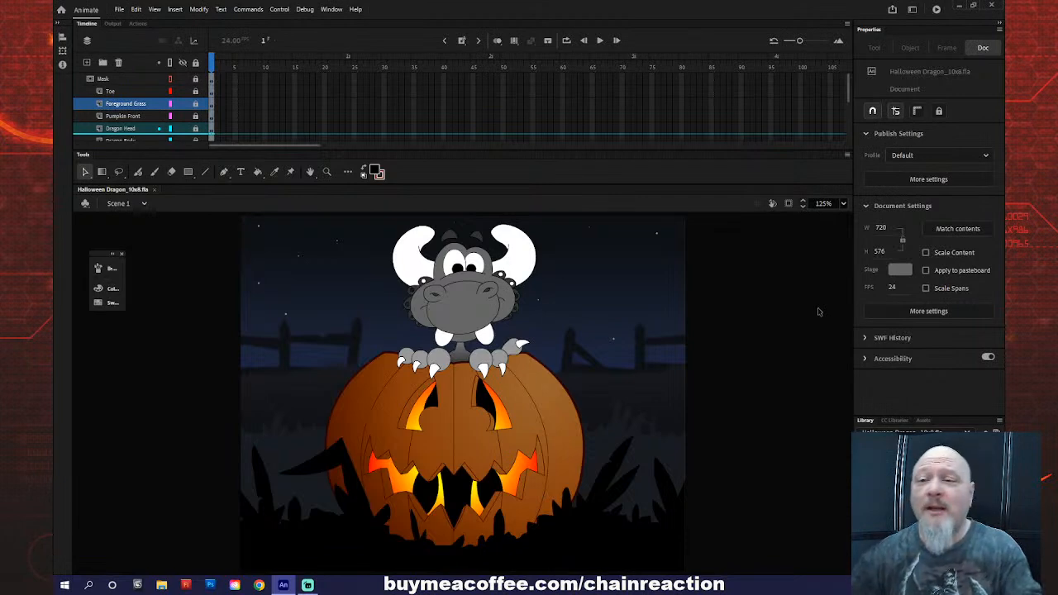
# - Unlock the Foreground Grass layer and recolor its grass shape from black to the dark grey #151515
pyautogui.click(196, 104)
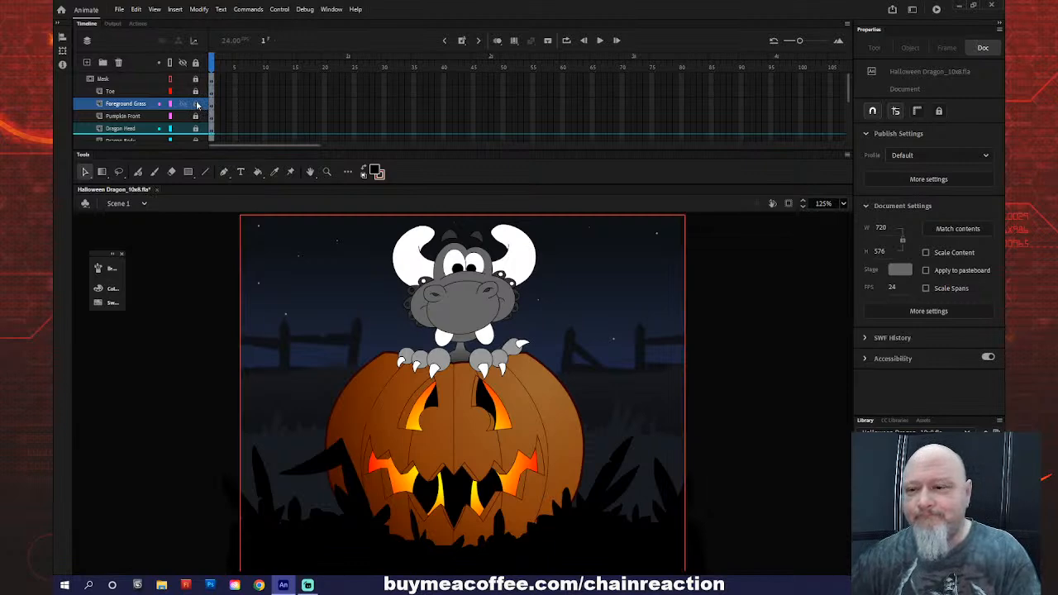
pyautogui.click(152, 105)
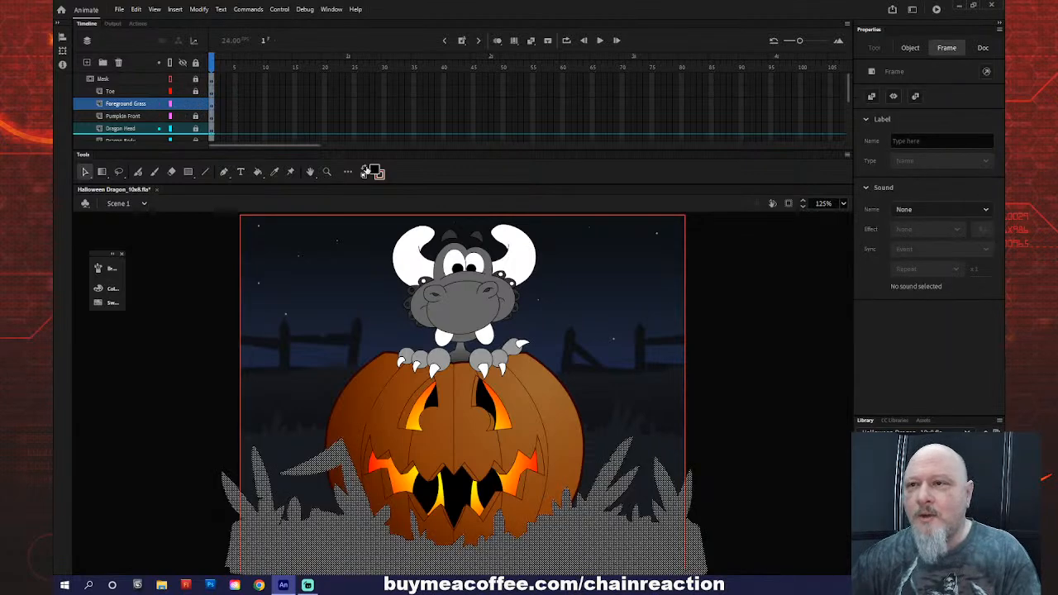
pyautogui.click(376, 171)
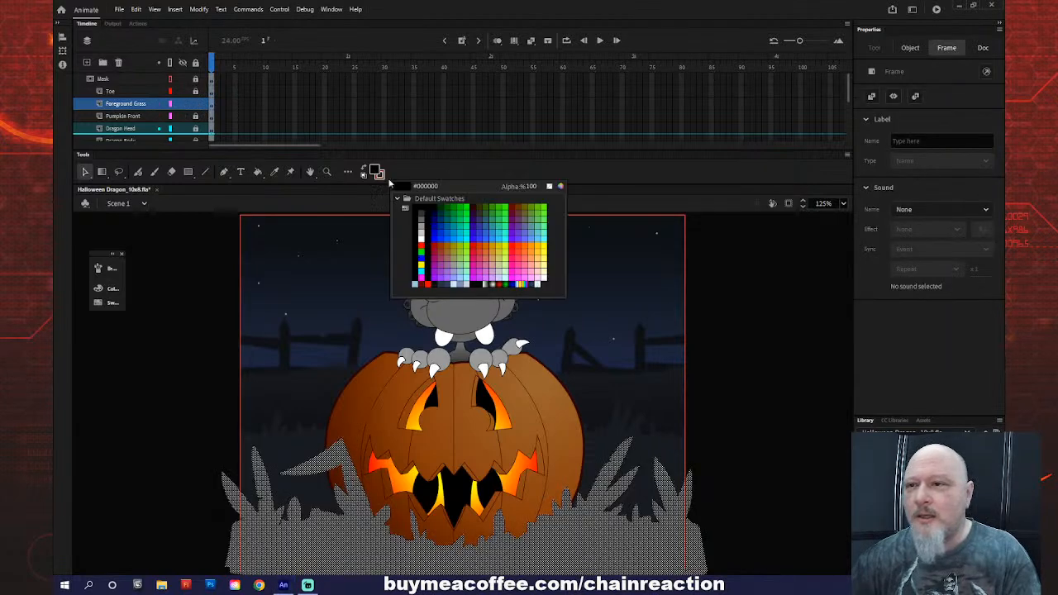
pyautogui.click(423, 217)
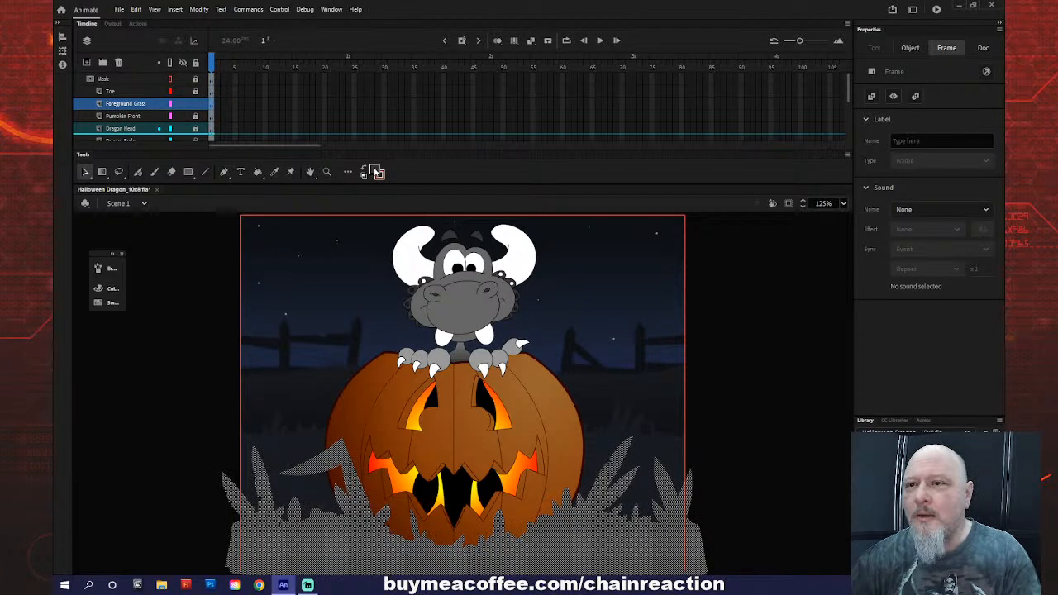
pyautogui.click(377, 172)
pyautogui.click(557, 190)
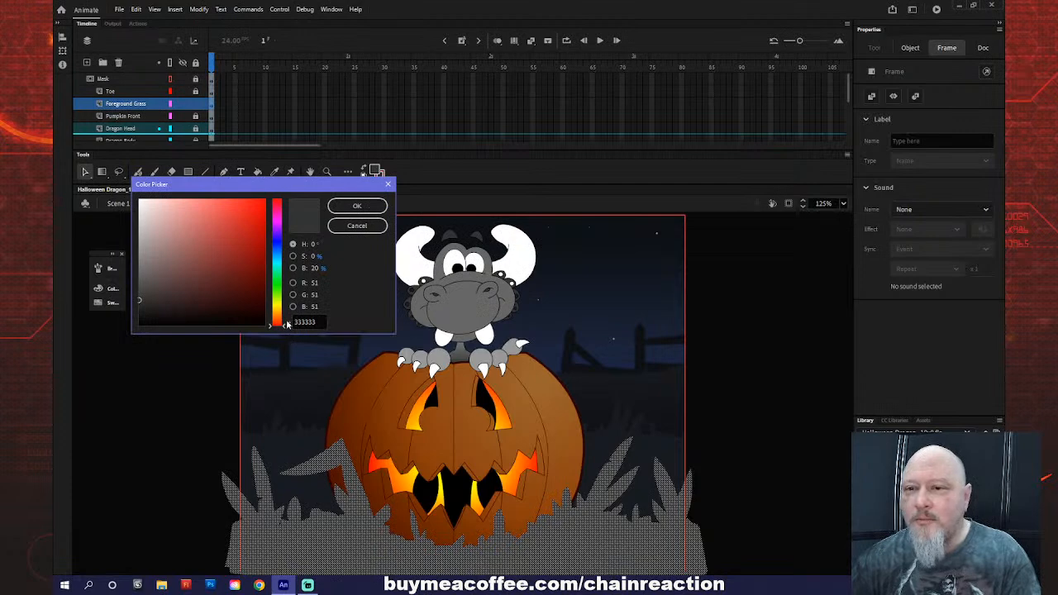
pyautogui.moveTo(285, 326); pyautogui.dragTo(286, 247)
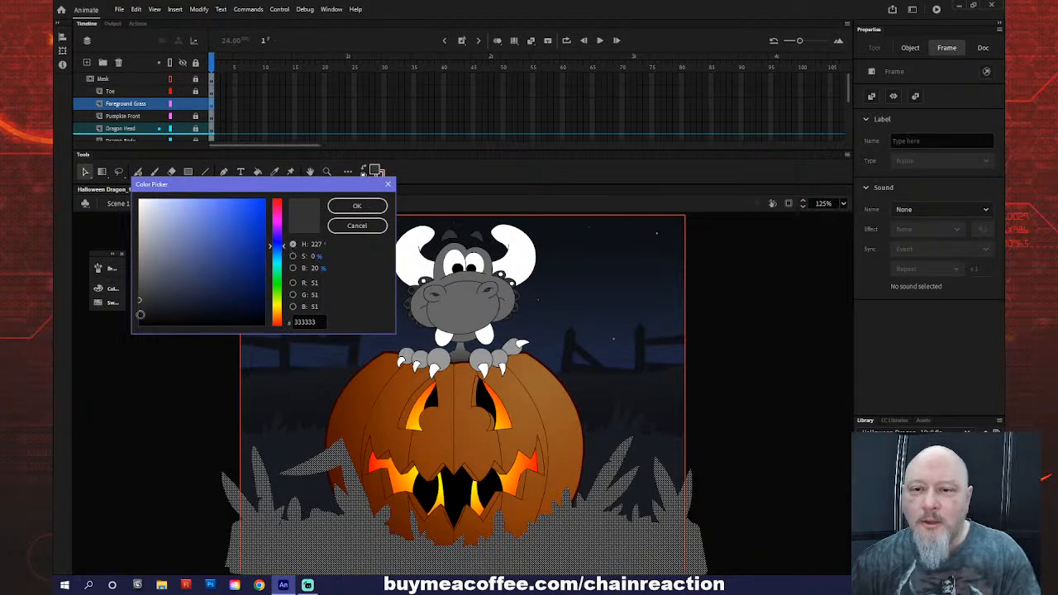
pyautogui.click(140, 315)
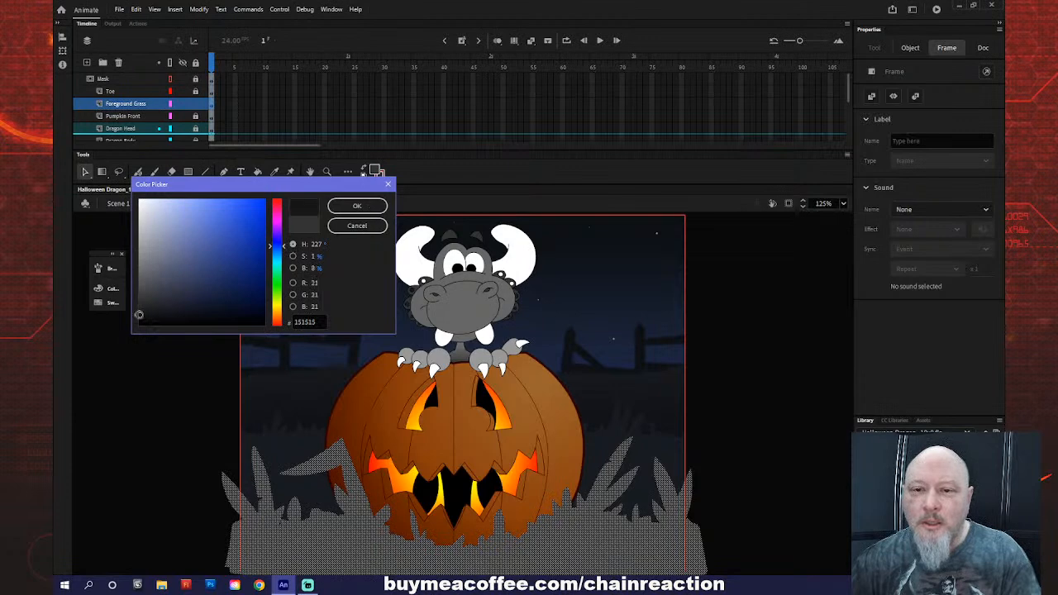
pyautogui.click(354, 208)
pyautogui.click(195, 314)
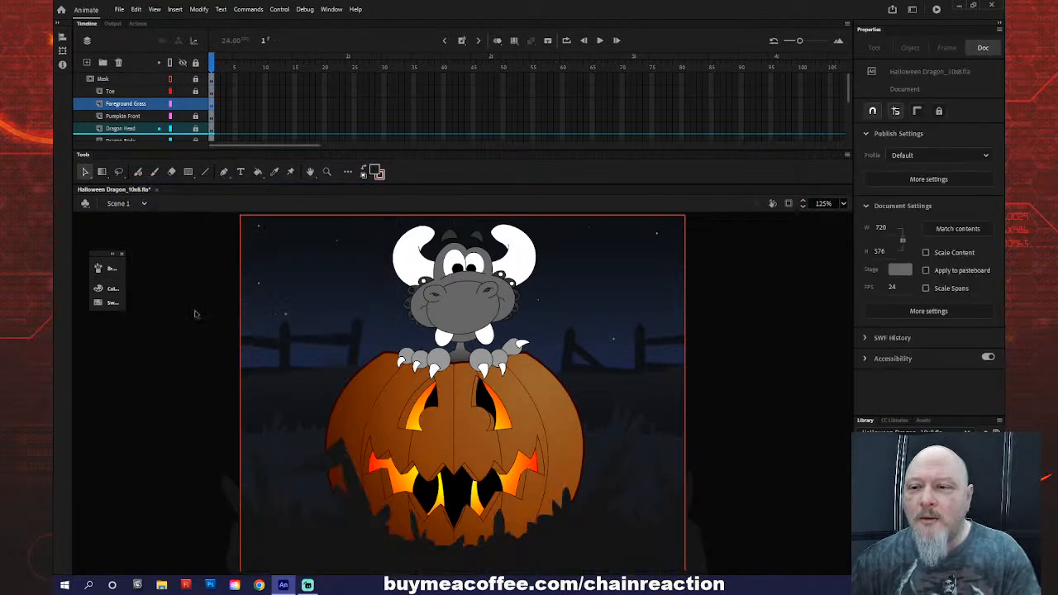
# - Darken the Foreground Grass shape's fill slightly to a near-black grey and lock the layers
pyautogui.hotkey('ctrl', 'a')
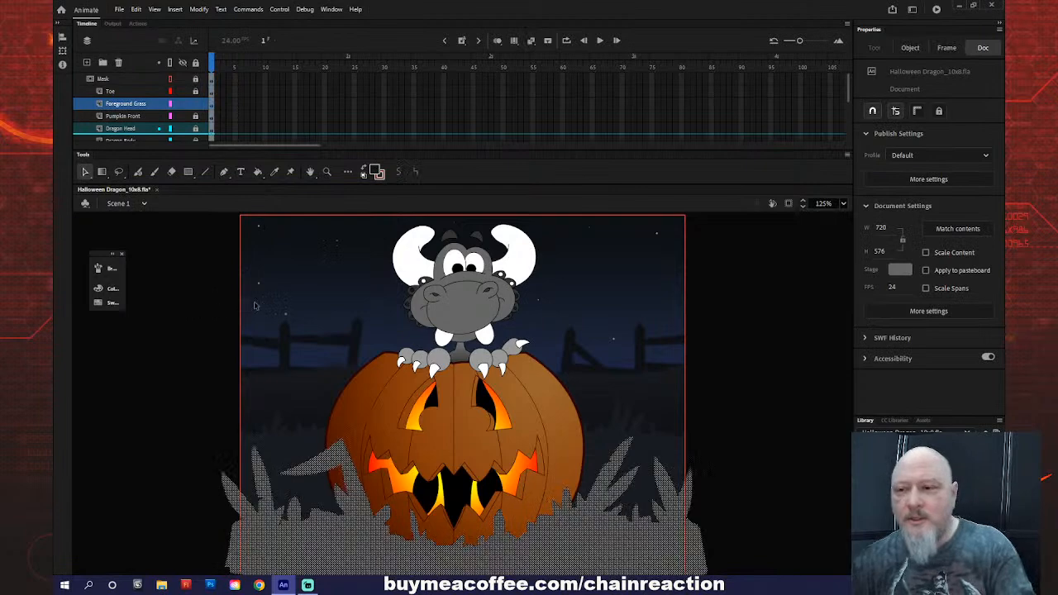
pyautogui.click(376, 171)
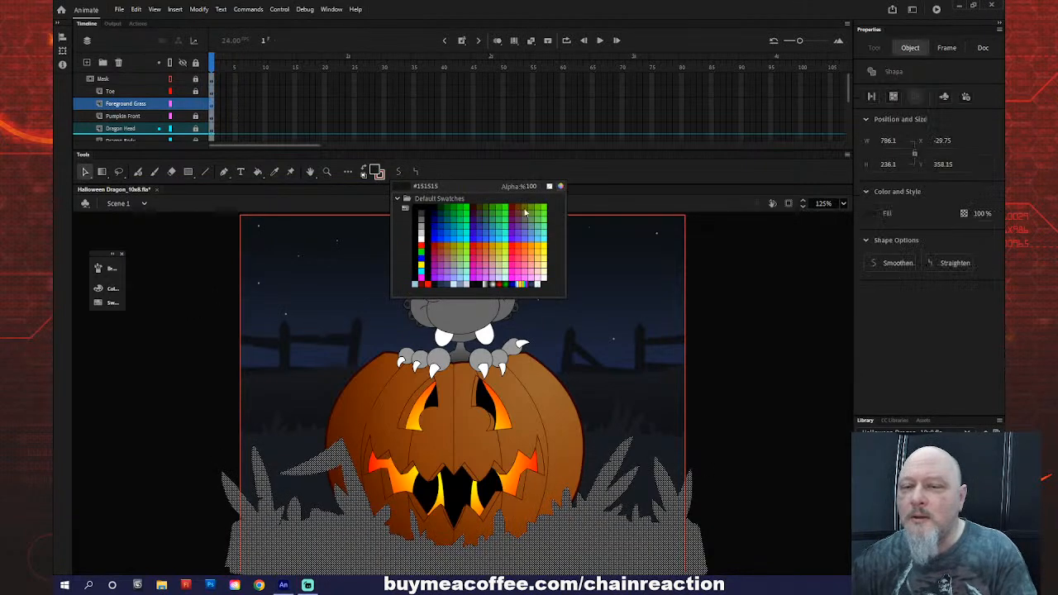
pyautogui.click(561, 188)
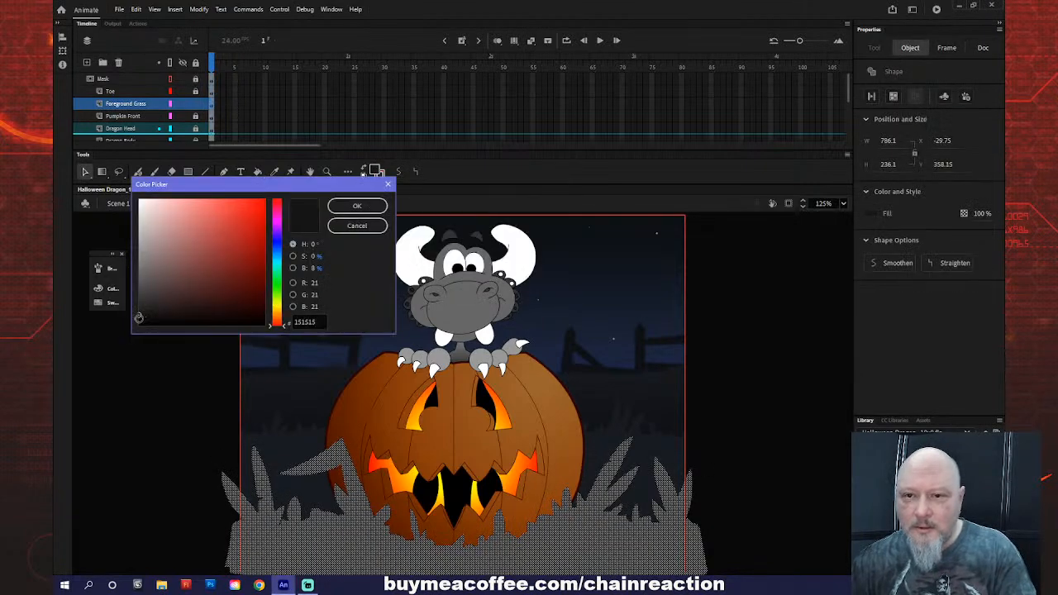
pyautogui.click(357, 207)
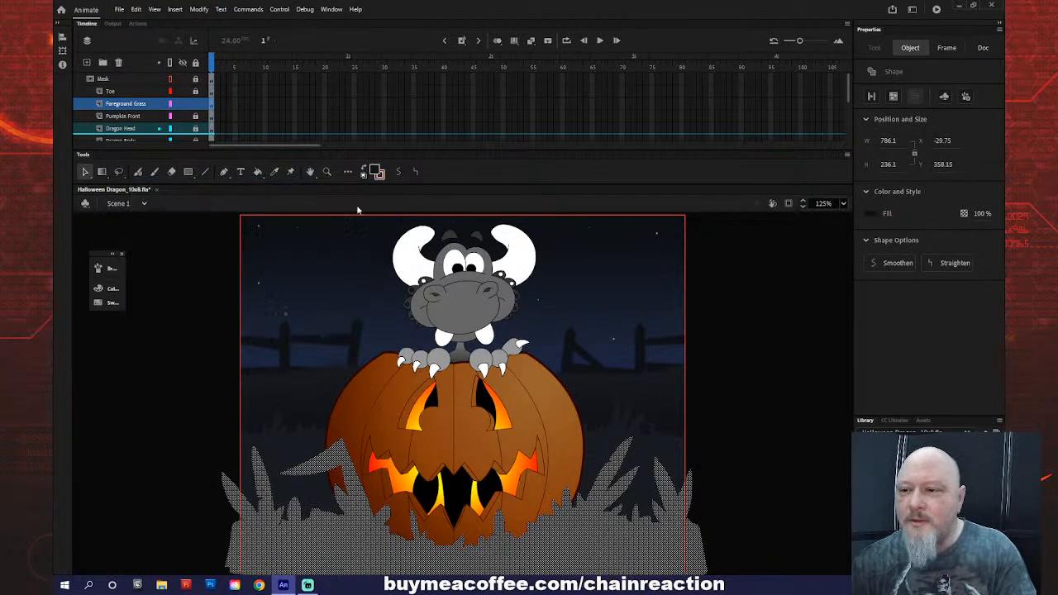
pyautogui.click(175, 270)
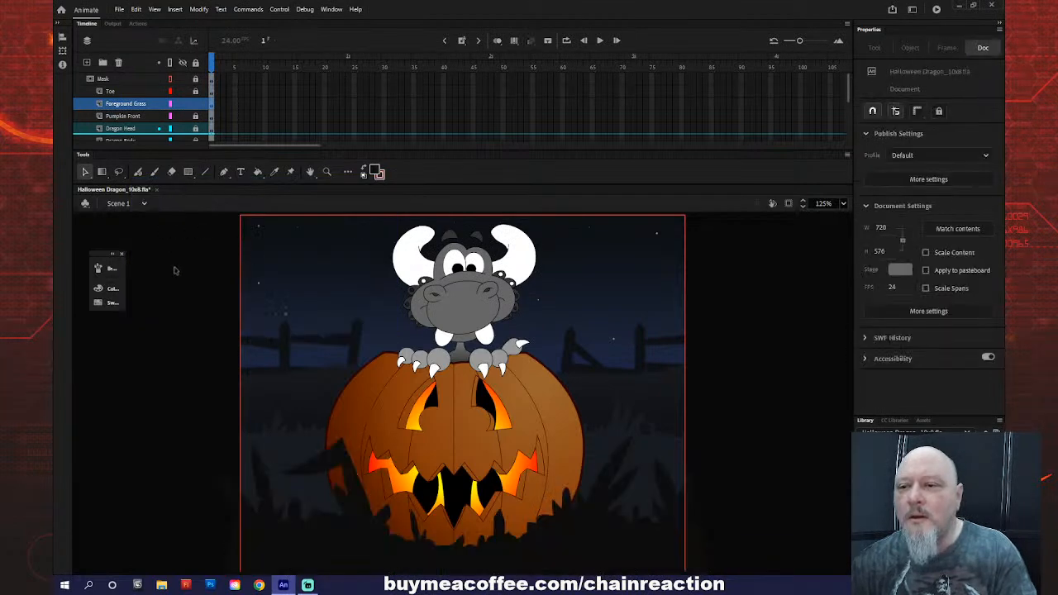
pyautogui.click(196, 63)
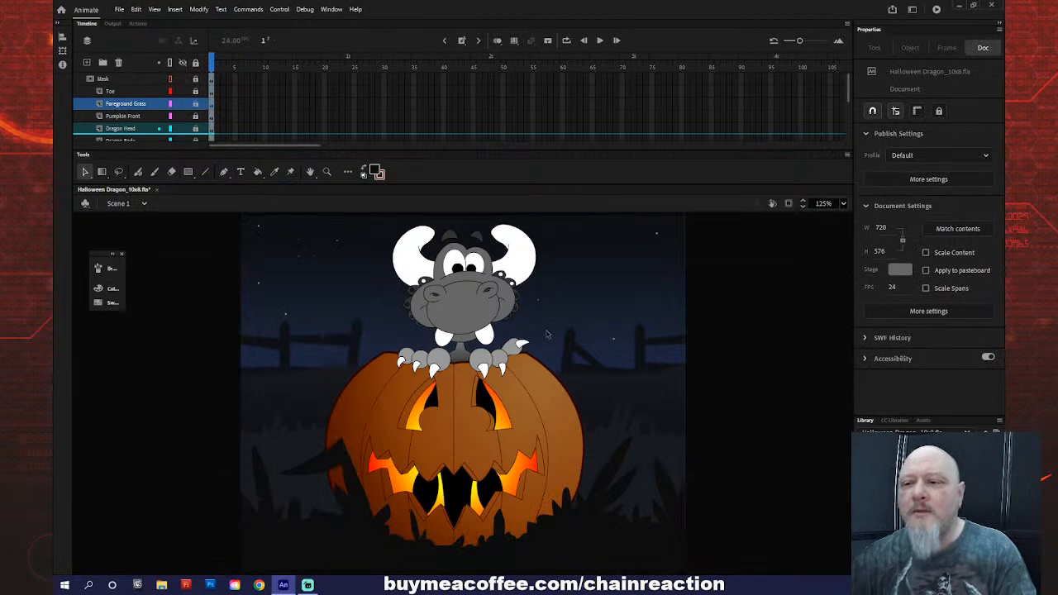
# - Unlock the Midground layer and nudge its grass shape up to a Y position of 279.65
pyautogui.press('z')
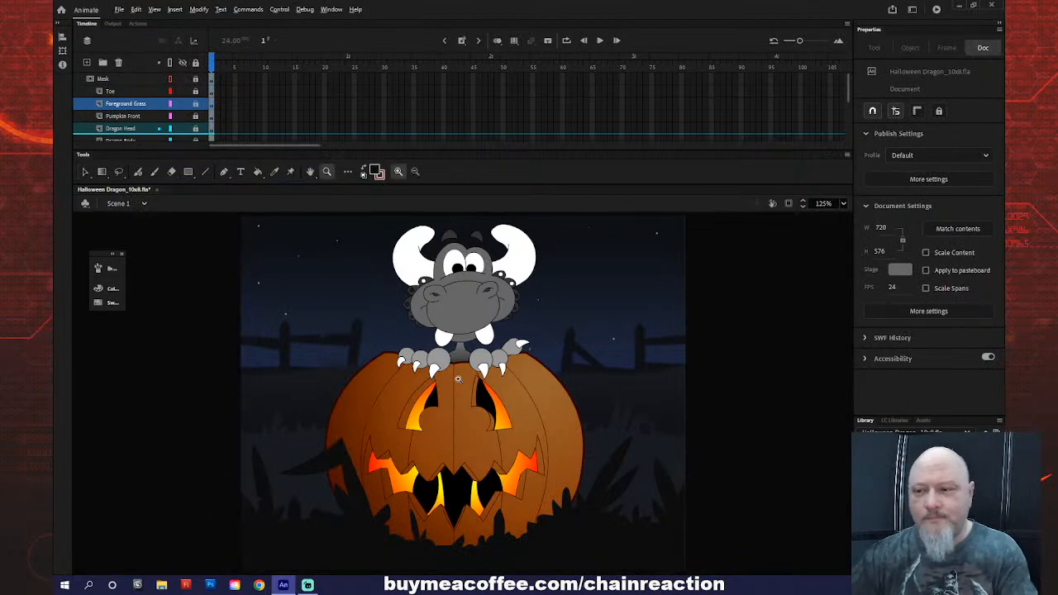
pyautogui.keyDown('alt'); pyautogui.click(457, 380); pyautogui.keyUp('alt')
pyautogui.moveTo(328, 296); pyautogui.dragTo(608, 508)
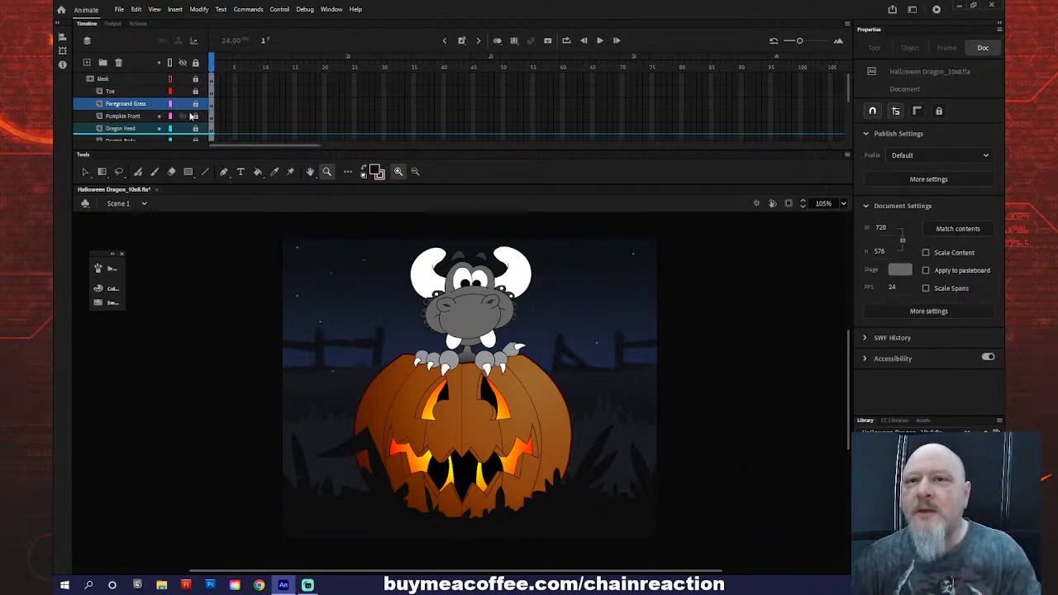
pyautogui.scroll(-1, 191, 115)
pyautogui.scroll(-1, 192, 116)
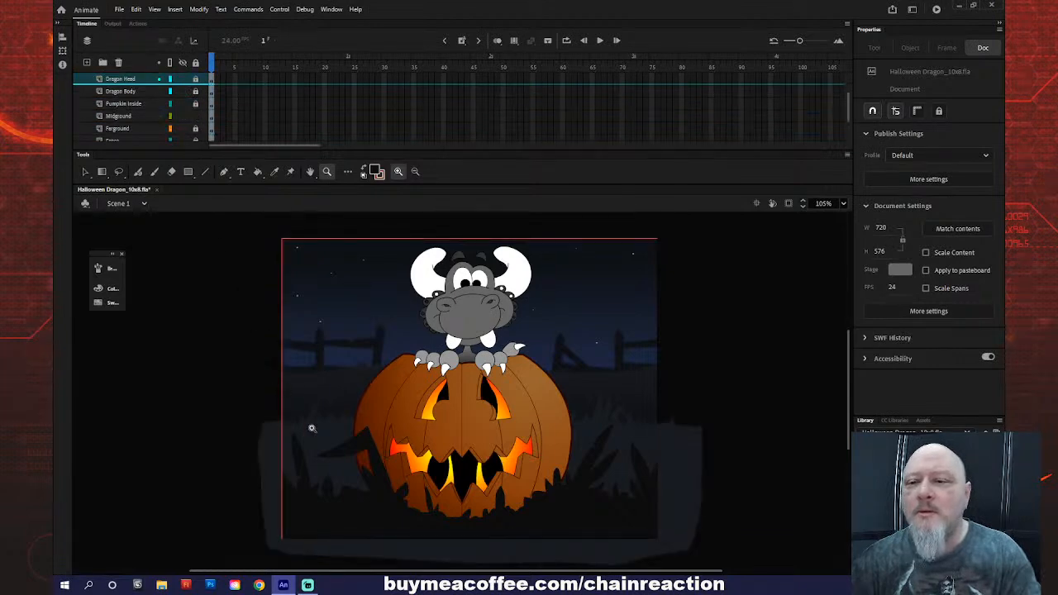
pyautogui.click(84, 171)
pyautogui.click(269, 455)
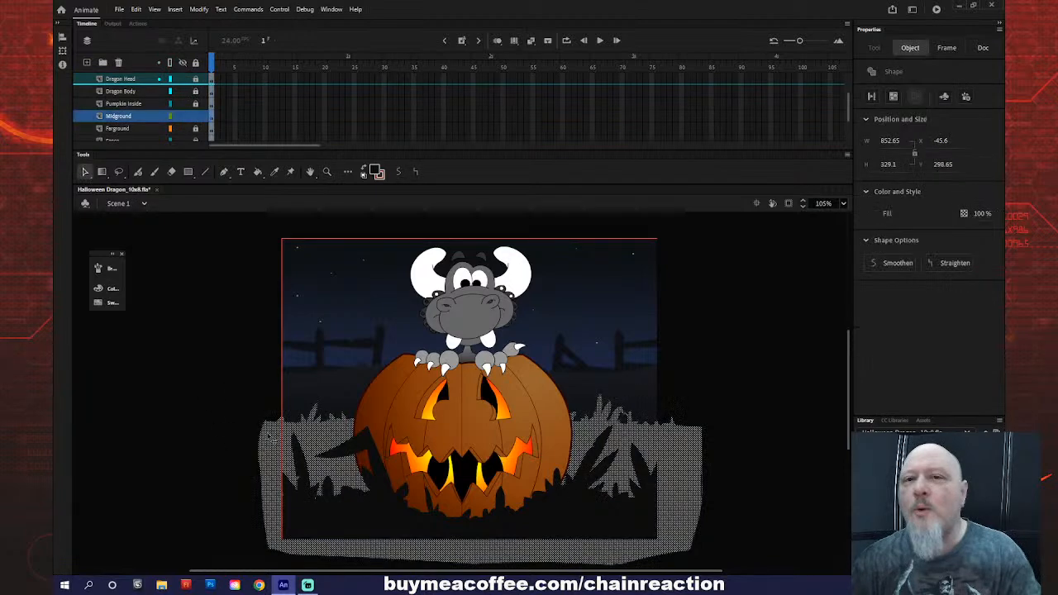
pyautogui.hotkey('shift', 'Up')
pyautogui.hotkey('shift', 'Up')
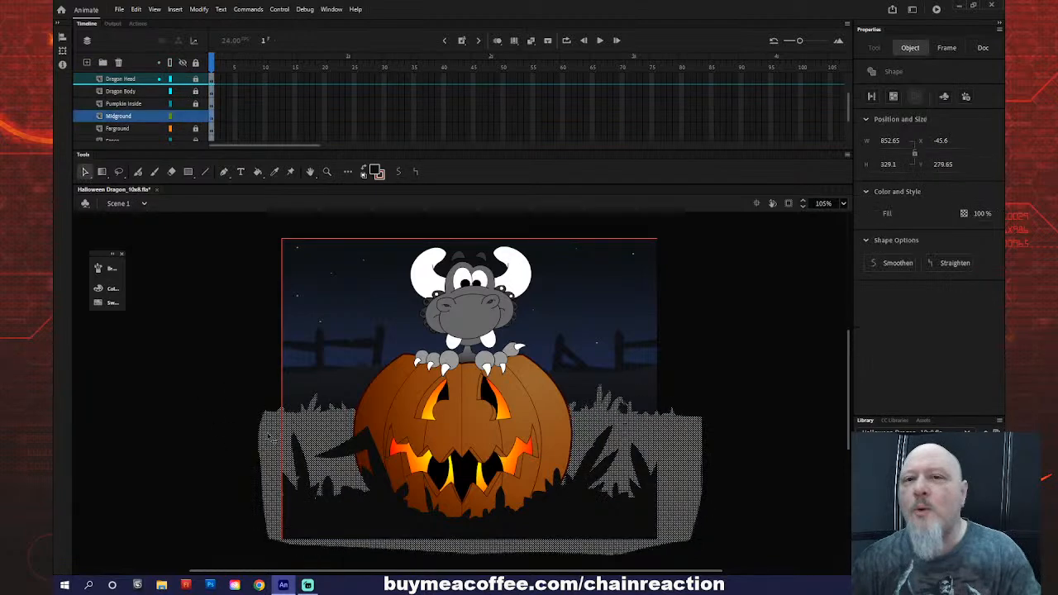
pyautogui.click(173, 393)
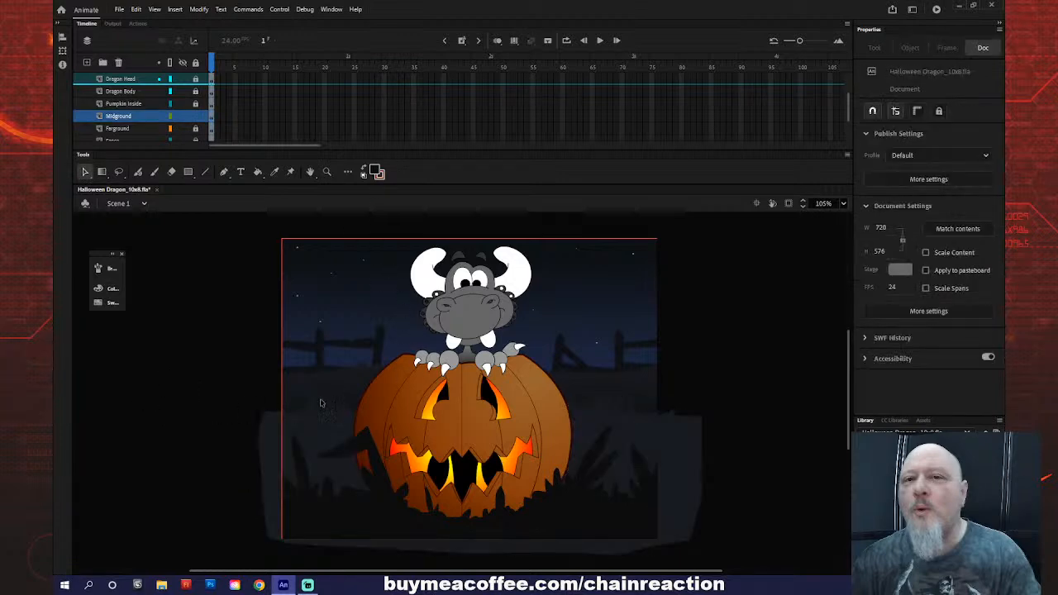
# - Try darkening the Midground grass shape's fill to the near-black blue-grey #111316
pyautogui.click(307, 419)
pyautogui.click(376, 171)
pyautogui.click(312, 427)
pyautogui.click(376, 171)
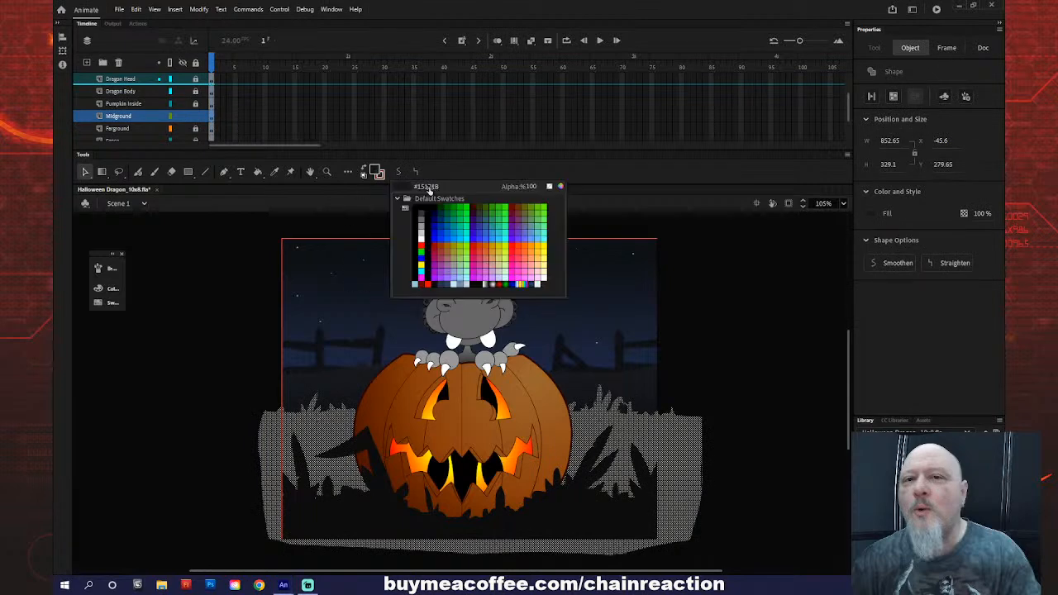
pyautogui.click(562, 188)
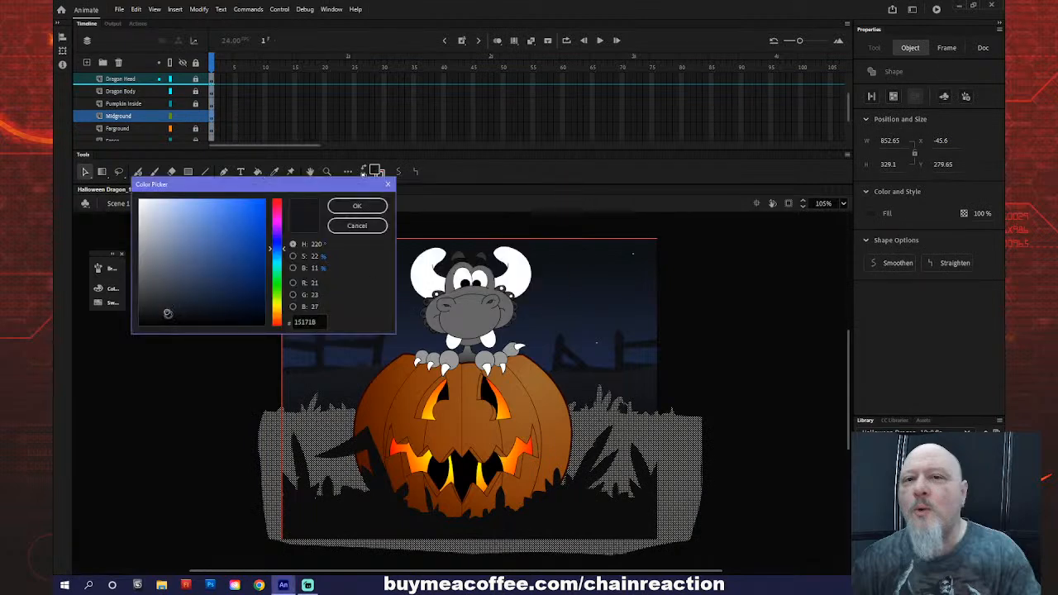
pyautogui.click(357, 206)
pyautogui.click(703, 342)
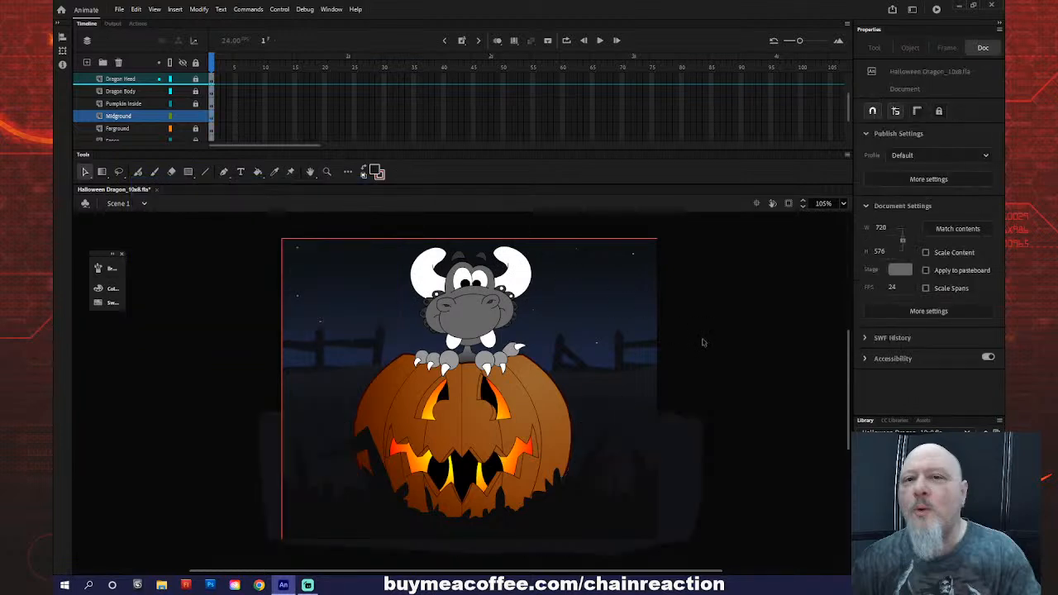
pyautogui.hotkey('ctrl', 'a')
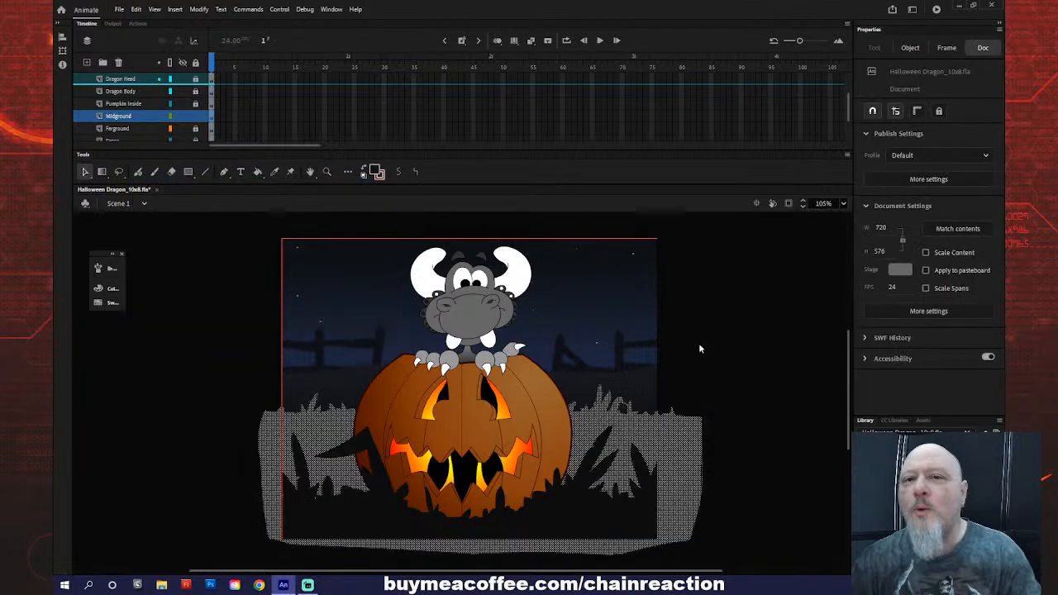
pyautogui.click(700, 350)
pyautogui.hotkey('ctrl', 'a')
pyautogui.click(706, 357)
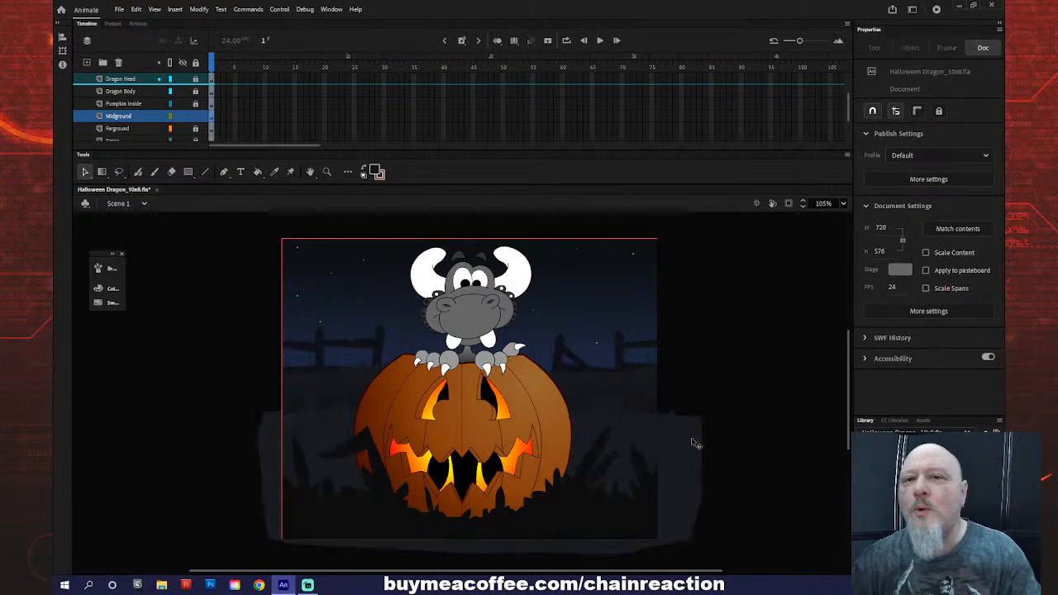
# - Change the fill to a linear gradient, remove its middle color stop and sample the Midground's #181B20 for the start stop
pyautogui.click(112, 290)
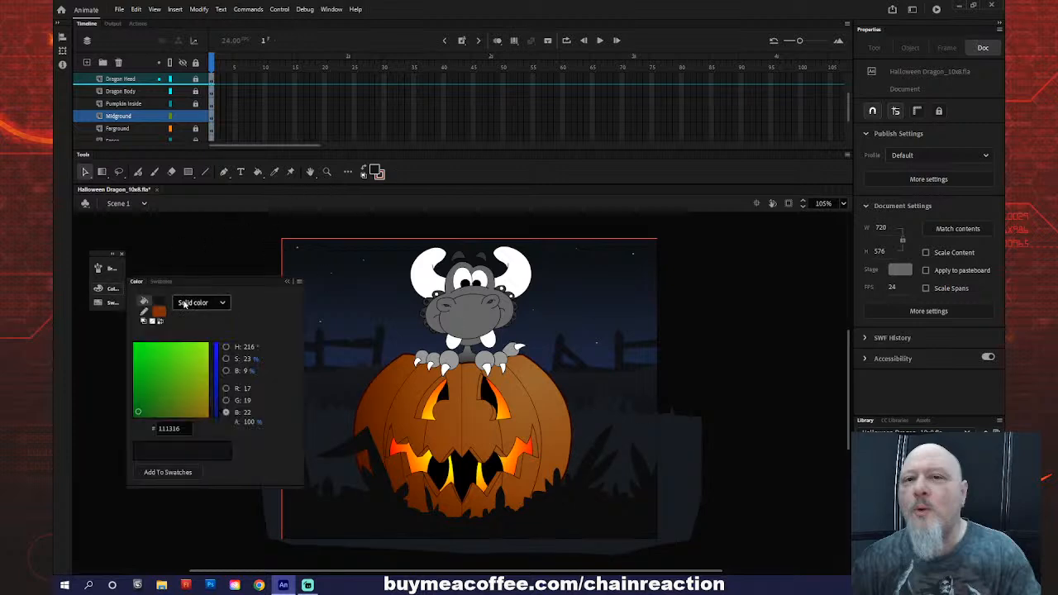
pyautogui.click(185, 304)
pyautogui.click(209, 349)
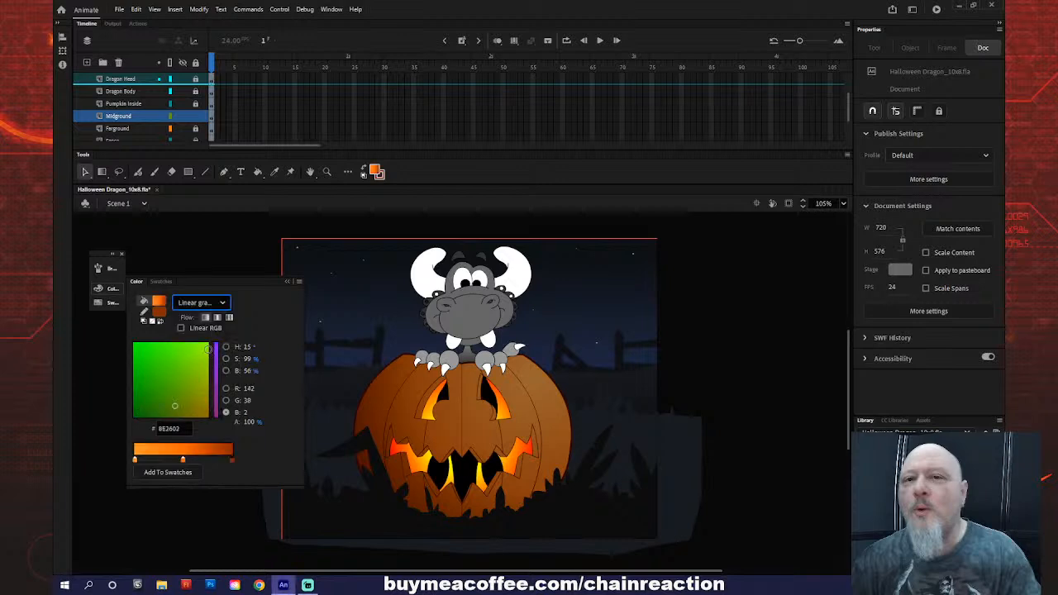
pyautogui.moveTo(183, 459); pyautogui.dragTo(186, 485)
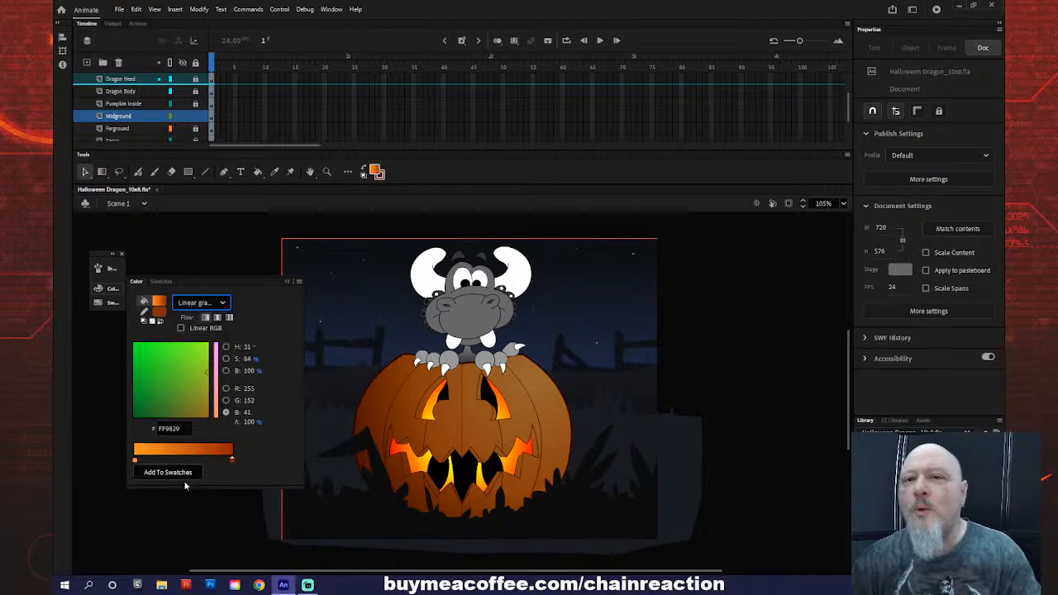
pyautogui.click(135, 461)
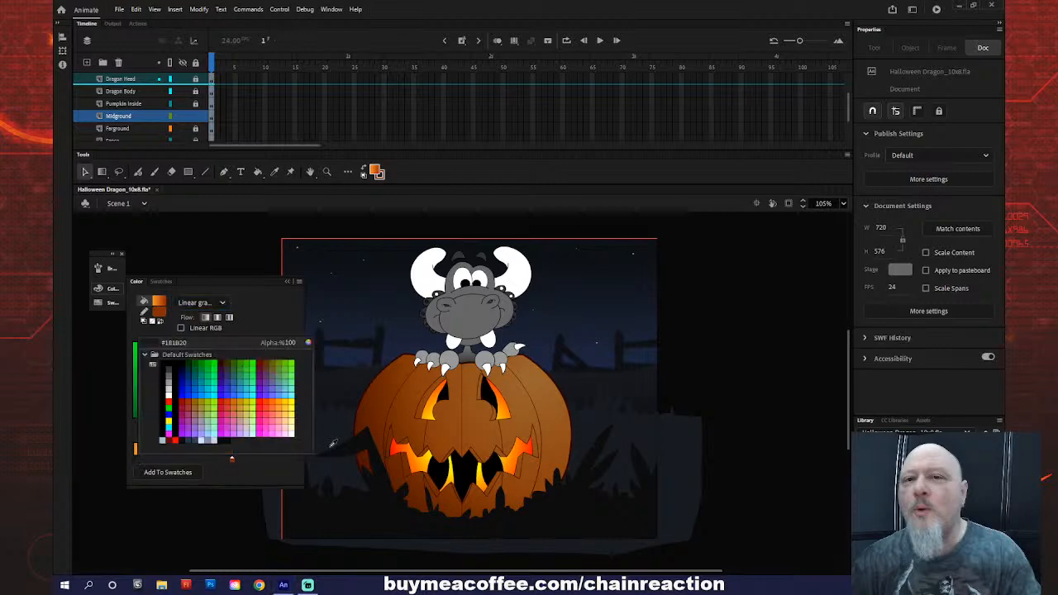
pyautogui.click(334, 423)
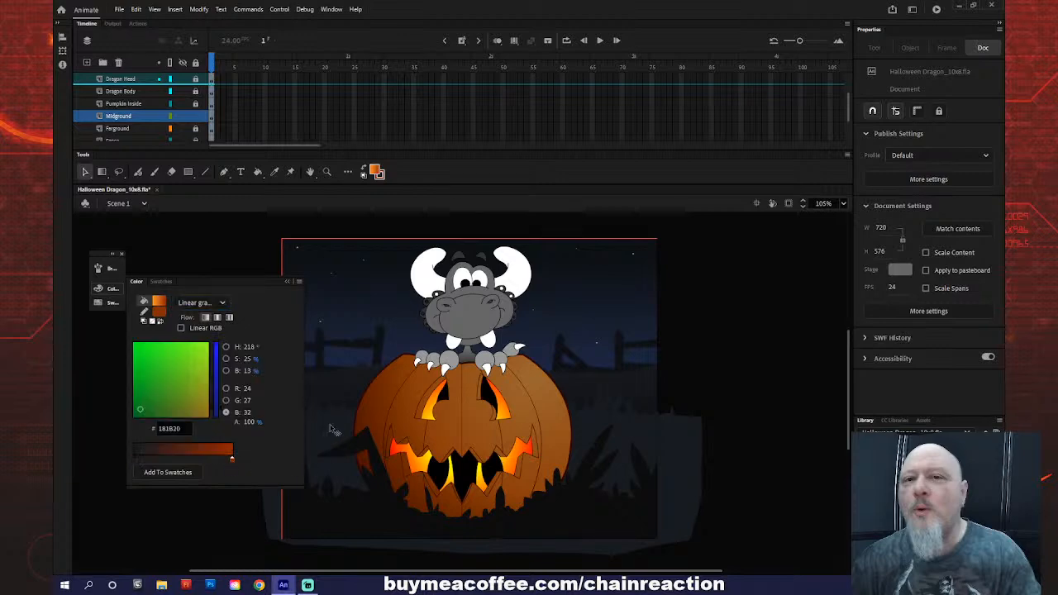
# - Try sampling the gradient's end color from the foreground grass and resample its start color from the Midground shape
pyautogui.click(232, 461)
pyautogui.click(321, 503)
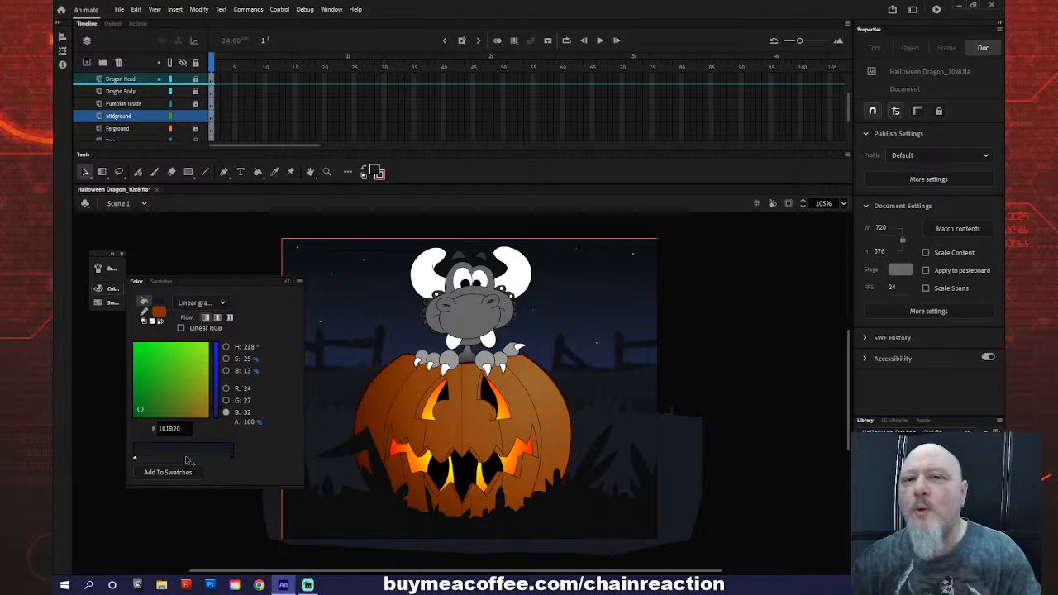
pyautogui.click(232, 464)
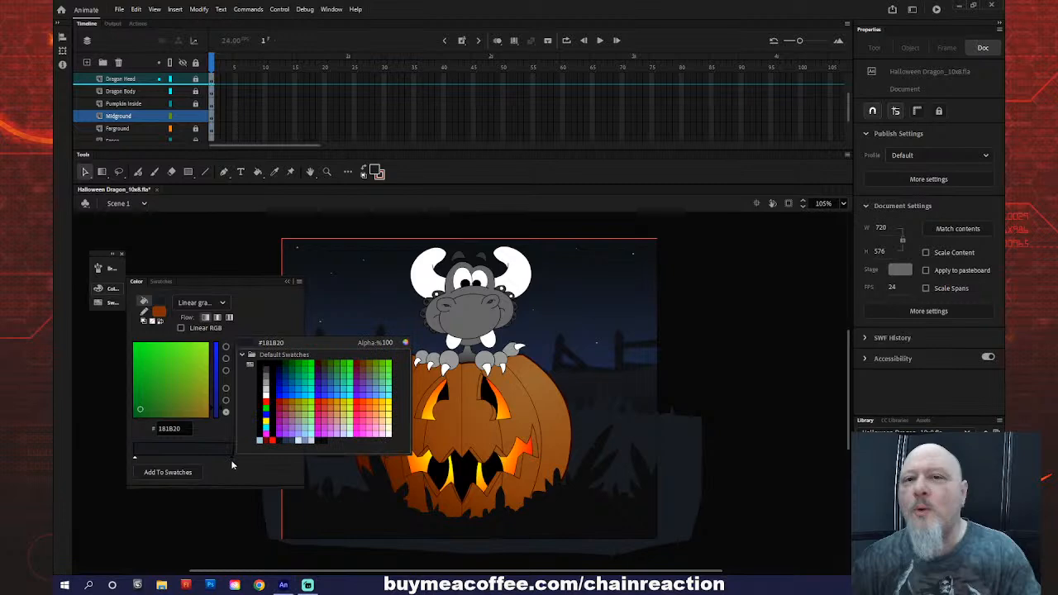
pyautogui.click(329, 507)
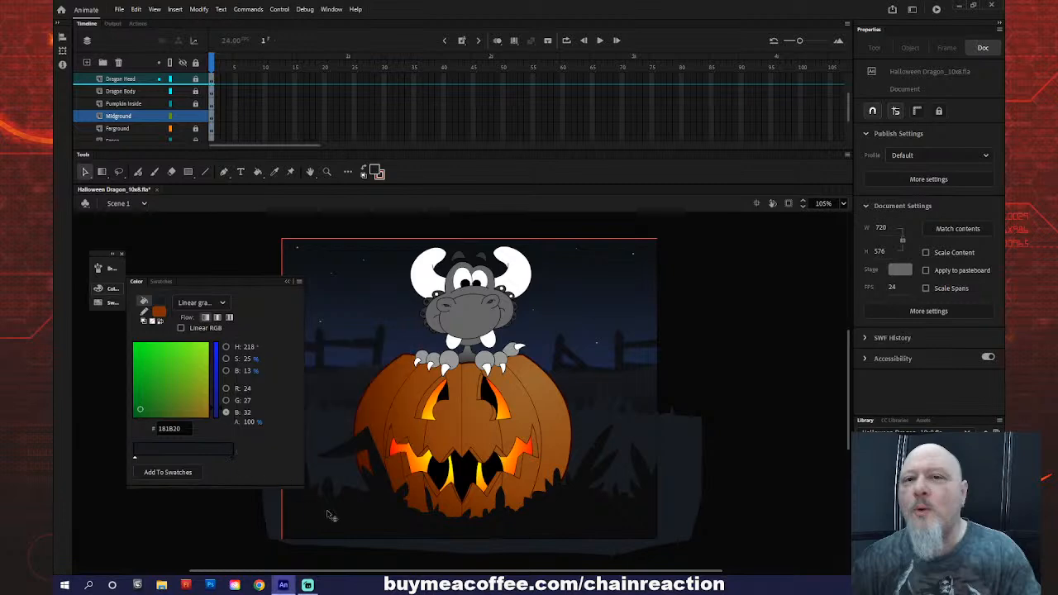
pyautogui.click(136, 464)
pyautogui.click(681, 430)
# - Unlock the Foreground Grass layer, sample its near-black color for the gradient's end stop, and relock the layer
pyautogui.click(196, 129)
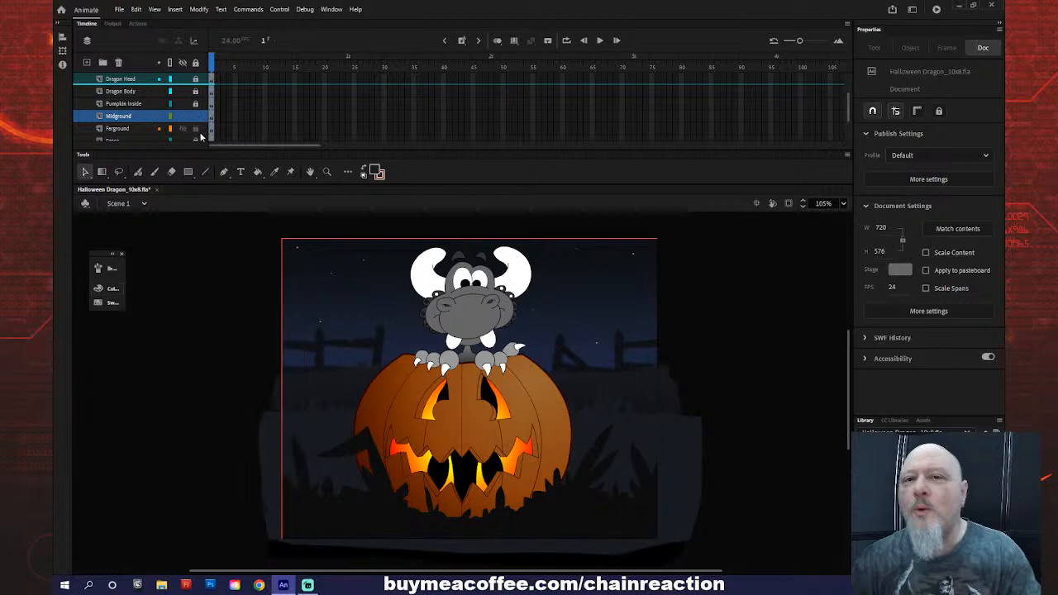
pyautogui.scroll(2, 191, 124)
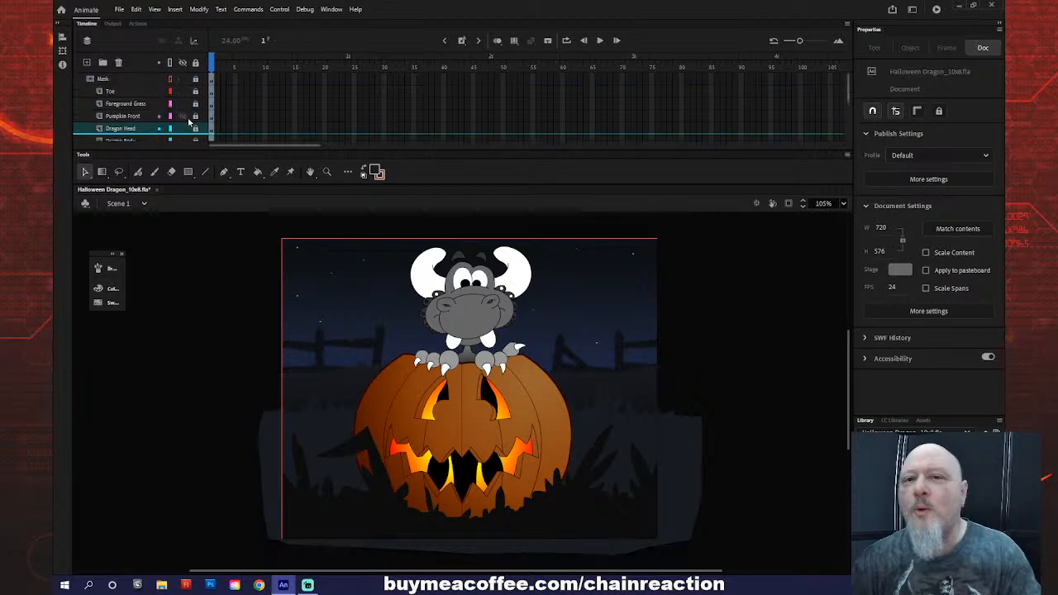
pyautogui.scroll(-3, 198, 224)
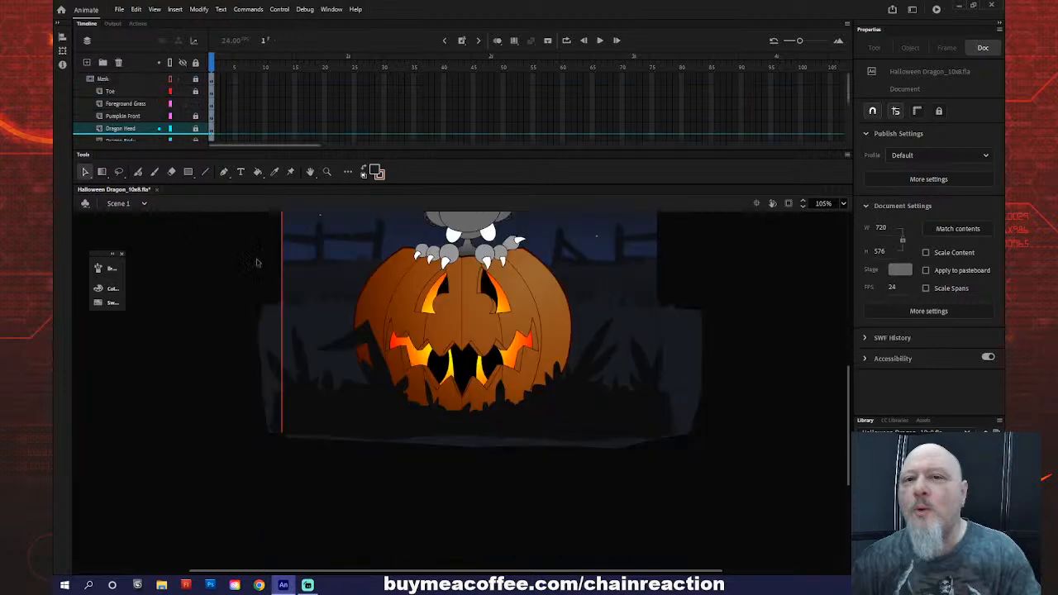
pyautogui.click(98, 289)
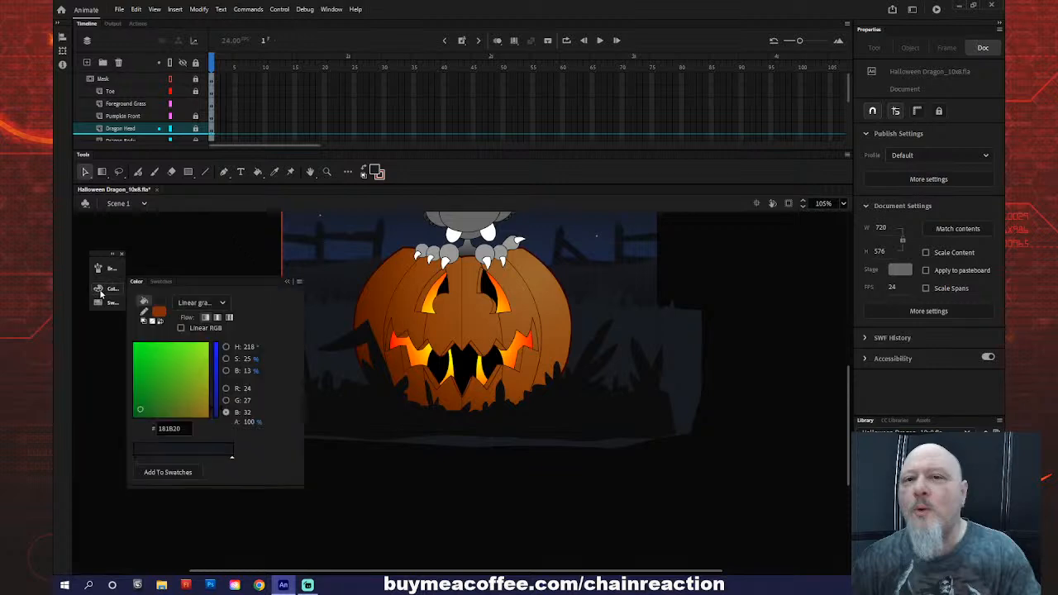
pyautogui.click(233, 463)
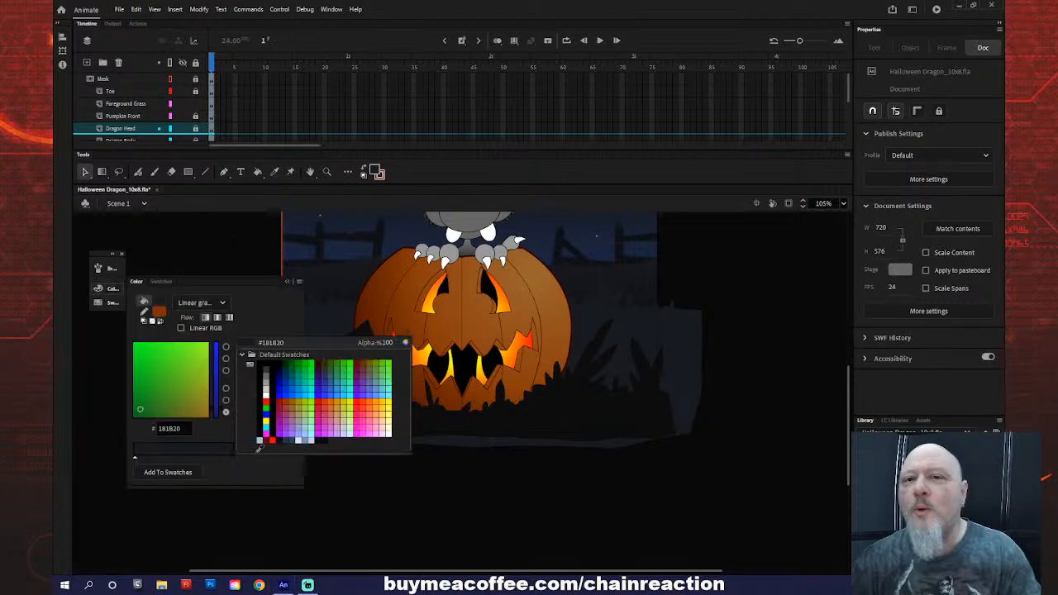
pyautogui.click(438, 419)
pyautogui.click(400, 500)
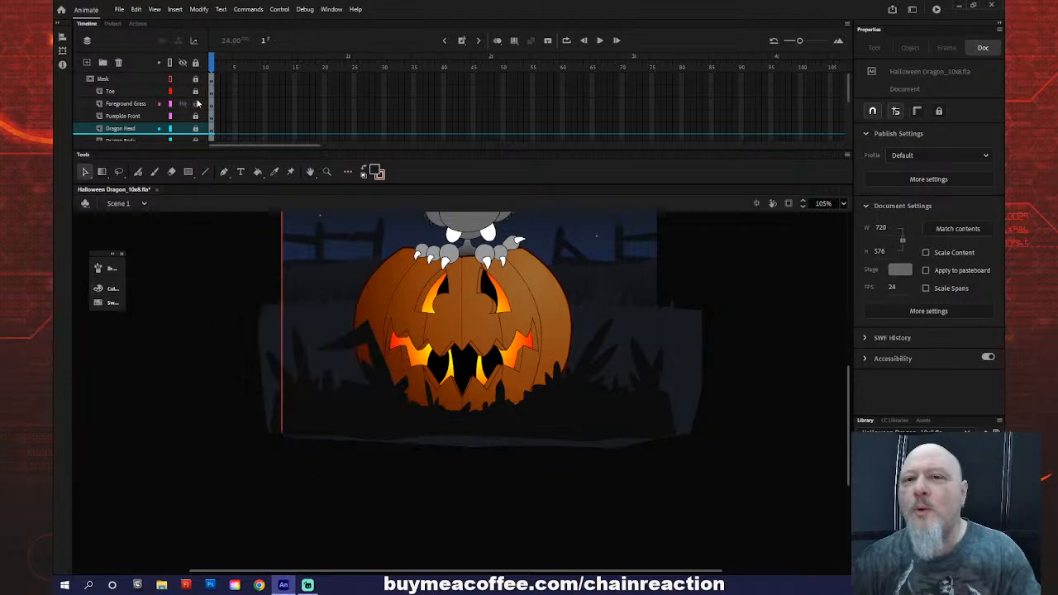
pyautogui.scroll(-1, 195, 114)
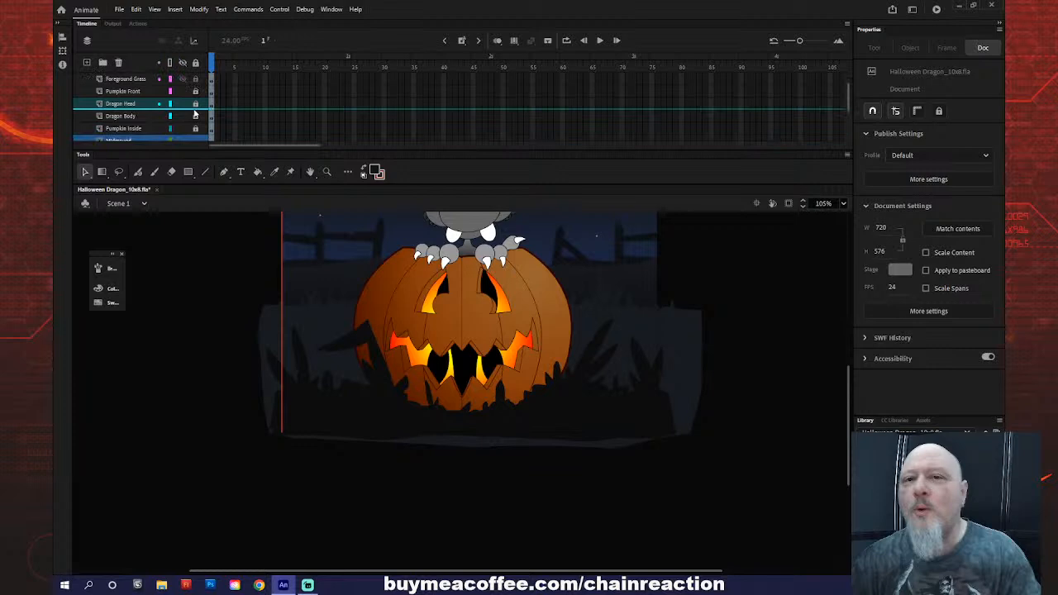
pyautogui.scroll(1, 195, 114)
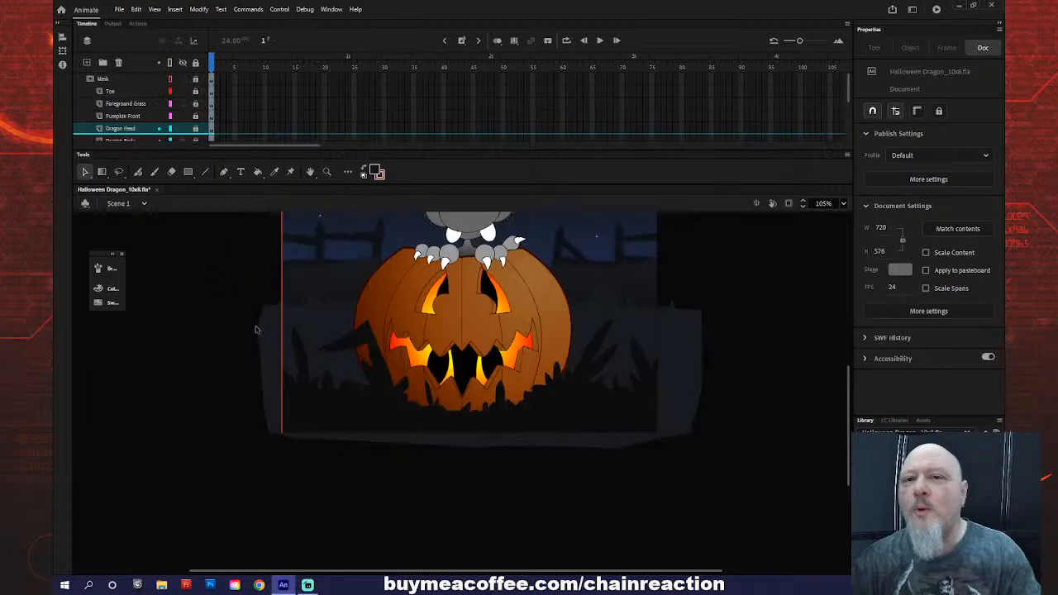
# - Fill the Midground grass shape with the linear gradient and rotate the gradient to run vertically
pyautogui.press('k')
pyautogui.click(329, 328)
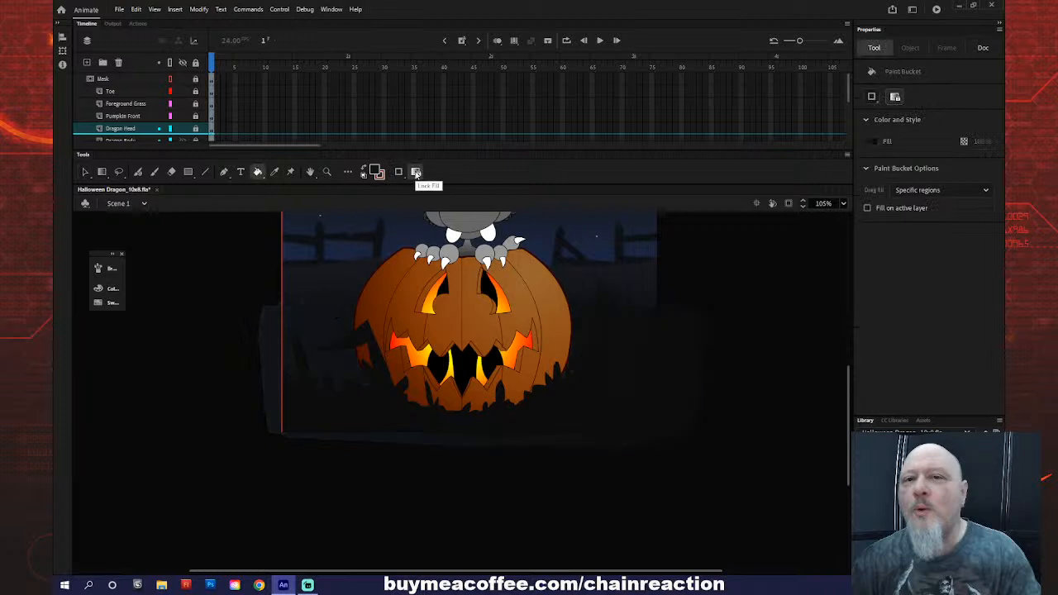
pyautogui.press('q')
pyautogui.click(322, 325)
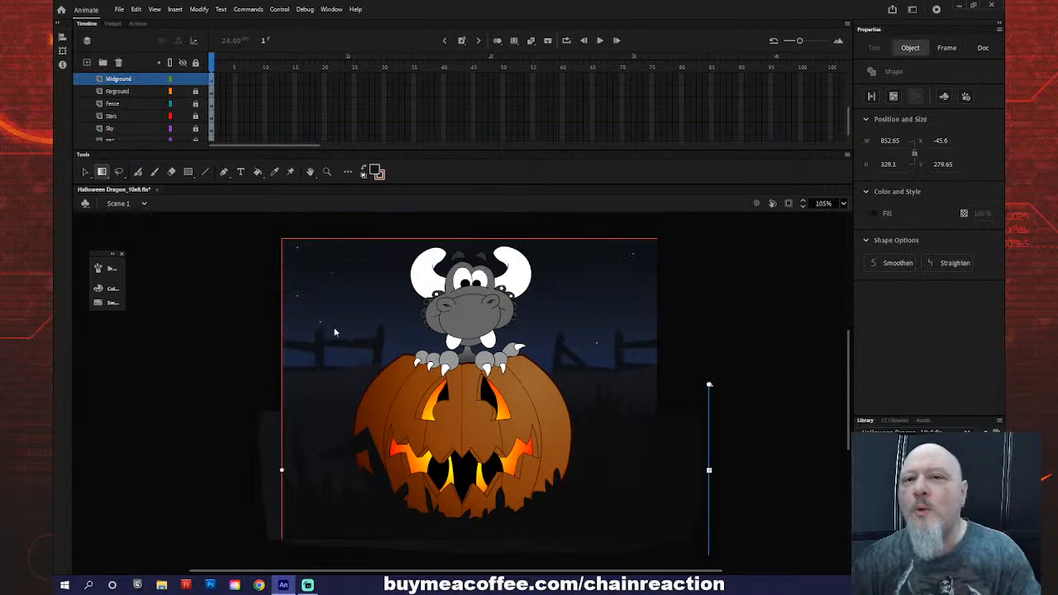
pyautogui.moveTo(708, 469); pyautogui.dragTo(562, 387)
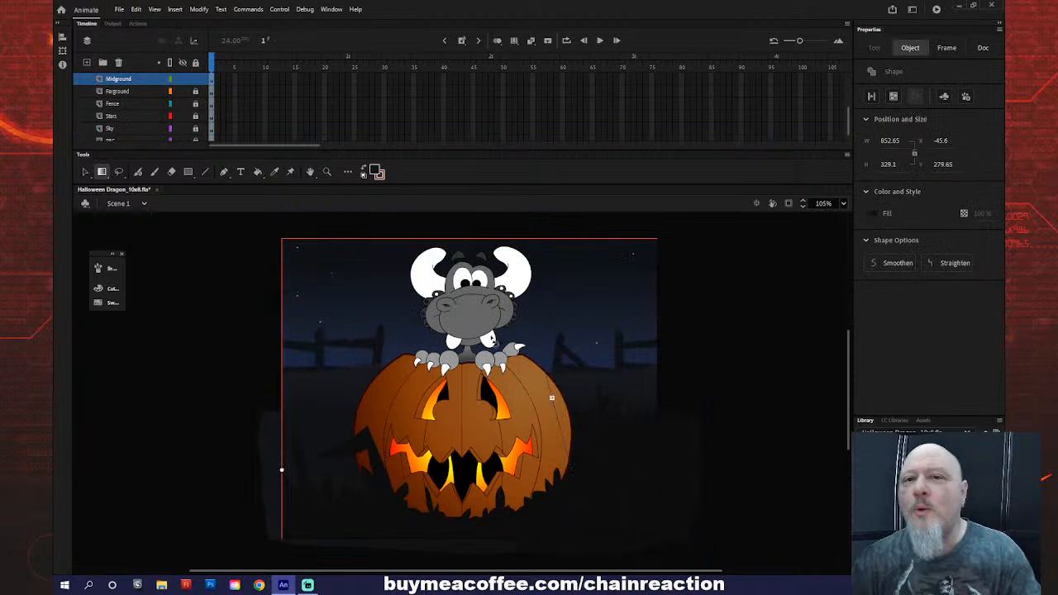
pyautogui.scroll(2, 276, 354)
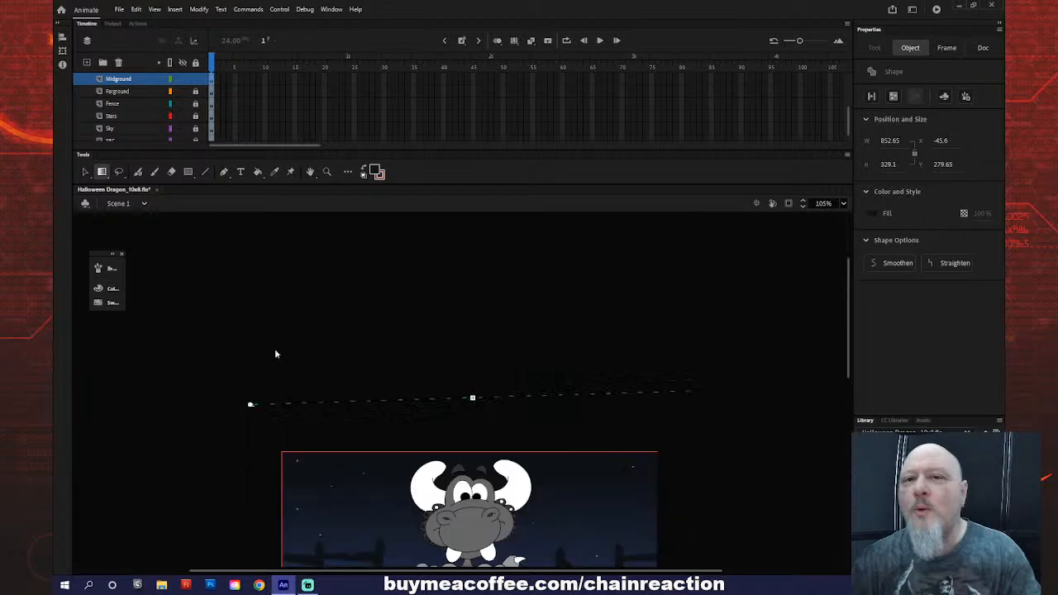
pyautogui.scroll(-1, 276, 353)
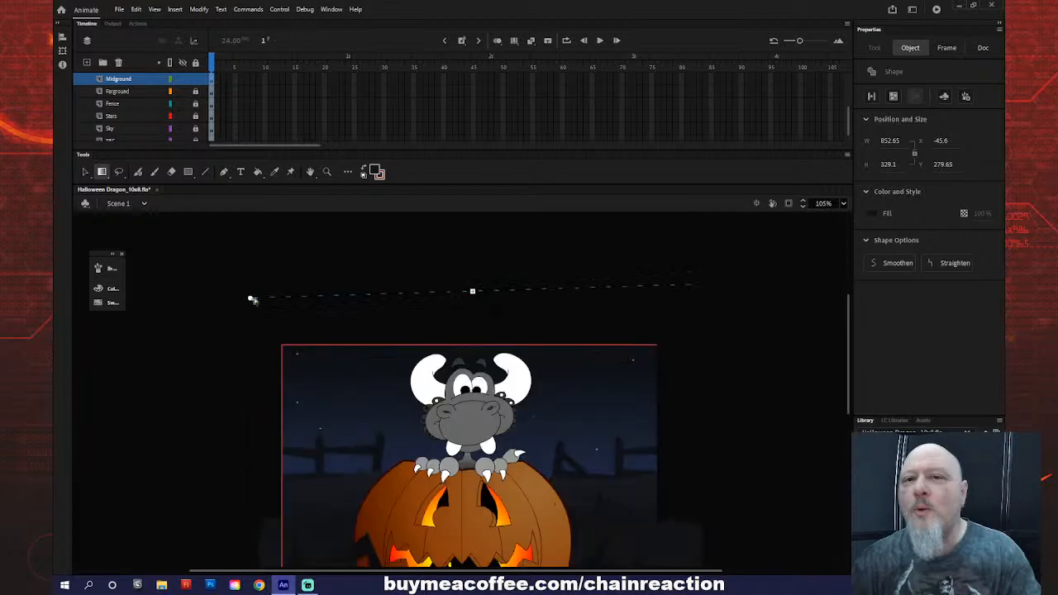
pyautogui.moveTo(249, 300); pyautogui.dragTo(259, 291)
# - Fit the Midground gradient to the shape's height and flip it so the near-black end sits at the bottom
pyautogui.scroll(-5, 497, 414)
pyautogui.scroll(3, 498, 414)
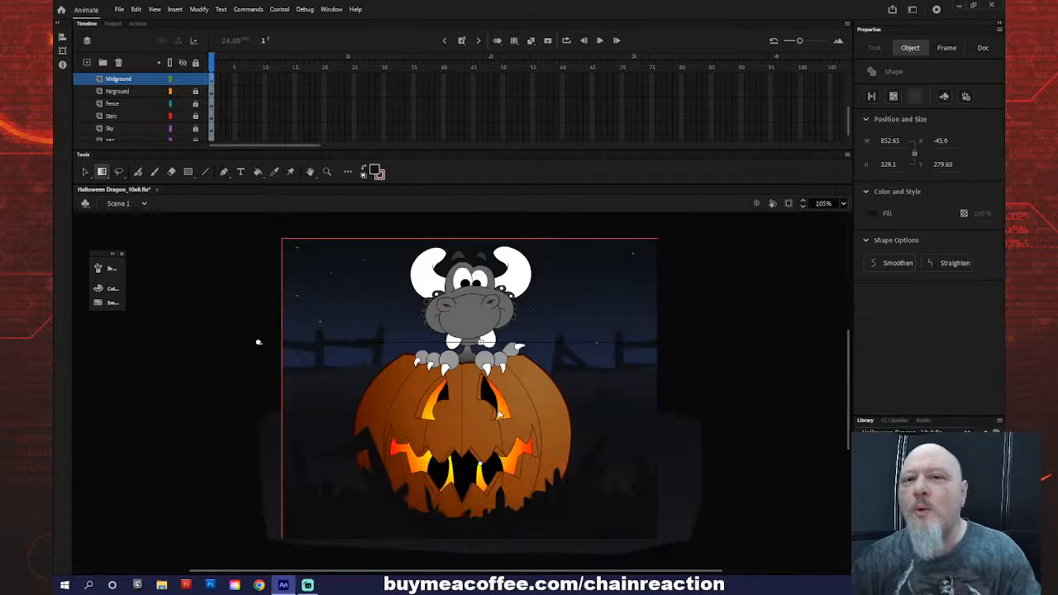
pyautogui.scroll(-3, 497, 414)
pyautogui.scroll(3, 473, 315)
pyautogui.moveTo(482, 340); pyautogui.dragTo(482, 395)
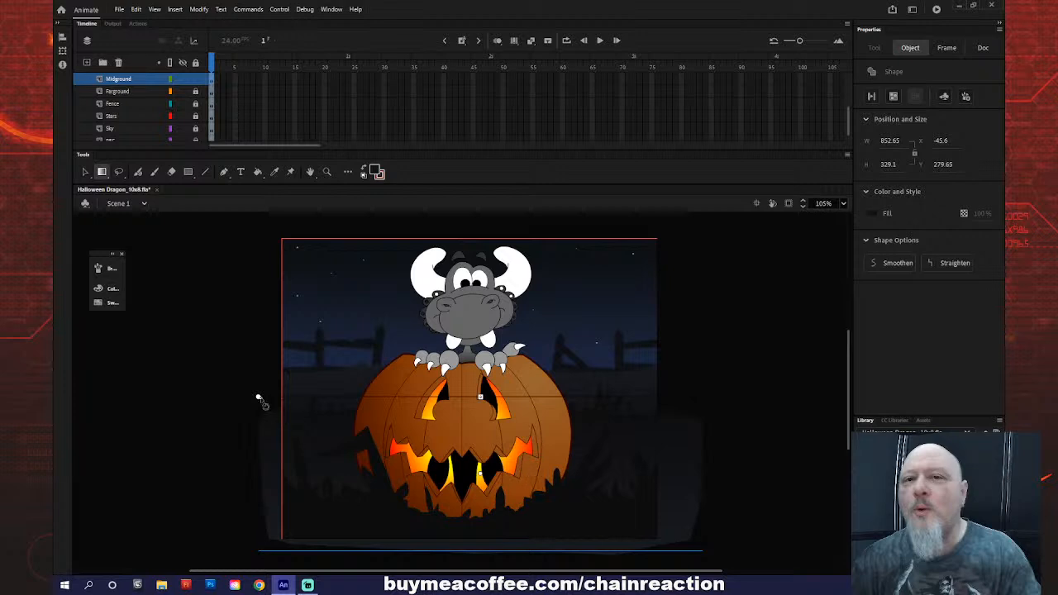
pyautogui.moveTo(258, 397)
pyautogui.mouseDown()
pyautogui.moveTo(469, 376)
pyautogui.moveTo(641, 554)
pyautogui.moveTo(635, 528)
pyautogui.mouseUp()
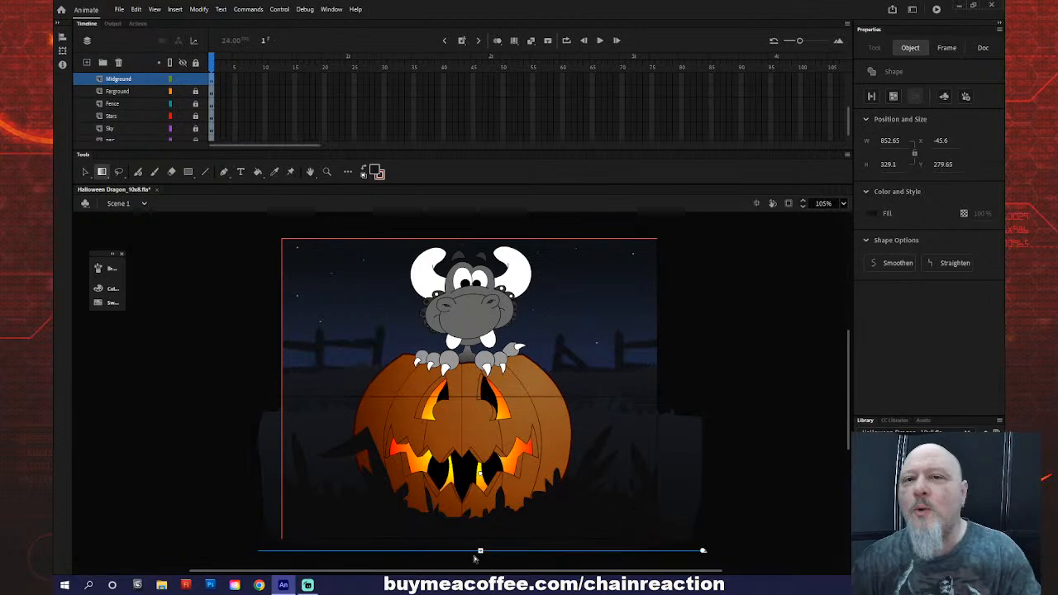
# - Fine-tune the Midground grass gradient by shifting its bottom edge and center slightly, then deselect the shape
pyautogui.moveTo(480, 550); pyautogui.dragTo(480, 542)
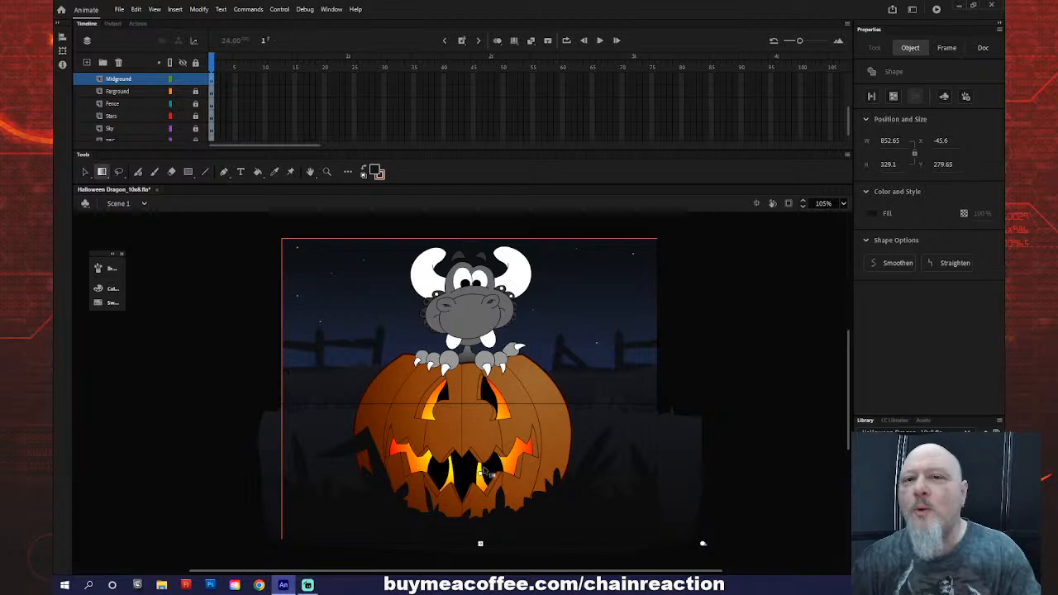
pyautogui.moveTo(478, 471); pyautogui.dragTo(477, 469)
pyautogui.click(760, 440)
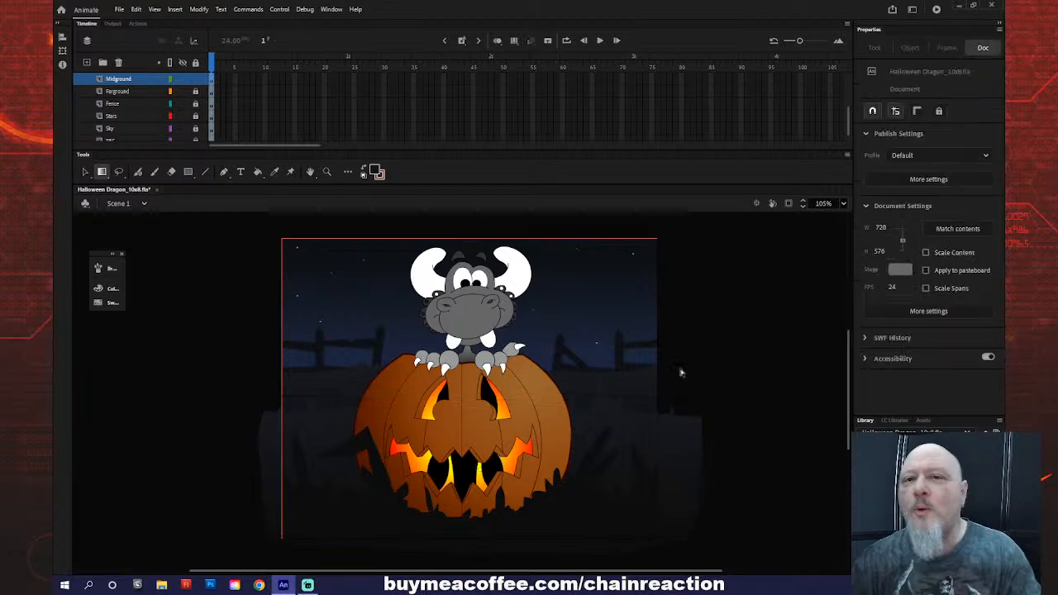
# - Lock the Midground layer and save the Halloween Dragon document
pyautogui.click(196, 79)
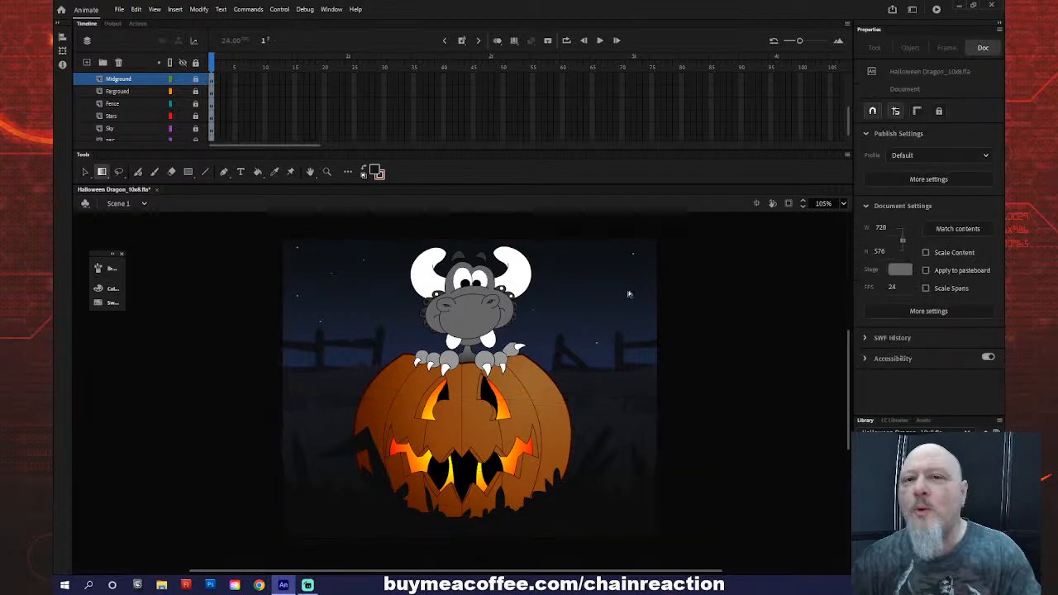
pyautogui.click(119, 9)
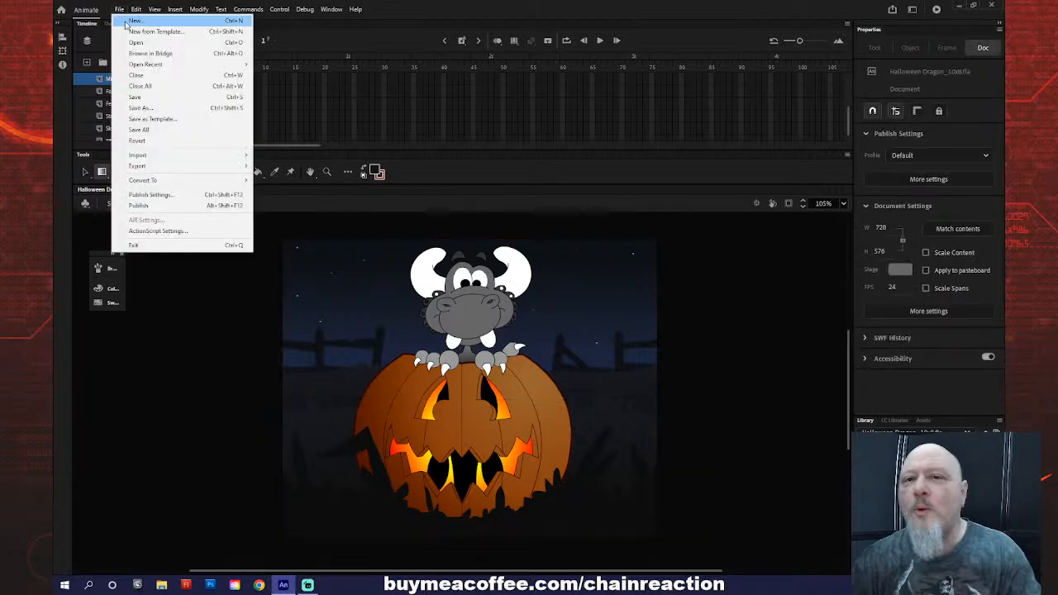
pyautogui.click(136, 97)
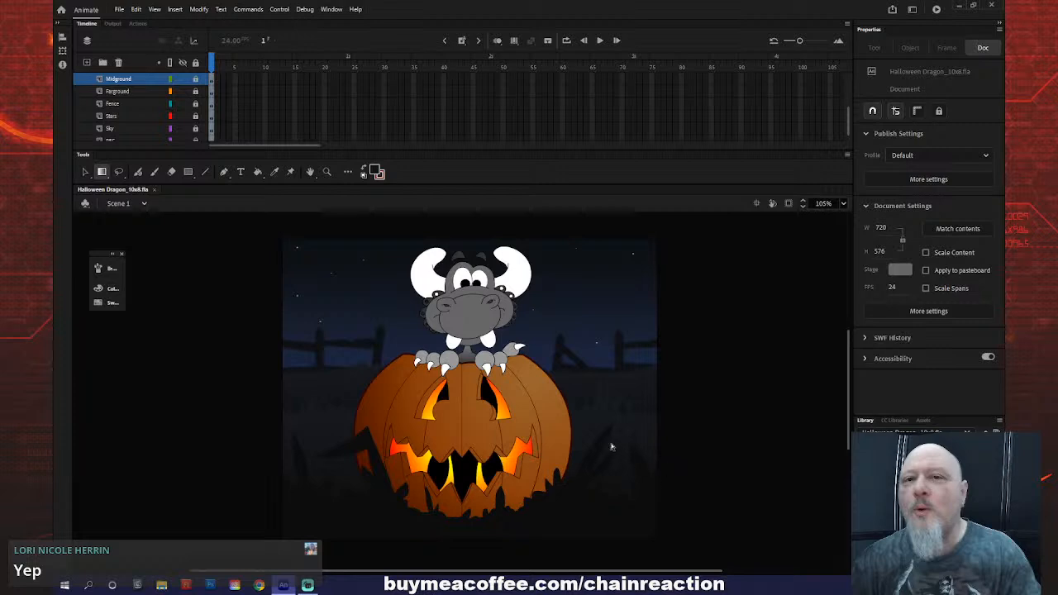
# - Insert a new layer directly above the Stars layer and name it Moon
pyautogui.scroll(-1, 178, 127)
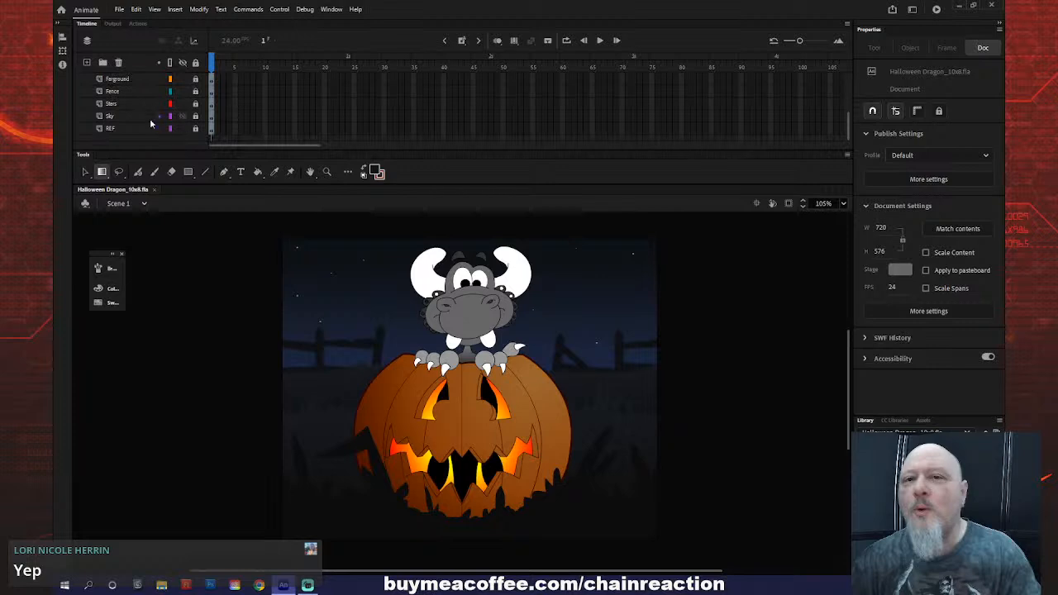
pyautogui.click(150, 118)
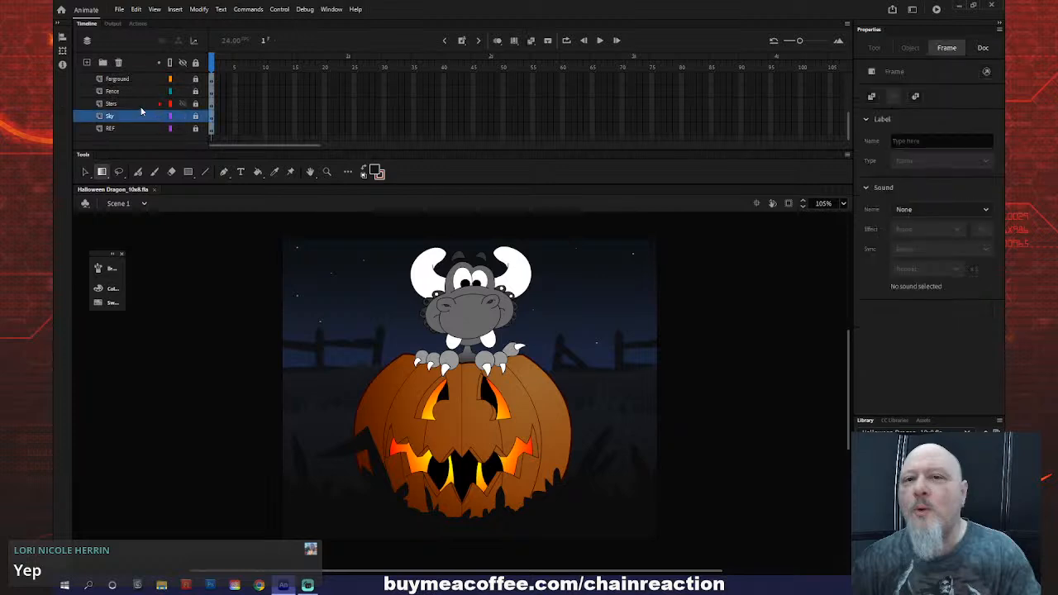
pyautogui.rightClick(140, 104)
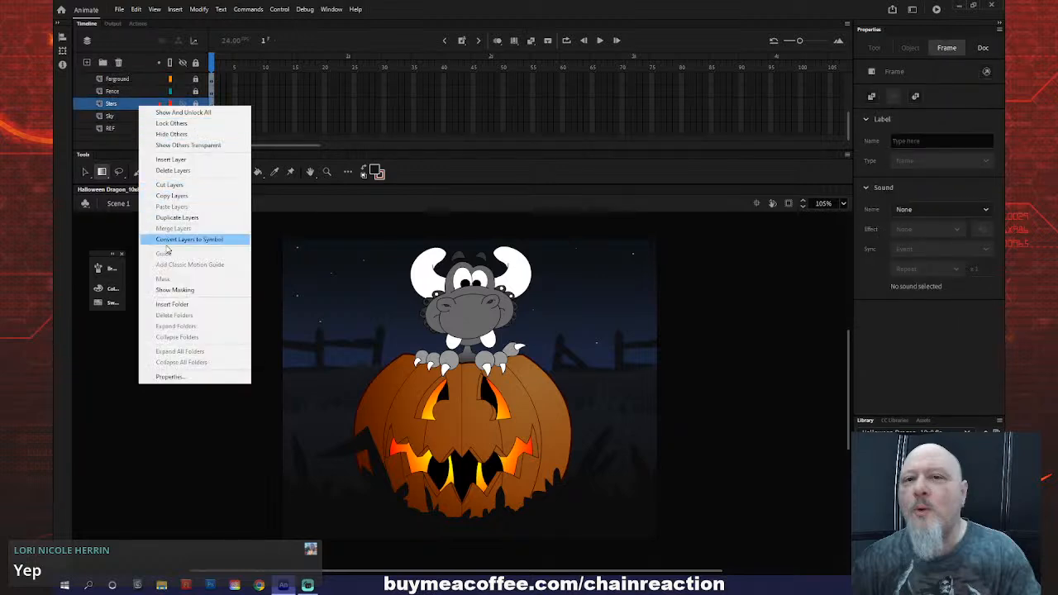
pyautogui.click(171, 160)
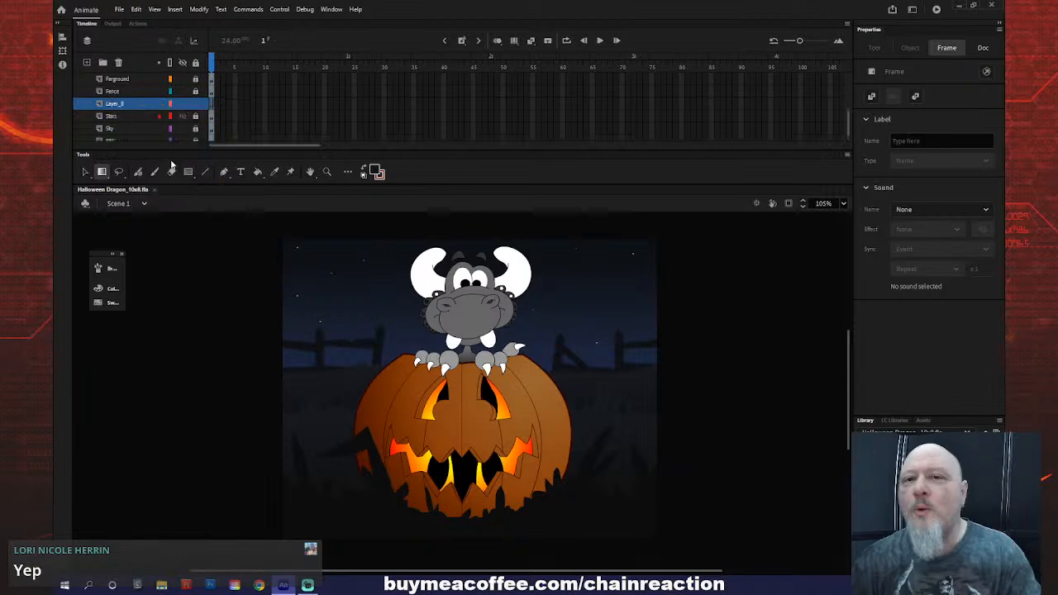
pyautogui.doubleClick(126, 104)
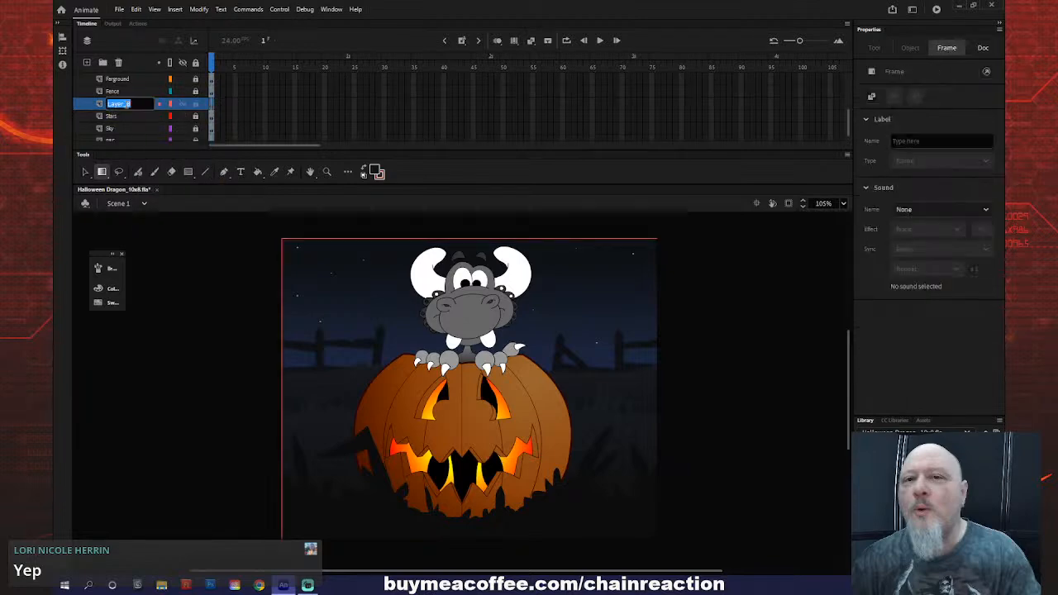
pyautogui.write('Moon')
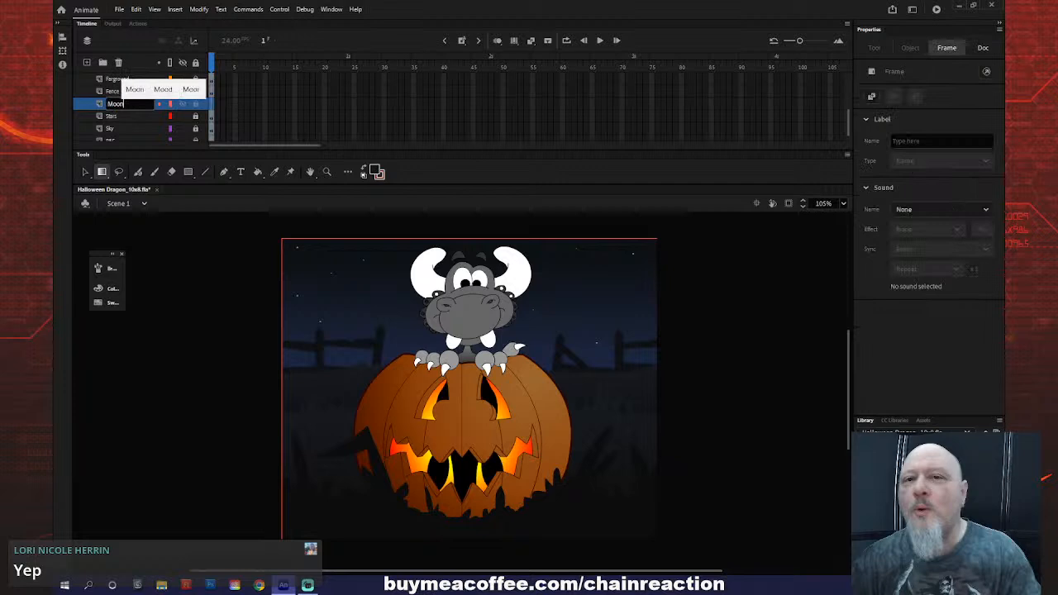
pyautogui.press('Return')
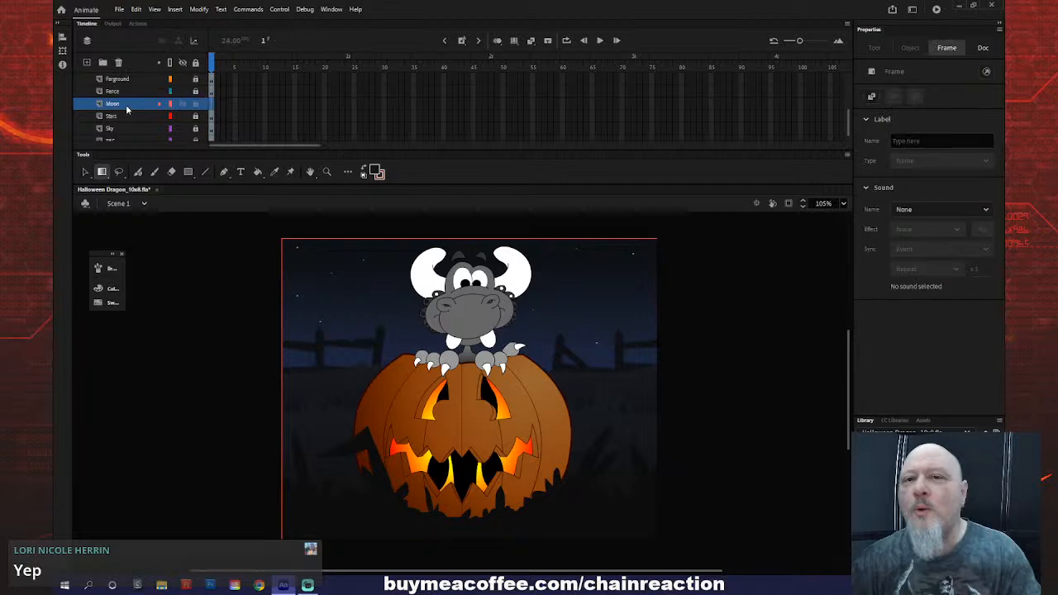
# - Draw a circle about 79 px wide with no fill and a magenta stroke on the pasteboard beside the stage
pyautogui.click(189, 171)
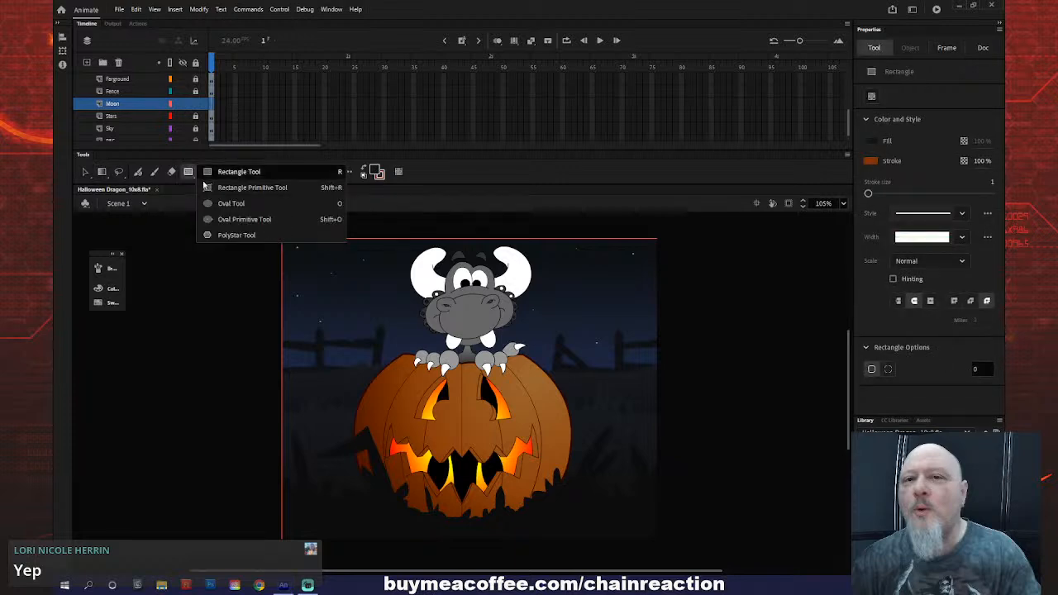
pyautogui.click(219, 203)
pyautogui.click(376, 171)
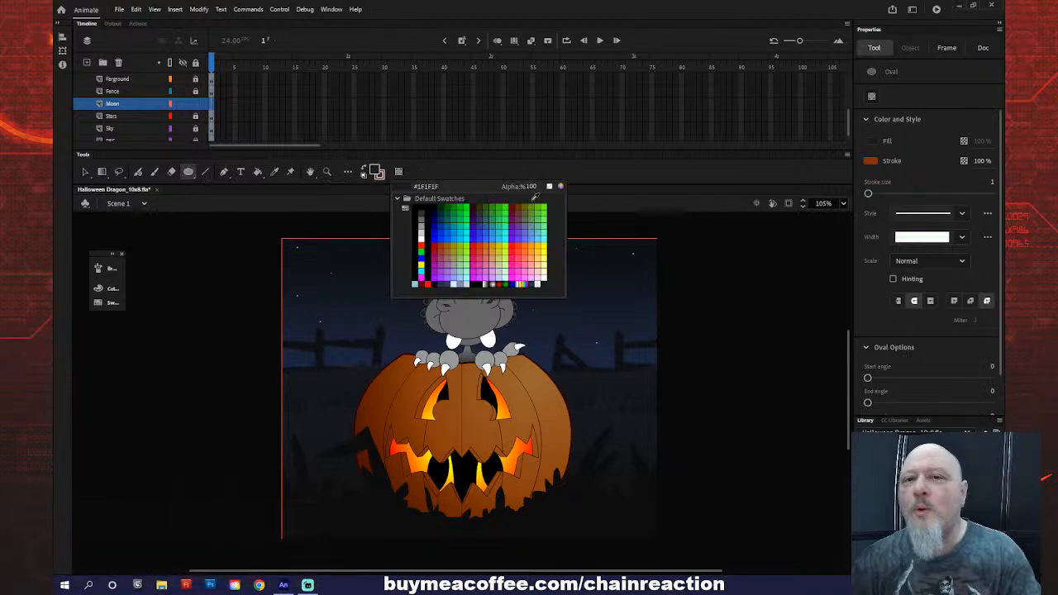
pyautogui.click(549, 186)
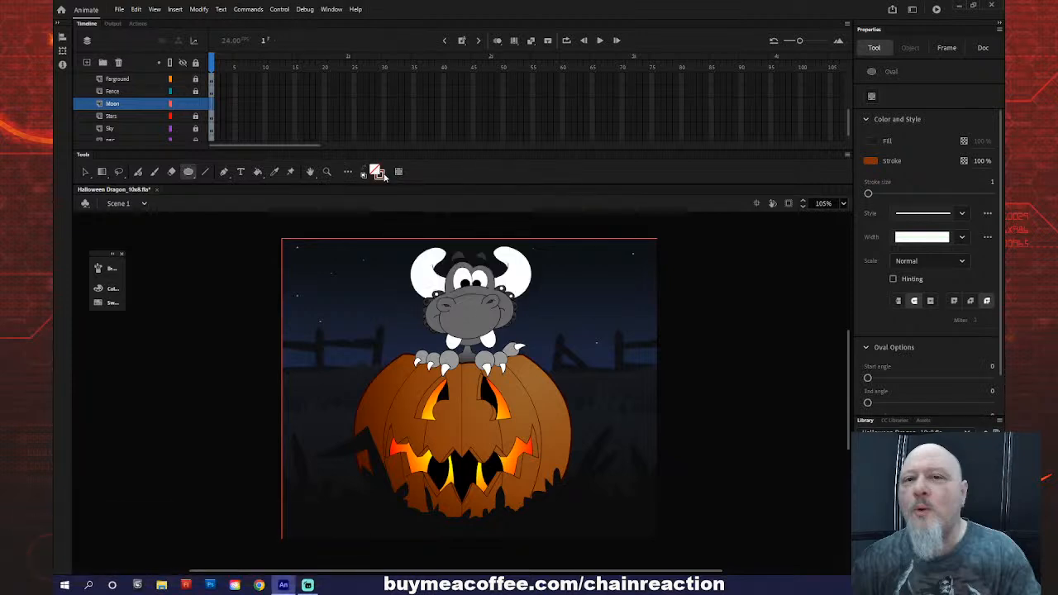
pyautogui.click(380, 173)
pyautogui.click(423, 276)
pyautogui.moveTo(191, 291); pyautogui.dragTo(229, 333)
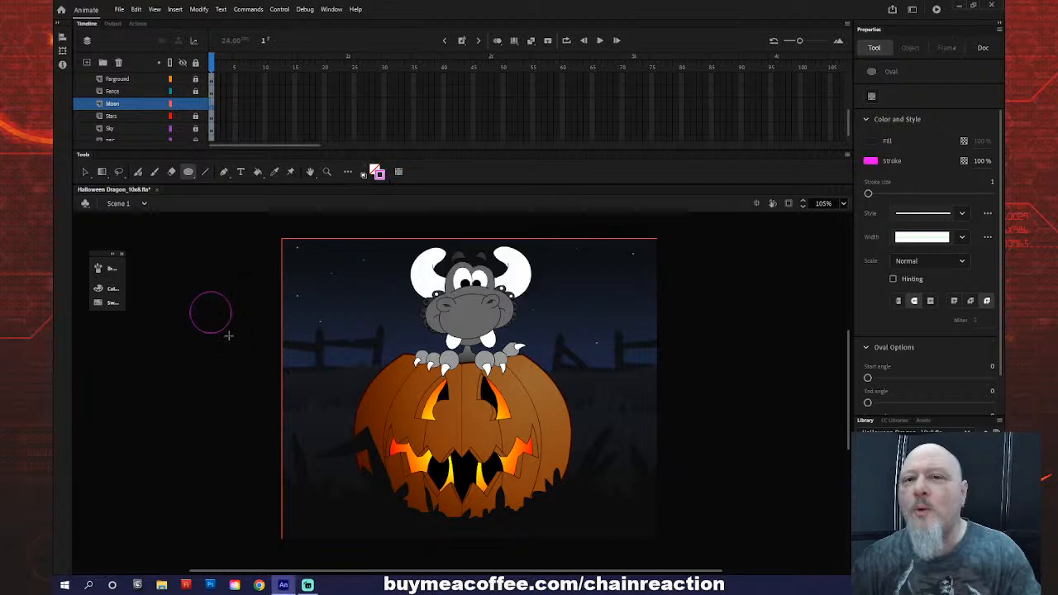
# - Move the magenta circle into the upper-right sky, to about X 577, Y 32
pyautogui.click(85, 172)
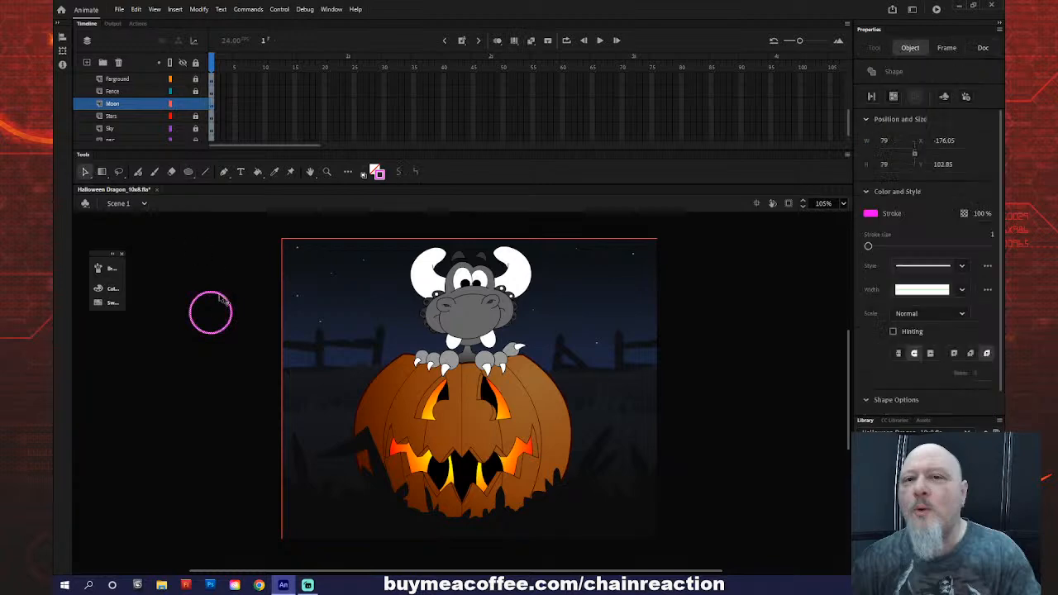
pyautogui.moveTo(222, 299); pyautogui.dragTo(611, 261)
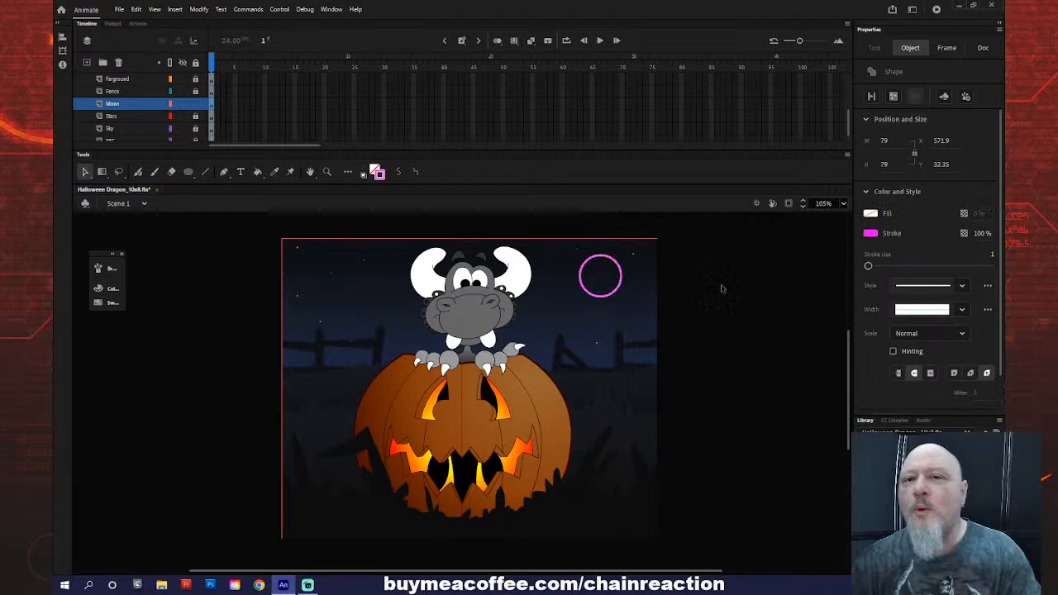
pyautogui.moveTo(615, 293)
pyautogui.mouseDown()
pyautogui.moveTo(410, 311)
pyautogui.moveTo(335, 292)
pyautogui.moveTo(627, 289)
pyautogui.mouseUp()
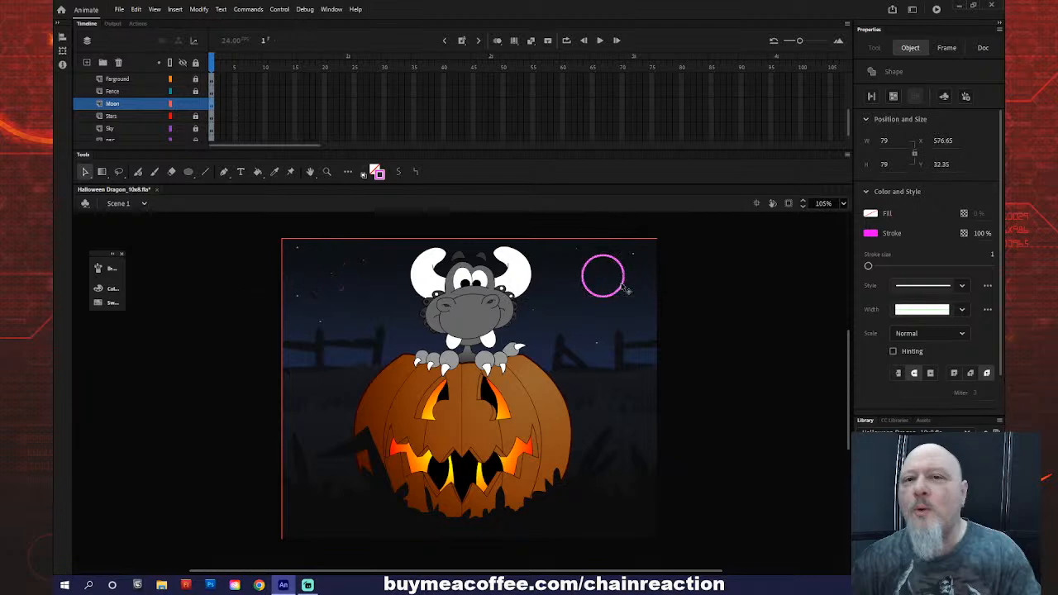
# - Duplicate the circle offset up and to the right, and delete the copy's outer arc to leave a crescent outline
pyautogui.moveTo(625, 289)
pyautogui.mouseDown()
pyautogui.moveTo(746, 325)
pyautogui.moveTo(641, 290)
pyautogui.mouseUp()
pyautogui.moveTo(640, 291); pyautogui.dragTo(636, 285)
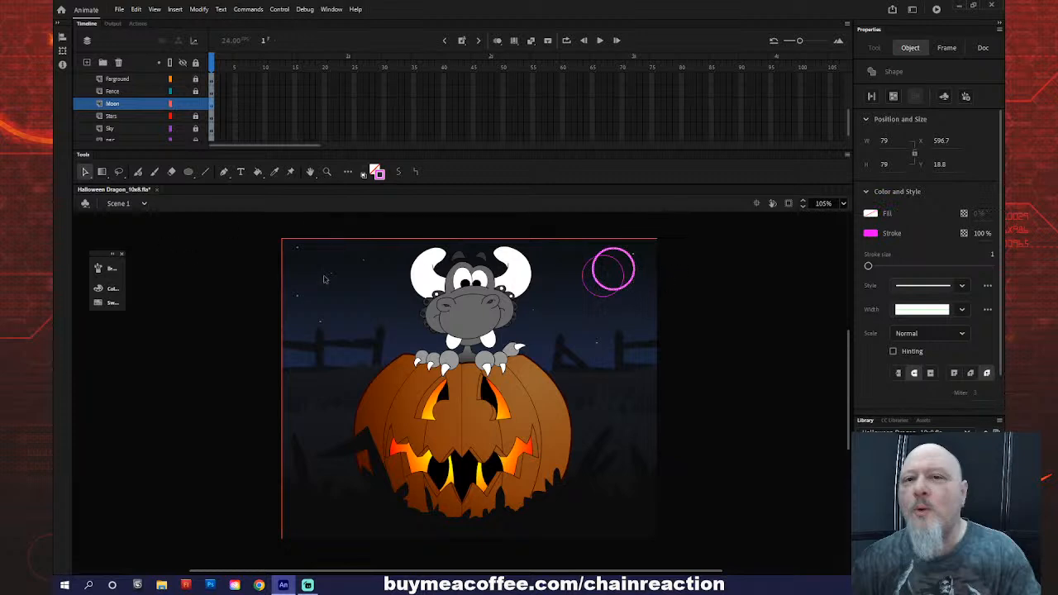
pyautogui.click(667, 283)
pyautogui.click(635, 282)
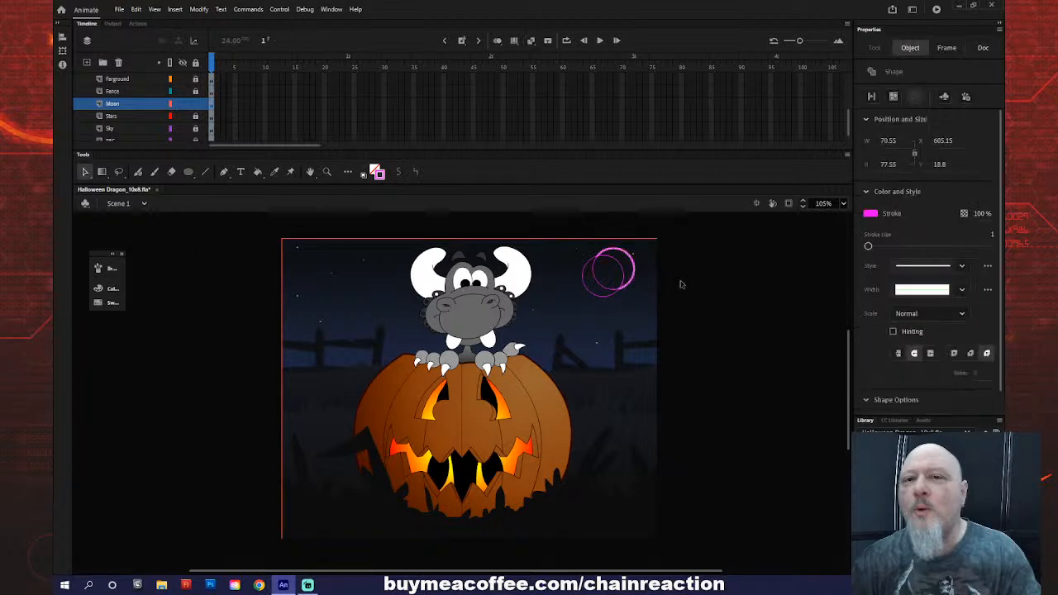
pyautogui.click(770, 248)
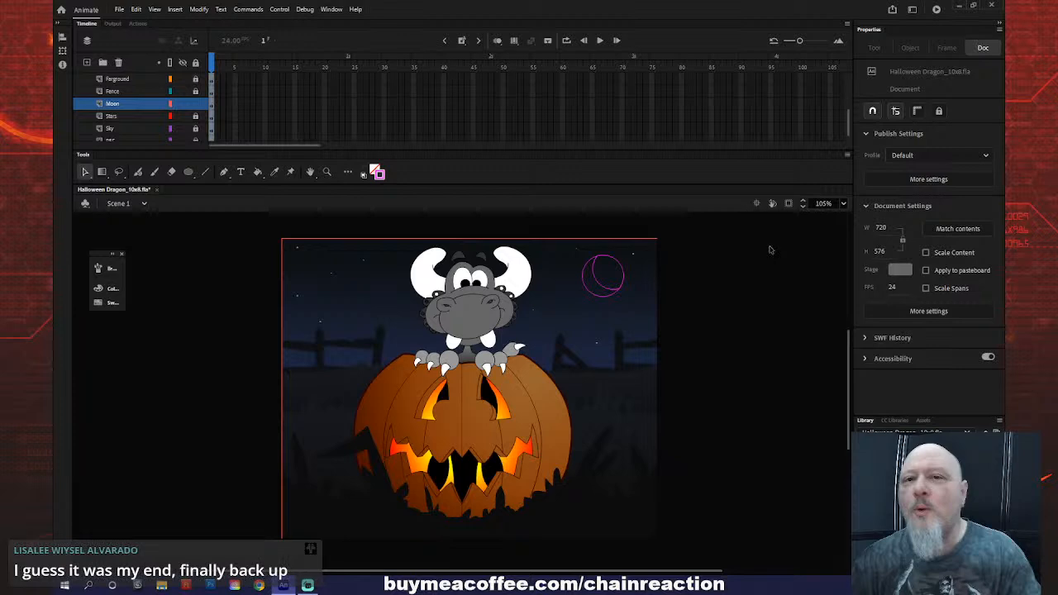
# - Sample the white of the dragon's horn and fill the crescent with it, undoing the first fill and refilling it
pyautogui.press('i')
pyautogui.click(524, 281)
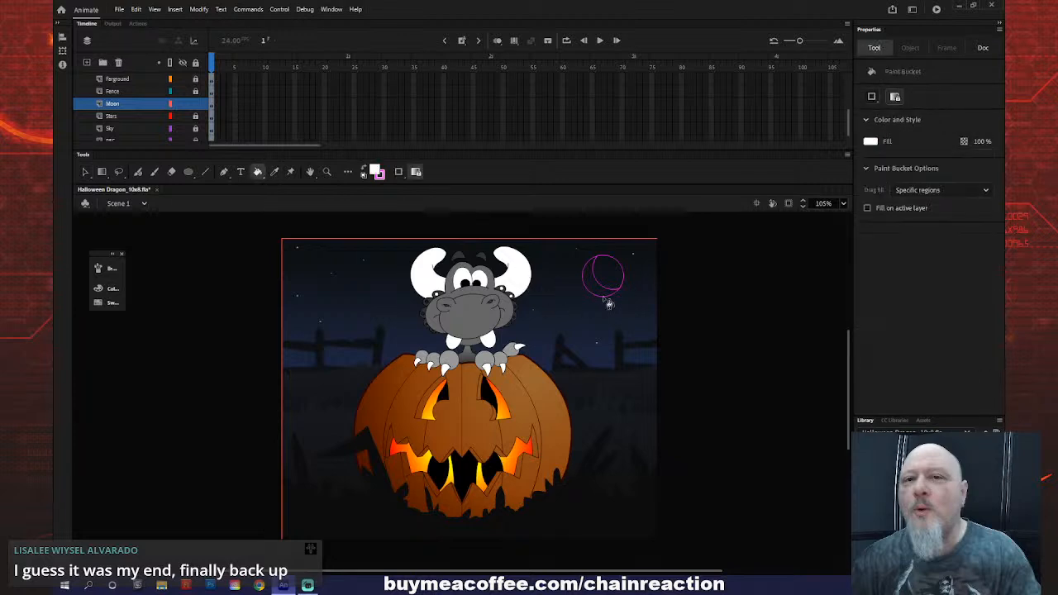
pyautogui.click(606, 296)
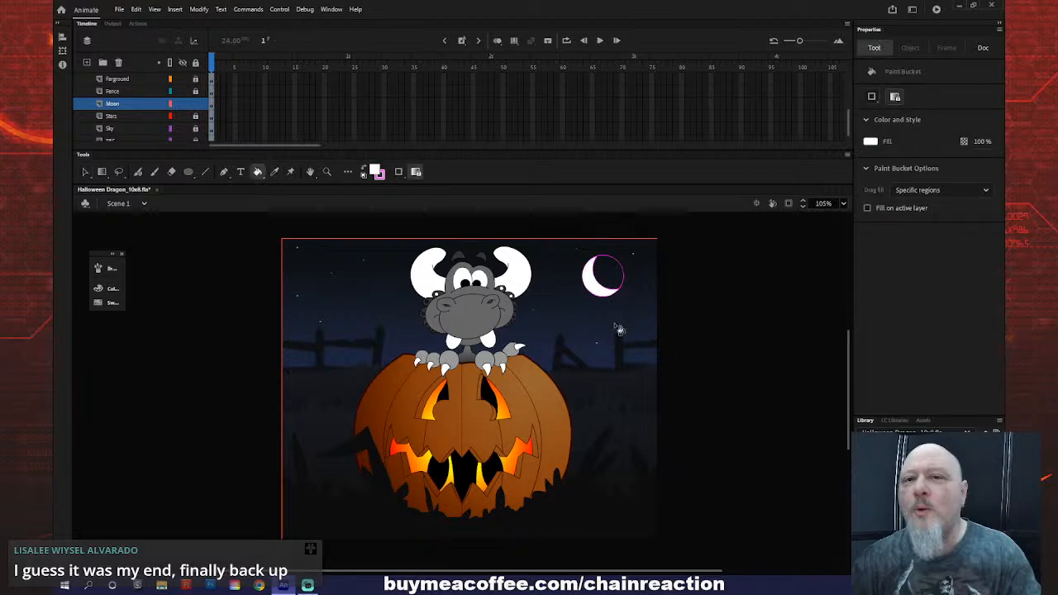
pyautogui.hotkey('ctrl', 'z')
pyautogui.click(398, 172)
pyautogui.click(441, 172)
pyautogui.click(593, 283)
# - Fill the moon's shadowed part with the dark color sampled from the fence and delete the magenta outlines
pyautogui.press('i')
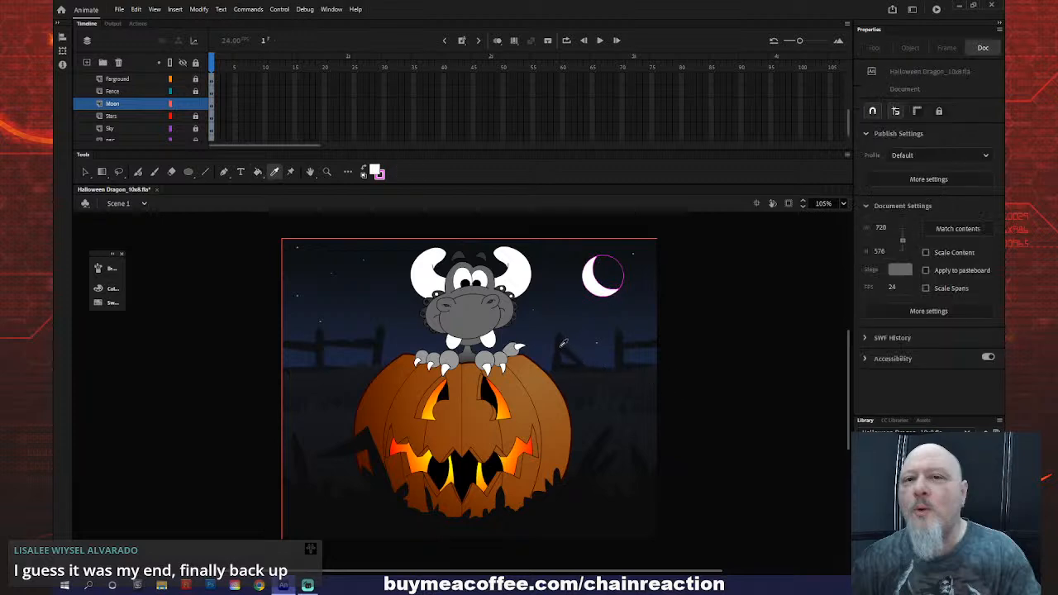
pyautogui.click(560, 348)
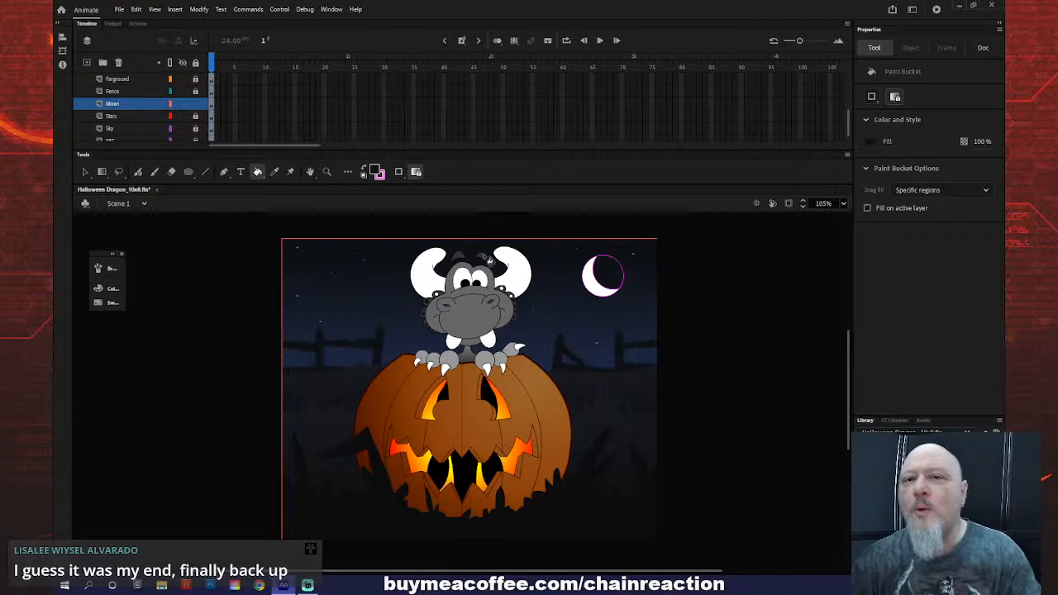
pyautogui.click(84, 172)
pyautogui.click(631, 277)
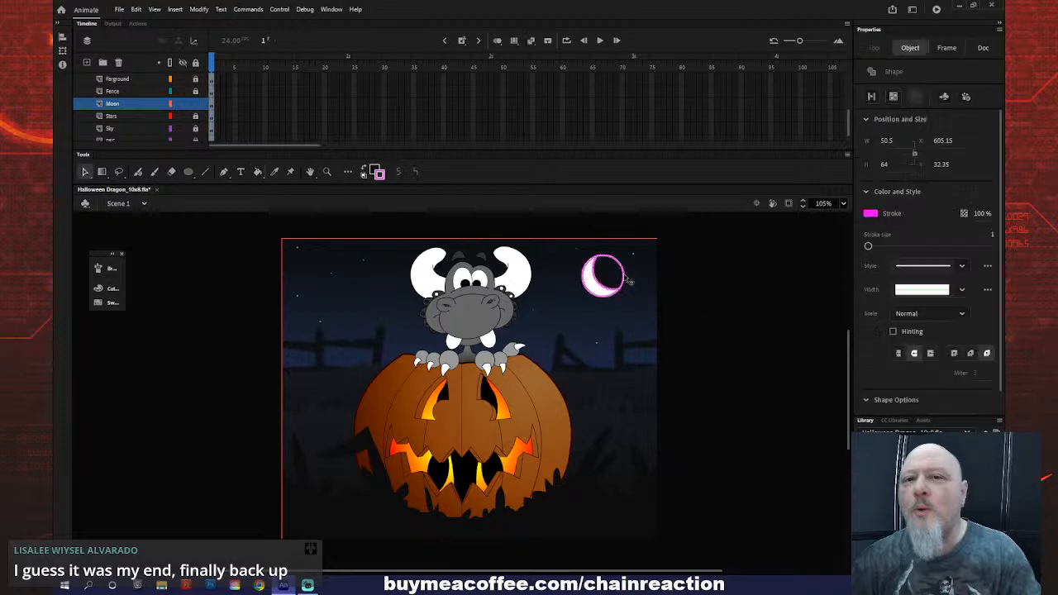
pyautogui.click(653, 278)
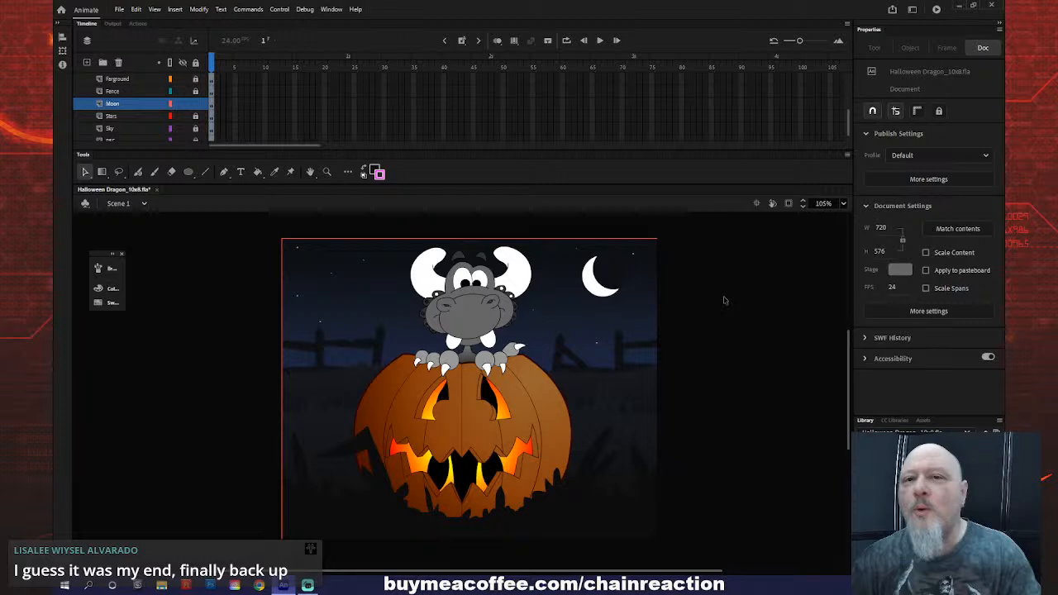
# - Select all the artwork on the Moon layer and convert it to a Movie Clip symbol named Moon
pyautogui.click(616, 293)
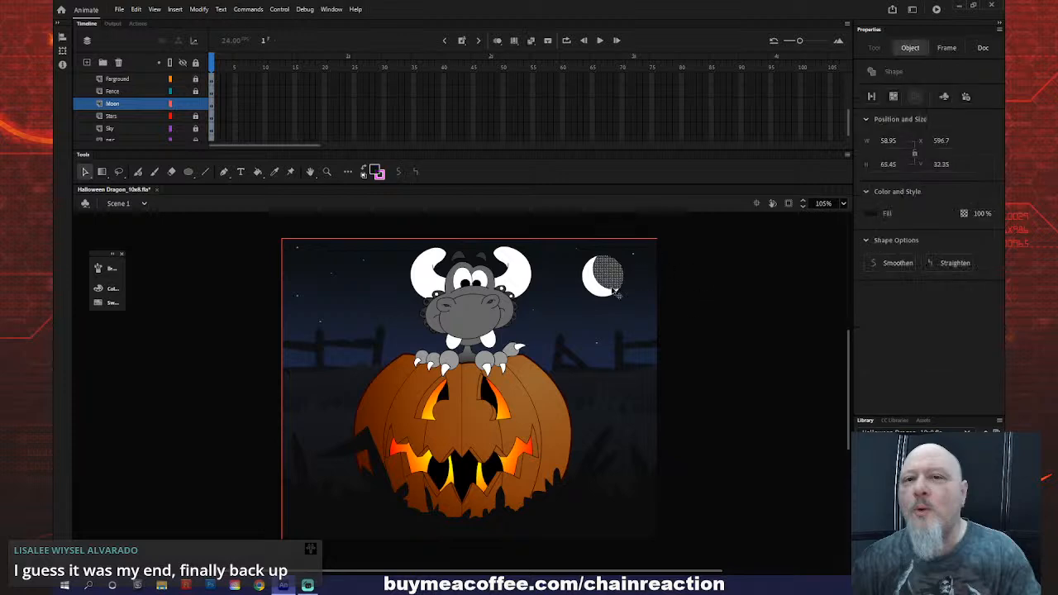
pyautogui.click(142, 106)
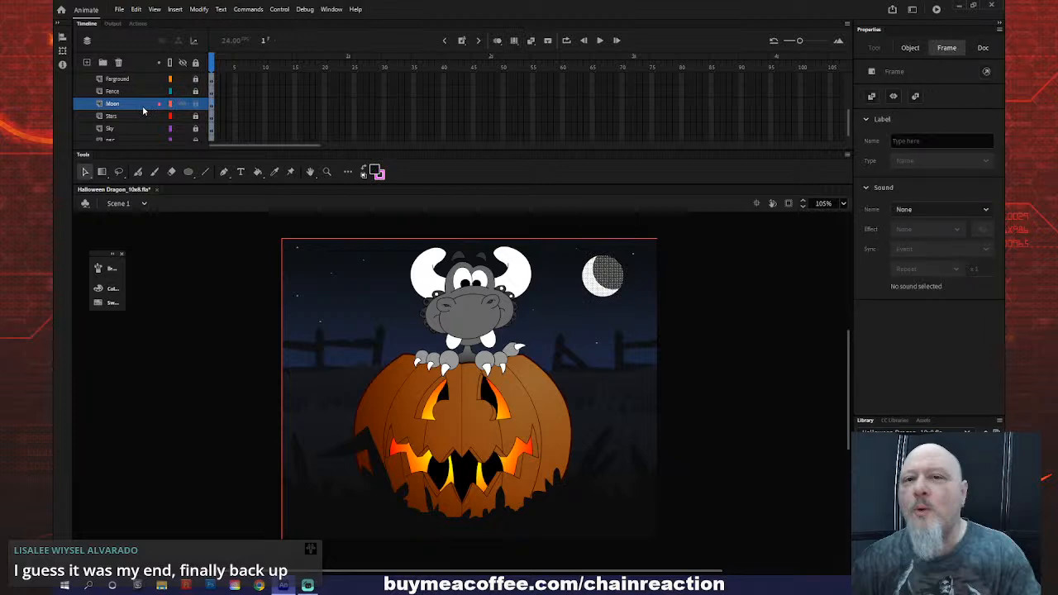
pyautogui.press('F8')
pyautogui.write('Moon')
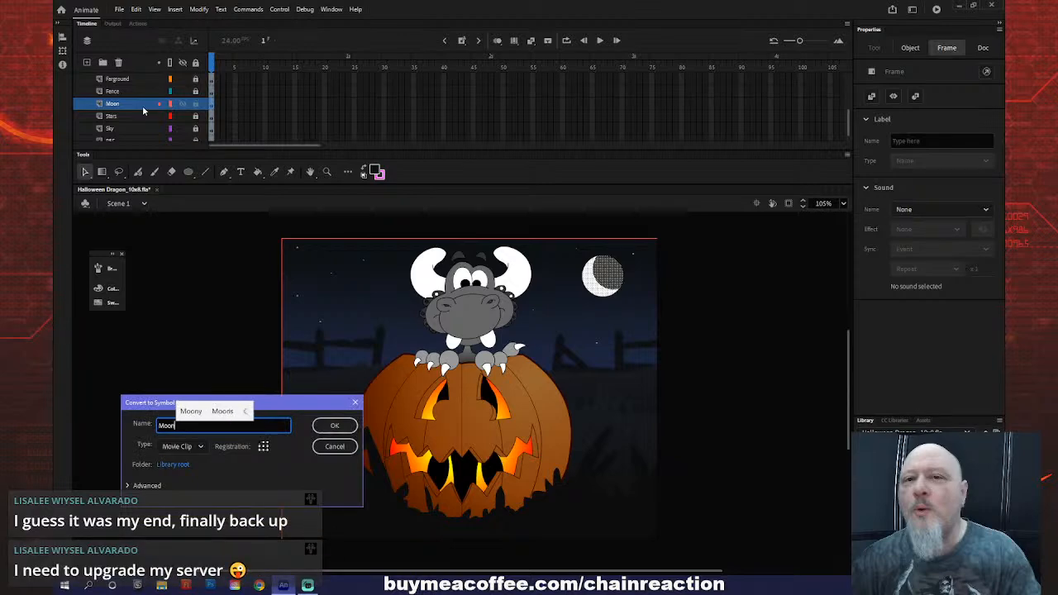
pyautogui.press('Return')
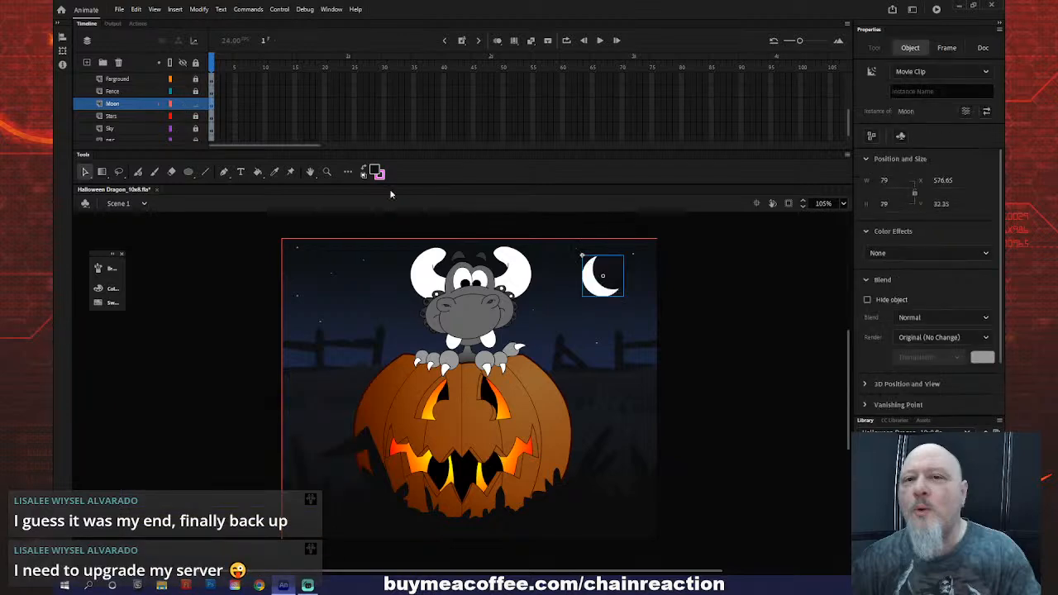
# - Open the Moon symbol for editing and rename its only layer Moon
pyautogui.doubleClick(600, 294)
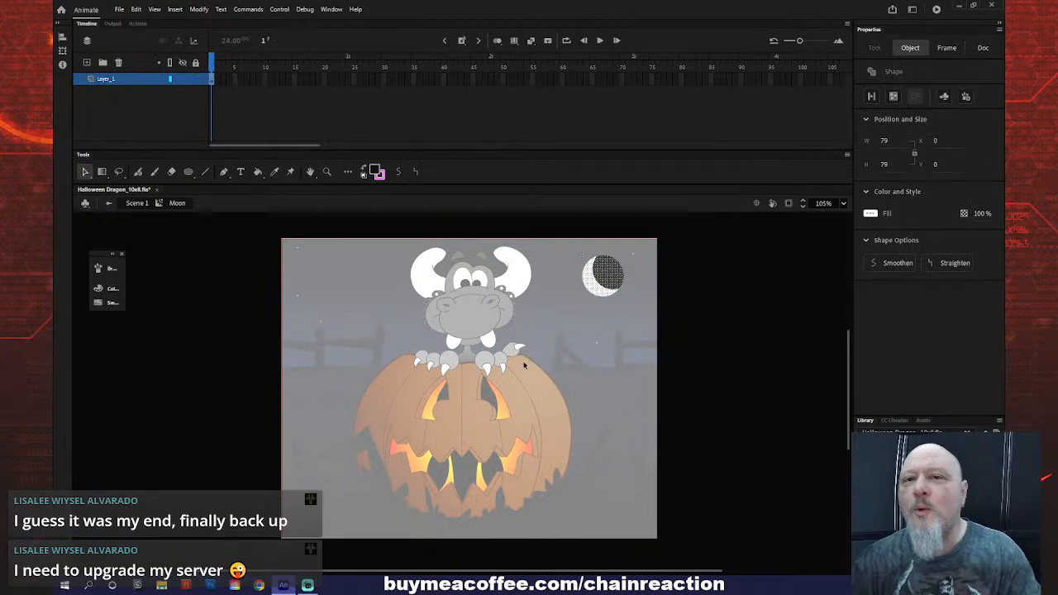
pyautogui.doubleClick(121, 80)
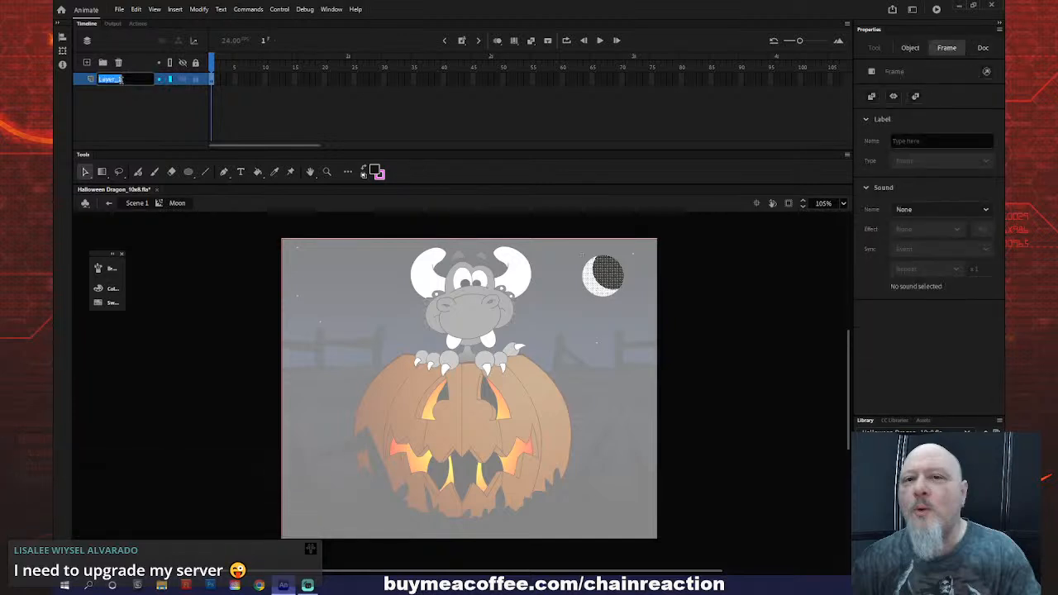
pyautogui.write('Moon')
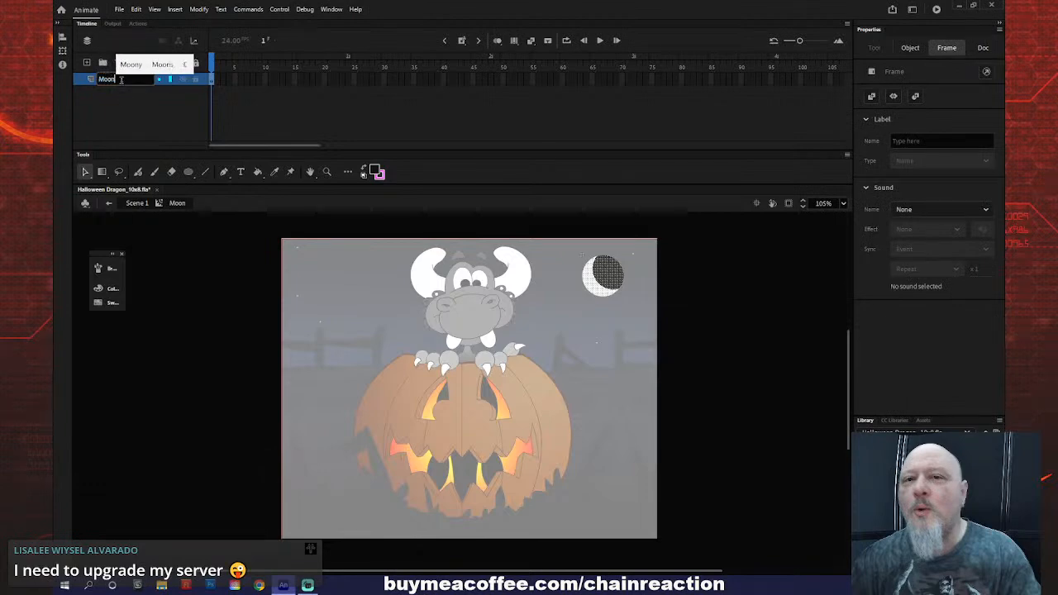
pyautogui.press('Return')
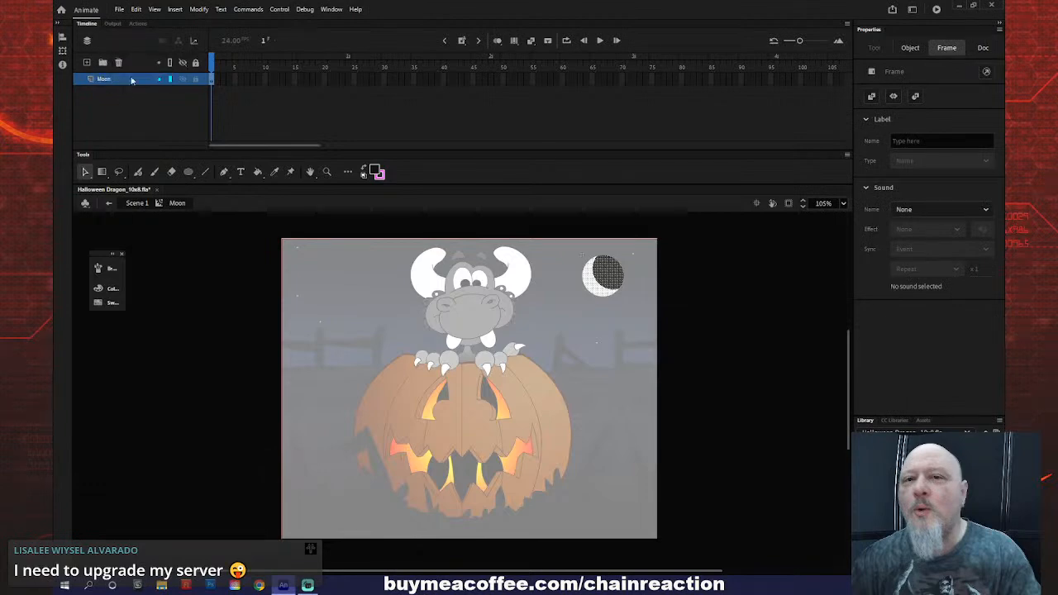
# - Add a layer beneath the Moon layer inside the symbol and name it Glow
pyautogui.rightClick(138, 80)
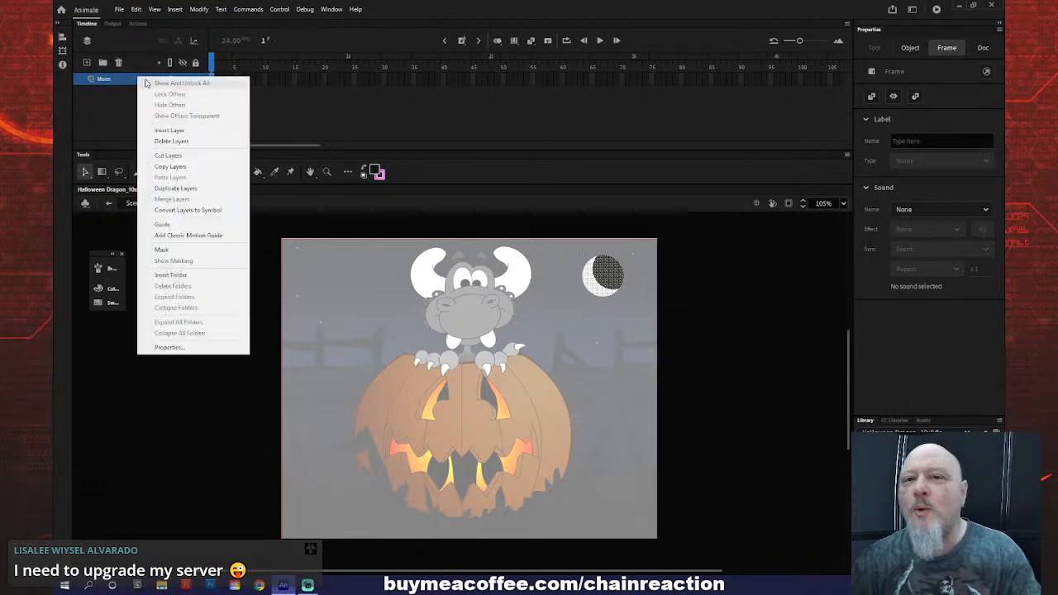
pyautogui.click(164, 132)
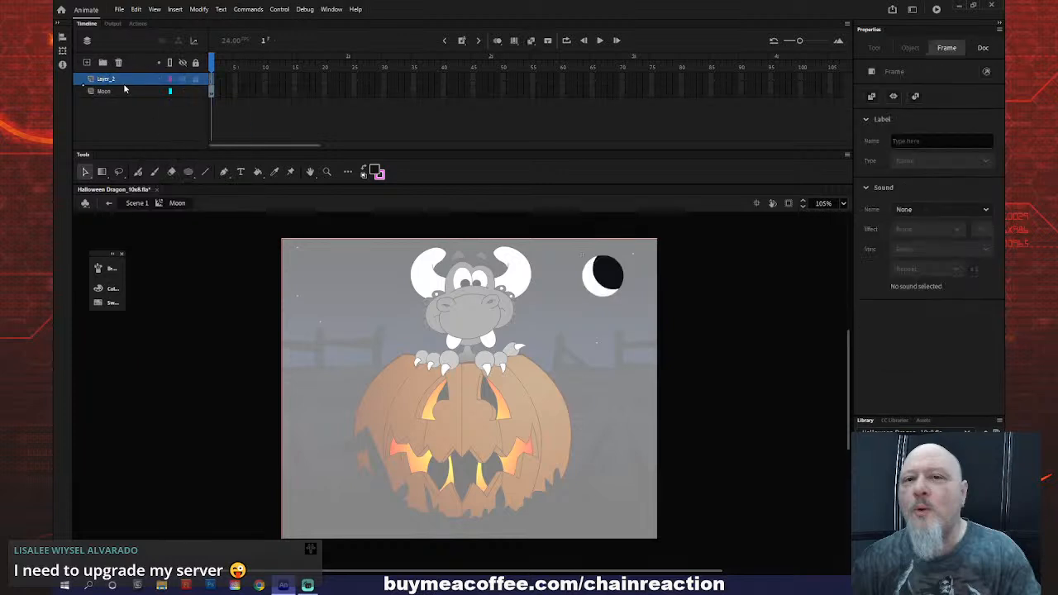
pyautogui.doubleClick(111, 93)
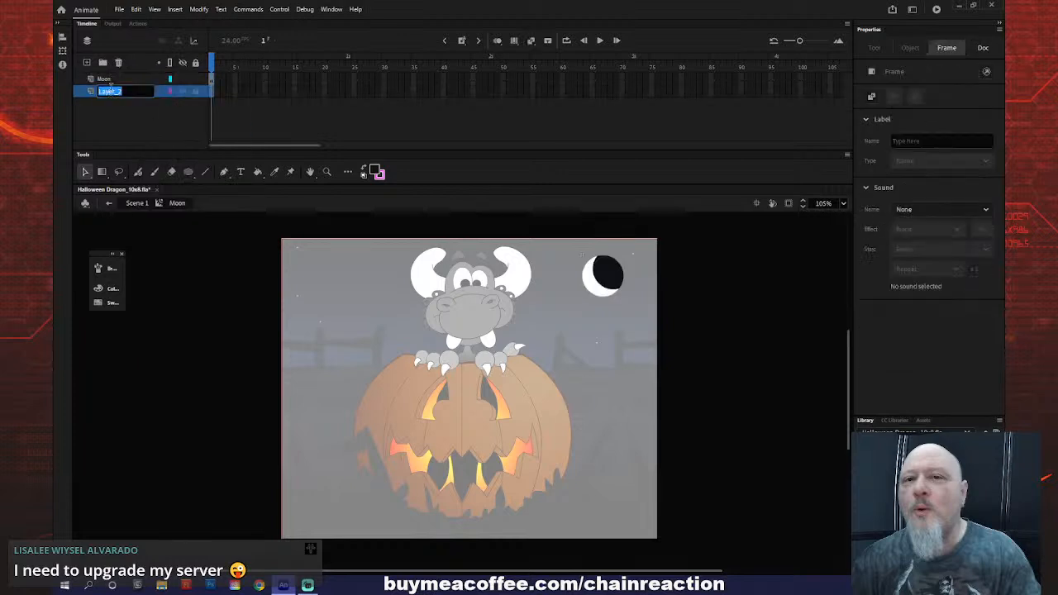
pyautogui.write('Glow')
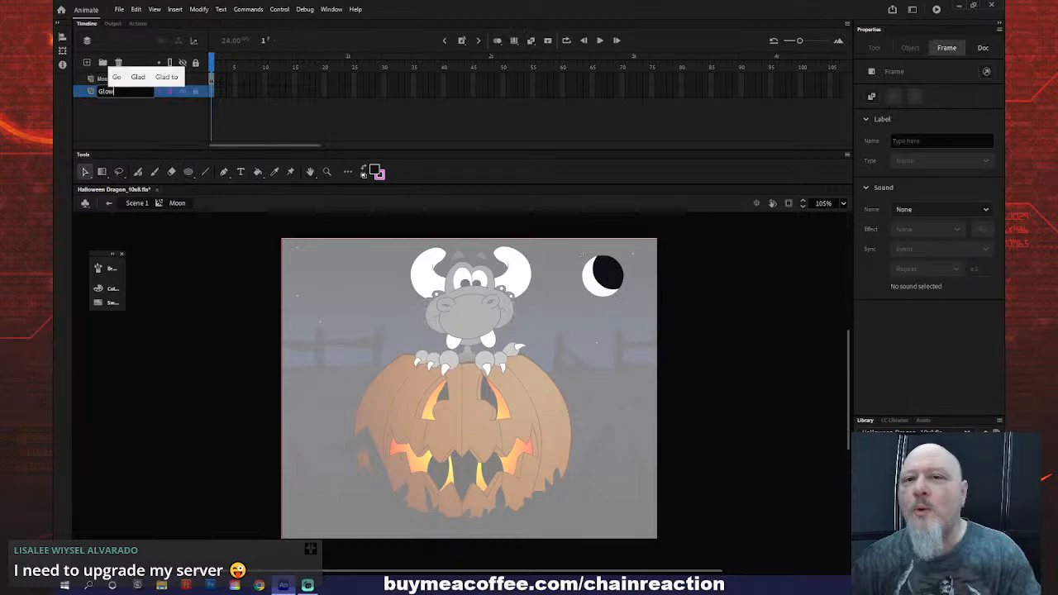
pyautogui.press('Return')
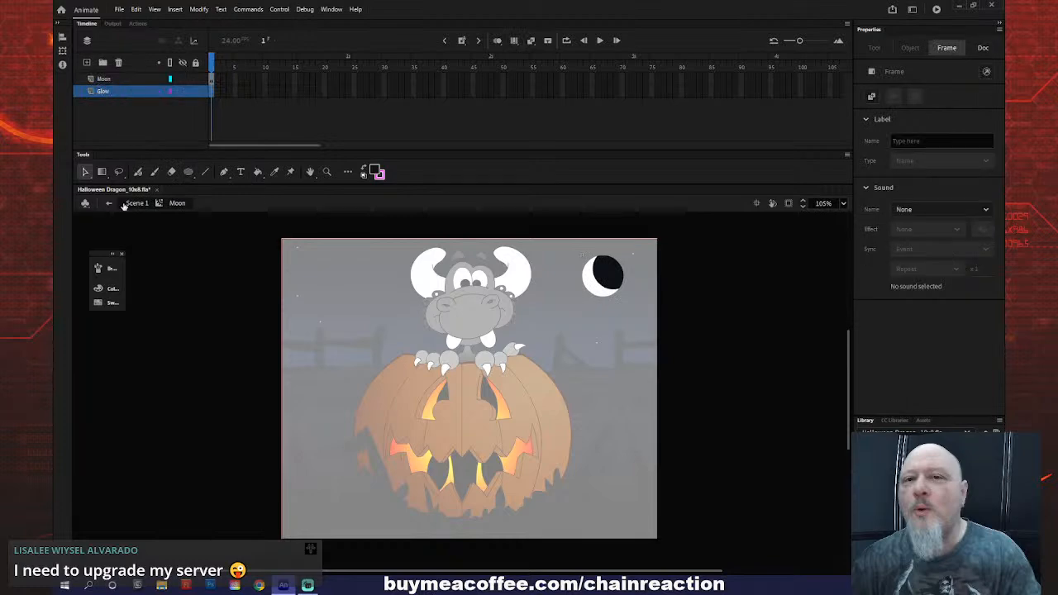
# - Draw a circle about 171 px wide on the Glow layer, beside the stage, and delete its magenta outline
pyautogui.click(189, 172)
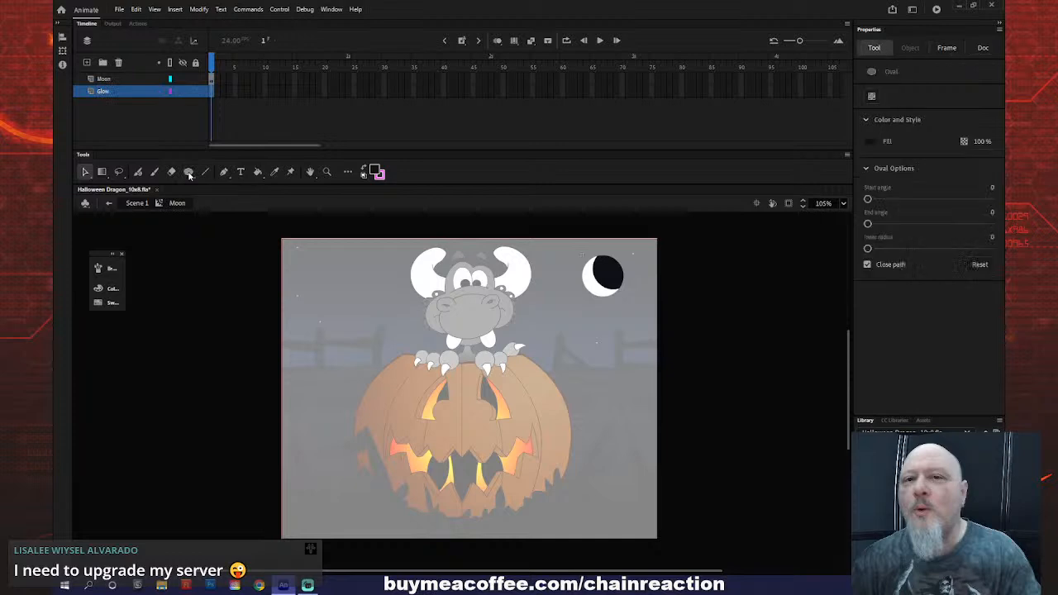
pyautogui.moveTo(166, 275); pyautogui.dragTo(253, 364)
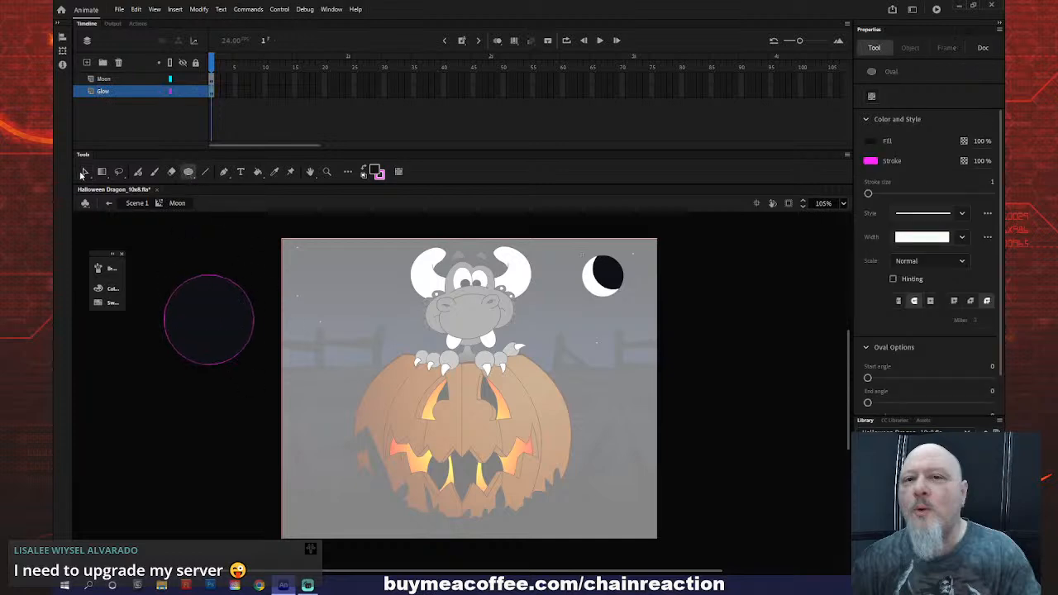
pyautogui.click(85, 172)
pyautogui.click(208, 277)
pyautogui.press('Delete')
# - Fill the Glow circle with red FF0000 and center it behind the moon at X -48.4, Y -38.65
pyautogui.click(207, 316)
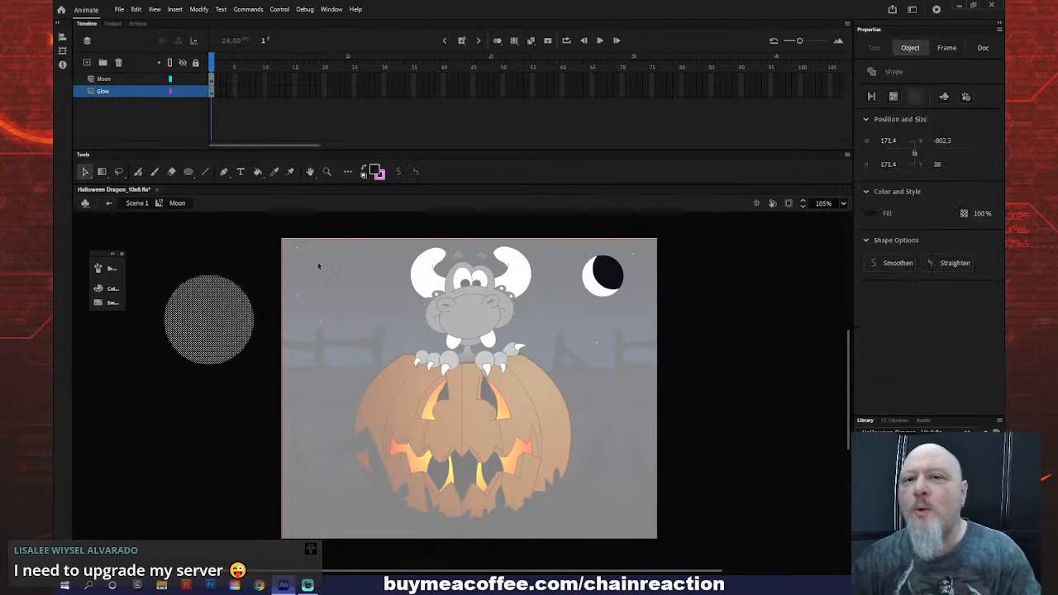
pyautogui.click(376, 172)
pyautogui.click(420, 242)
pyautogui.moveTo(202, 306); pyautogui.dragTo(603, 276)
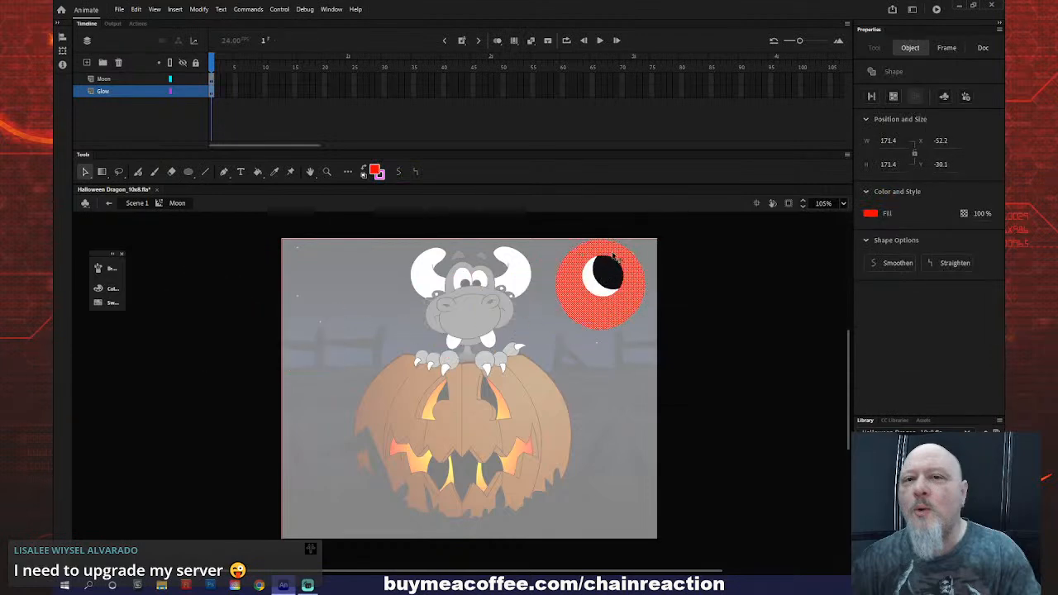
pyautogui.press('Up')
pyautogui.press('Up')
pyautogui.press('Up')
pyautogui.press('Up')
pyautogui.press('Up')
pyautogui.press('Right')
pyautogui.press('Right')
pyautogui.press('Up')
pyautogui.press('Up')
pyautogui.press('Up')
# - Change the Glow circle's fill to a radial gradient with white FFFFFF as its center color
pyautogui.click(105, 287)
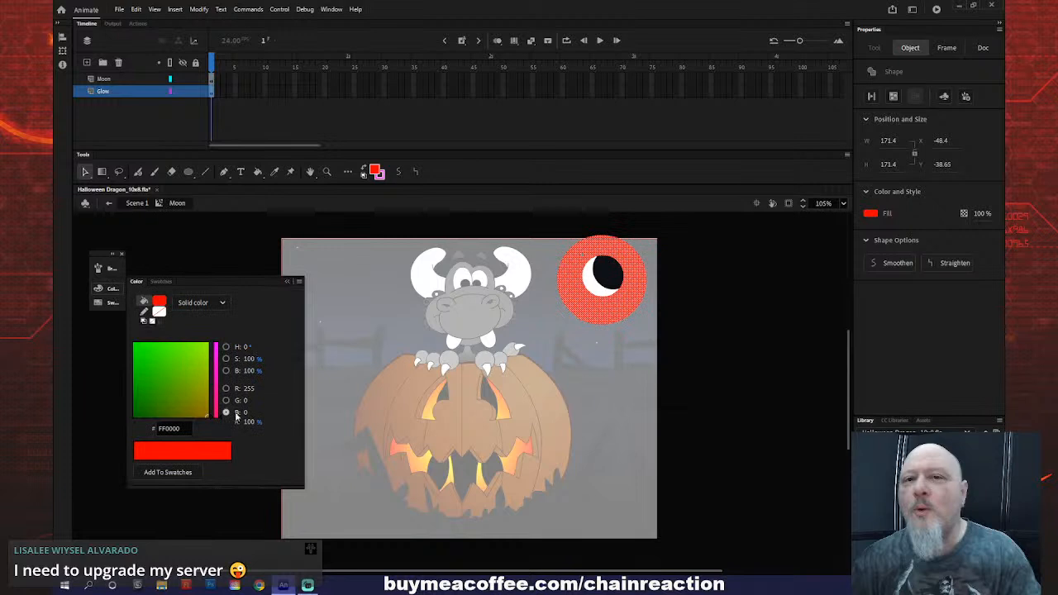
pyautogui.click(223, 304)
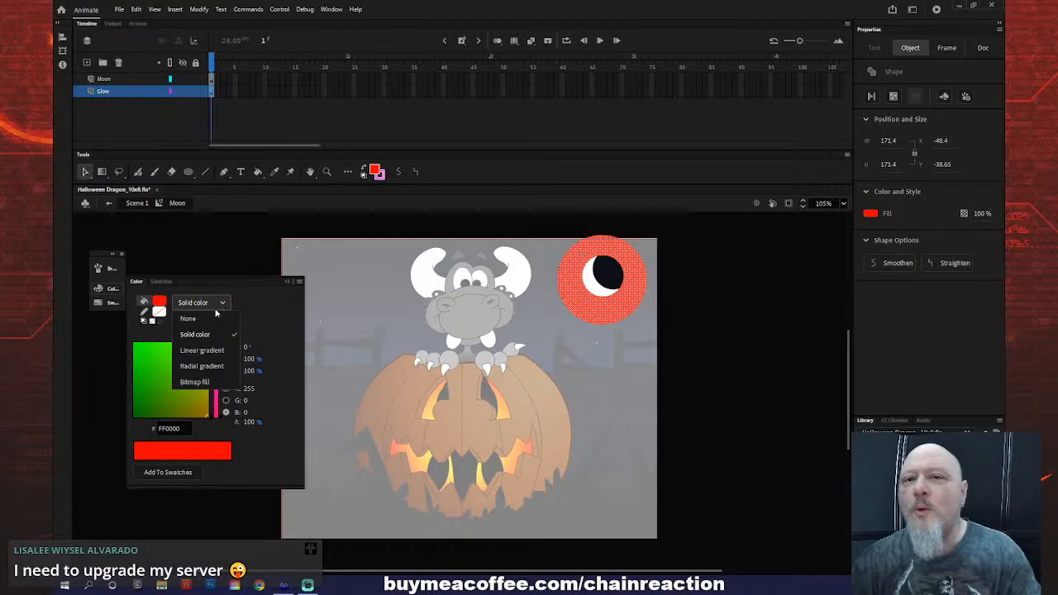
pyautogui.click(200, 366)
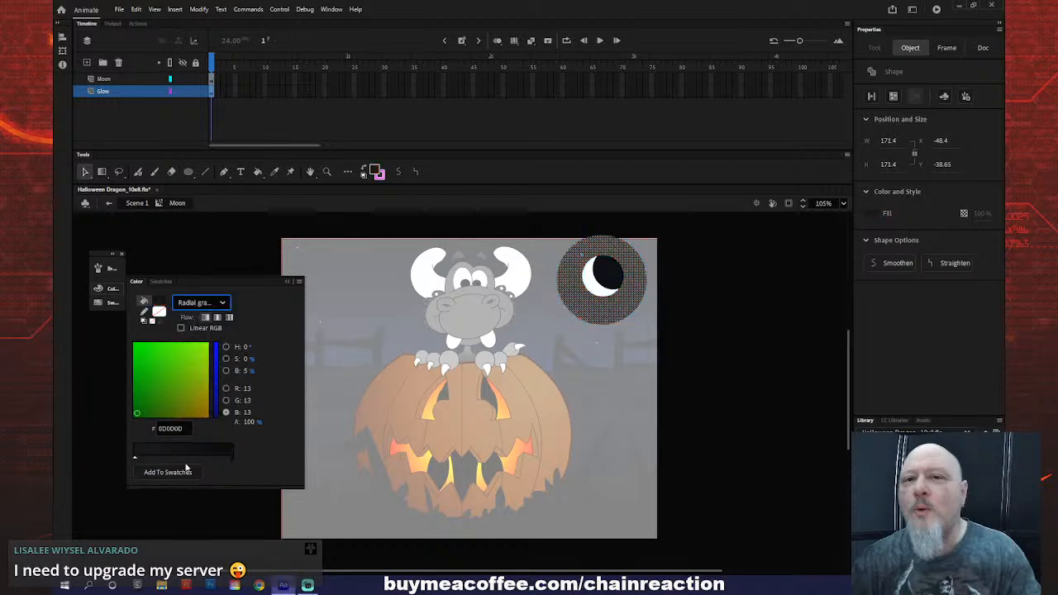
pyautogui.doubleClick(134, 461)
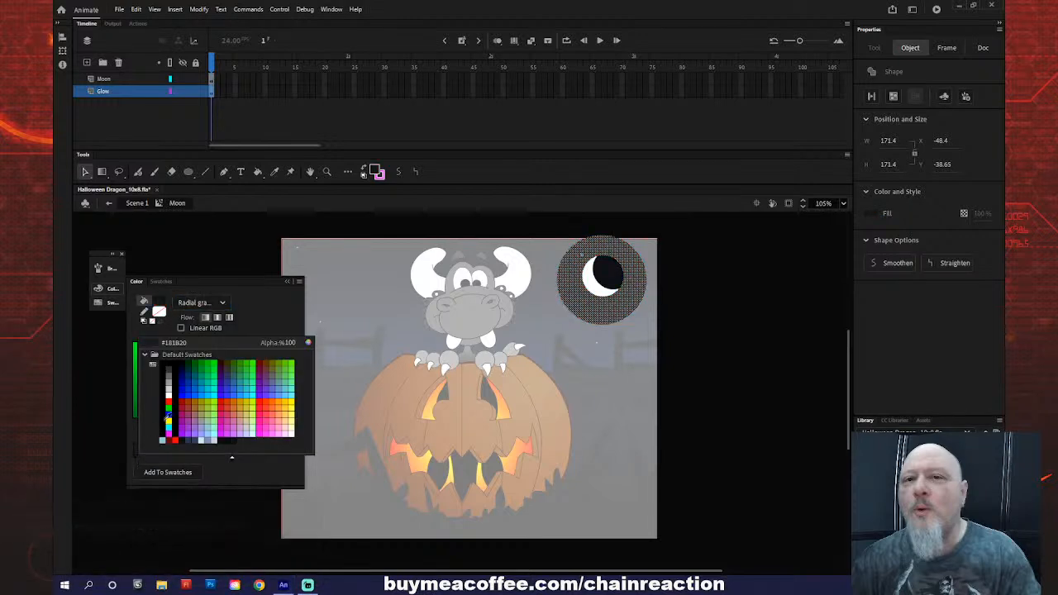
pyautogui.click(169, 394)
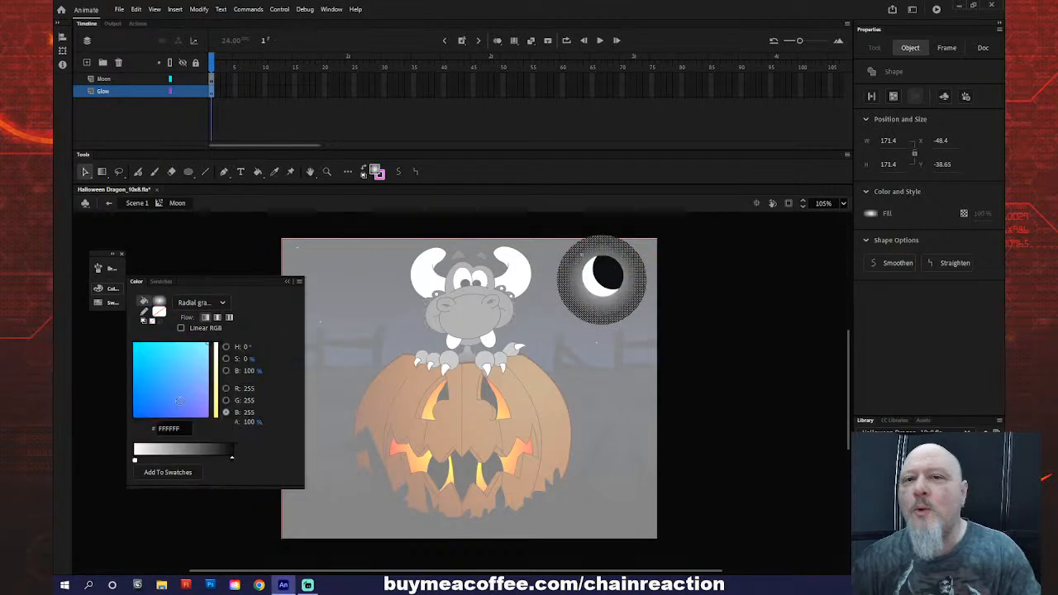
# - Set the alpha of the glow gradient's dark outer color stop to 0%
pyautogui.click(233, 457)
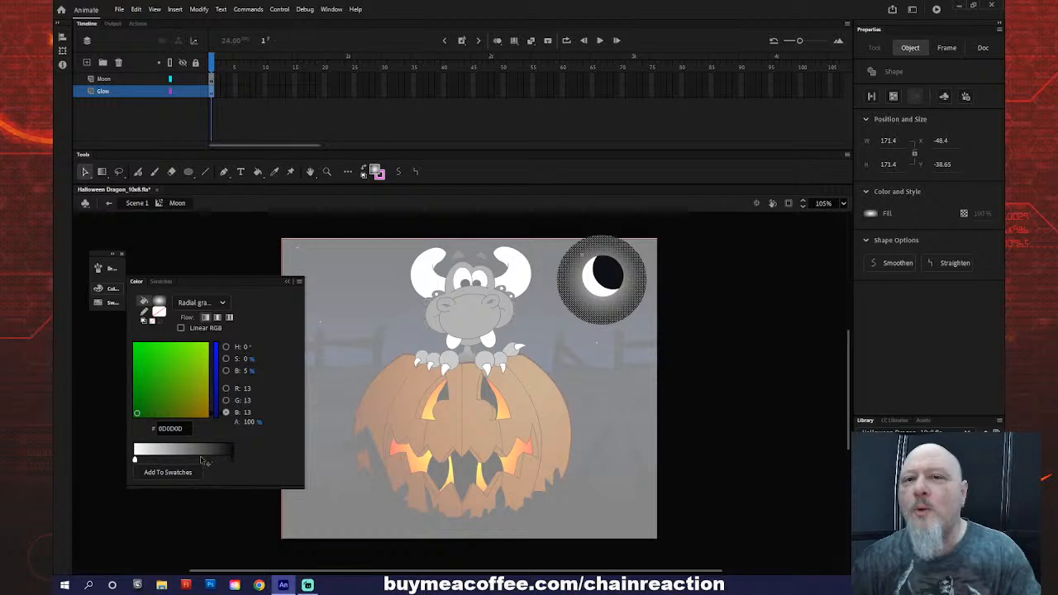
pyautogui.moveTo(249, 422); pyautogui.dragTo(121, 411)
pyautogui.click(245, 423)
pyautogui.write('0')
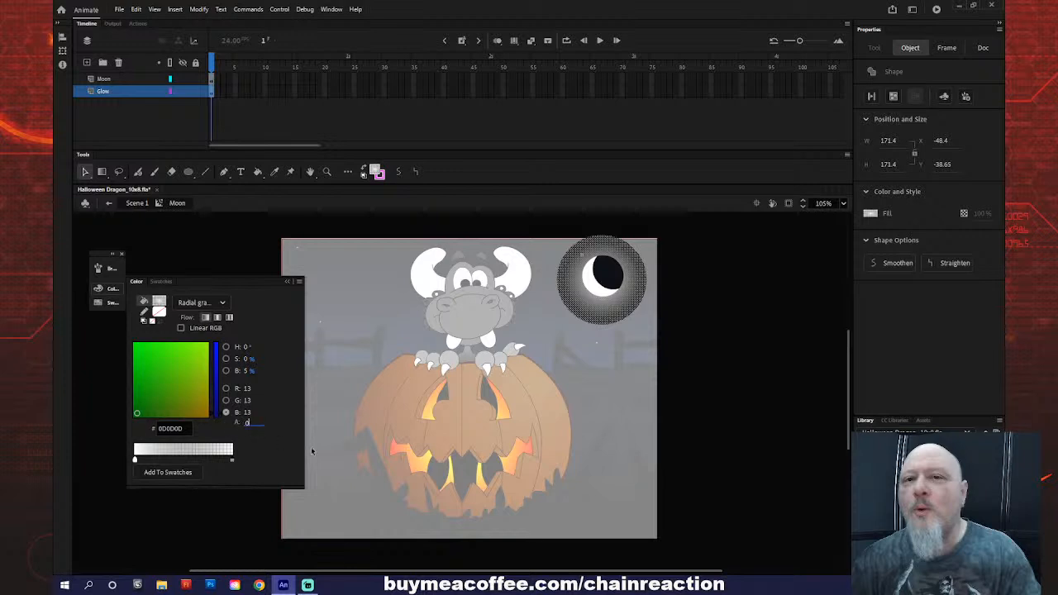
pyautogui.click(248, 515)
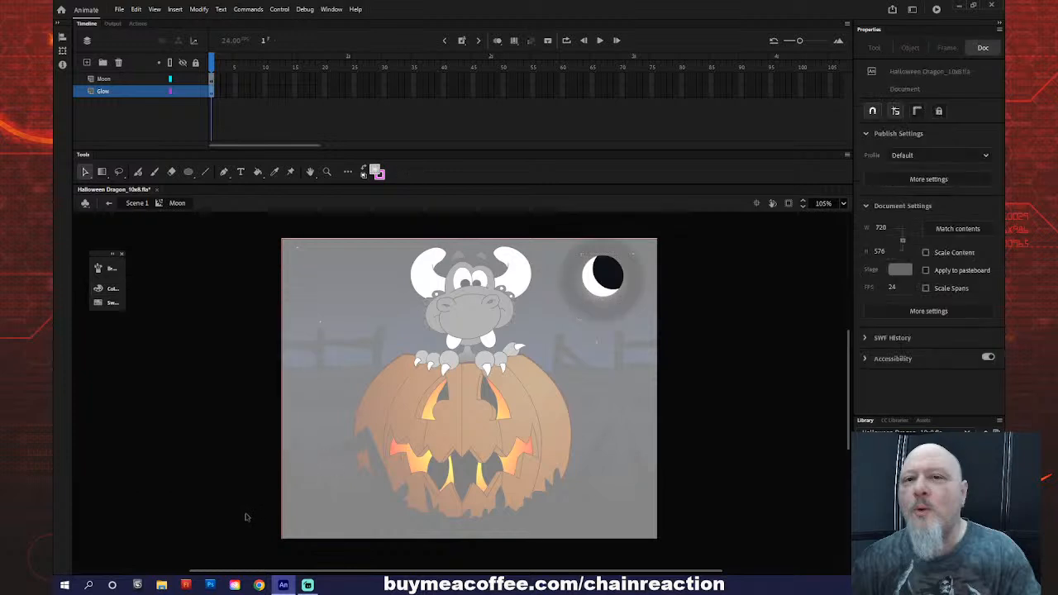
# - Try to adjust the size of the glow's radial gradient and the color of its outer stop
pyautogui.press('q')
pyautogui.click(592, 309)
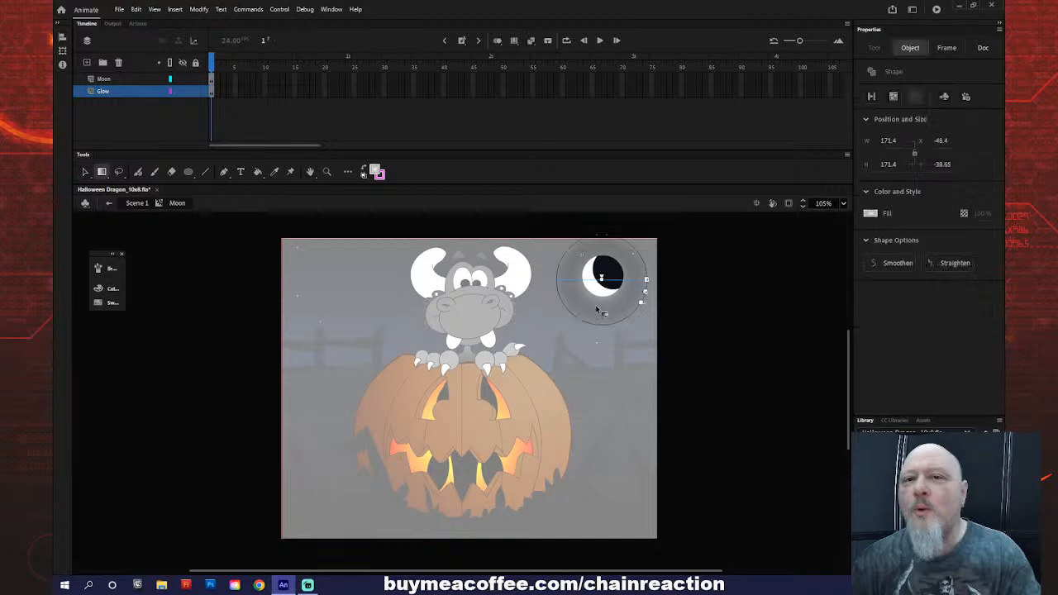
pyautogui.moveTo(647, 295)
pyautogui.mouseDown()
pyautogui.moveTo(672, 300)
pyautogui.moveTo(645, 299)
pyautogui.mouseUp()
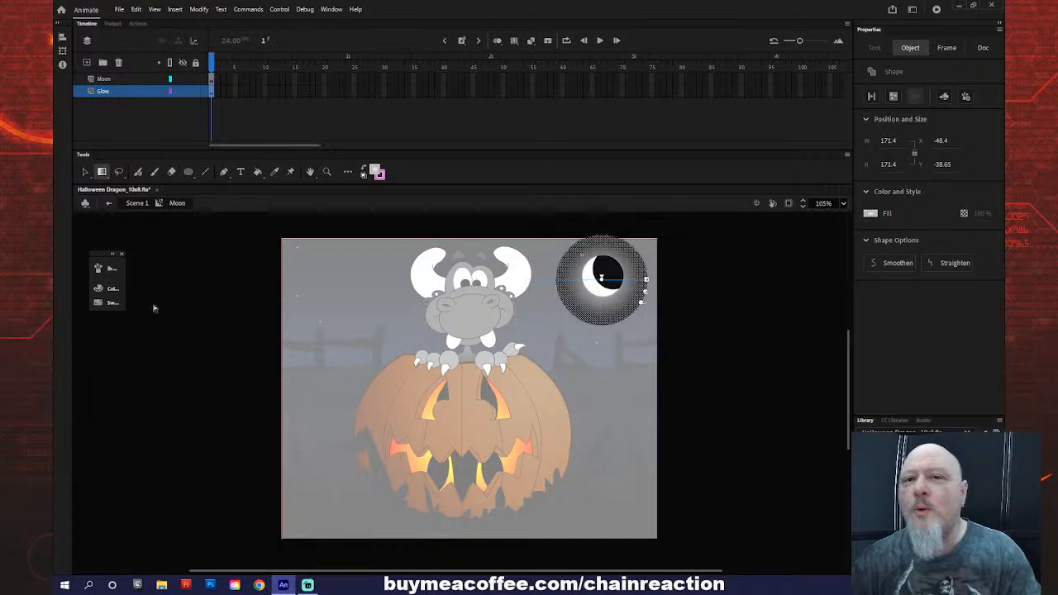
pyautogui.click(108, 288)
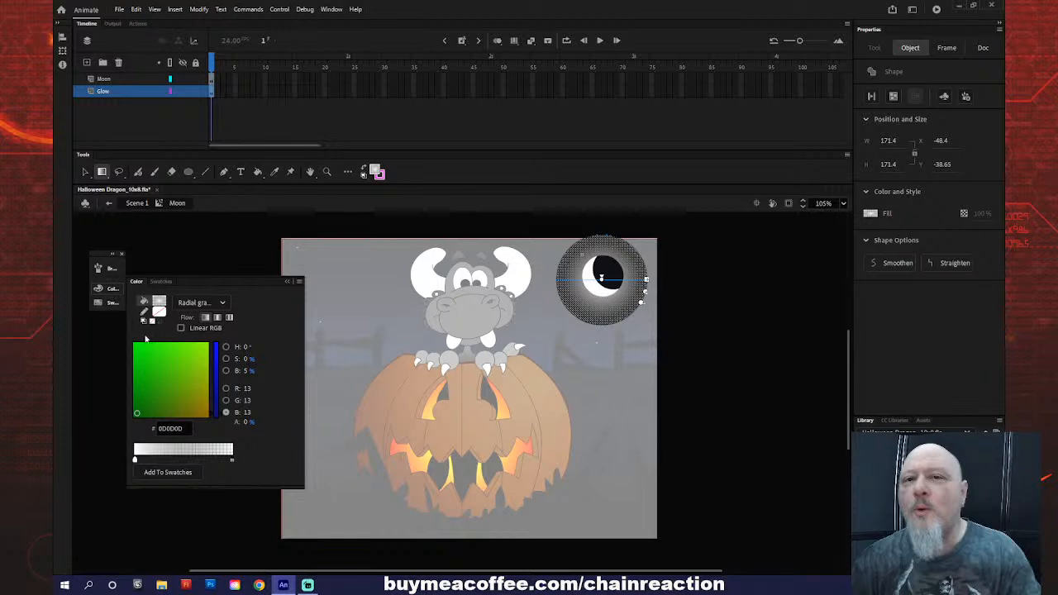
pyautogui.doubleClick(232, 460)
pyautogui.click(271, 393)
pyautogui.click(300, 281)
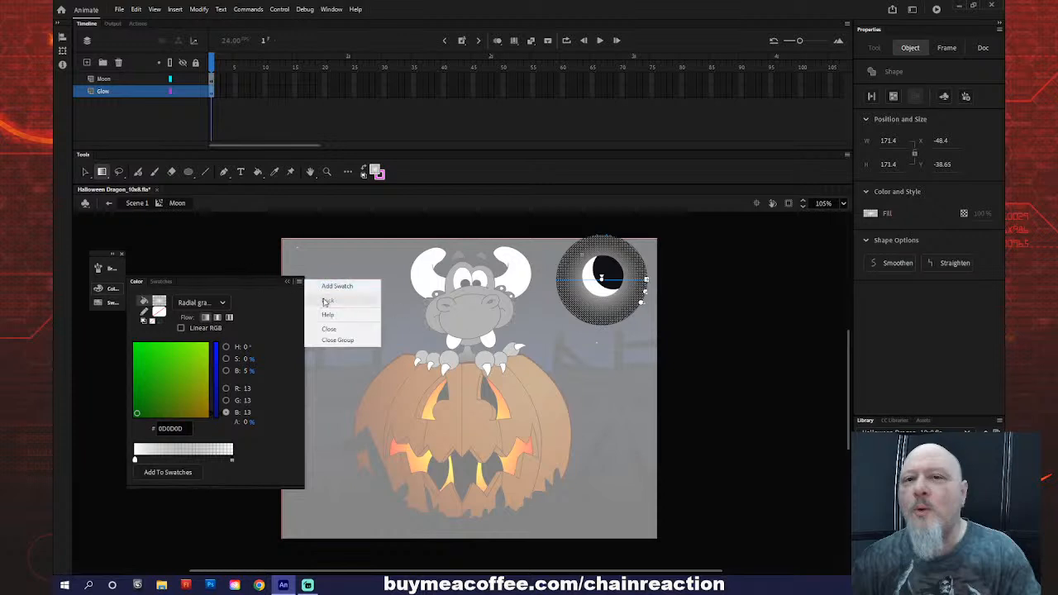
pyautogui.click(329, 329)
pyautogui.click(228, 267)
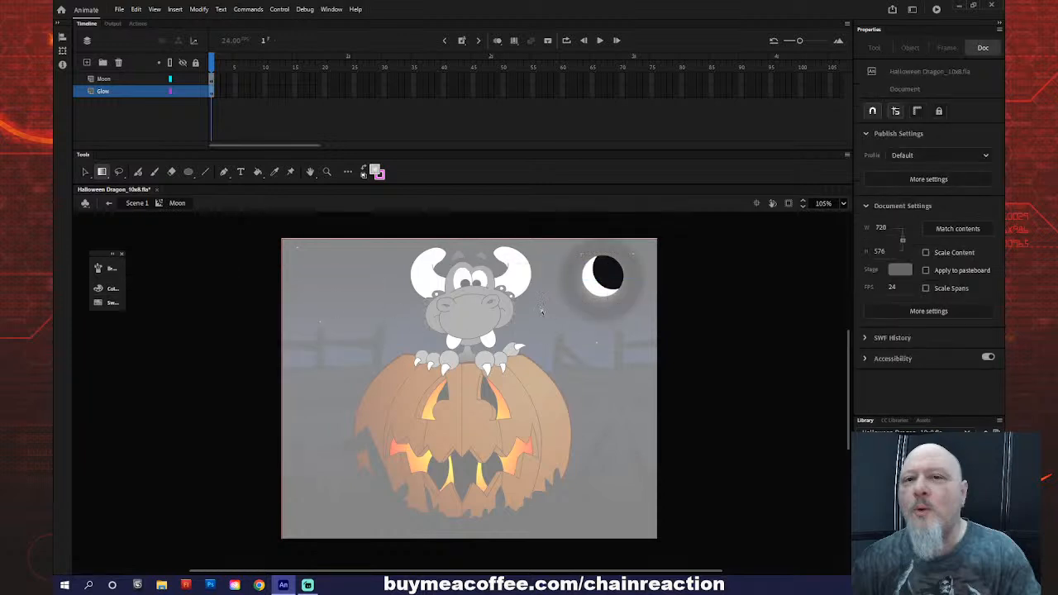
# - Nudge the Glow circle up and to the right to X -46.5, Y -43.4 to center it behind the moon
pyautogui.click(583, 300)
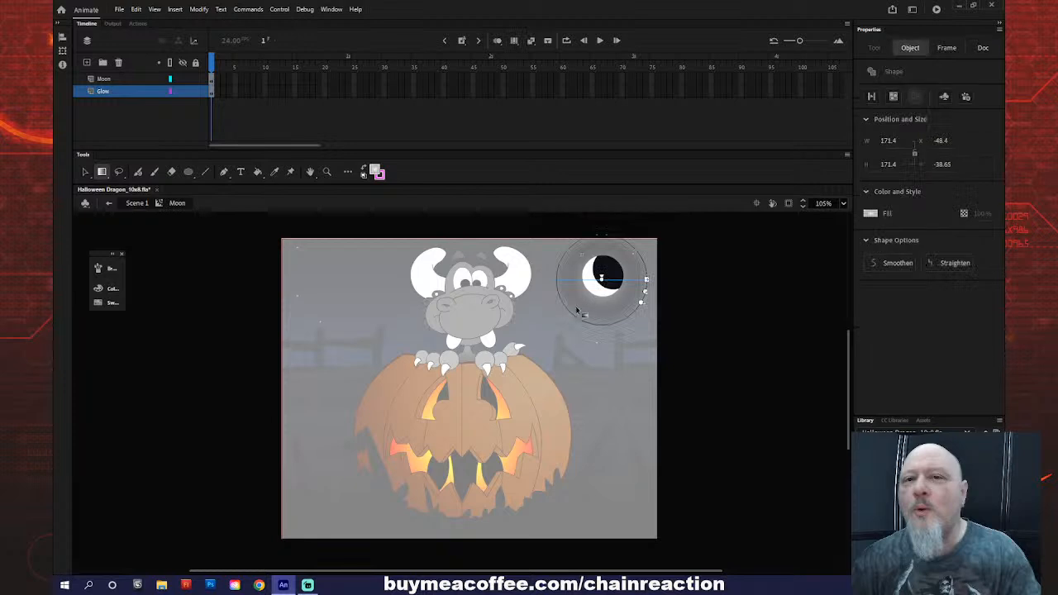
pyautogui.press('Up')
pyautogui.press('Up')
pyautogui.press('Right')
pyautogui.press('Right')
pyautogui.press('Up')
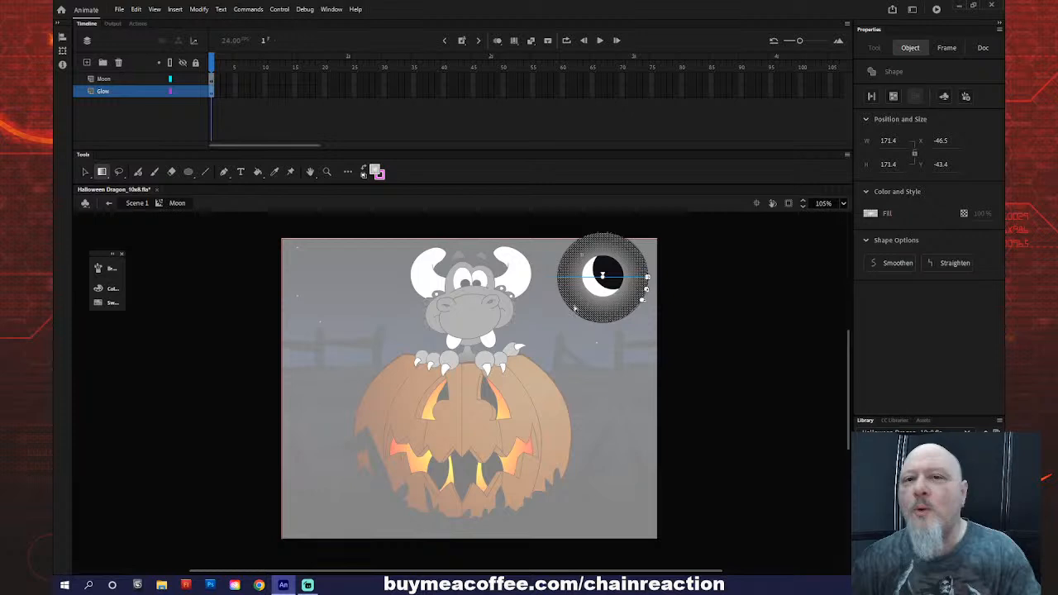
pyautogui.click(109, 291)
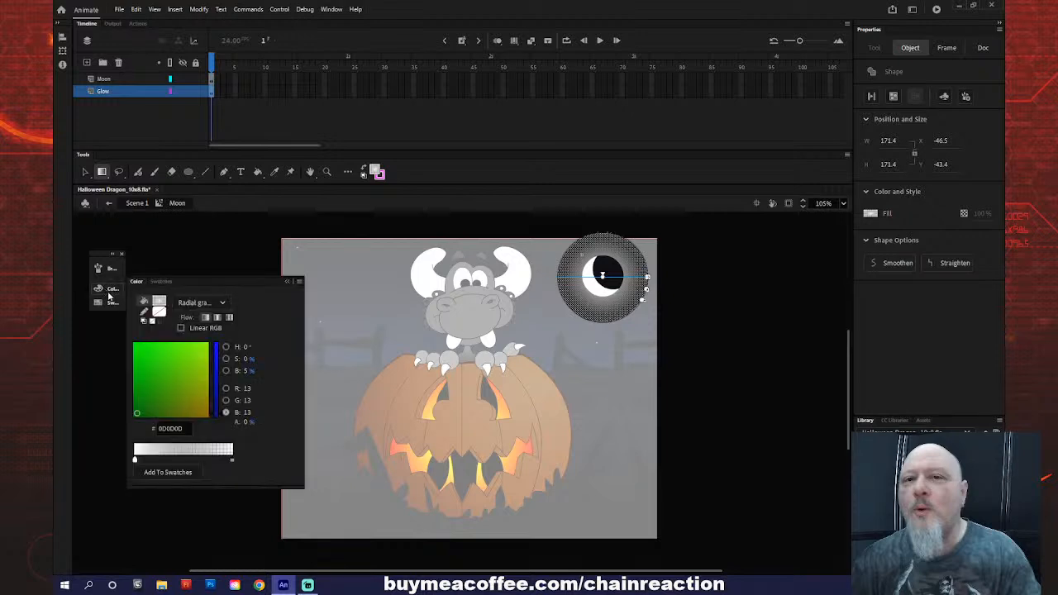
pyautogui.click(170, 248)
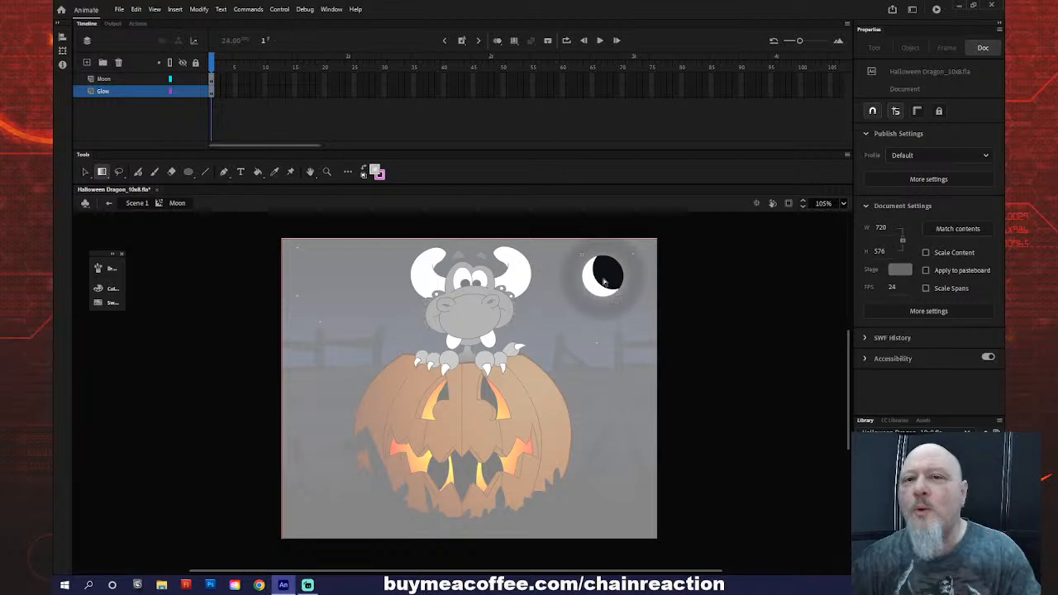
# - Lock the Moon layer and, with Lock Fill turned off, refill the Glow circle with the radial gradient centered on the moon
pyautogui.press('k')
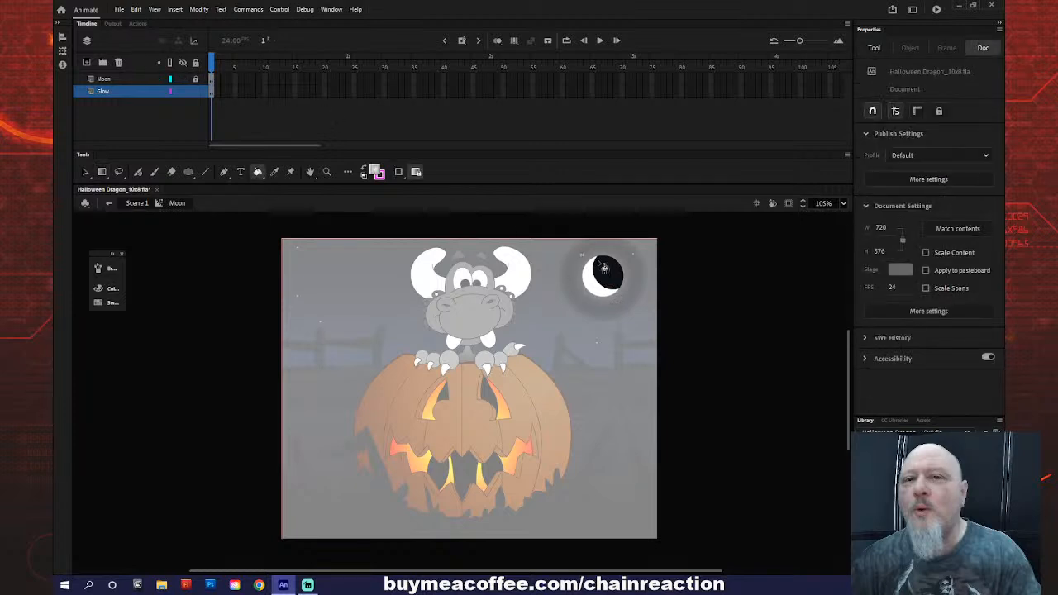
pyautogui.click(606, 280)
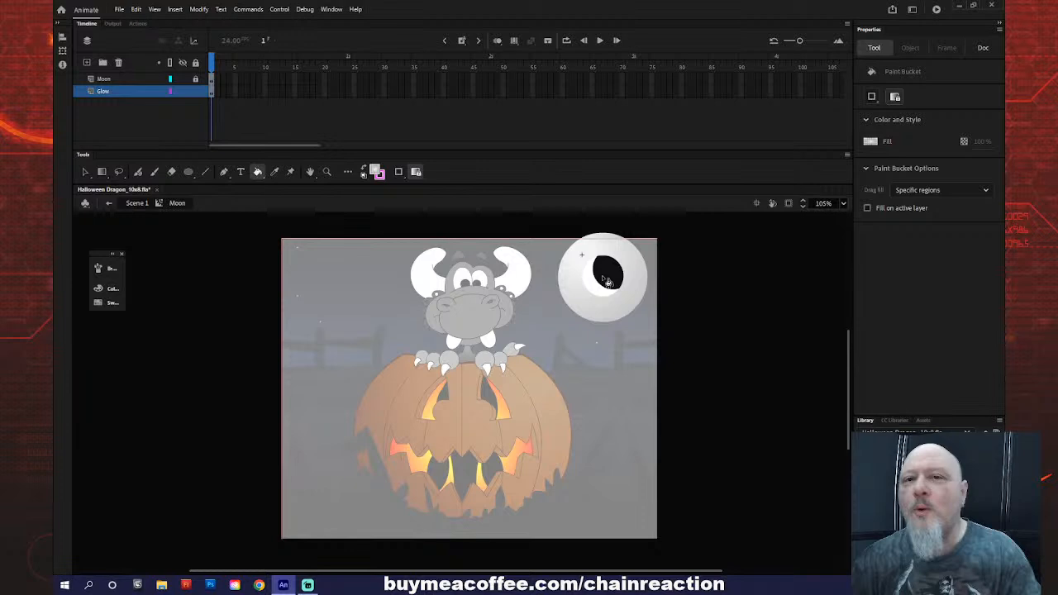
pyautogui.press('q')
pyautogui.click(604, 283)
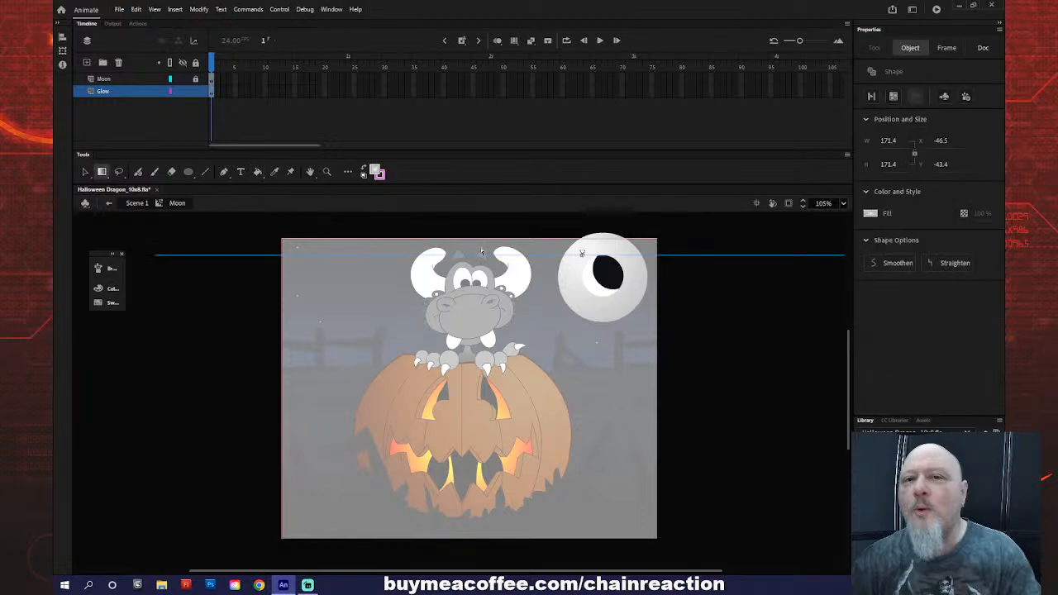
pyautogui.press('k')
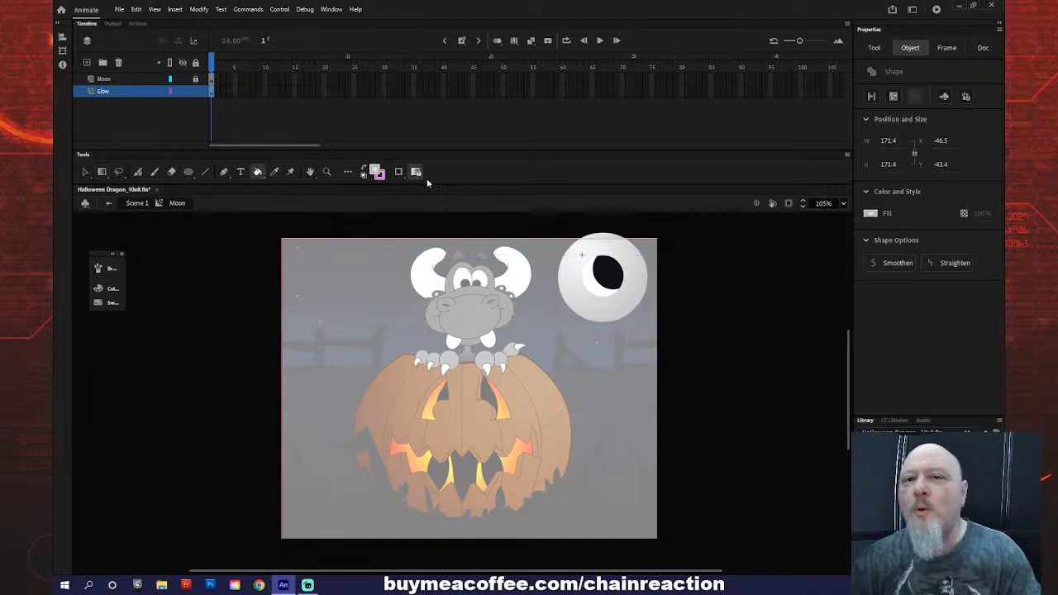
pyautogui.click(598, 279)
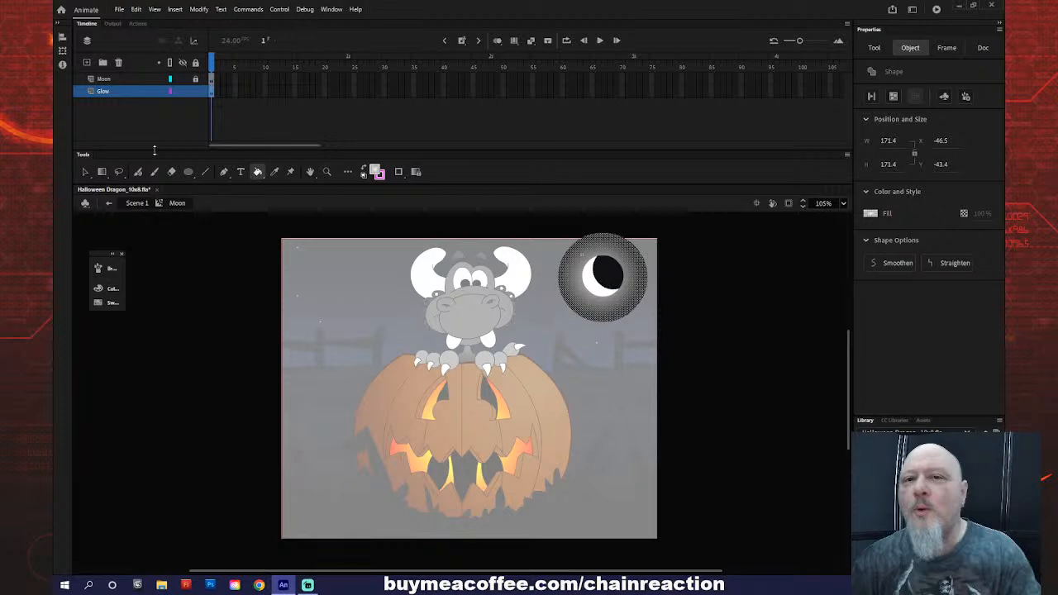
# - Recenter the Glow circle's radial gradient on the moon, shrink it to the circle's edge, and return to Scene 1
pyautogui.click(155, 142)
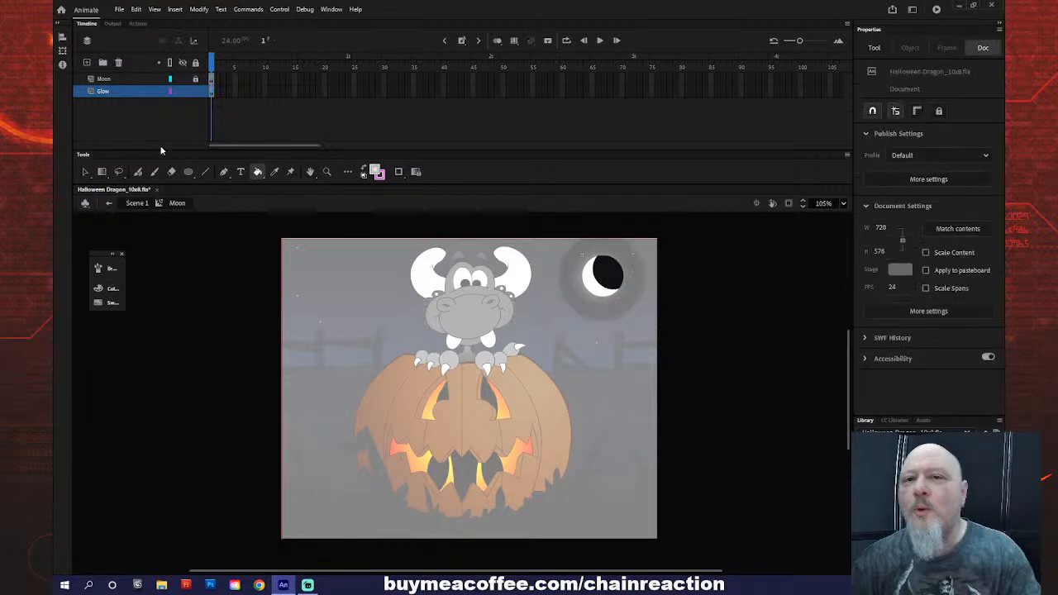
pyautogui.click(575, 302)
pyautogui.hotkey('ctrl', 'z')
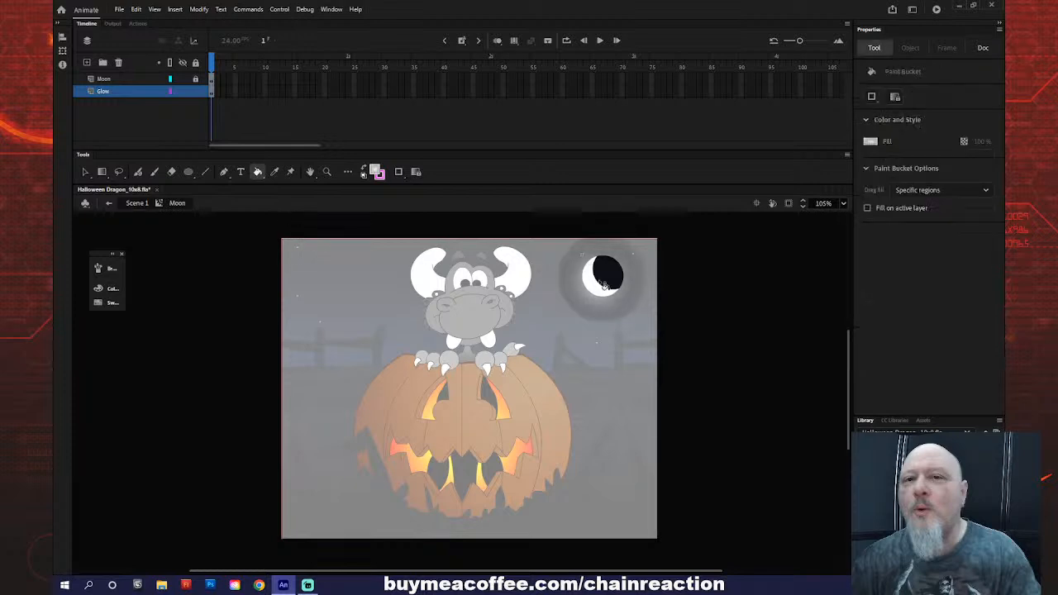
pyautogui.press('q')
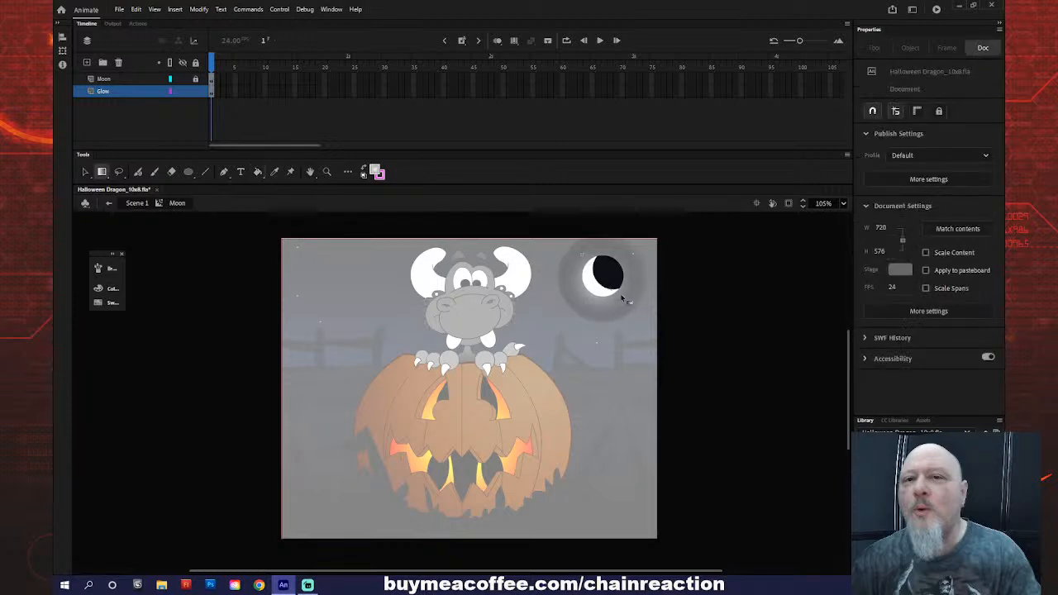
pyautogui.click(616, 300)
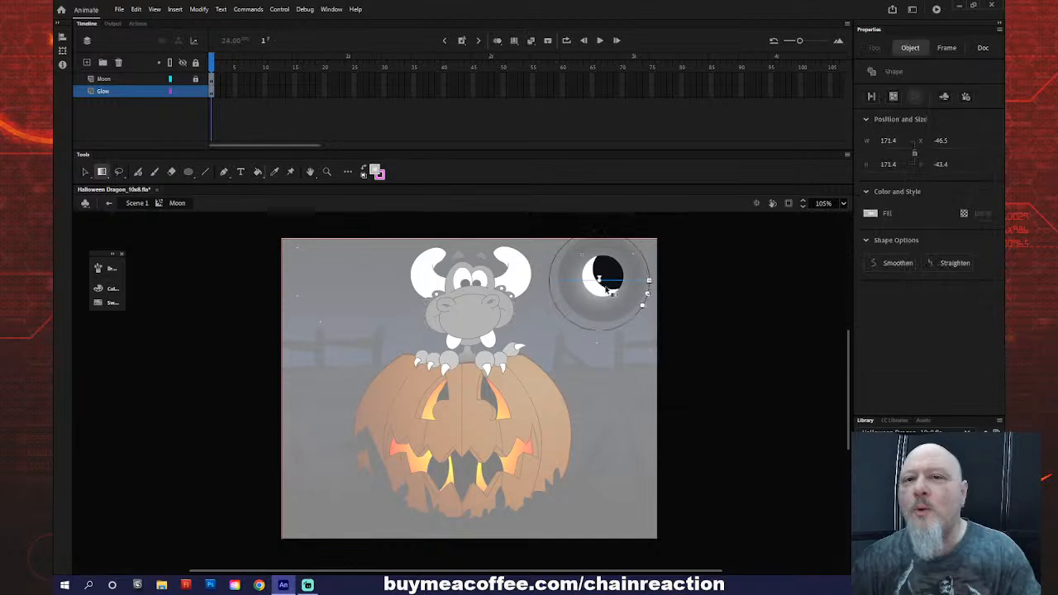
pyautogui.moveTo(599, 281); pyautogui.dragTo(645, 292)
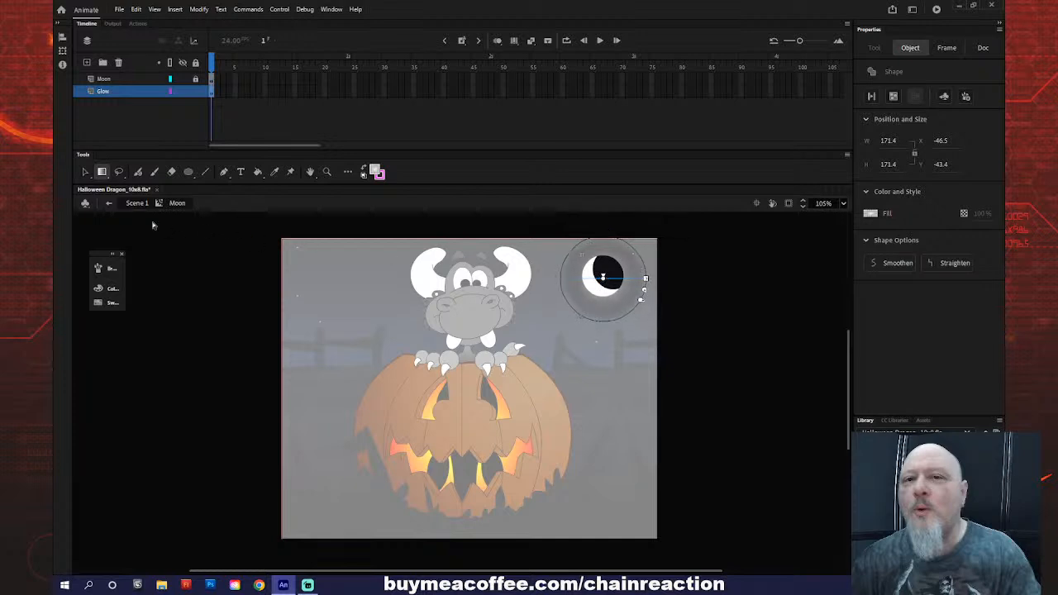
pyautogui.click(110, 205)
pyautogui.click(200, 289)
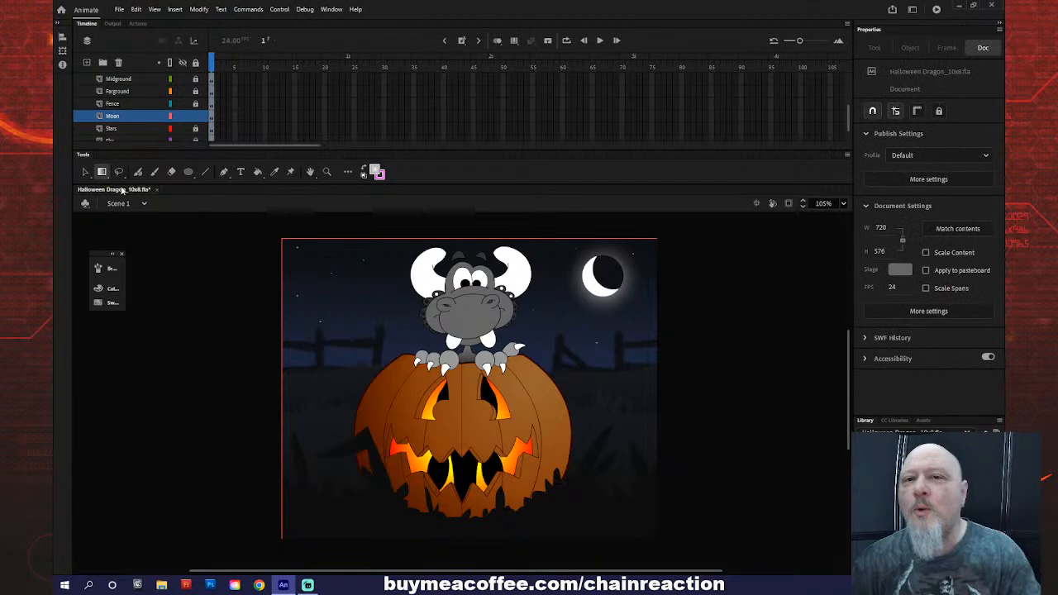
# - Reopen the Moon symbol and nudge the Glow circle to X -45.55, Y -45.3
pyautogui.click(86, 172)
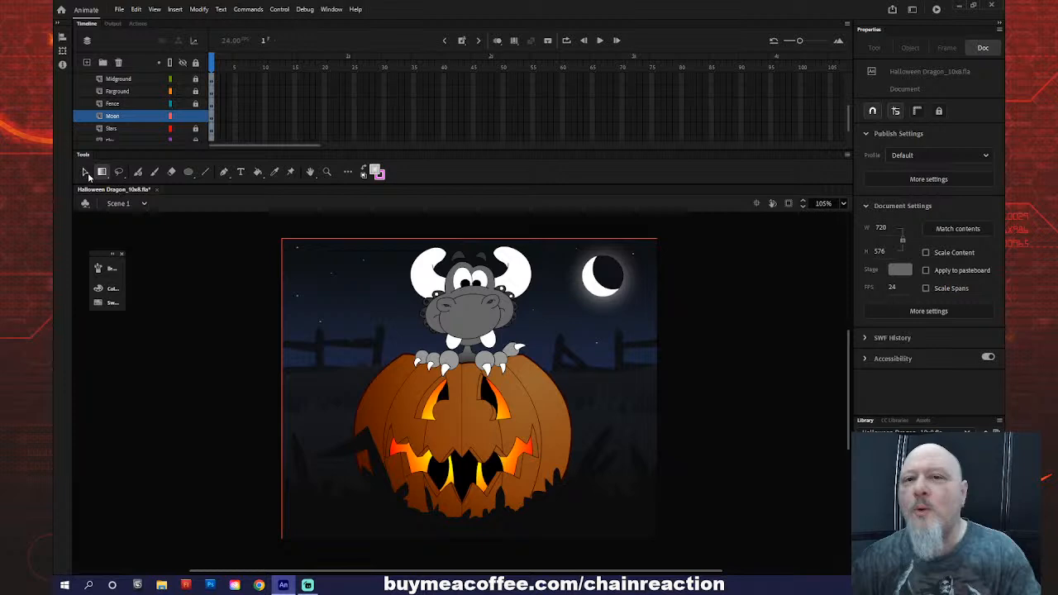
pyautogui.click(606, 290)
pyautogui.doubleClick(606, 289)
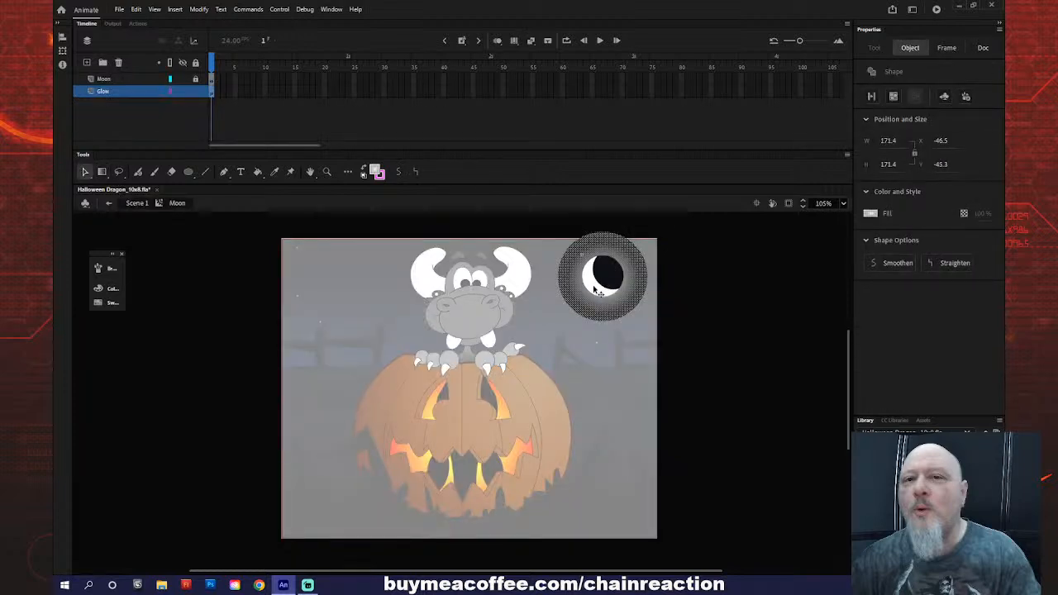
pyautogui.press('Up')
pyautogui.press('Down')
pyautogui.press('Right')
pyautogui.click(236, 294)
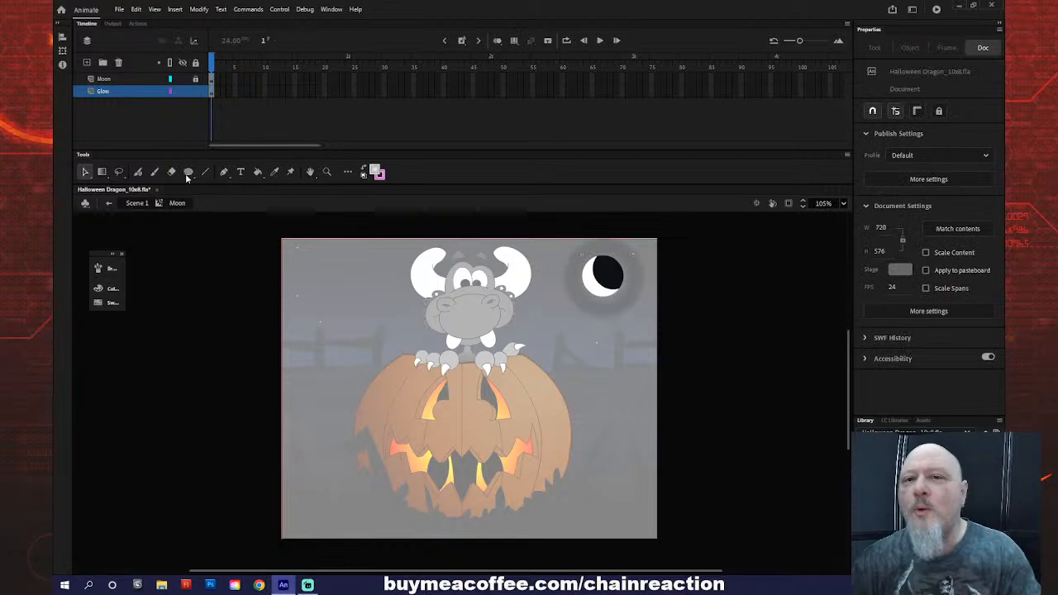
# - Outline the Glow circle with a magenta stroke using the Ink Bottle
pyautogui.click(189, 171)
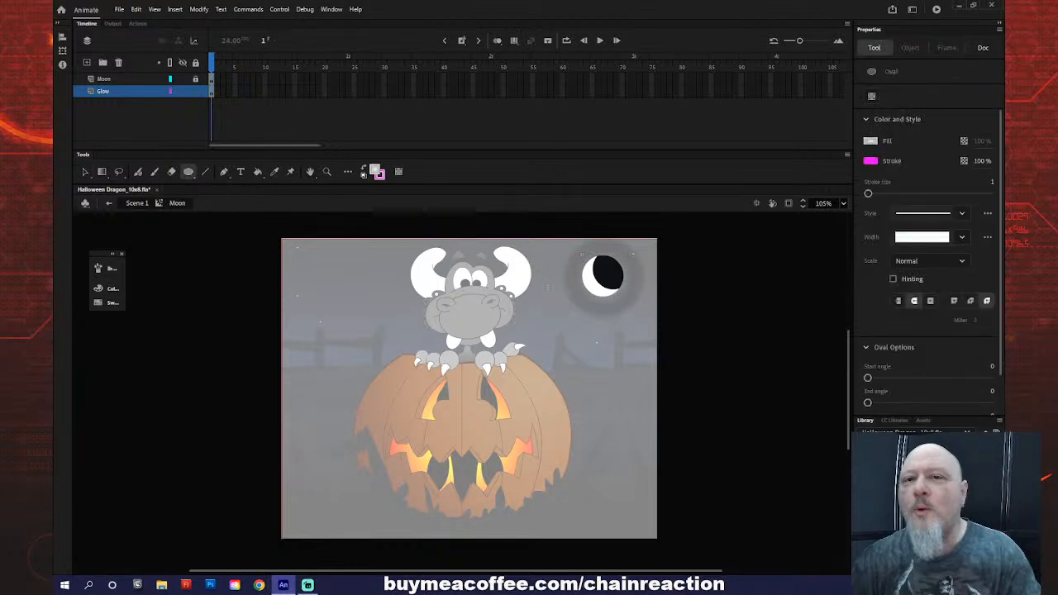
pyautogui.click(190, 172)
pyautogui.click(256, 171)
pyautogui.click(257, 172)
pyautogui.click(310, 186)
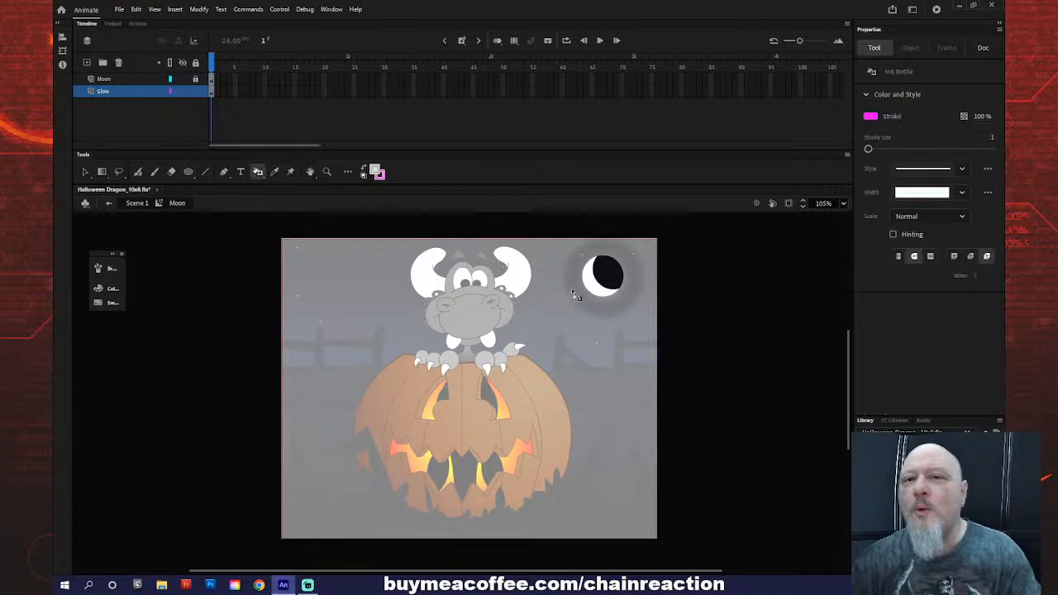
pyautogui.press('v')
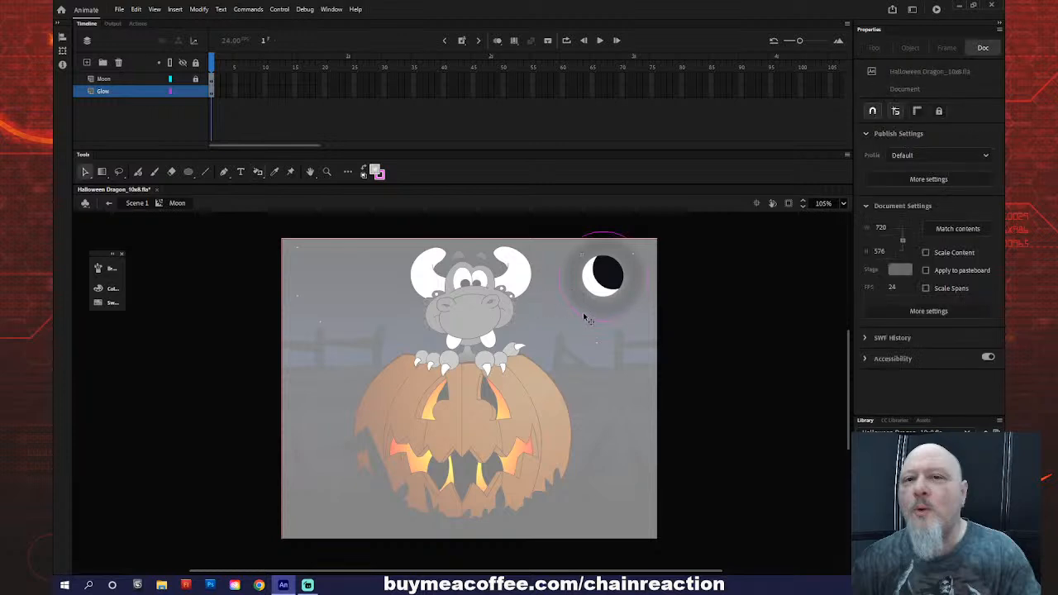
# - Offset the magenta outline up and to the right, delete it with the overlapped part of the glow, and return to Scene 1
pyautogui.click(583, 319)
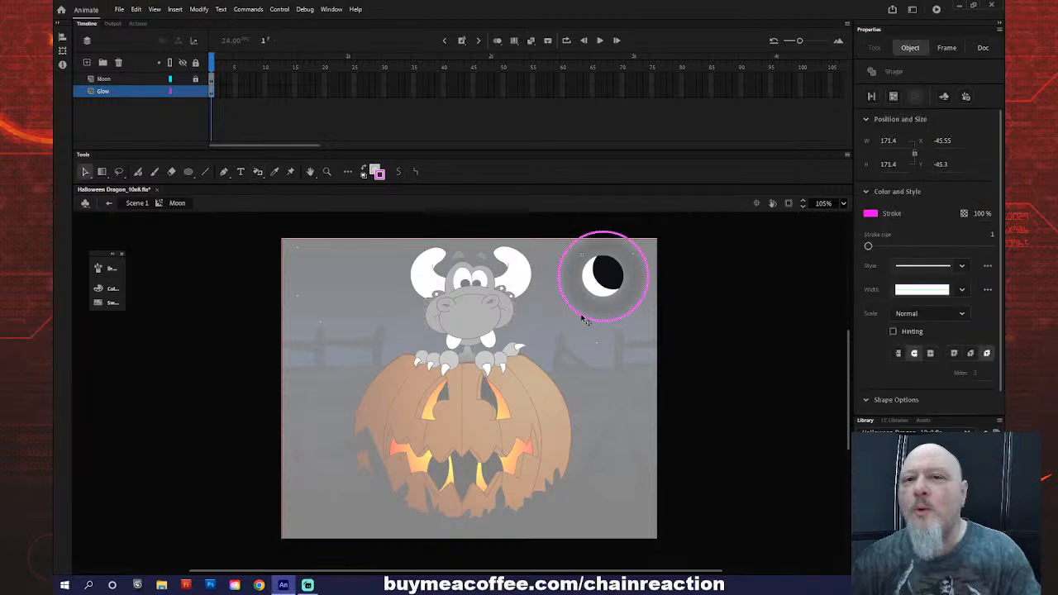
pyautogui.moveTo(583, 319)
pyautogui.mouseDown()
pyautogui.moveTo(617, 316)
pyautogui.moveTo(616, 288)
pyautogui.moveTo(611, 299)
pyautogui.mouseUp()
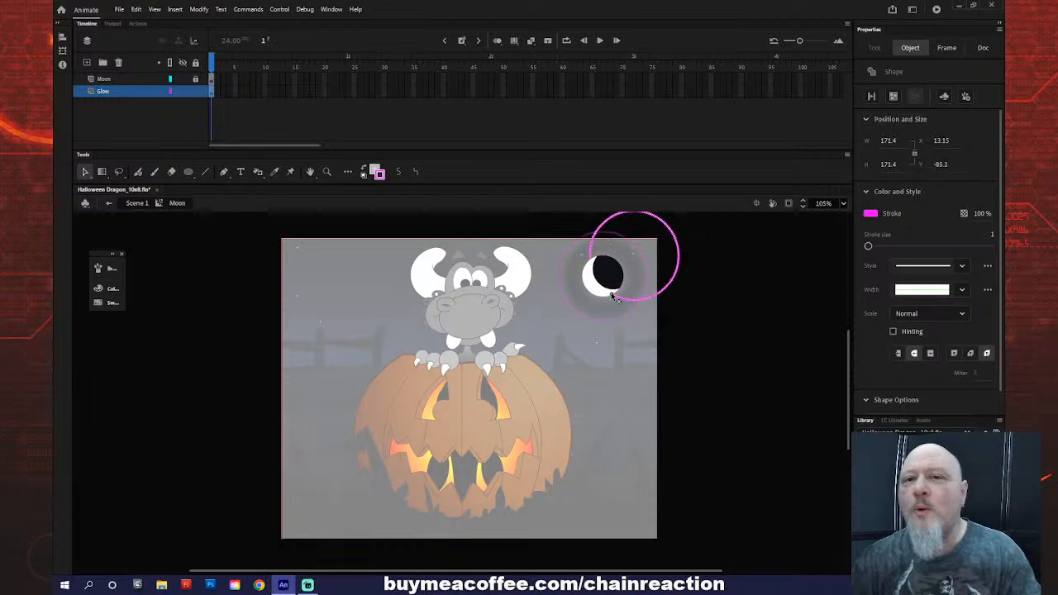
pyautogui.click(709, 336)
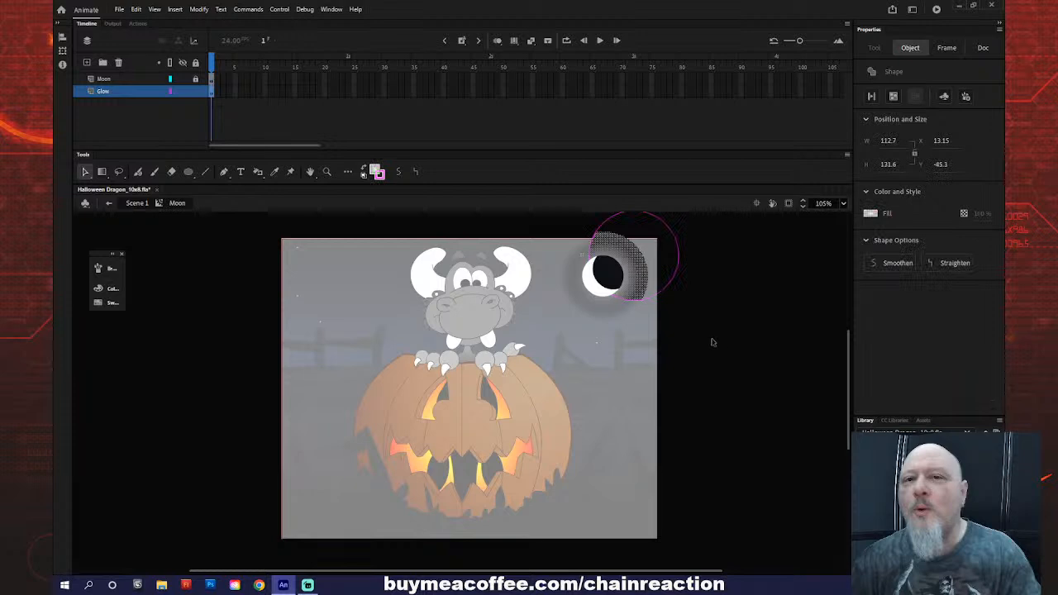
pyautogui.click(669, 295)
pyautogui.click(711, 320)
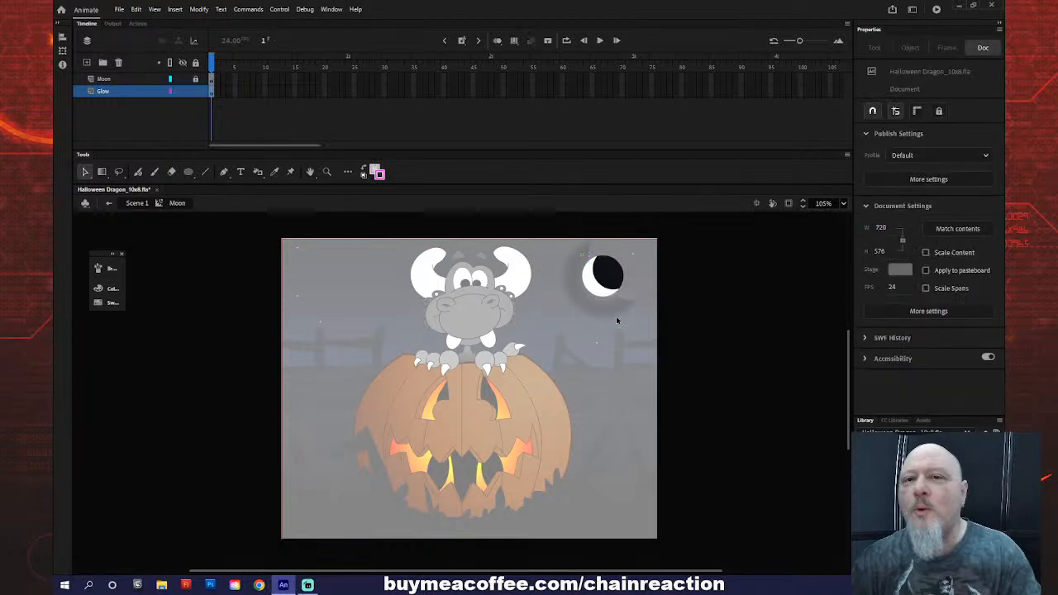
pyautogui.click(109, 203)
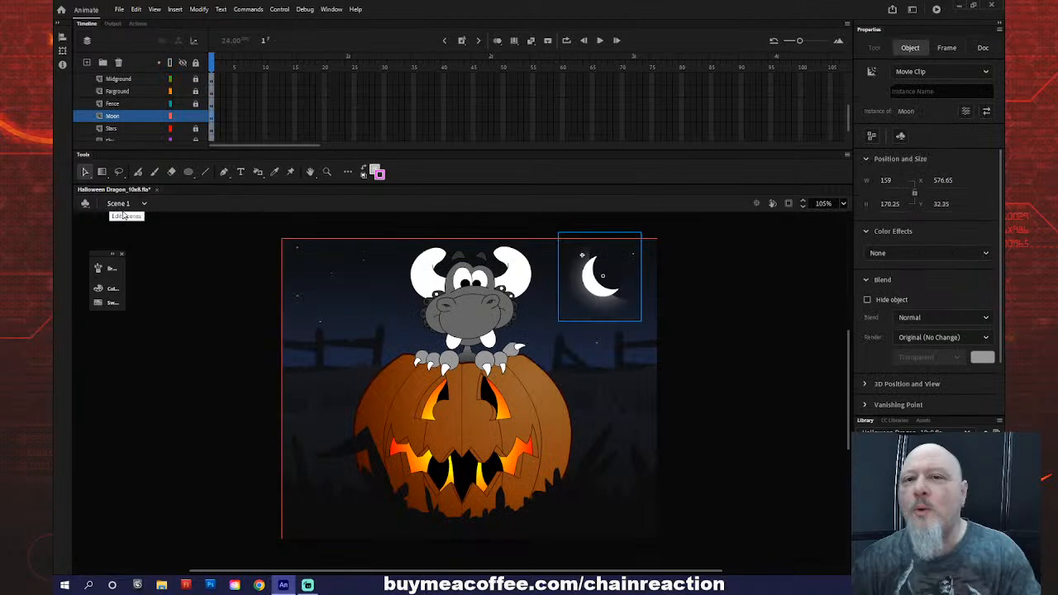
# - Undo the glow cutout and the magenta outline, and return to Scene 1
pyautogui.hotkey('ctrl', 'e')
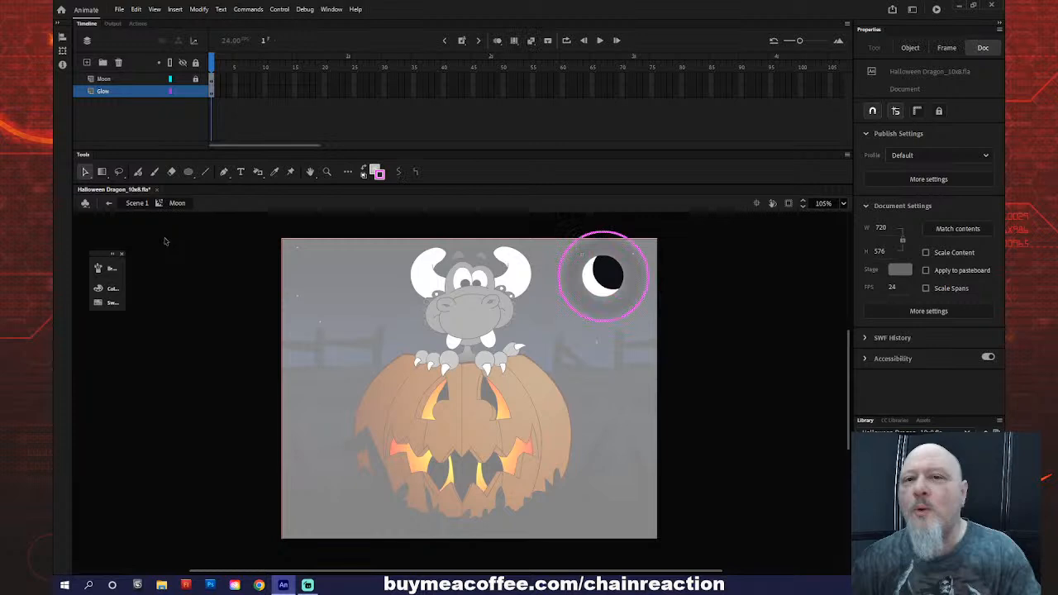
pyautogui.click(109, 203)
pyautogui.click(693, 379)
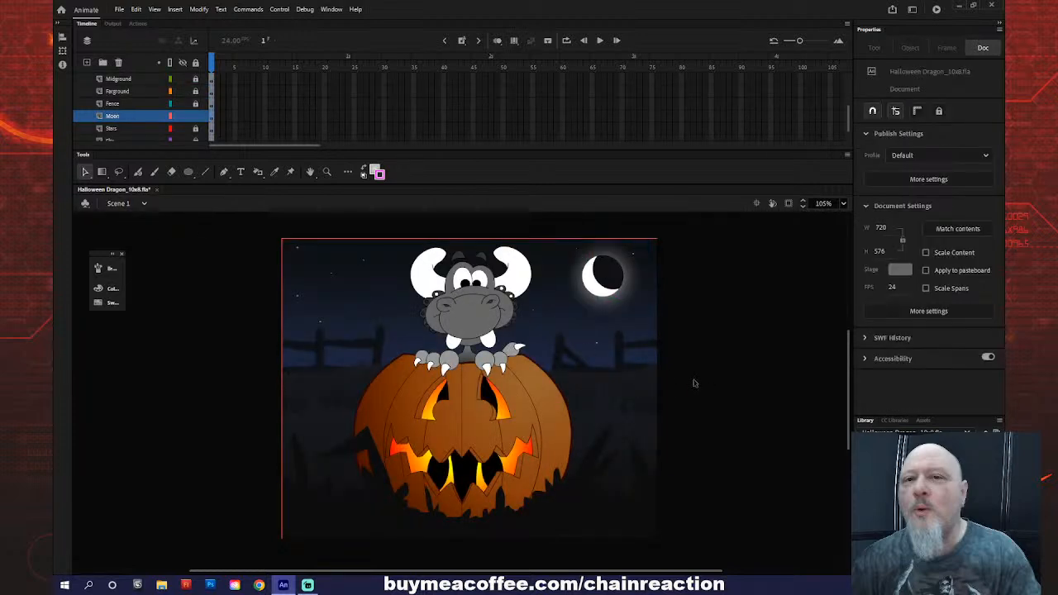
# - Scale the Glow circle inside the Moon symbol down to 123.8 by 123.8 about its center, and return to Scene 1
pyautogui.click(606, 308)
pyautogui.doubleClick(603, 305)
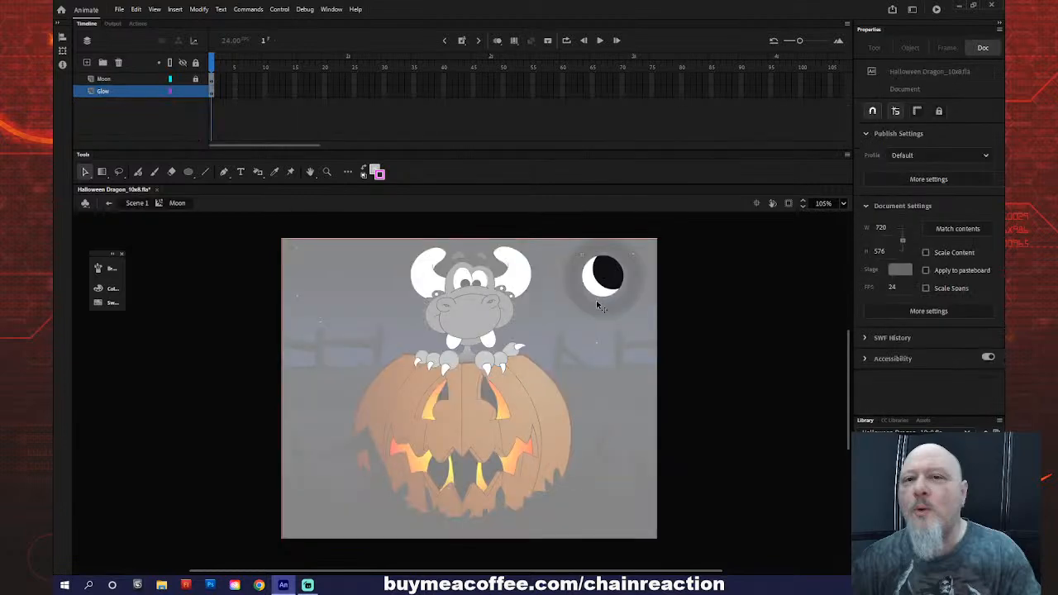
pyautogui.click(132, 91)
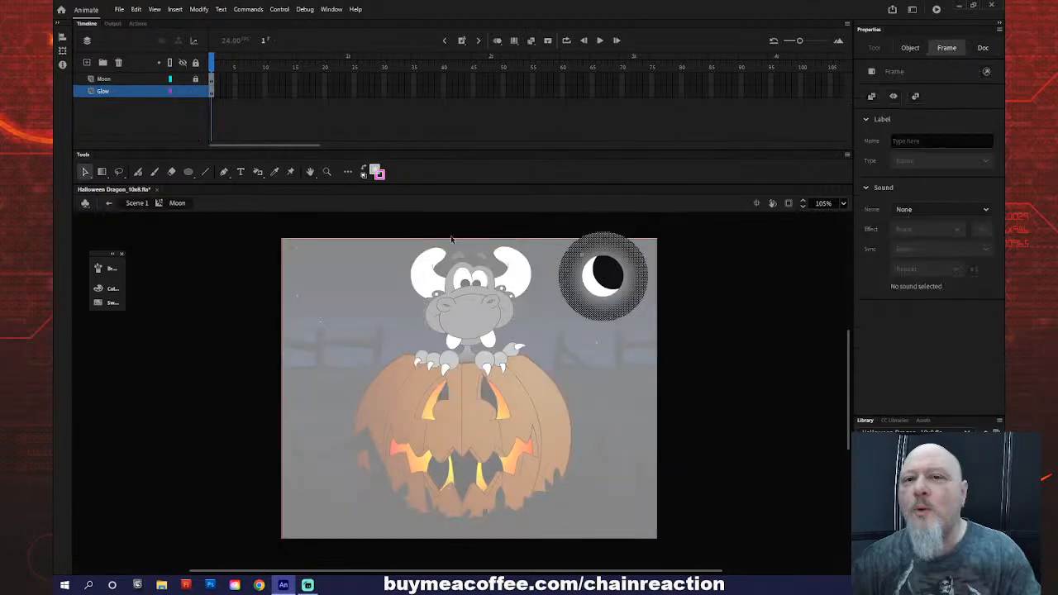
pyautogui.press('q')
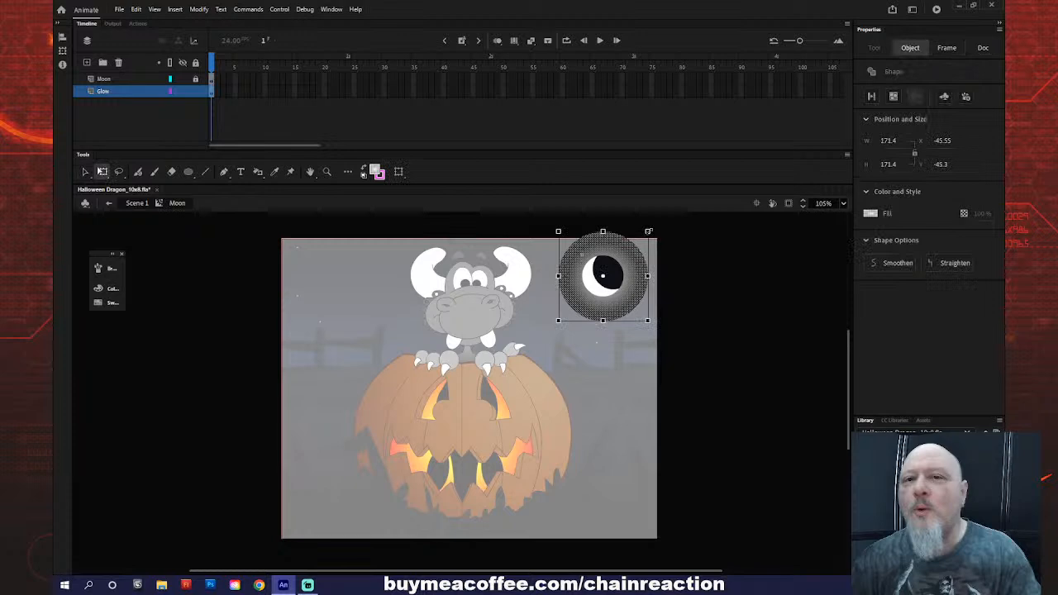
pyautogui.moveTo(645, 235); pyautogui.dragTo(636, 242)
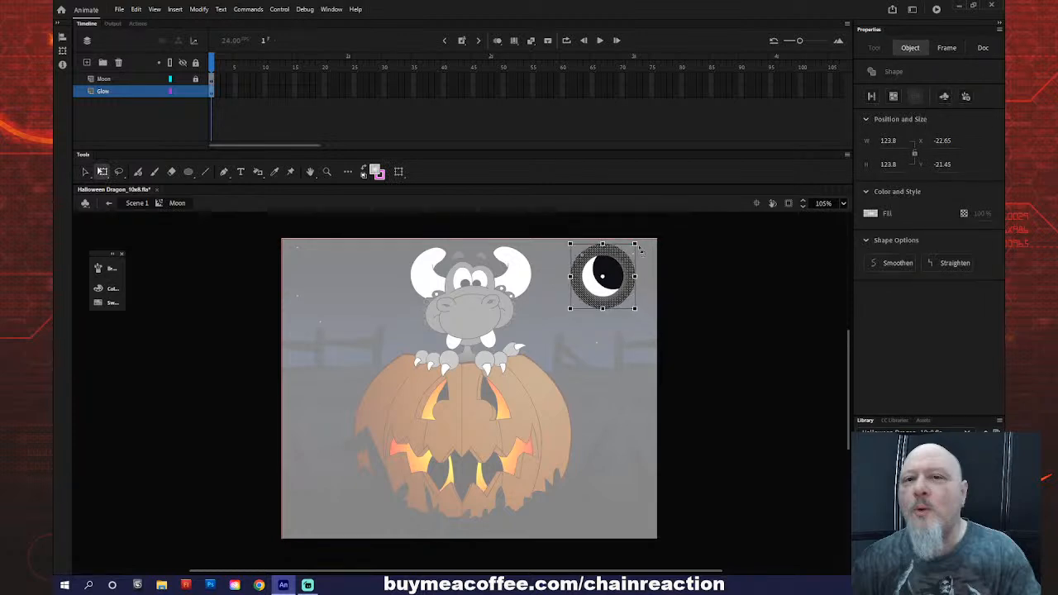
pyautogui.click(179, 272)
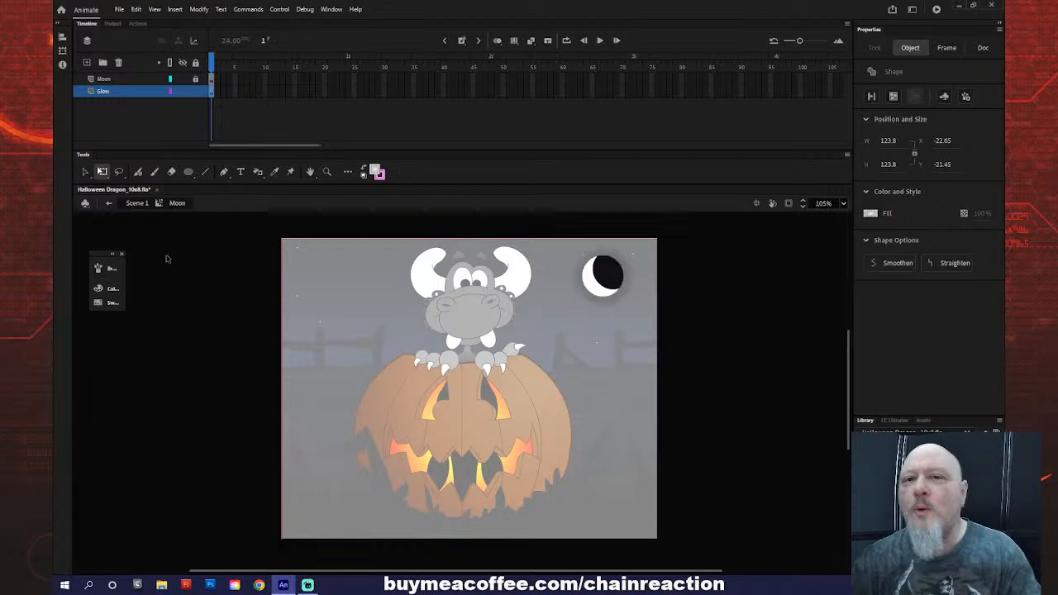
pyautogui.click(108, 203)
pyautogui.click(702, 382)
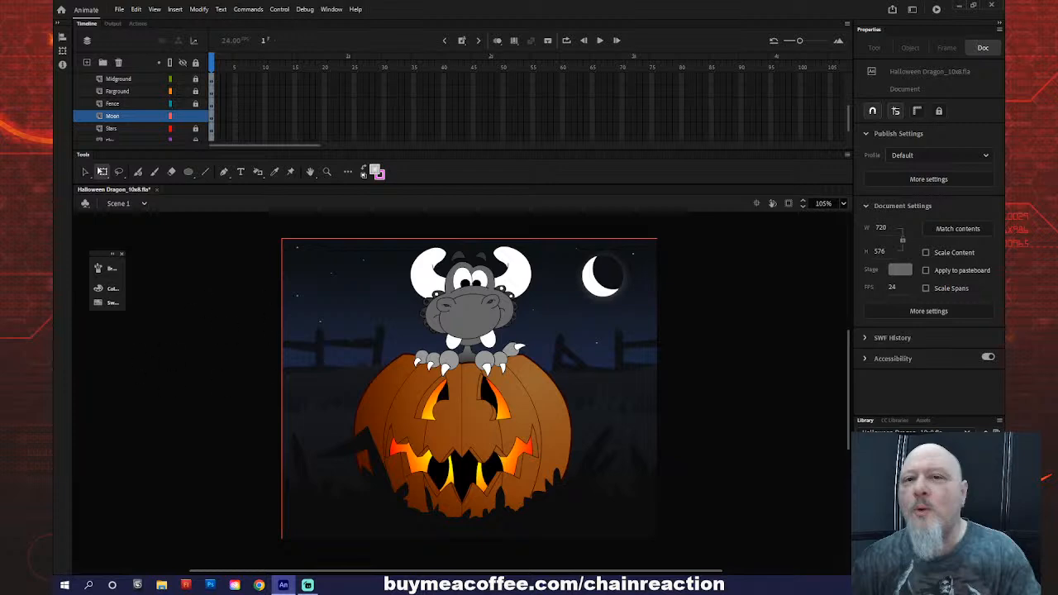
# - Insert a new layer above the Midground layer and name it Grass
pyautogui.hotkey('alt', 'Tab')
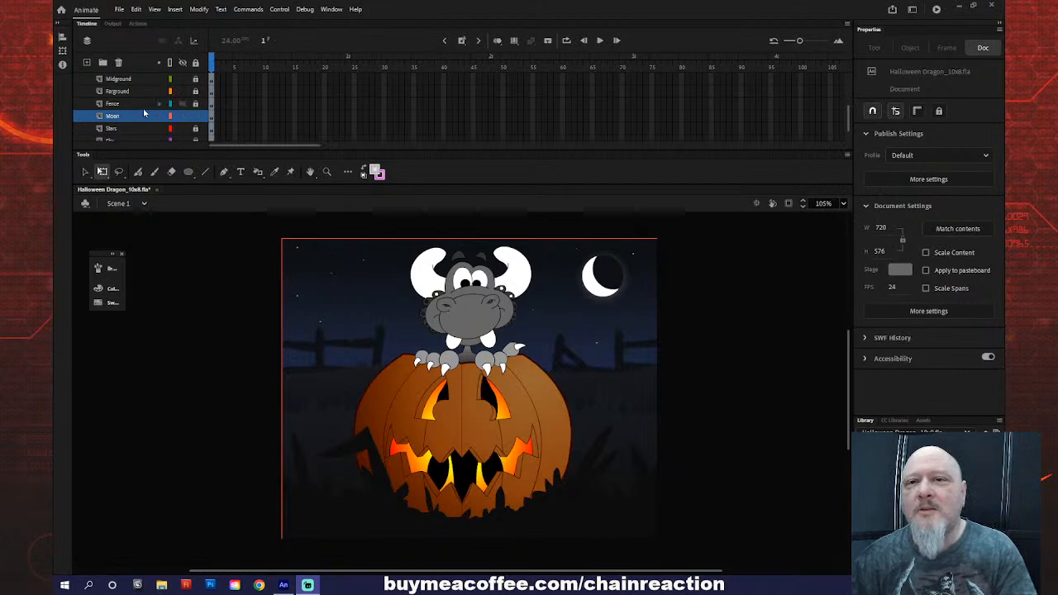
pyautogui.scroll(1, 144, 113)
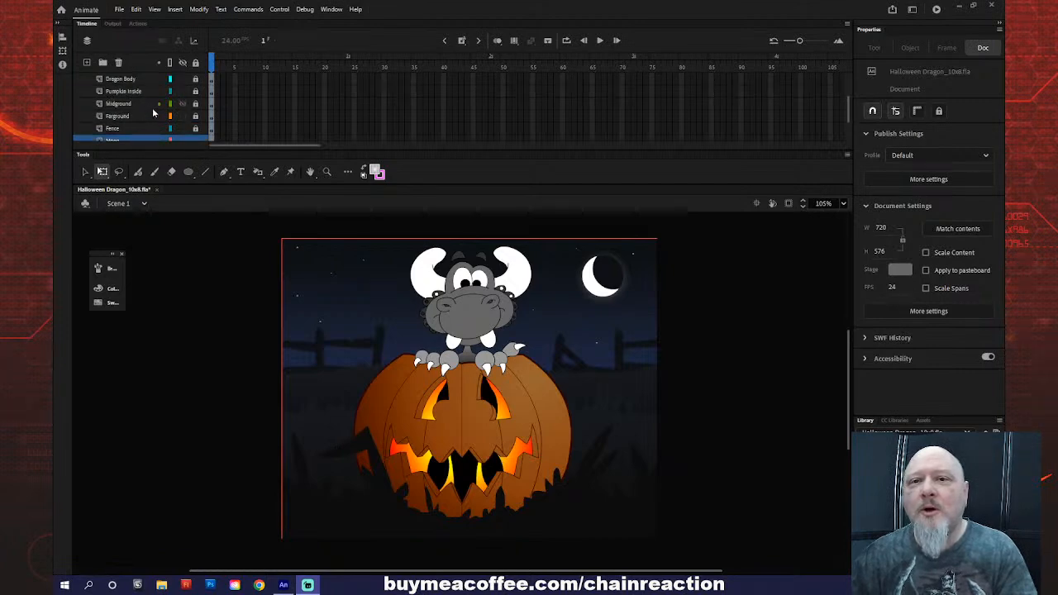
pyautogui.scroll(2, 145, 109)
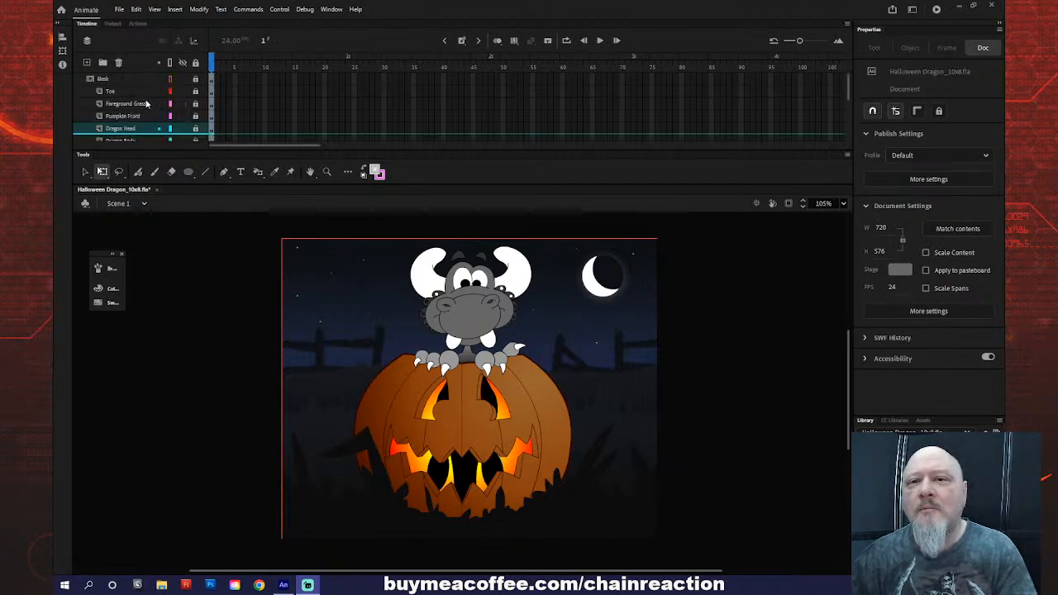
pyautogui.scroll(-2, 145, 103)
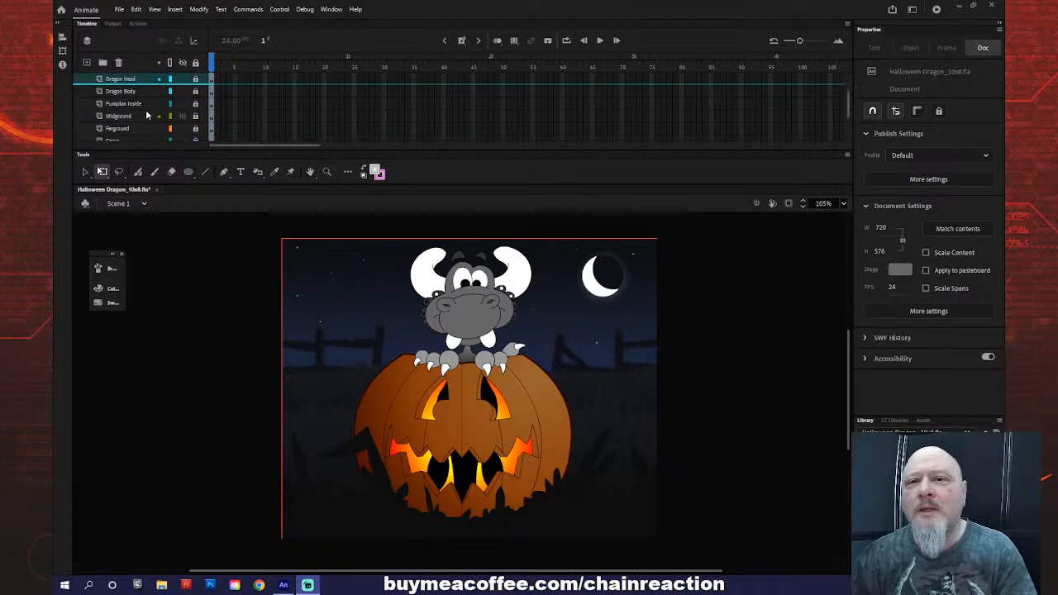
pyautogui.click(138, 117)
pyautogui.rightClick(136, 117)
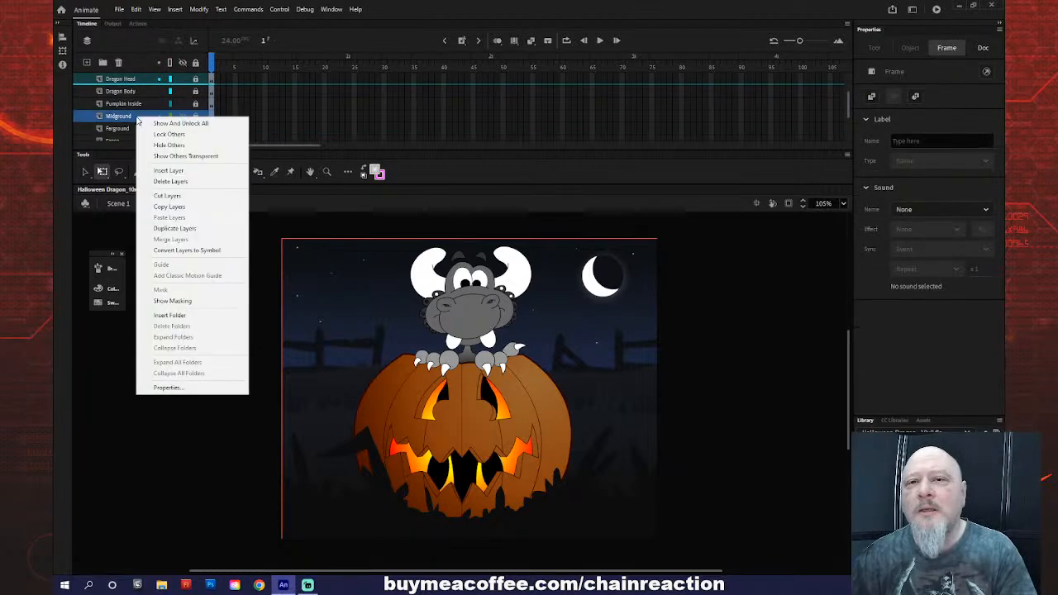
pyautogui.click(165, 168)
pyautogui.doubleClick(120, 116)
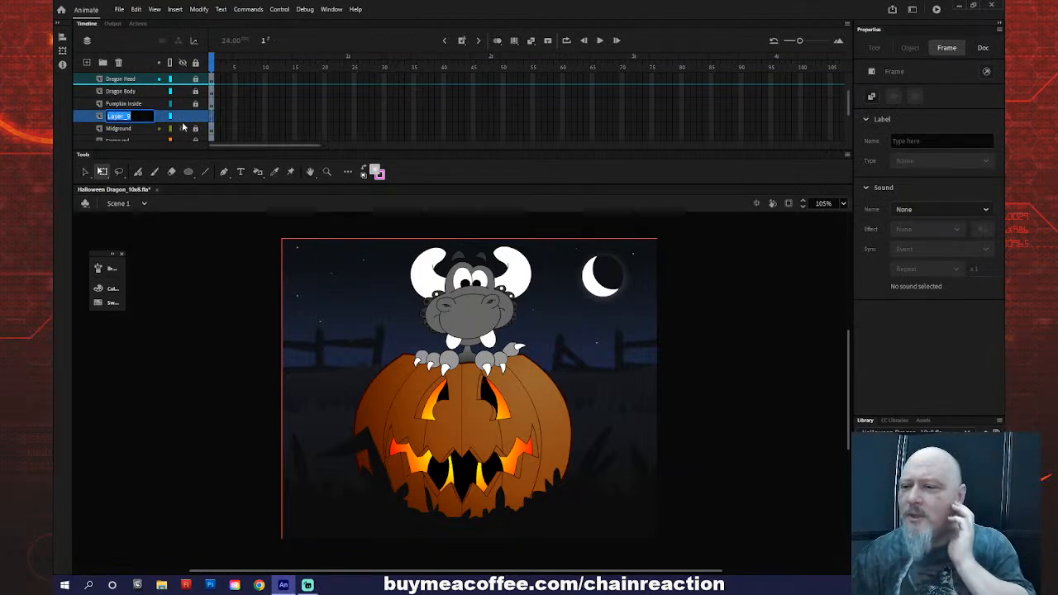
pyautogui.write('Gr')
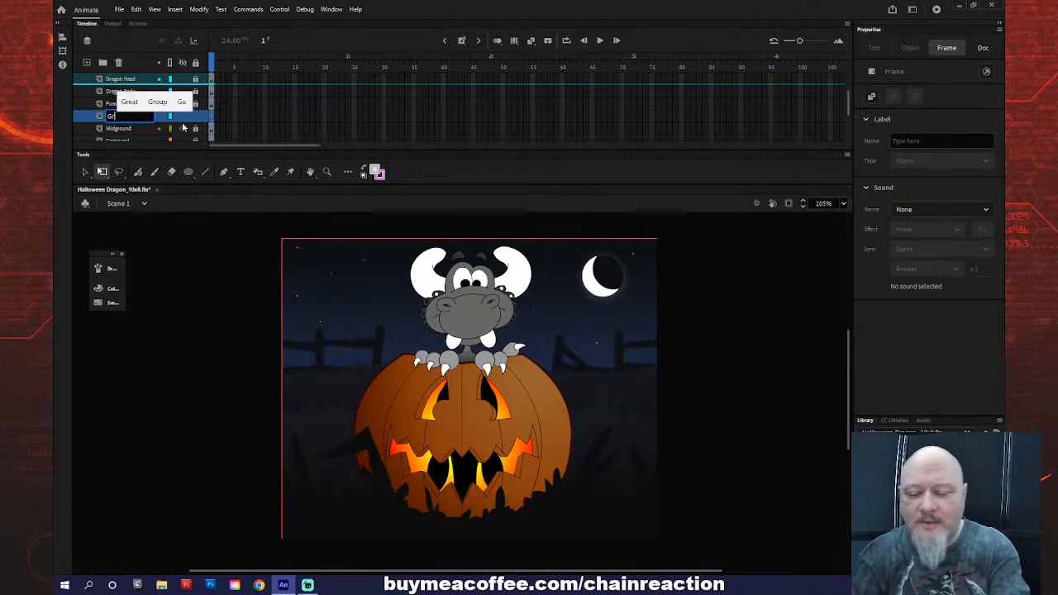
pyautogui.write('ass')
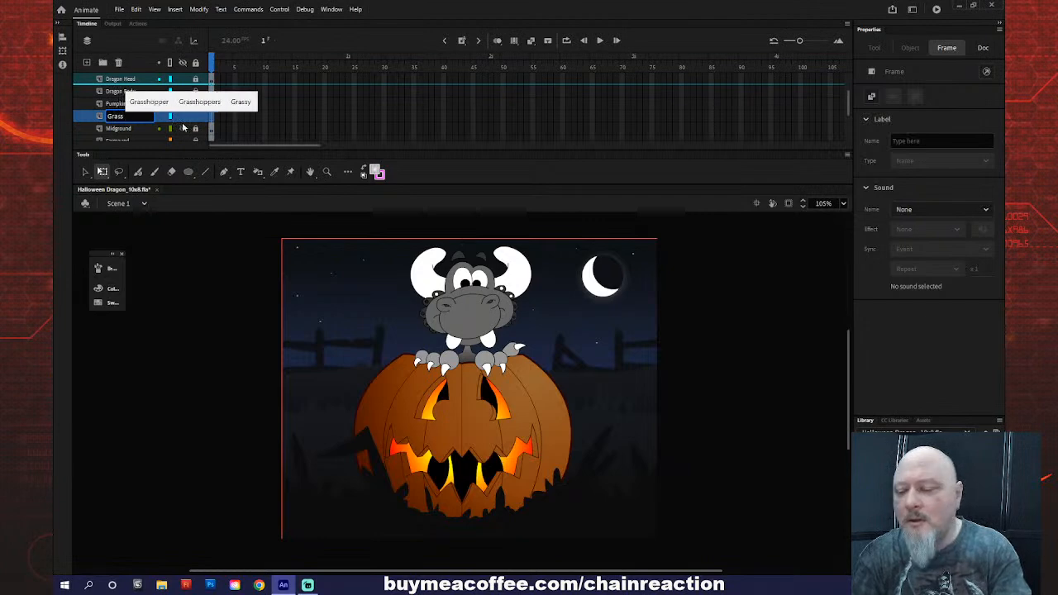
pyautogui.press('Return')
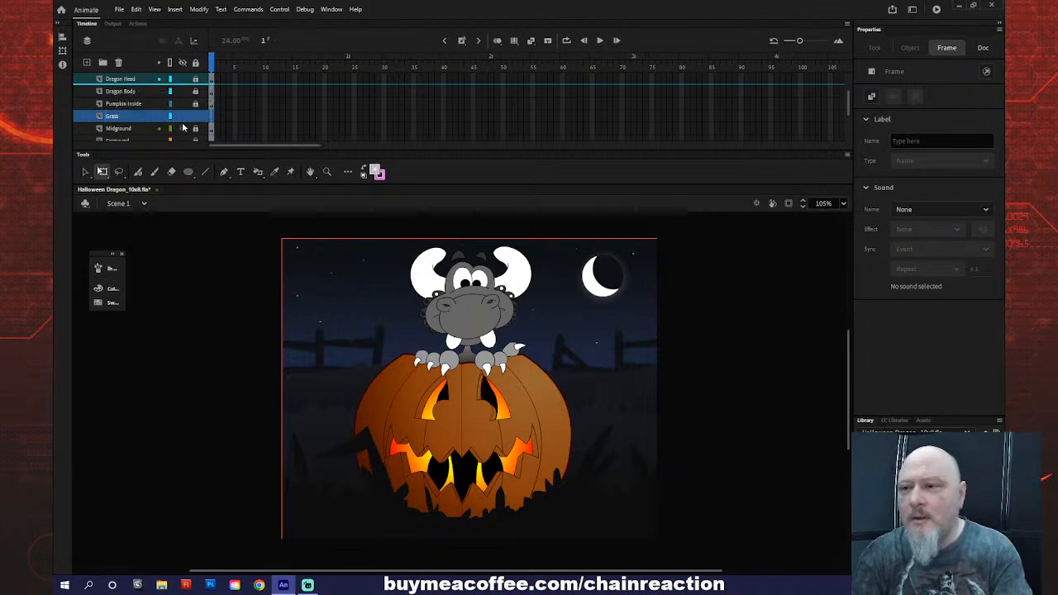
# - Set the fill color to magenta and the Classic Brush size to 2
pyautogui.click(376, 172)
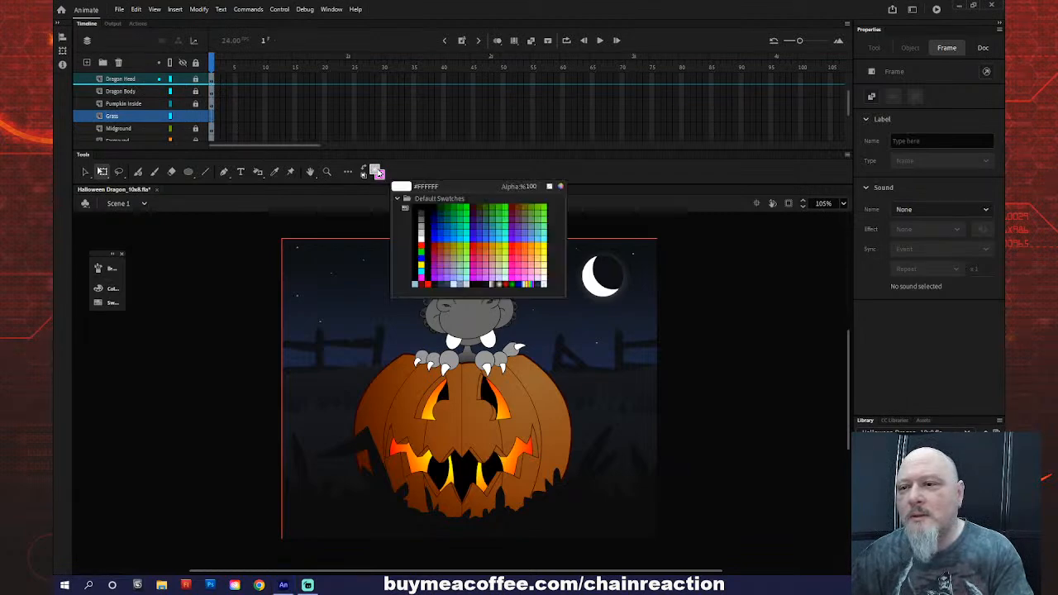
pyautogui.click(427, 272)
pyautogui.press('b')
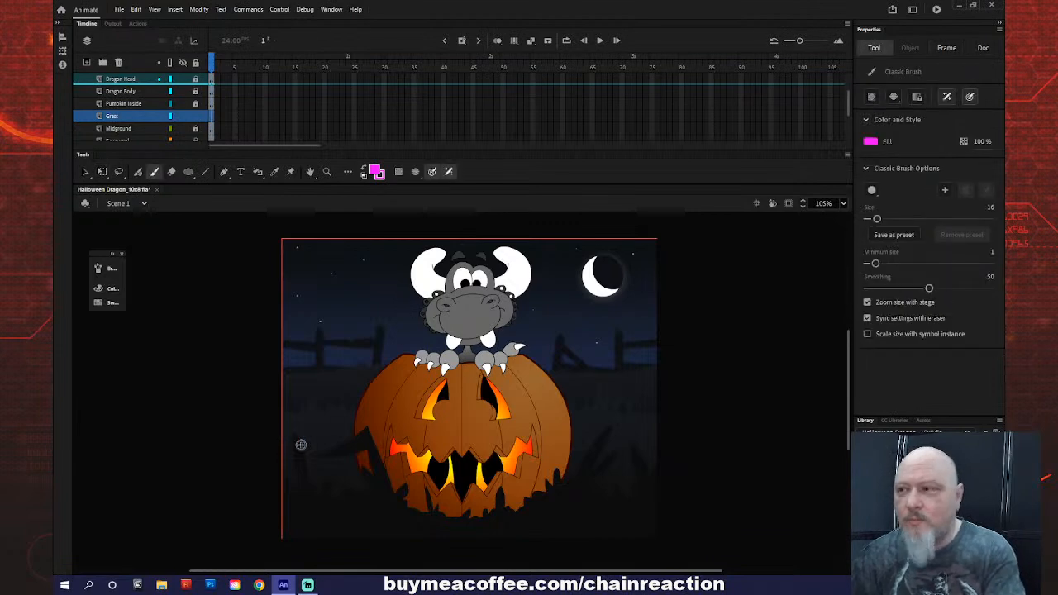
pyautogui.moveTo(876, 218); pyautogui.dragTo(867, 218)
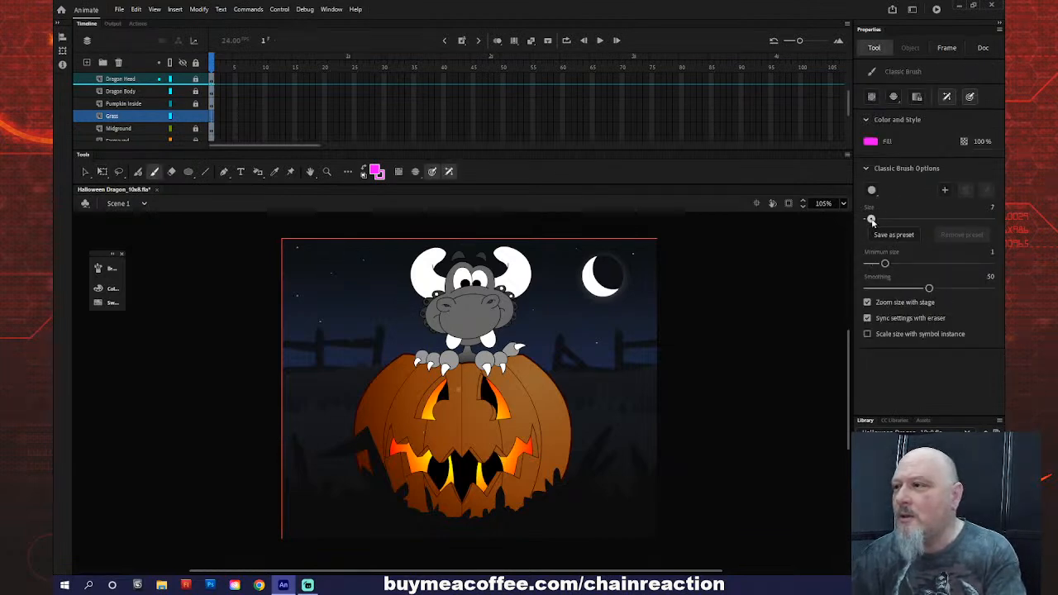
pyautogui.click(993, 211)
pyautogui.write('2')
pyautogui.press('Return')
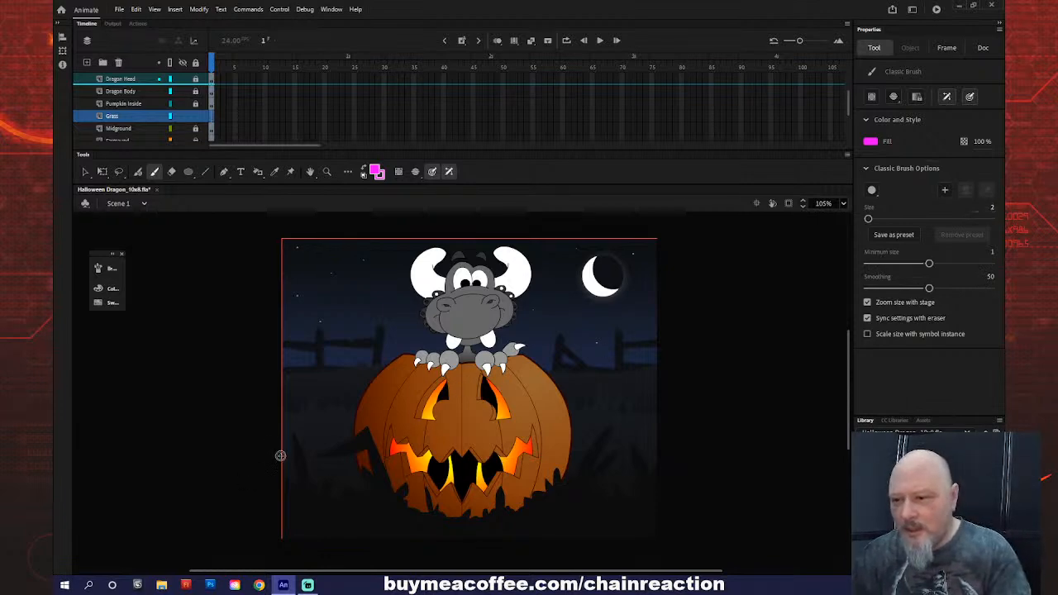
# - Brush a closed magenta outline on the Grass layer around the ground area, extending past both sides and the bottom of the stage
pyautogui.moveTo(280, 462); pyautogui.dragTo(360, 466)
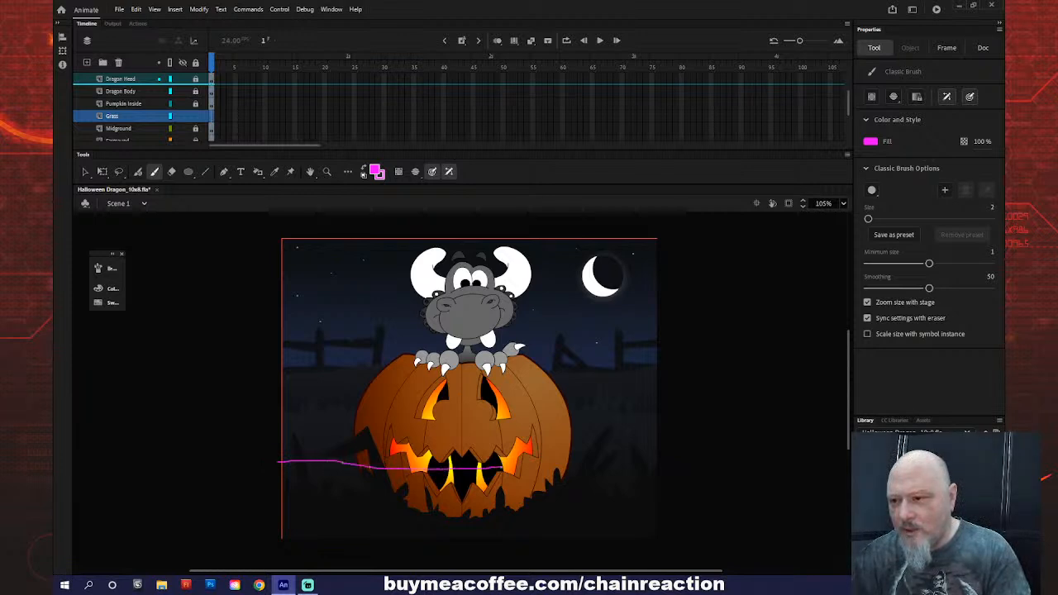
pyautogui.moveTo(618, 461); pyautogui.dragTo(674, 461)
pyautogui.scroll(-3, 697, 378)
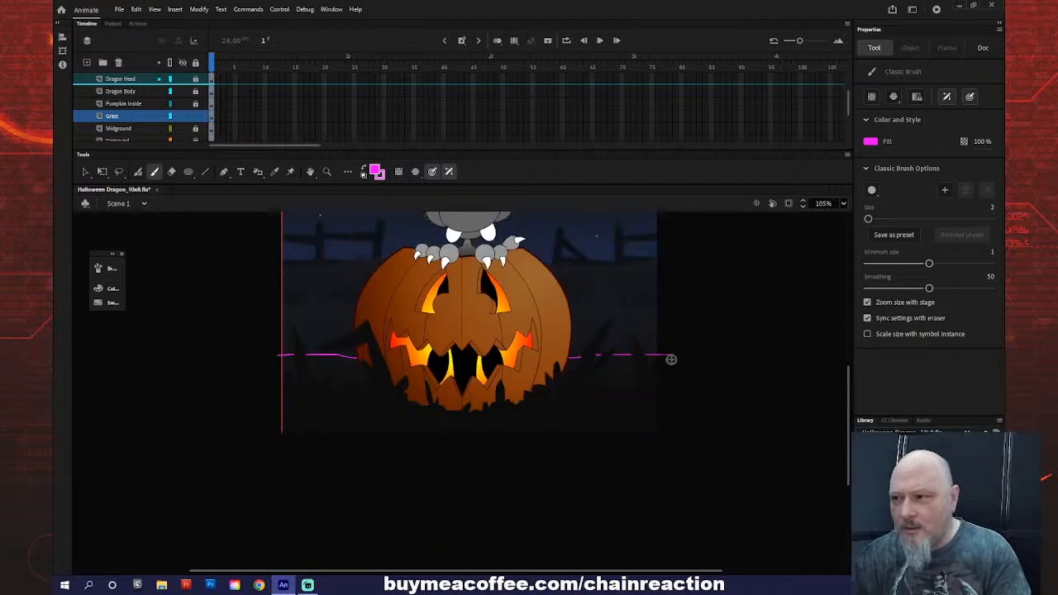
pyautogui.moveTo(669, 355); pyautogui.dragTo(674, 384)
pyautogui.moveTo(677, 438)
pyautogui.mouseDown()
pyautogui.moveTo(601, 451)
pyautogui.moveTo(274, 442)
pyautogui.moveTo(267, 361)
pyautogui.mouseUp()
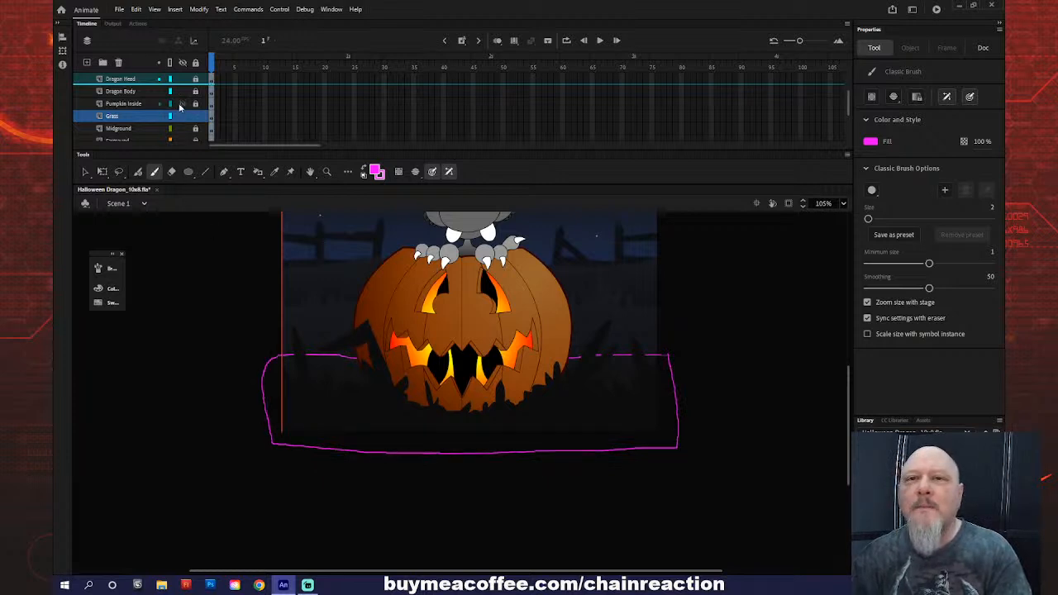
# - Fill the ground outline with magenta while all layers except Grass are hidden, and show all layers again
pyautogui.click(182, 62)
pyautogui.click(182, 117)
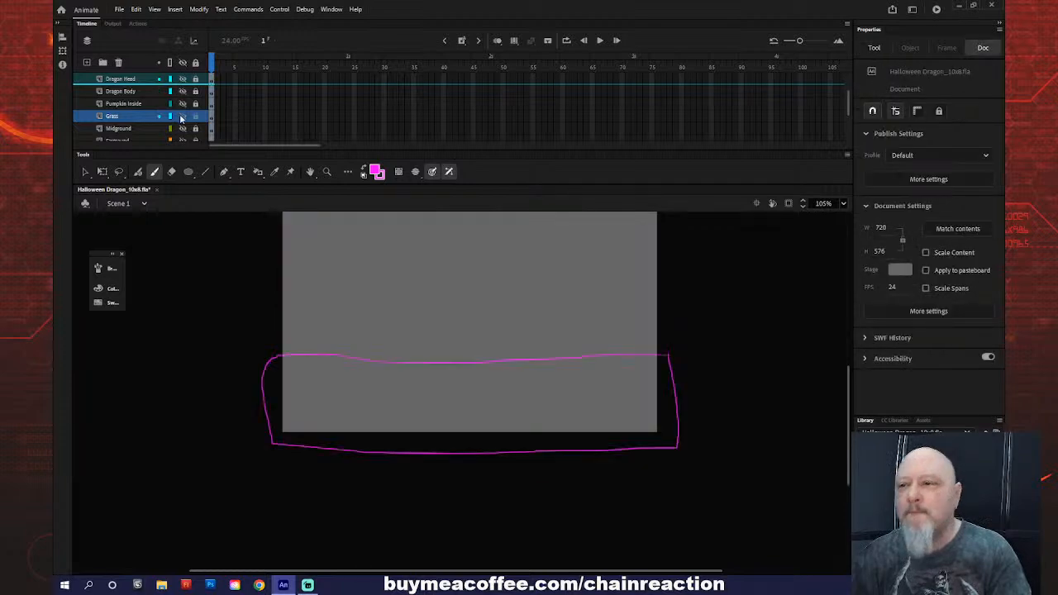
pyautogui.press('k')
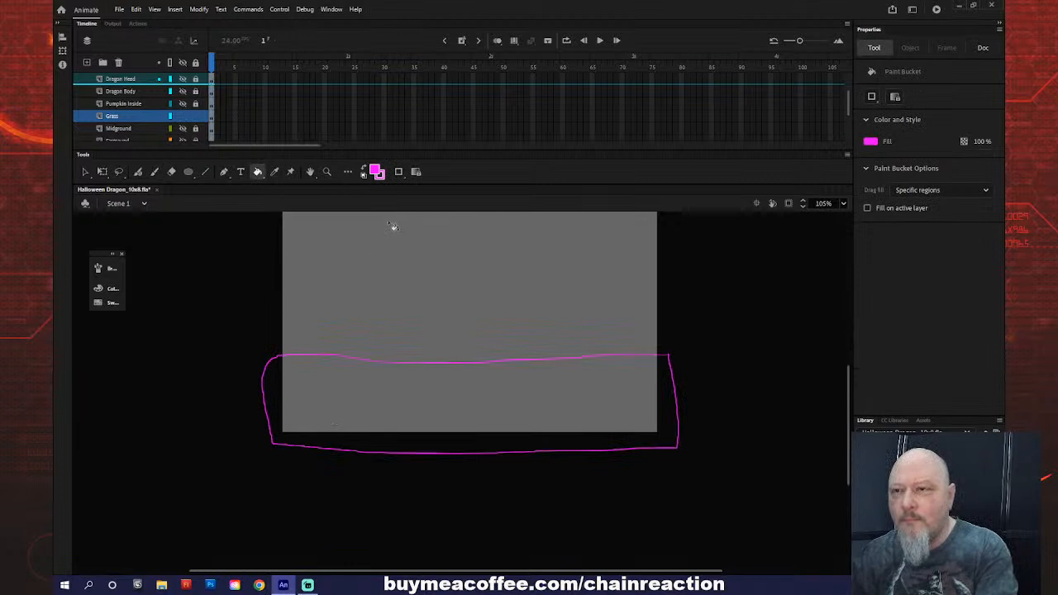
pyautogui.click(400, 174)
pyautogui.click(417, 181)
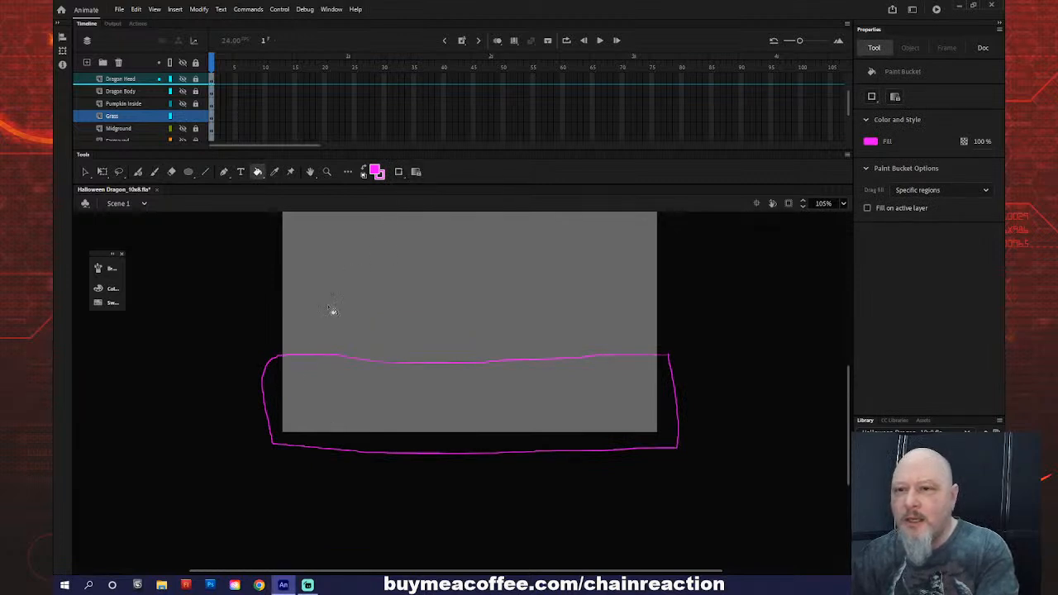
pyautogui.click(278, 379)
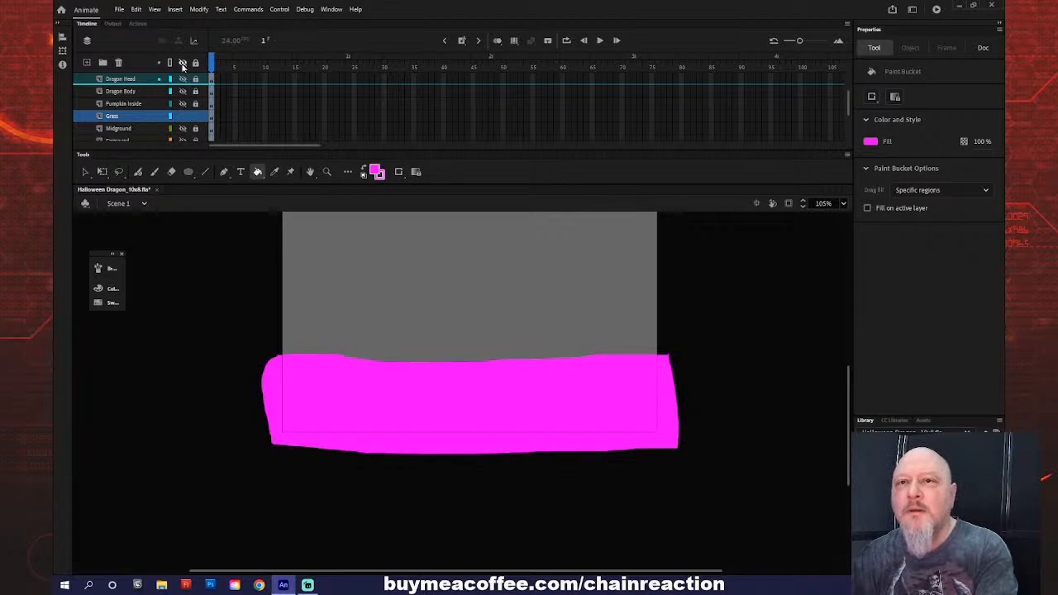
pyautogui.click(183, 62)
pyautogui.click(183, 62)
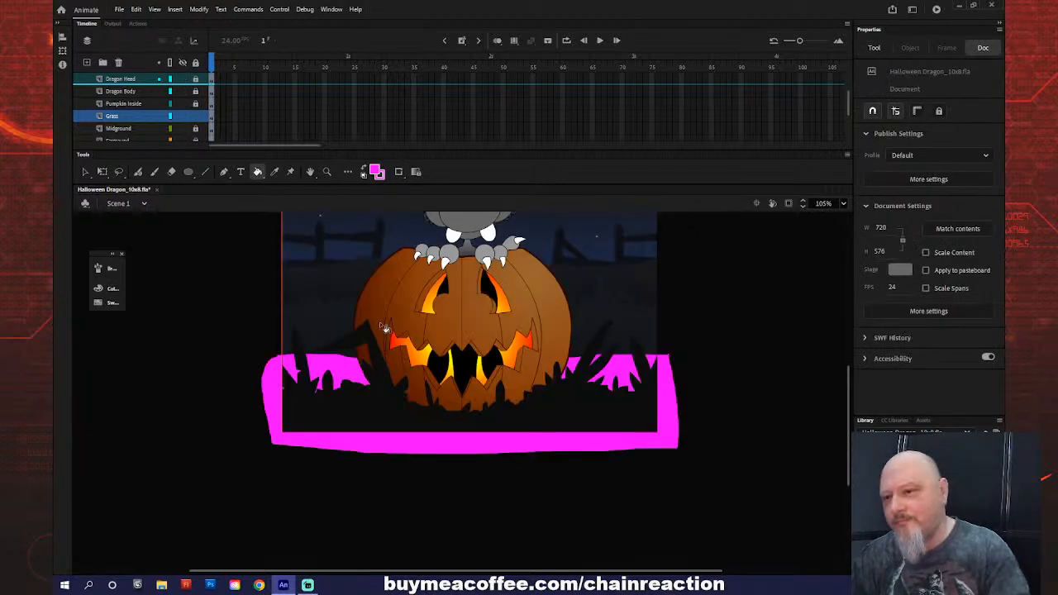
# - Select the magenta ground shape on the Grass layer, nudge it down slightly, and smoothen its edges repeatedly
pyautogui.click(134, 118)
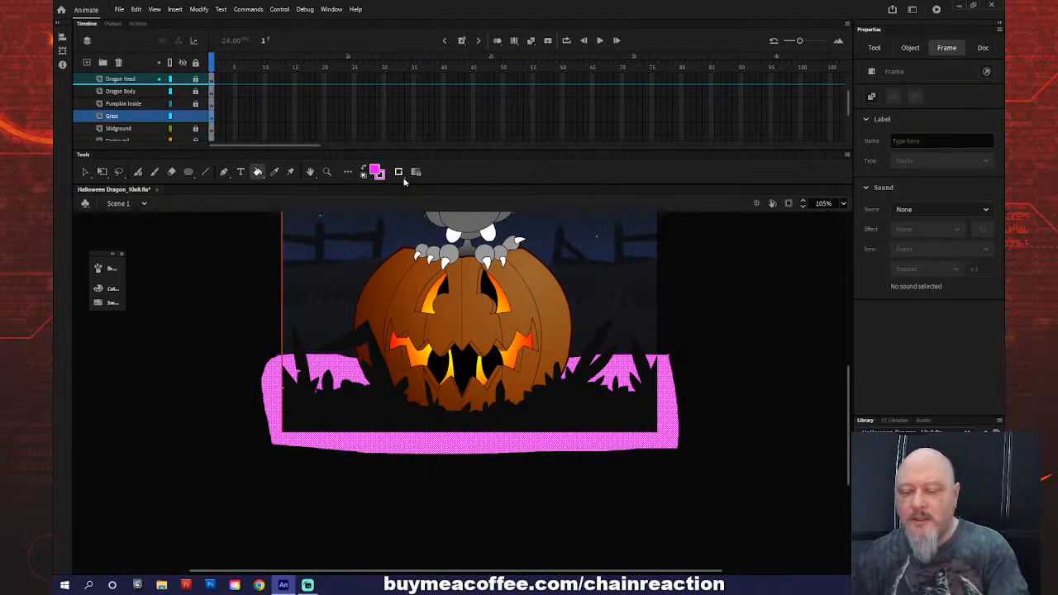
pyautogui.press('v')
pyautogui.click(401, 171)
pyautogui.click(402, 171)
pyautogui.click(403, 171)
pyautogui.click(402, 171)
pyautogui.click(401, 171)
pyautogui.click(401, 171)
pyautogui.click(401, 171)
pyautogui.click(401, 171)
pyautogui.click(402, 171)
pyautogui.click(401, 171)
pyautogui.click(401, 171)
pyautogui.click(401, 171)
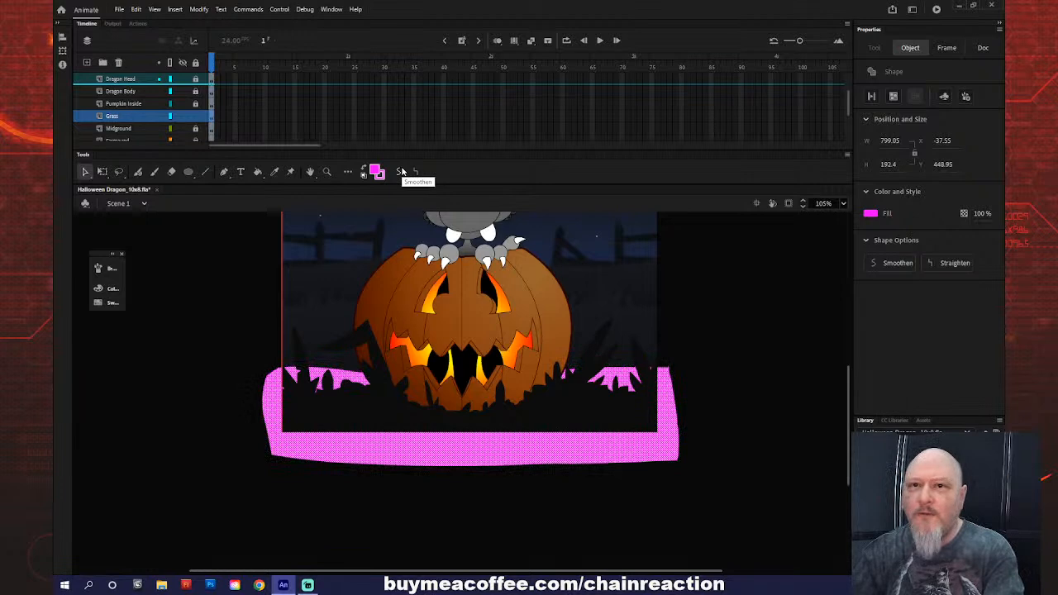
pyautogui.click(402, 171)
pyautogui.click(401, 171)
pyautogui.click(402, 171)
pyautogui.click(401, 171)
pyautogui.click(401, 171)
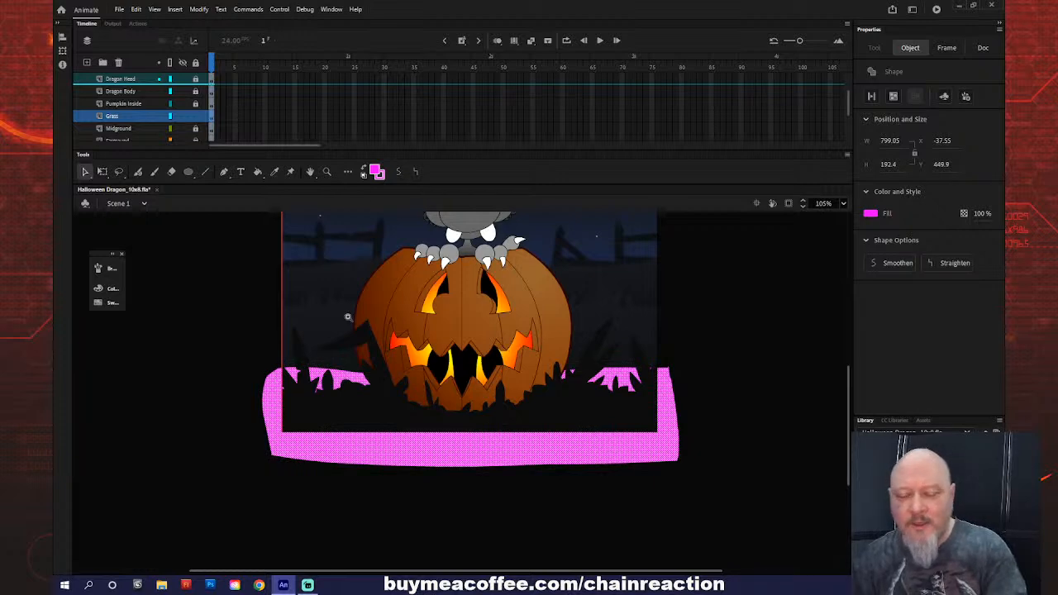
# - Deselect the ground shape and brush pointed grass-blade outlines rising from its upper edge, just beside the pumpkin's left side
pyautogui.press('z')
pyautogui.moveTo(253, 301); pyautogui.dragTo(740, 474)
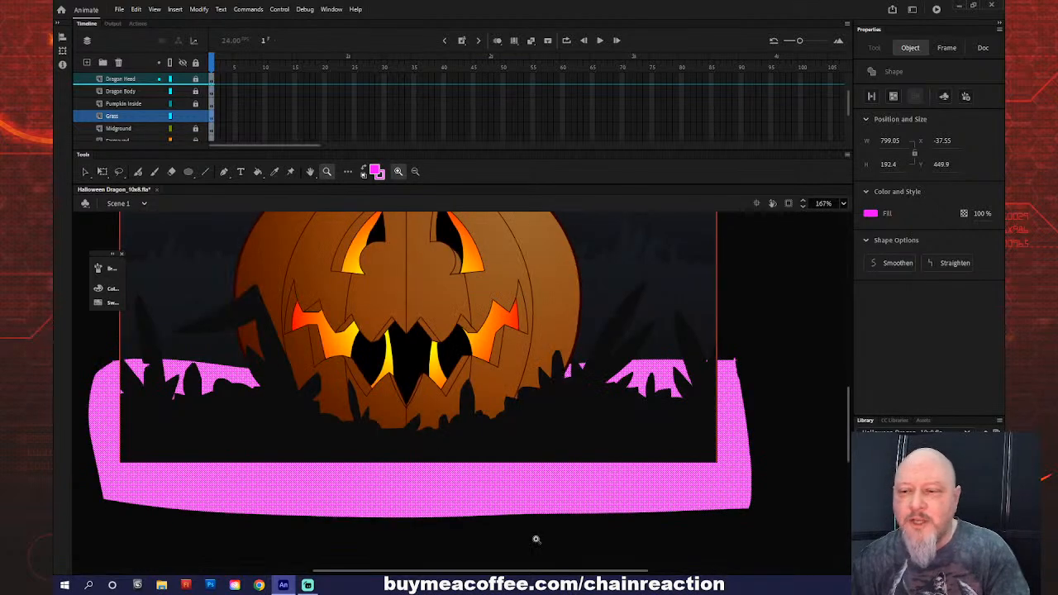
pyautogui.moveTo(528, 574); pyautogui.dragTo(463, 574)
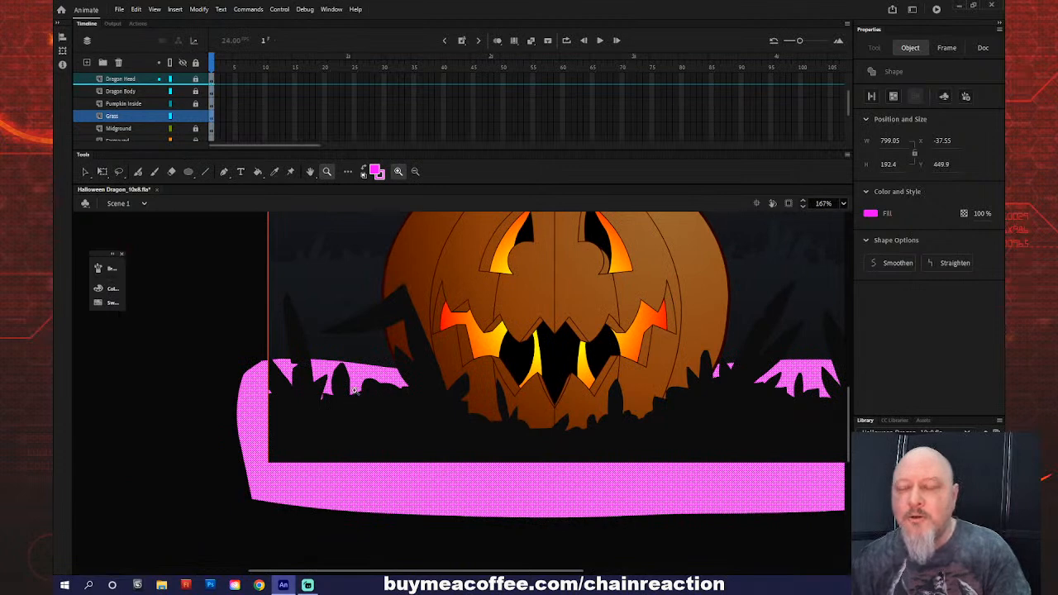
pyautogui.press('v')
pyautogui.press('b')
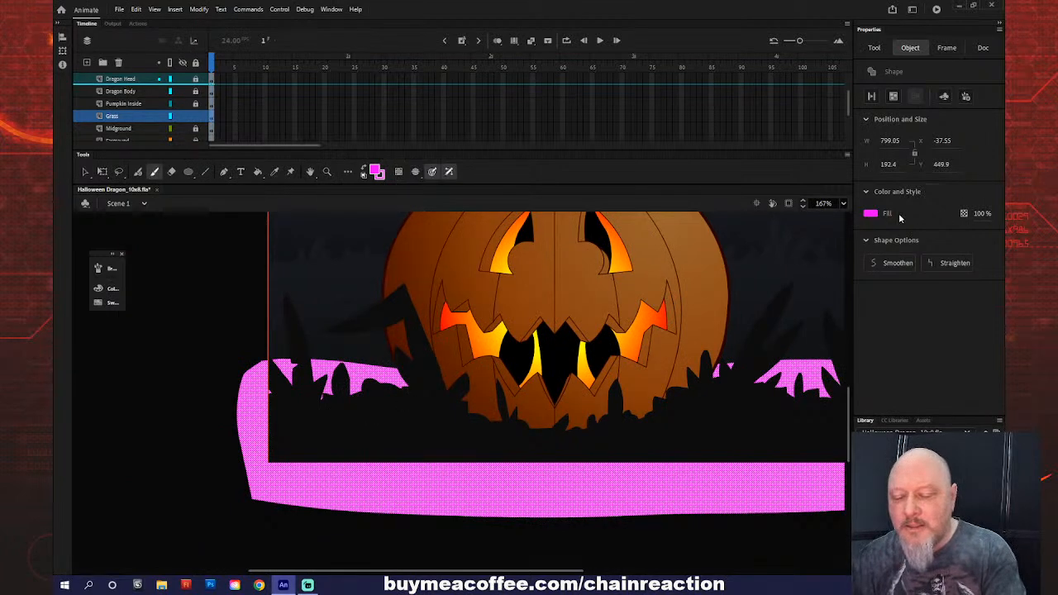
pyautogui.press('h')
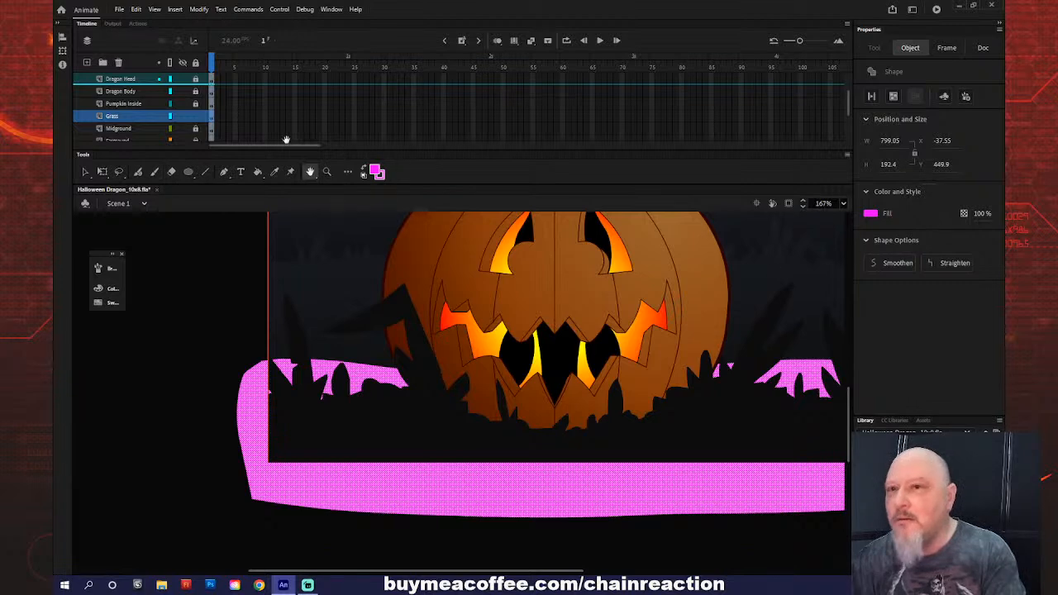
pyautogui.hotkey('ctrl', 'shift', 'a')
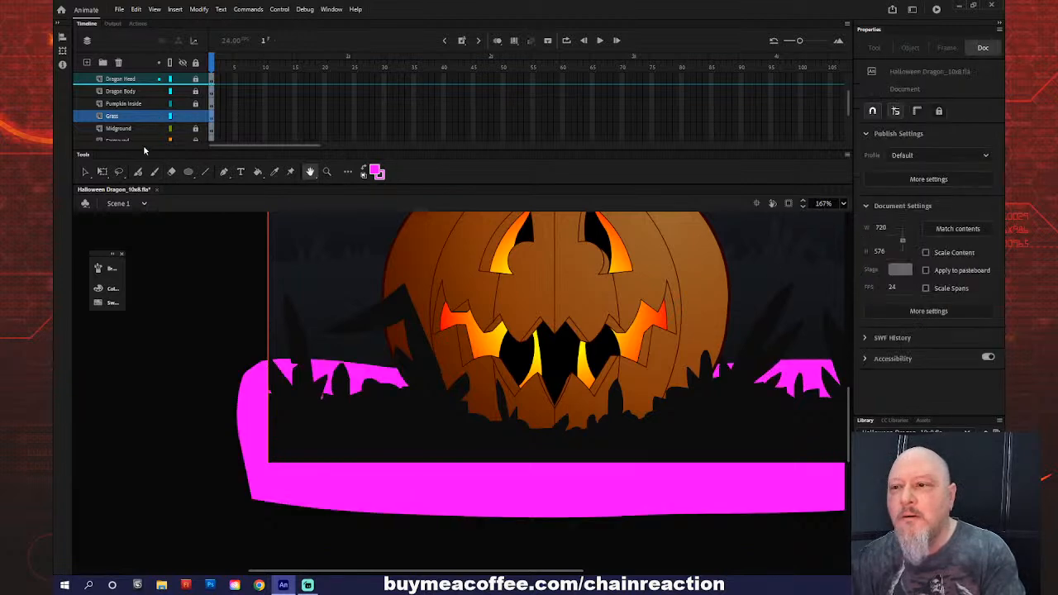
pyautogui.press('b')
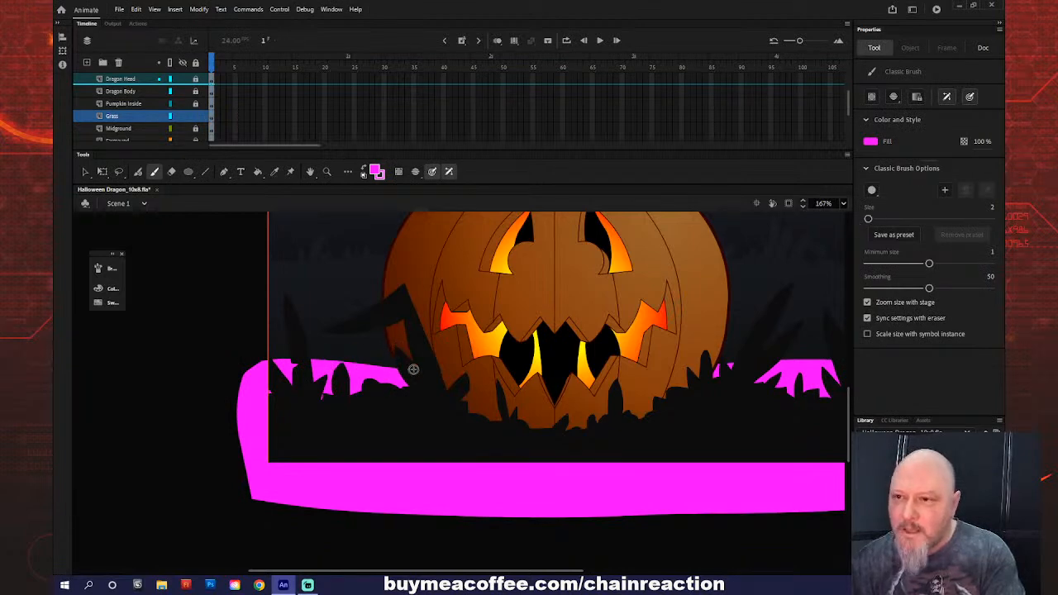
pyautogui.moveTo(416, 374)
pyautogui.mouseDown()
pyautogui.moveTo(349, 280)
pyautogui.moveTo(358, 327)
pyautogui.mouseUp()
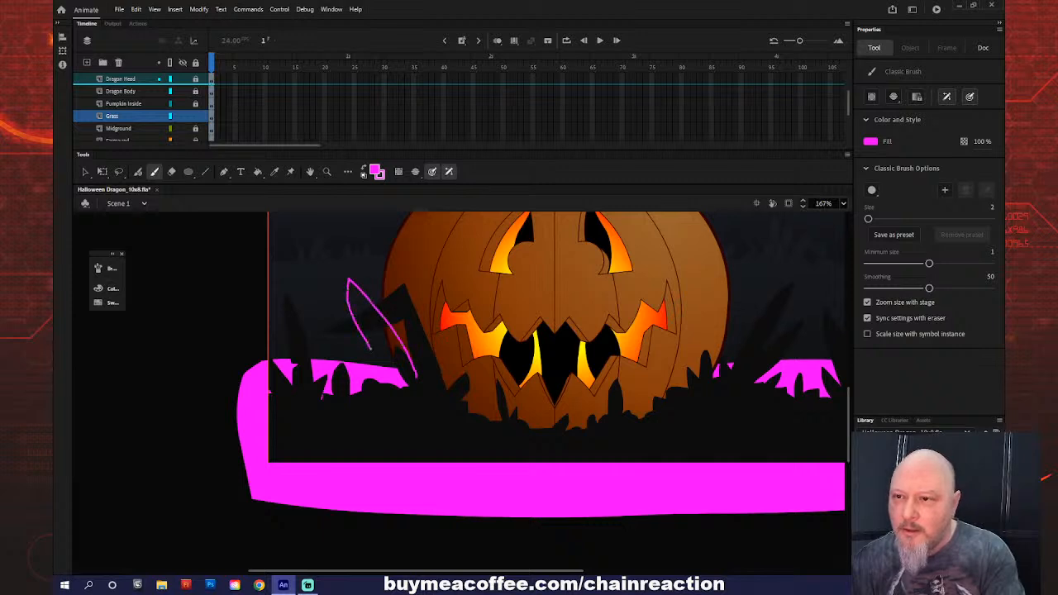
pyautogui.moveTo(403, 389); pyautogui.dragTo(392, 385)
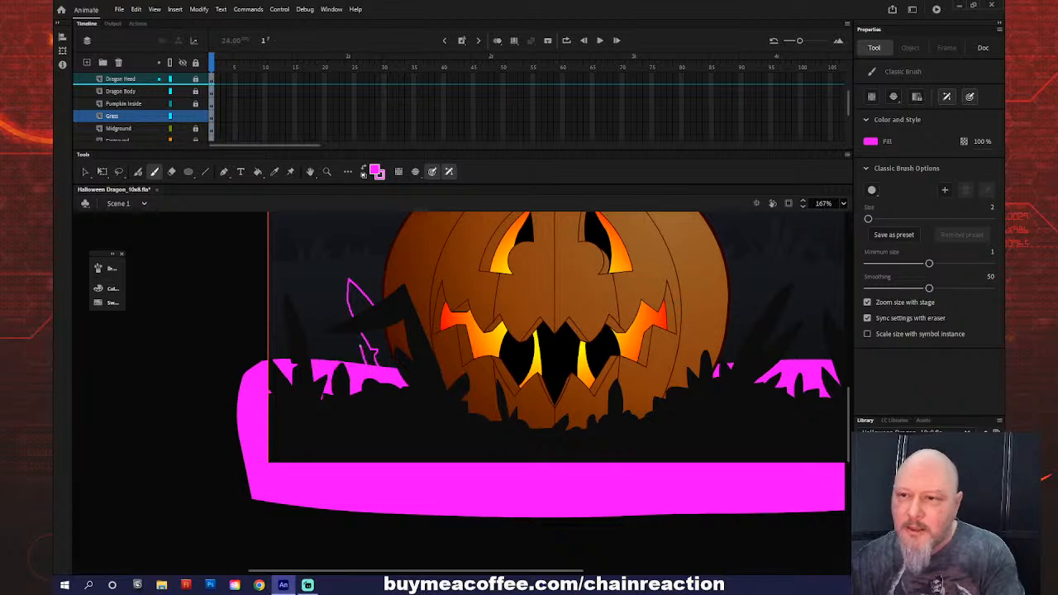
# - Try brushing tall and short grass-blade outlines at the stage's left edge, and undo those strokes
pyautogui.moveTo(272, 365)
pyautogui.mouseDown()
pyautogui.moveTo(295, 310)
pyautogui.moveTo(312, 310)
pyautogui.moveTo(298, 359)
pyautogui.mouseUp()
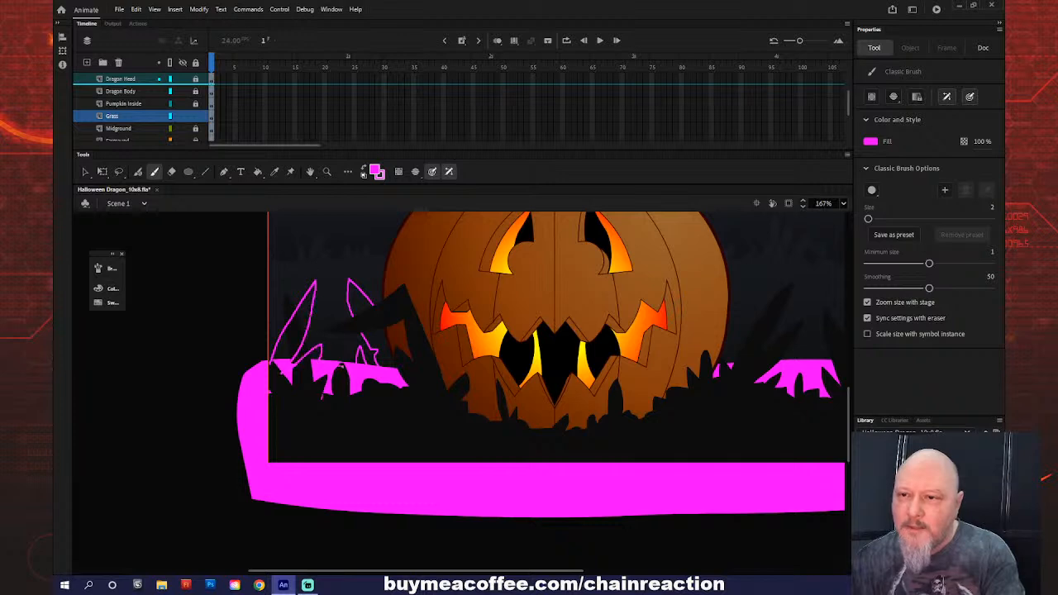
pyautogui.hotkey('ctrl', 'z')
pyautogui.hotkey('ctrl', 'z')
pyautogui.hotkey('ctrl', 'z')
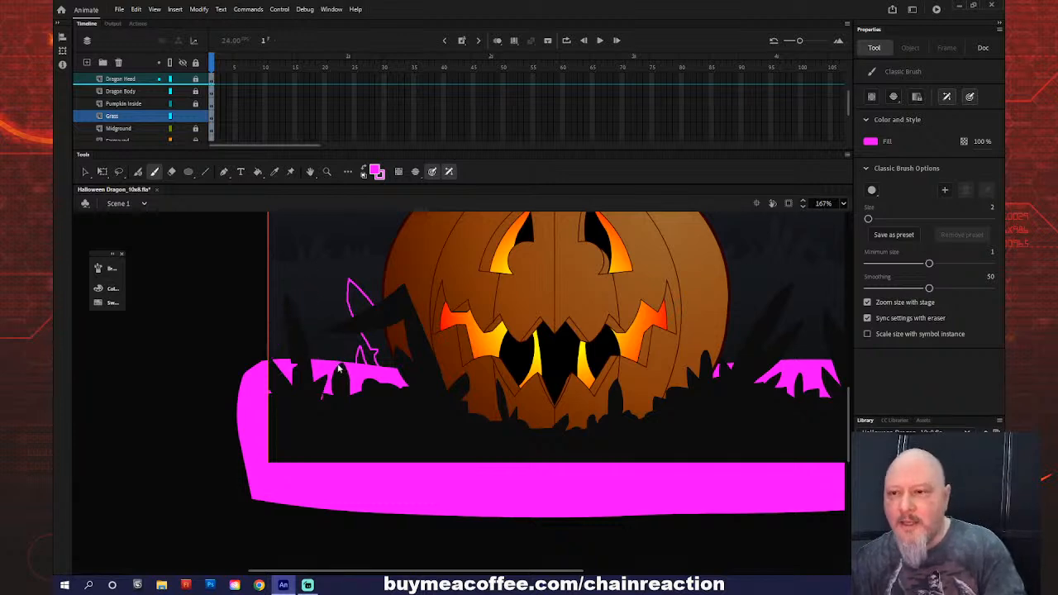
# - Outline spiky magenta grass blades above the grass strip to the left of the pumpkin with the Classic Brush
pyautogui.moveTo(263, 362)
pyautogui.mouseDown()
pyautogui.moveTo(290, 315)
pyautogui.moveTo(326, 283)
pyautogui.moveTo(284, 357)
pyautogui.moveTo(311, 359)
pyautogui.mouseUp()
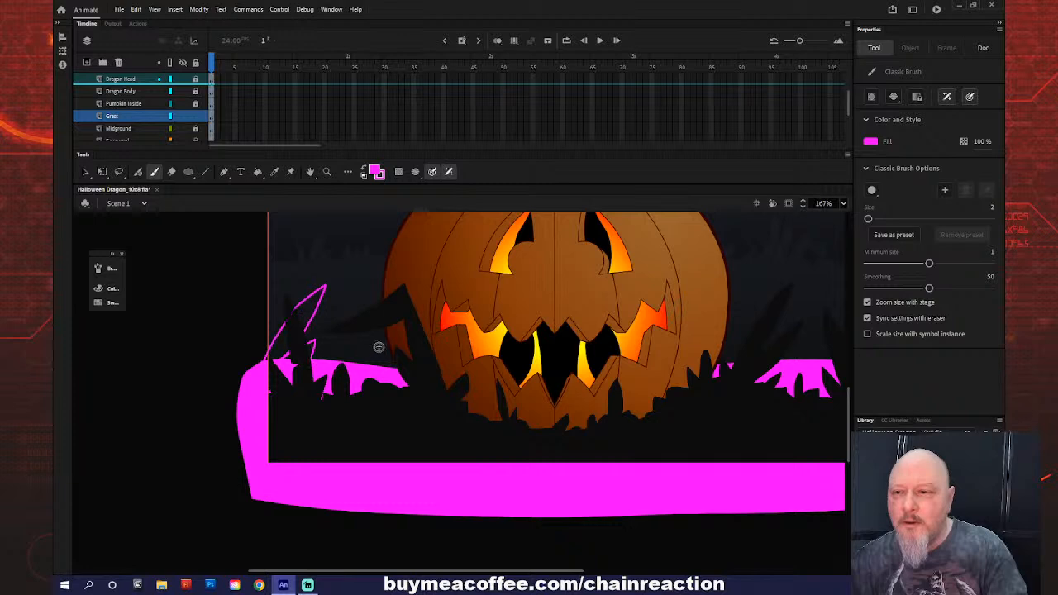
pyautogui.moveTo(408, 370)
pyautogui.mouseDown()
pyautogui.moveTo(378, 319)
pyautogui.moveTo(383, 356)
pyautogui.moveTo(373, 346)
pyautogui.mouseUp()
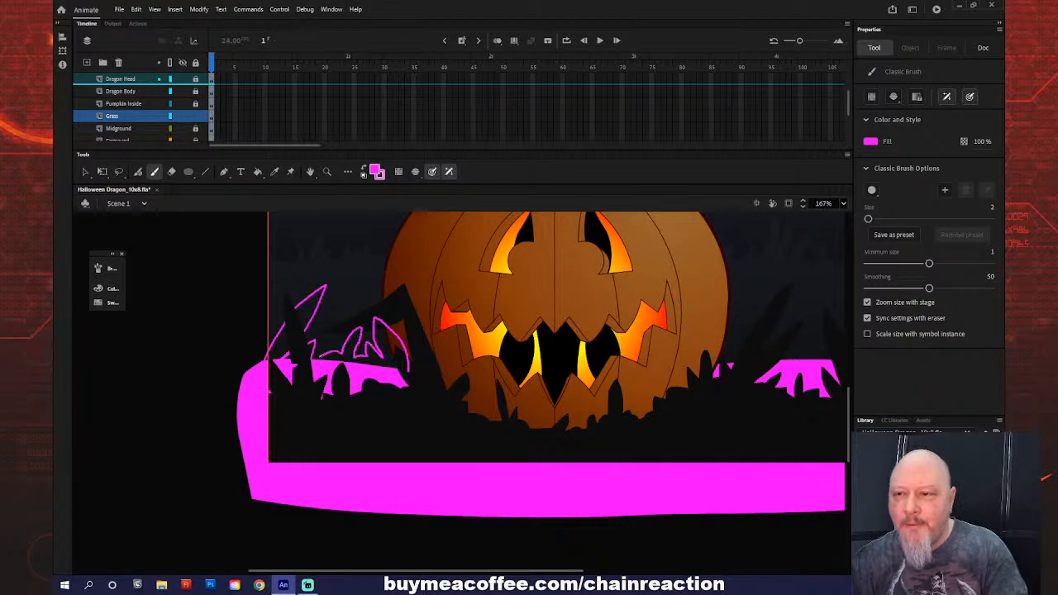
pyautogui.hotkey('ctrl', 'z')
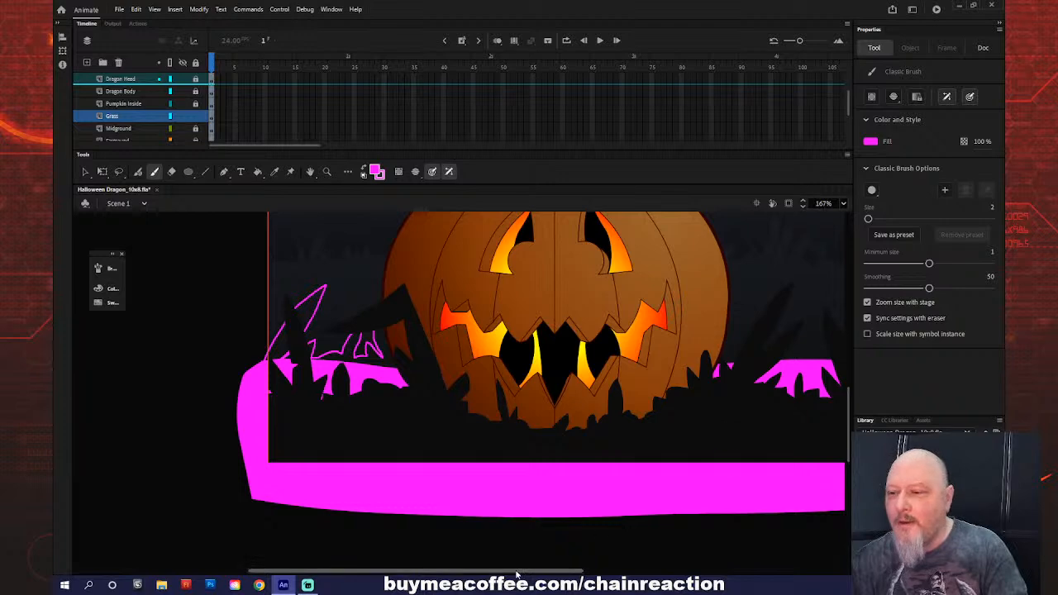
pyautogui.moveTo(516, 572); pyautogui.dragTo(618, 571)
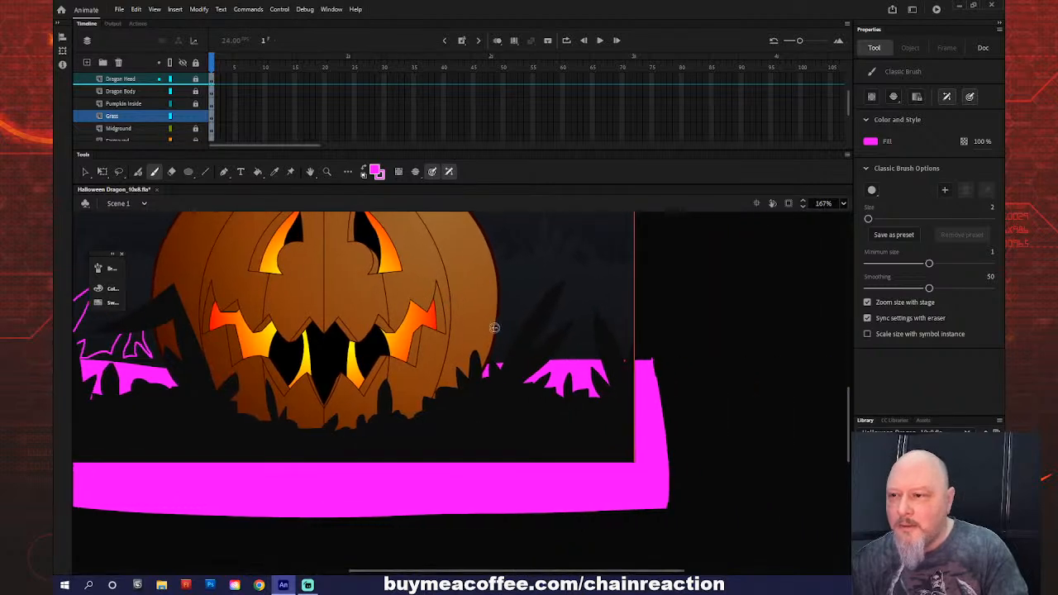
pyautogui.moveTo(496, 324)
pyautogui.mouseDown()
pyautogui.moveTo(569, 284)
pyautogui.moveTo(512, 341)
pyautogui.moveTo(552, 322)
pyautogui.moveTo(535, 347)
pyautogui.moveTo(577, 357)
pyautogui.mouseUp()
pyautogui.hotkey('ctrl', 'z')
pyautogui.hotkey('ctrl', 'z')
pyautogui.hotkey('ctrl', 'z')
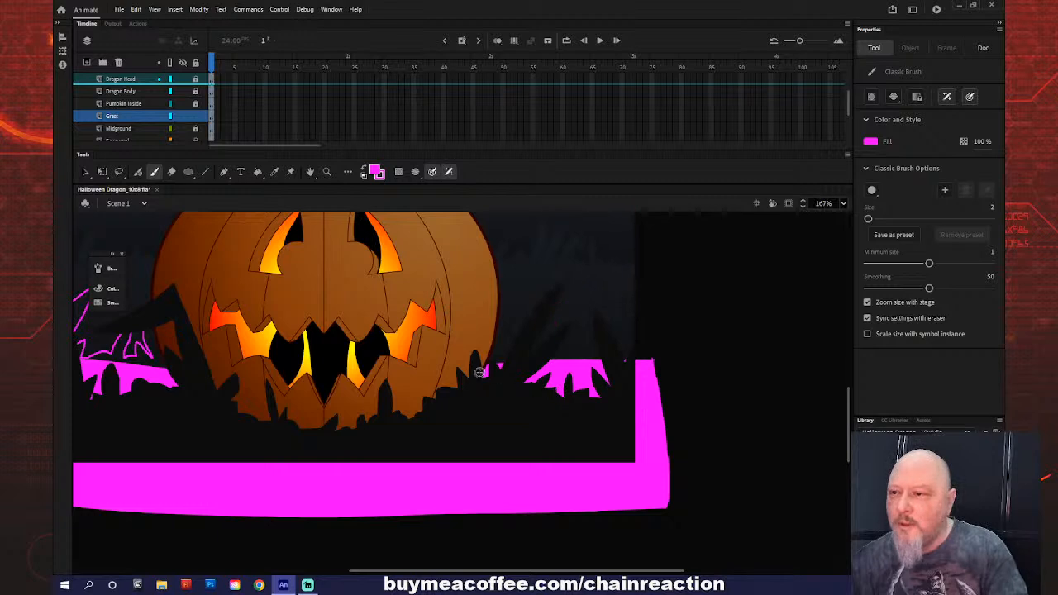
pyautogui.moveTo(459, 369); pyautogui.dragTo(486, 315)
pyautogui.hotkey('ctrl', 'z')
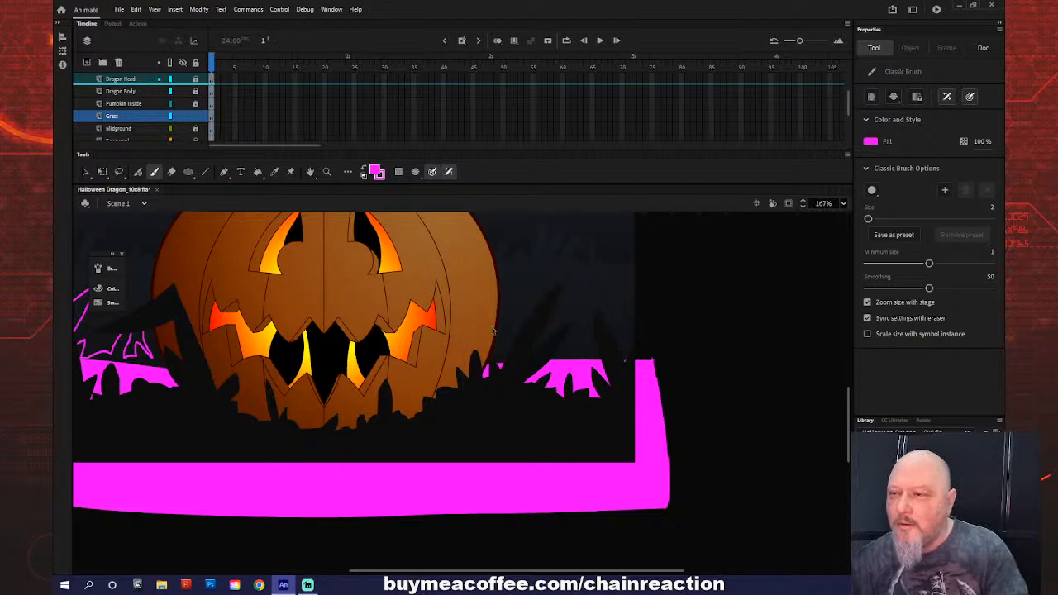
# - Outline magenta grass blades to the right of the pumpkin, ending with a tall curved blade over the stage's right edge
pyautogui.moveTo(474, 363); pyautogui.dragTo(512, 298)
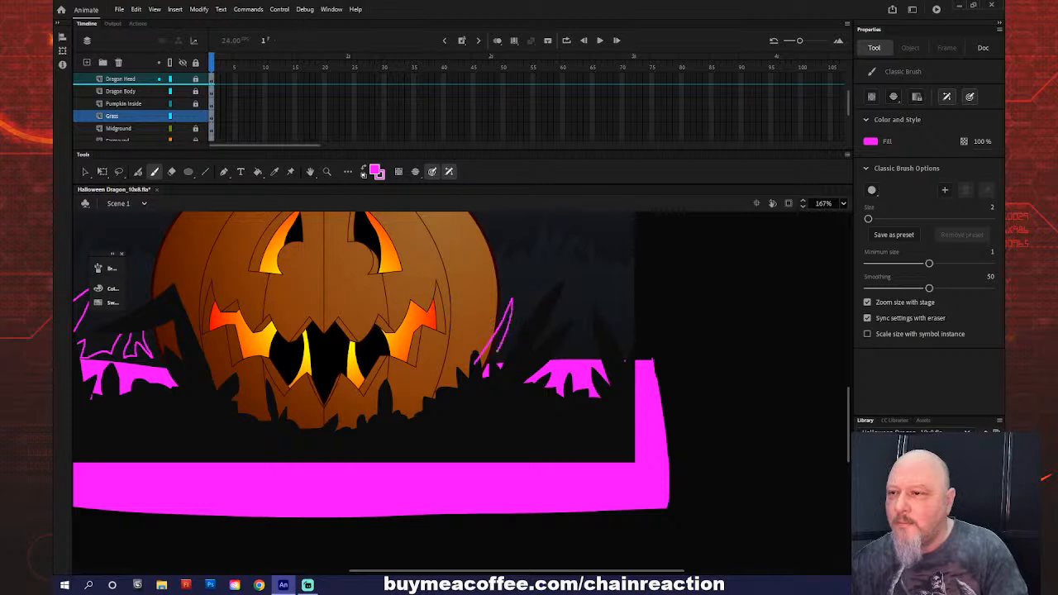
pyautogui.hotkey('ctrl', 'z')
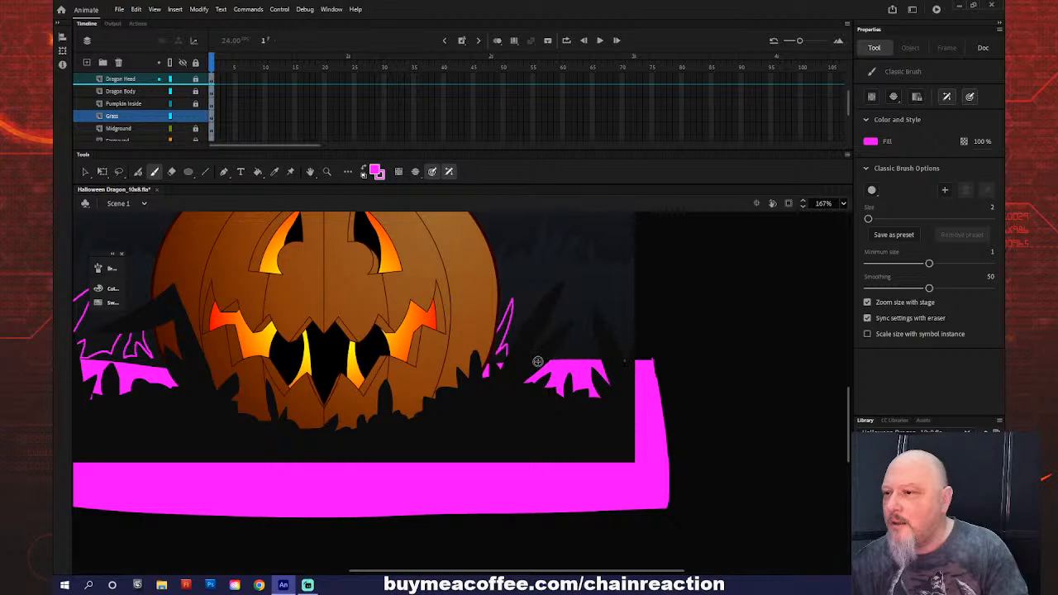
pyautogui.moveTo(542, 361)
pyautogui.mouseDown()
pyautogui.moveTo(564, 335)
pyautogui.moveTo(566, 350)
pyautogui.moveTo(593, 358)
pyautogui.moveTo(622, 320)
pyautogui.mouseUp()
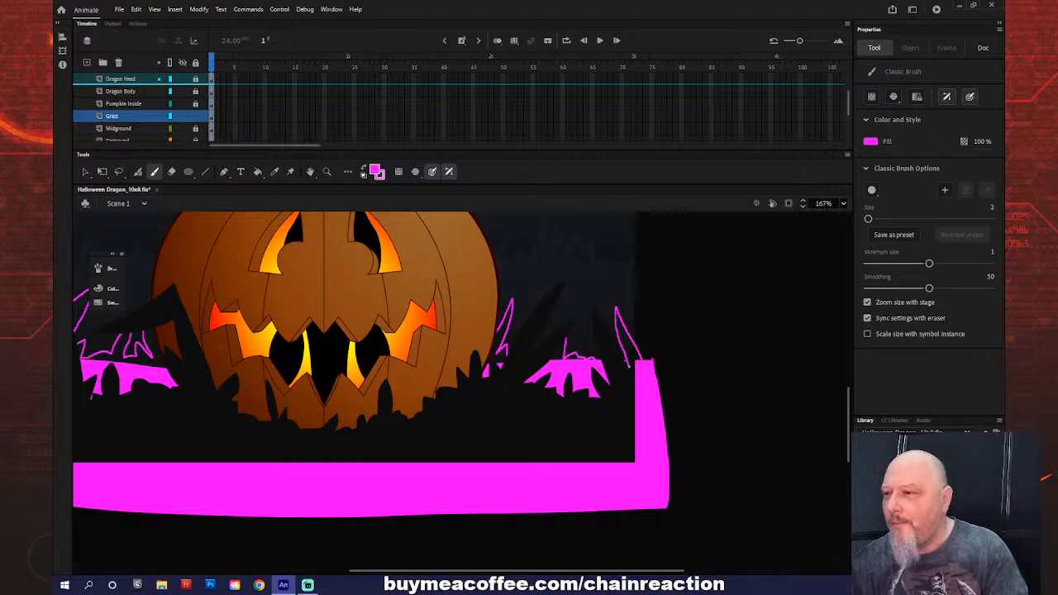
pyautogui.hotkey('ctrl', 'z')
pyautogui.moveTo(654, 380)
pyautogui.mouseDown()
pyautogui.moveTo(643, 325)
pyautogui.moveTo(609, 281)
pyautogui.mouseUp()
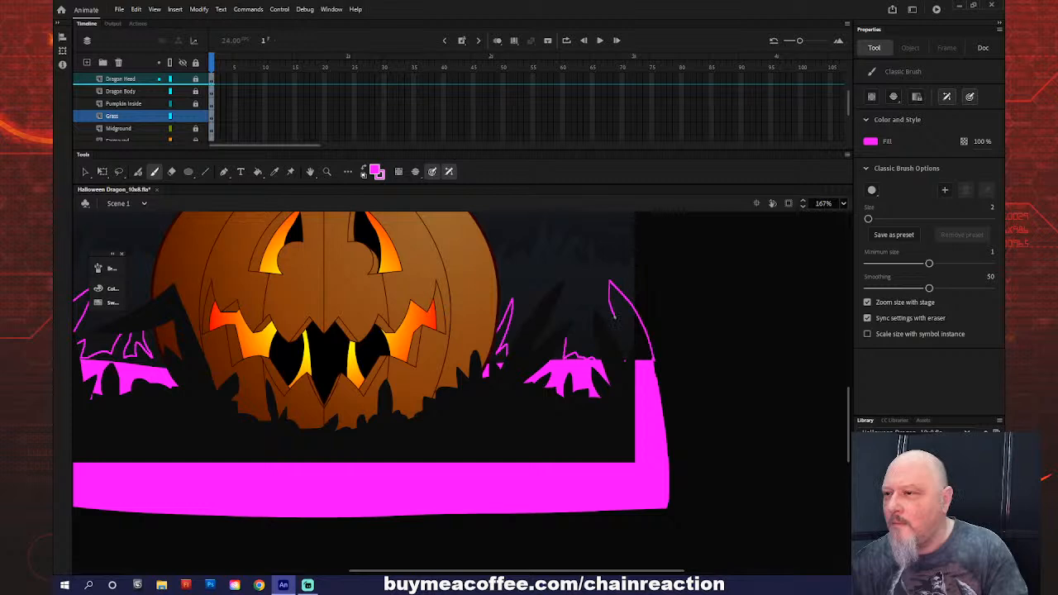
pyautogui.hotkey('ctrl', 'z')
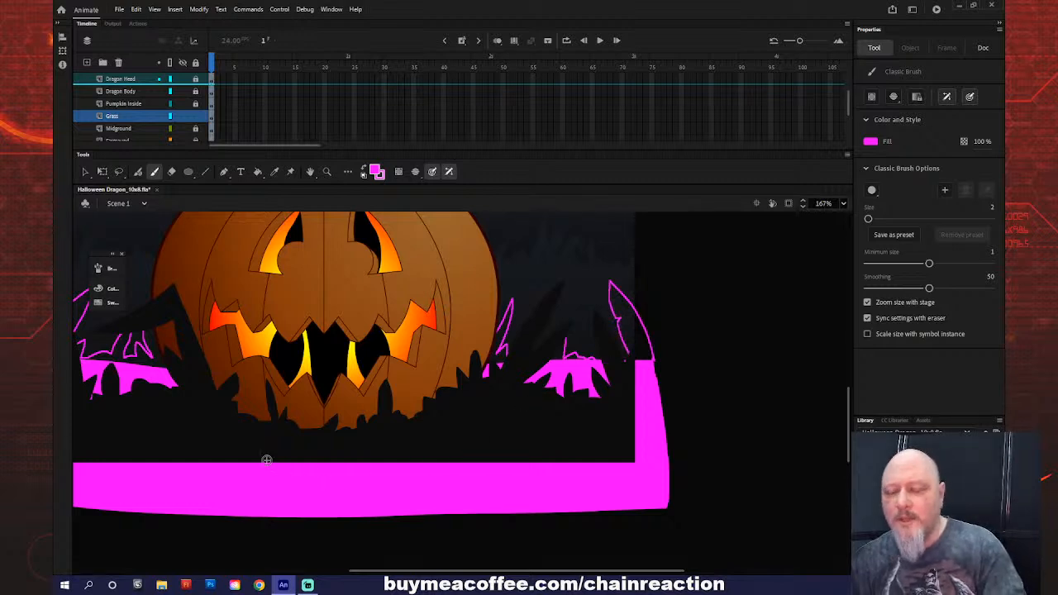
# - Fill the outlined grass blades on both sides of the pumpkin with magenta using the Paint Bucket
pyautogui.press('k')
pyautogui.click(636, 342)
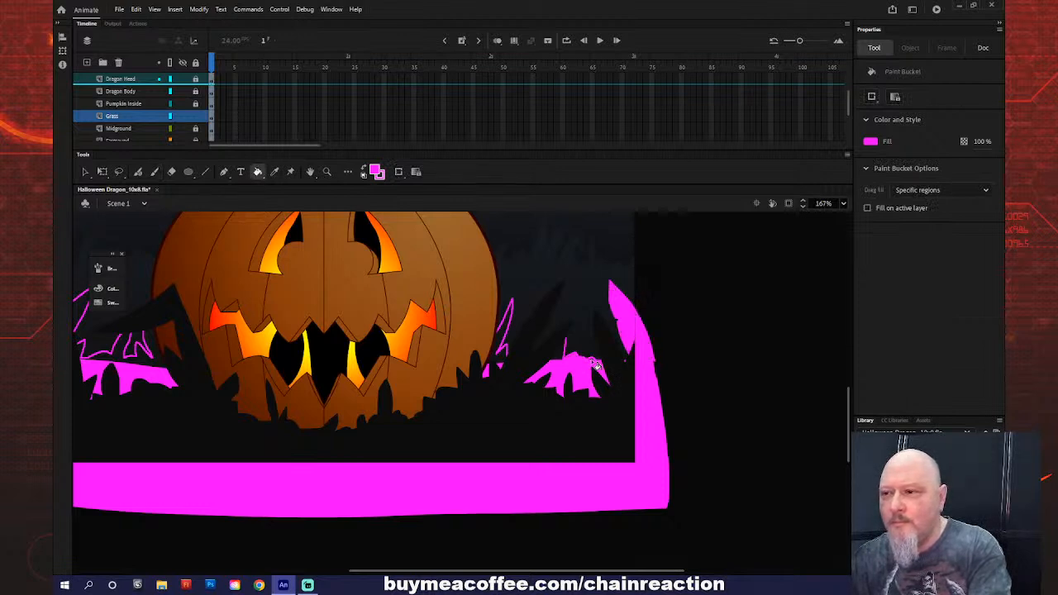
pyautogui.click(505, 365)
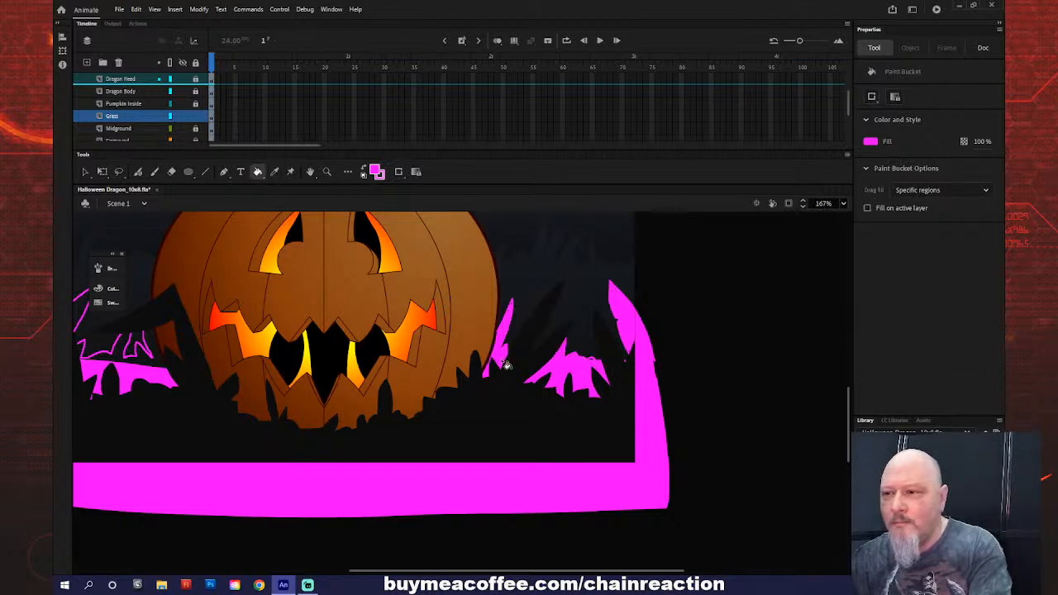
pyautogui.click(161, 366)
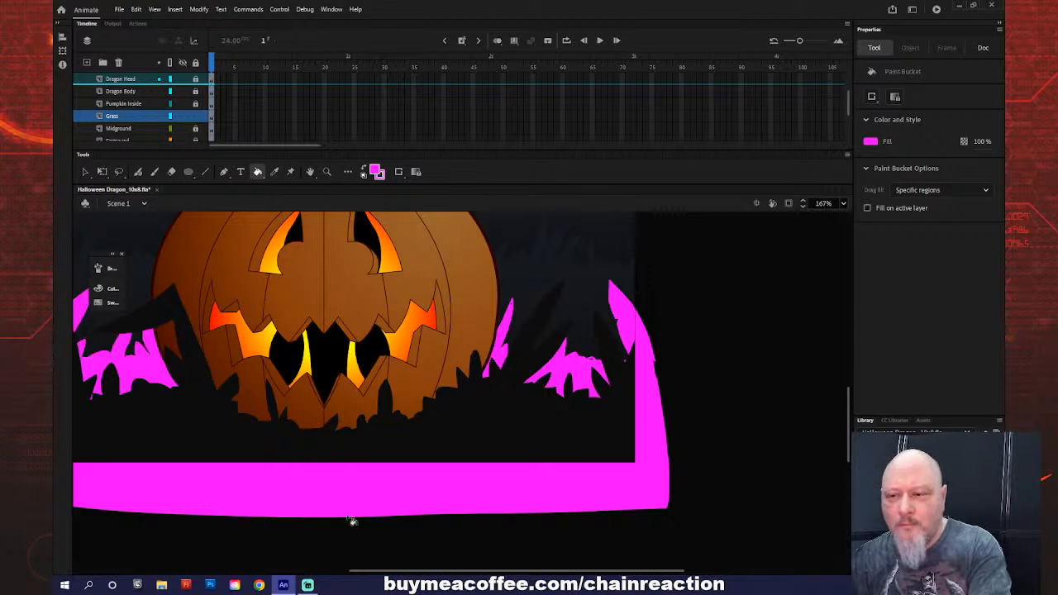
# - Draw an extra pointed grass blade just outside the stage's left edge and fill it with magenta
pyautogui.moveTo(403, 570); pyautogui.dragTo(329, 553)
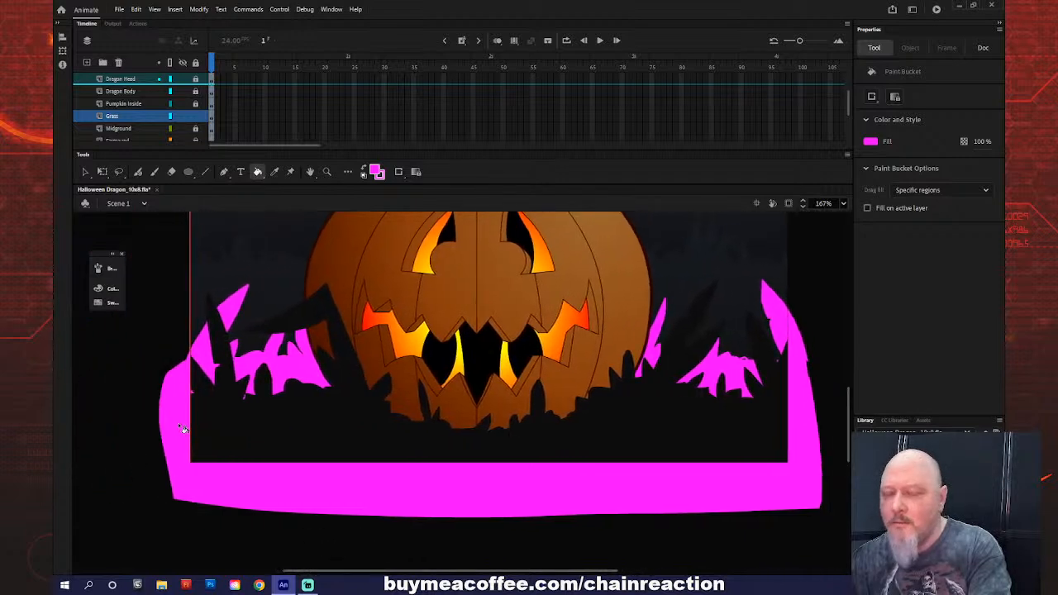
pyautogui.press('b')
pyautogui.moveTo(189, 354)
pyautogui.mouseDown()
pyautogui.moveTo(180, 314)
pyautogui.moveTo(174, 350)
pyautogui.mouseUp()
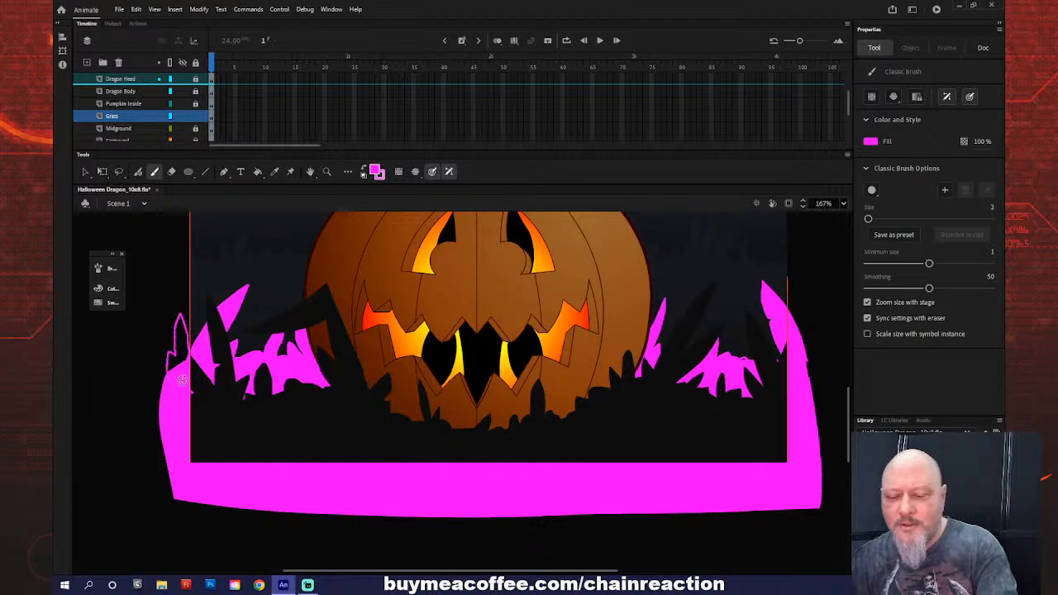
pyautogui.press('k')
pyautogui.click(188, 351)
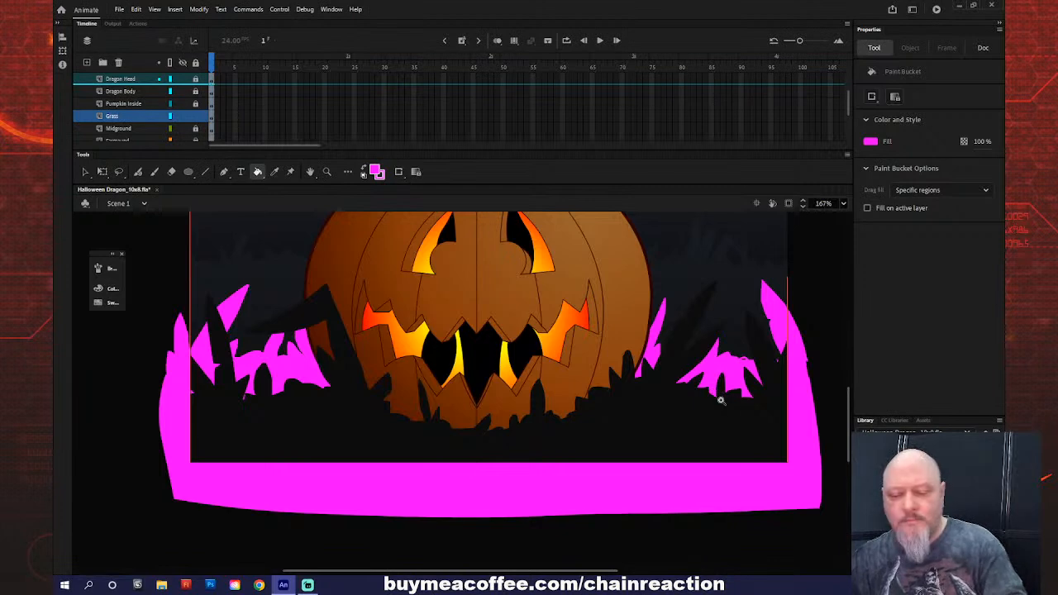
# - Fill the small unfilled gap on top of the magenta grass clump right of the pumpkin
pyautogui.press('z')
pyautogui.moveTo(673, 322); pyautogui.dragTo(789, 402)
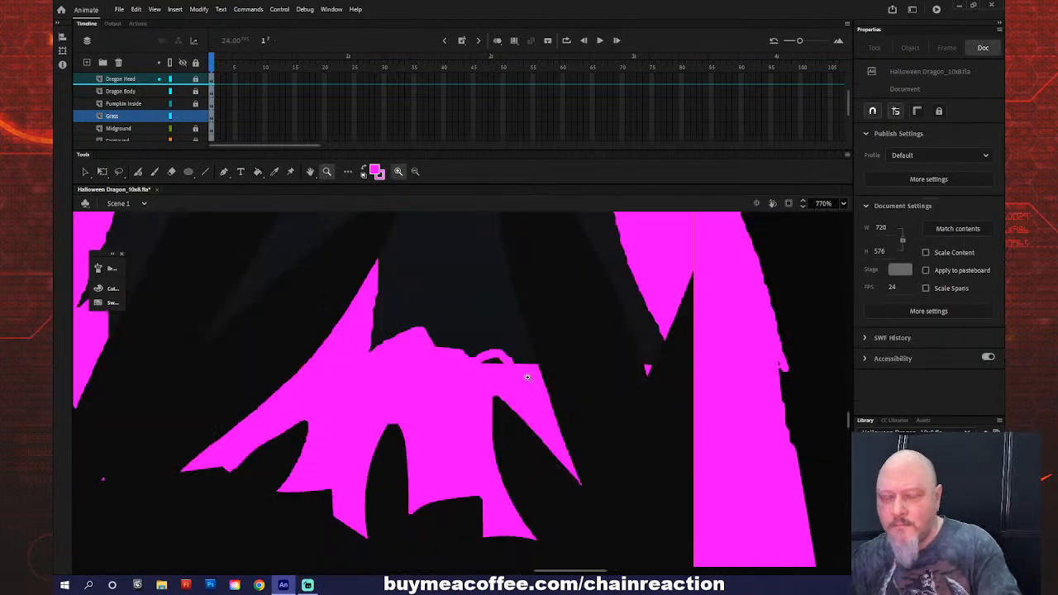
pyautogui.press('k')
pyautogui.click(499, 365)
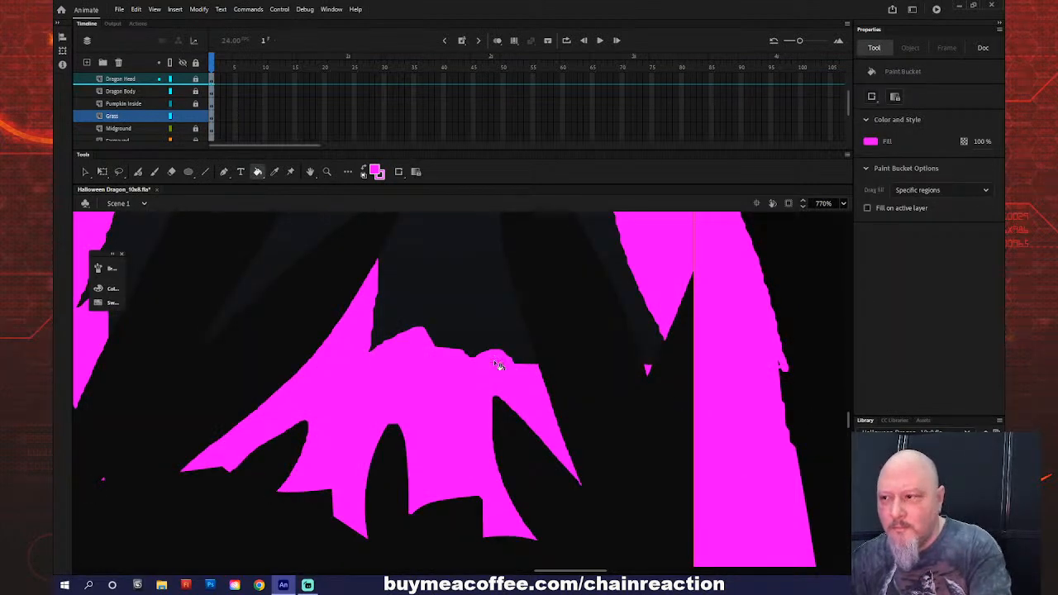
# - Select all the magenta grass artwork and smoothen its edges
pyautogui.press('z')
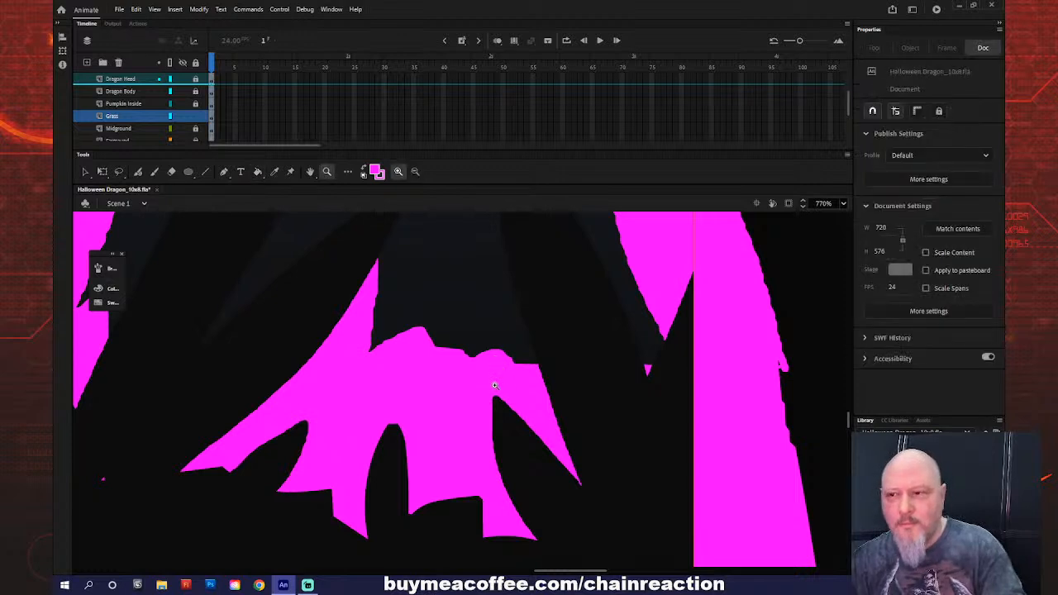
pyautogui.click(496, 380)
pyautogui.keyDown('alt'); pyautogui.click(496, 385); pyautogui.keyUp('alt')
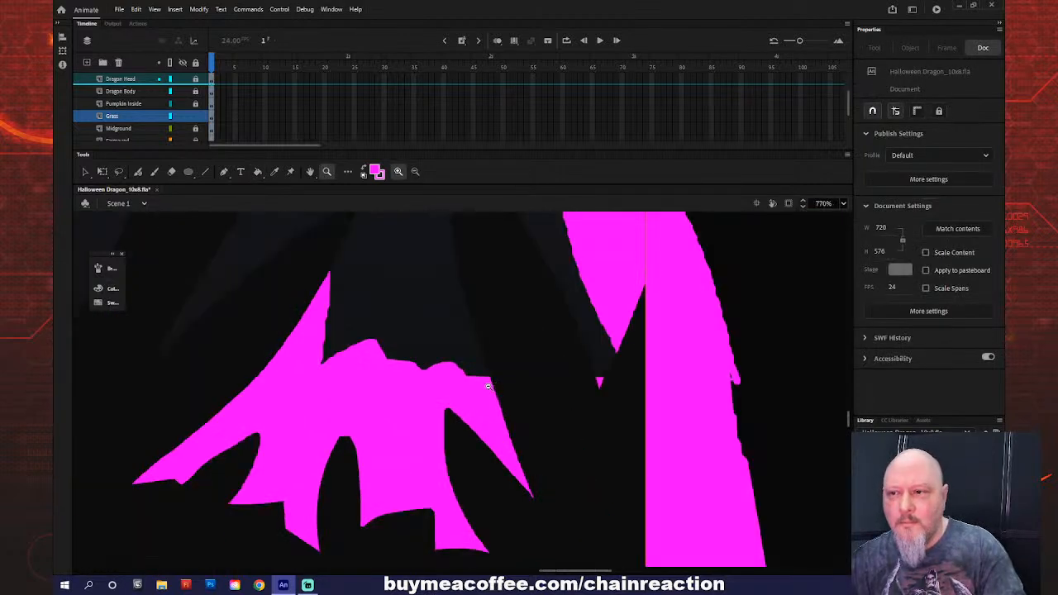
pyautogui.keyDown('alt'); pyautogui.click(449, 393); pyautogui.keyUp('alt')
pyautogui.press('v')
pyautogui.hotkey('ctrl', 'a')
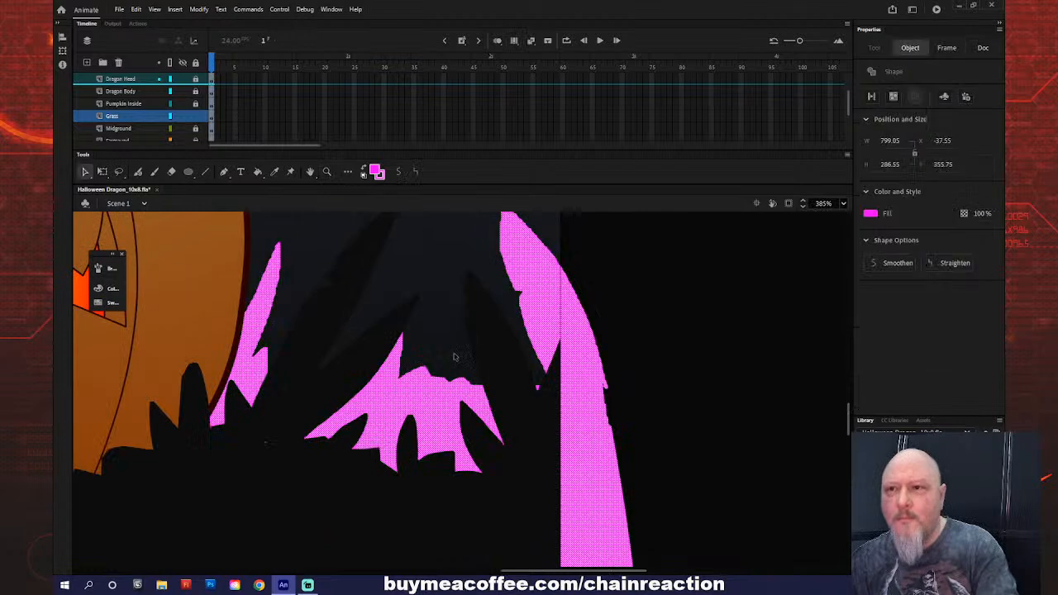
pyautogui.click(399, 172)
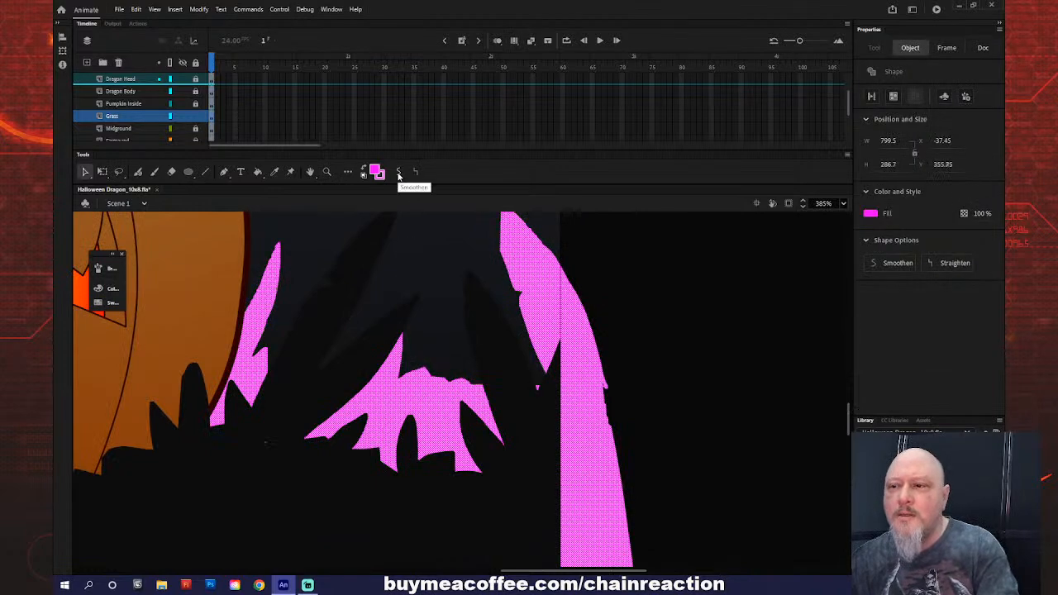
# - Recolour the selected grass with the near-black #0D0D0D sampled from the foreground grass
pyautogui.press('z')
pyautogui.keyDown('alt'); pyautogui.click(397, 437); pyautogui.keyUp('alt')
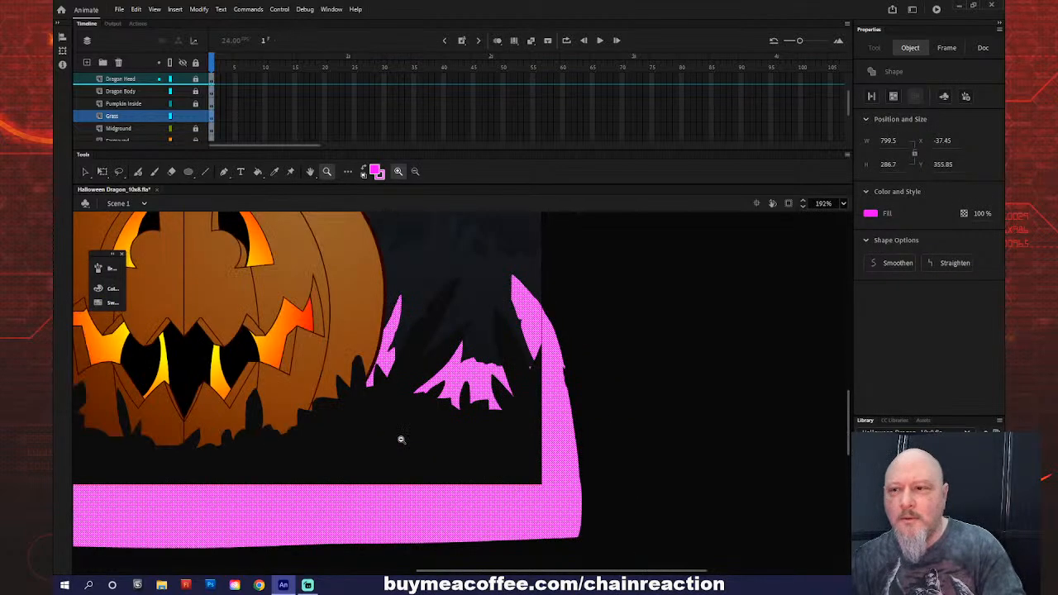
pyautogui.keyDown('alt'); pyautogui.click(401, 439); pyautogui.keyUp('alt')
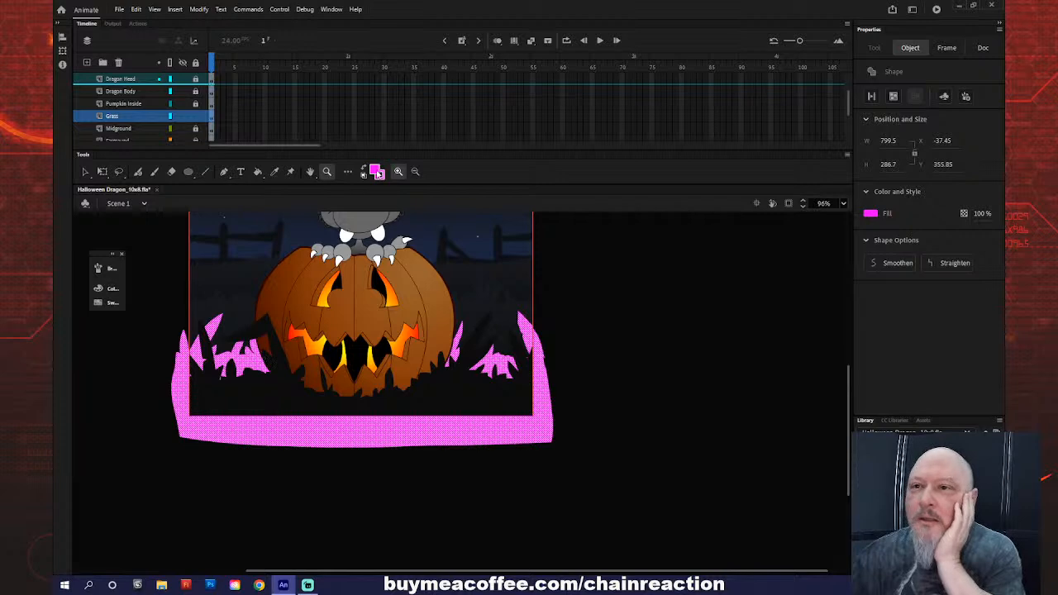
pyautogui.click(377, 171)
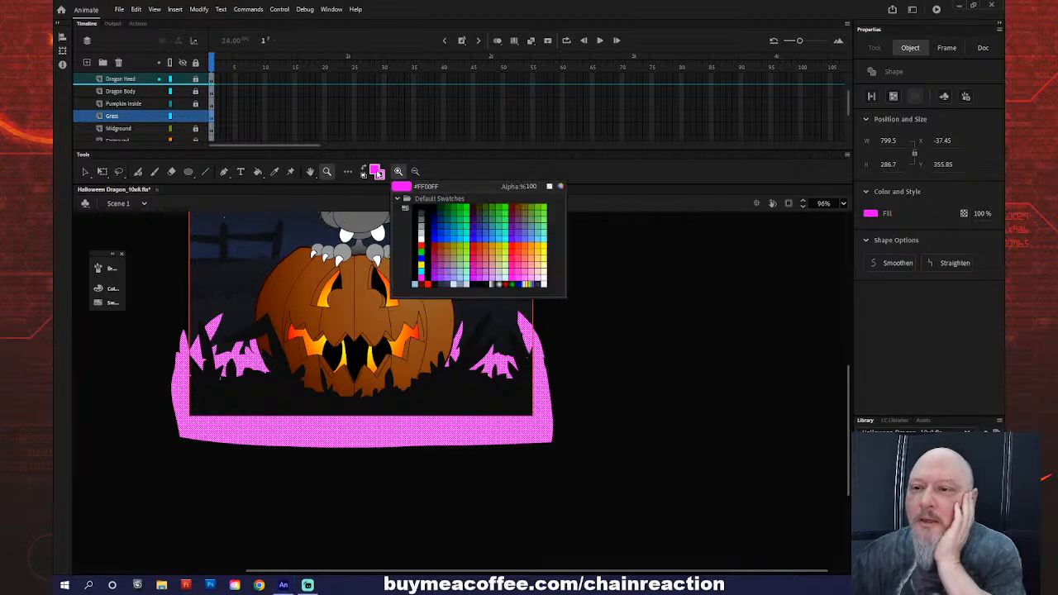
pyautogui.click(259, 388)
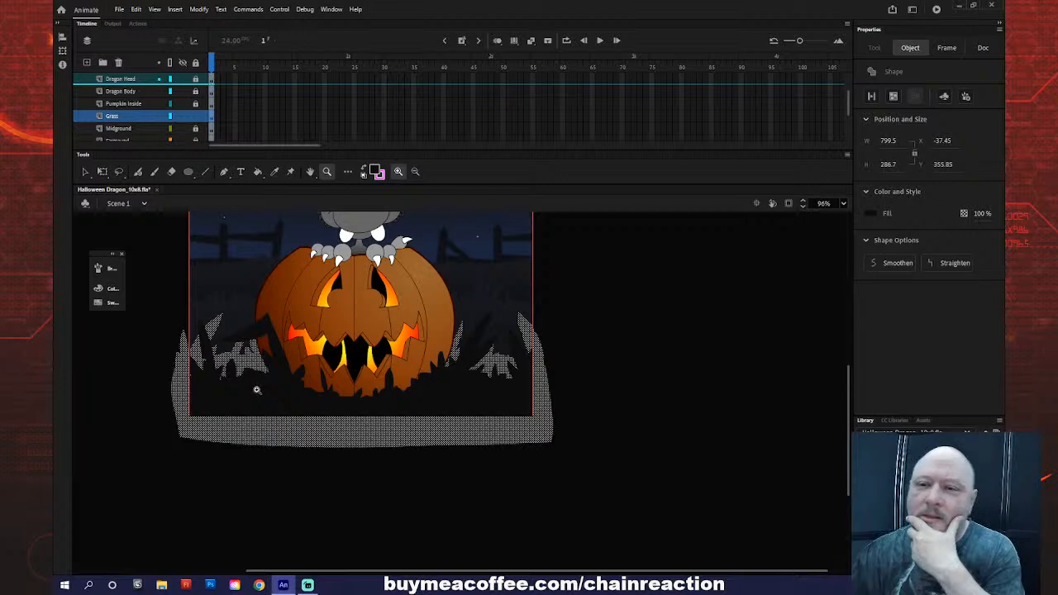
# - Lighten the selected grass's fill to #121212 in the Color Picker and deselect the artwork
pyautogui.click(378, 172)
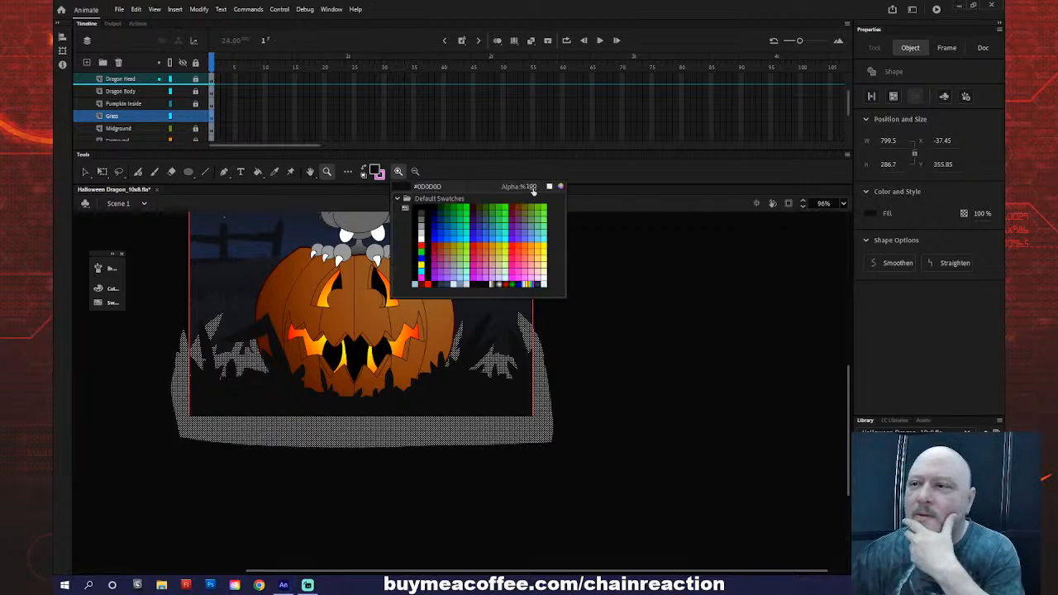
pyautogui.click(562, 183)
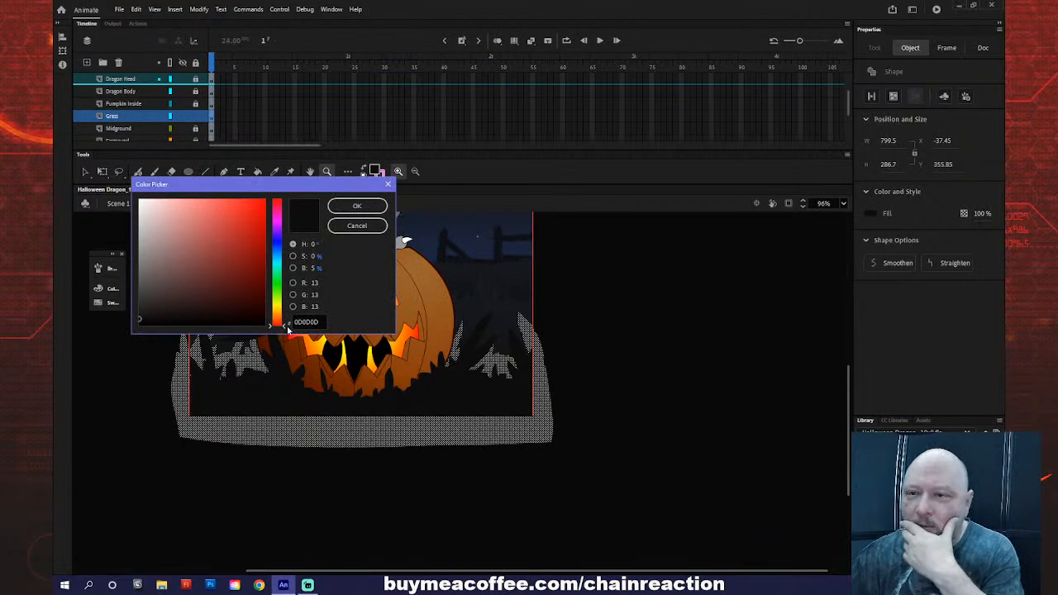
pyautogui.moveTo(284, 328); pyautogui.dragTo(279, 248)
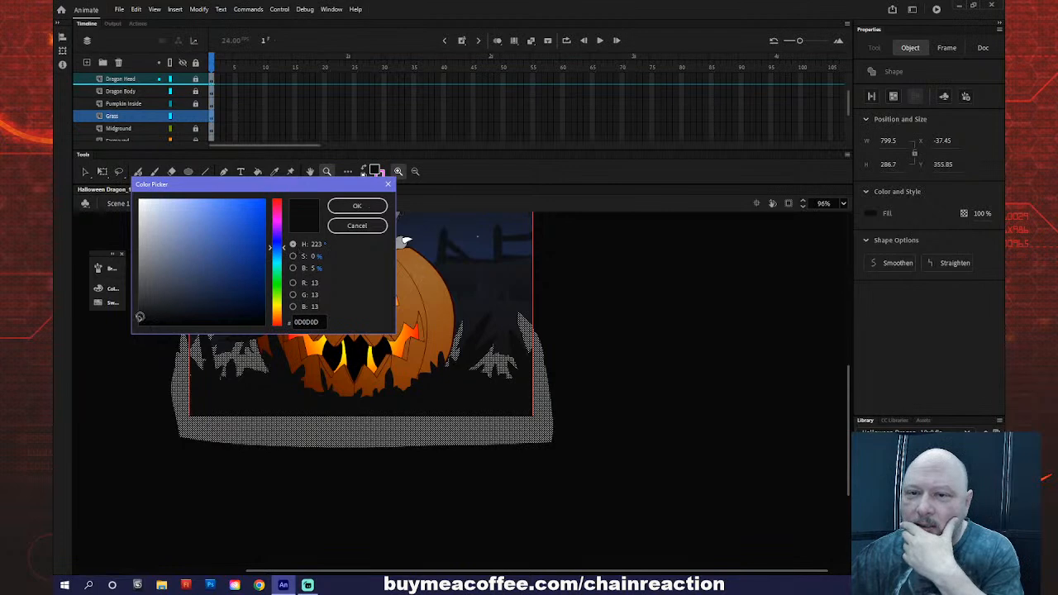
pyautogui.click(138, 317)
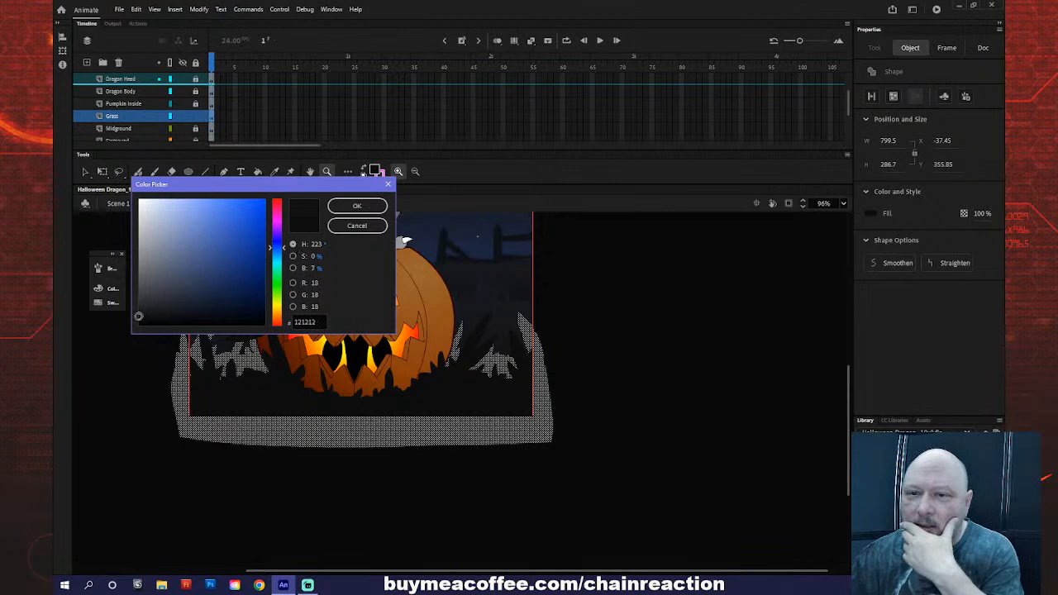
pyautogui.click(357, 206)
pyautogui.click(650, 324)
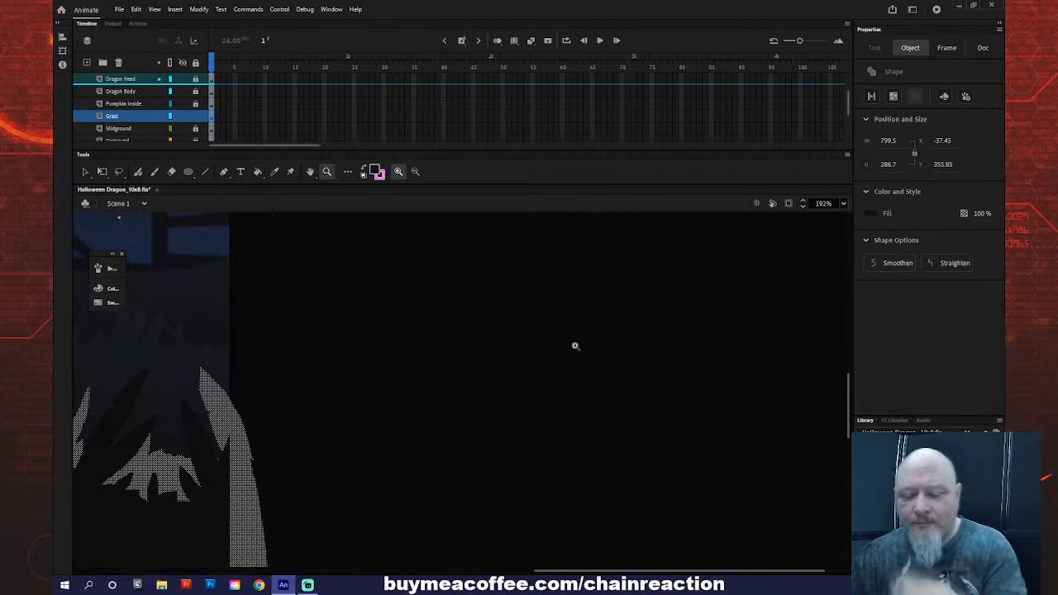
pyautogui.keyDown('alt'); pyautogui.click(454, 409); pyautogui.keyUp('alt')
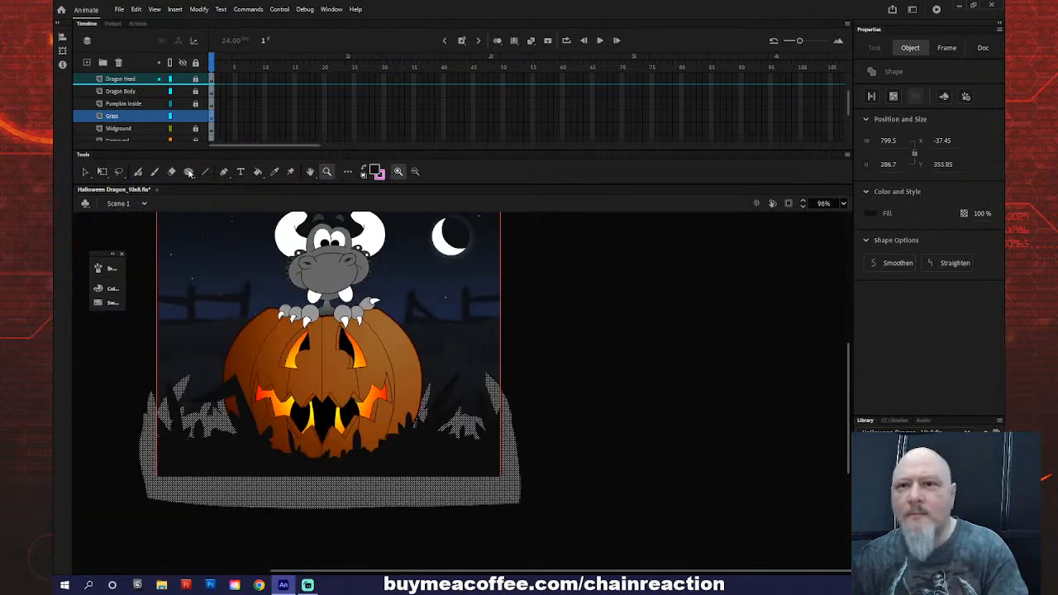
pyautogui.press('Escape')
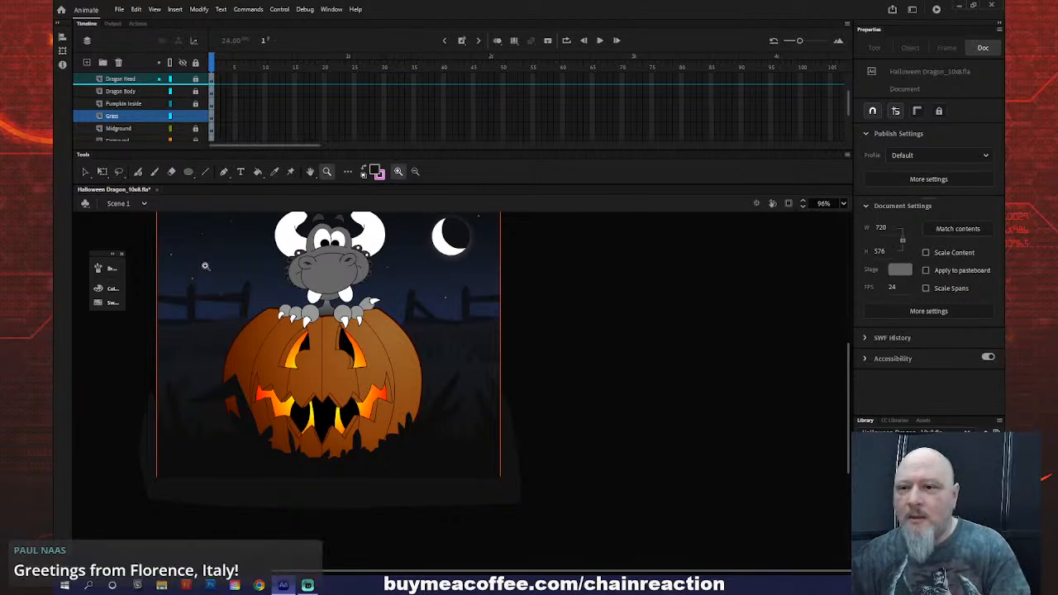
# - Unlock the Foreground Grass layer and recolour the selected Grass layer artwork with the foreground's sampled near-black #0D0D0D
pyautogui.press('i')
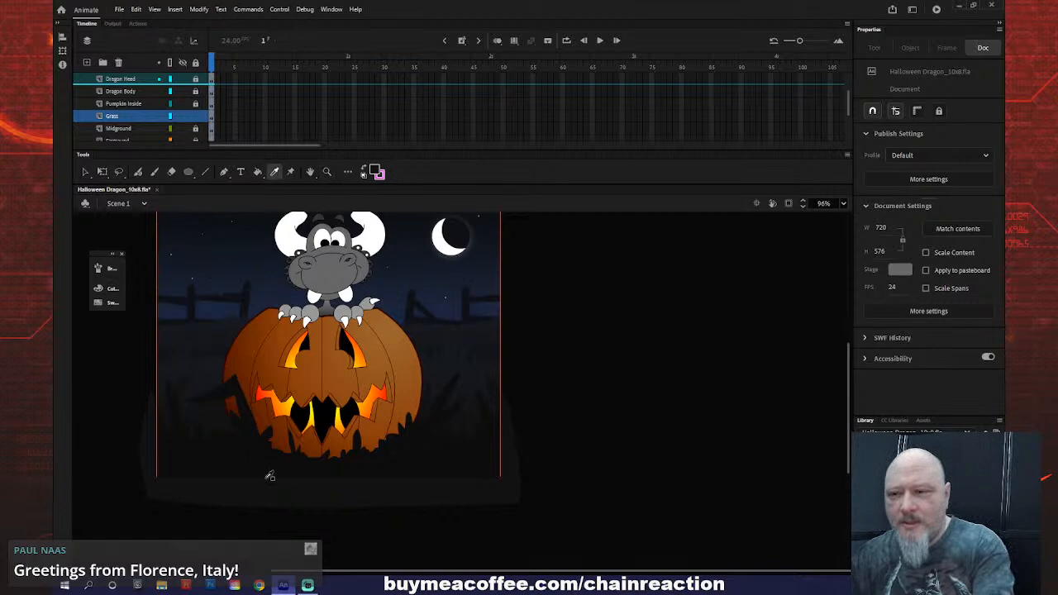
pyautogui.click(257, 459)
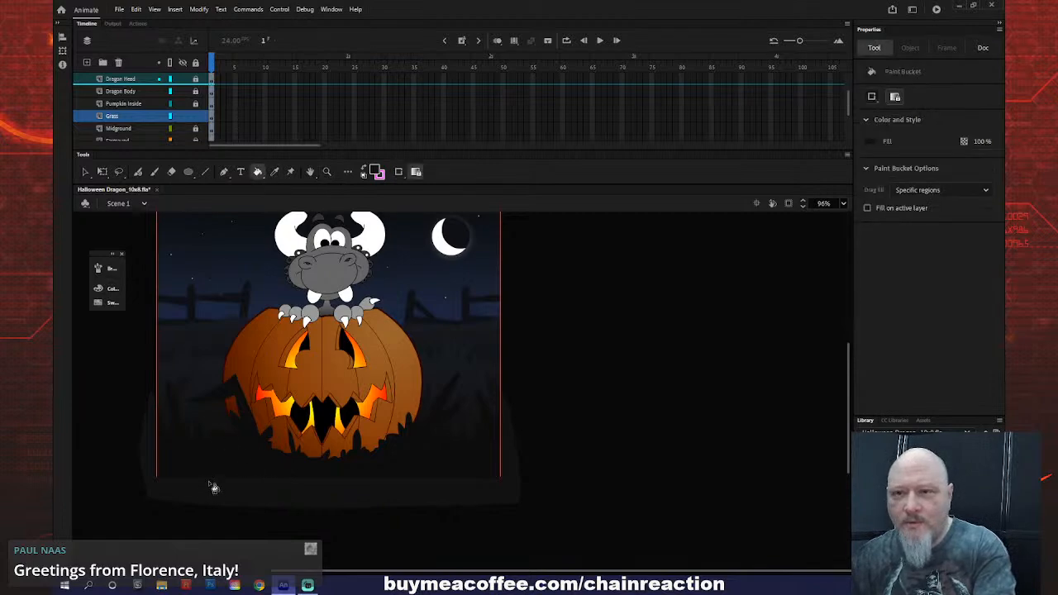
pyautogui.click(143, 117)
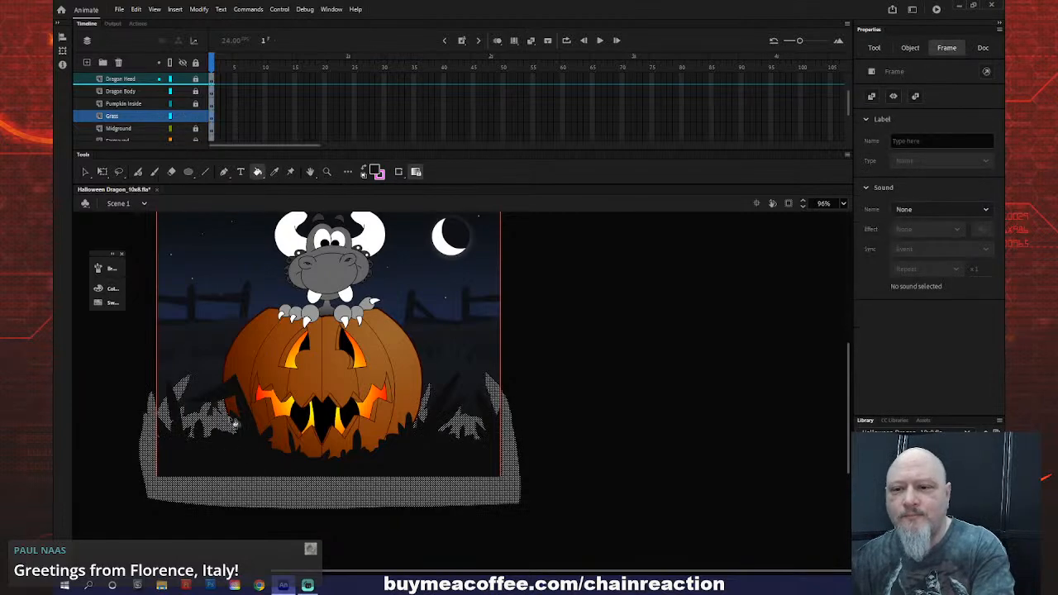
pyautogui.click(235, 451)
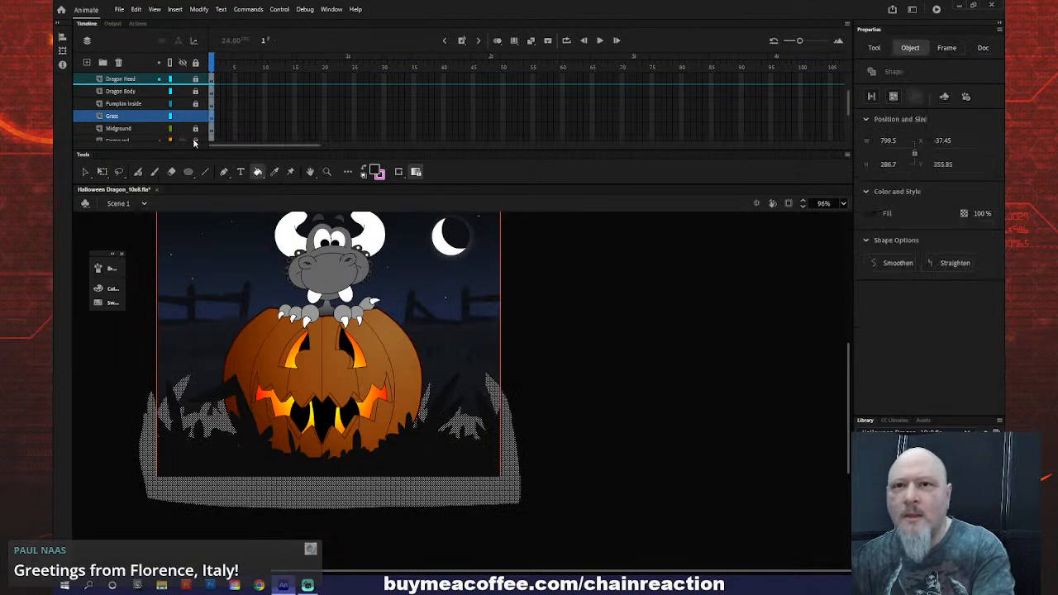
pyautogui.scroll(2, 189, 128)
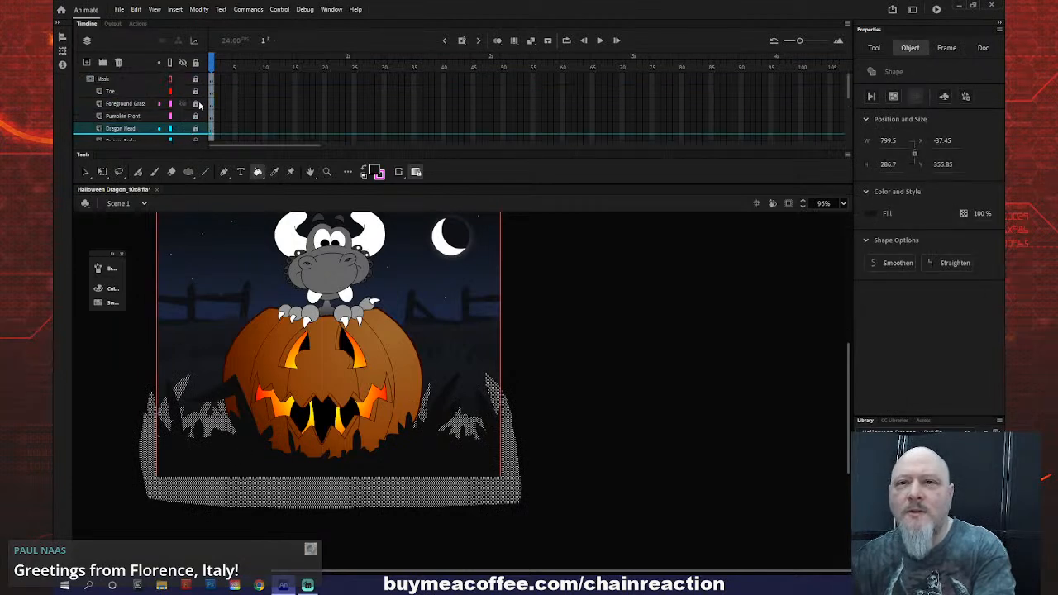
pyautogui.click(197, 104)
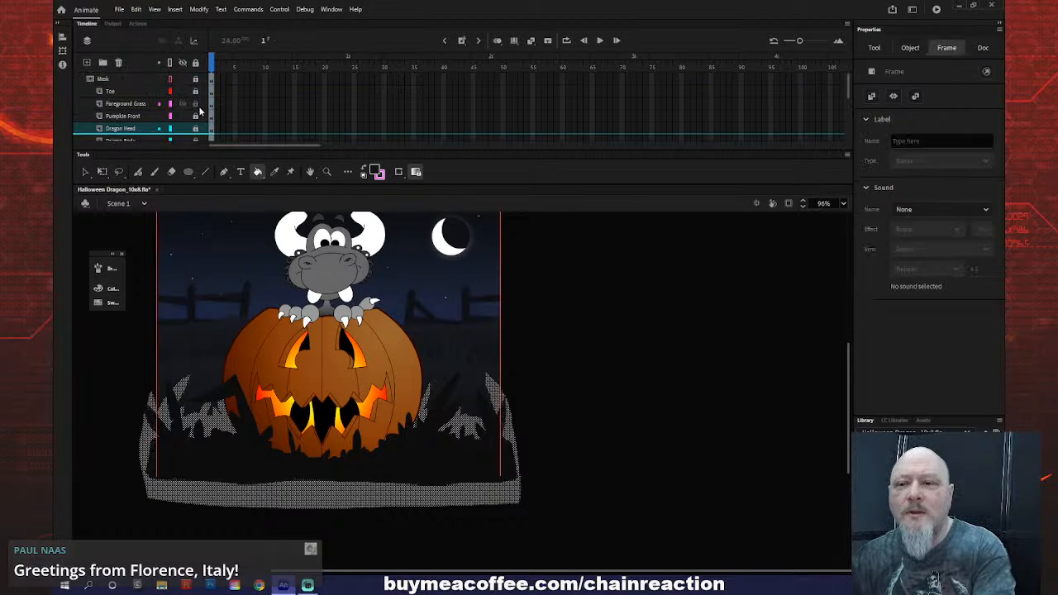
pyautogui.click(235, 453)
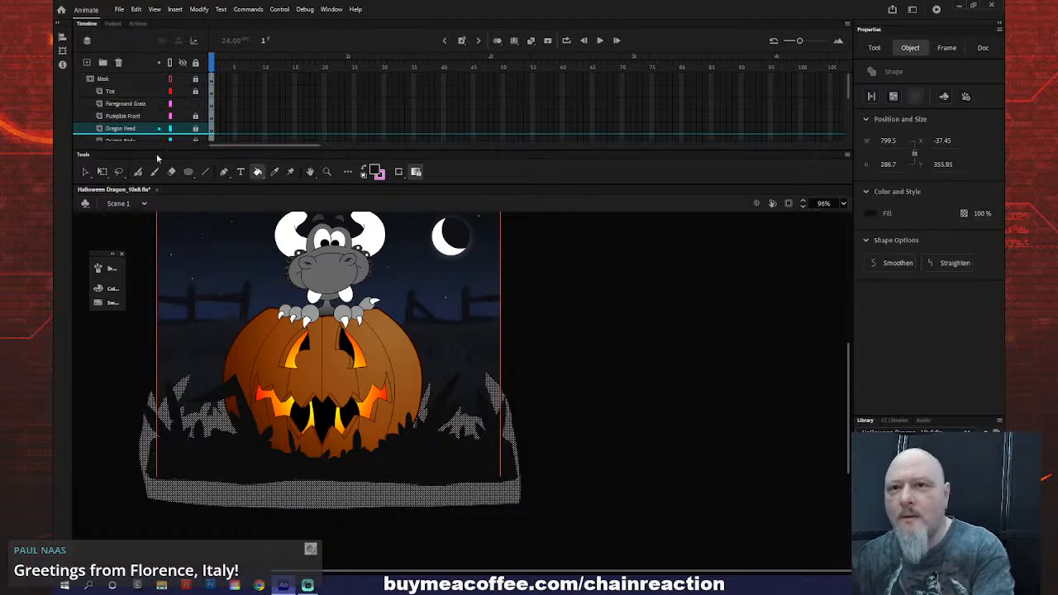
pyautogui.hotkey('ctrl', 'shift', 'a')
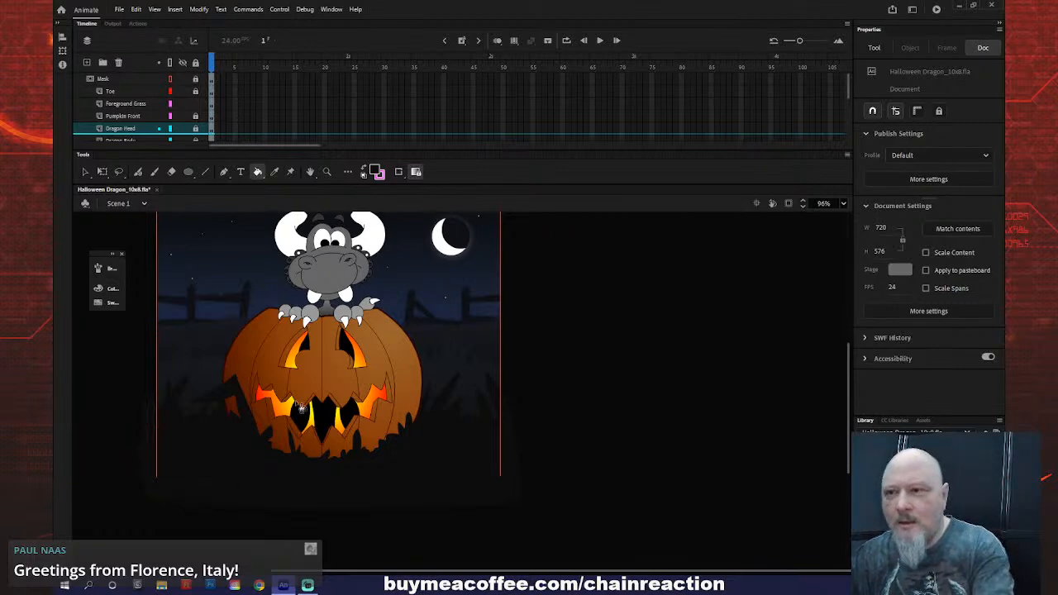
# - Unlock the Midground layer and sample its dark bluish tone beyond the stage's edge as the fill colour
pyautogui.click(376, 172)
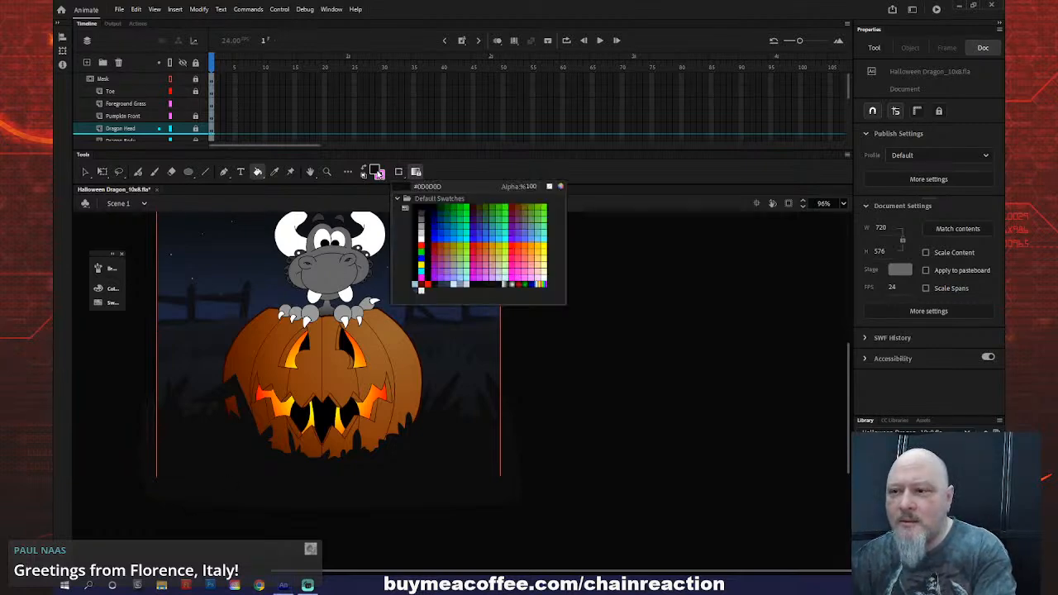
pyautogui.click(477, 417)
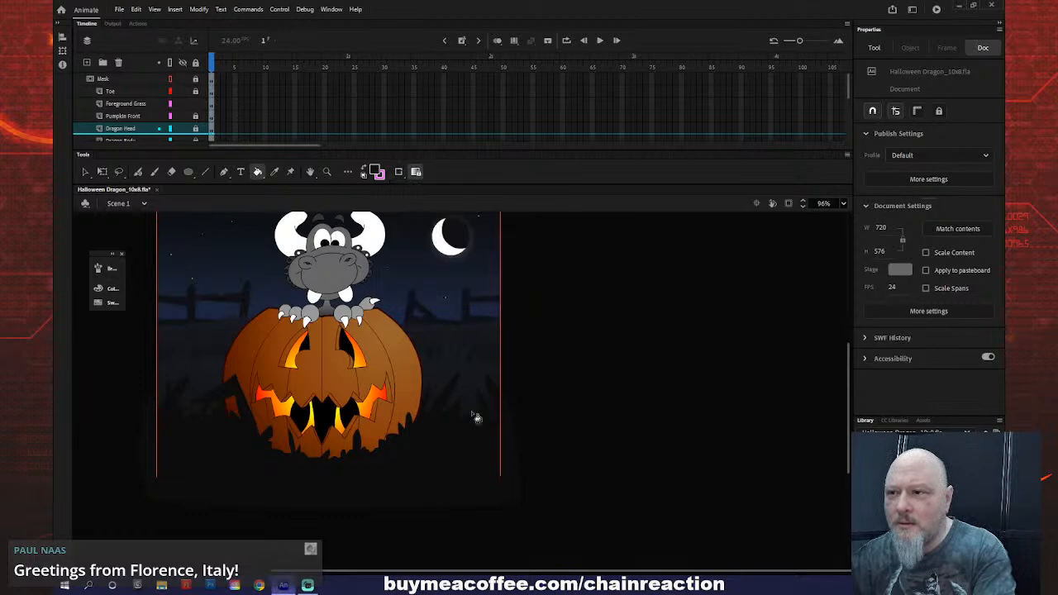
pyautogui.scroll(-1, 184, 124)
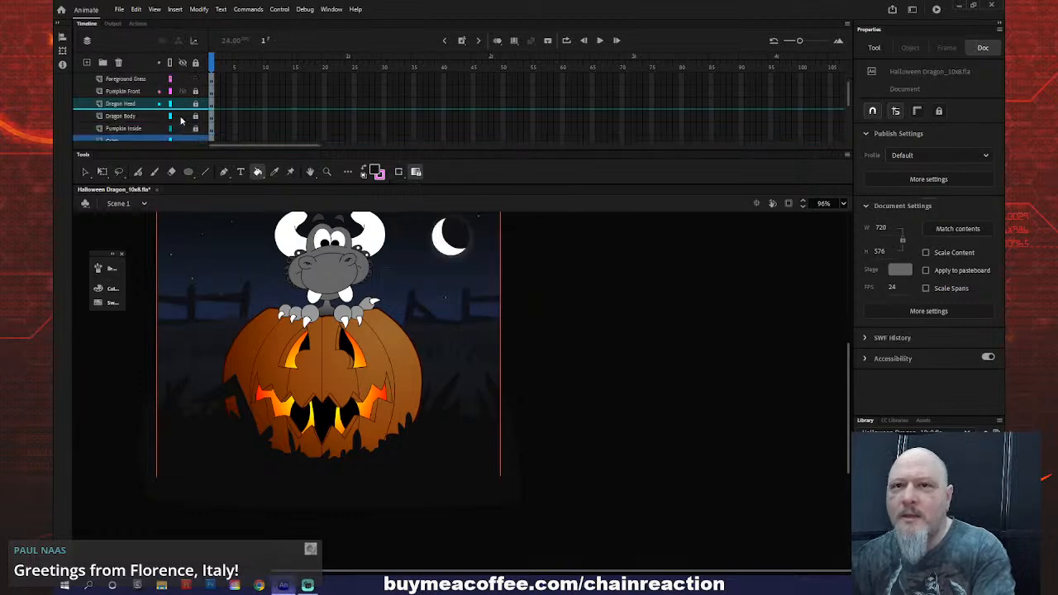
pyautogui.scroll(-3, 181, 121)
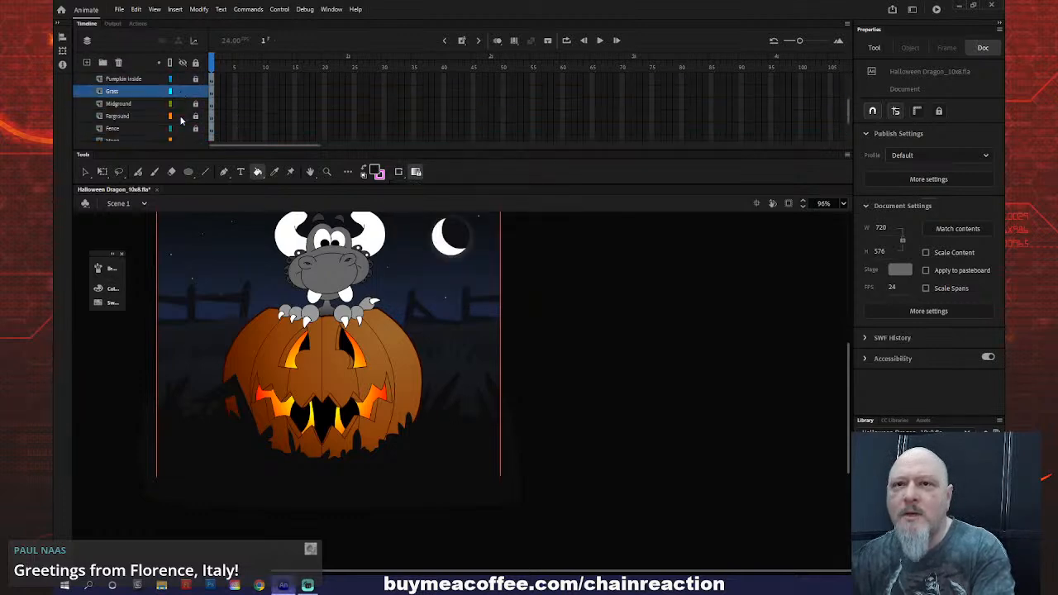
pyautogui.click(195, 103)
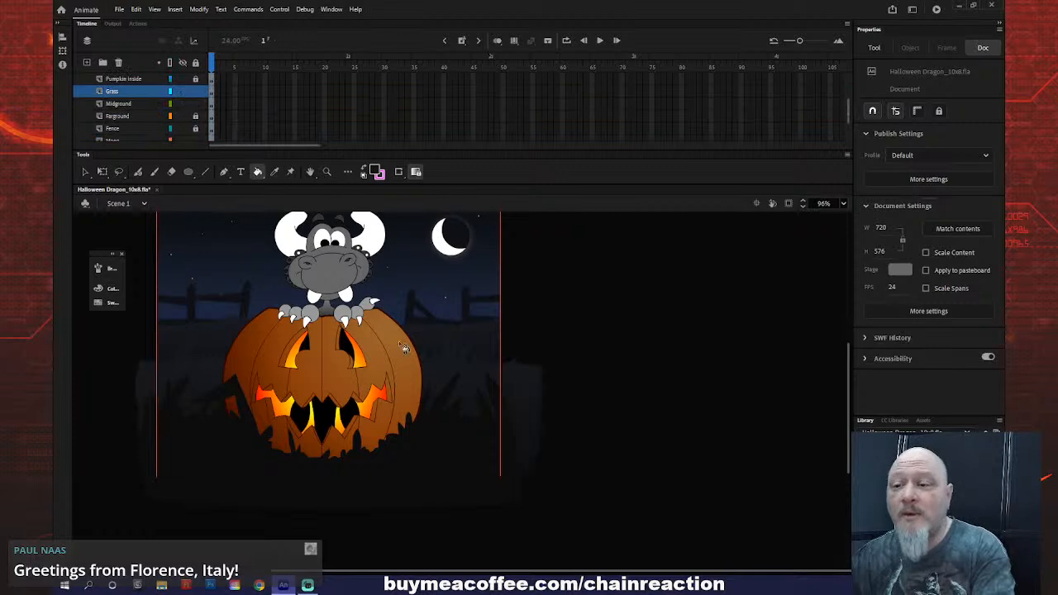
pyautogui.press('i')
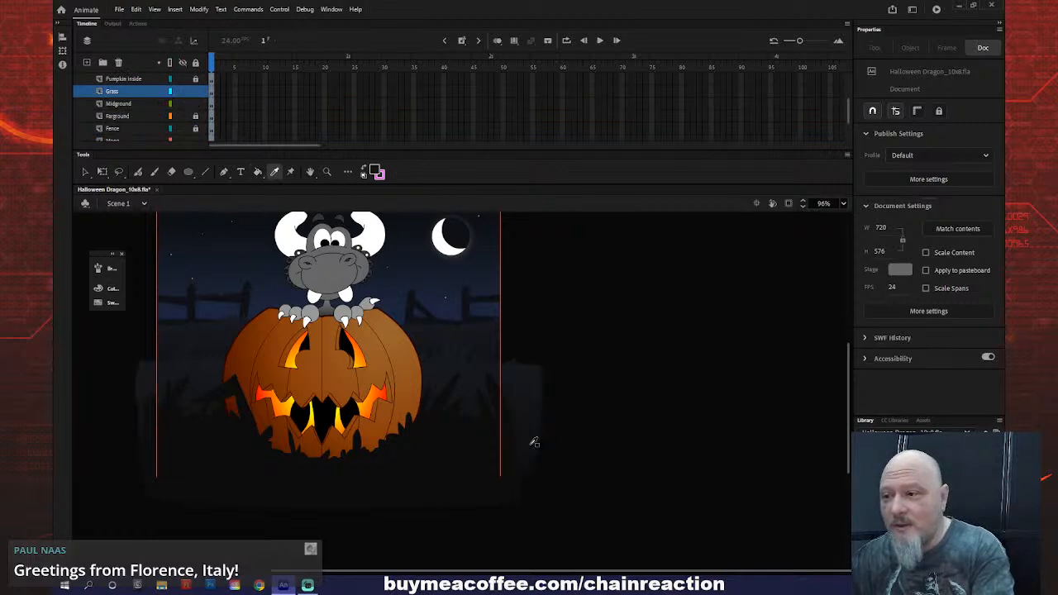
pyautogui.click(534, 443)
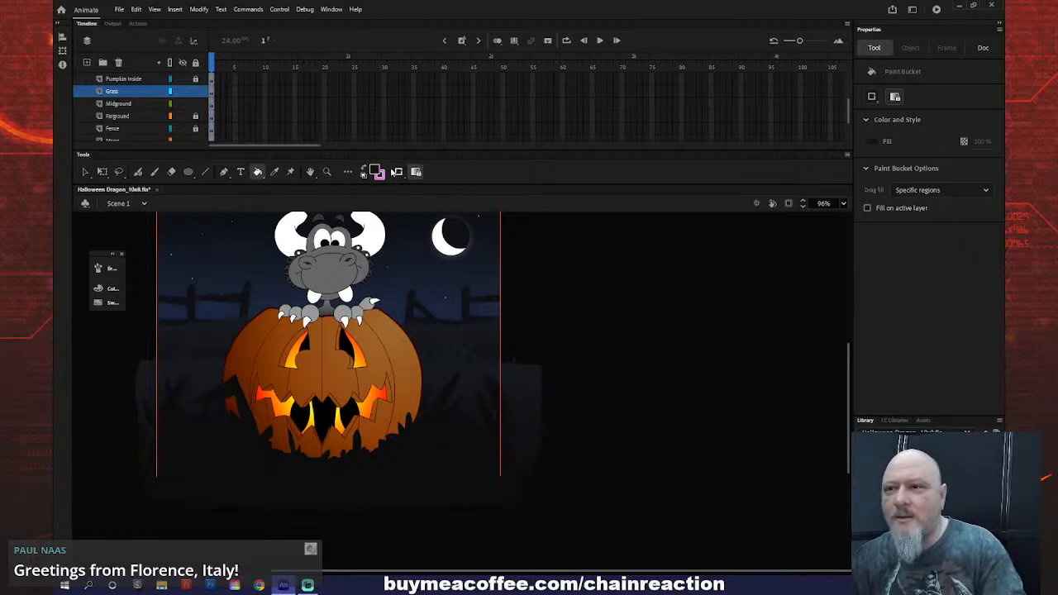
pyautogui.click(379, 174)
pyautogui.click(533, 439)
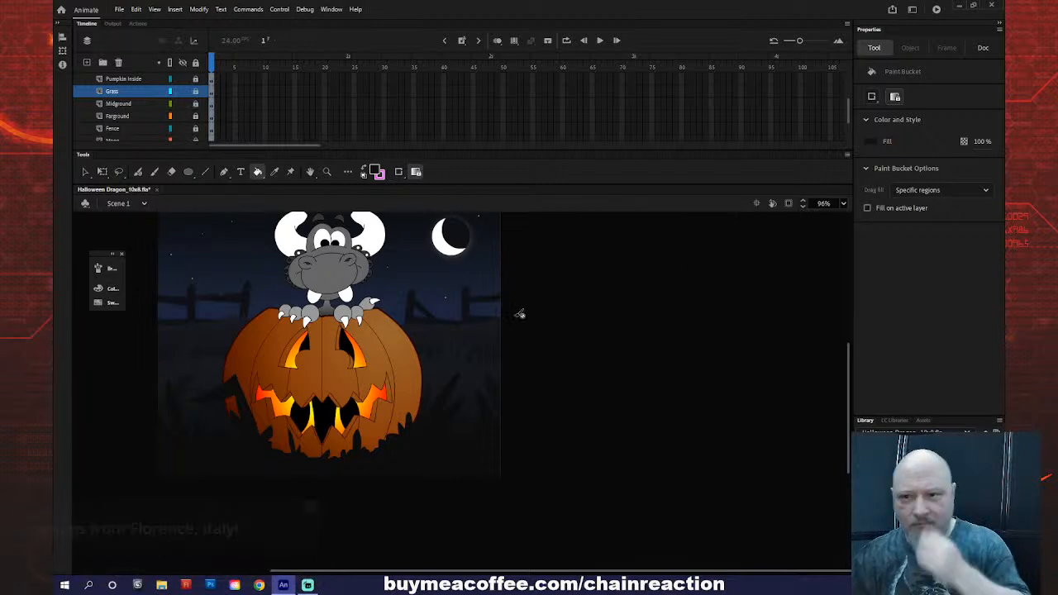
# - Set the fill colour to the darker blue-black #0E0F10 and recolour the Grass layer's artwork with it
pyautogui.press('z')
pyautogui.moveTo(145, 357)
pyautogui.mouseDown()
pyautogui.moveTo(545, 490)
pyautogui.moveTo(548, 502)
pyautogui.mouseUp()
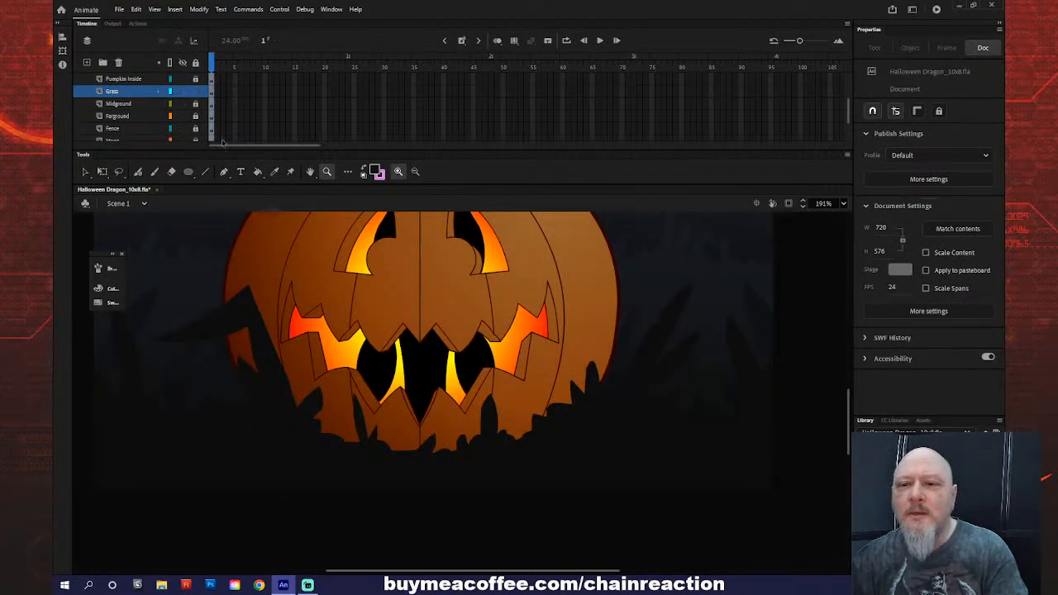
pyautogui.click(376, 171)
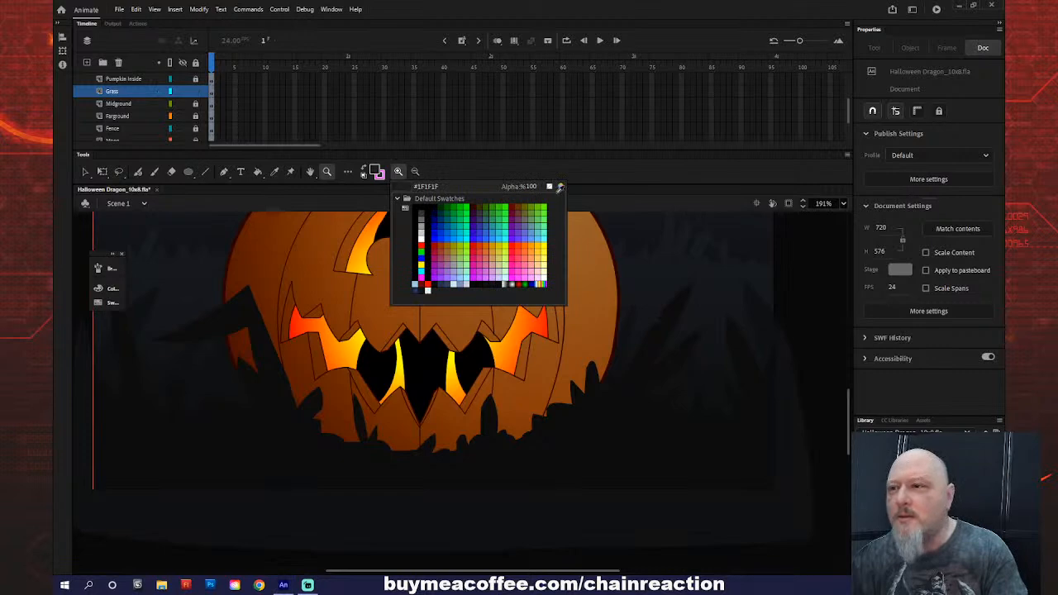
pyautogui.click(577, 214)
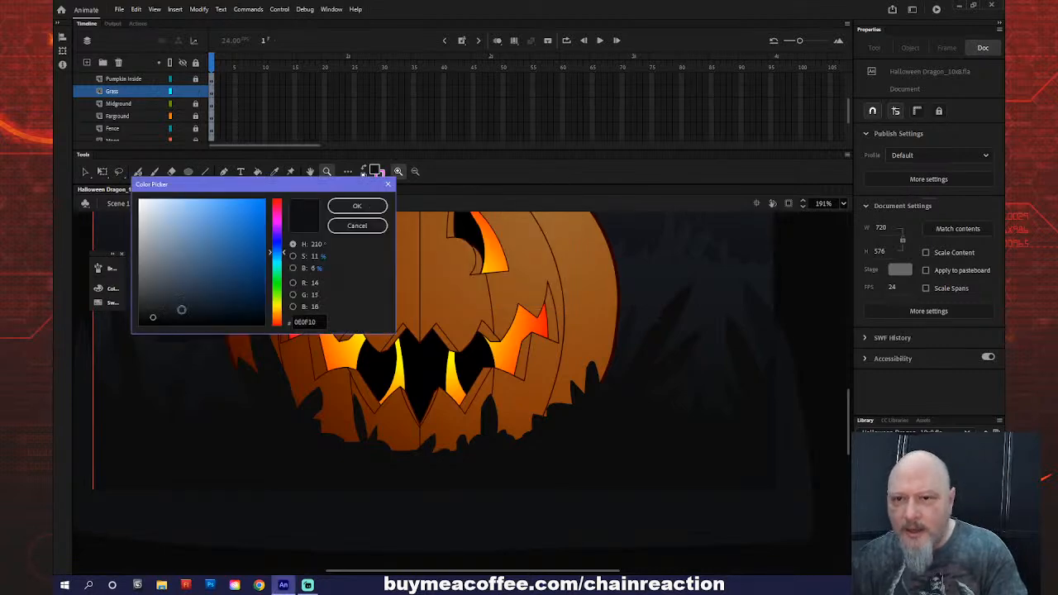
pyautogui.click(356, 206)
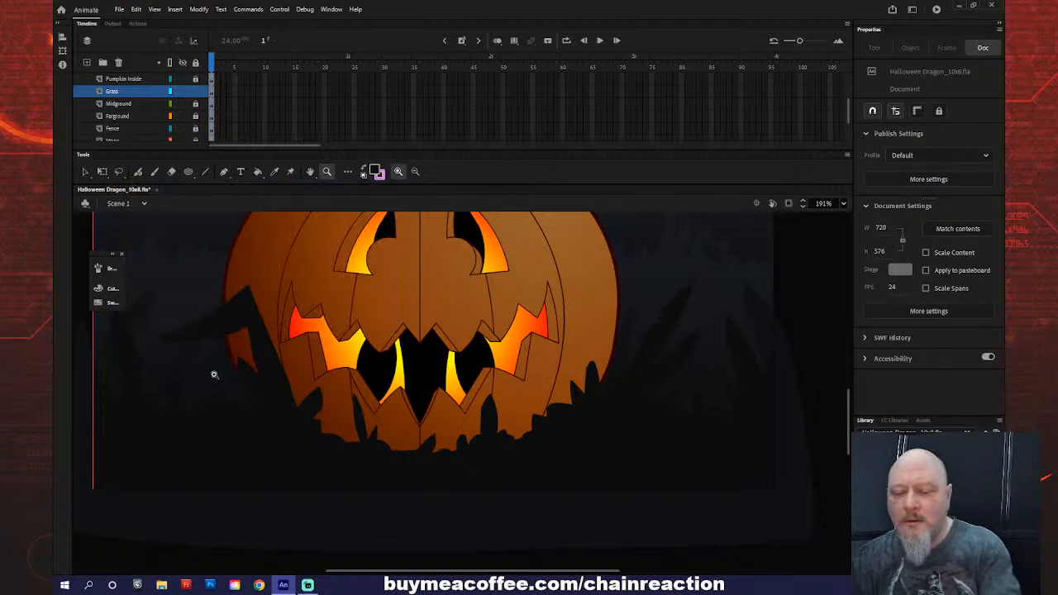
pyautogui.press('k')
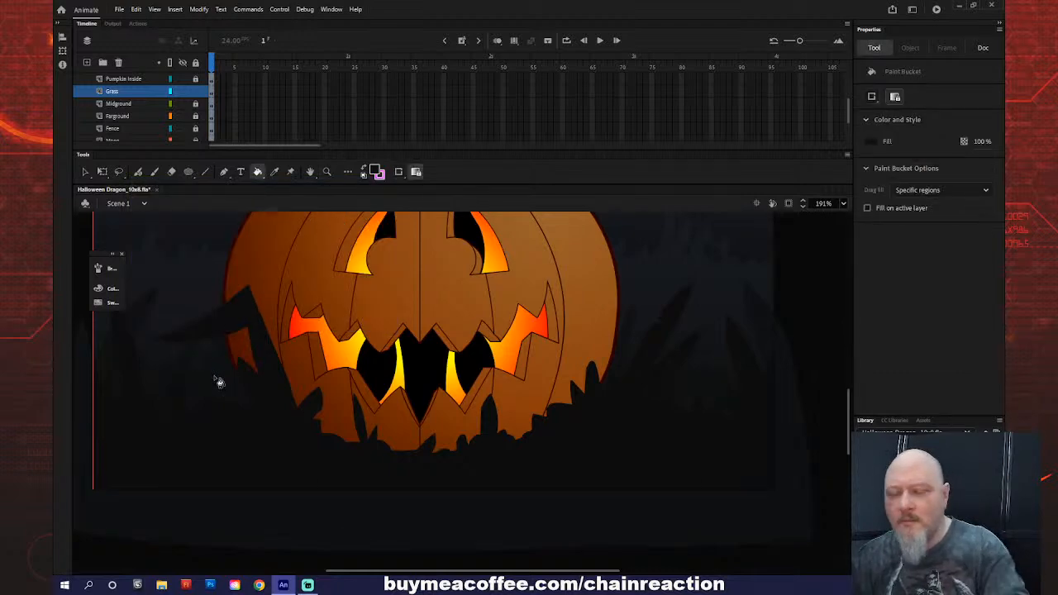
pyautogui.press('z')
pyautogui.keyDown('alt'); pyautogui.click(328, 441); pyautogui.keyUp('alt')
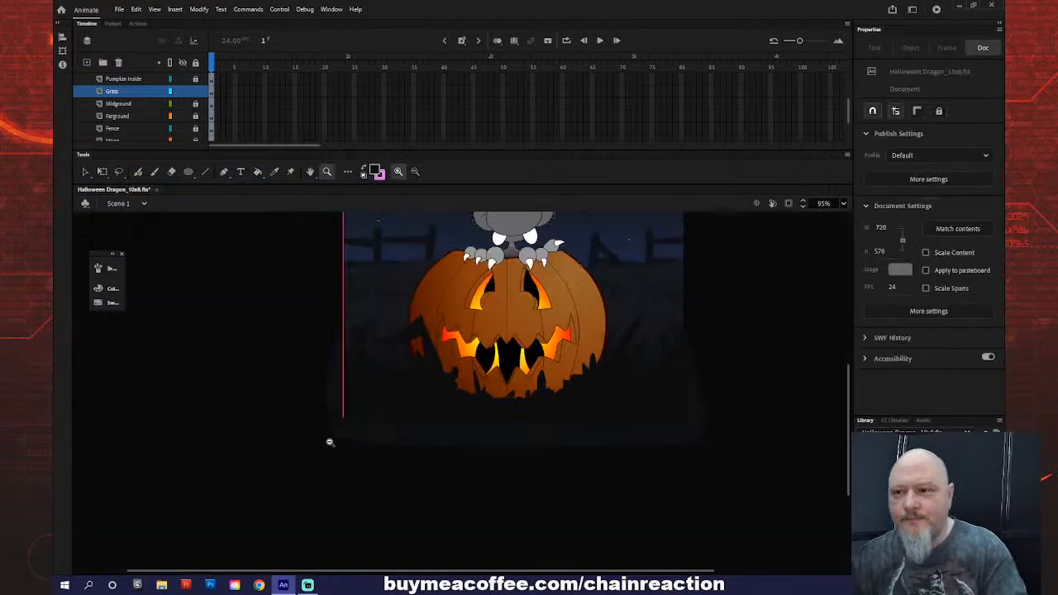
# - Lock all layers so the masked illustration can be reviewed as a whole
pyautogui.click(196, 64)
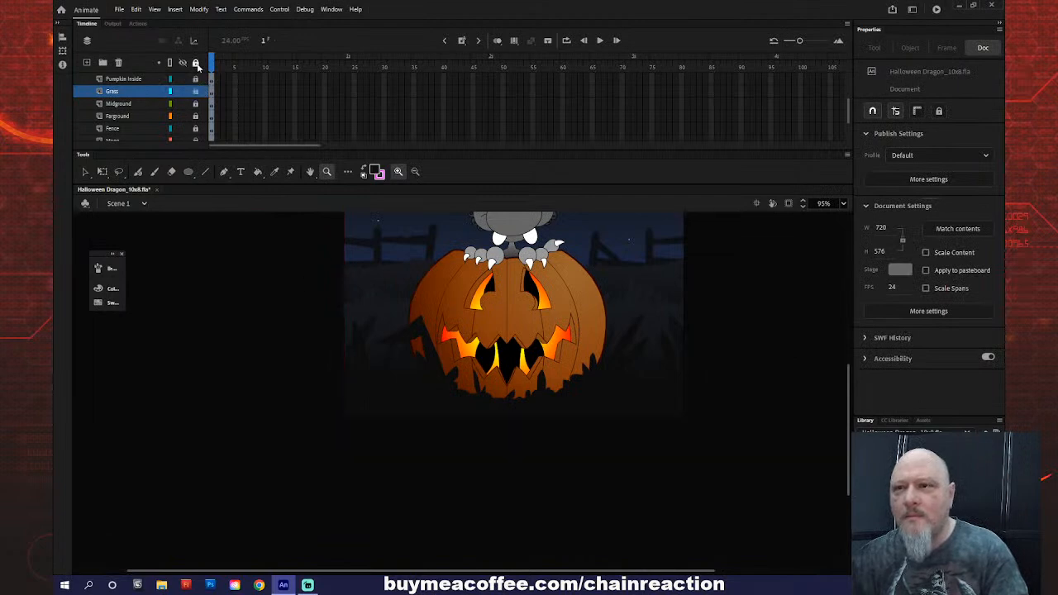
pyautogui.scroll(3, 463, 345)
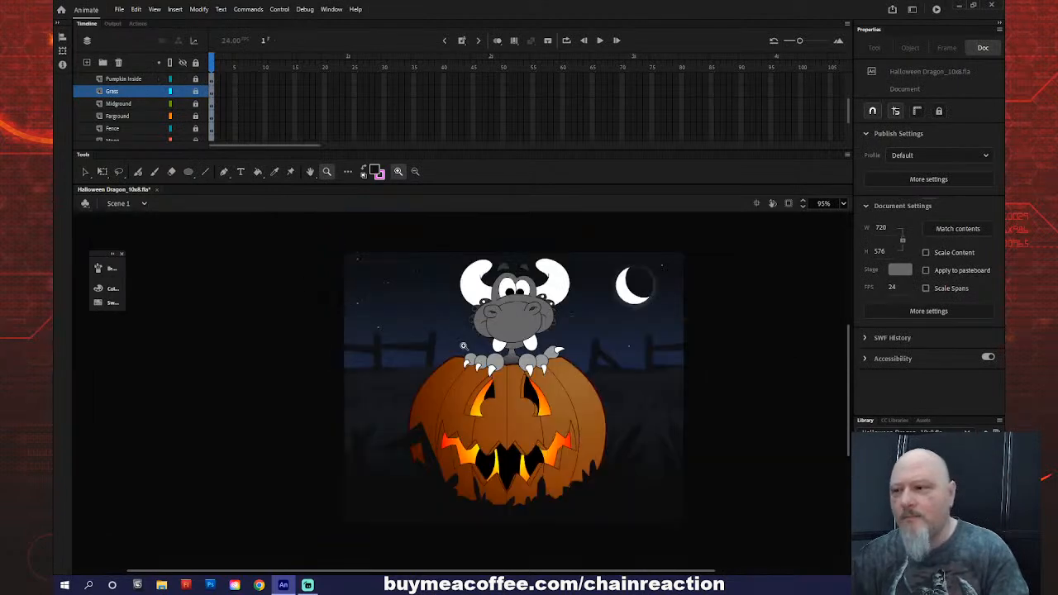
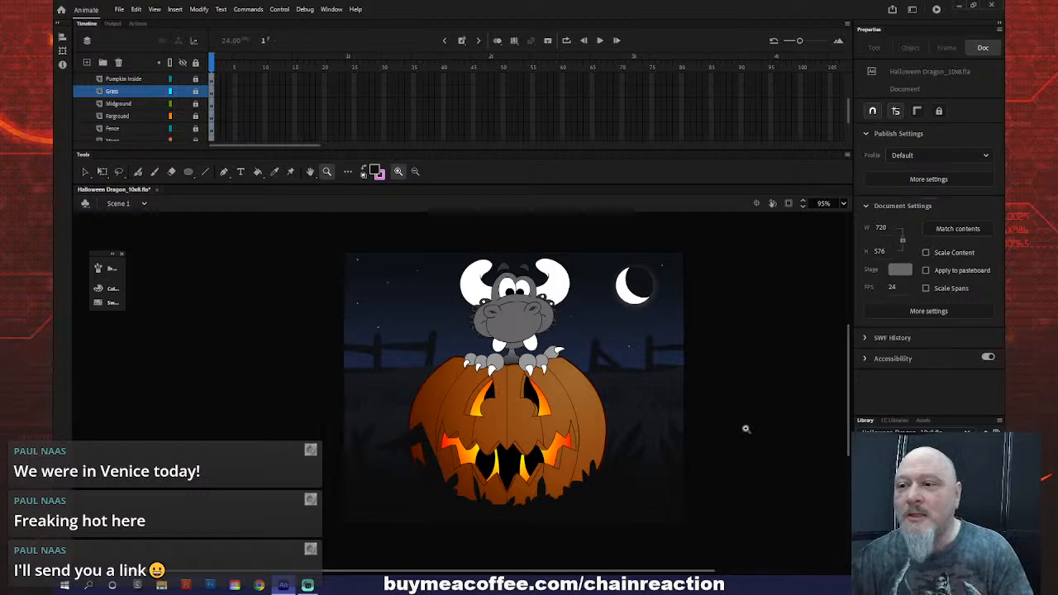
pyautogui.moveTo(328, 236); pyautogui.dragTo(715, 537)
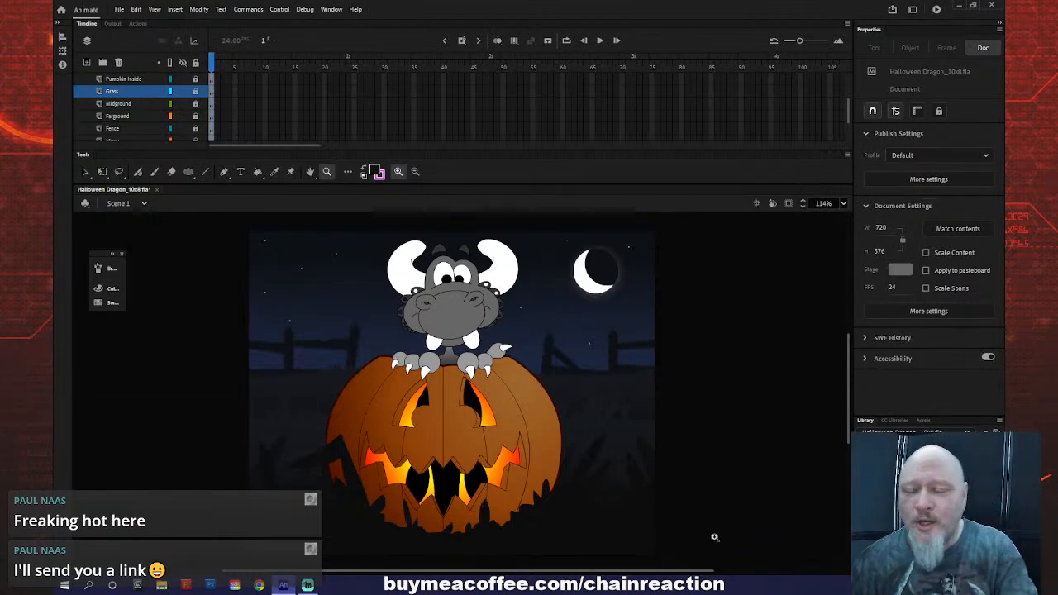
# - Insert a new layer directly above the Farground layer and name it Far Pumpkins
pyautogui.click(189, 172)
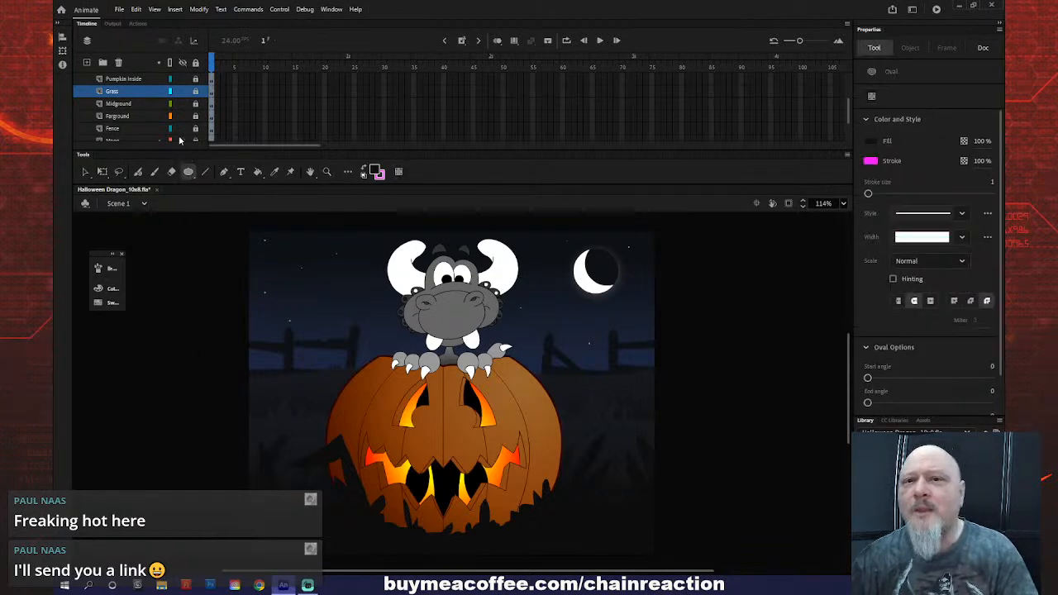
pyautogui.click(187, 121)
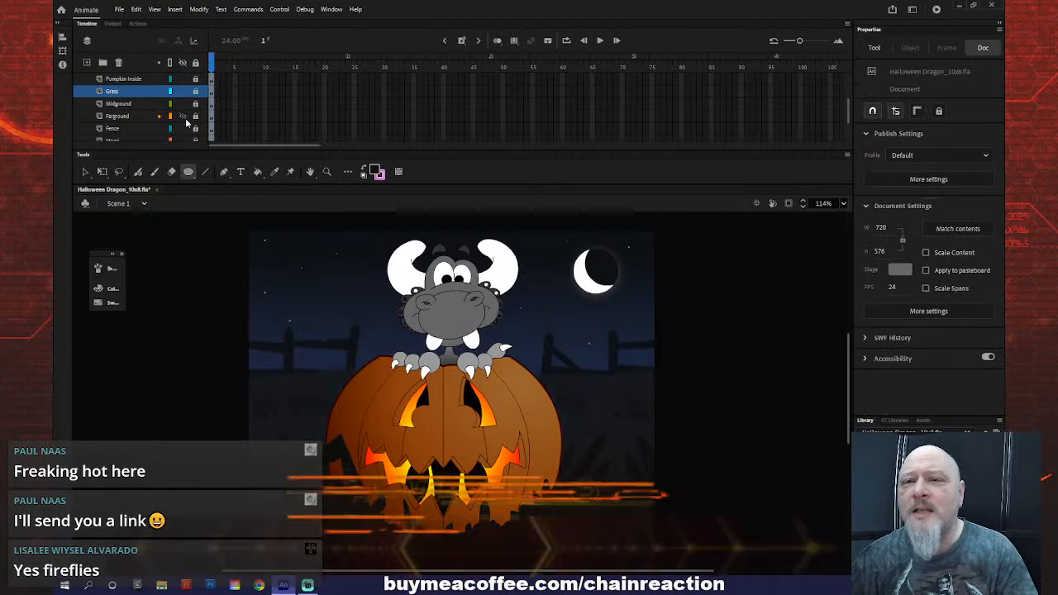
pyautogui.click(186, 121)
pyautogui.rightClick(137, 118)
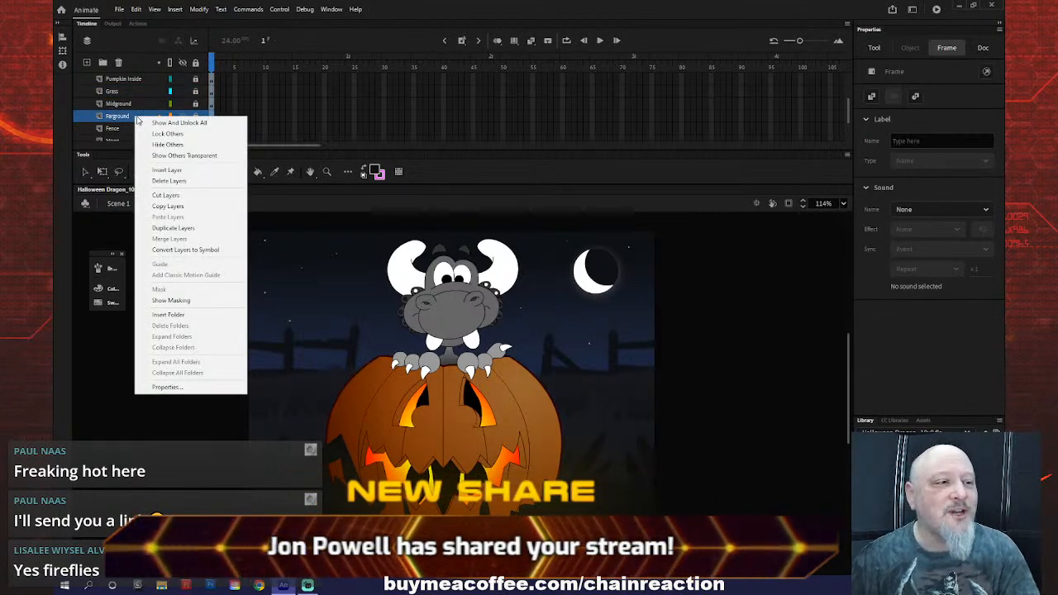
pyautogui.click(166, 169)
pyautogui.doubleClick(128, 117)
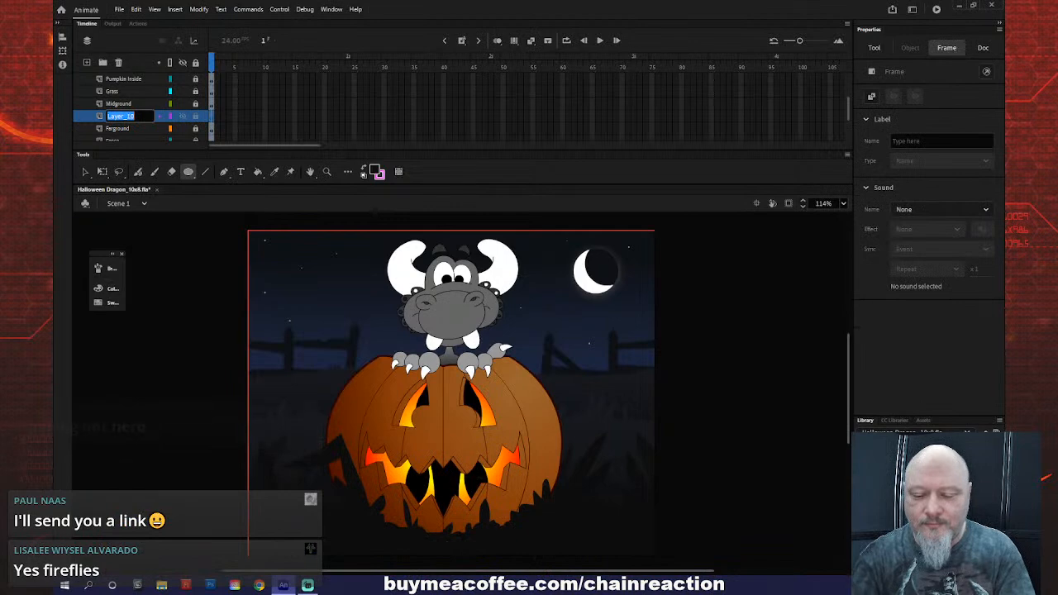
pyautogui.write('Far Pu')
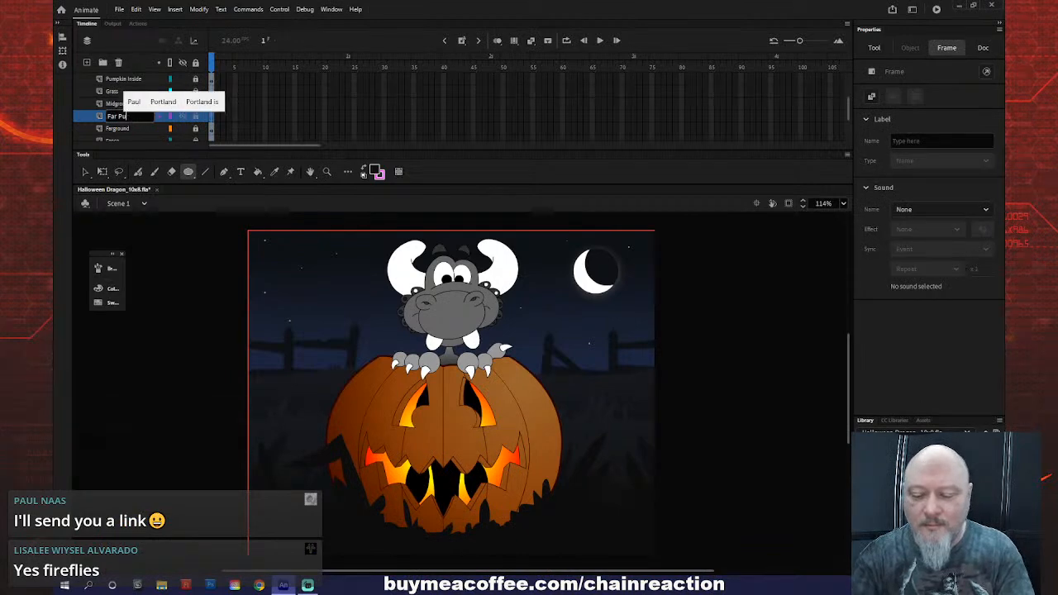
pyautogui.write('mpkin')
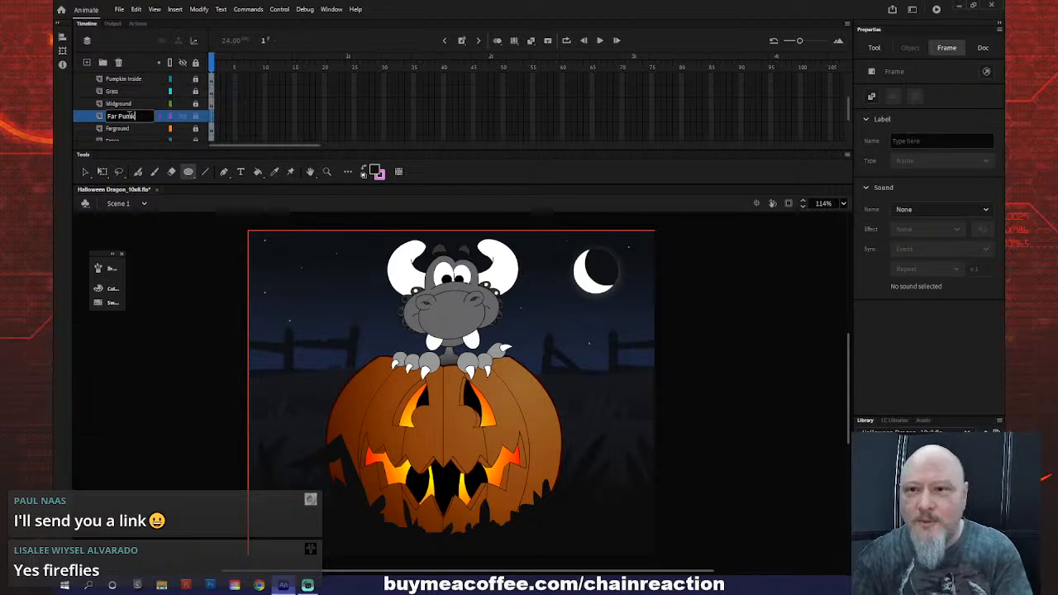
pyautogui.write('p')
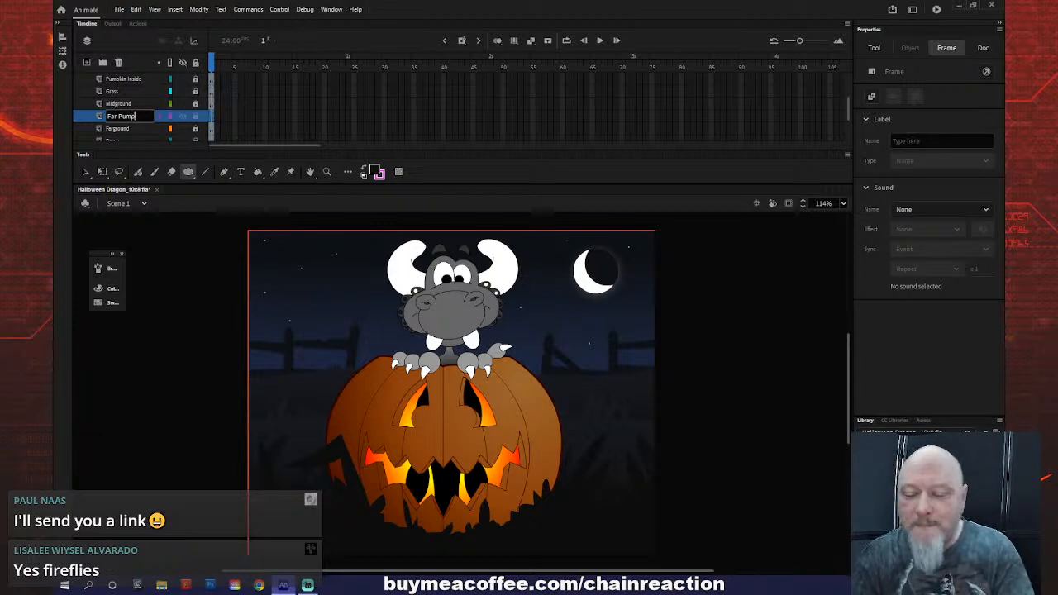
pyautogui.write('kins')
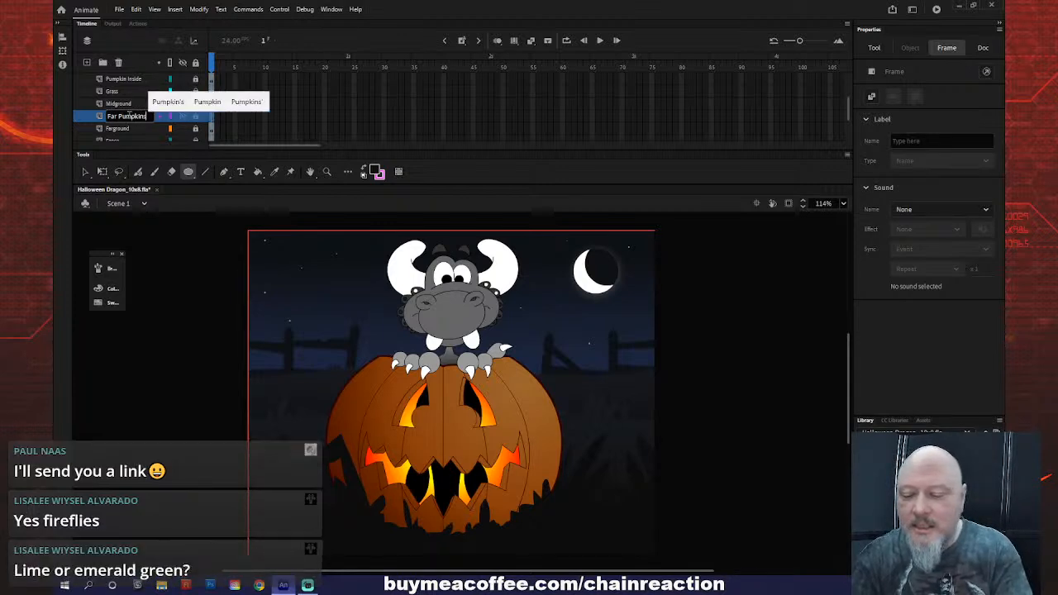
pyautogui.press('Return')
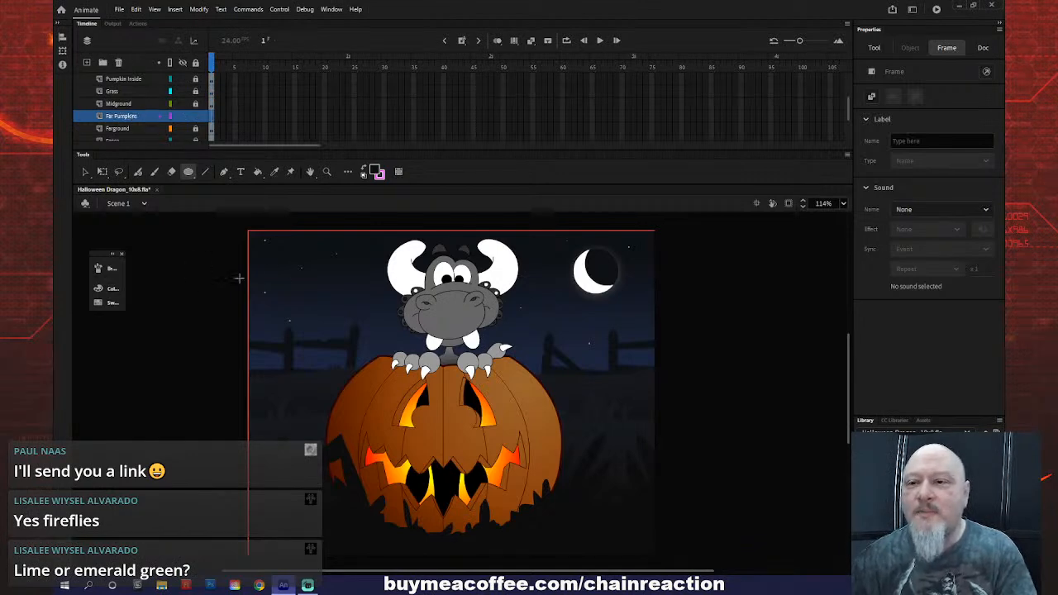
# - Draw a dark-filled circle with a magenta outline, about 61 px across, on the pasteboard left of the stage
pyautogui.click(377, 173)
pyautogui.press('Escape')
pyautogui.click(188, 171)
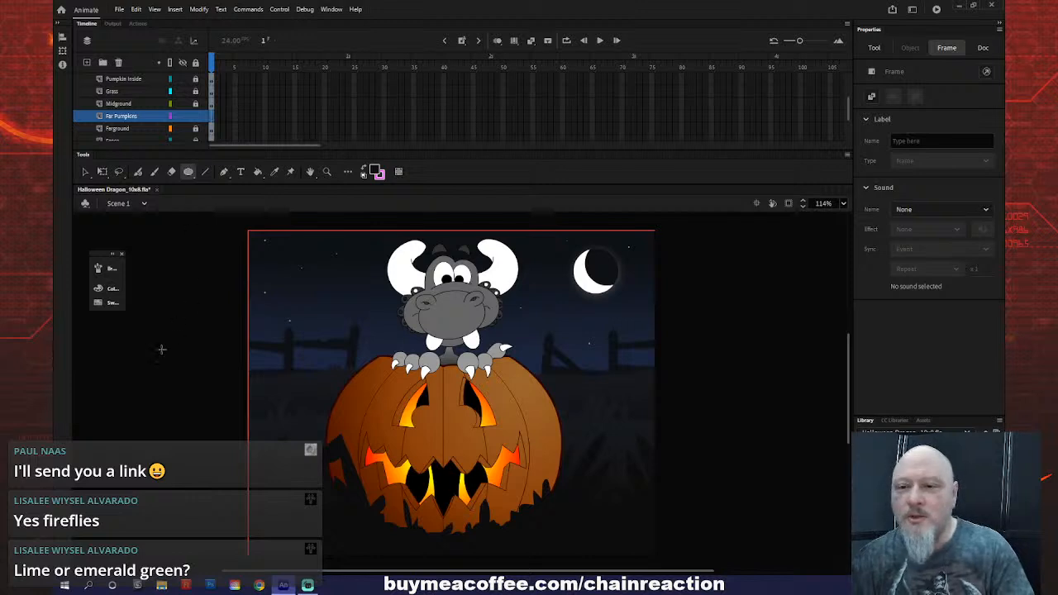
pyautogui.moveTo(154, 348); pyautogui.dragTo(199, 384)
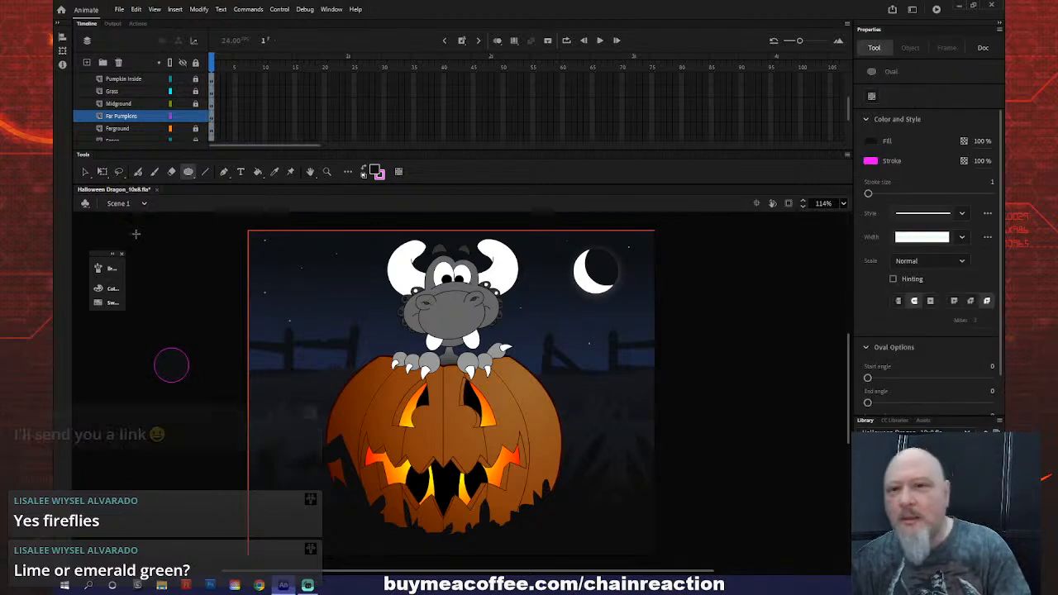
# - Place a copy of the circle in the field left of the carved pumpkin and flatten it to an oval about 54 × 41 px
pyautogui.click(86, 176)
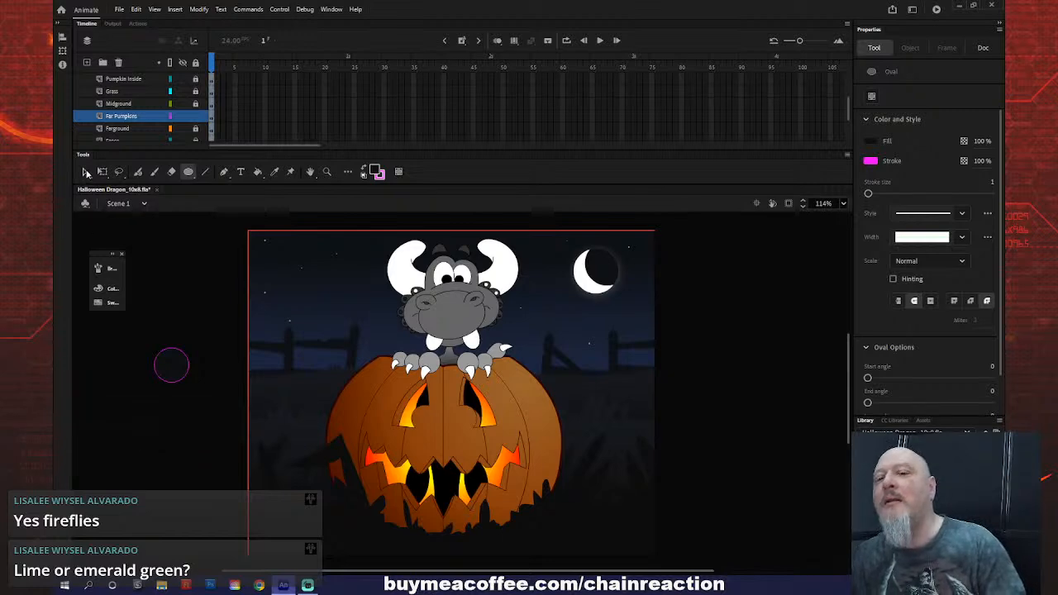
pyautogui.click(171, 365)
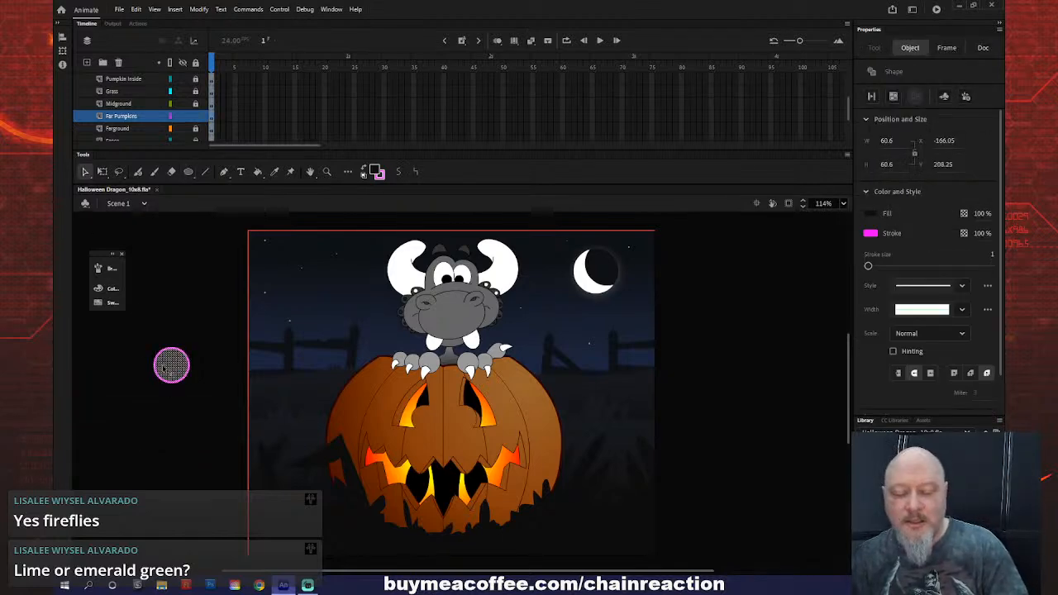
pyautogui.moveTo(171, 365); pyautogui.dragTo(300, 390)
pyautogui.press('q')
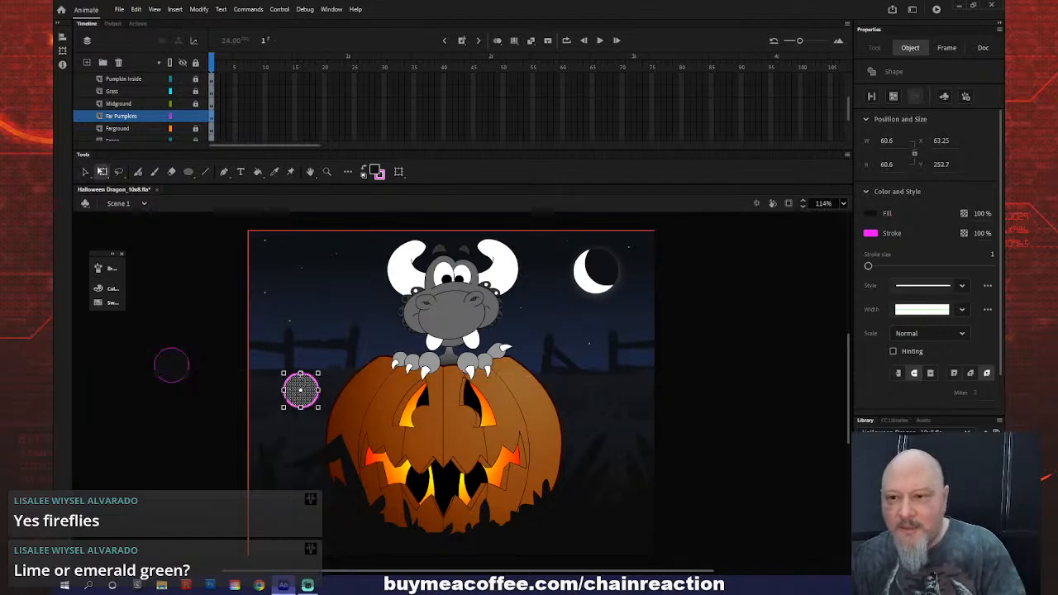
pyautogui.moveTo(301, 373); pyautogui.dragTo(300, 373)
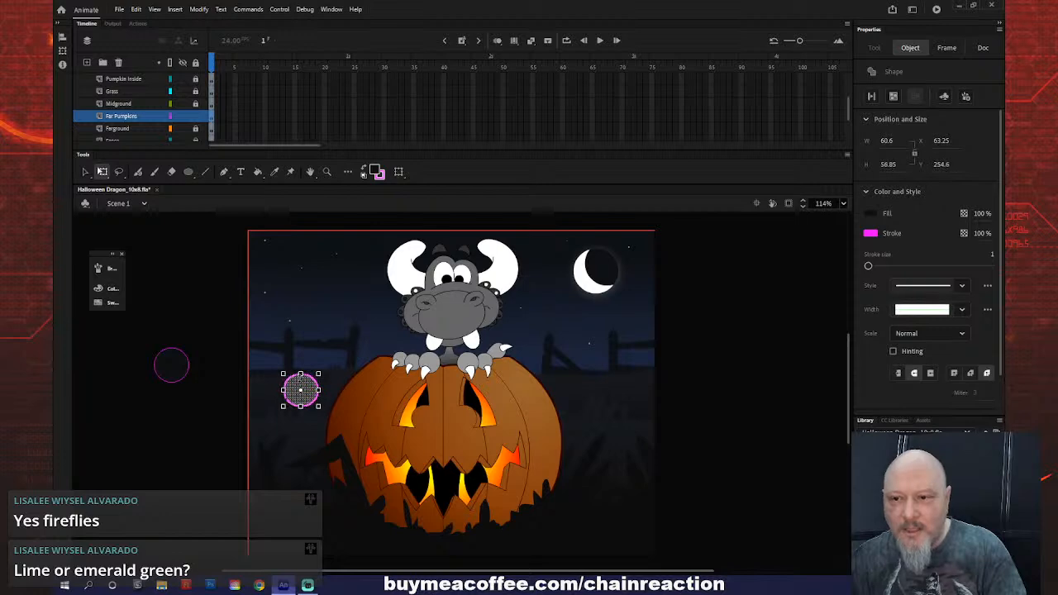
pyautogui.click(985, 47)
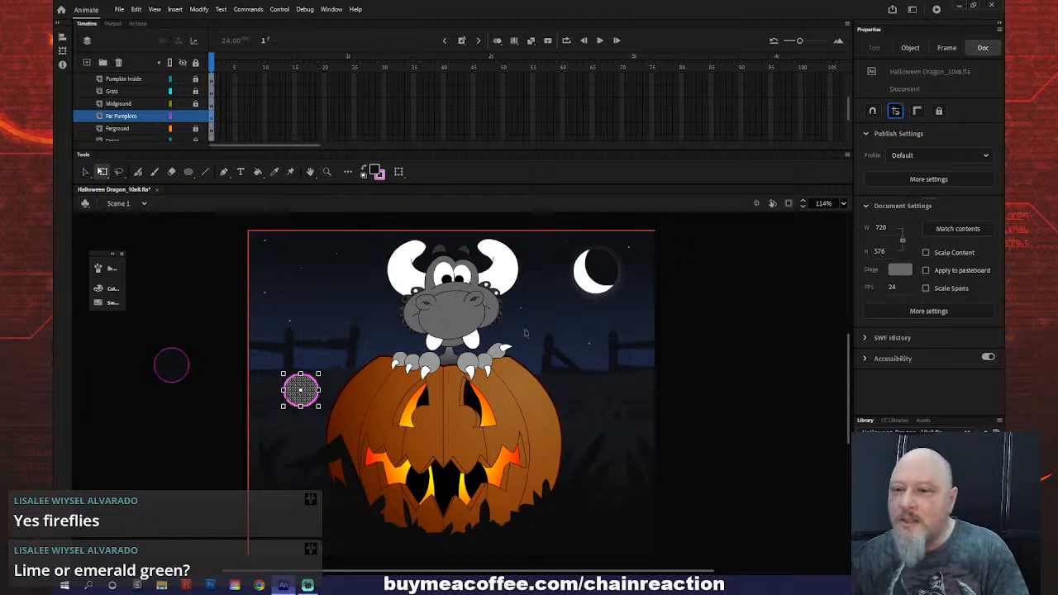
pyautogui.moveTo(300, 371); pyautogui.dragTo(300, 406)
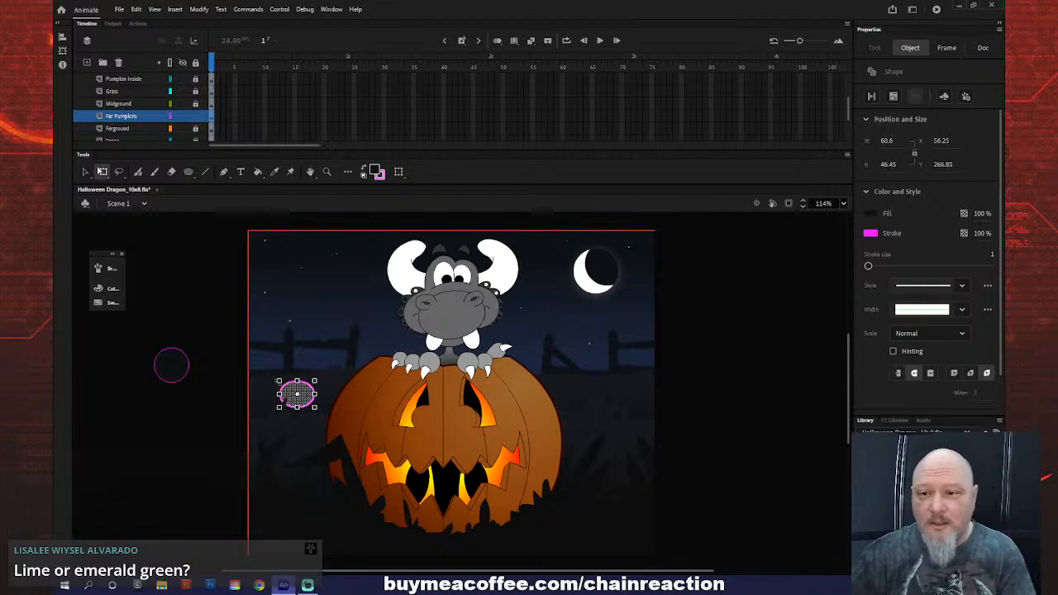
pyautogui.moveTo(278, 380); pyautogui.dragTo(282, 384)
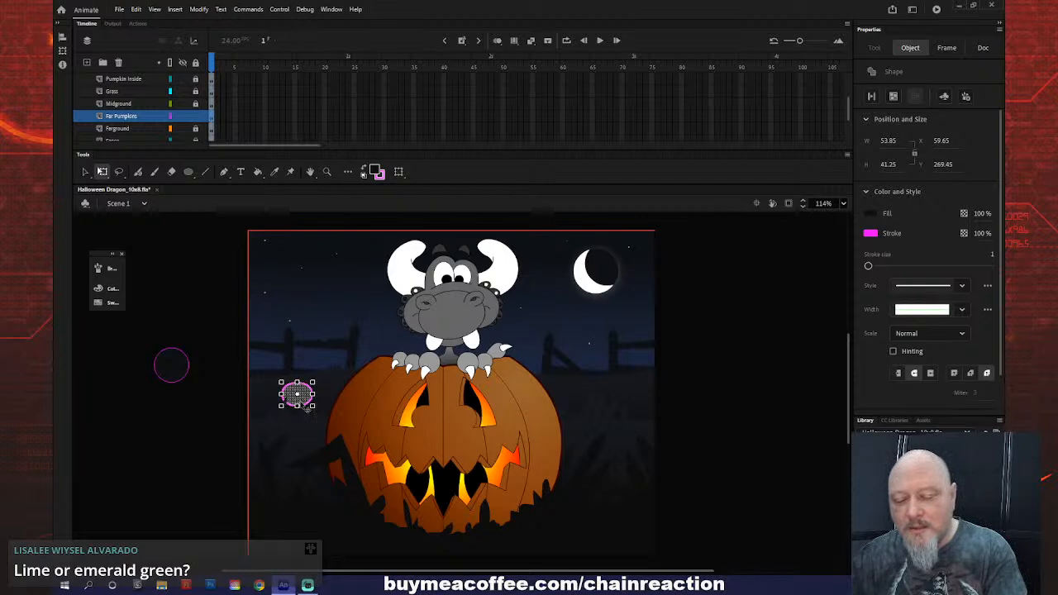
pyautogui.press('v')
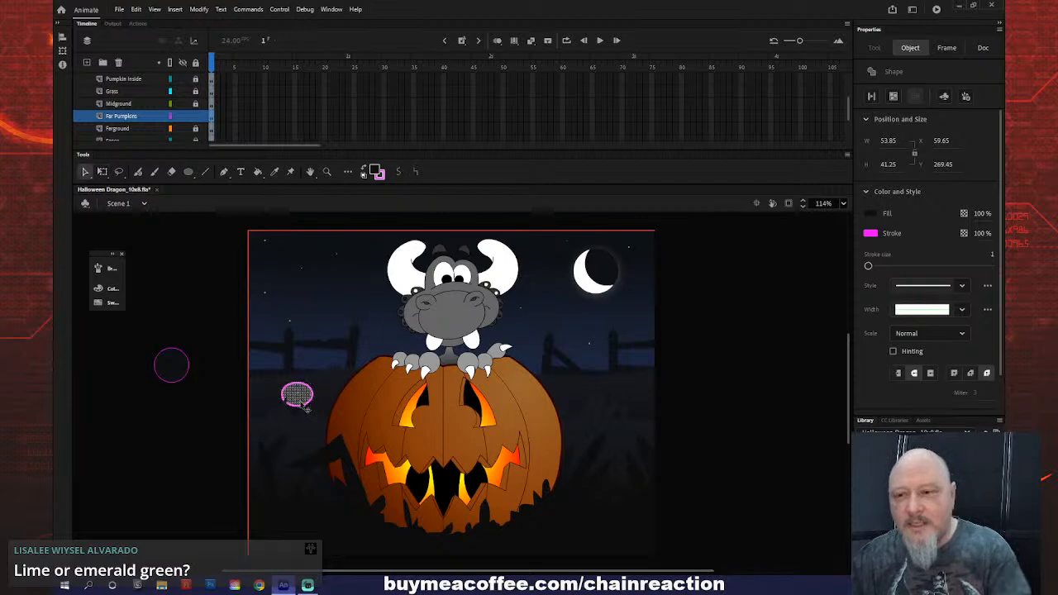
pyautogui.moveTo(304, 404); pyautogui.dragTo(630, 398)
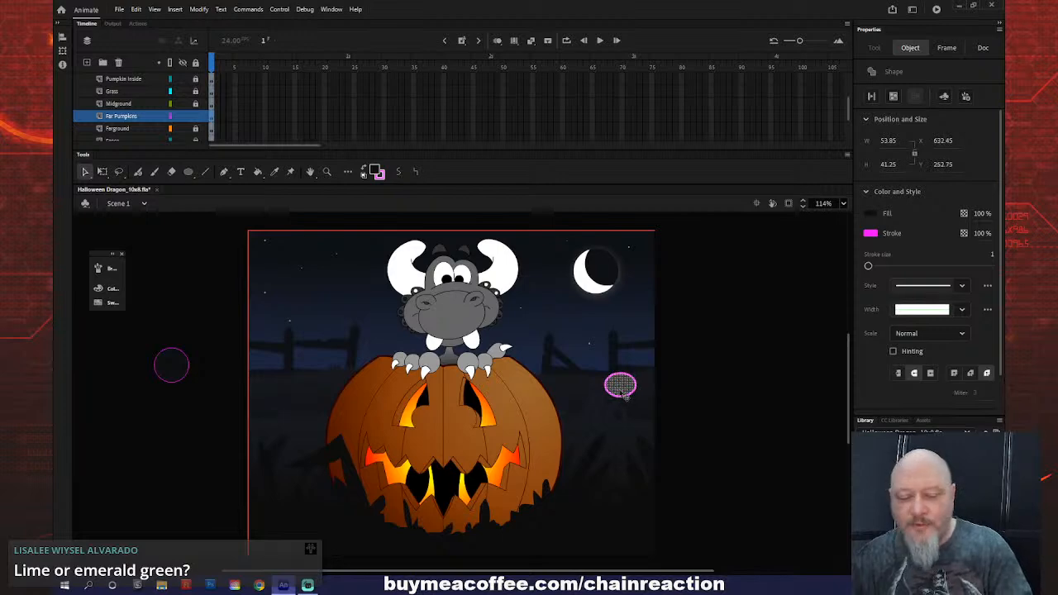
pyautogui.hotkey('ctrl', 'z')
pyautogui.moveTo(304, 398); pyautogui.dragTo(629, 392)
pyautogui.press('q')
pyautogui.hotkey('ctrl', 'z')
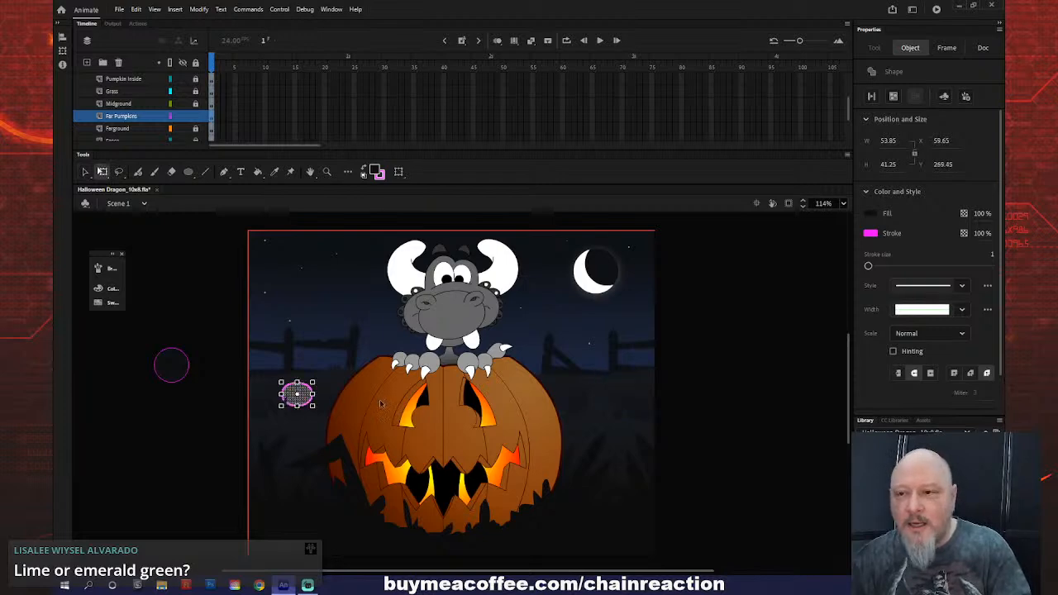
pyautogui.press('v')
pyautogui.hotkey('alt', 'v')
pyautogui.press('Escape')
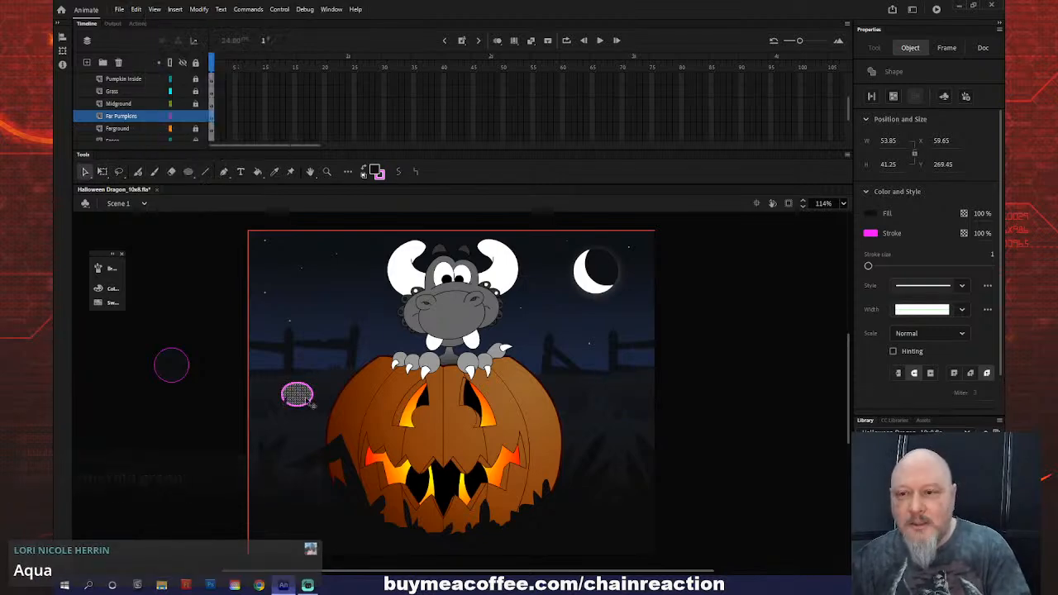
pyautogui.moveTo(310, 399); pyautogui.dragTo(630, 386)
pyautogui.press('q')
pyautogui.hotkey('ctrl', 'z')
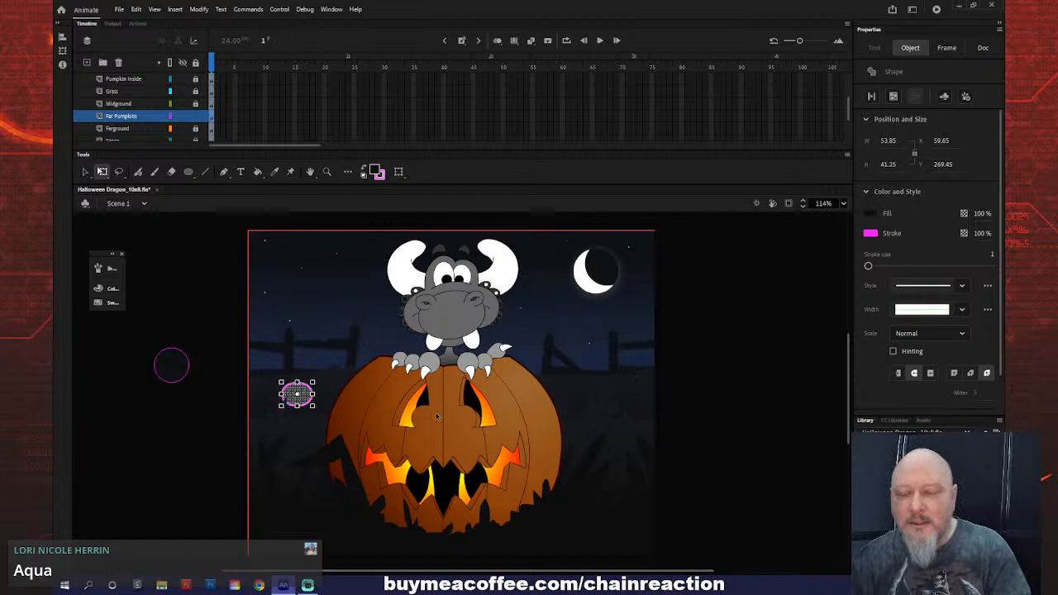
# - Copy the flattened oval to the field right of the carved pumpkin and scale the copy to about 45 × 35 px
pyautogui.press('v')
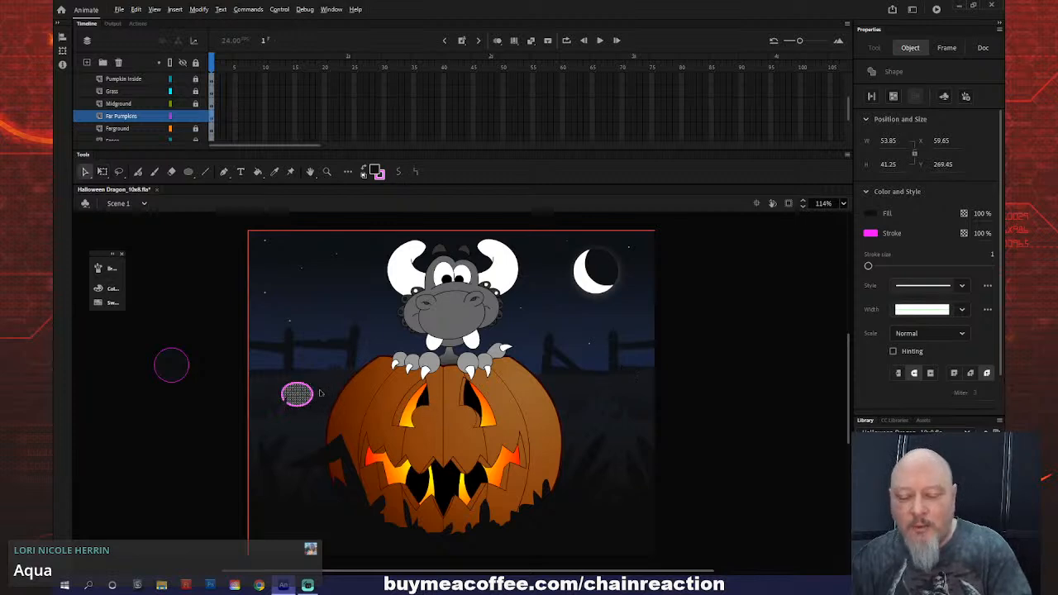
pyautogui.moveTo(527, 380); pyautogui.dragTo(623, 380)
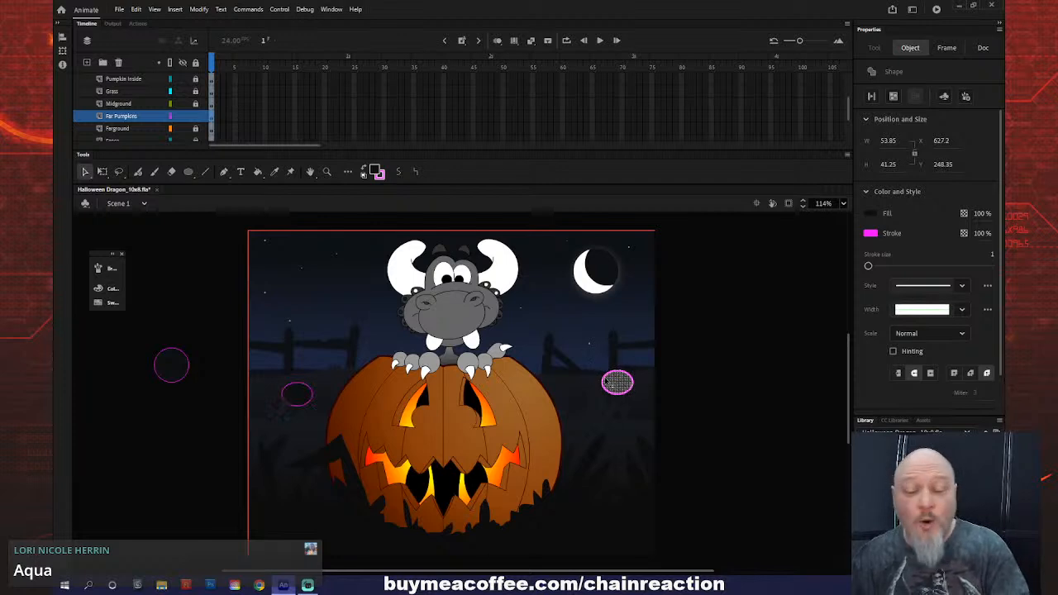
pyautogui.press('q')
pyautogui.moveTo(600, 369); pyautogui.dragTo(603, 371)
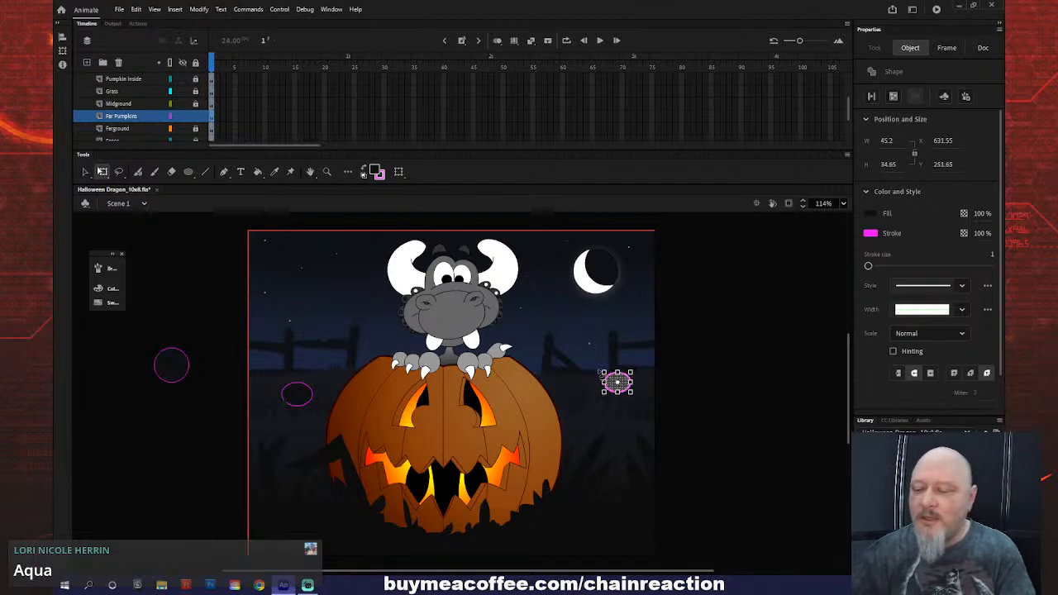
# - Nudge the small oval in the right field to about X 640, Y 255, just below the horizon
pyautogui.hotkey('shift', 'Down')
pyautogui.press('Right')
pyautogui.press('Up')
pyautogui.press('Up')
pyautogui.press('Up')
pyautogui.press('Up')
pyautogui.press('Up')
pyautogui.press('Up')
pyautogui.press('Up')
pyautogui.press('Right')
pyautogui.press('Right')
pyautogui.press('Right')
pyautogui.press('Right')
pyautogui.press('Right')
pyautogui.press('Right')
pyautogui.press('Right')
pyautogui.press('Right')
pyautogui.press('Down')
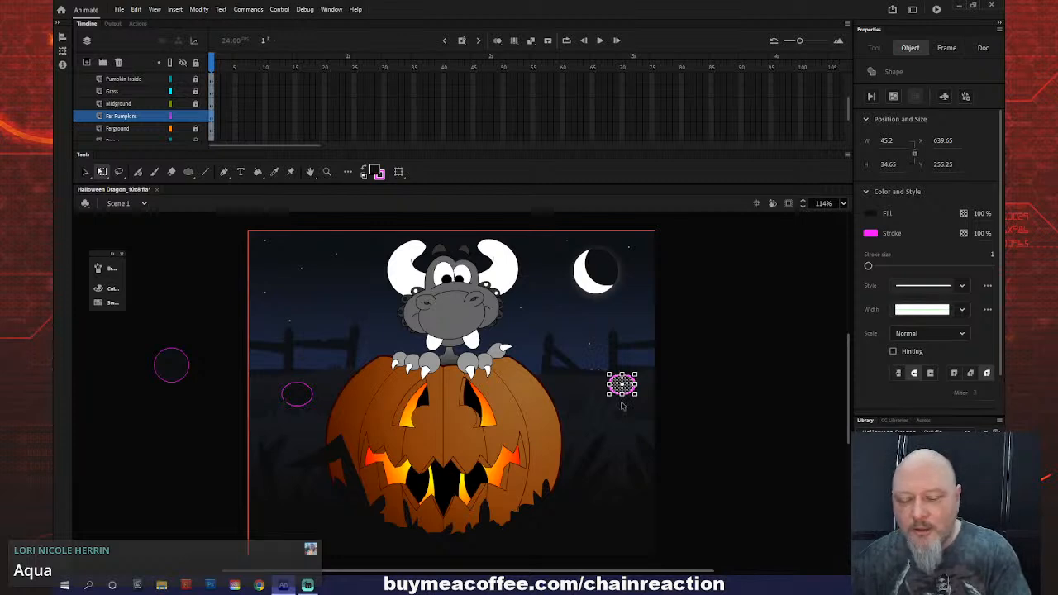
# - Copy the small oval to above the left fence beside the dragon and scale the copy to about 35 × 27 px
pyautogui.press('v')
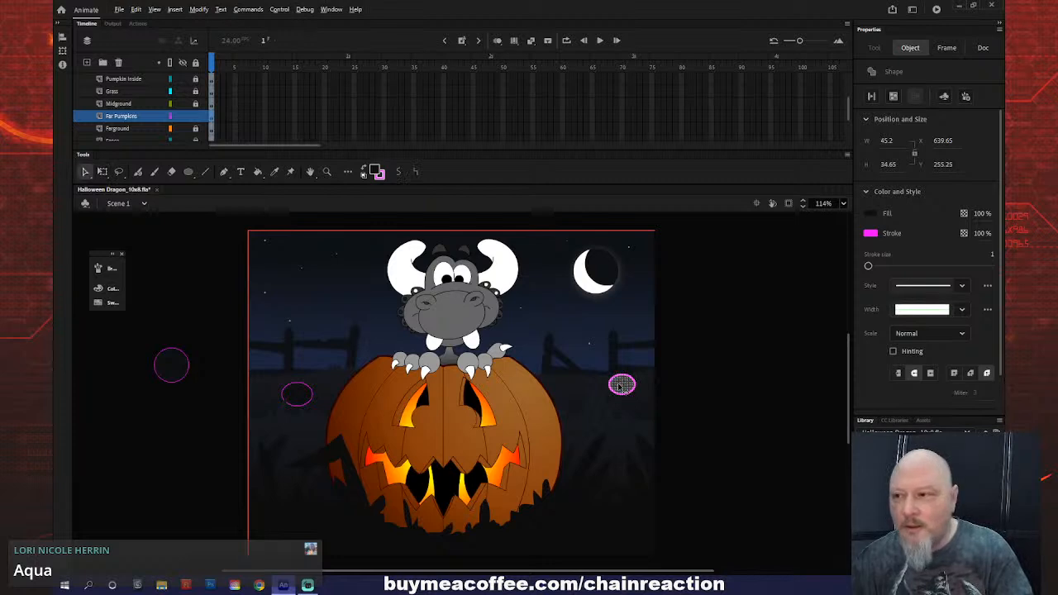
pyautogui.moveTo(456, 380); pyautogui.dragTo(357, 327)
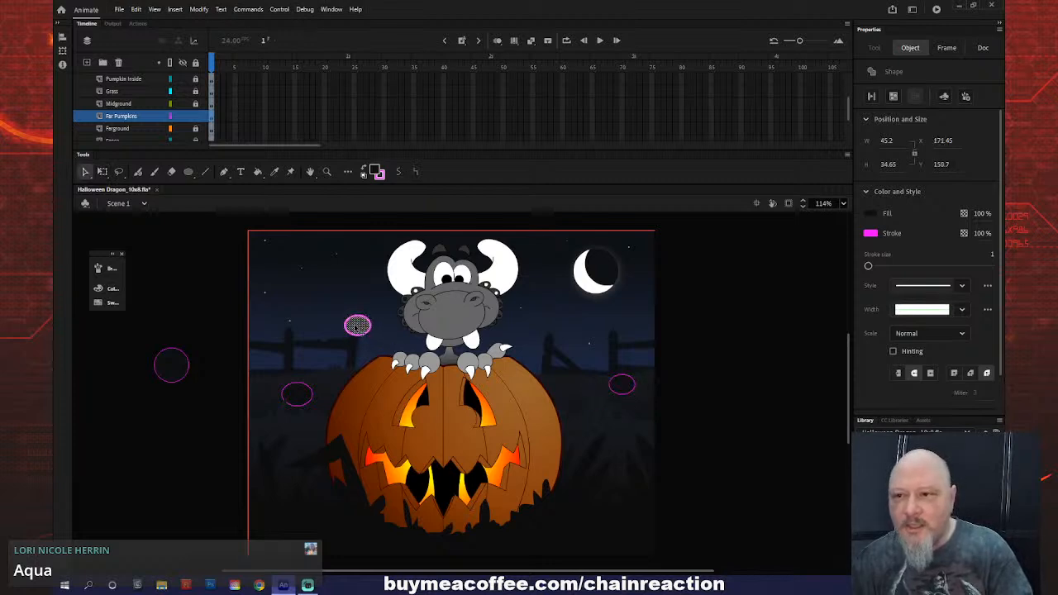
pyautogui.press('q')
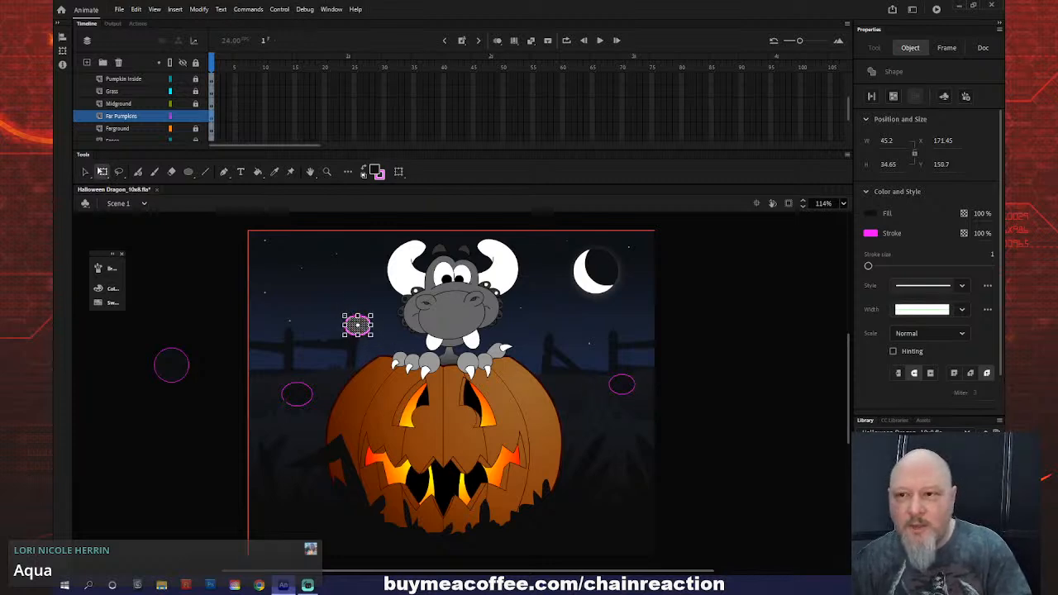
pyautogui.moveTo(370, 316); pyautogui.dragTo(368, 318)
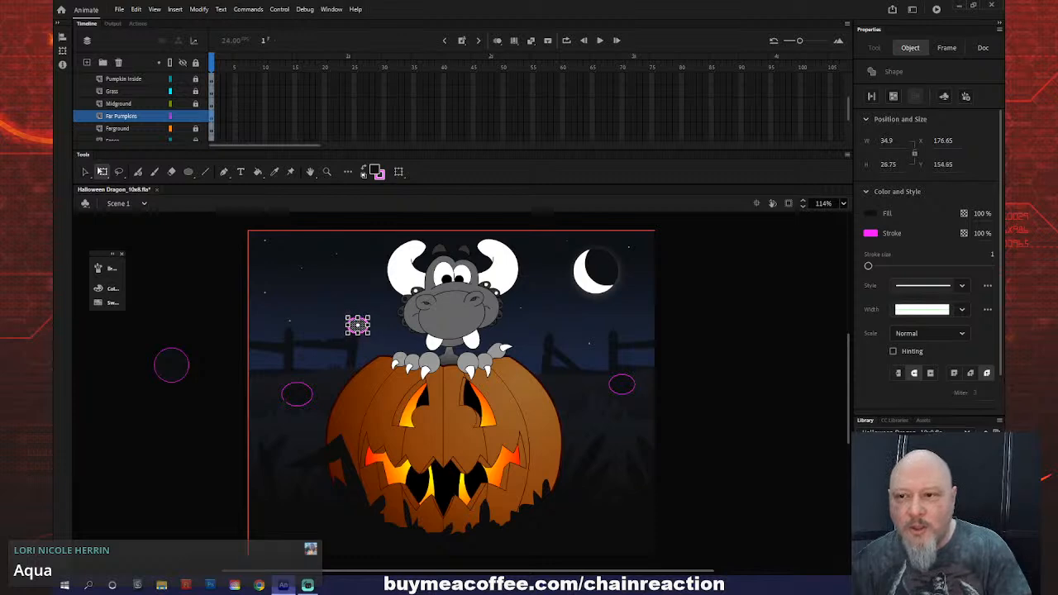
pyautogui.click(232, 403)
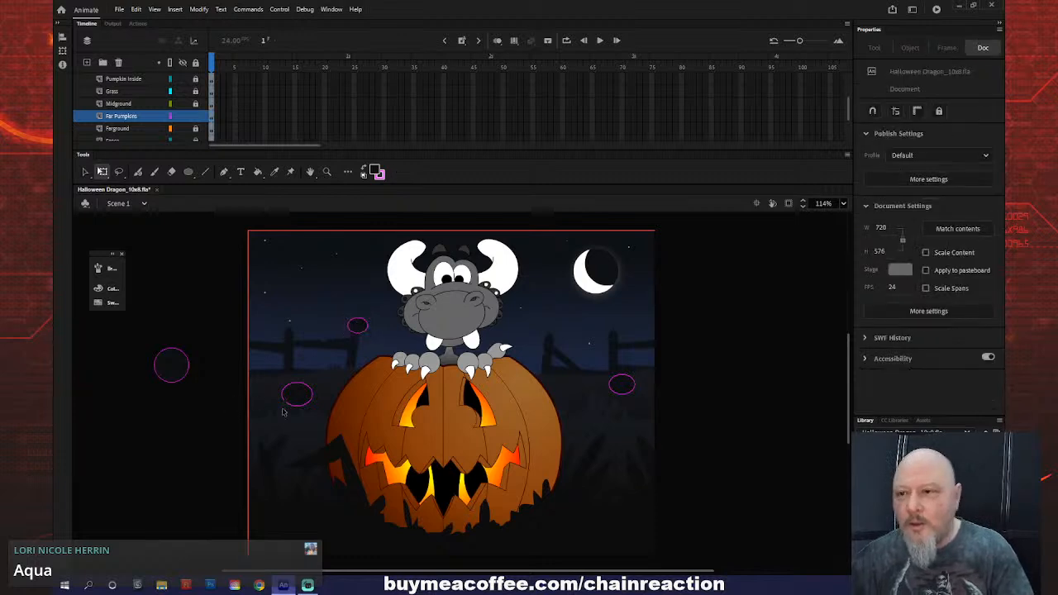
pyautogui.click(364, 327)
pyautogui.moveTo(368, 321); pyautogui.dragTo(365, 320)
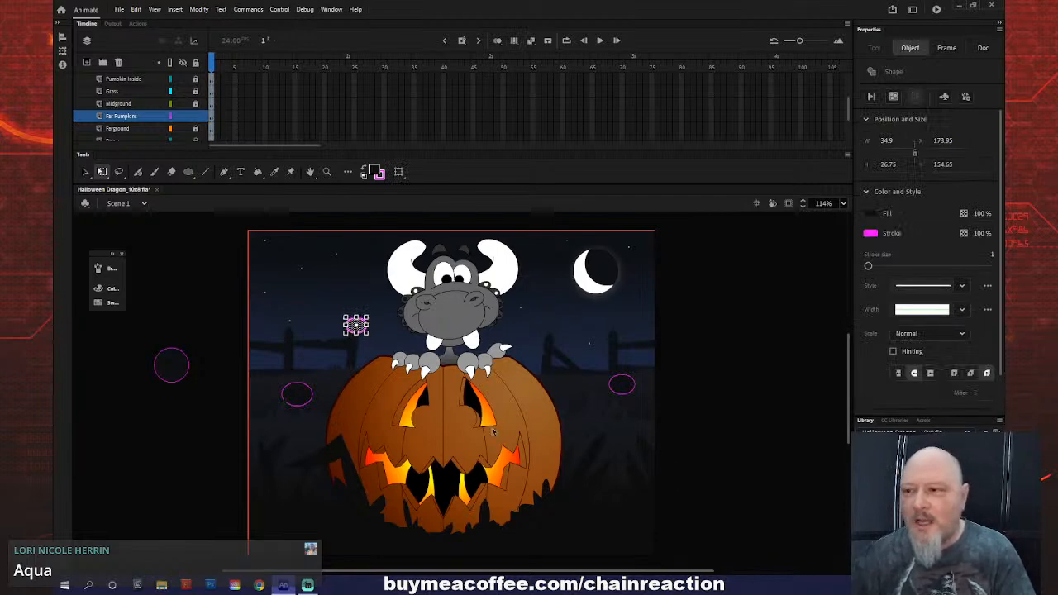
pyautogui.click(698, 459)
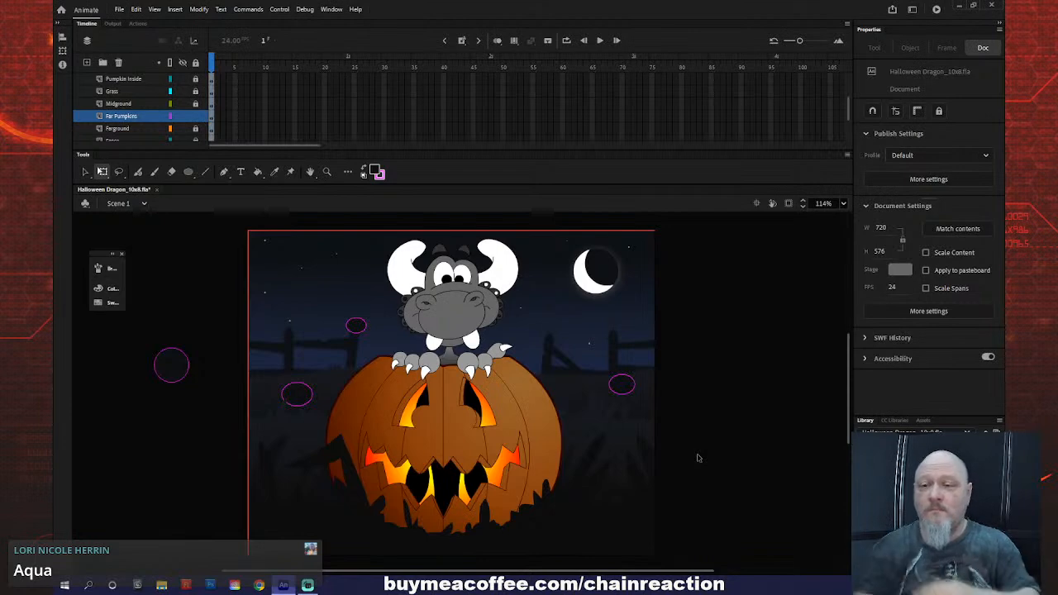
# - Move the original circle from the pasteboard to the right edge of the carved pumpkin, partly hidden behind the foreground artwork
pyautogui.click(183, 379)
pyautogui.moveTo(190, 349); pyautogui.dragTo(740, 445)
pyautogui.moveTo(721, 408)
pyautogui.mouseDown()
pyautogui.moveTo(574, 403)
pyautogui.moveTo(561, 413)
pyautogui.mouseUp()
pyautogui.click(714, 450)
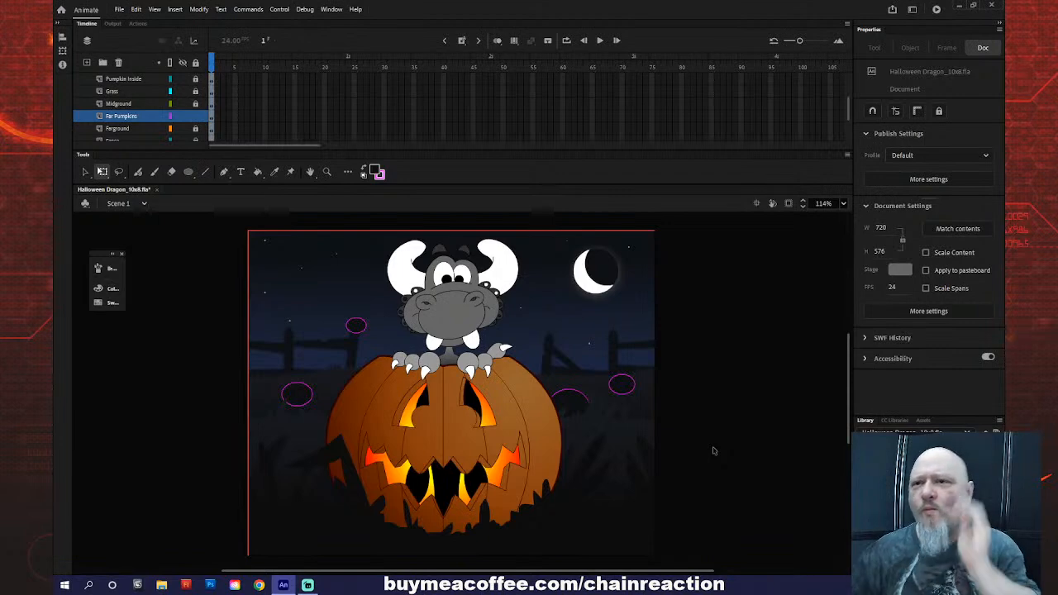
# - Insert a new layer directly above the Moon layer and name it Clouds
pyautogui.scroll(-1, 151, 134)
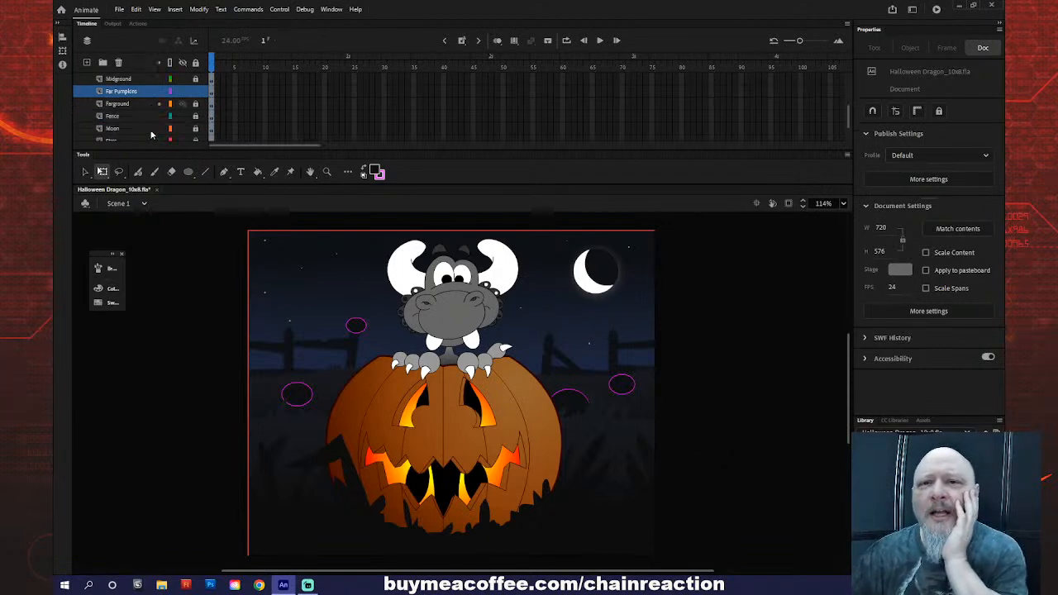
pyautogui.click(147, 128)
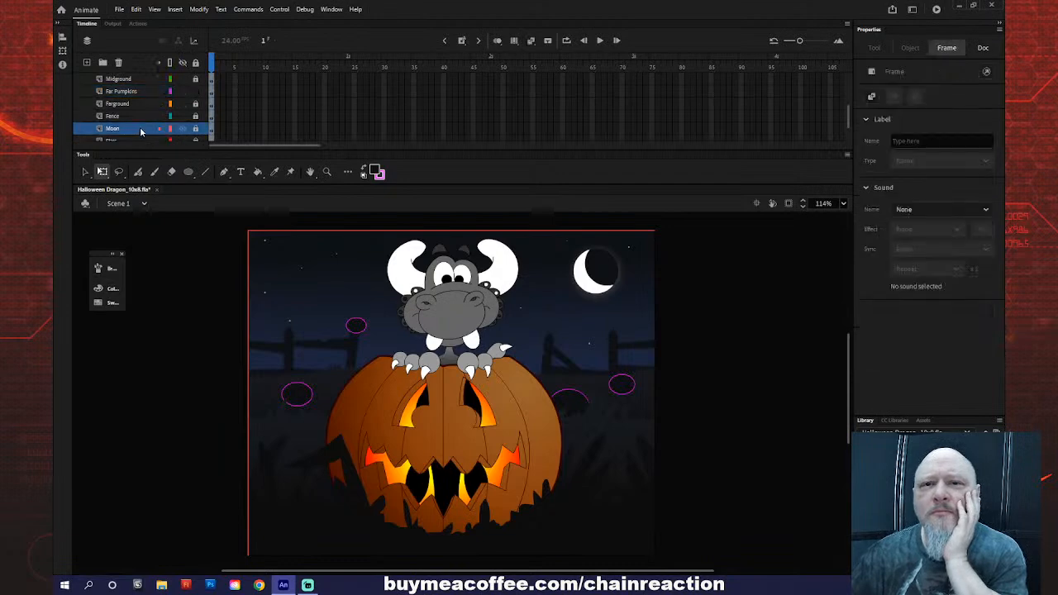
pyautogui.rightClick(141, 128)
pyautogui.click(172, 182)
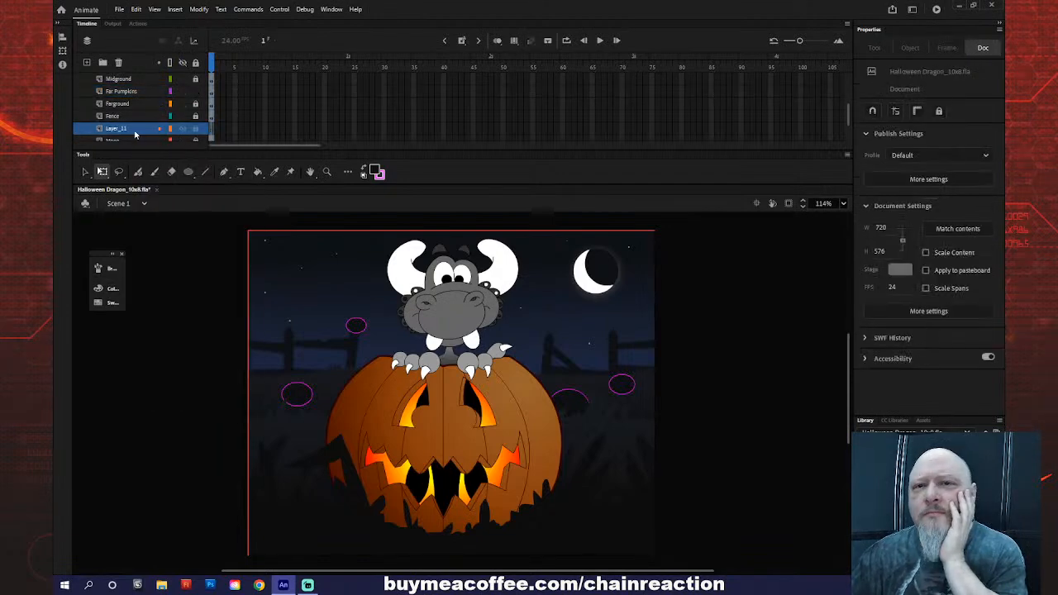
pyautogui.write('Clouds')
pyautogui.press('Return')
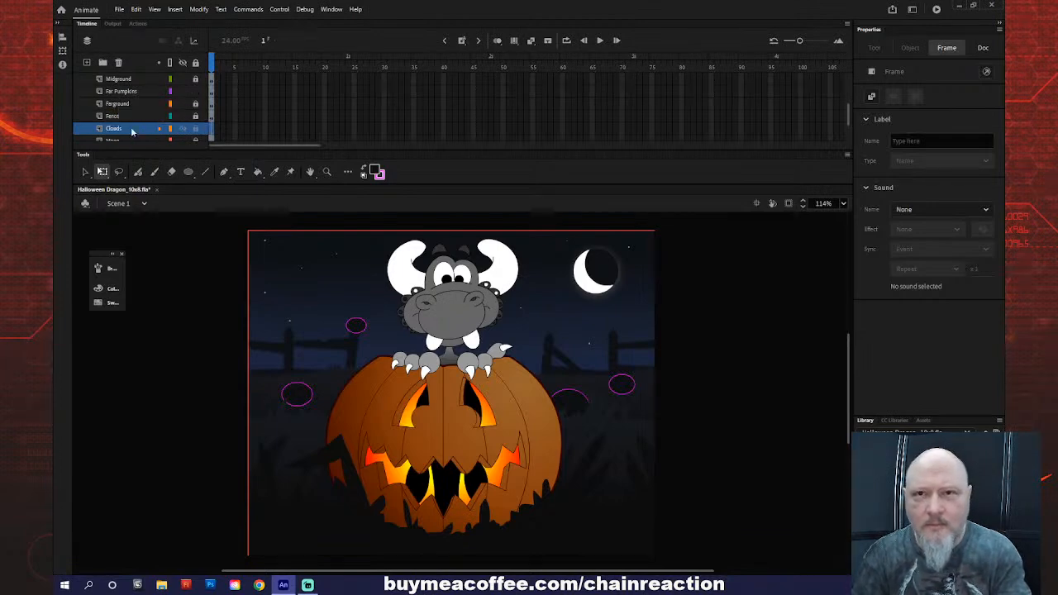
# - Brush a long flat-bottomed cloud about 289 × 44 px across the sky's left edge in grey and fill it
pyautogui.click(376, 171)
pyautogui.click(376, 172)
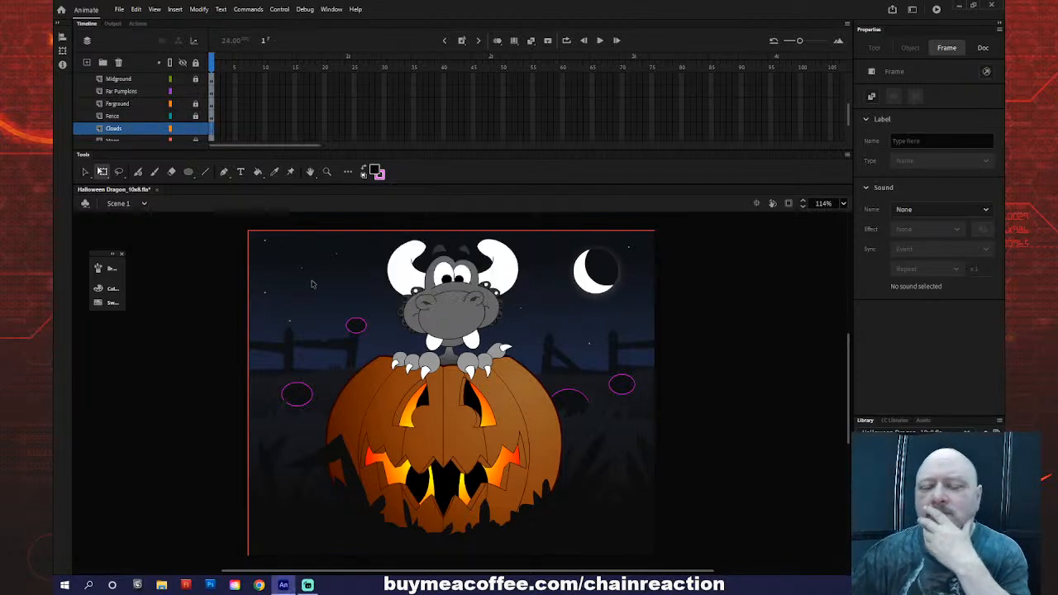
pyautogui.press('b')
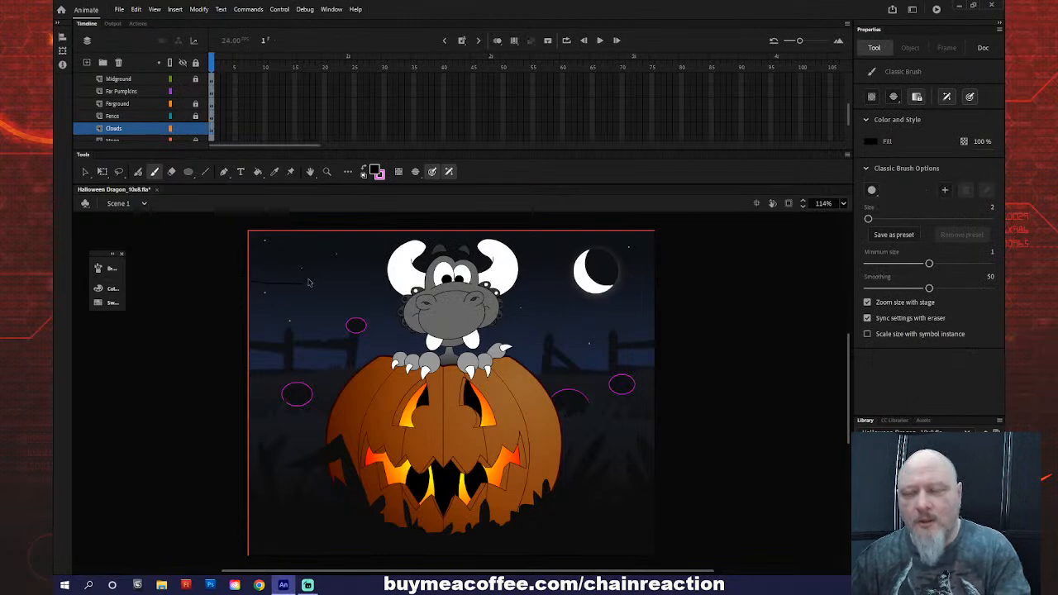
pyautogui.click(377, 174)
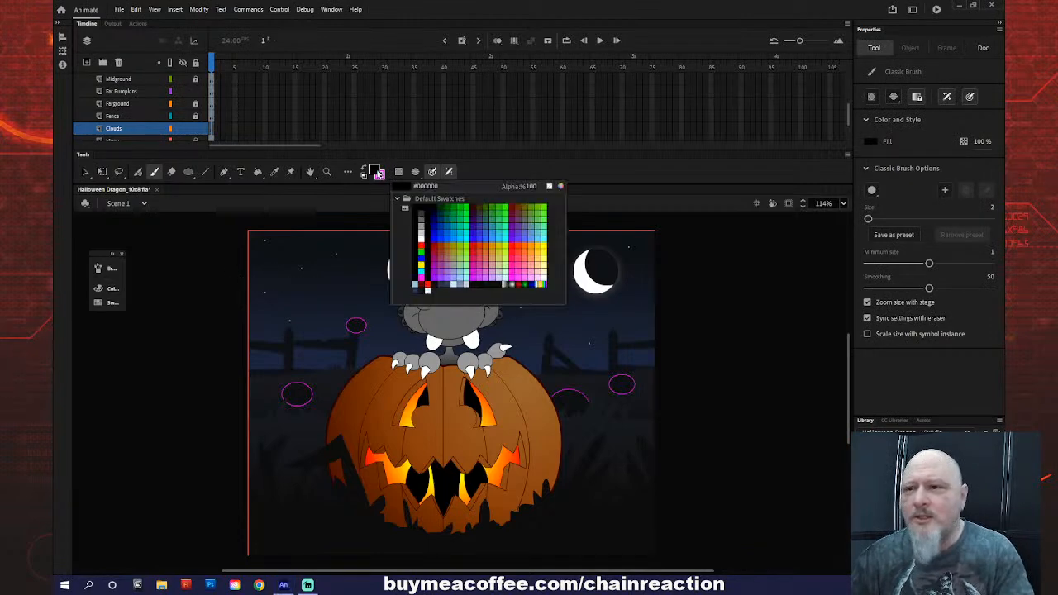
pyautogui.click(421, 220)
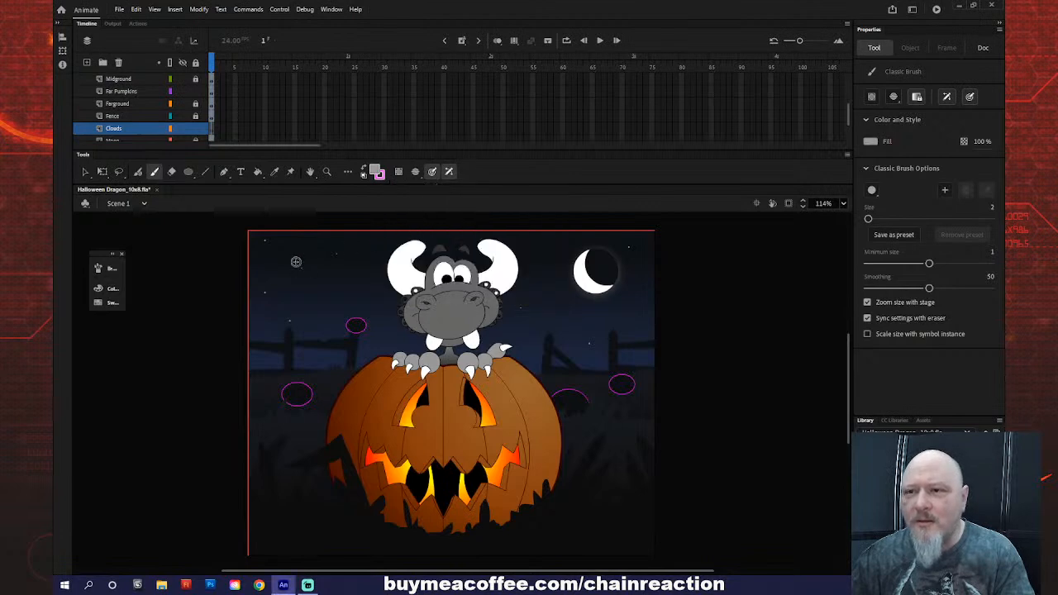
pyautogui.moveTo(245, 279); pyautogui.dragTo(355, 280)
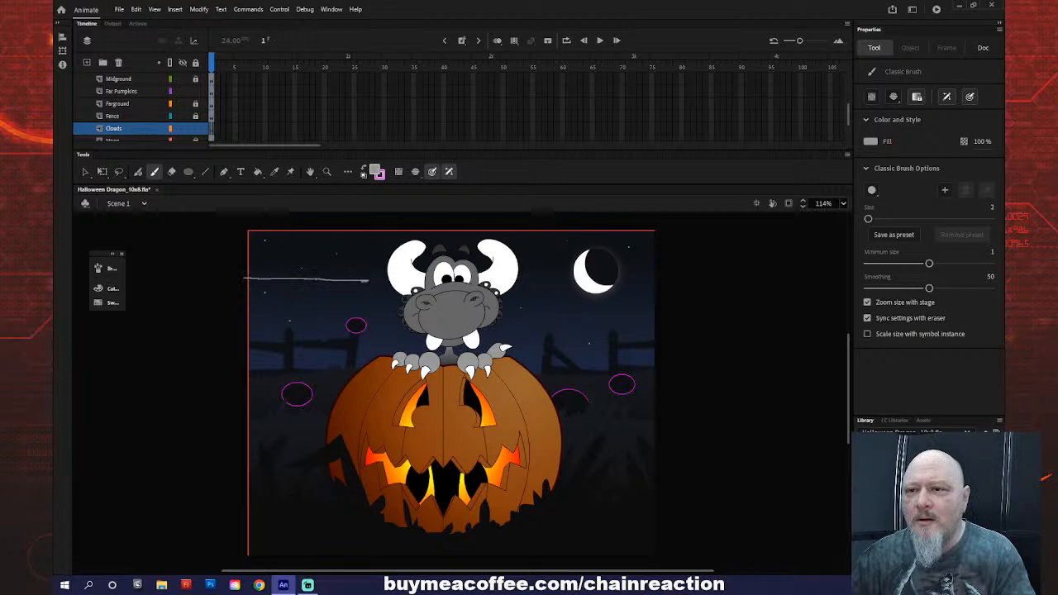
pyautogui.moveTo(337, 276)
pyautogui.mouseDown()
pyautogui.moveTo(320, 275)
pyautogui.moveTo(310, 257)
pyautogui.moveTo(205, 275)
pyautogui.mouseUp()
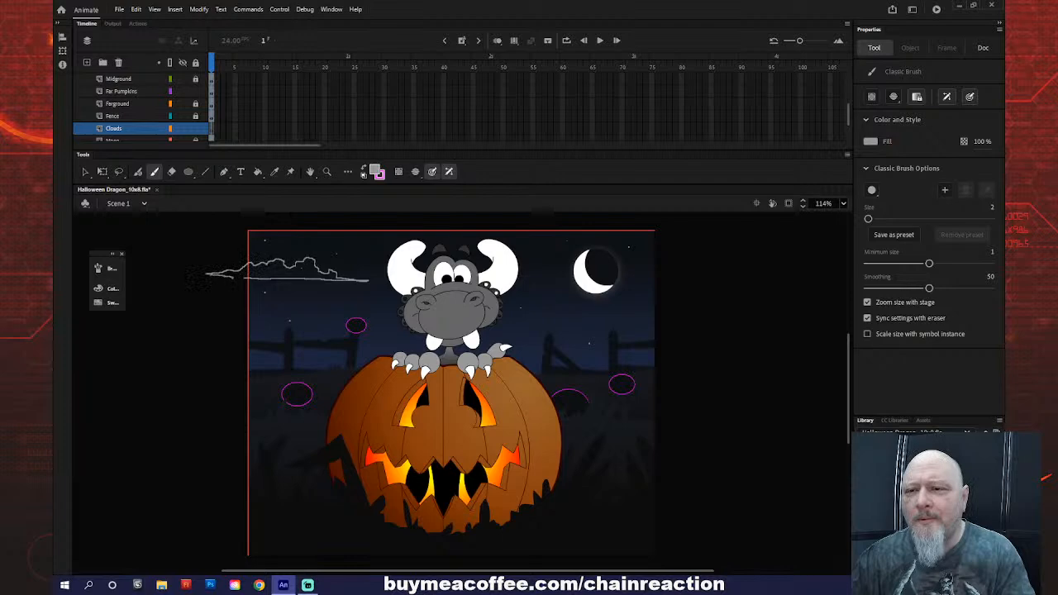
pyautogui.press('k')
pyautogui.click(254, 280)
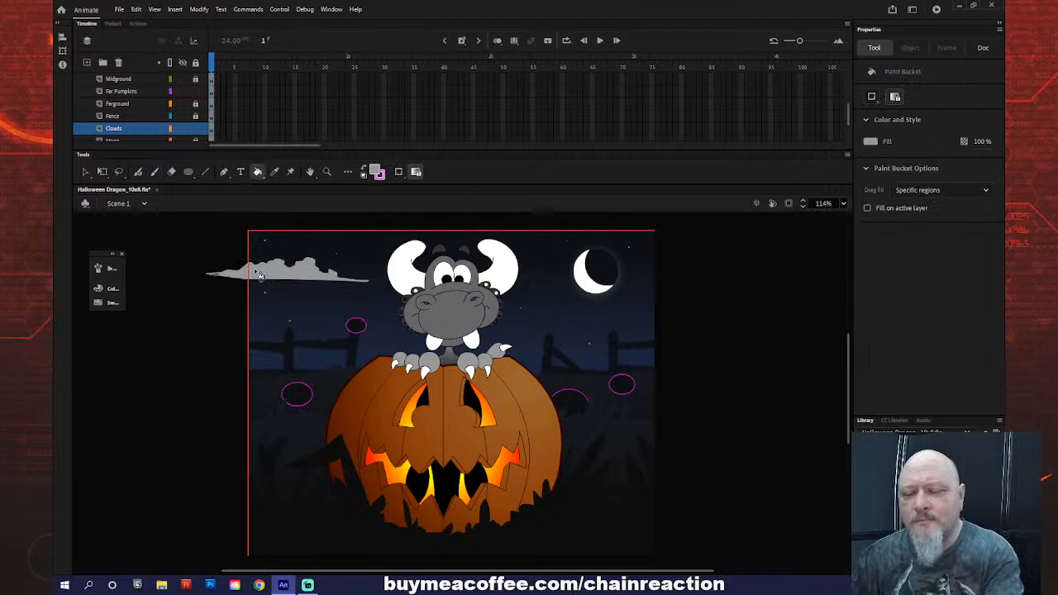
# - Smooth the left cloud's outline and undo the extra smoothing pass
pyautogui.press('v')
pyautogui.click(256, 275)
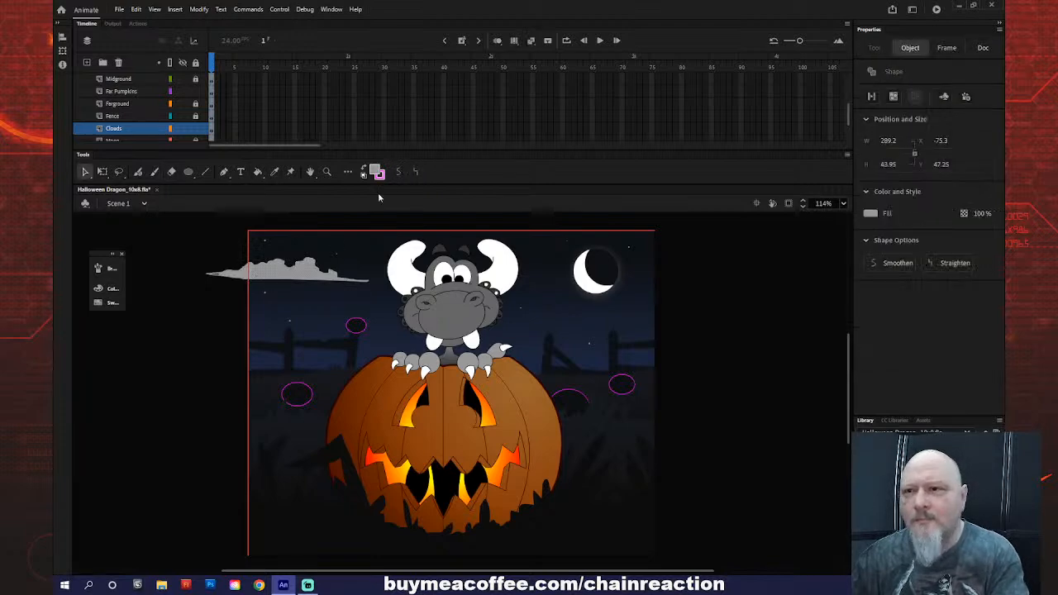
pyautogui.click(397, 174)
pyautogui.click(398, 174)
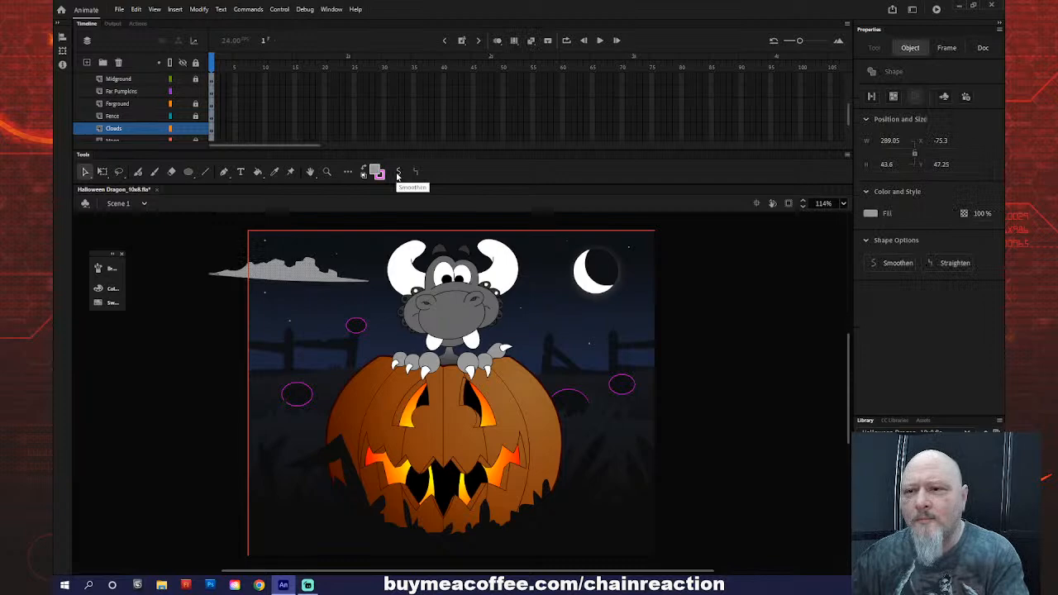
pyautogui.hotkey('ctrl', 'z')
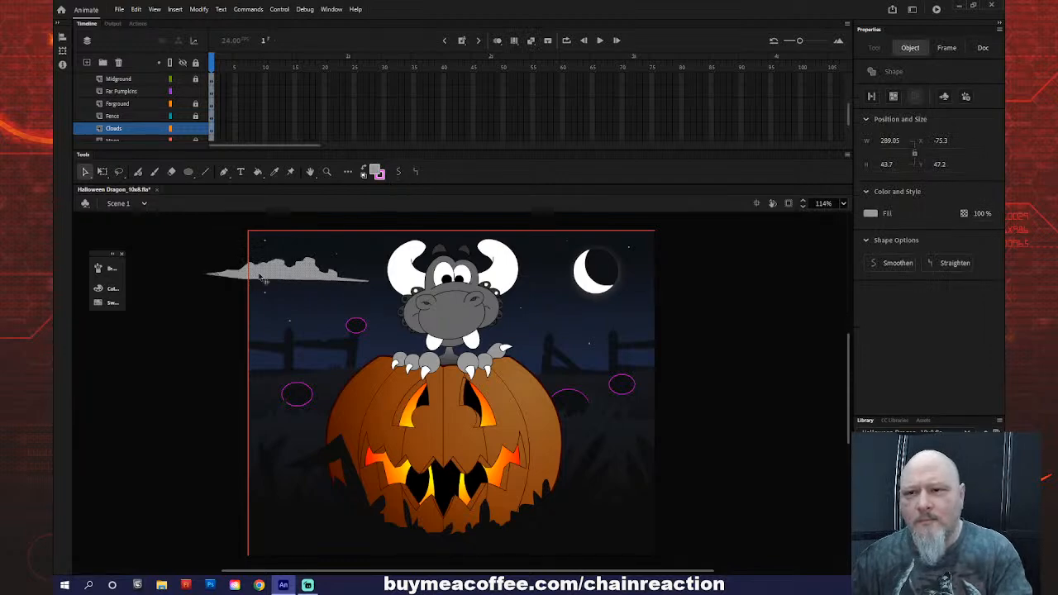
# - Brush a small, thin cloud outline beneath the crescent moon and fill it with the same grey
pyautogui.press('b')
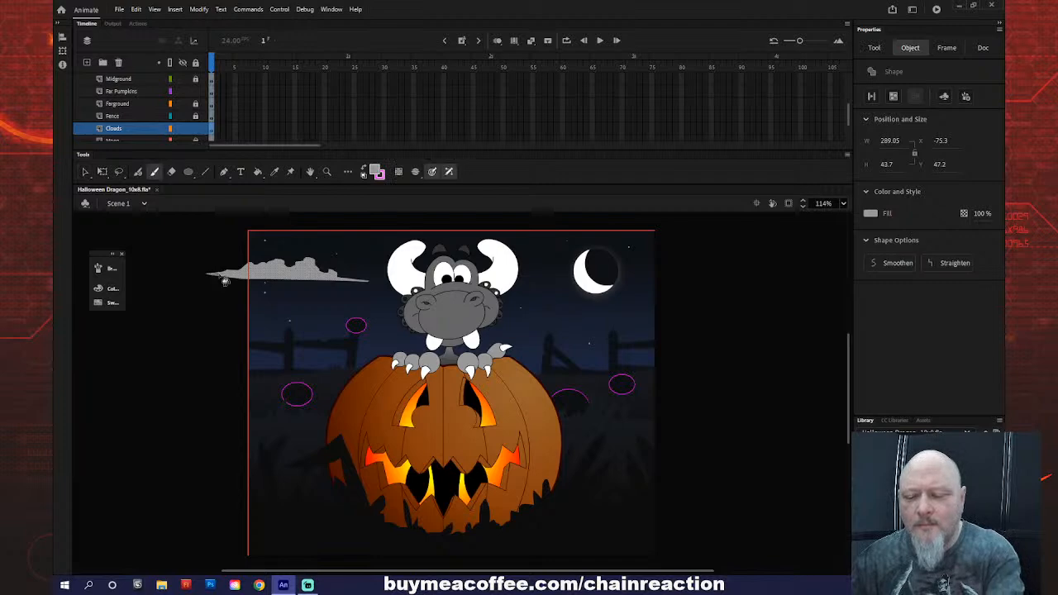
pyautogui.press('k')
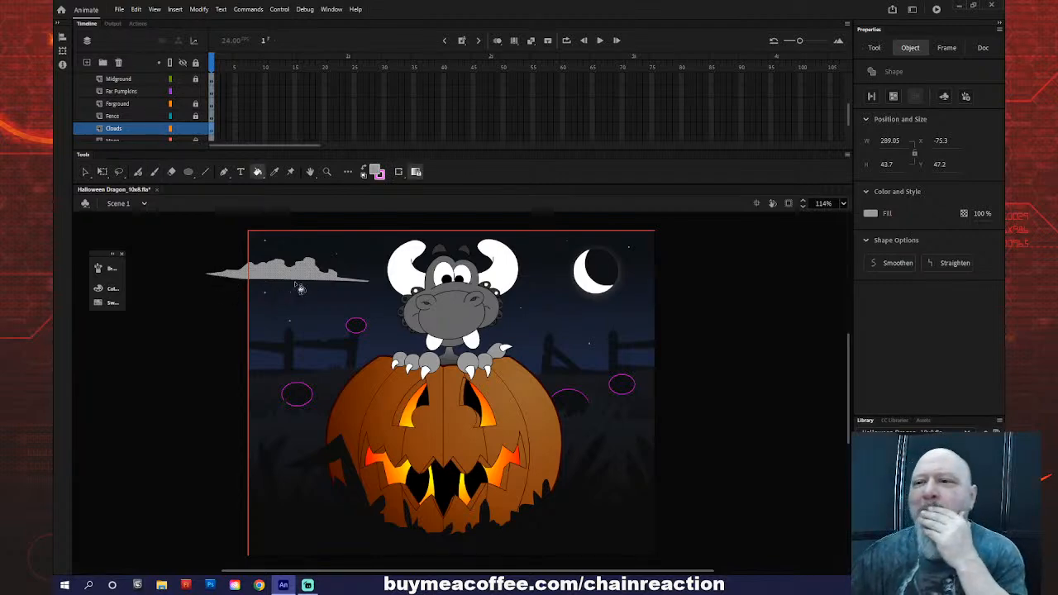
pyautogui.press('b')
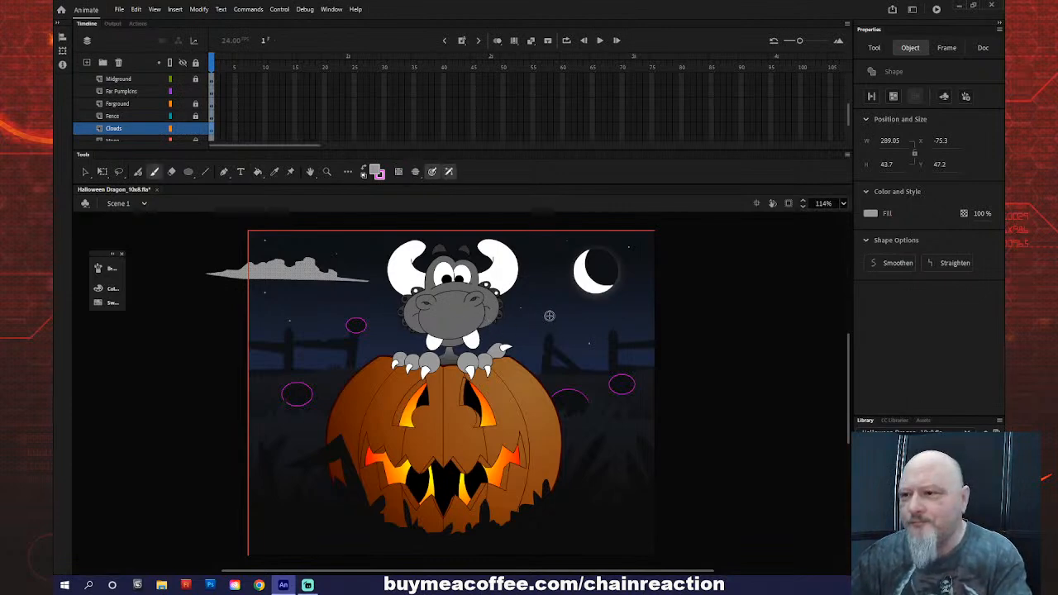
pyautogui.moveTo(553, 314); pyautogui.dragTo(571, 314)
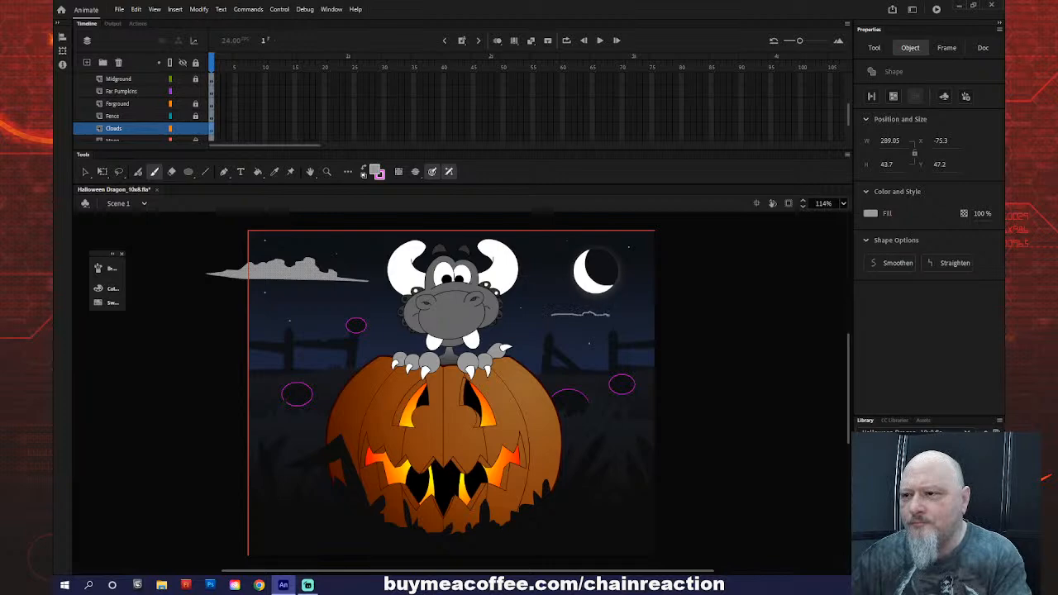
pyautogui.moveTo(618, 317); pyautogui.dragTo(570, 318)
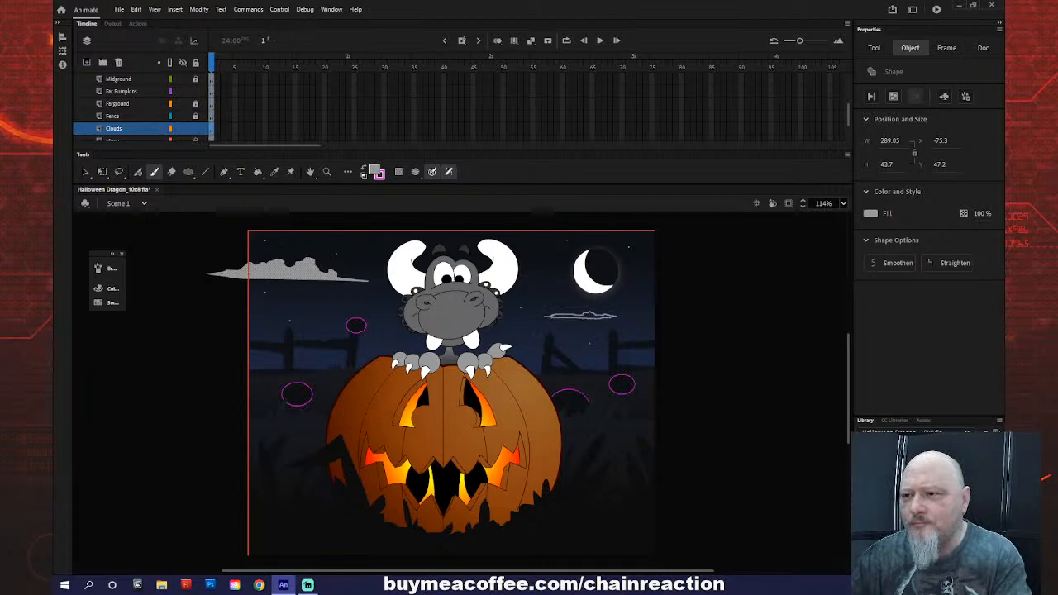
pyautogui.press('k')
pyautogui.click(594, 317)
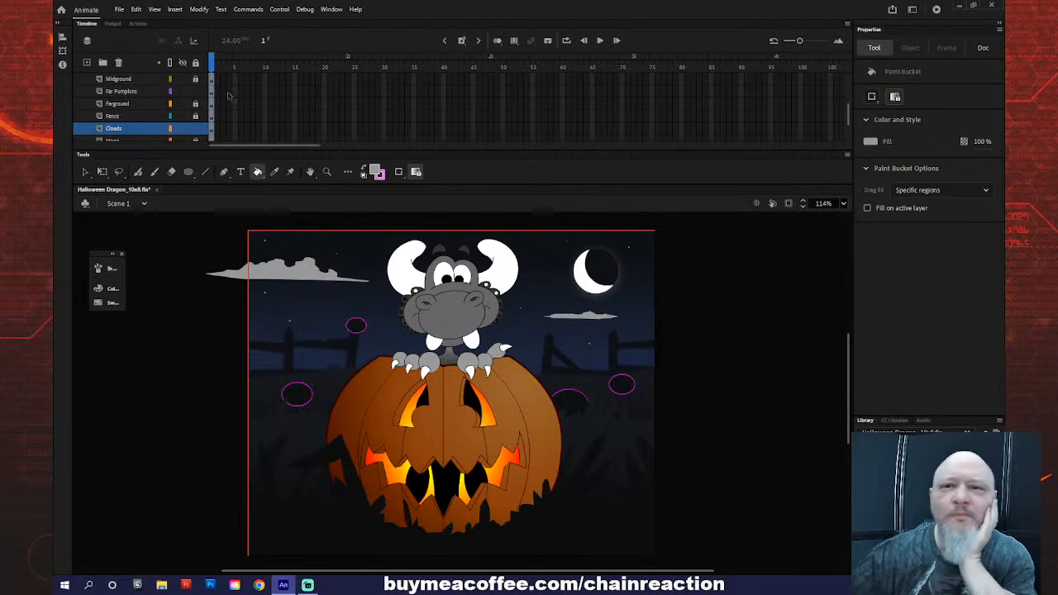
# - Lock every layer except Clouds and straighten the outlines of both cloud shapes
pyautogui.click(196, 63)
pyautogui.click(195, 130)
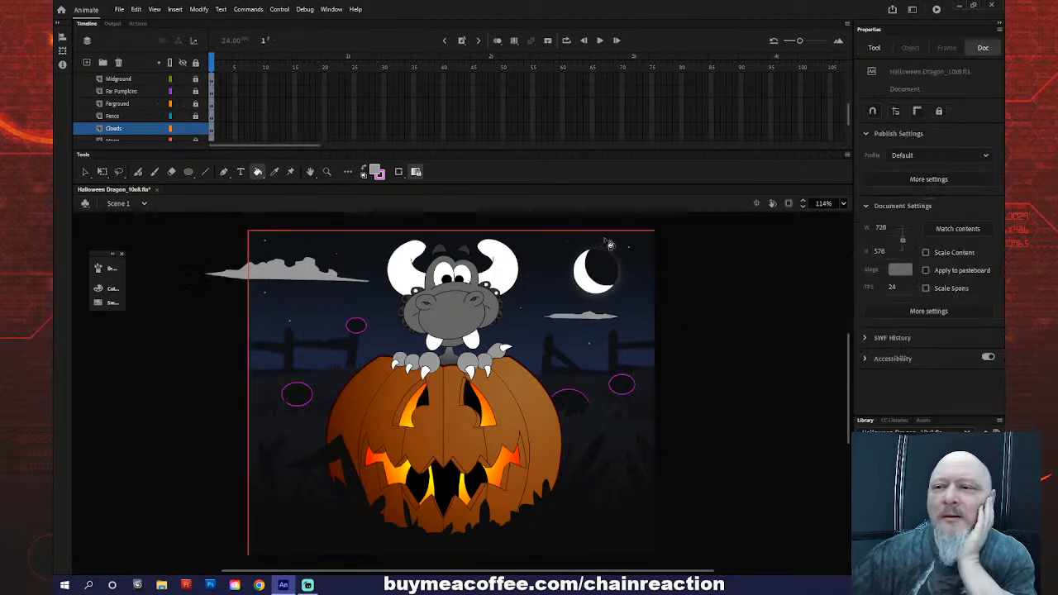
pyautogui.click(152, 132)
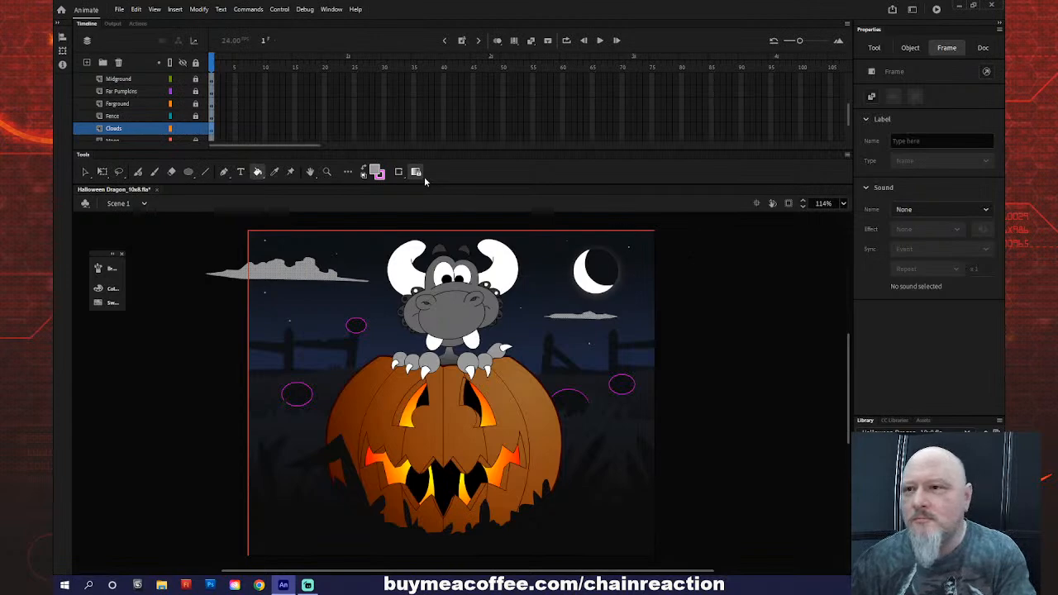
pyautogui.press('v')
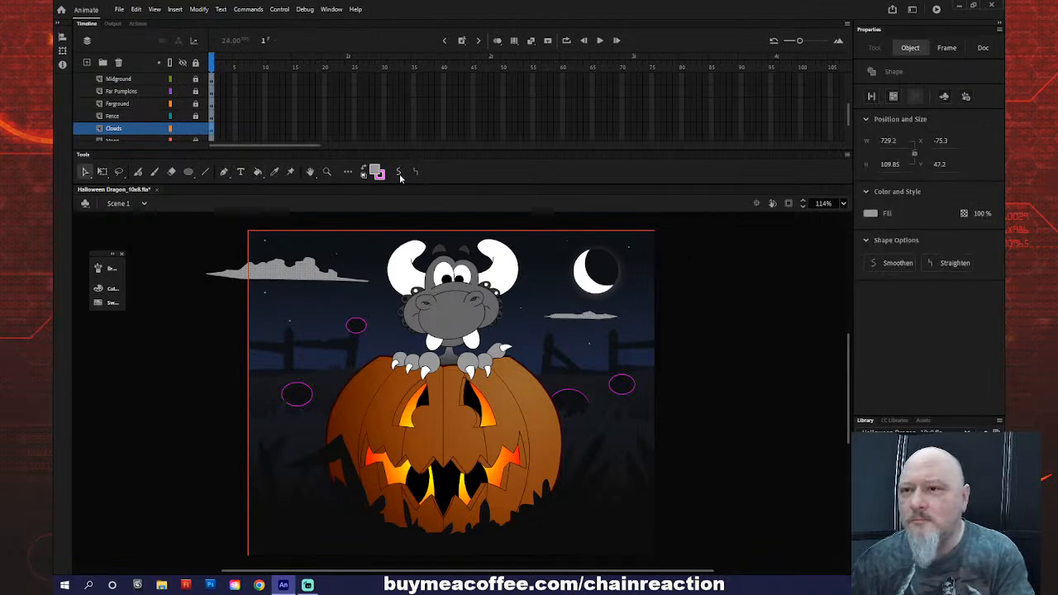
pyautogui.click(399, 175)
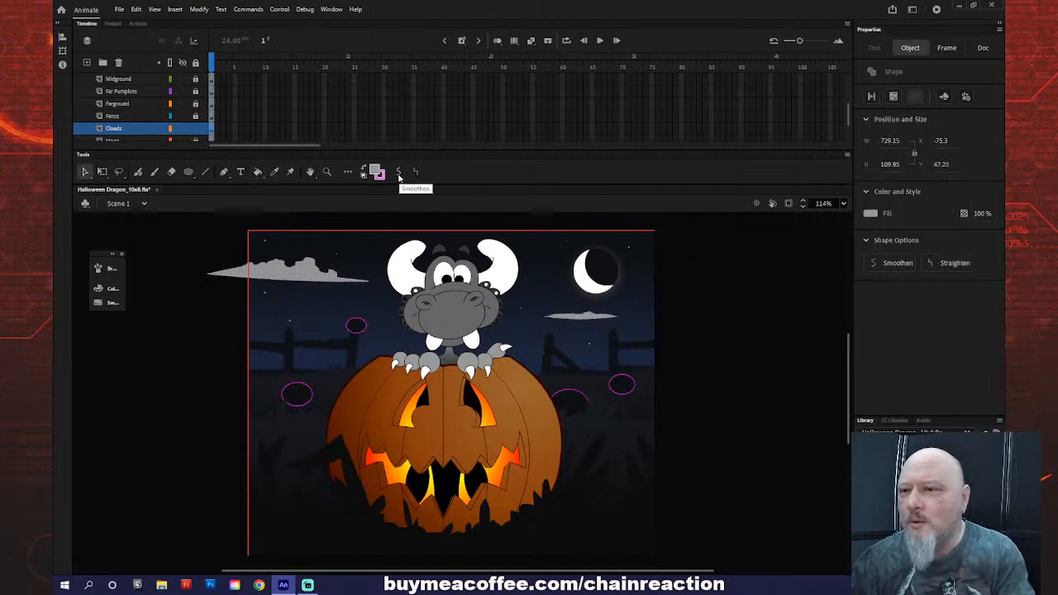
pyautogui.click(400, 176)
pyautogui.click(400, 176)
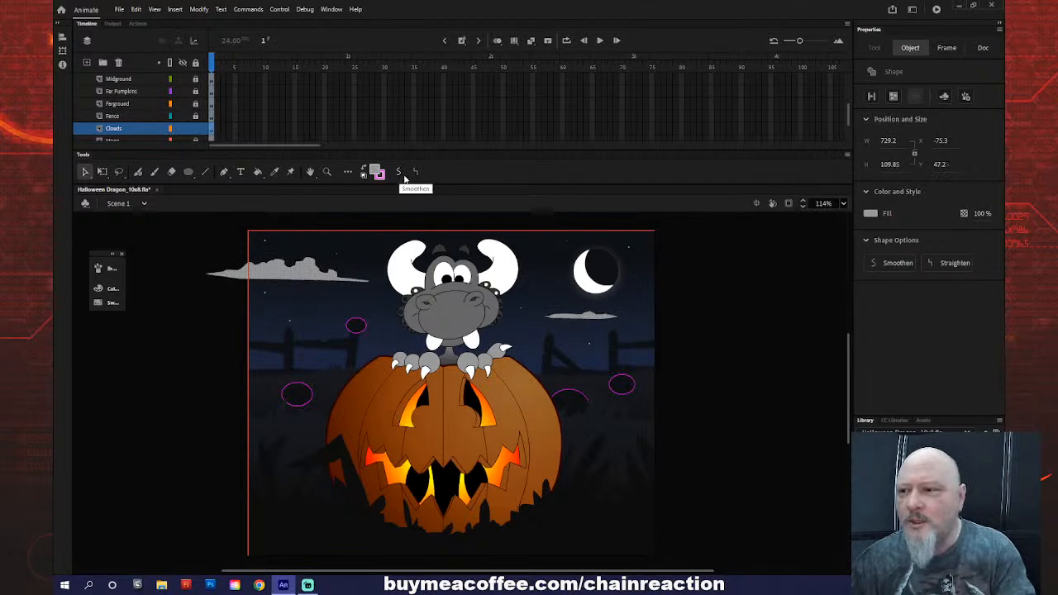
pyautogui.click(416, 175)
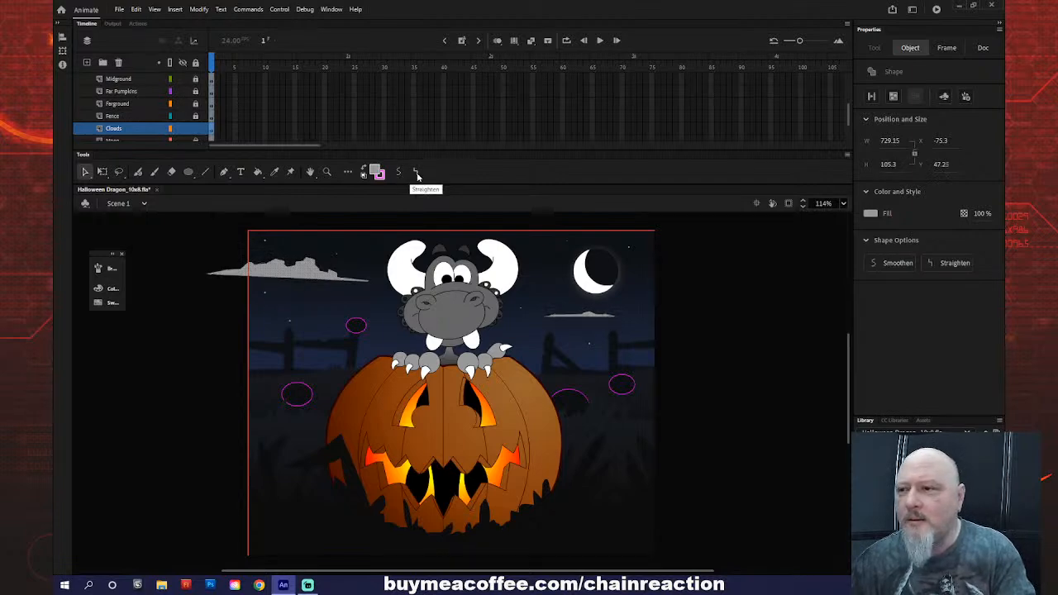
# - Skew the left cloud vertically with Free Transform so its flat base runs level
pyautogui.click(232, 281)
pyautogui.click(238, 278)
pyautogui.press('q')
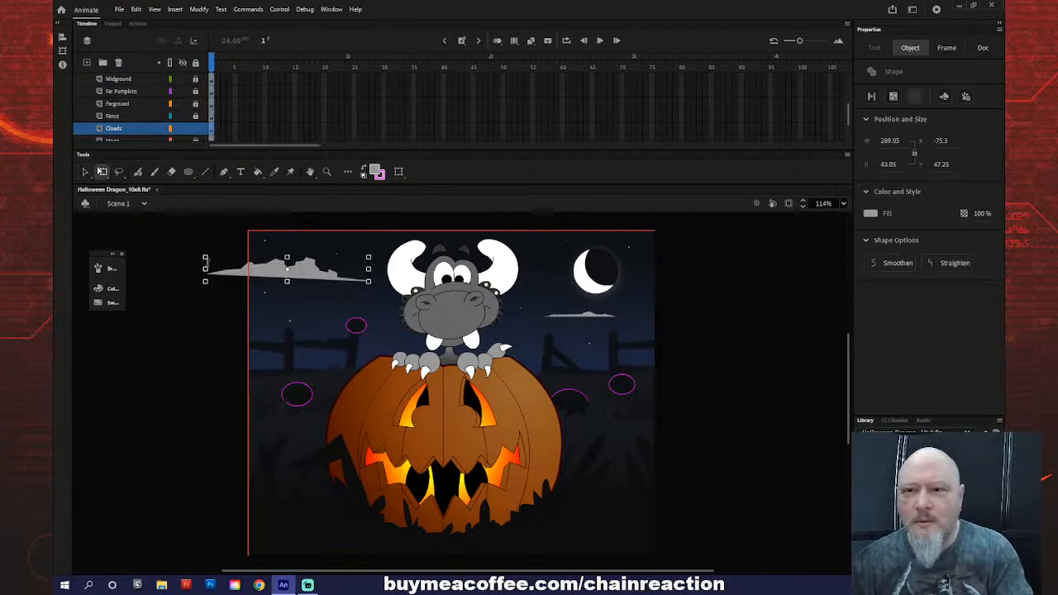
pyautogui.moveTo(209, 262); pyautogui.dragTo(209, 266)
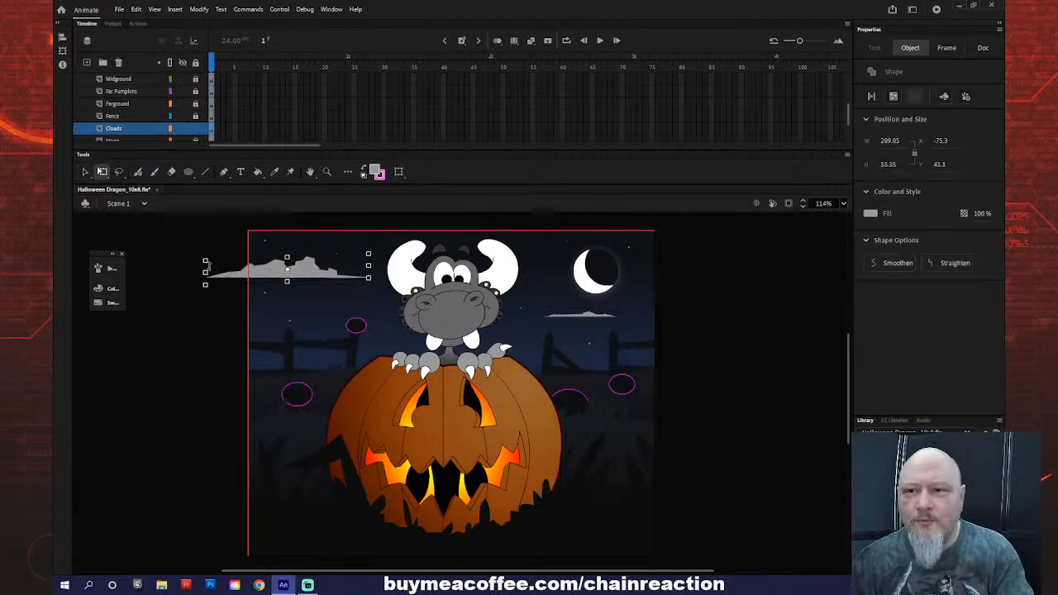
pyautogui.click(195, 296)
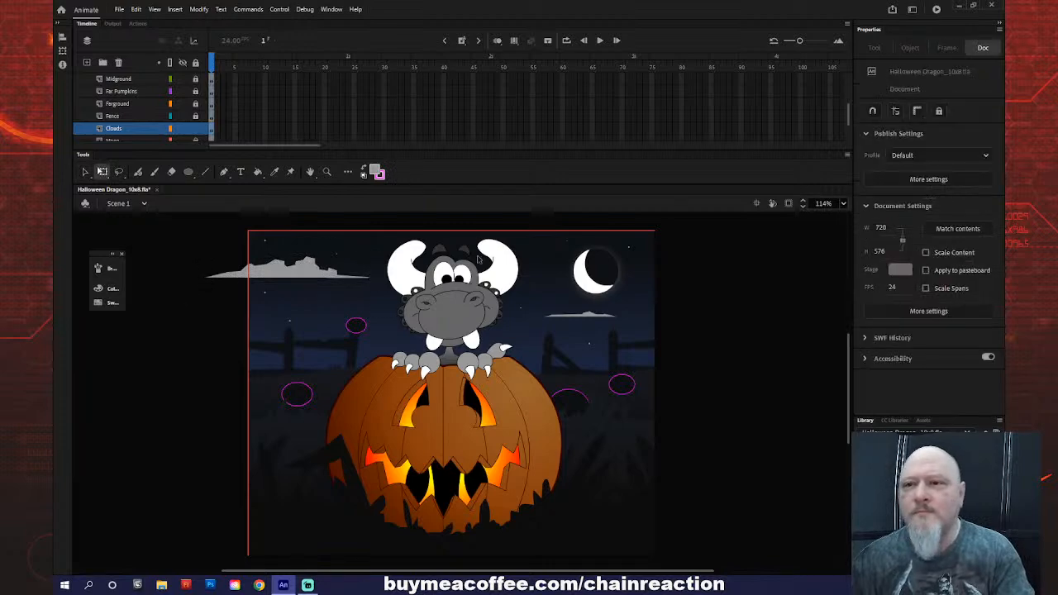
# - Convert both cloud shapes into one Movie Clip symbol named Clouds
pyautogui.click(142, 130)
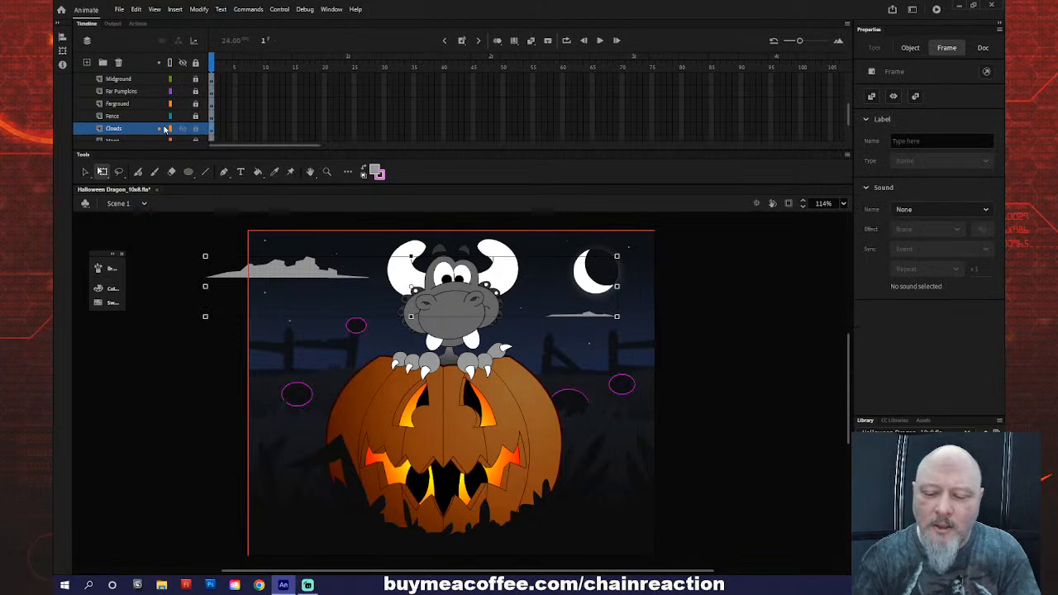
pyautogui.press('F8')
pyautogui.write('Clou')
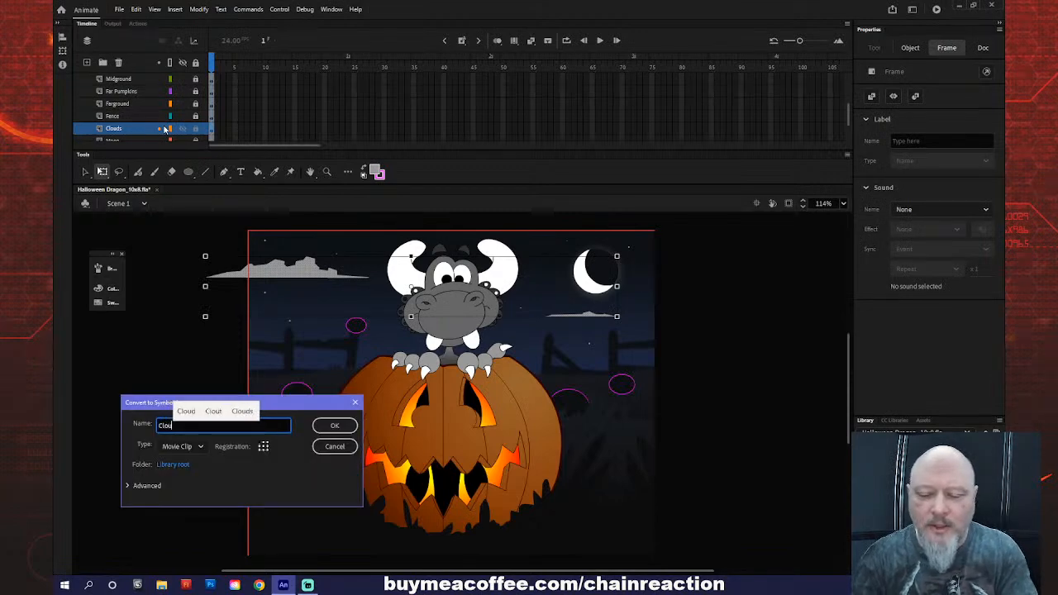
pyautogui.write('ds')
pyautogui.press('Return')
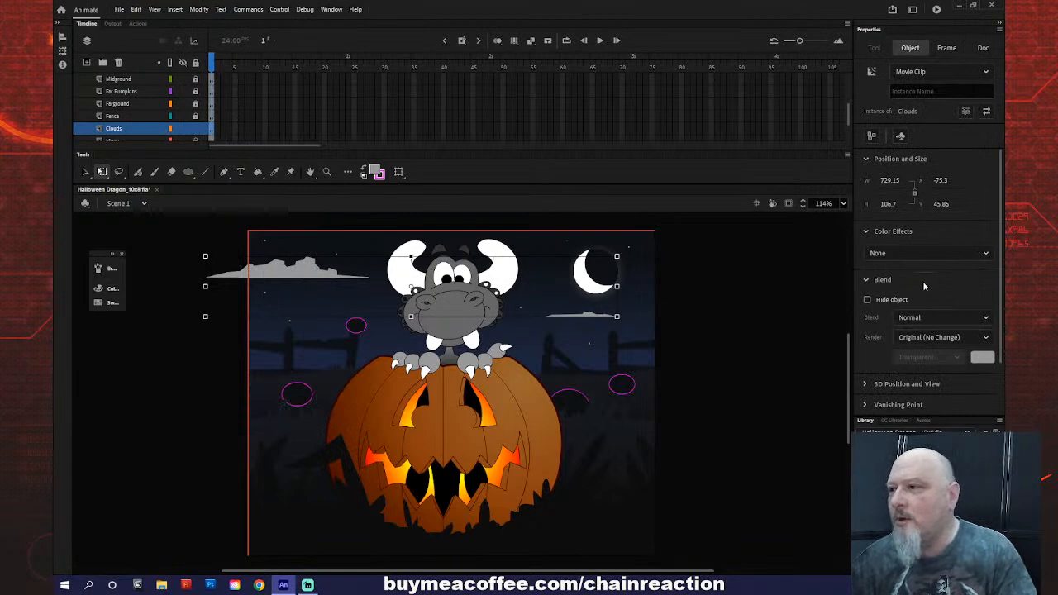
# - Apply an Alpha color effect of 82% to the Clouds symbol
pyautogui.click(932, 258)
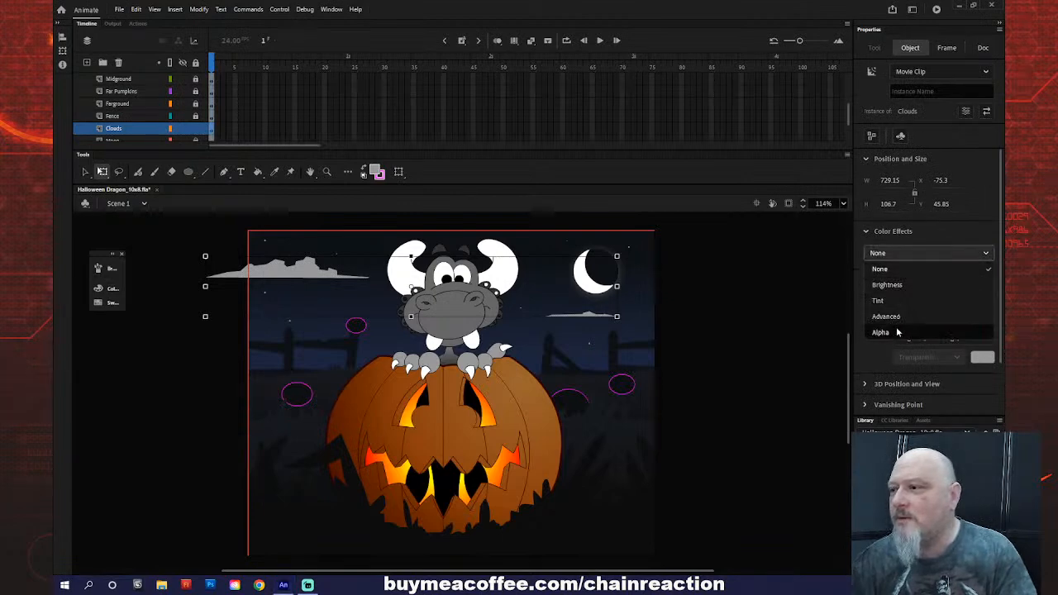
pyautogui.click(946, 331)
pyautogui.moveTo(925, 283); pyautogui.dragTo(969, 282)
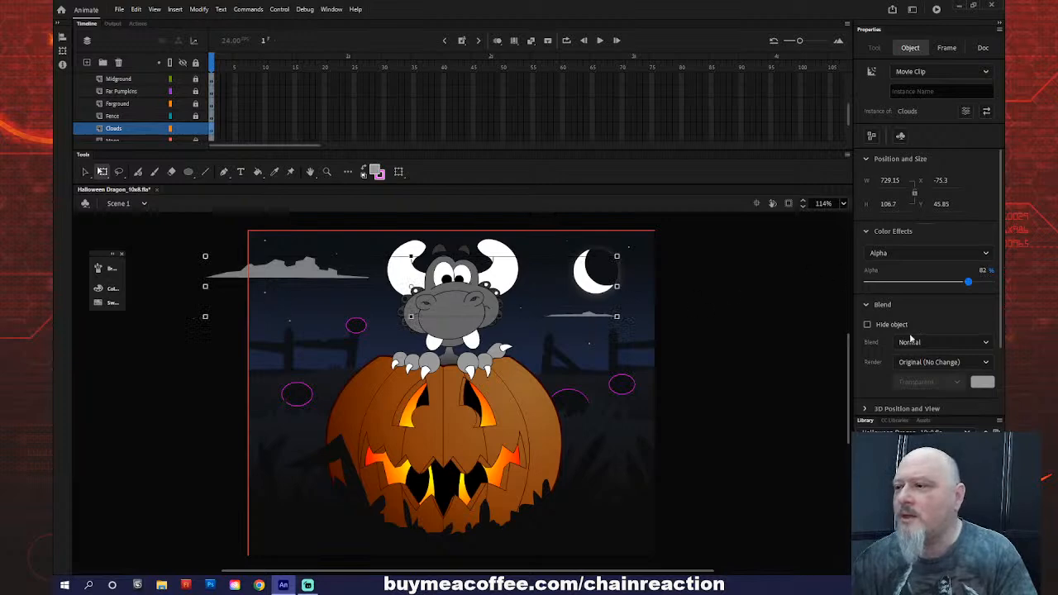
# - Add a Blur filter of 6 at low quality to the Clouds symbol and lock the Clouds layer
pyautogui.scroll(-3, 907, 353)
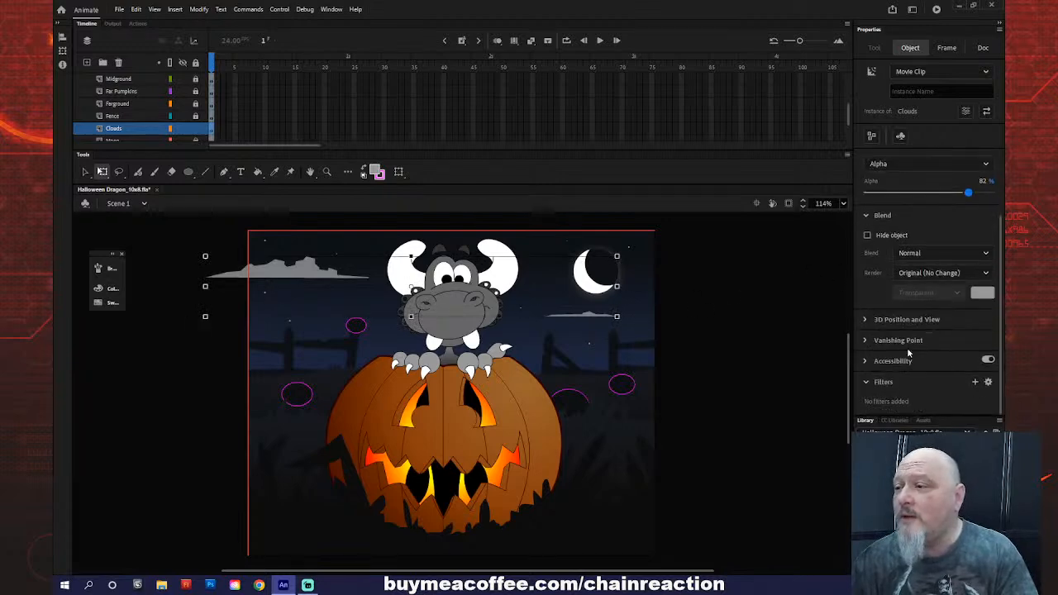
pyautogui.click(974, 382)
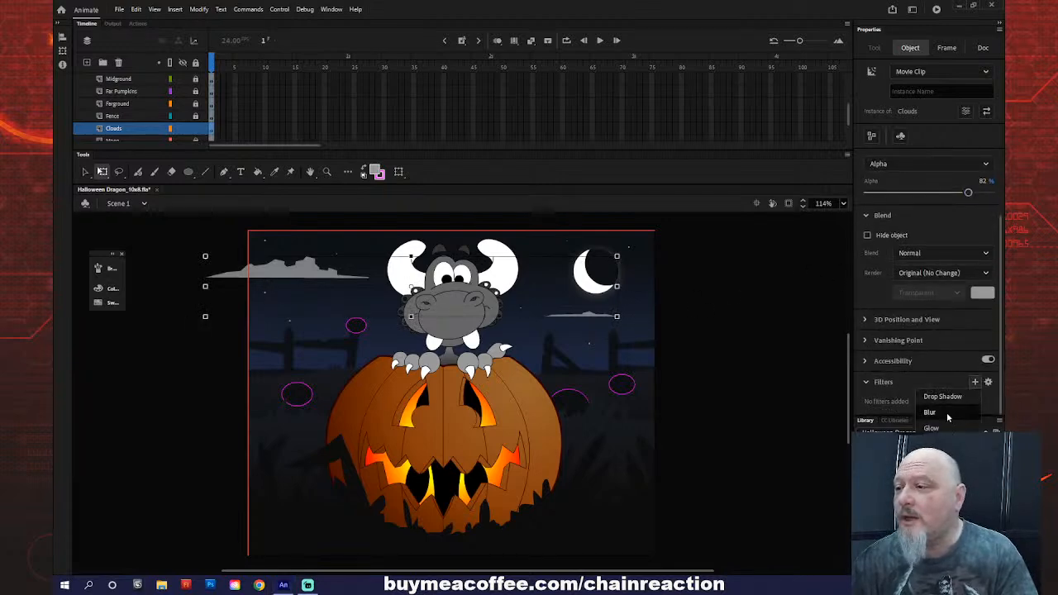
pyautogui.click(948, 417)
pyautogui.moveTo(897, 379); pyautogui.dragTo(898, 377)
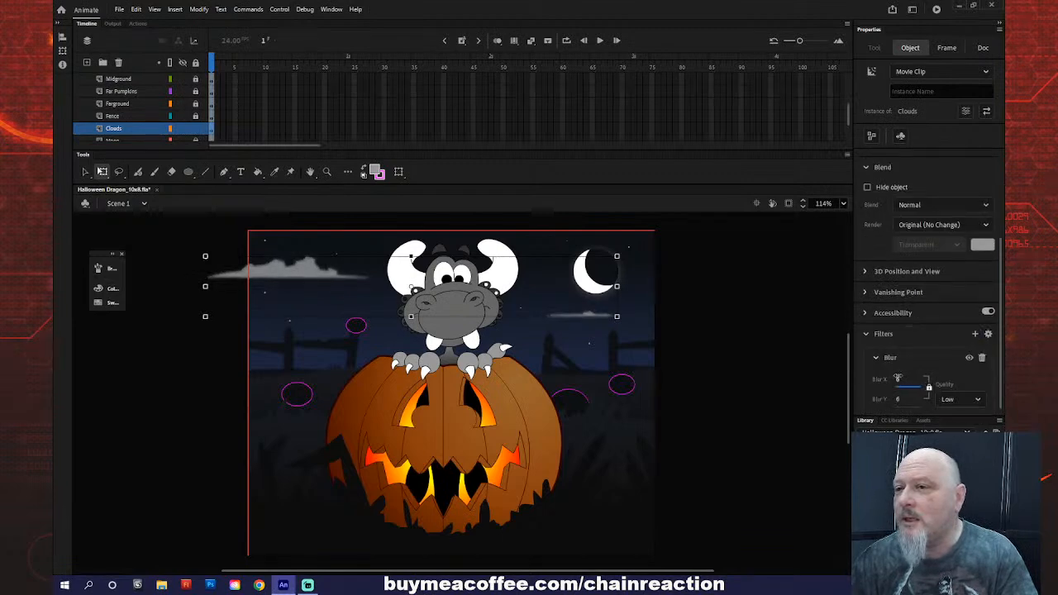
pyautogui.click(789, 372)
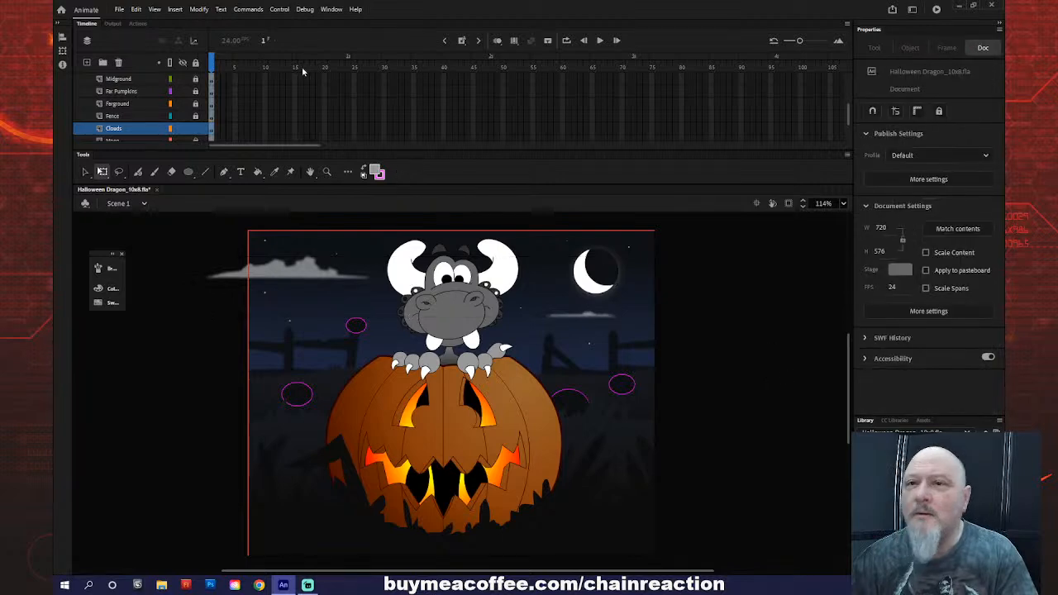
pyautogui.click(196, 62)
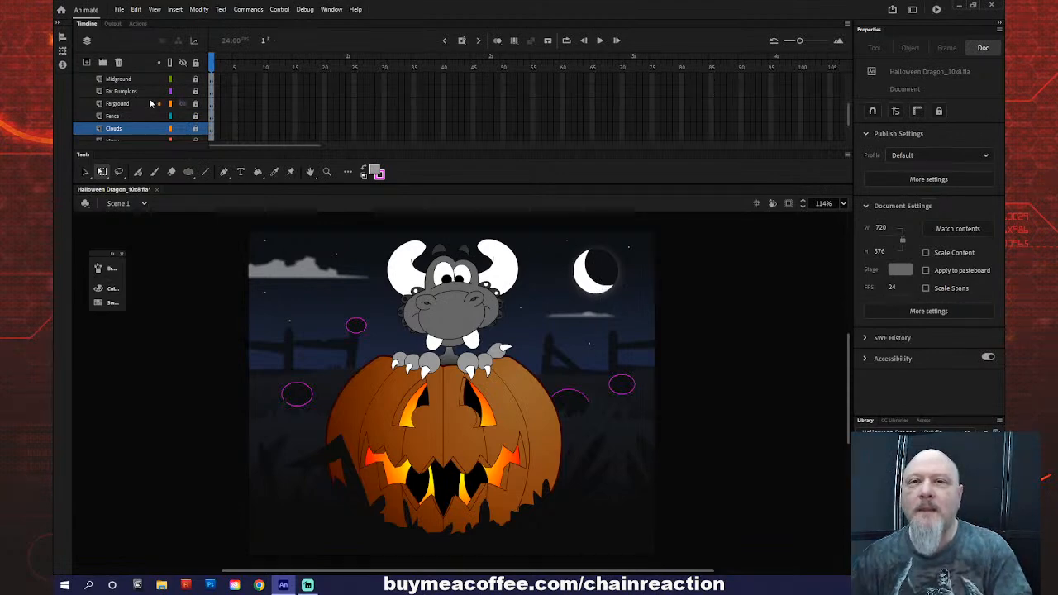
# - Unlock the Moon layer and try a Blur filter of 7 at low quality on the Moon symbol
pyautogui.scroll(2, 151, 104)
pyautogui.scroll(-4, 151, 103)
pyautogui.click(155, 104)
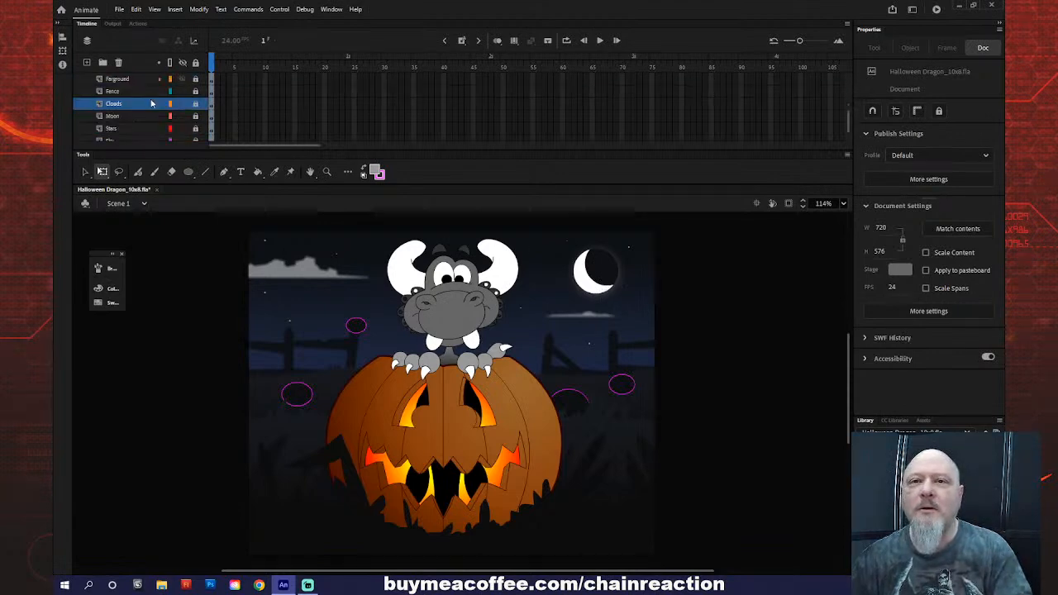
pyautogui.click(195, 116)
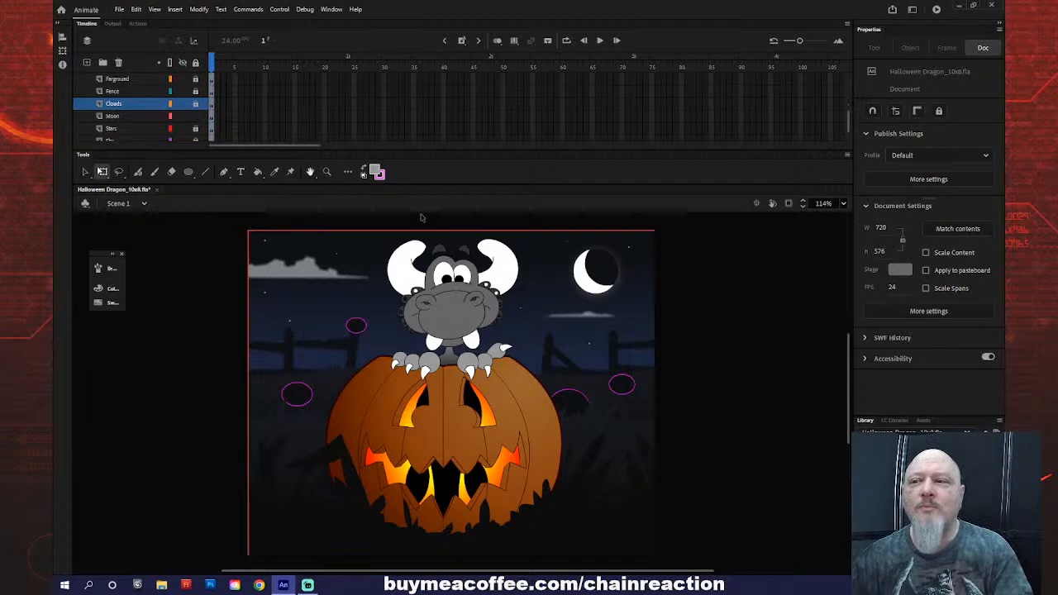
pyautogui.click(584, 277)
pyautogui.scroll(-3, 900, 359)
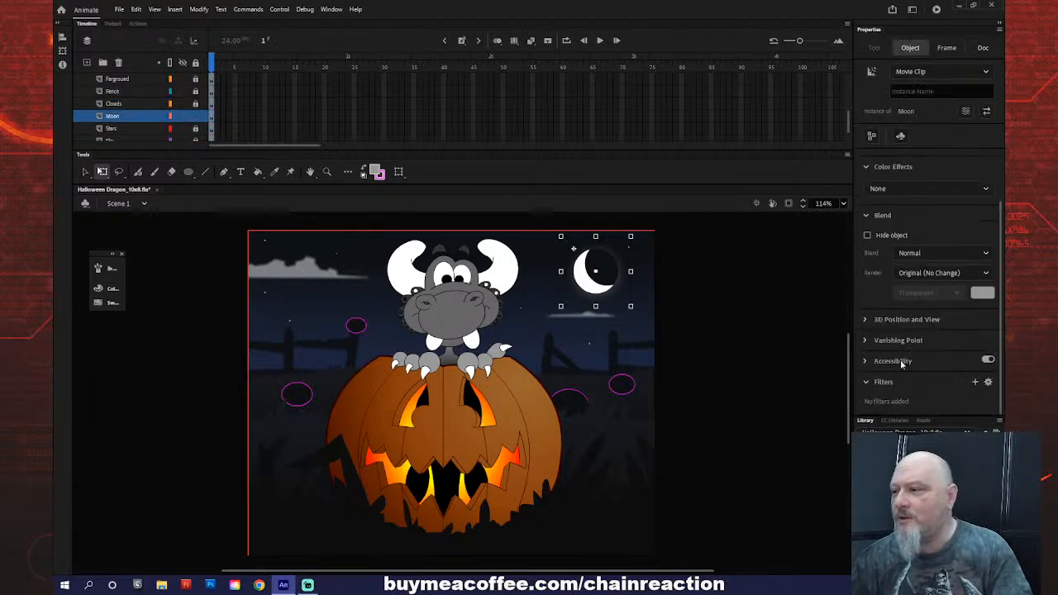
pyautogui.click(974, 382)
pyautogui.click(949, 417)
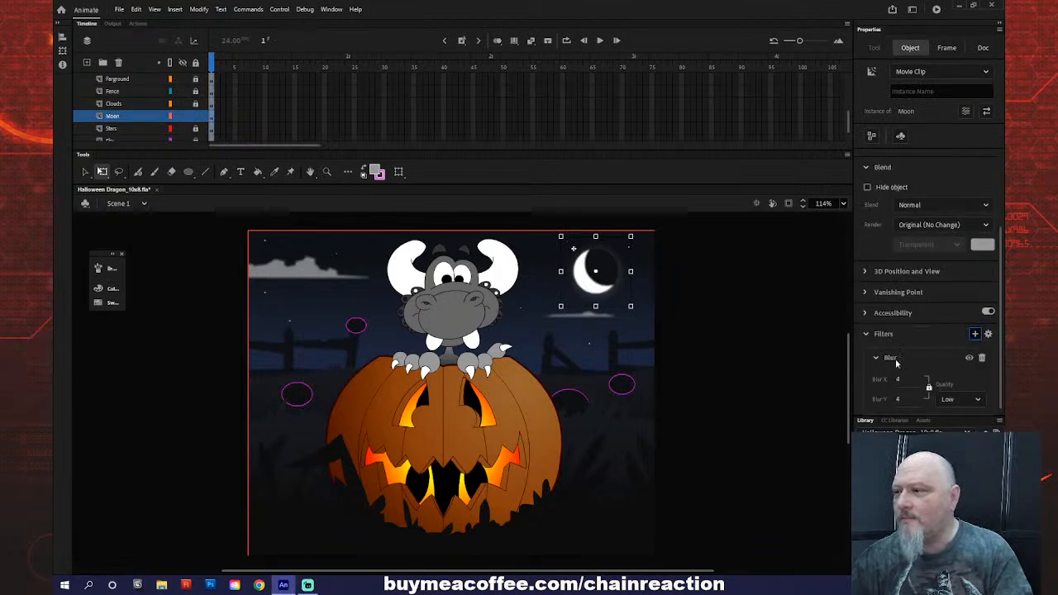
pyautogui.moveTo(897, 379); pyautogui.dragTo(900, 379)
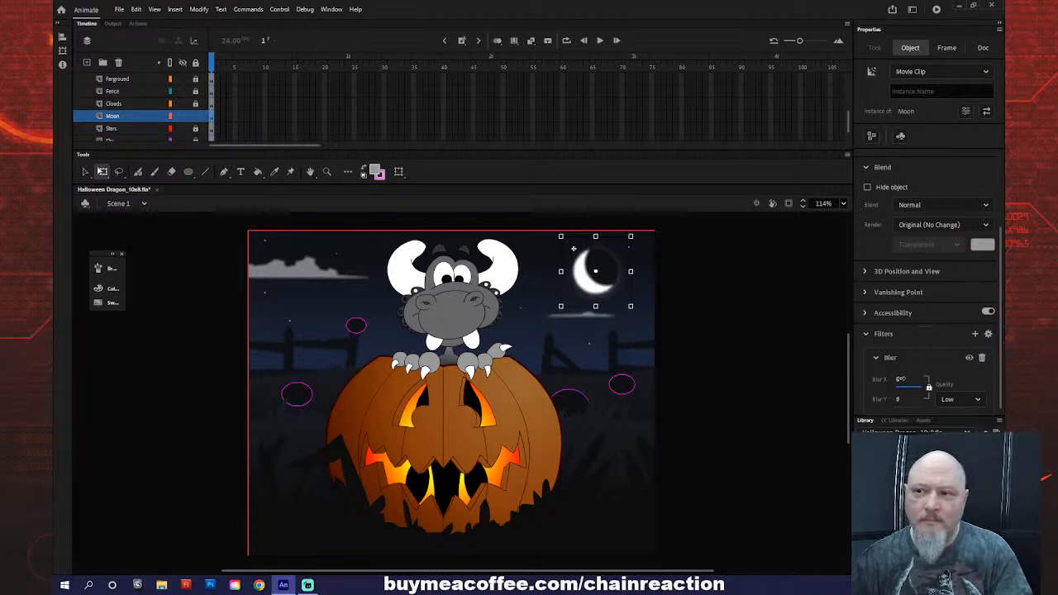
pyautogui.click(786, 369)
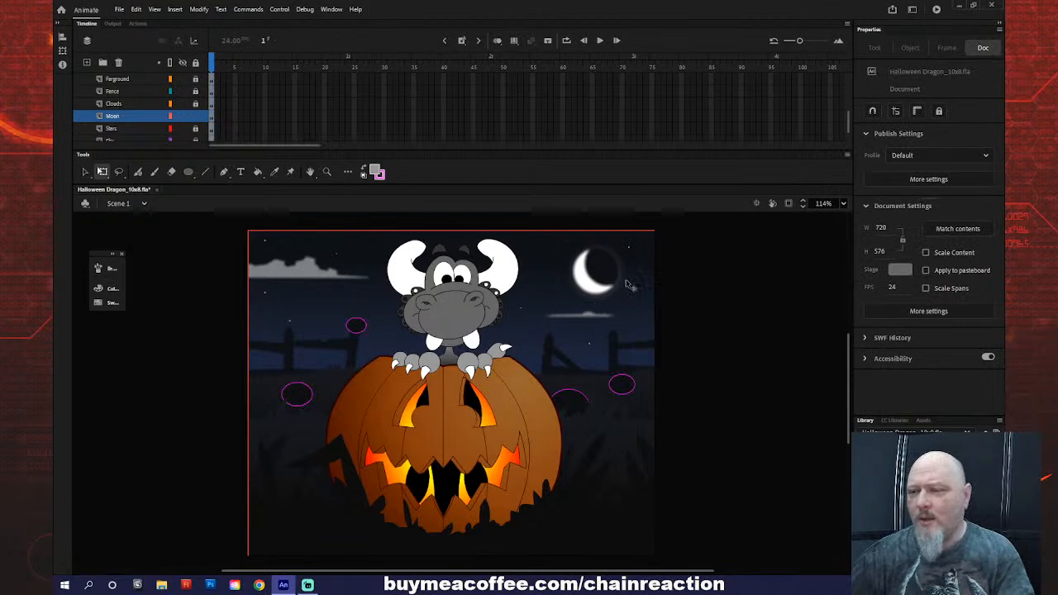
# - Remove the Blur filter from the Moon symbol and deselect it
pyautogui.click(590, 269)
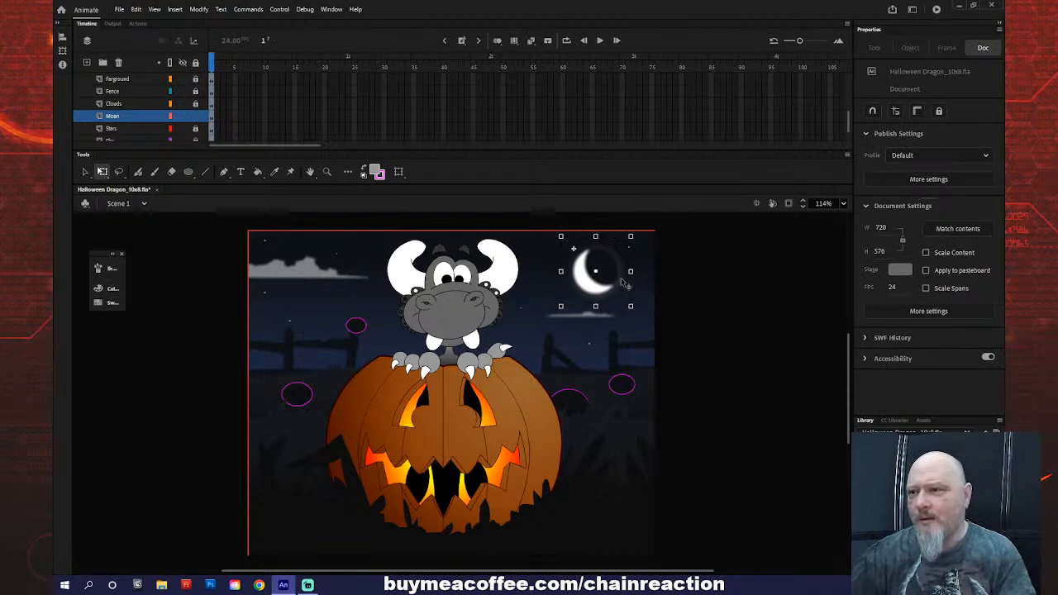
pyautogui.scroll(-2, 910, 350)
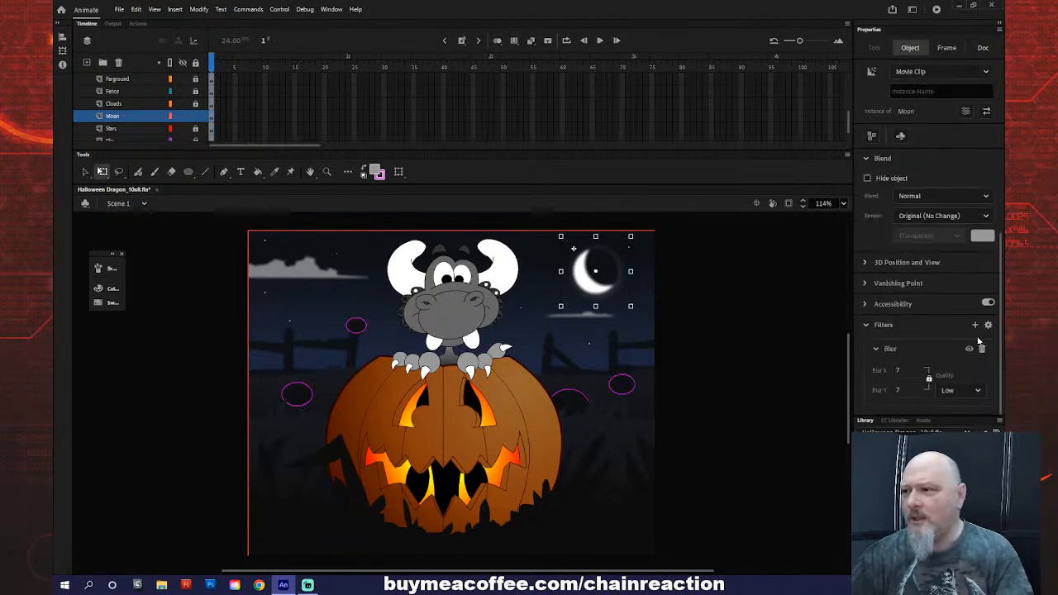
pyautogui.scroll(1, 982, 352)
pyautogui.click(740, 361)
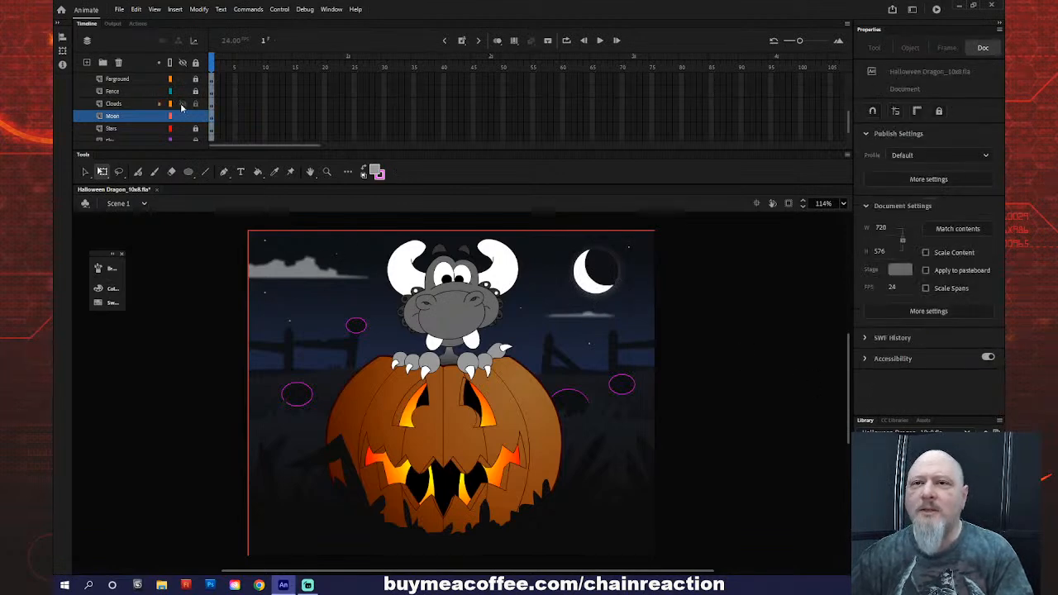
# - Unlock the Clouds layer and set the Clouds symbol's Blur filter to 5
pyautogui.click(145, 104)
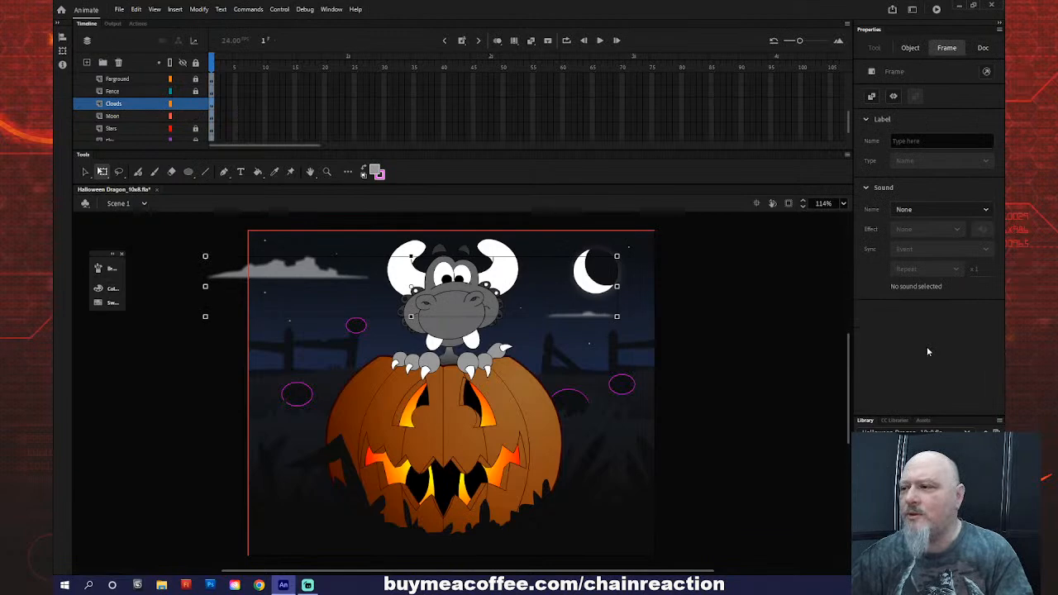
pyautogui.press('v')
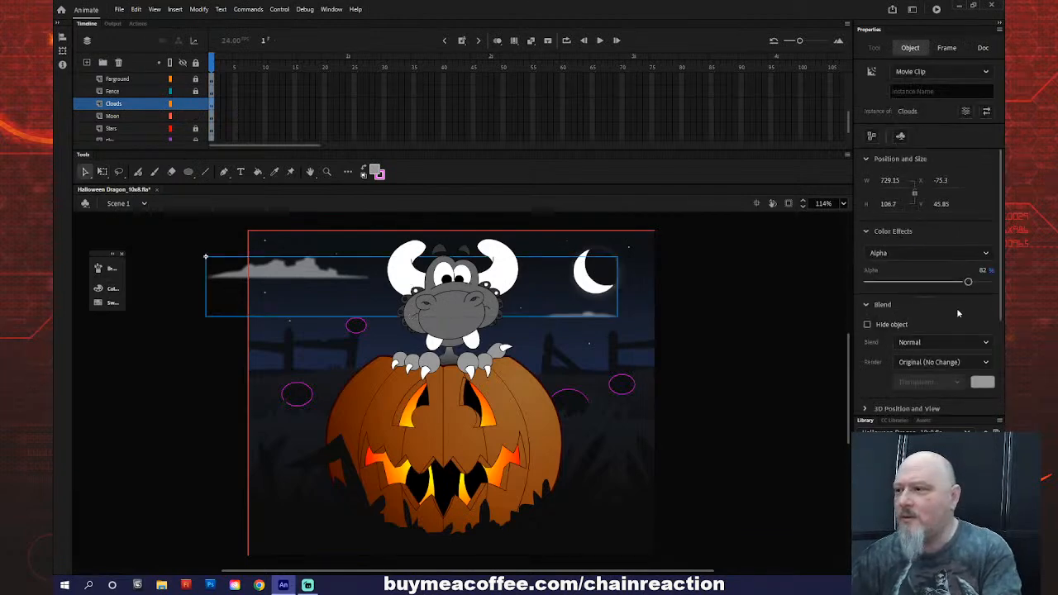
pyautogui.scroll(-2, 965, 299)
pyautogui.scroll(-2, 965, 303)
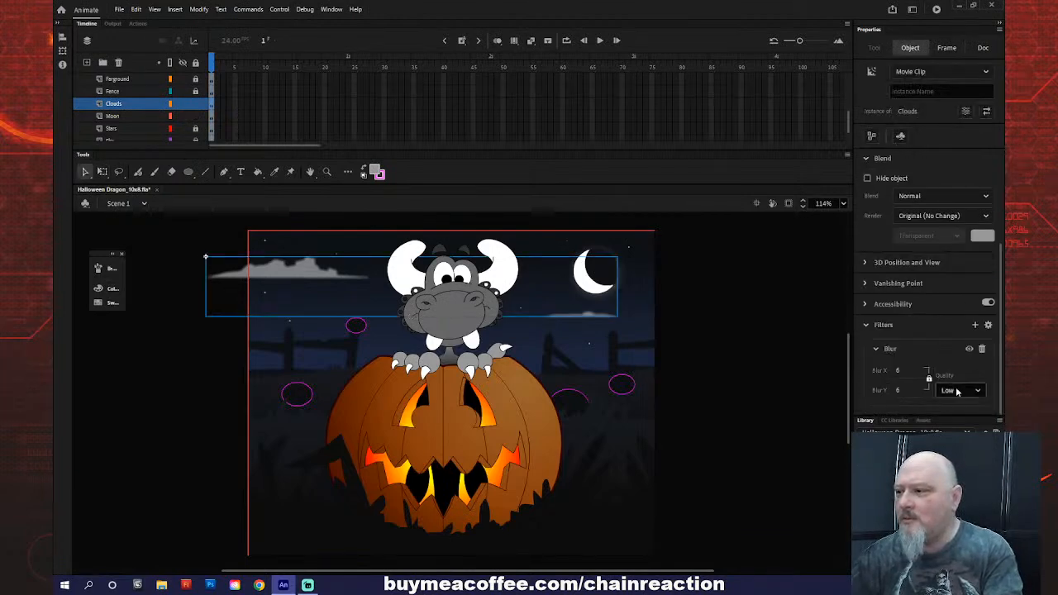
pyautogui.click(898, 371)
pyautogui.write('6')
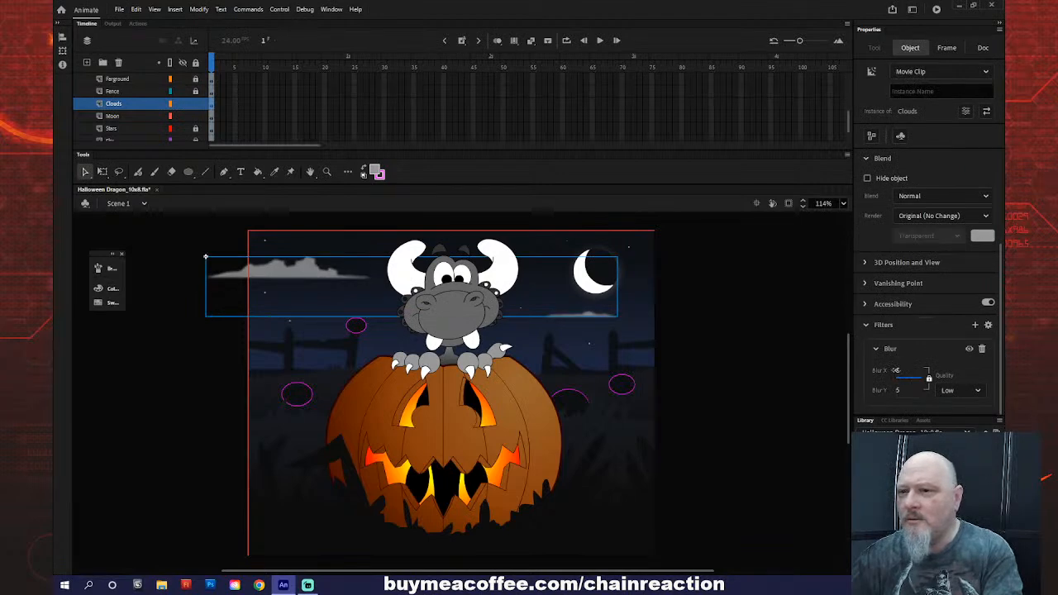
pyautogui.click(795, 379)
# - Lock all layers and save the document
pyautogui.click(195, 62)
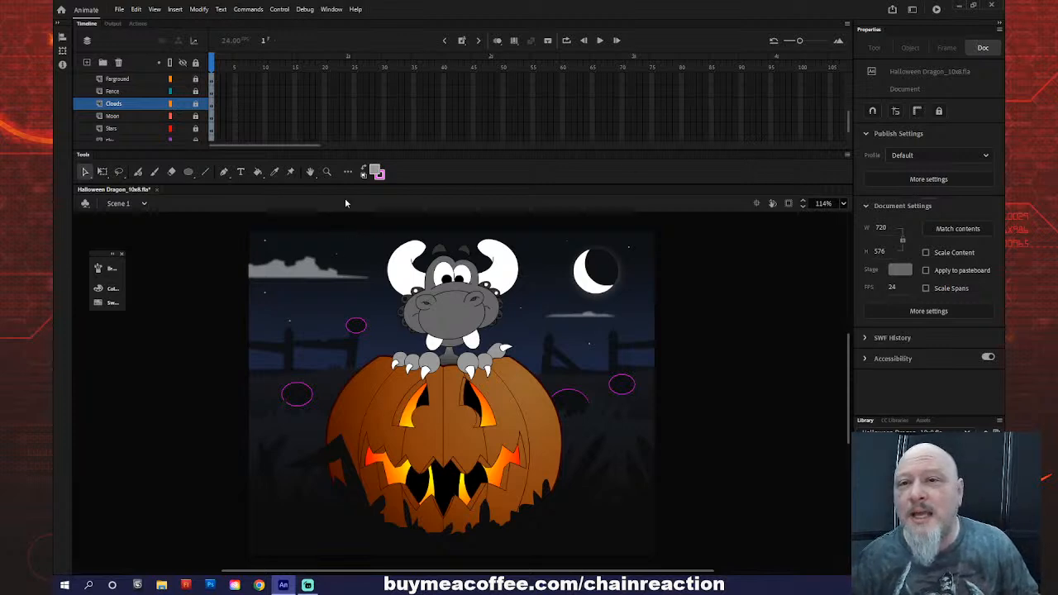
pyautogui.click(119, 9)
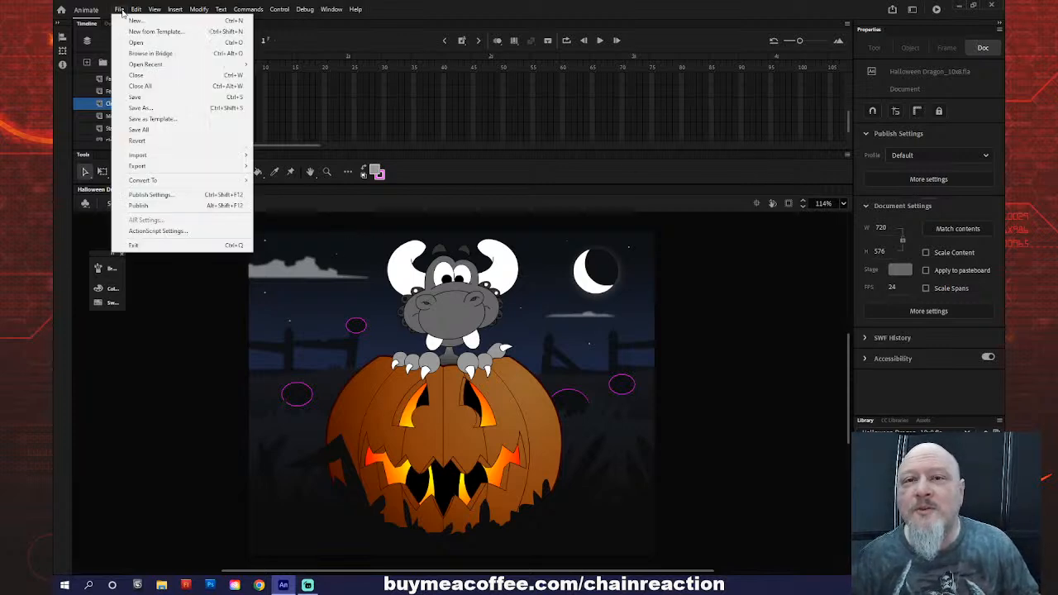
pyautogui.click(157, 97)
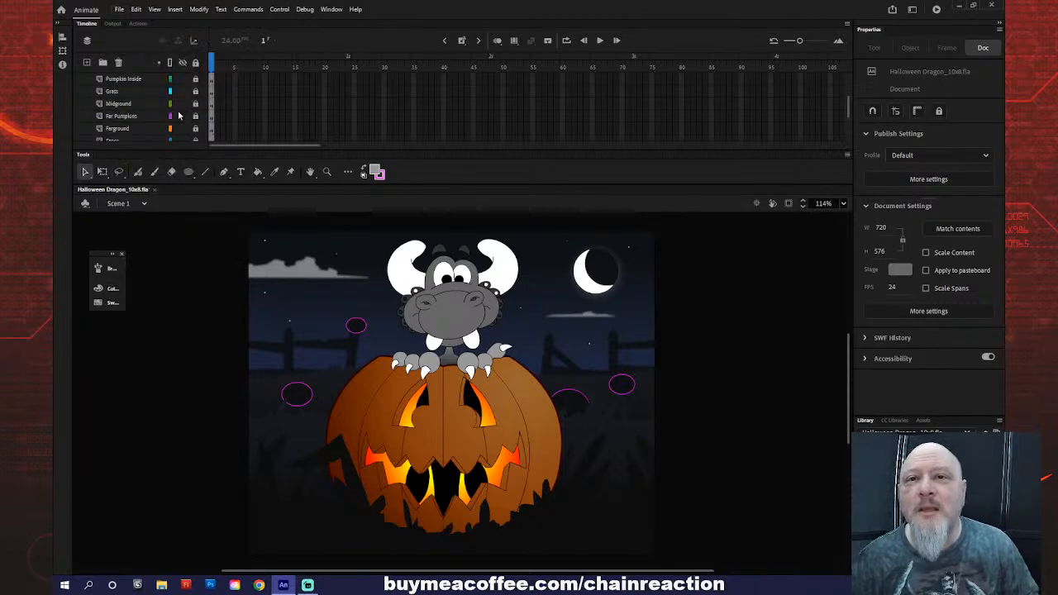
# - Unlock the Dragon Head layer and open the Dragon head symbol for editing in place
pyautogui.scroll(3, 179, 116)
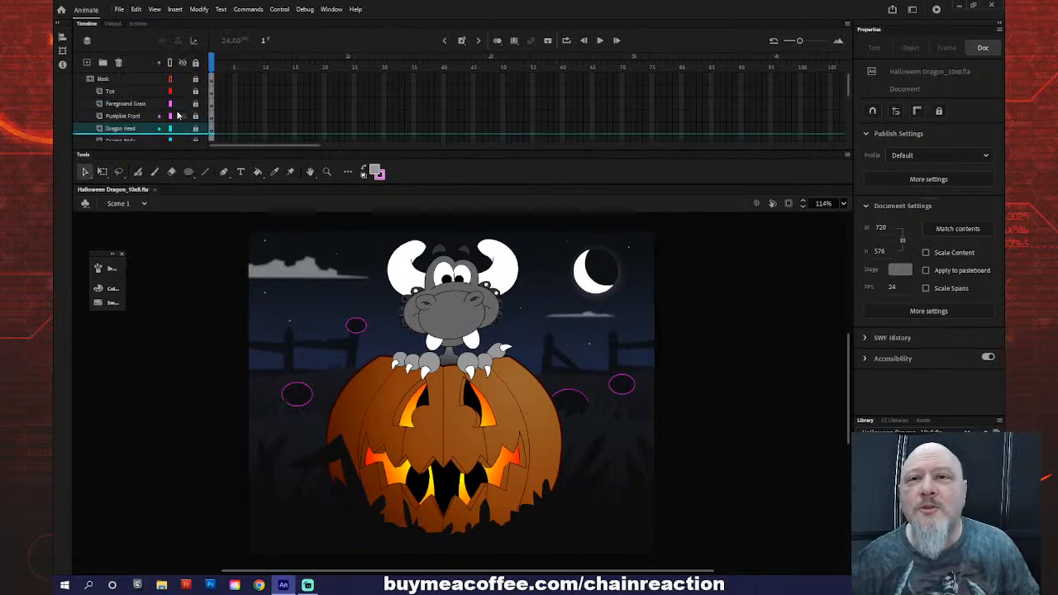
pyautogui.scroll(-1, 177, 115)
pyautogui.click(195, 104)
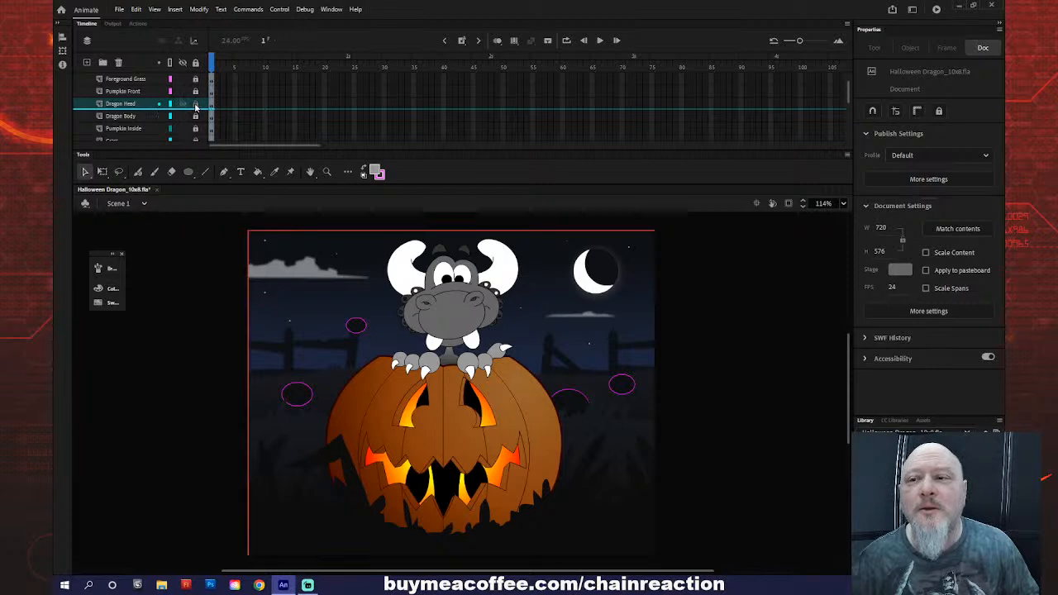
pyautogui.click(436, 304)
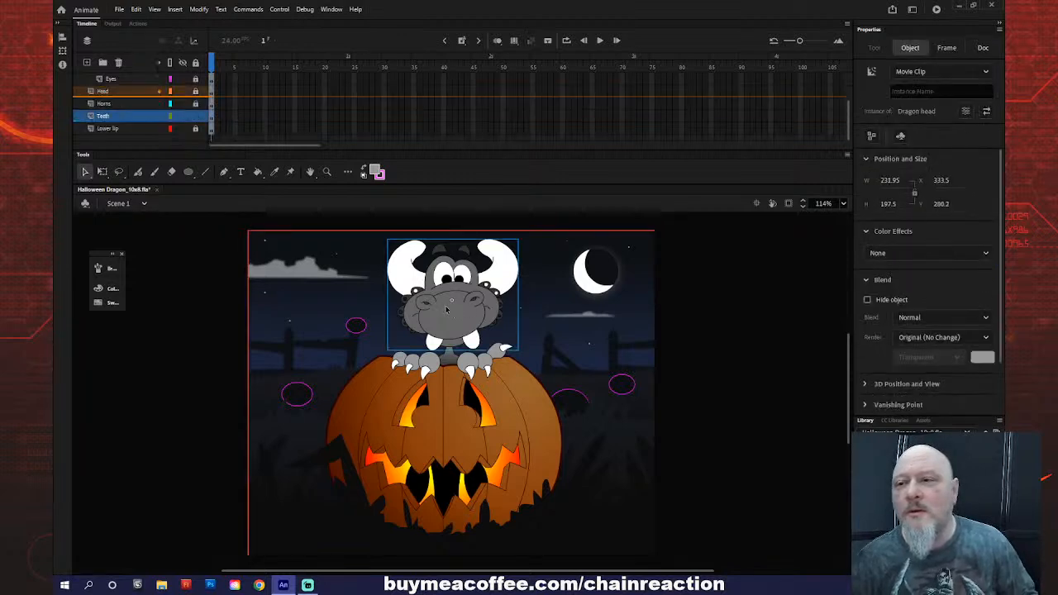
pyautogui.doubleClick(446, 308)
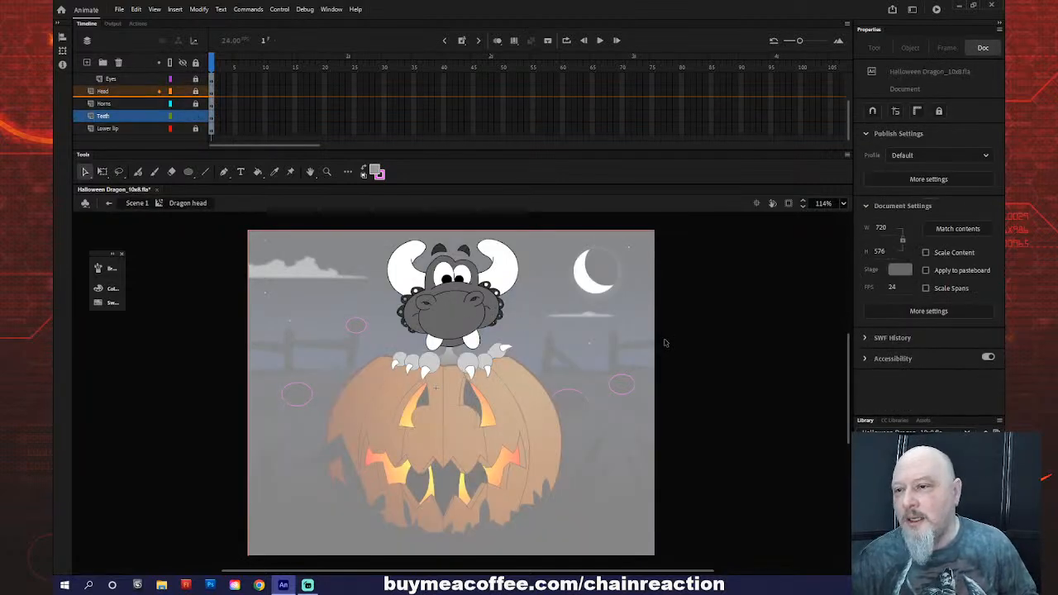
# - Unlock the Dragon head symbol's layers and fill the snout, face, nostrils and lower lip with bright green using the Paint Bucket
pyautogui.click(376, 172)
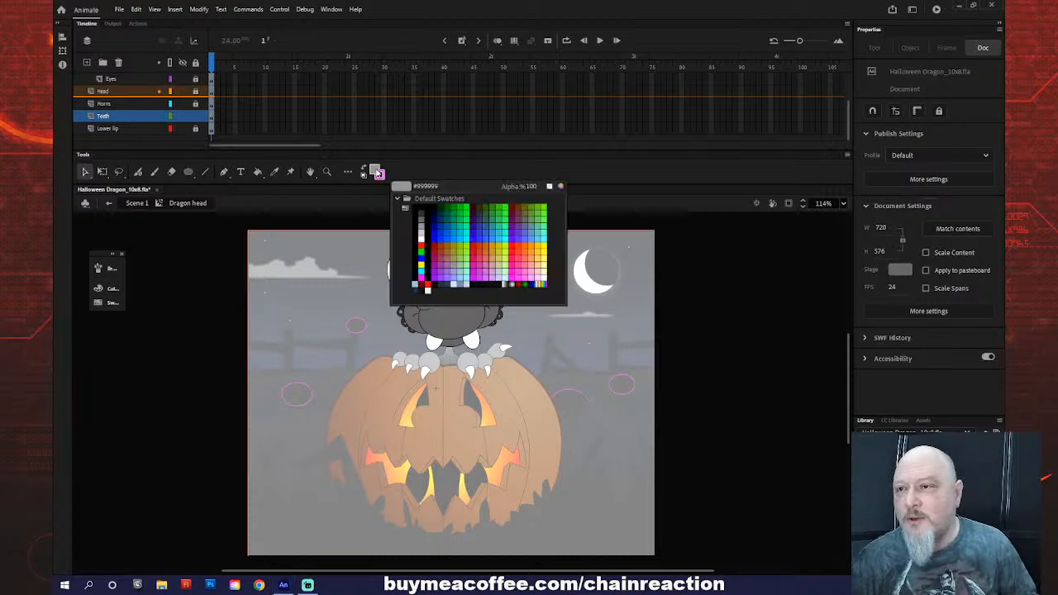
pyautogui.click(467, 206)
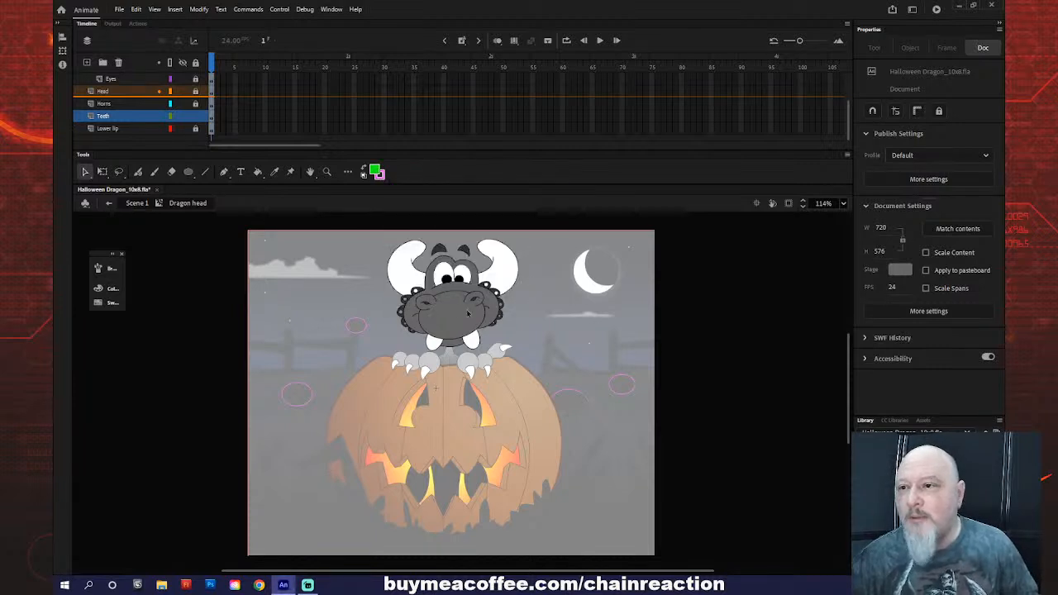
pyautogui.press('k')
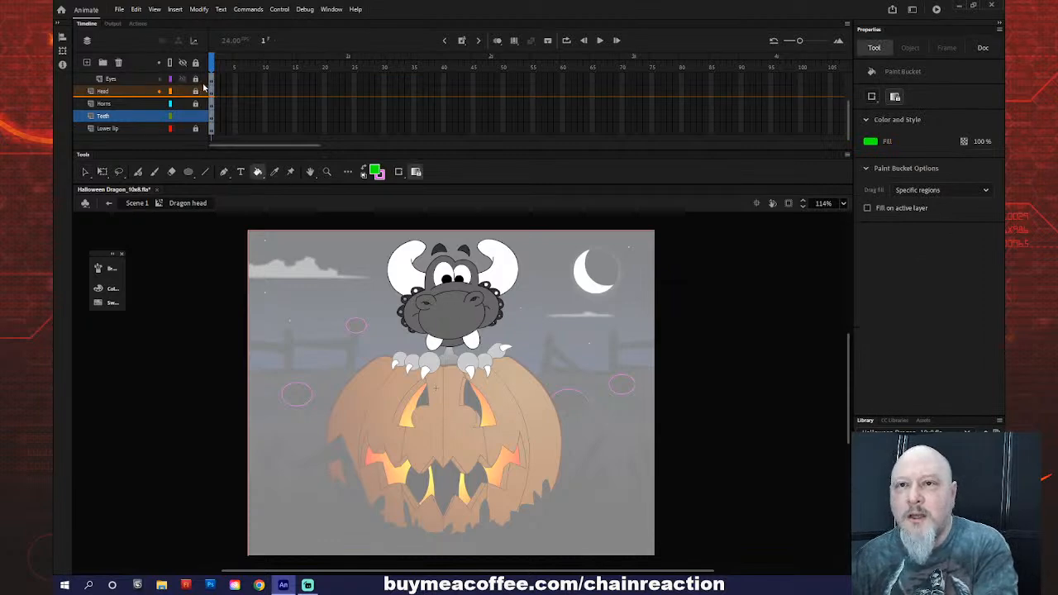
pyautogui.click(195, 79)
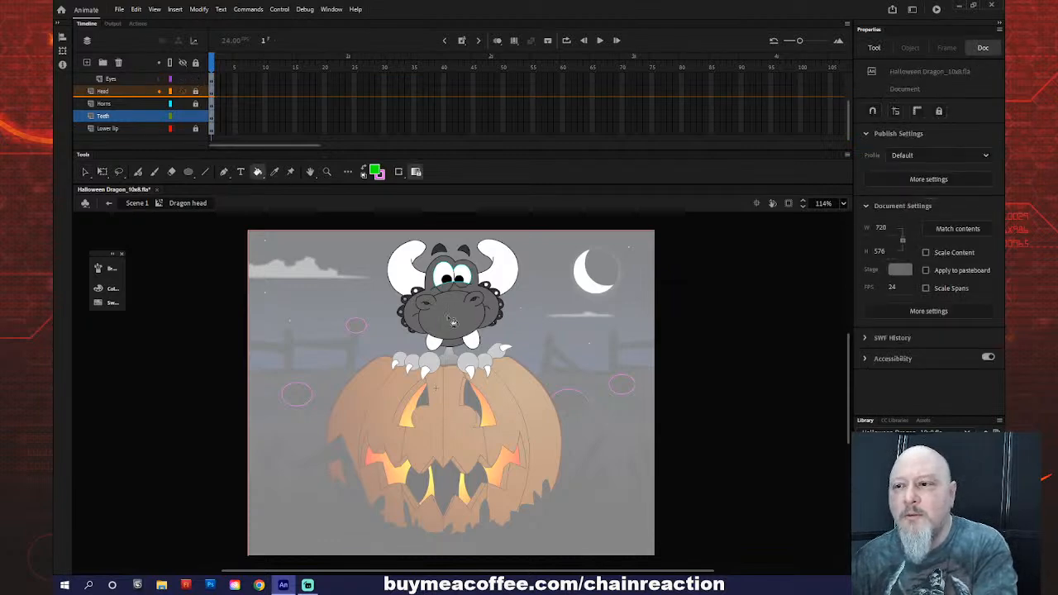
pyautogui.click(452, 321)
pyautogui.click(196, 64)
pyautogui.click(196, 64)
pyautogui.click(447, 321)
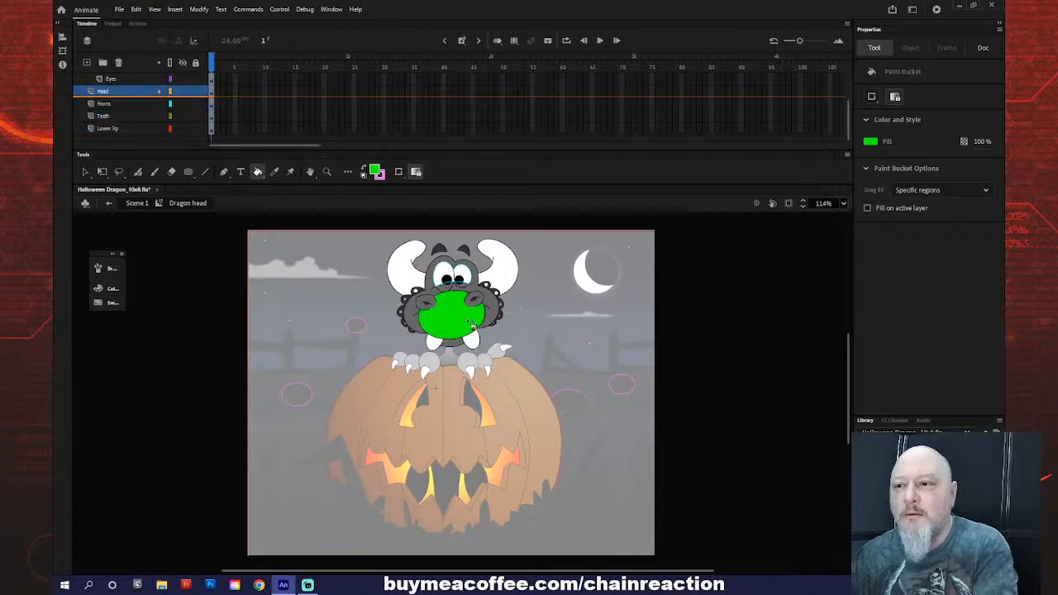
pyautogui.click(497, 313)
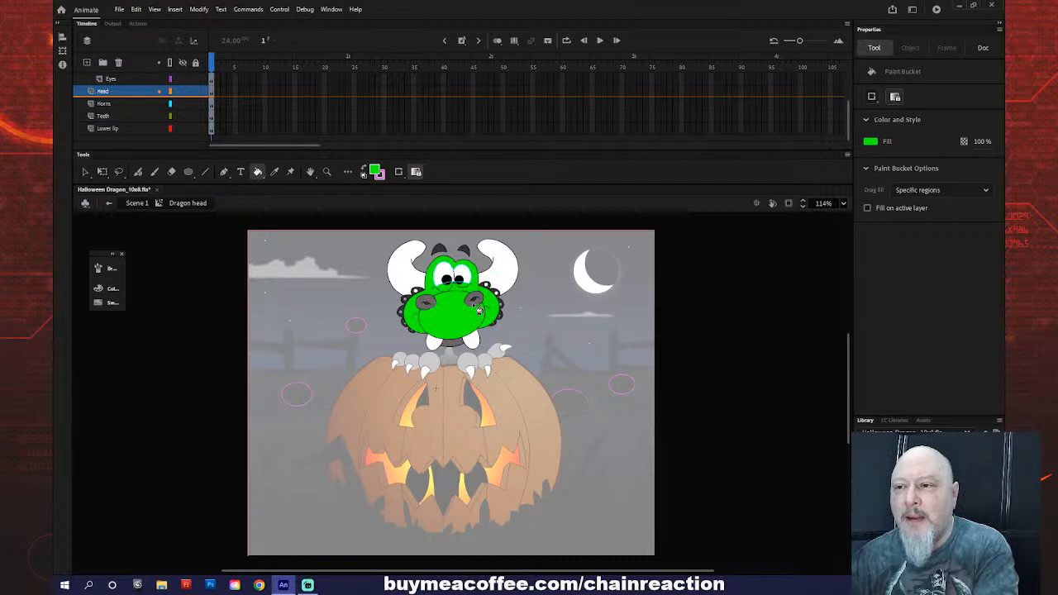
pyautogui.click(478, 309)
pyautogui.click(430, 303)
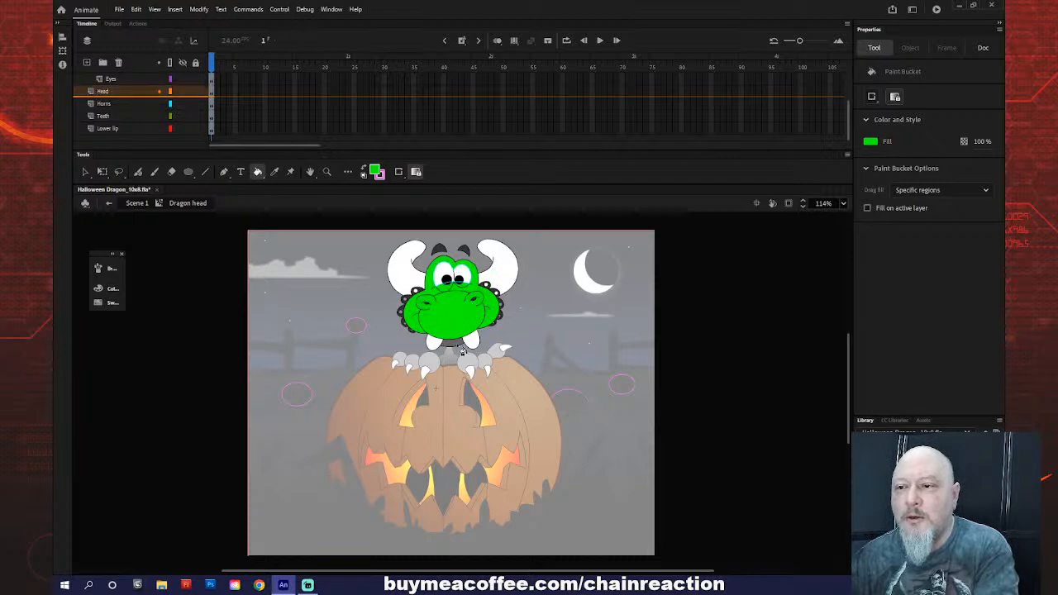
pyautogui.click(461, 351)
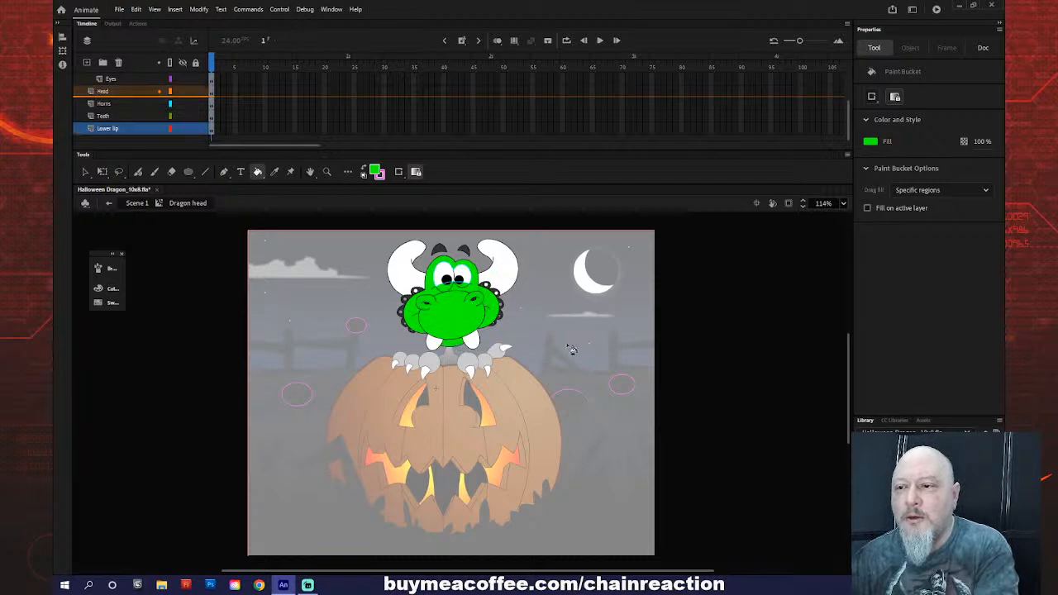
# - Return to Scene 1 and deselect the dragon head
pyautogui.click(108, 203)
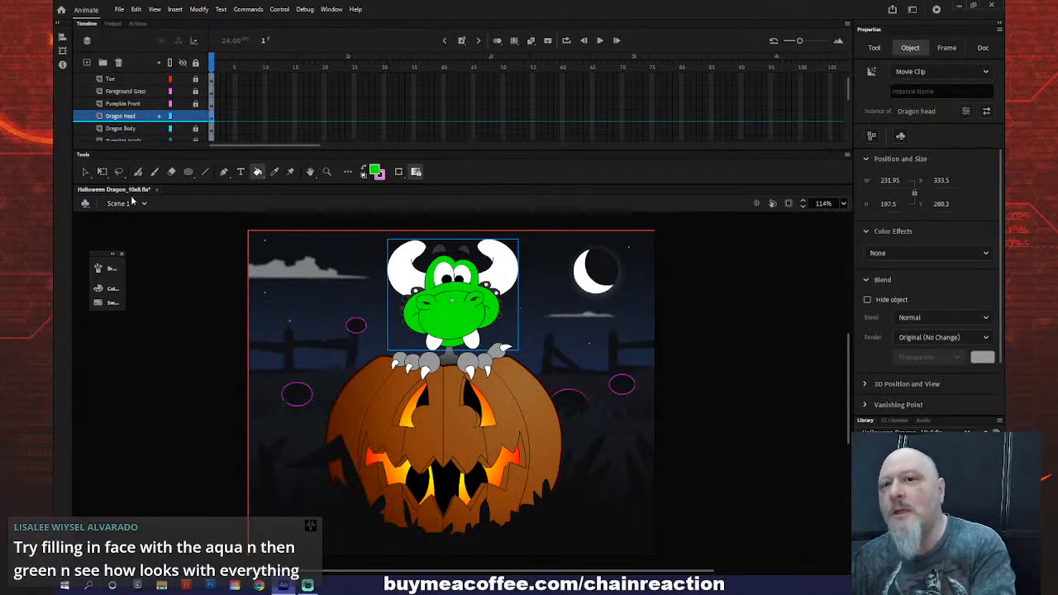
pyautogui.click(85, 172)
pyautogui.click(158, 239)
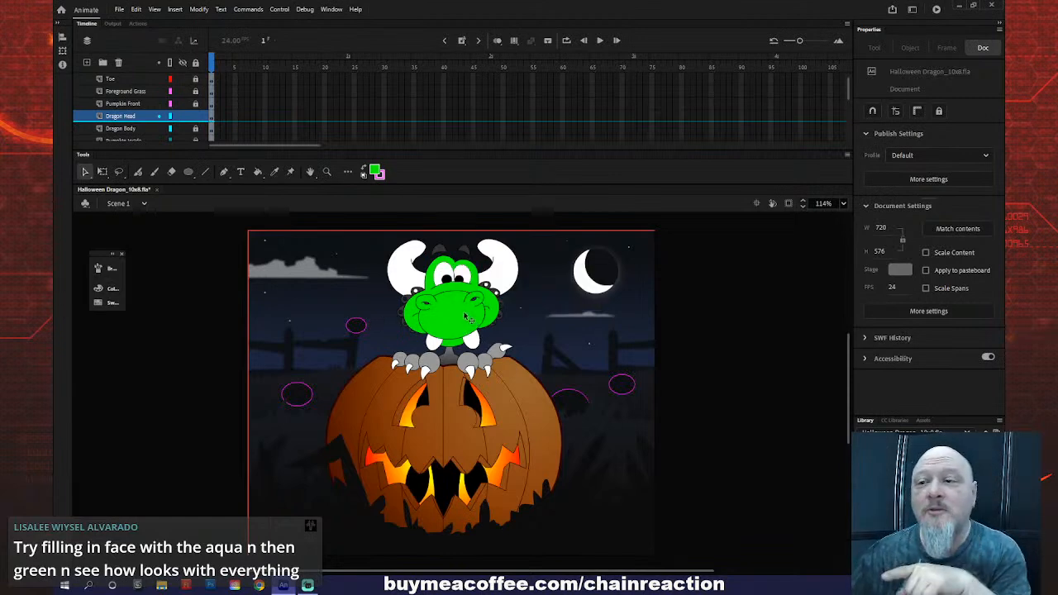
# - Add an Adjust Color filter to the Dragon head symbol with Saturation set to -43
pyautogui.click(396, 273)
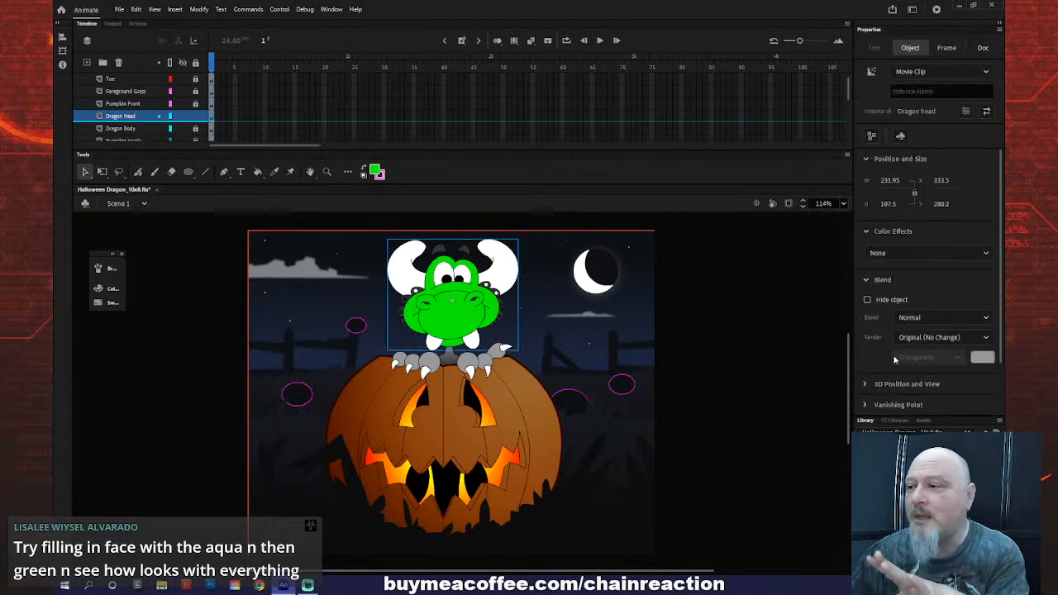
pyautogui.scroll(-2, 892, 361)
pyautogui.click(975, 382)
pyautogui.click(942, 492)
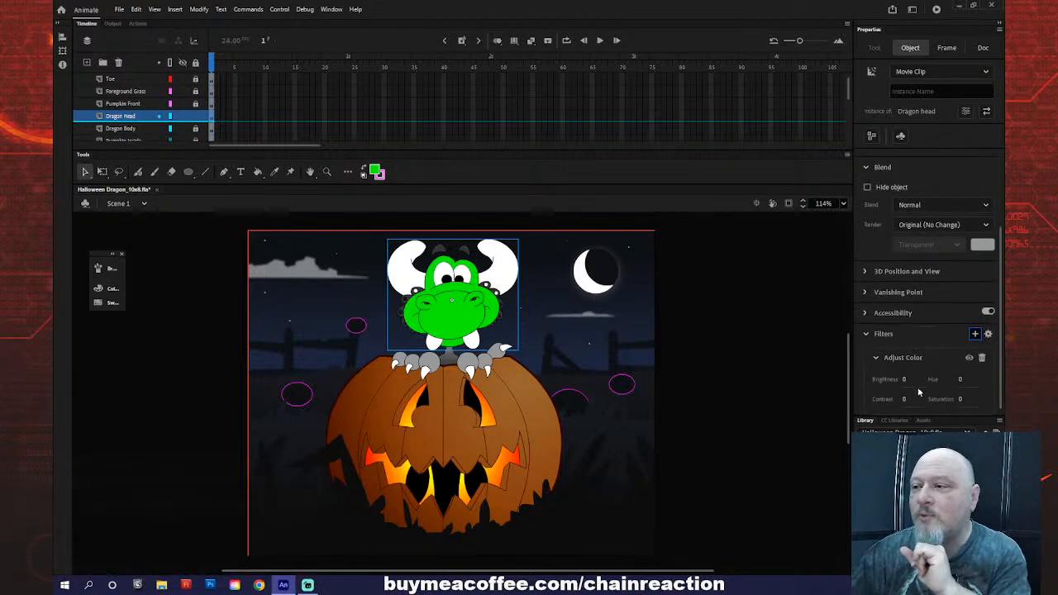
pyautogui.moveTo(958, 399); pyautogui.dragTo(919, 392)
# - Try a Brightness of -10 in the Dragon head's Adjust Color filter and set it back to 0
pyautogui.moveTo(909, 395); pyautogui.dragTo(903, 397)
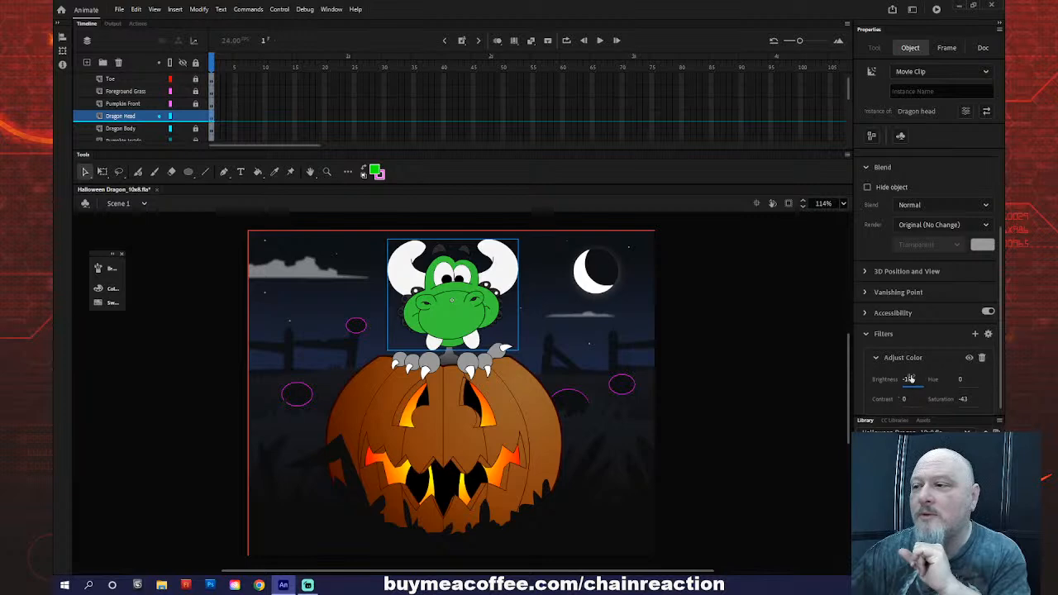
pyautogui.click(913, 378)
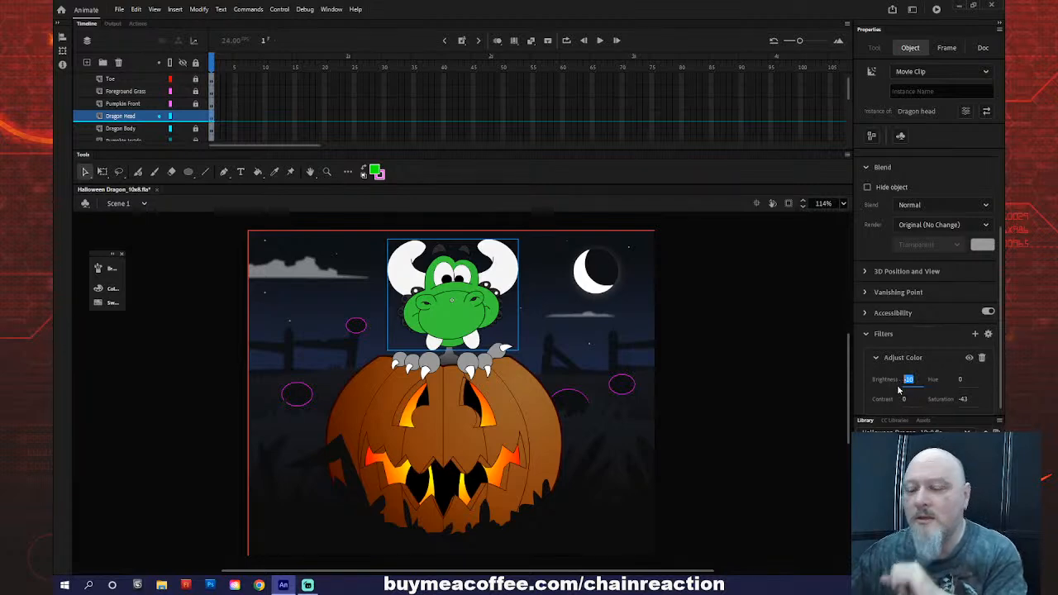
pyautogui.write('9')
pyautogui.press('BackSpace')
pyautogui.write('0')
pyautogui.press('Return')
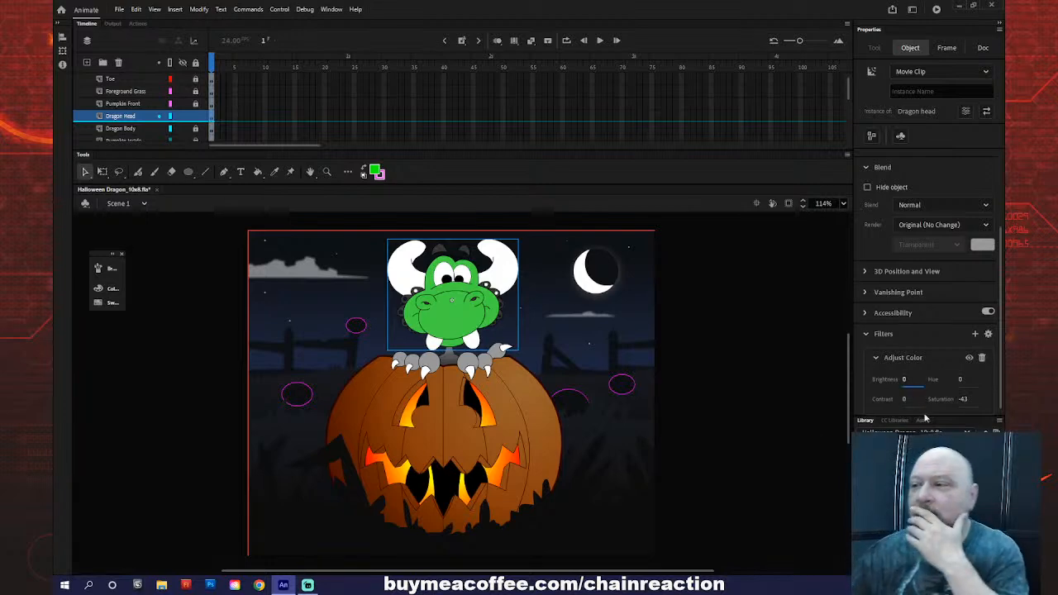
# - Try a Saturation of -52 in the Dragon head's Adjust Color filter, and reset the Saturation to 0
pyautogui.moveTo(962, 400); pyautogui.dragTo(922, 411)
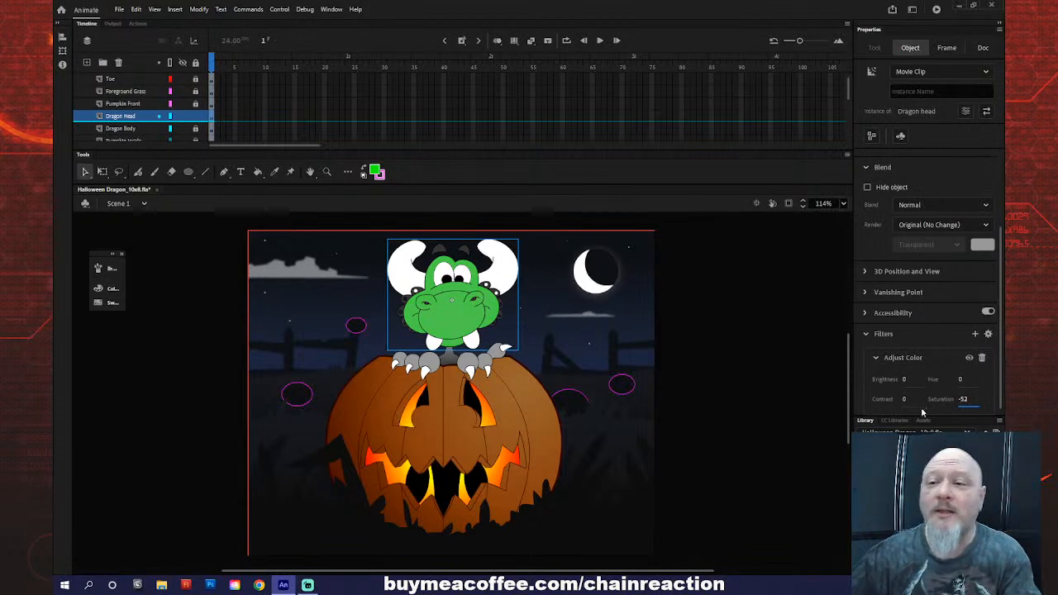
pyautogui.click(963, 400)
pyautogui.write('0')
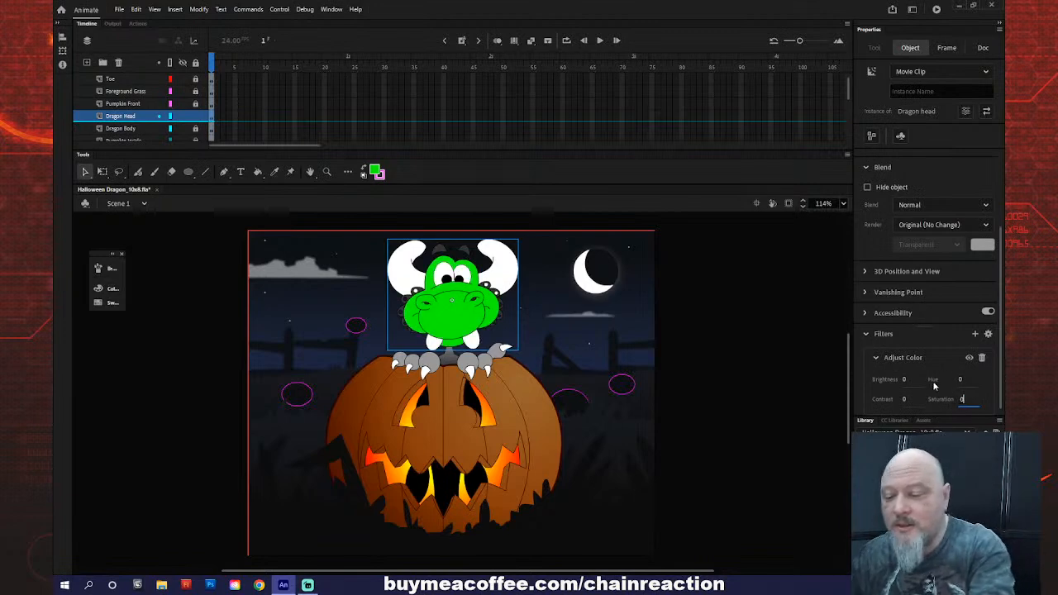
# - Open the Dragon head symbol and fill the snout, face, nostrils and lower lip with dark green #006600 using the Paint Bucket
pyautogui.doubleClick(467, 337)
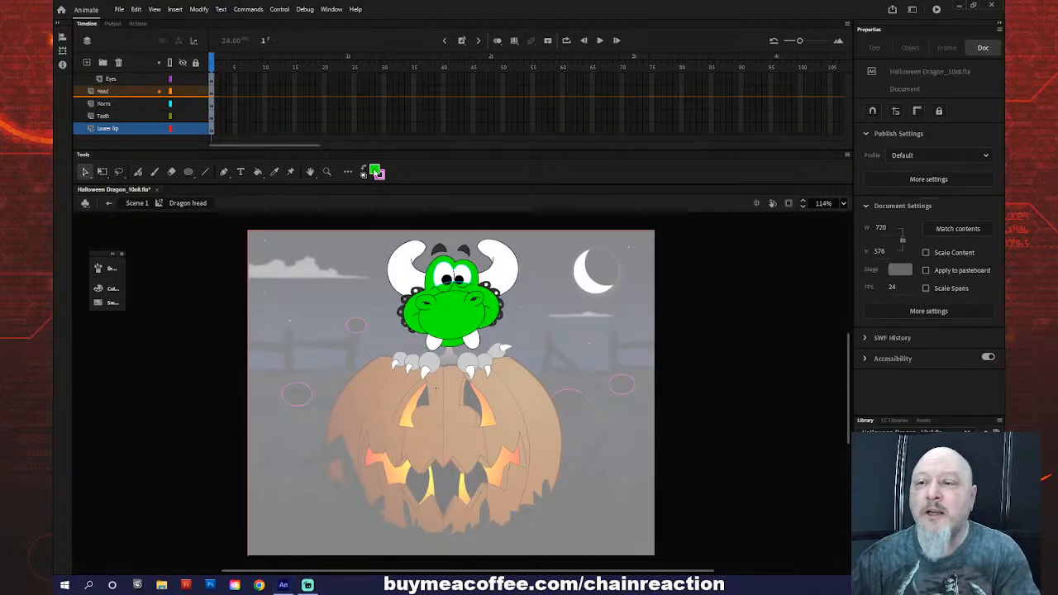
pyautogui.click(376, 172)
pyautogui.click(499, 255)
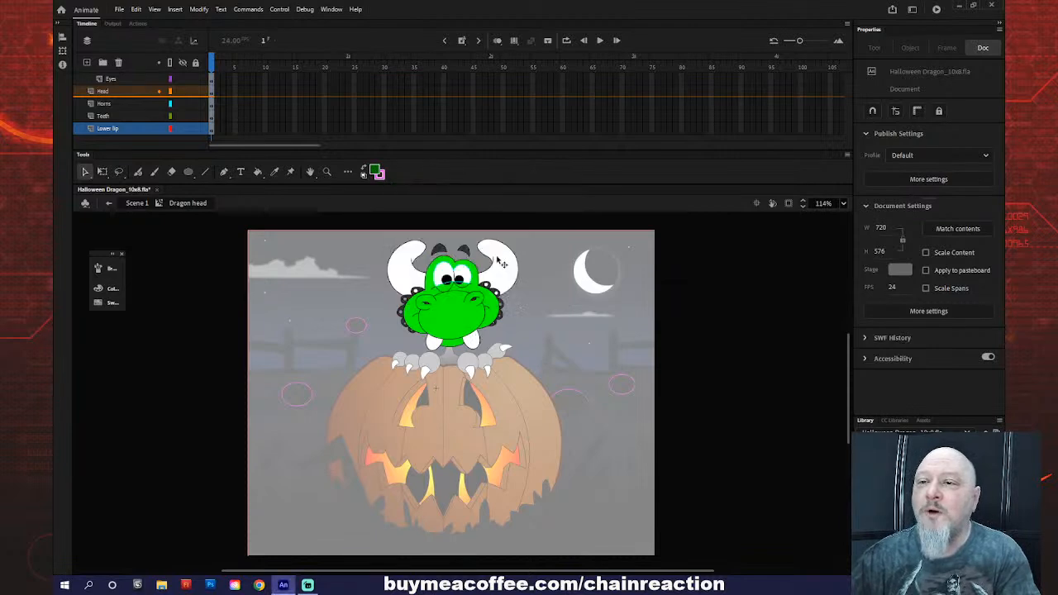
pyautogui.press('k')
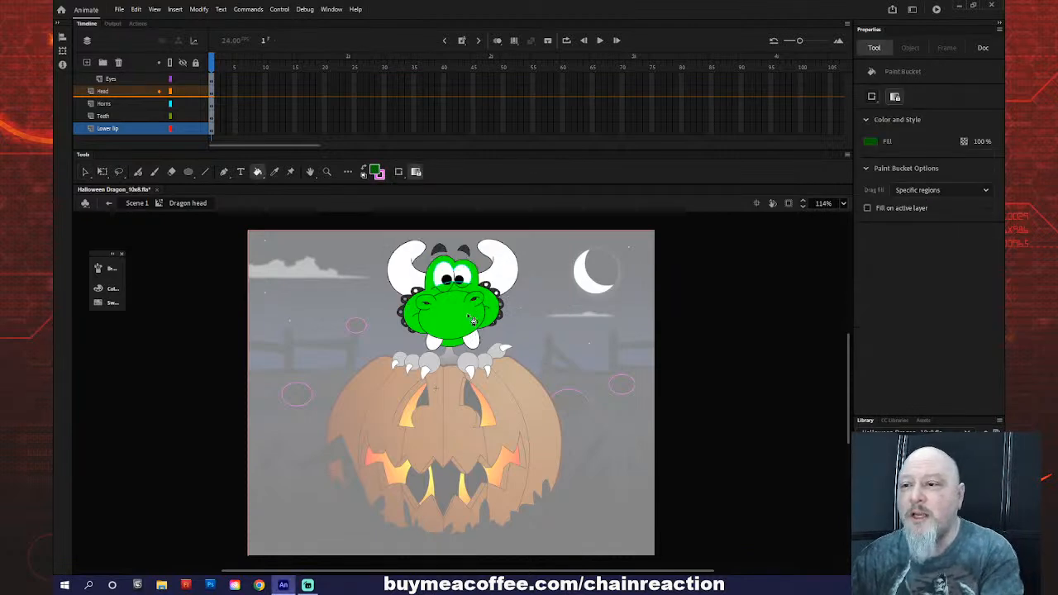
pyautogui.click(472, 321)
pyautogui.click(477, 310)
pyautogui.click(476, 303)
pyautogui.click(427, 303)
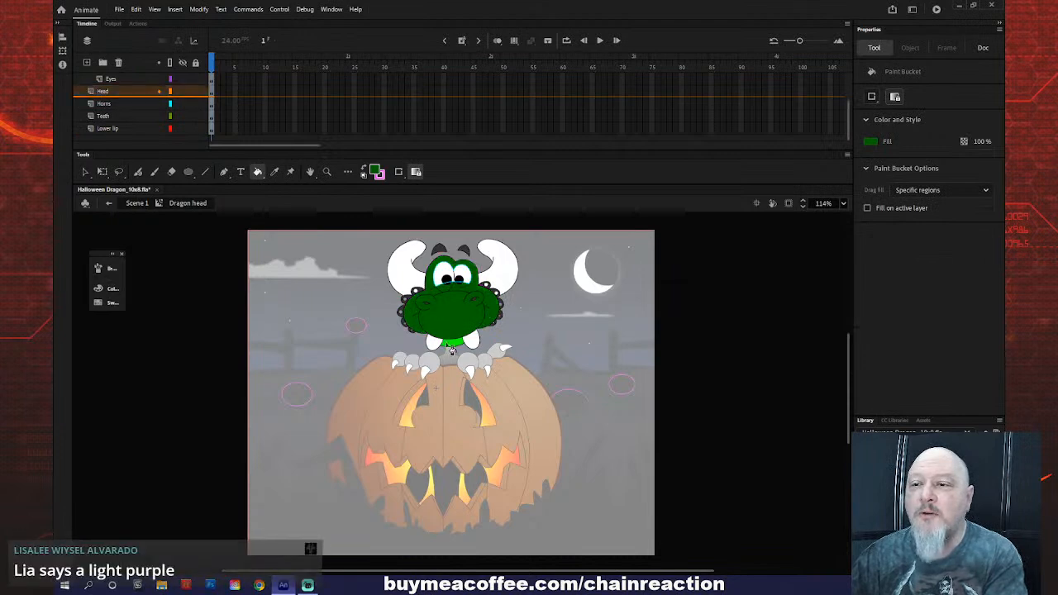
pyautogui.click(452, 351)
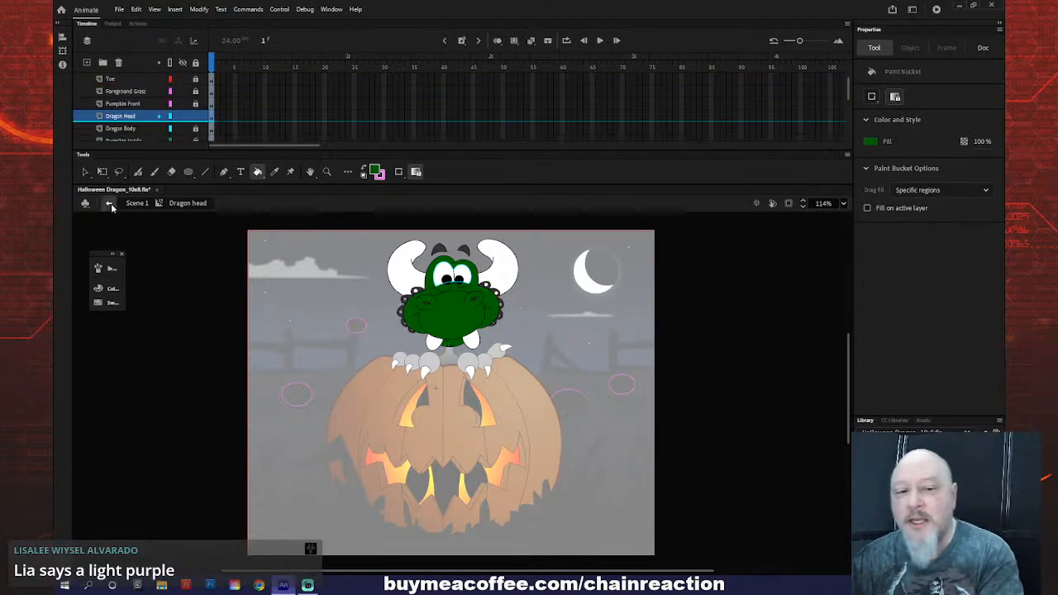
# - Return to Scene 1 and deselect the dragon head to view the dark green against the night background
pyautogui.click(109, 203)
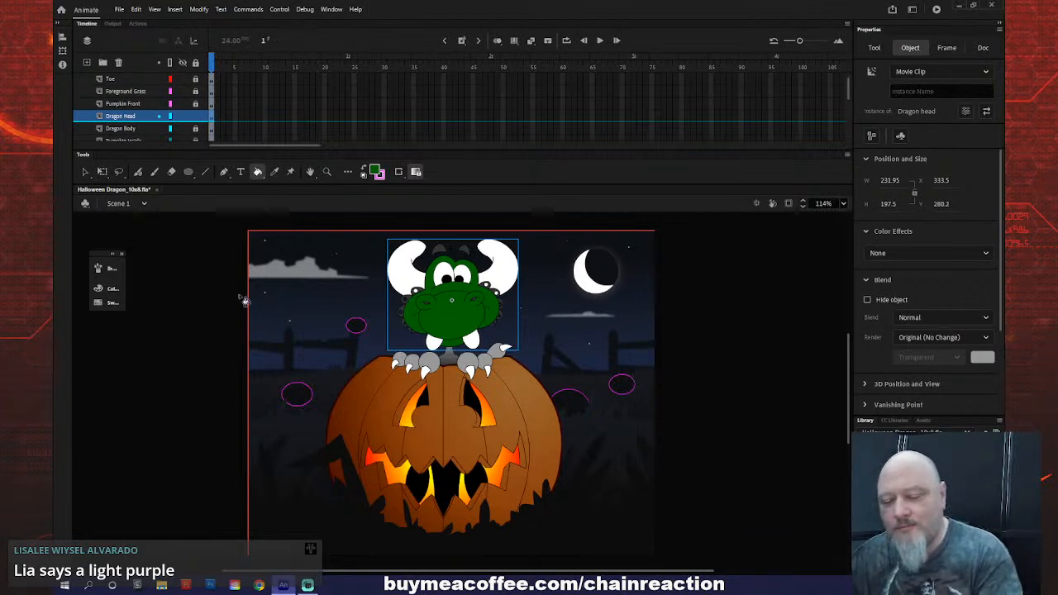
pyautogui.press('v')
pyautogui.click(570, 376)
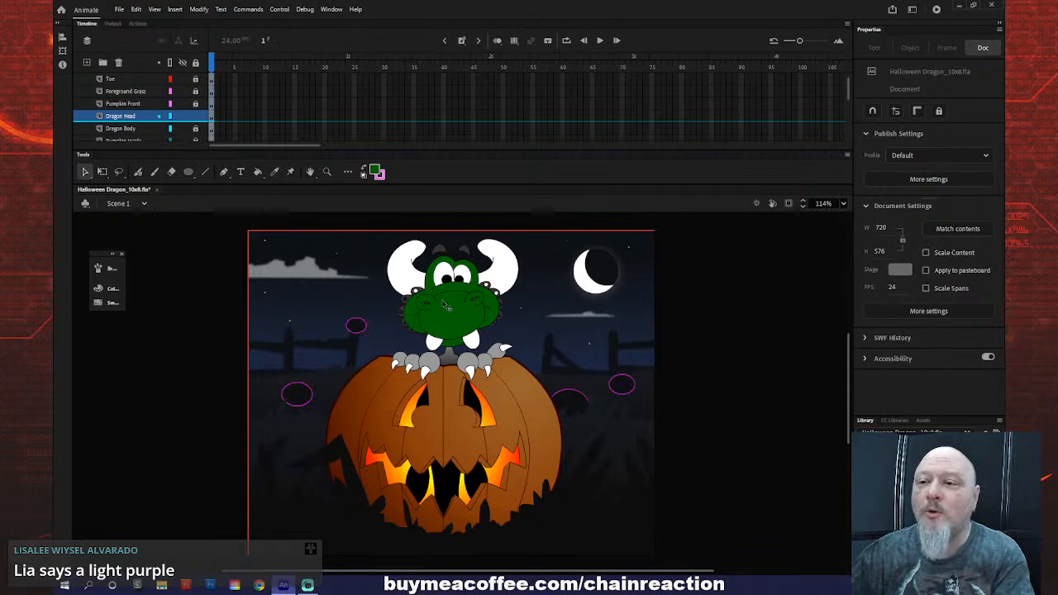
# - Reopen the Dragon head symbol, try blue fill swatches, settle on aqua #00CCCC as the fill colour, and return to Scene 1
pyautogui.doubleClick(446, 305)
pyautogui.click(376, 172)
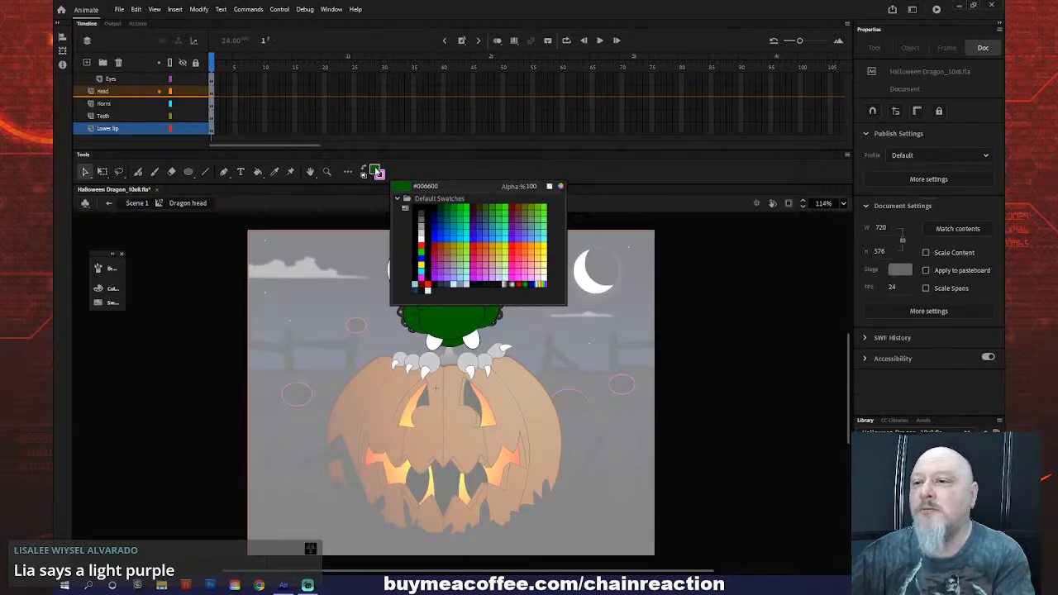
pyautogui.click(461, 238)
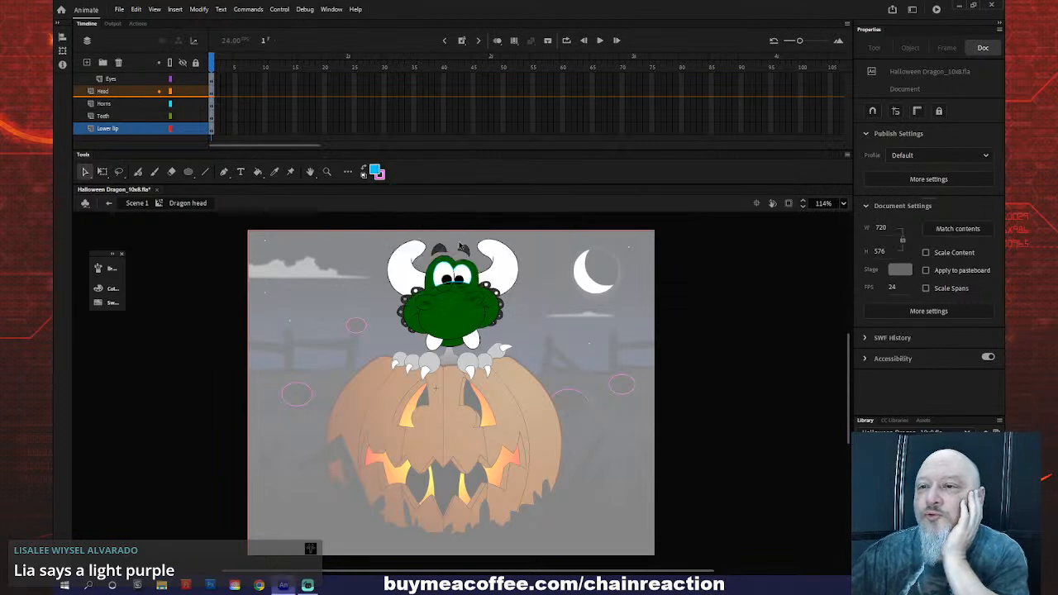
pyautogui.click(379, 173)
pyautogui.click(478, 259)
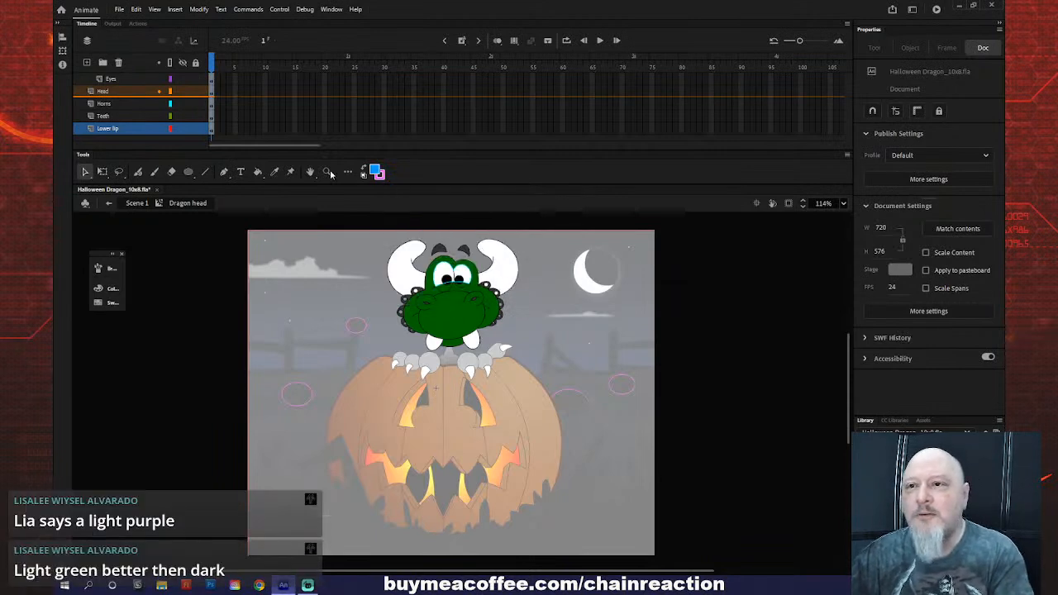
pyautogui.click(373, 170)
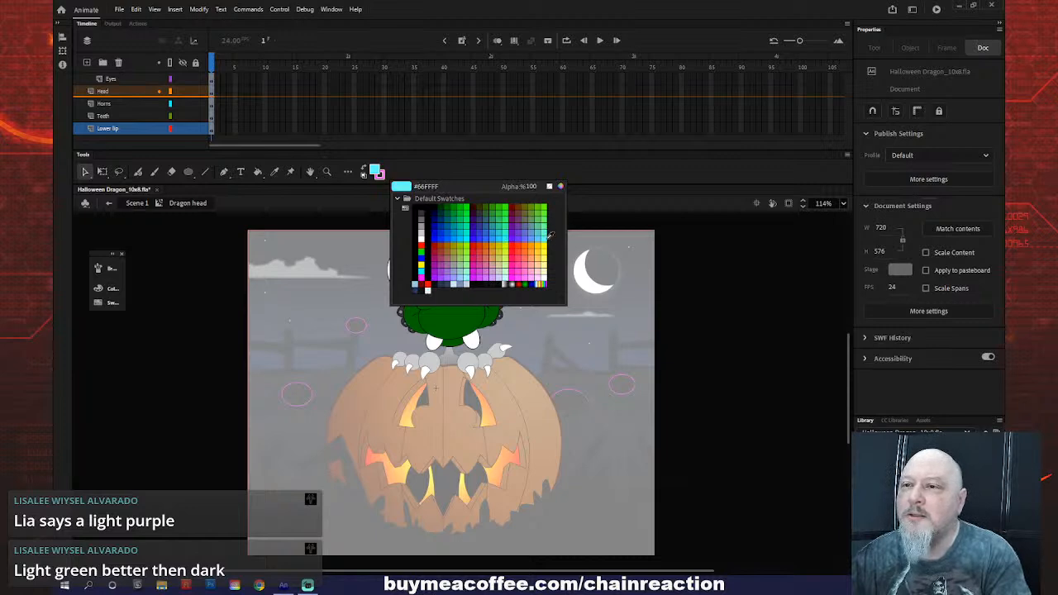
pyautogui.click(458, 235)
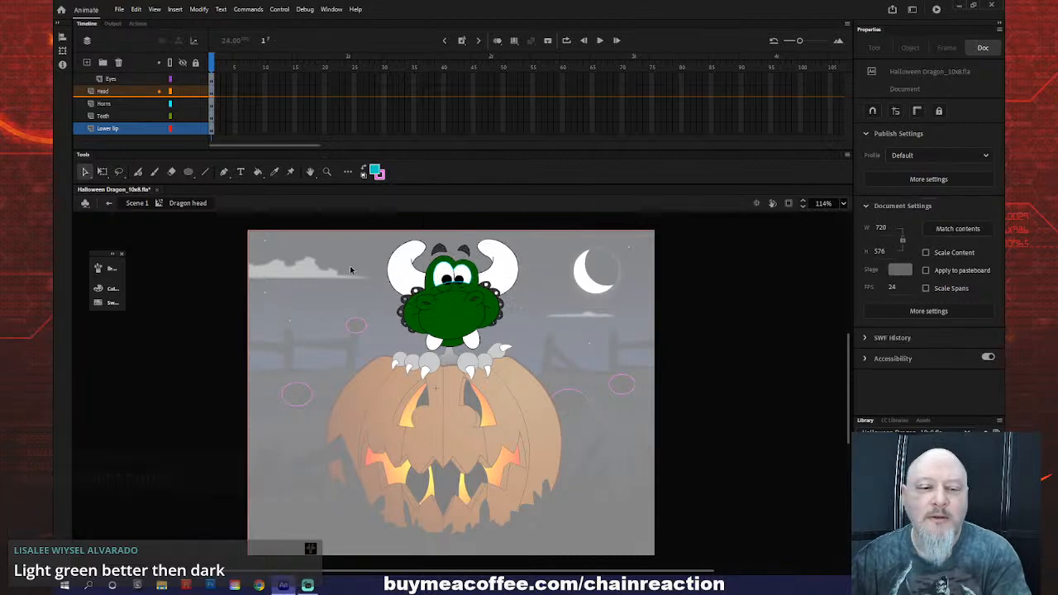
pyautogui.click(108, 202)
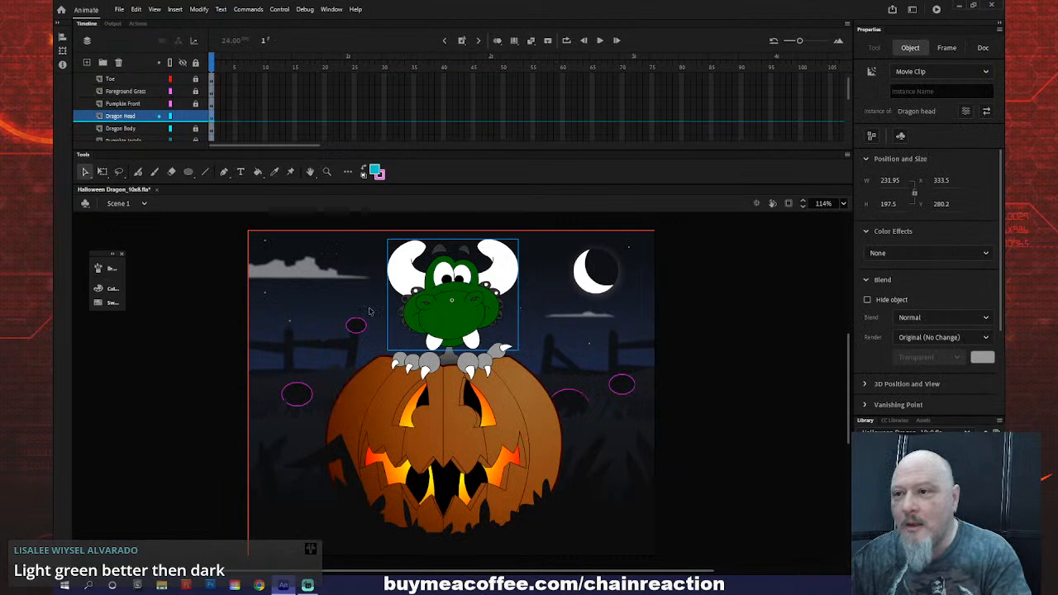
# - Open the Dragon head symbol and recolour the snout, face, nostrils and lower lip with the aqua fill
pyautogui.doubleClick(435, 315)
pyautogui.press('k')
pyautogui.click(449, 317)
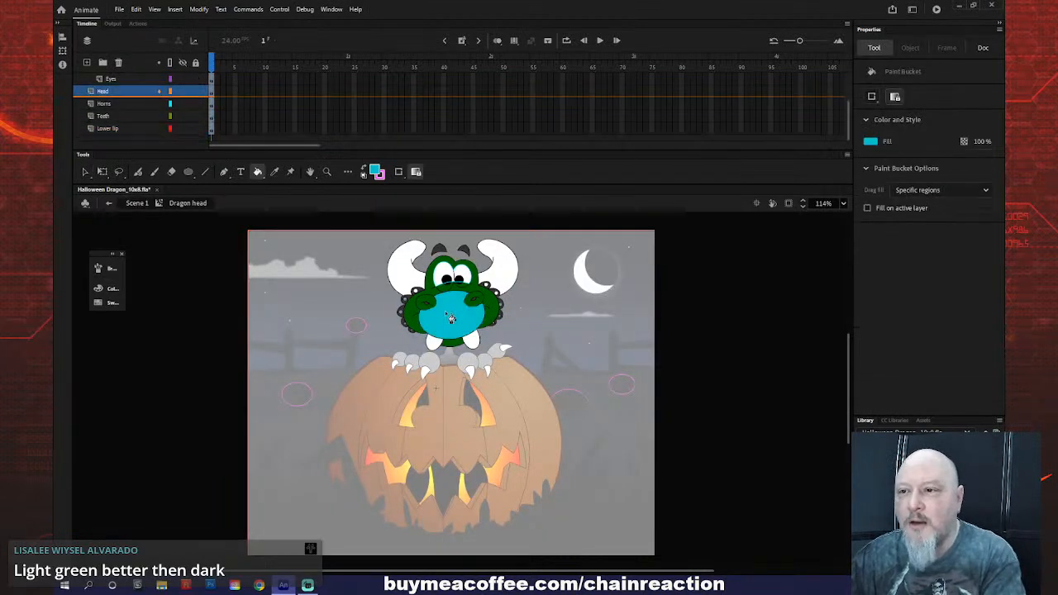
pyautogui.click(496, 312)
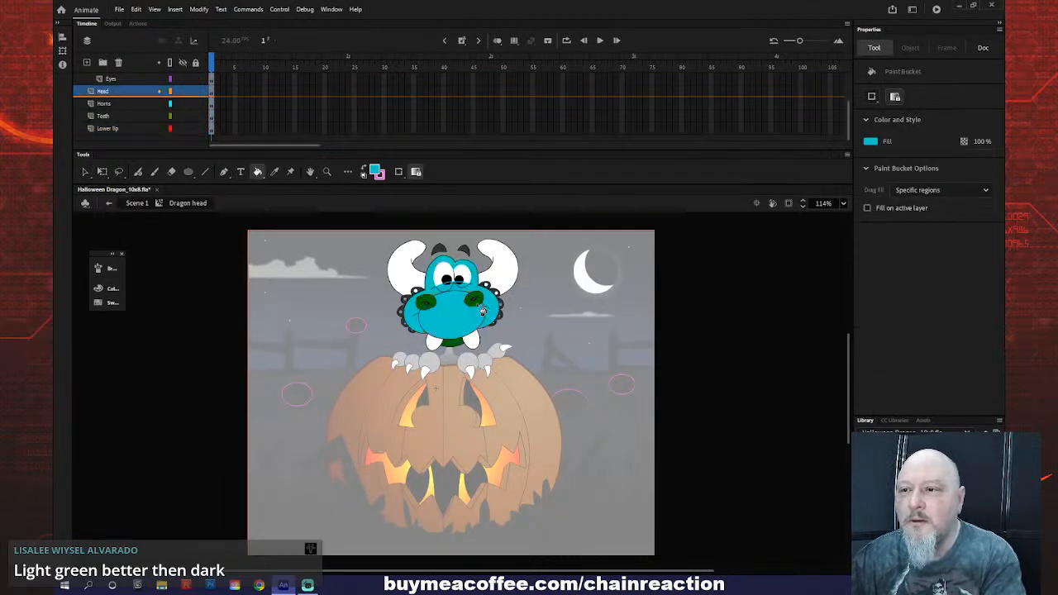
pyautogui.click(481, 311)
pyautogui.click(426, 303)
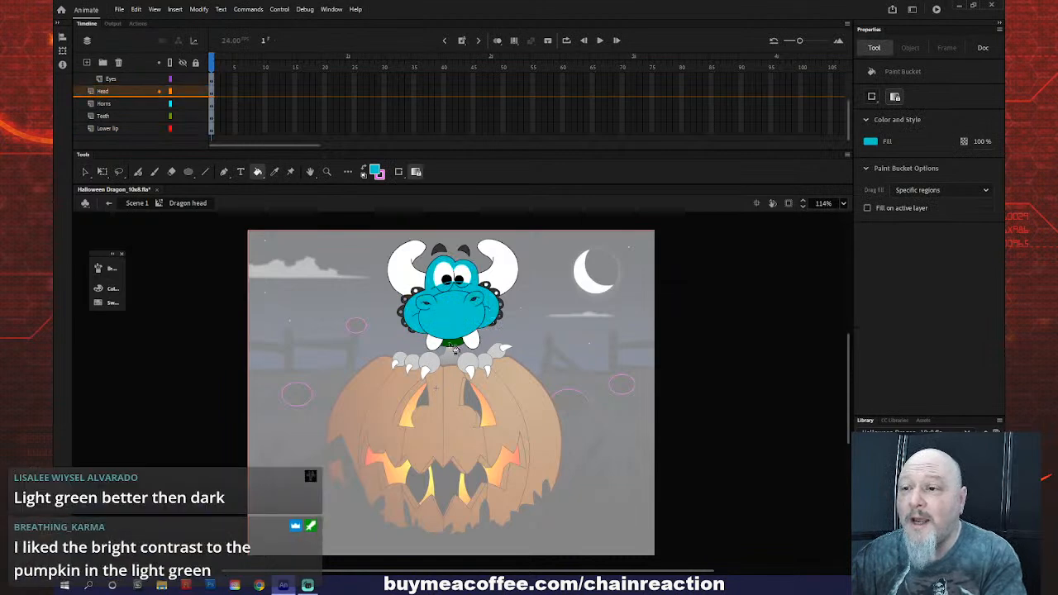
pyautogui.click(454, 350)
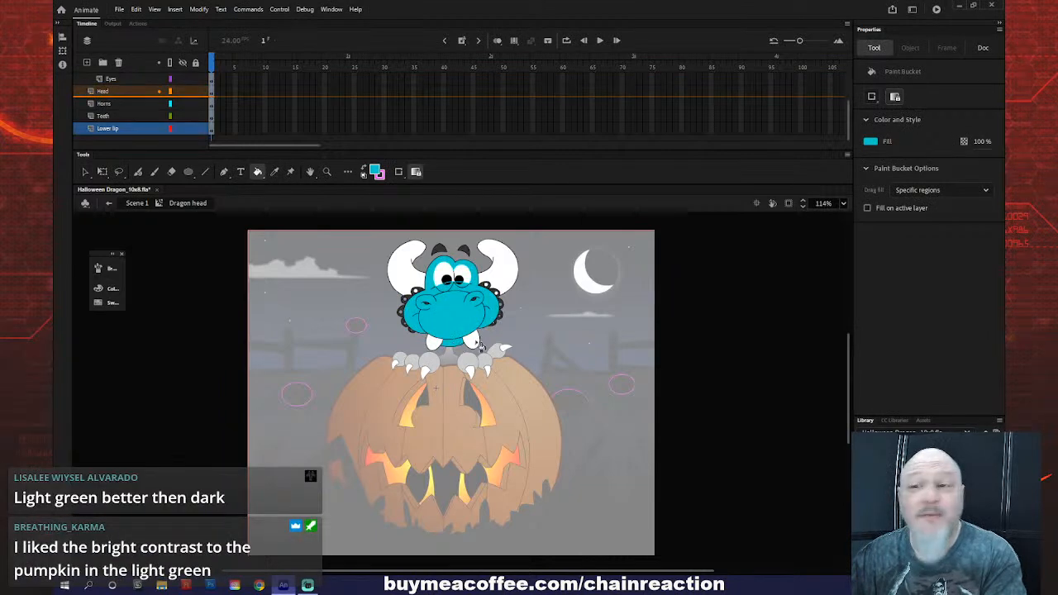
# - Return to Scene 1, view the aqua head with the Dragon Head layer locked, and unlock the layer
pyautogui.click(109, 204)
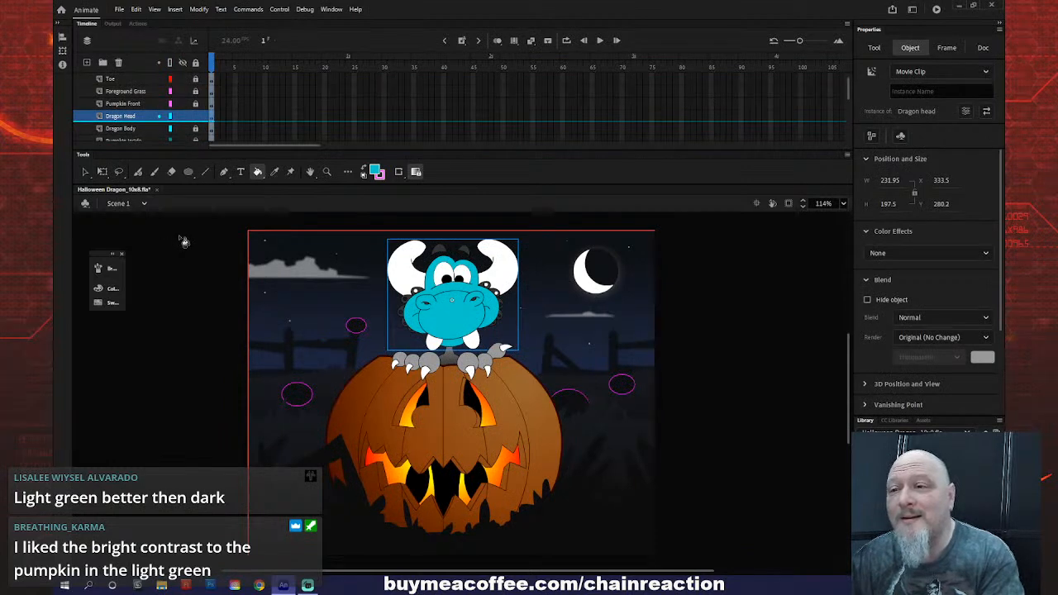
pyautogui.click(183, 63)
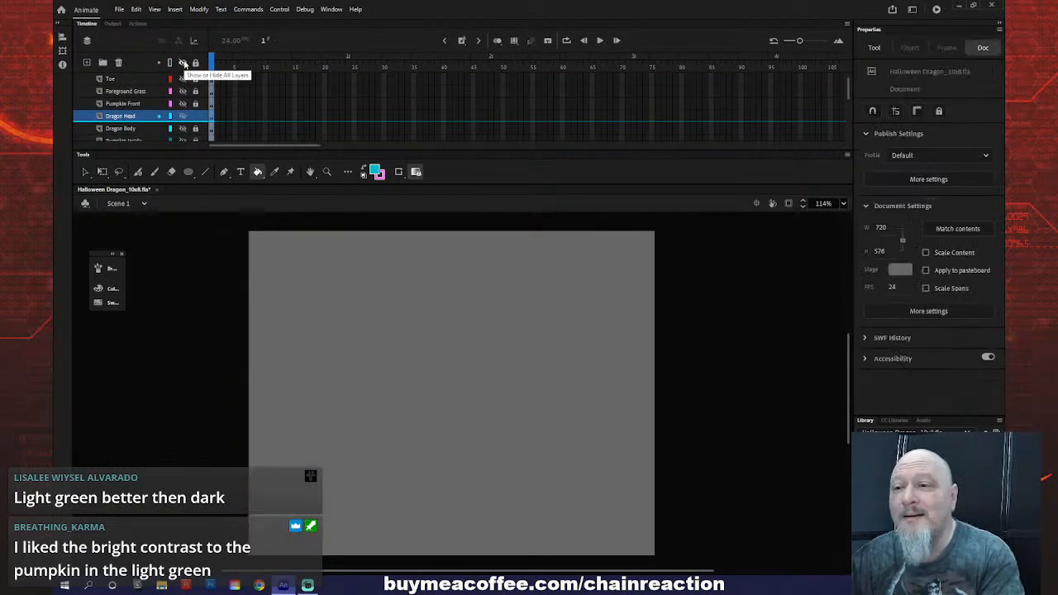
pyautogui.click(183, 63)
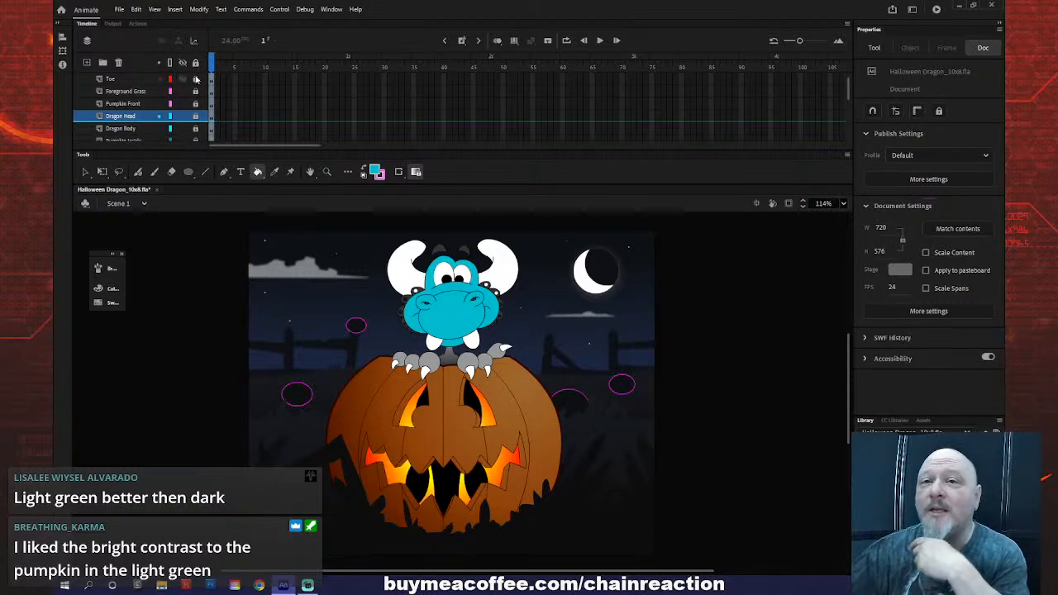
pyautogui.click(198, 119)
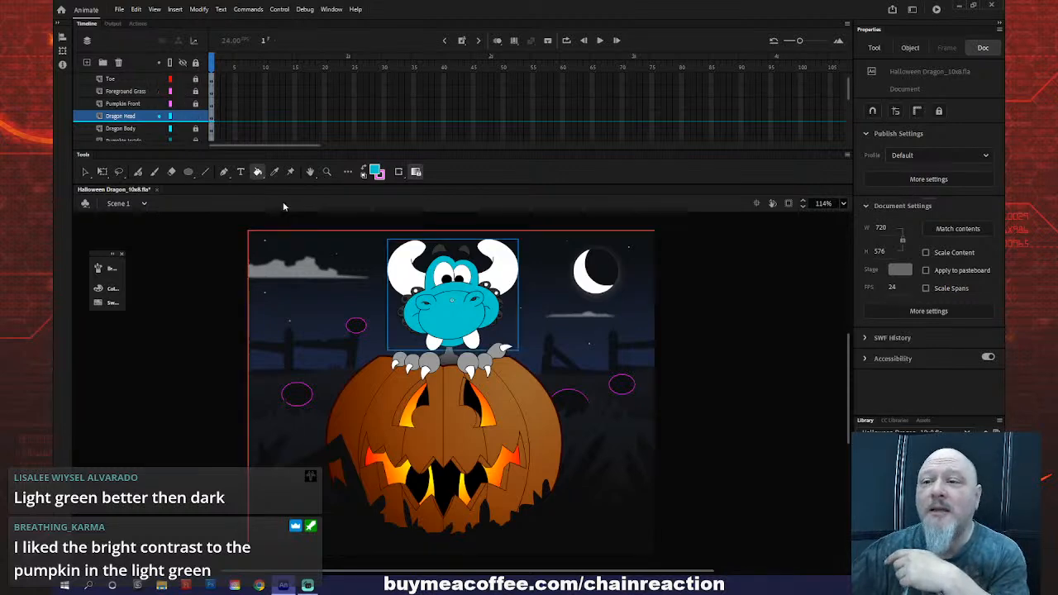
# - Reopen the Dragon head symbol and mix a dark blue fill colour from the 0066FF blue in the Color Picker
pyautogui.click(437, 320)
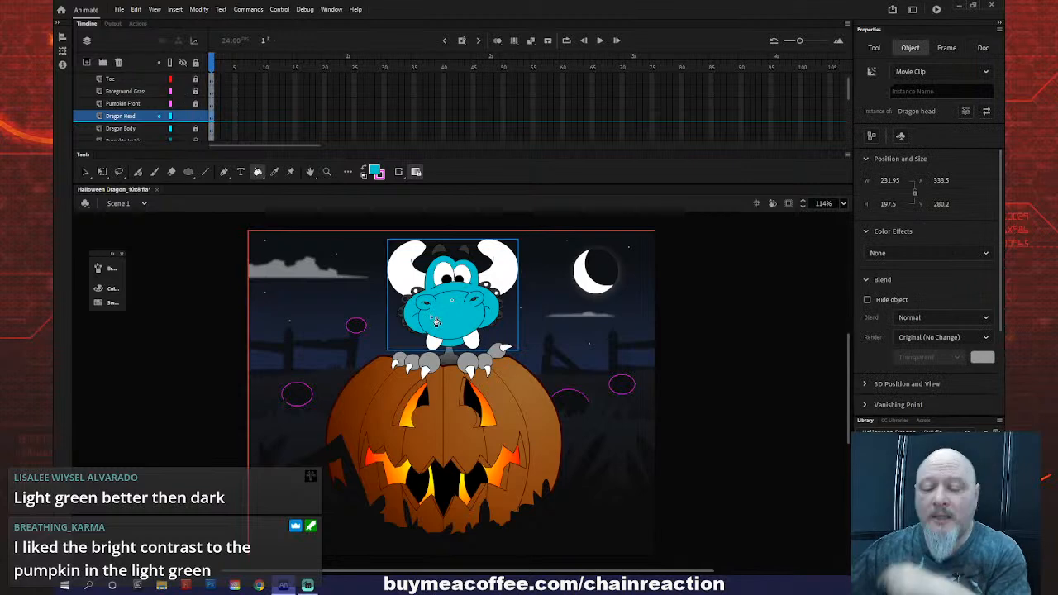
pyautogui.press('v')
pyautogui.doubleClick(434, 321)
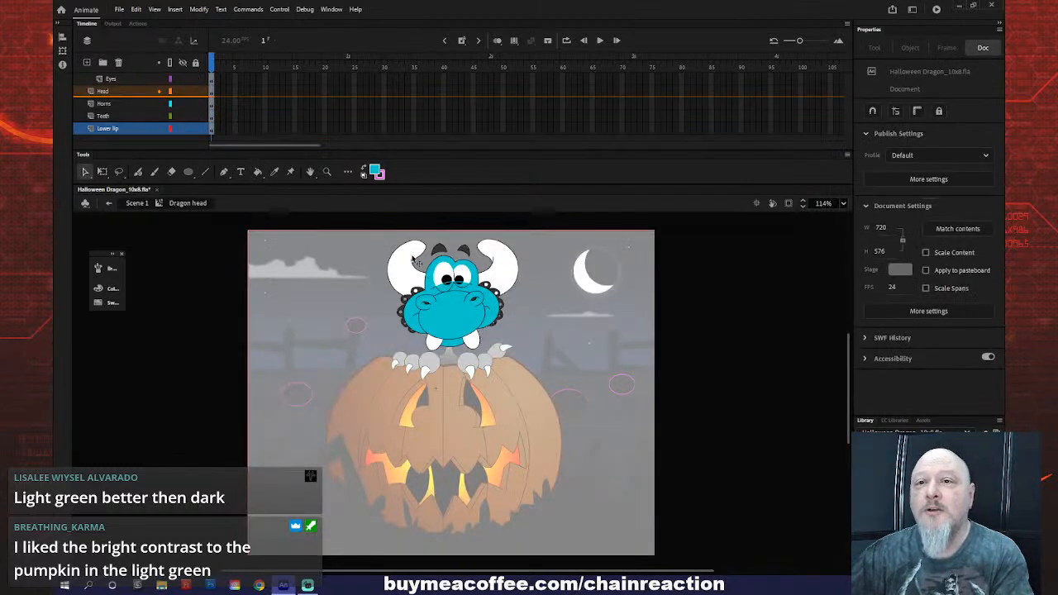
pyautogui.click(374, 171)
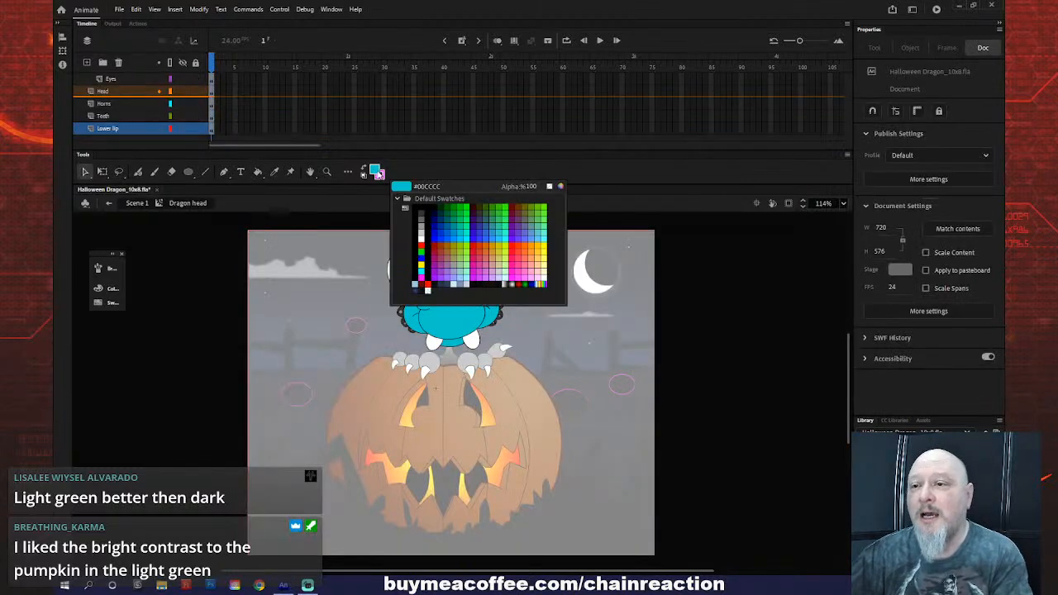
pyautogui.click(451, 235)
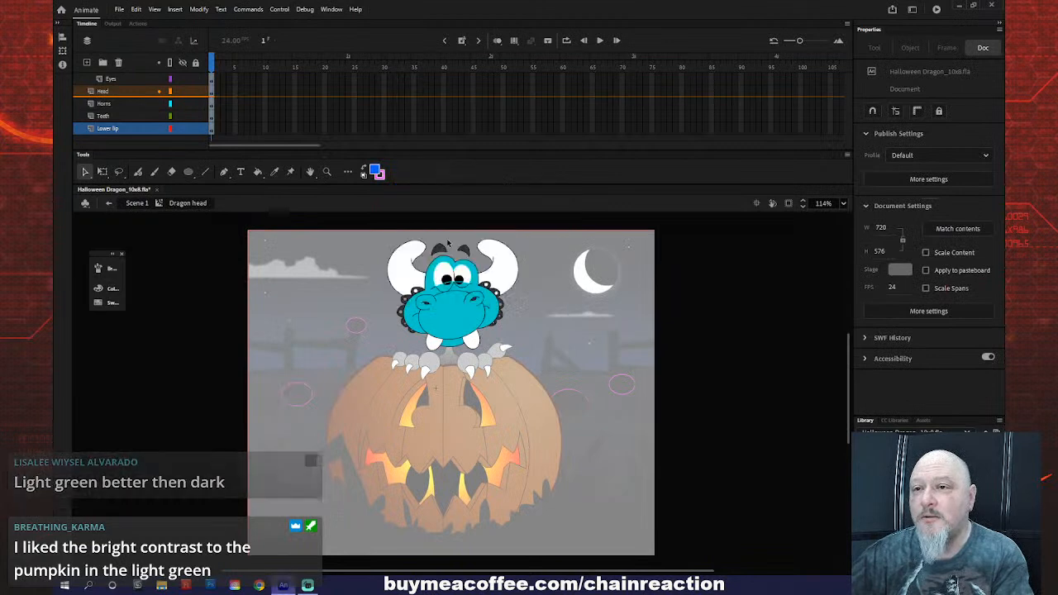
pyautogui.click(375, 172)
pyautogui.click(560, 186)
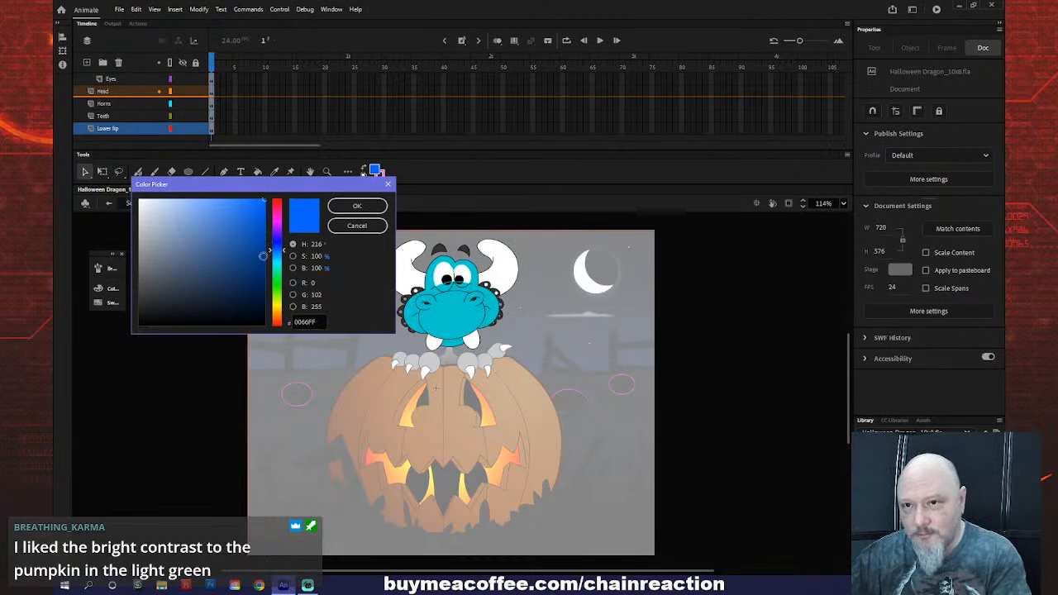
pyautogui.click(263, 257)
pyautogui.moveTo(263, 257); pyautogui.dragTo(261, 249)
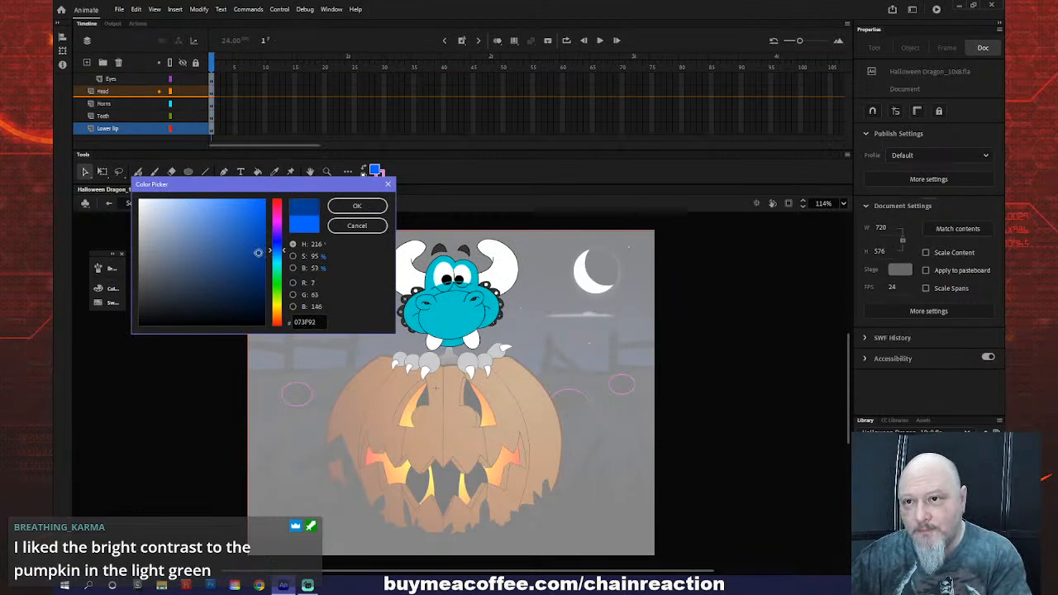
pyautogui.click(356, 206)
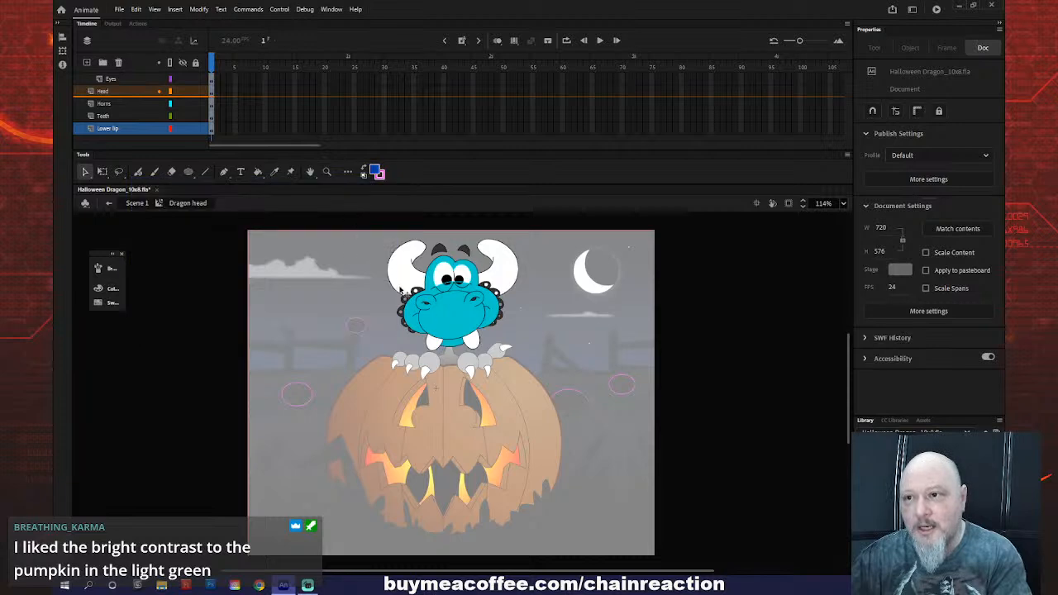
# - Fill the dragon's snout, face, nostrils and lower lip with the dark blue using the Paint Bucket
pyautogui.press('k')
pyautogui.click(446, 319)
pyautogui.click(497, 308)
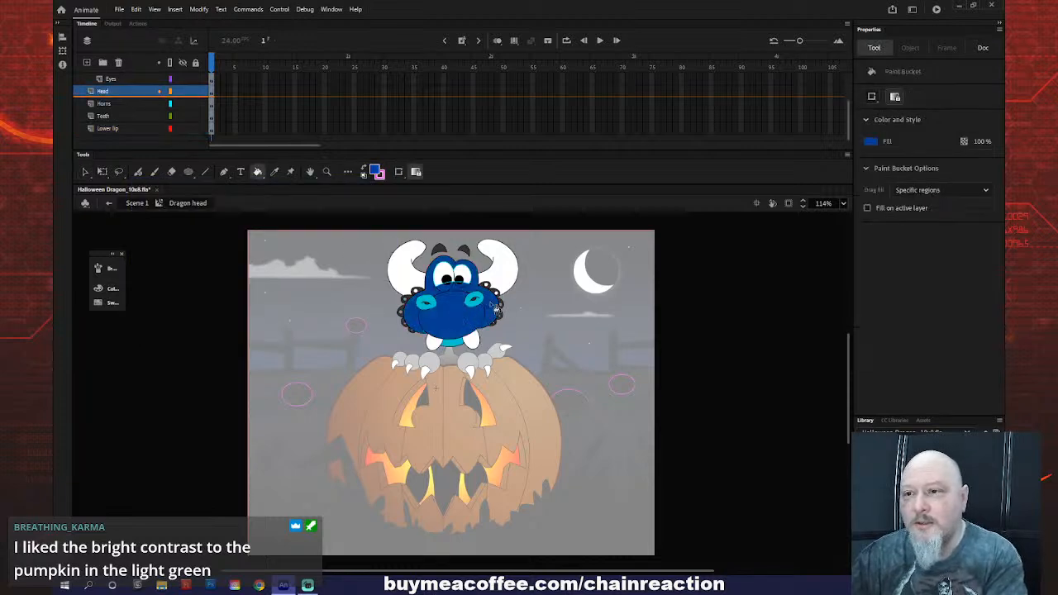
pyautogui.click(426, 304)
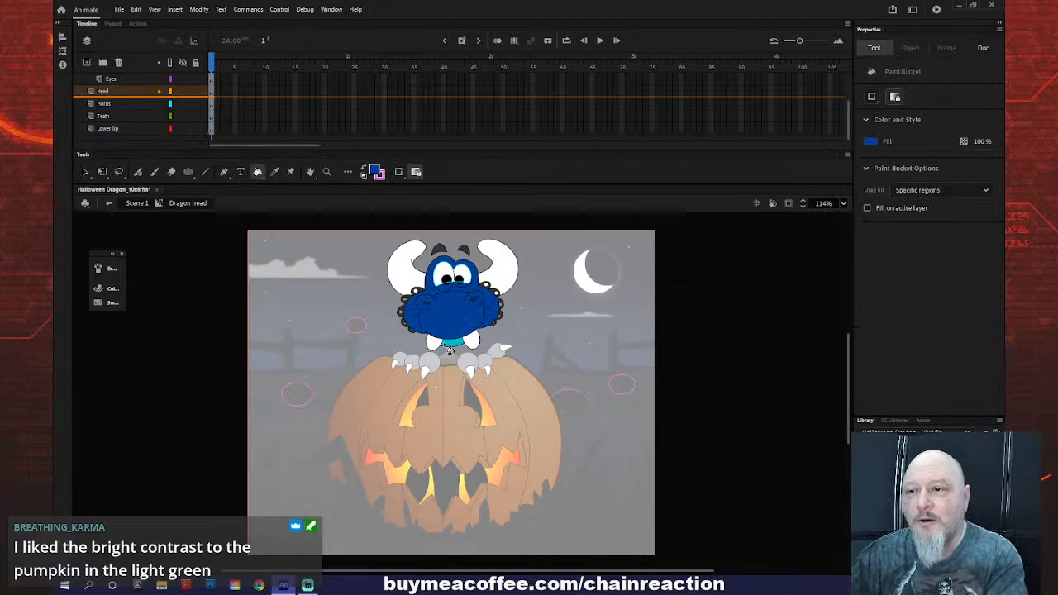
pyautogui.click(453, 348)
# - Return to Scene 1, view the dark blue head with the Dragon Head layer locked, then unlock the layer and select the head
pyautogui.click(114, 203)
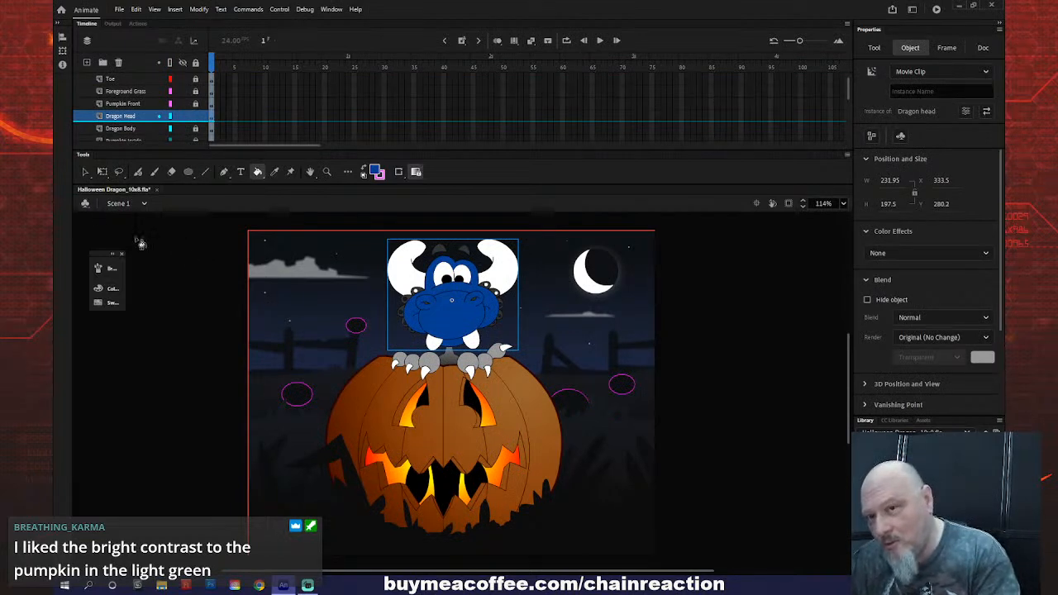
pyautogui.click(200, 118)
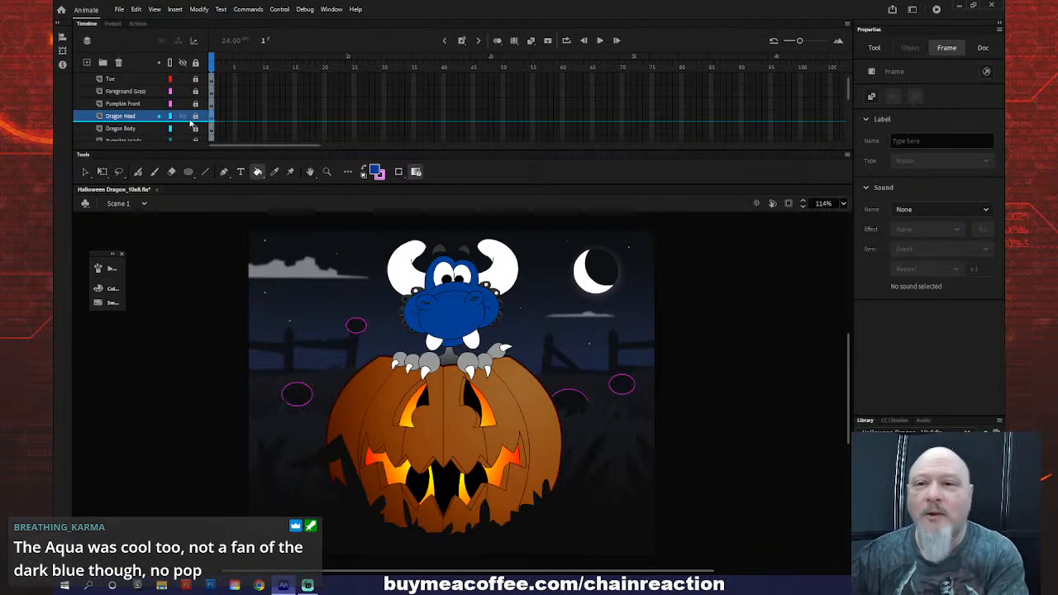
pyautogui.click(195, 116)
pyautogui.click(436, 312)
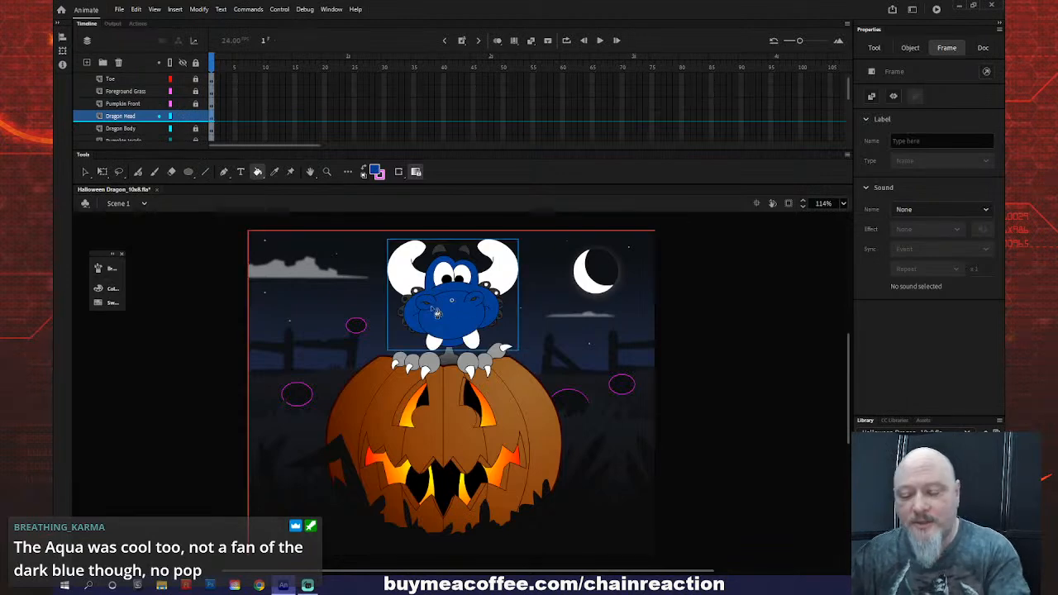
# - Reopen the Dragon head symbol and fill the dragon's snout, face, nostrils and lower lip with purple 6633FF using the Paint Bucket
pyautogui.doubleClick(438, 312)
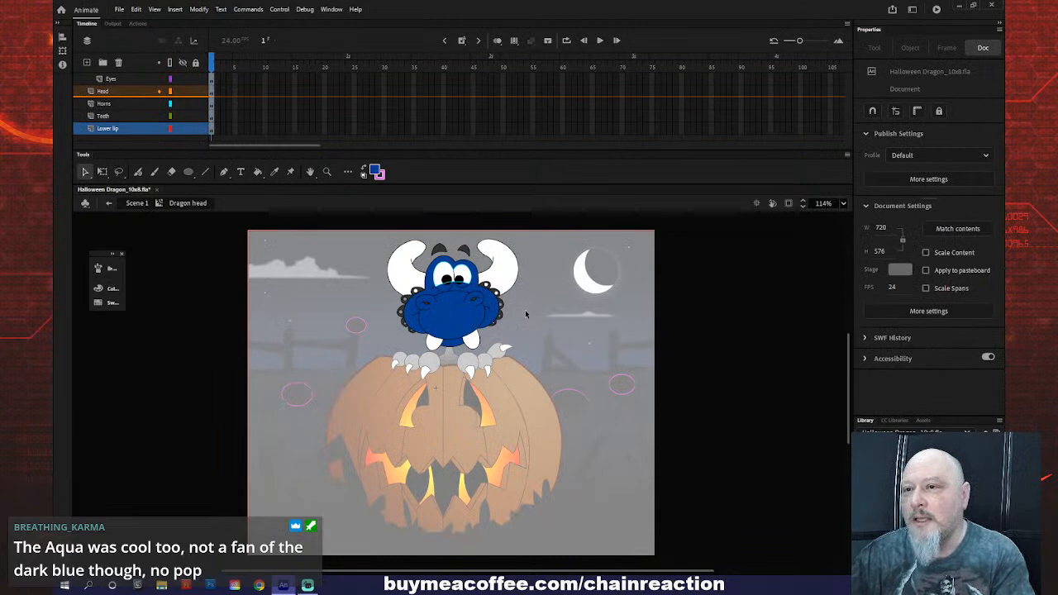
pyautogui.click(377, 173)
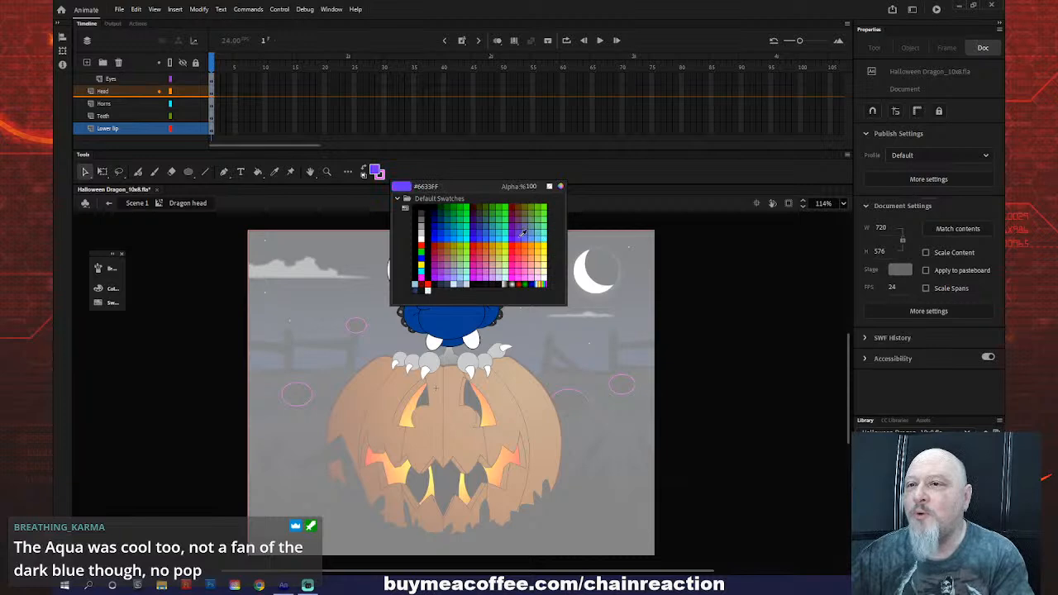
pyautogui.click(522, 234)
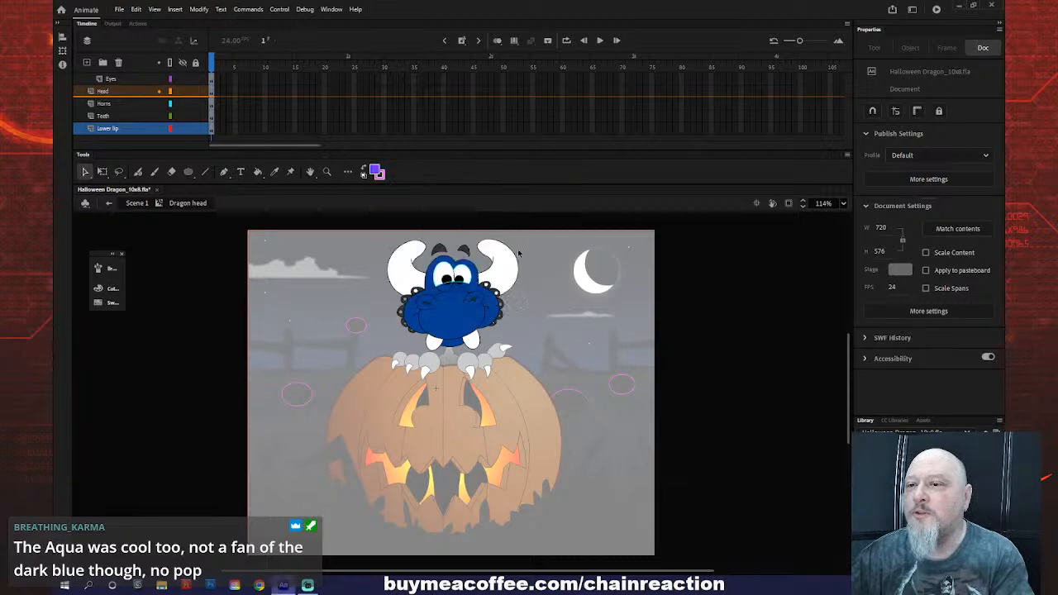
pyautogui.press('k')
pyautogui.click(458, 318)
pyautogui.click(493, 305)
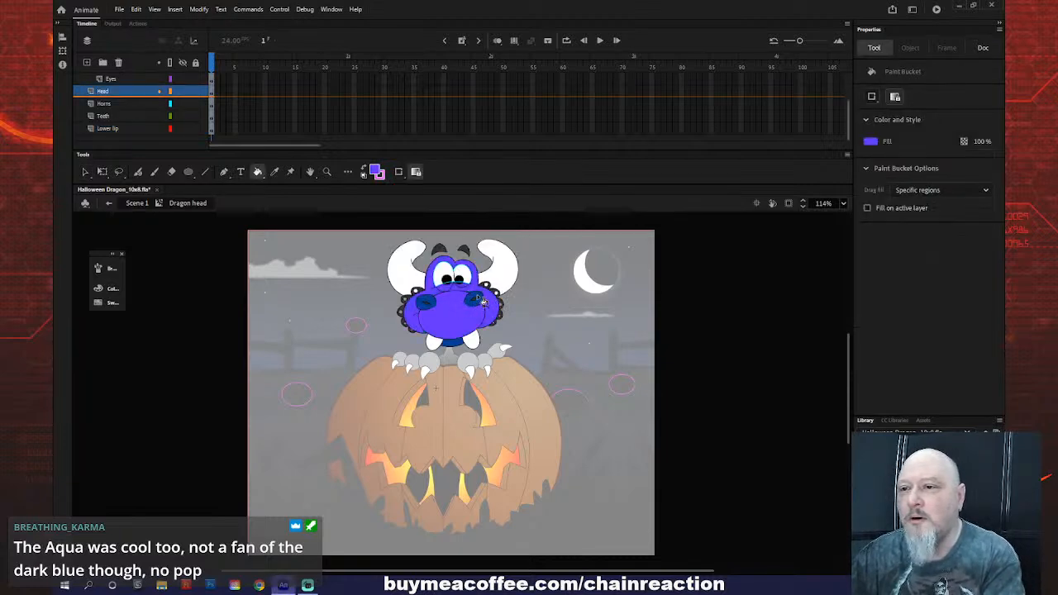
pyautogui.click(479, 301)
pyautogui.click(427, 304)
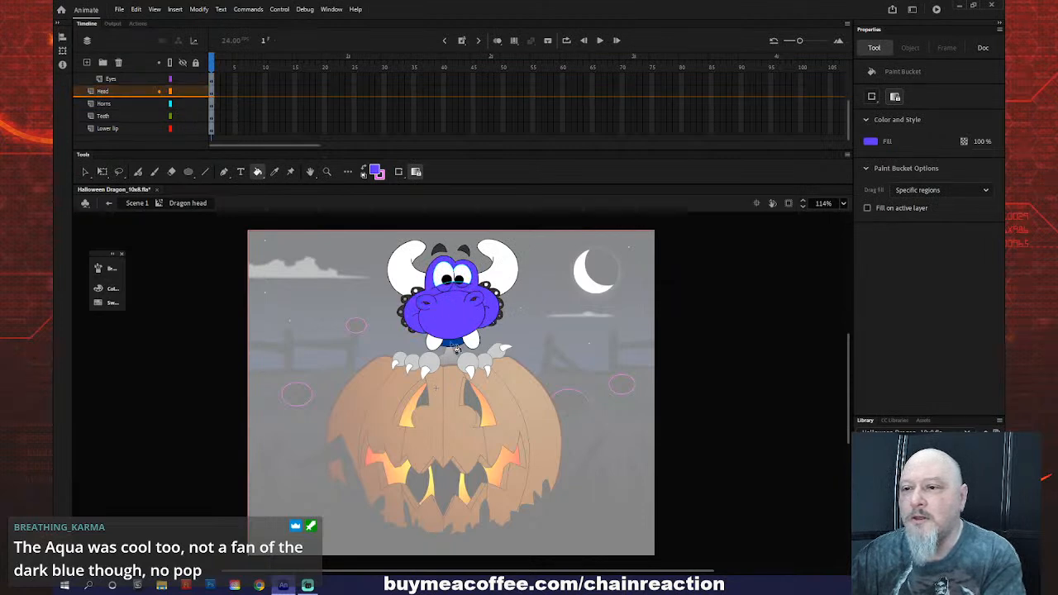
# - Return to Scene 1, view the purple head with the Dragon Head layer locked, then unlock the layer and select the head
pyautogui.click(109, 203)
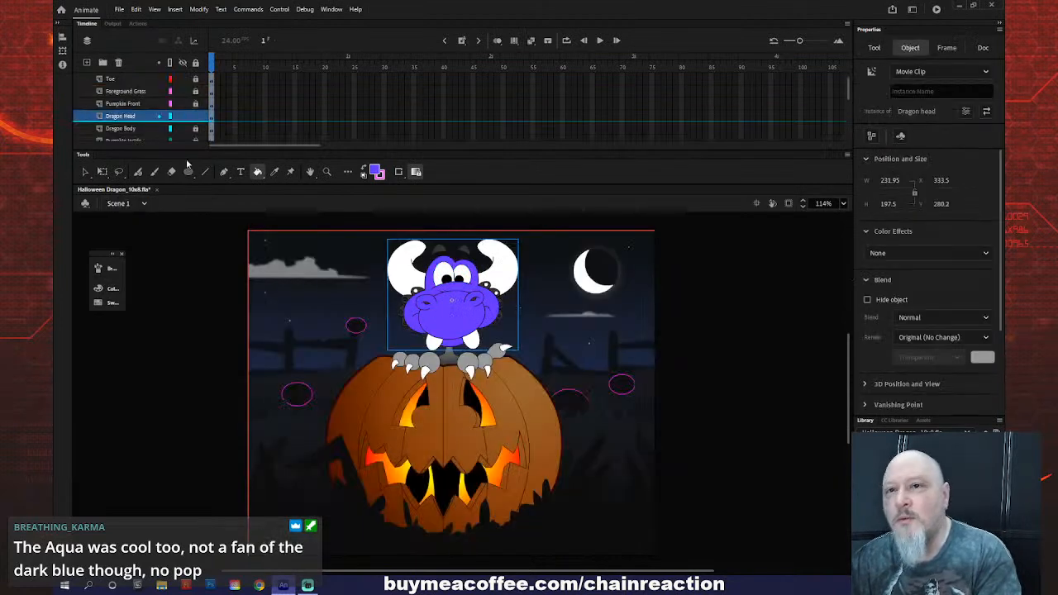
pyautogui.click(209, 120)
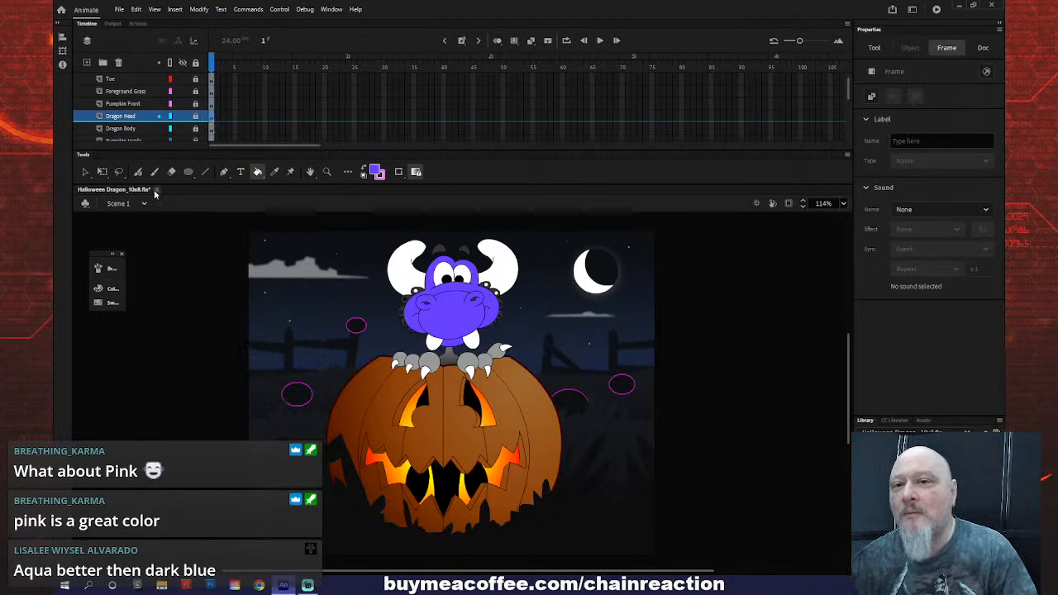
pyautogui.click(201, 117)
pyautogui.click(447, 307)
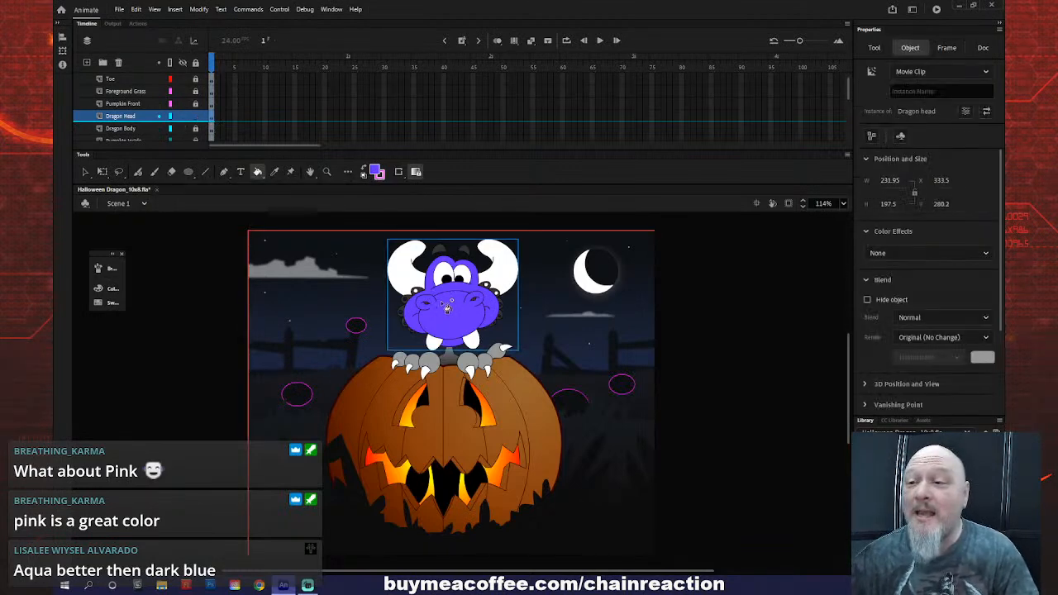
# - Reopen the Dragon head symbol and fill the snout, face, lower lip and both nostrils with pink FF00FF using the Paint Bucket
pyautogui.doubleClick(446, 307)
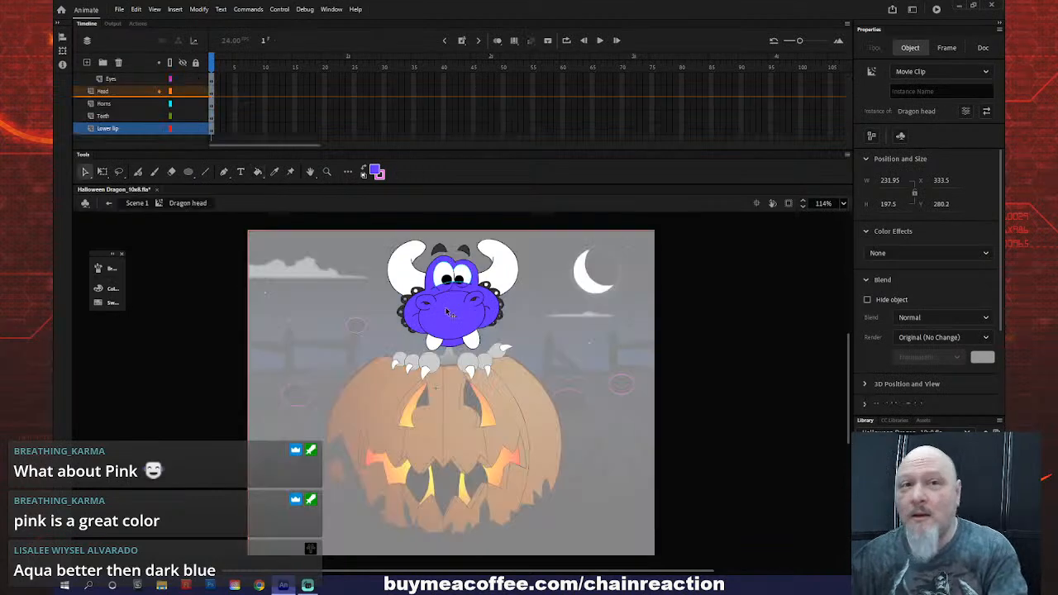
pyautogui.click(376, 171)
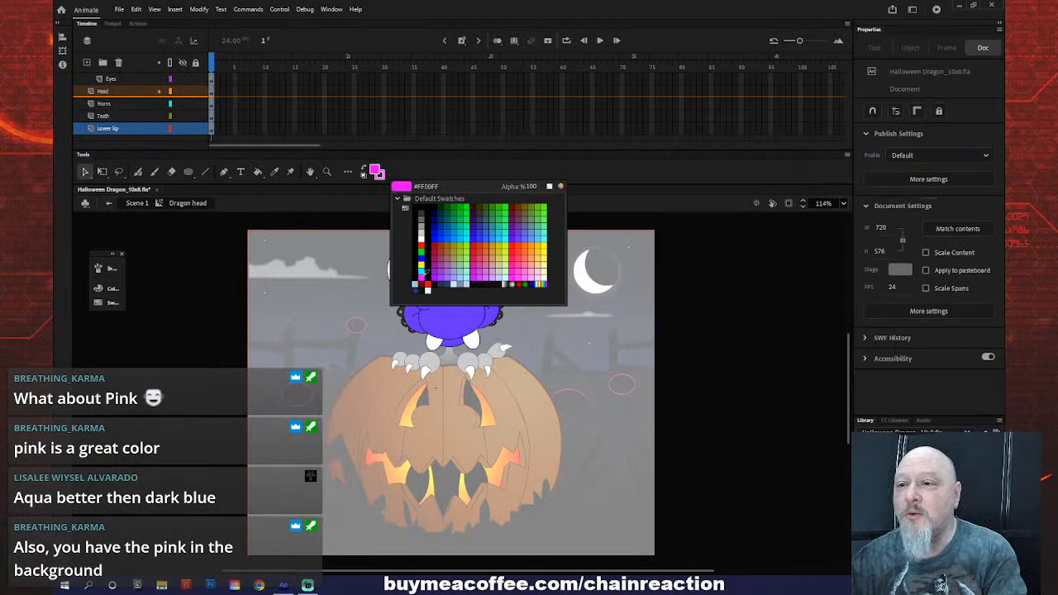
pyautogui.click(508, 256)
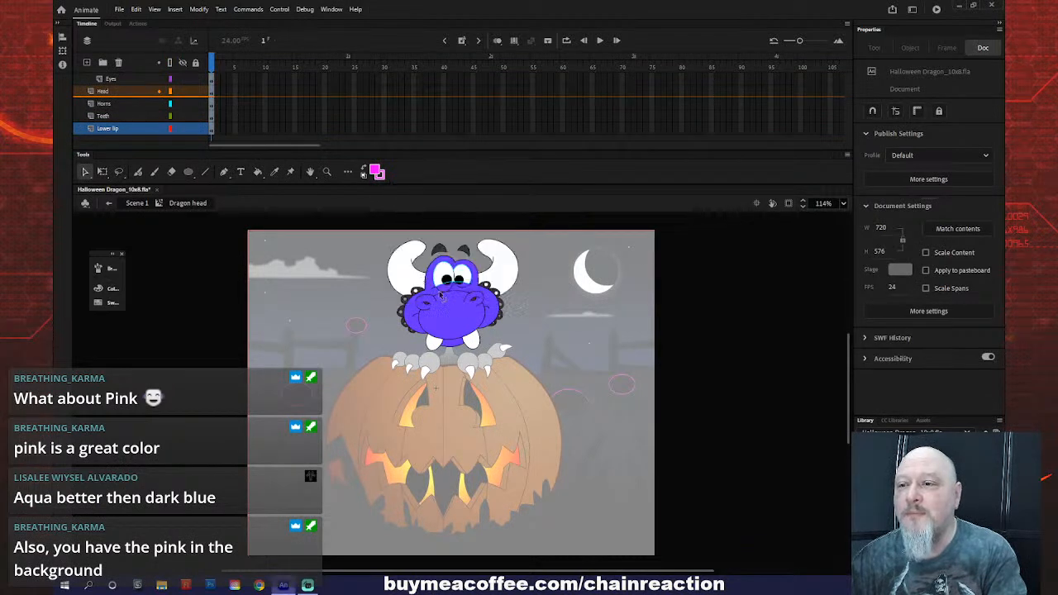
pyautogui.press('k')
pyautogui.click(459, 313)
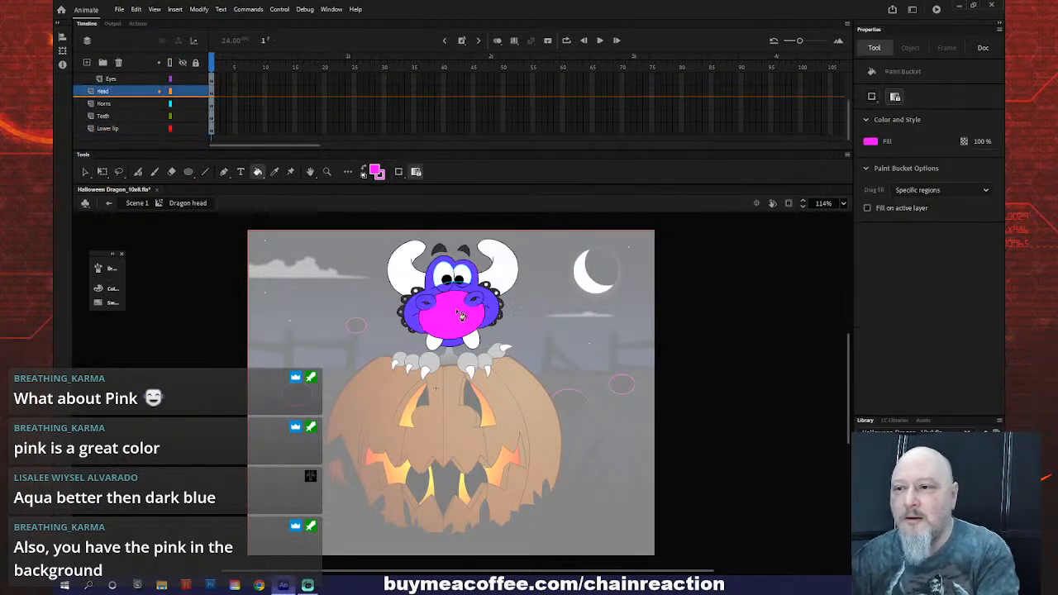
pyautogui.click(493, 306)
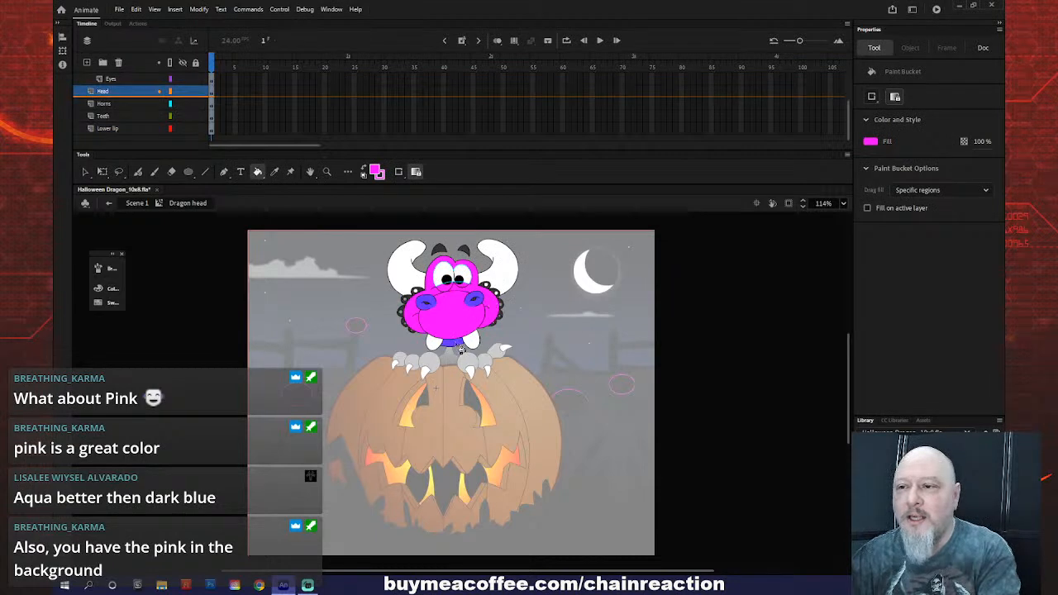
pyautogui.click(461, 346)
pyautogui.click(477, 303)
pyautogui.click(427, 302)
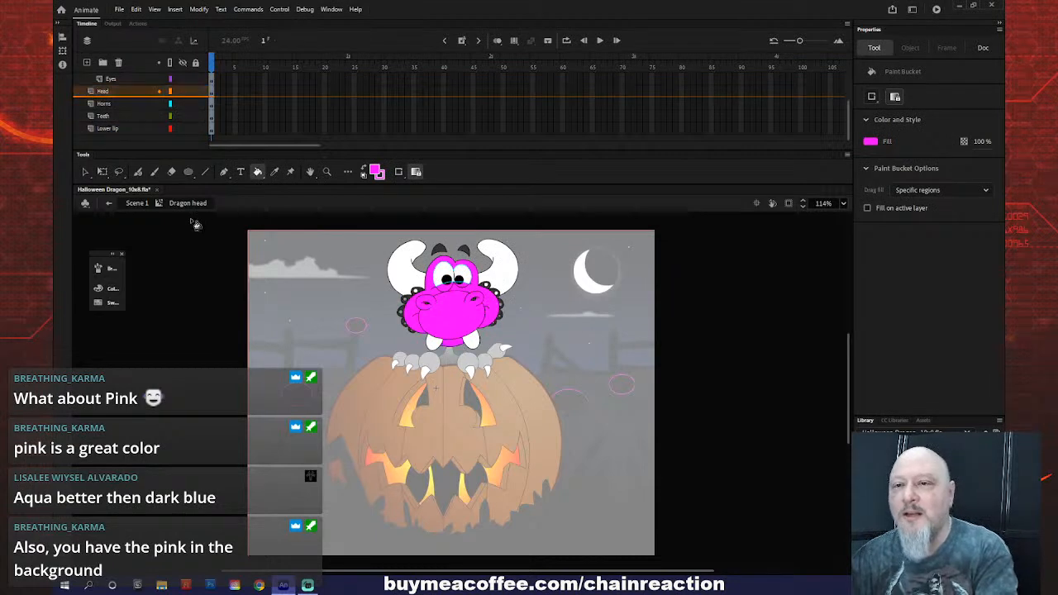
# - Return to Scene 1, view the pink head with the Dragon Head layer locked, then unlock the layer and select the head
pyautogui.click(110, 202)
pyautogui.click(200, 117)
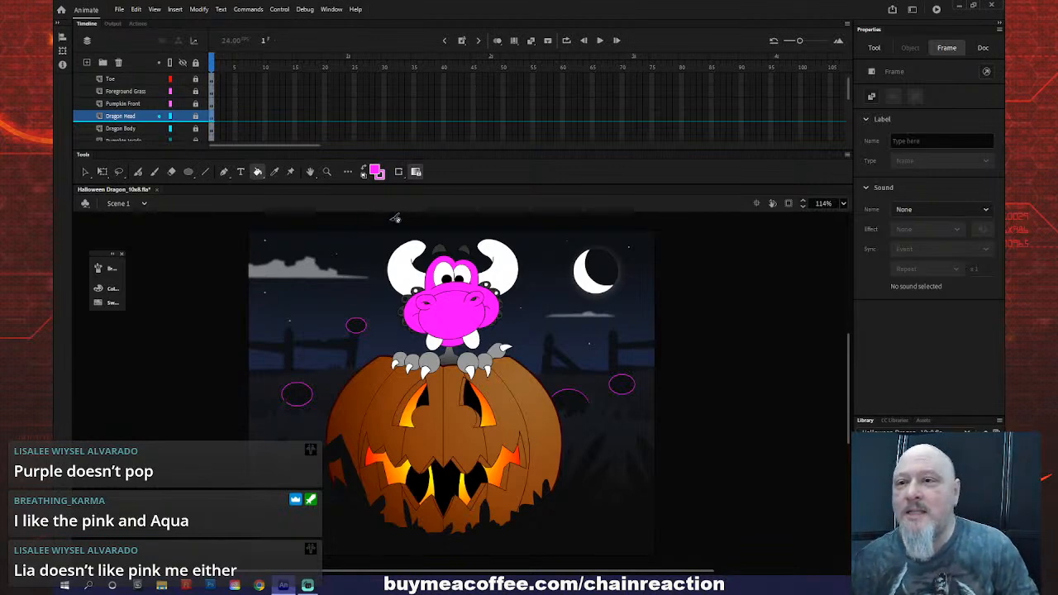
pyautogui.click(439, 310)
# - Reopen the Dragon head symbol and refill the snout, face, nostrils and lower lip with aqua 00CCCC using the Paint Bucket
pyautogui.doubleClick(439, 310)
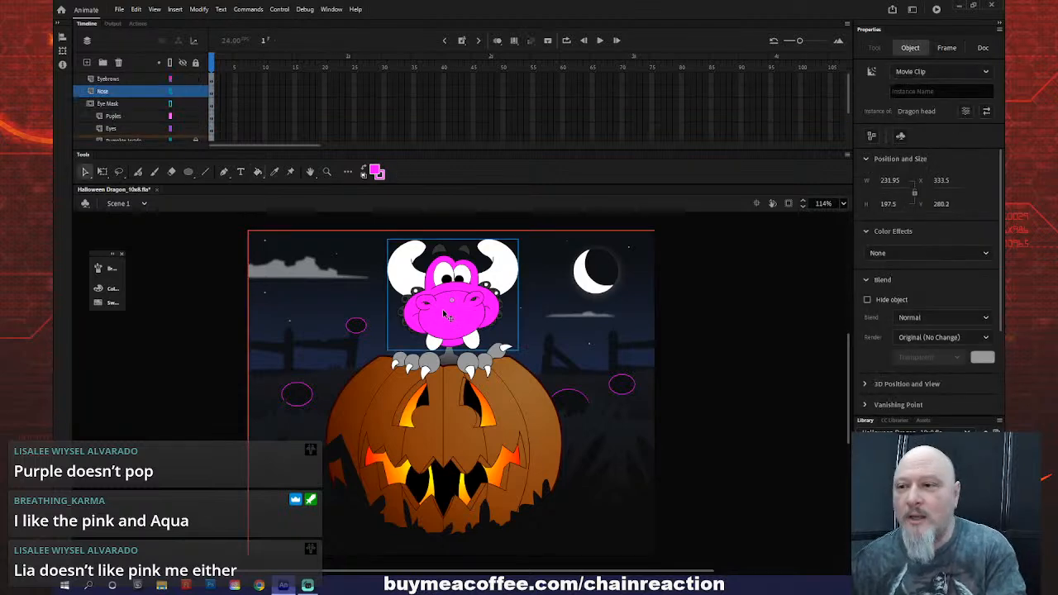
pyautogui.click(377, 172)
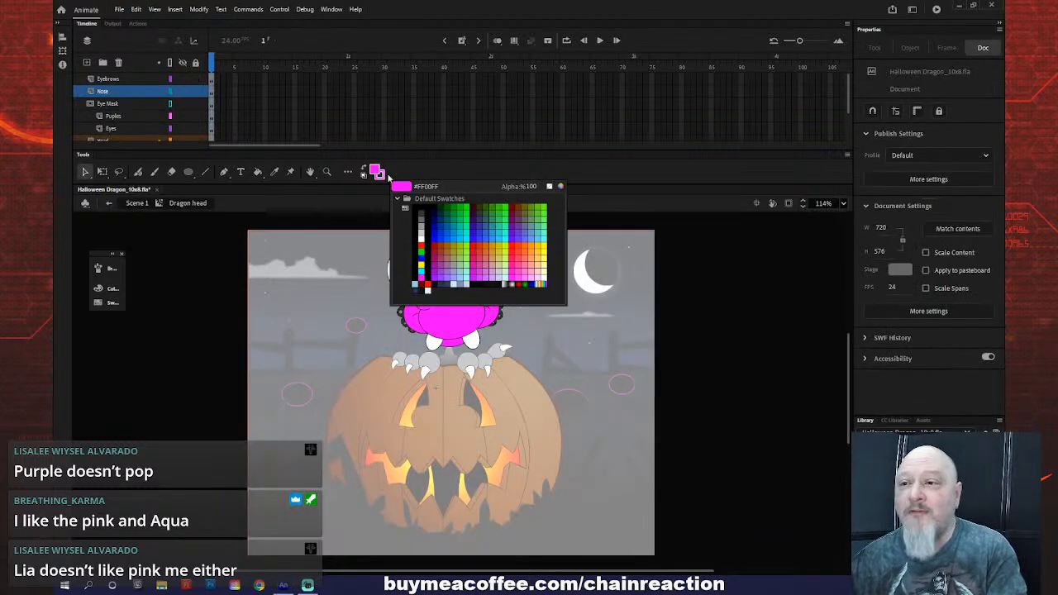
pyautogui.click(460, 237)
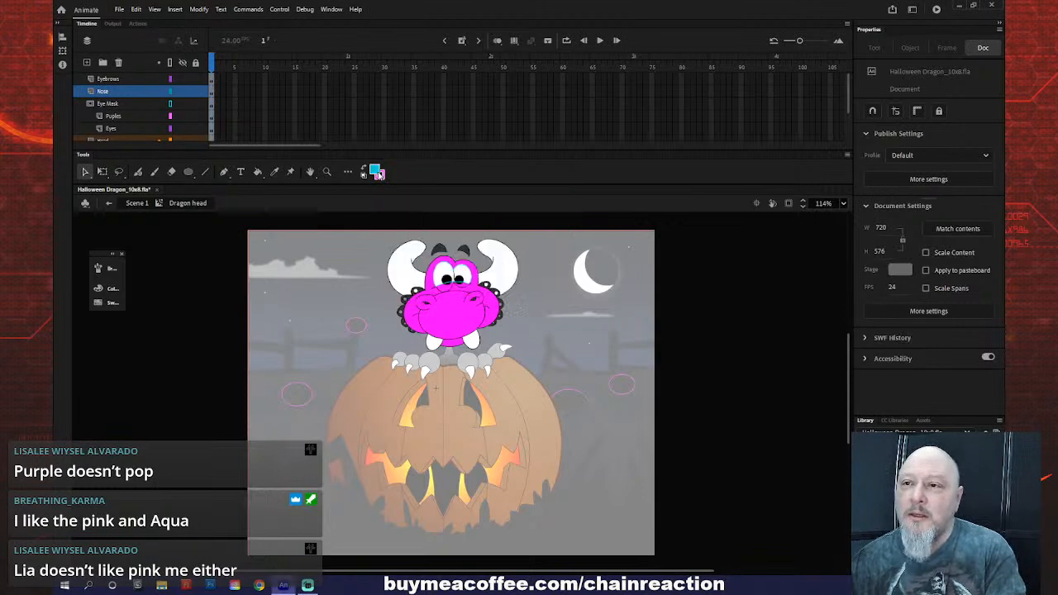
pyautogui.press('k')
pyautogui.click(457, 315)
pyautogui.click(488, 305)
pyautogui.click(475, 300)
pyautogui.click(425, 303)
pyautogui.click(457, 344)
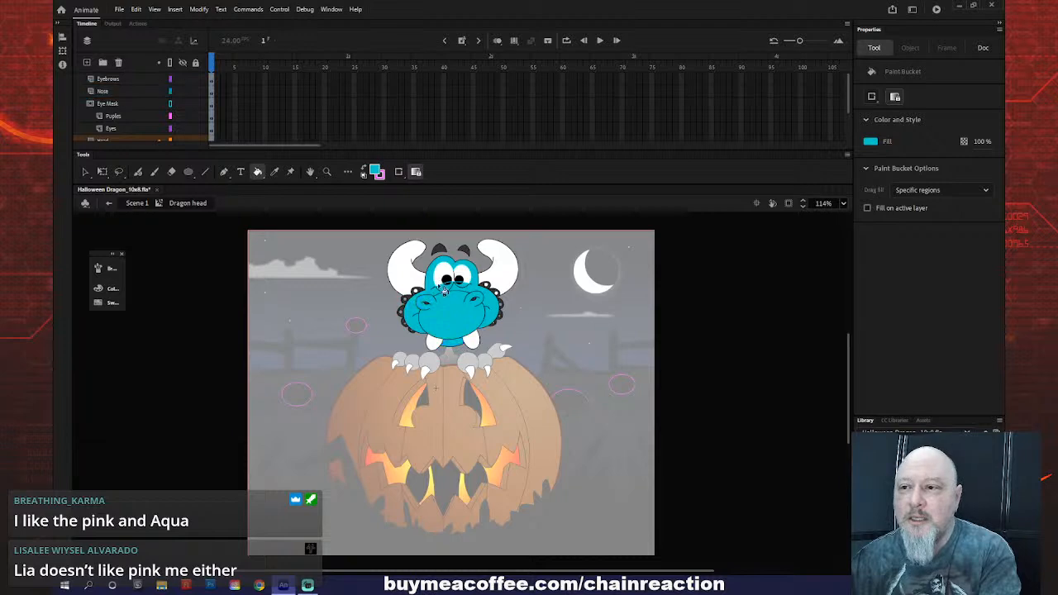
# - Return to Scene 1, view the aqua head with the Dragon Head layer locked, and unlock the layer again
pyautogui.click(112, 204)
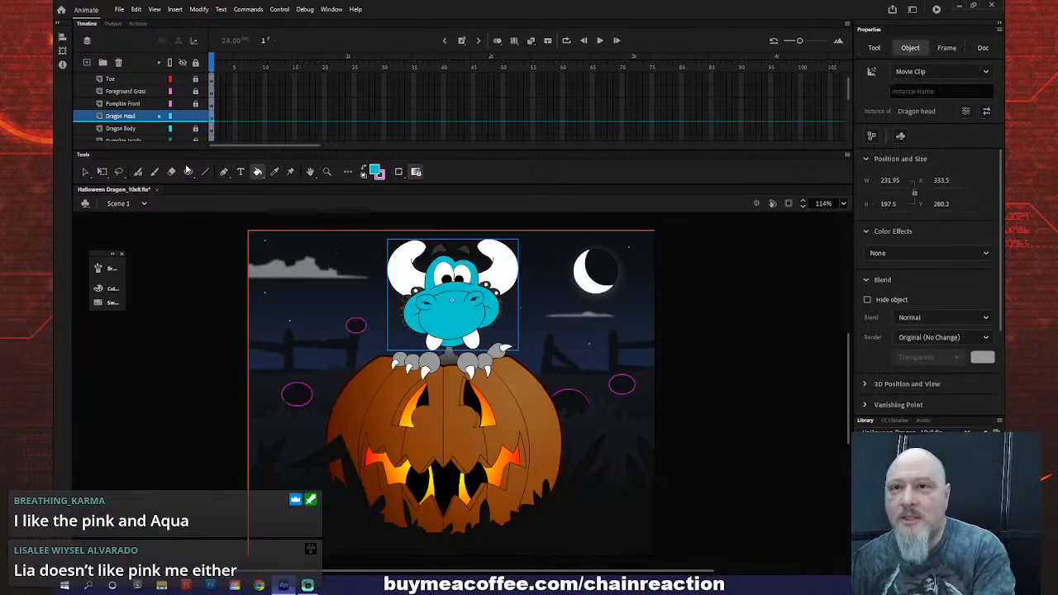
pyautogui.click(196, 116)
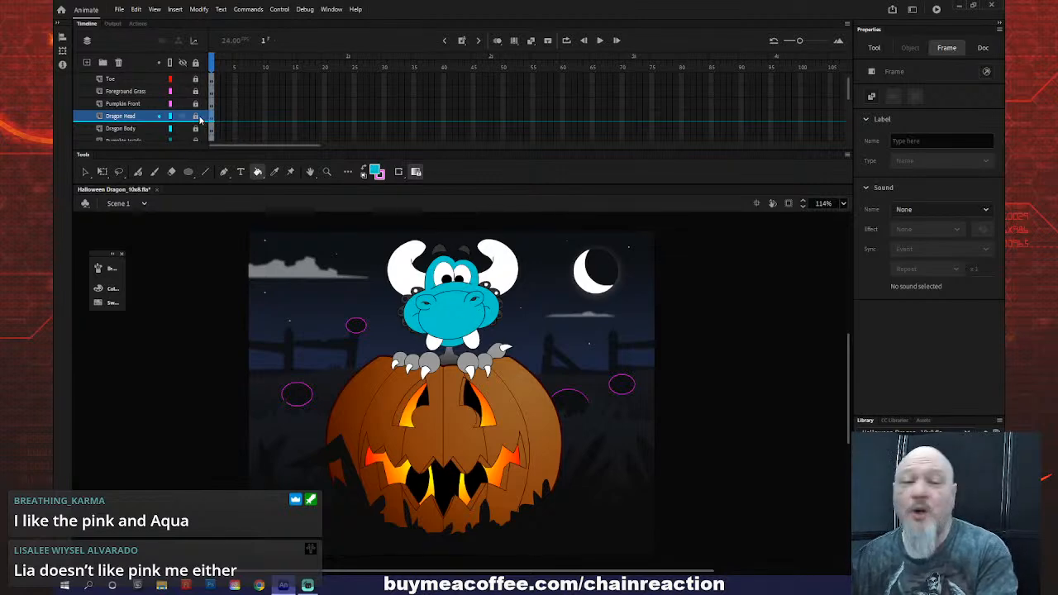
pyautogui.click(196, 117)
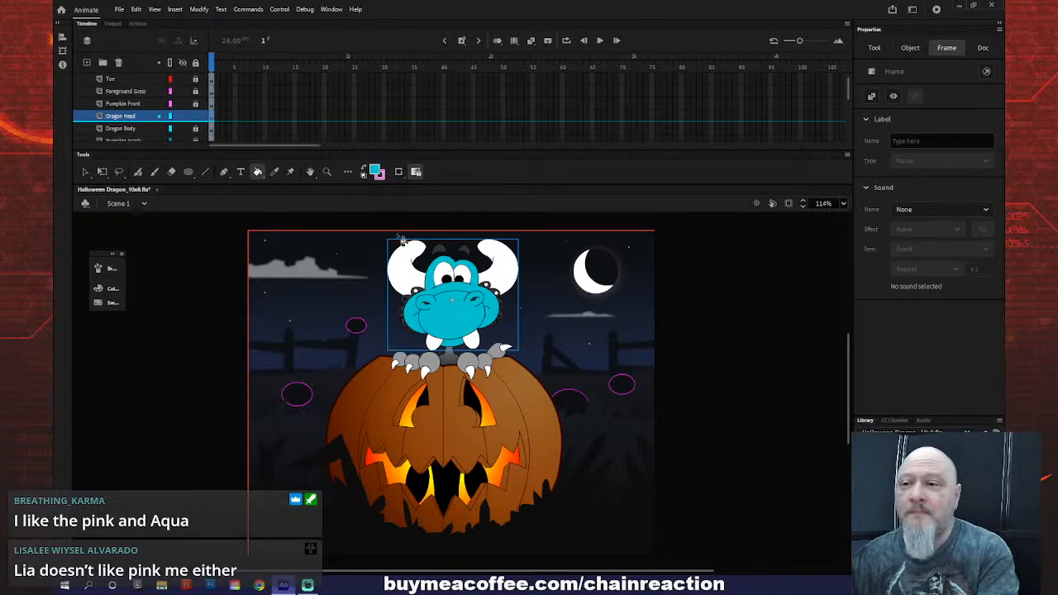
# - Reopen the Dragon head symbol, change the fill type to a radial gradient and sample the head's aqua 00CCCC for its first colour stop
pyautogui.doubleClick(447, 331)
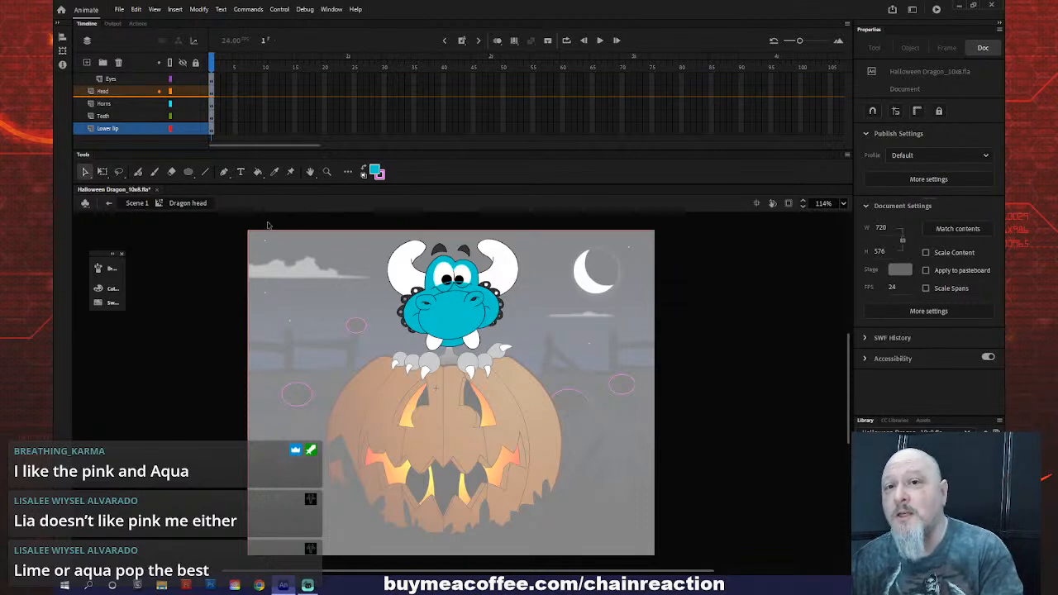
pyautogui.click(113, 288)
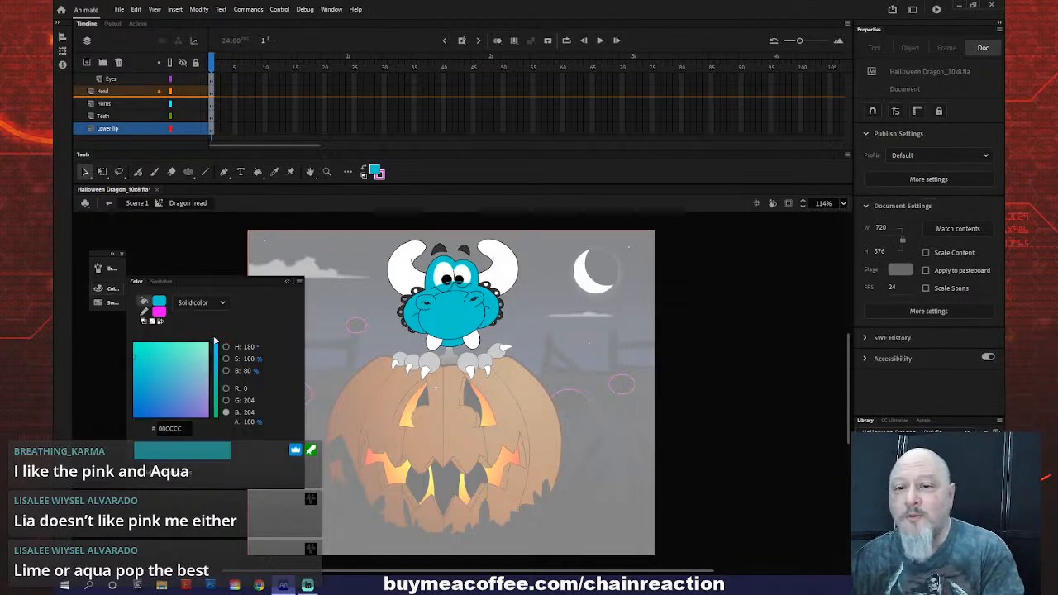
pyautogui.click(202, 303)
pyautogui.click(202, 366)
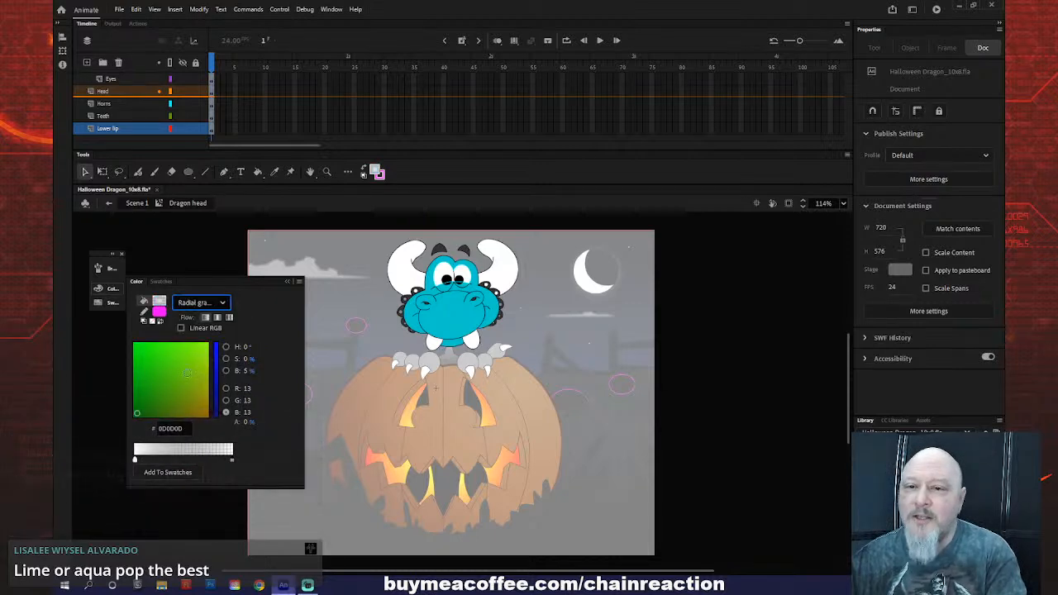
pyautogui.doubleClick(135, 461)
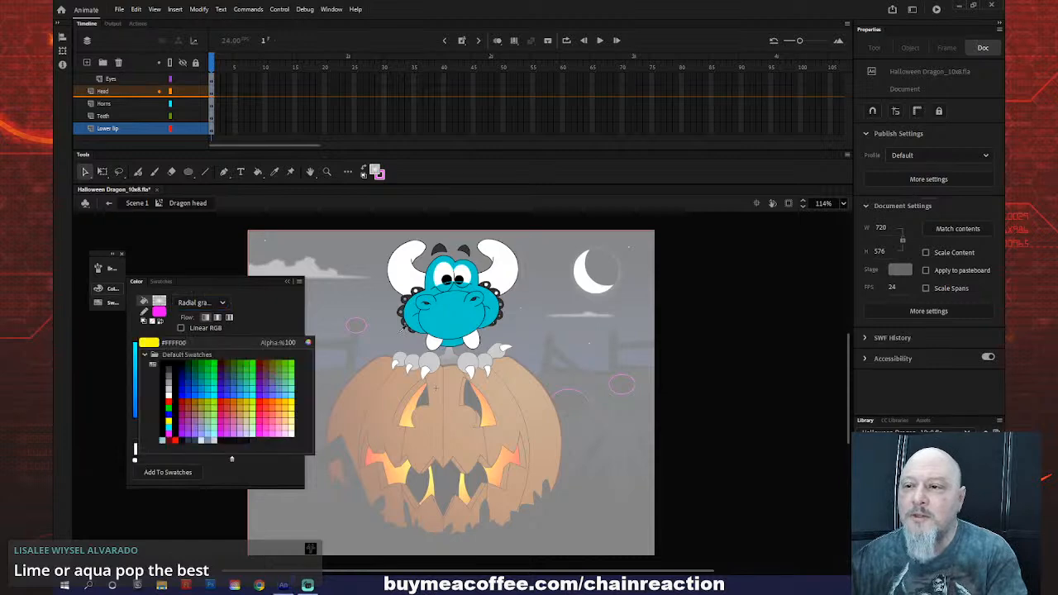
pyautogui.click(442, 320)
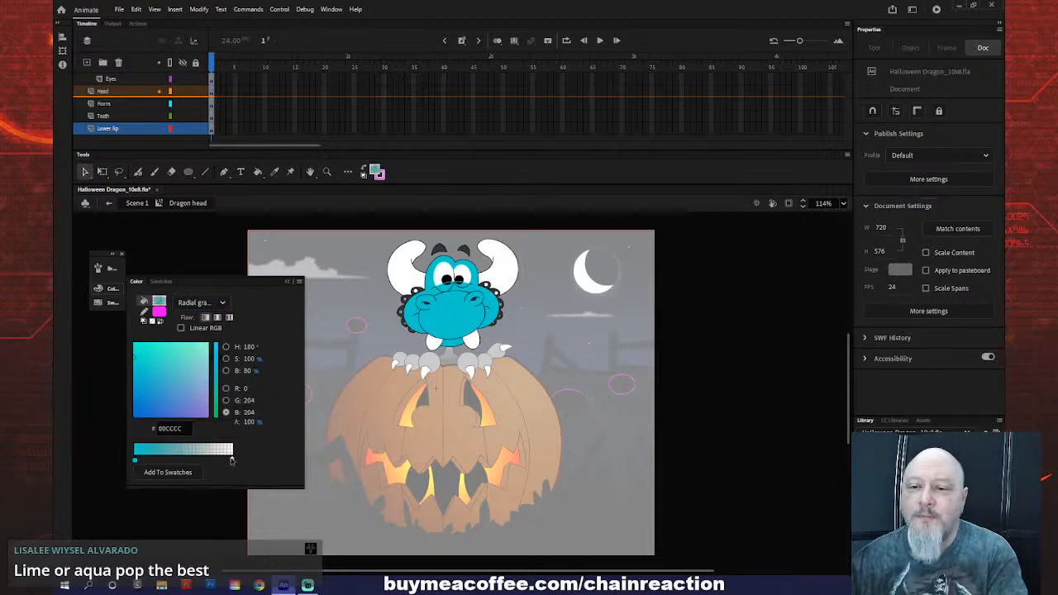
# - Set the gradient's end colour stop to bright green 16F40D with 100% alpha
pyautogui.doubleClick(232, 461)
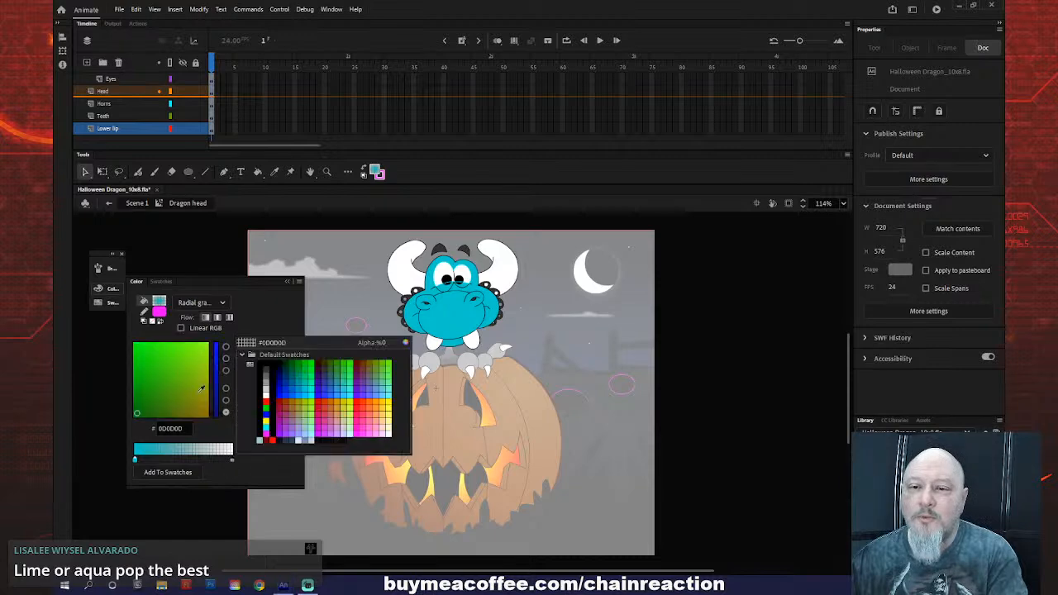
pyautogui.click(146, 344)
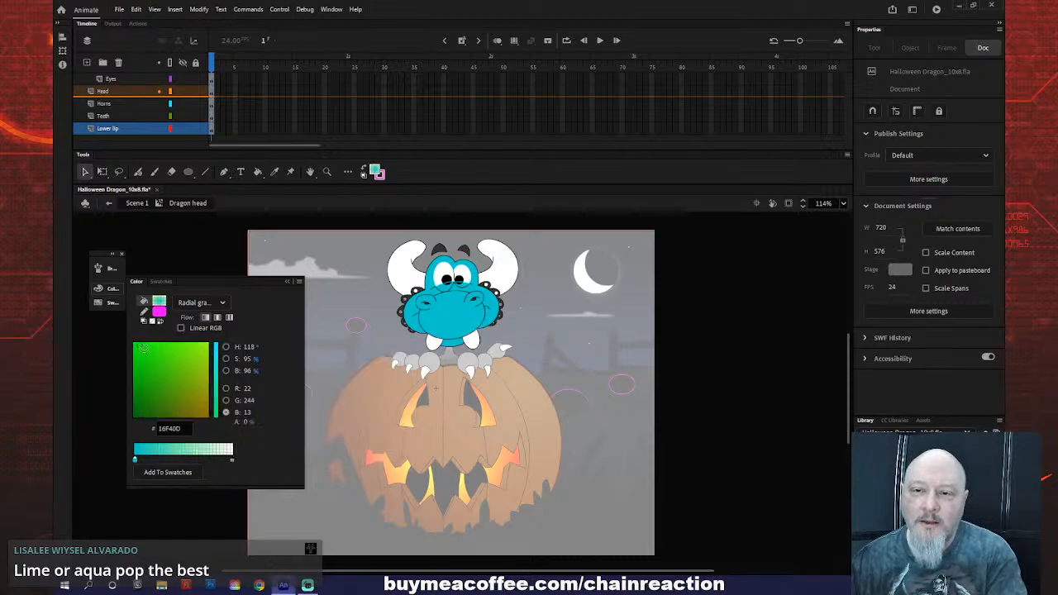
pyautogui.moveTo(247, 422); pyautogui.dragTo(459, 420)
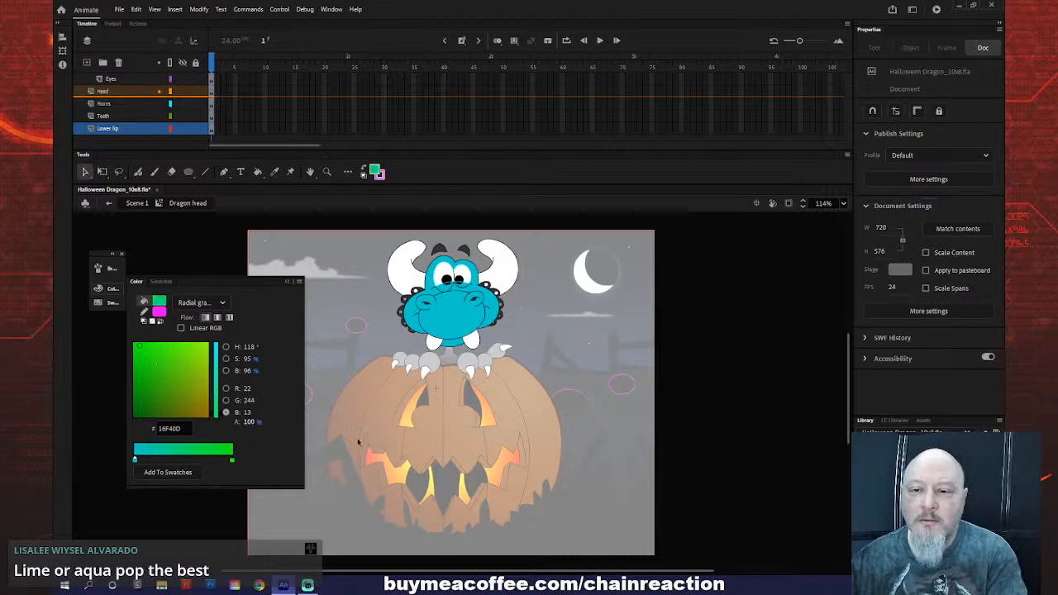
# - Move the bright green stop to just past the gradient's middle and add a dark green 077103 stop at its end
pyautogui.moveTo(232, 461); pyautogui.dragTo(192, 461)
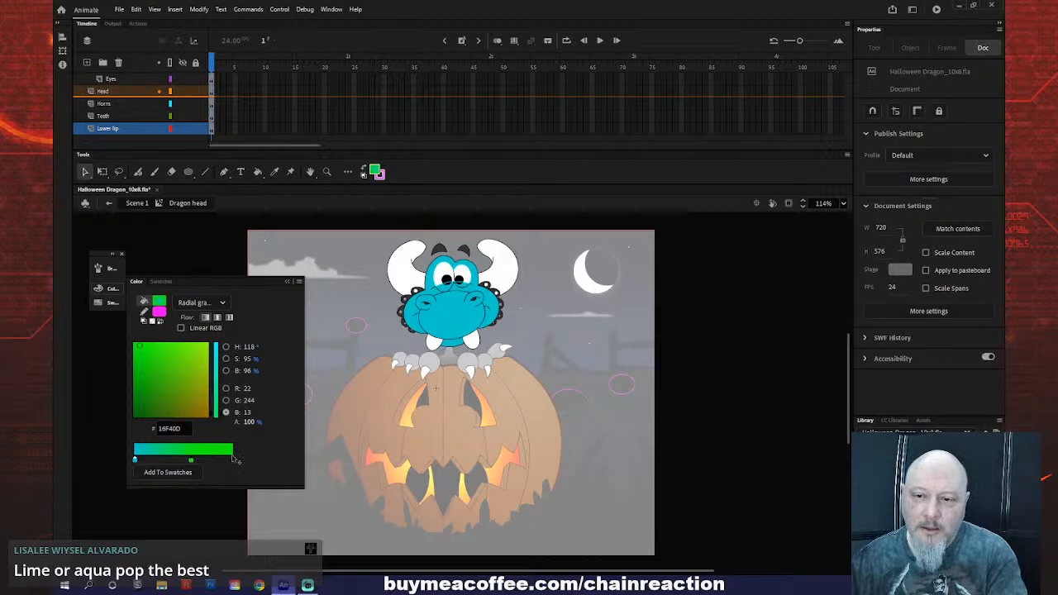
pyautogui.click(231, 461)
pyautogui.click(231, 461)
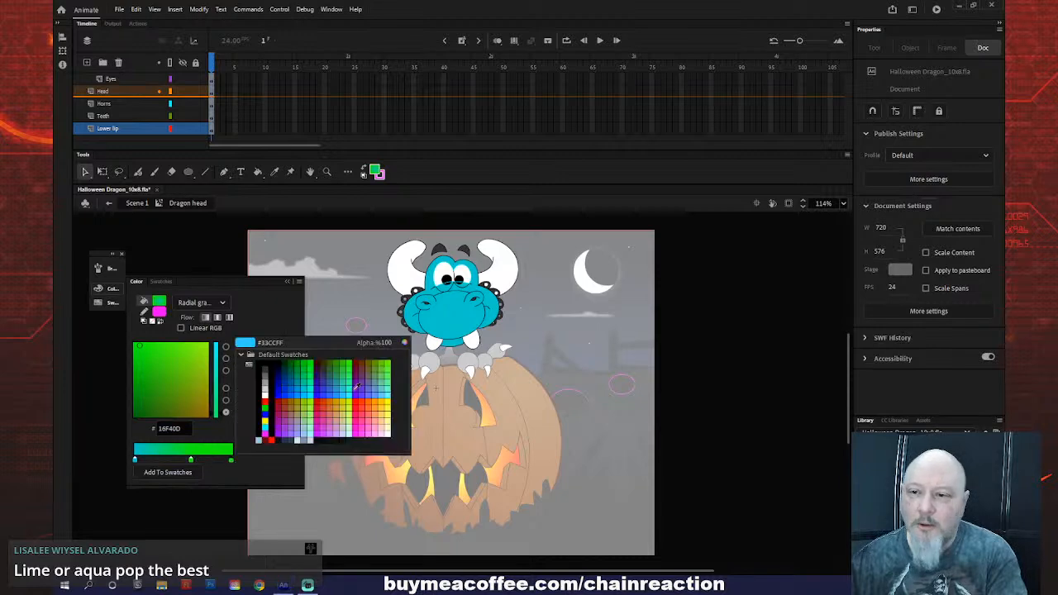
pyautogui.click(405, 344)
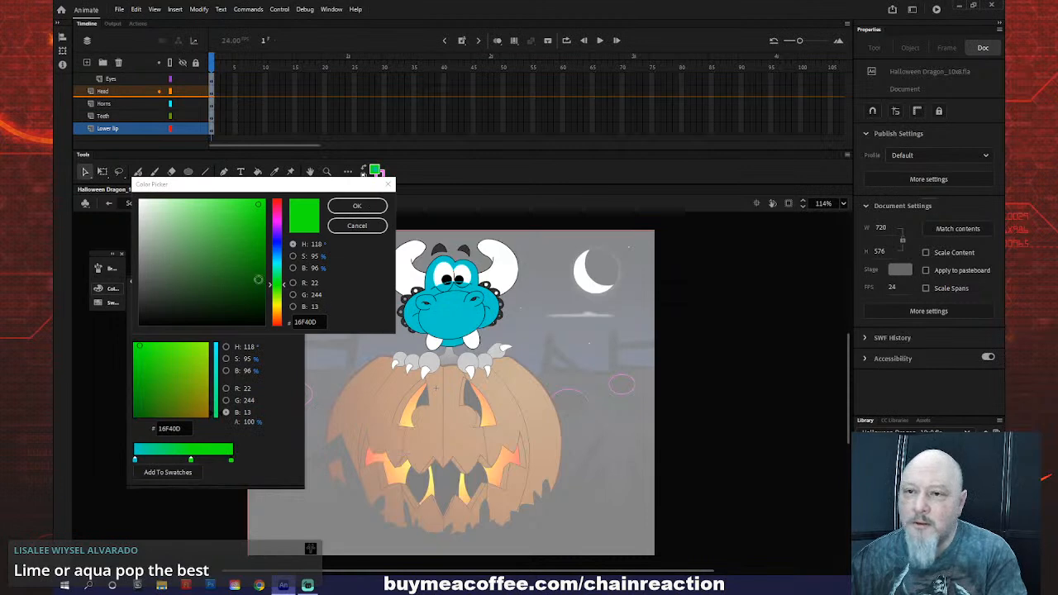
pyautogui.click(261, 268)
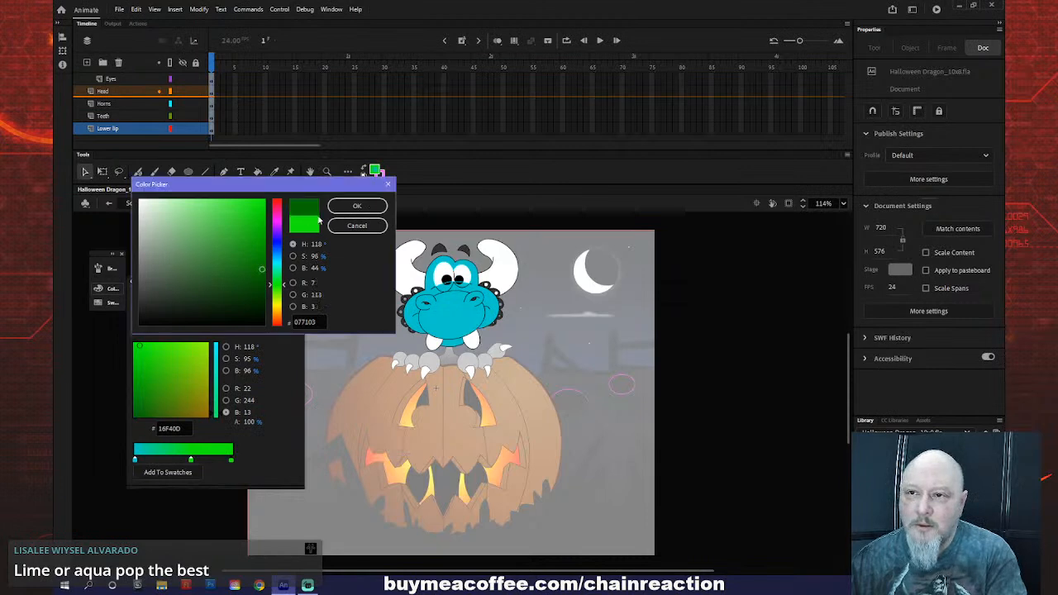
pyautogui.click(339, 208)
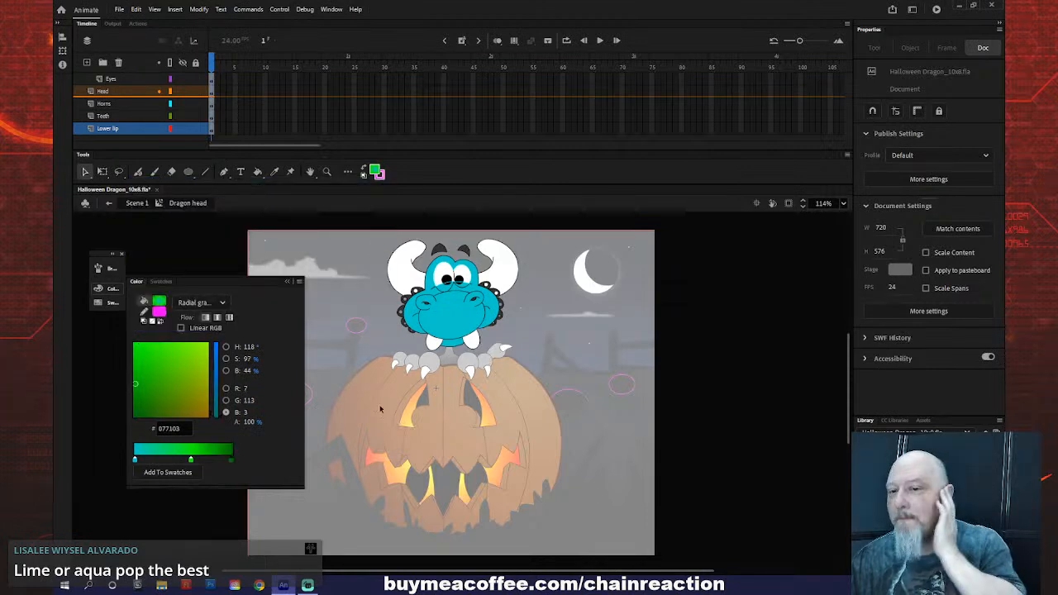
# - Move the bright green stop back to the middle of the radial gradient and close the colour settings
pyautogui.click(191, 460)
pyautogui.moveTo(191, 461); pyautogui.dragTo(182, 460)
pyautogui.click(232, 461)
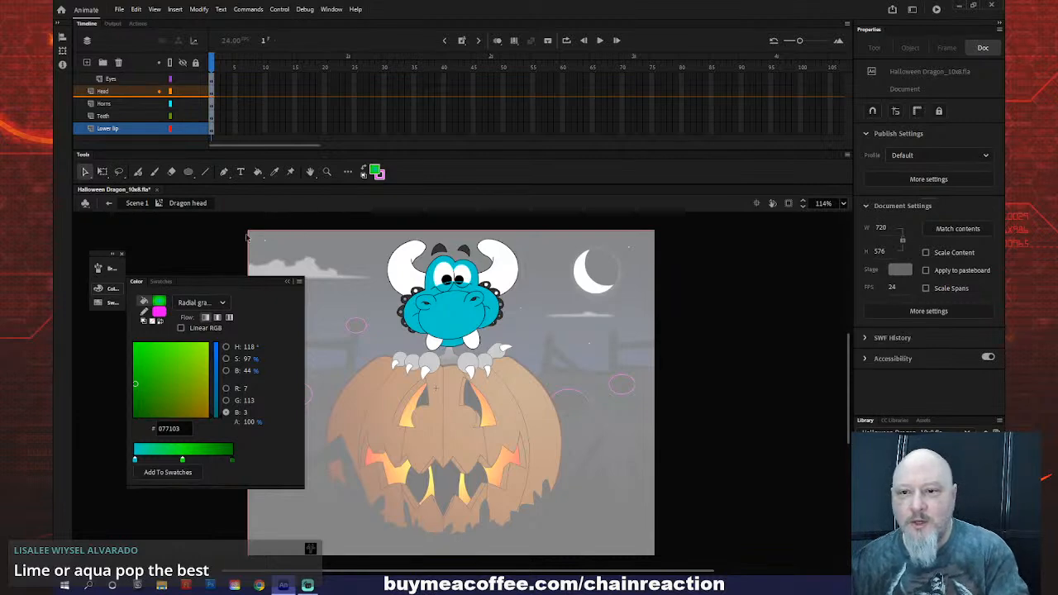
pyautogui.click(217, 241)
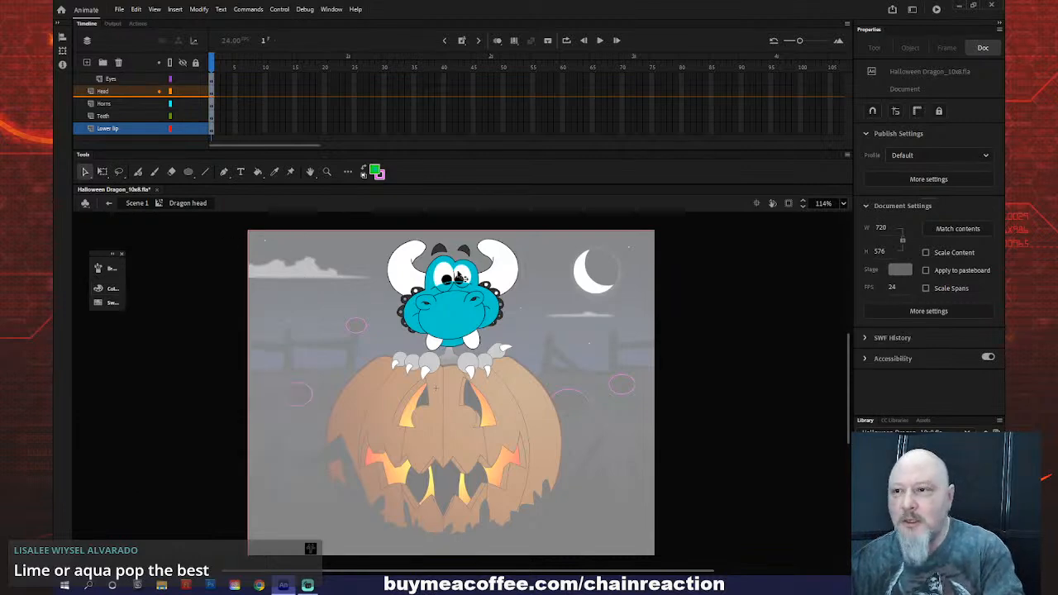
# - Select the dragon's aqua face, muzzle and nostril shapes and fill them with the radial gradient, aqua-centred on the cheek nearer the moon, with Lock Fill off
pyautogui.click(472, 274)
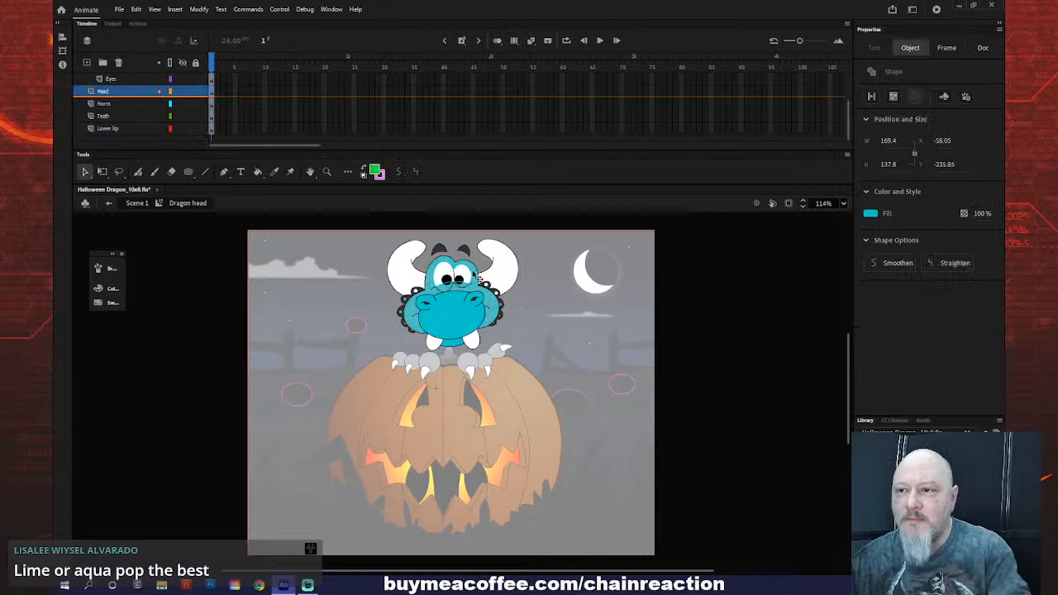
pyautogui.click(486, 308)
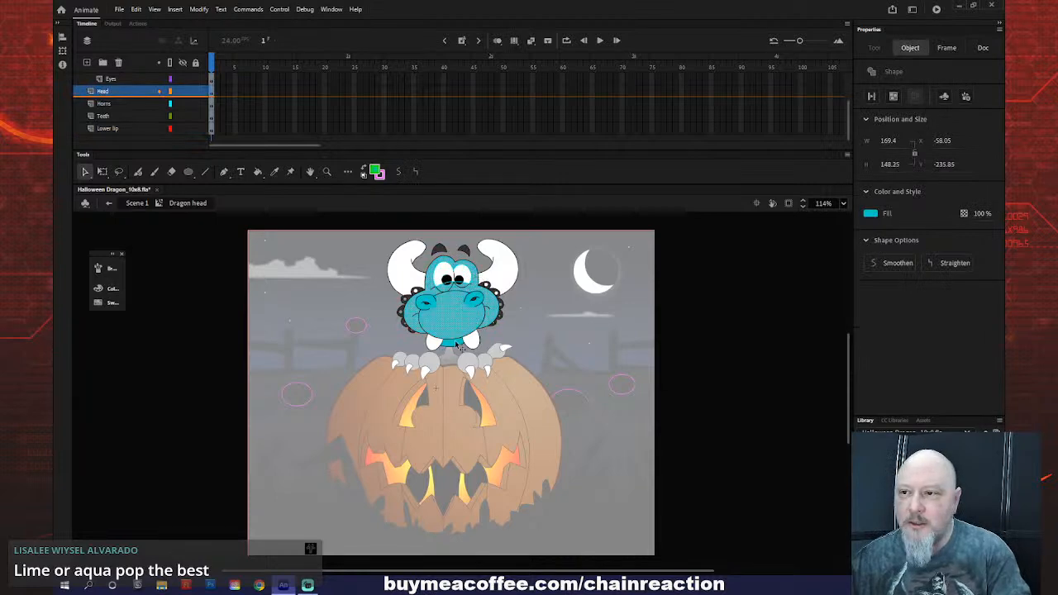
pyautogui.click(479, 301)
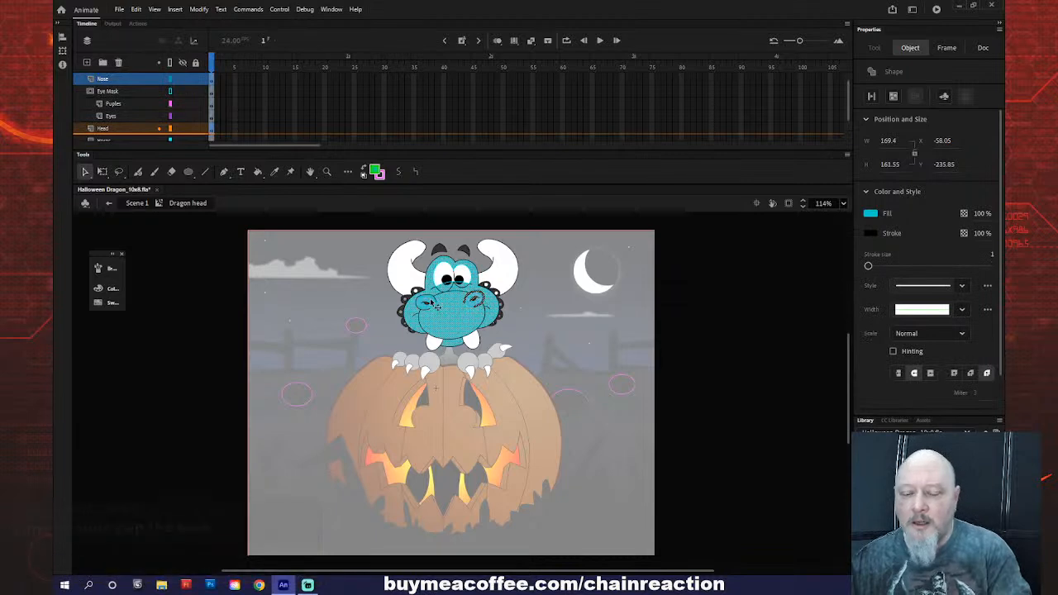
pyautogui.press('k')
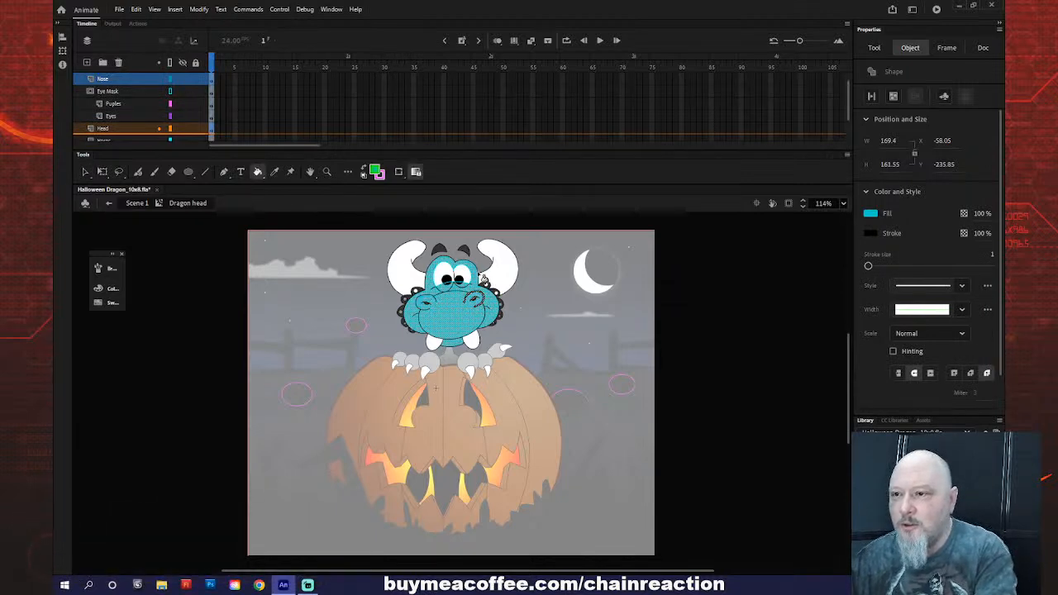
pyautogui.click(493, 299)
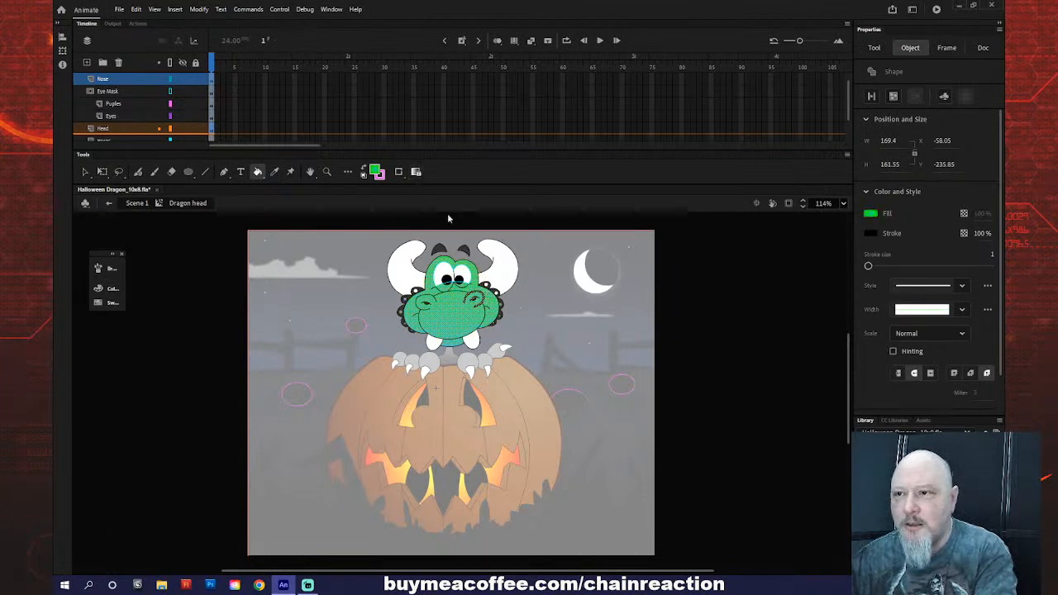
pyautogui.click(493, 298)
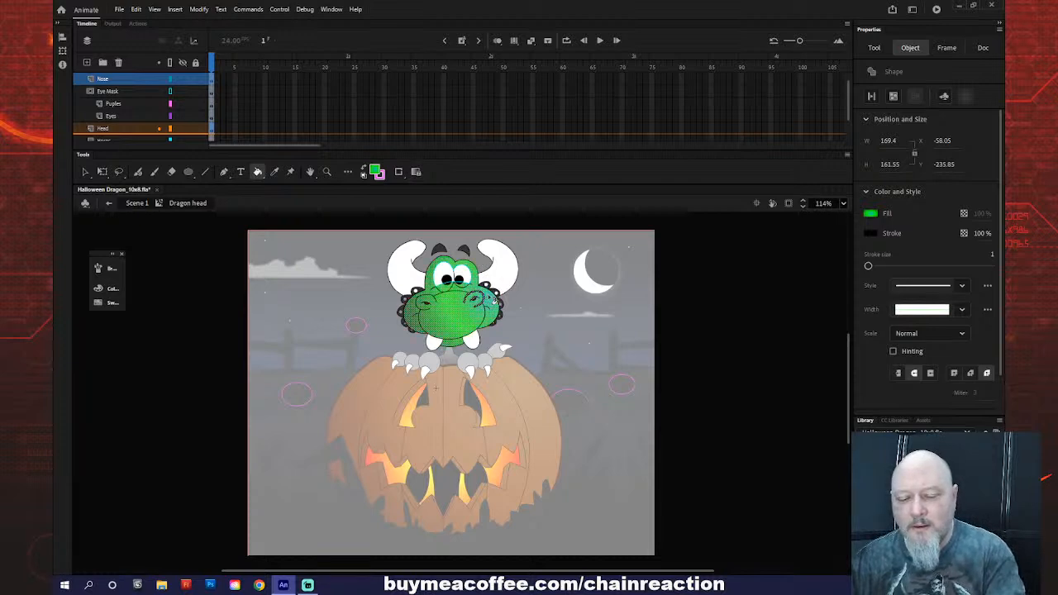
# - Enlarge the head's radial gradient with Gradient Transform and shift its centre up beside the eye nearer the moon
pyautogui.press('f')
pyautogui.click(488, 294)
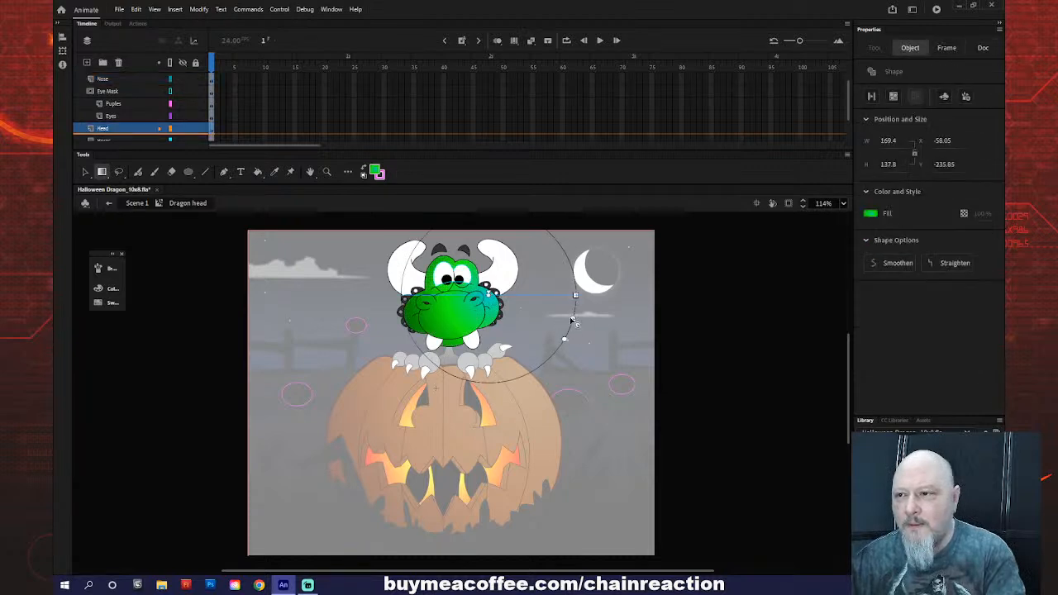
pyautogui.moveTo(573, 332); pyautogui.dragTo(609, 346)
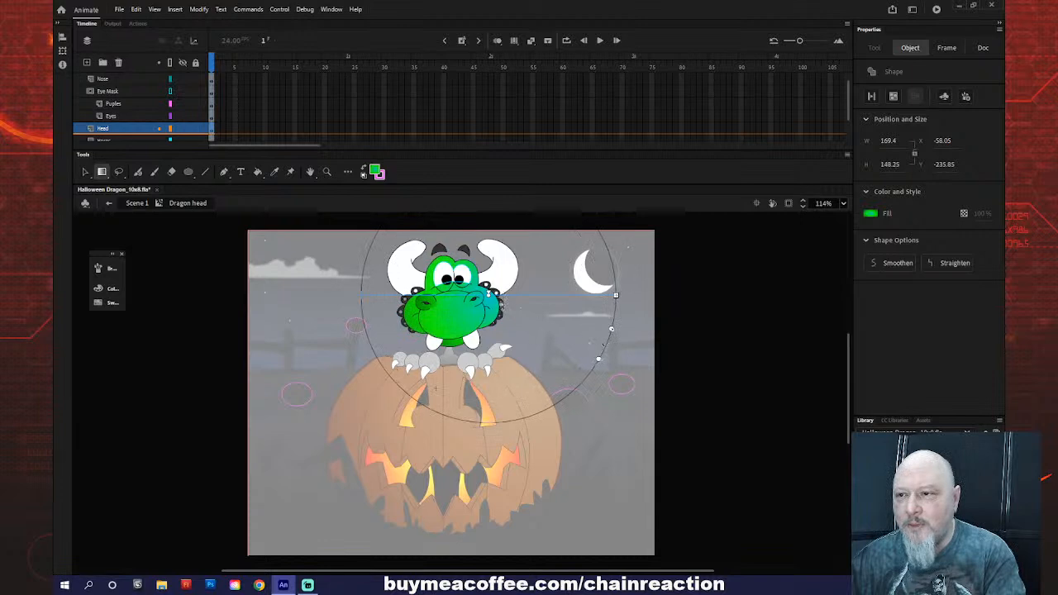
pyautogui.moveTo(488, 294); pyautogui.dragTo(479, 284)
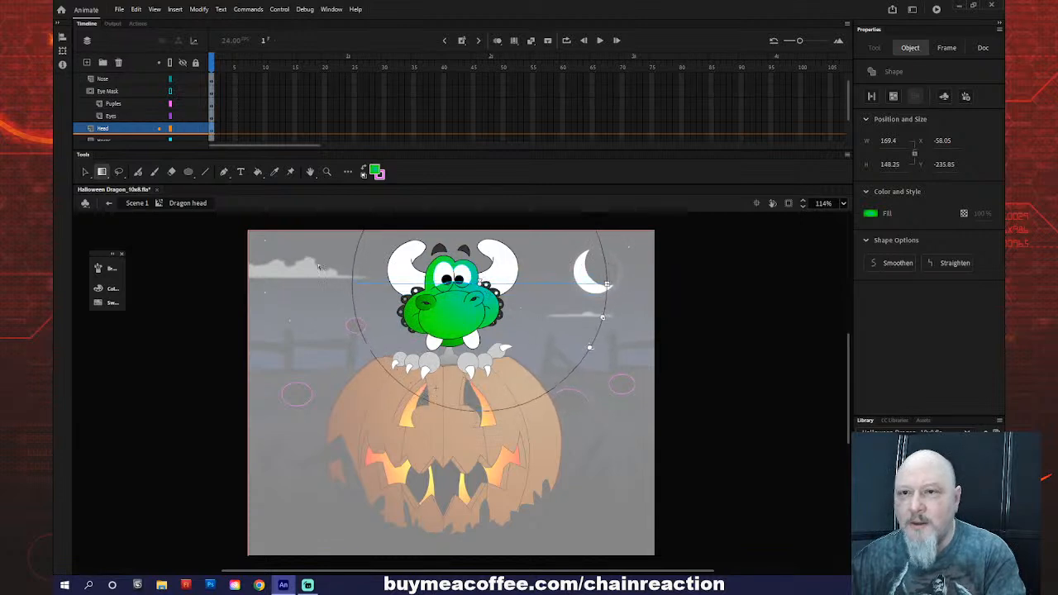
# - Return to Scene 1, lock the Dragon Head layer to view the gradient against the night scene, and unlock it again
pyautogui.click(110, 203)
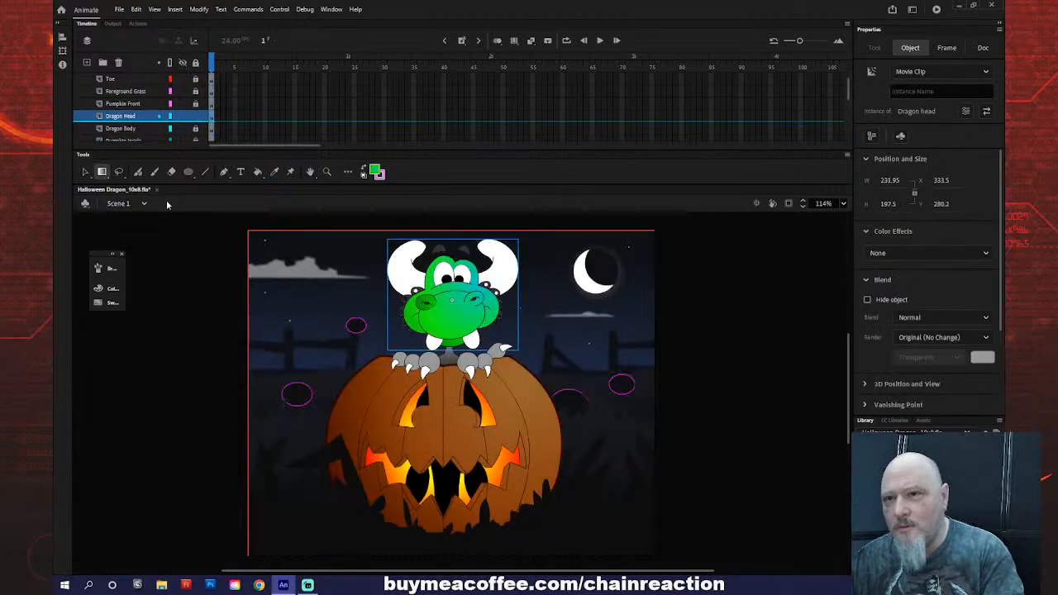
pyautogui.click(196, 117)
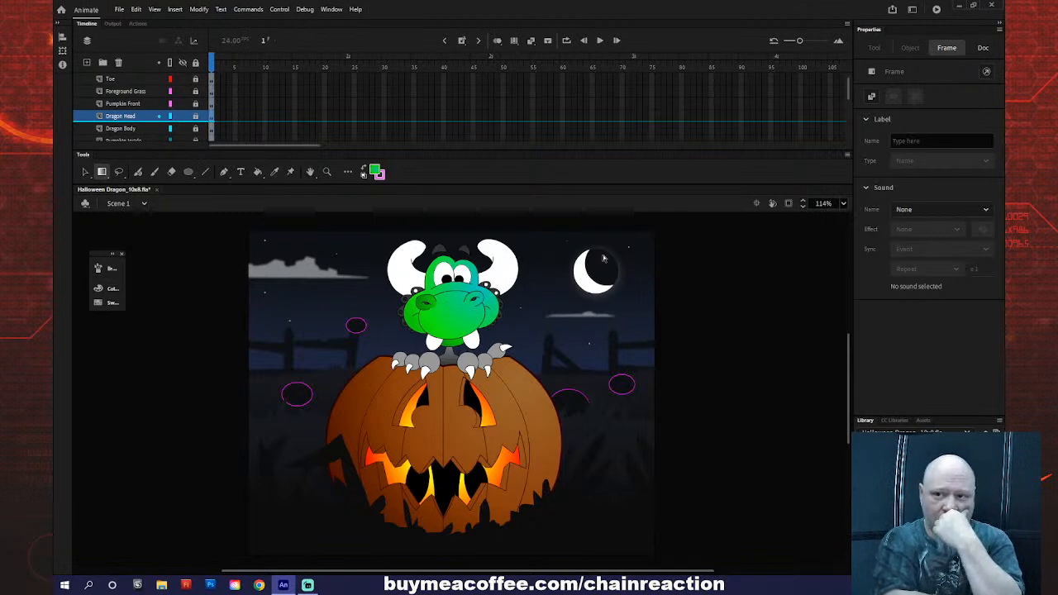
pyautogui.click(196, 117)
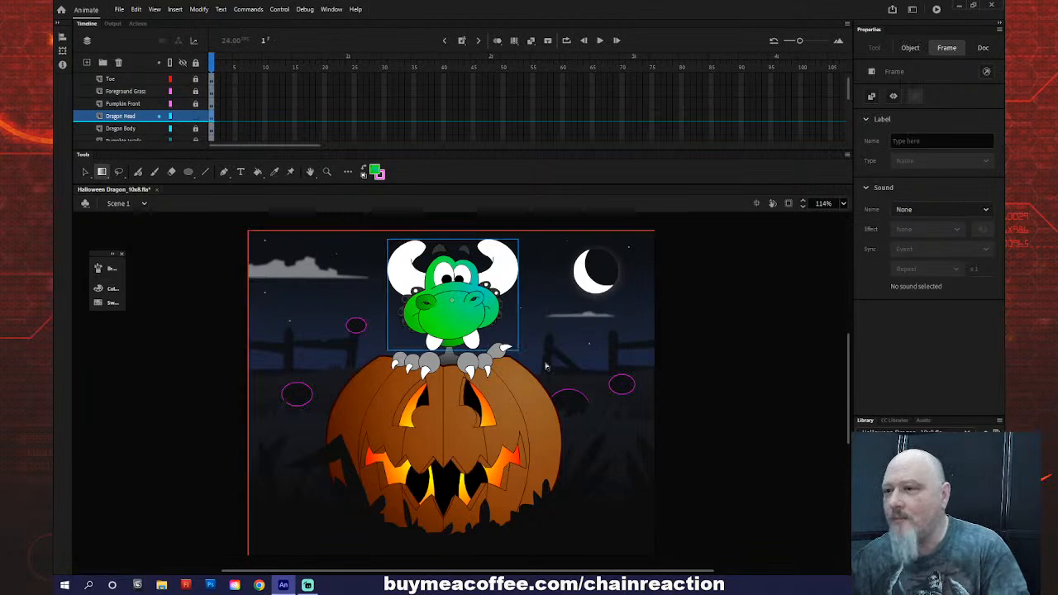
# - Set the saturation of the dragon head's Adjust Color filter to -35 and deselect the head
pyautogui.press('v')
pyautogui.scroll(-3, 943, 392)
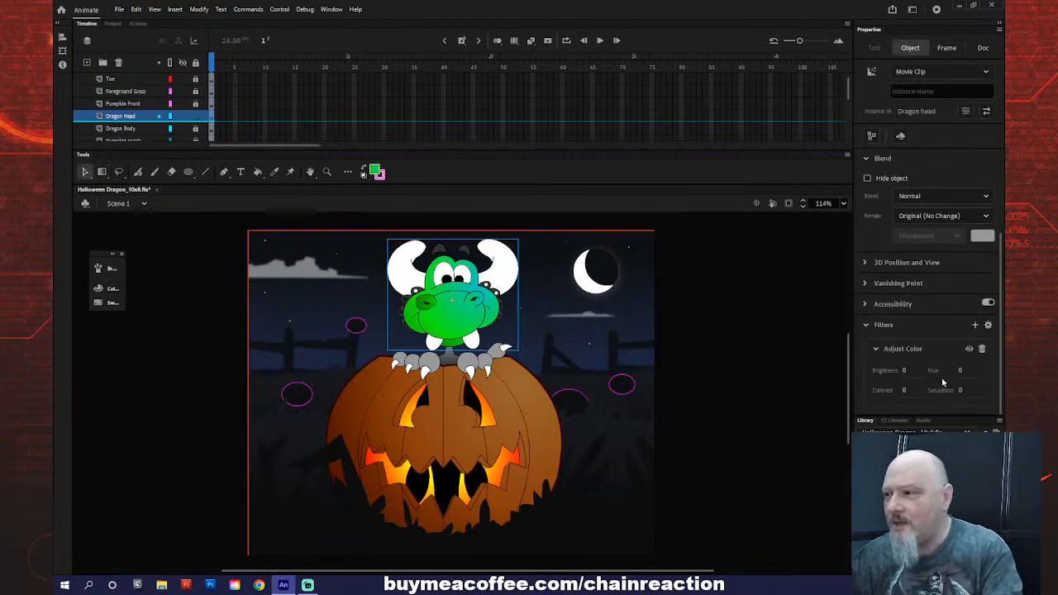
pyautogui.moveTo(961, 390)
pyautogui.mouseDown()
pyautogui.moveTo(935, 390)
pyautogui.moveTo(944, 391)
pyautogui.mouseUp()
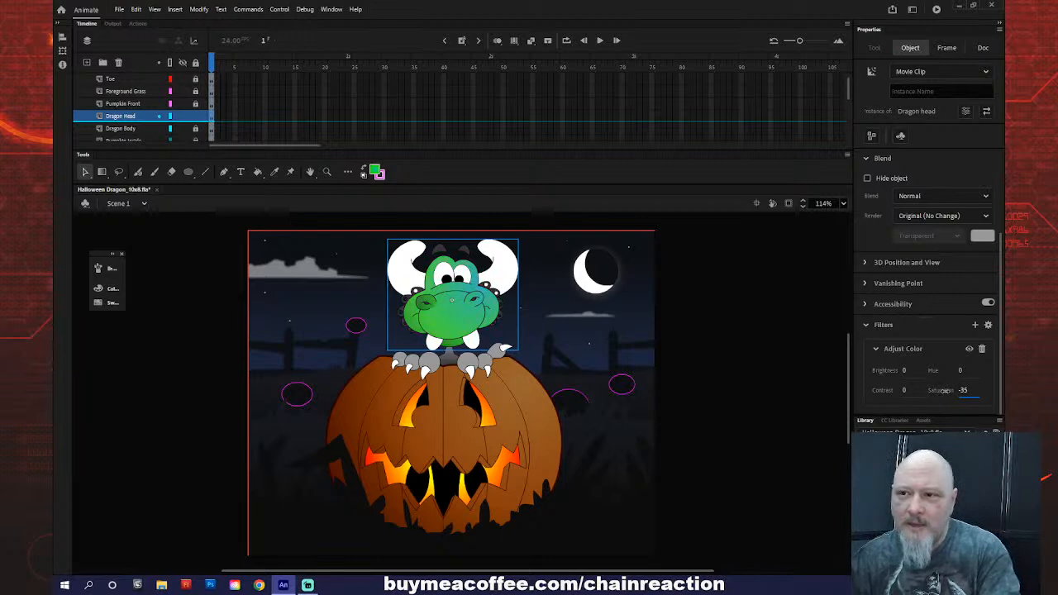
pyautogui.click(788, 424)
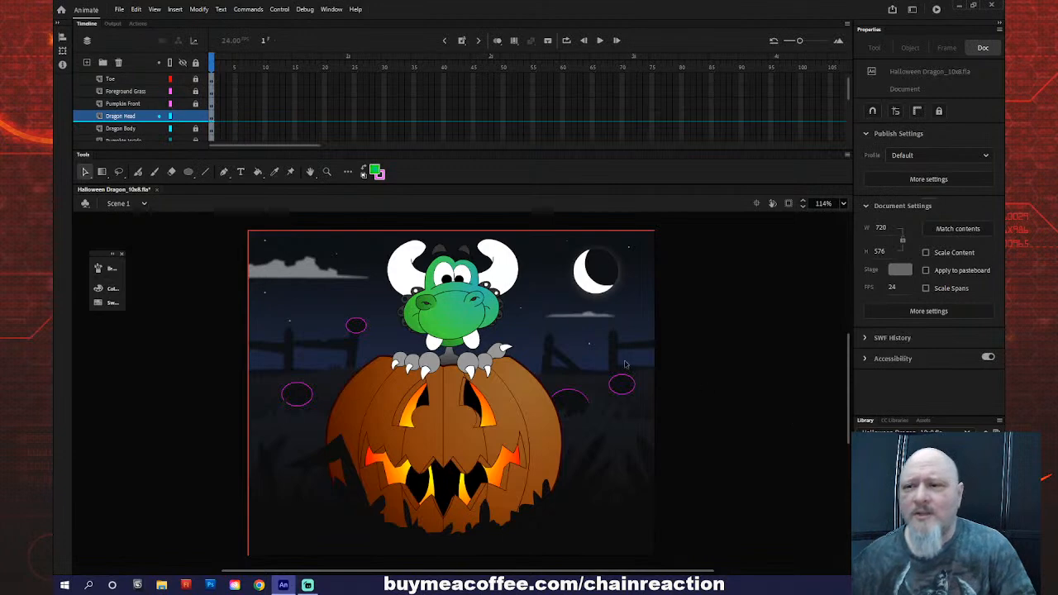
# - Reopen the Dragon head symbol and fill the dark nostril on the green side with the muzzle's sampled gradient
pyautogui.doubleClick(467, 321)
pyautogui.click(477, 326)
pyautogui.click(555, 360)
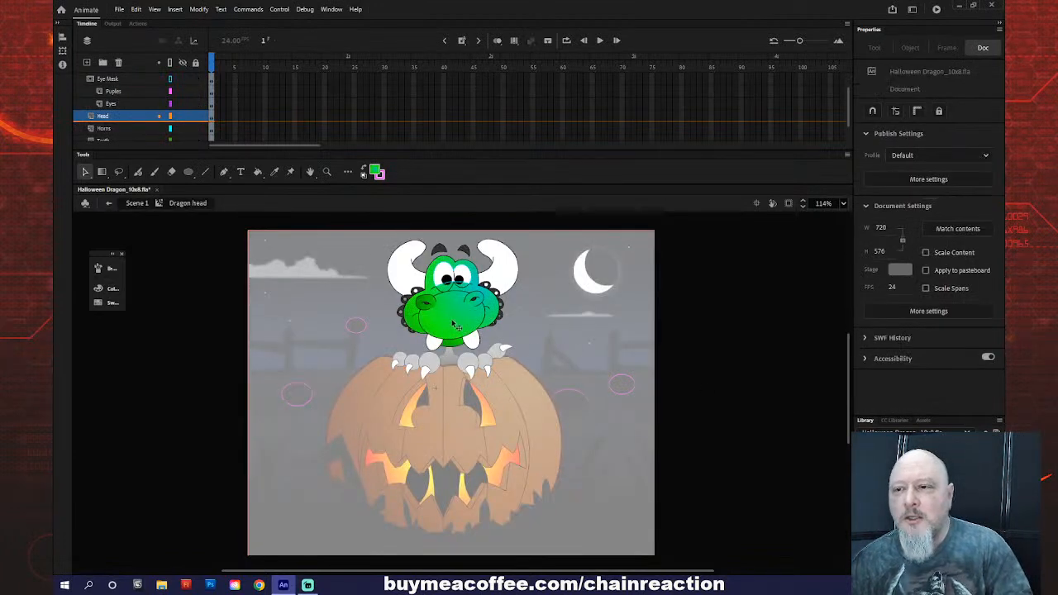
pyautogui.press('i')
pyautogui.press('v')
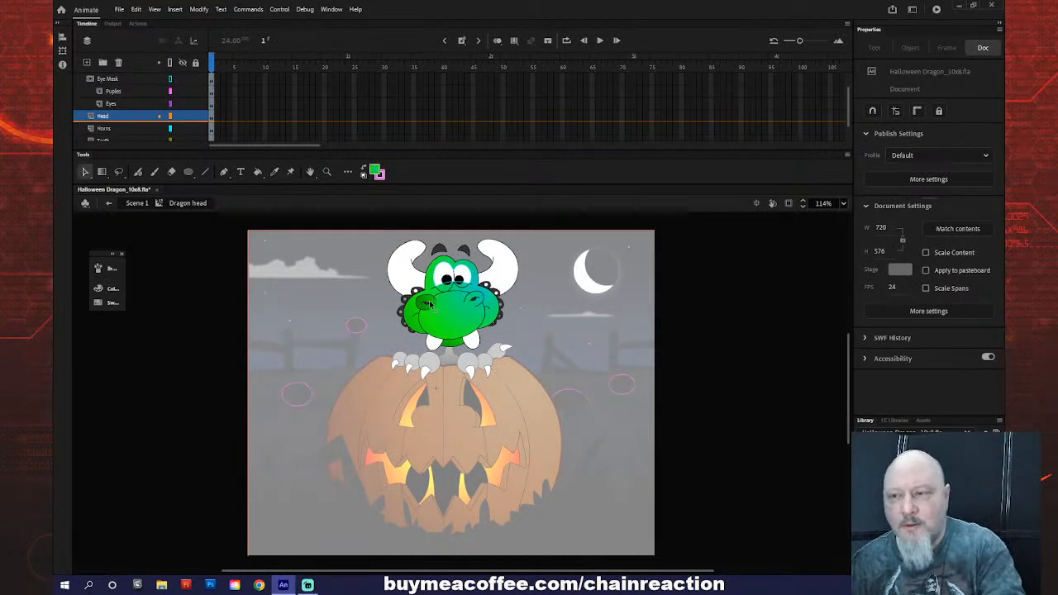
pyautogui.click(428, 302)
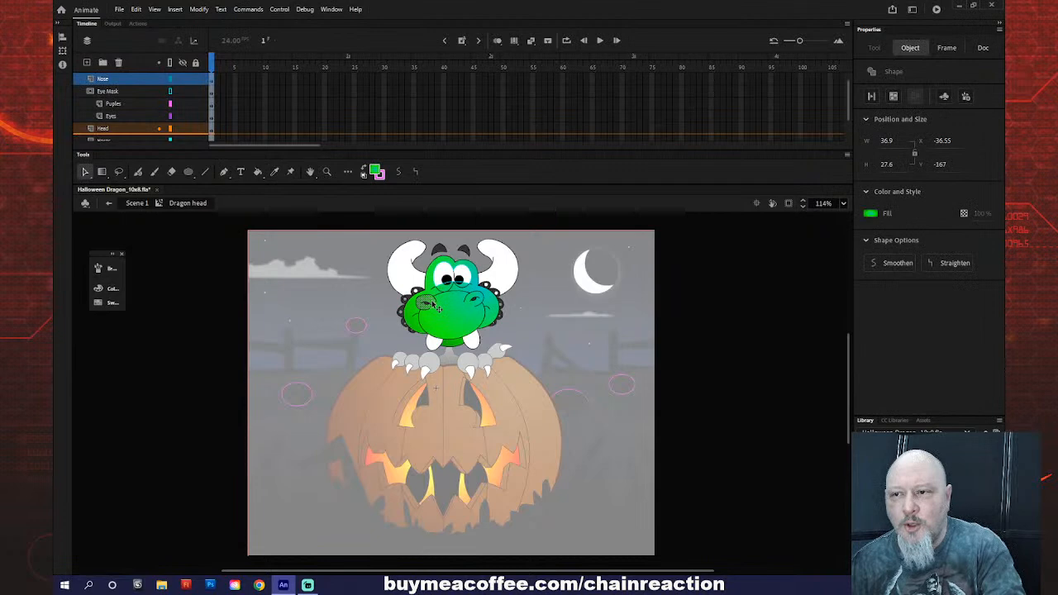
pyautogui.press('i')
pyautogui.click(463, 313)
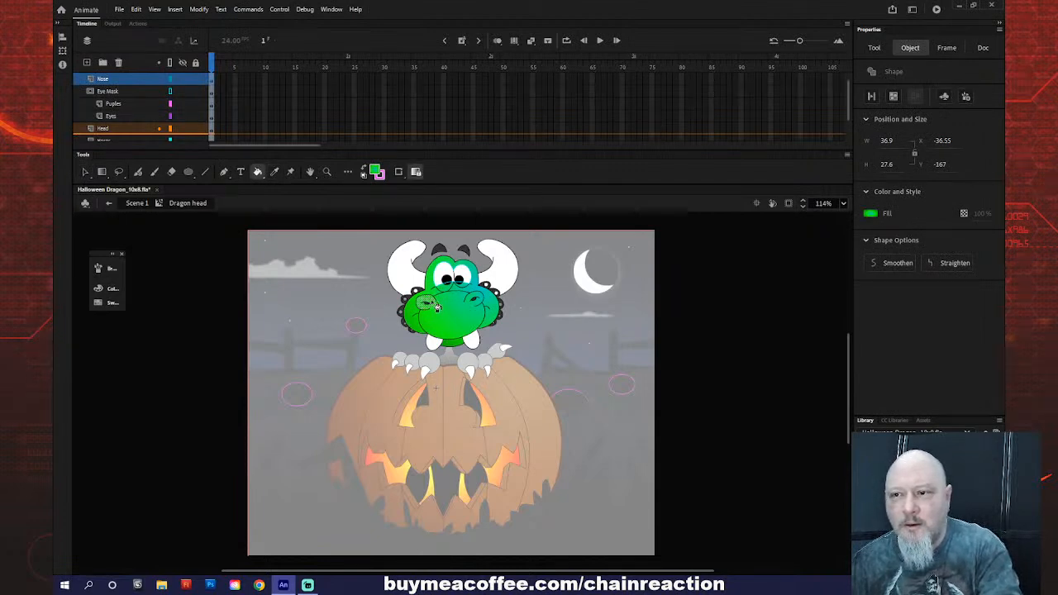
# - Return to Scene 1, unlock the Toe layer and open the Toes symbol for editing
pyautogui.click(109, 203)
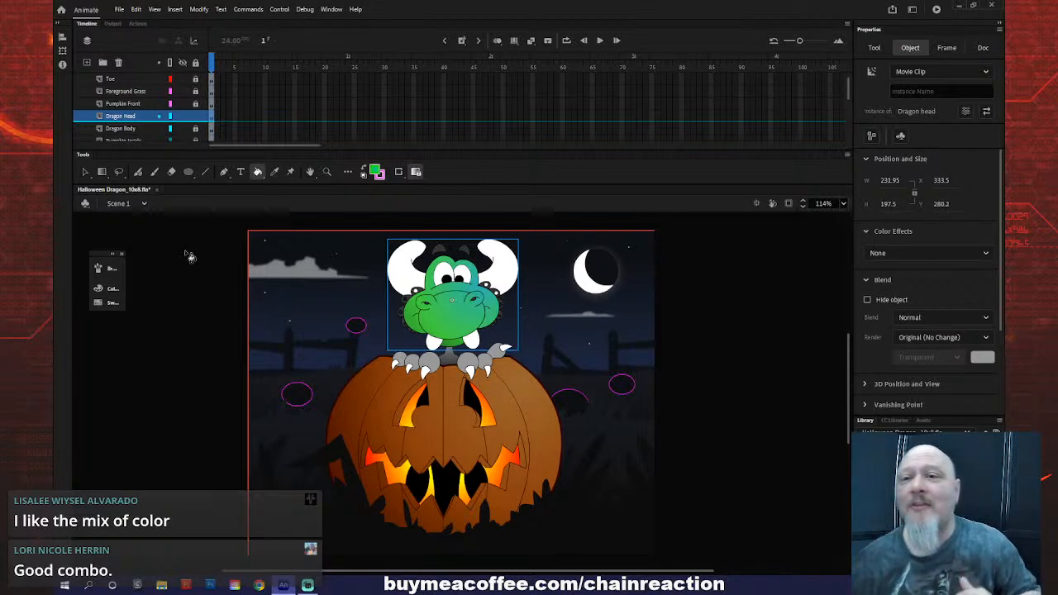
pyautogui.click(196, 80)
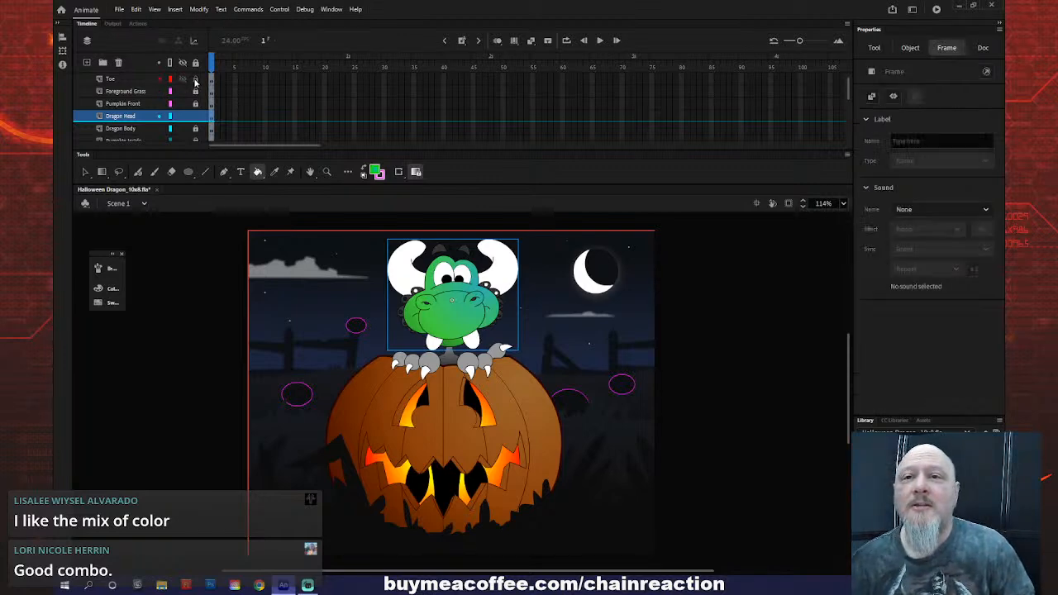
pyautogui.click(428, 369)
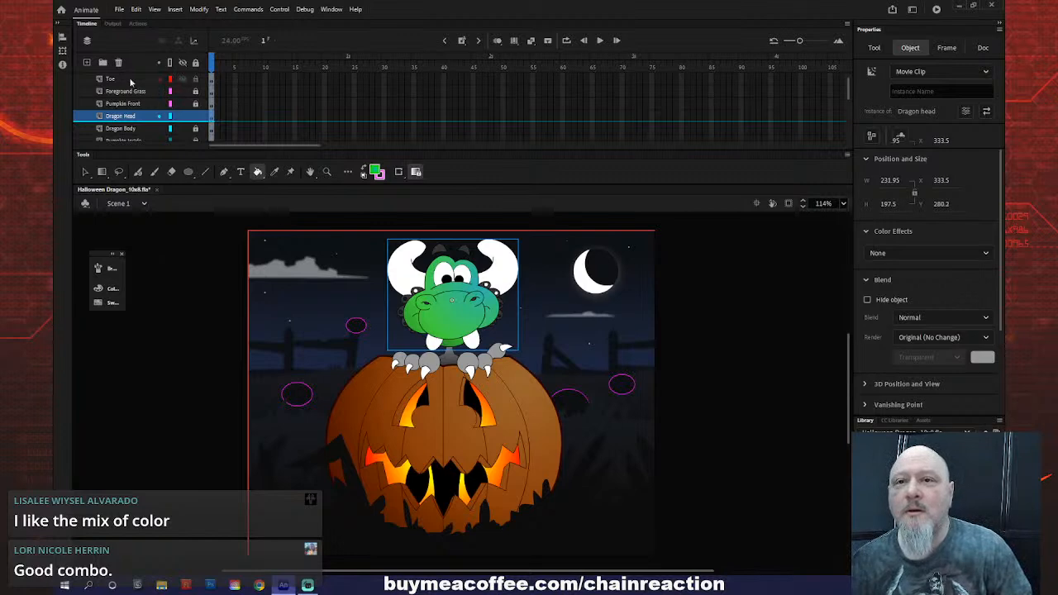
pyautogui.click(132, 80)
pyautogui.click(467, 366)
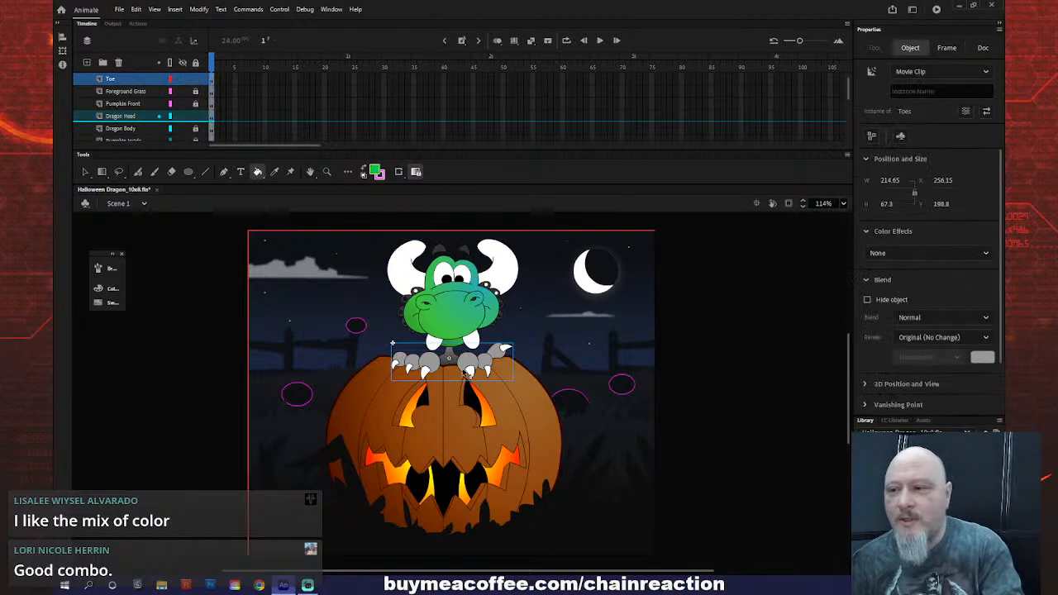
pyautogui.press('v')
pyautogui.doubleClick(469, 370)
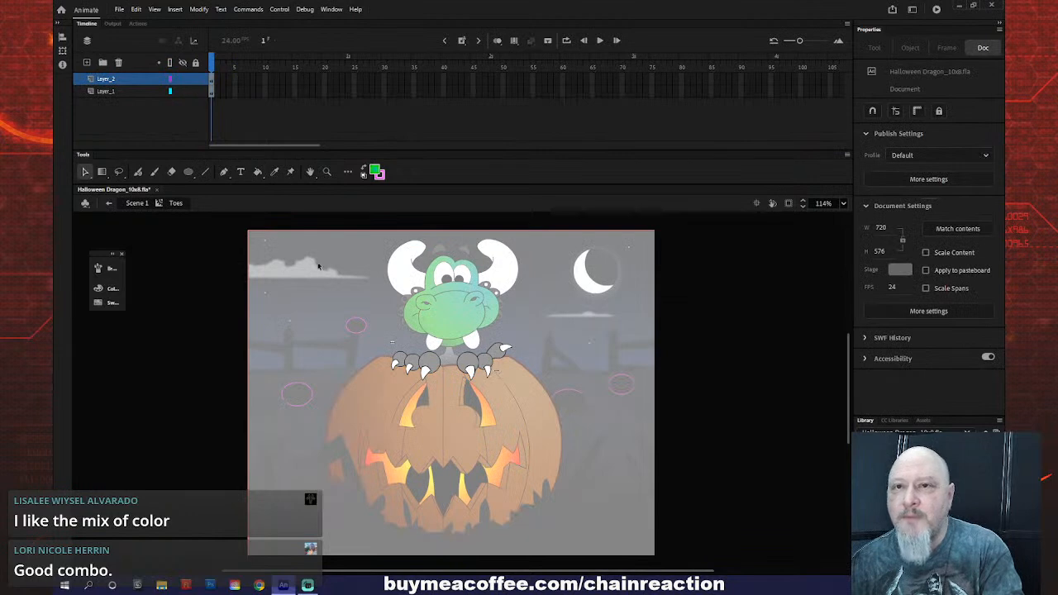
# - Select the grey toe shapes of both feet, leaving out the claws, and fill them with the aqua-to-green gradient
pyautogui.click(406, 364)
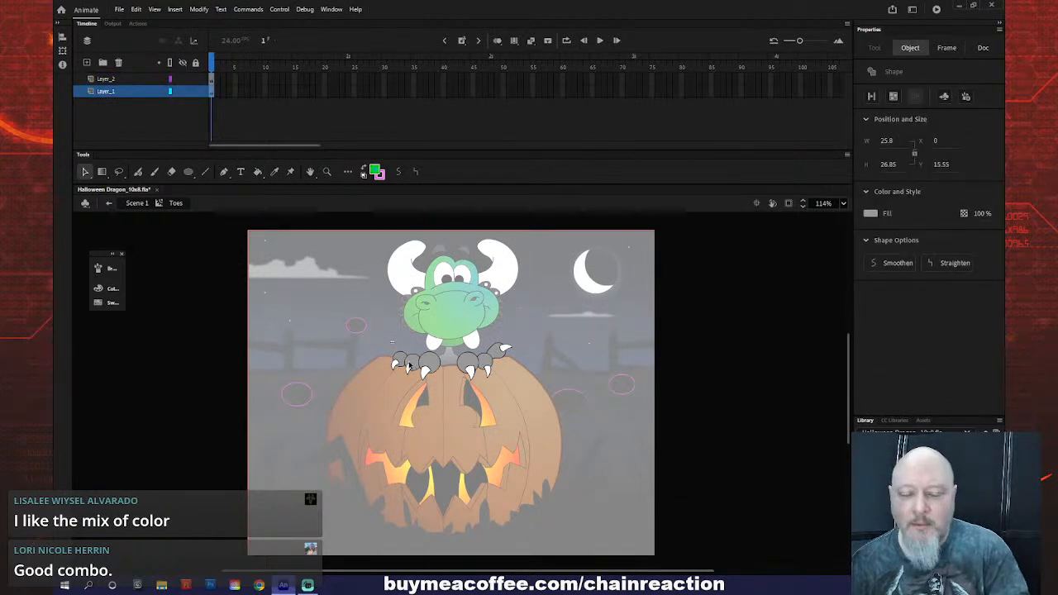
pyautogui.keyDown('shift'); pyautogui.click(416, 364); pyautogui.keyUp('shift')
pyautogui.keyDown('shift'); pyautogui.click(428, 362); pyautogui.keyUp('shift')
pyautogui.keyDown('shift'); pyautogui.click(470, 361); pyautogui.keyUp('shift')
pyautogui.keyDown('shift'); pyautogui.click(499, 351); pyautogui.keyUp('shift')
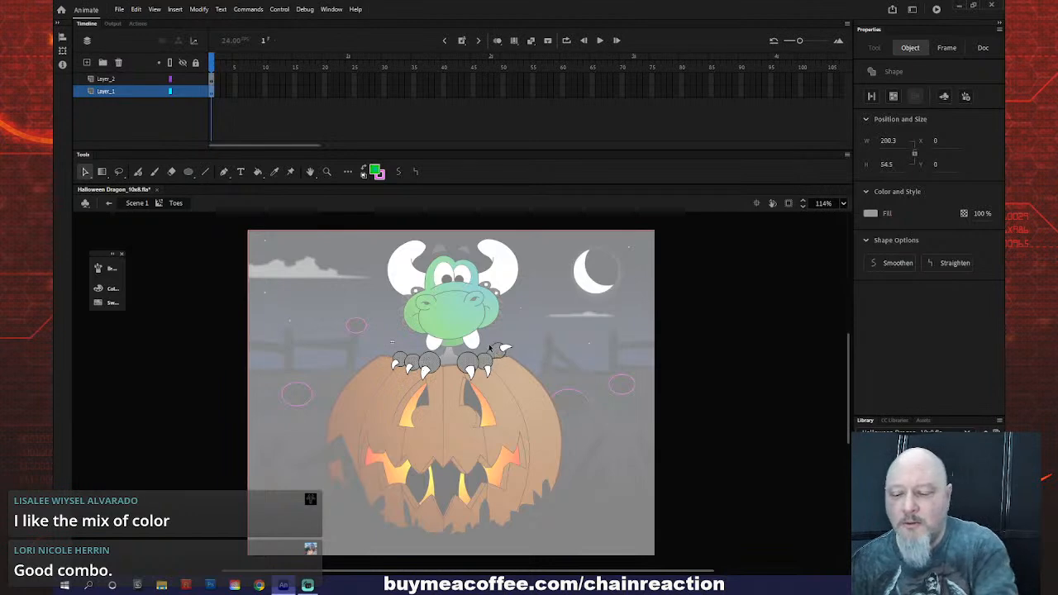
pyautogui.press('k')
pyautogui.click(501, 351)
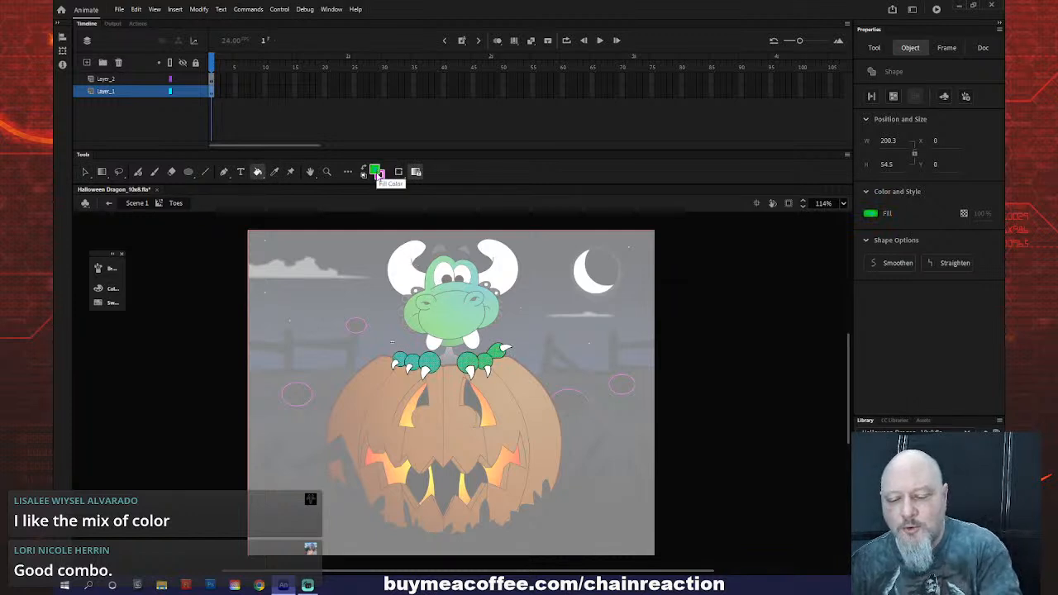
# - Check the toe gradient's placement and refill the toes with Lock Fill off, centring the aqua on the raised outer toe
pyautogui.press('f')
pyautogui.click(502, 354)
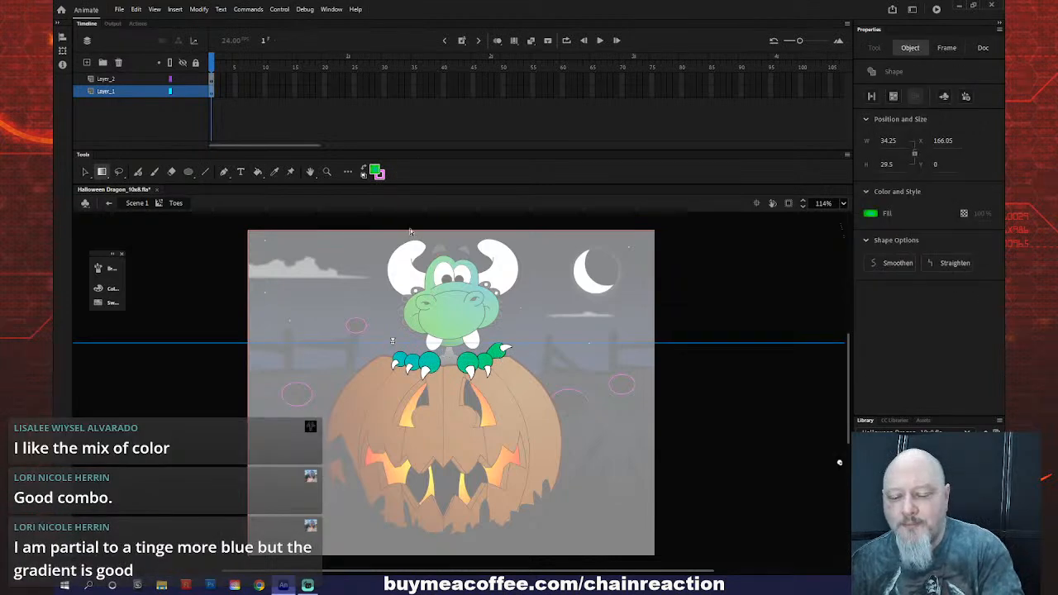
pyautogui.press('k')
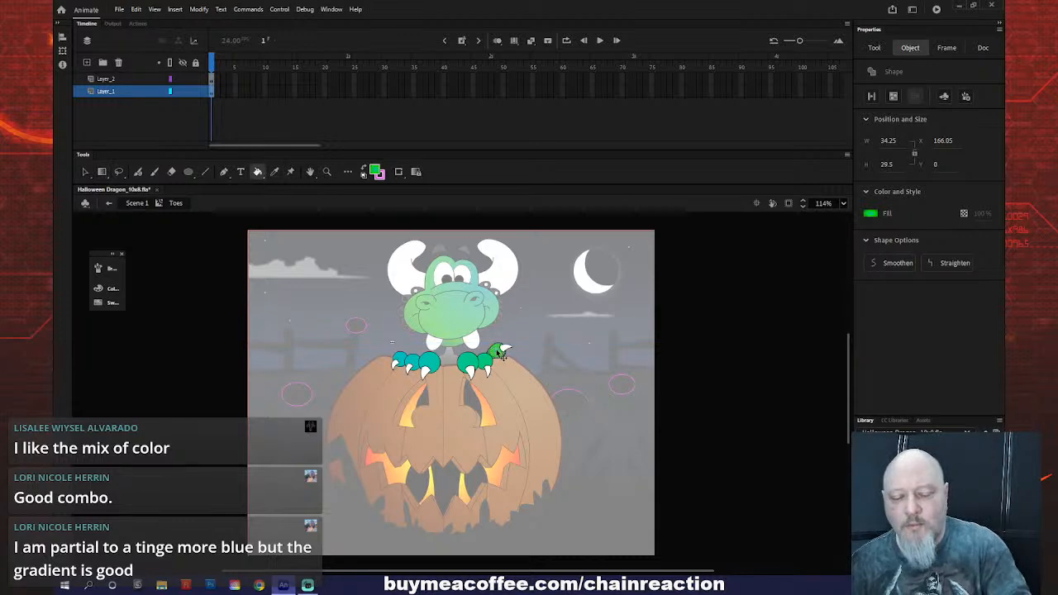
pyautogui.click(543, 361)
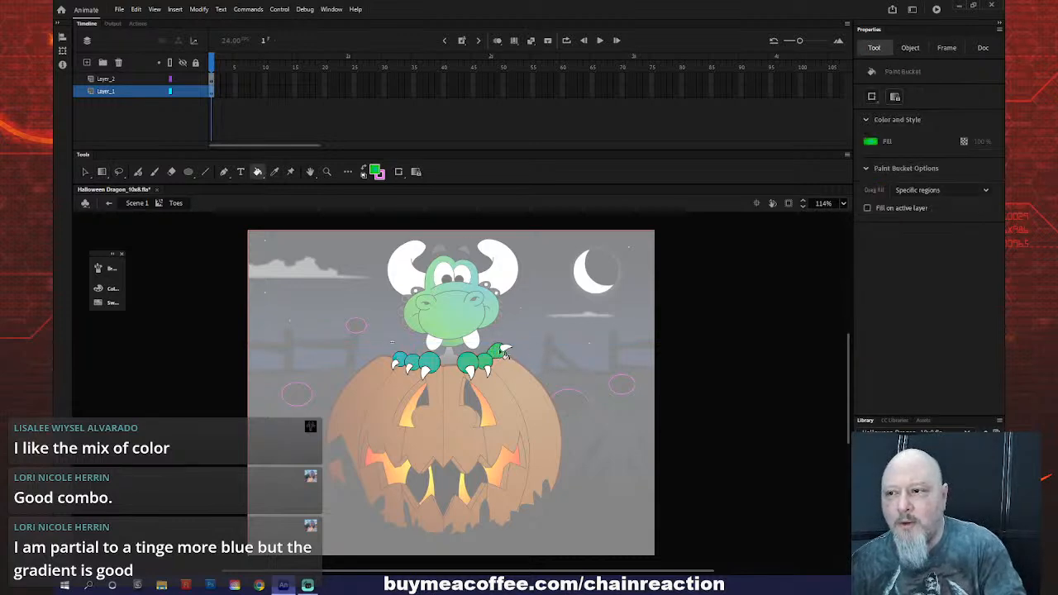
pyautogui.click(506, 354)
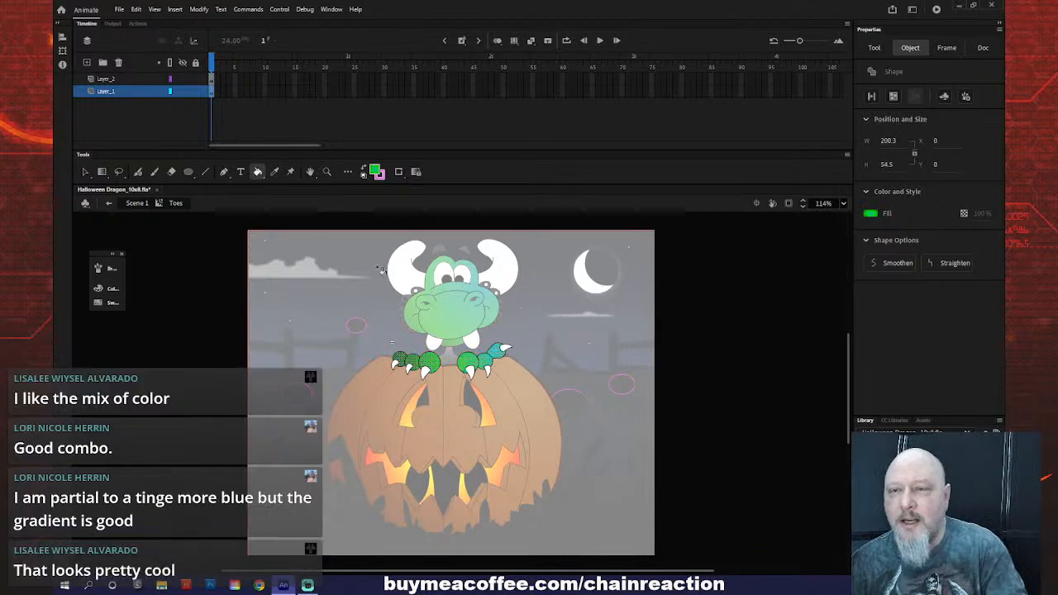
# - Return to Scene 1 and select the Dragon head instance
pyautogui.click(108, 203)
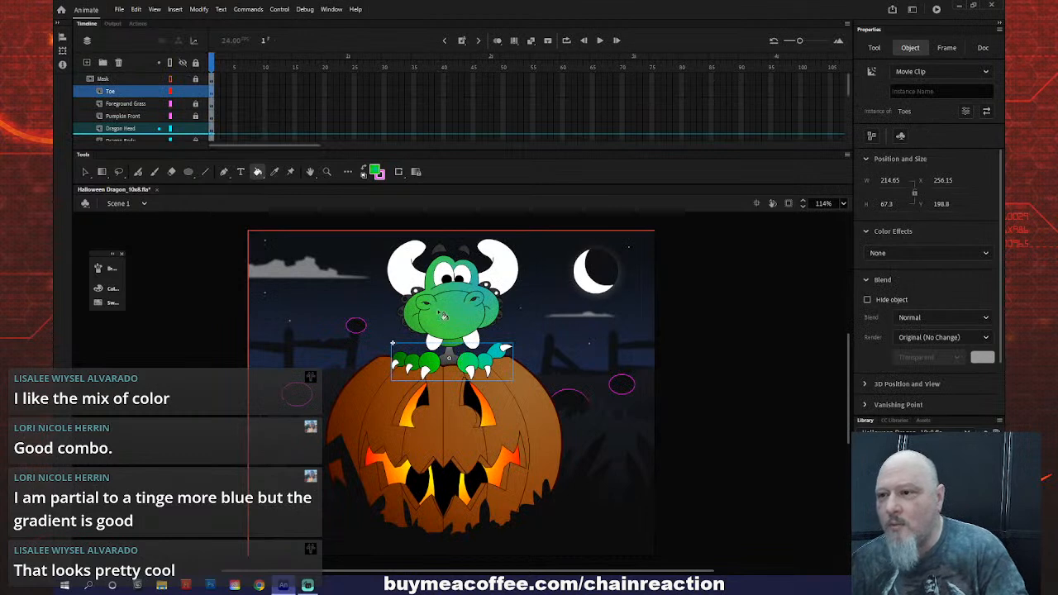
pyautogui.press('v')
pyautogui.click(441, 315)
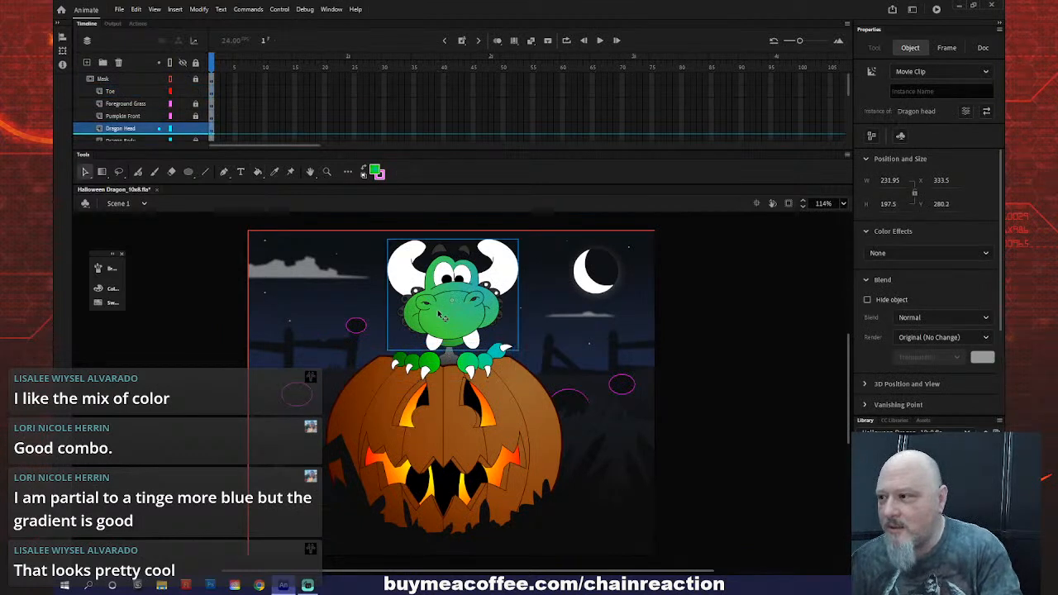
# - Try the Multiply blend mode on the Dragon head instance and set its blending back to Normal
pyautogui.scroll(-3, 836, 317)
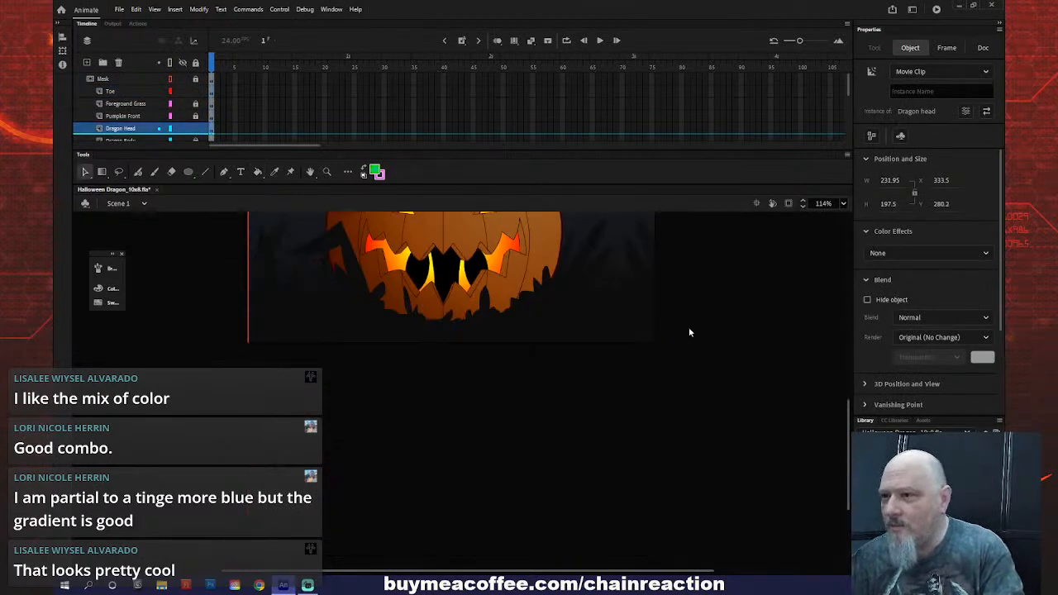
pyautogui.scroll(4, 689, 330)
pyautogui.scroll(-3, 905, 322)
pyautogui.scroll(-3, 912, 364)
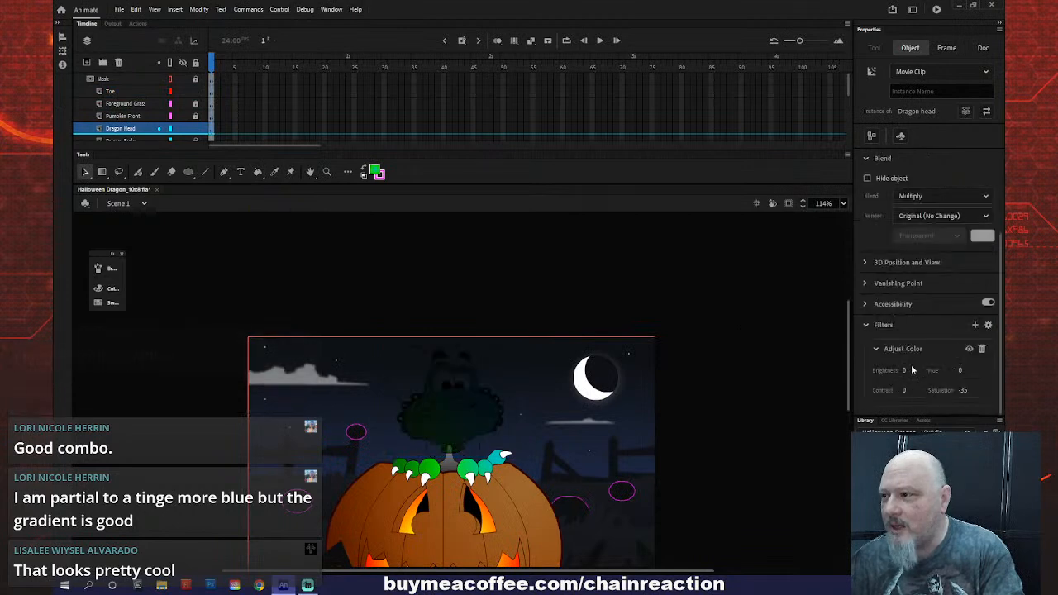
pyautogui.scroll(-3, 676, 409)
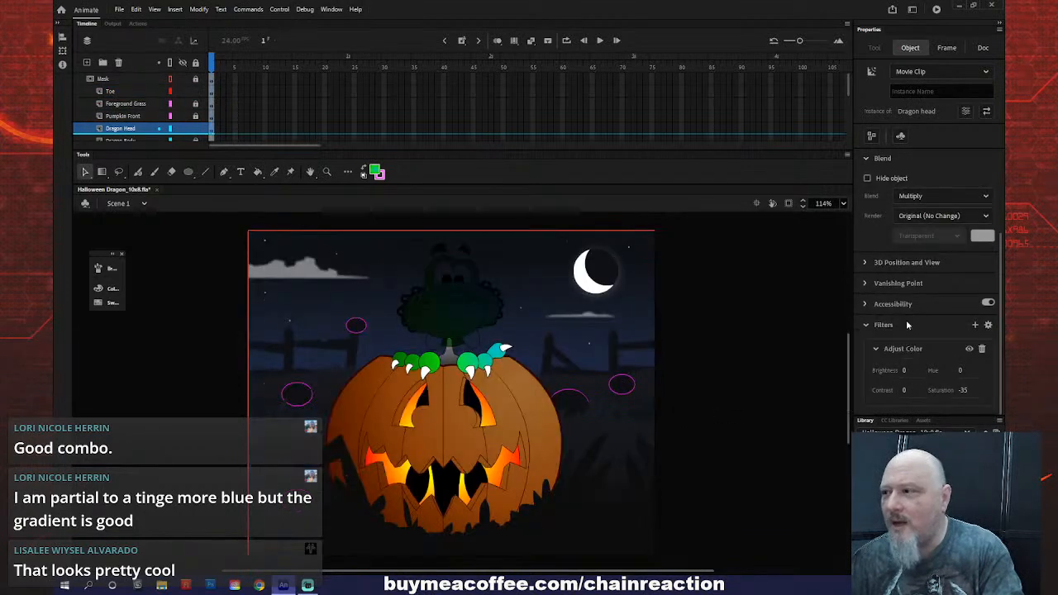
pyautogui.click(950, 196)
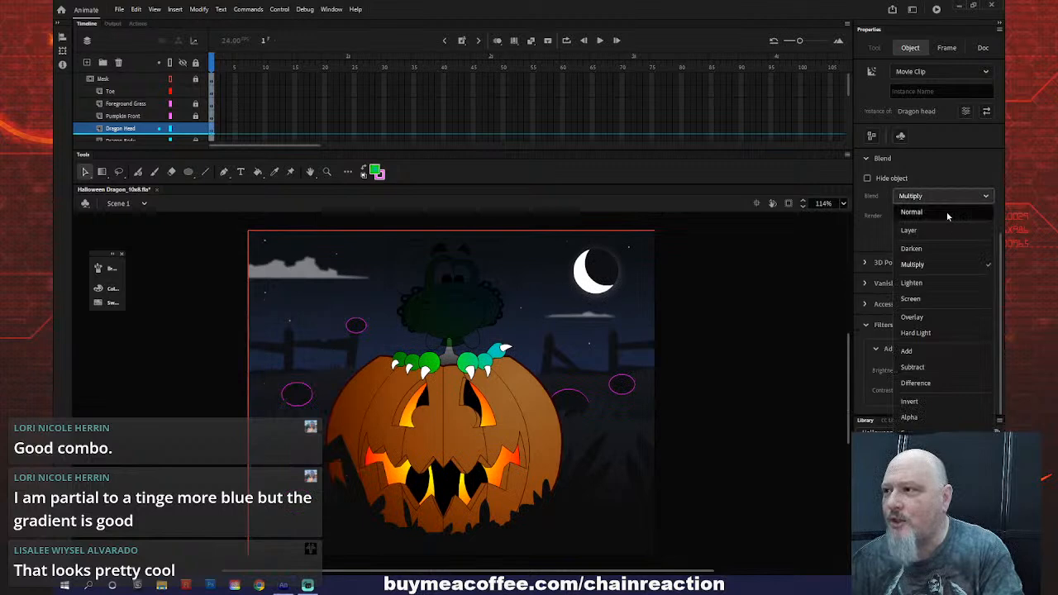
pyautogui.click(948, 215)
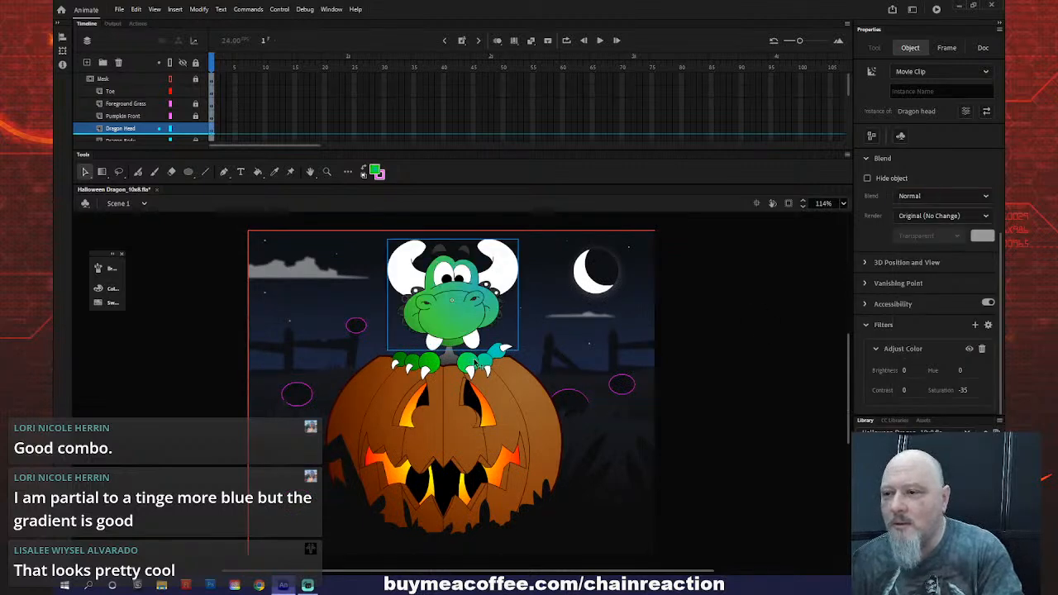
# - Add an Adjust Color filter to the Toes instance with a saturation of -35
pyautogui.click(479, 366)
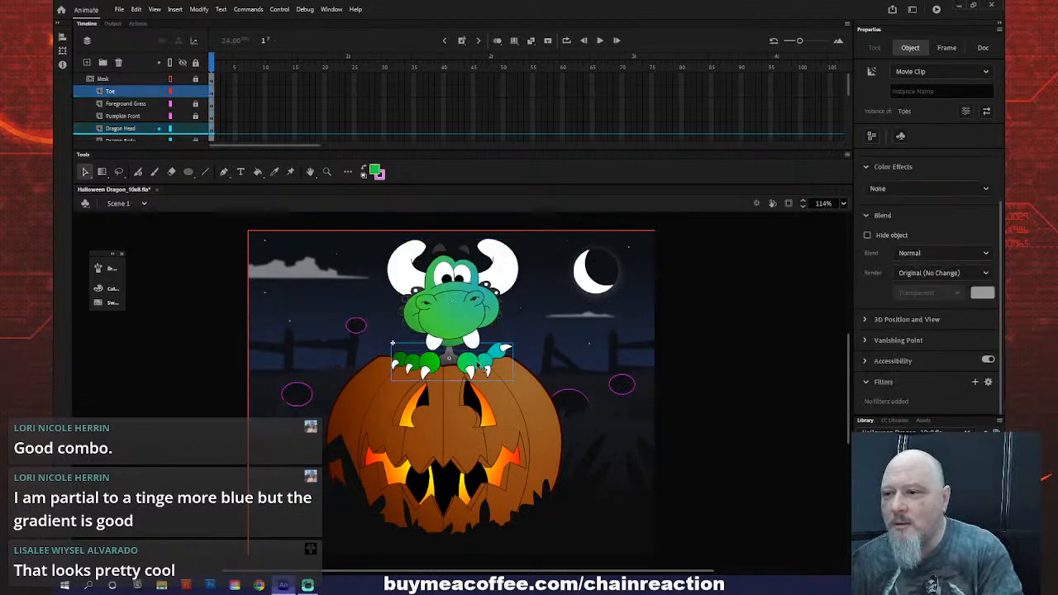
pyautogui.click(975, 383)
pyautogui.click(970, 413)
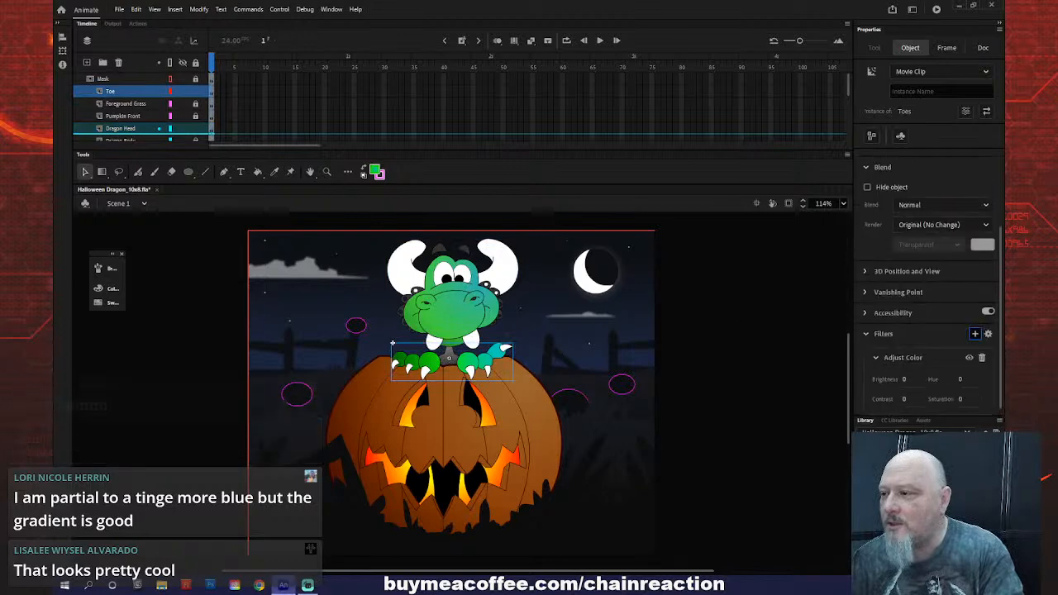
pyautogui.click(961, 399)
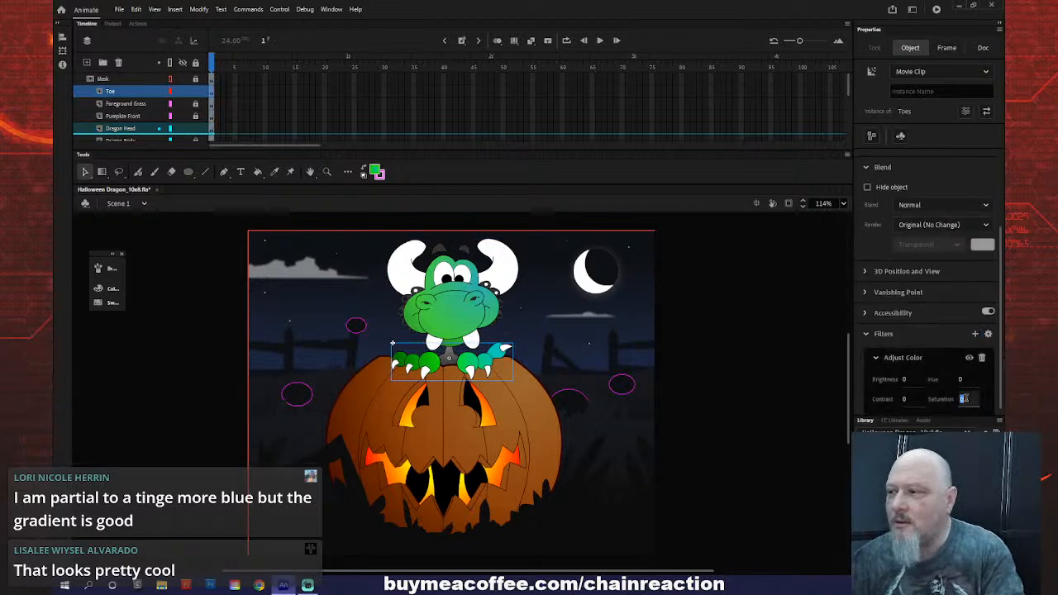
pyautogui.write('-')
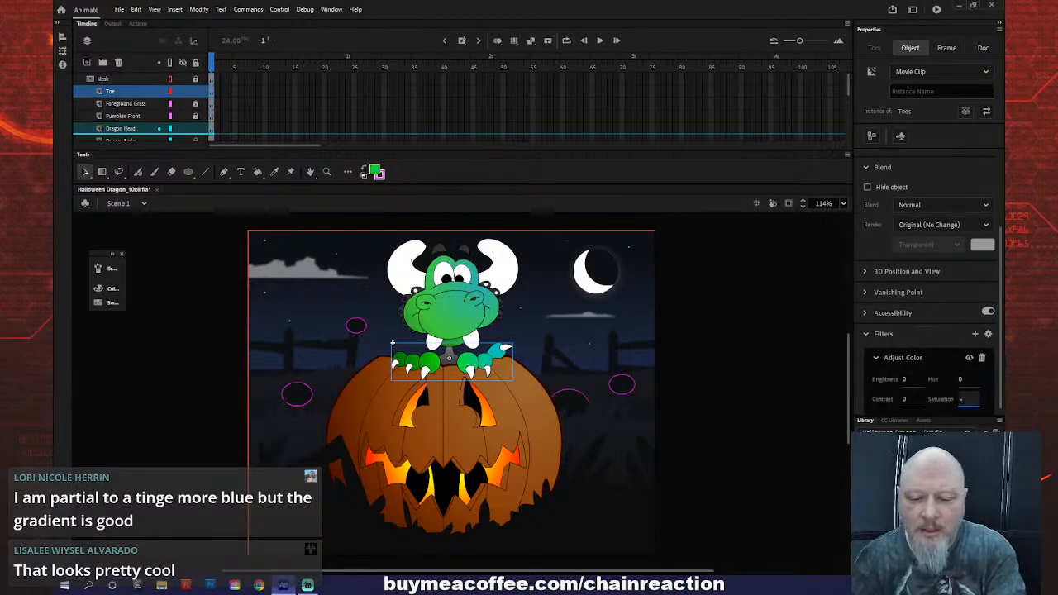
pyautogui.write('35')
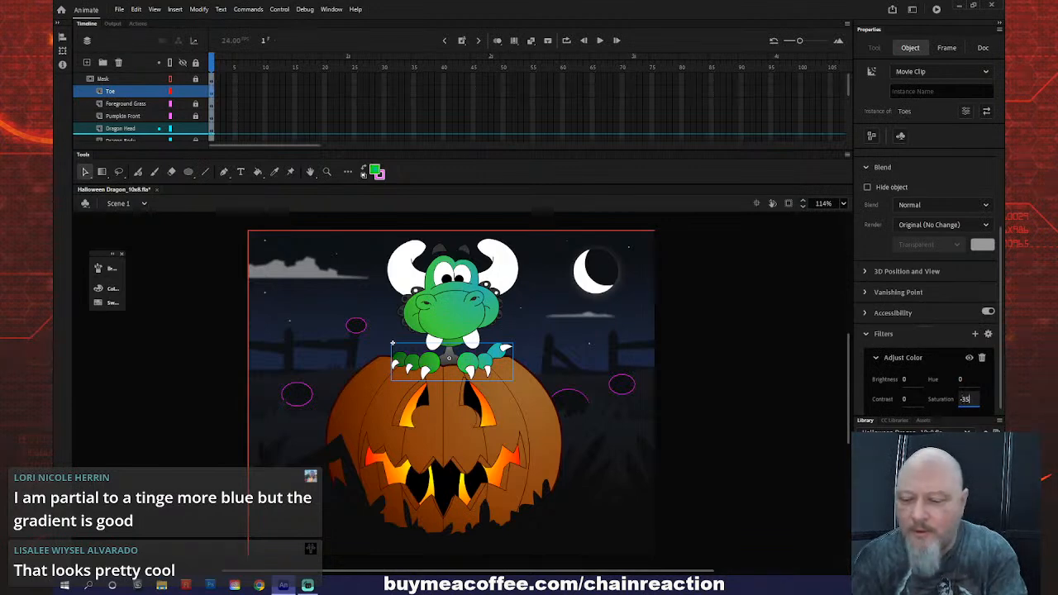
pyautogui.click(743, 431)
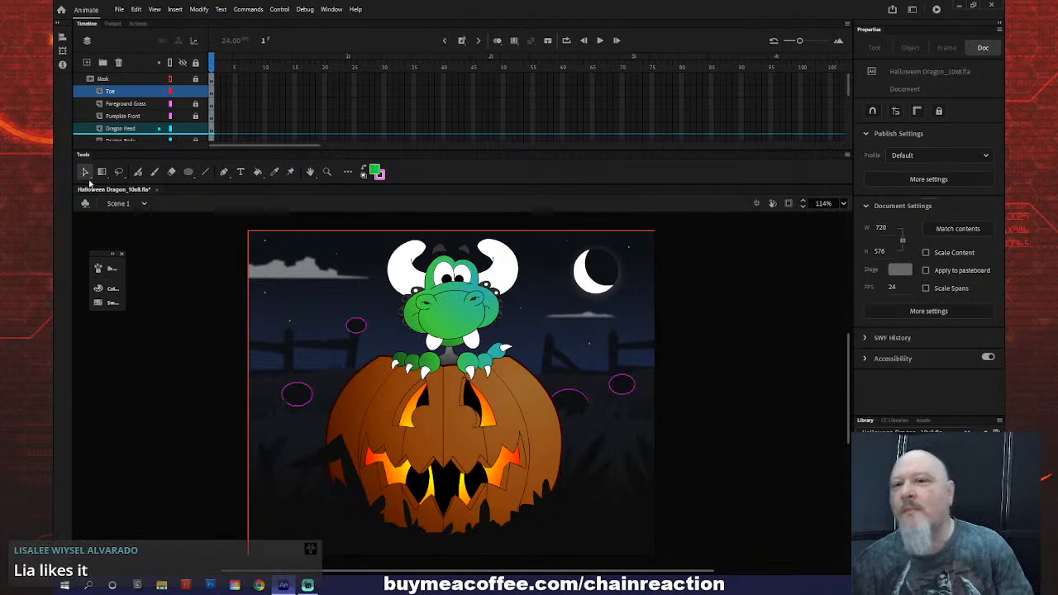
# - Open the Dragon head symbol for editing and mix a tan fill colour, #AC845B
pyautogui.click(453, 320)
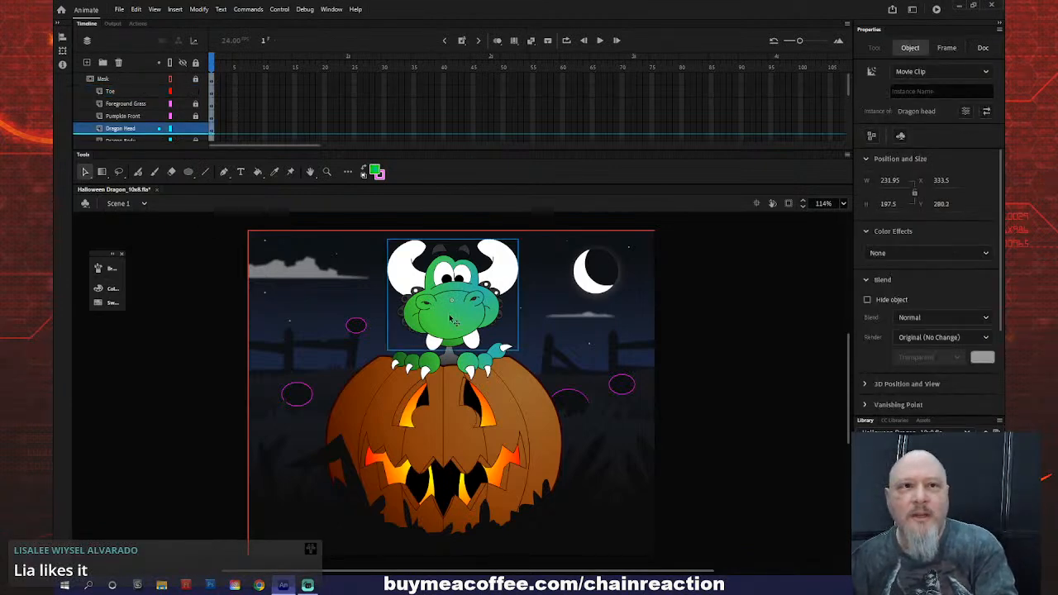
pyautogui.doubleClick(453, 320)
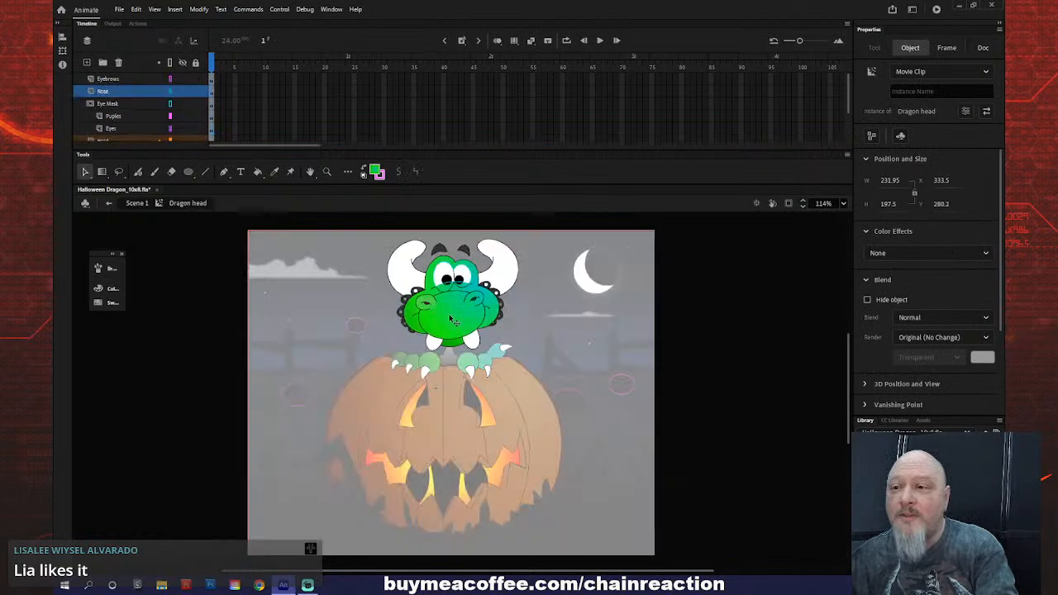
pyautogui.click(711, 372)
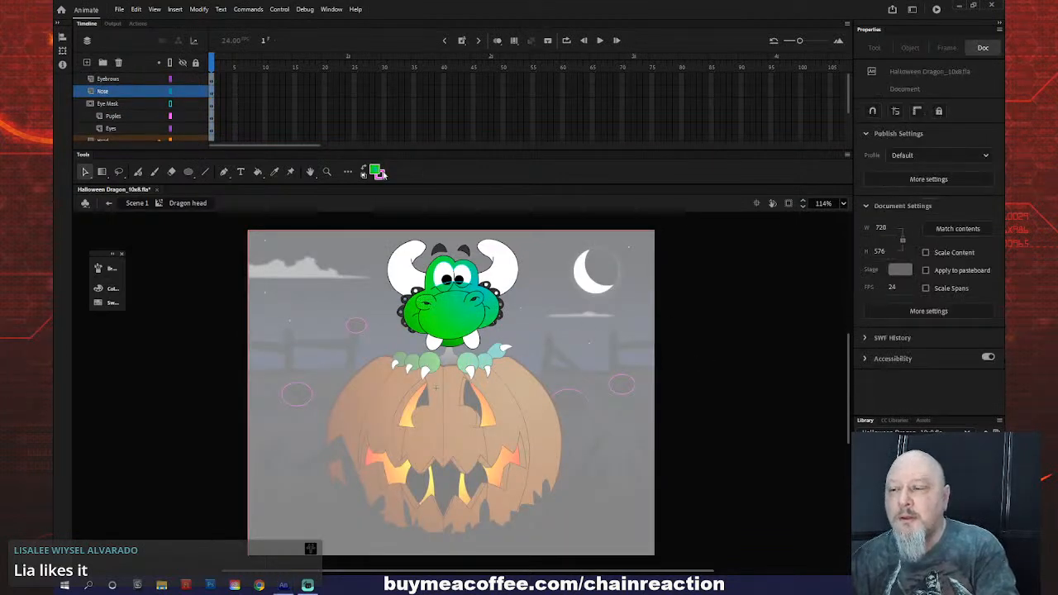
pyautogui.click(380, 172)
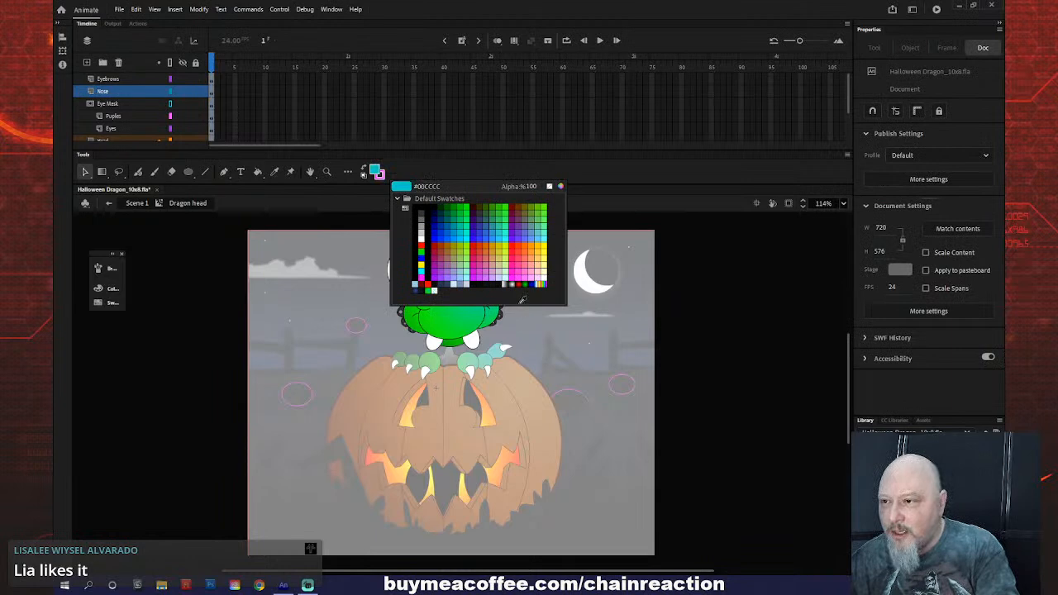
pyautogui.click(520, 205)
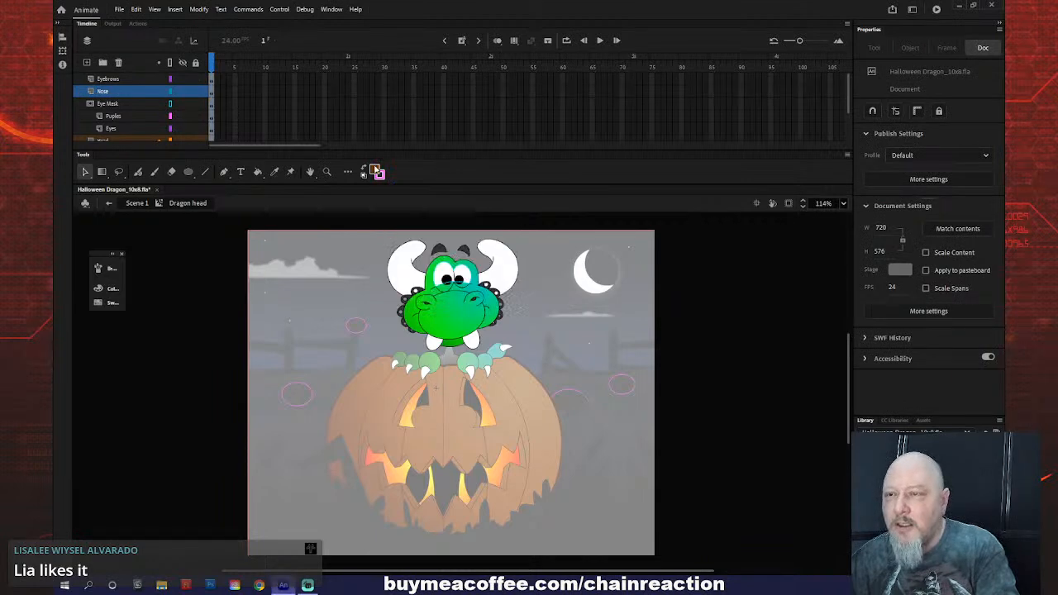
pyautogui.click(377, 171)
pyautogui.click(560, 186)
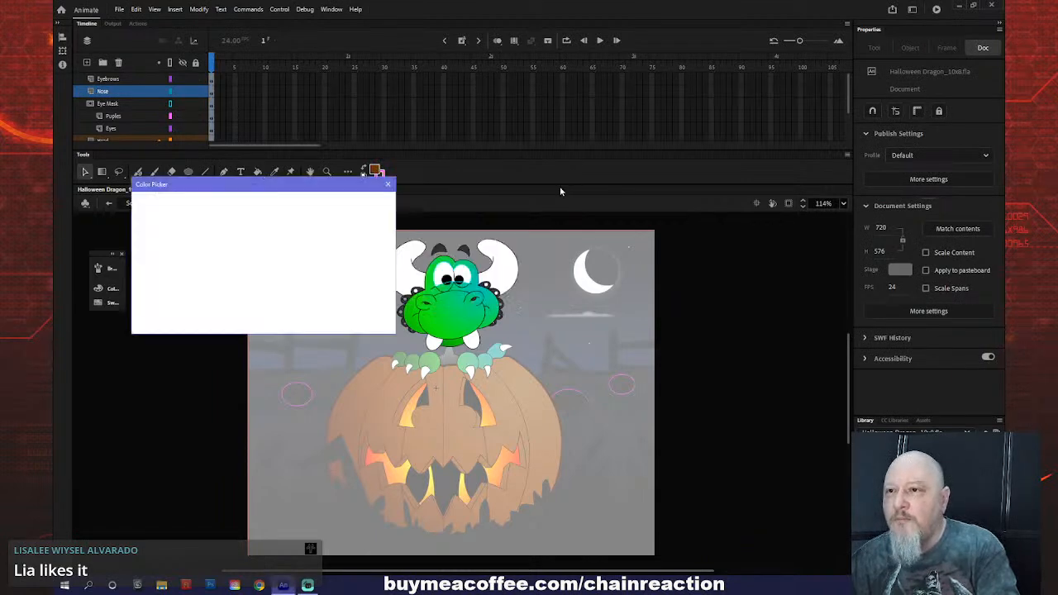
pyautogui.click(192, 277)
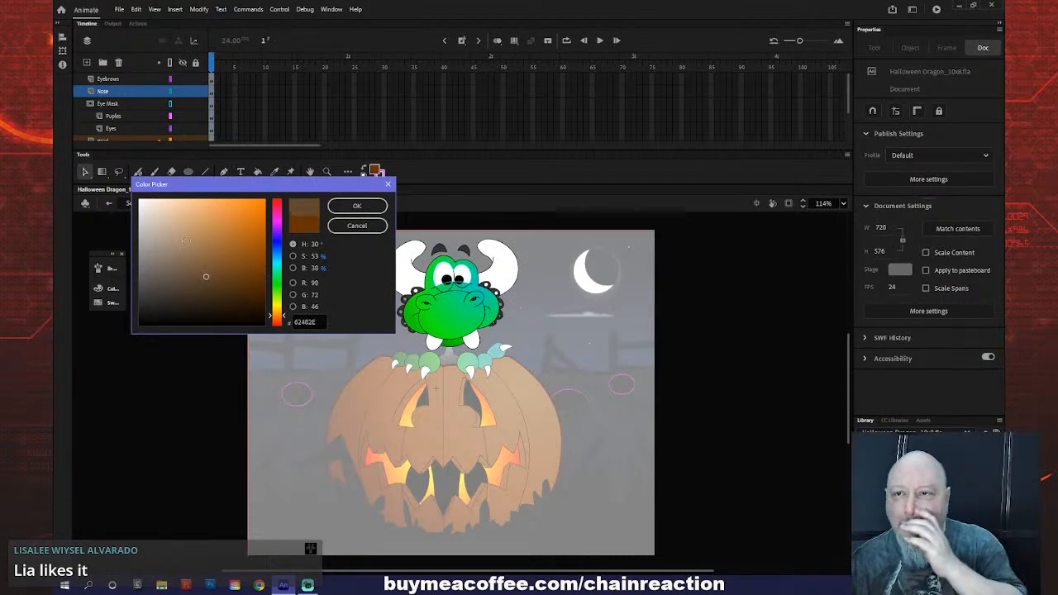
pyautogui.click(186, 241)
pyautogui.moveTo(189, 252); pyautogui.dragTo(210, 254)
pyautogui.click(198, 240)
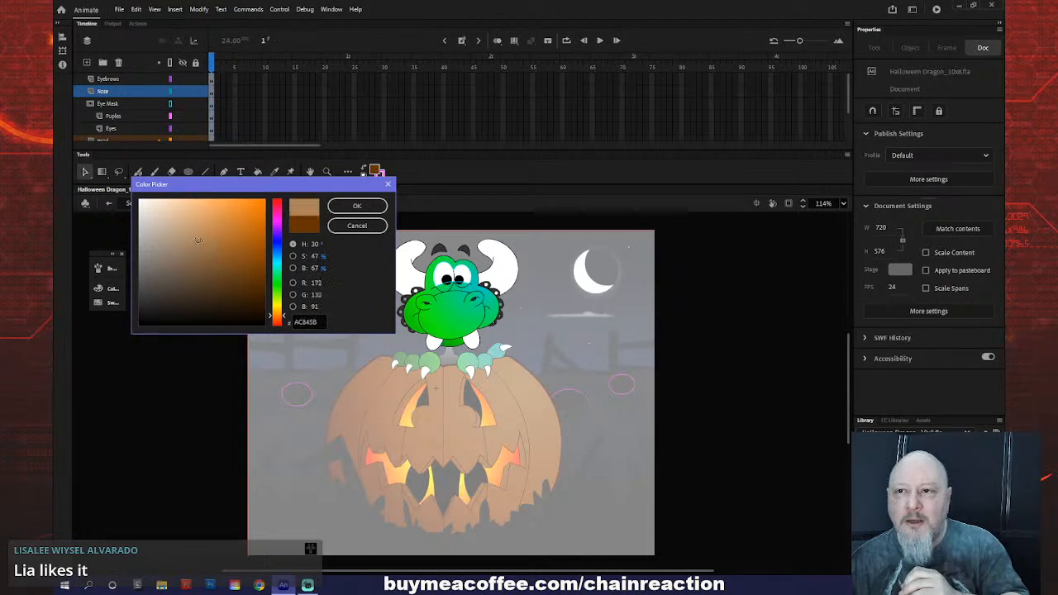
pyautogui.click(356, 205)
# - Fill both horns and both tusks of the dragon with the tan colour using the Paint Bucket
pyautogui.press('k')
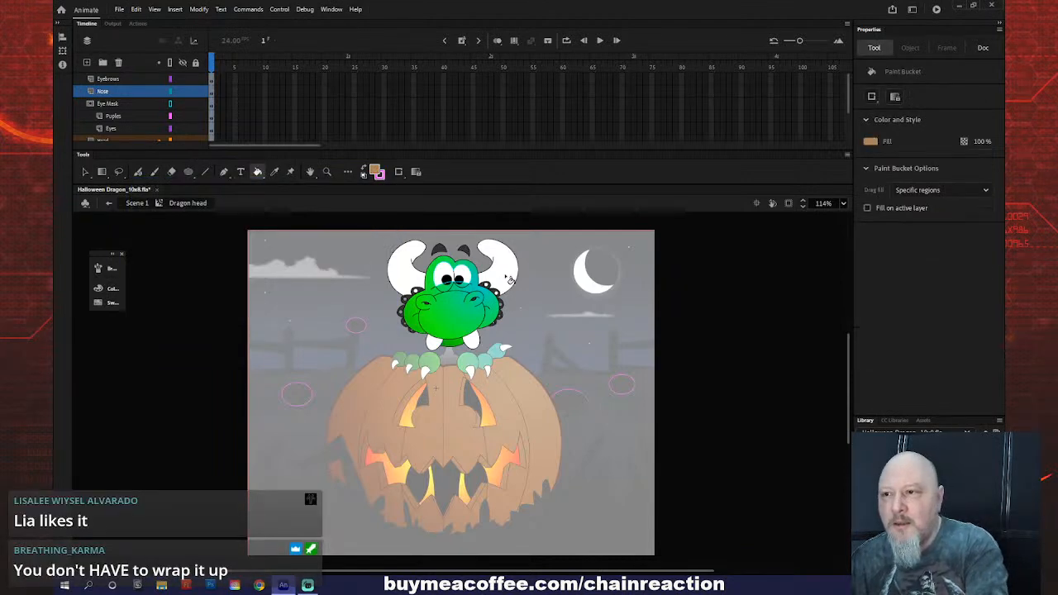
pyautogui.click(508, 279)
pyautogui.click(410, 285)
pyautogui.click(475, 341)
pyautogui.click(434, 343)
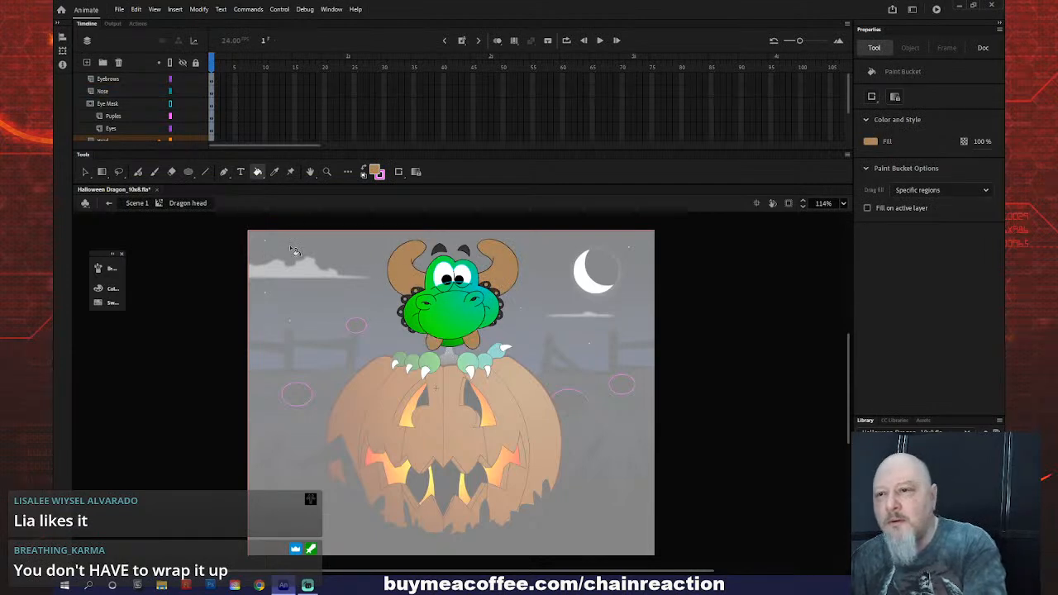
# - Mix a pale yellow fill, #E6D085, and recolour the dragon's two tusks with it
pyautogui.click(376, 172)
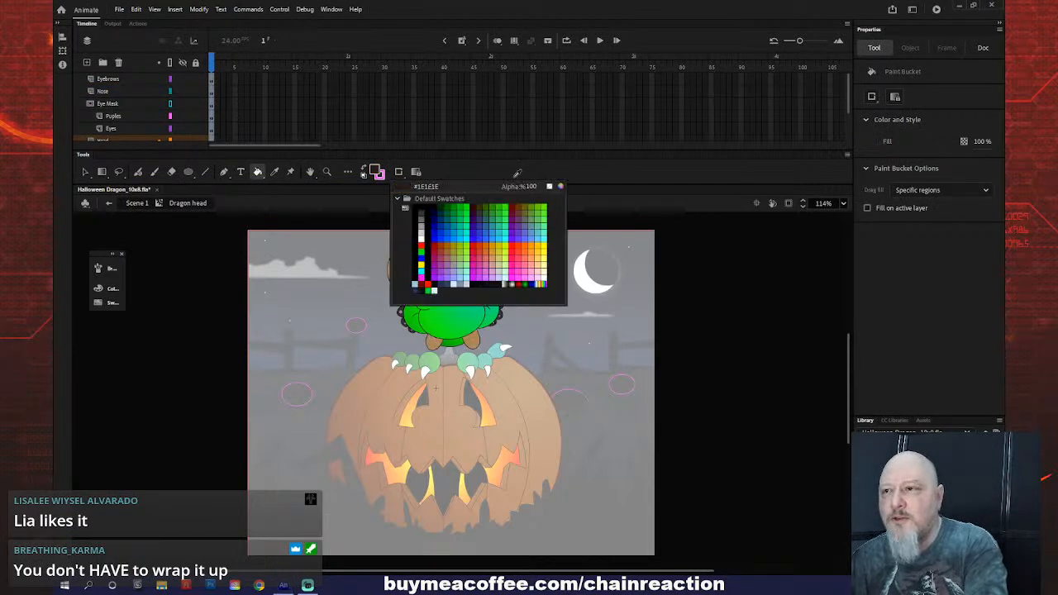
pyautogui.click(559, 186)
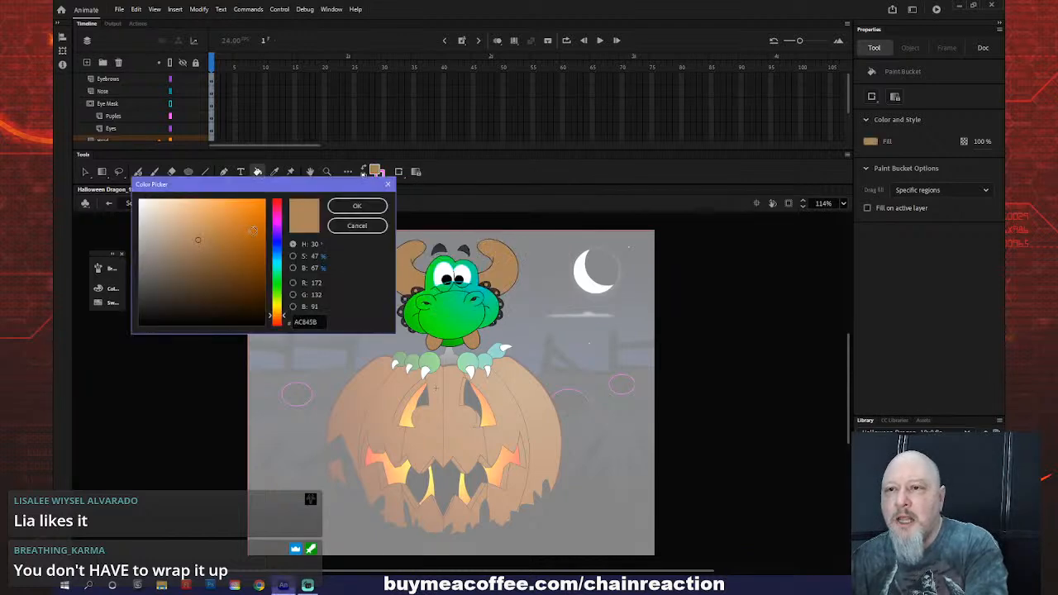
pyautogui.moveTo(284, 319); pyautogui.dragTo(286, 312)
pyautogui.click(191, 214)
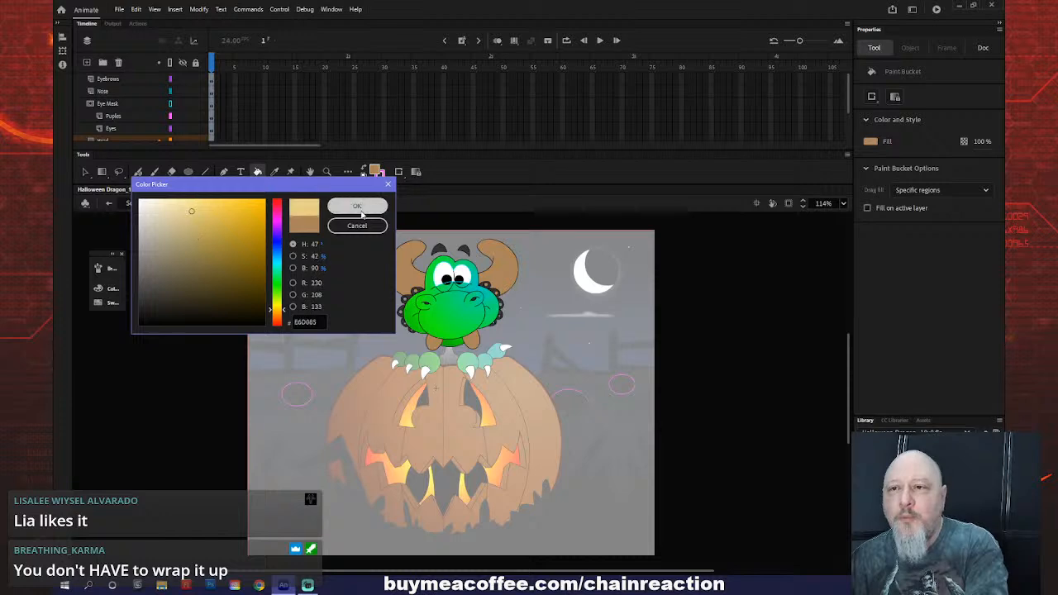
pyautogui.click(357, 206)
pyautogui.click(436, 344)
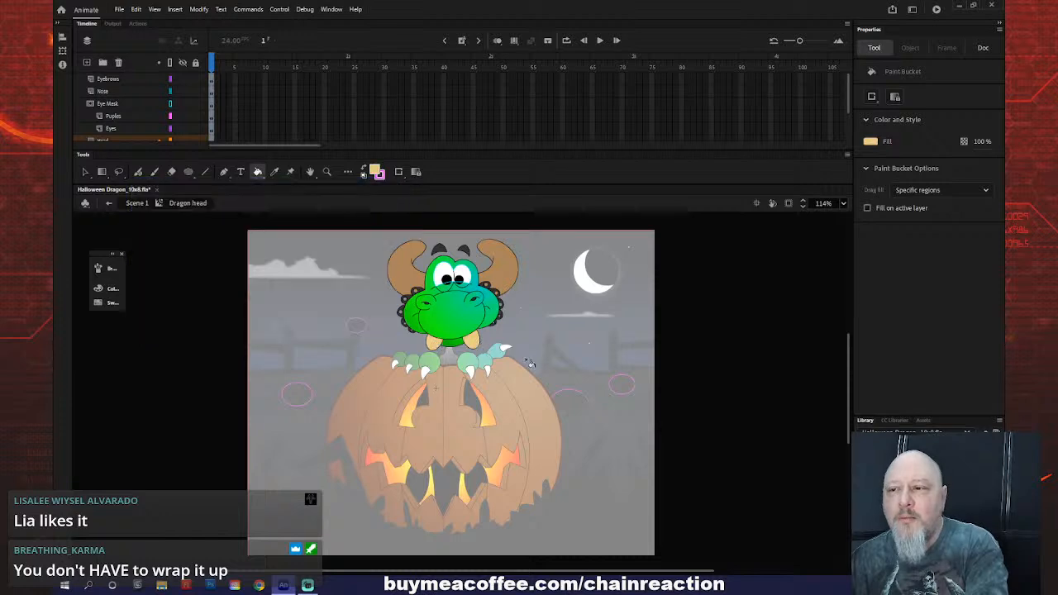
# - Return to Scene 1, open the Toes symbol for editing and clear the selection of its shapes
pyautogui.click(136, 203)
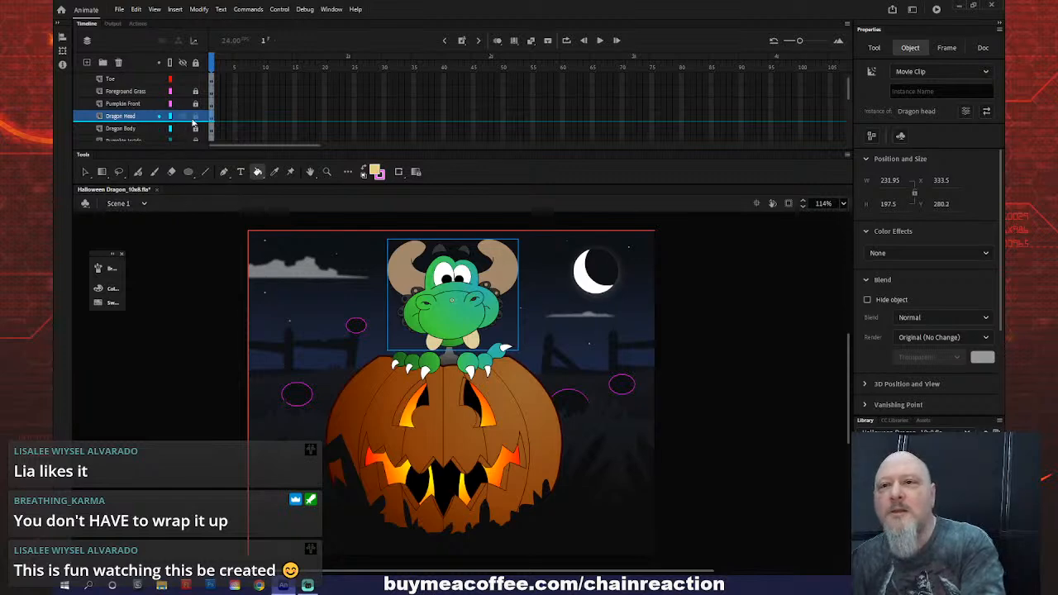
pyautogui.click(125, 81)
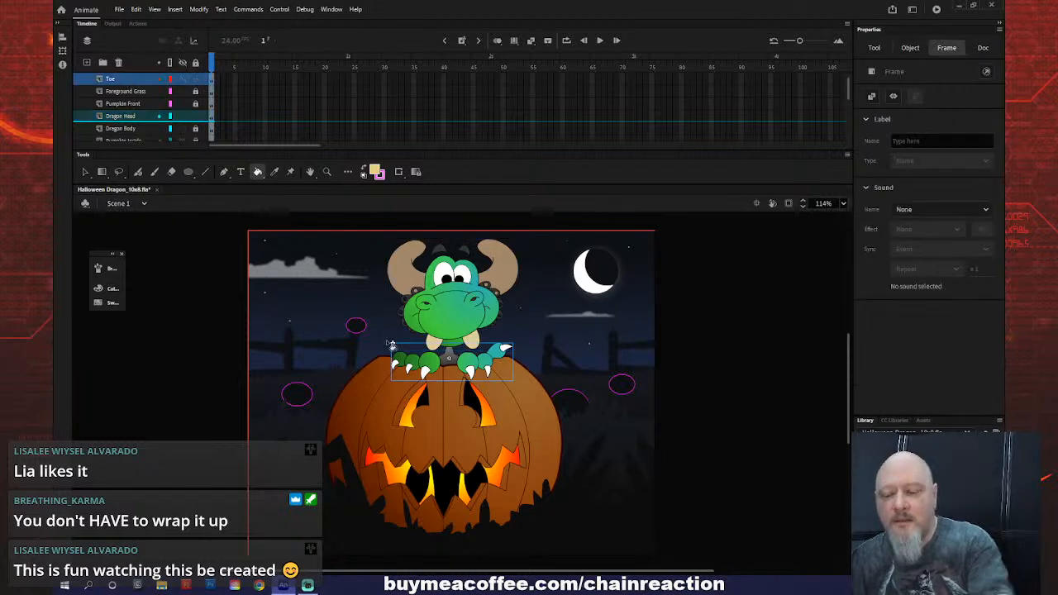
pyautogui.press('v')
pyautogui.click(429, 369)
pyautogui.doubleClick(429, 369)
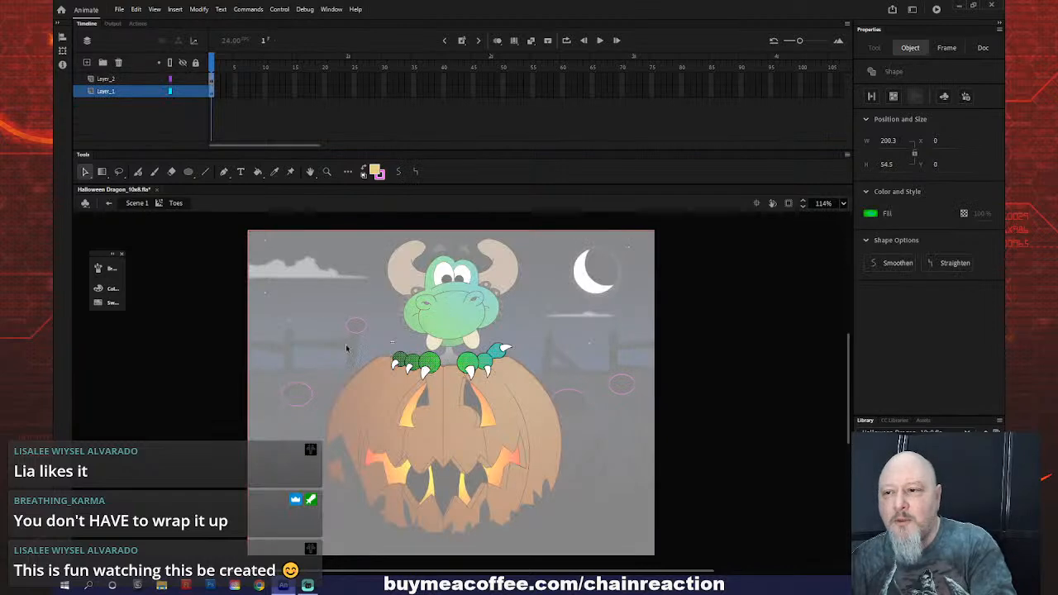
pyautogui.click(169, 129)
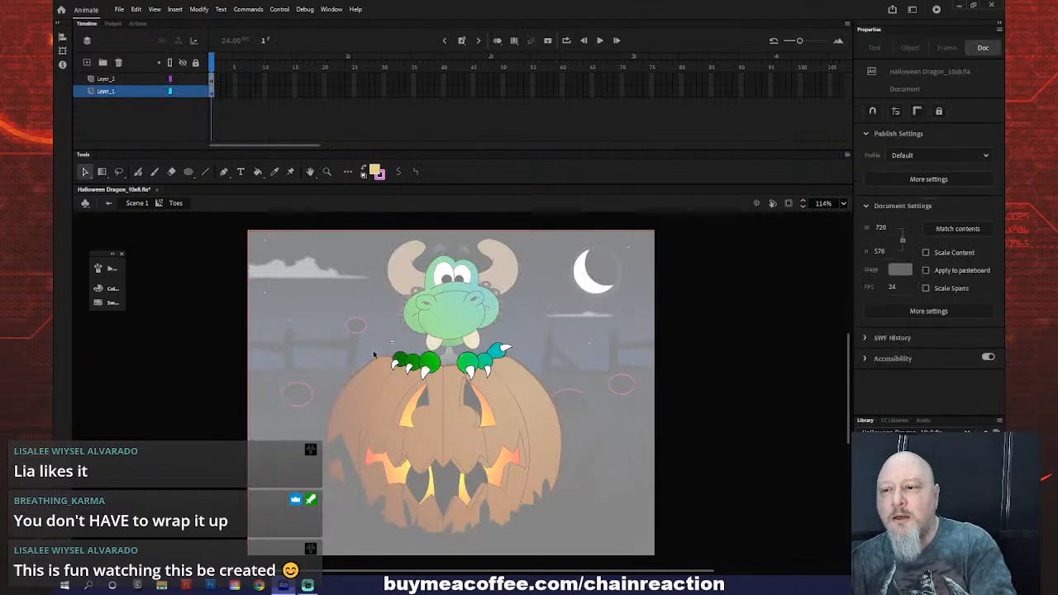
# - Fill the claws of both feet with the pale yellow tusk colour using the Paint Bucket
pyautogui.press('k')
pyautogui.click(396, 365)
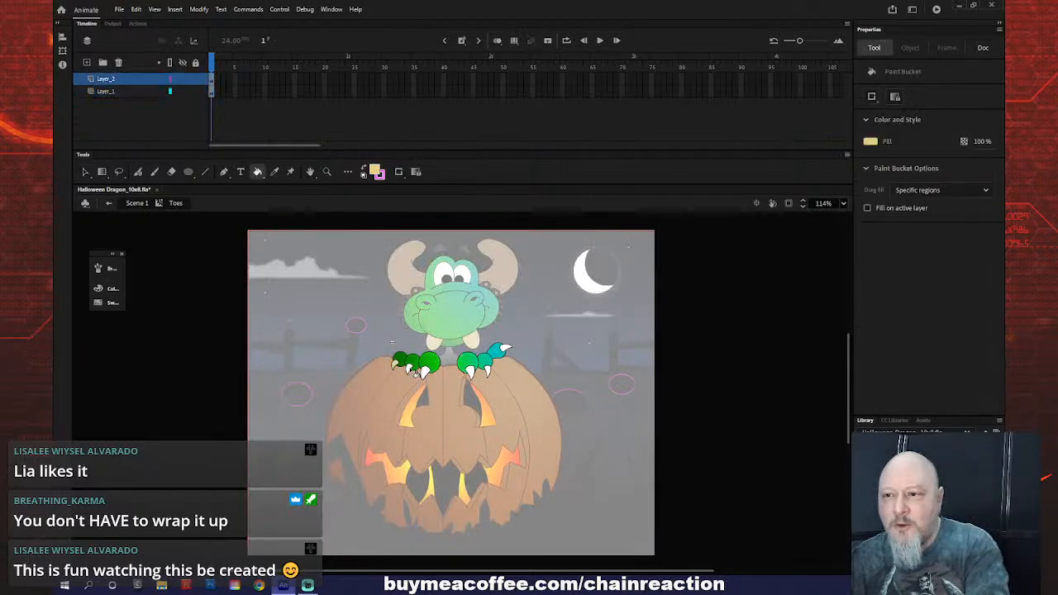
pyautogui.click(410, 369)
pyautogui.click(429, 373)
pyautogui.click(473, 373)
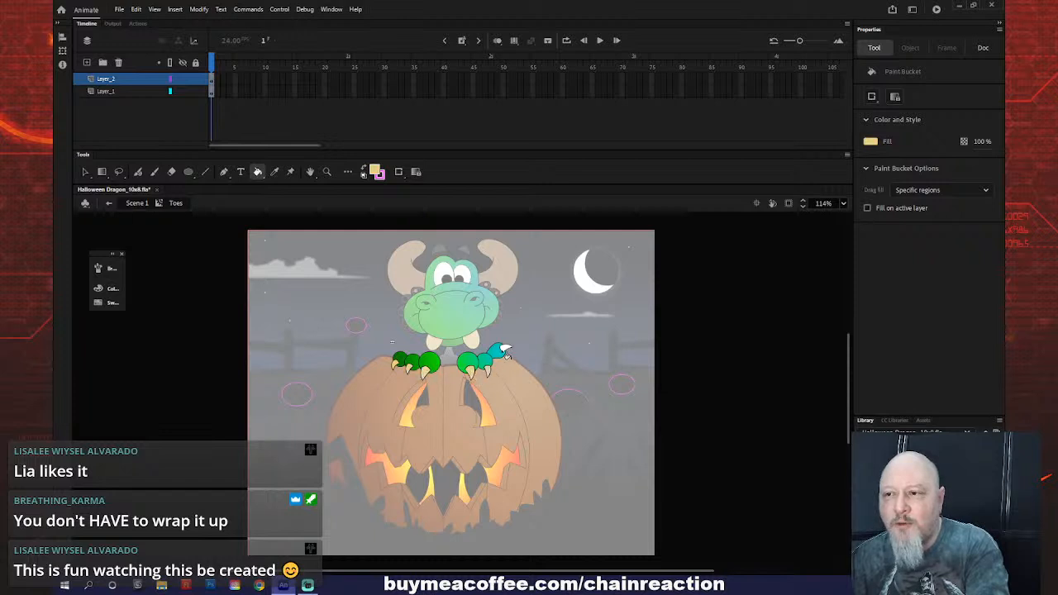
# - Return to Scene 1, lock the Toe and Dragon Head layers and unlock the Dragon Body layer
pyautogui.click(109, 203)
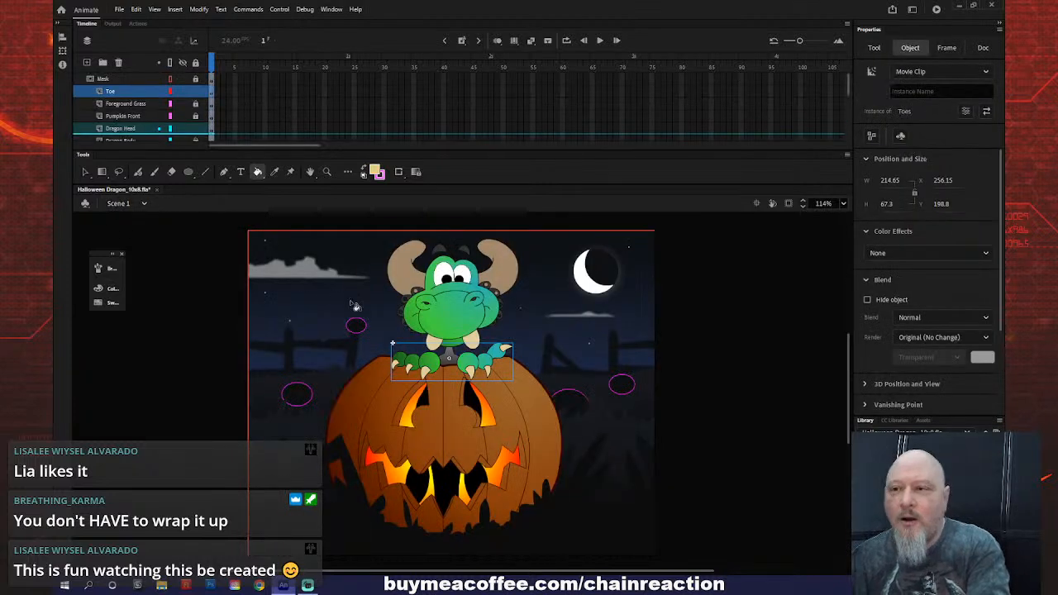
pyautogui.press('Escape')
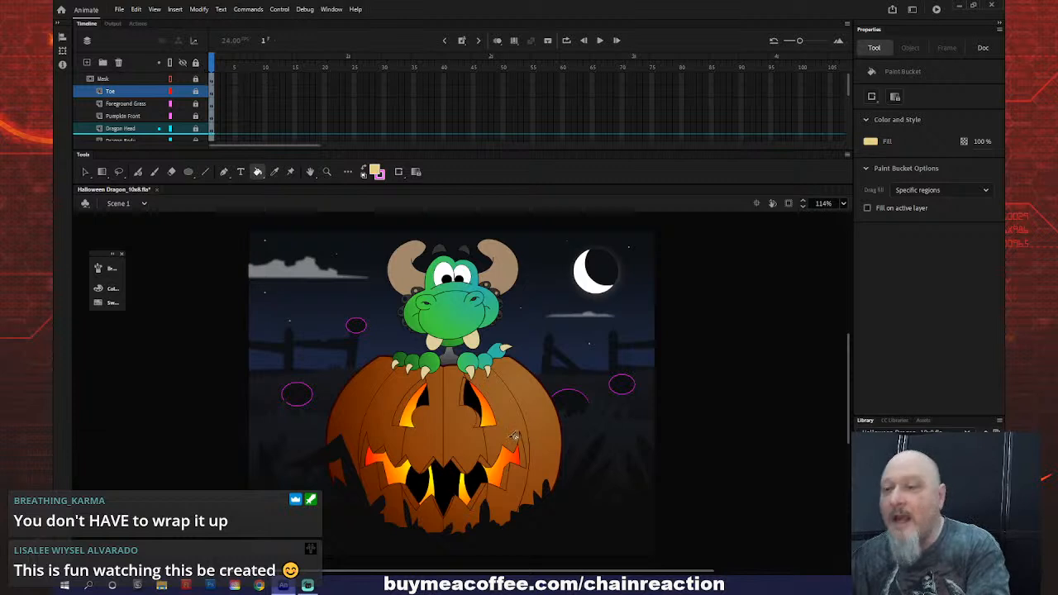
pyautogui.scroll(-1, 181, 116)
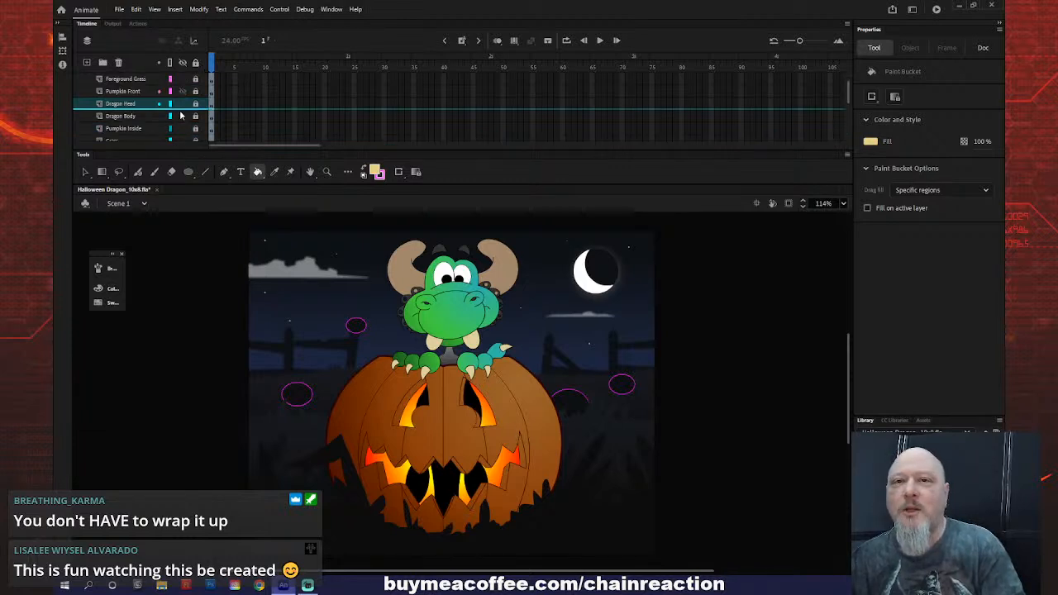
pyautogui.scroll(-1, 181, 115)
pyautogui.click(195, 92)
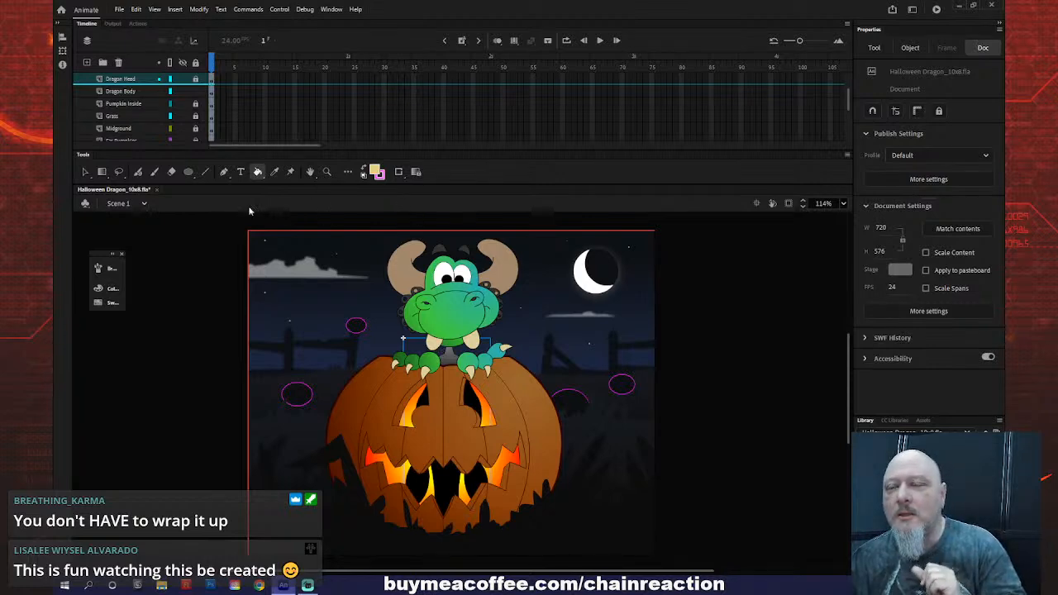
pyautogui.press('v')
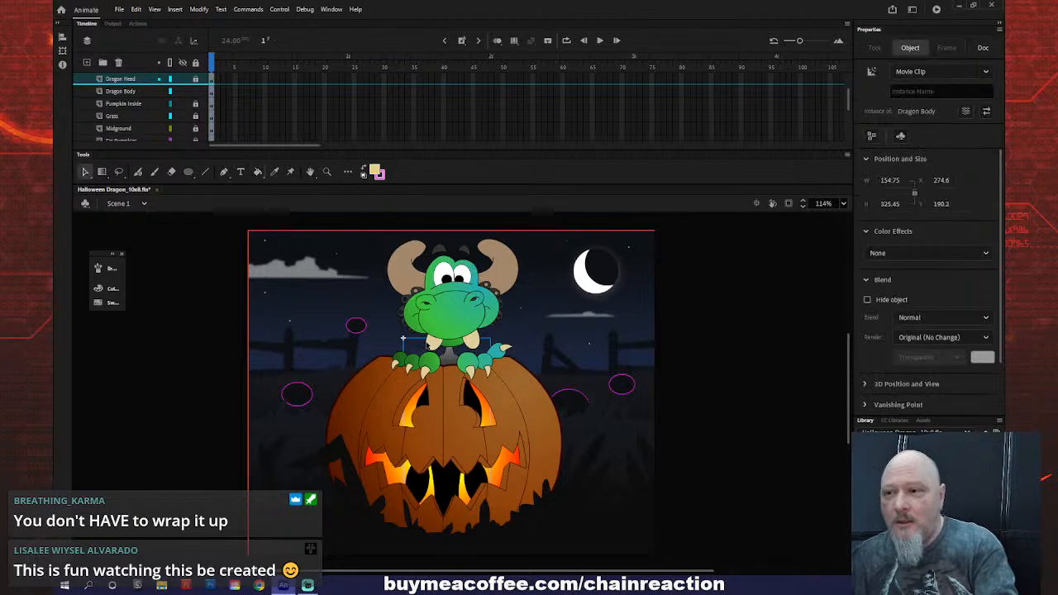
pyautogui.doubleClick(448, 357)
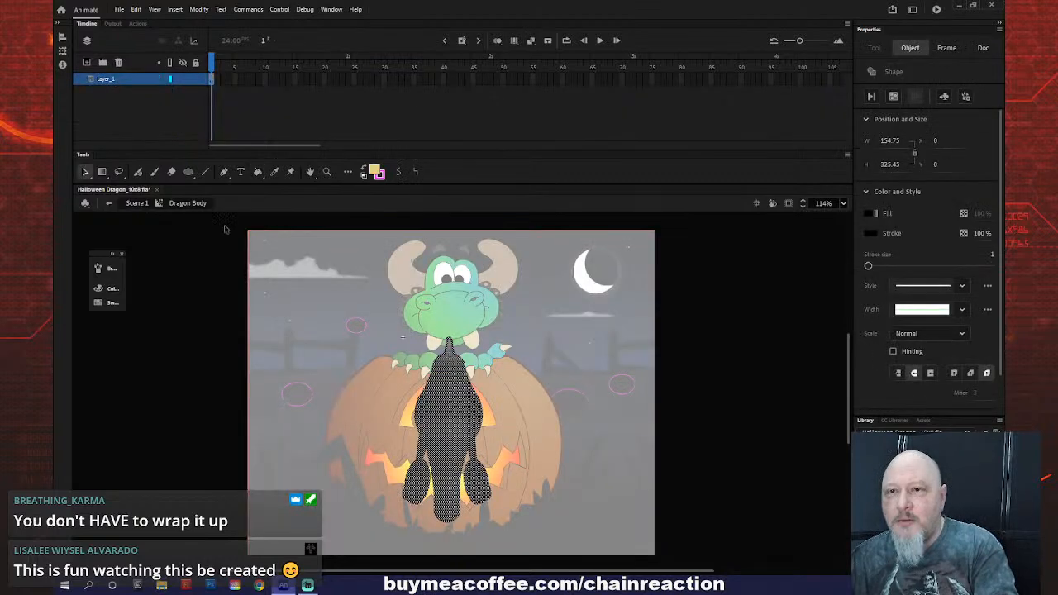
pyautogui.click(110, 206)
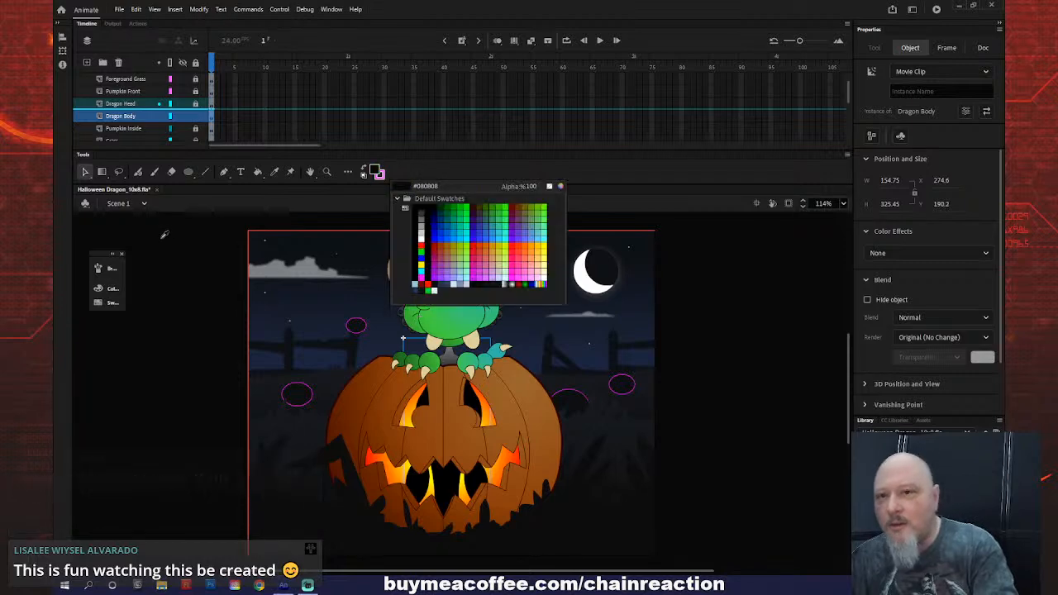
pyautogui.press('Escape')
pyautogui.click(101, 174)
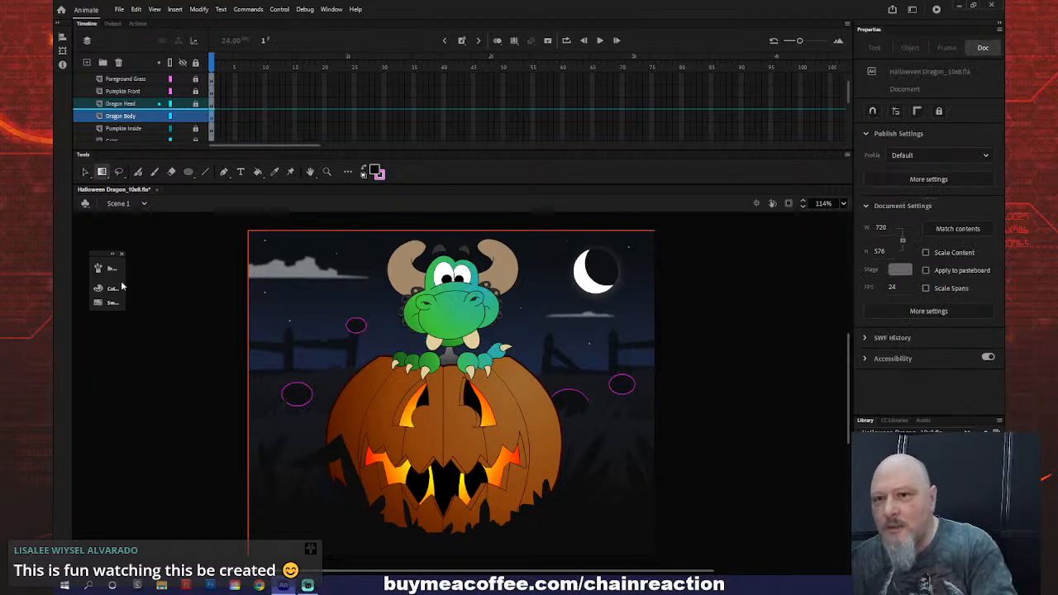
# - Build a linear gradient fill without the bright green middle stop, with dark green #077103 at the start and cyan #00CCCC at the end
pyautogui.click(109, 288)
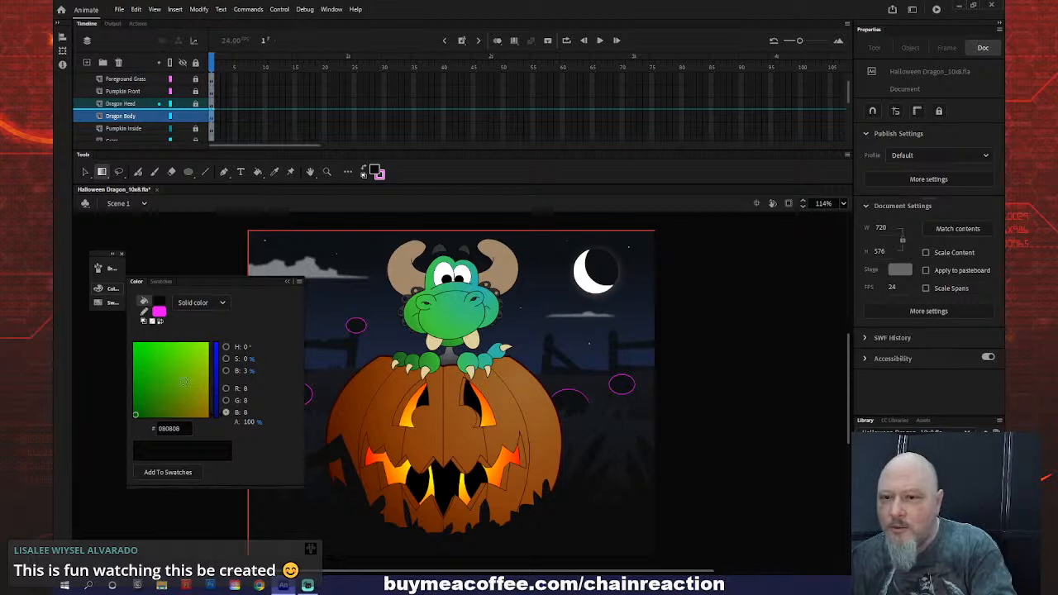
pyautogui.click(198, 303)
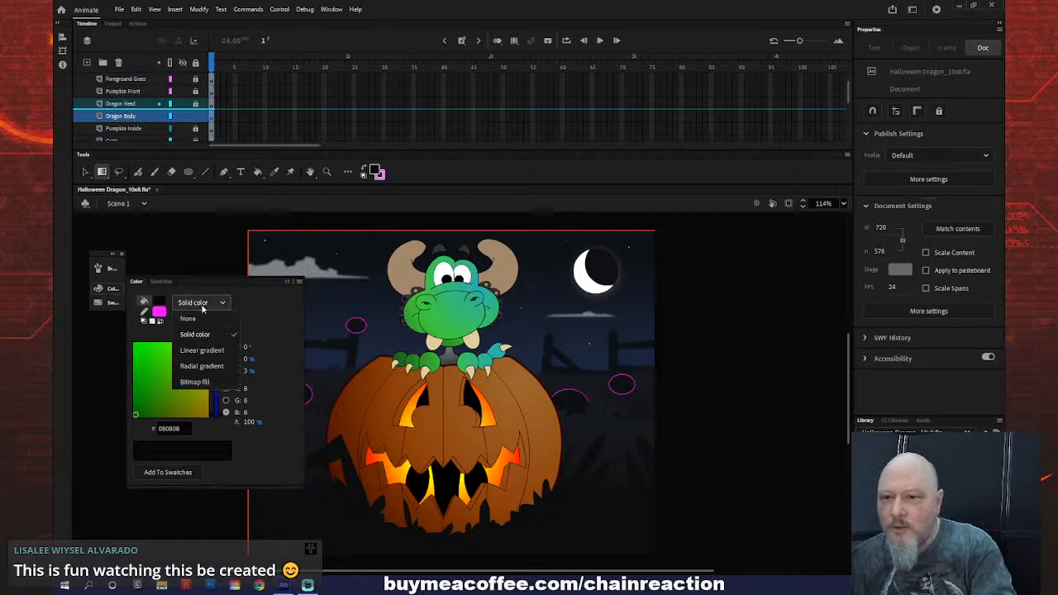
pyautogui.click(201, 351)
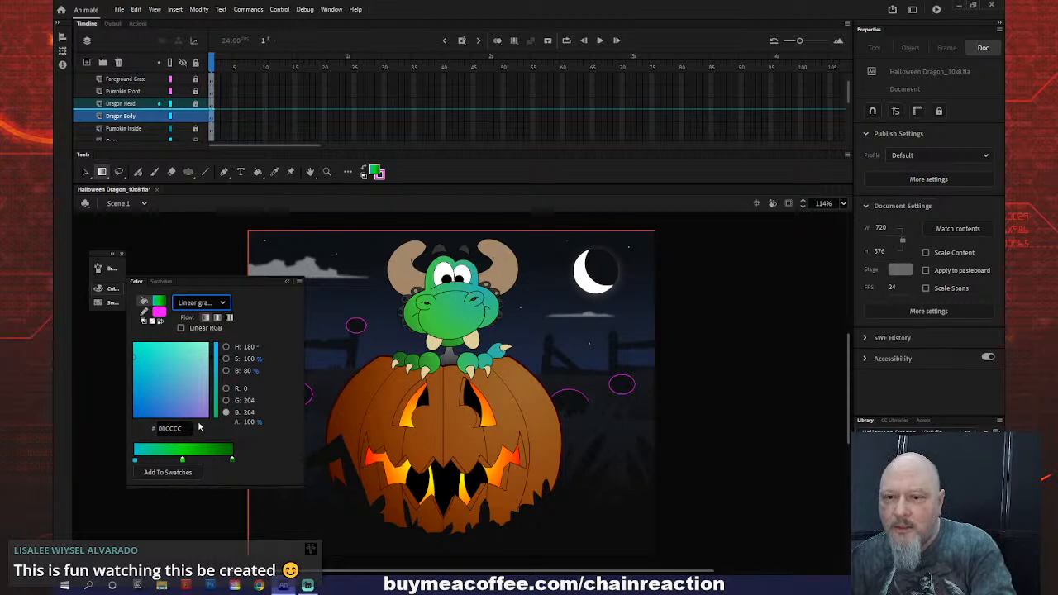
pyautogui.click(183, 460)
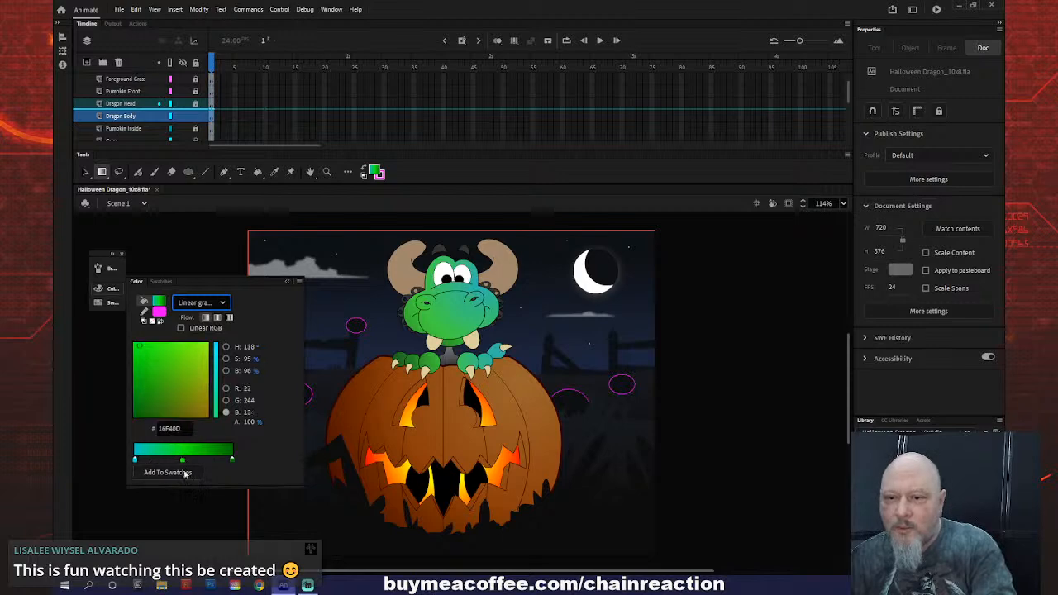
pyautogui.moveTo(184, 469); pyautogui.dragTo(185, 495)
pyautogui.click(232, 461)
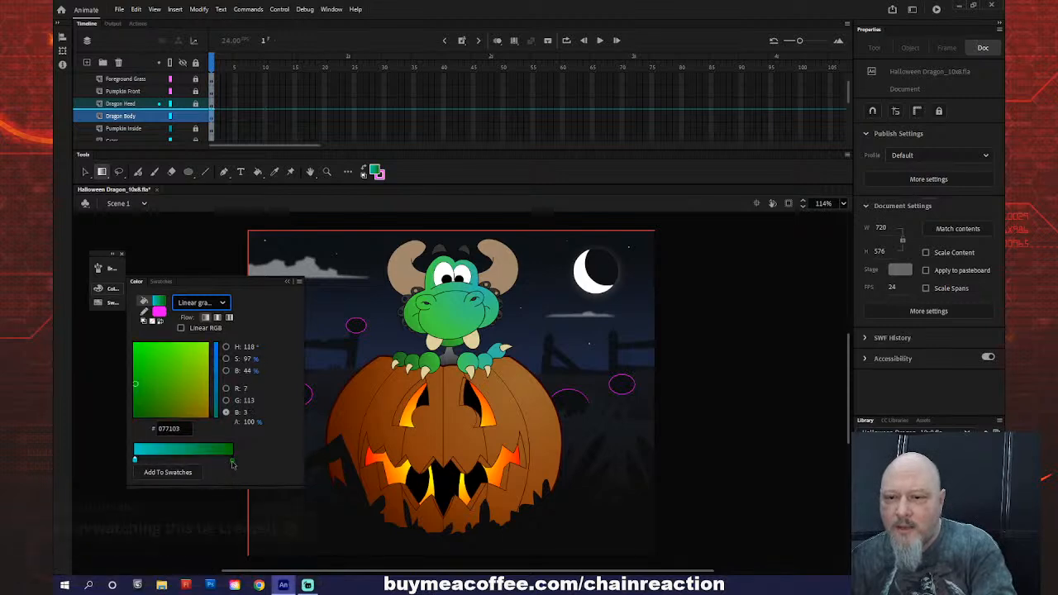
pyautogui.moveTo(230, 462)
pyautogui.mouseDown()
pyautogui.moveTo(137, 459)
pyautogui.moveTo(245, 463)
pyautogui.mouseUp()
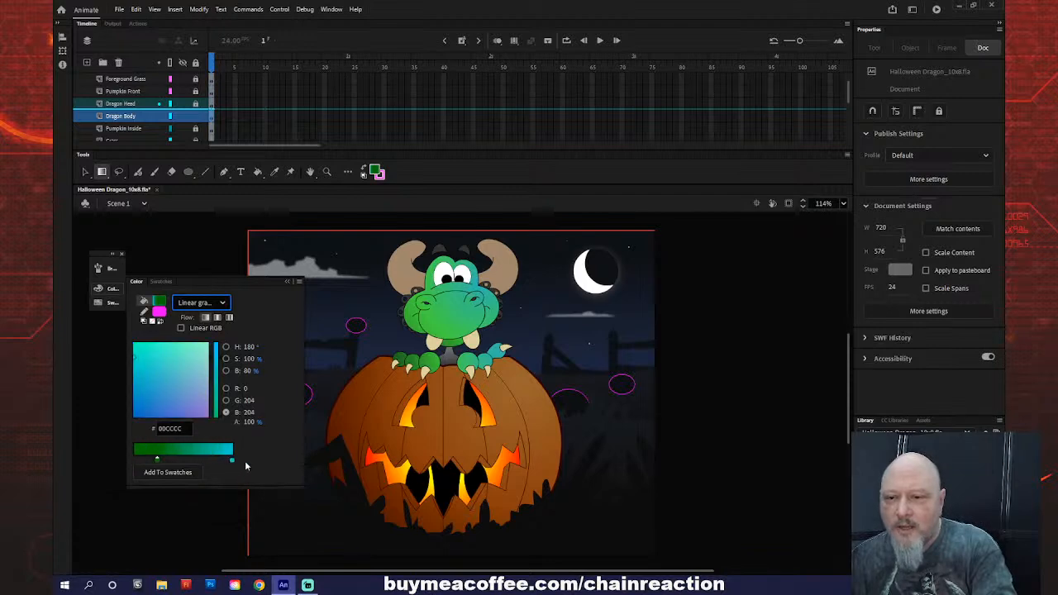
pyautogui.moveTo(157, 461); pyautogui.dragTo(135, 460)
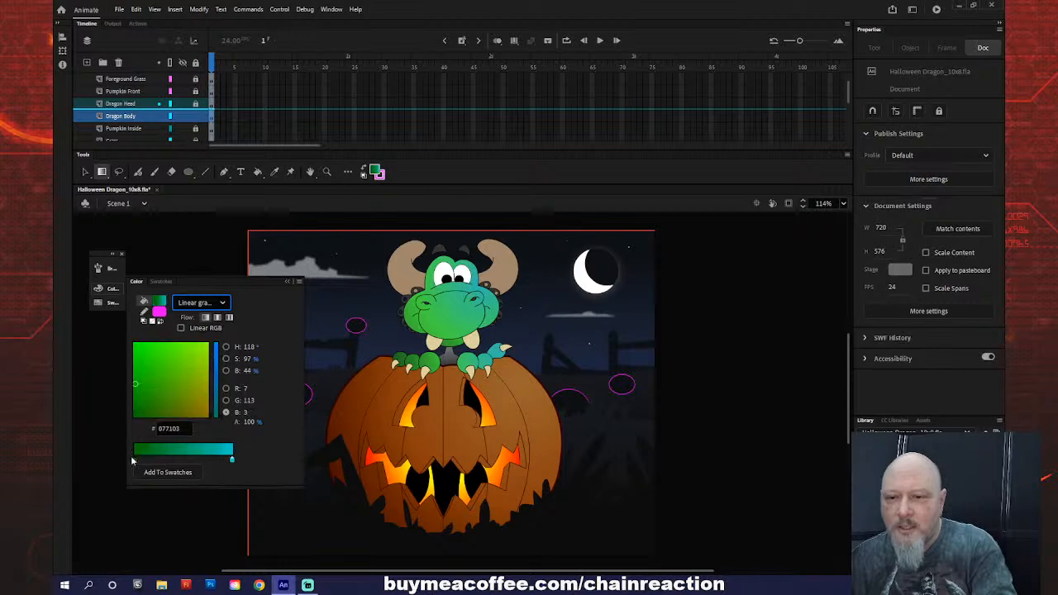
# - Change the gradient's cyan end stop to black #000000 and move it inward to just before the middle of the ramp
pyautogui.click(233, 462)
pyautogui.doubleClick(232, 462)
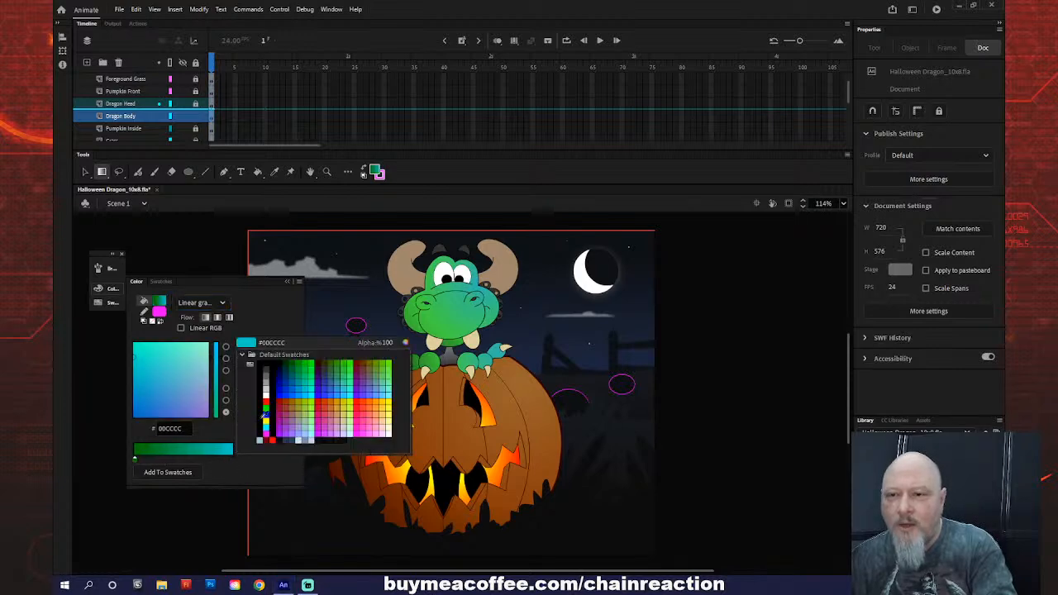
pyautogui.click(266, 362)
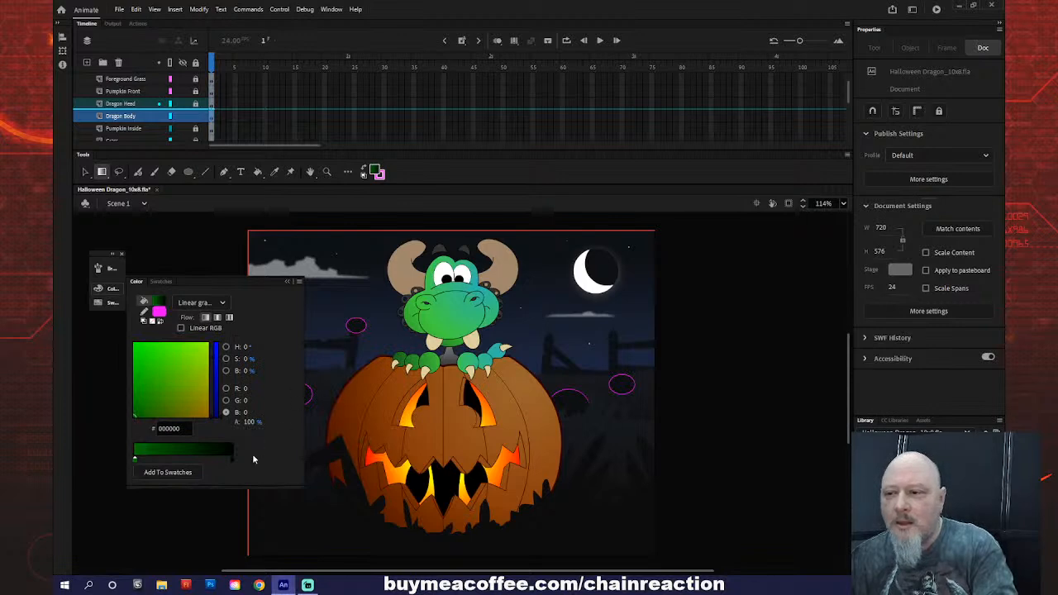
pyautogui.moveTo(233, 462); pyautogui.dragTo(175, 458)
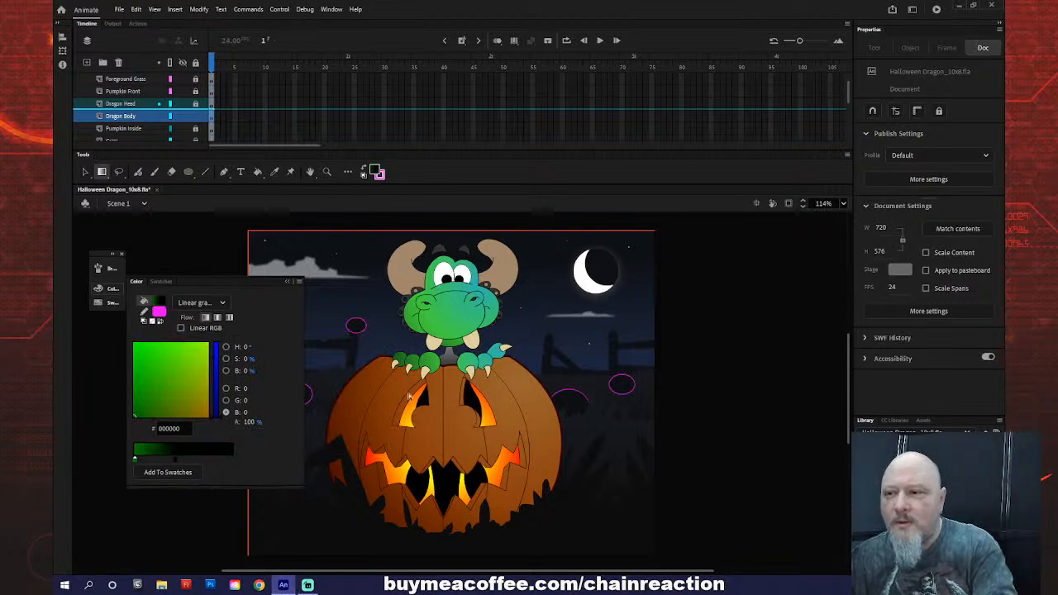
pyautogui.click(208, 263)
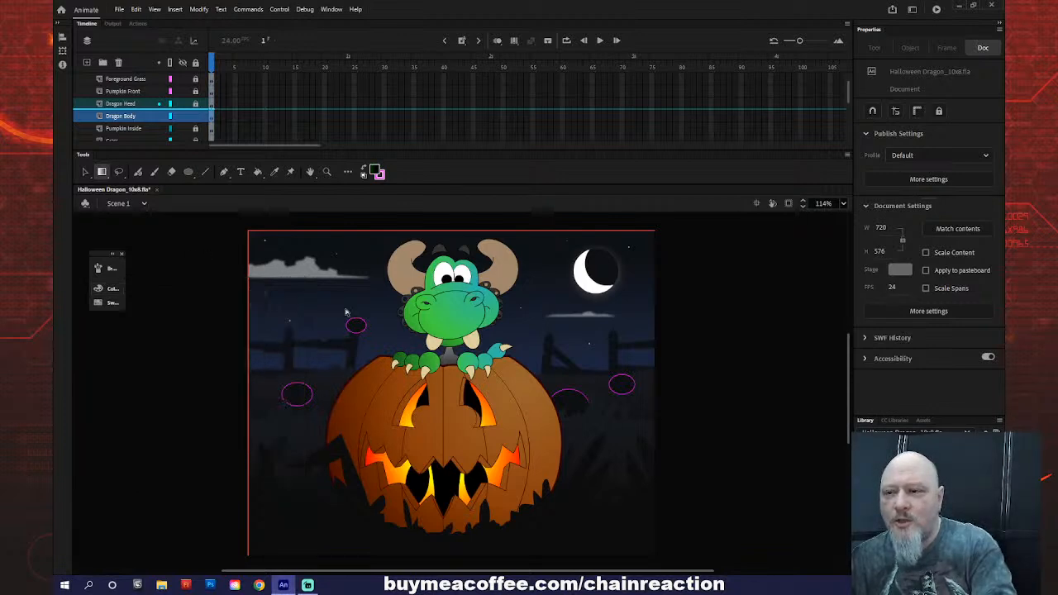
# - Open the Dragon Body symbol for editing and fill the body shape with the green-to-black gradient using the Paint Bucket
pyautogui.press('v')
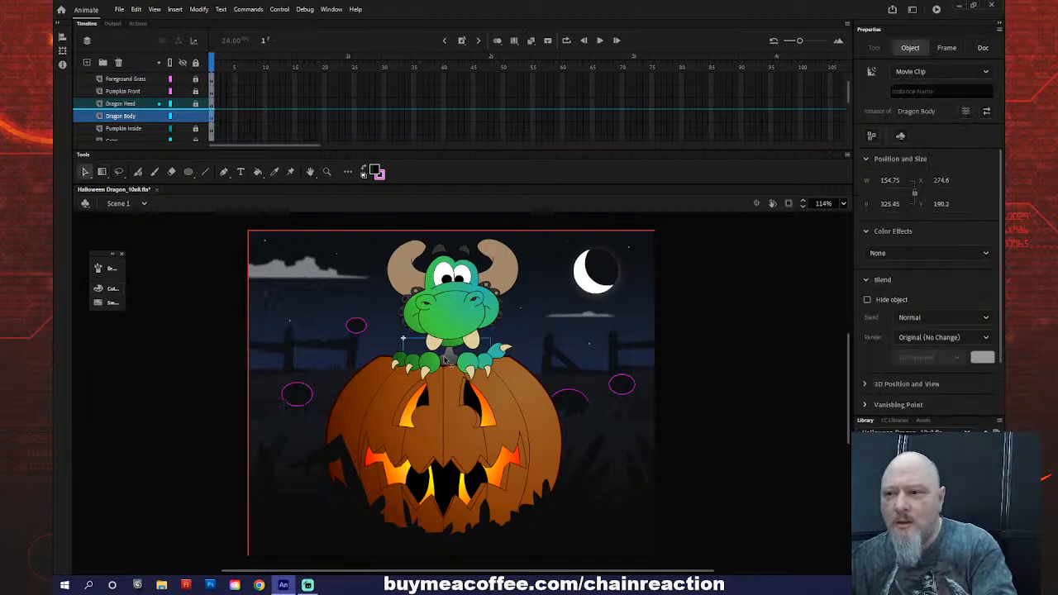
pyautogui.doubleClick(443, 360)
pyautogui.click(227, 302)
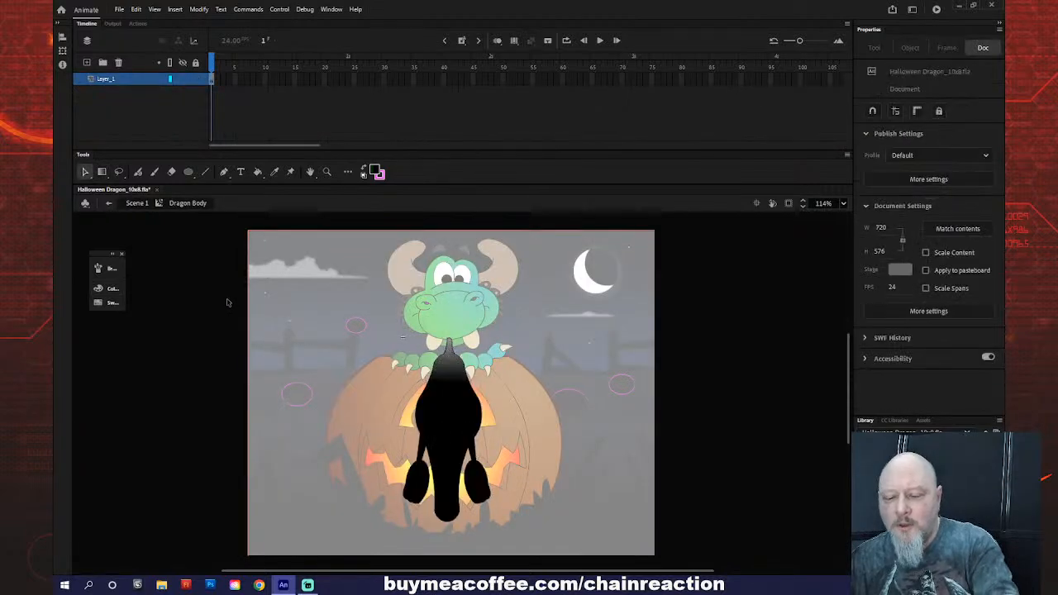
pyautogui.press('k')
pyautogui.click(444, 402)
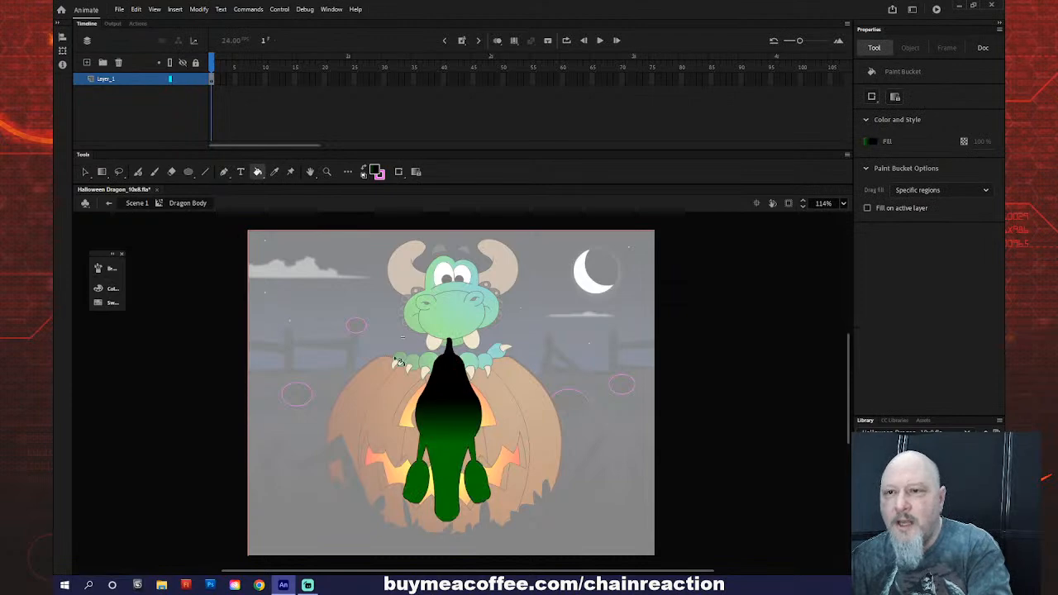
# - Rotate the body's gradient with Gradient Transform so green sits at the neck and black below, and shift its centre slightly down
pyautogui.press('q')
pyautogui.click(486, 419)
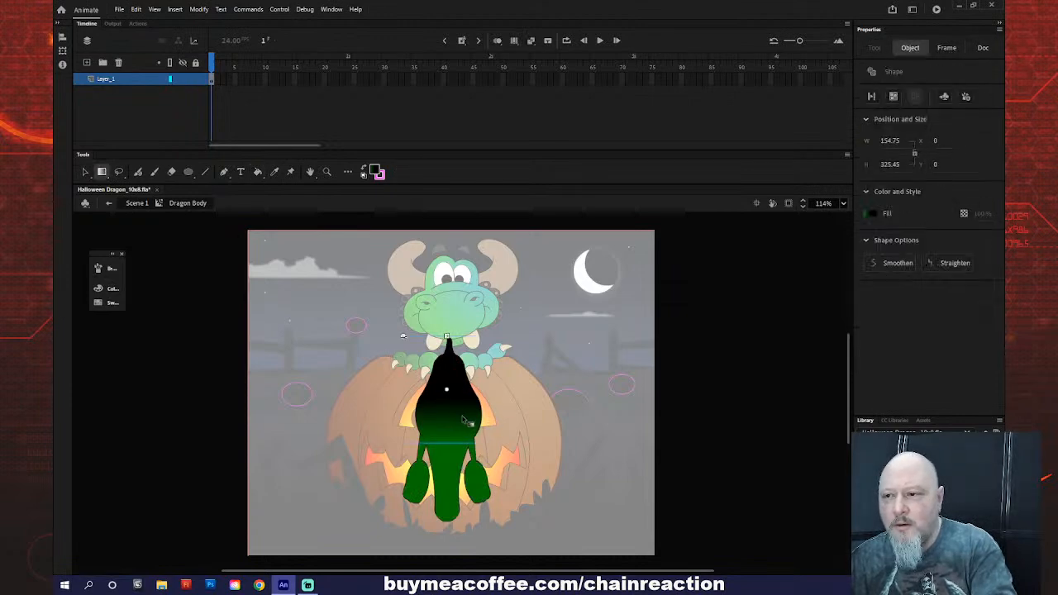
pyautogui.moveTo(403, 337); pyautogui.dragTo(504, 471)
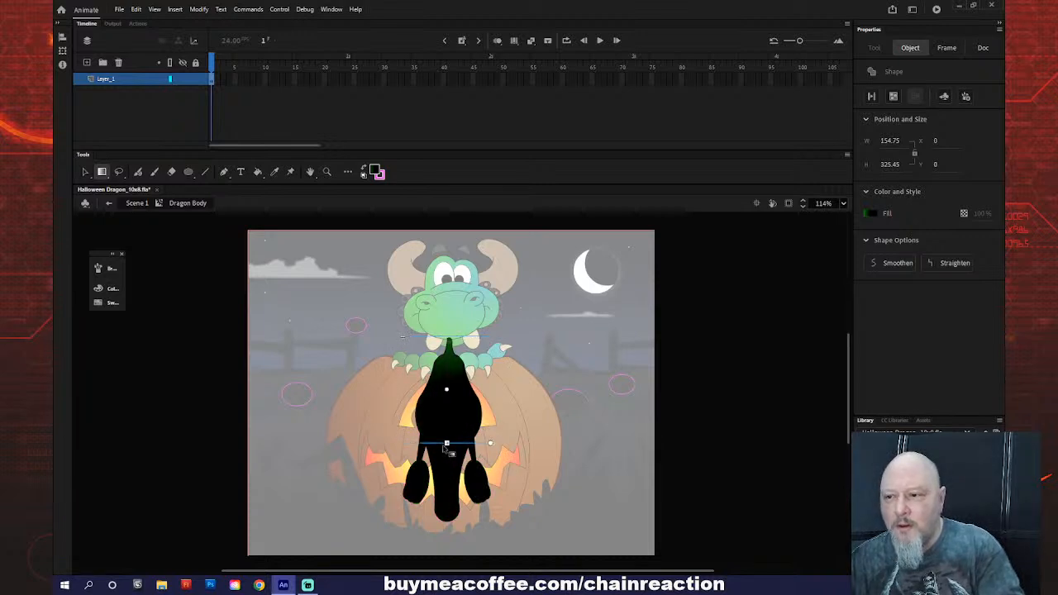
pyautogui.moveTo(446, 443); pyautogui.dragTo(446, 445)
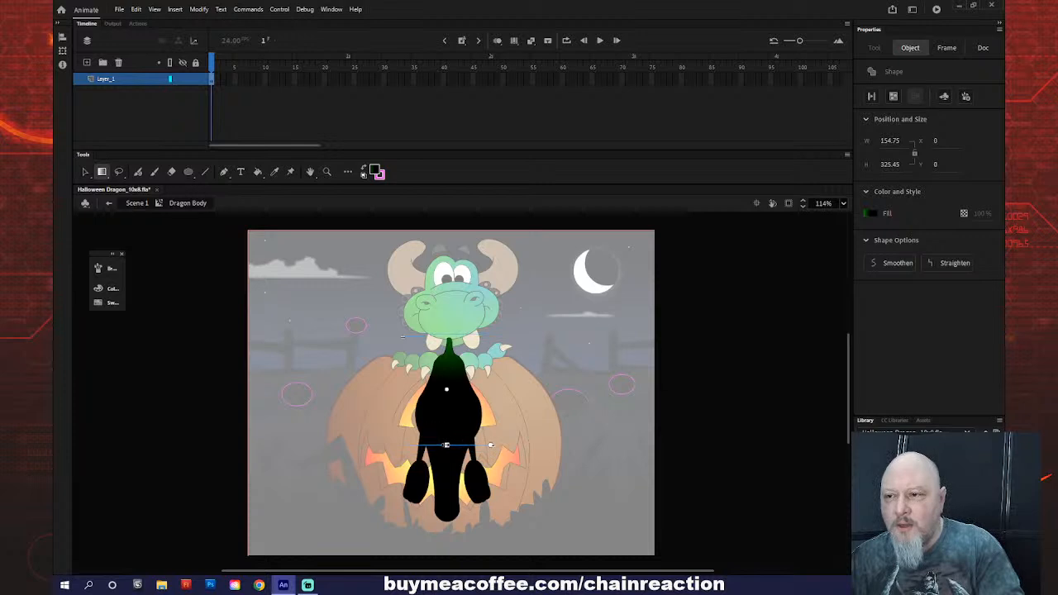
pyautogui.moveTo(447, 389); pyautogui.dragTo(448, 395)
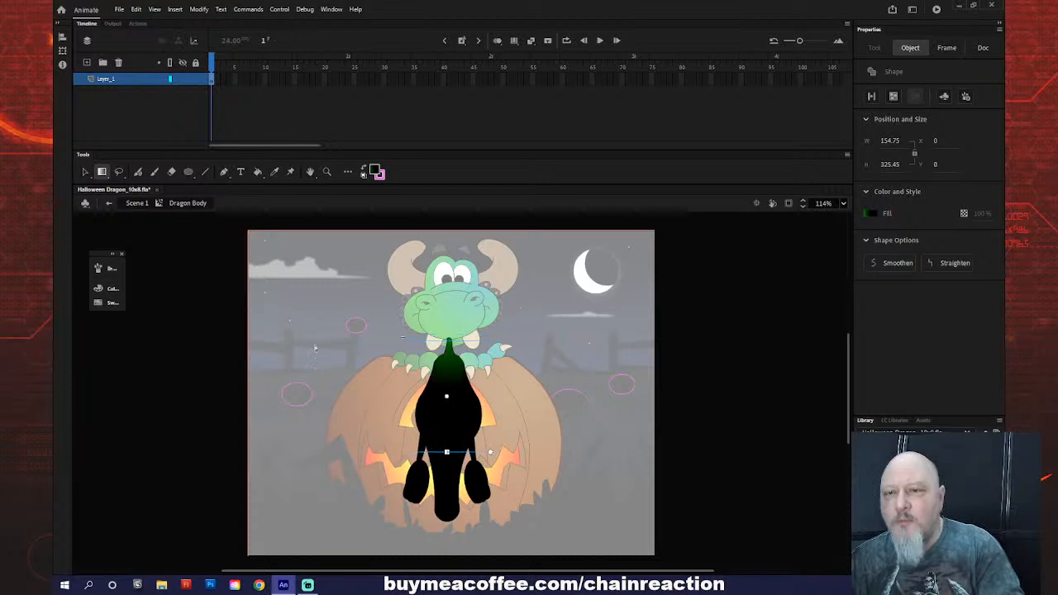
# - Lock the Dragon Body layer in Scene 1 and save the document
pyautogui.click(109, 204)
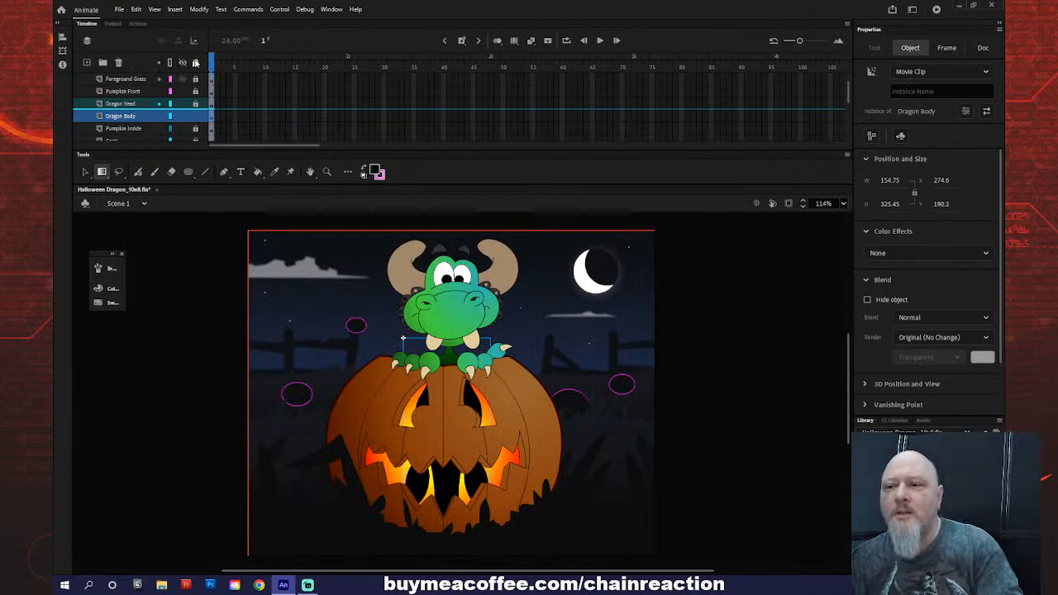
pyautogui.click(777, 237)
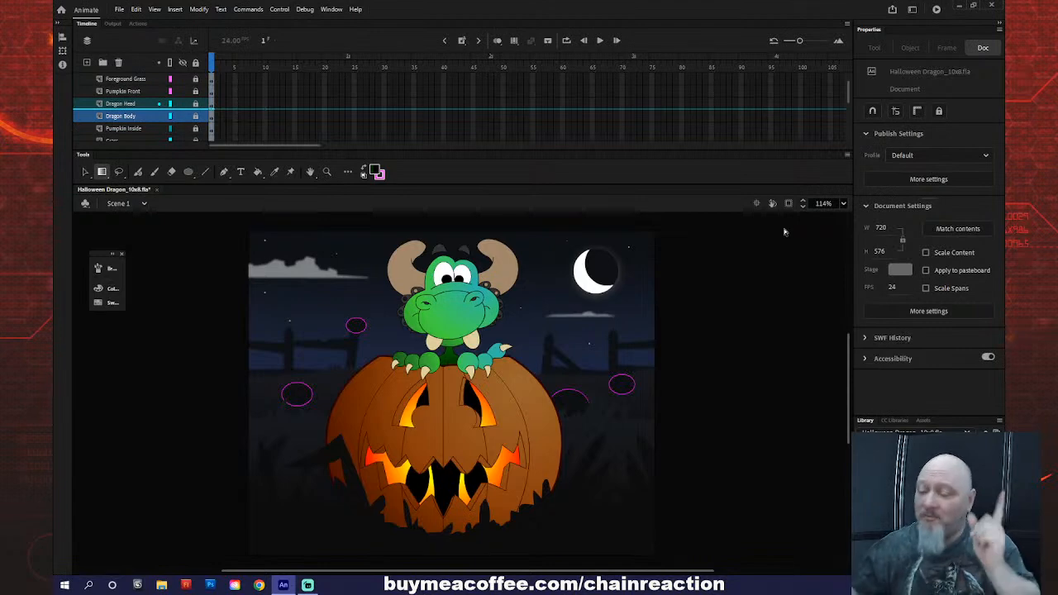
pyautogui.click(118, 9)
pyautogui.click(133, 96)
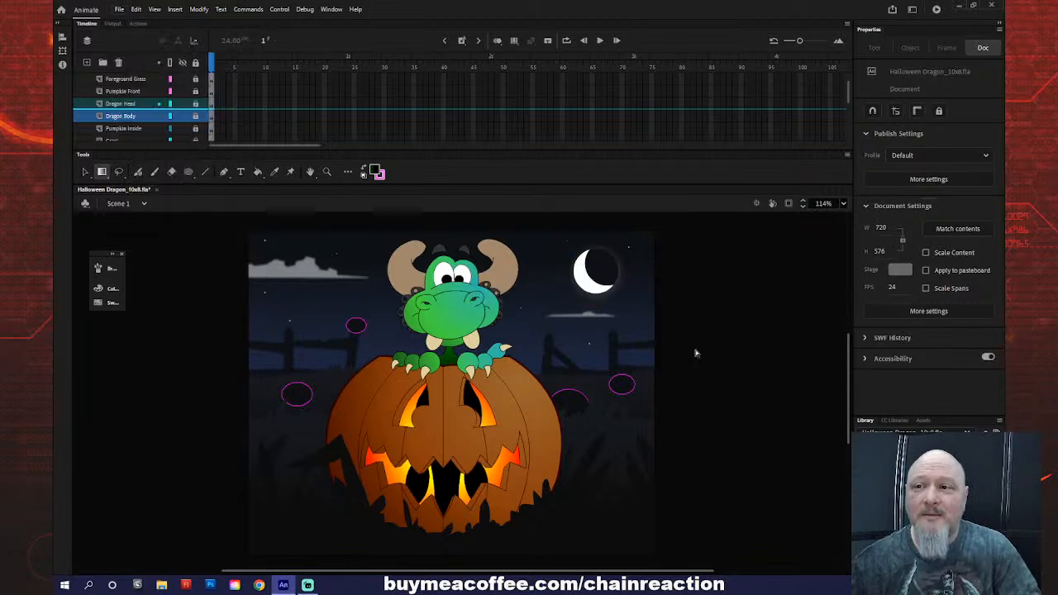